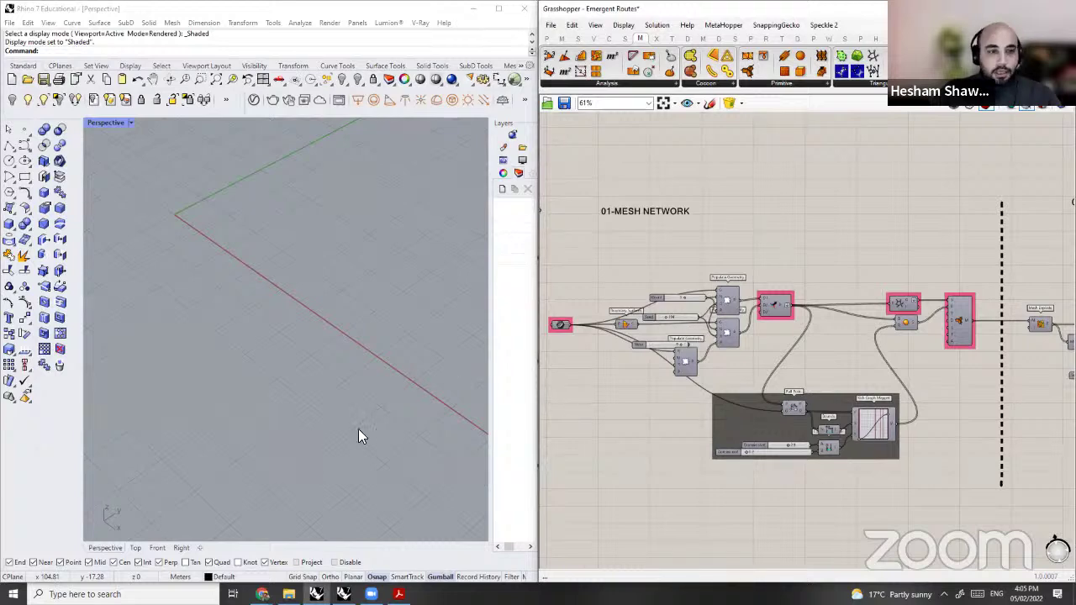
Step: Examine the finished mesh network and projection stages, from the boundary rectangle and populated points to the projected mesh
scroll(368, 382, "up", 4)
right_click_drag(369, 383, 264, 350)
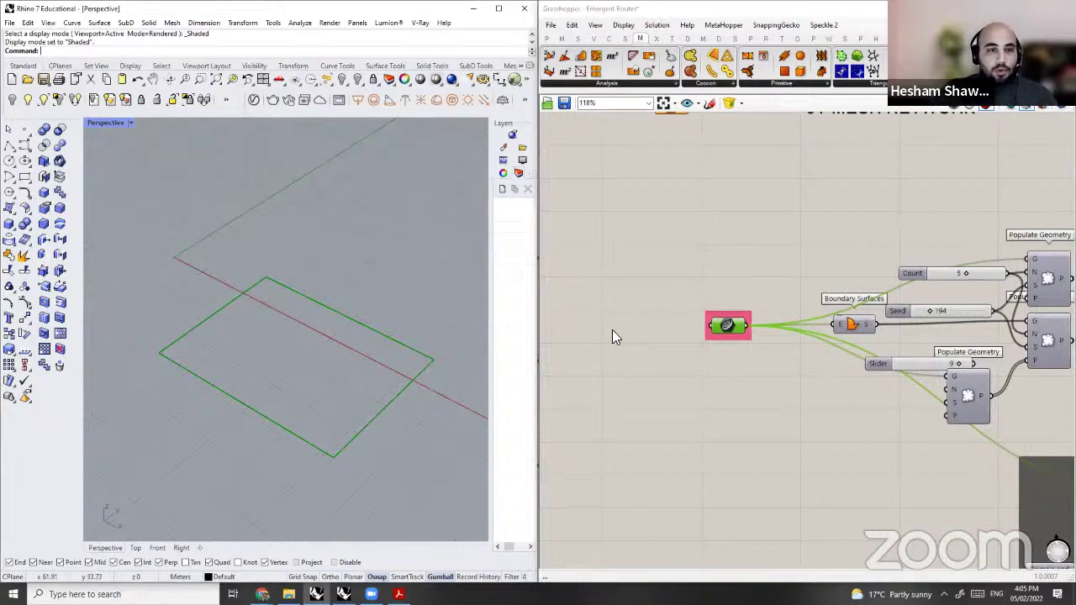
scroll(612, 336, "down", 4)
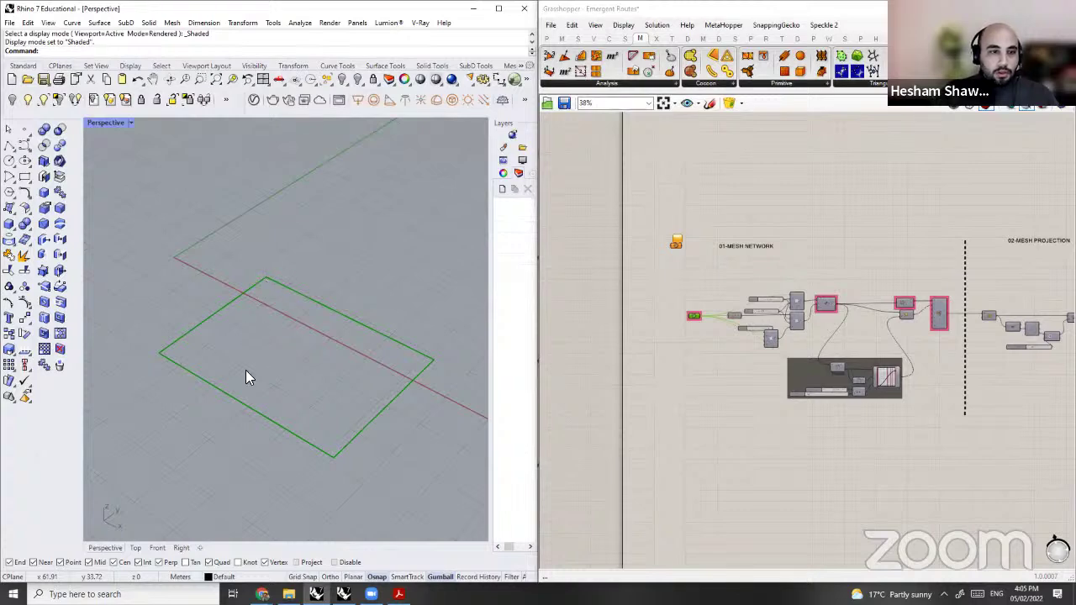
scroll(805, 308, "up", 4)
left_click(852, 299)
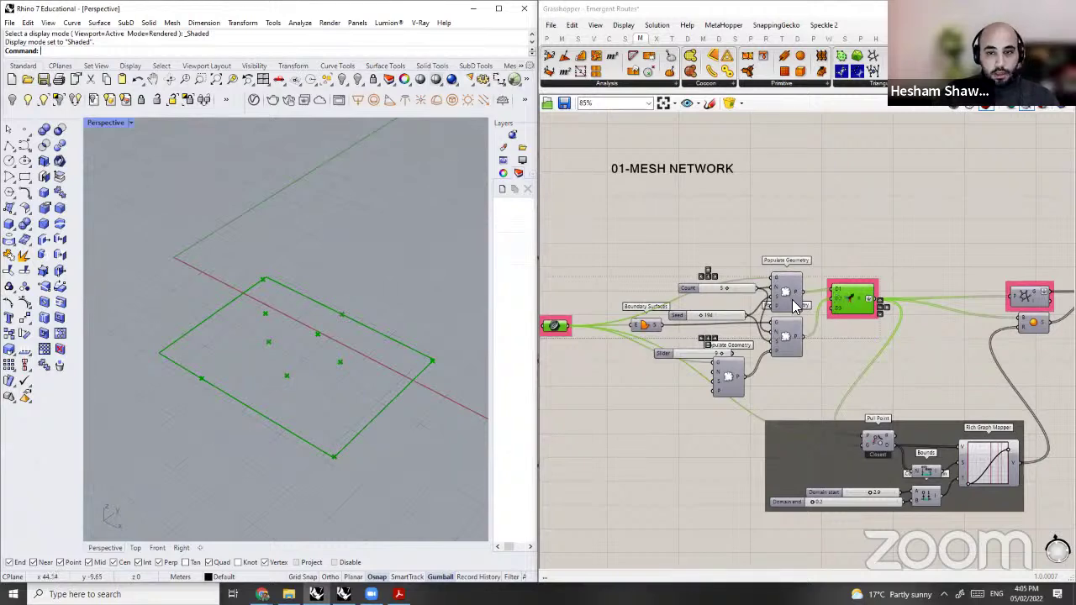
scroll(794, 306, "down", 3)
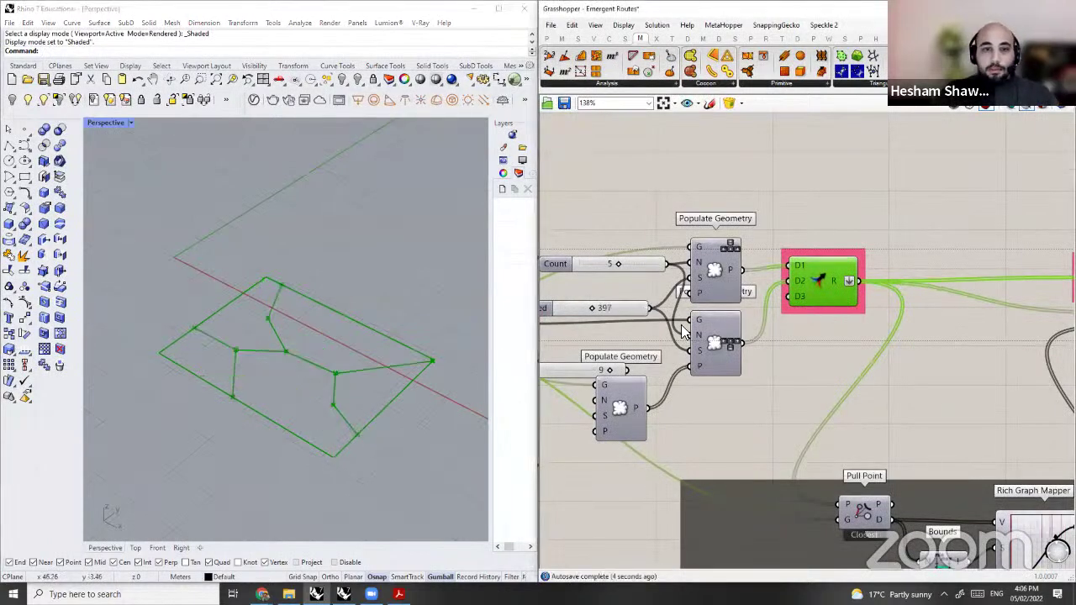
scroll(694, 352, "down", 5)
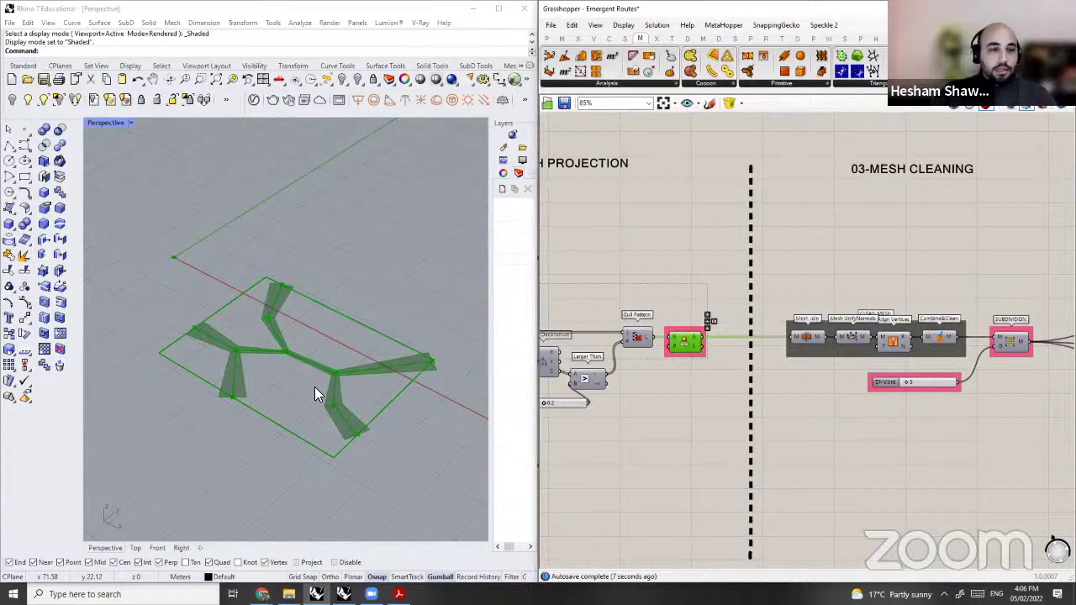
Step: Examine the relaxed mesh and the final divided mesh preview from several viewing angles
right_click_drag(293, 336, 242, 244)
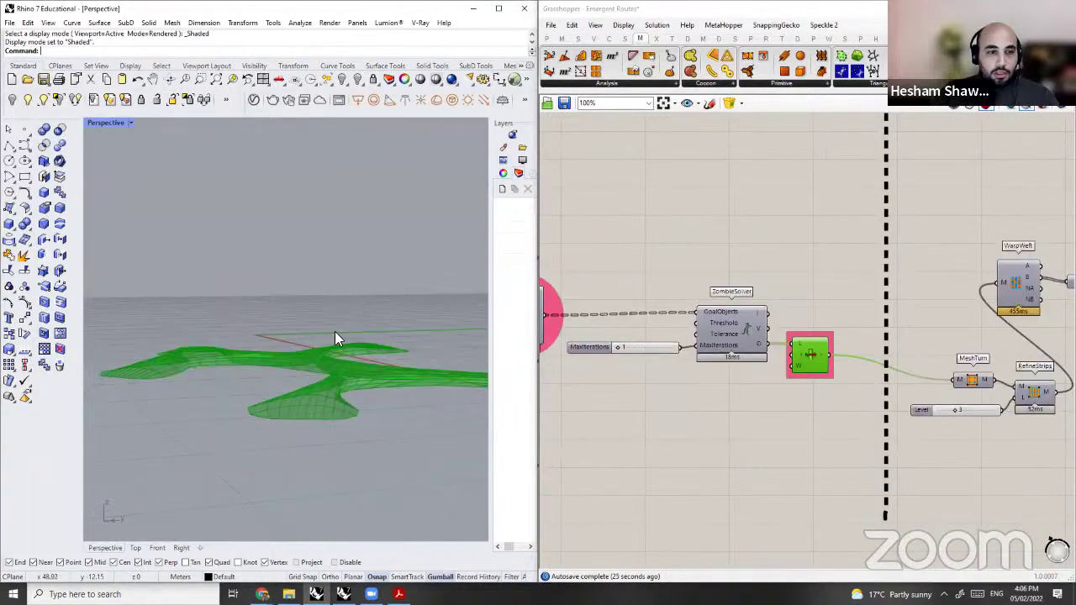
right_click_drag(415, 339, 403, 348)
right_click_drag(311, 339, 236, 371)
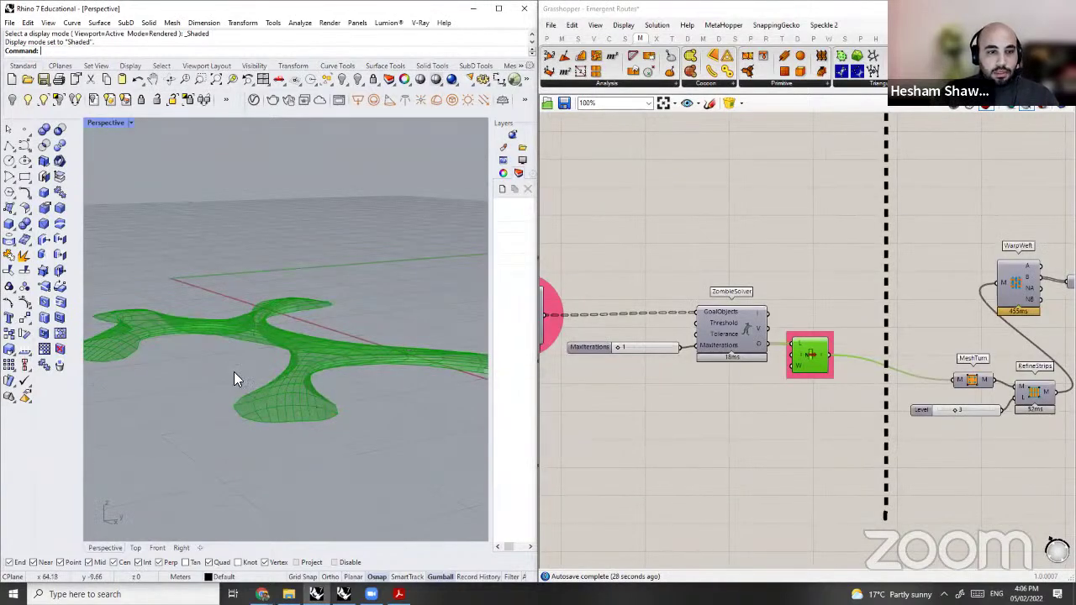
right_click_drag(326, 380, 243, 370)
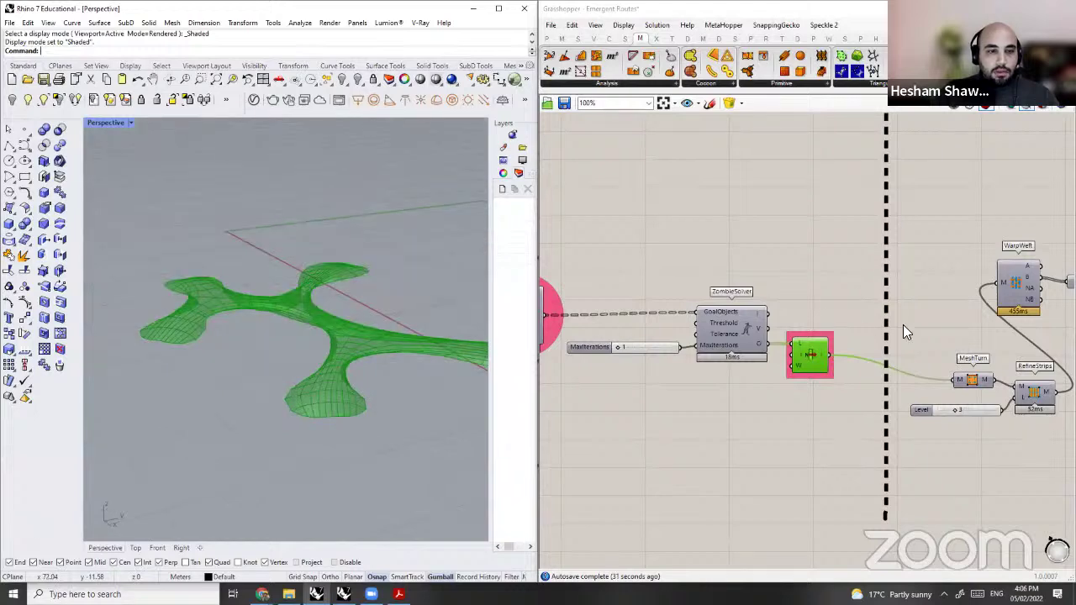
right_click_drag(319, 413, 472, 331)
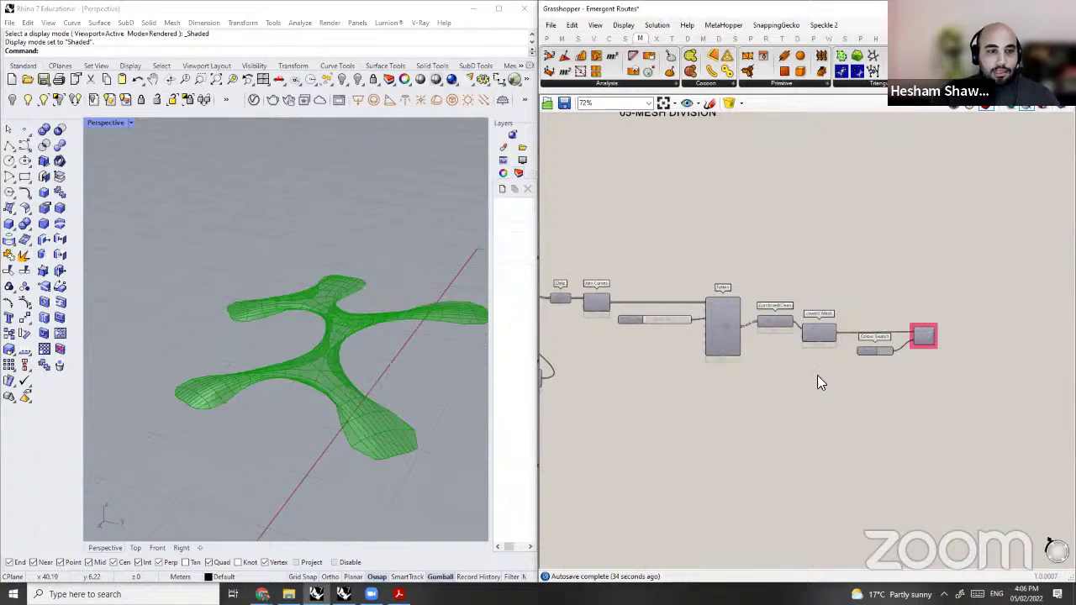
right_click_drag(816, 408, 788, 379)
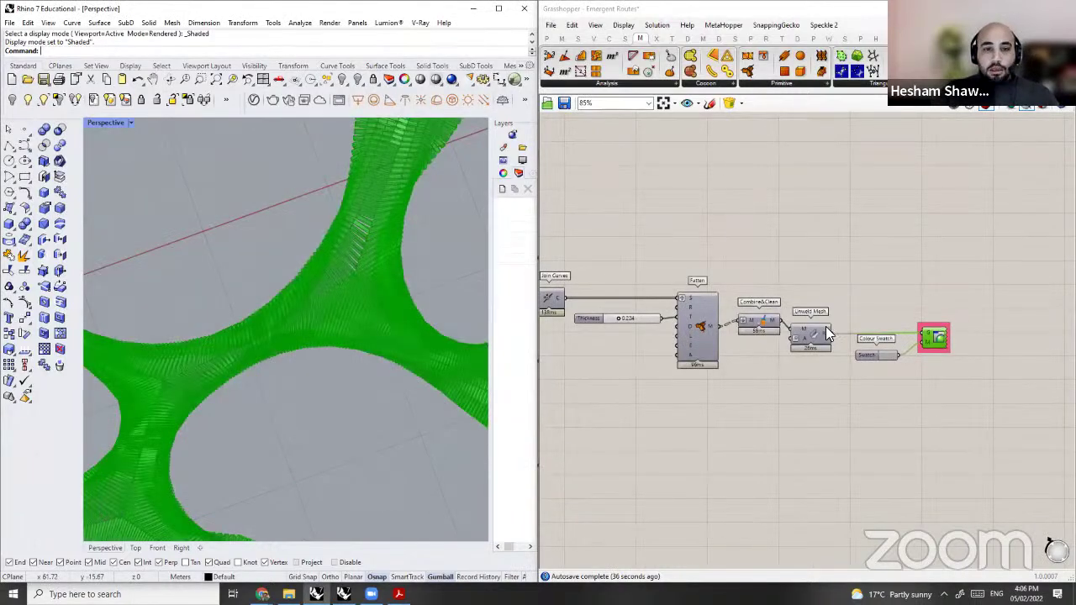
Step: Place a Scribble note on the empty canvas below the list of the five mesh stages
scroll(828, 333, "down", 5)
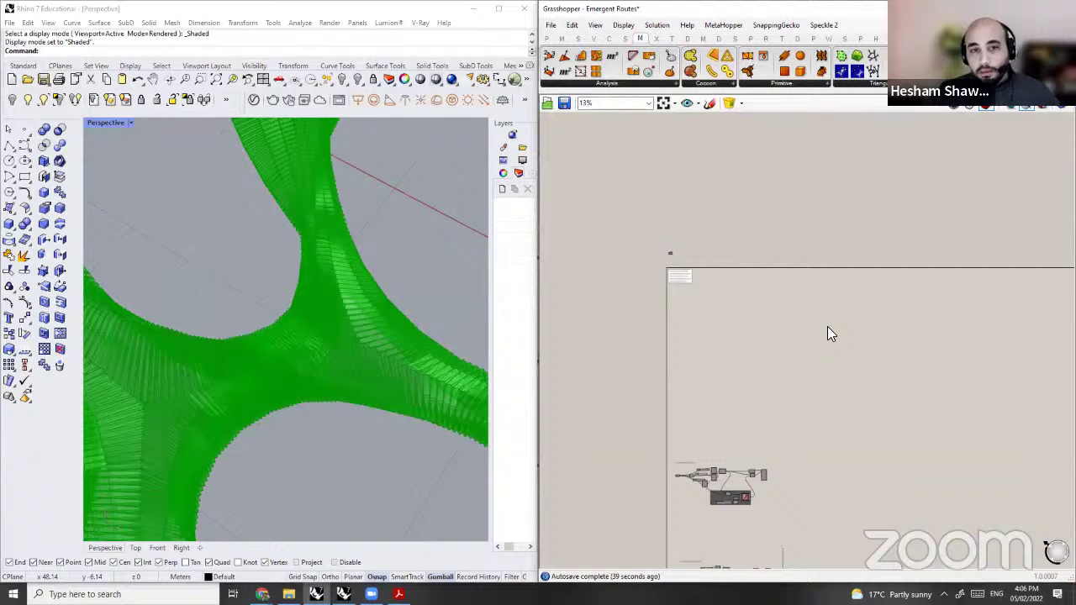
scroll(679, 264, "up", 5)
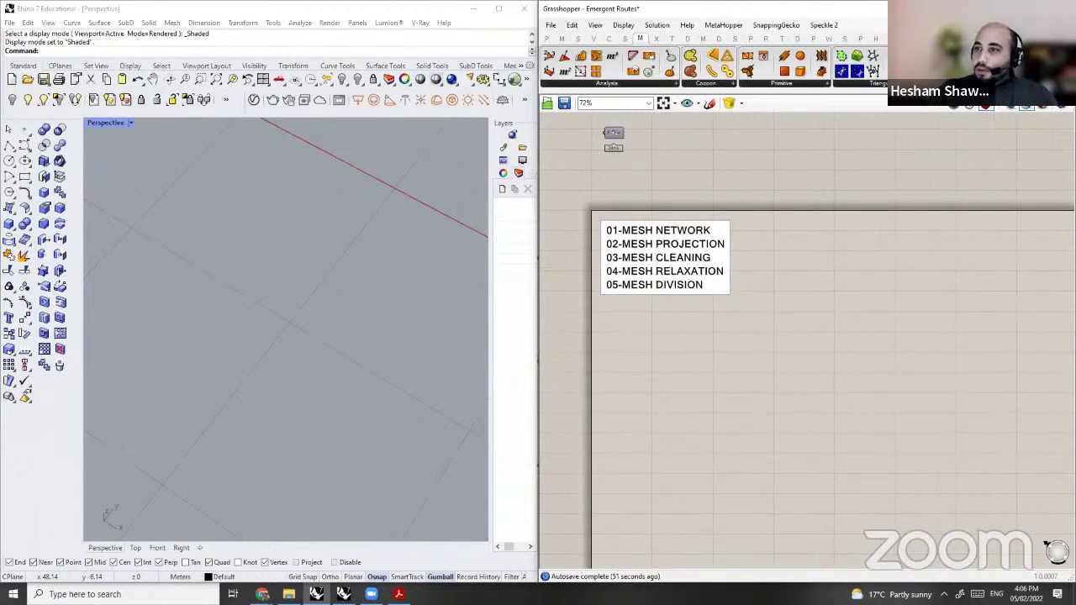
right_click_drag(715, 379, 849, 366)
right_click_drag(328, 362, 345, 286)
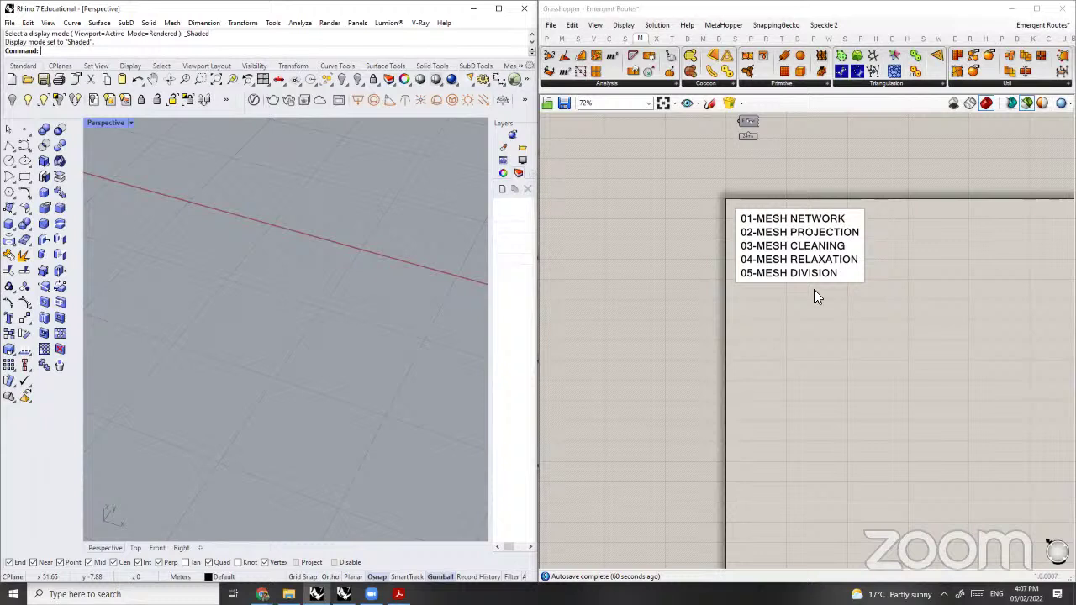
double_click(795, 356)
type("scri")
key("Return")
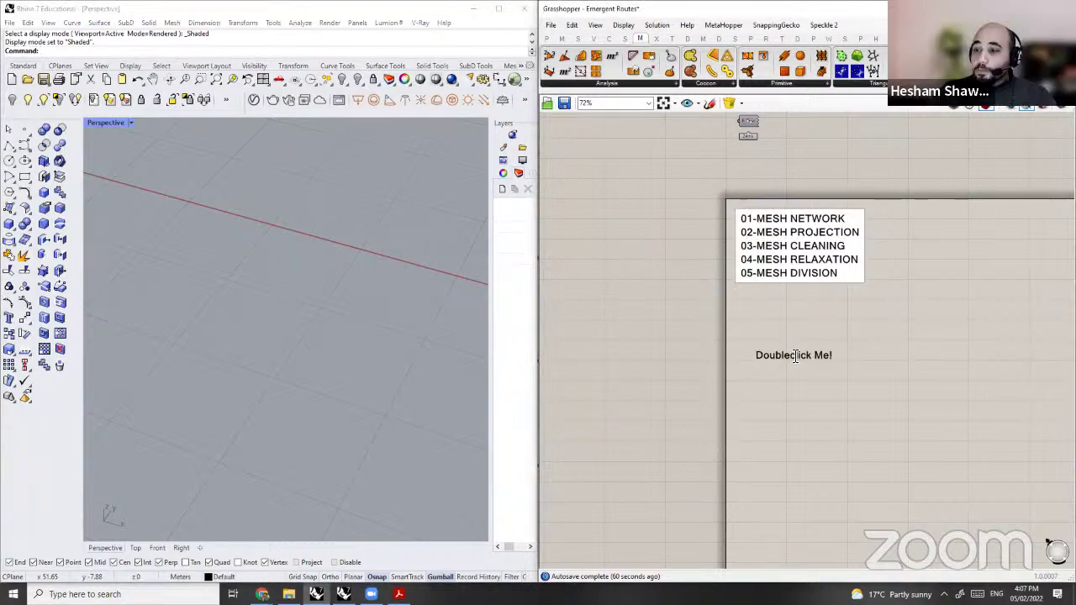
scroll(796, 357, "up", 2)
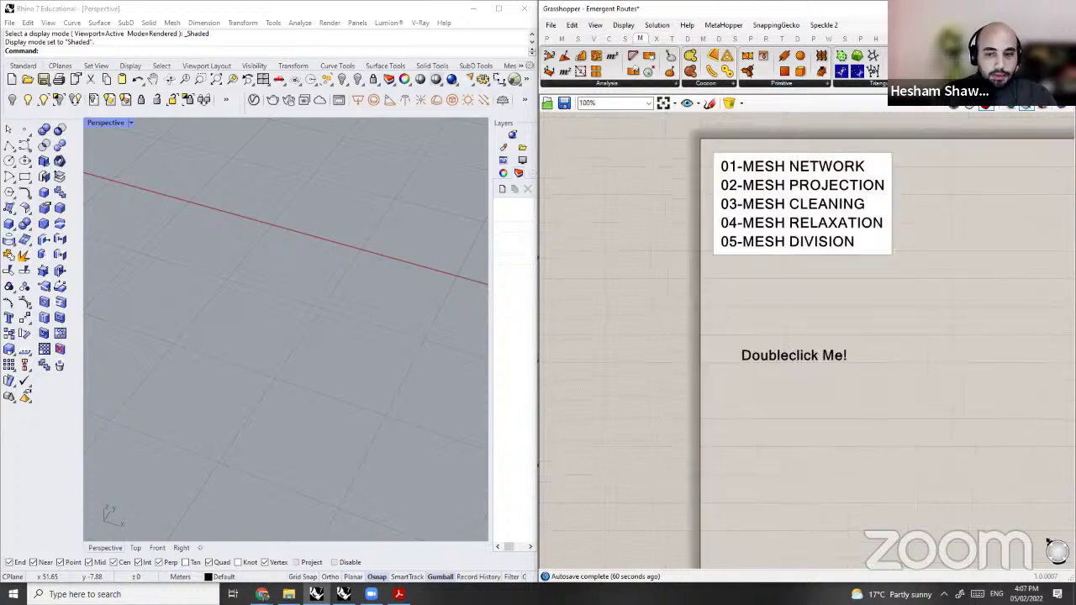
scroll(791, 348, "up", 1)
Step: Set the scribble's text to three lines: "Kangaroo2", "fattenner" and "relative neighbourhood"
double_click(794, 355)
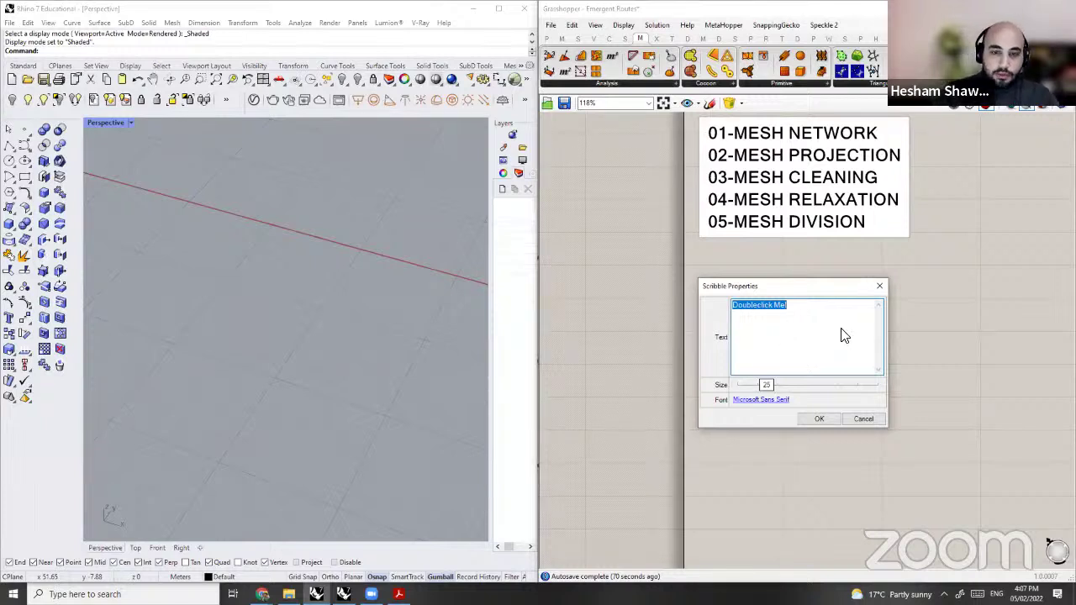
type("Kangaroo")
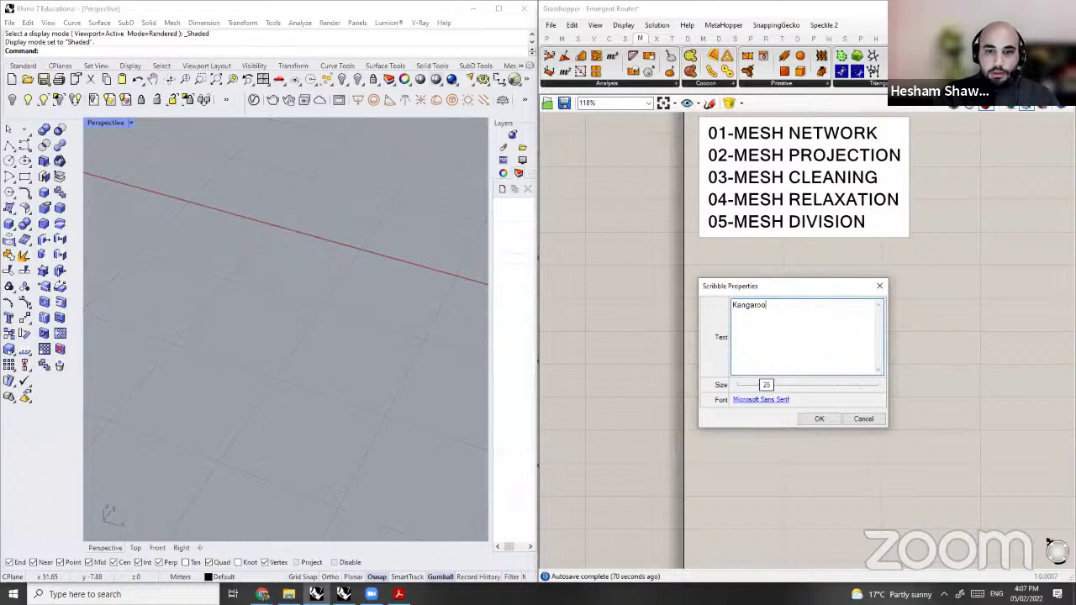
type("2")
key("Return")
type("fa")
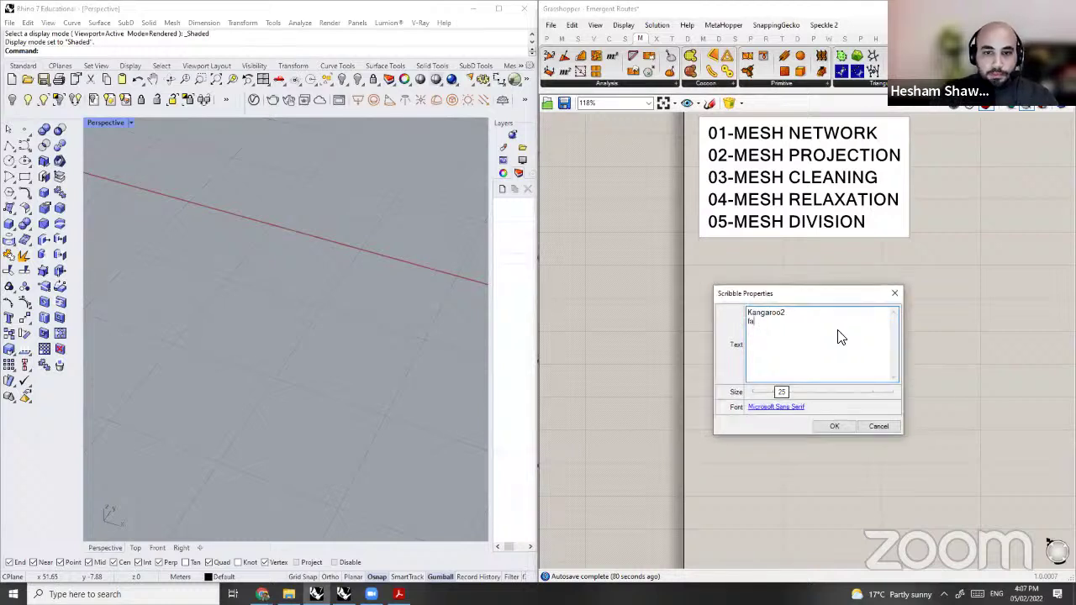
key("BackSpace")
key("BackSpace")
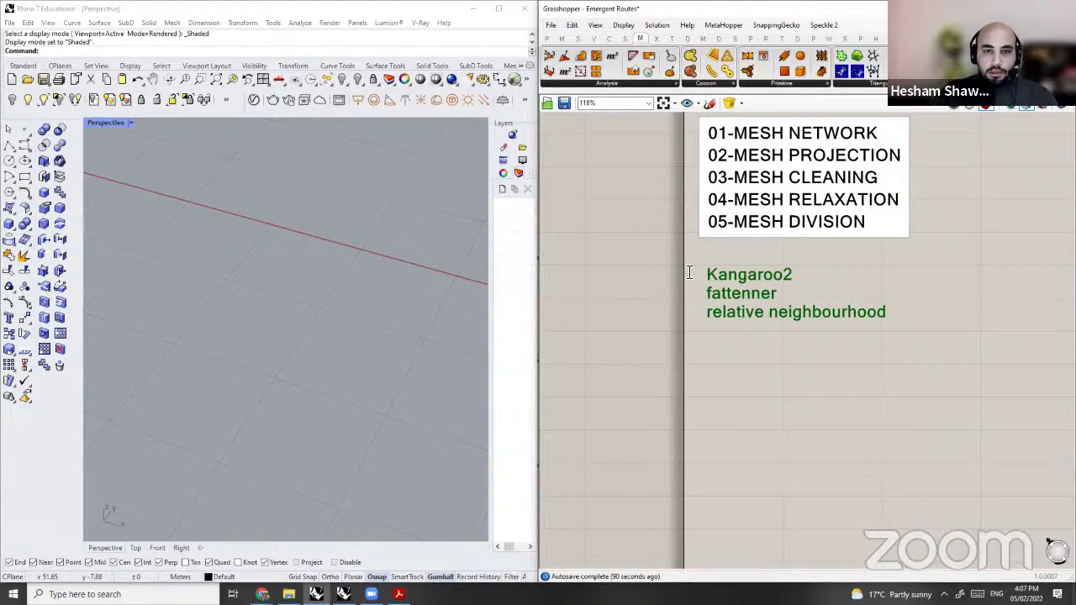
Step: Number the scribble's three lines with the prefixes "1-", "2-" and "3-" and apply the text
double_click(690, 264)
type("1")
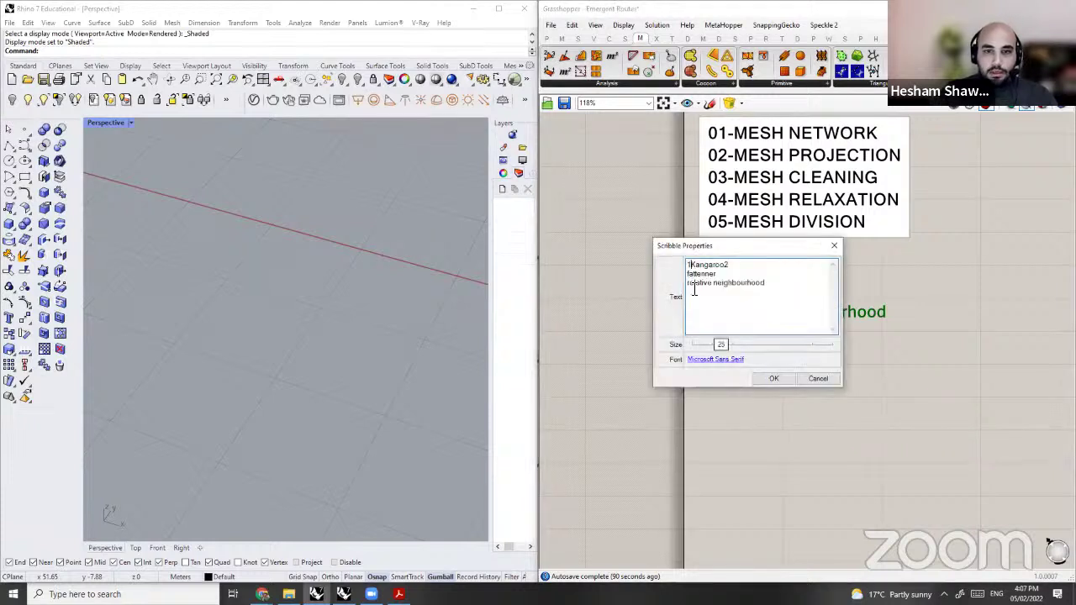
type("-")
left_click(687, 276)
type("2-")
left_click(688, 283)
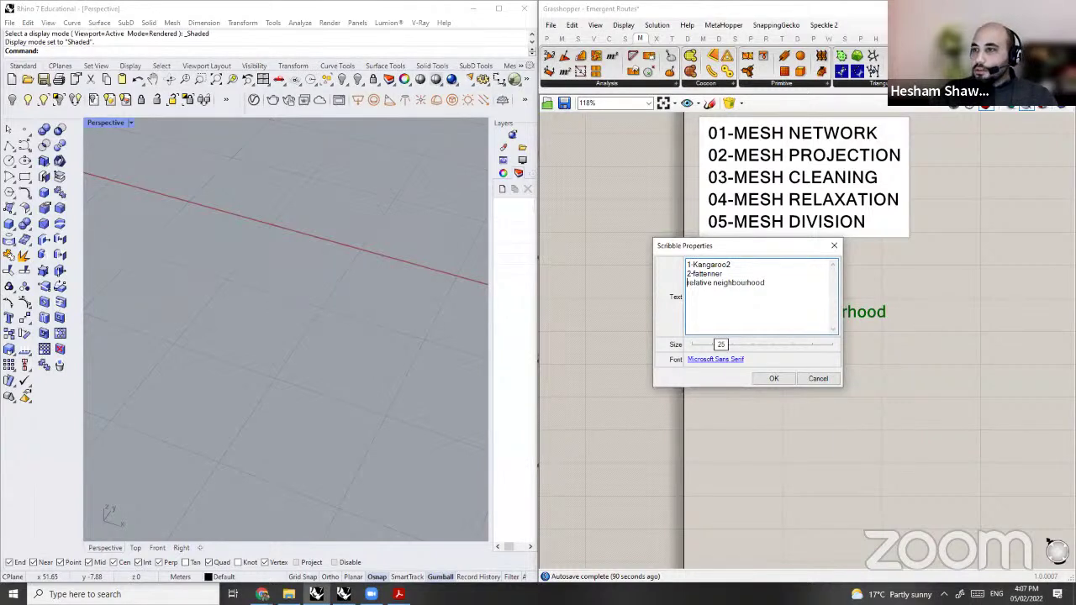
type("3-")
left_click(774, 378)
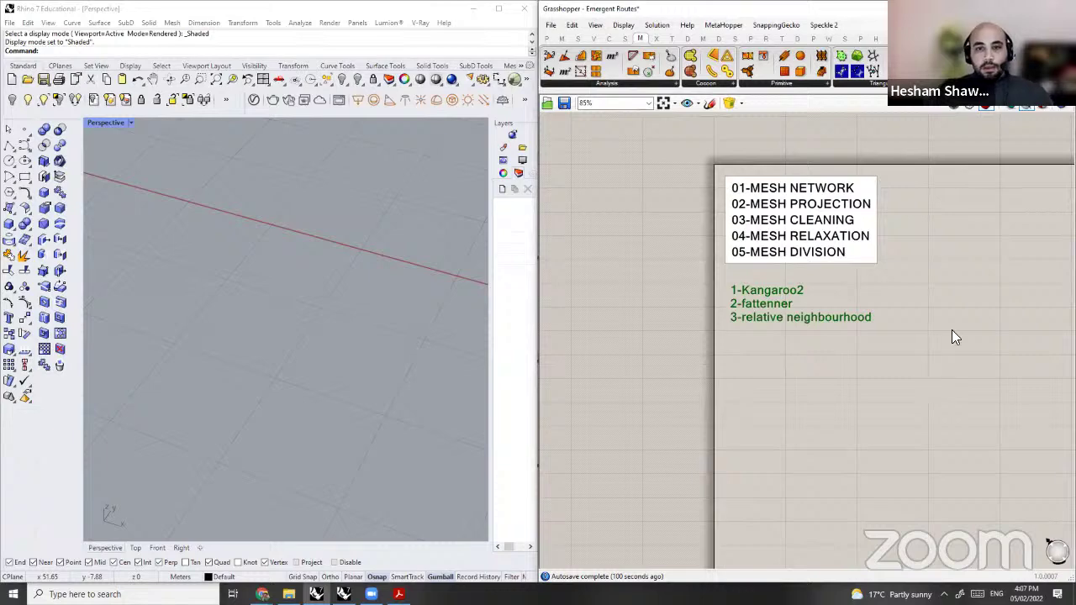
Step: Draw a corner-to-corner rectangle around the origin on the ground plane in the Rhino Perspective view
scroll(703, 276, "down", 2)
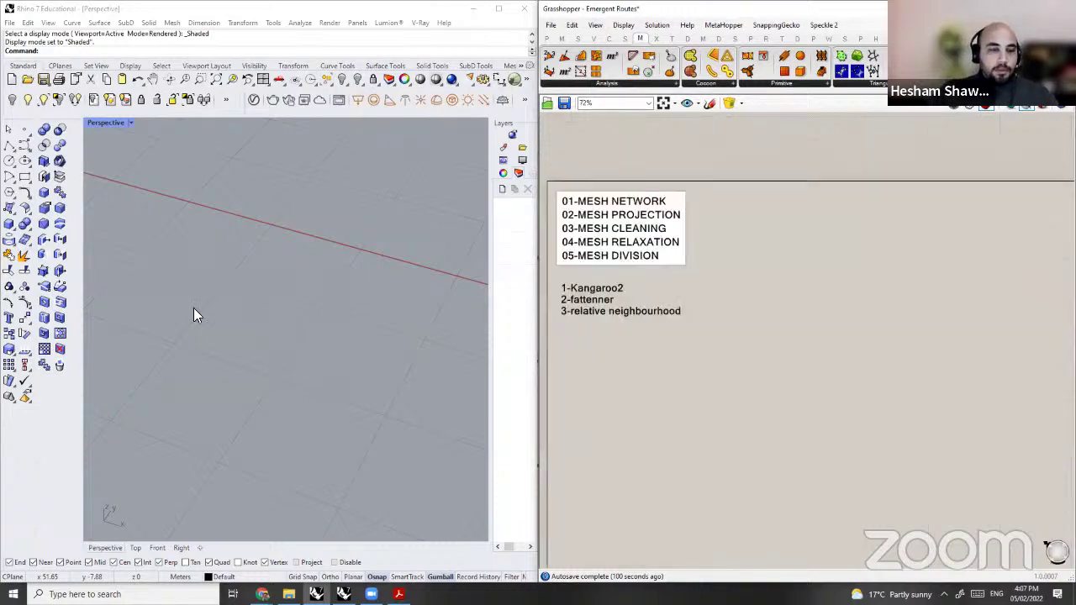
right_click_drag(337, 278, 404, 269)
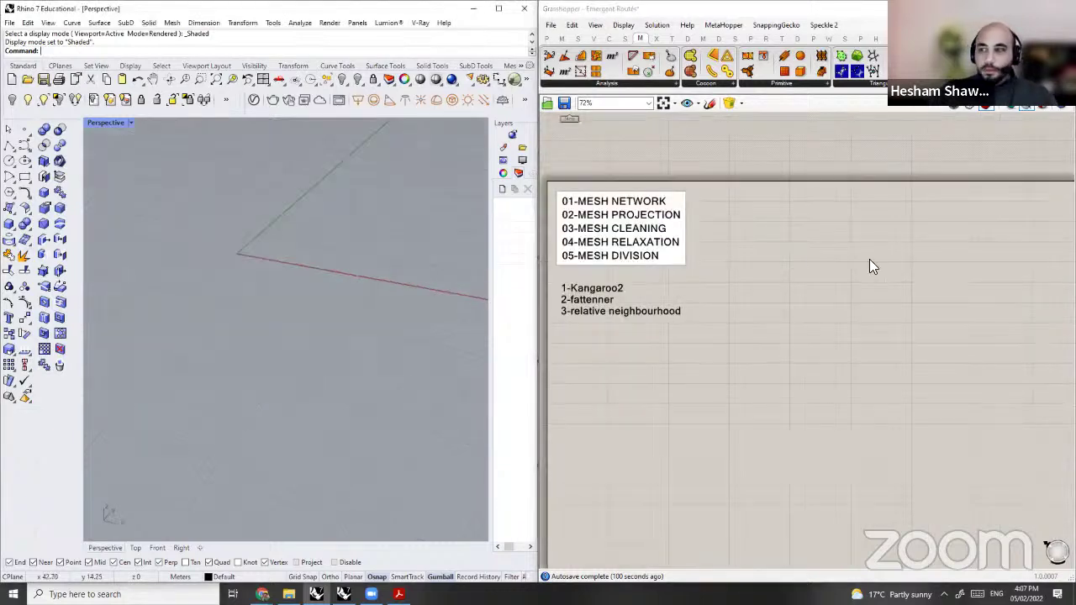
scroll(684, 168, "down", 4)
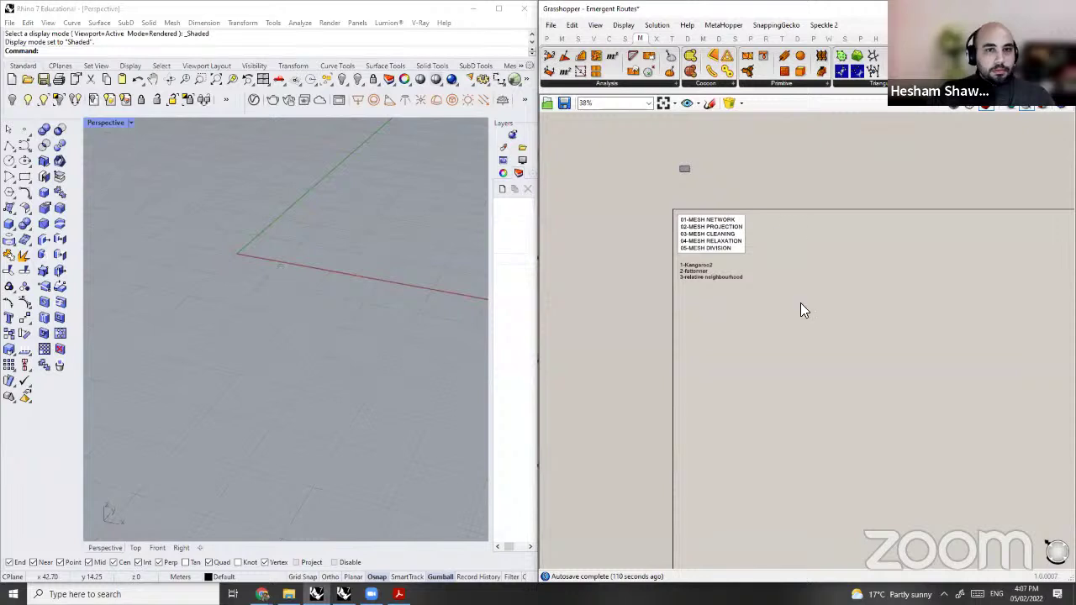
right_click_drag(302, 360, 336, 387)
scroll(777, 266, "up", 4)
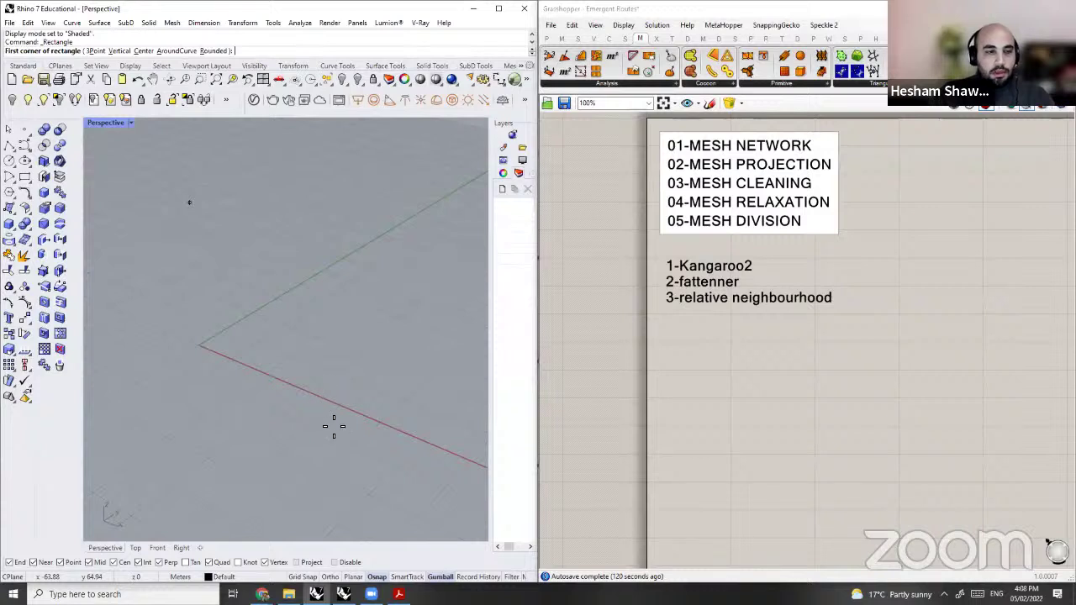
left_click(247, 258)
right_click_drag(353, 442, 358, 446)
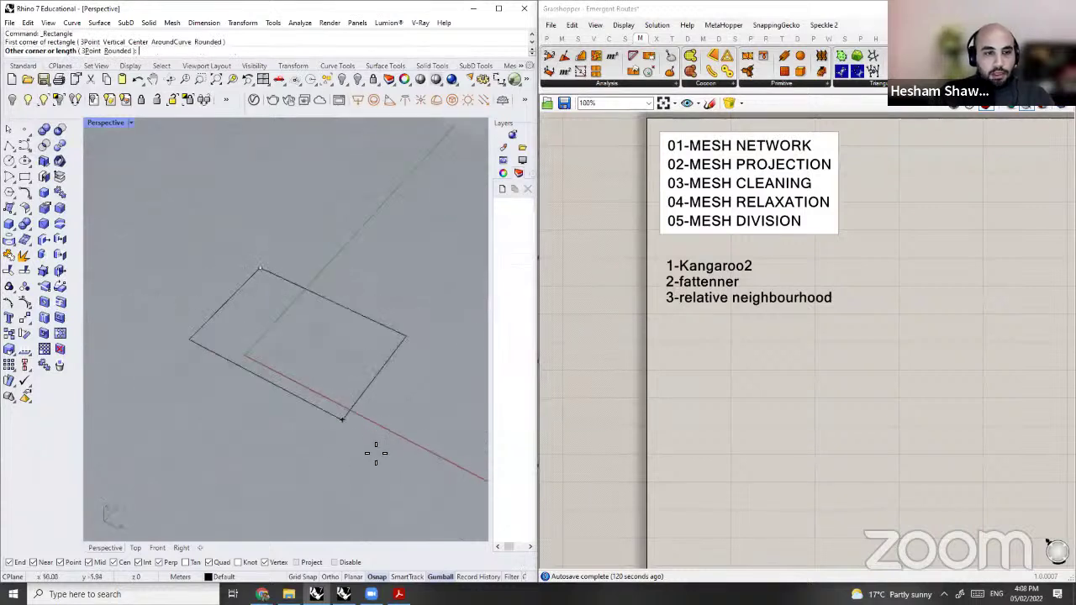
left_click(350, 424)
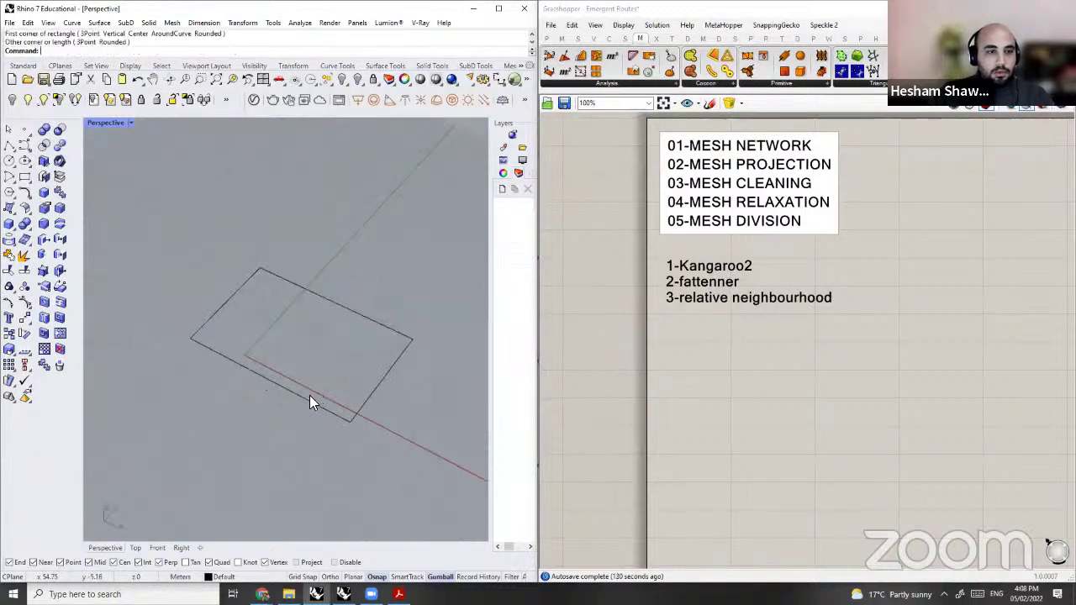
Step: Move the rectangle freehand so it lies just inside the red and green axes
scroll(310, 395, "up", 4)
left_click(308, 398)
scroll(288, 420, "down", 4)
type("m")
key("Return")
left_click(301, 458)
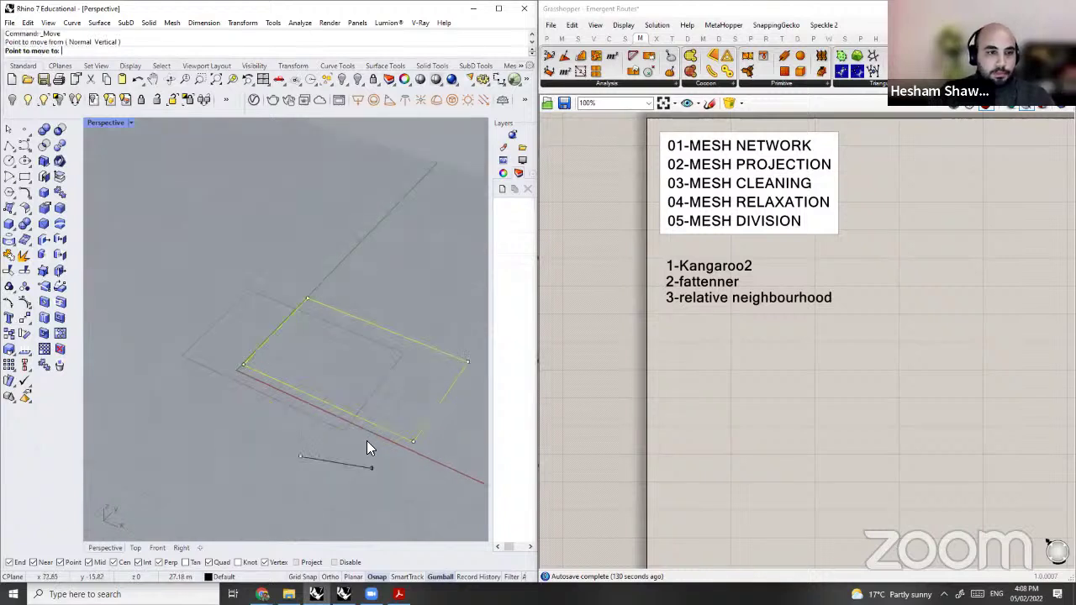
left_click(351, 410)
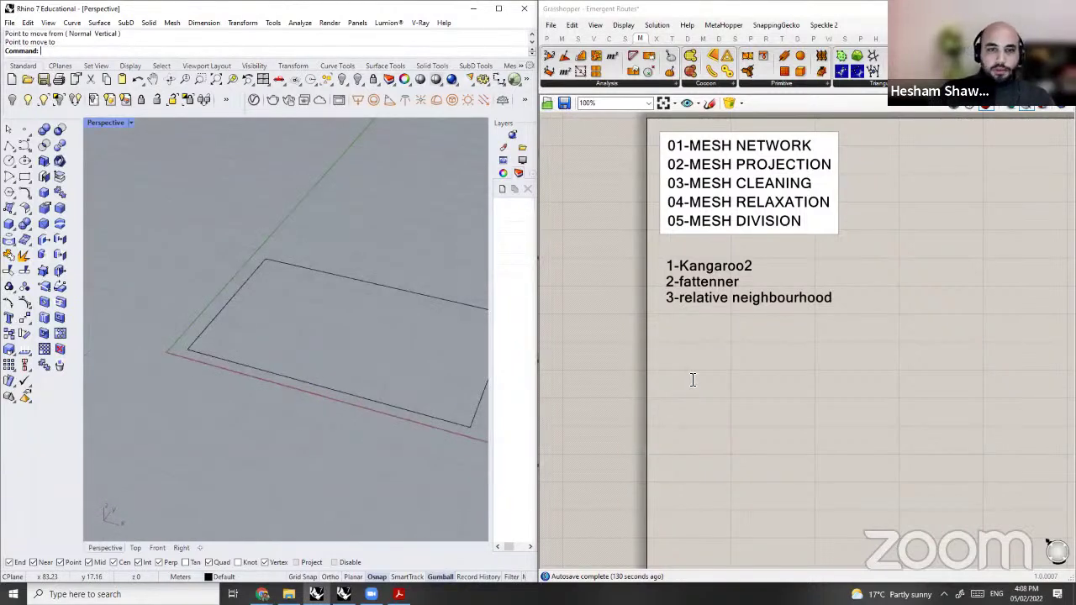
Step: Add a Curve parameter below the Grasshopper notes and reference the drawn Rhino rectangle in it
double_click(691, 378)
type("cyl")
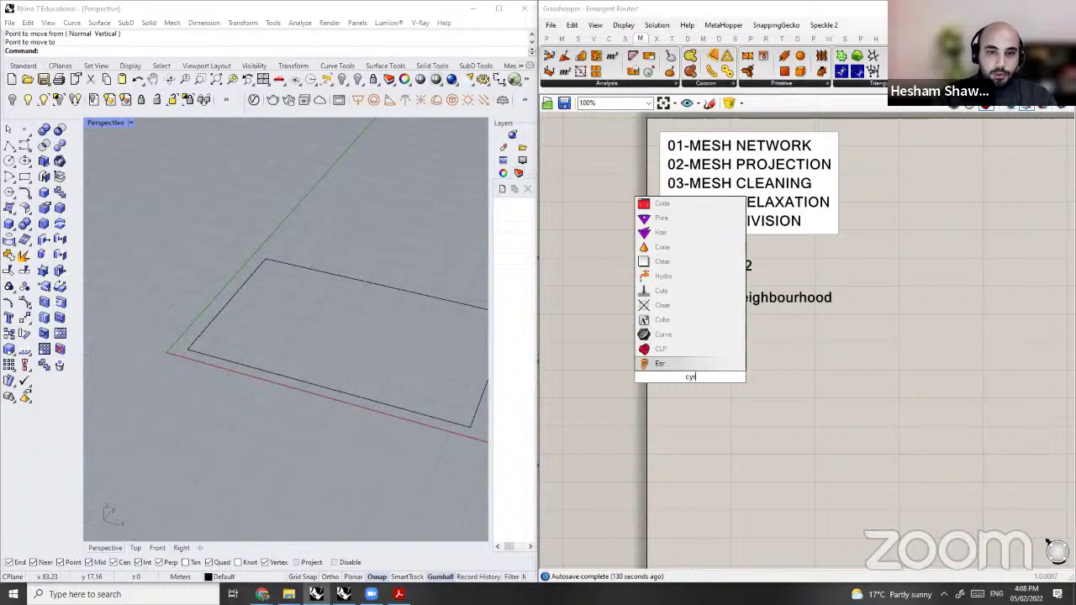
key("BackSpace")
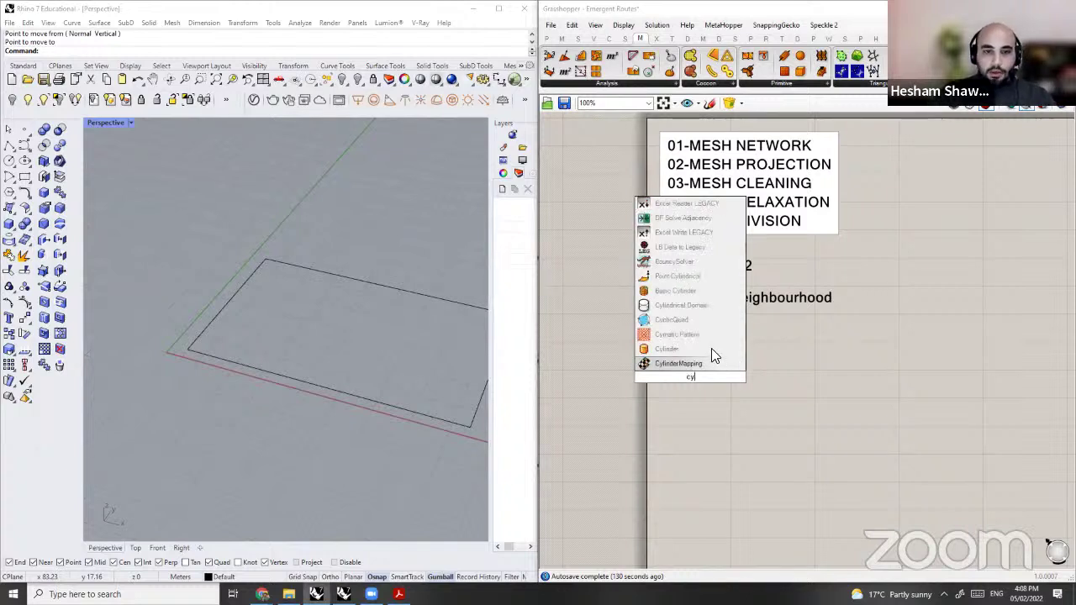
key("BackSpace")
type("rve")
key("Return")
scroll(711, 385, "up", 3)
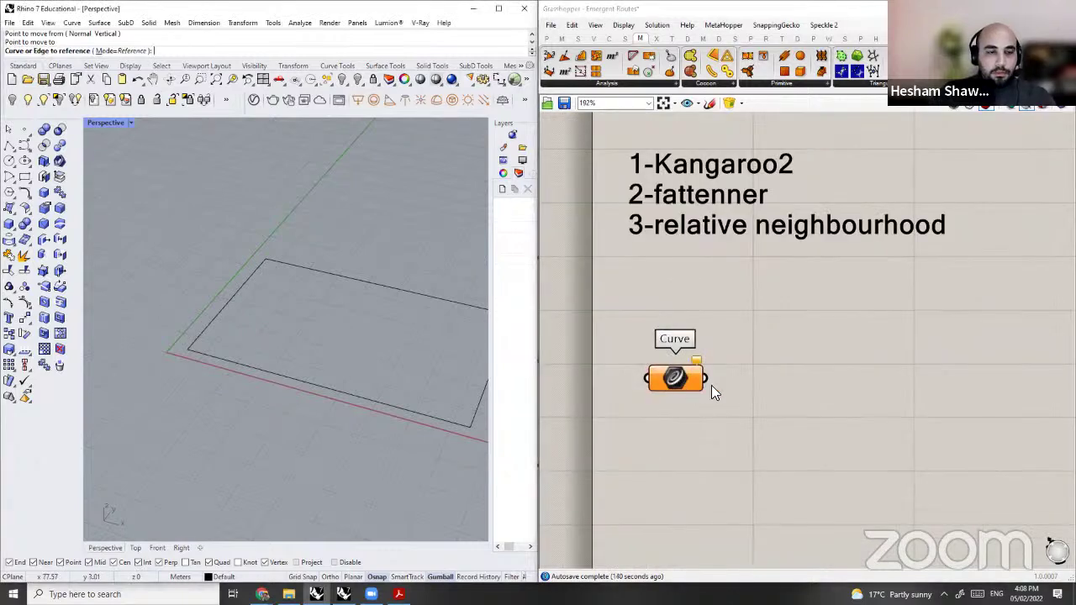
left_click(369, 398)
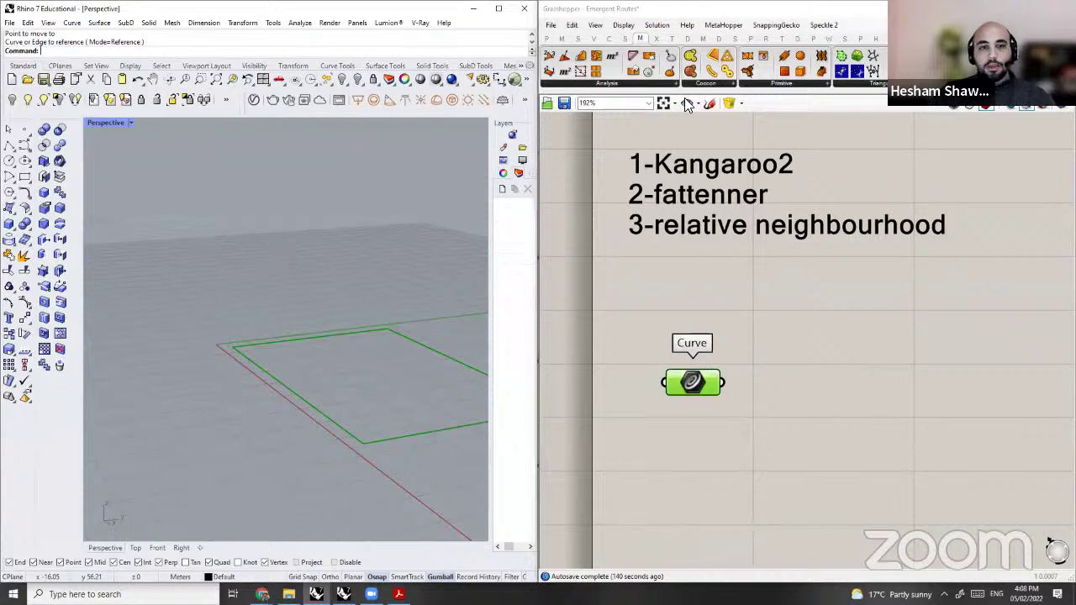
Step: Sketch a freehand perspective rectangle beside the notes and mark several short ticks across its edges
left_click(710, 104)
left_click_drag(839, 262, 824, 277)
left_click_drag(824, 277, 950, 321)
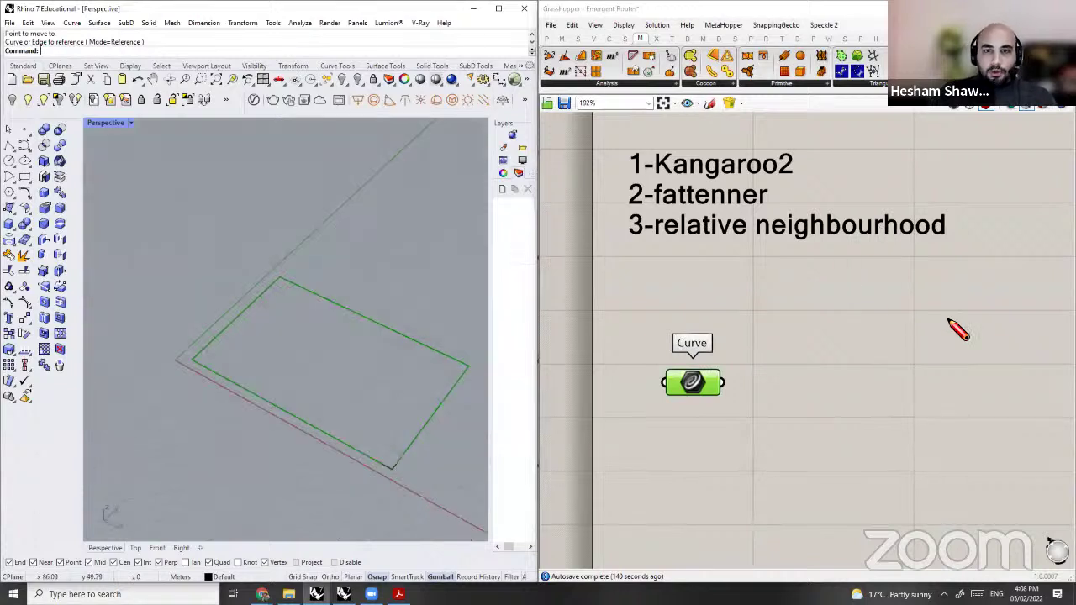
mouse_move(885, 226)
left_mouse_down()
mouse_move(967, 263)
mouse_move(927, 306)
left_mouse_up()
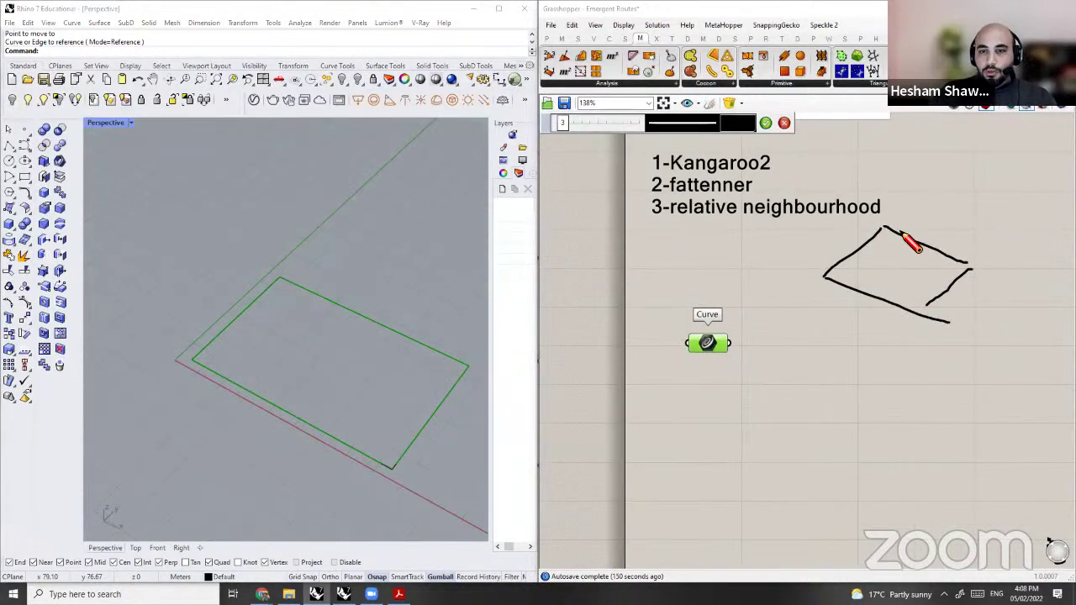
mouse_move(902, 230)
left_mouse_down()
mouse_move(903, 242)
mouse_move(941, 251)
left_mouse_up()
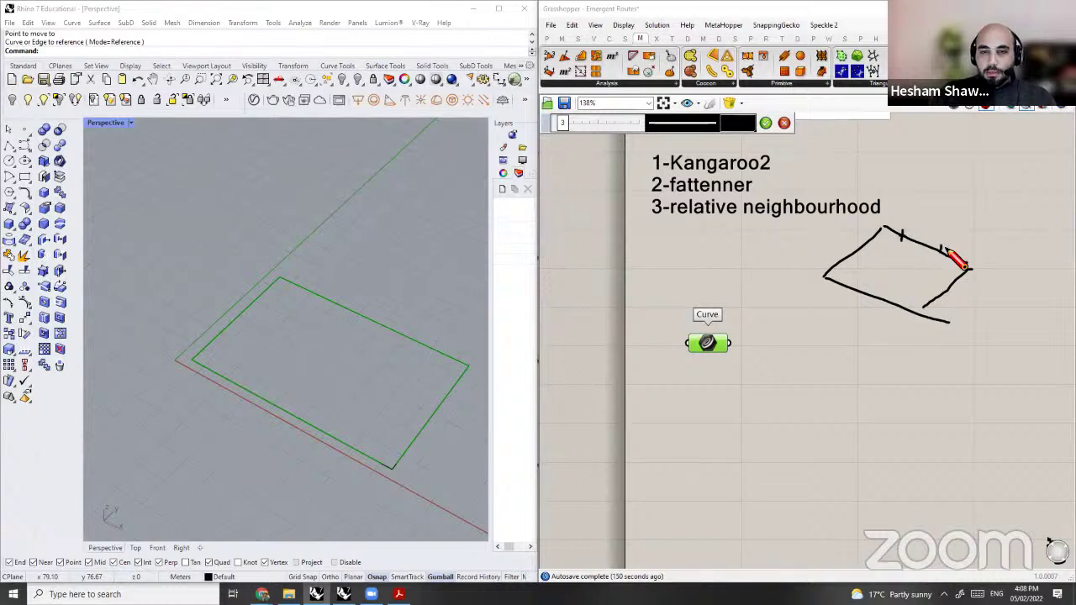
left_click_drag(854, 243, 855, 254)
left_click_drag(850, 250, 860, 248)
left_click_drag(863, 291, 896, 314)
Step: Sketch interior point marks with circled numbers 1 and 2 on the freehand rectangle and accept the sketch
mouse_move(967, 234)
left_mouse_down()
mouse_move(968, 245)
mouse_move(964, 232)
left_mouse_up()
left_click(904, 259)
left_click_drag(883, 261, 918, 278)
left_click_drag(902, 280, 913, 283)
mouse_move(906, 285)
left_mouse_down()
mouse_move(941, 276)
mouse_move(930, 280)
left_mouse_up()
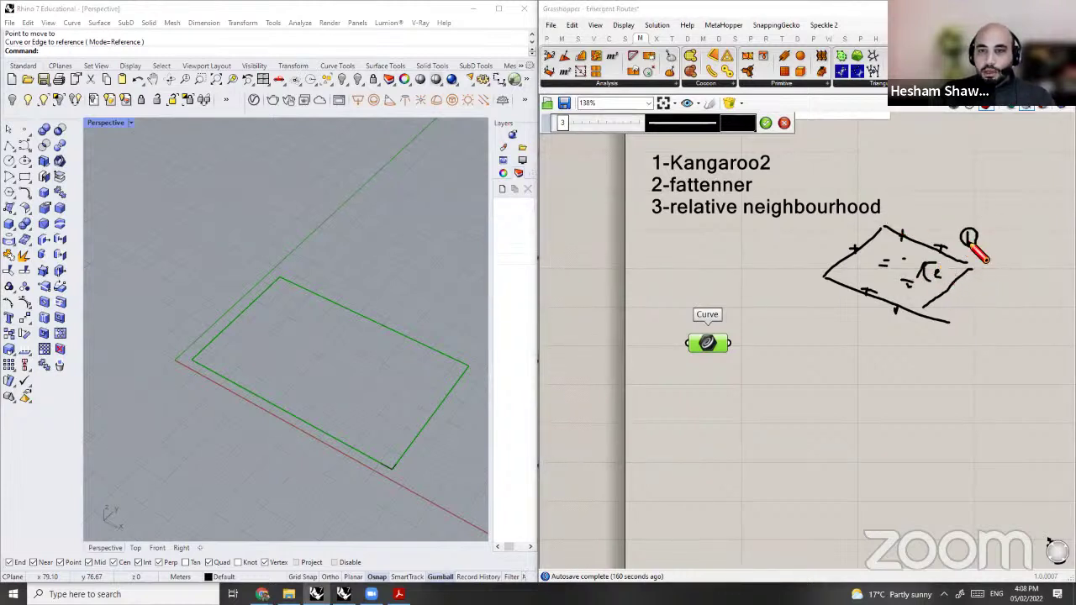
left_click(769, 126)
Step: Move the freehand sketch beneath the notes and place the Curve parameter lower, clear of the sketch
left_click_drag(992, 236, 929, 300)
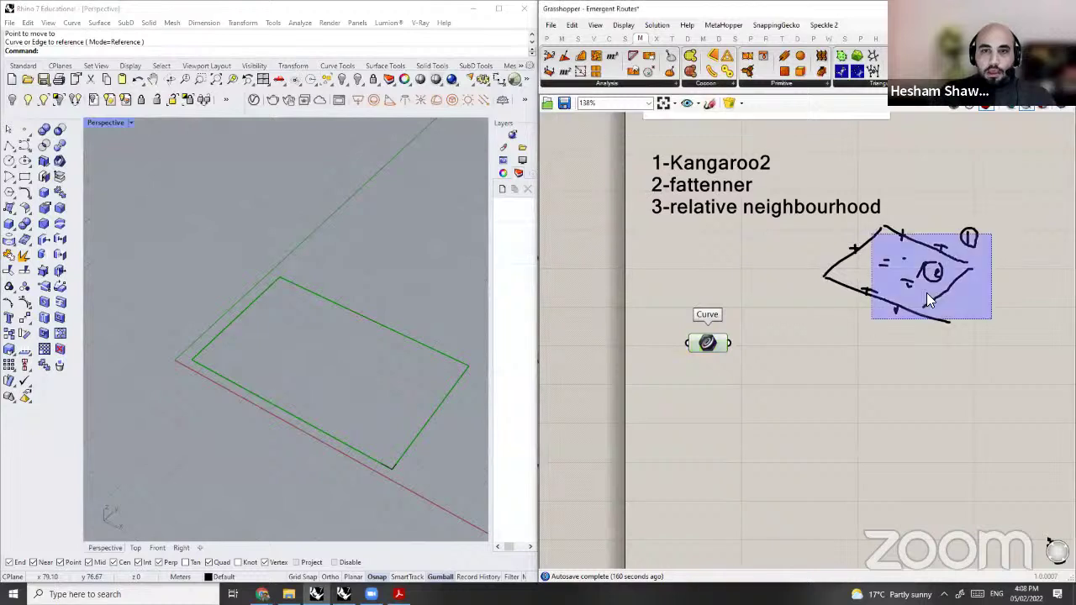
left_click_drag(841, 288, 834, 305)
left_click_drag(1025, 242, 839, 310)
mouse_move(935, 281)
left_mouse_down()
mouse_move(701, 351)
mouse_move(752, 461)
left_mouse_up()
right_click_drag(916, 468, 844, 385)
Step: Add a Populate Geometry component beside the Curve parameter and feed the curve into its Geometry input
double_click(877, 387)
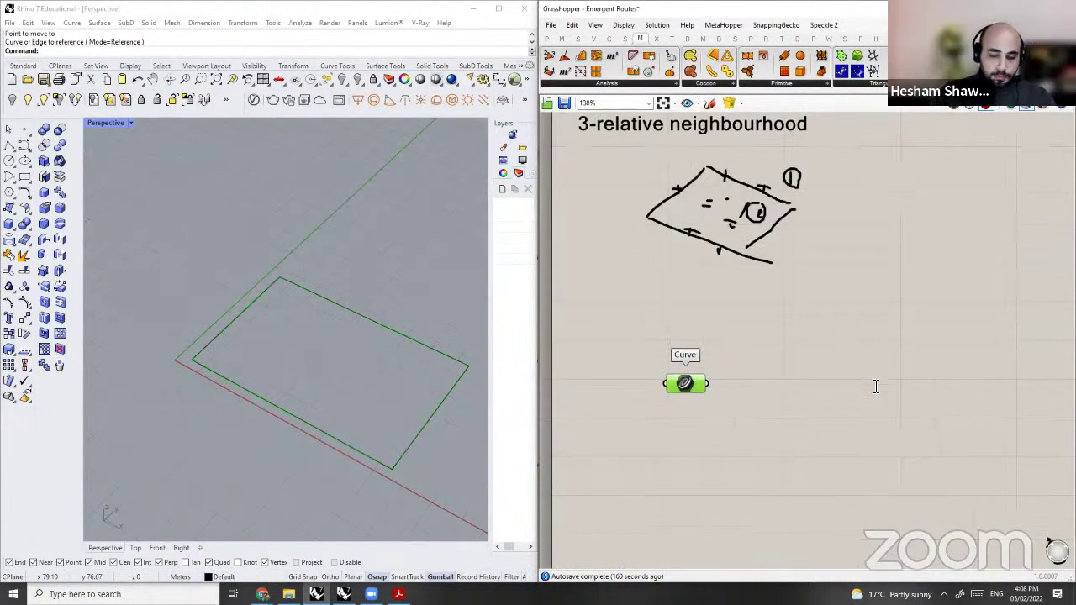
double_click(866, 370)
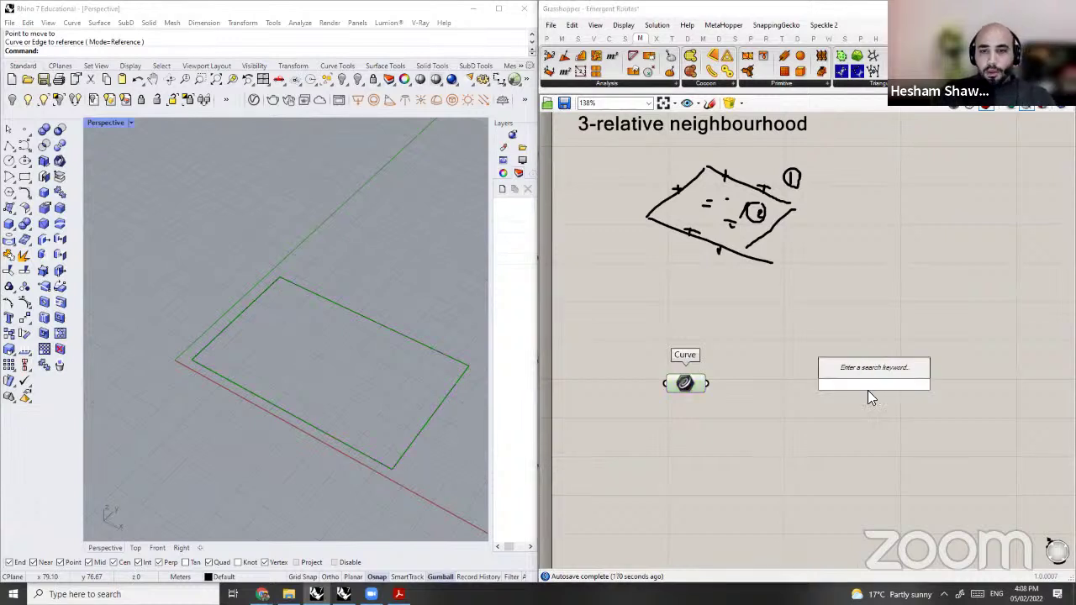
type("popg")
key("Return")
right_click_drag(719, 385, 634, 323)
scroll(634, 323, "up", 2)
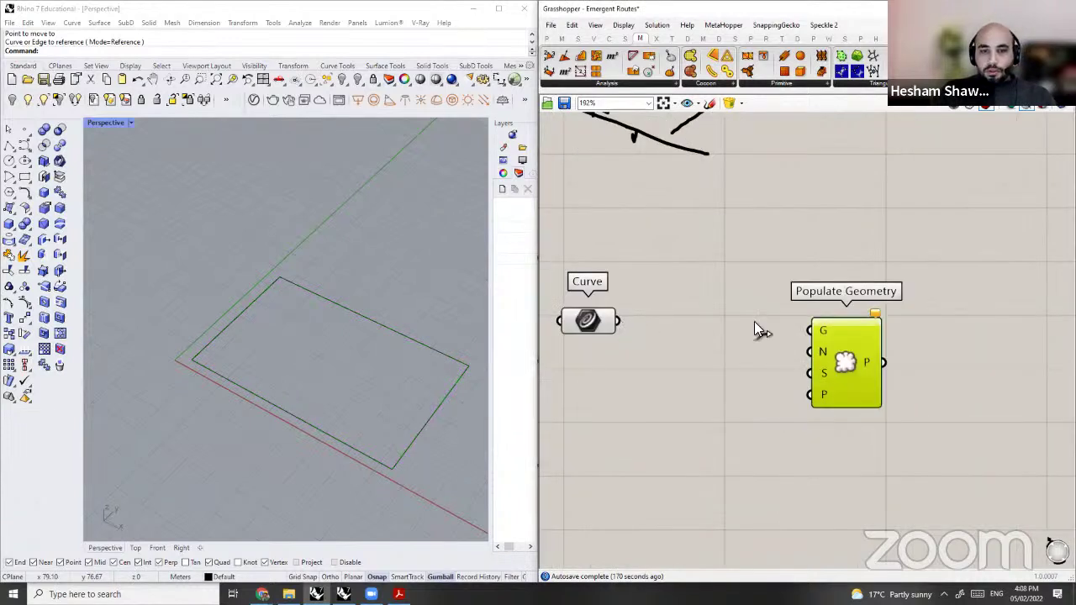
Step: Turn on full names for component inputs and outputs, and space Populate Geometry farther from the Curve parameter
left_click(623, 25)
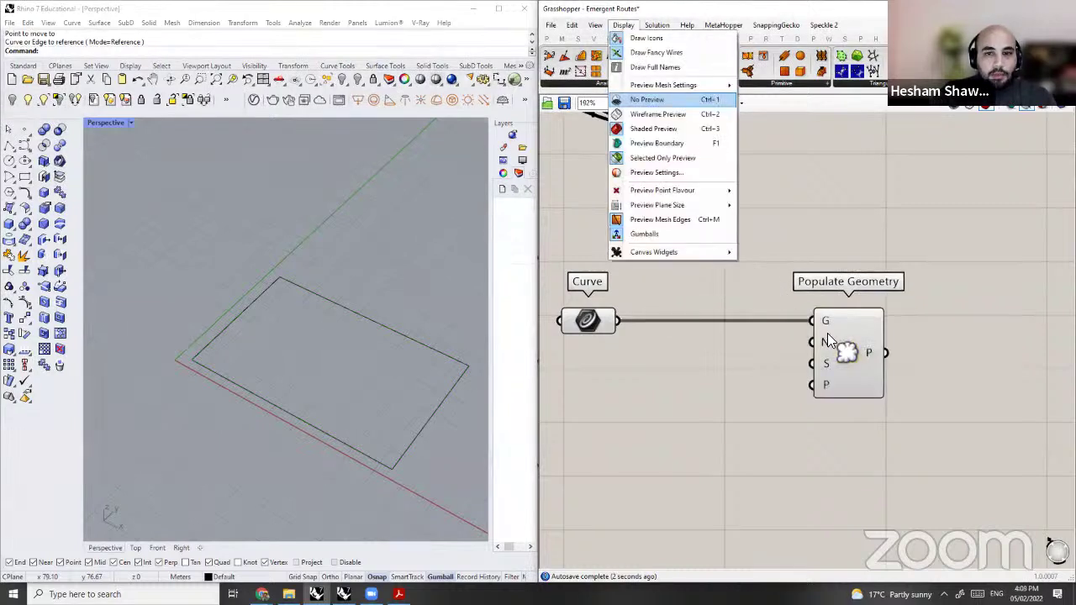
left_click_drag(829, 334, 795, 329)
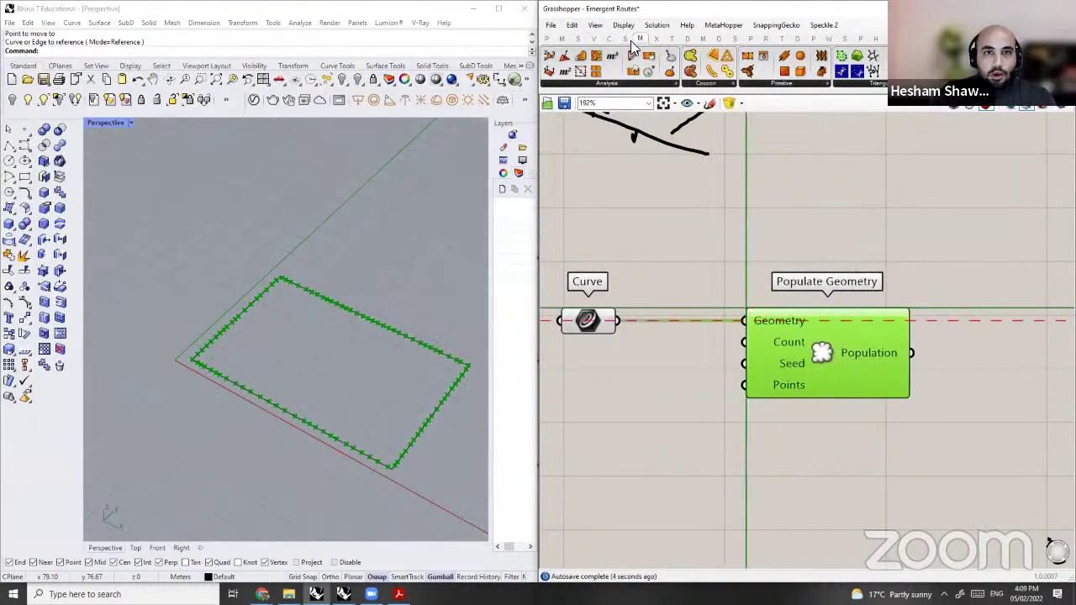
left_click(623, 24)
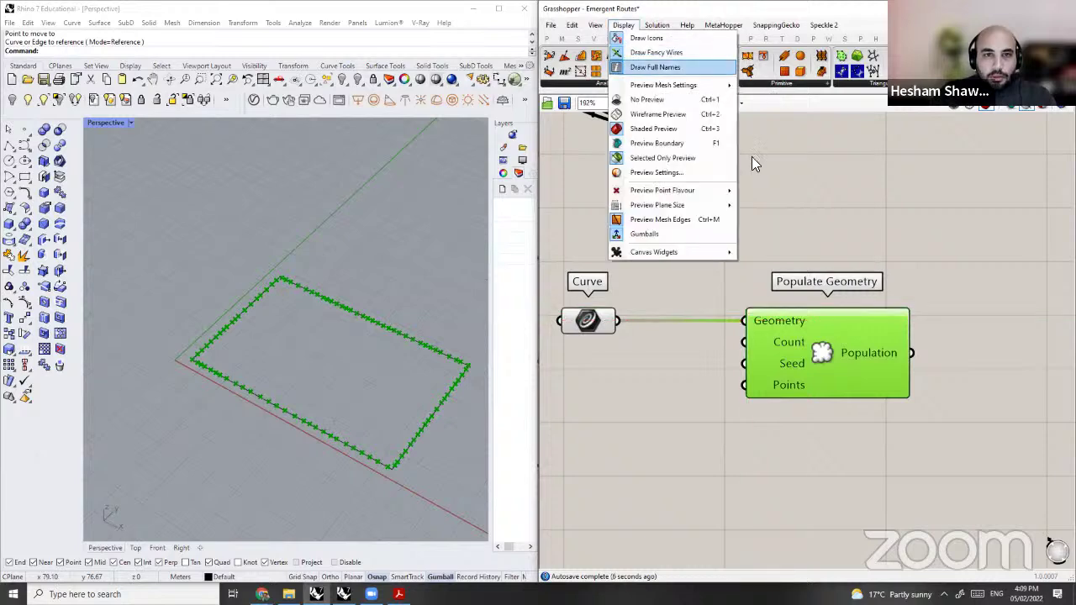
left_click(809, 343)
scroll(799, 357, "down", 2)
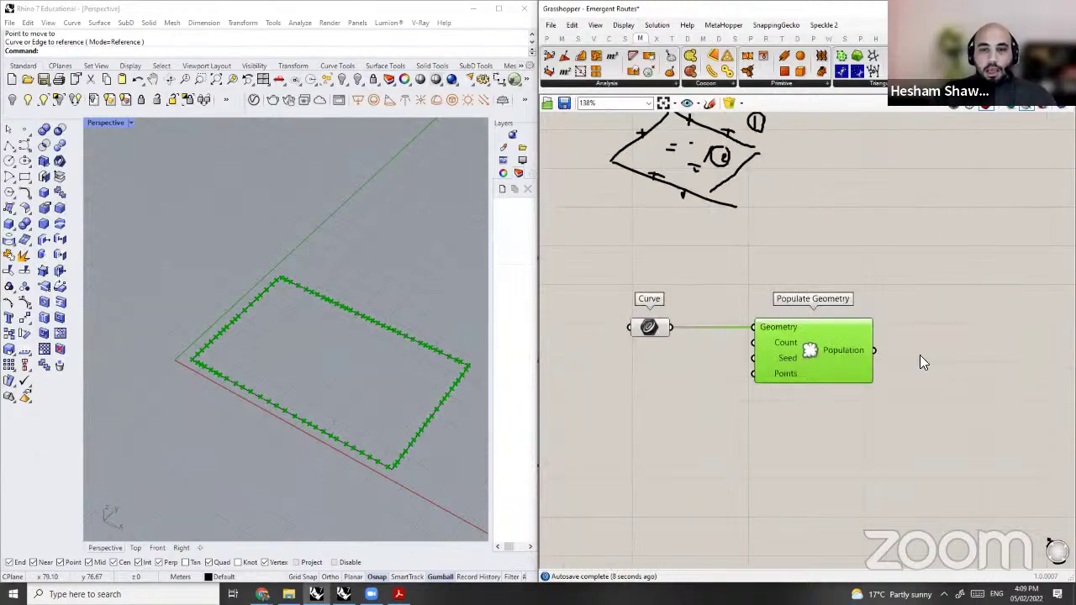
scroll(818, 368, "up", 2)
left_click_drag(799, 368, 897, 368)
scroll(874, 357, "down", 3)
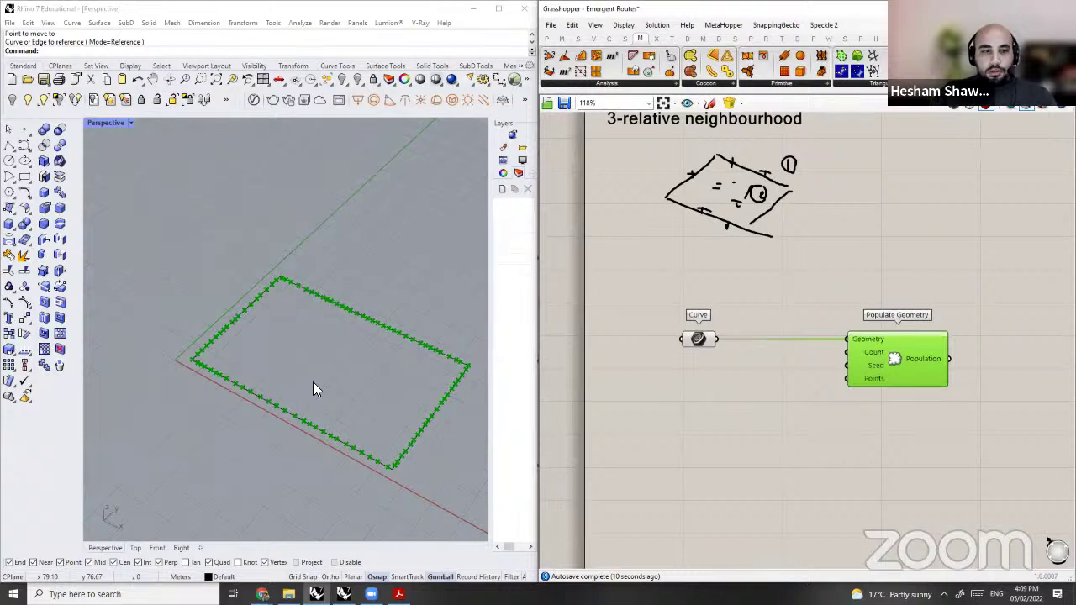
Step: Add a number slider set to 5 and connect it to the Count input of Populate Geometry
scroll(856, 341, "up", 2)
right_click_drag(312, 382, 291, 326)
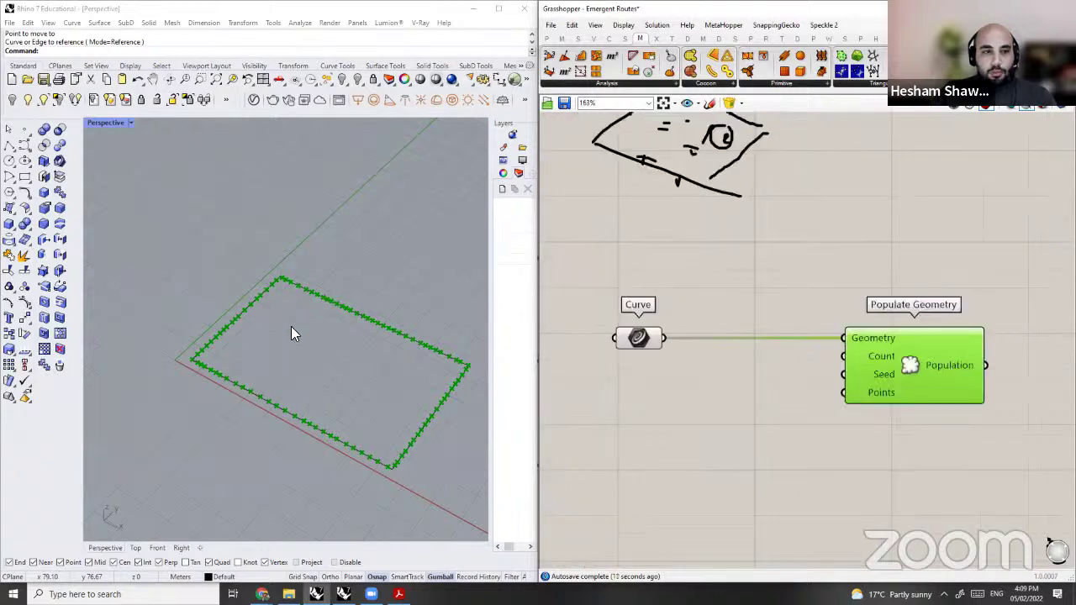
double_click(699, 411)
type("5")
key("Return")
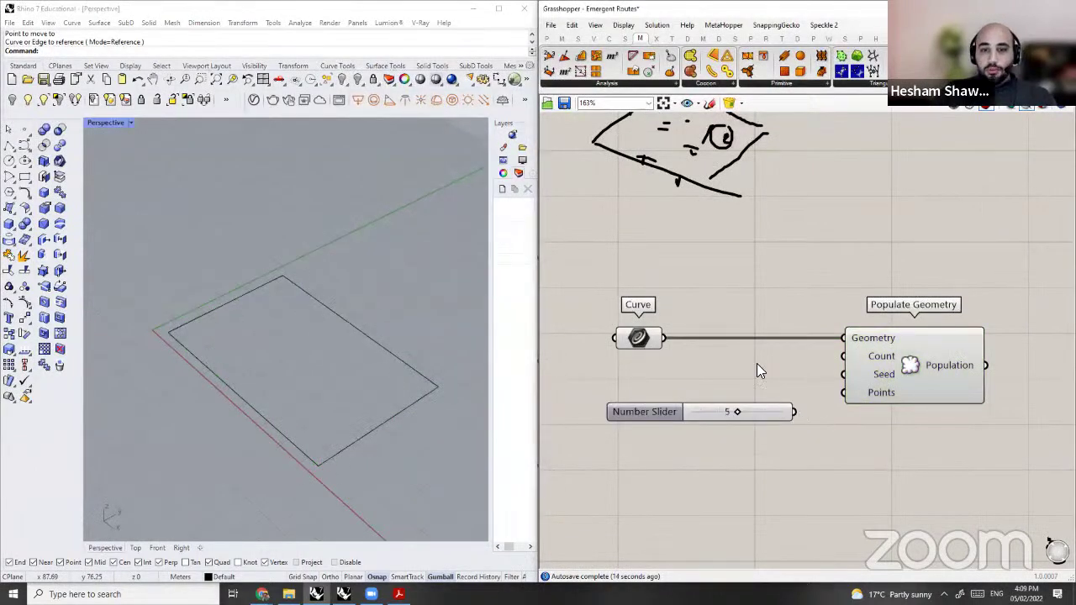
left_click_drag(645, 412, 654, 369)
left_click_drag(804, 368, 844, 356)
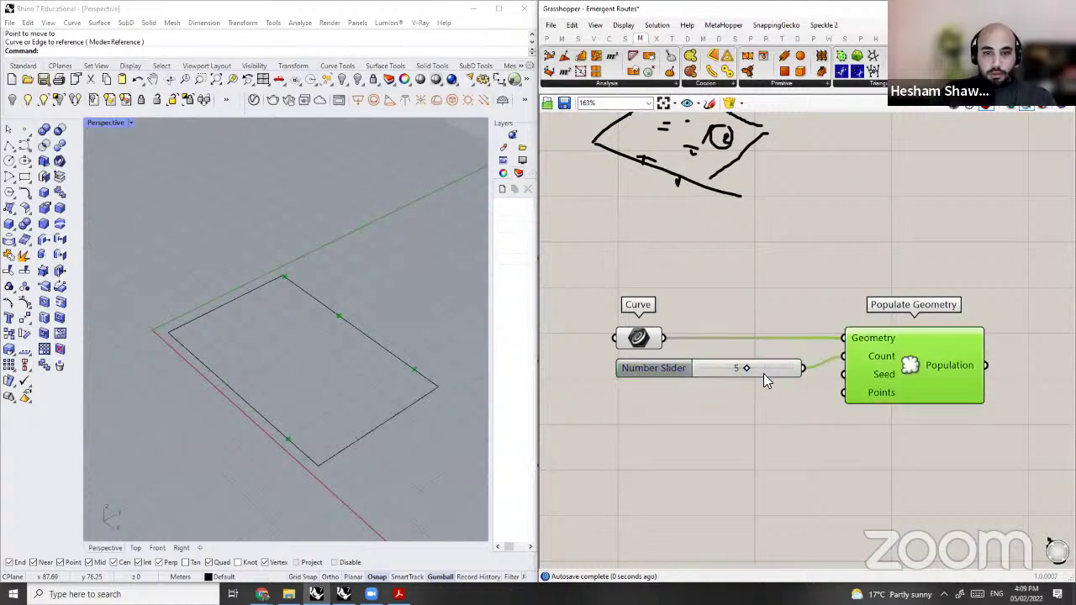
left_click(954, 221)
Step: Raise the boundary point count to 8
scroll(908, 314, "down", 2)
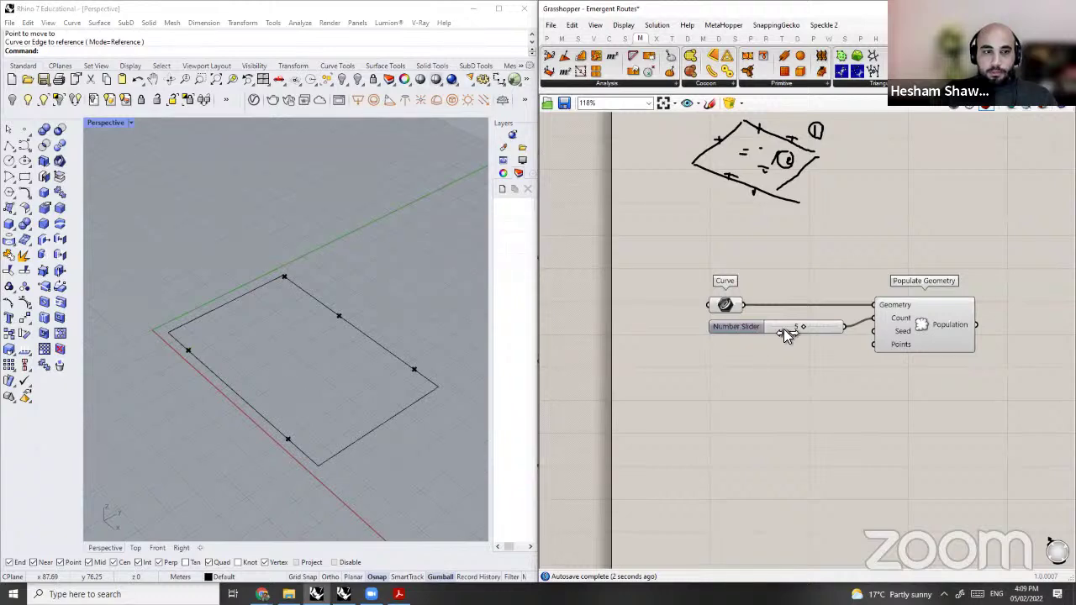
scroll(784, 329, "up", 3)
left_click_drag(737, 328, 743, 380)
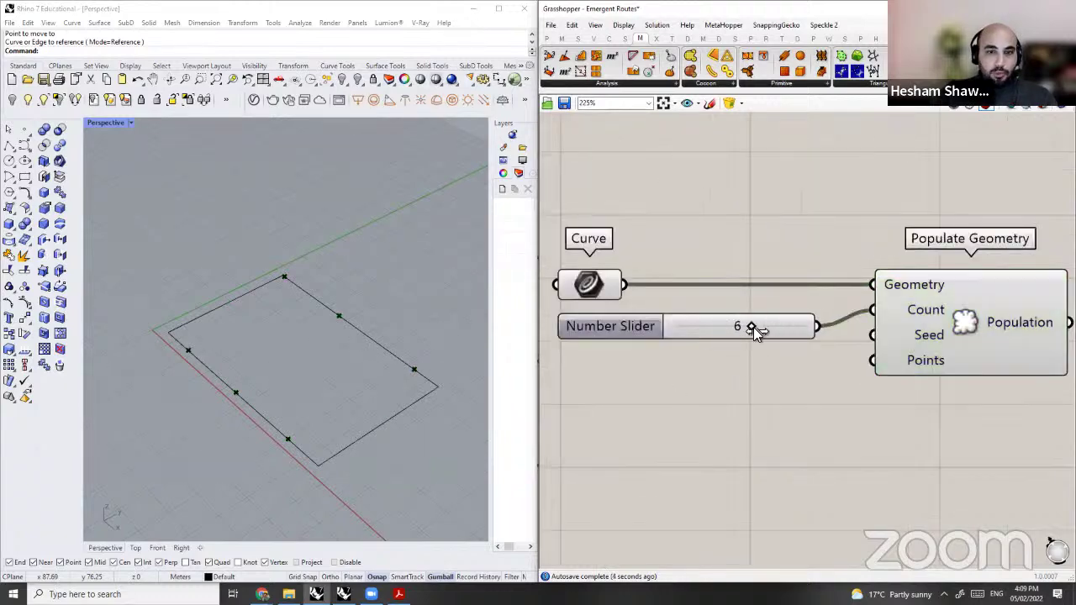
mouse_move(774, 330)
left_mouse_down()
mouse_move(745, 338)
mouse_move(770, 336)
left_mouse_up()
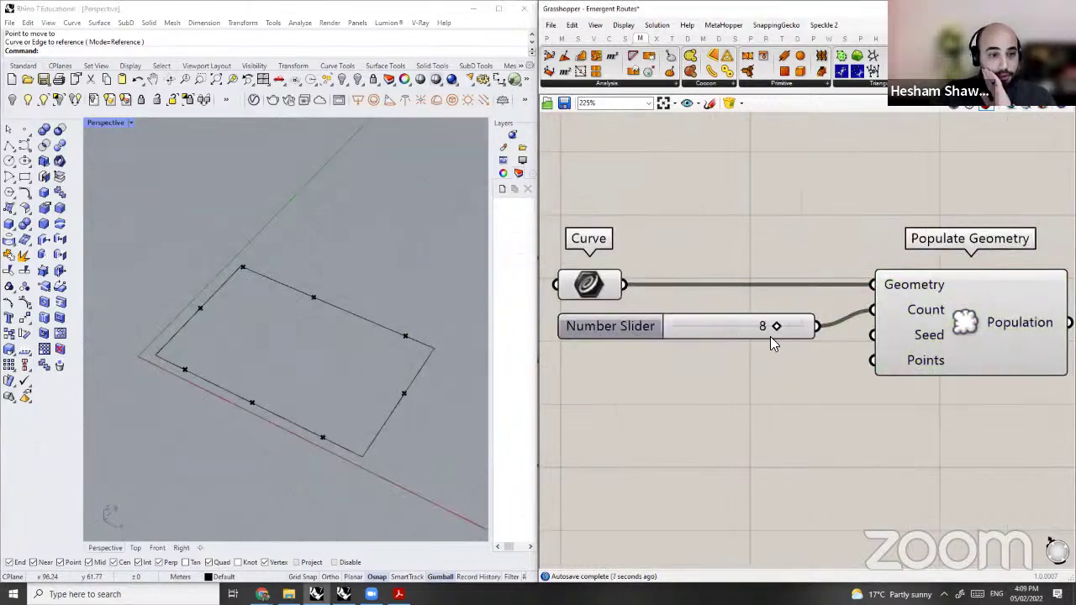
Step: Reposition the number slider close to the Count input of Populate Geometry and set it to 6
scroll(770, 336, "down", 2)
left_click(894, 346)
left_click_drag(814, 299, 824, 309)
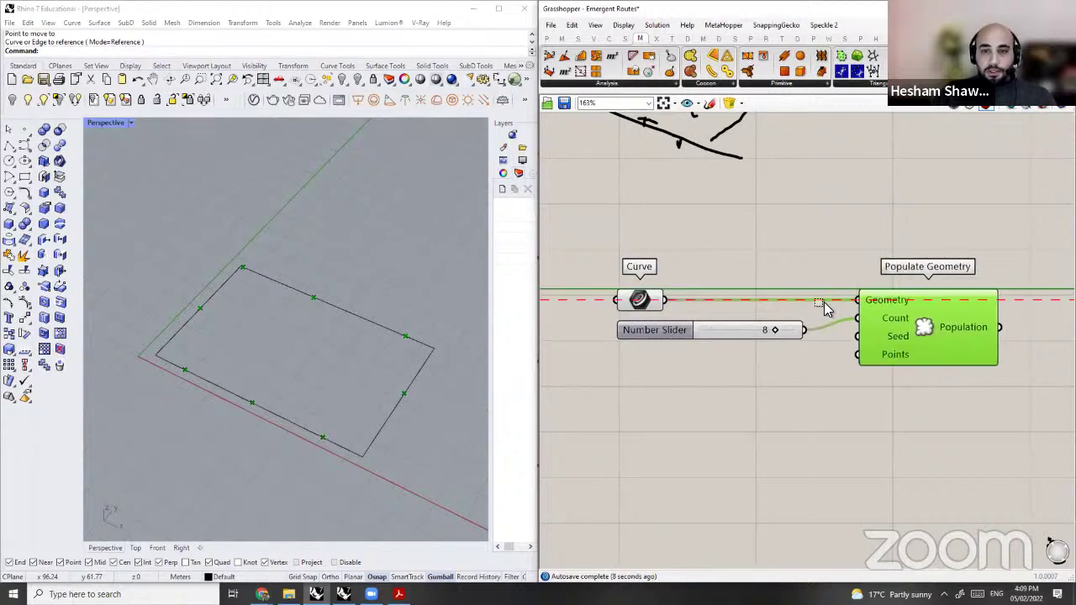
scroll(917, 374, "down", 2)
right_click_drag(915, 373, 839, 382)
left_click(698, 359, "shift")
left_click_drag(737, 357, 800, 353)
left_click(806, 372)
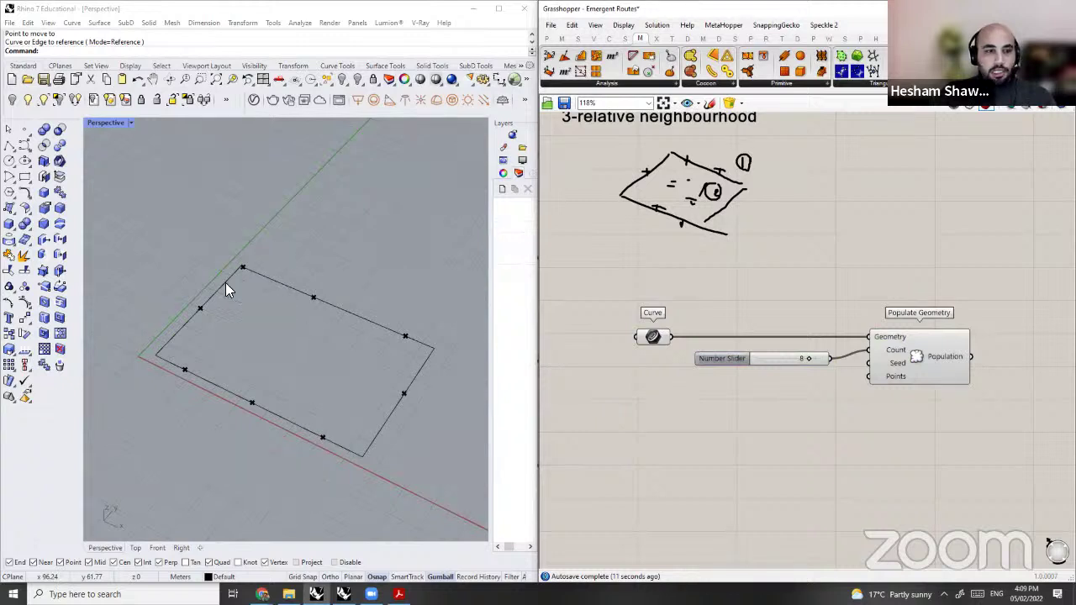
left_click(794, 445)
left_click_drag(809, 349, 796, 350)
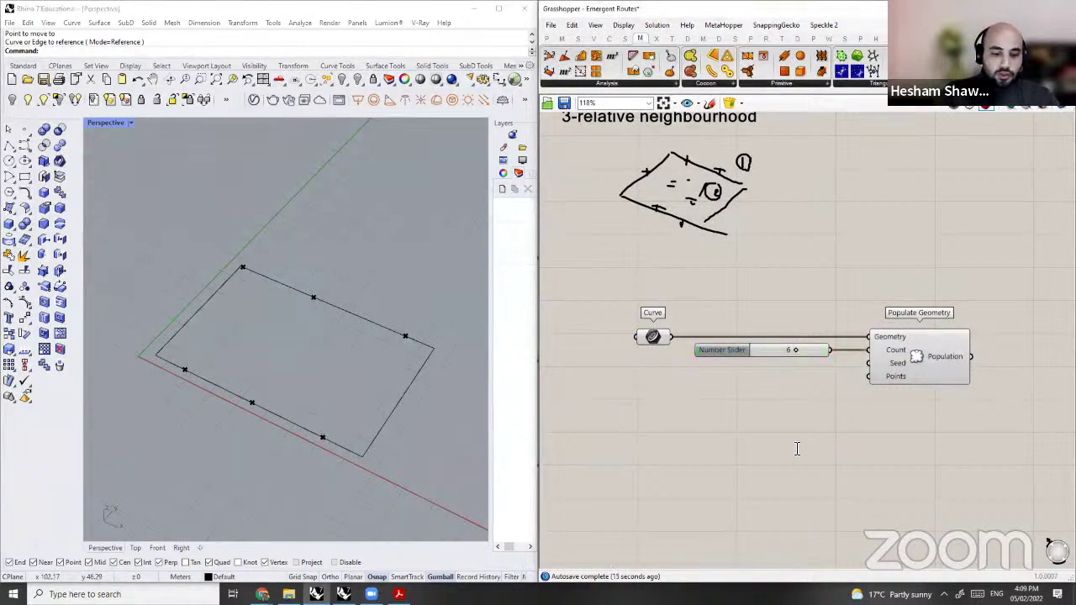
Step: Add a Boundary Surfaces component below and connect the Curve parameter to its Edges input
double_click(798, 449)
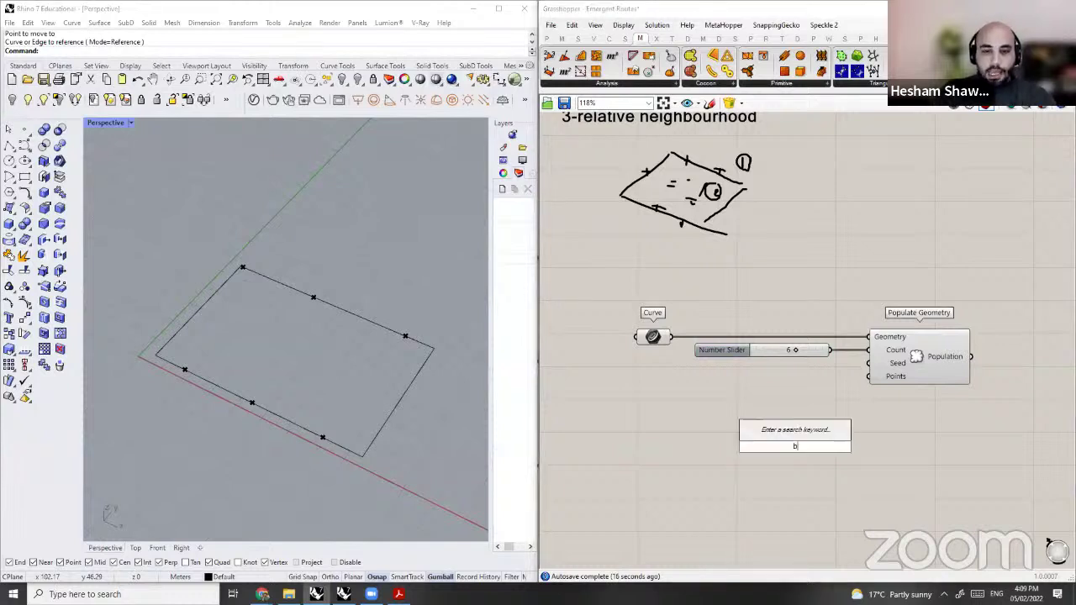
type("boun")
type("dary")
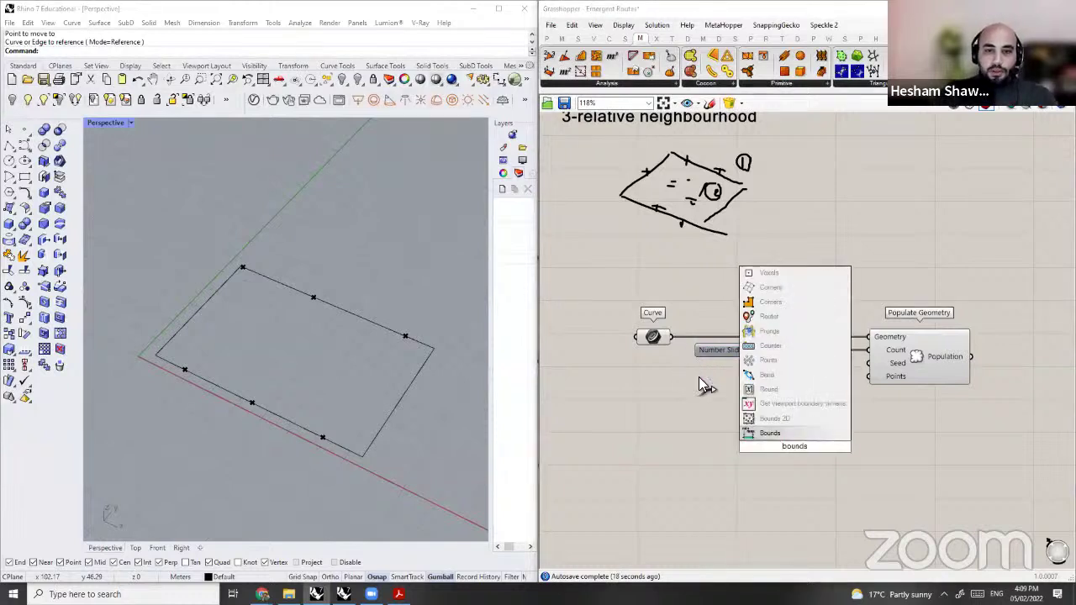
left_click(762, 436)
left_click_drag(671, 337, 782, 472)
right_click_drag(954, 415, 903, 389)
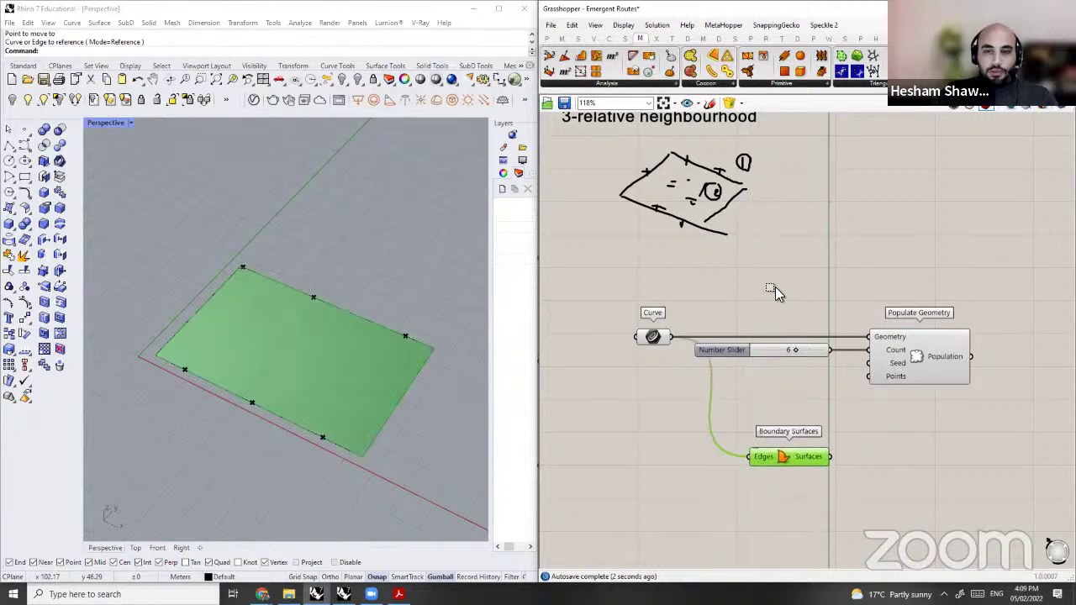
Step: Duplicate Populate Geometry with its slider below the original and connect Boundary Surfaces to the copy's Geometry input
left_click_drag(773, 287, 951, 410)
left_click_drag(871, 337, 980, 448)
key("ctrl+v")
left_click_drag(780, 430, 933, 430)
Step: Place the copied number slider beneath the Boundary Surfaces wire and set it to 8
left_click(841, 442)
left_click_drag(841, 442, 832, 461)
left_click(971, 432)
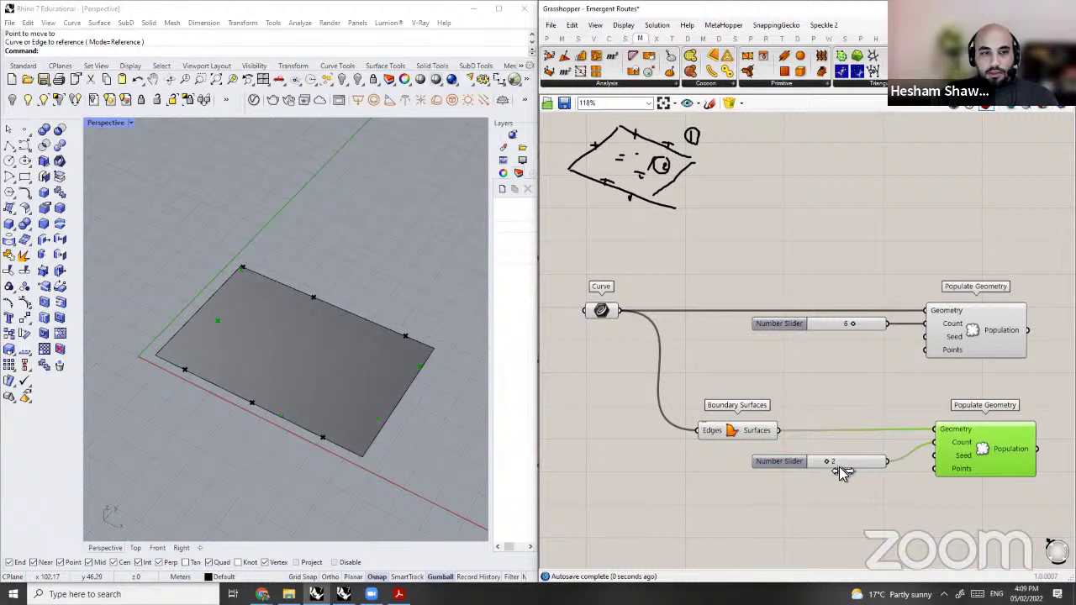
left_click_drag(839, 466, 872, 467)
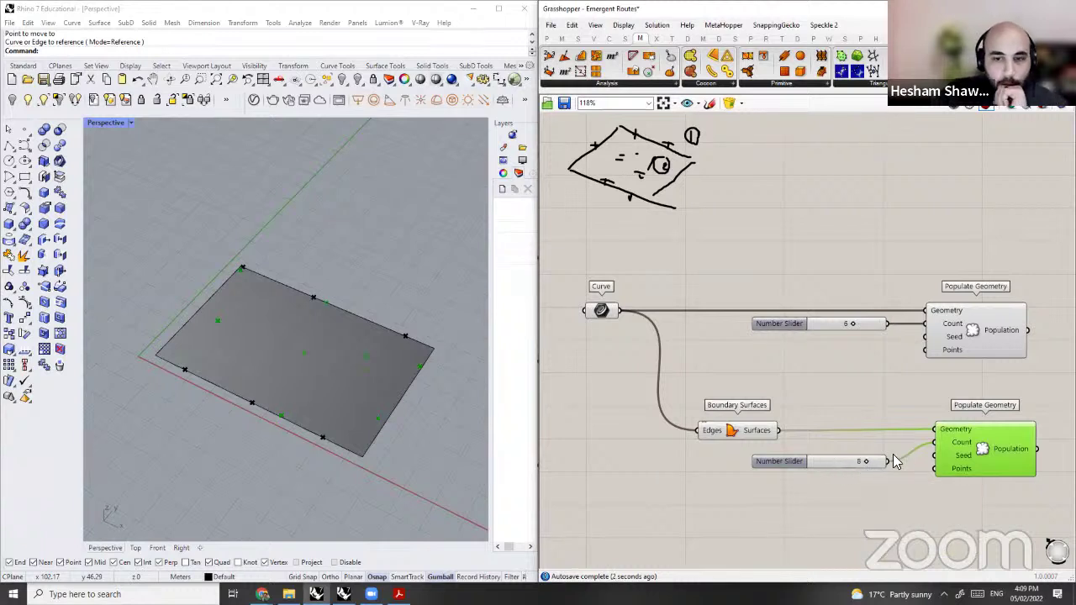
Step: Examine the points populated on the boundary curve and on the surface in the Rhino Perspective view
scroll(345, 309, "up", 3)
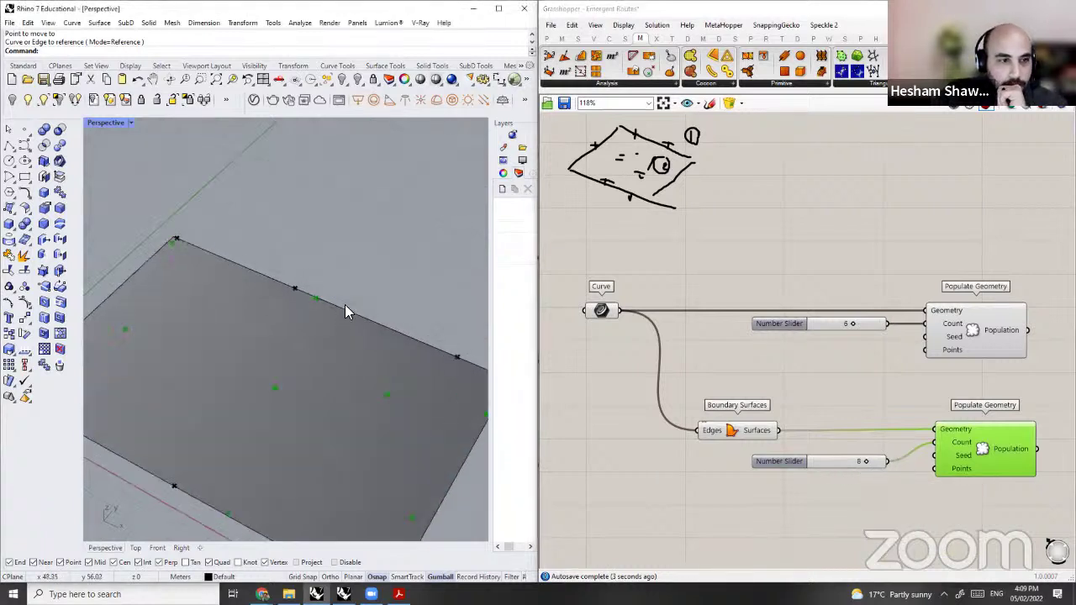
scroll(340, 307, "down", 2)
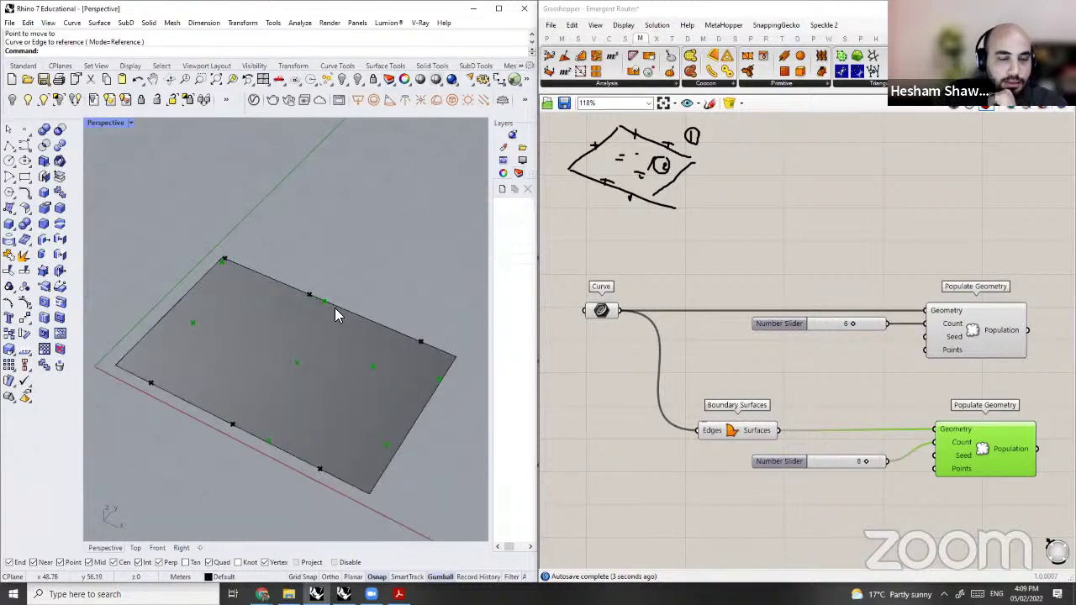
scroll(312, 375, "up", 2)
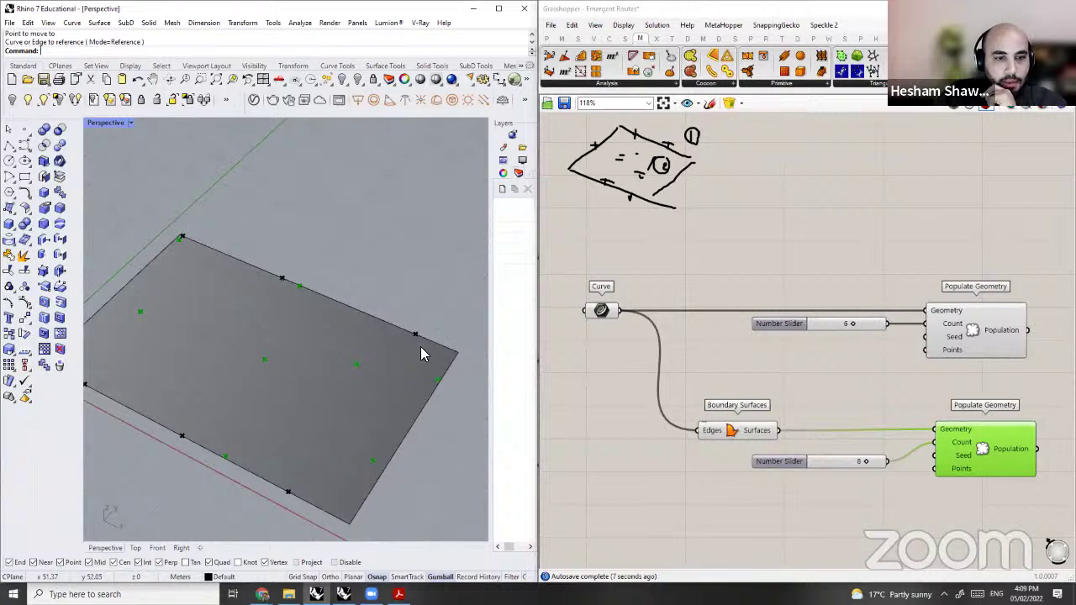
right_click_drag(422, 354, 444, 336)
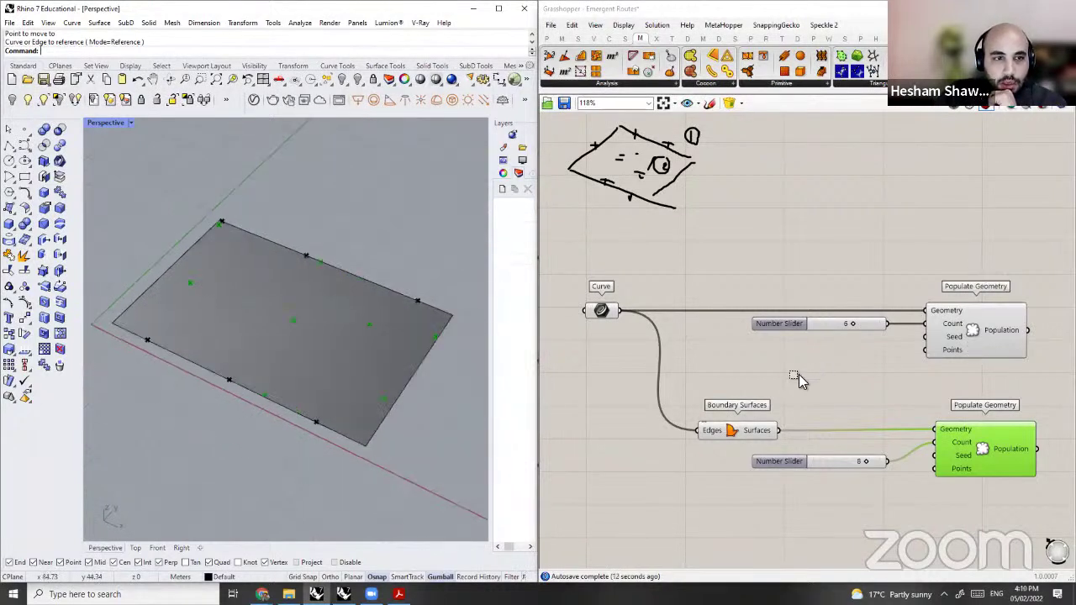
left_click_drag(798, 374, 987, 269)
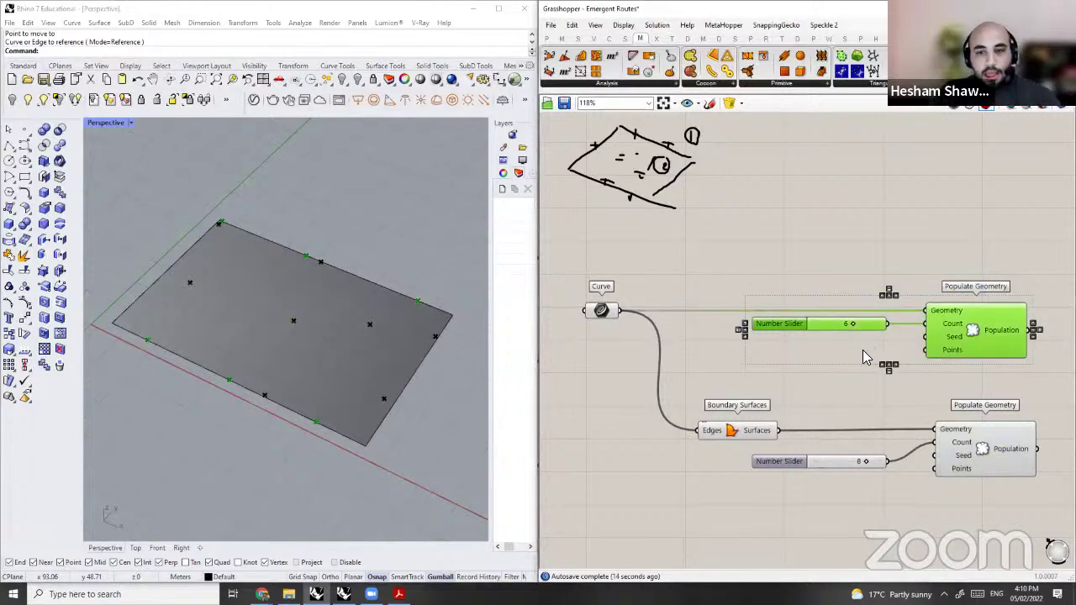
right_click_drag(962, 453, 930, 446)
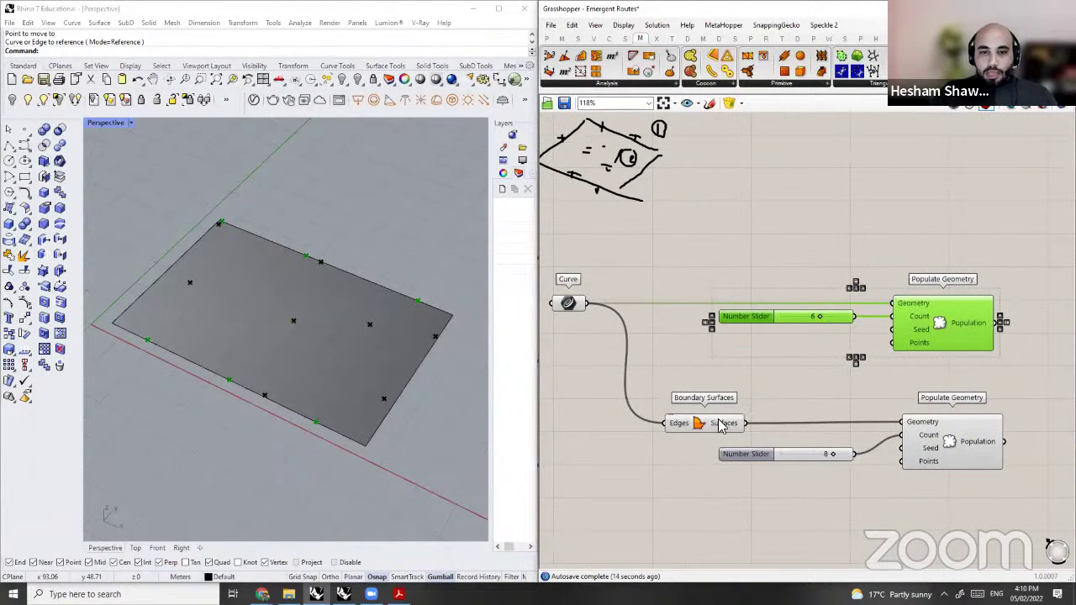
right_click_drag(864, 395, 850, 393)
Step: Align the lower Populate Geometry component under the upper one and shift Boundary Surfaces closer to it
left_click_drag(937, 445, 928, 446)
left_click_drag(689, 422, 730, 423)
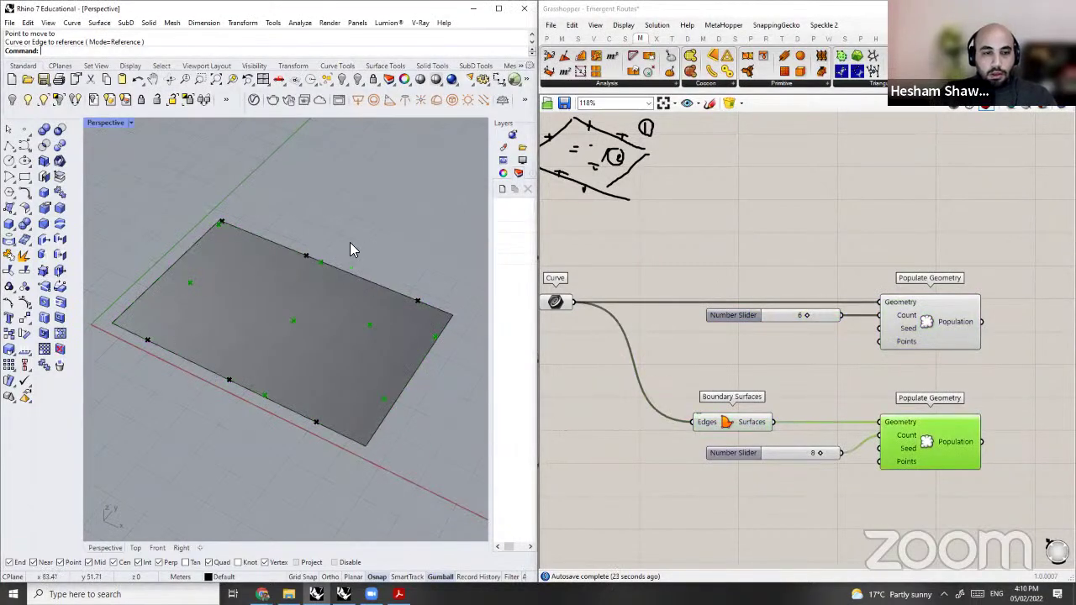
left_click(910, 472)
scroll(799, 387, "up", 4)
scroll(802, 396, "up", 2)
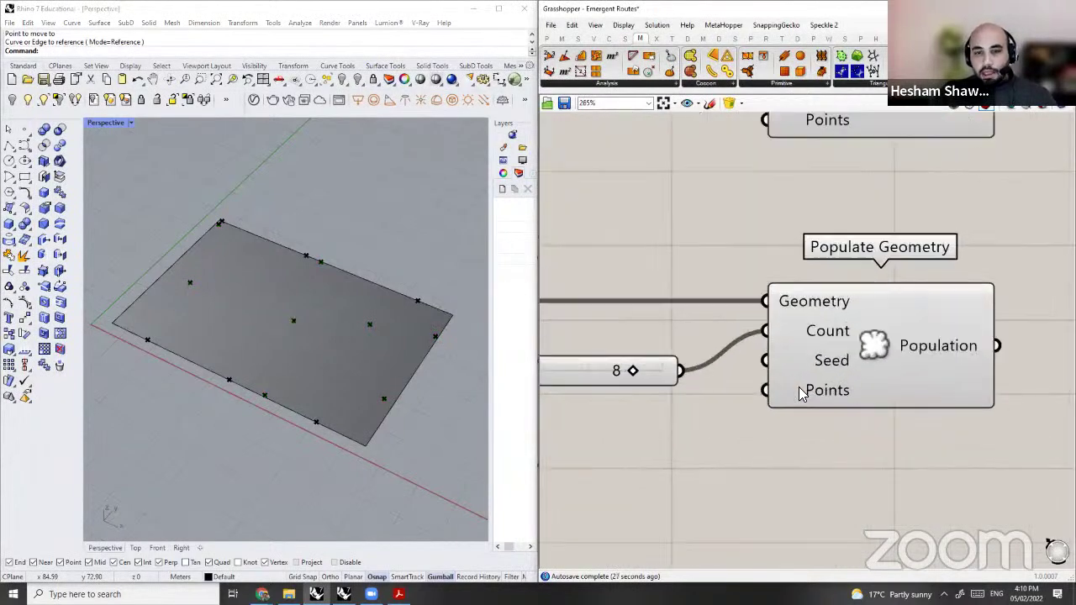
Step: Add a third Populate Geometry component below the others and connect the Curve to its Geometry input
scroll(802, 395, "down", 1)
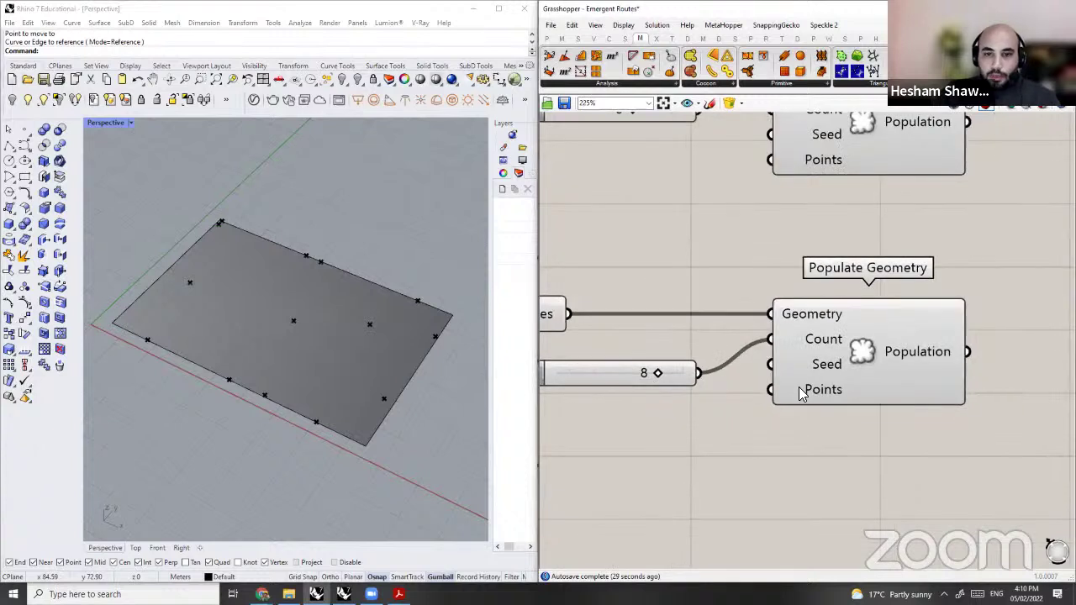
mouse_move(802, 396)
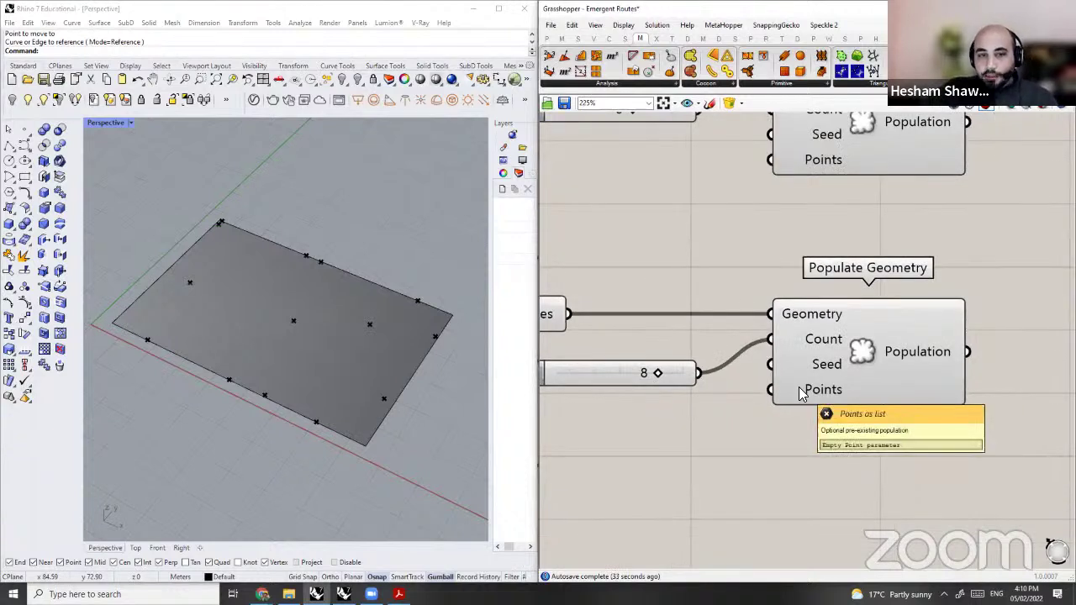
left_click(790, 401)
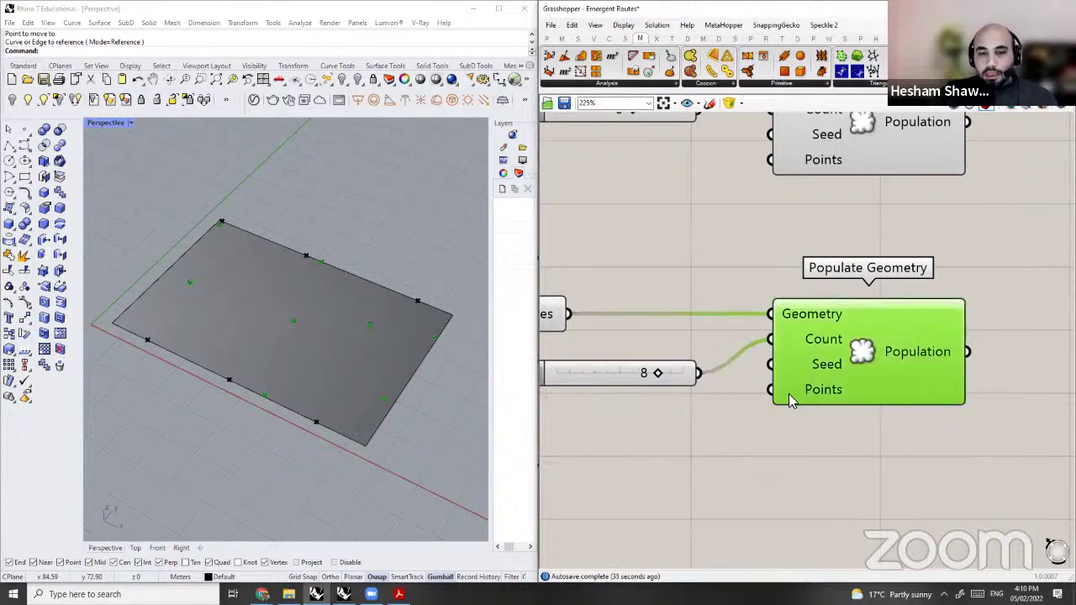
mouse_move(791, 401)
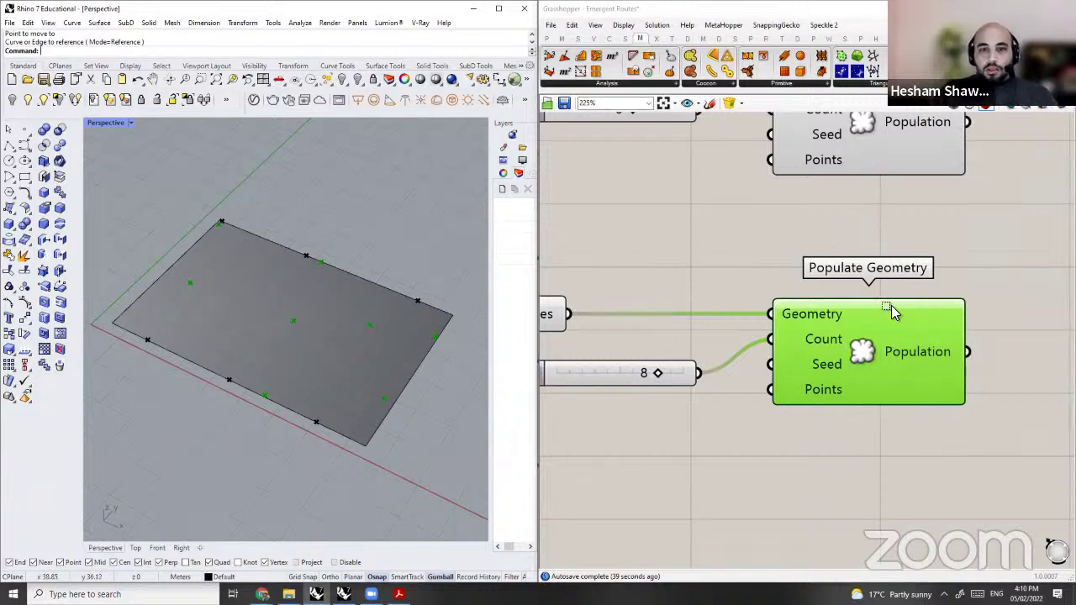
scroll(891, 305, "down", 5)
double_click(838, 434)
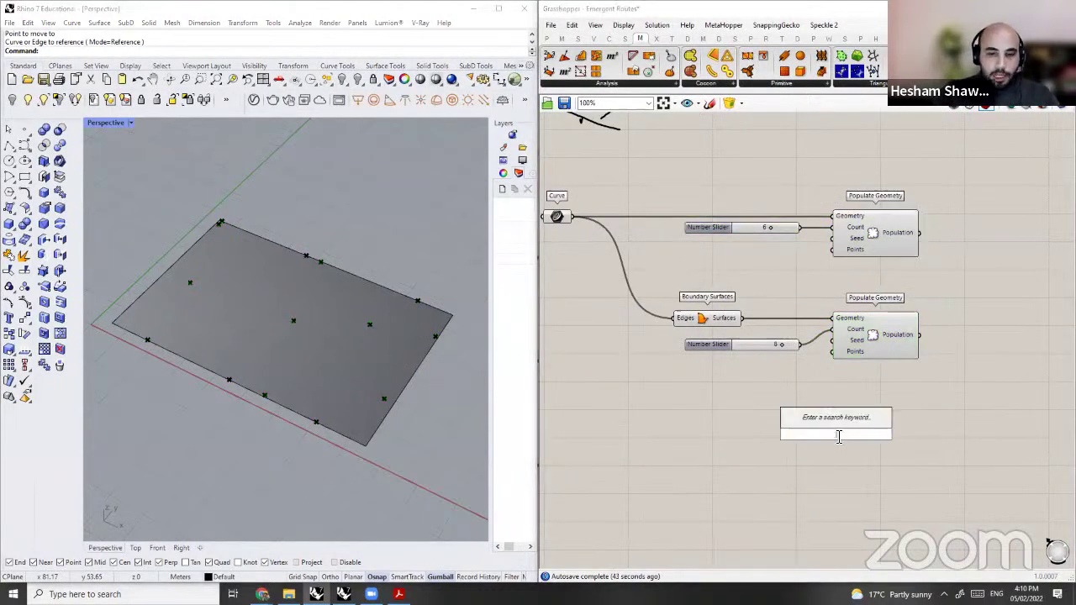
type("pop")
left_click(829, 409)
left_click_drag(813, 432, 720, 415)
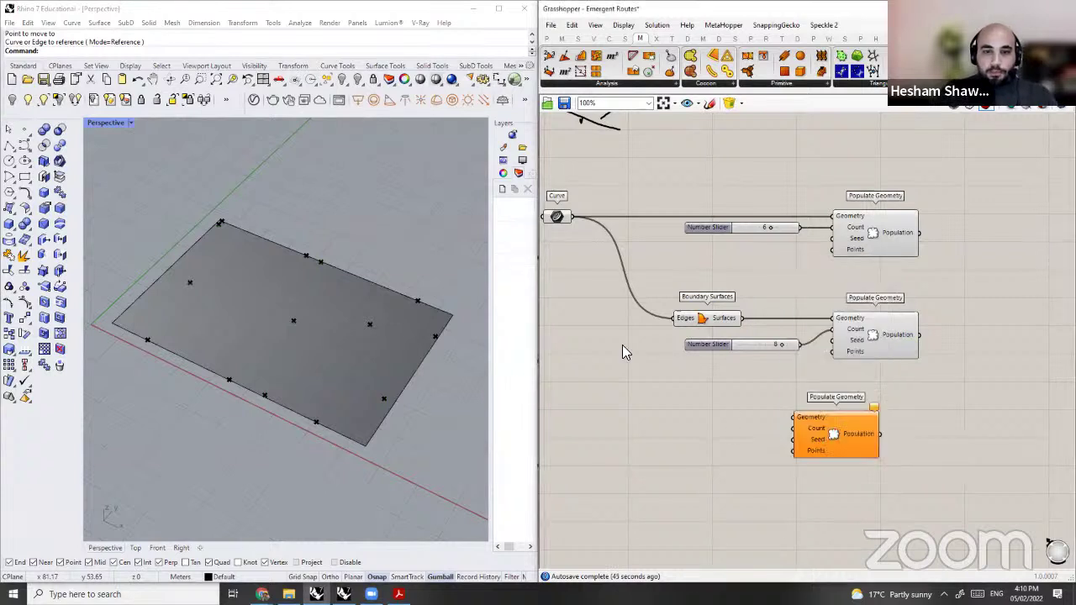
left_click_drag(571, 217, 700, 401)
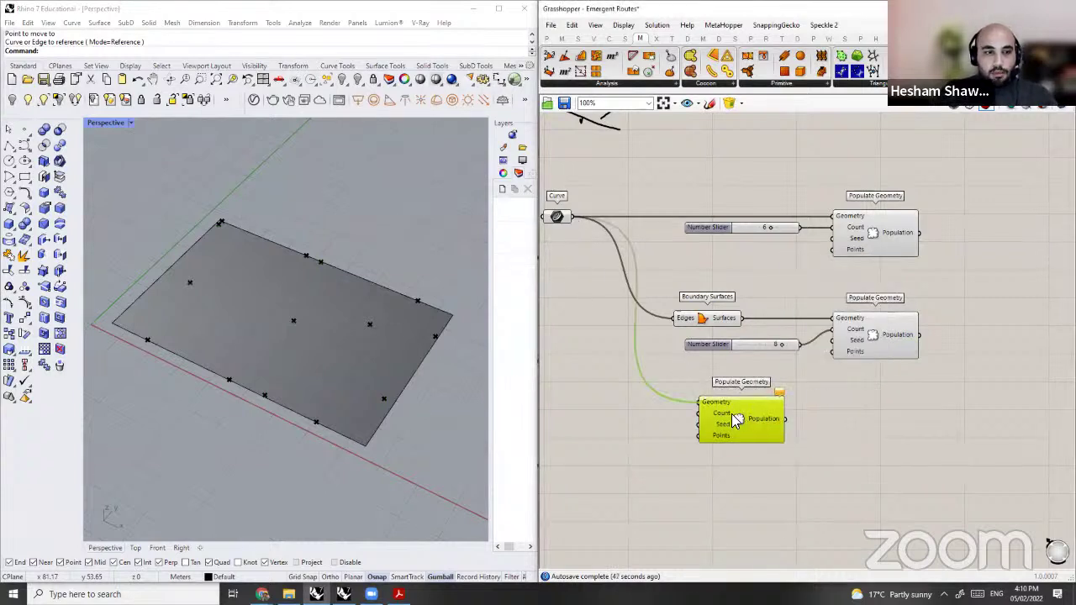
left_click_drag(757, 425, 750, 429)
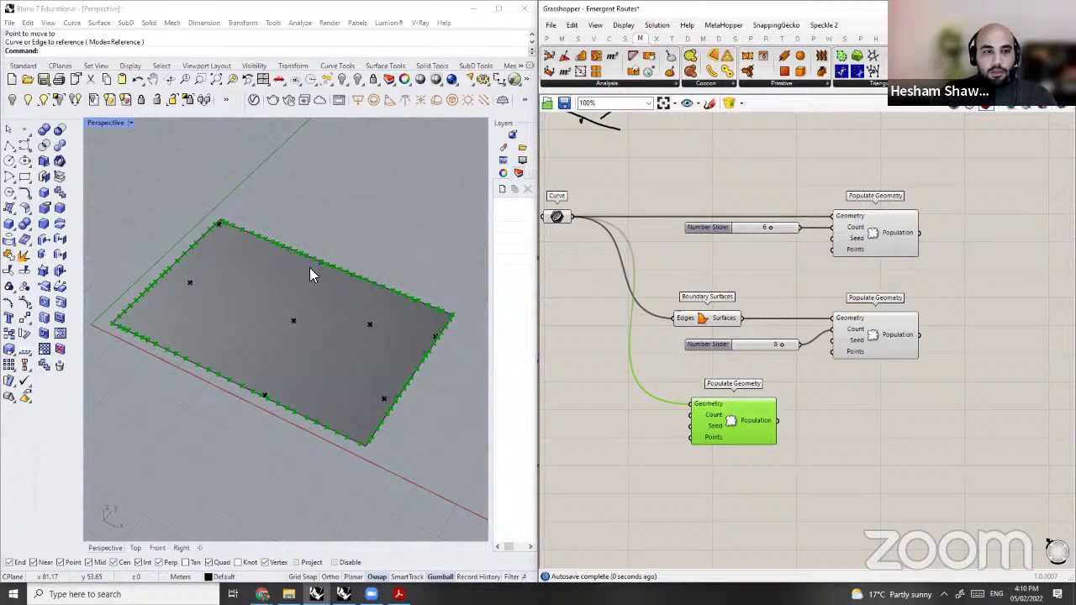
Step: Connect the third component's Population to the surface Populate Geometry's Points input and hide its preview, checking both point sets
scroll(777, 414, "up", 1)
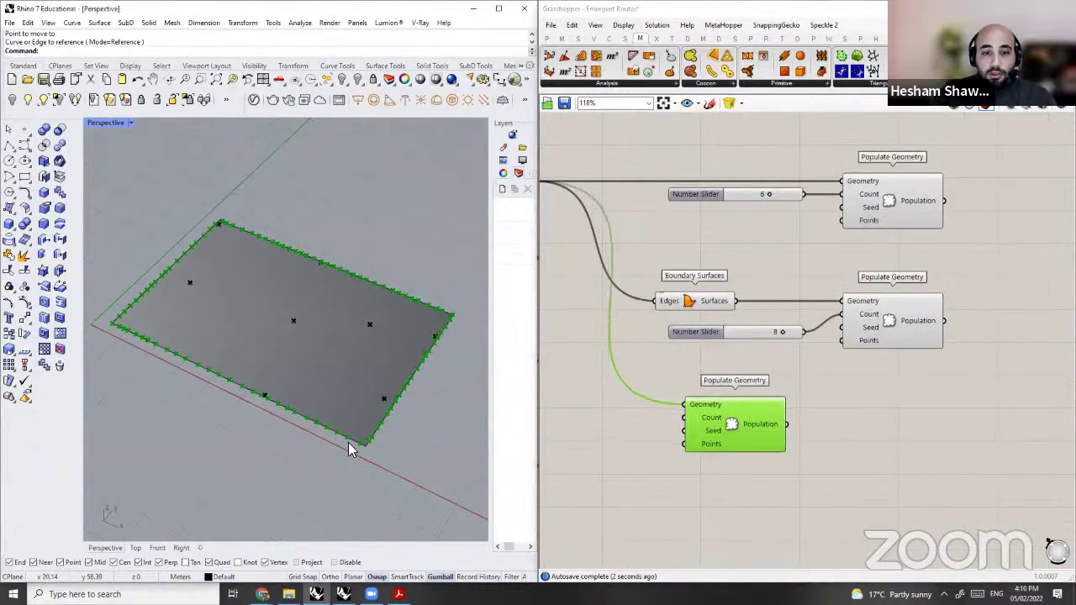
left_click_drag(754, 428, 846, 349)
key("ctrl+q")
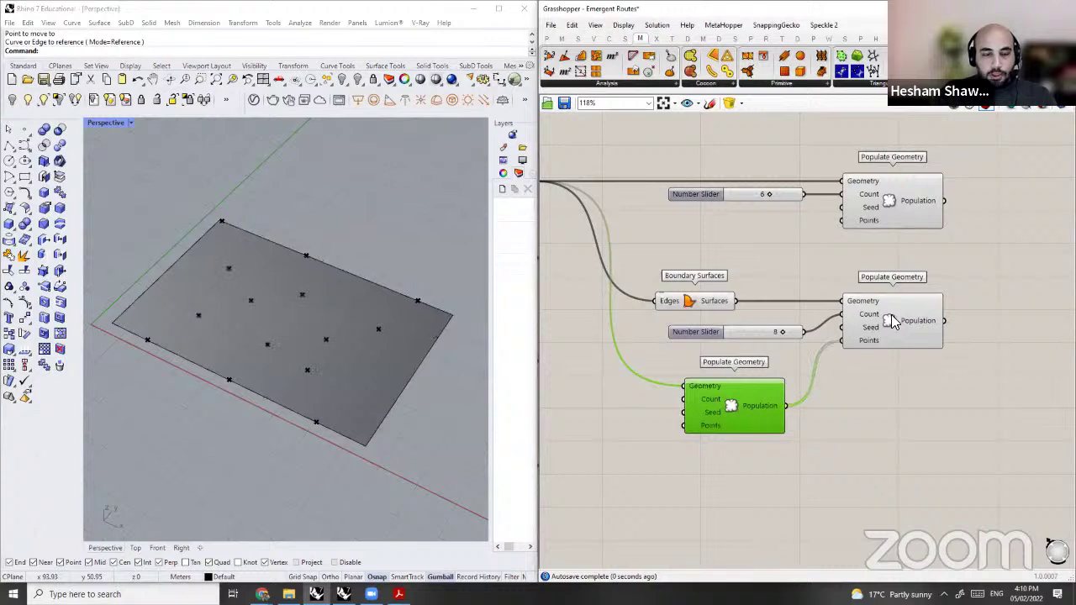
left_click(847, 306)
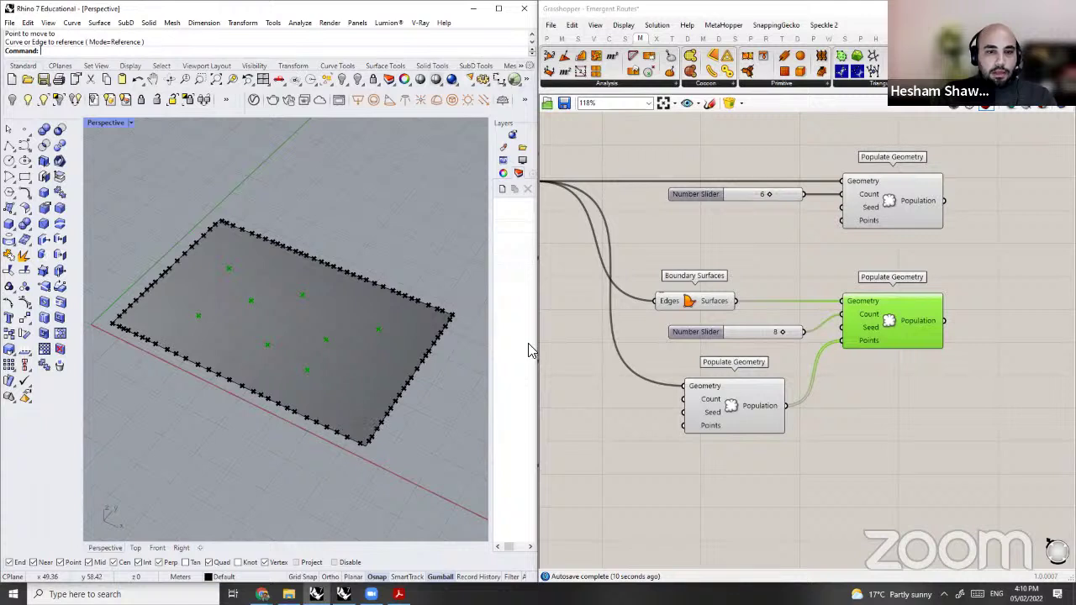
left_click(861, 252)
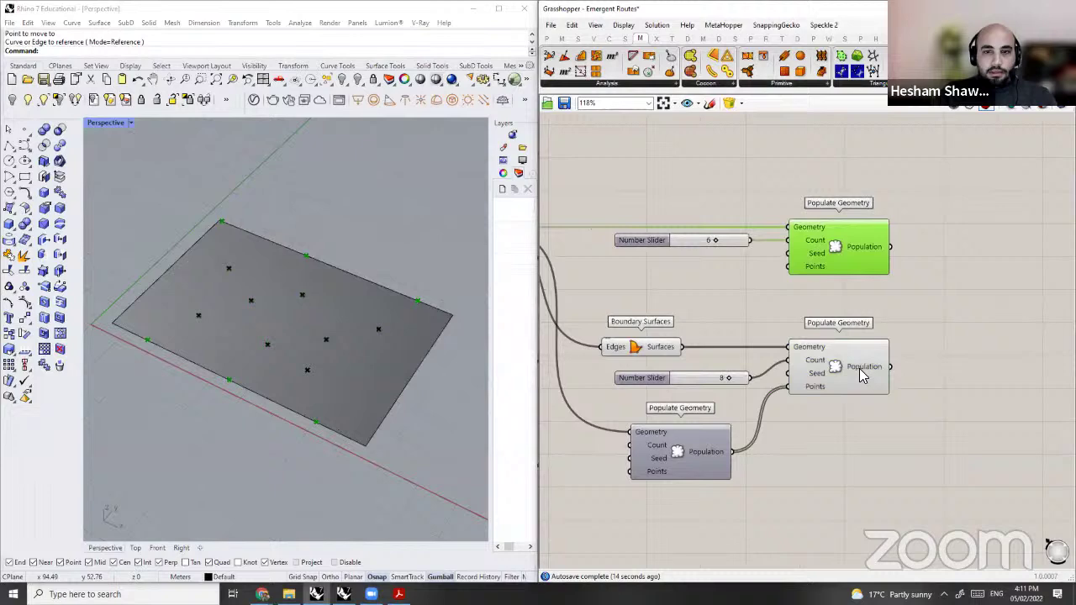
left_click(861, 371)
scroll(878, 303, "down", 1)
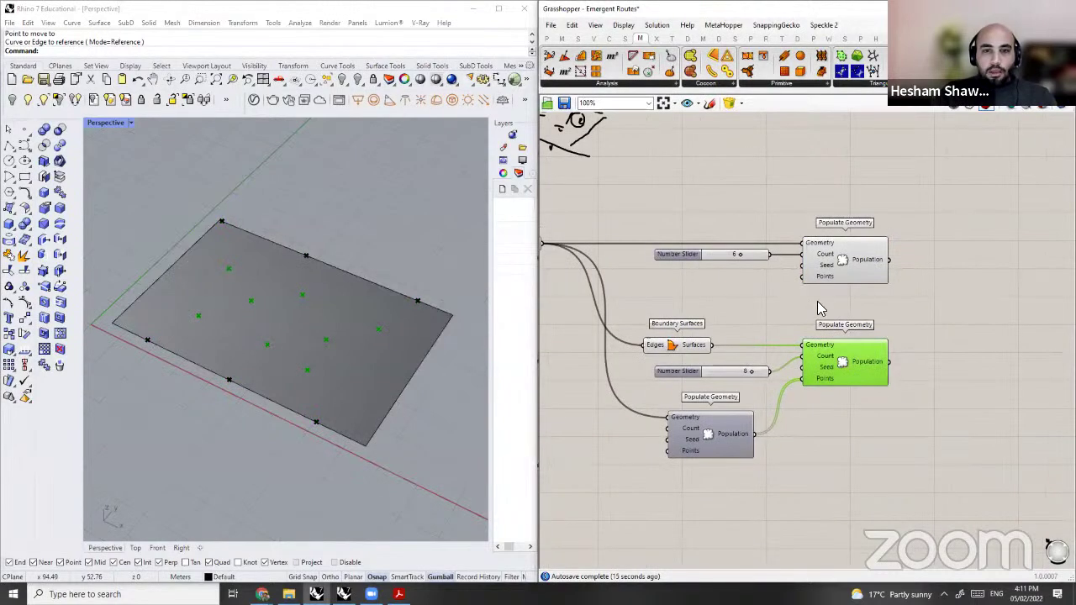
Step: Group the upper Populate Geometry with its number slider and name the group EDGE POINTS
left_click_drag(700, 200, 904, 271)
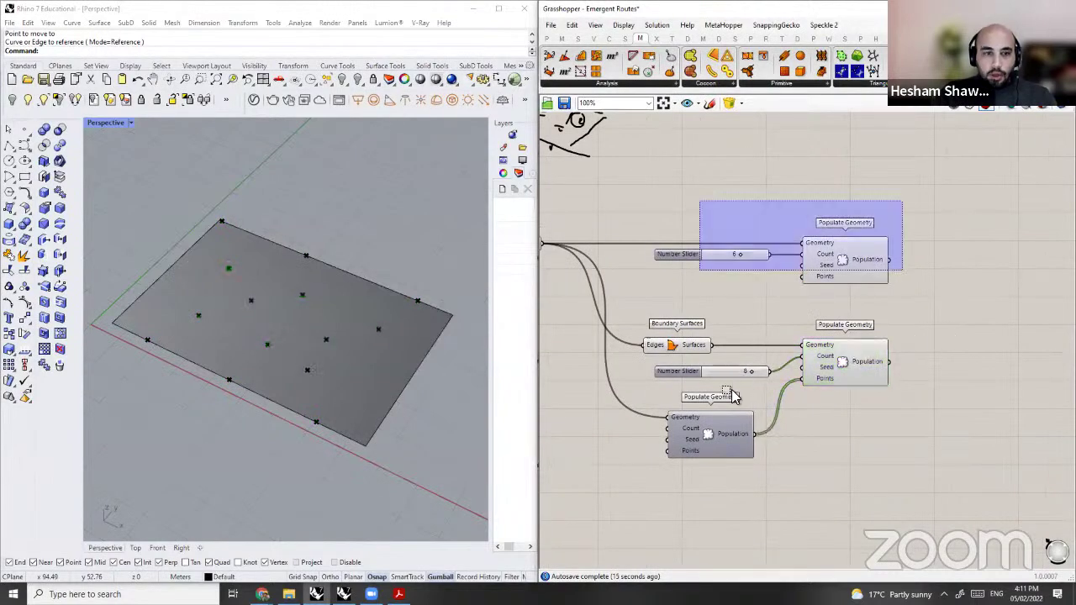
right_click_drag(829, 377, 885, 389)
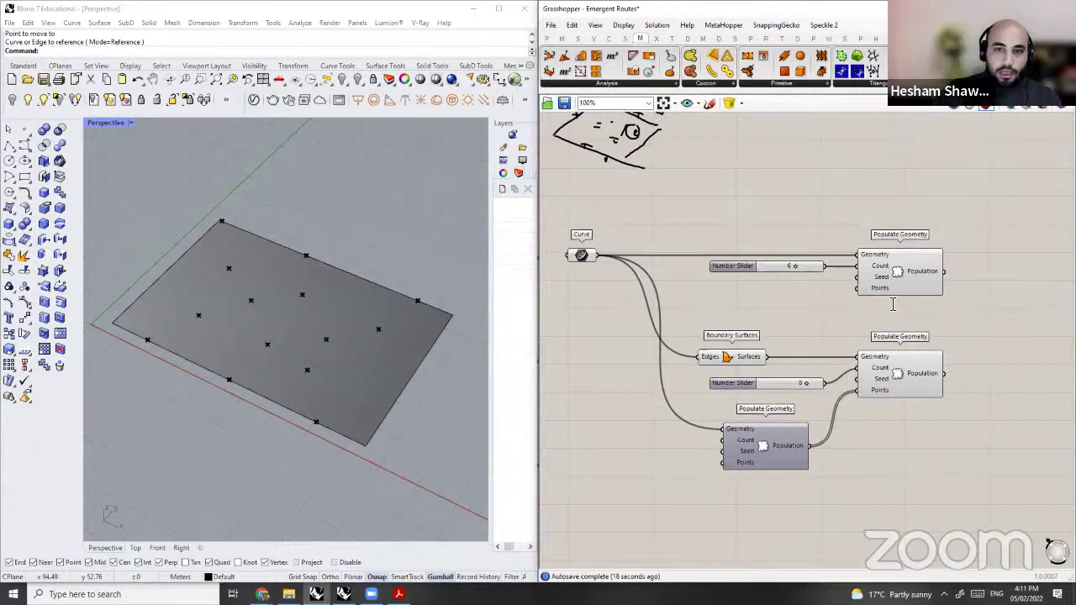
key("ctrl+g")
right_click(894, 304)
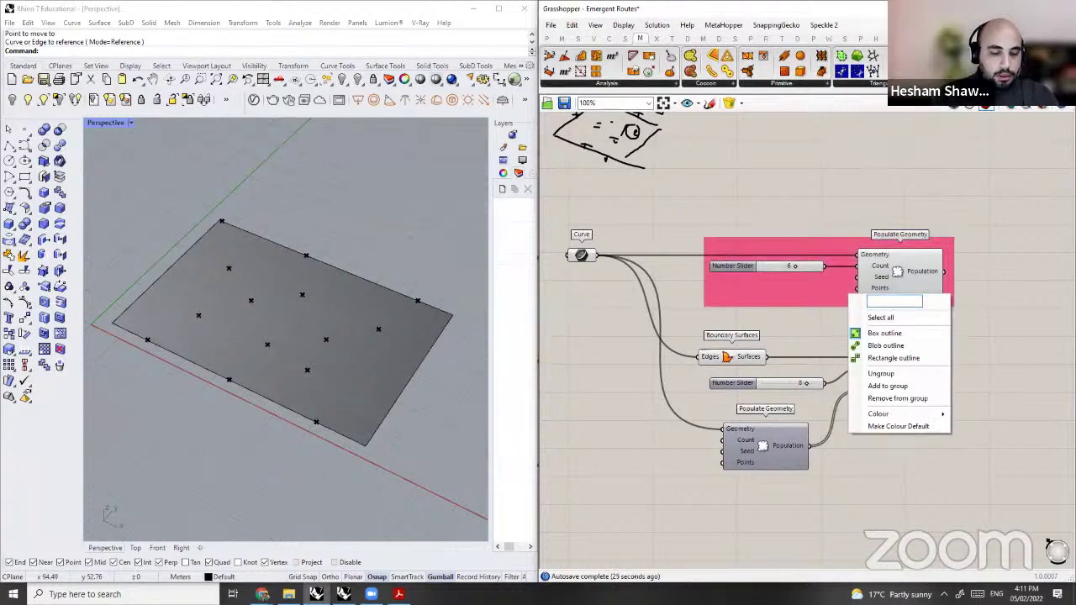
type("EDGE P")
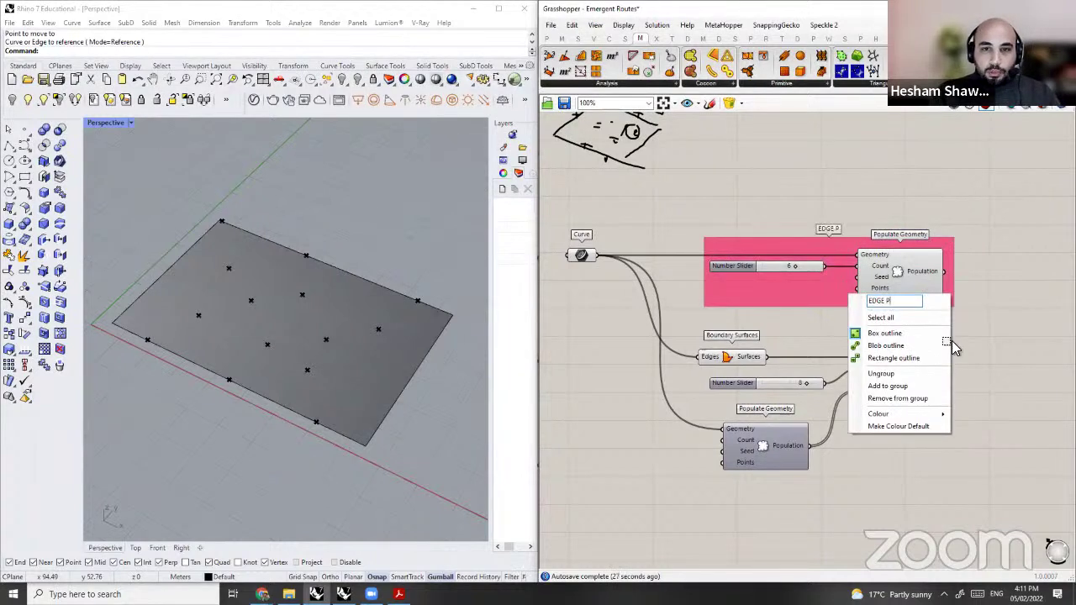
type("OINTS")
Step: Group Boundary Surfaces, its number slider and the surface Populate Geometry, naming the group REGION POINTS
left_click_drag(963, 417, 750, 347)
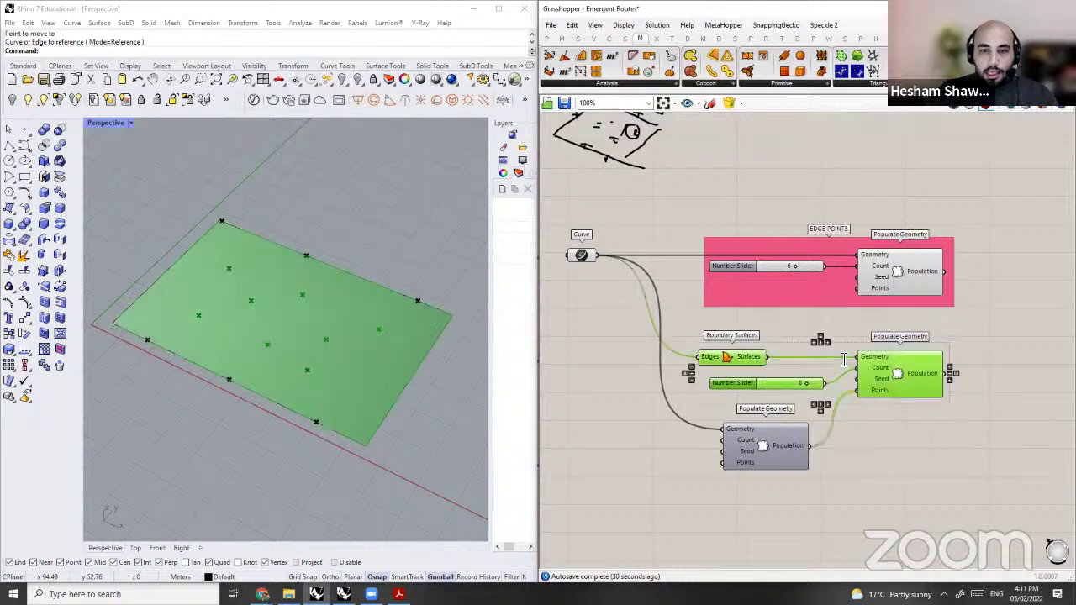
key("ctrl+g")
right_click(841, 358)
type("REGIO")
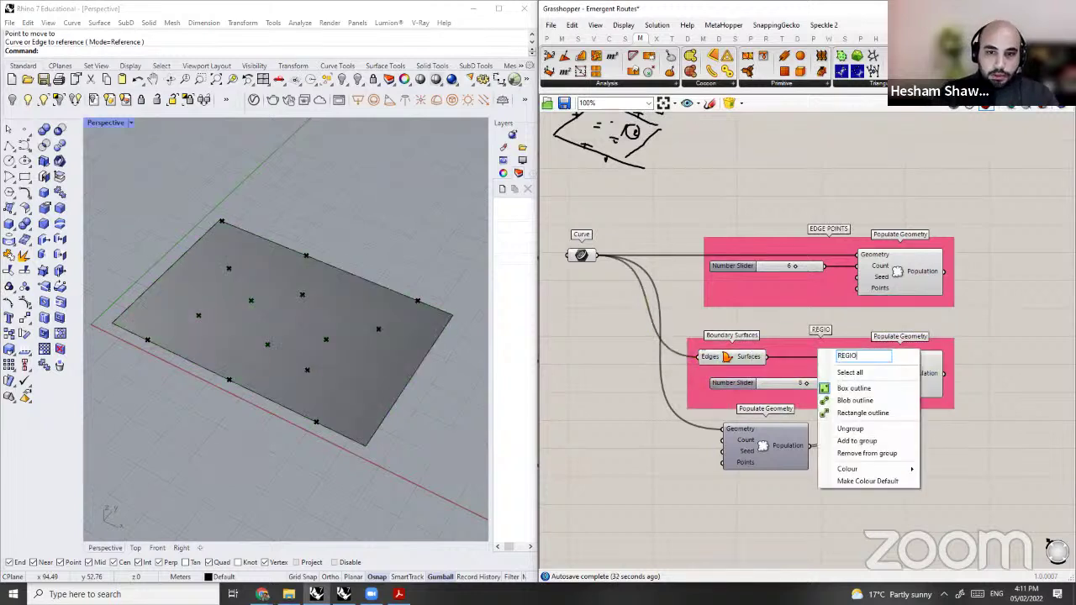
type("N P")
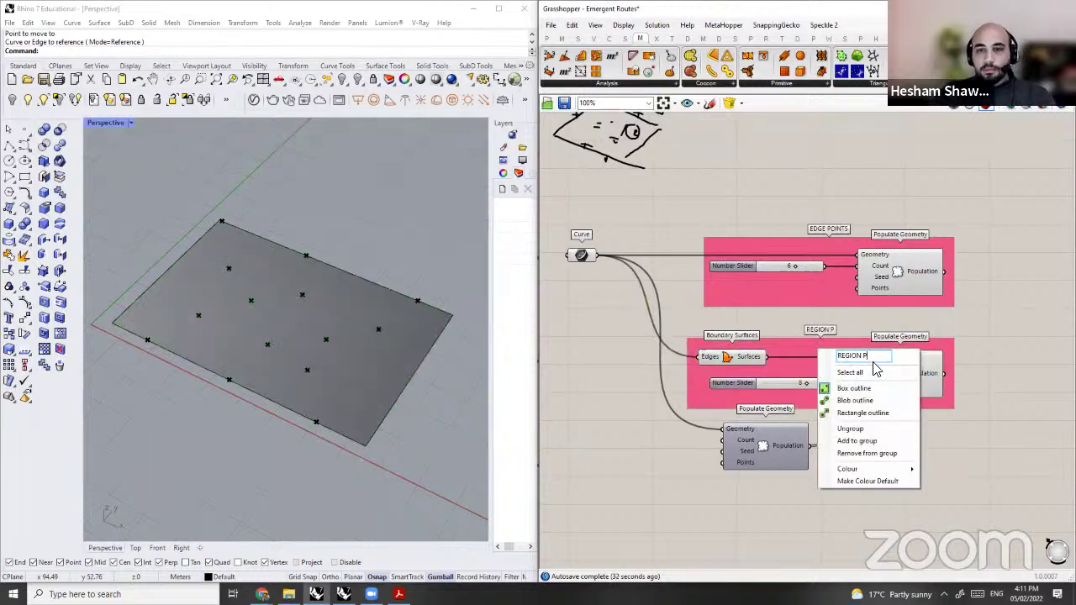
type("OINTS")
key("Return")
Step: Take both count sliders out of the EDGE POINTS and REGION POINTS groups and stack them outside, leaving space between them
right_click_drag(754, 381, 738, 387)
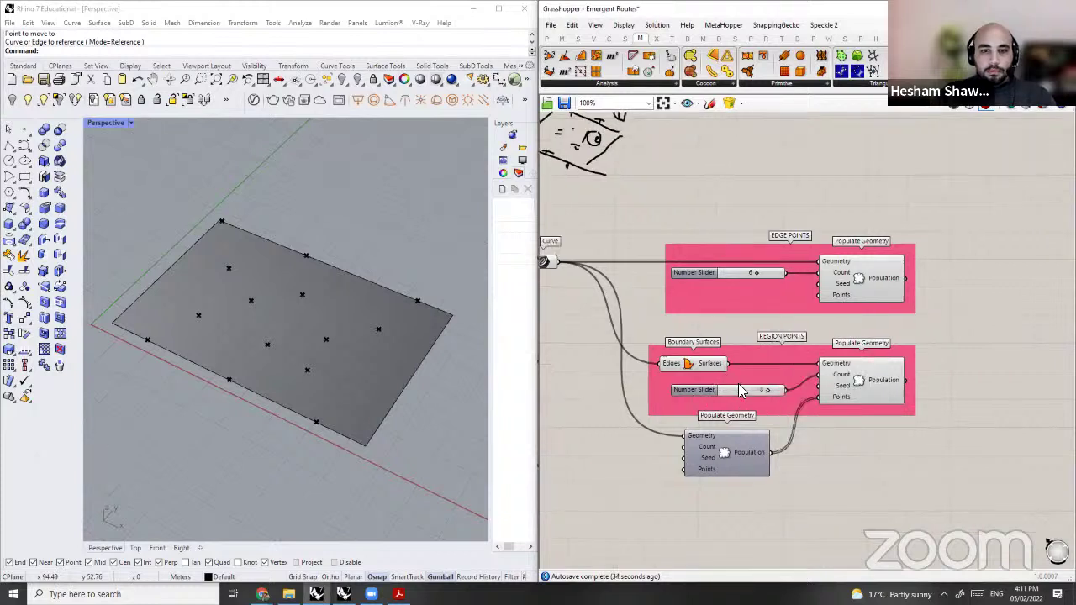
left_click_drag(740, 389, 742, 368)
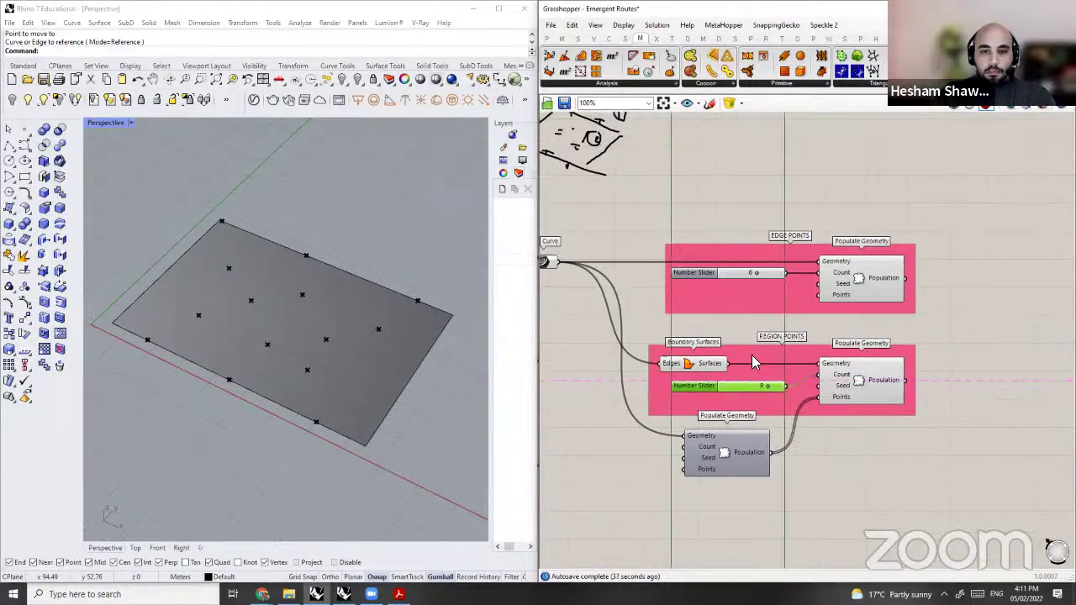
scroll(805, 271, "up", 2)
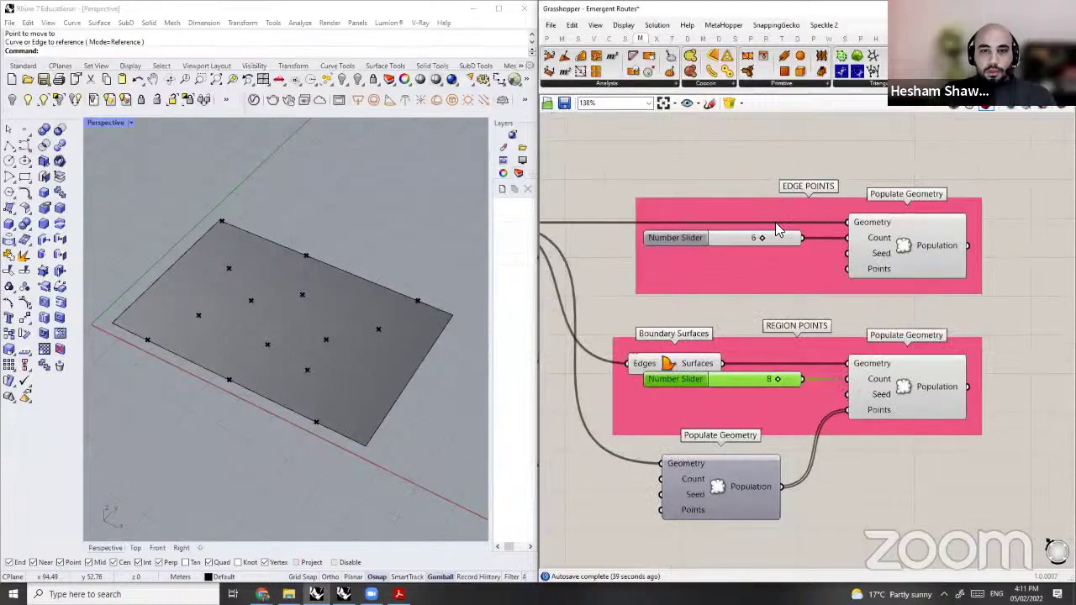
left_click(782, 200)
right_click(785, 210)
left_click(825, 330)
left_click_drag(716, 199, 722, 288)
left_click_drag(740, 229, 741, 230)
mouse_move(723, 287)
left_mouse_down()
mouse_move(718, 264)
mouse_move(715, 274)
left_mouse_up()
left_click(729, 234)
left_click(751, 241)
scroll(751, 246, "down", 1)
scroll(724, 289, "up", 1)
right_click_drag(723, 289, 710, 362)
left_click_drag(723, 340, 706, 323)
key("ctrl+z")
Step: Create a number slider of 25 between the count sliders and connect it to the Seed inputs of the edge and region Populate Geometry components
double_click(709, 328)
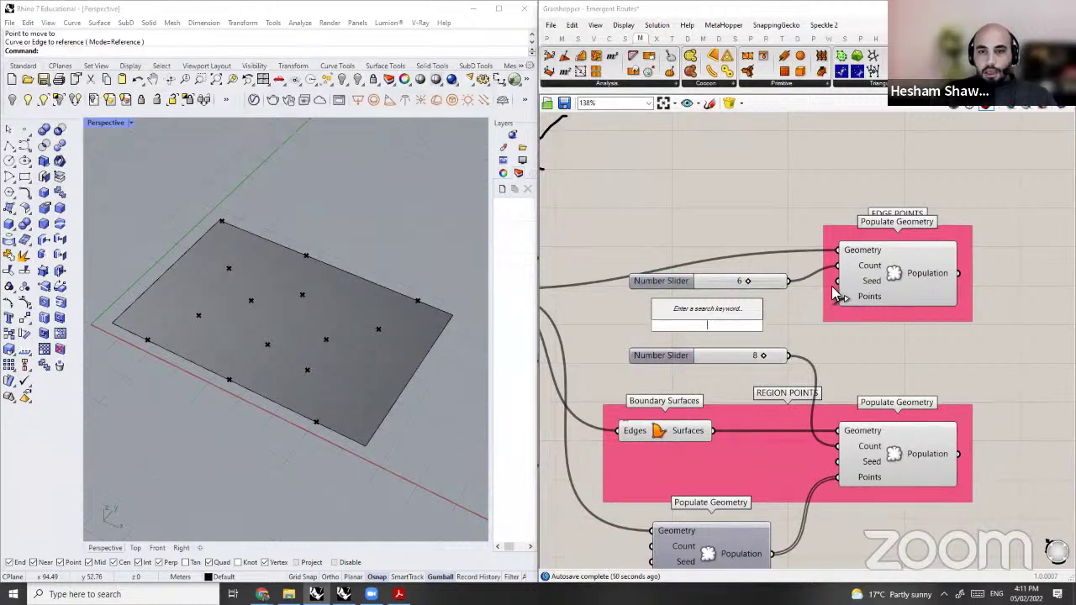
type("25")
key("Return")
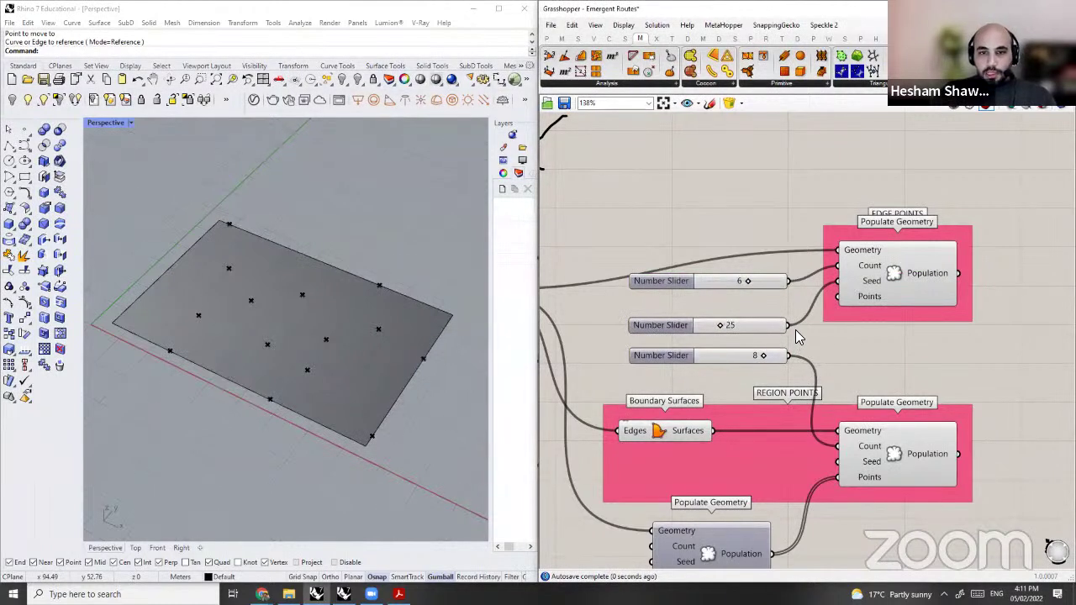
left_click_drag(794, 326, 837, 447)
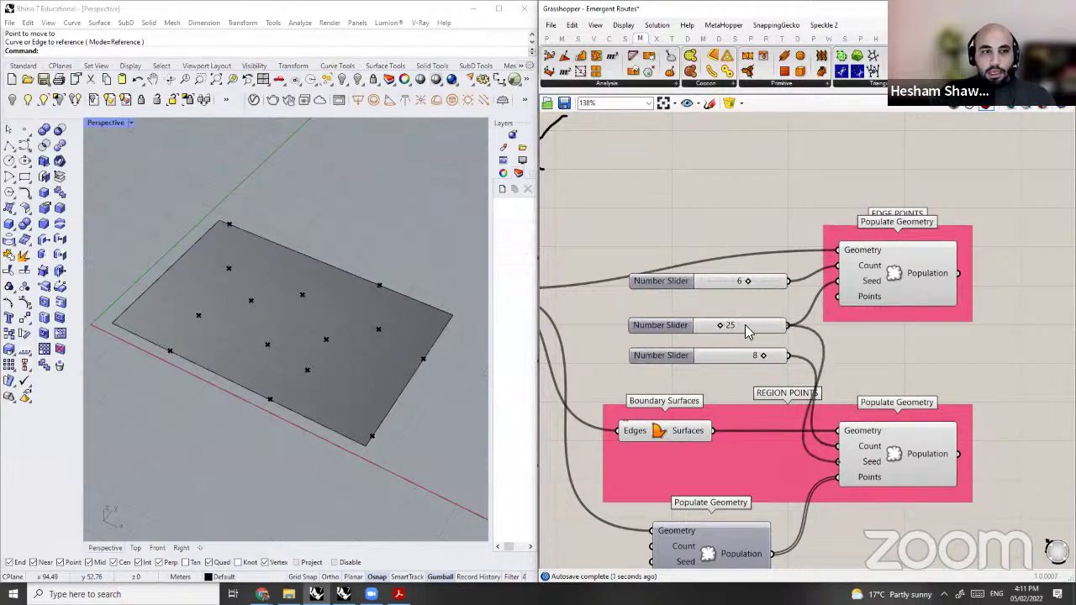
Step: Try different values on the shared seed slider, settle on 48 and save the definition
mouse_move(721, 325)
left_mouse_down()
mouse_move(765, 339)
mouse_move(703, 336)
mouse_move(777, 338)
mouse_move(708, 333)
mouse_move(760, 331)
mouse_move(737, 331)
left_mouse_up()
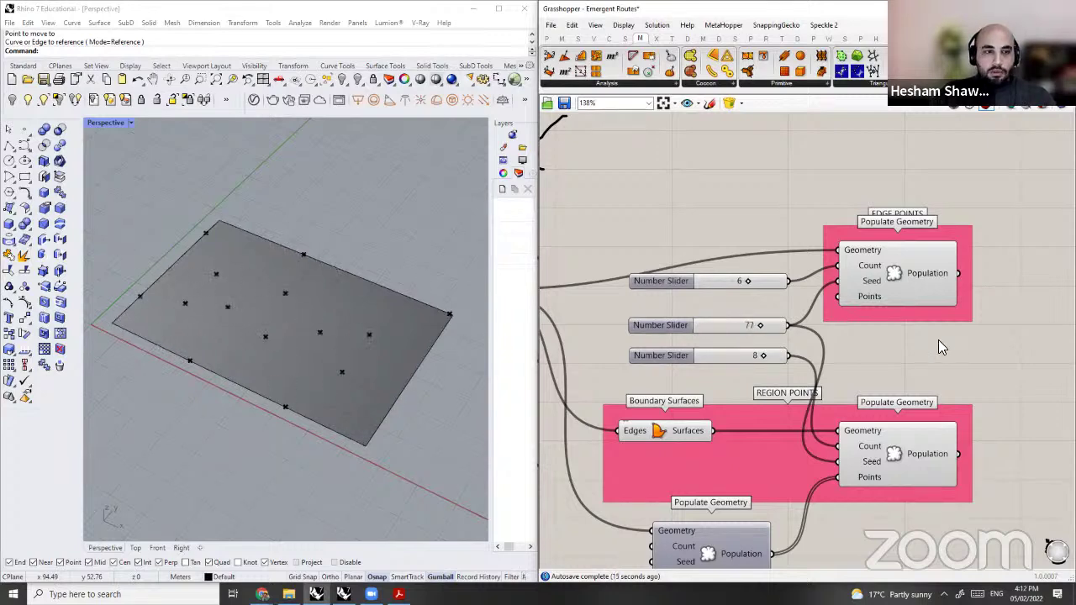
scroll(891, 312, "down", 2)
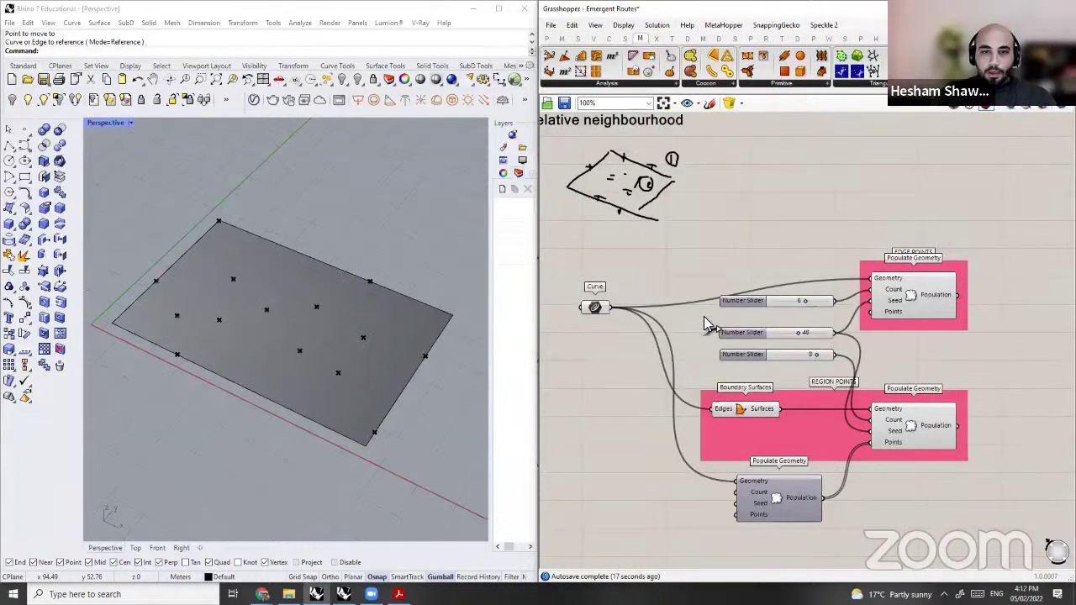
key("ctrl+s")
Step: Straighten the Curve's wire to the edge Populate Geometry and space the seed slider and edge count slider evenly
scroll(644, 290, "up", 1)
left_click_drag(644, 332, 644, 299)
scroll(786, 312, "down", 1)
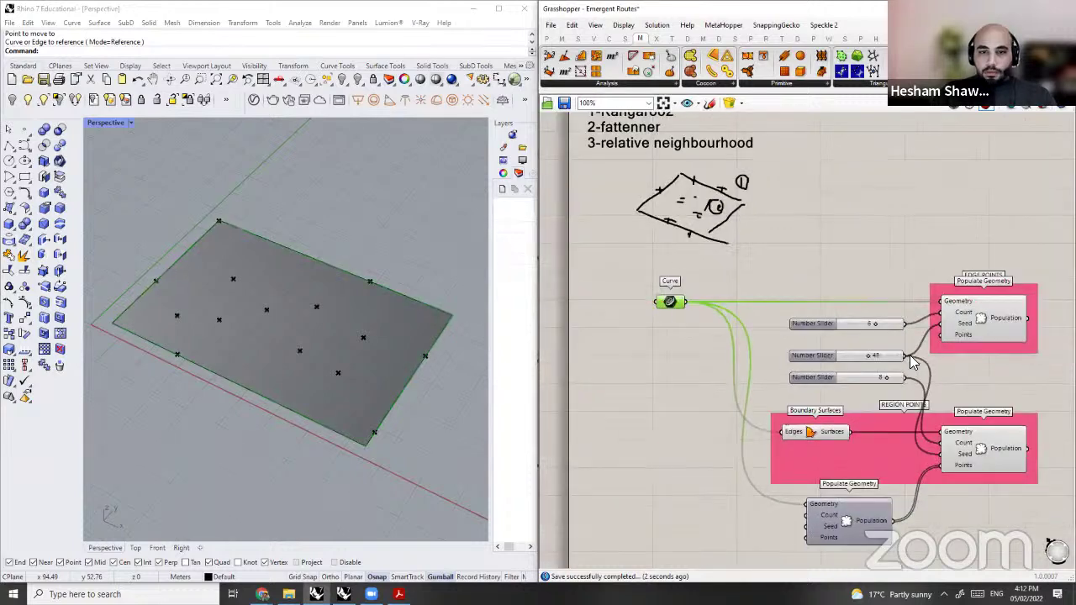
scroll(787, 341, "up", 1)
left_click_drag(782, 324, 781, 317)
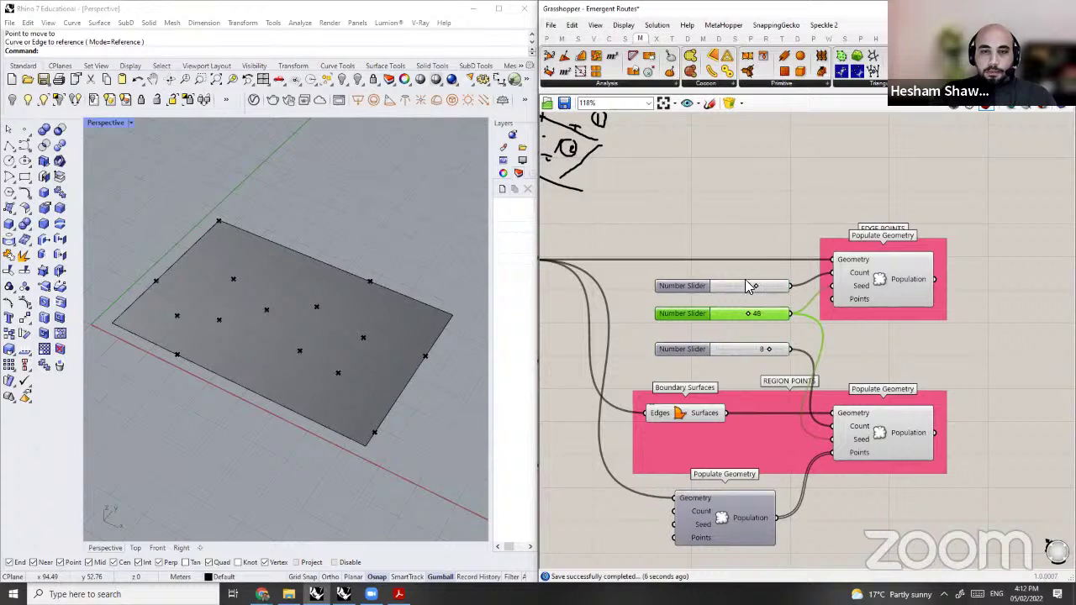
right_click_drag(920, 330, 800, 321)
left_click_drag(563, 277, 563, 263)
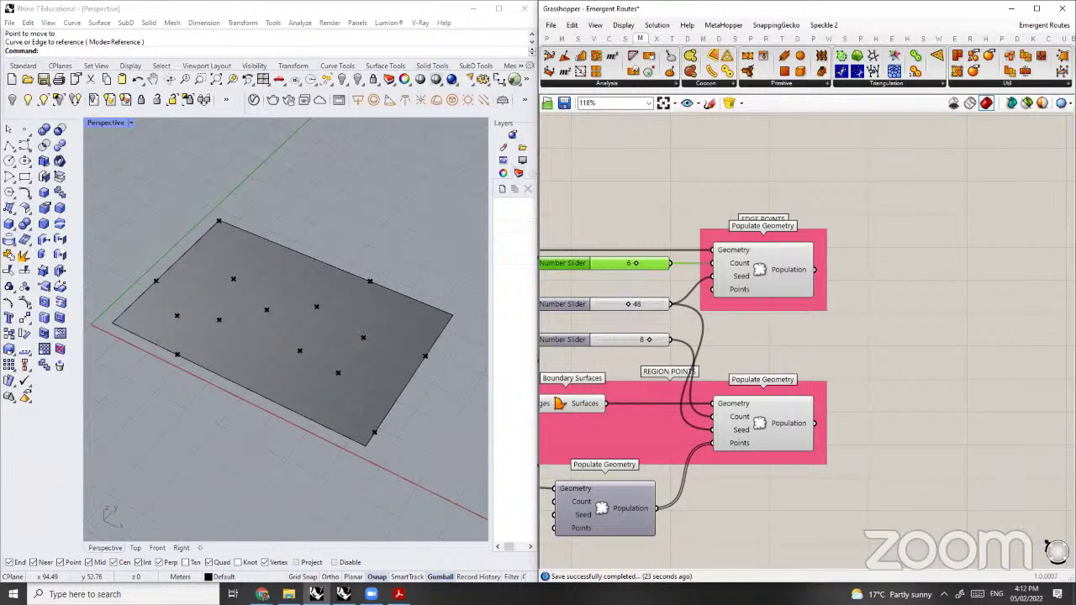
right_click_drag(801, 336, 906, 331)
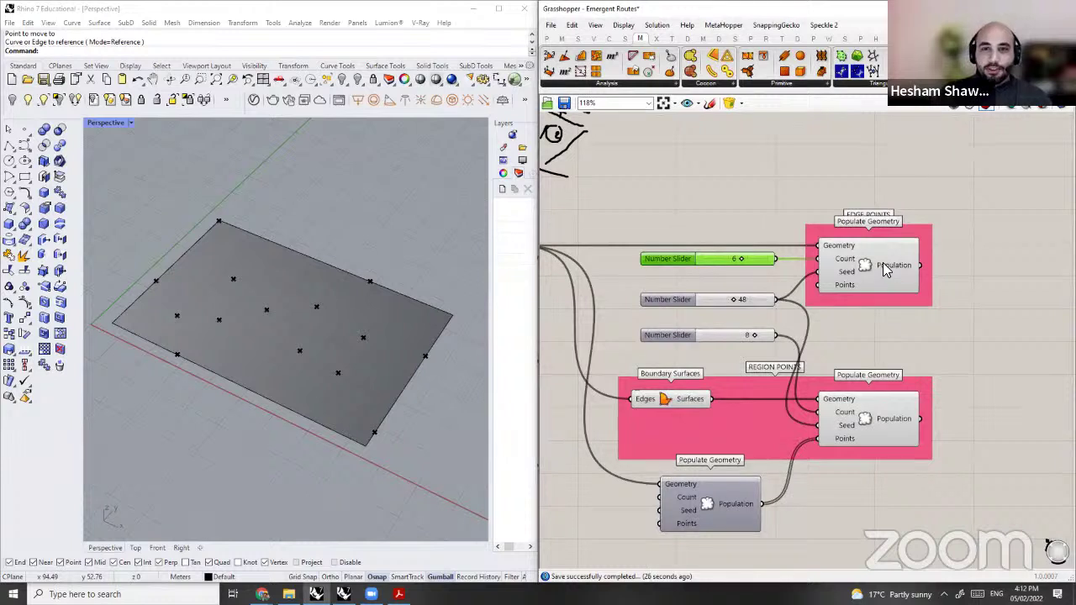
Step: Shift the EDGE POINTS Populate Geometry component slightly farther from its sliders and select it to check its points
left_click_drag(885, 259, 907, 257)
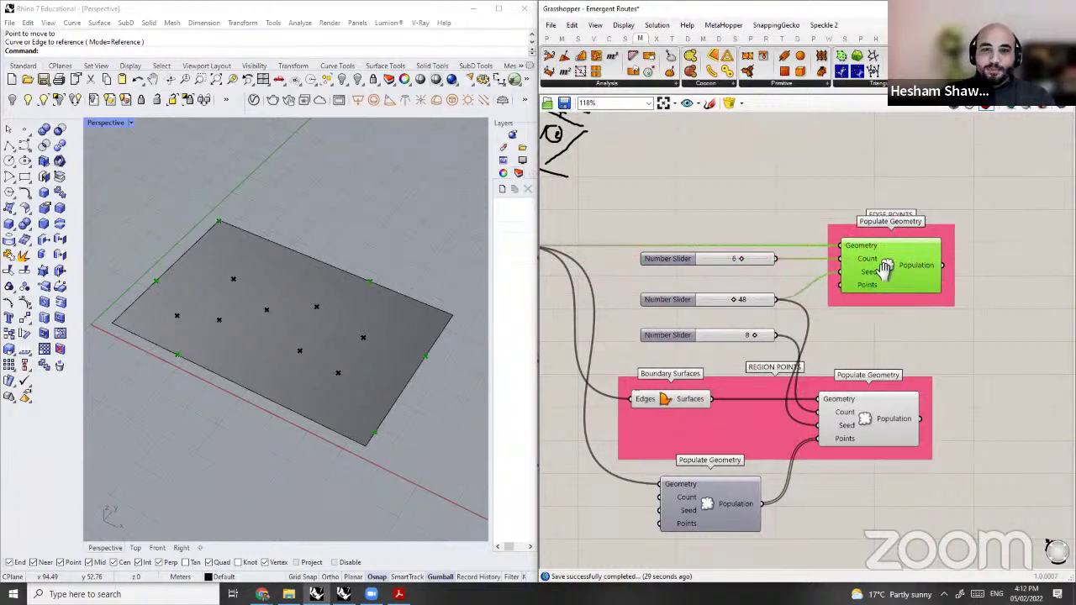
right_click_drag(885, 269, 946, 283)
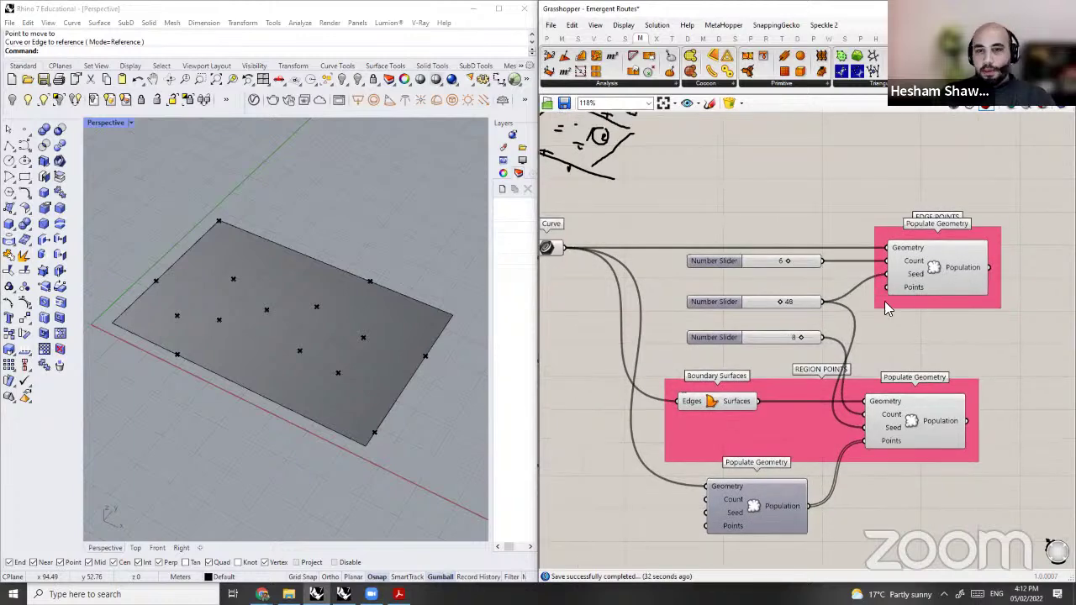
scroll(885, 301, "down", 2)
left_click(950, 296)
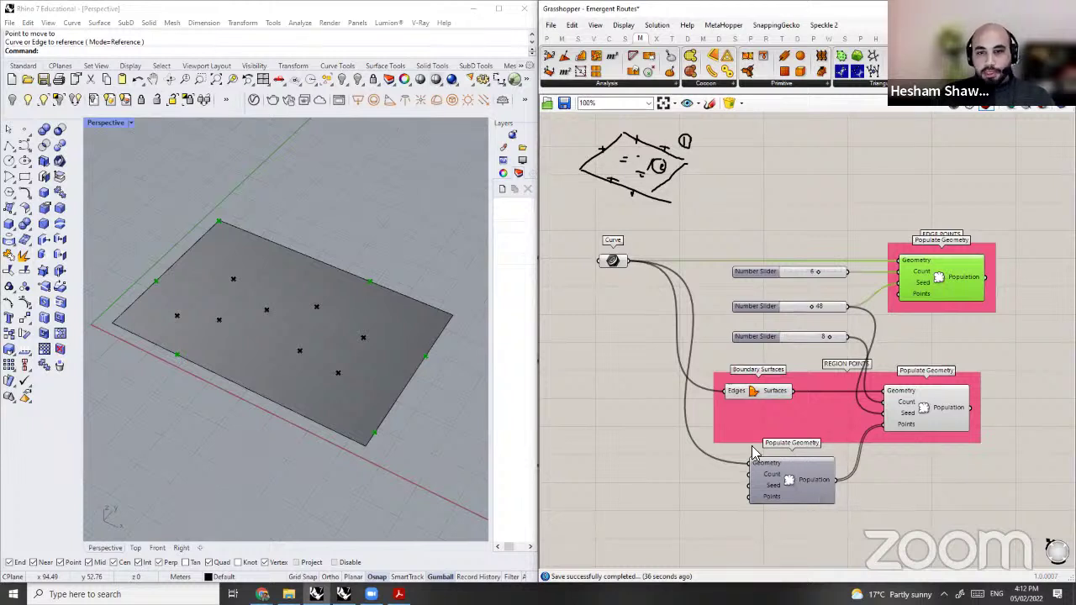
Step: Check the points of the region Populate Geometry and of the unlabelled Populate Geometry below it, leaving the latter's preview hidden
left_click(925, 412)
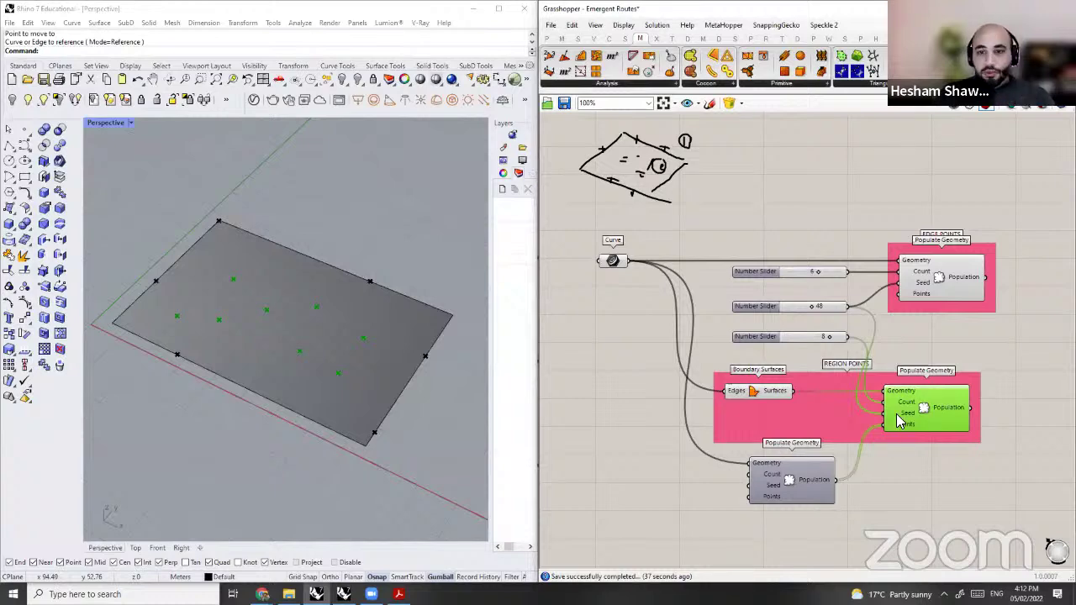
left_click(792, 480)
scroll(812, 486, "up", 2)
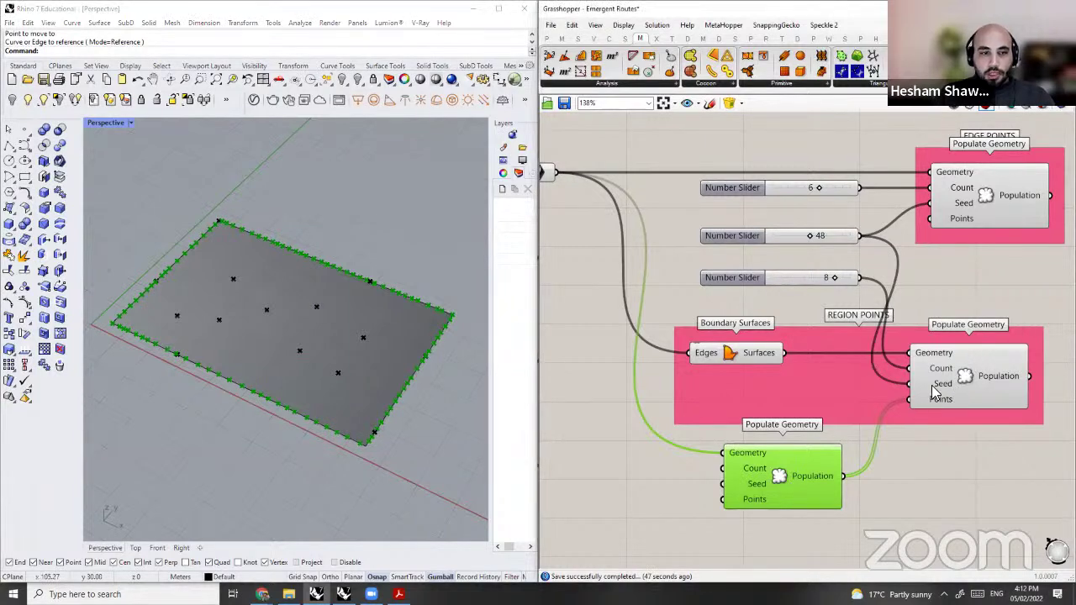
key("ctrl+q")
left_click(966, 376)
scroll(835, 277, "down", 5)
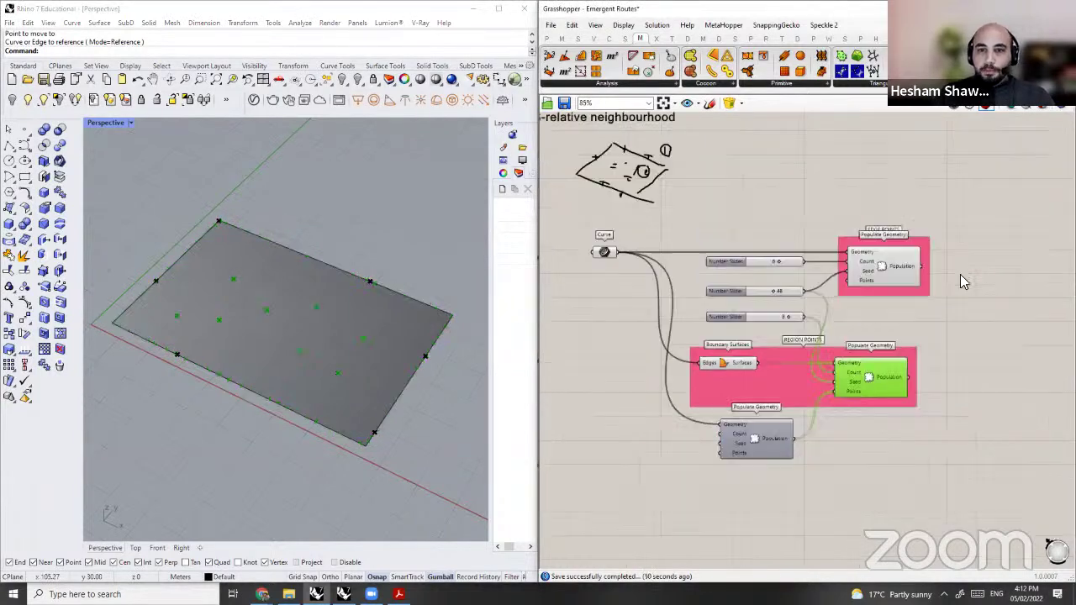
Step: Shift the REGION POINTS Populate Geometry component slightly so it lines up with the EDGE POINTS one
left_click(862, 267)
right_click_drag(960, 276, 873, 305)
scroll(914, 303, "up", 2)
left_click_drag(795, 402, 806, 402)
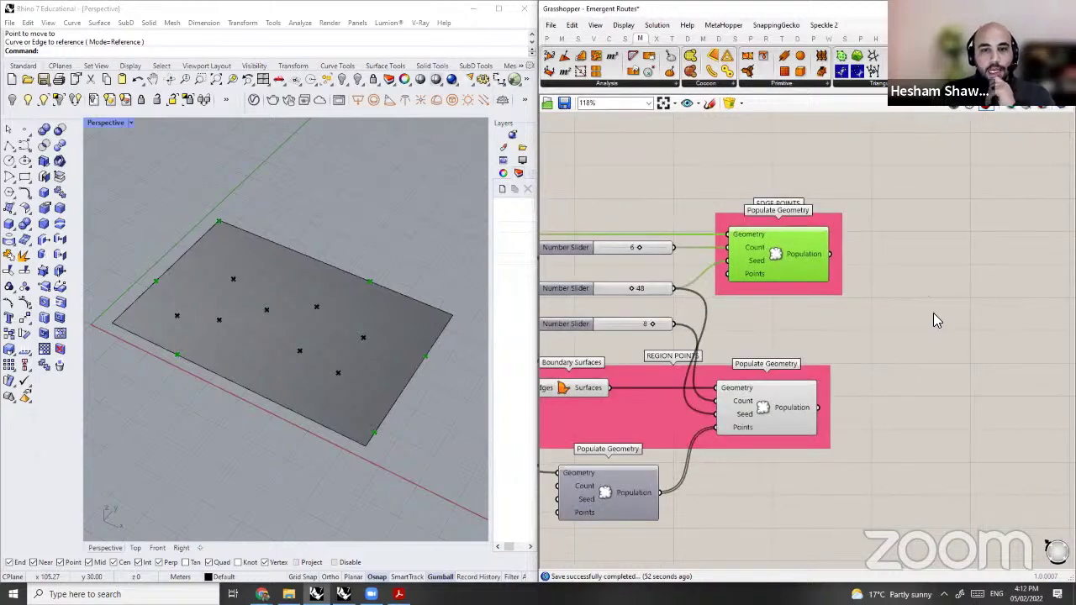
Step: Sketch six point crosses above the EDGE POINTS group and join neighbouring crosses with freehand lines
double_click(937, 314)
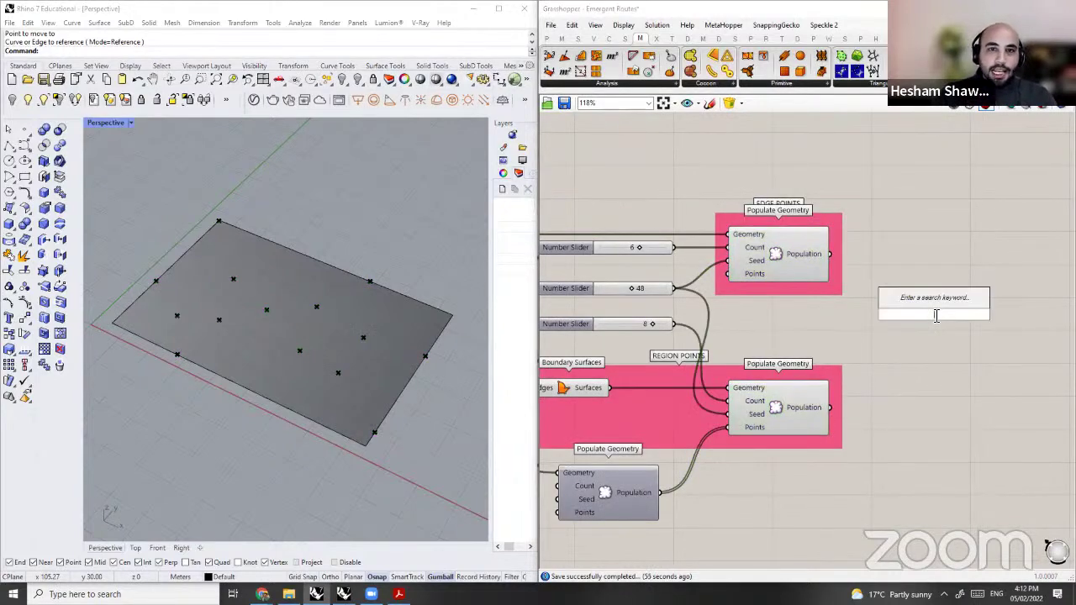
scroll(879, 294, "down", 1)
left_click(709, 103)
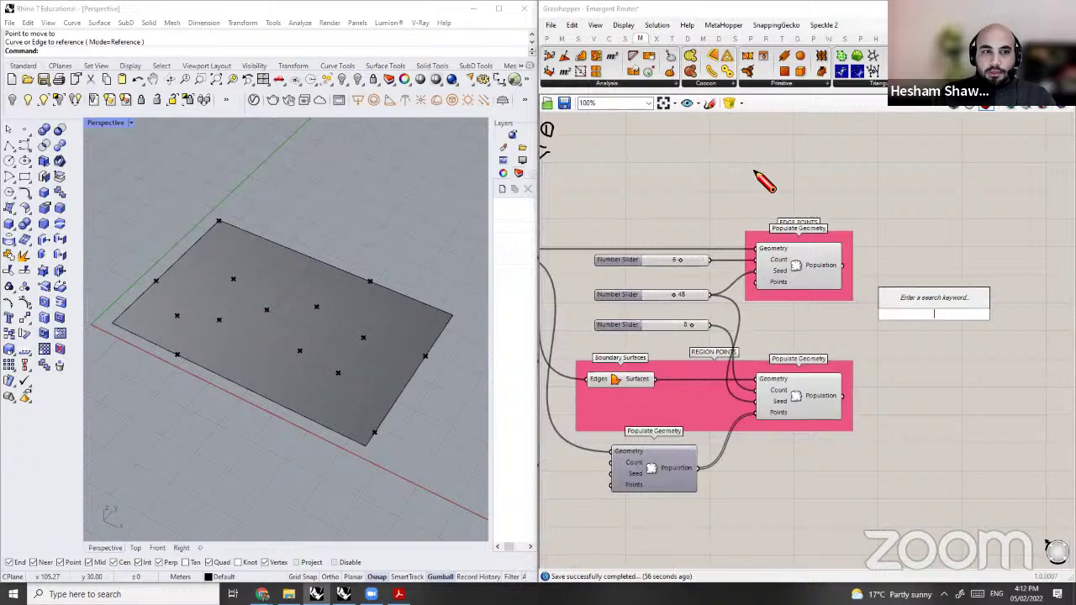
scroll(761, 176, "down", 1)
right_click_drag(761, 118, 761, 176)
left_click_drag(763, 174, 769, 178)
mouse_move(743, 202)
left_mouse_down()
mouse_move(744, 220)
mouse_move(754, 213)
mouse_move(811, 233)
left_mouse_up()
left_click_drag(805, 223, 820, 222)
left_click_drag(849, 182, 849, 196)
mouse_move(842, 188)
left_mouse_down()
mouse_move(856, 189)
mouse_move(882, 235)
left_mouse_up()
left_click_drag(877, 227, 889, 225)
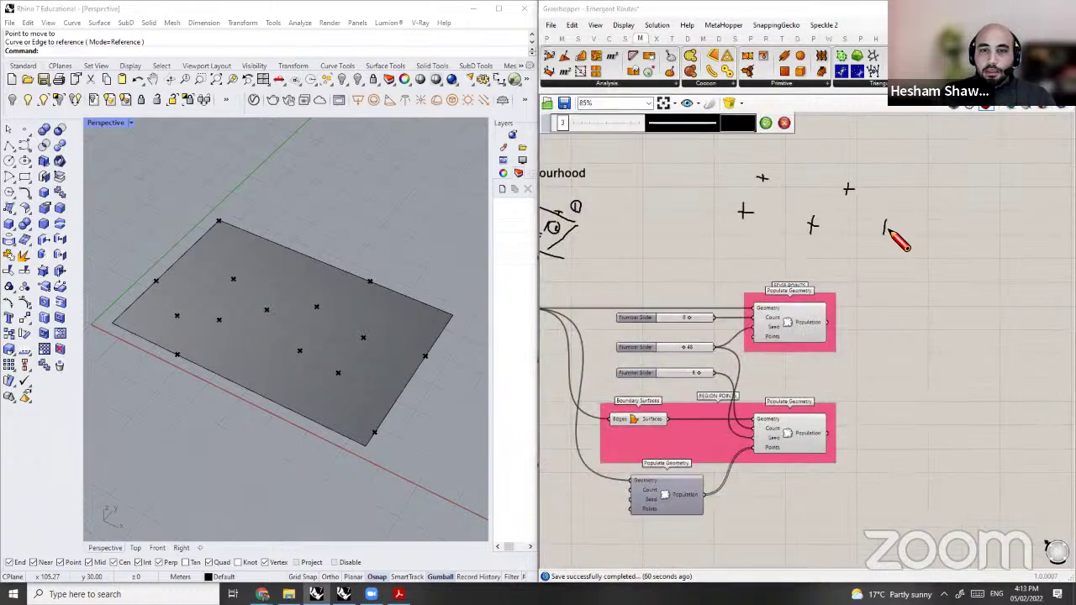
left_click_drag(803, 136, 810, 143)
mouse_move(742, 154)
left_mouse_down()
mouse_move(763, 174)
mouse_move(747, 210)
mouse_move(813, 226)
left_mouse_up()
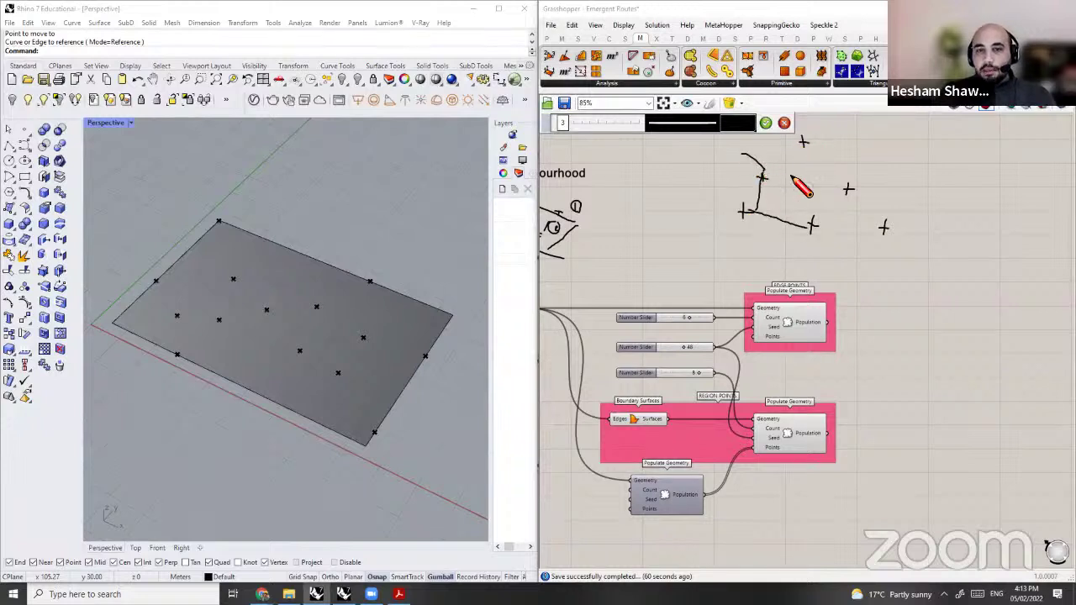
mouse_move(762, 176)
left_mouse_down()
mouse_move(838, 181)
mouse_move(870, 224)
left_mouse_up()
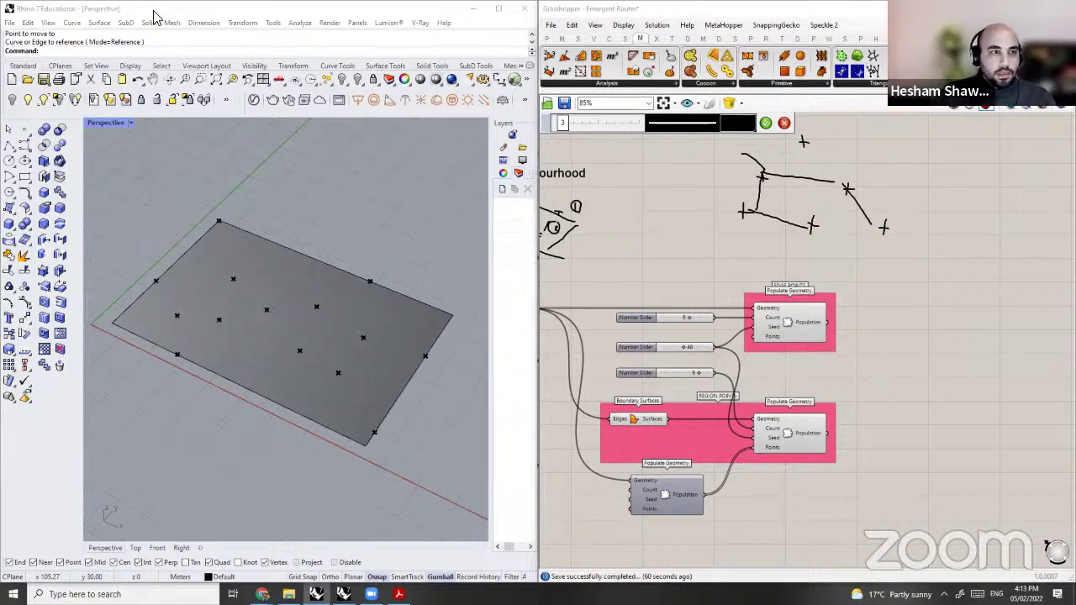
Step: Switch to the browser to view the Relative Neighborhood topic on the Rhinoceros Forums, and return to Grasshopper
key("Return")
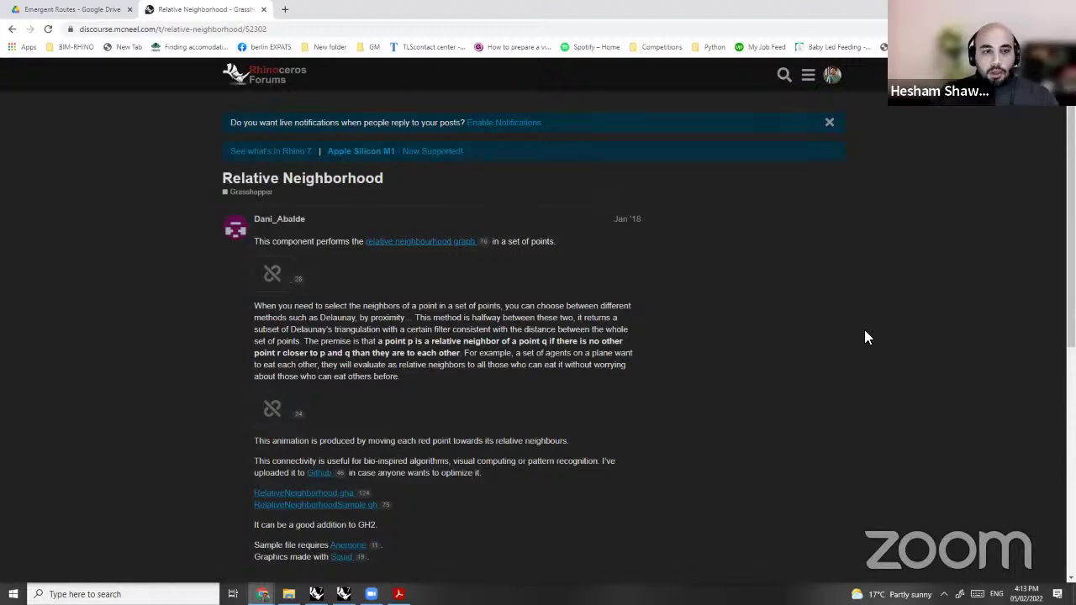
left_click(1012, 10)
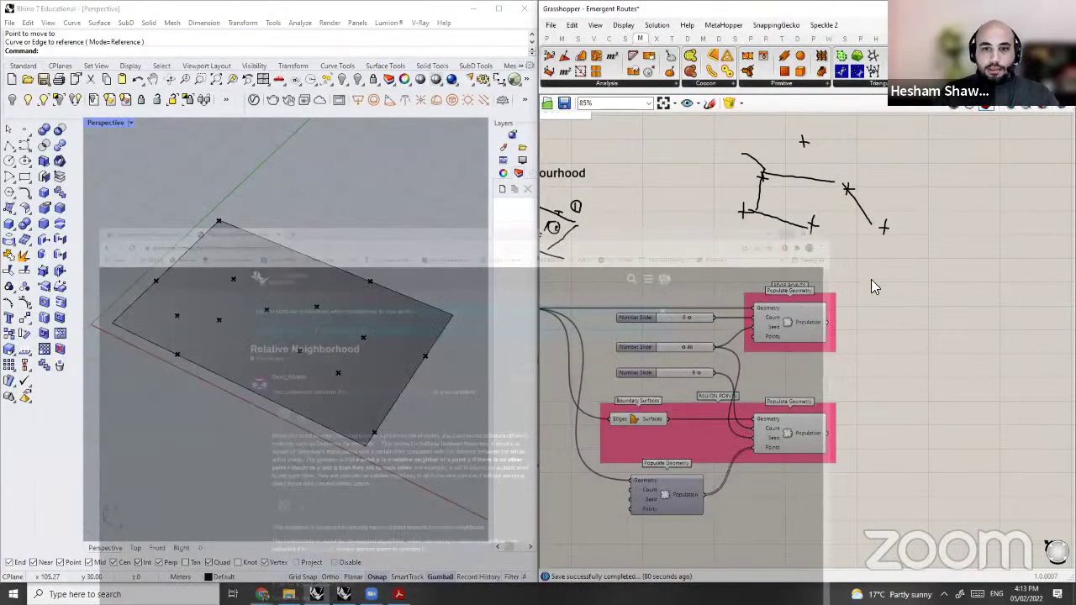
Step: Add a Merge component and connect the edge points' Population to Data 1 and the region points' Population to Data 2
scroll(904, 373, "up", 2)
double_click(886, 317)
type("ME")
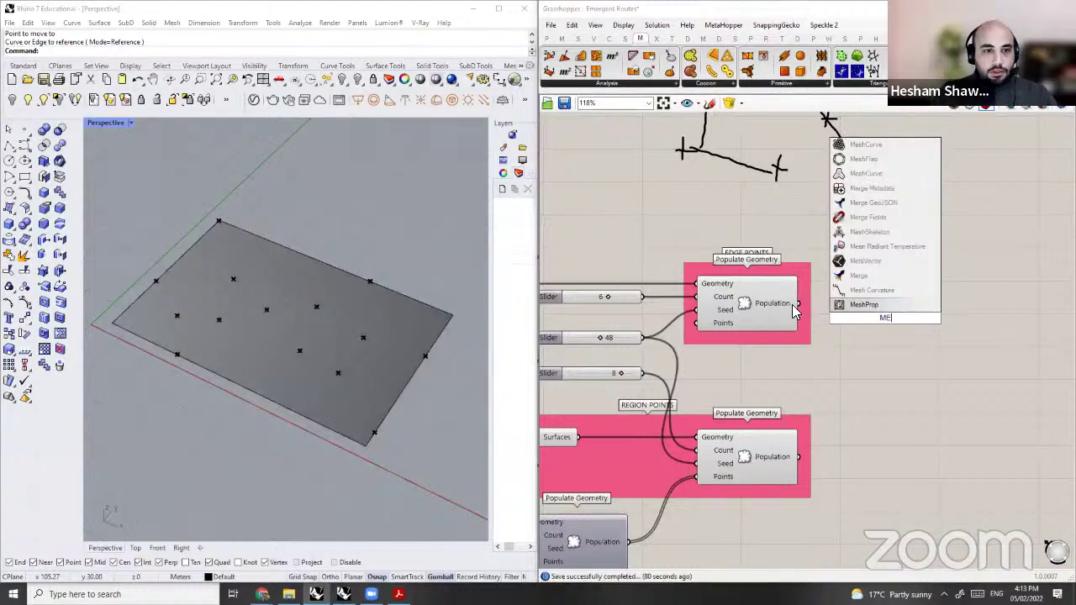
type("RGE")
key("Return")
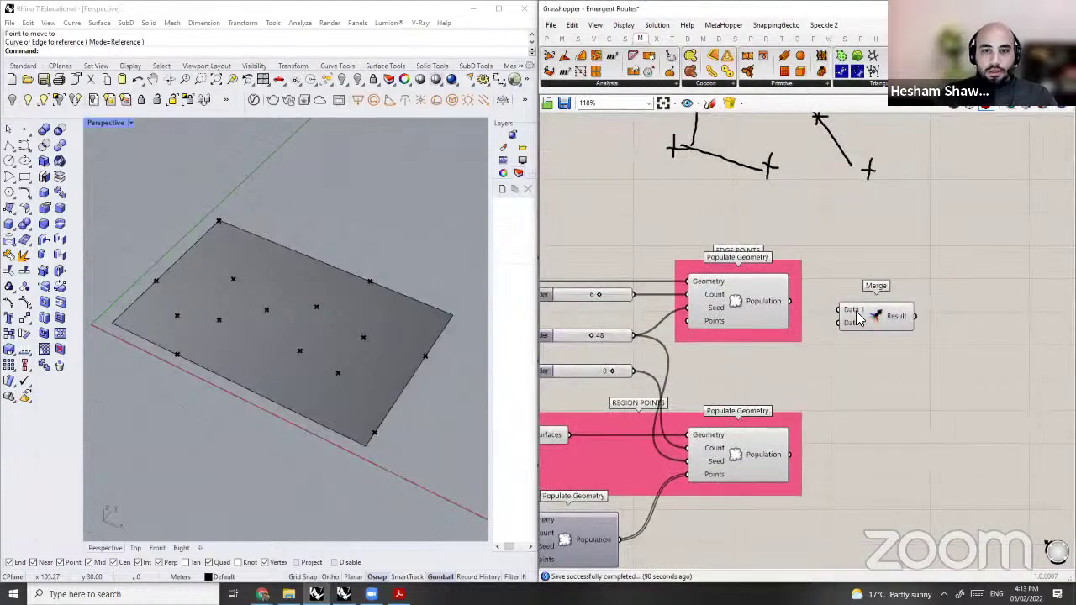
left_click(716, 308)
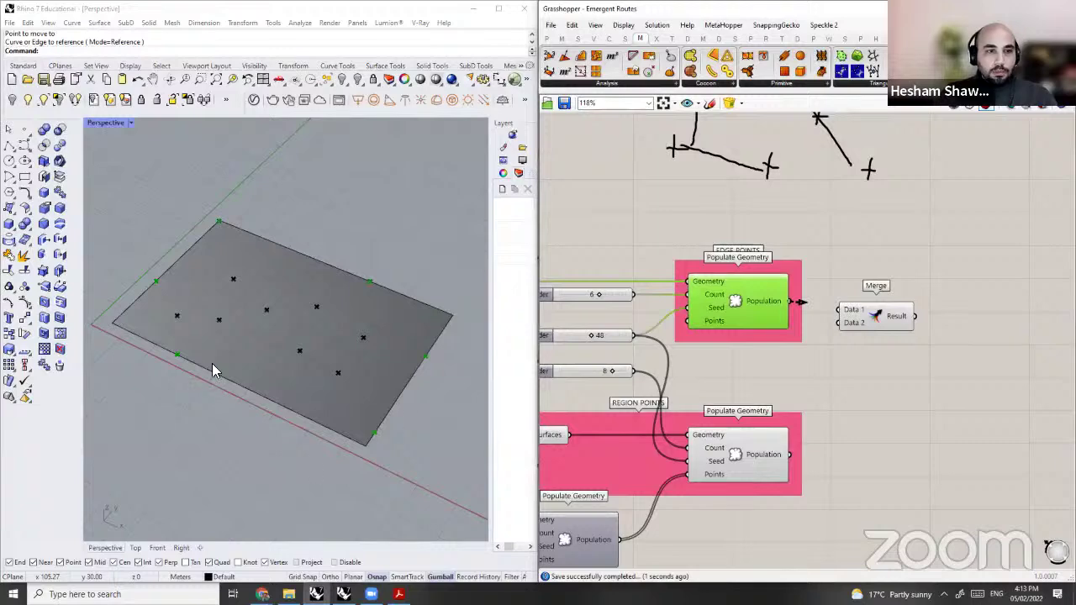
left_click_drag(802, 301, 841, 310)
scroll(777, 471, "up", 2)
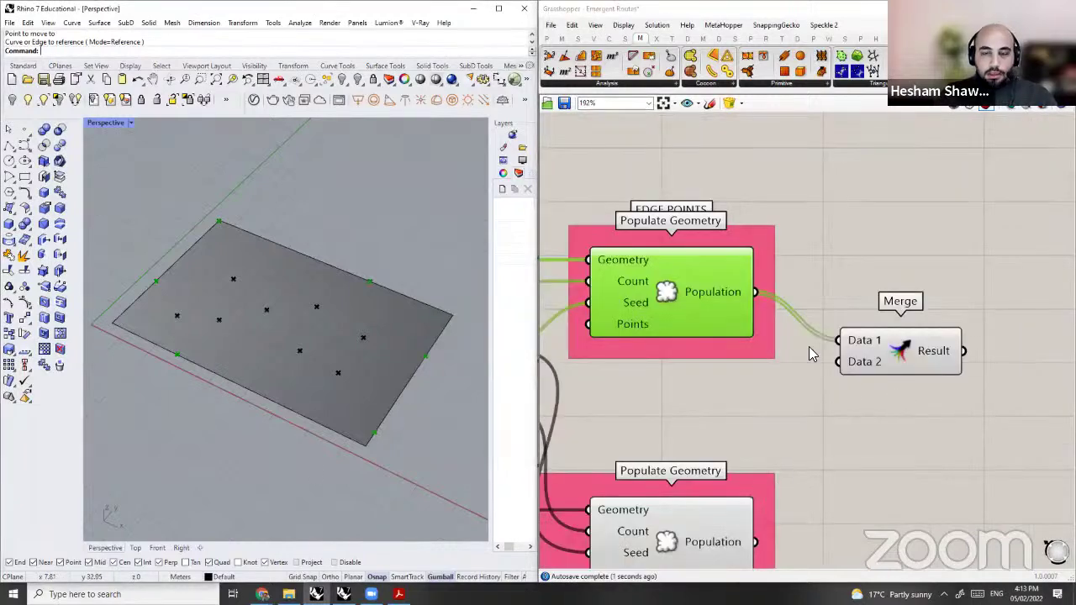
scroll(813, 346, "down", 2)
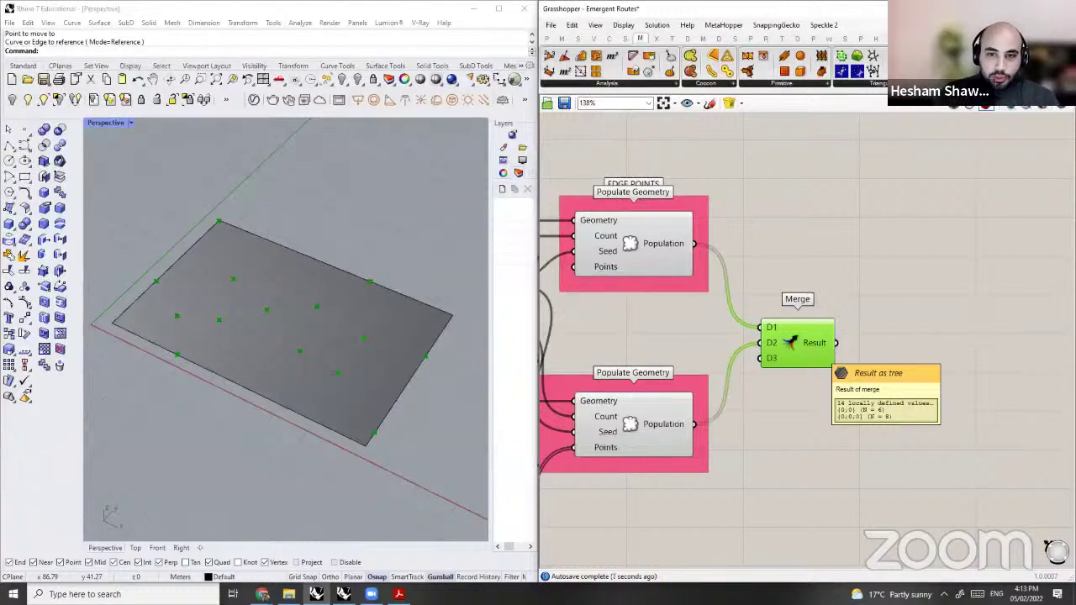
Step: Add a panel after Merge, connect it to Result and enlarge it until each point fits on one line
double_click(917, 336)
type("//")
key("Return")
right_click_drag(844, 336, 808, 328)
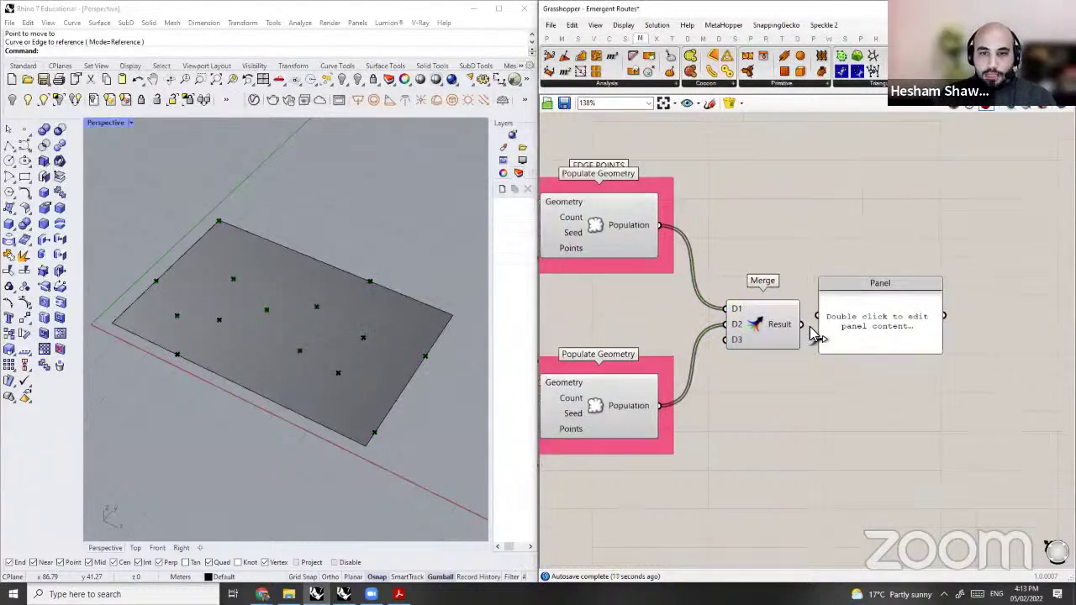
scroll(821, 331, "up", 1)
left_click_drag(798, 325, 909, 561)
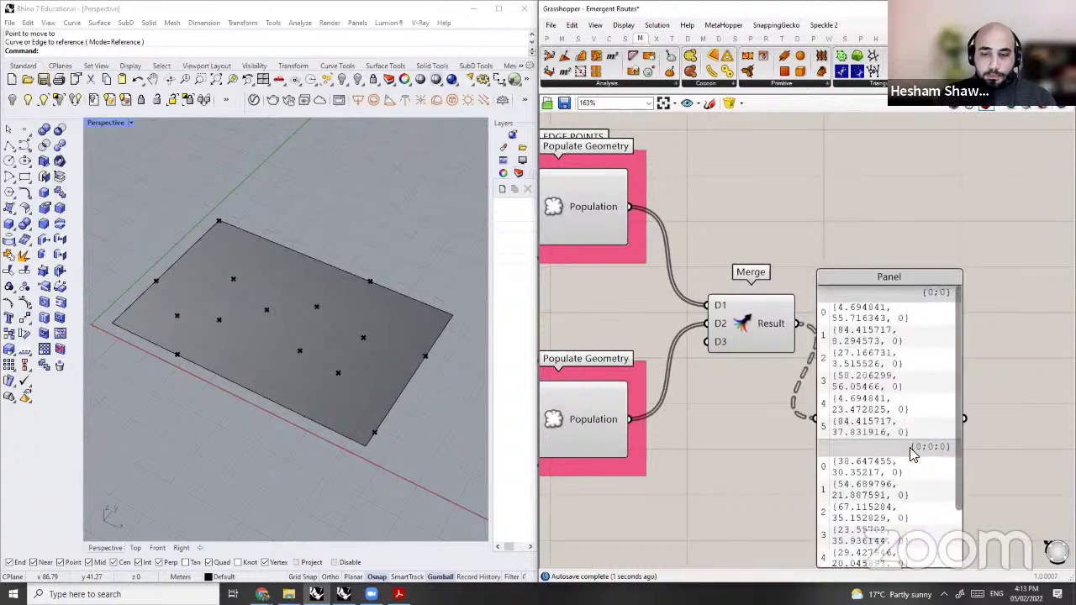
right_click_drag(946, 563, 910, 457)
scroll(909, 463, "down", 1)
left_click_drag(908, 458, 1002, 520)
left_click_drag(1001, 416, 1030, 294)
right_click_drag(962, 241, 948, 345)
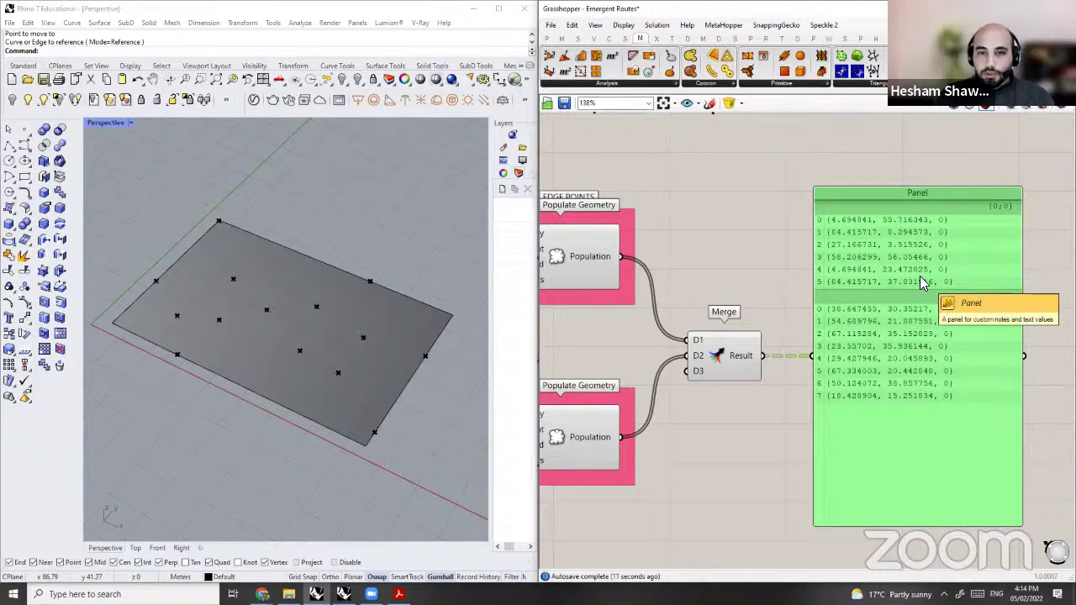
Step: Flatten both the D1 and D2 inputs of the Merge component
scroll(707, 317, "up", 1)
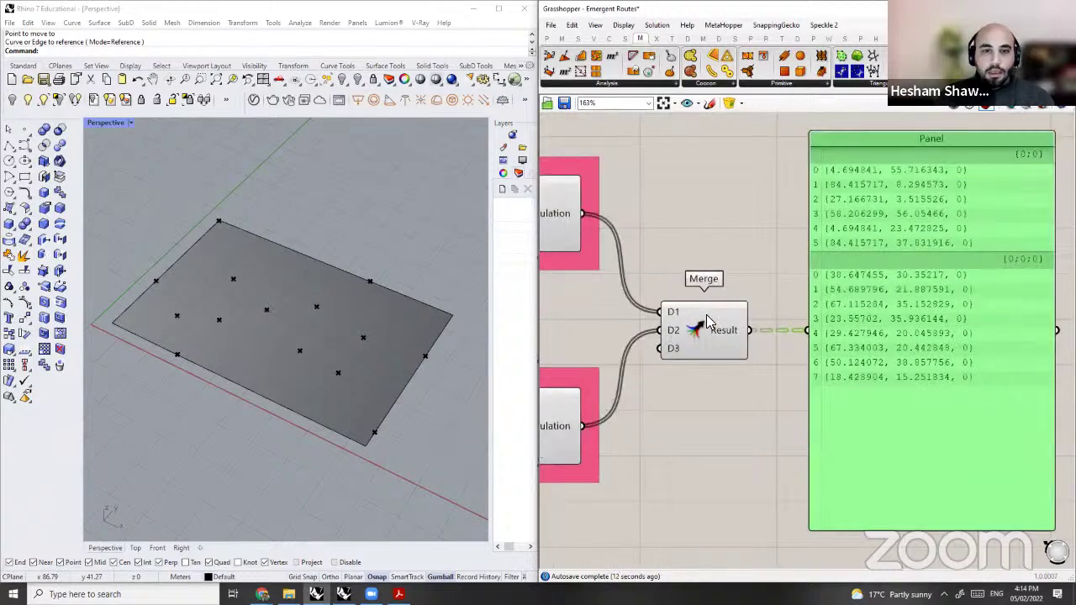
scroll(693, 310, "down", 1)
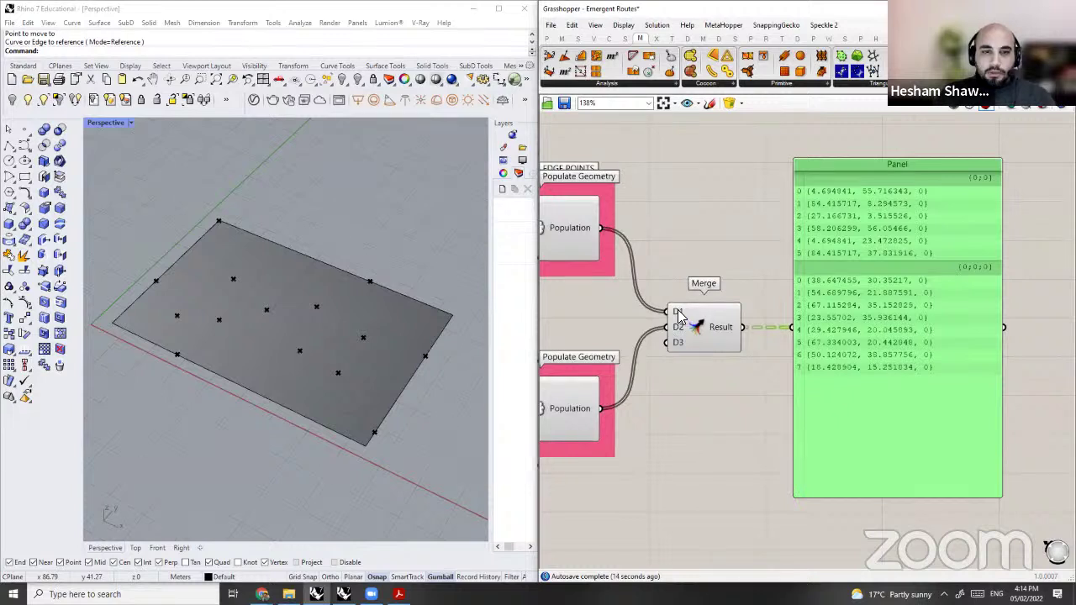
right_click(680, 313)
left_click(716, 400)
right_click(678, 327)
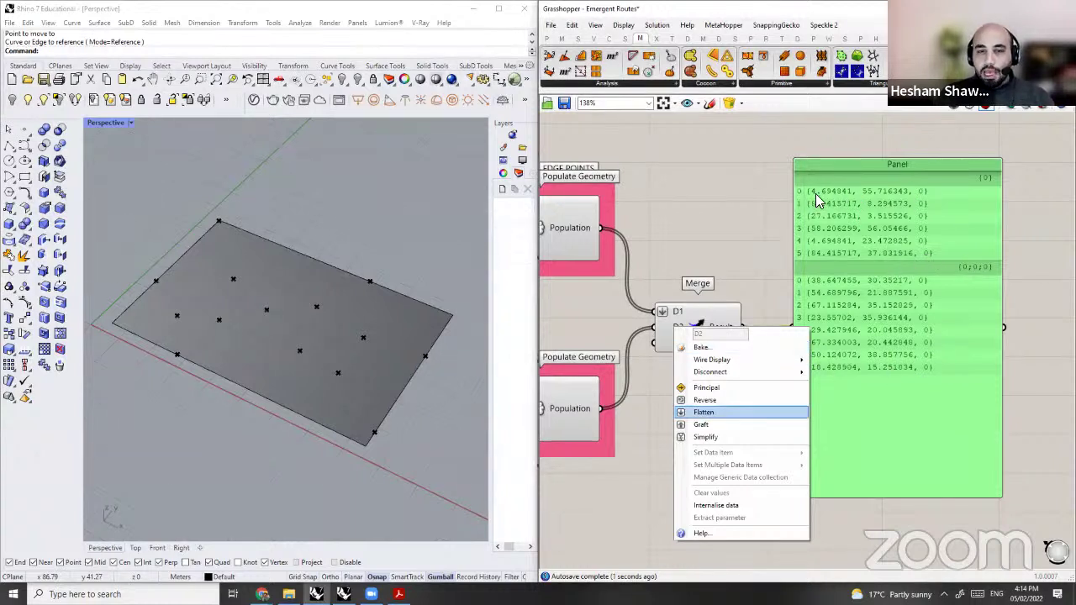
left_click(714, 412)
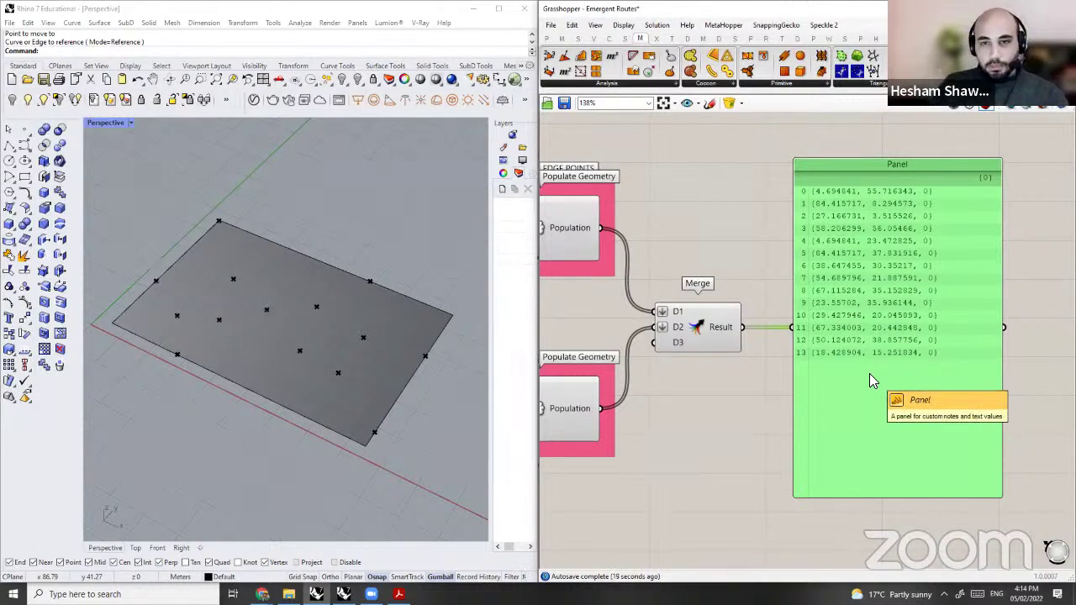
Step: Move the panel farther from Merge and add a Relative Neighborhood component in the freed space
scroll(872, 379, "down", 2)
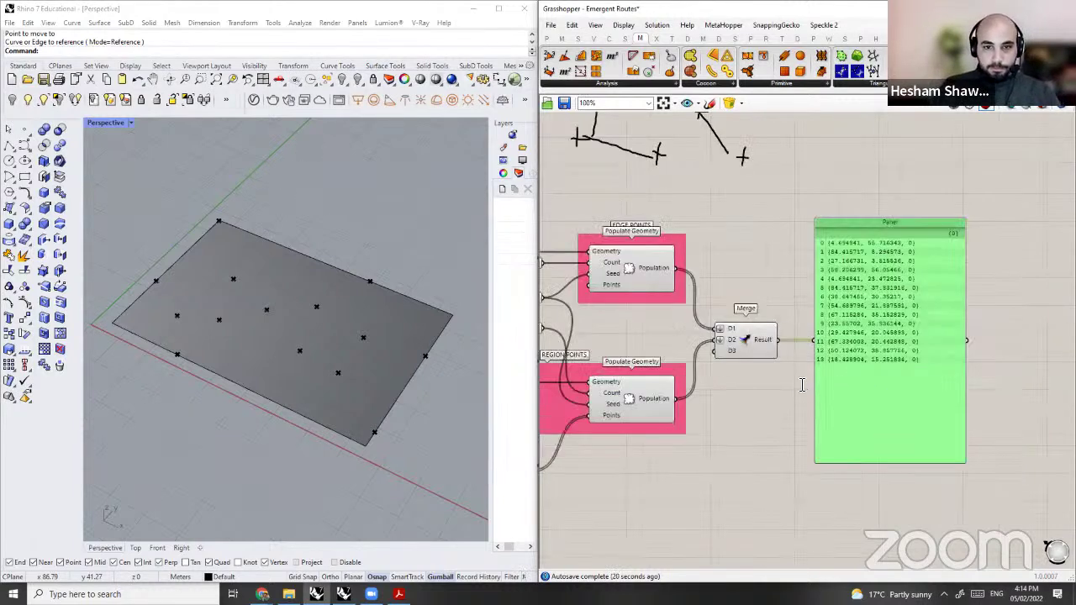
left_click_drag(846, 343, 928, 316)
scroll(929, 316, "up", 2)
scroll(802, 384, "up", 1)
double_click(802, 384)
type("RELAT")
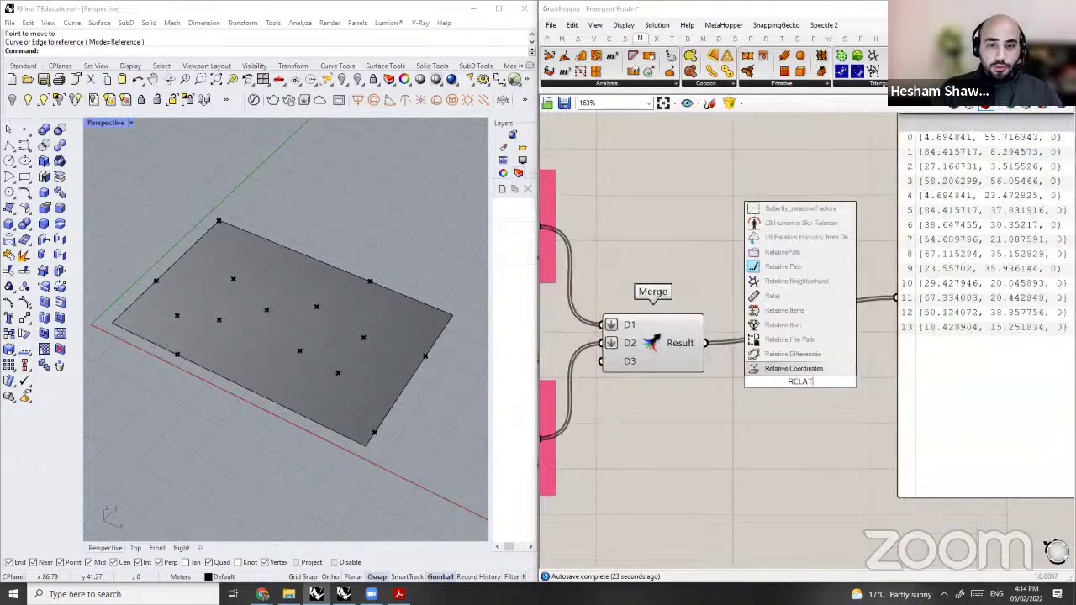
type("IV")
left_click(797, 298)
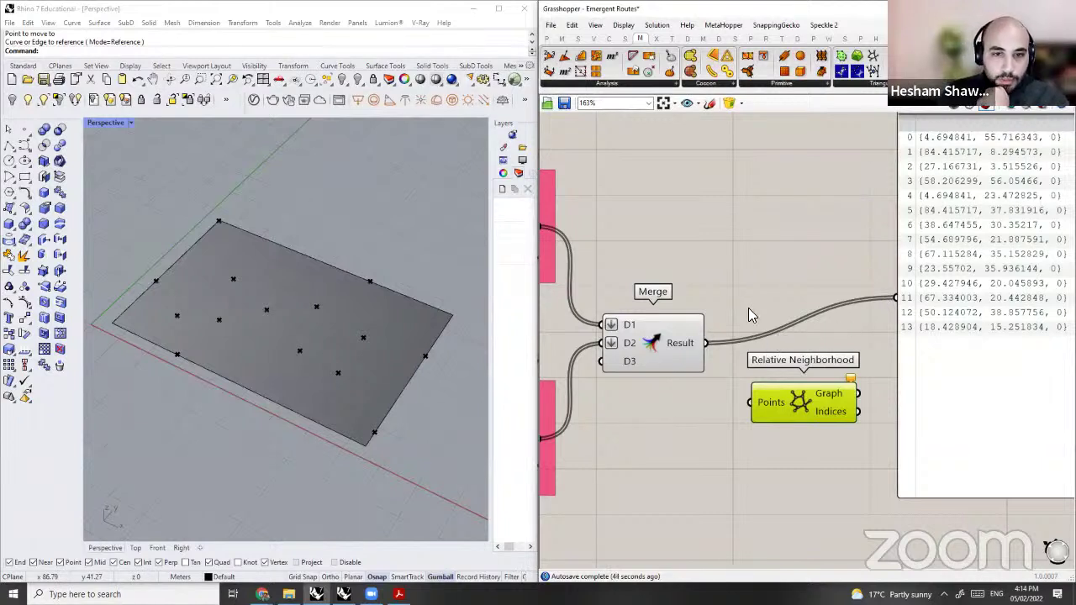
Step: Connect the Merge Result to the Points input of Relative Neighborhood
right_click_drag(751, 315, 725, 285)
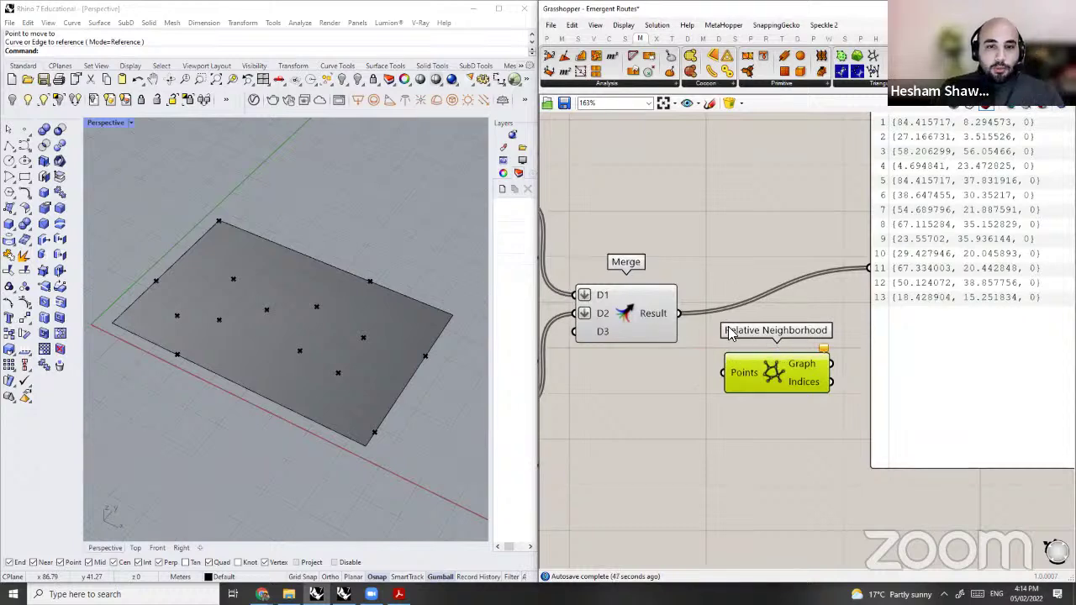
scroll(759, 335, "down", 3)
left_click(677, 321)
left_click_drag(711, 321, 798, 327)
scroll(709, 320, "up", 2)
scroll(895, 381, "down", 2)
Step: Delete the panel showing the merged points and line up Relative Neighborhood with Merge so their wire runs straight
left_click_drag(895, 379, 845, 273)
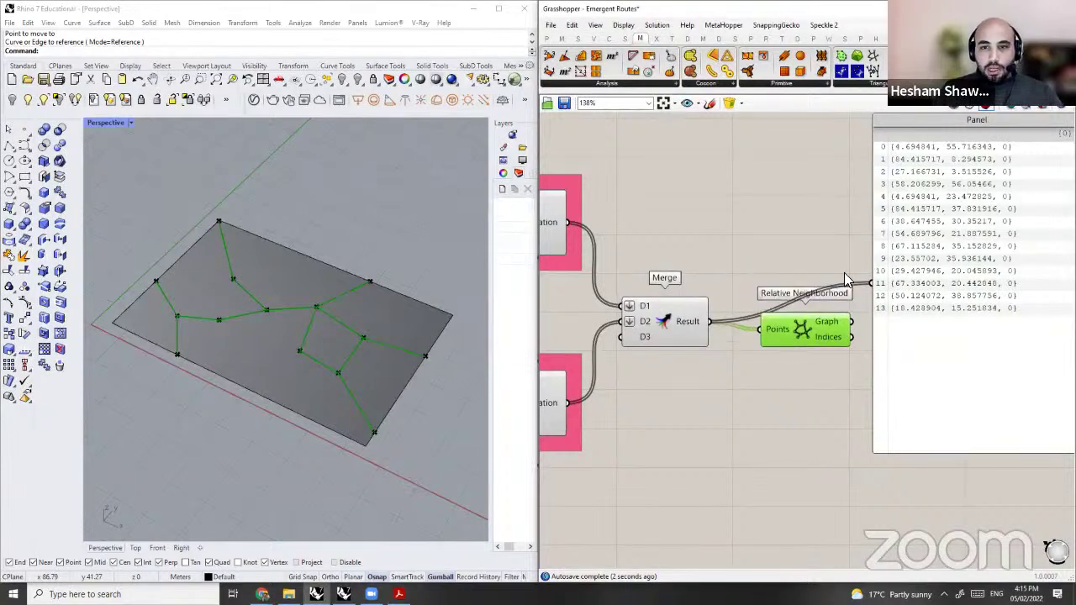
right_click_drag(830, 342, 819, 370)
key("Delete")
left_click_drag(814, 372, 843, 368)
right_click_drag(860, 290, 961, 290)
Step: Add a panel beside Relative Neighborhood and connect it to the Graph output to list the network lines
left_click(225, 305)
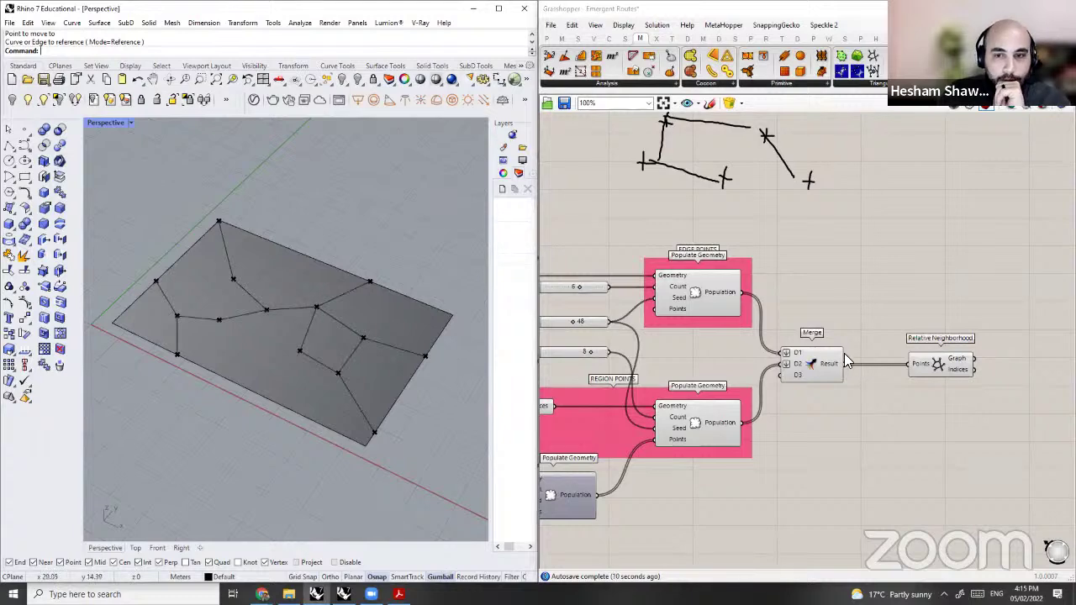
right_click_drag(958, 354, 893, 340)
left_click(894, 346)
scroll(894, 347, "up", 3)
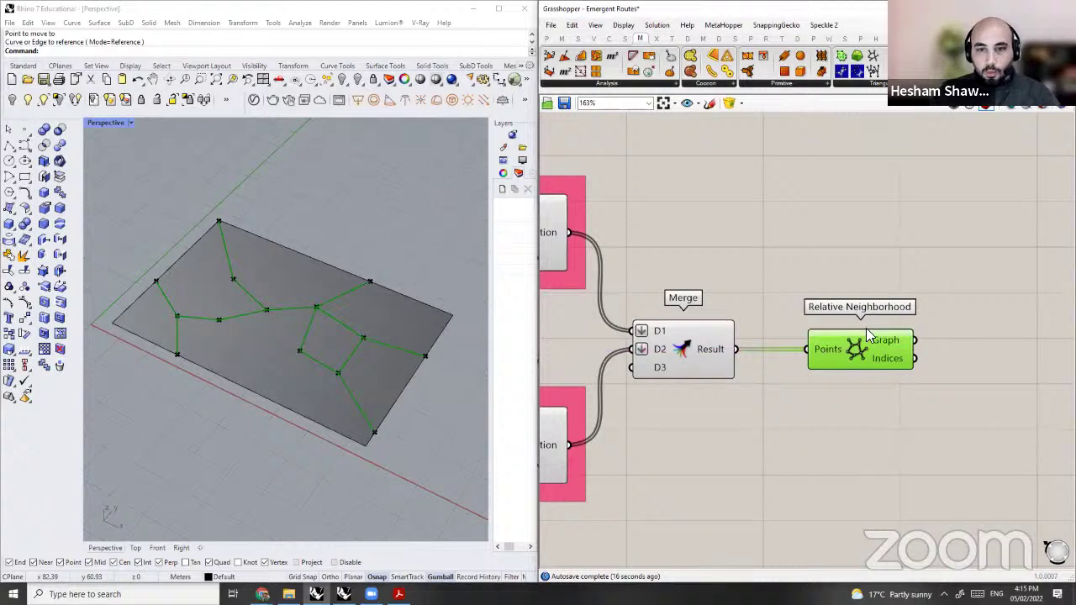
right_click_drag(866, 328, 738, 317)
double_click(912, 322)
type("//")
key("Return")
left_click_drag(786, 329, 842, 322)
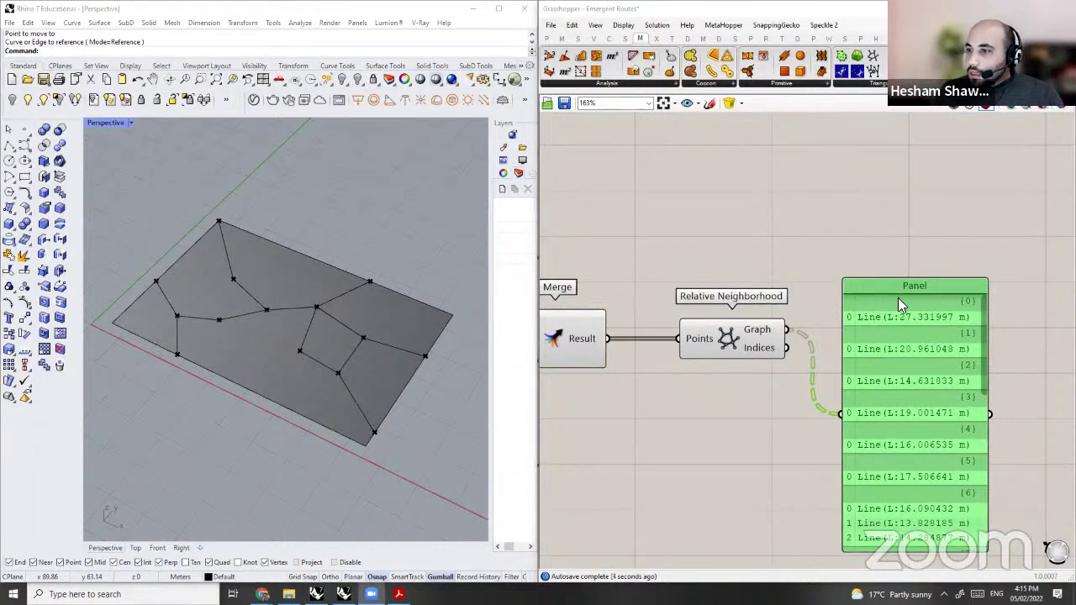
scroll(842, 324, "down", 1)
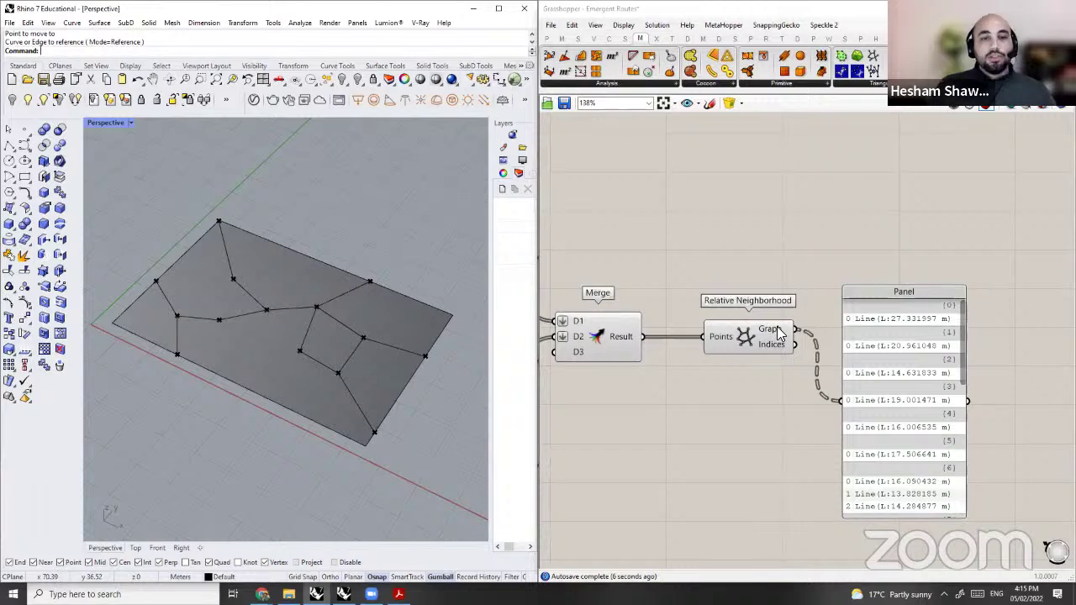
Step: Set the edge points' count slider to 3
right_click_drag(582, 332, 764, 320)
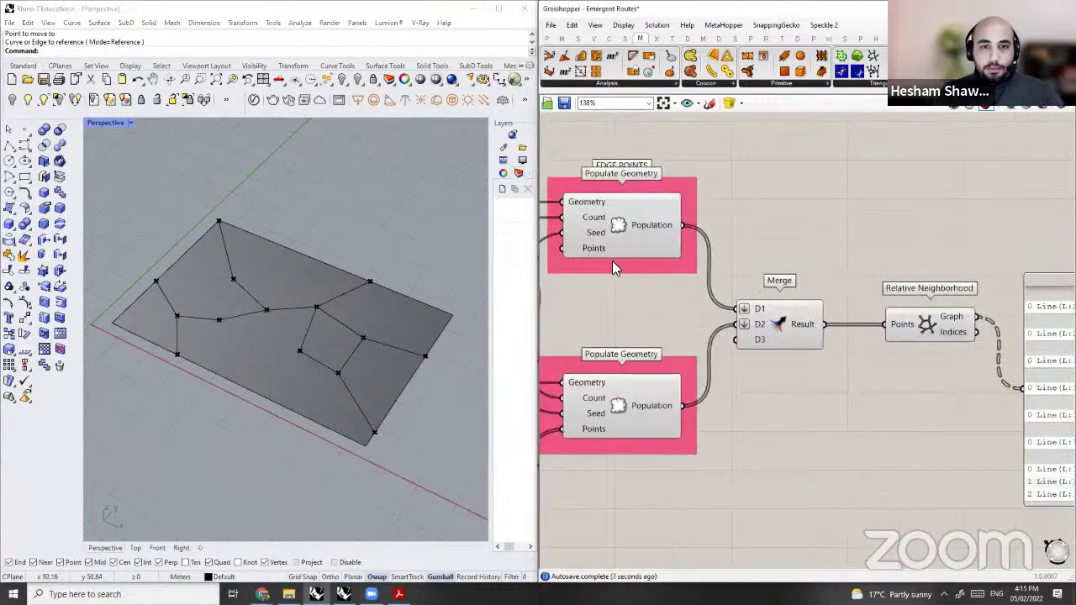
scroll(671, 282, "down", 2)
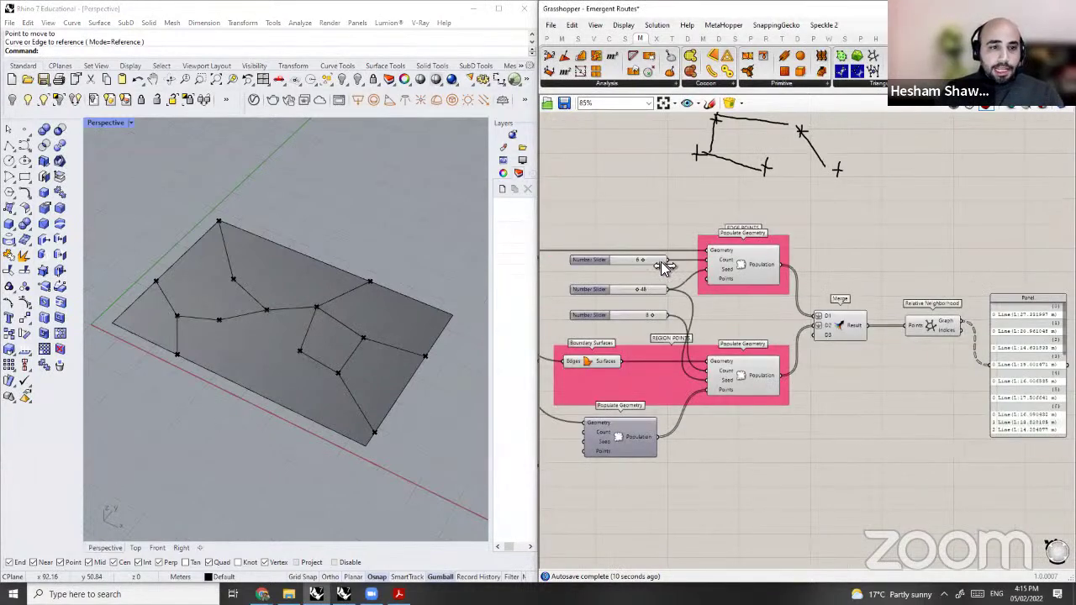
scroll(661, 264, "up", 2)
mouse_move(666, 264)
left_mouse_down()
mouse_move(643, 265)
mouse_move(677, 267)
left_mouse_up()
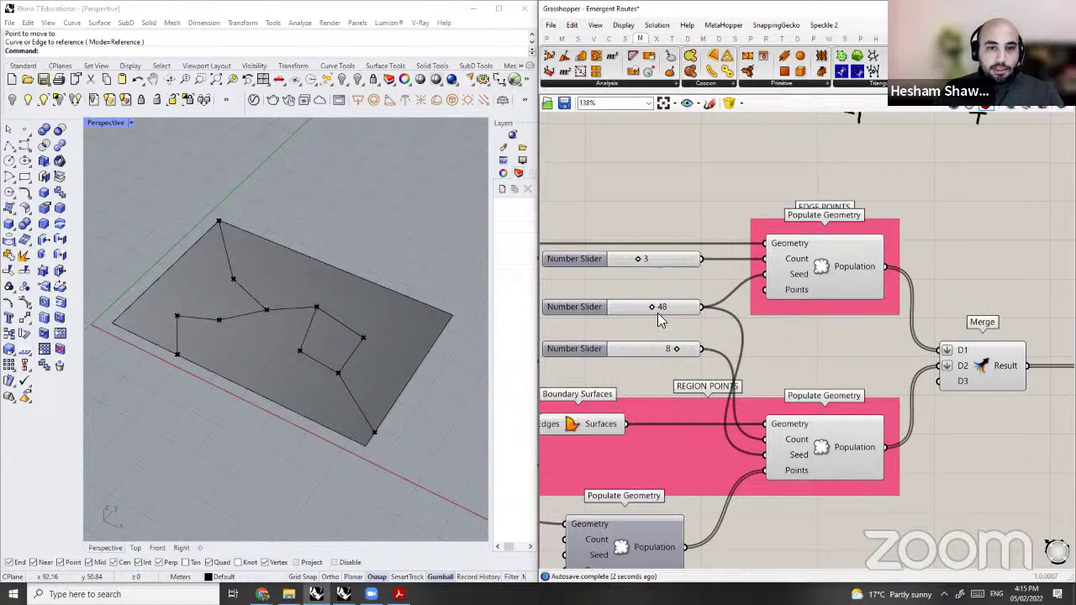
Step: Set the edge points' count to 6, the region points' count to 6 and the shared seed to 82
left_click_drag(637, 310, 660, 310)
left_click_drag(678, 349, 661, 351)
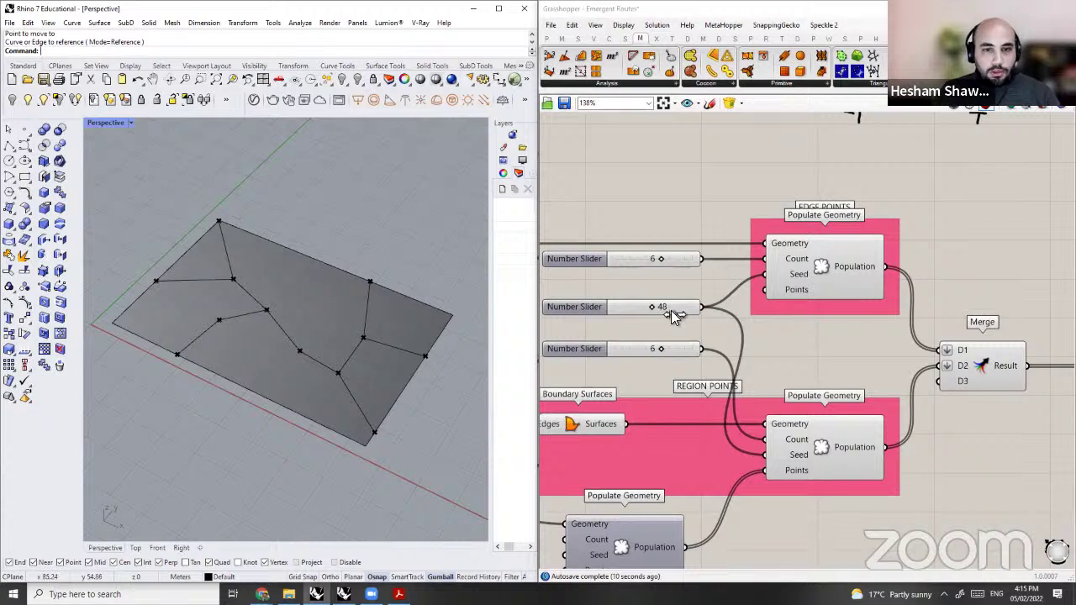
left_click_drag(652, 307, 677, 310)
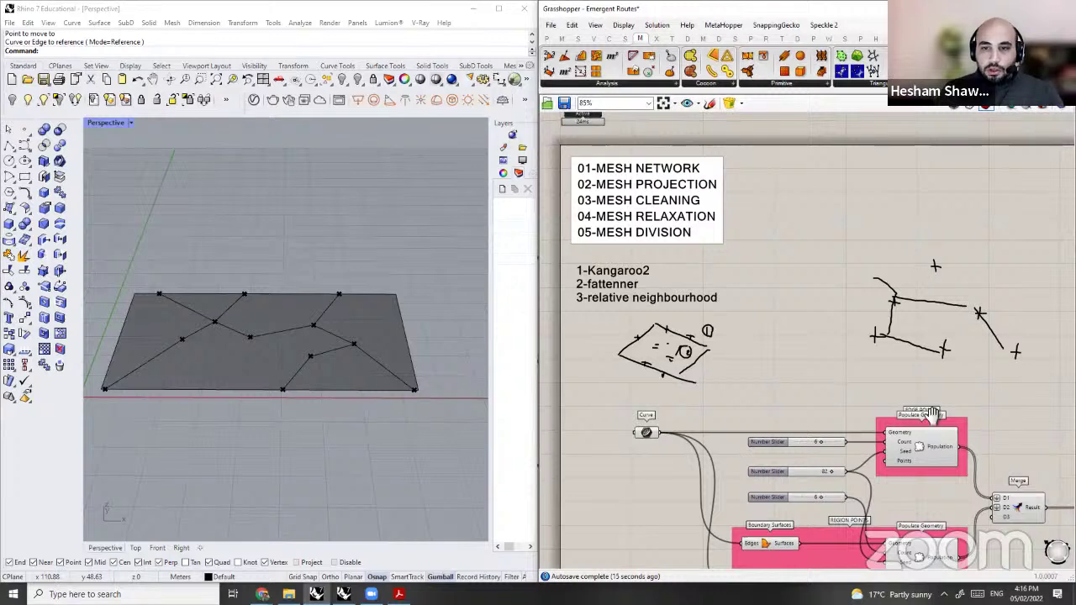
Step: Select all the network components together with their panel and move them down to leave free space beneath the sketches
mouse_move(993, 330)
right_mouse_down()
mouse_move(700, 233)
mouse_move(691, 201)
right_mouse_up()
left_click_drag(938, 324, 951, 226)
left_click(774, 317)
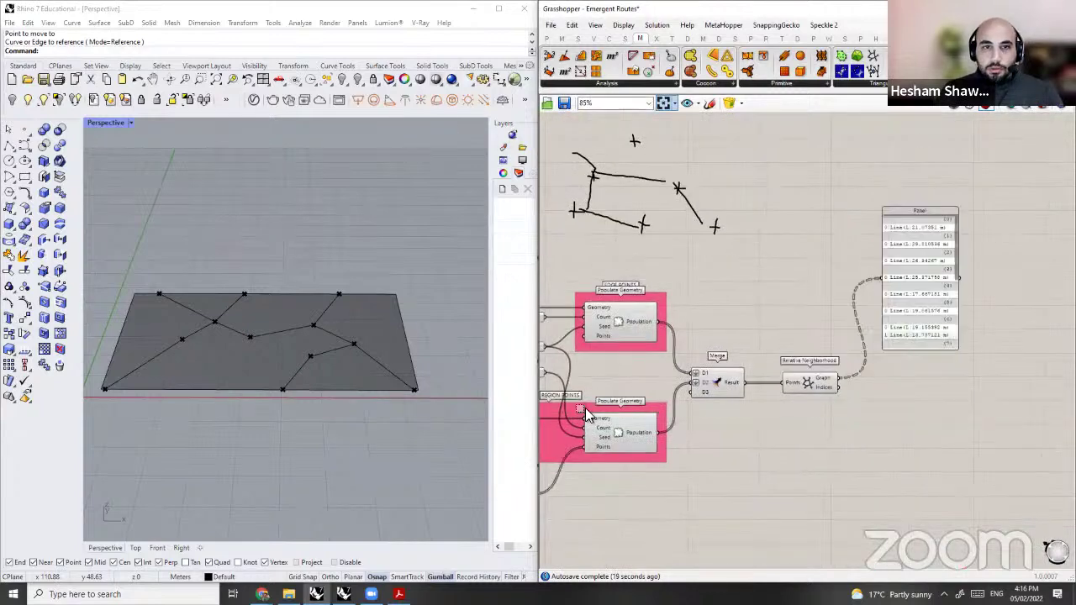
scroll(755, 306, "down", 3)
left_click_drag(946, 278, 580, 421)
left_click_drag(753, 308, 724, 395)
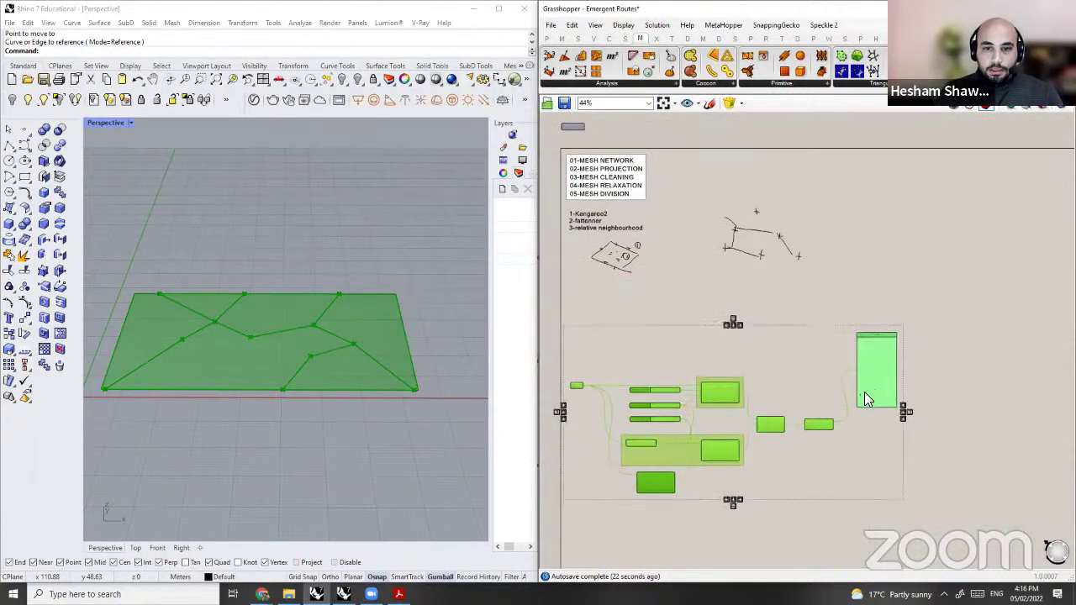
scroll(827, 410, "up", 3)
left_click(676, 321)
scroll(668, 324, "down", 2)
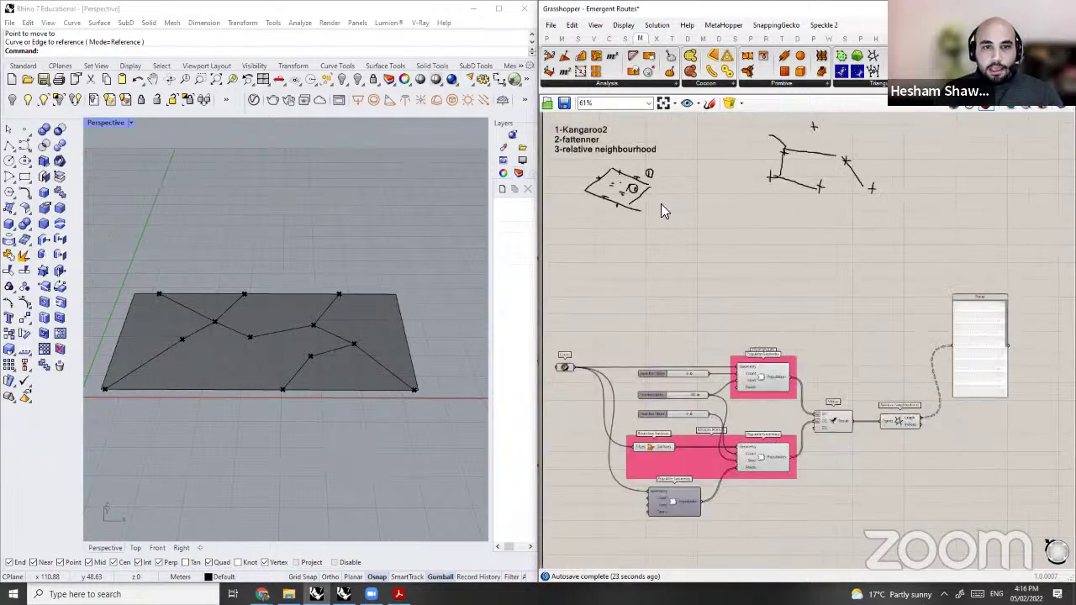
Step: Copy the plugin list scribble and place the copy above the network components
scroll(661, 204, "up", 1)
right_click_drag(661, 204, 722, 258)
left_click_drag(675, 204, 773, 389, "alt")
right_click_drag(767, 374, 735, 270)
scroll(735, 271, "up", 2)
scroll(735, 262, "down", 1)
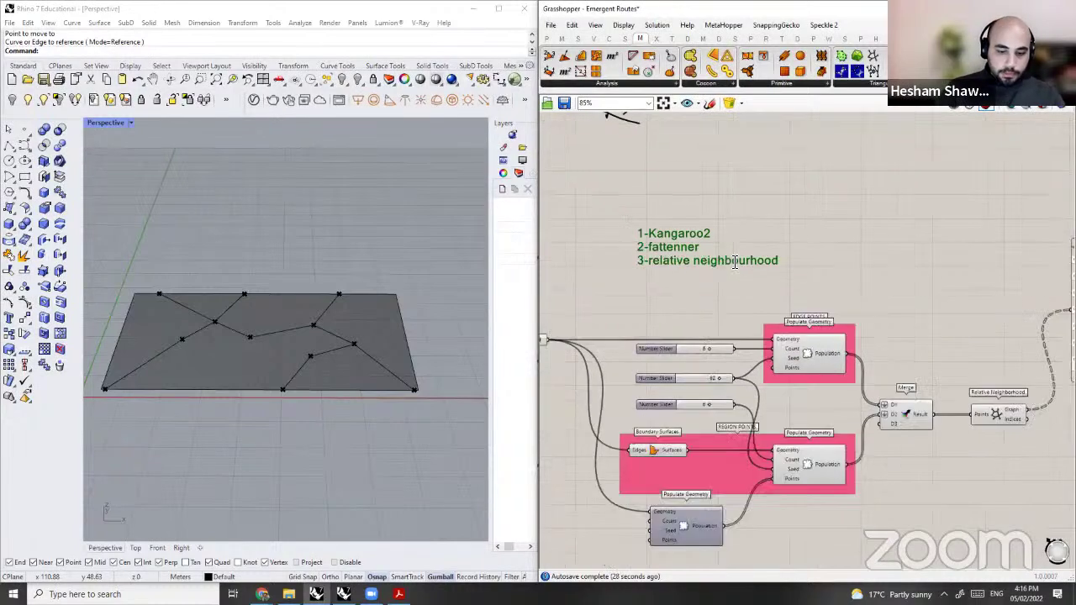
Step: Replace the copied scribble's text with "1-Curves Network"
double_click(734, 261)
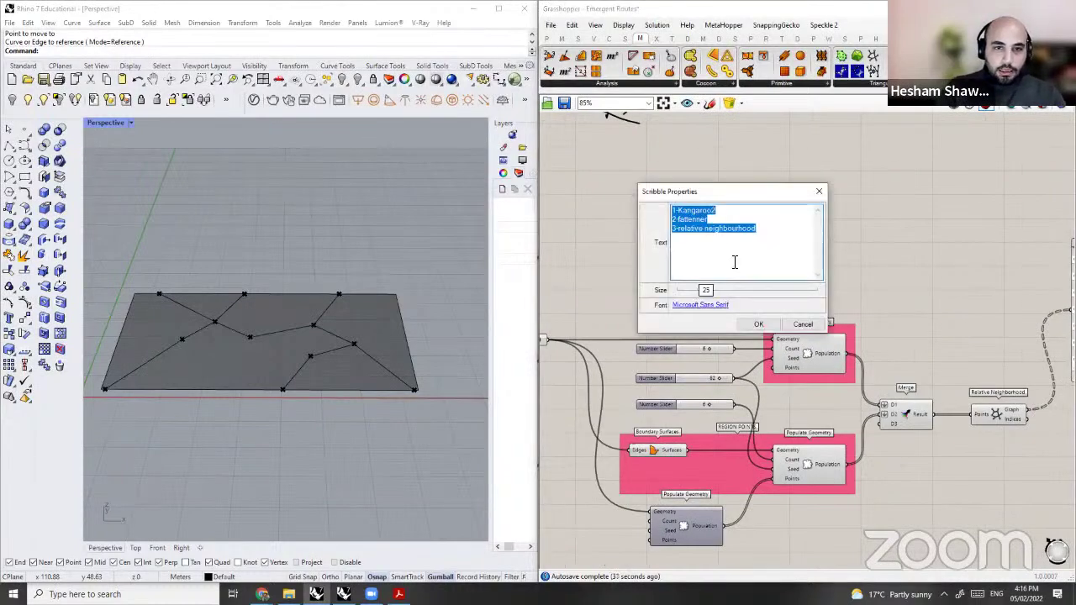
type("1-")
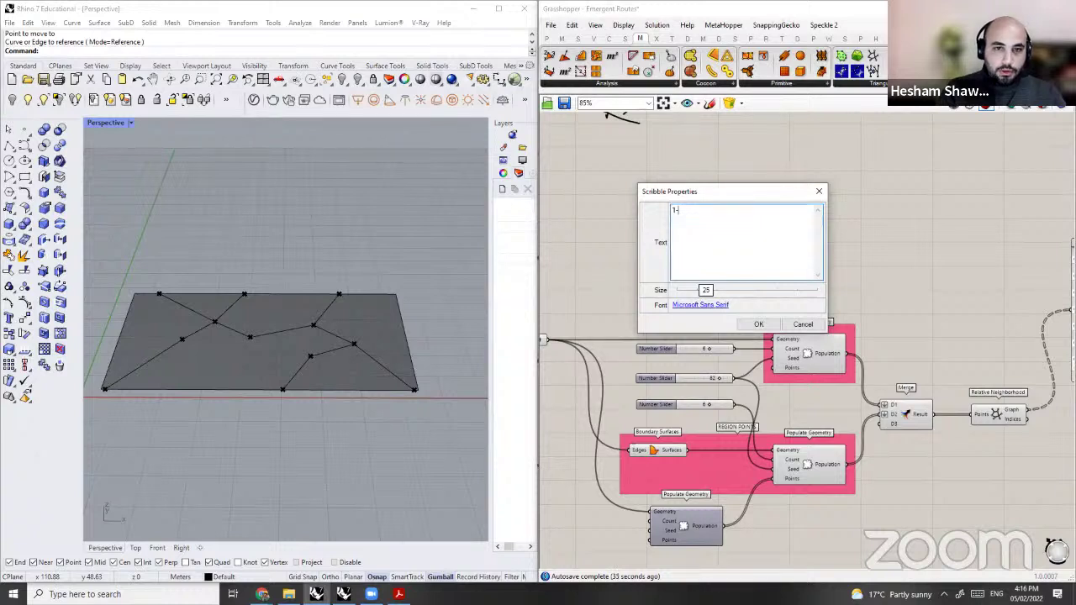
type("cUR")
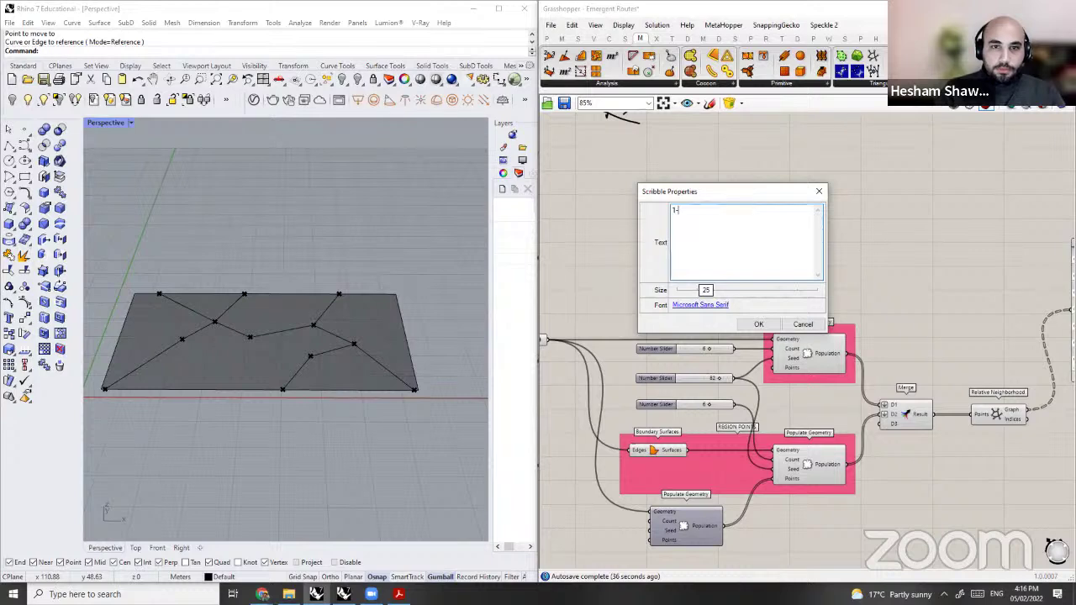
type("Curves Network")
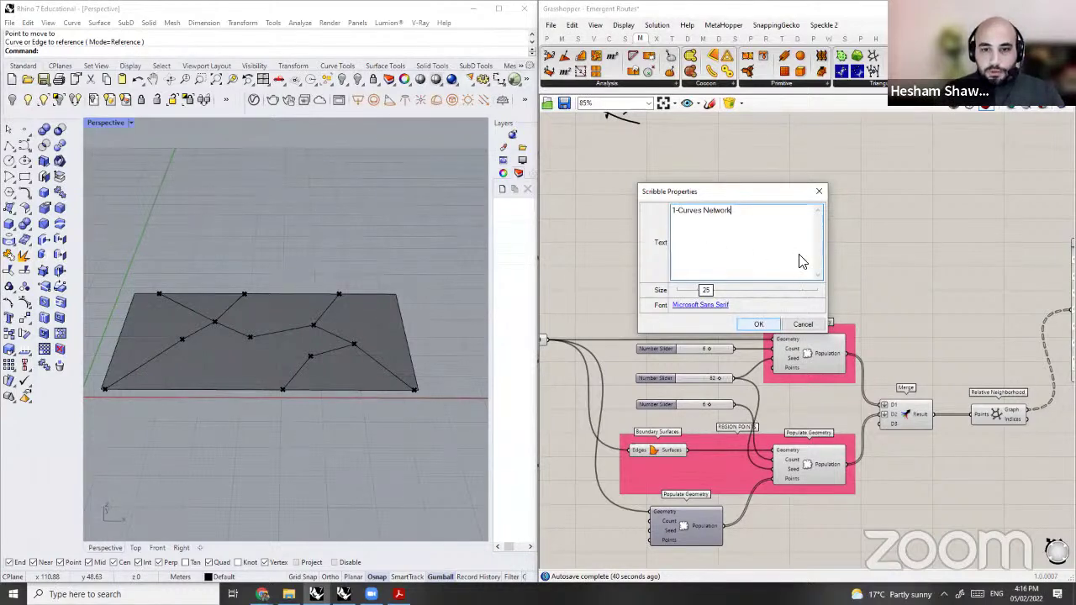
key("Return")
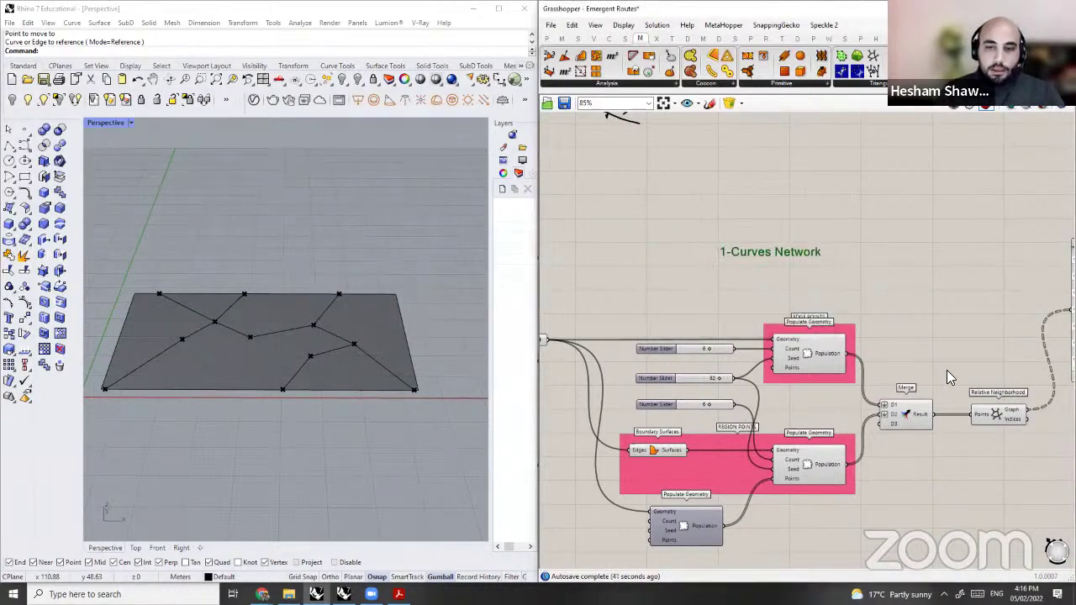
Step: Review the numbered mesh stage list on the canvas and inspect the line network in the perspective view
scroll(947, 370, "down", 1)
right_click_drag(947, 370, 876, 333)
left_click(920, 369)
mouse_move(866, 228)
right_mouse_down()
mouse_move(706, 210)
mouse_move(832, 373)
right_mouse_up()
left_click(692, 209)
scroll(693, 209, "down", 2)
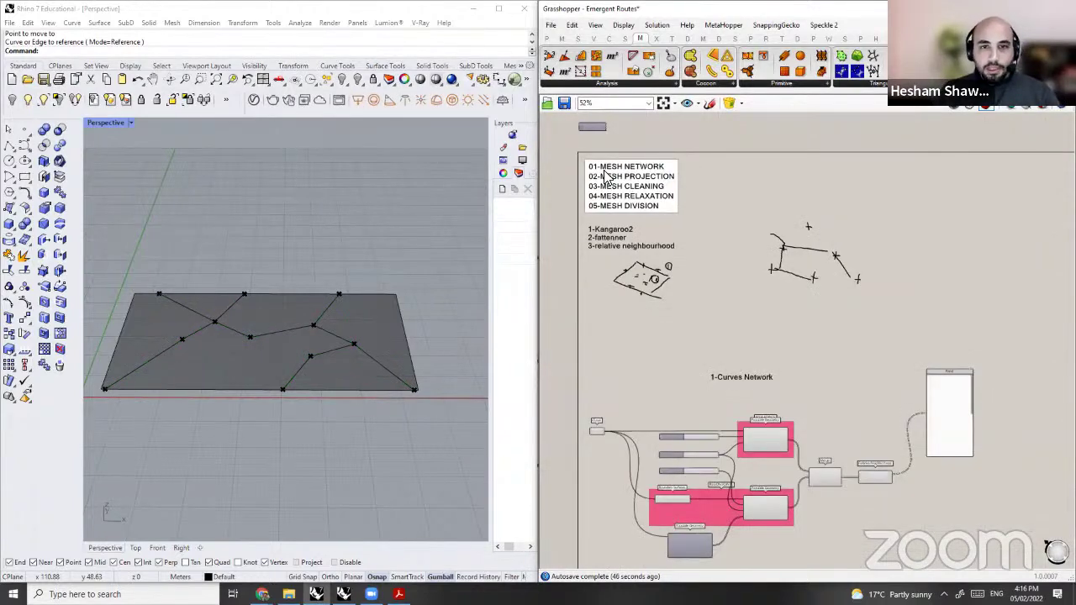
scroll(606, 174, "up", 3)
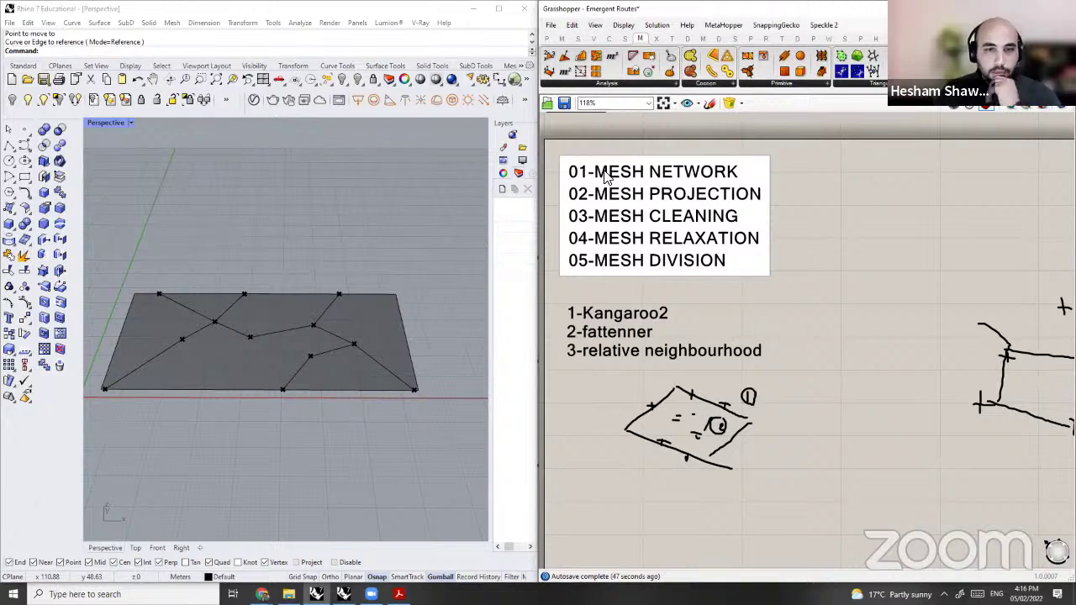
scroll(606, 175, "down", 2)
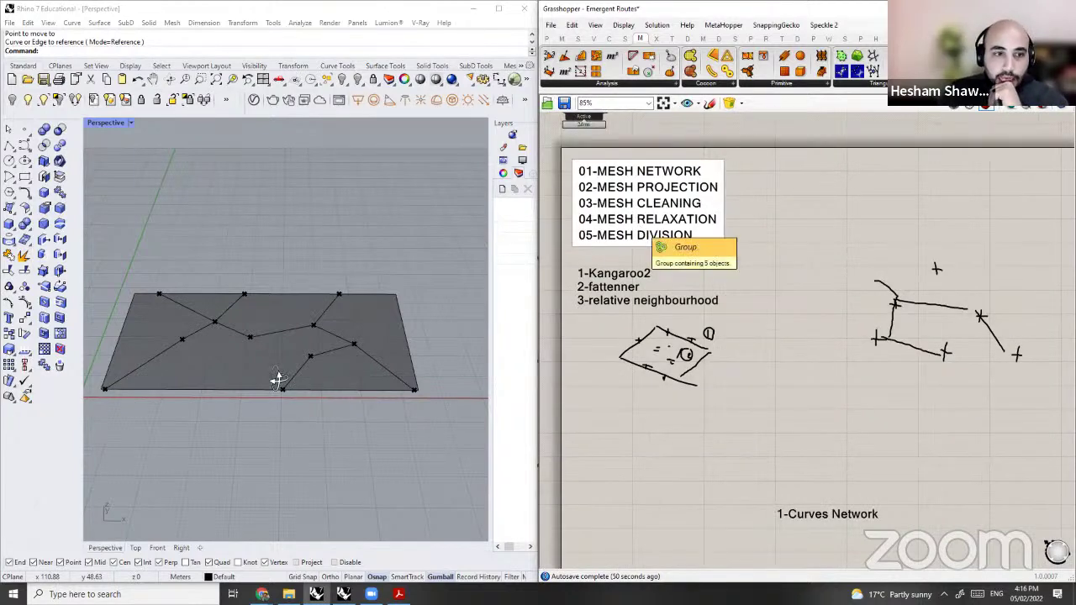
right_click_drag(277, 381, 202, 429)
scroll(810, 316, "down", 3)
Step: Sketch a branching network with parallel offset lines above the line panel, plus a separate bent route with an offset on each side
right_click_drag(915, 392, 760, 301)
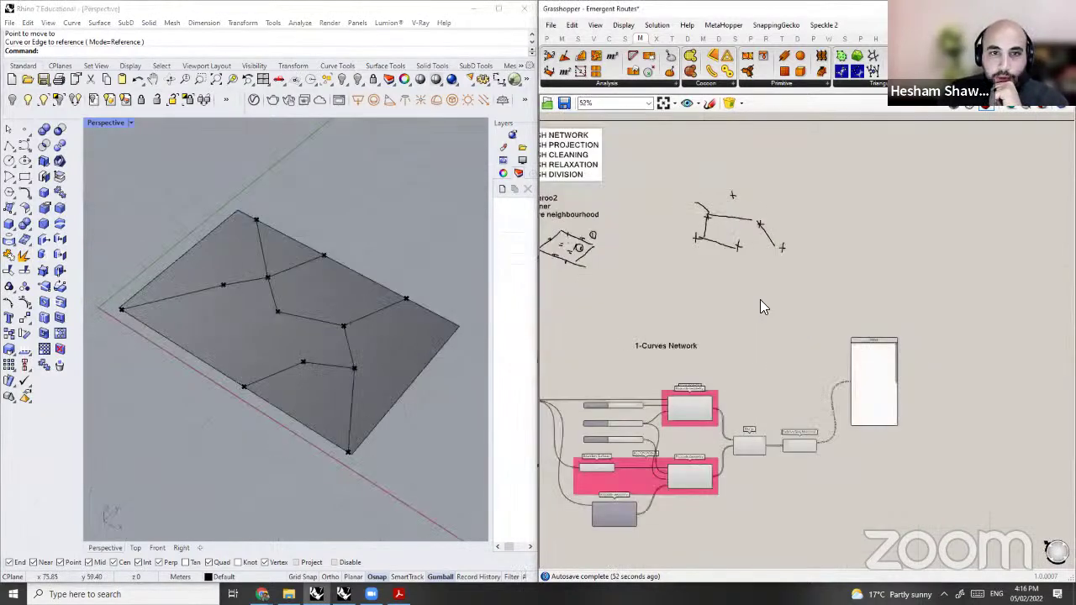
left_click(713, 108)
scroll(888, 247, "up", 3)
right_click_drag(888, 247, 845, 192)
mouse_move(840, 190)
left_mouse_down()
mouse_move(944, 277)
mouse_move(790, 192)
mouse_move(838, 152)
left_mouse_up()
left_click_drag(948, 276, 944, 328)
left_click_drag(948, 275, 1010, 273)
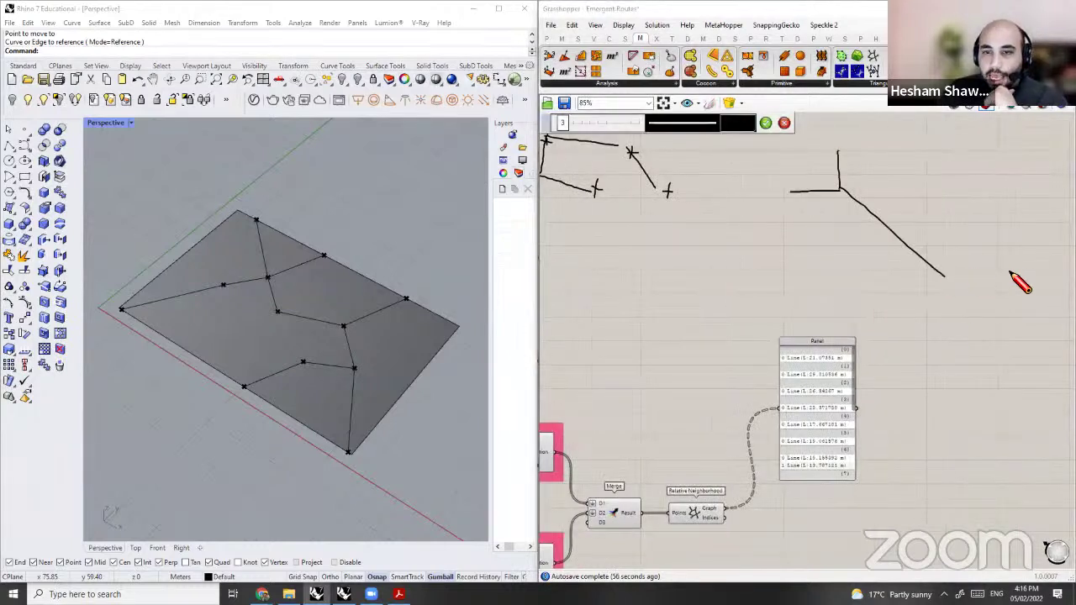
left_click_drag(803, 293, 899, 239)
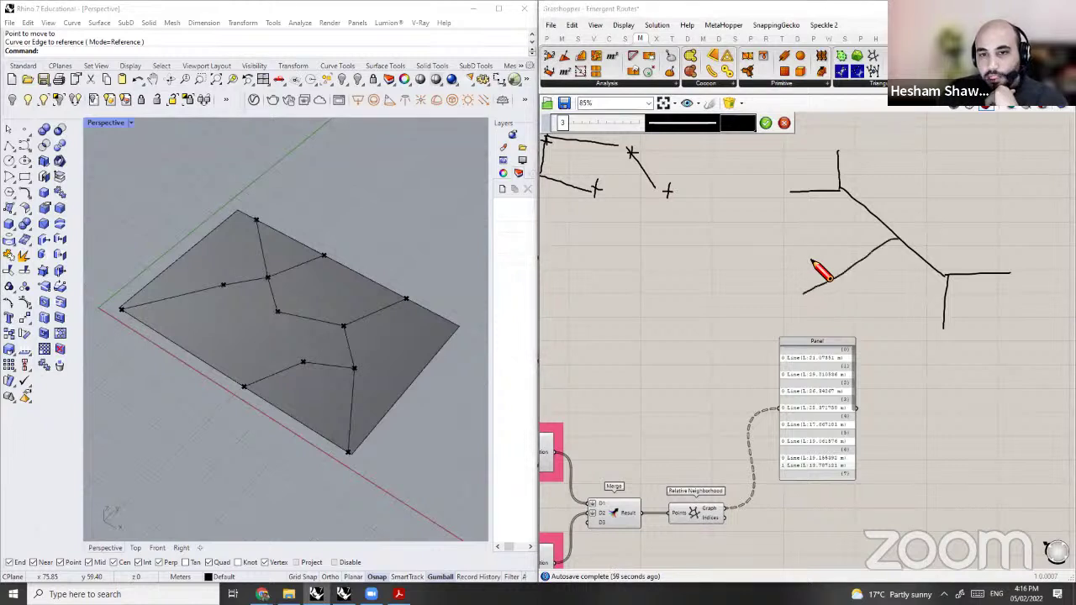
mouse_move(808, 260)
left_mouse_down()
mouse_move(873, 236)
mouse_move(841, 210)
mouse_move(800, 205)
left_mouse_up()
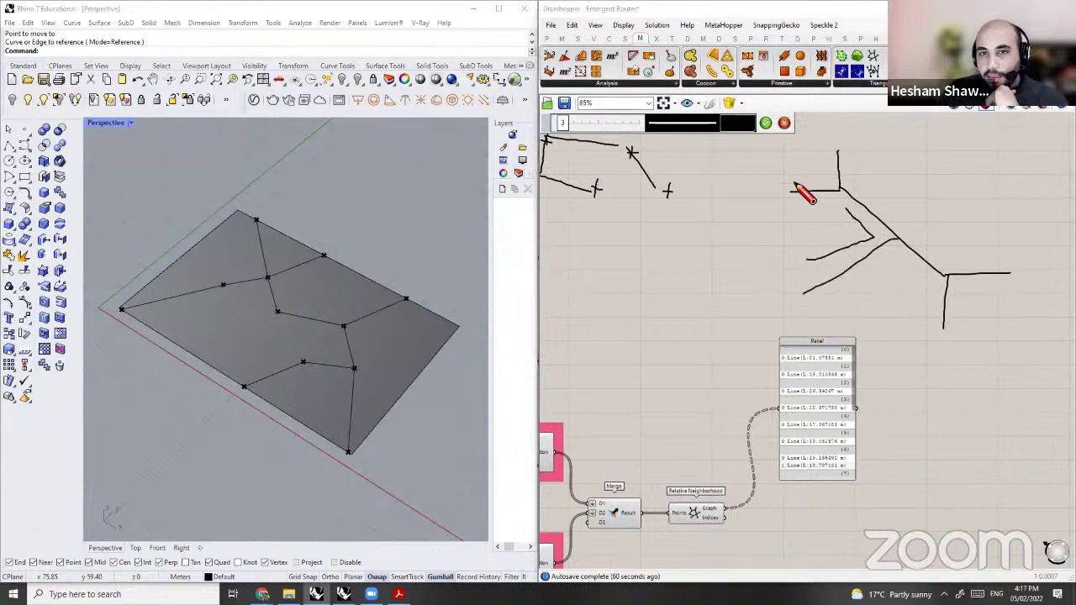
mouse_move(832, 165)
left_mouse_down()
mouse_move(852, 133)
mouse_move(851, 190)
mouse_move(928, 252)
mouse_move(951, 267)
mouse_move(1026, 269)
mouse_move(958, 284)
mouse_move(957, 356)
mouse_move(930, 274)
mouse_move(895, 245)
left_mouse_up()
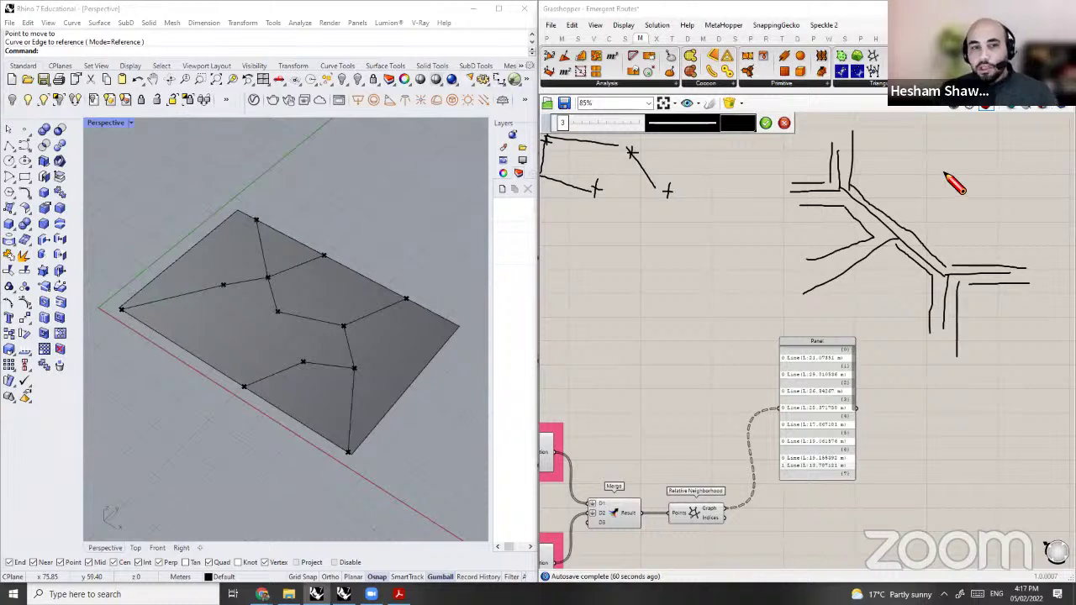
mouse_move(939, 152)
left_mouse_down()
mouse_move(1008, 181)
mouse_move(1029, 222)
left_mouse_up()
mouse_move(923, 133)
left_mouse_down()
mouse_move(942, 191)
mouse_move(996, 196)
mouse_move(1012, 244)
left_mouse_up()
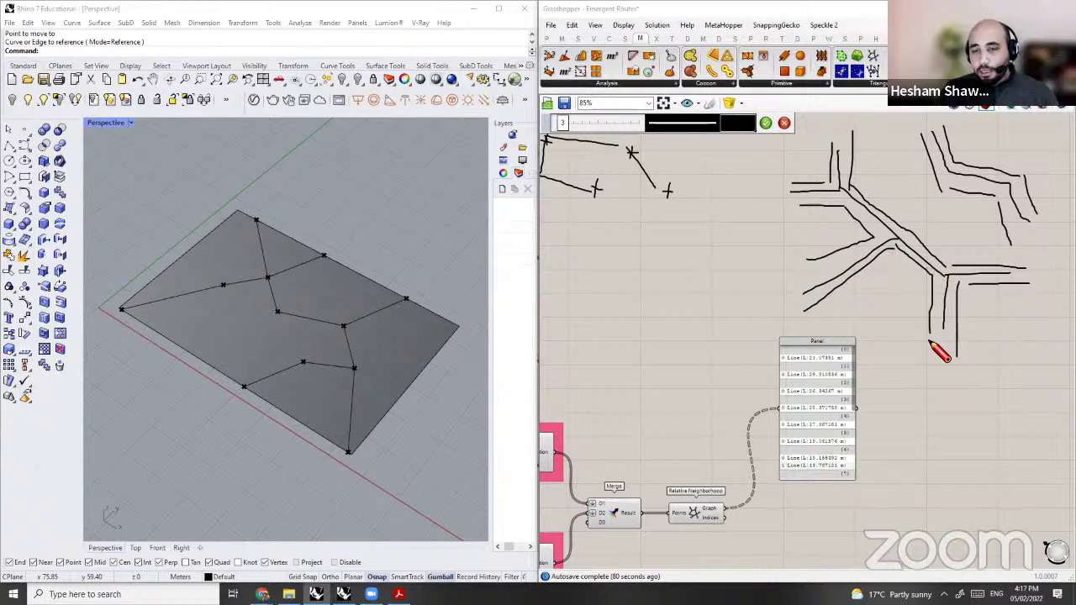
Step: Sketch a single black line with one bend in the free area beside the route sketches and keep the sketch
scroll(589, 222, "down", 5)
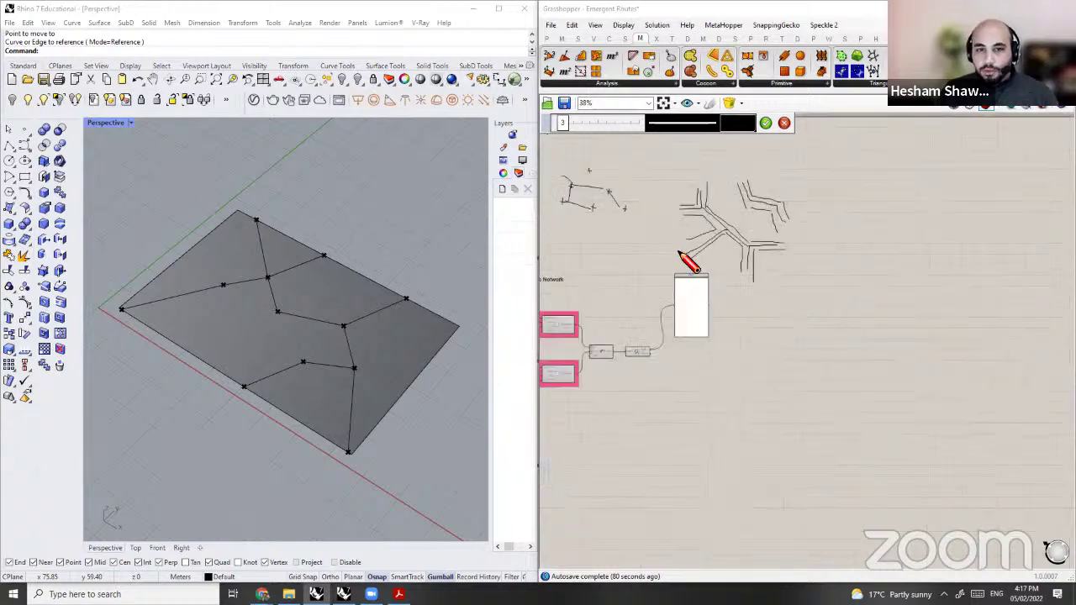
scroll(687, 260, "up", 3)
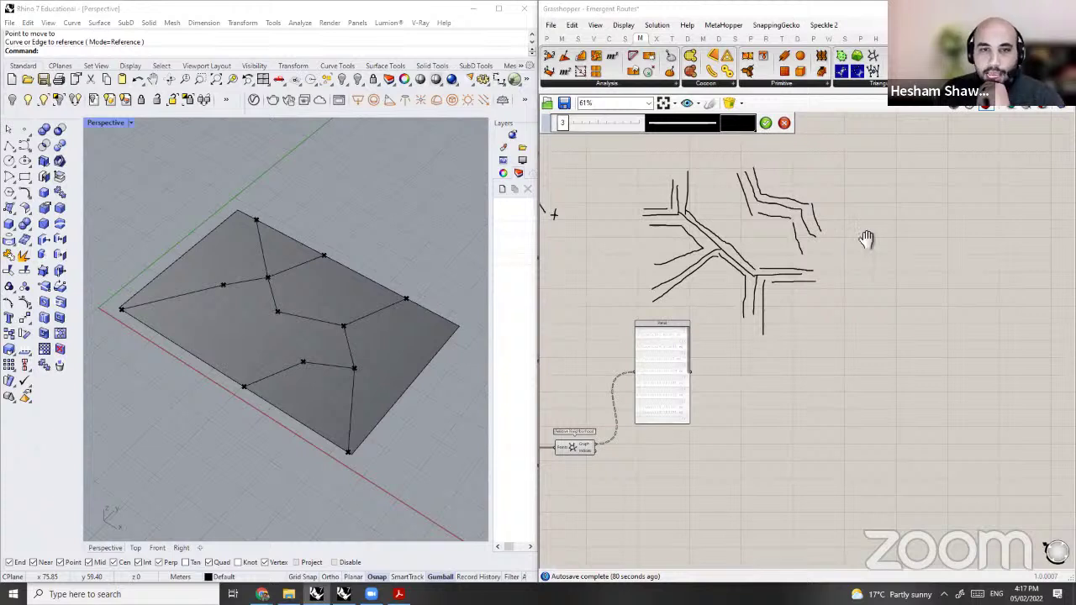
scroll(908, 273, "up", 2)
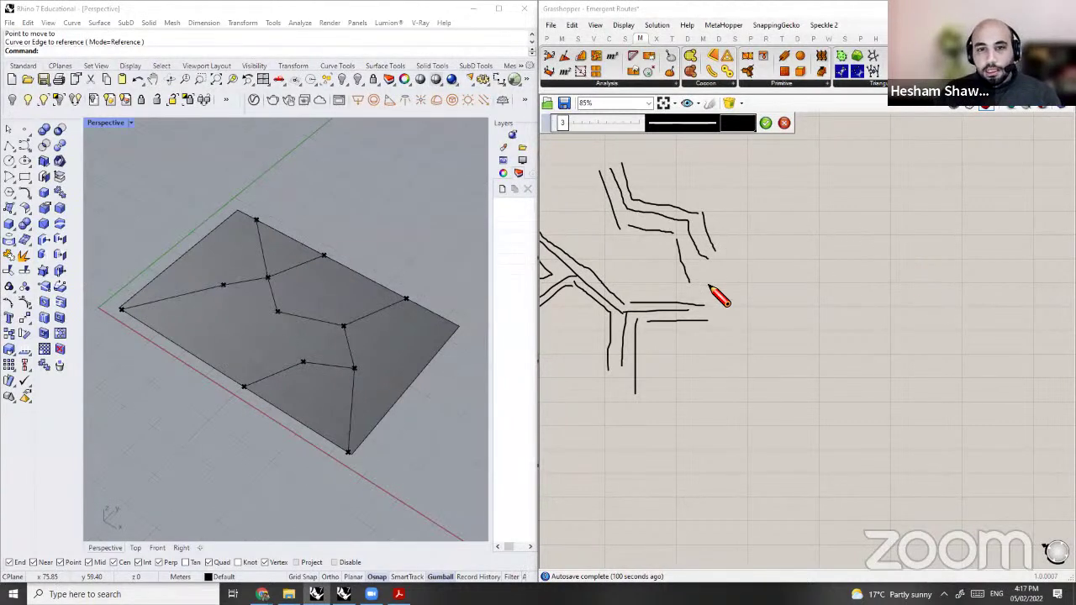
scroll(825, 250, "up", 3)
scroll(786, 195, "down", 3)
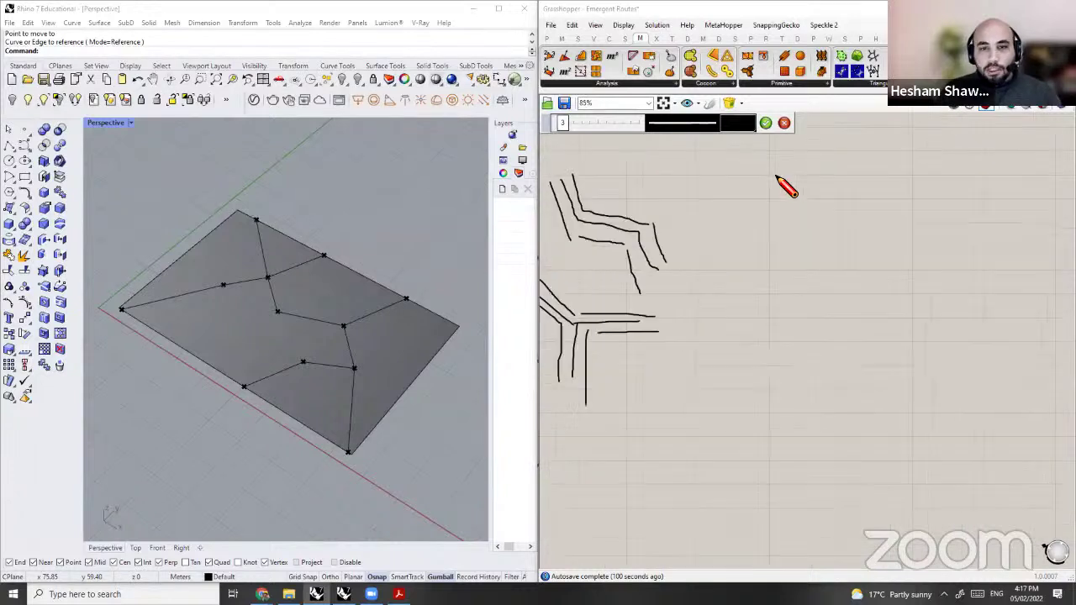
left_click_drag(828, 158, 829, 323)
left_click_drag(779, 396, 781, 406)
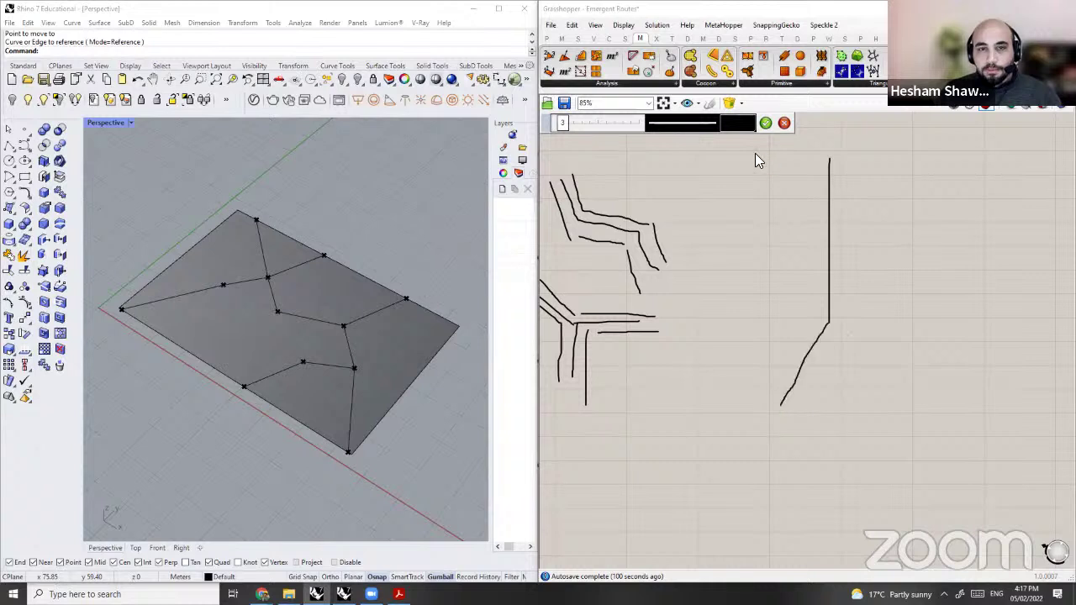
left_click(762, 124)
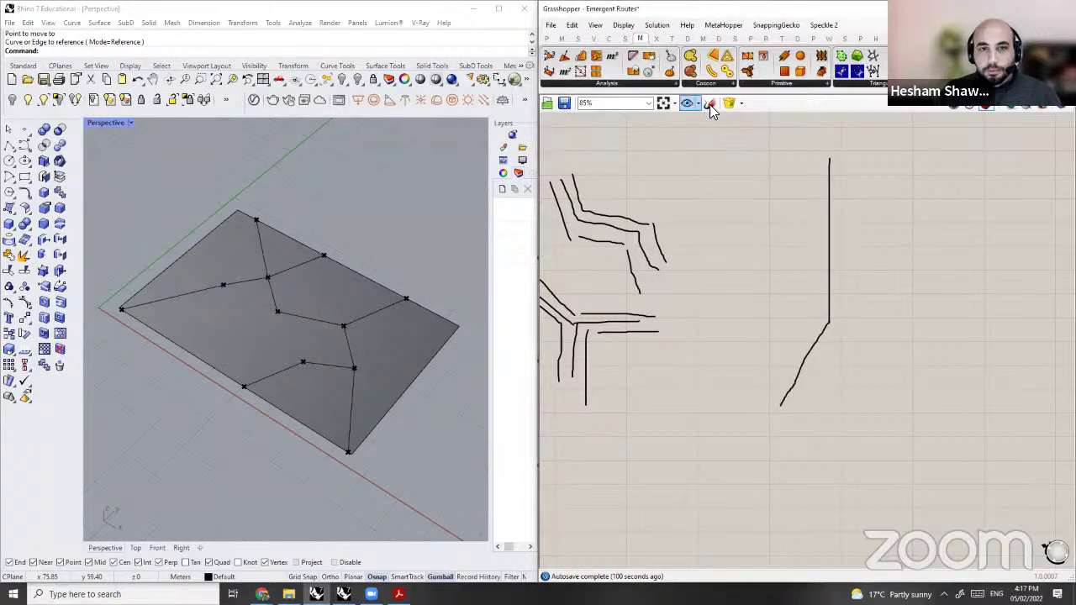
Step: Try to sketch red offset strips branching along both sides of the bent black line
left_click(711, 104)
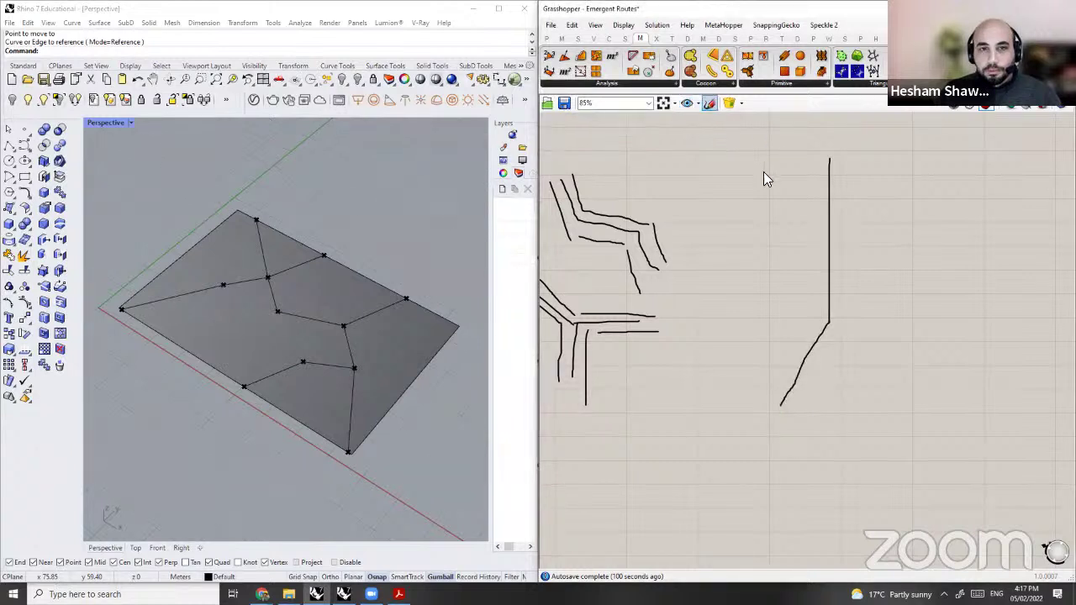
left_click(737, 124)
mouse_move(800, 160)
left_mouse_down()
mouse_move(807, 314)
mouse_move(825, 314)
left_mouse_up()
left_click(764, 166)
left_click_drag(798, 161, 829, 164)
mouse_move(814, 316)
left_mouse_down()
mouse_move(767, 413)
mouse_move(779, 417)
left_mouse_up()
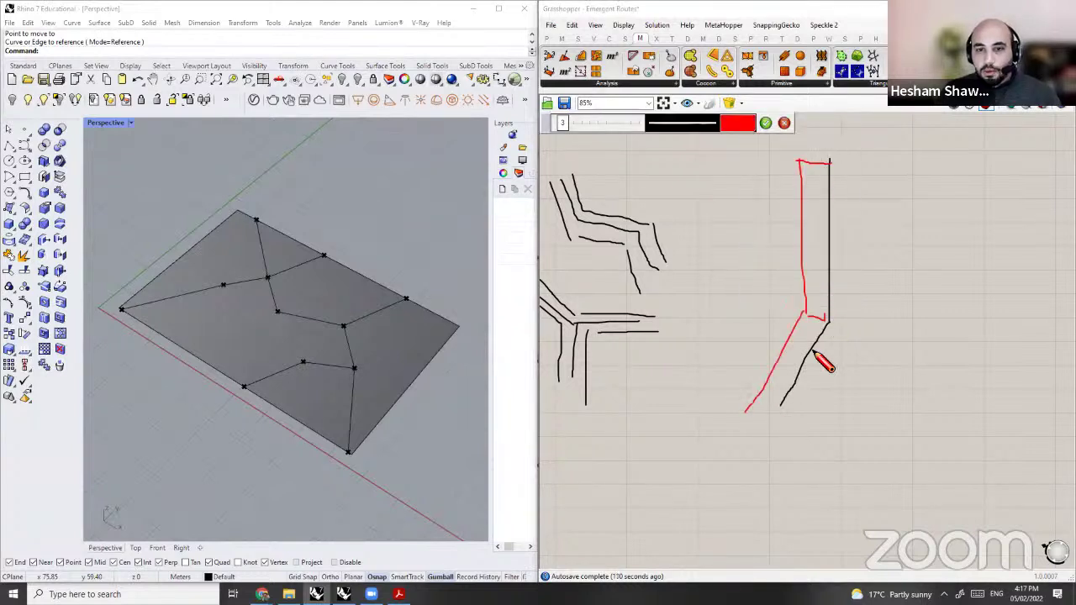
mouse_move(833, 163)
left_mouse_down()
mouse_move(862, 165)
mouse_move(857, 354)
mouse_move(835, 326)
mouse_move(895, 418)
left_mouse_up()
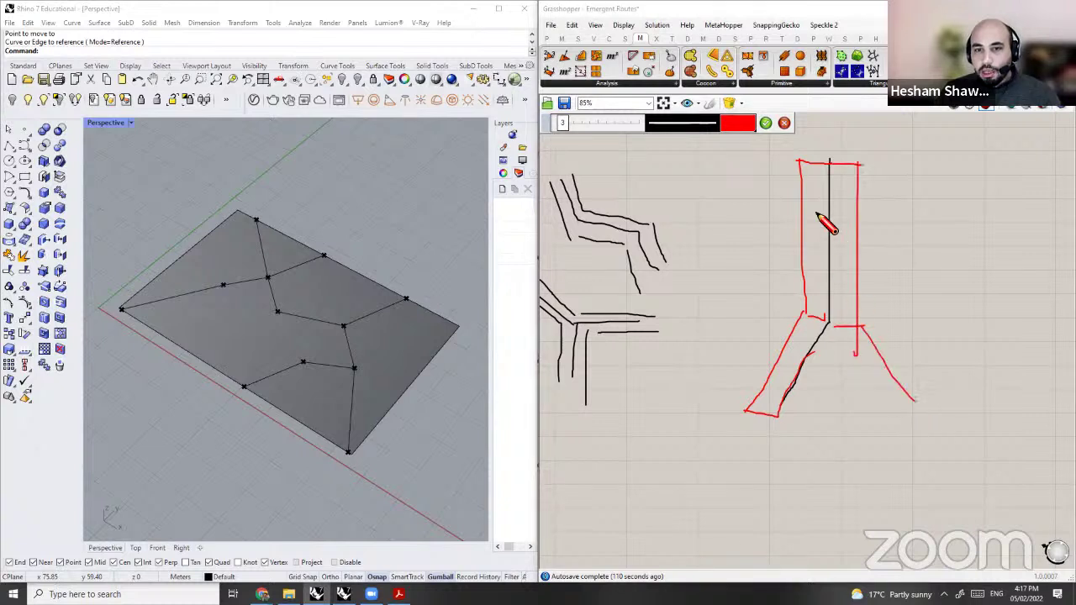
mouse_move(801, 169)
left_mouse_down()
mouse_move(830, 265)
mouse_move(825, 323)
mouse_move(799, 306)
mouse_move(802, 169)
left_mouse_up()
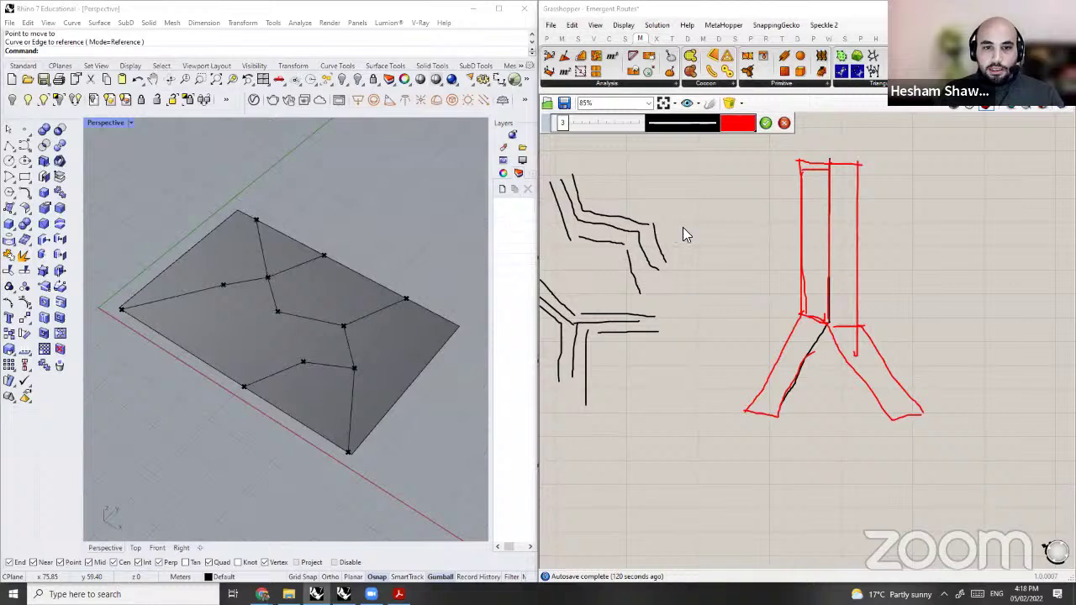
scroll(846, 269, "down", 3)
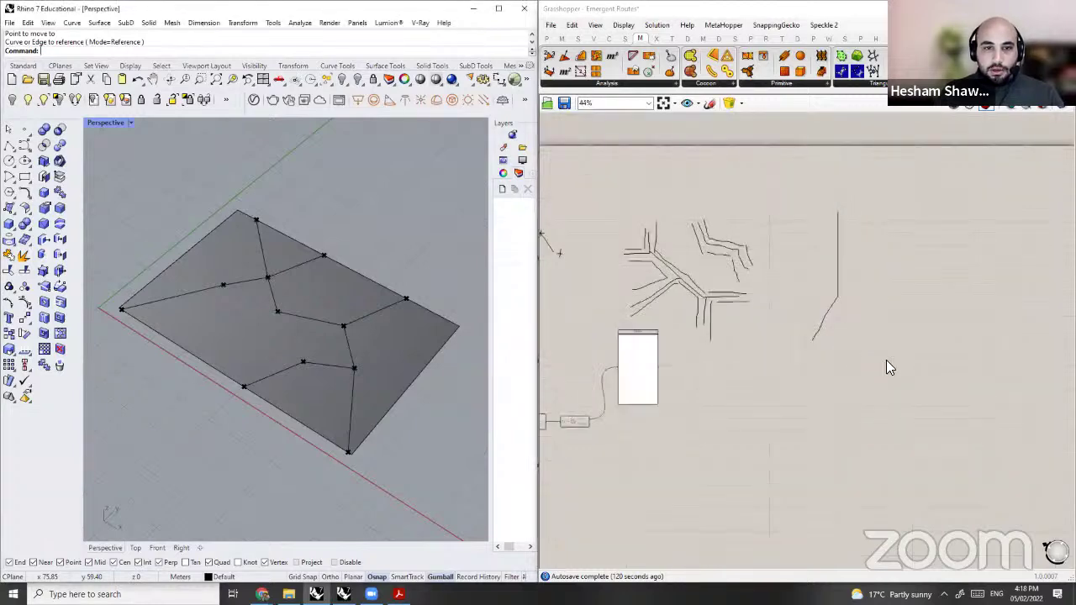
Step: Sketch a vertical dashed divider of thickness 9 between Relative Neighborhood and the line panel, and keep it
left_click(709, 103)
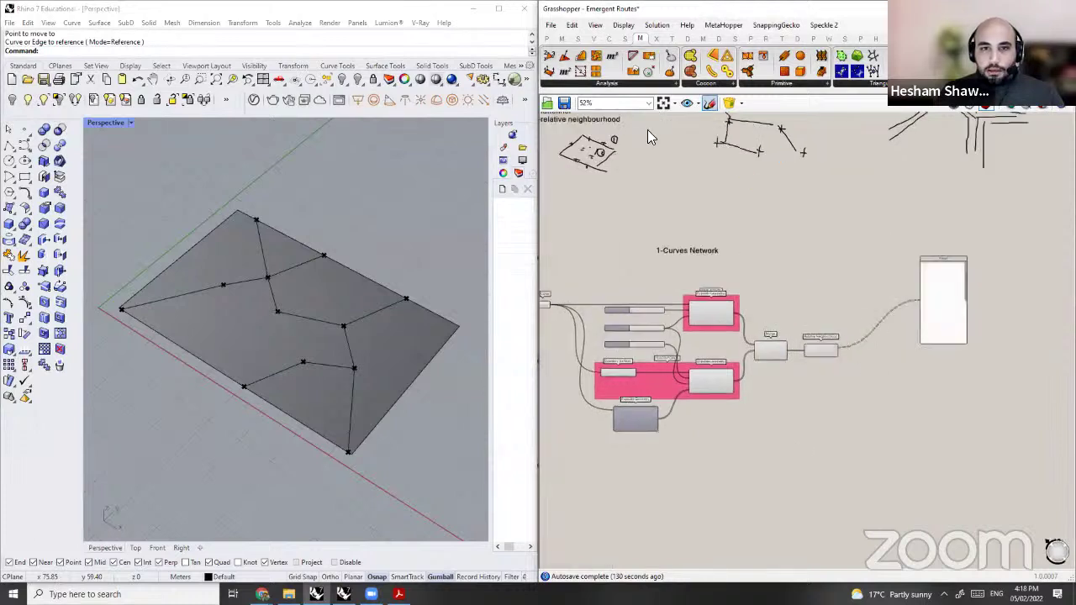
left_click_drag(863, 224, 869, 458)
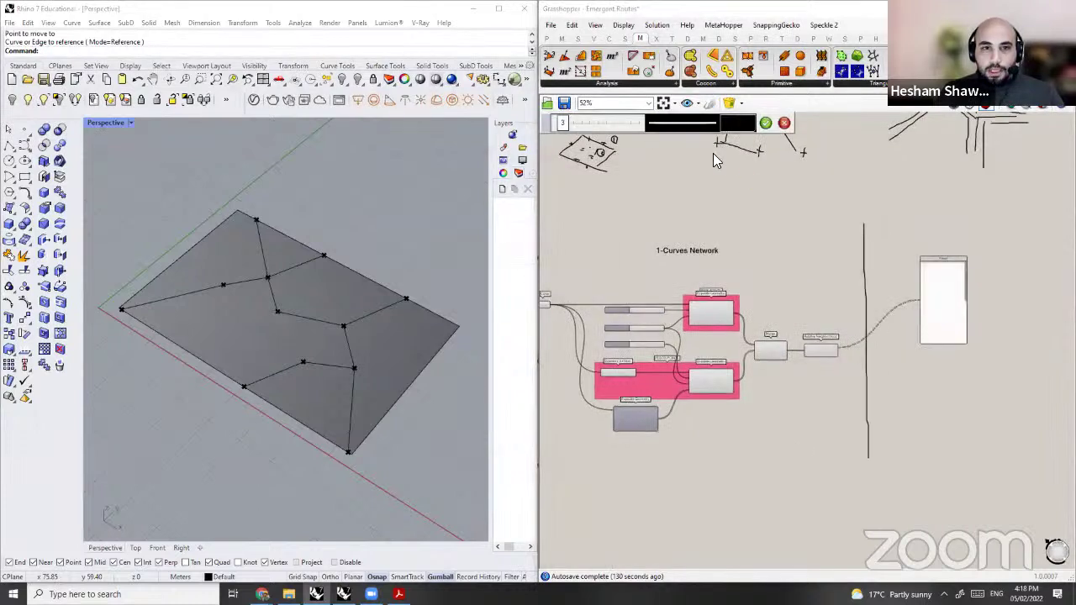
left_click_drag(562, 123, 579, 123)
left_click(680, 118)
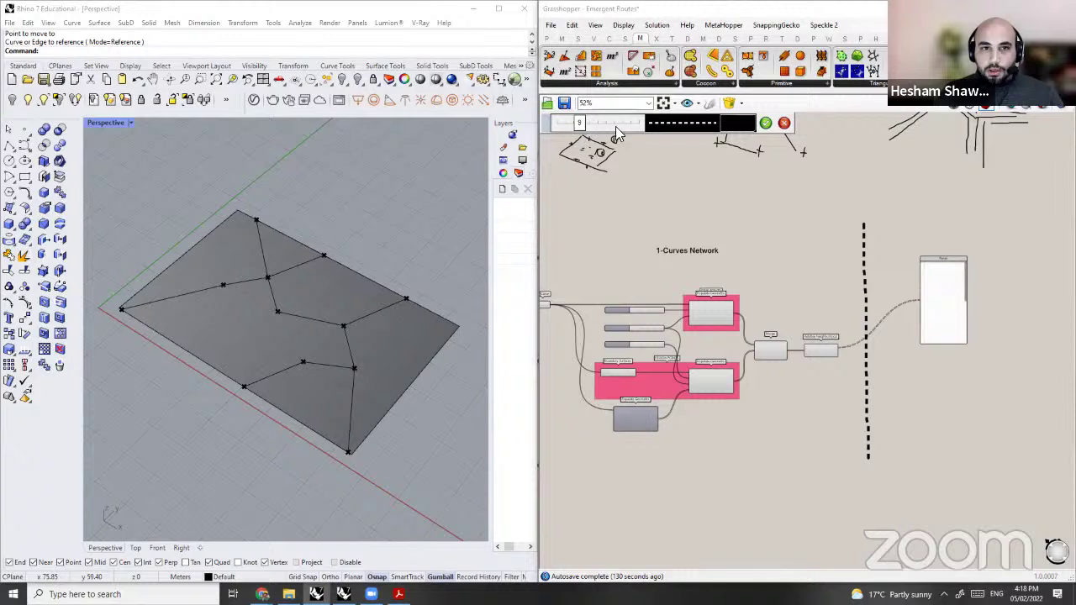
left_click(766, 123)
scroll(903, 319, "up", 2)
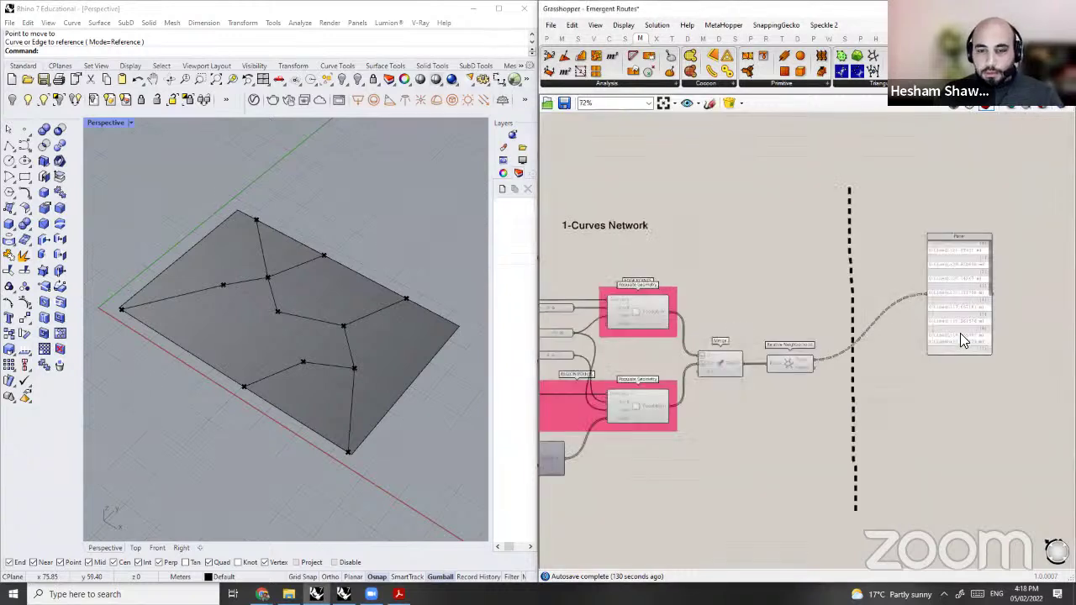
Step: Delete the line panel and shift the dashed divider slightly closer to Relative Neighborhood
left_click(960, 328)
left_click_drag(843, 290, 832, 296)
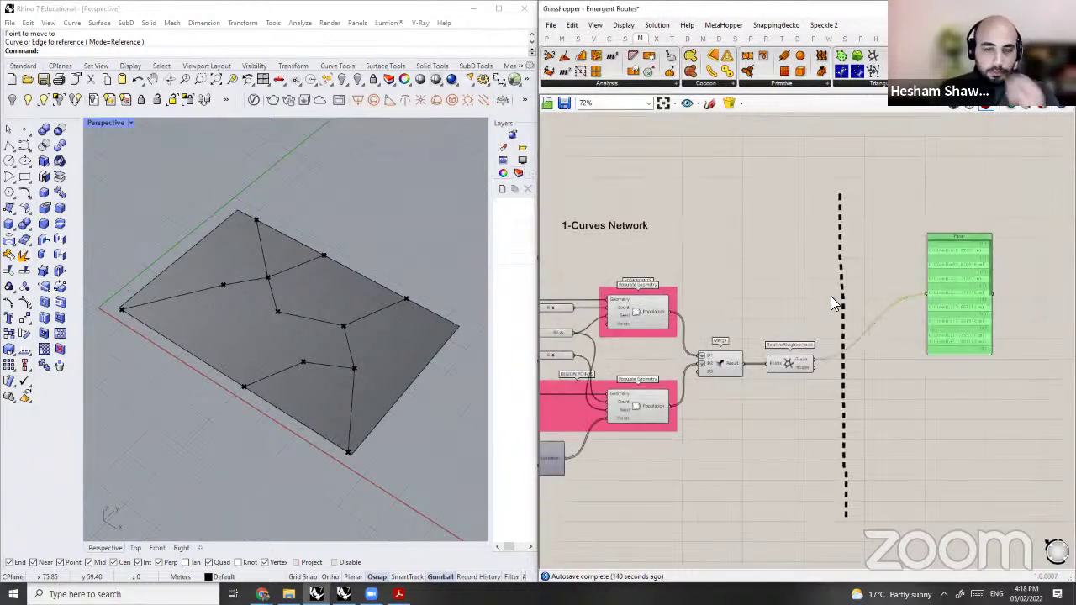
key("Delete")
Step: Add a Fatten component in the free area on the far side of the dashed divider
scroll(886, 269, "up", 3)
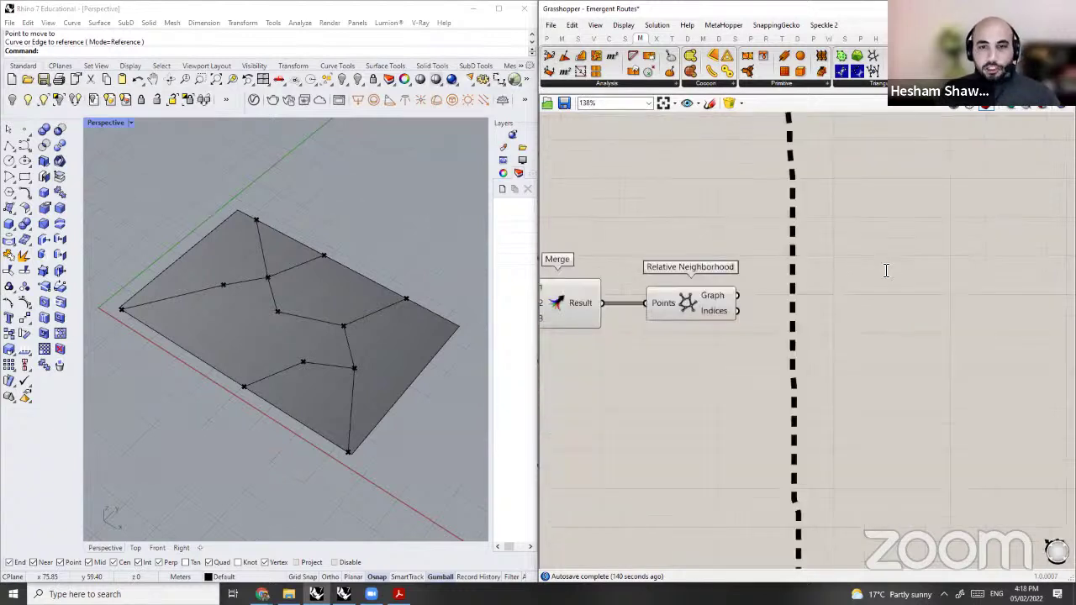
double_click(886, 270)
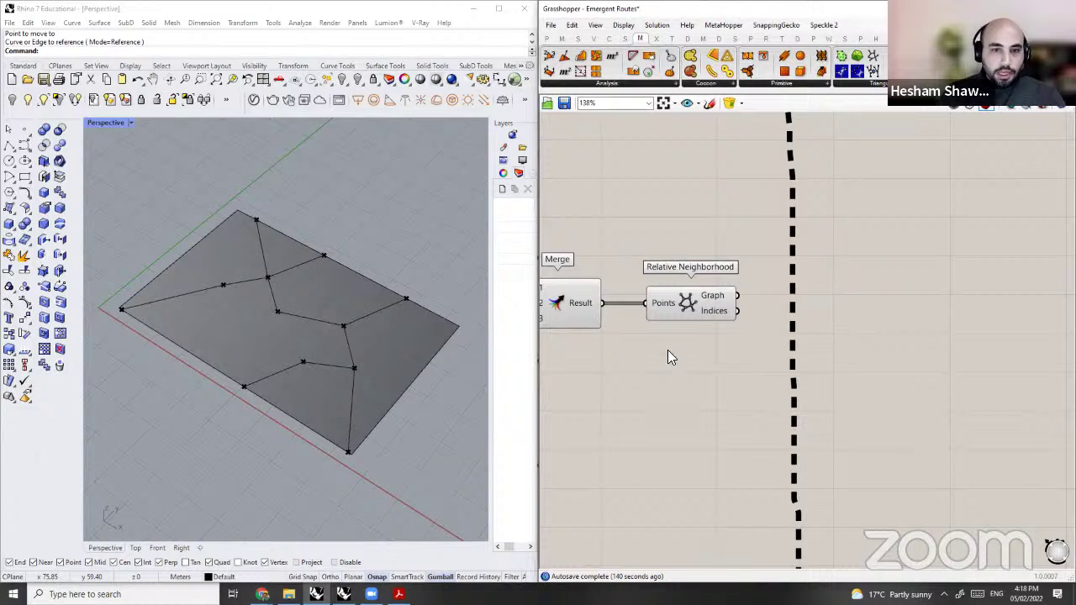
scroll(677, 338, "down", 4)
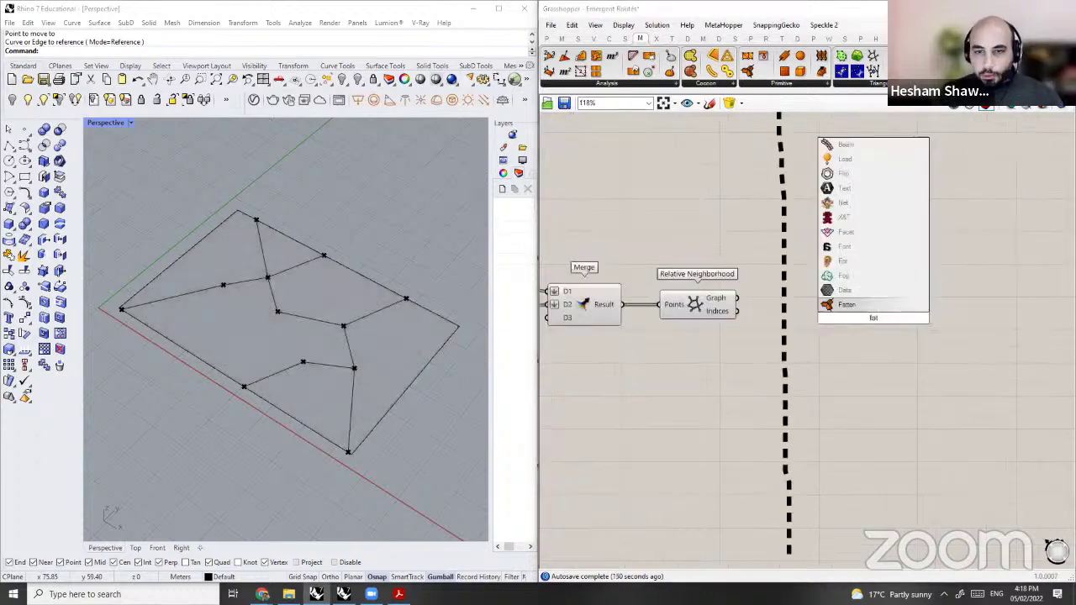
key("Return")
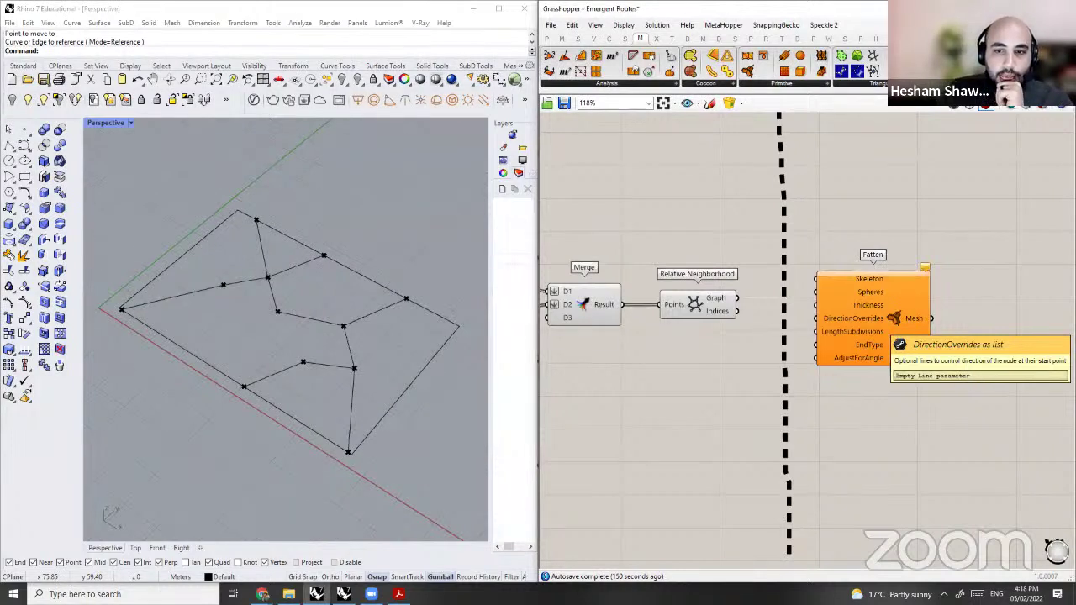
scroll(888, 316, "up", 6)
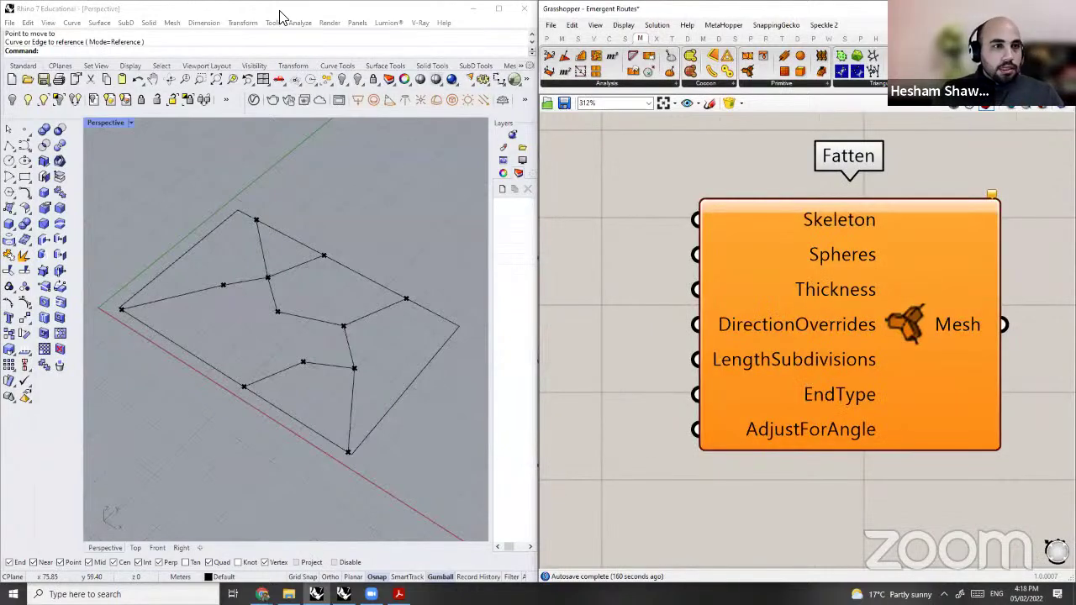
Step: Search the web for "fattener component grasshopper" in Chrome and read the "Skeleton fattener + mesh cage morph" forum thread, and return to Grasshopper
key("alt+Tab")
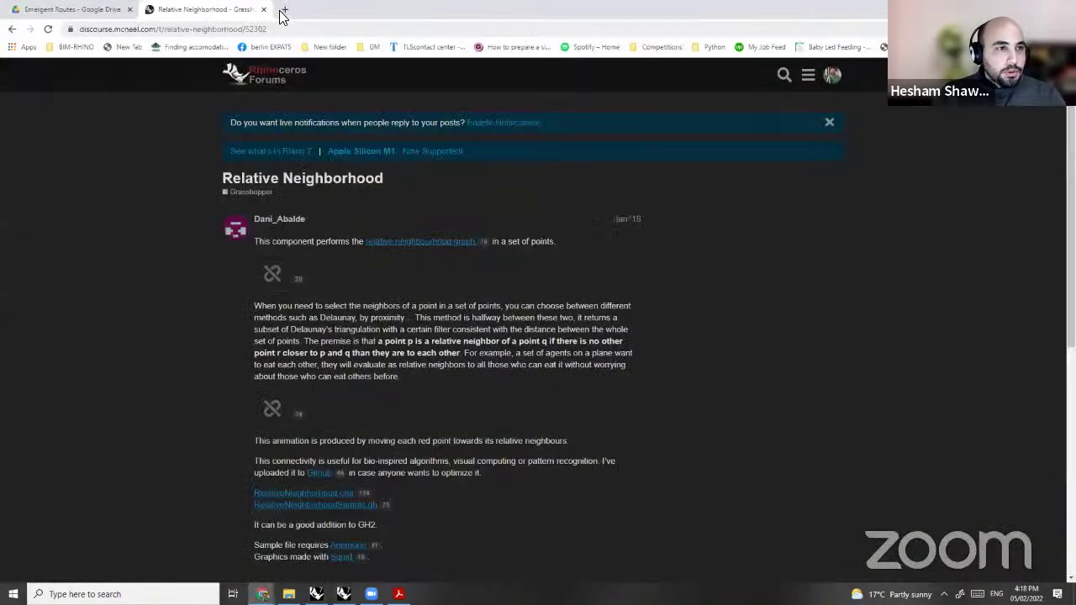
left_click(284, 10)
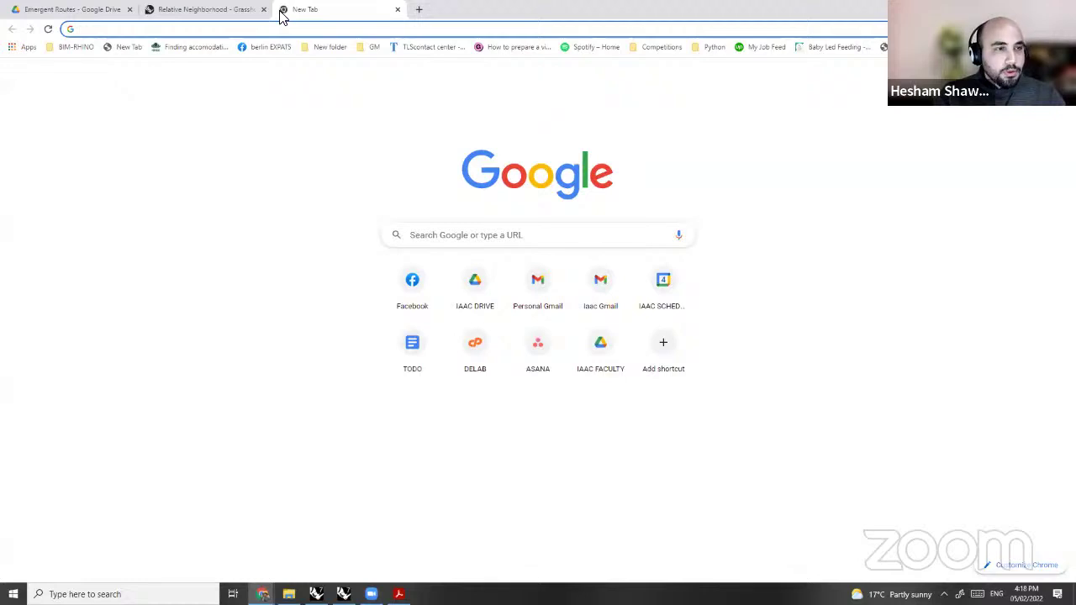
type("fattener component grasshopper")
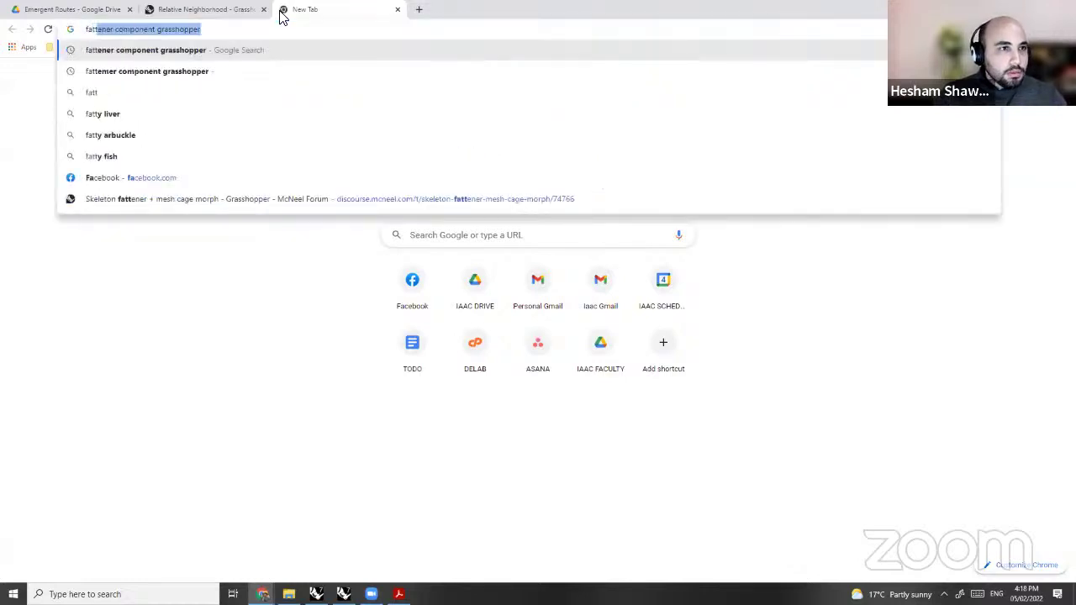
key("Return")
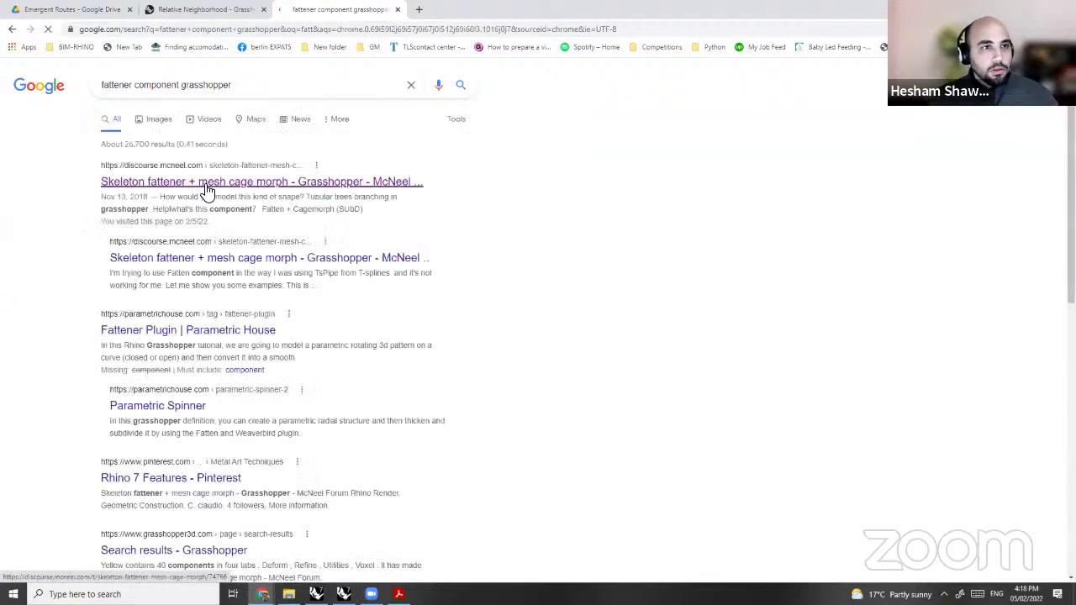
left_click(203, 183)
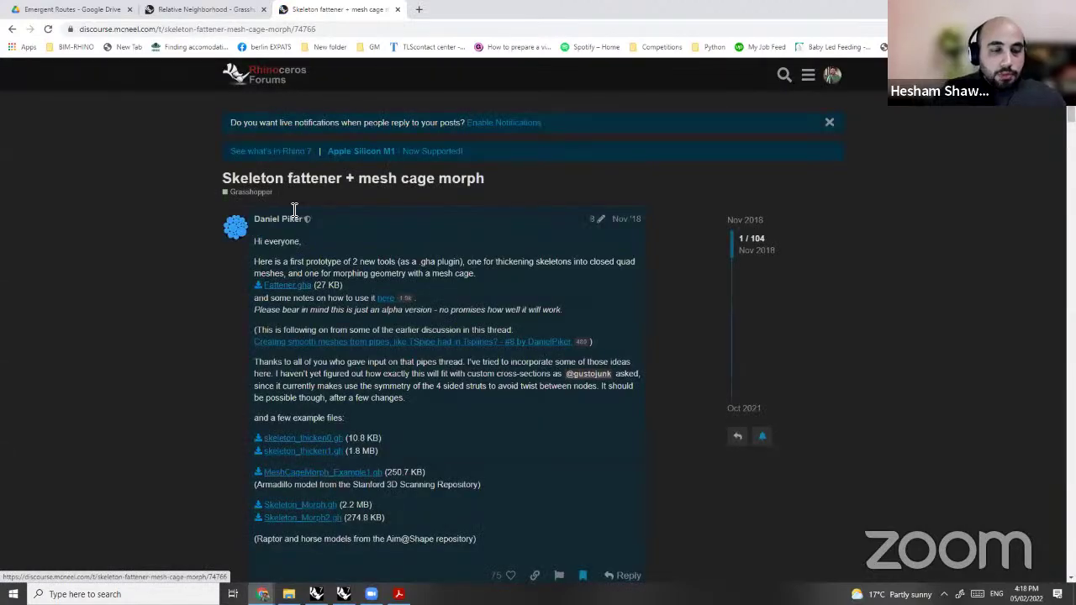
scroll(858, 361, "down", 2)
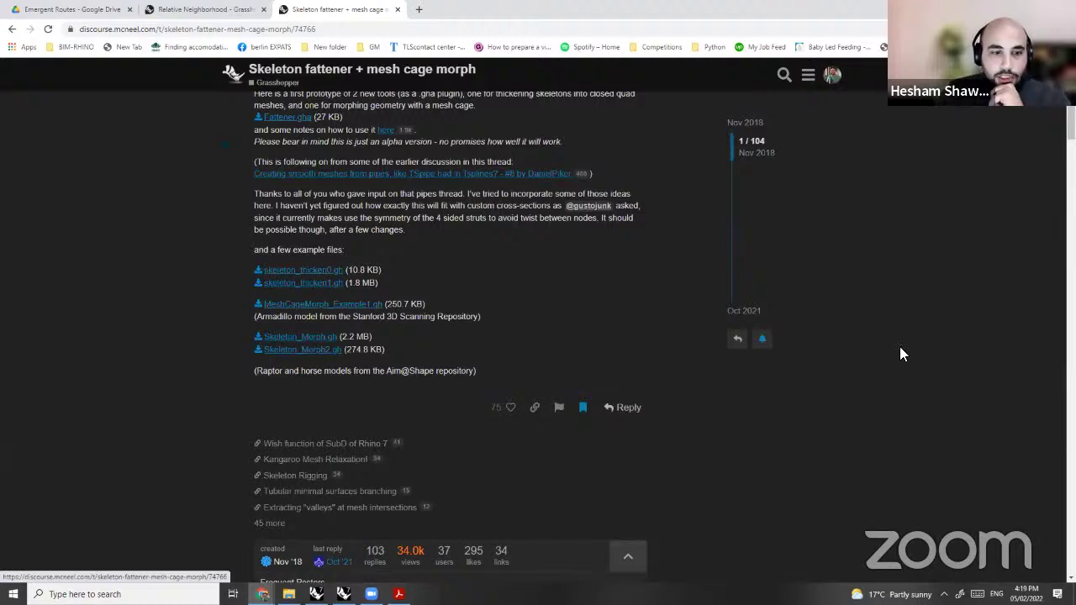
key("alt+Tab")
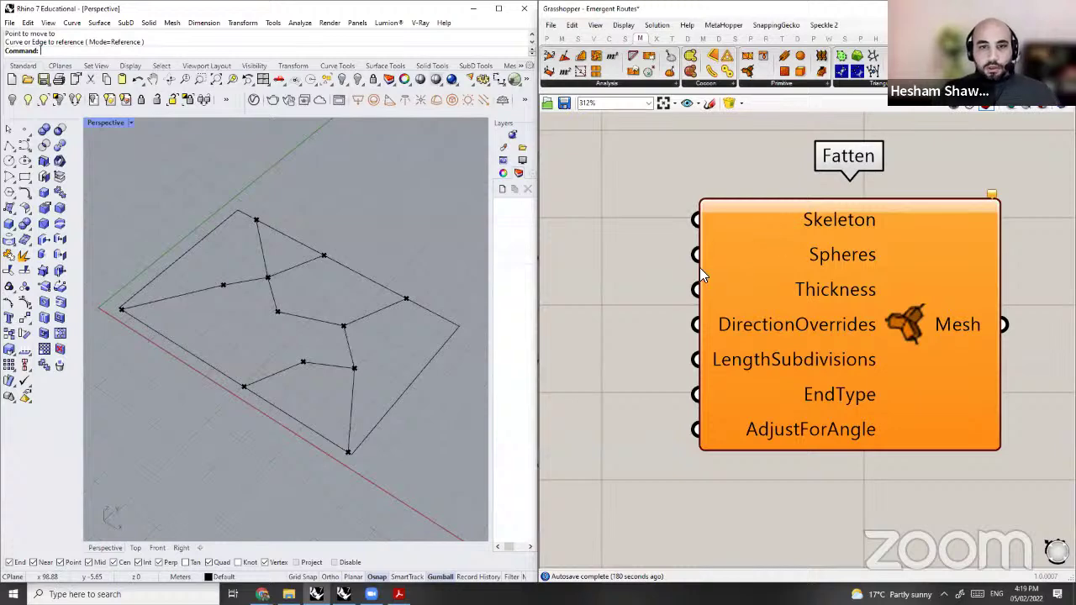
Step: Connect Relative Neighborhood's Graph output to Fatten's Skeleton input and inspect the mesh joints up close in the Rhino viewport
scroll(669, 276, "down", 1)
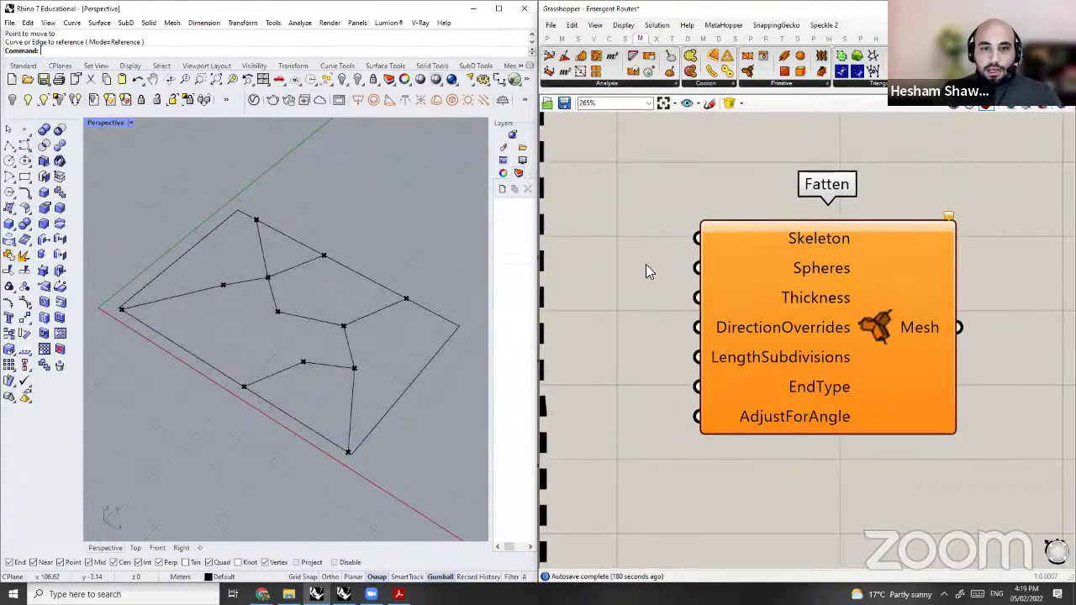
scroll(645, 264, "down", 3)
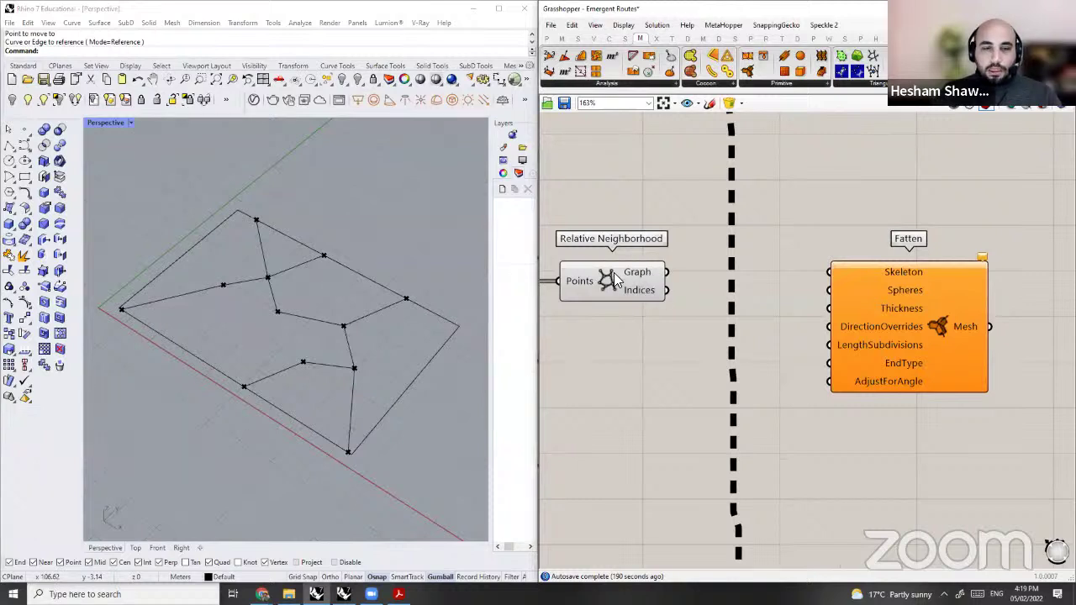
left_click_drag(667, 273, 829, 272)
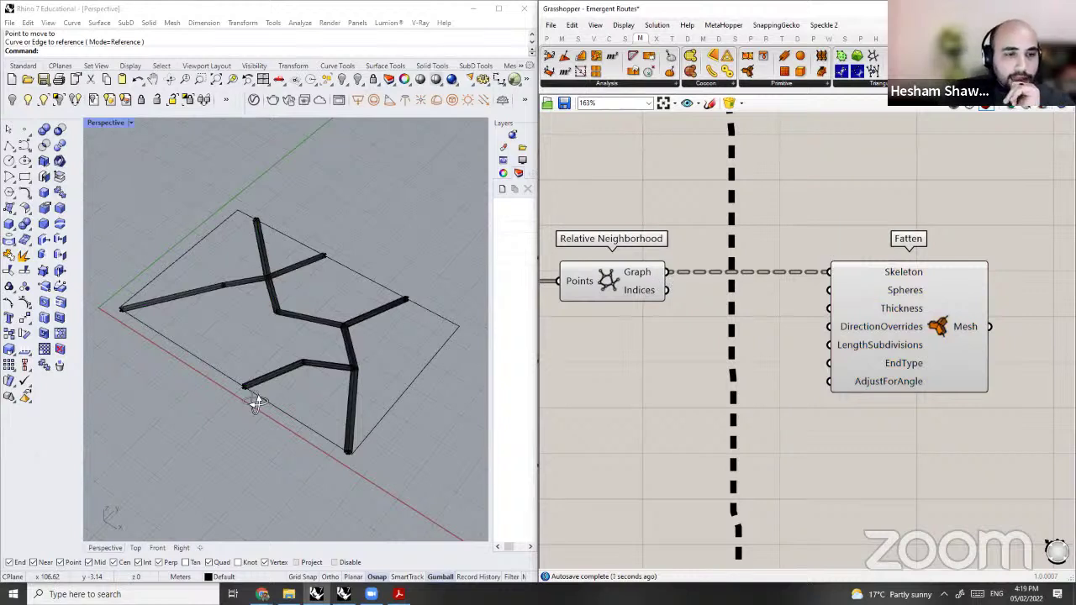
scroll(345, 444, "up", 5)
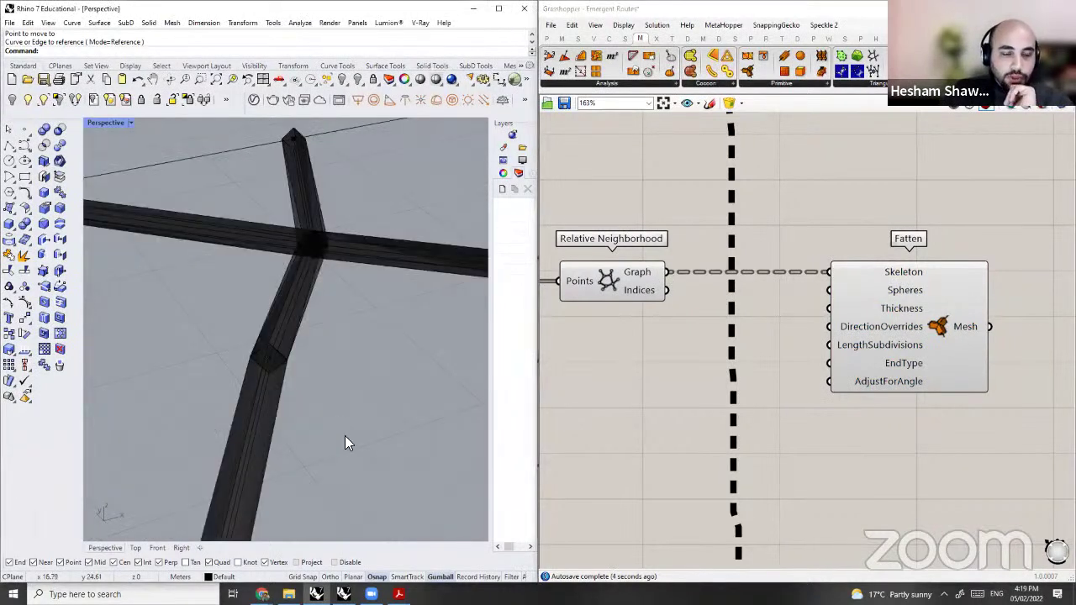
scroll(307, 353, "down", 5)
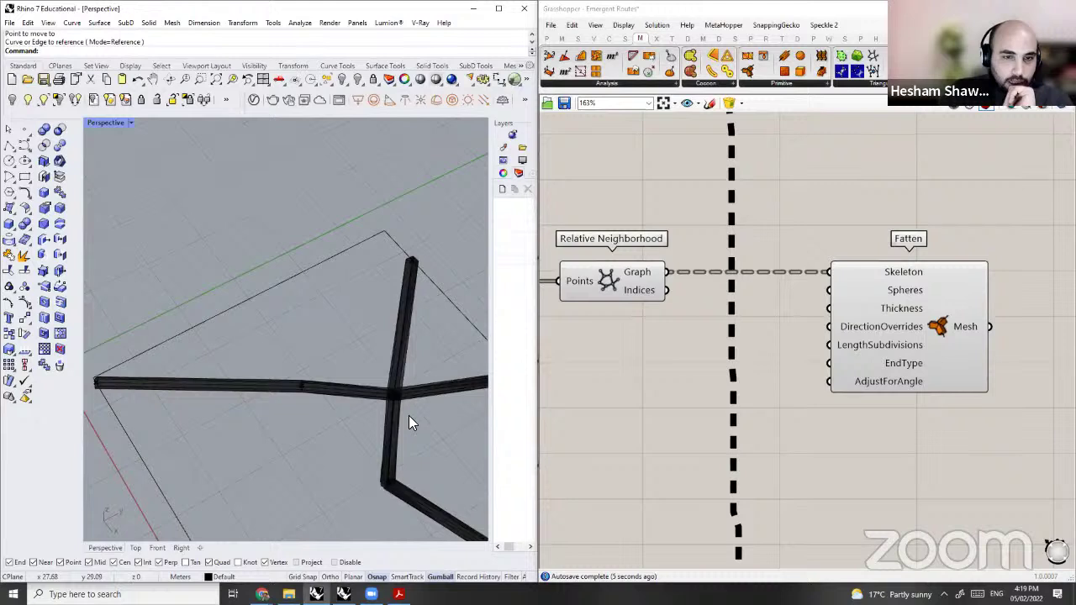
scroll(412, 418, "up", 6)
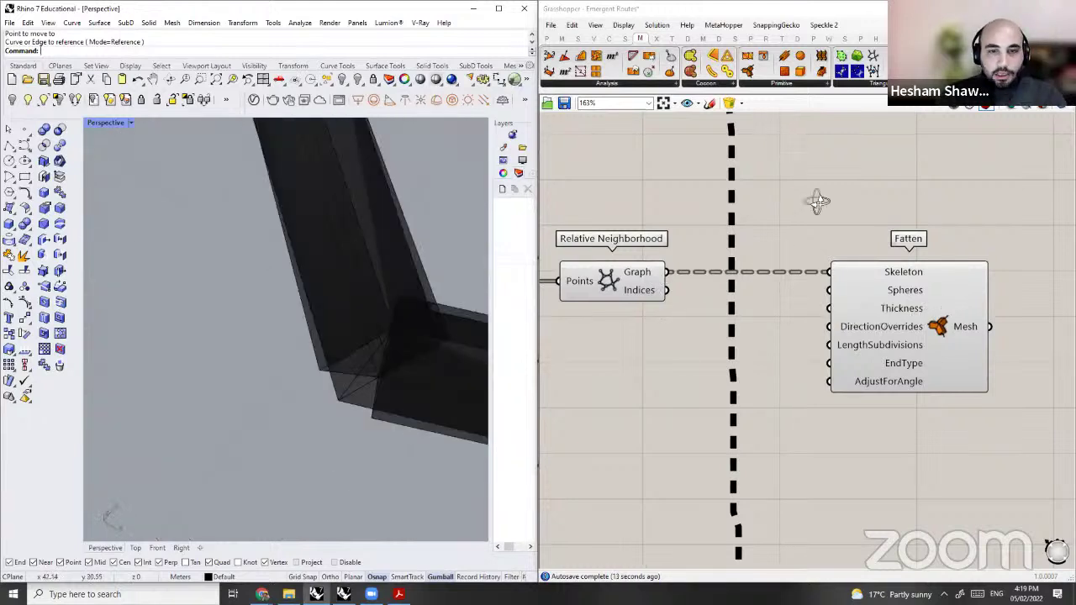
Step: Move the Fatten component farther away from the dashed divider, level with Relative Neighborhood
left_click_drag(878, 323, 940, 323)
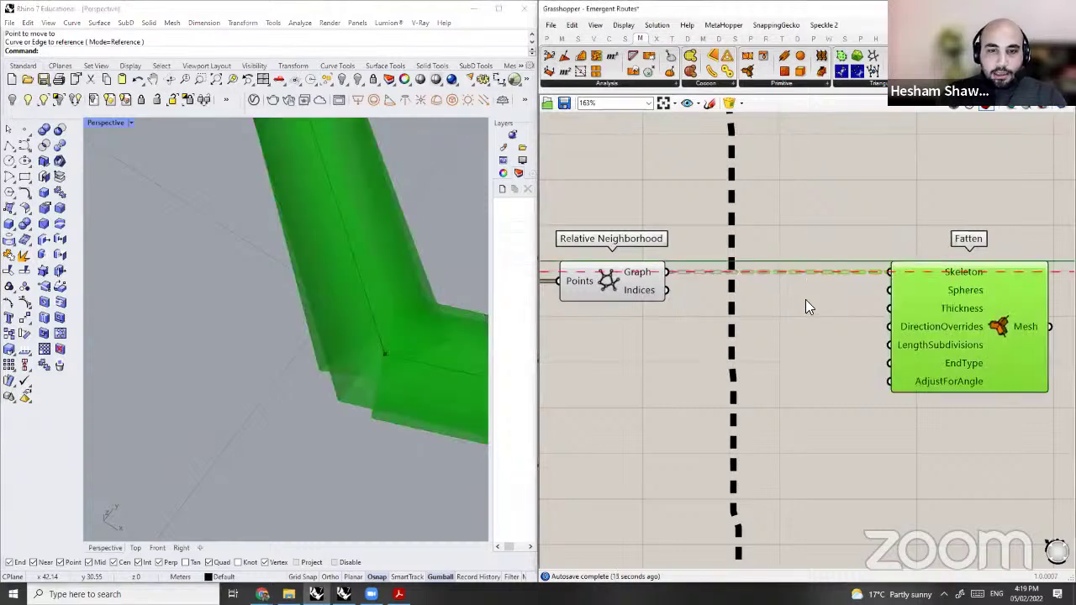
left_click(807, 290)
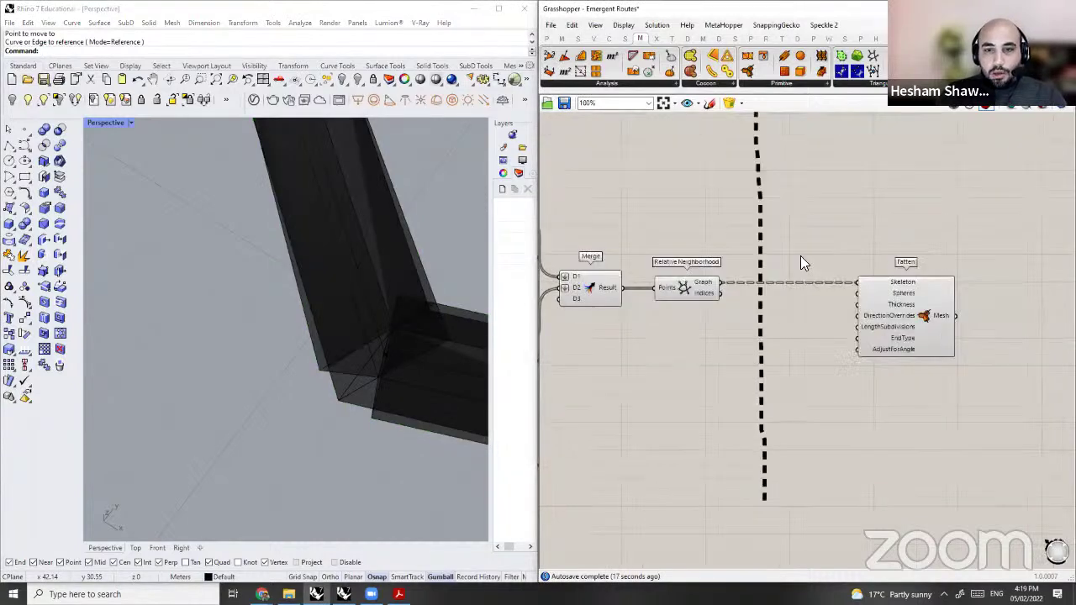
scroll(803, 259, "down", 3)
scroll(831, 291, "up", 2)
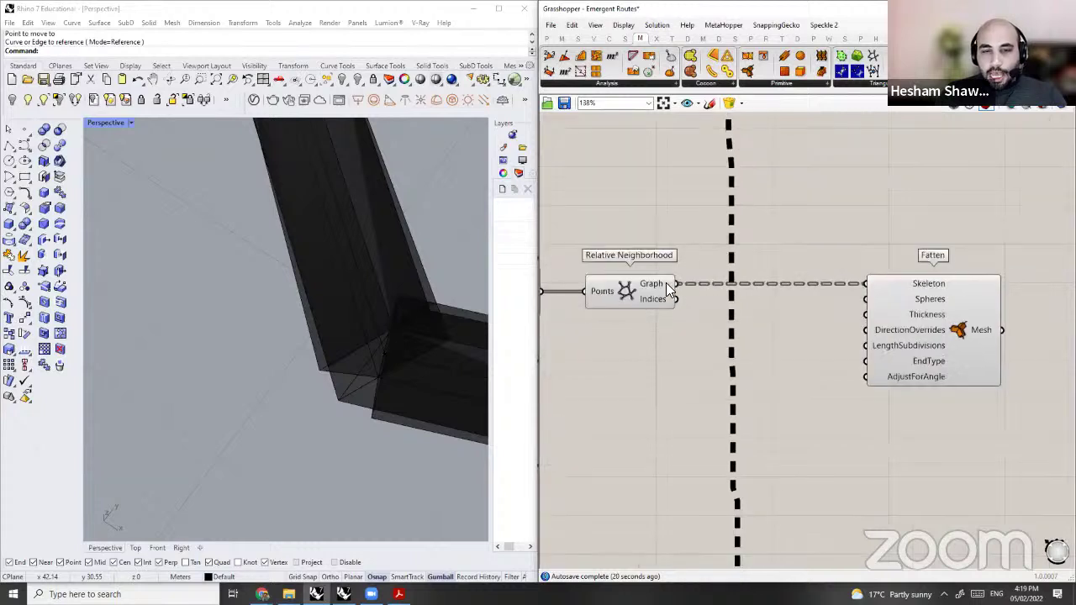
Step: Add a panel above the Graph-to-Skeleton wire and connect Relative Neighborhood's Graph output to it
mouse_move(788, 287)
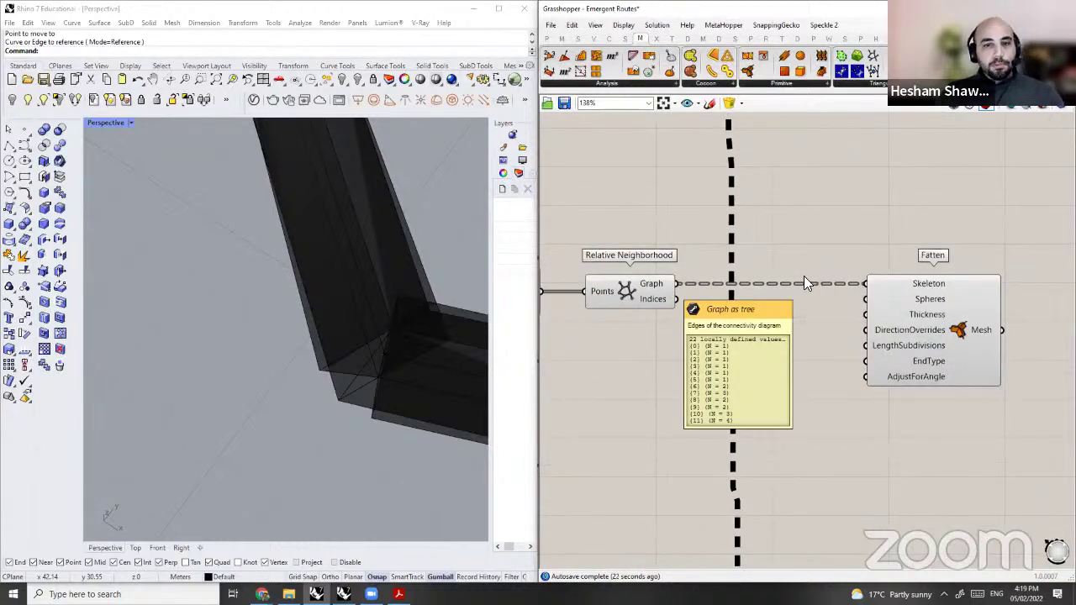
double_click(816, 195)
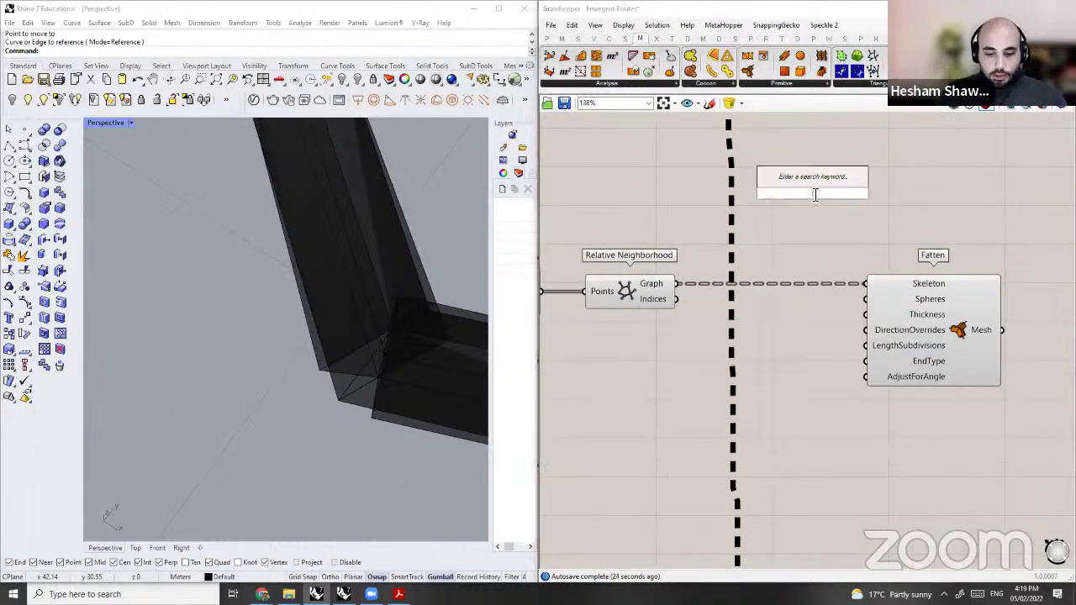
type("panel")
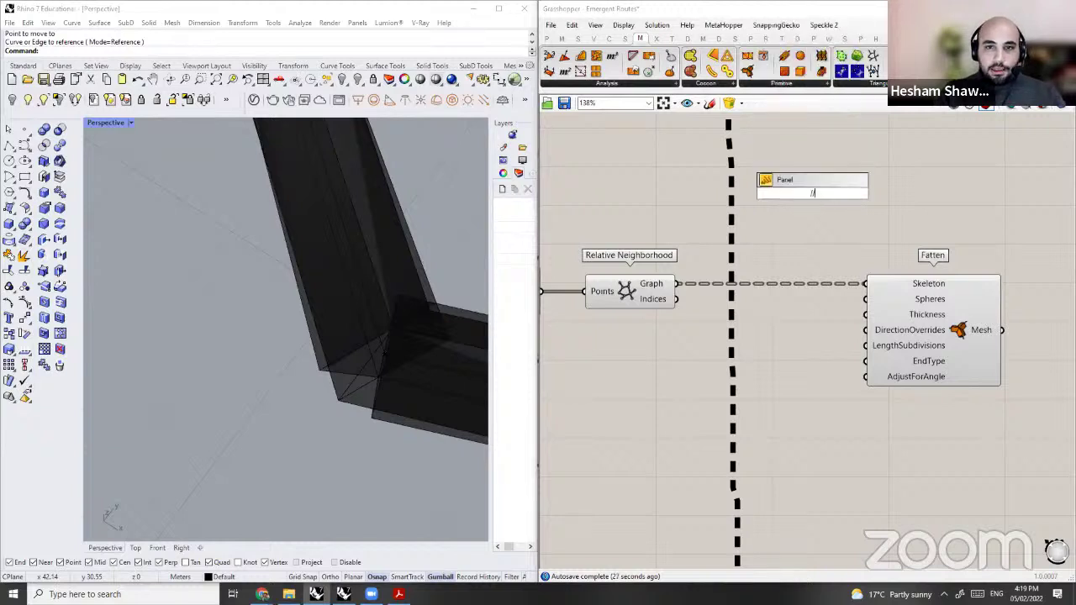
key("Return")
scroll(693, 327, "down", 2)
right_click_drag(686, 305, 675, 352)
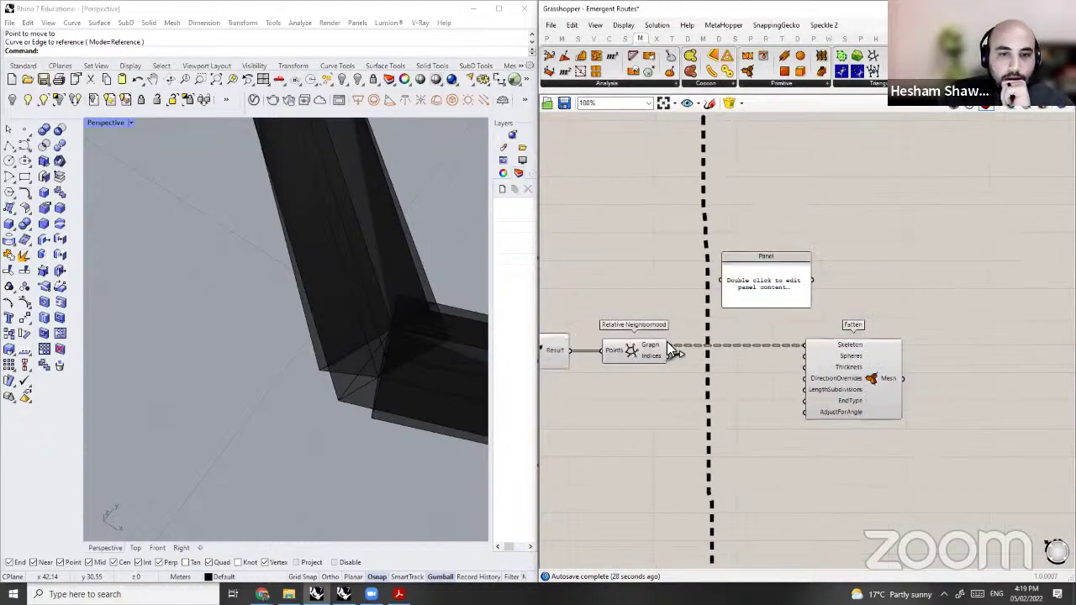
scroll(736, 284, "up", 1)
left_click_drag(671, 345, 725, 276)
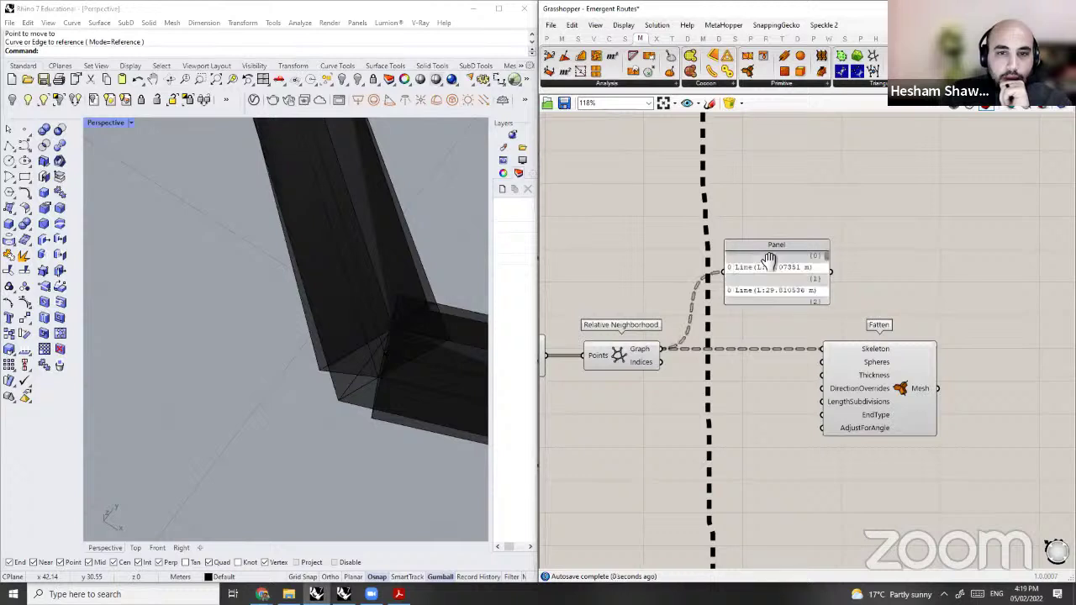
Step: Move the panel higher above Fatten, lengthen it and look through its listed lines
right_click_drag(769, 260, 776, 329)
left_click_drag(775, 329, 810, 161)
left_click_drag(822, 206, 831, 340)
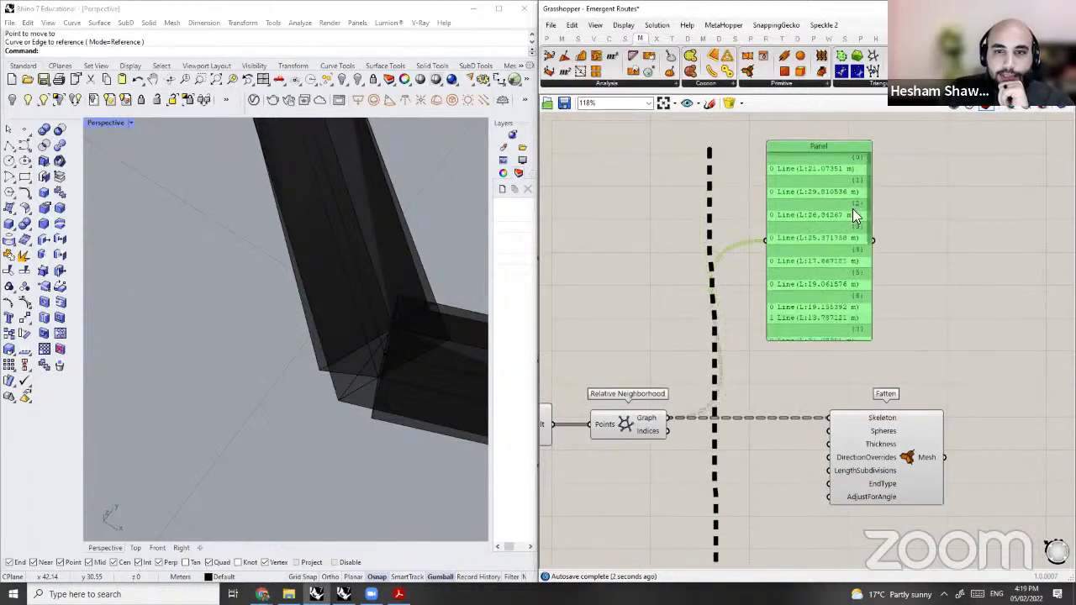
left_click_drag(868, 214, 828, 365)
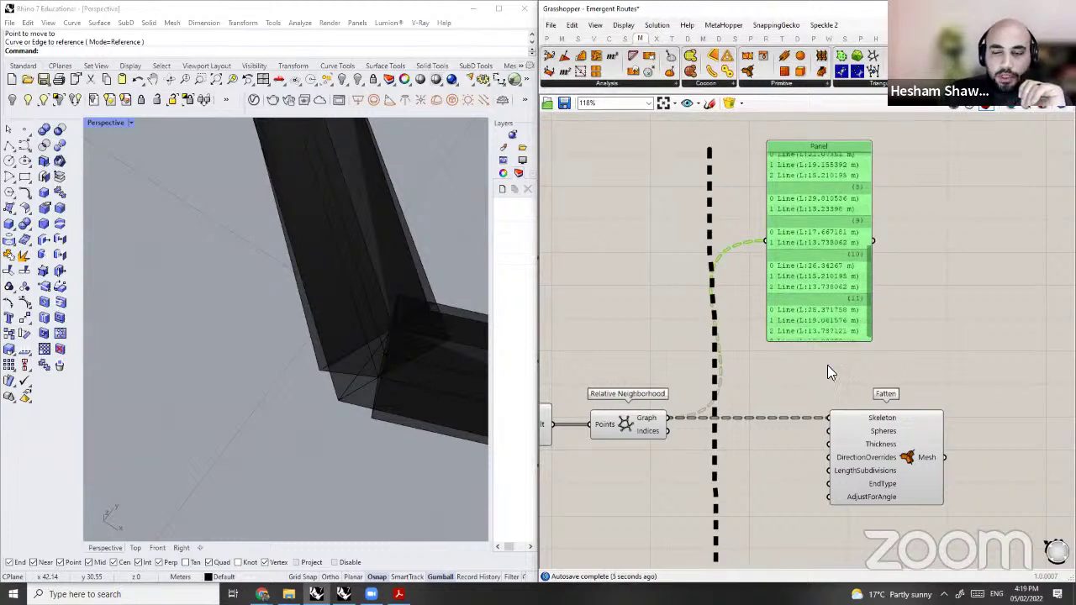
Step: Flatten Relative Neighborhood's Graph output so all lines feed Fatten as a single list
right_click_drag(722, 418, 807, 404)
left_click(806, 400)
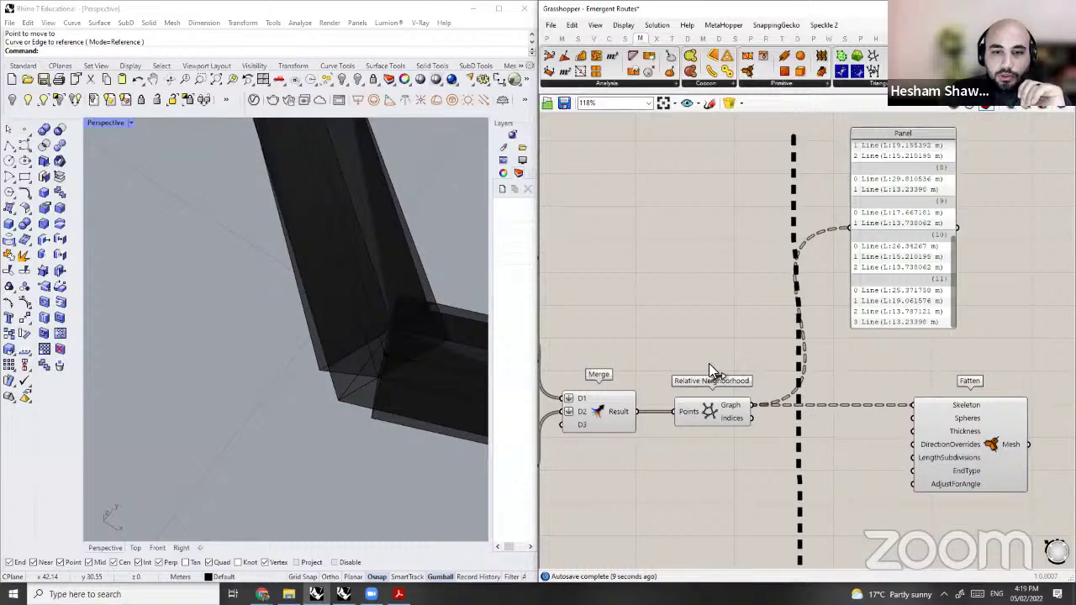
right_click_drag(719, 362, 787, 353)
right_click_drag(819, 435, 723, 405)
scroll(723, 405, "up", 1)
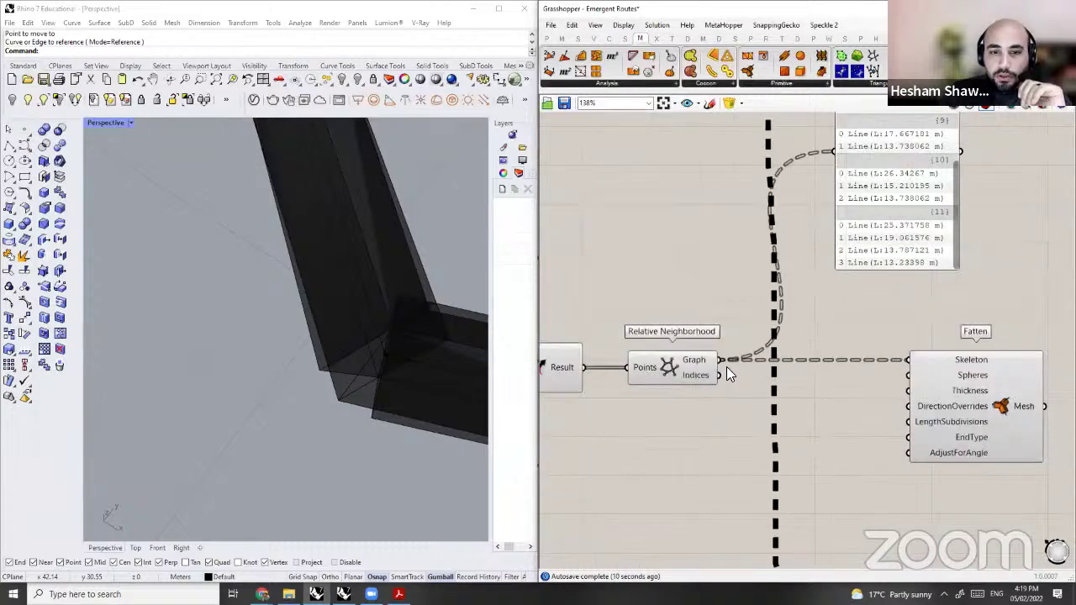
scroll(717, 363, "down", 2)
mouse_move(717, 364)
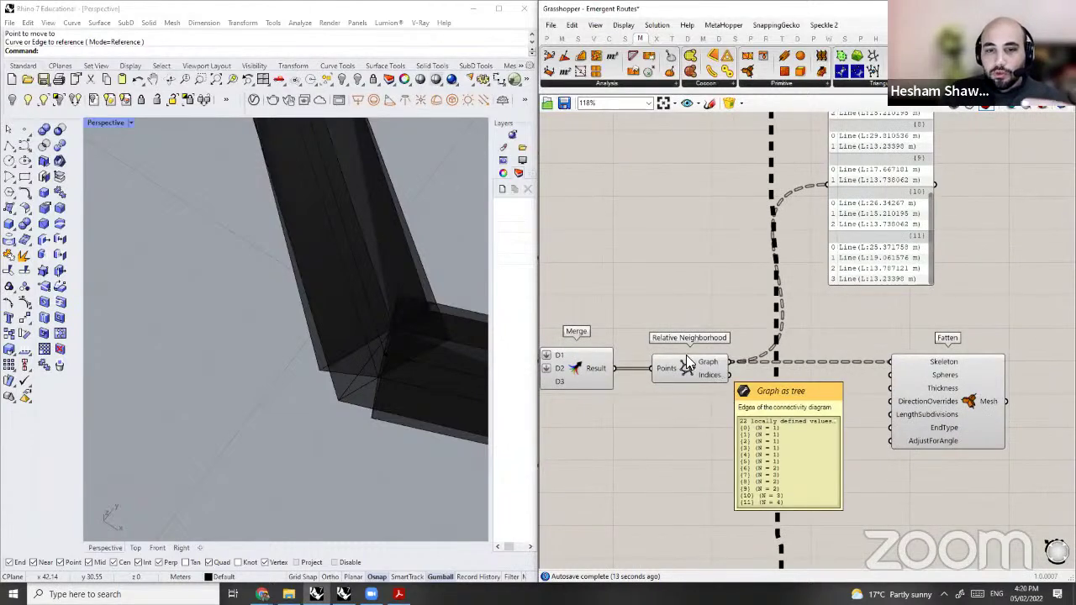
scroll(714, 366, "up", 3)
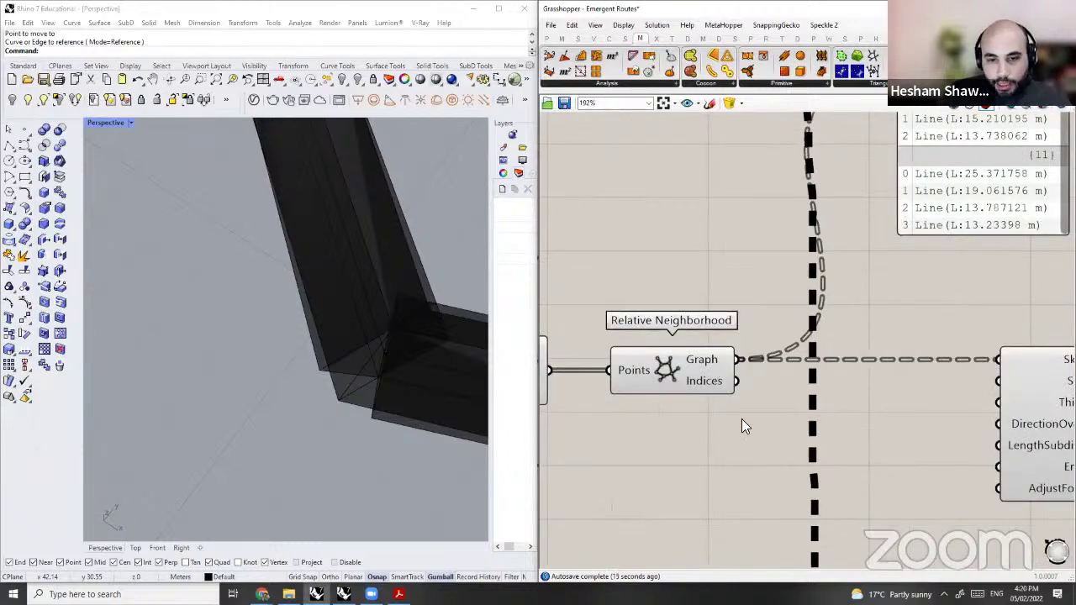
right_click(713, 363)
left_click(745, 423)
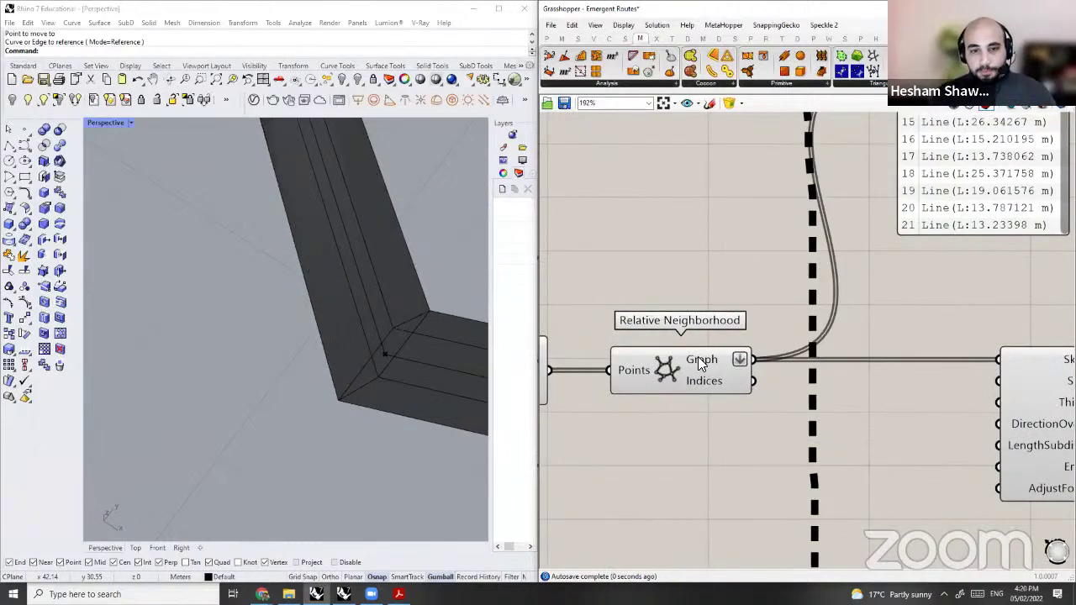
scroll(909, 277, "down", 3)
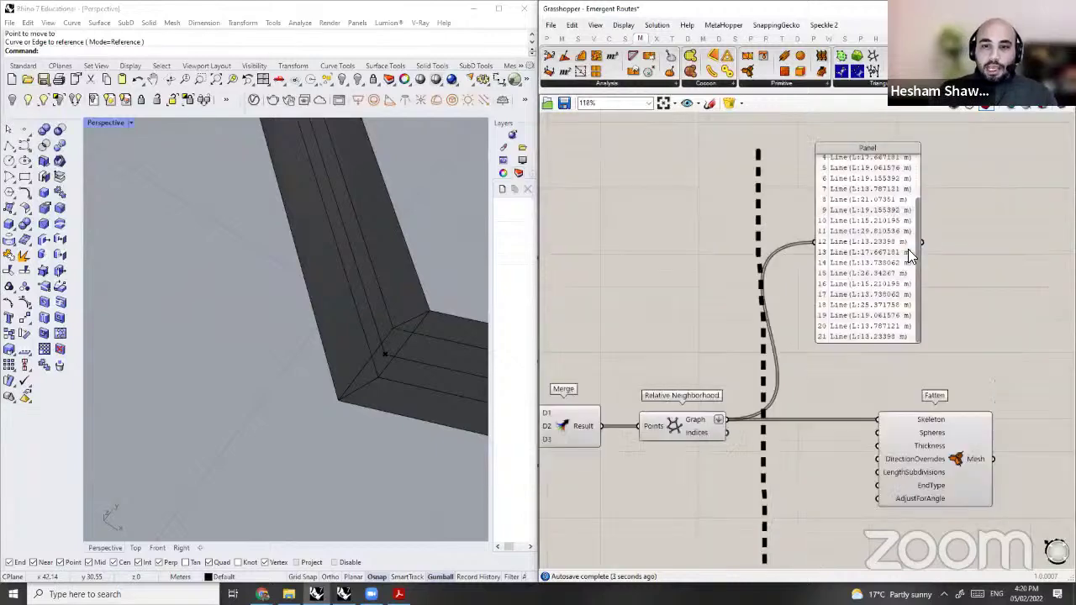
Step: Return the panel to its first lines, then examine the fattened mesh network from several angles and read Fatten's Skeleton input description
scroll(908, 333, "up", 1)
scroll(907, 286, "up", 2)
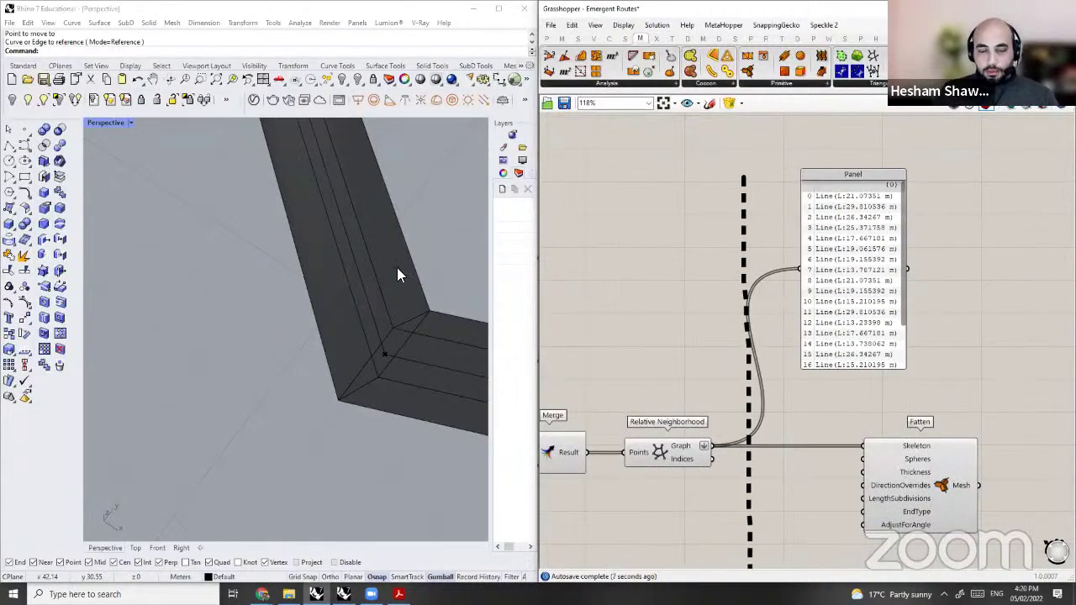
right_click_drag(327, 392, 308, 333)
scroll(286, 353, "down", 5)
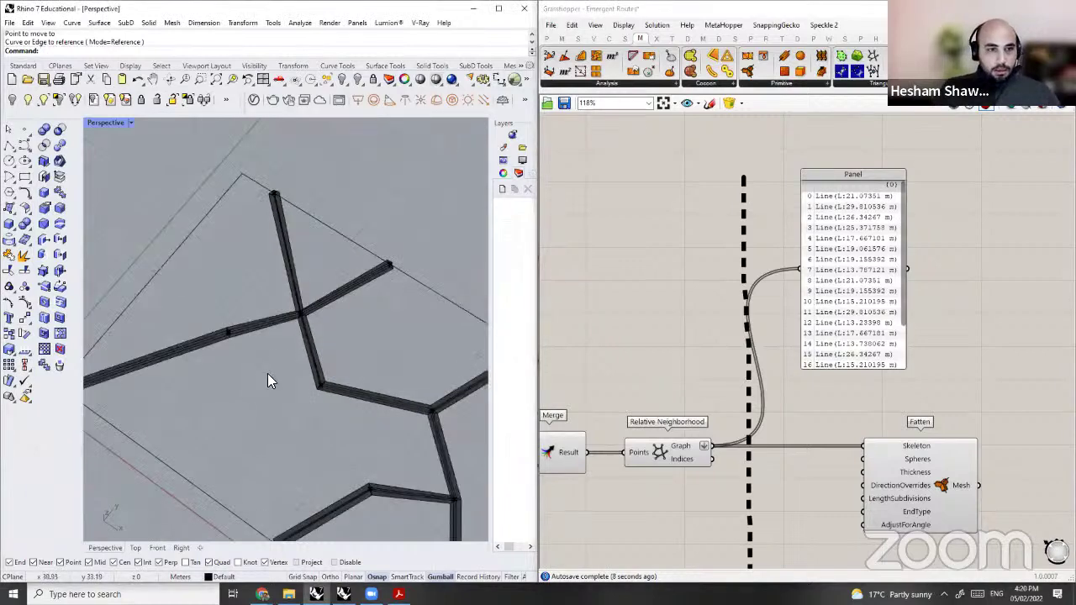
scroll(351, 288, "up", 5)
scroll(367, 328, "down", 6)
right_click_drag(367, 328, 454, 353)
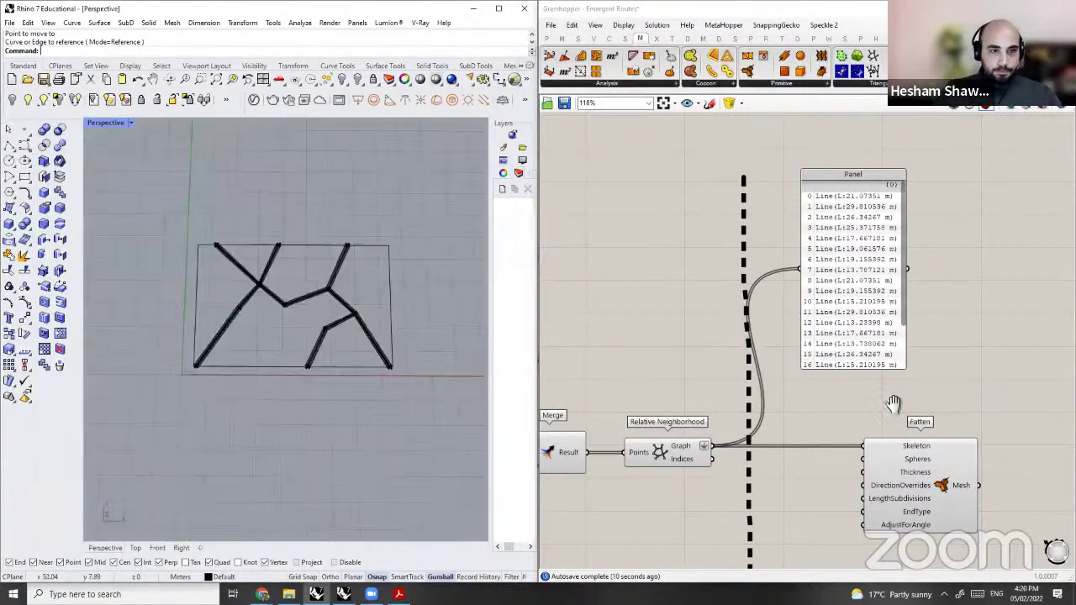
right_click_drag(814, 303, 632, 255)
scroll(434, 361, "up", 6)
left_click_drag(760, 438, 842, 438)
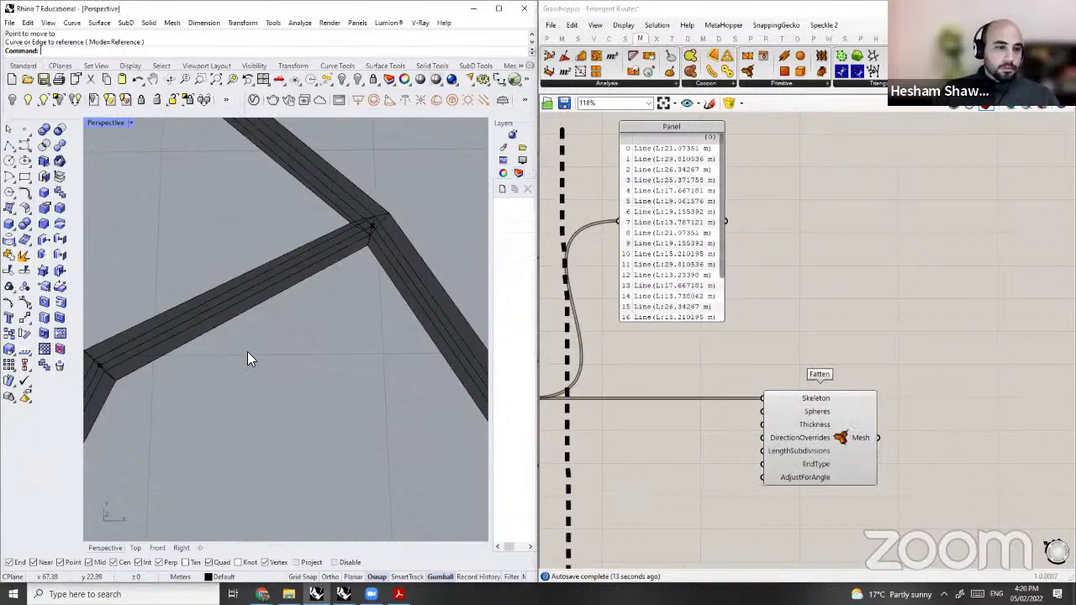
scroll(248, 351, "down", 6)
right_click_drag(248, 352, 413, 284)
scroll(413, 285, "up", 3)
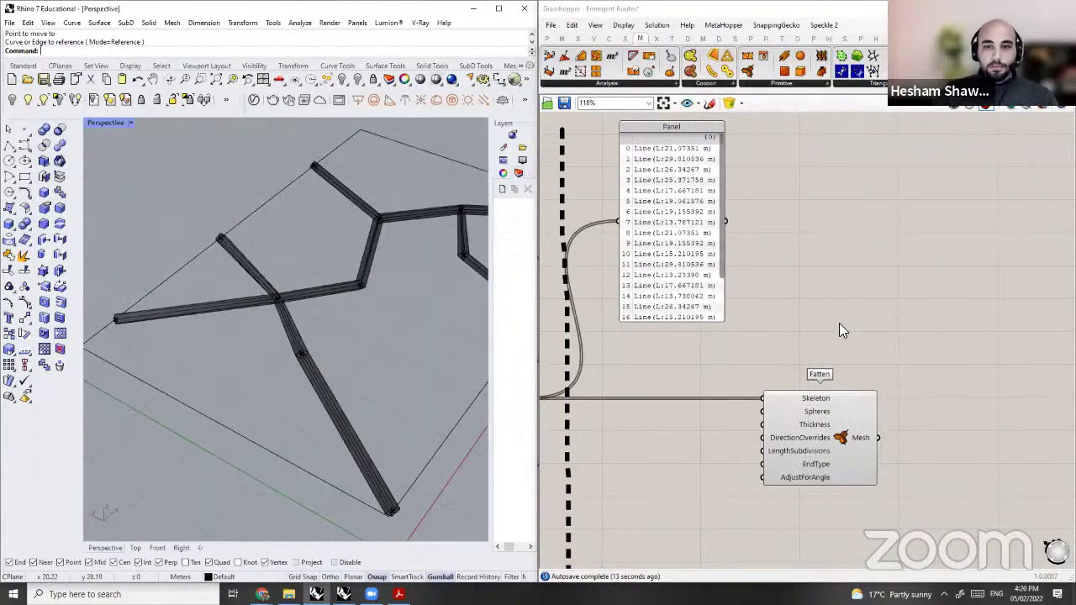
scroll(758, 318, "up", 3)
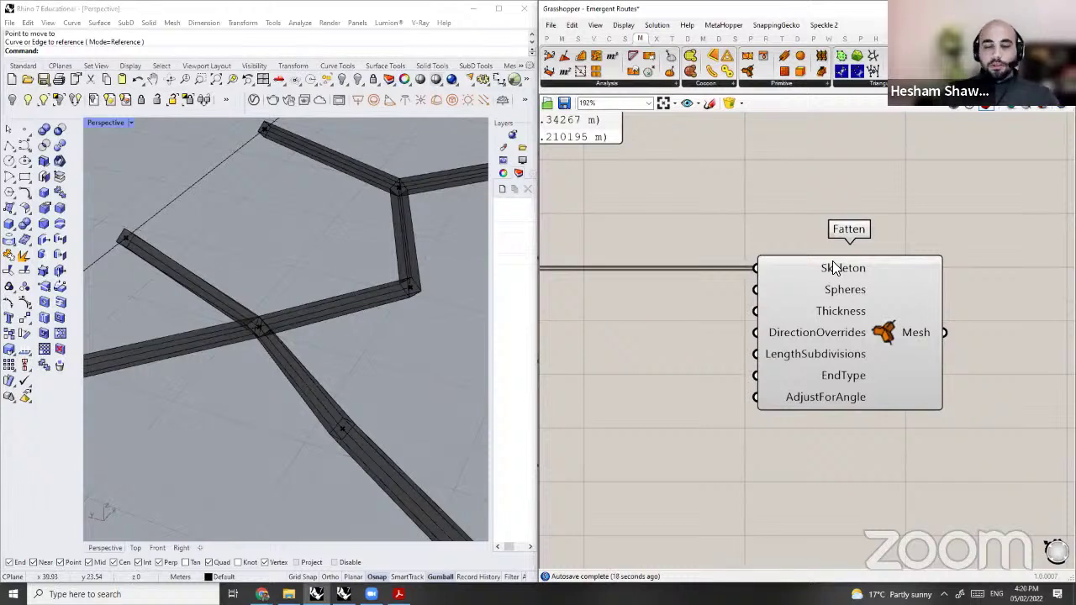
mouse_move(832, 264)
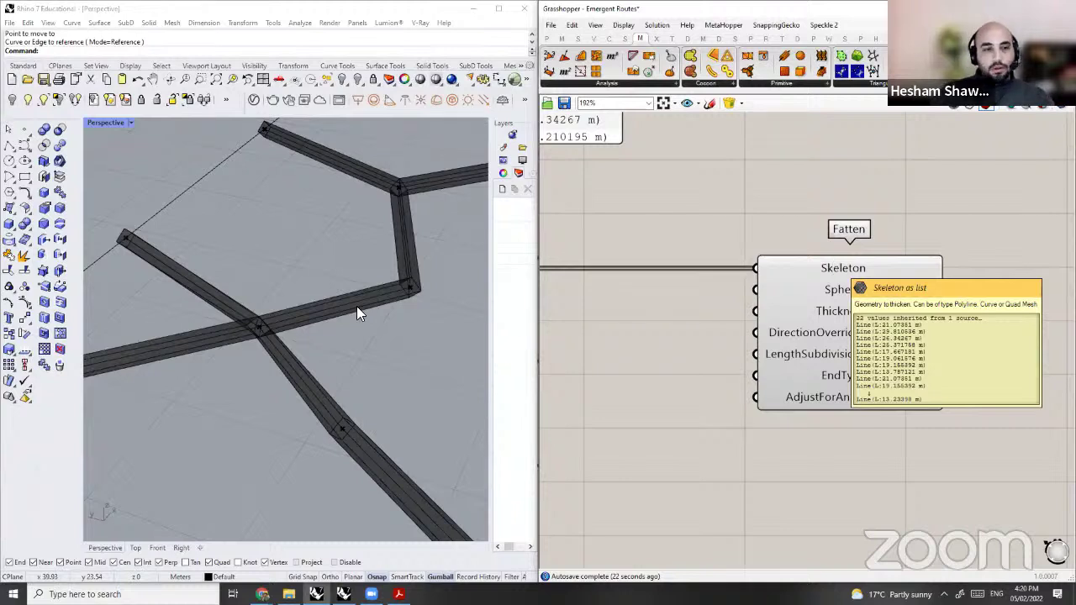
right_click_drag(417, 456, 701, 394)
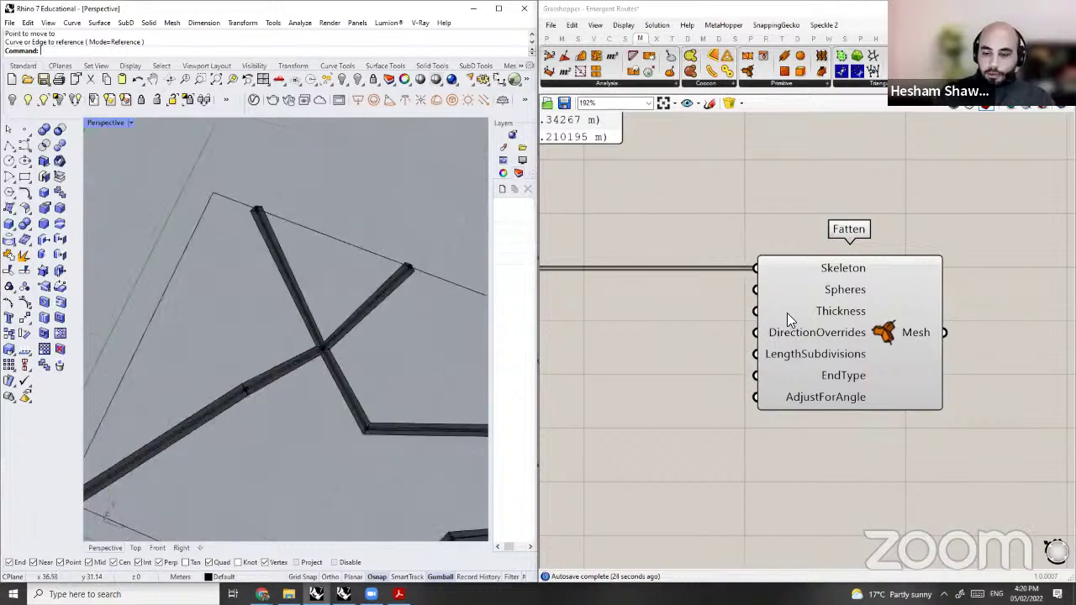
Step: Add a number slider with two decimals, connect it to Fatten's Thickness input and set it to 5.73
double_click(614, 349)
type("5.00")
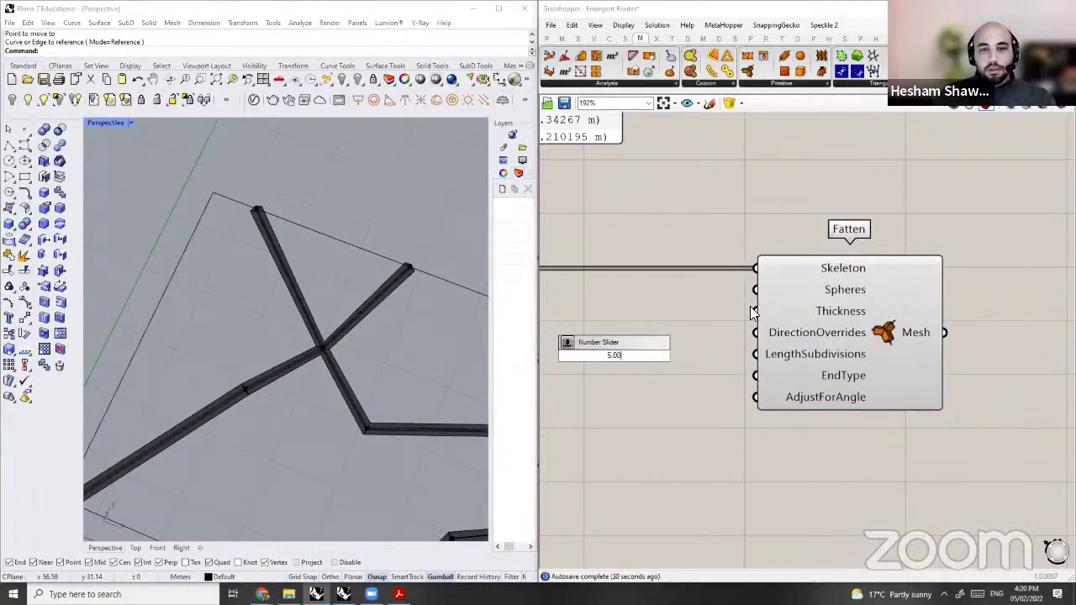
key("Return")
left_click_drag(726, 355, 755, 311)
scroll(320, 338, "down", 9)
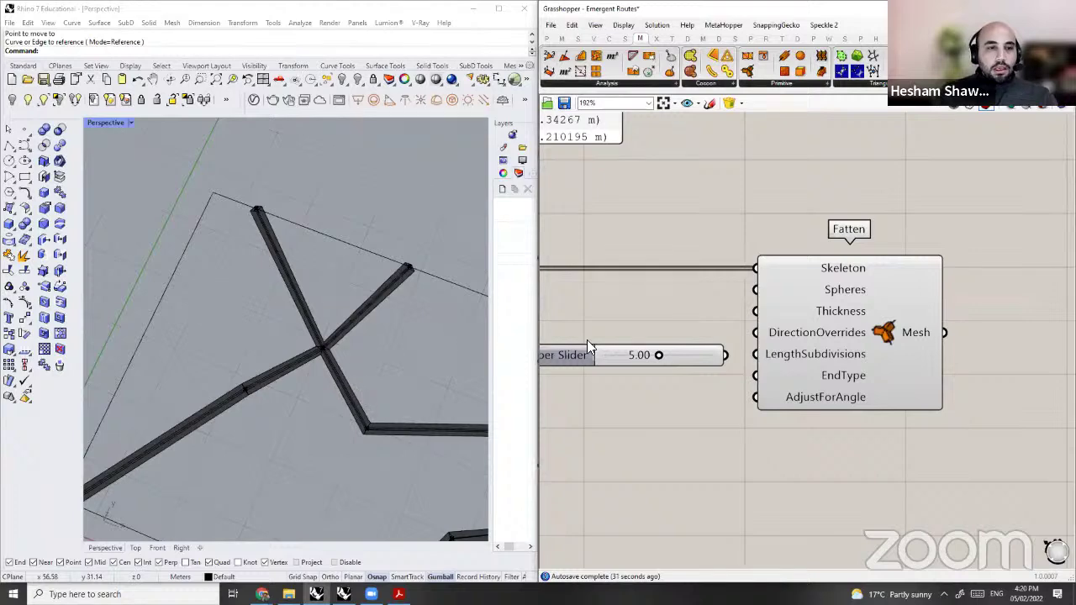
mouse_move(637, 358)
left_mouse_down()
mouse_move(708, 364)
mouse_move(631, 367)
left_mouse_up()
Step: Examine the thickened mesh up close at its joints and branch ends, and as a whole network
scroll(287, 390, "down", 5)
right_click_drag(338, 397, 348, 356)
scroll(362, 281, "up", 5)
right_click_drag(370, 281, 290, 356)
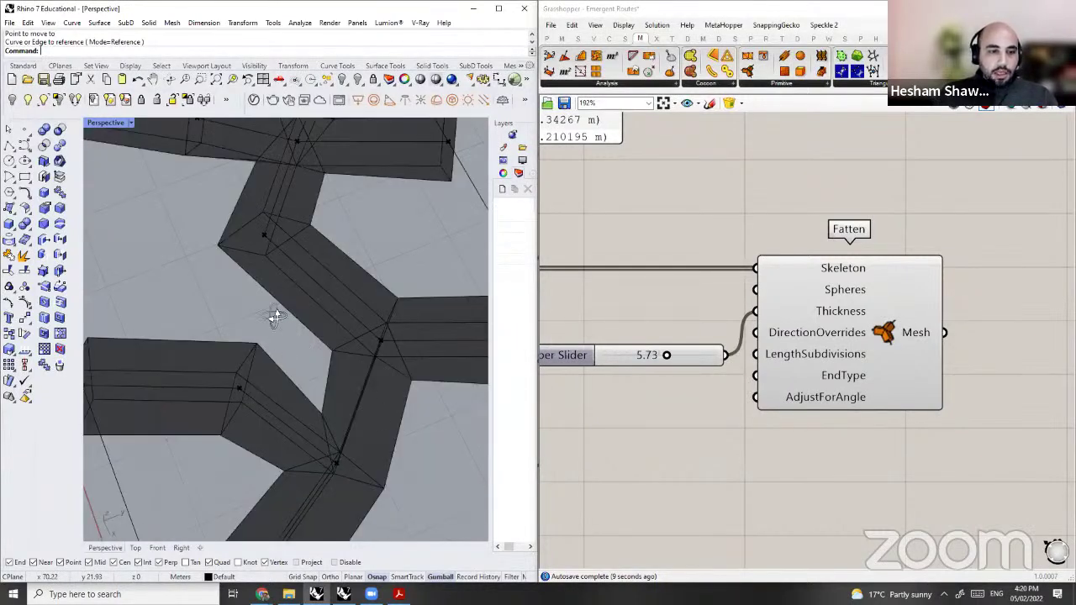
scroll(271, 314, "down", 3)
scroll(252, 326, "up", 5)
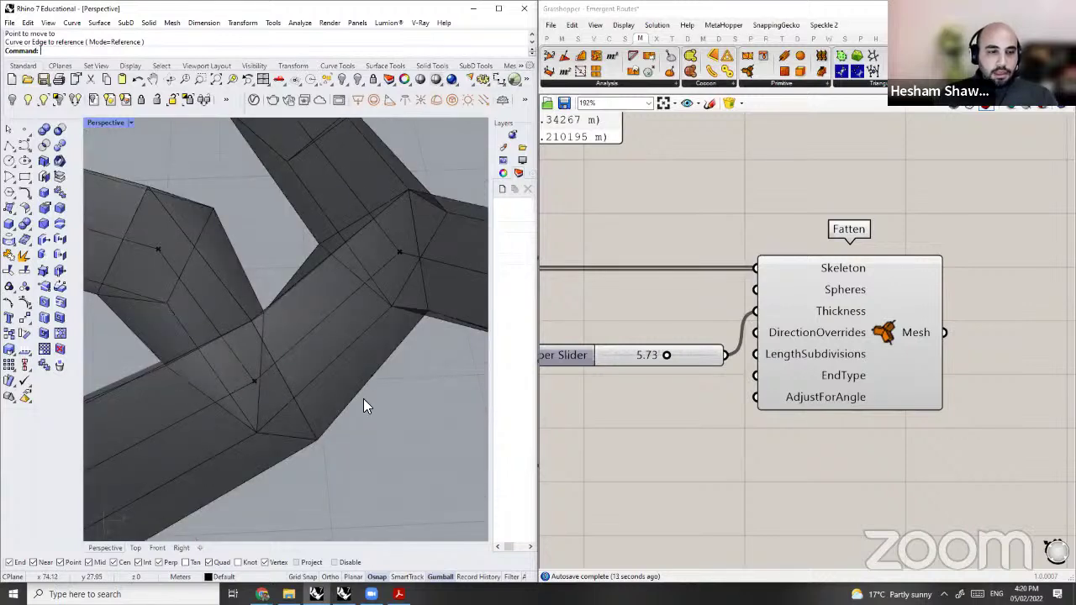
right_click_drag(288, 382, 397, 365)
scroll(346, 304, "down", 5)
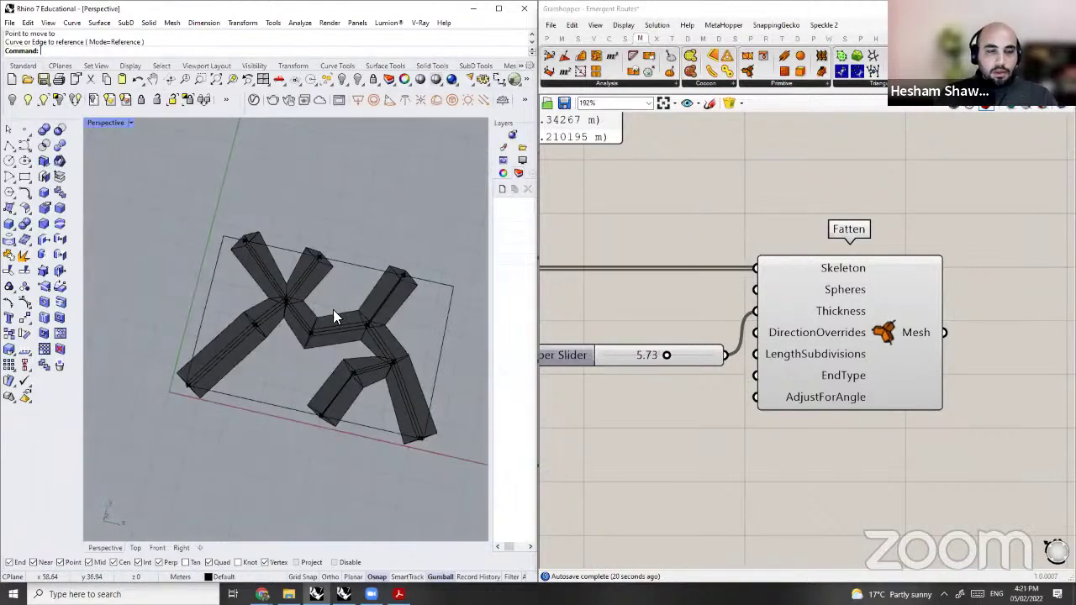
scroll(360, 286, "up", 5)
scroll(329, 325, "down", 3)
scroll(280, 269, "up", 6)
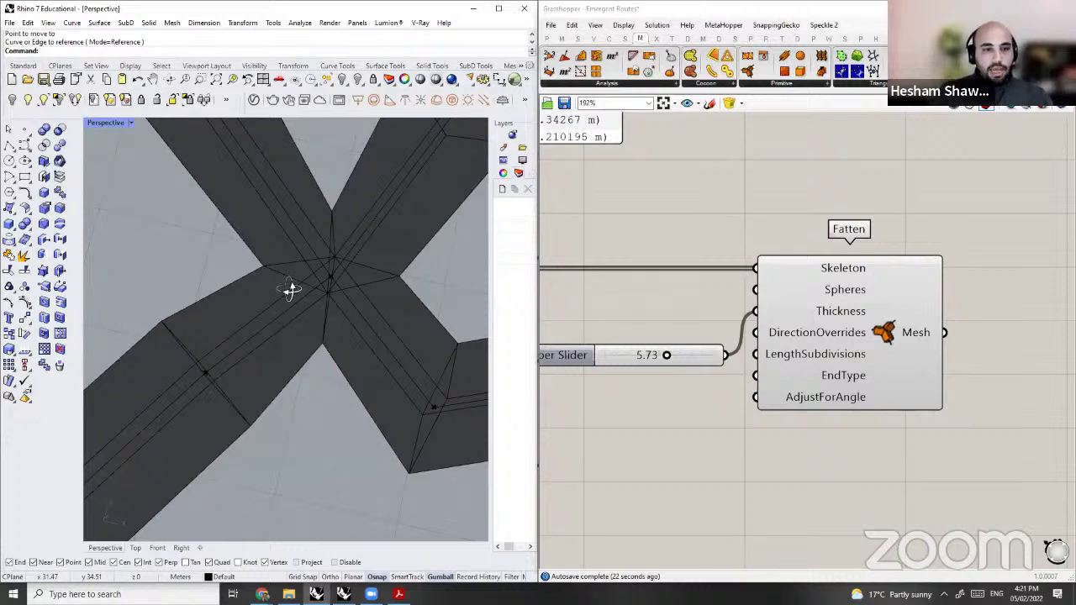
scroll(347, 412, "down", 3)
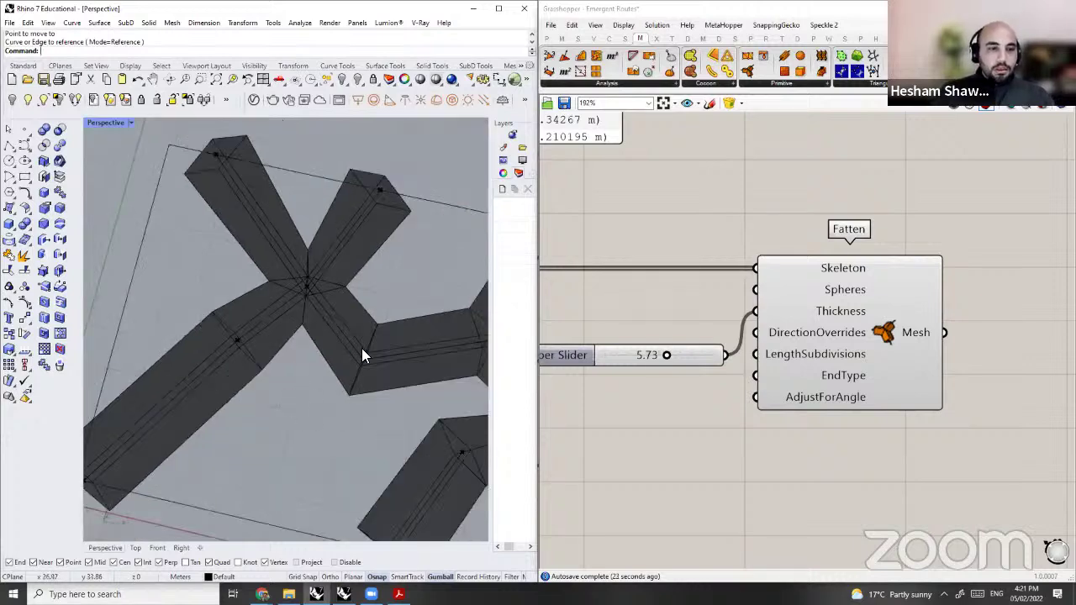
scroll(354, 308, "up", 4)
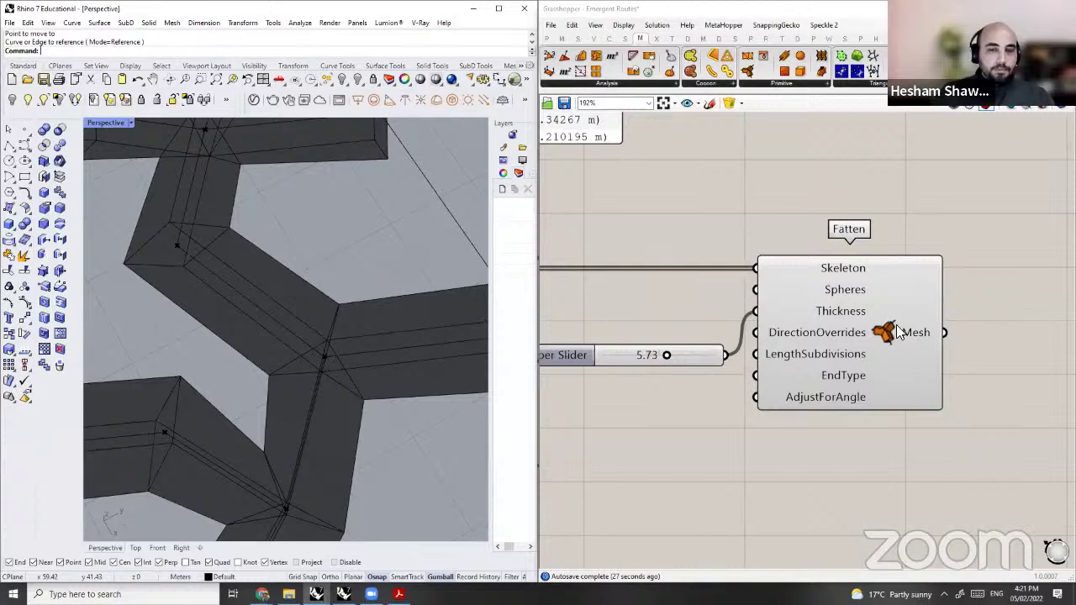
scroll(769, 340, "up", 2)
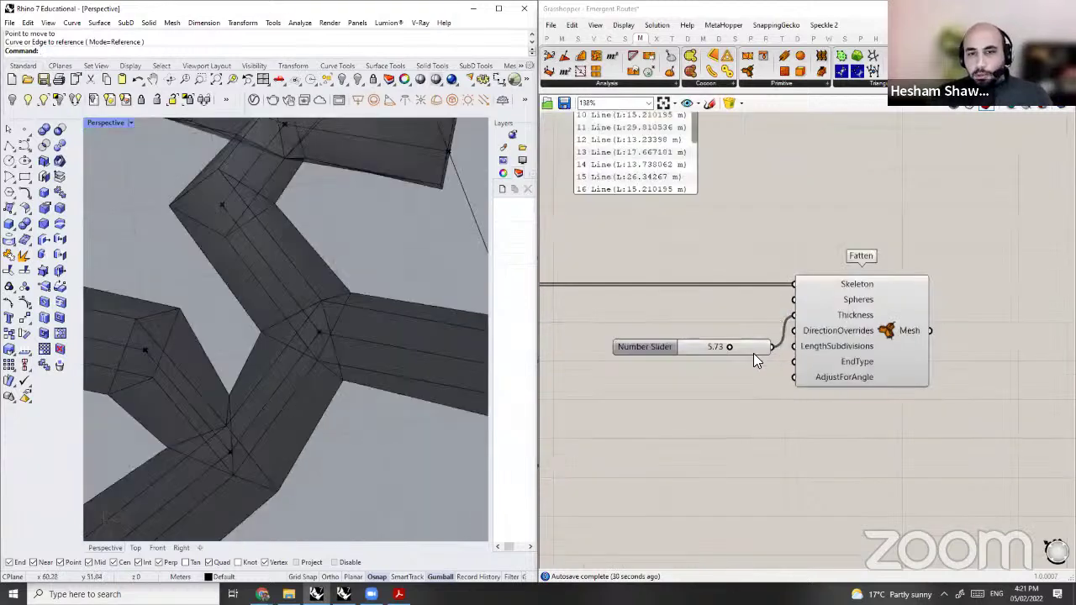
Step: Line the slider up with Fatten's Thickness input and read the description of the Spheres input
left_click_drag(746, 347, 744, 295)
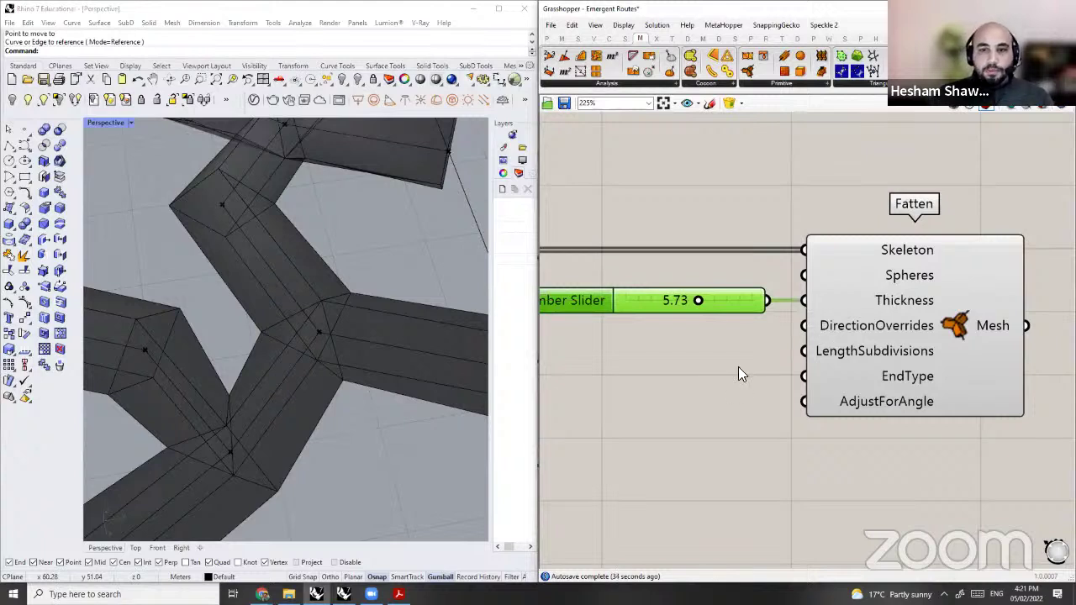
mouse_move(835, 275)
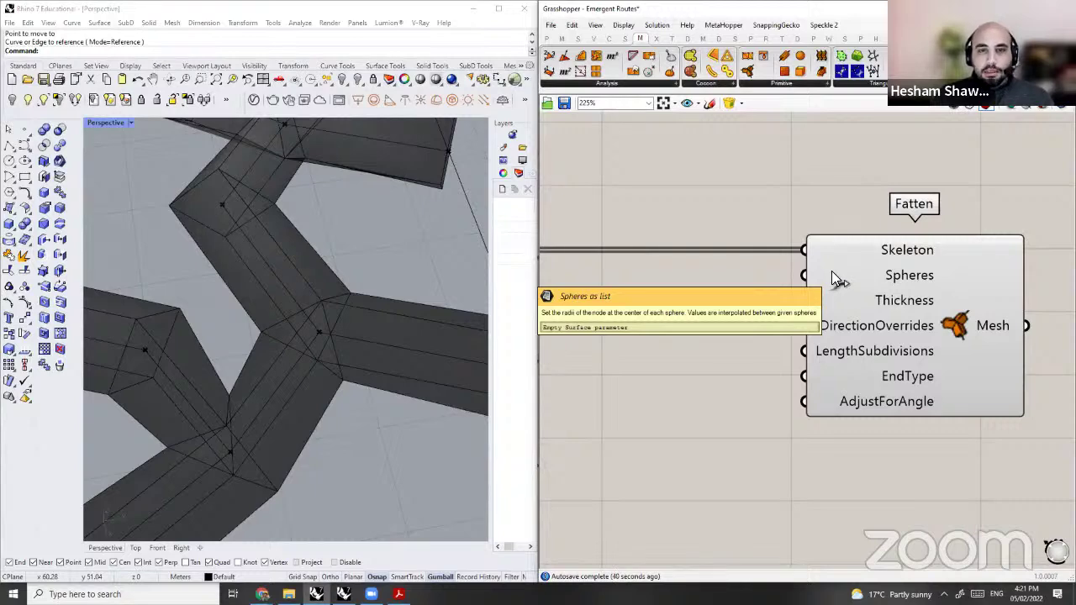
scroll(832, 271, "down", 3)
right_click_drag(831, 271, 803, 389)
Step: Sketch a three-branch node diagram above Fatten, with a circle around the node and parallel strokes along one branch, and keep the sketch
left_click(711, 103)
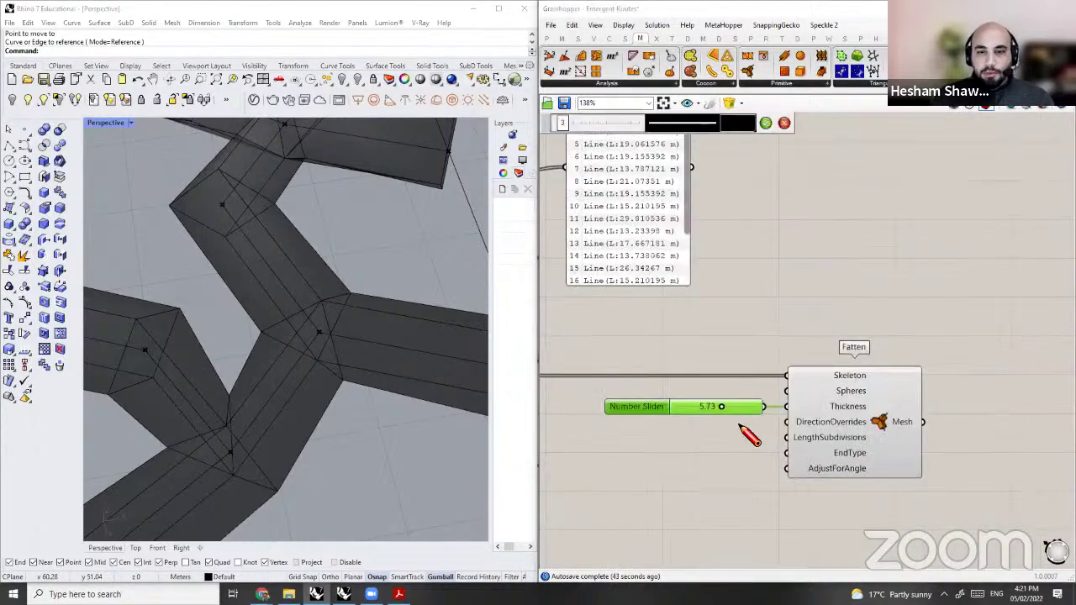
mouse_move(815, 150)
left_mouse_down()
mouse_move(815, 217)
mouse_move(777, 262)
left_mouse_up()
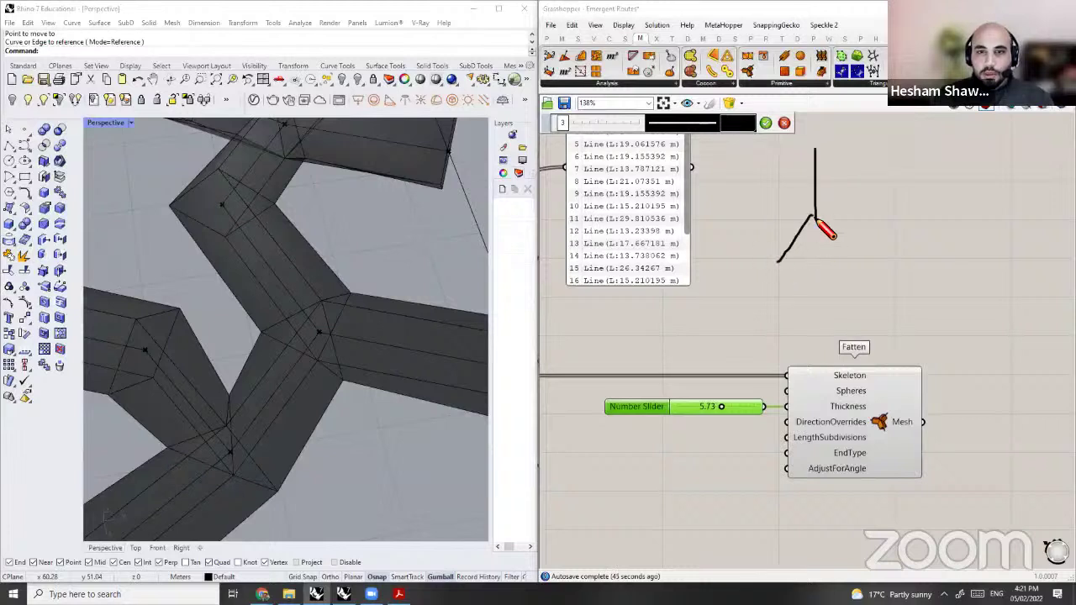
left_click_drag(815, 217, 873, 263)
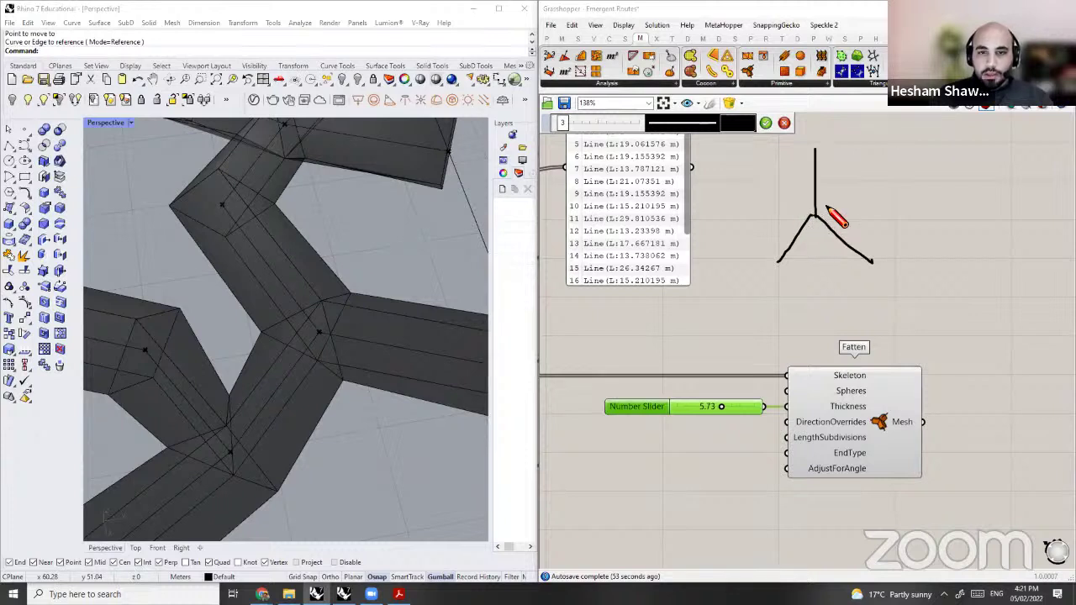
mouse_move(817, 199)
left_mouse_down()
mouse_move(767, 259)
mouse_move(792, 267)
left_mouse_up()
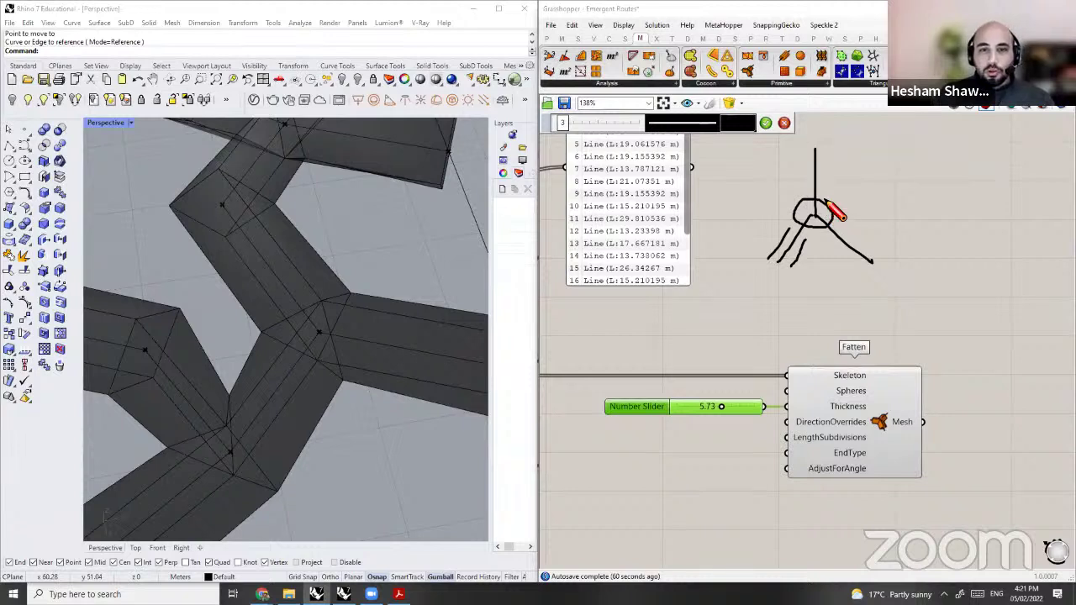
mouse_move(826, 202)
left_mouse_down()
mouse_move(812, 196)
mouse_move(796, 222)
mouse_move(829, 205)
left_mouse_up()
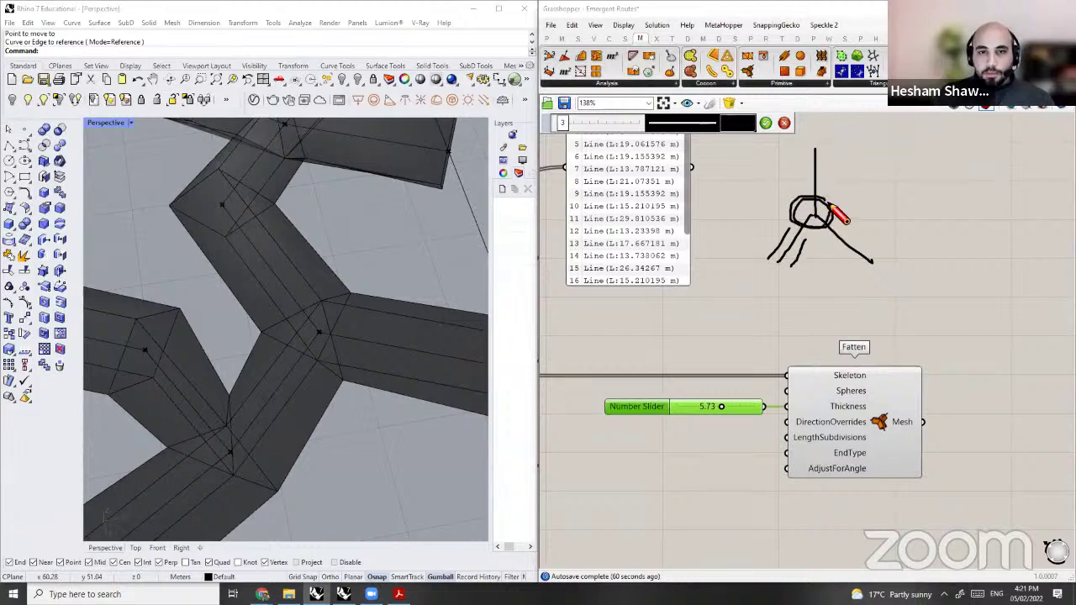
left_click(331, 341)
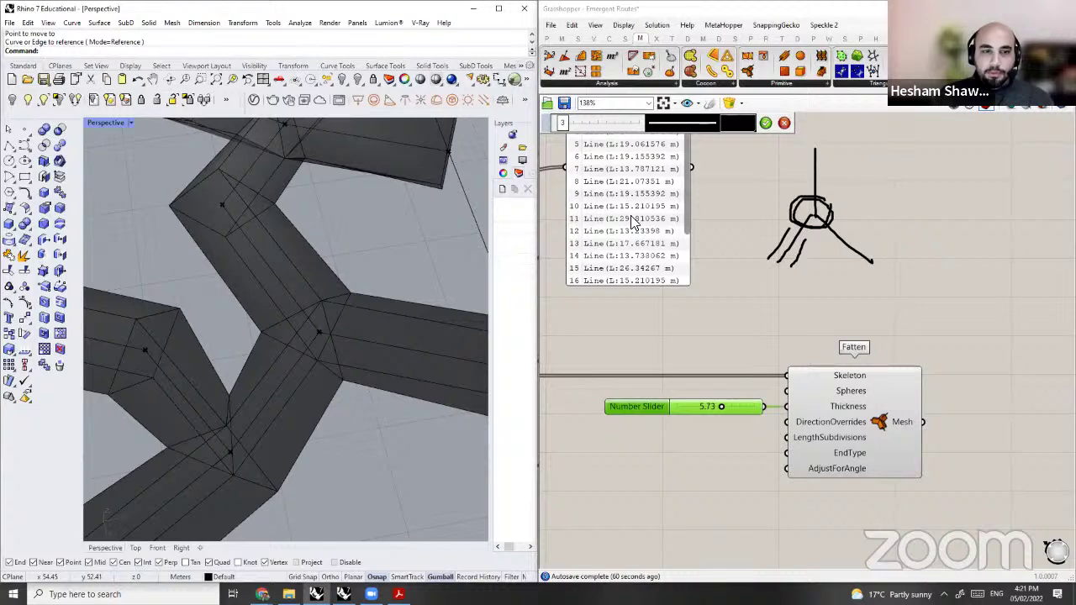
left_click(759, 127)
Step: Move the thickness slider down, level with Fatten's lowest input, and select Relative Neighborhood to highlight its lines in the viewport
scroll(790, 329, "down", 3)
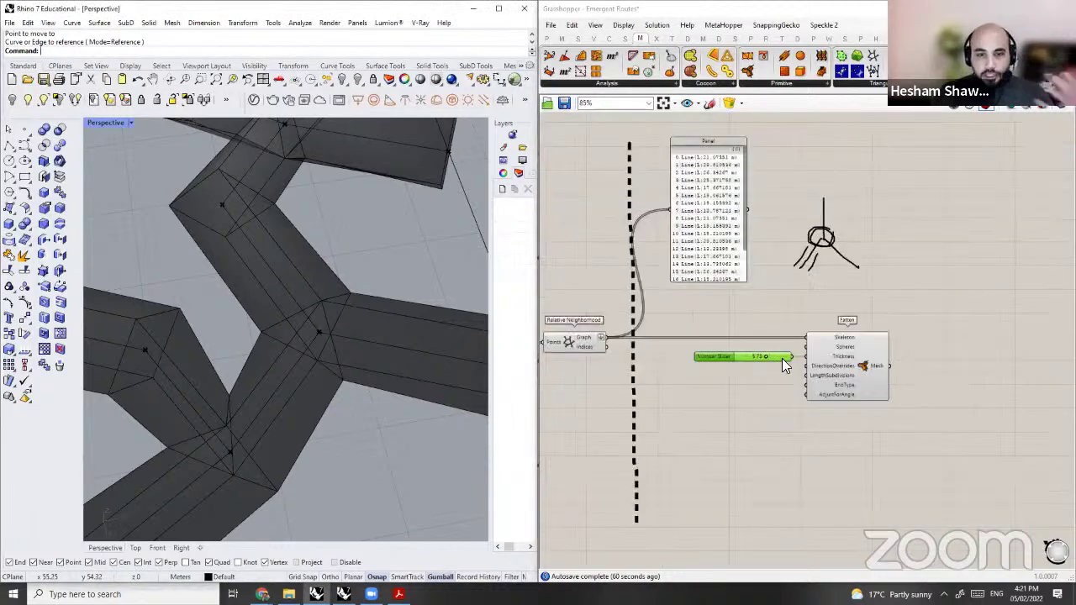
scroll(780, 358, "up", 2)
left_click_drag(778, 357, 772, 412)
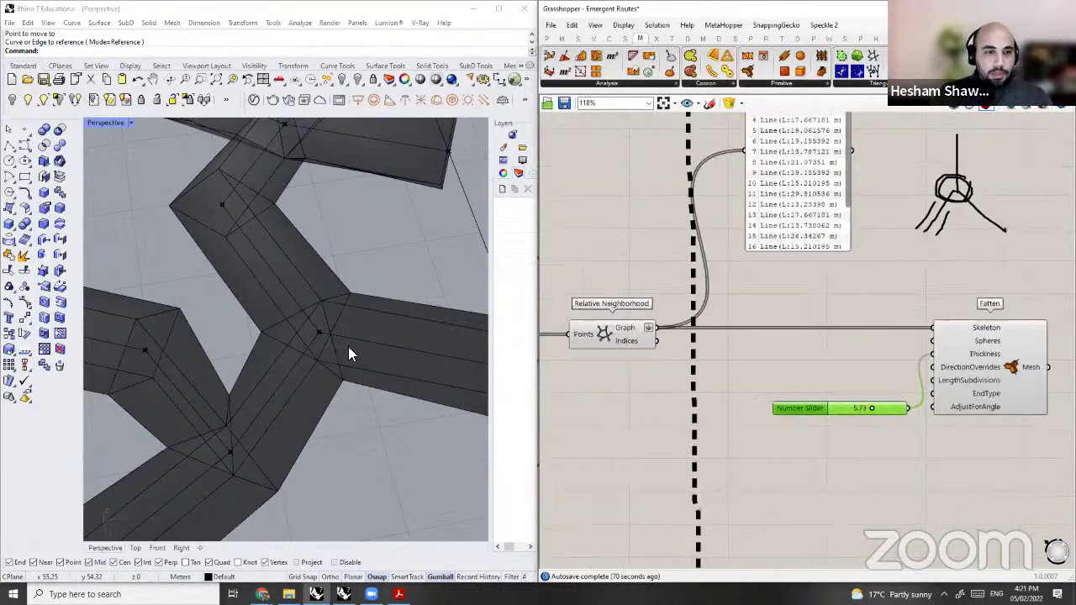
left_click(349, 347)
left_click(620, 342)
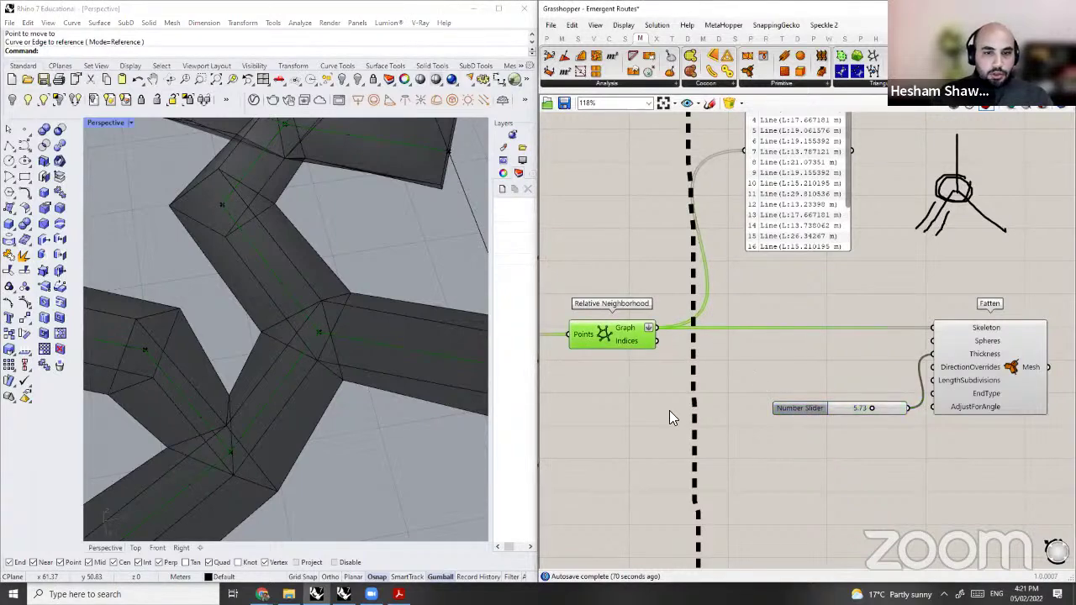
Step: Add a List Item component below Relative Neighborhood and connect the lower Populate Geometry's Population output to its List input
scroll(670, 411, "down", 3)
right_click_drag(670, 411, 844, 367)
scroll(786, 420, "up", 2)
double_click(787, 433)
type("i")
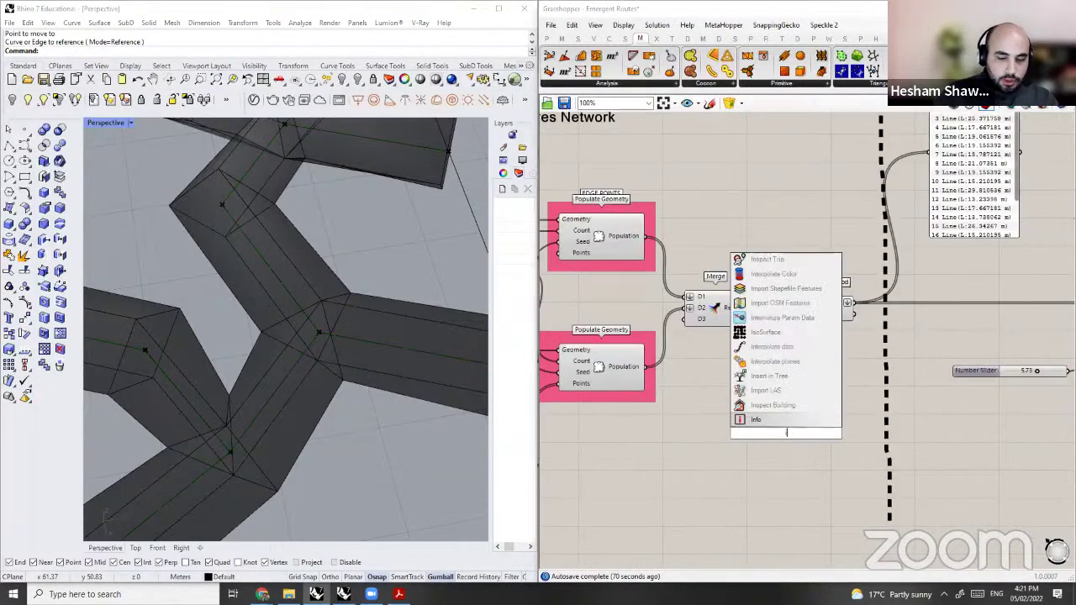
type("list item")
key("Return")
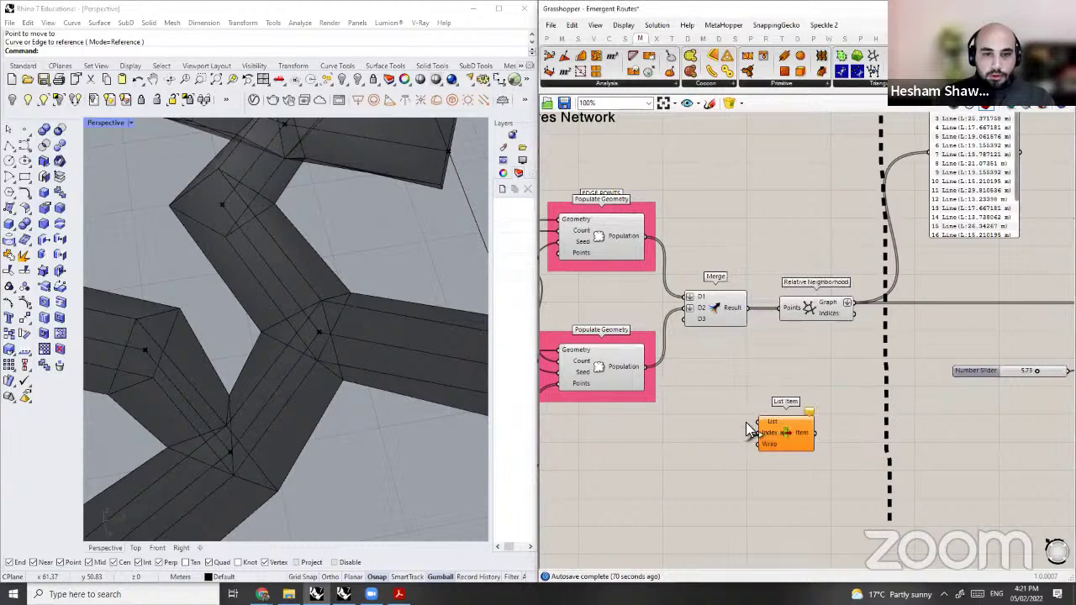
left_click_drag(759, 422, 647, 367)
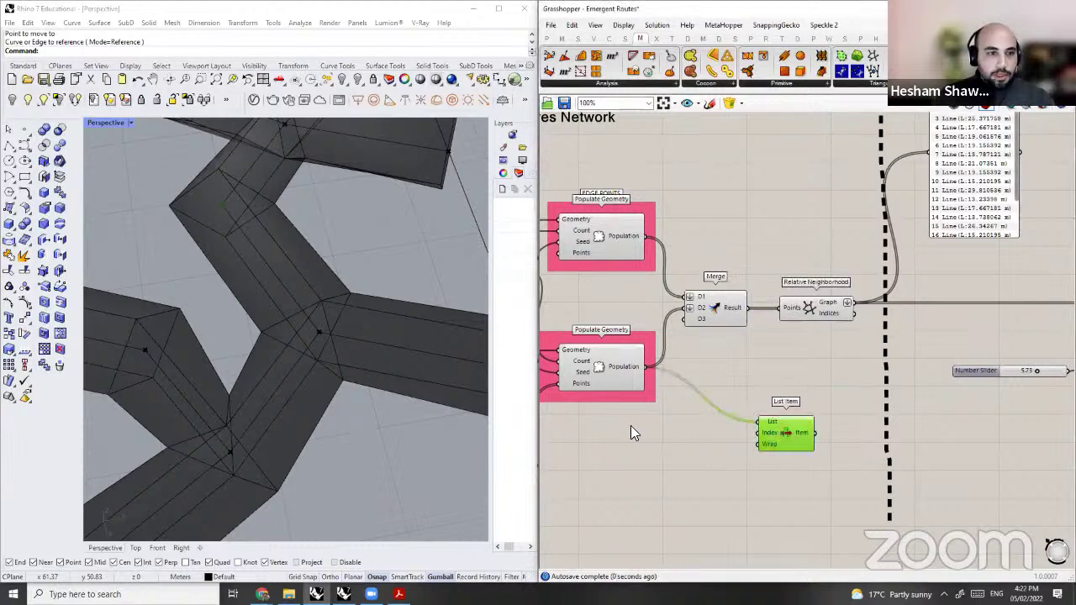
Step: Shift List Item toward Populate Geometry and add a Sphere component just after it
scroll(370, 427, "down", 6)
left_click_drag(772, 439, 728, 446)
double_click(819, 437)
type("s")
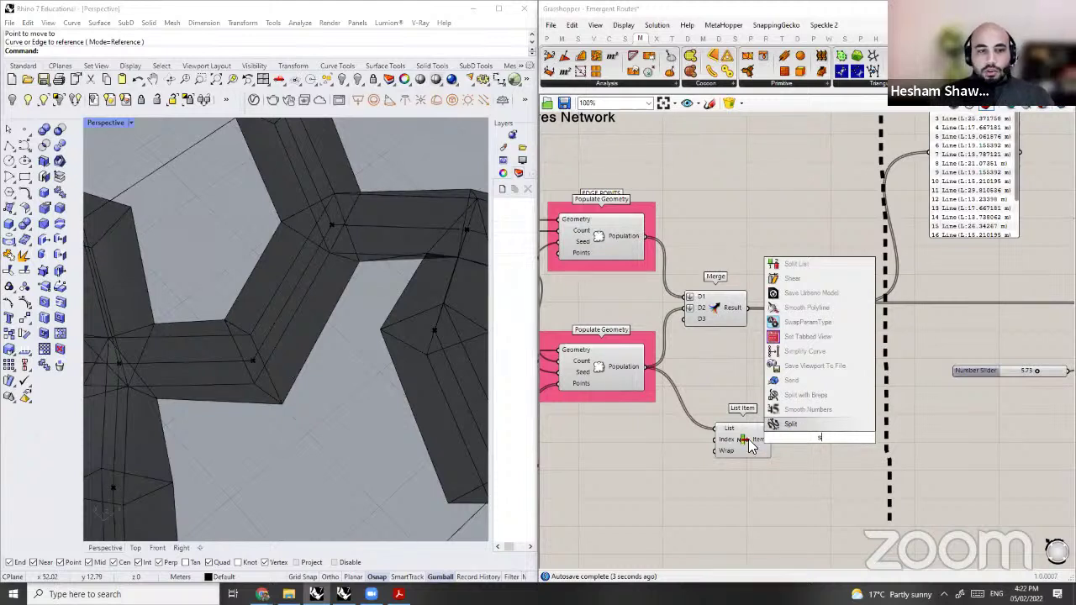
type("phere")
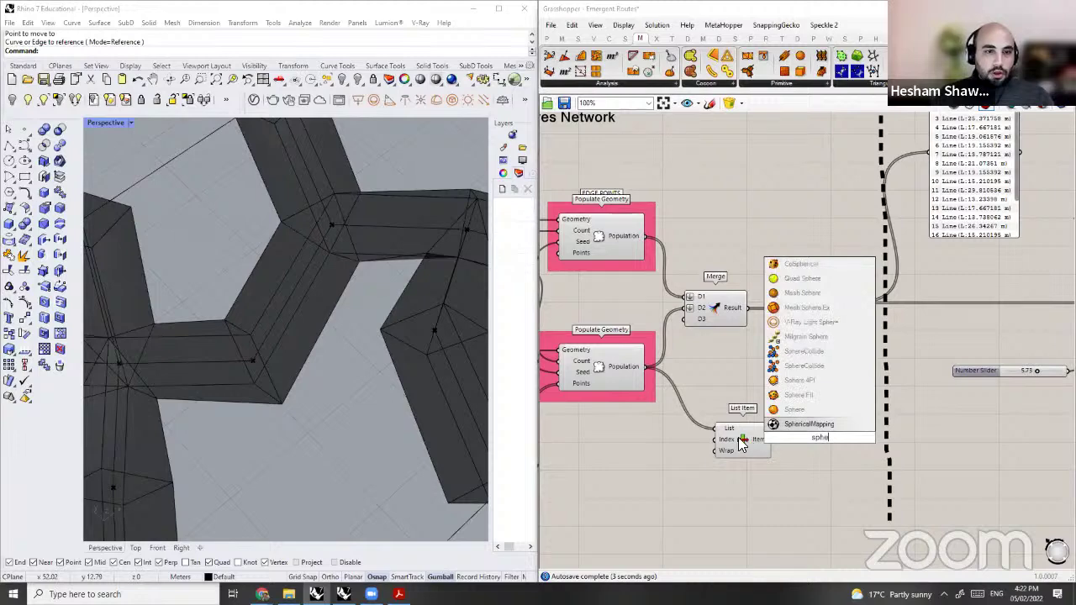
key("Return")
Step: Rewire List Item's List input so it takes Merge's Result in place of the lower Populate Geometry output
left_click(622, 348)
scroll(370, 357, "down", 6)
scroll(637, 436, "up", 2)
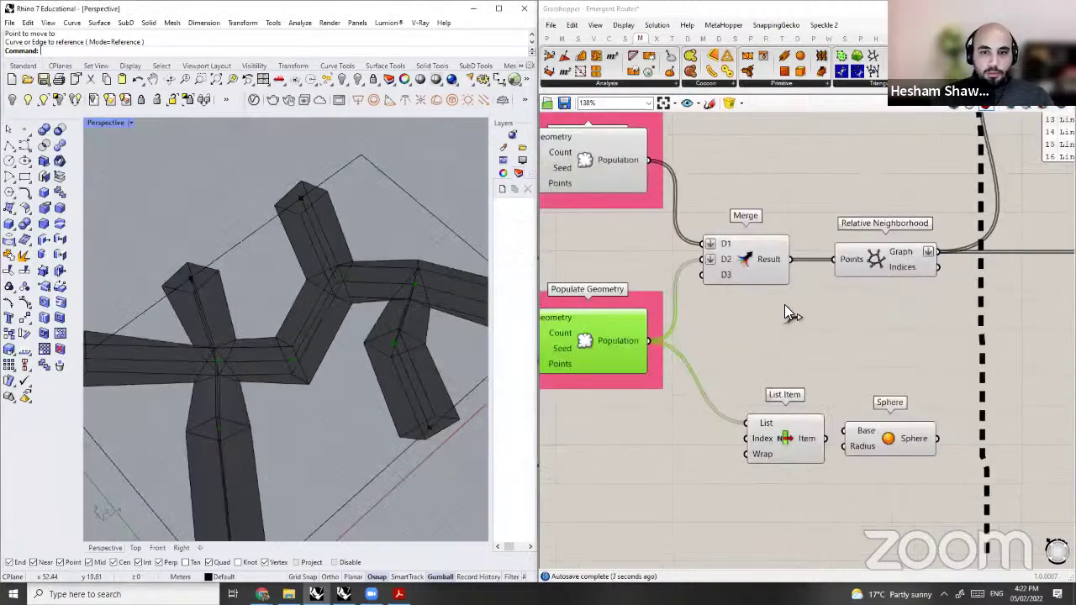
scroll(795, 383, "down", 3)
scroll(688, 429, "up", 4)
Step: Add a number slider below List Item, connect it to the Index input and set it to 6, with List Item selected
double_click(688, 429)
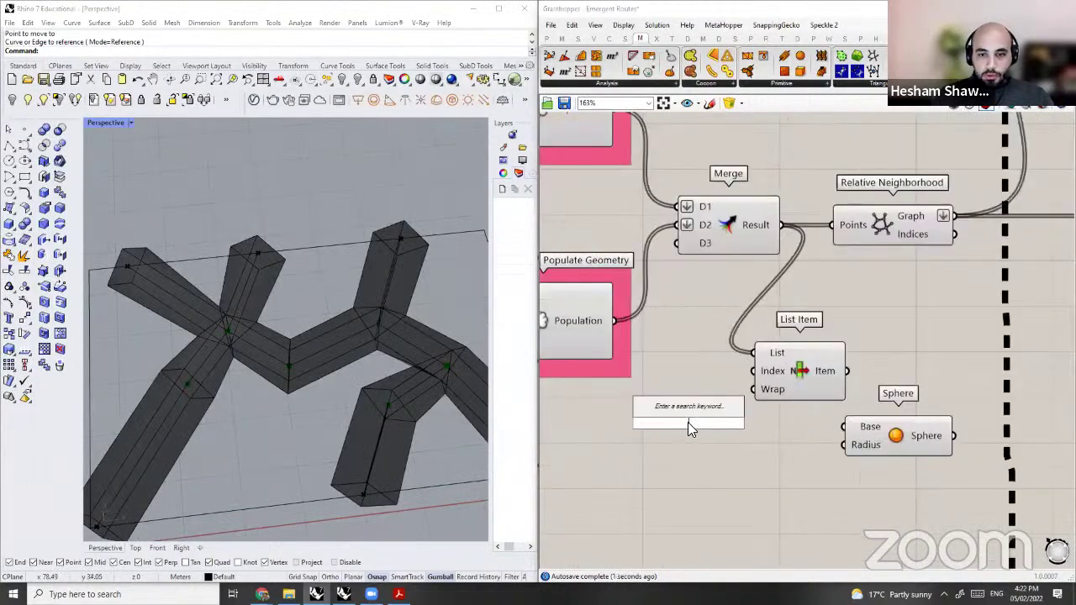
type("5")
key("Return")
left_click_drag(783, 423, 754, 371)
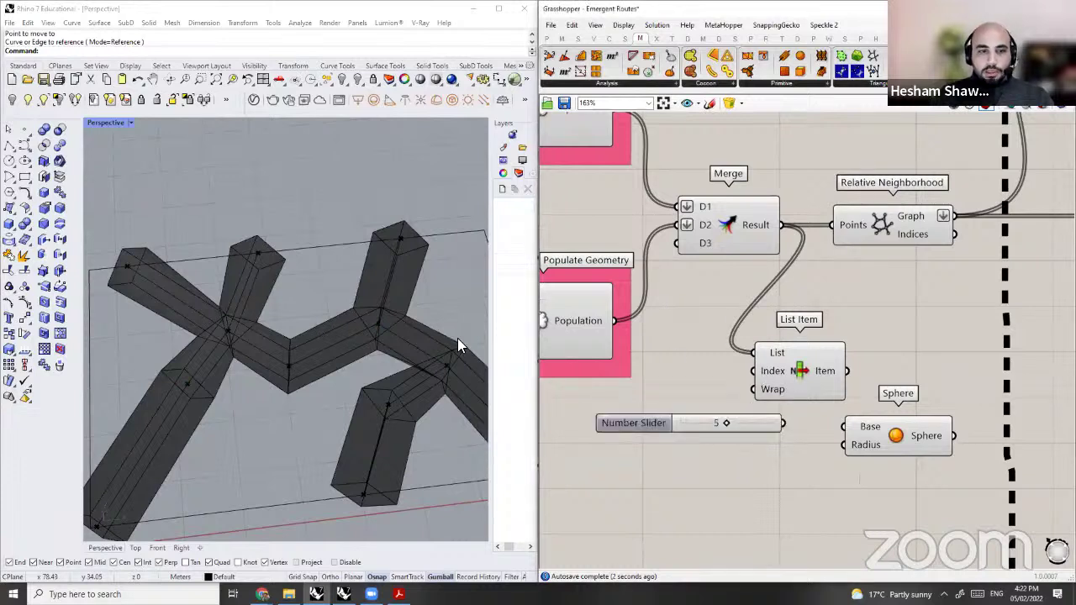
left_click(800, 372)
mouse_move(723, 421)
left_mouse_down()
mouse_move(715, 426)
mouse_move(736, 423)
left_mouse_up()
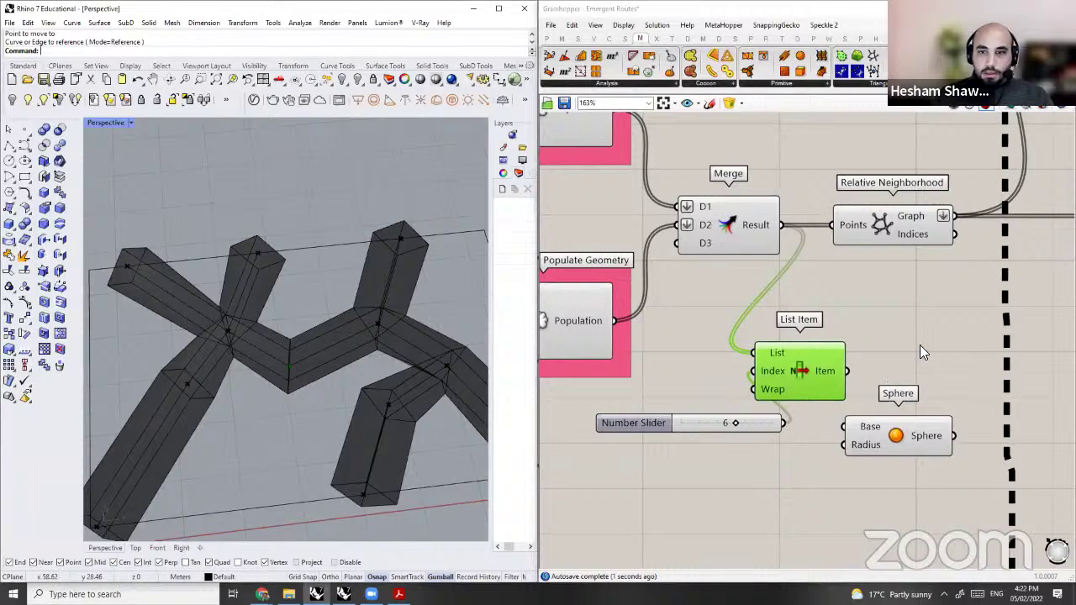
Step: Set the thickness slider to 3.85 and move List Item, its index slider and Sphere below that slider near Fatten
right_click_drag(780, 353, 720, 342)
scroll(589, 471, "down", 1)
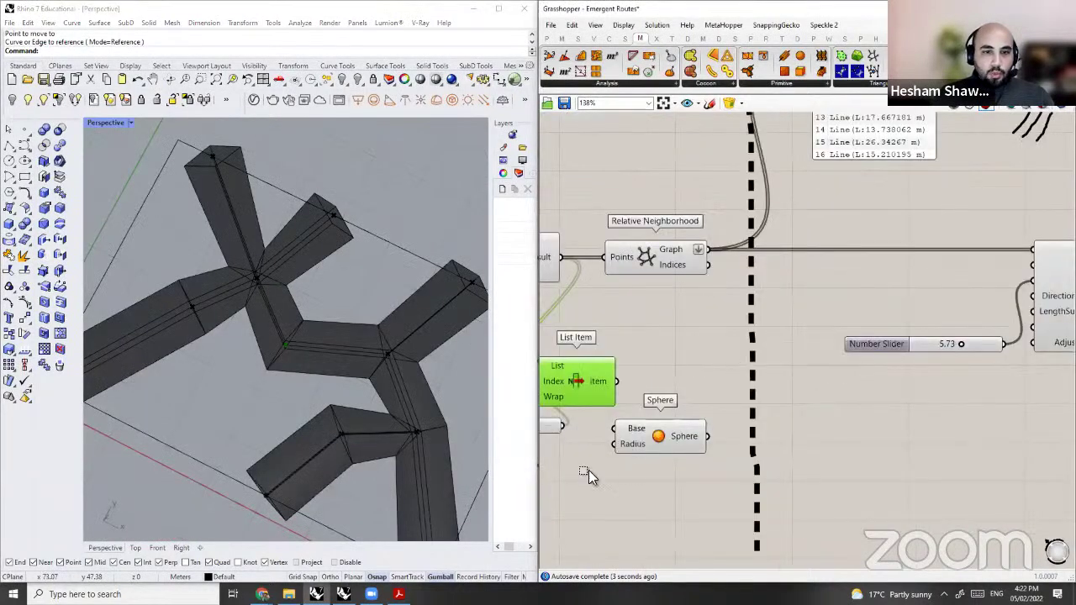
left_click_drag(961, 344, 947, 344)
right_click_drag(919, 388, 971, 390)
left_click_drag(731, 359, 580, 441)
left_click_drag(595, 404, 902, 432)
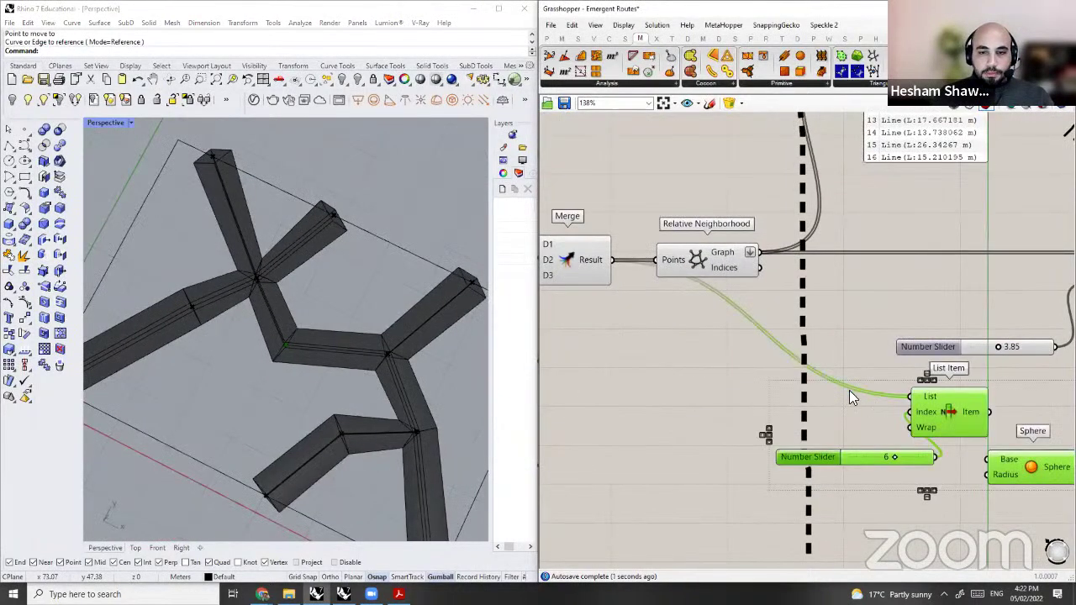
left_click_drag(849, 390, 855, 391)
Step: Connect List Item's Item output to Sphere's Base input and place Sphere directly beside List Item
left_click(1001, 412)
right_click_drag(1001, 413, 864, 390)
left_click_drag(860, 390, 859, 437)
left_click_drag(891, 431, 934, 388)
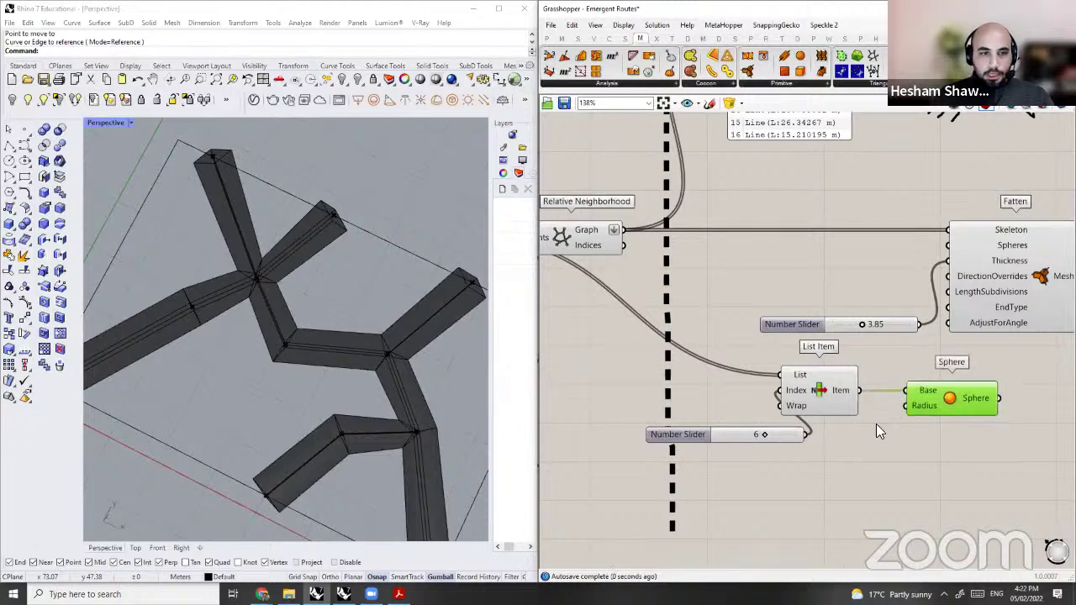
Step: Add another number slider below List Item, connect it to Sphere's Radius input and set it to 7
left_click(832, 485)
double_click(832, 485)
type("50")
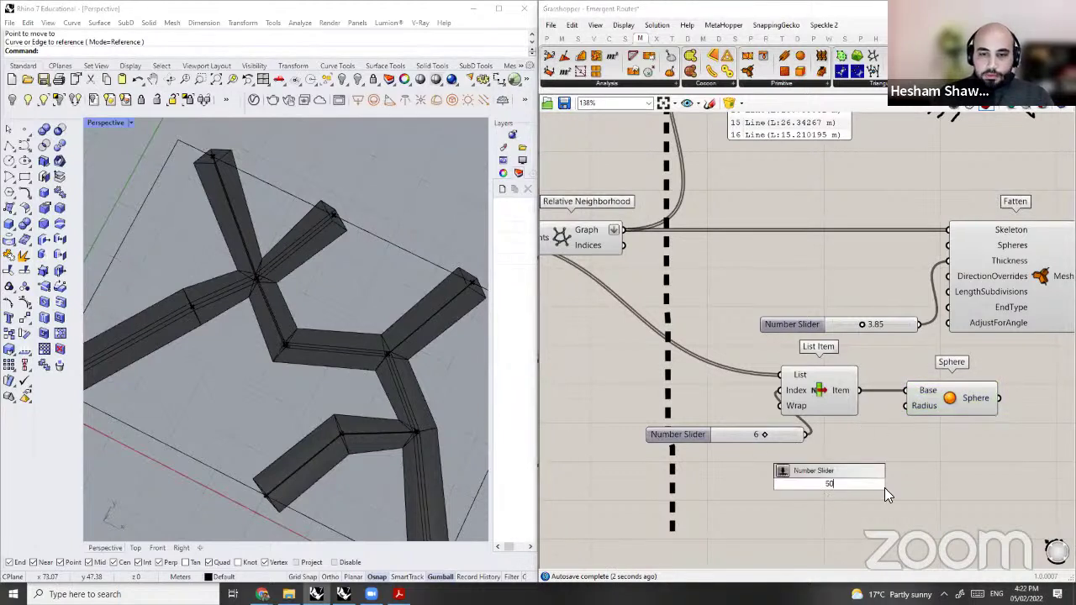
key("Return")
left_click_drag(915, 485, 908, 406)
left_click_drag(950, 398, 953, 399)
scroll(875, 480, "up", 3)
left_click_drag(854, 487, 793, 498)
Step: Lower the maximum of the radius slider's numeric domain, then select Sphere to highlight it in the viewport
double_click(766, 488)
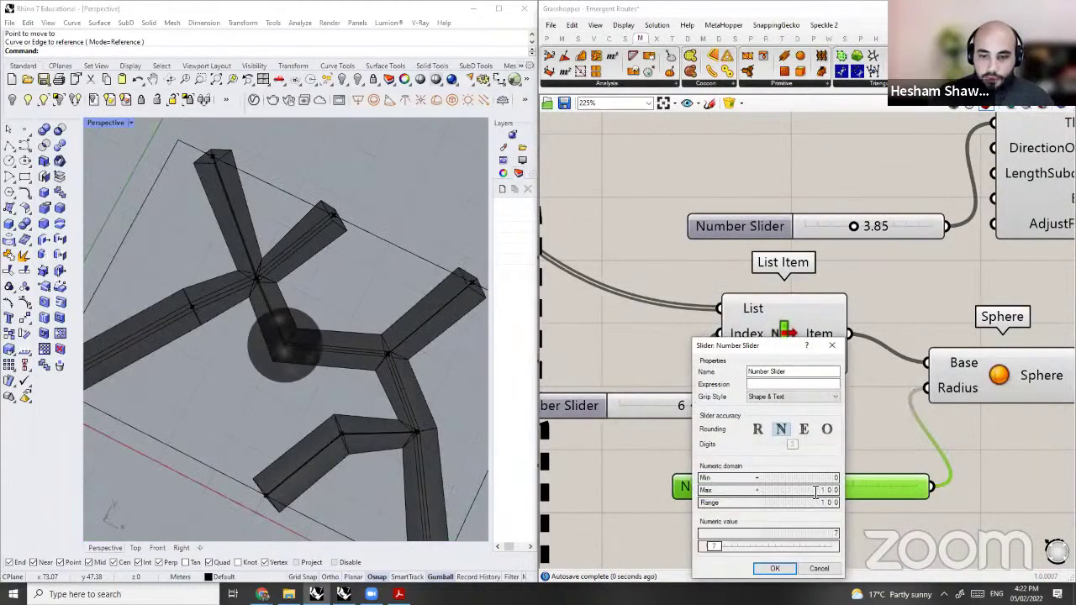
double_click(813, 490)
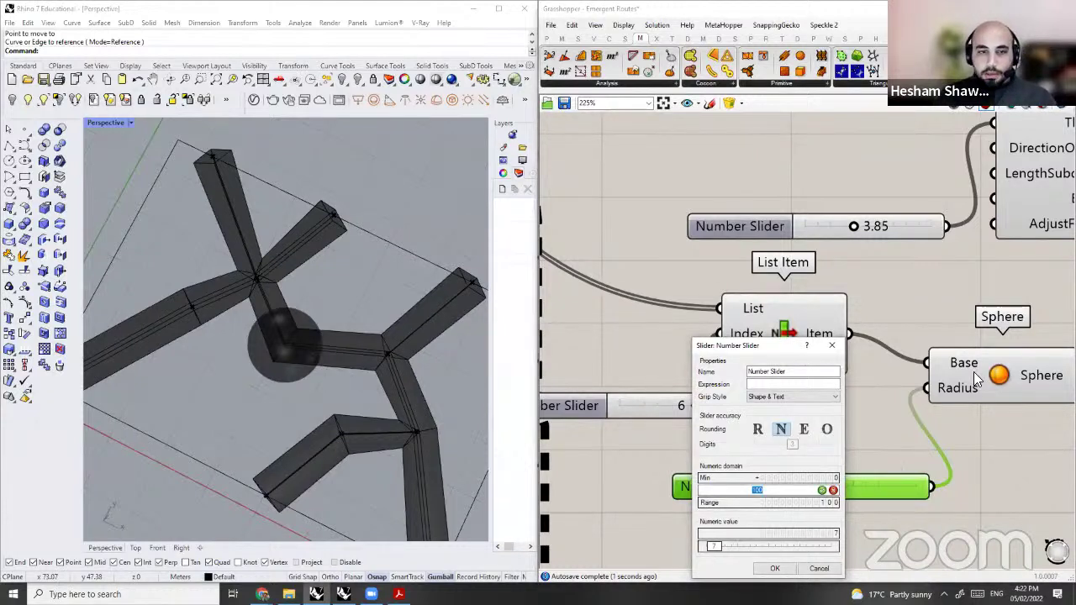
left_click(784, 570)
left_click_drag(939, 375, 928, 346)
scroll(842, 451, "down", 2)
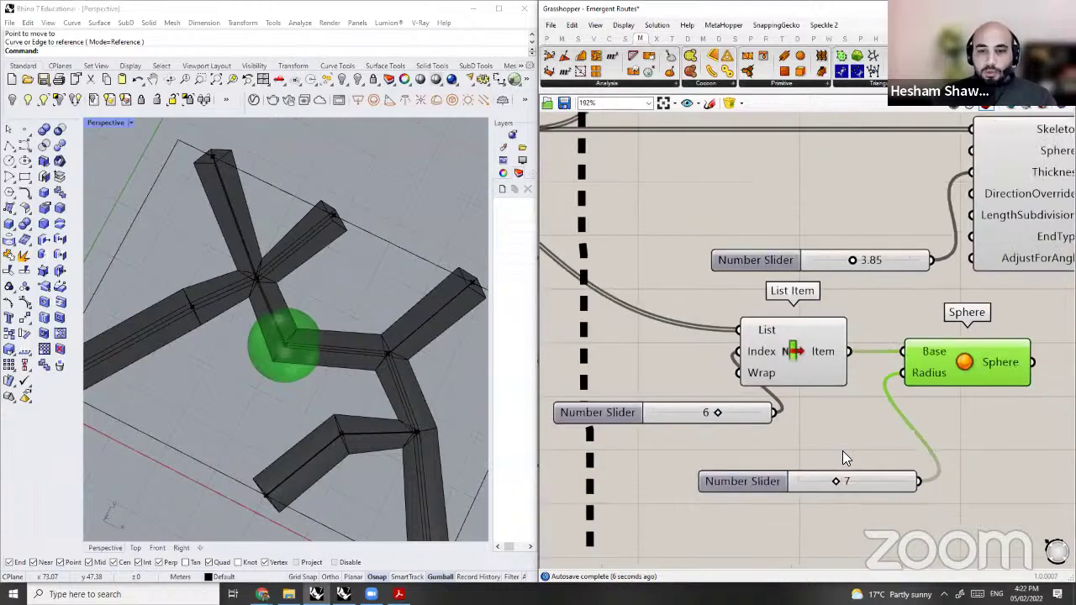
right_click_drag(370, 395, 281, 318)
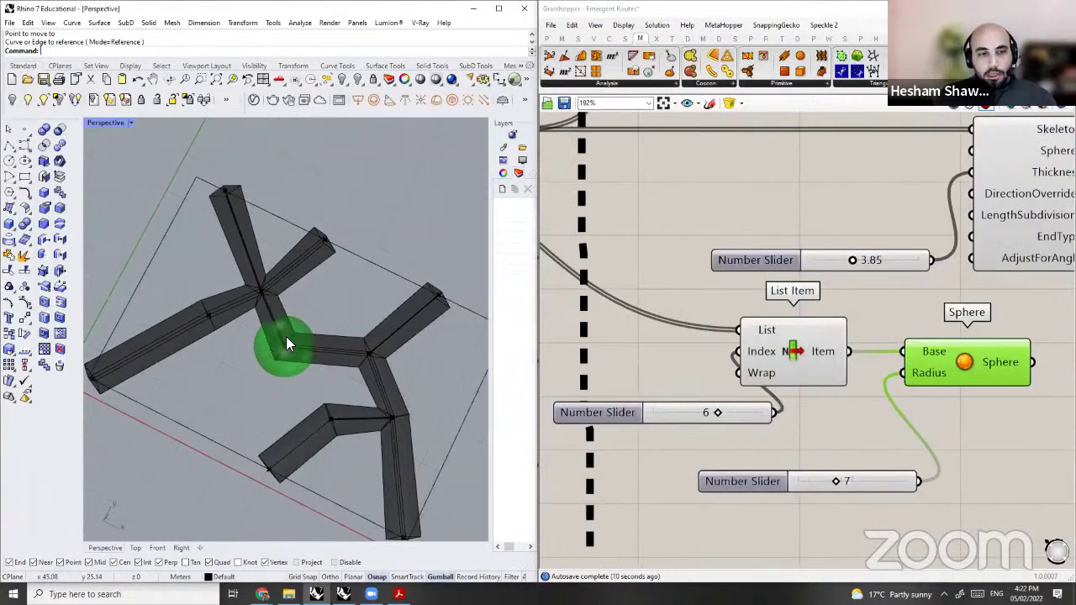
left_click_drag(846, 482, 834, 487)
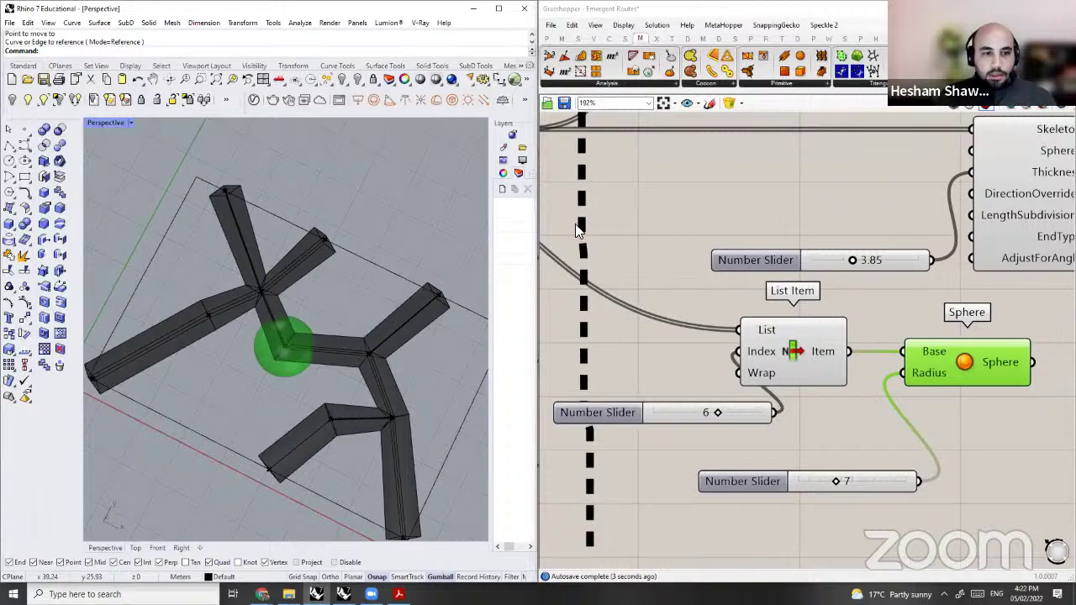
Step: Sketch a branch flaring out to a circular node in the empty canvas area below Sphere, and discard the sketch
scroll(282, 351, "up", 2)
left_click(709, 103)
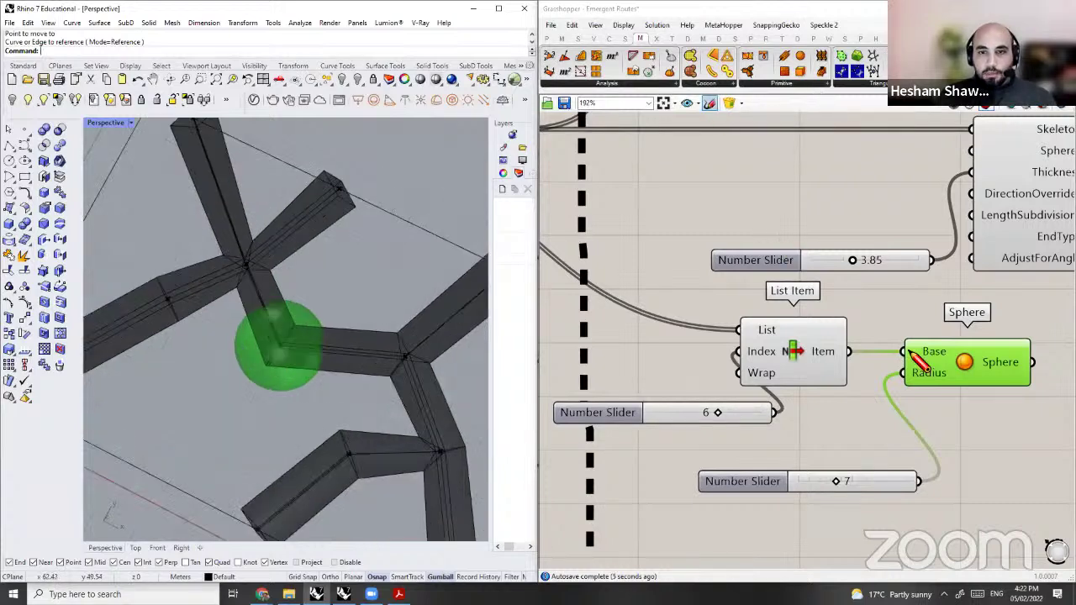
scroll(968, 412, "down", 4)
mouse_move(893, 426)
left_mouse_down()
mouse_move(999, 437)
mouse_move(904, 450)
left_mouse_up()
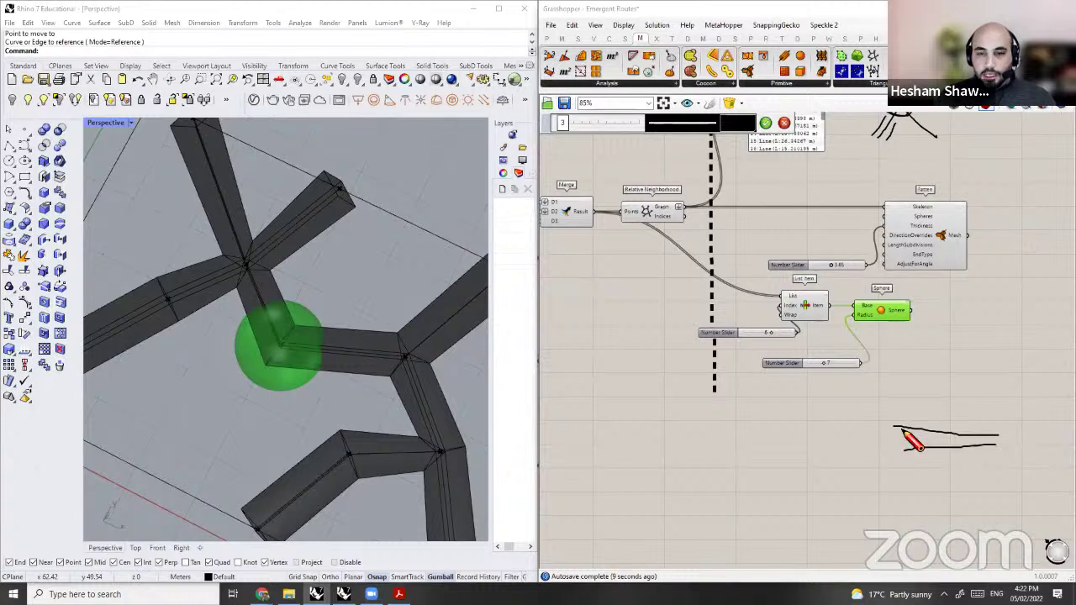
mouse_move(873, 418)
left_mouse_down()
mouse_move(881, 462)
mouse_move(877, 421)
mouse_move(881, 458)
mouse_move(898, 429)
left_mouse_up()
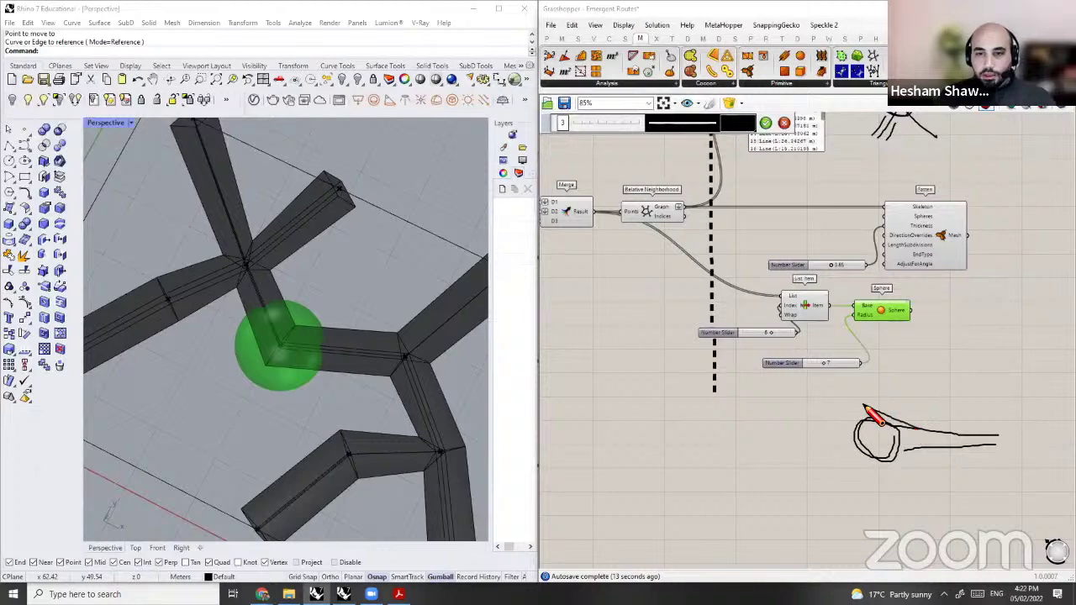
mouse_move(849, 402)
left_mouse_down()
mouse_move(959, 434)
mouse_move(853, 476)
left_mouse_up()
left_click(784, 123)
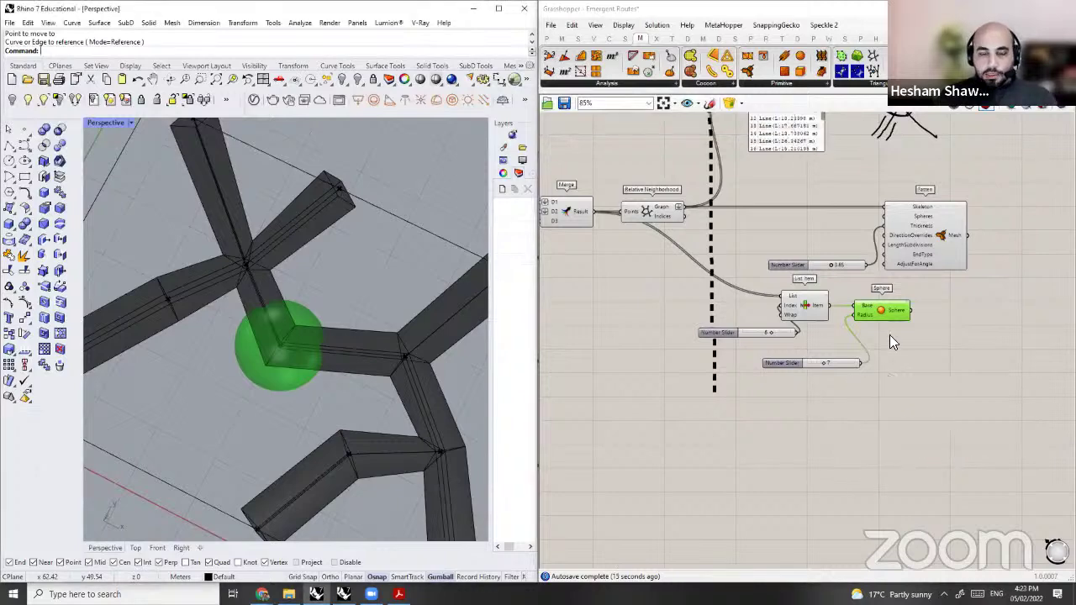
Step: Connect the Sphere output to Fatten's Spheres input and set the radius slider to 5
scroll(894, 333, "up", 3)
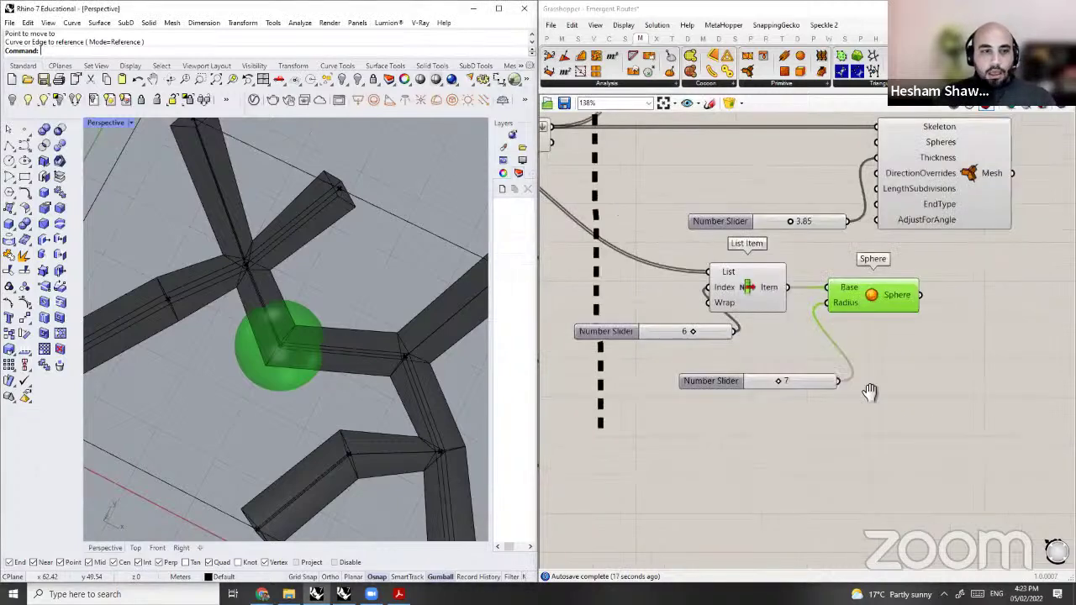
left_click(870, 385)
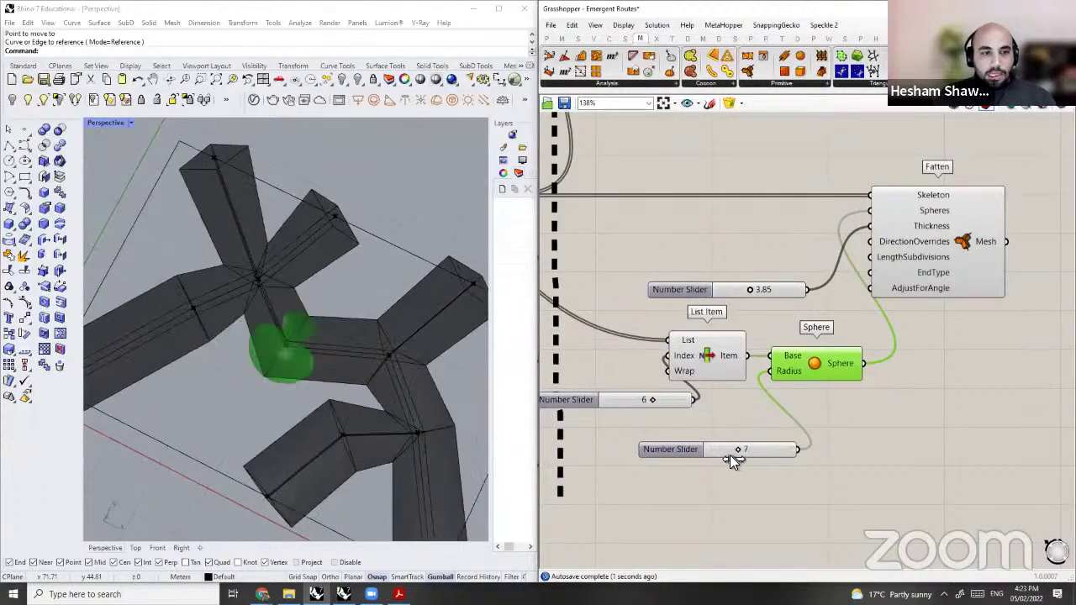
left_click_drag(721, 456, 730, 458)
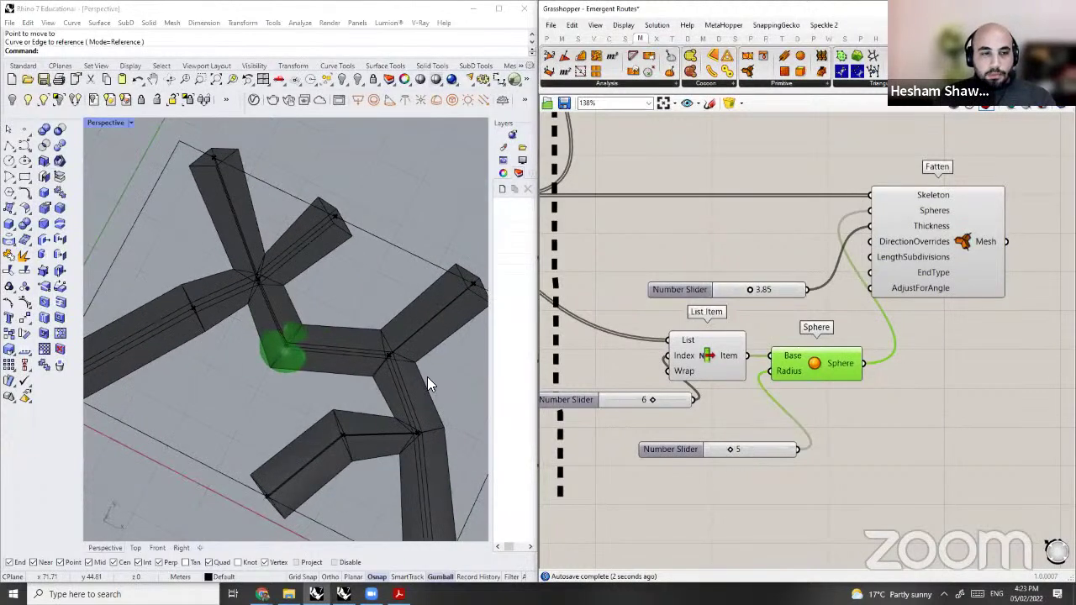
left_click(406, 368)
right_click_drag(320, 364, 305, 309)
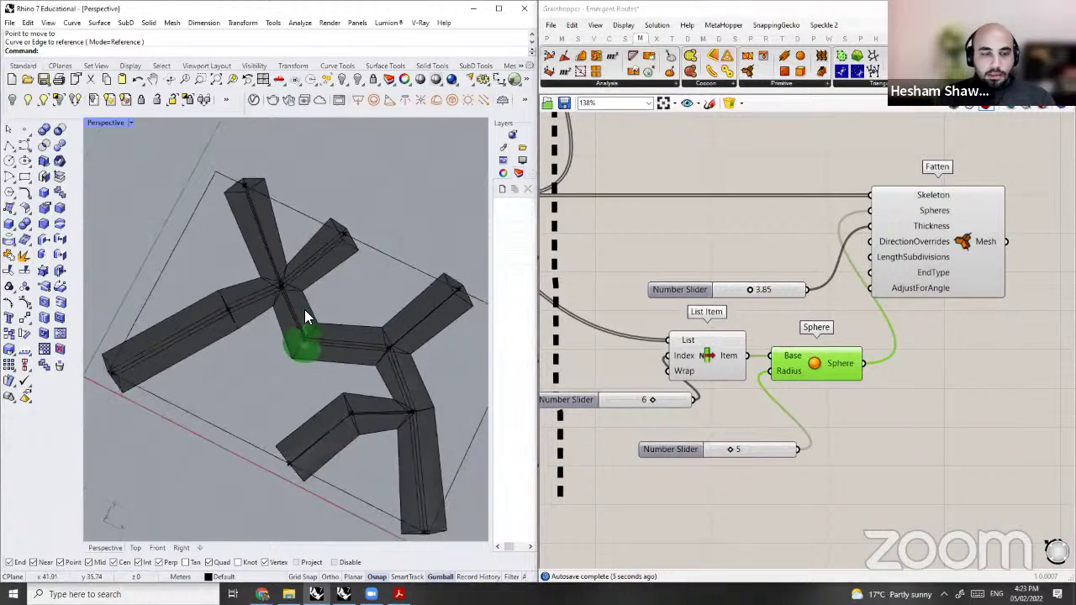
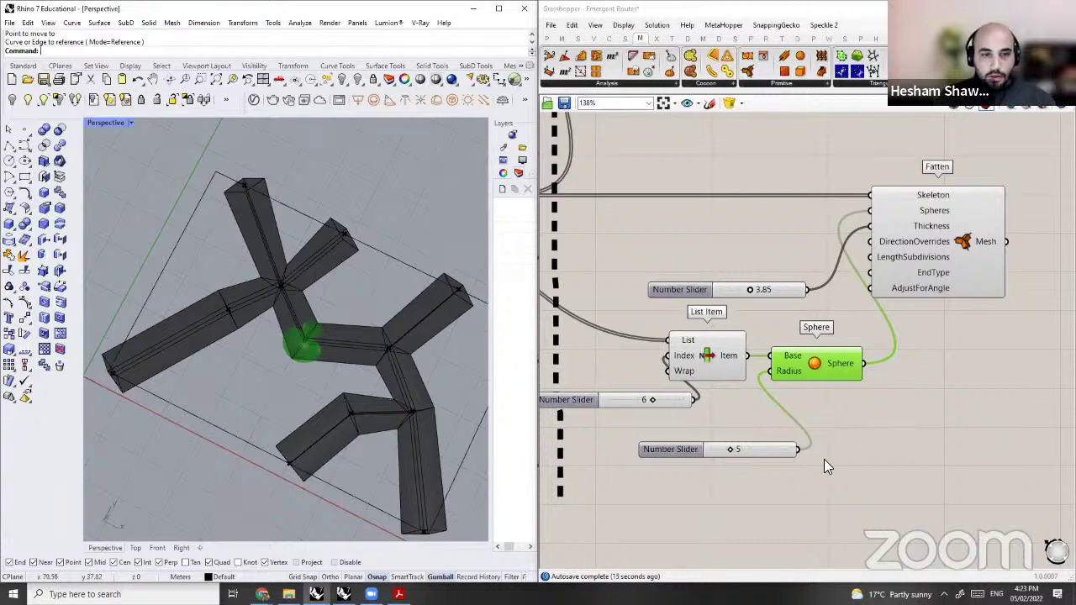
Step: Delete the List Item component together with its index slider
scroll(844, 438, "down", 1)
right_click_drag(844, 437, 926, 449)
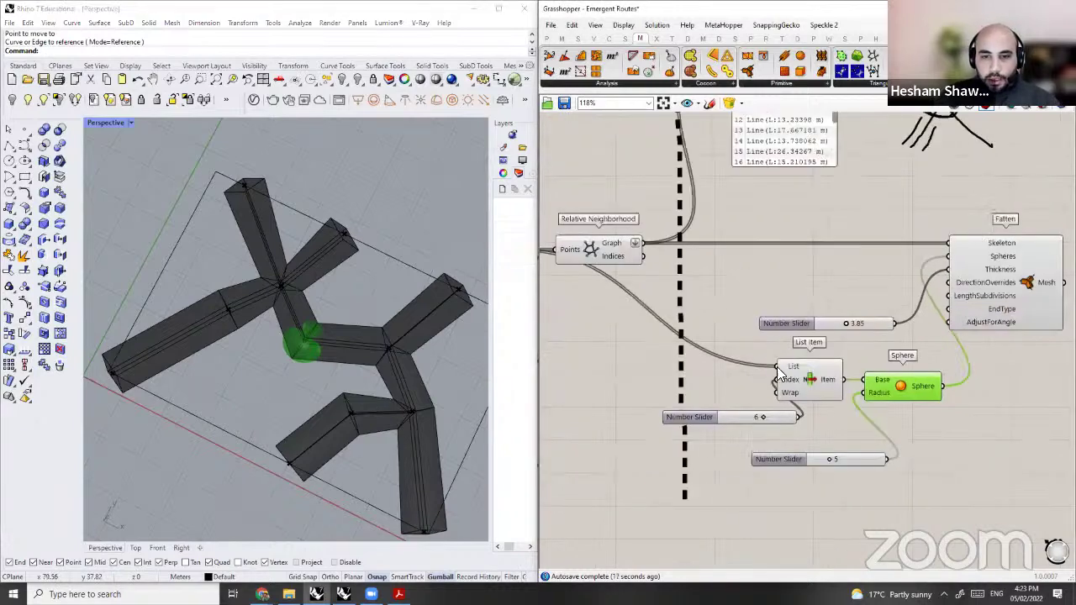
left_click_drag(849, 436, 723, 338)
key("Delete")
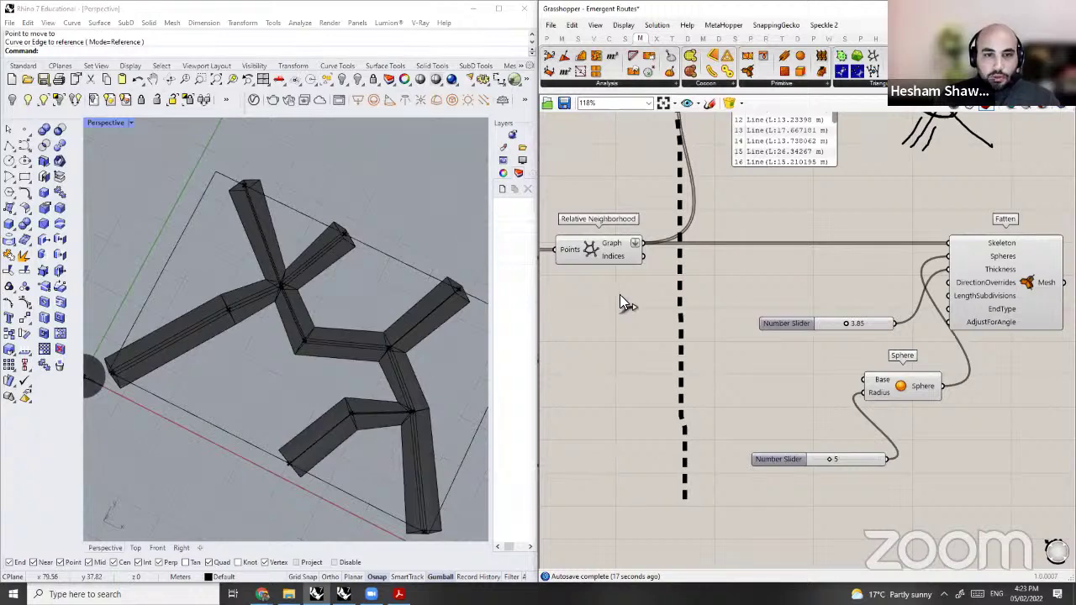
Step: Move Sphere down beside its radius slider, connect Merge's Result to its Base input and select Sphere
scroll(896, 405, "down", 2)
left_click_drag(901, 391, 921, 440)
left_click_drag(623, 293, 910, 439)
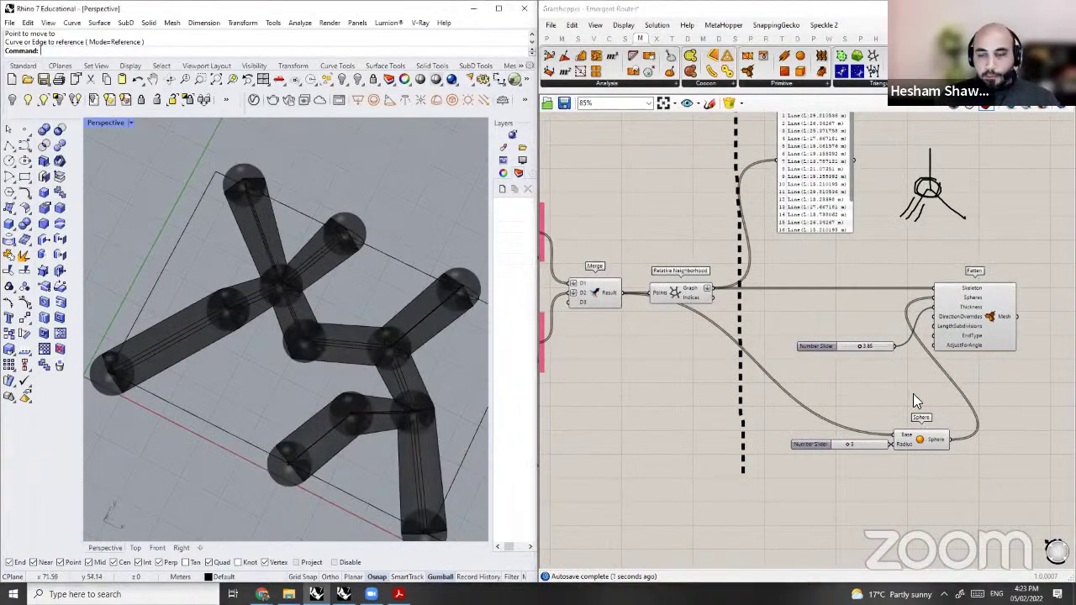
left_click(923, 442)
Step: Duplicate the radius slider, connect the copy to Sphere's Radius as a second value and set it to 1
scroll(921, 448, "up", 3)
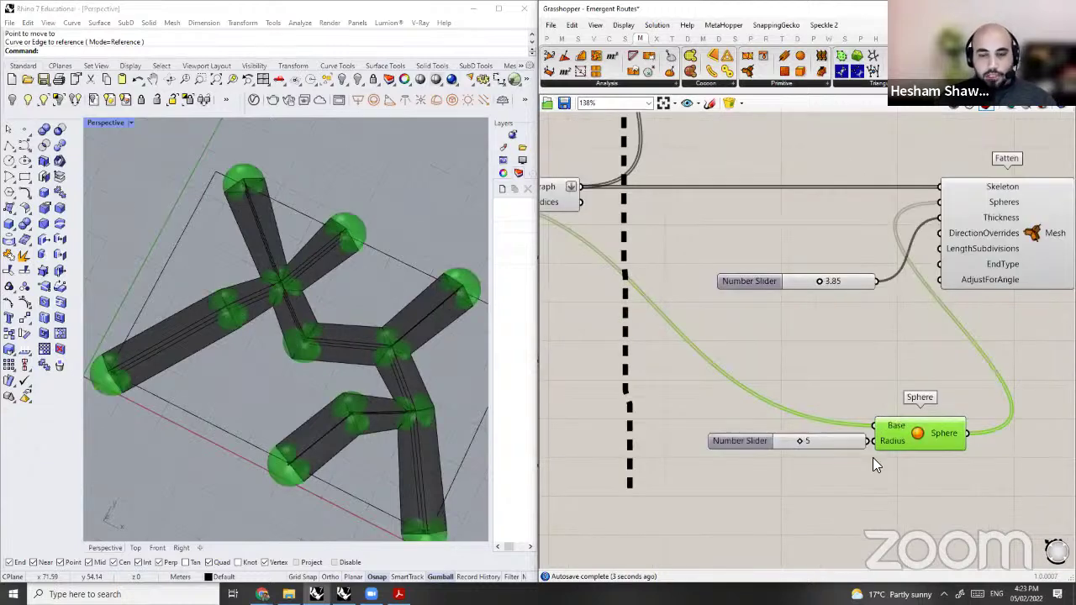
key("ctrl+z")
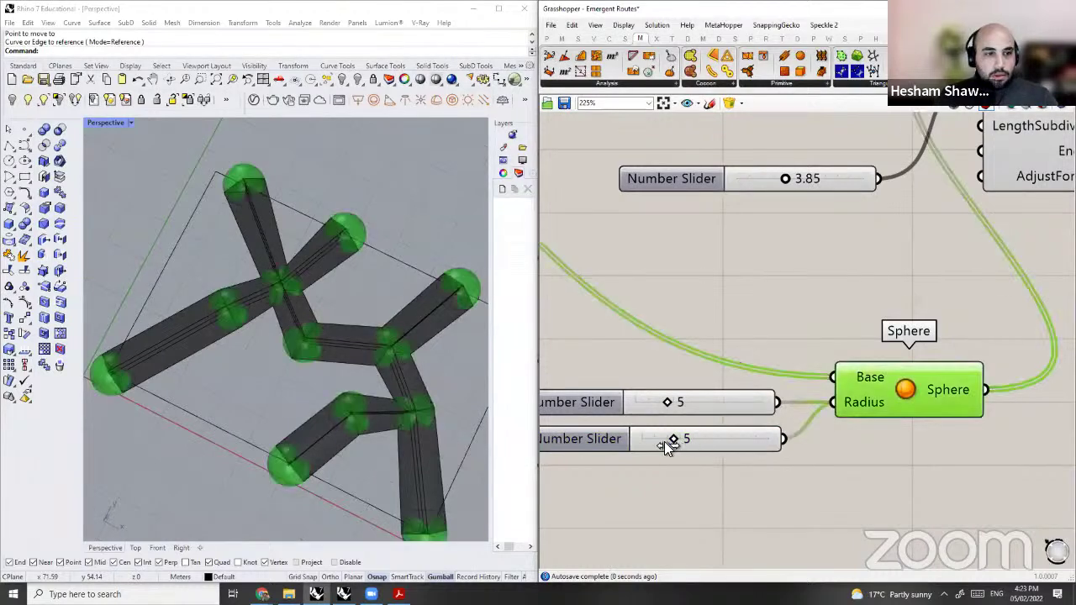
left_click_drag(664, 442, 656, 443)
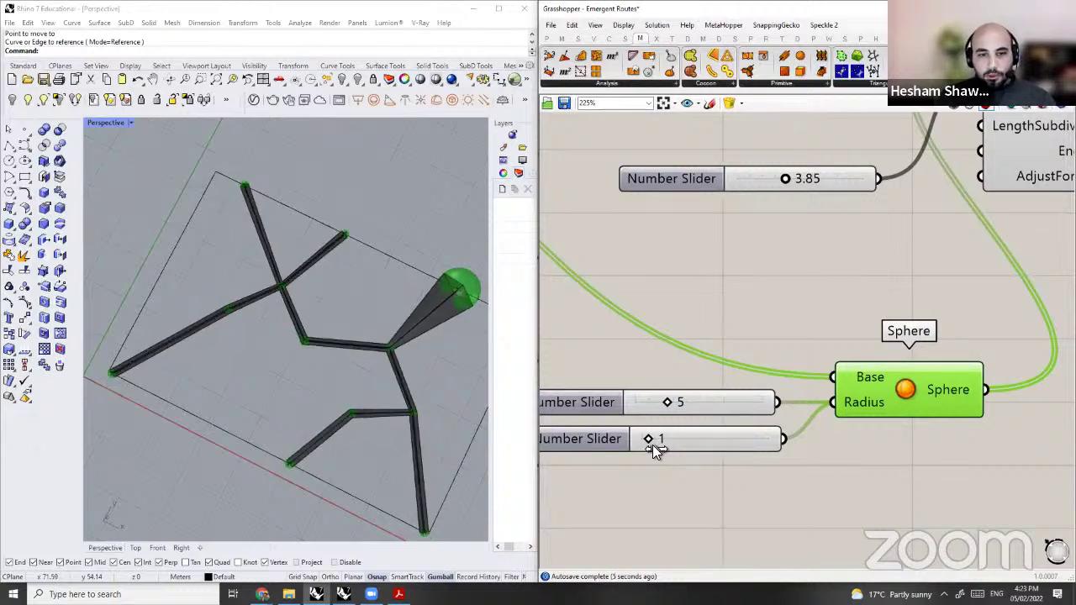
Step: Examine from several angles how the two sphere radii shape the end node, its branch and the rest of the network
left_click(441, 254)
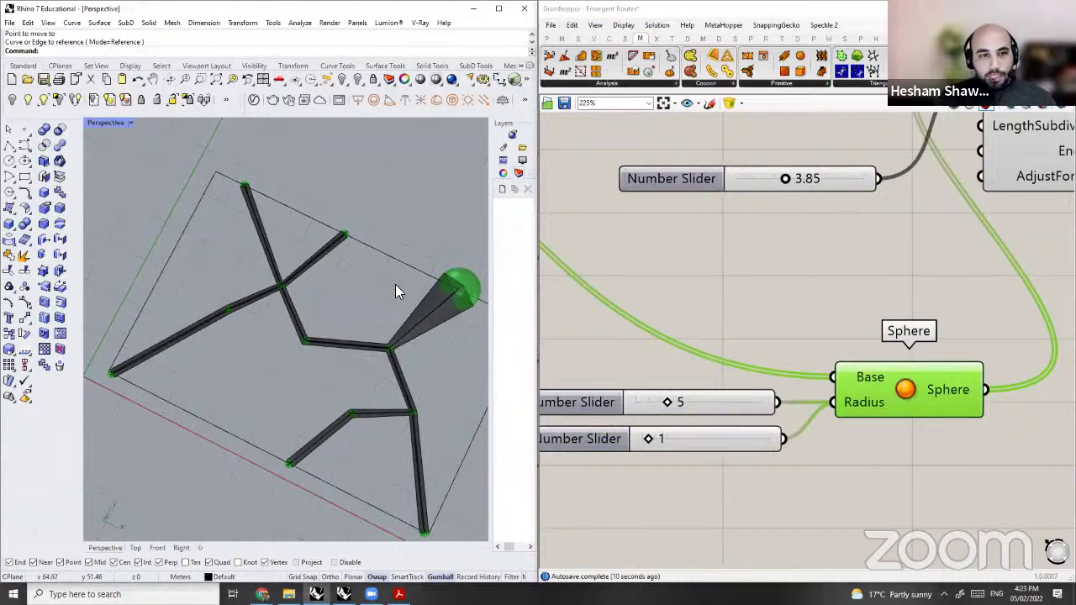
scroll(428, 290, "up", 3)
scroll(427, 295, "up", 2)
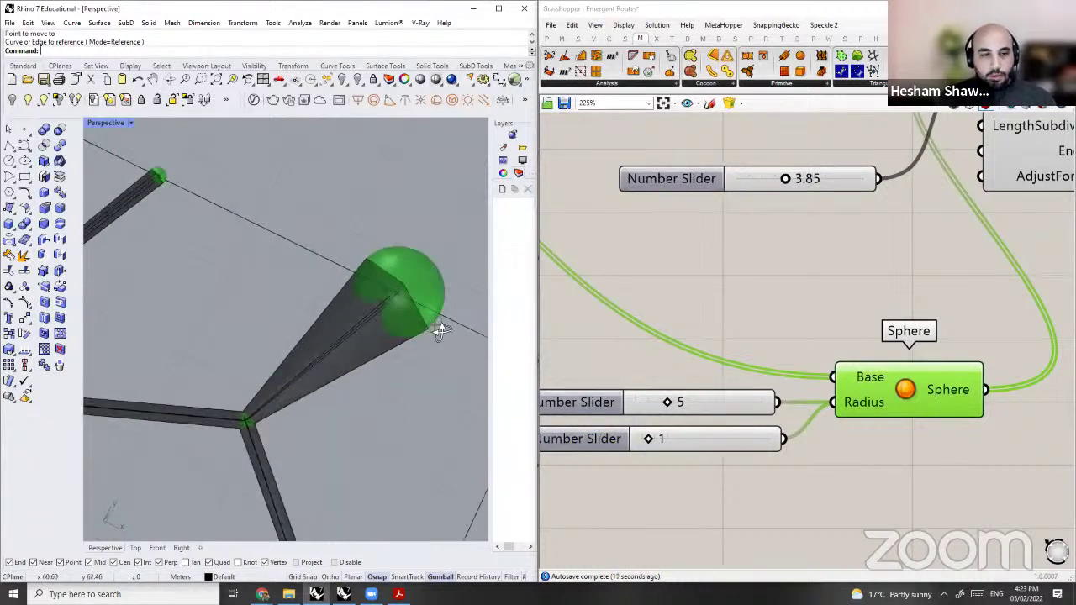
scroll(325, 403, "down", 6)
right_click_drag(290, 385, 342, 248)
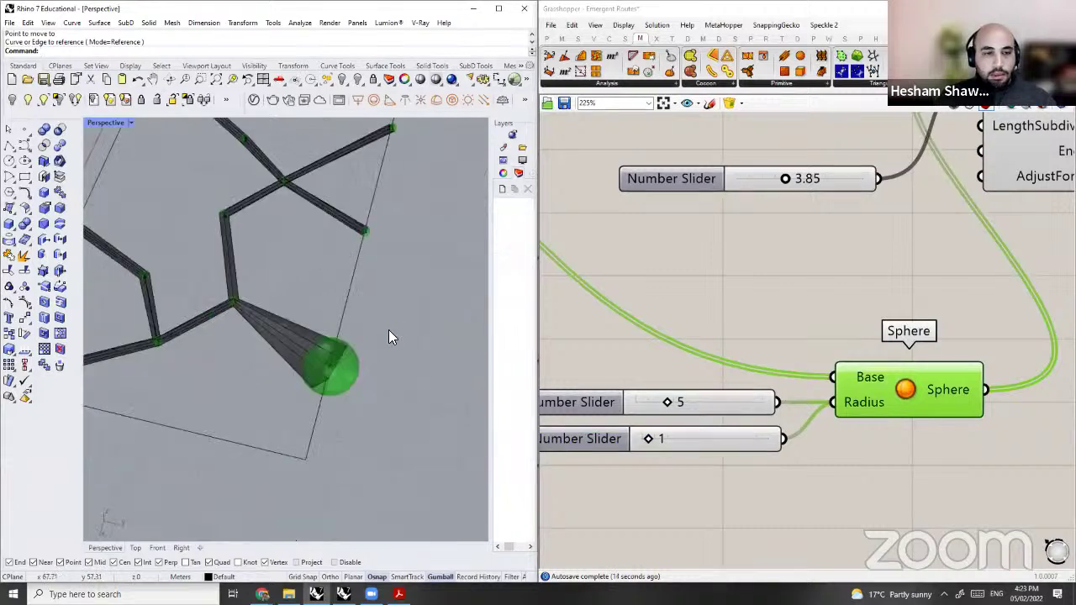
scroll(389, 336, "up", 2)
right_click_drag(327, 365, 377, 342)
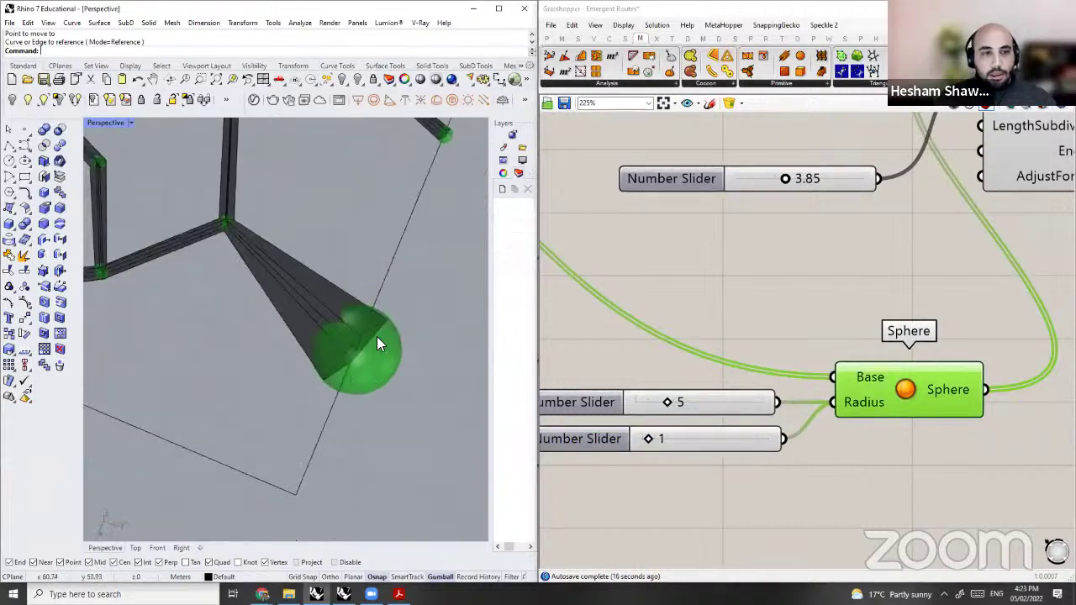
right_click_drag(272, 297, 225, 265)
scroll(257, 466, "down", 5)
right_click_drag(257, 466, 306, 349)
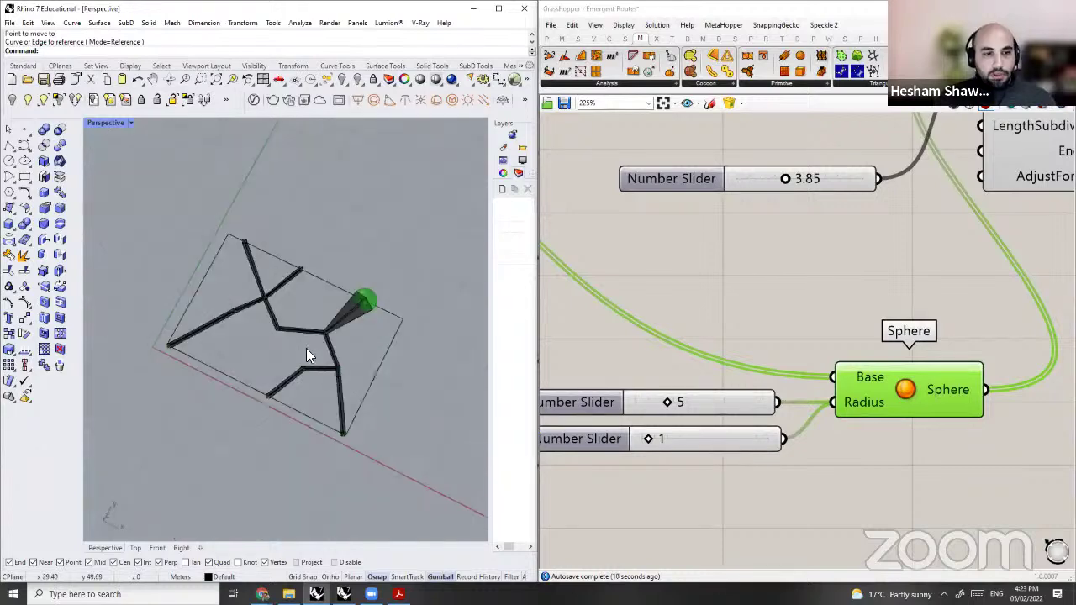
scroll(306, 348, "up", 6)
left_click_drag(707, 452, 708, 461)
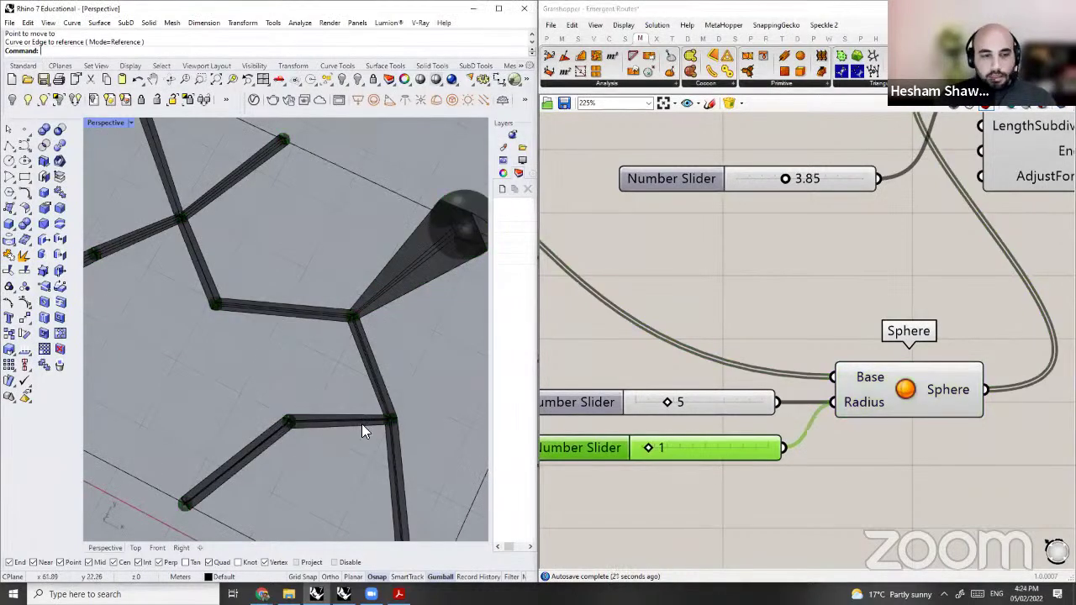
scroll(391, 369, "down", 5)
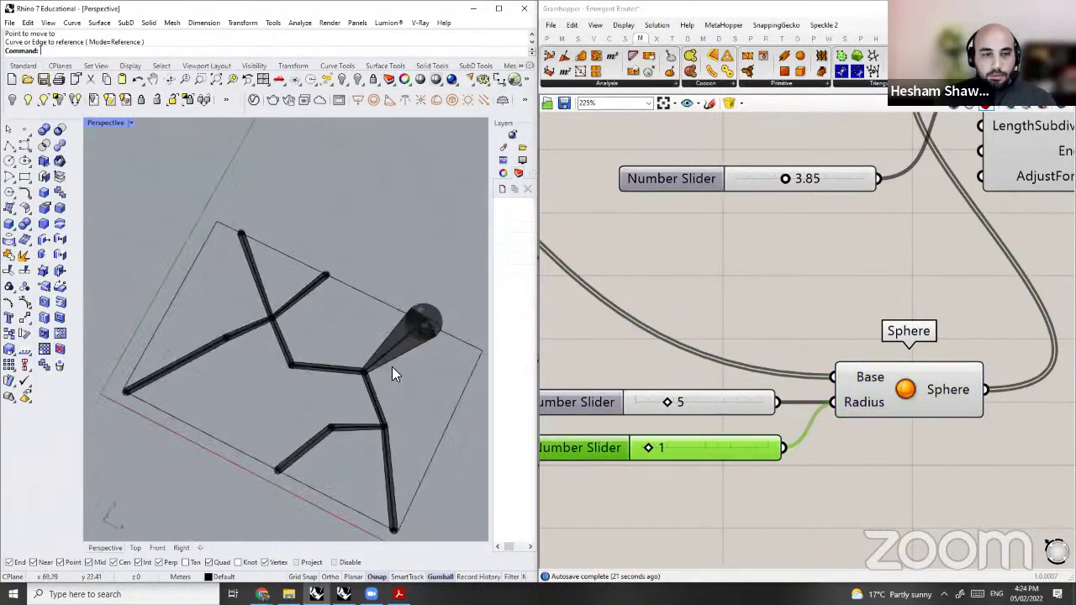
Step: Sketch a branching network on the canvas above the Sphere component, with circles of different sizes at its nodes
mouse_move(392, 369)
right_mouse_down()
mouse_move(320, 399)
mouse_move(386, 364)
right_mouse_up()
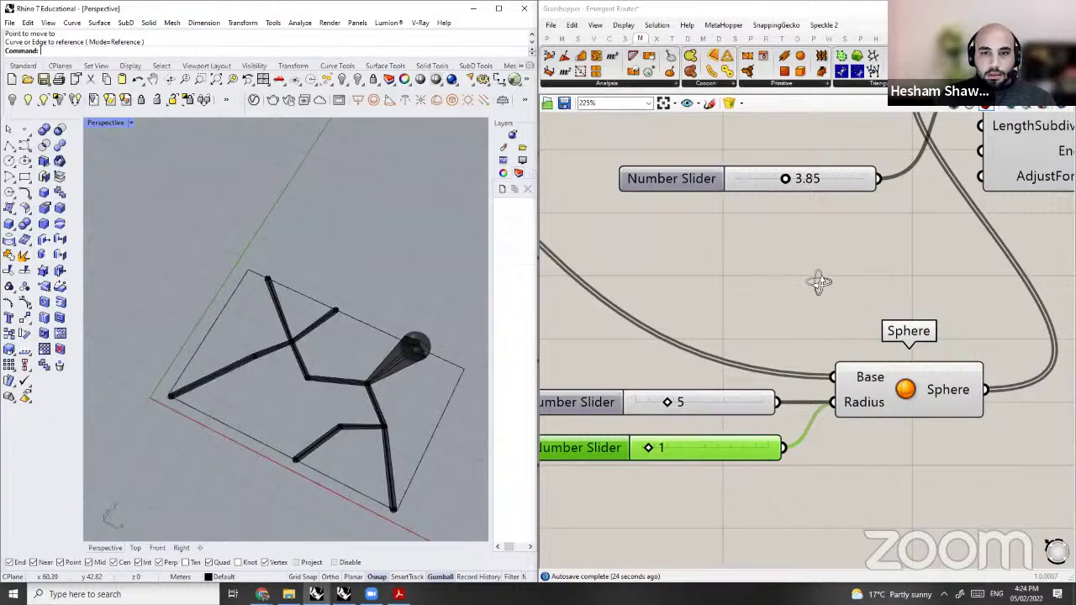
mouse_move(908, 250)
left_mouse_down()
mouse_move(918, 246)
mouse_move(912, 255)
left_mouse_up()
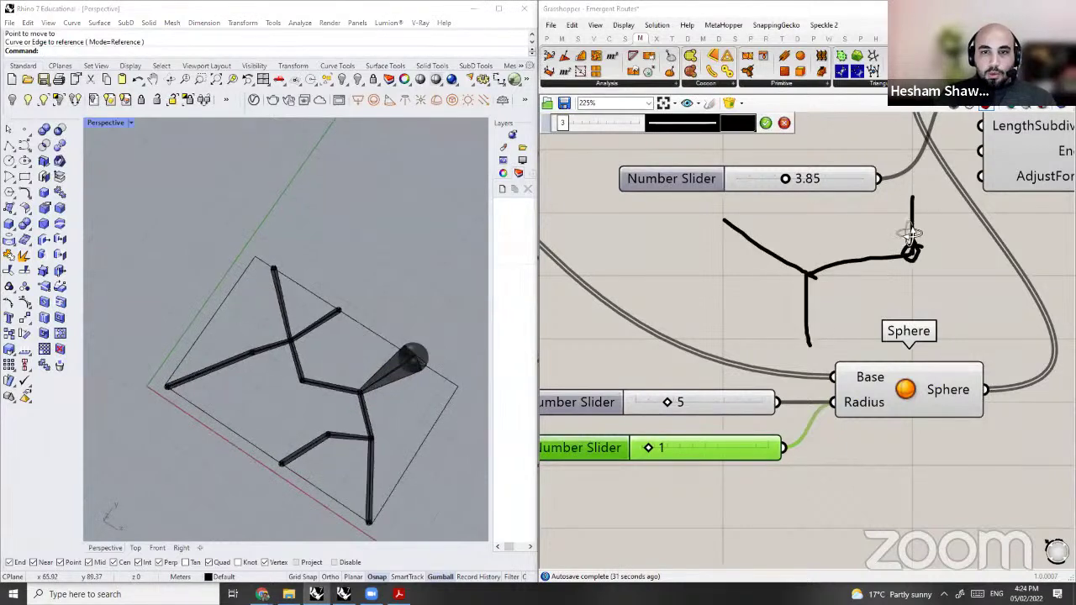
left_click_drag(815, 260, 821, 255)
left_click_drag(804, 339, 805, 338)
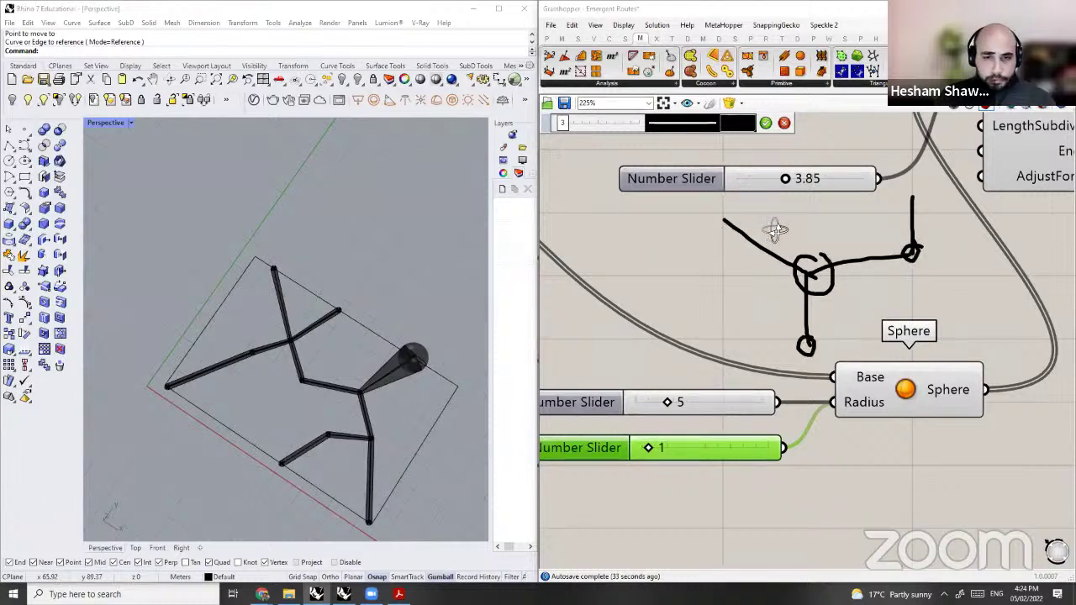
left_click_drag(734, 216, 730, 223)
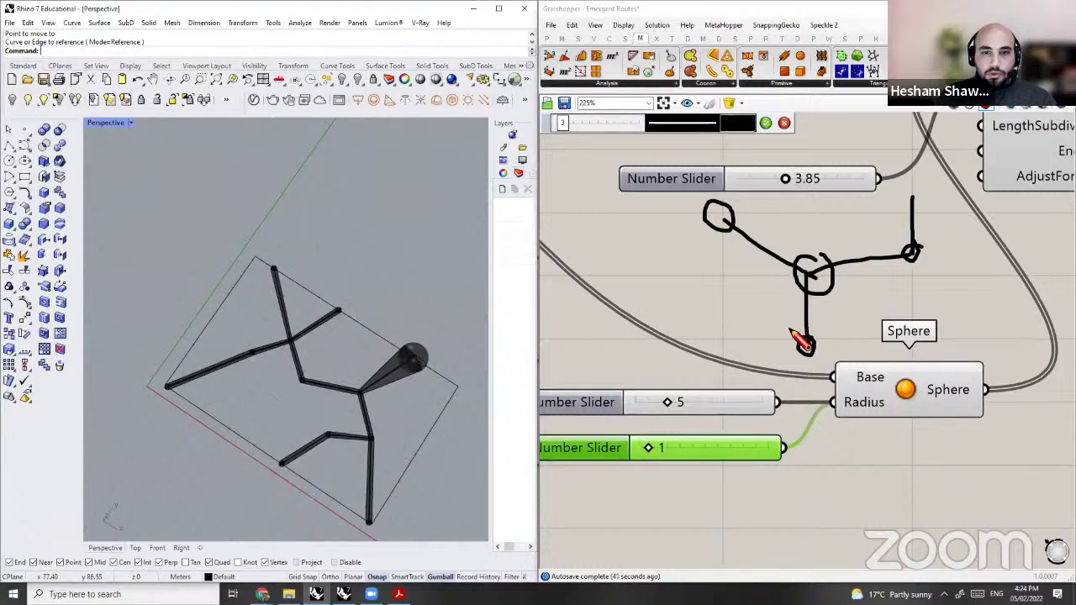
Step: Add a rectangular boundary with branches radiating from a marked central point to the sketch, and close the sketching tool
left_click_drag(738, 291, 746, 294)
left_click_drag(671, 329, 671, 242)
mouse_move(656, 267)
left_mouse_down()
mouse_move(790, 274)
mouse_move(783, 325)
mouse_move(668, 319)
left_mouse_up()
mouse_move(719, 268)
left_mouse_down()
mouse_move(716, 312)
mouse_move(745, 292)
left_mouse_up()
mouse_move(778, 327)
left_mouse_down()
mouse_move(742, 294)
mouse_move(789, 276)
left_mouse_up()
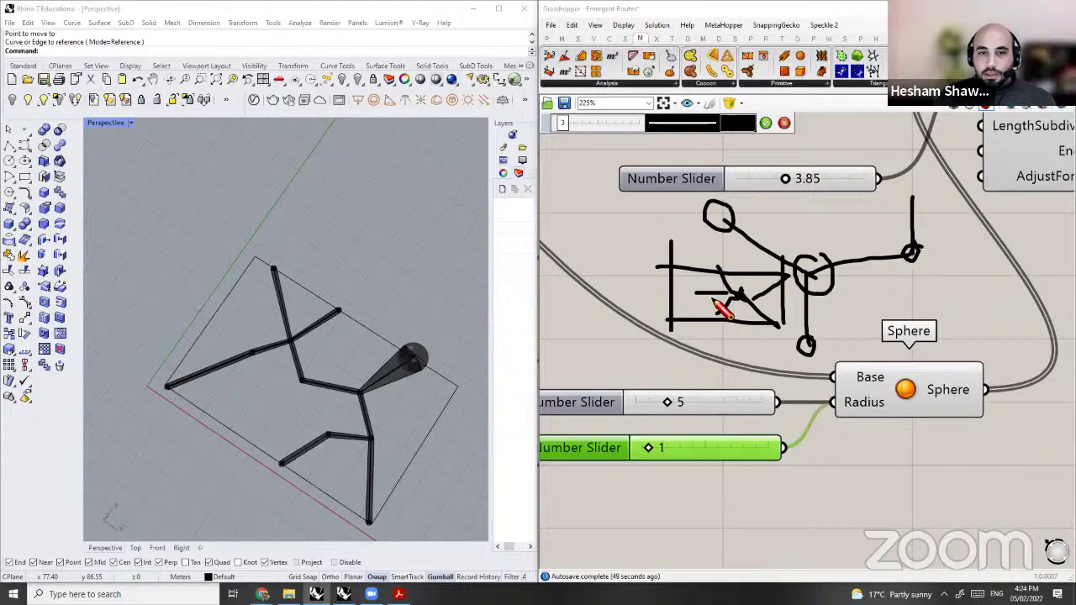
left_click_drag(732, 297, 743, 293)
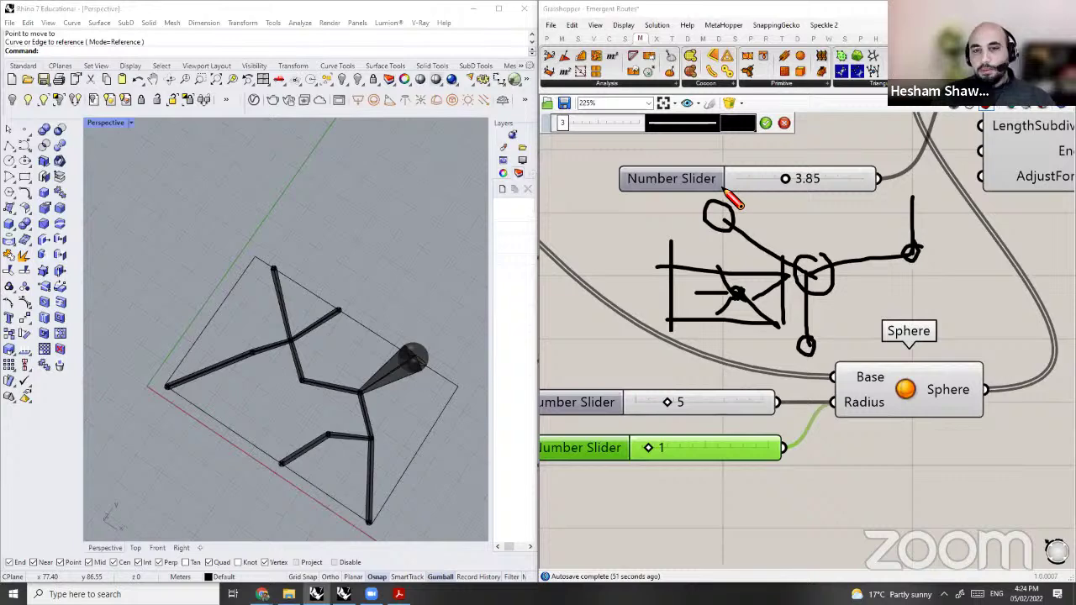
left_click(765, 123)
Step: Delete the Sphere component and both of its radius sliders, and view the network fattened at uniform thickness
scroll(805, 271, "down", 5)
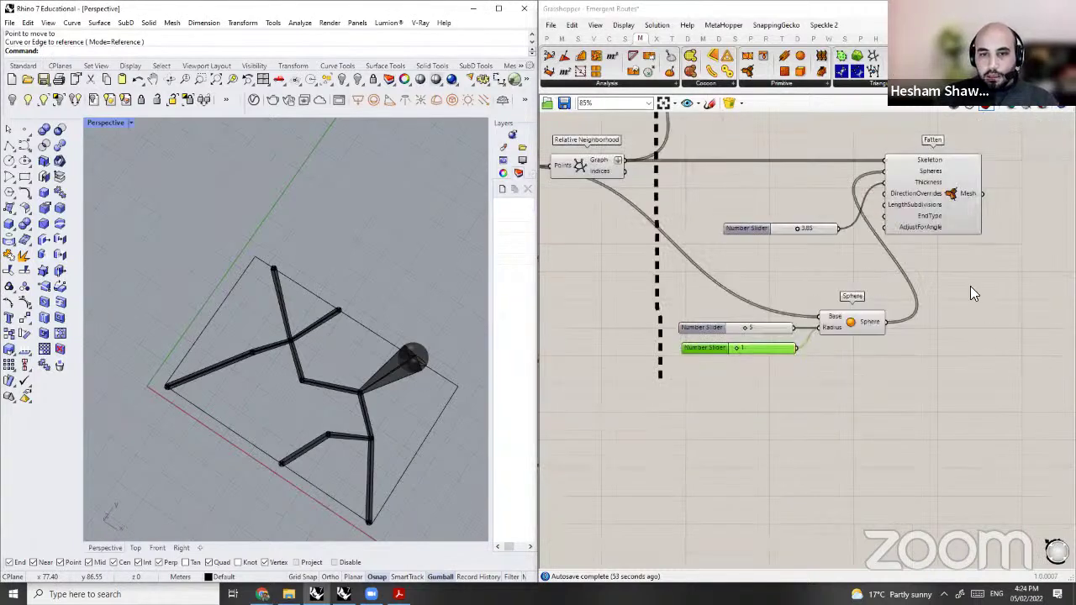
scroll(818, 316, "up", 1)
left_click_drag(875, 268, 759, 386)
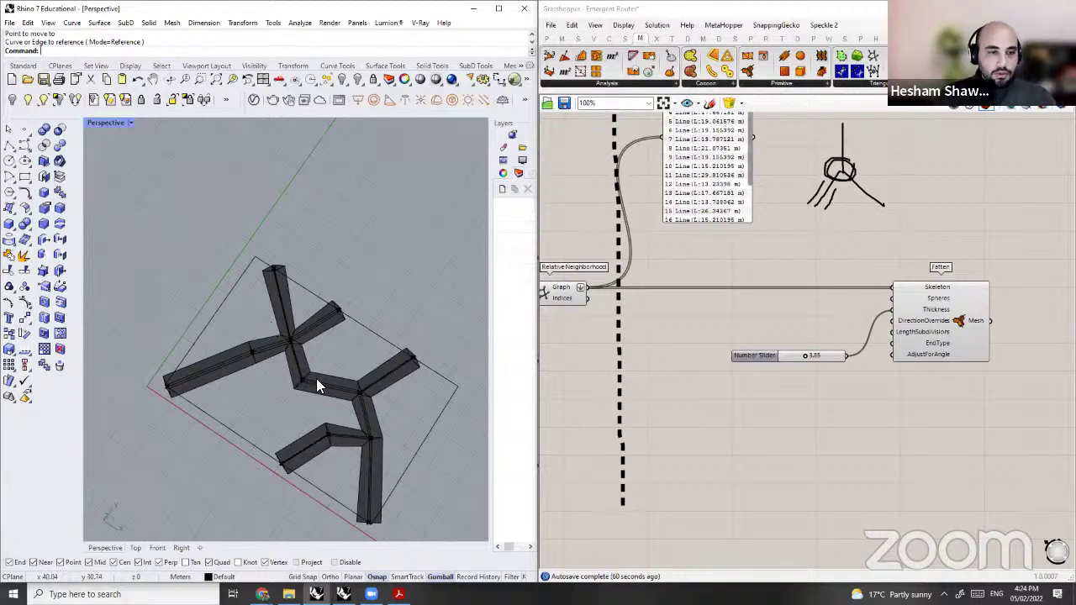
right_click_drag(317, 379, 312, 480)
right_click_drag(264, 378, 849, 207)
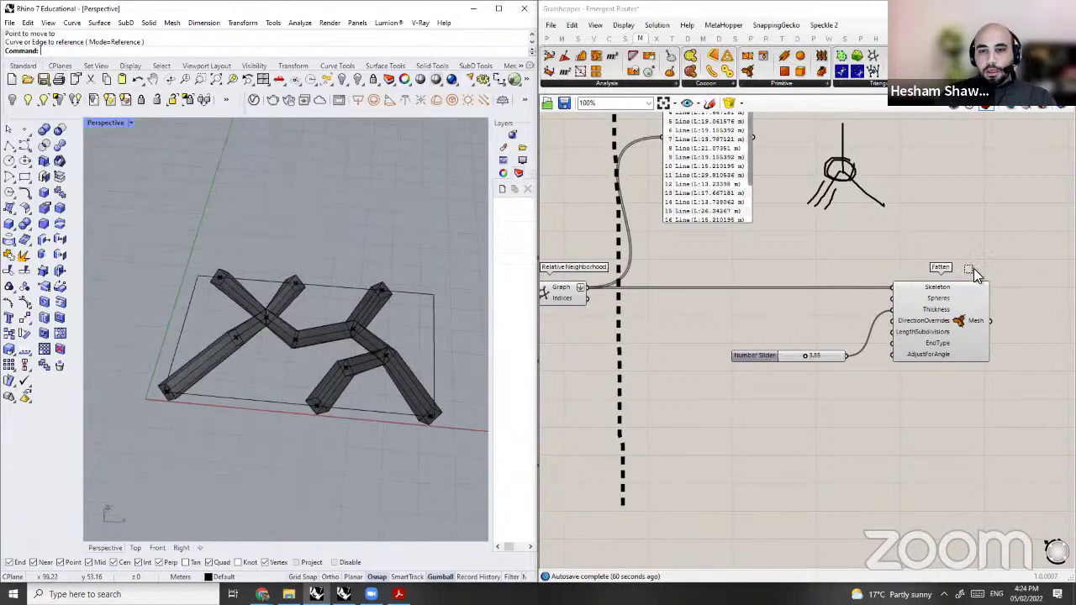
Step: Move the Fatten component and its thickness slider further away from Relative Neighborhood to free up space
scroll(896, 295, "up", 2)
scroll(851, 288, "down", 2)
left_click_drag(851, 286, 723, 412)
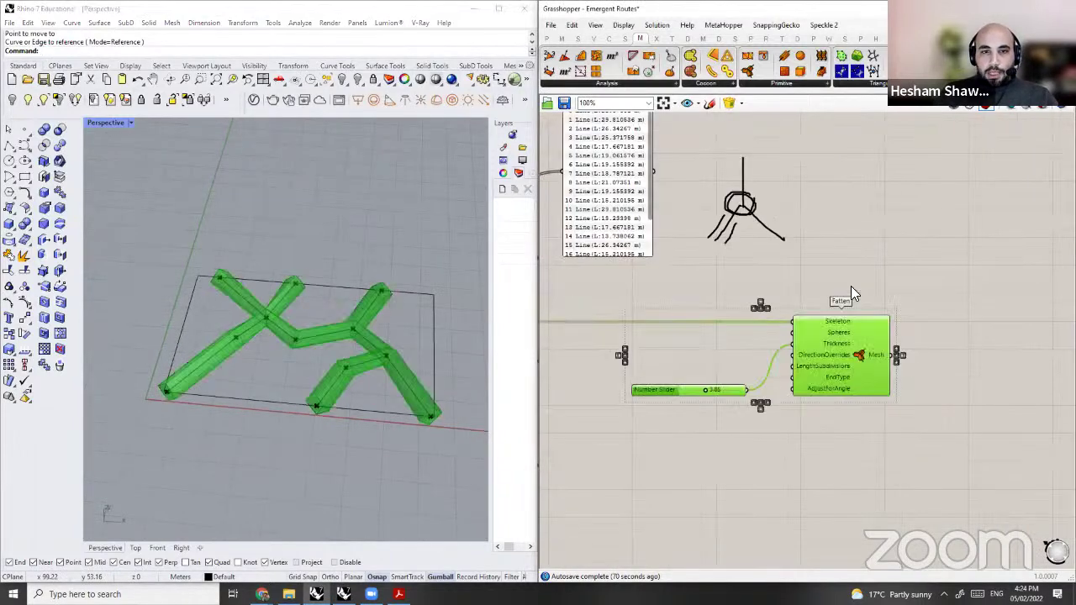
left_click_drag(797, 367, 865, 367)
left_click(851, 290)
Step: Add an Area component to the free space between Relative Neighborhood and the thickness slider
scroll(888, 357, "up", 2)
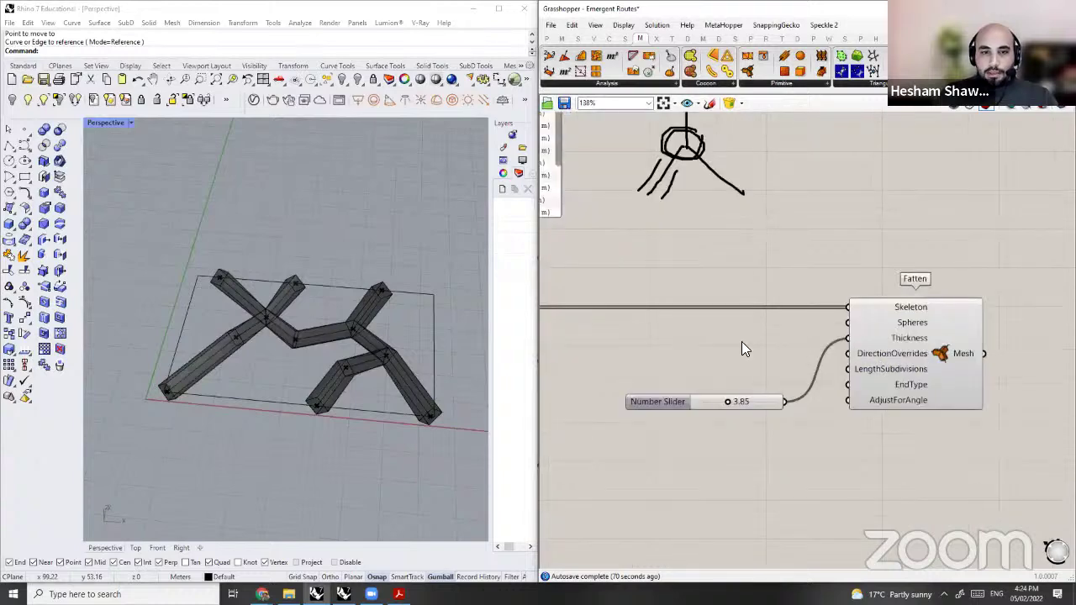
right_click_drag(741, 341, 876, 342)
scroll(876, 342, "down", 2)
right_click_drag(708, 355, 851, 356)
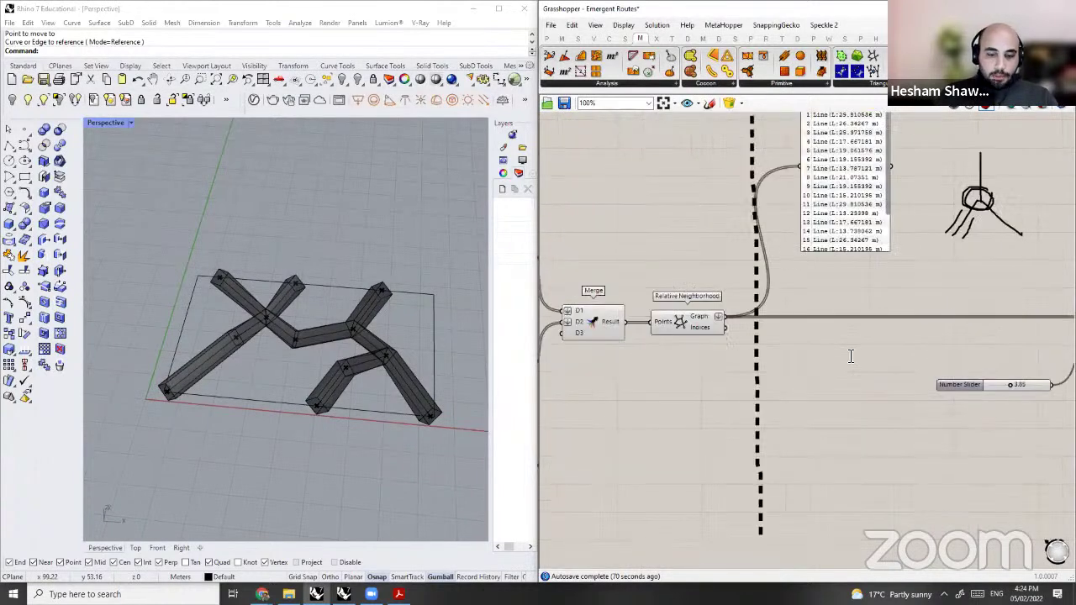
double_click(851, 357)
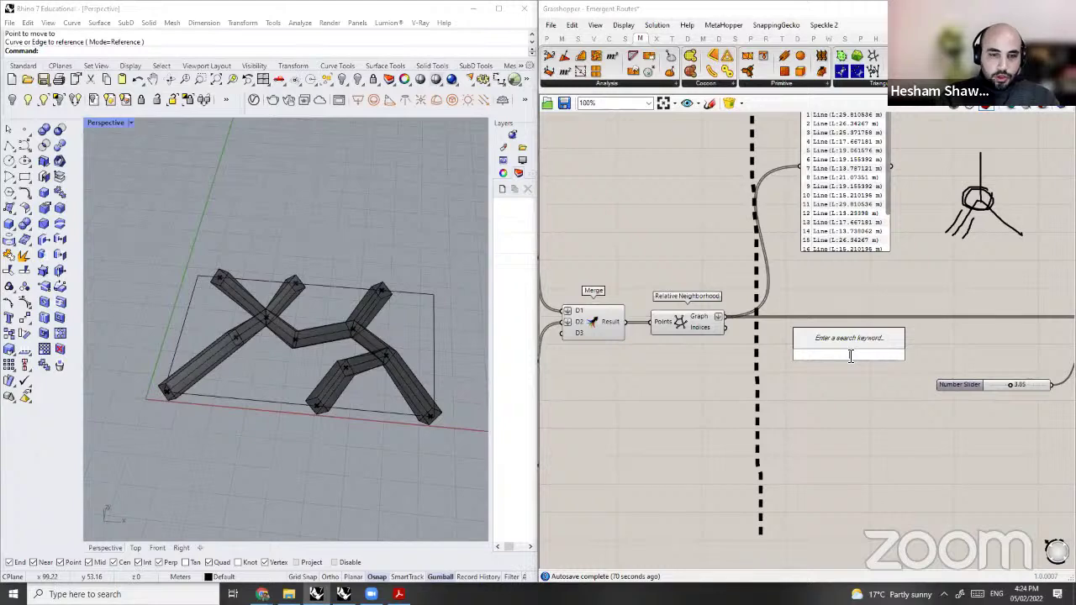
type("area")
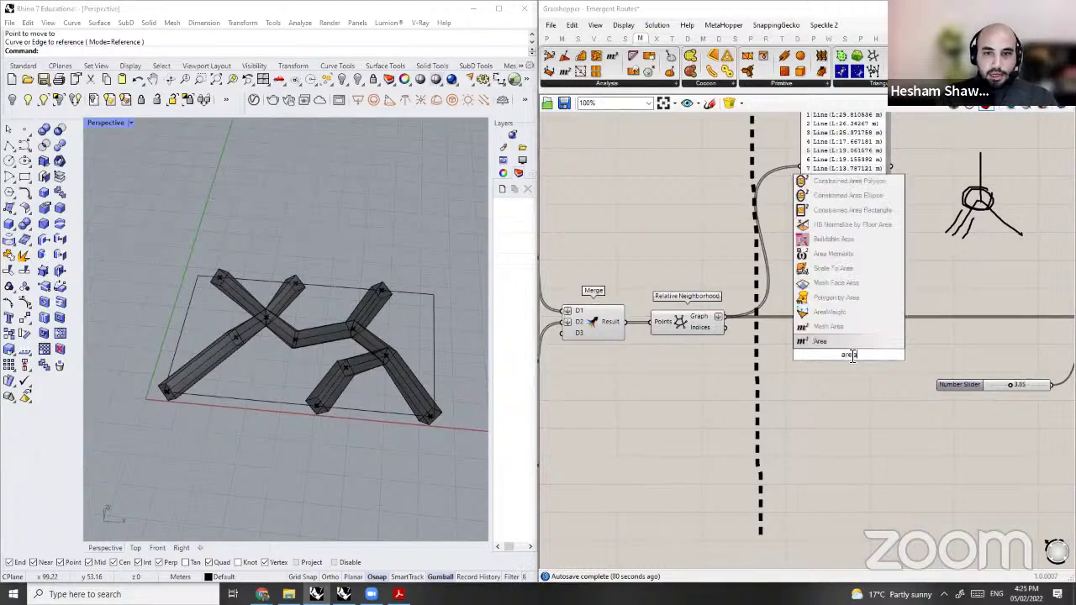
Step: Add a second Curve parameter above the boundary Curve in the 1-Curves Network part and feed it from that Curve
scroll(664, 311, "down", 4)
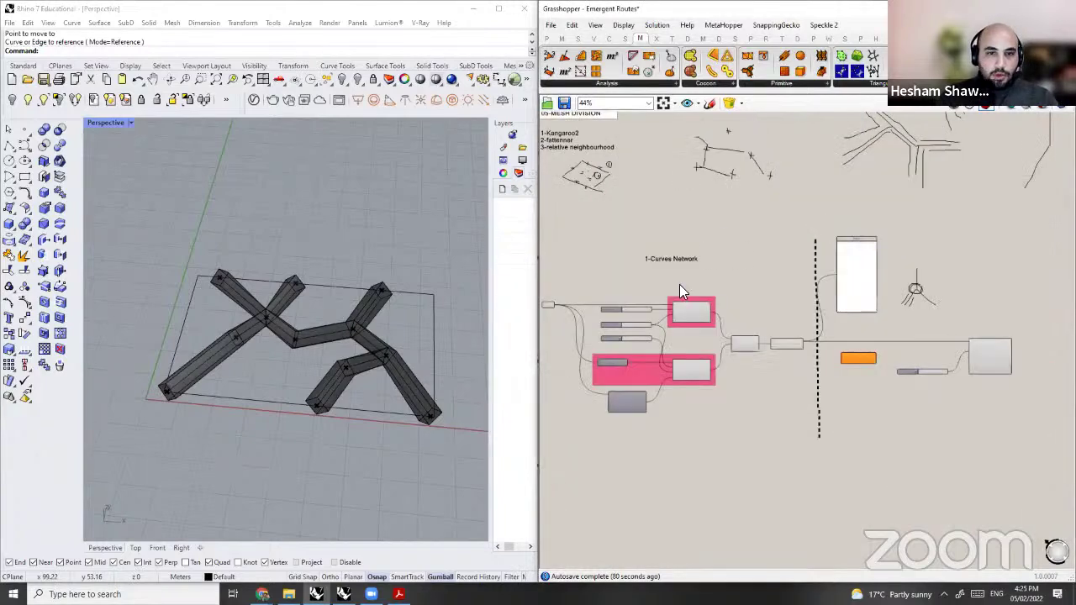
scroll(718, 222, "up", 4)
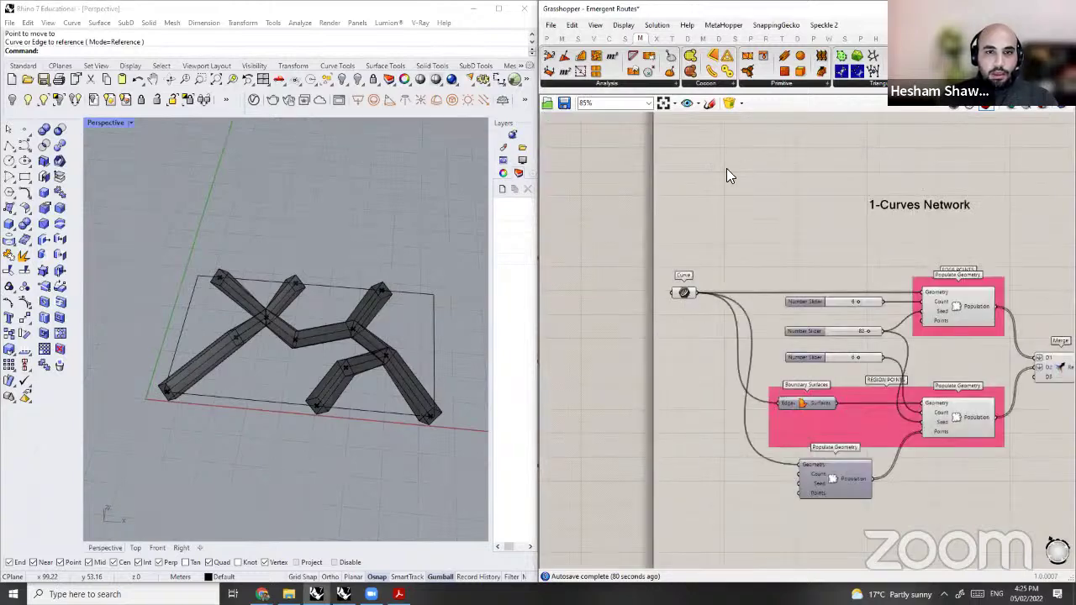
double_click(774, 218)
type("cr")
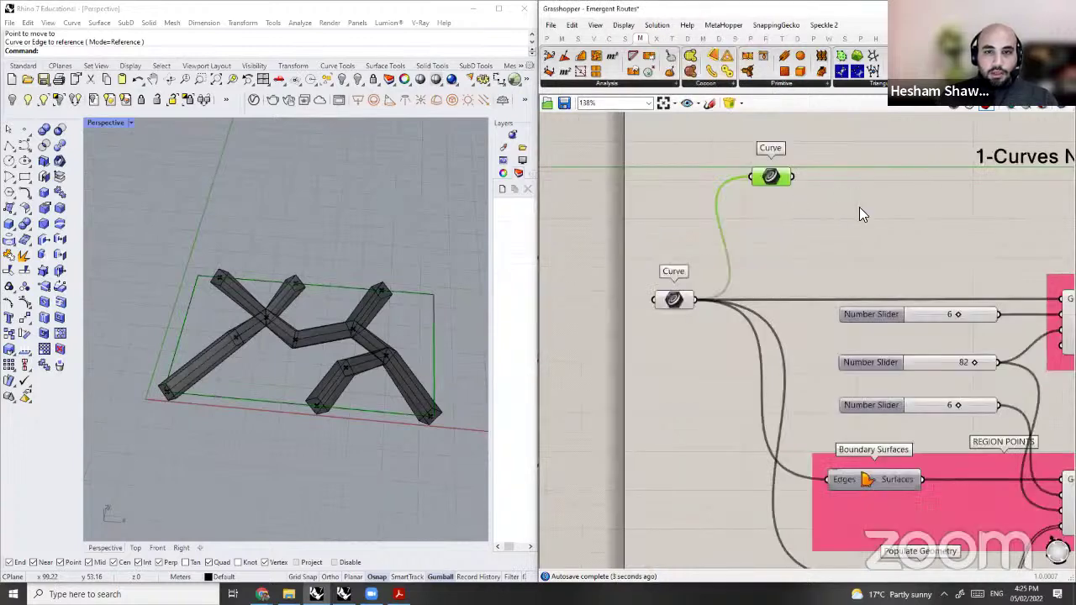
left_click_drag(770, 176, 807, 189)
right_click_drag(633, 210, 570, 222)
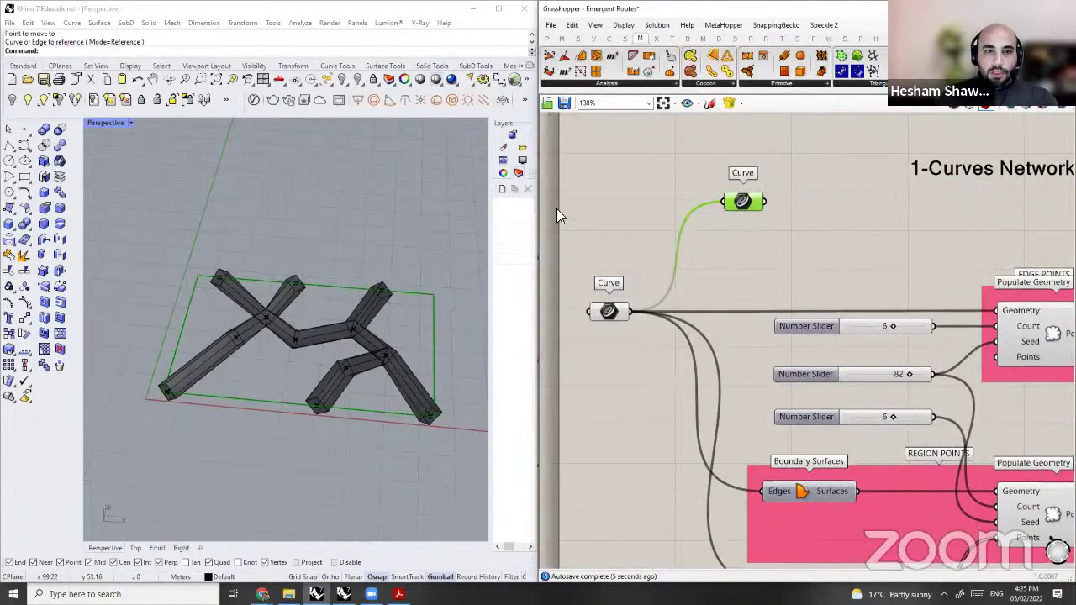
Step: Place the new Curve parameter below Relative Neighborhood's output, past the dashed divider, and move Area beside it
scroll(564, 240, "down", 5)
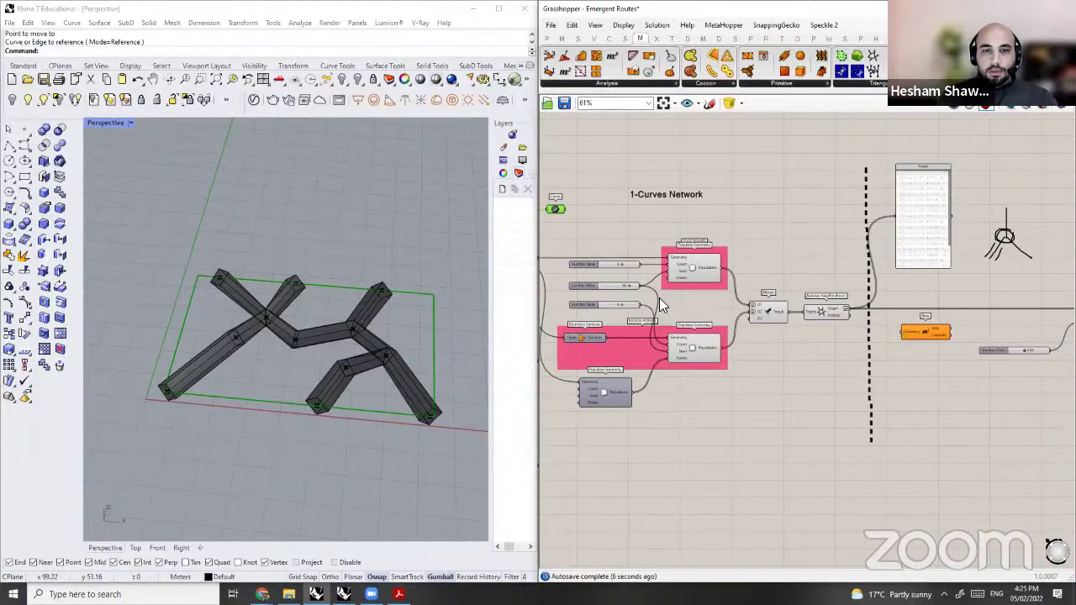
scroll(669, 303, "down", 3)
scroll(661, 227, "up", 6)
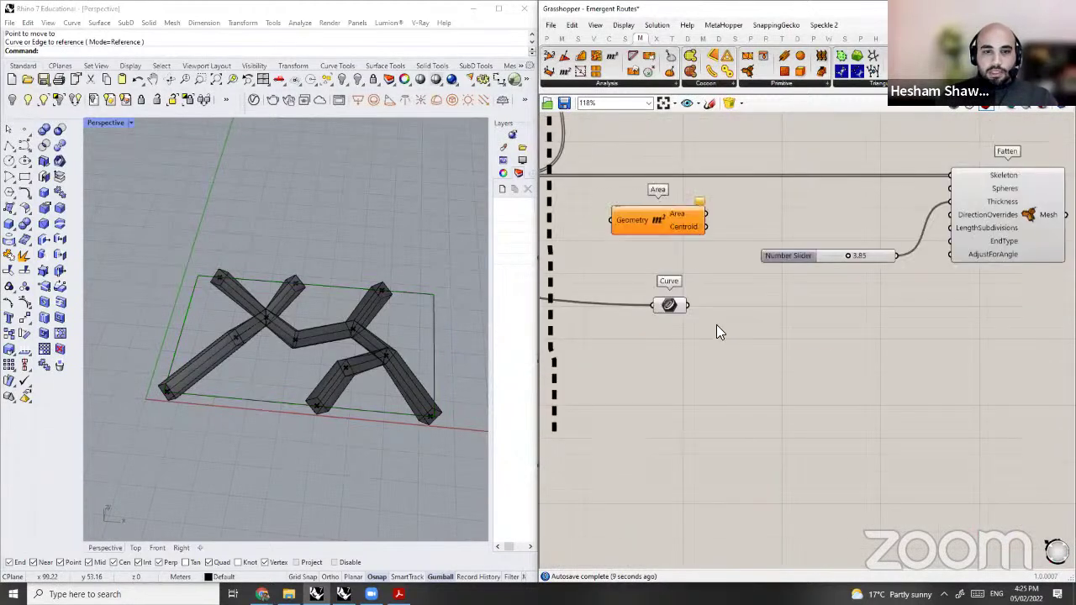
left_click_drag(648, 221, 798, 328)
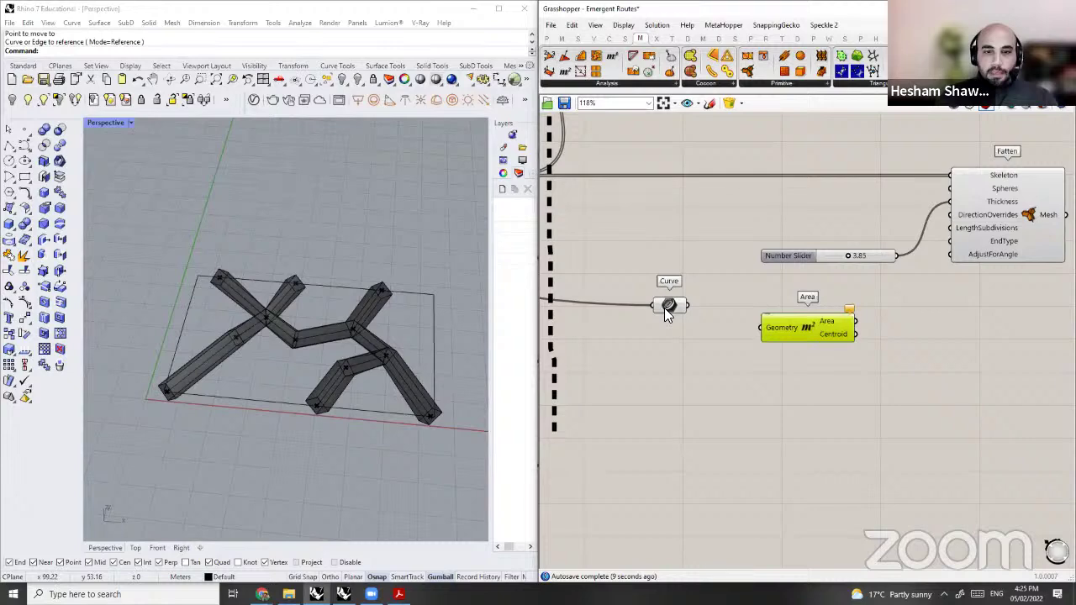
Step: Set the wire display of the relocated Curve parameter to faint
right_click(667, 313)
left_click(850, 379)
scroll(961, 380, "down", 5)
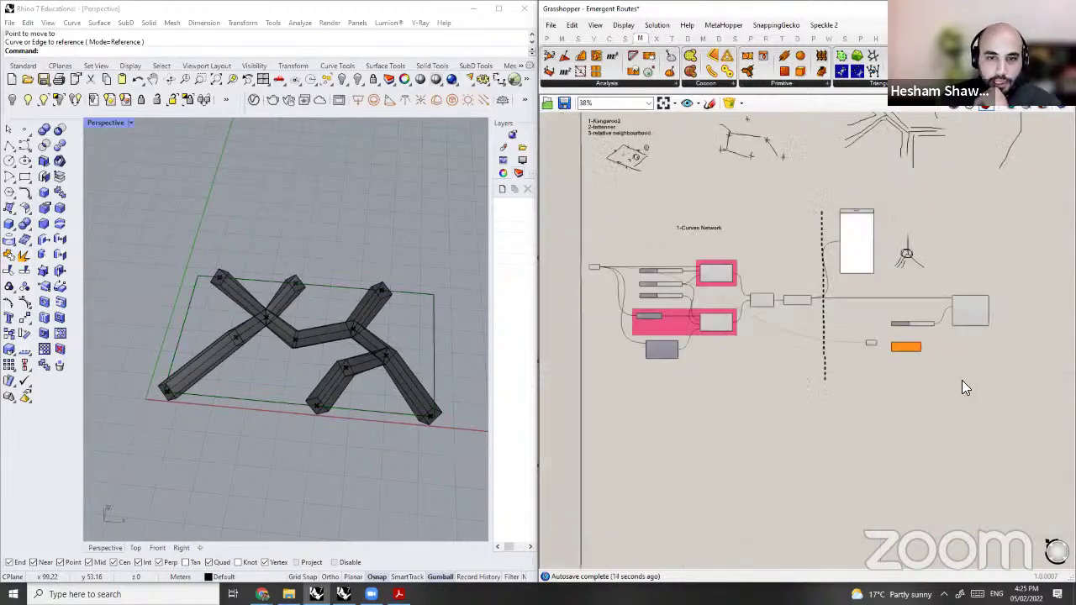
scroll(761, 356, "up", 3)
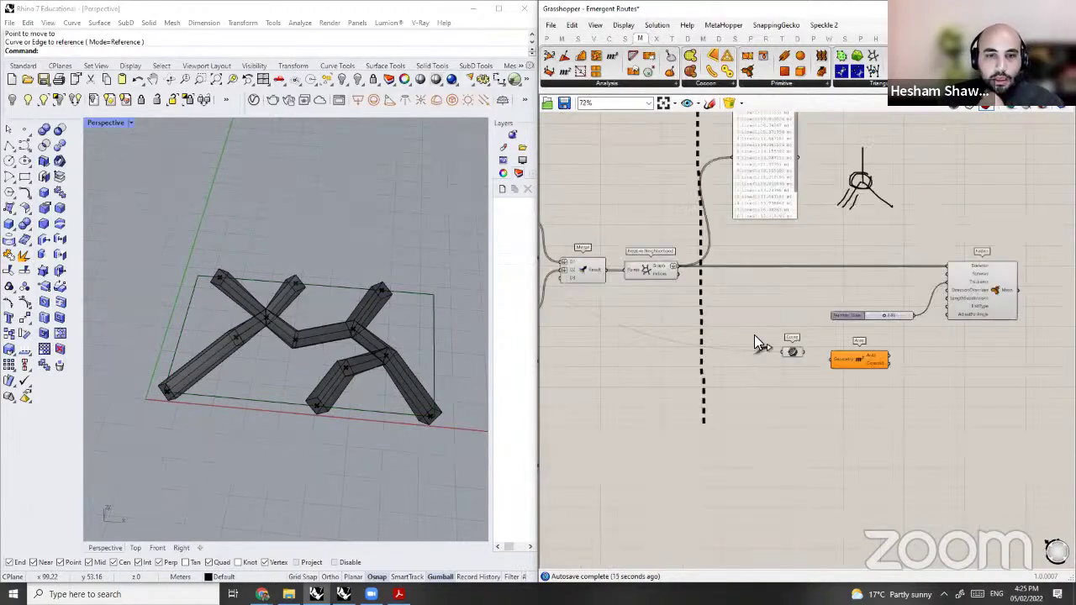
Step: Connect the Curve parameter to Area's Geometry input, line the two up and check the centroid in the model
scroll(765, 345, "up", 3)
left_click_drag(737, 349, 748, 362)
left_click_drag(766, 363, 795, 355)
left_click_drag(831, 348, 831, 362)
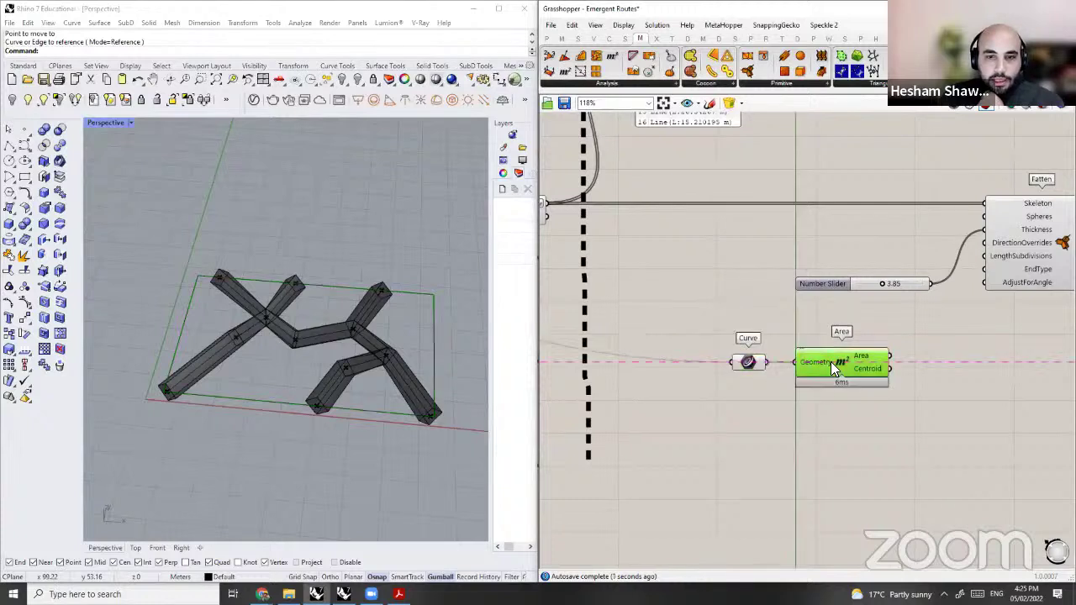
right_click_drag(280, 325, 392, 334)
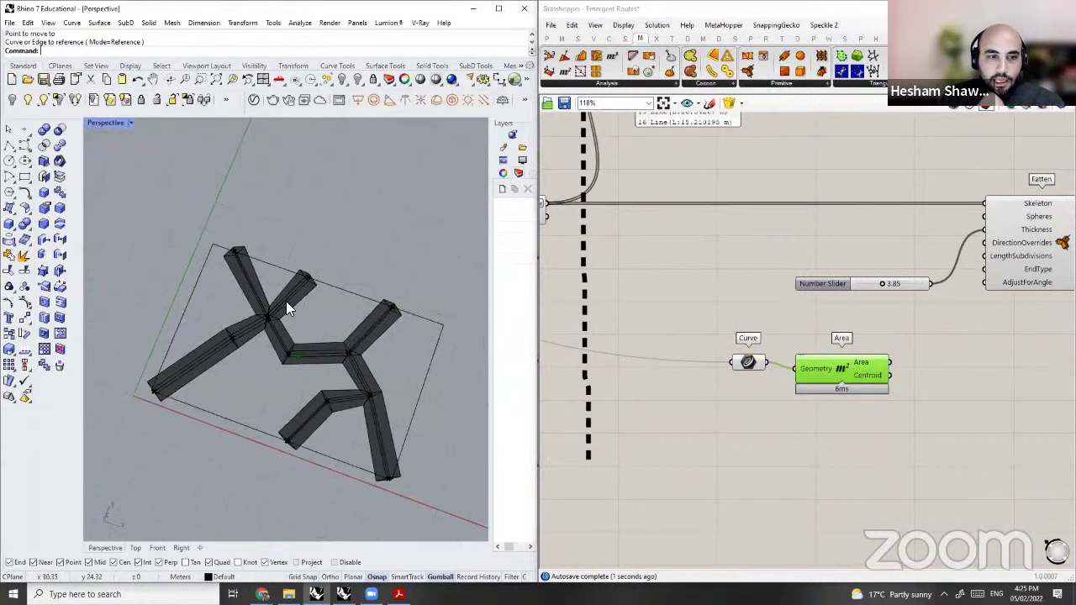
right_click_drag(325, 356, 350, 341, "shift")
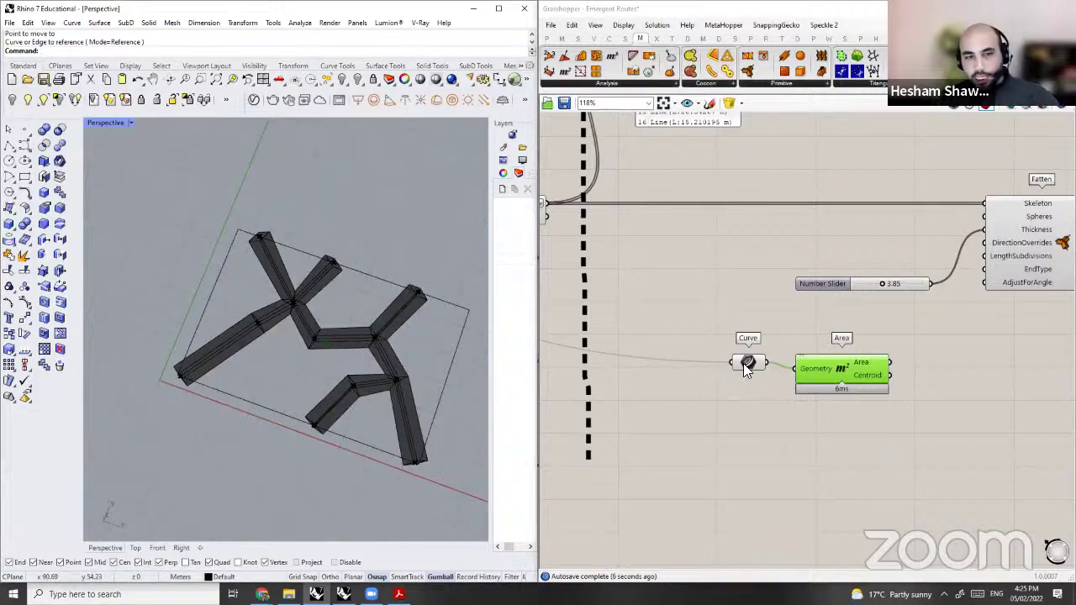
left_click_drag(758, 367, 767, 373)
left_click(845, 413)
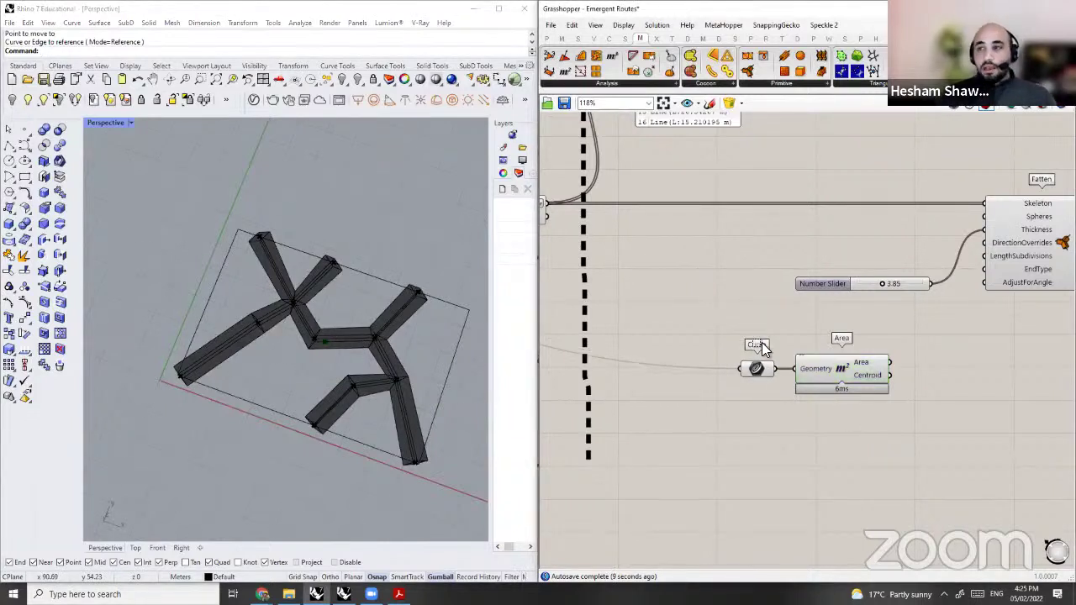
Step: Group the Curve parameter with the Area component and label the group ATTRACTOR
left_click_drag(904, 404, 778, 376)
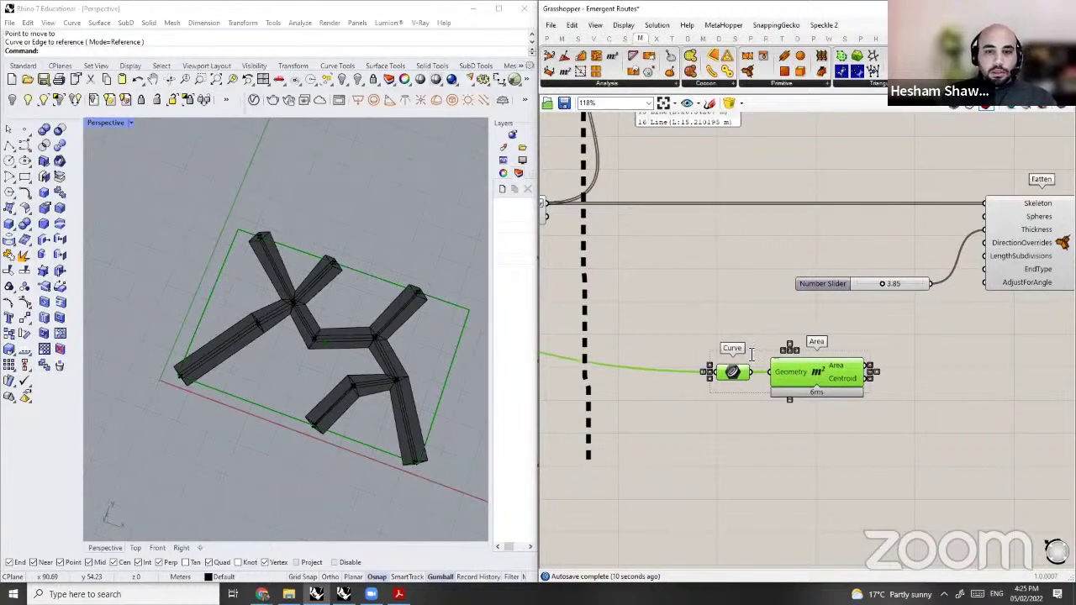
key("ctrl+g")
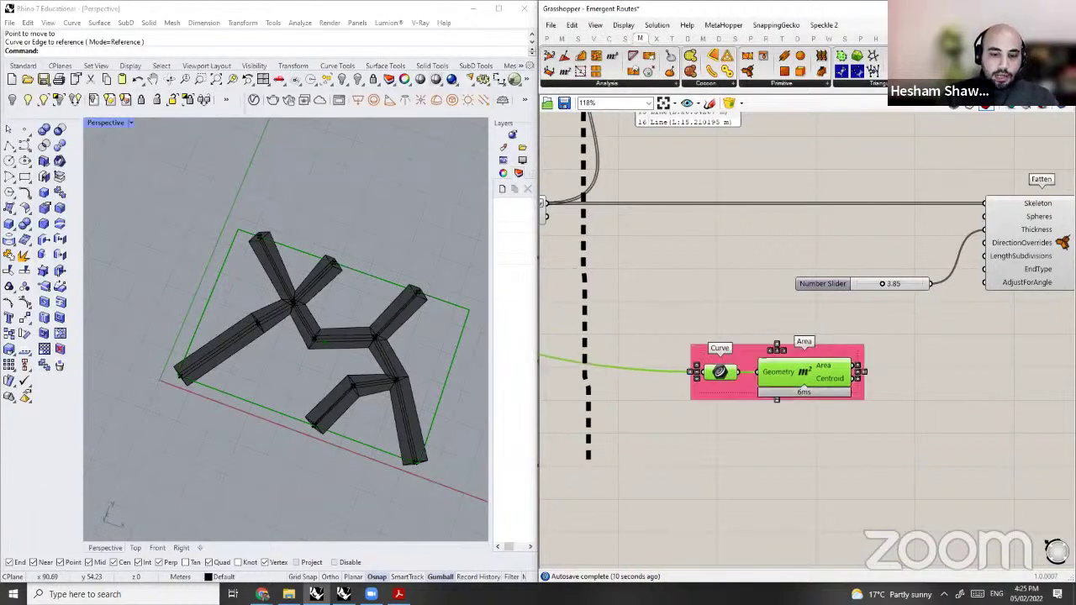
right_click(751, 356)
type("ATTRAC")
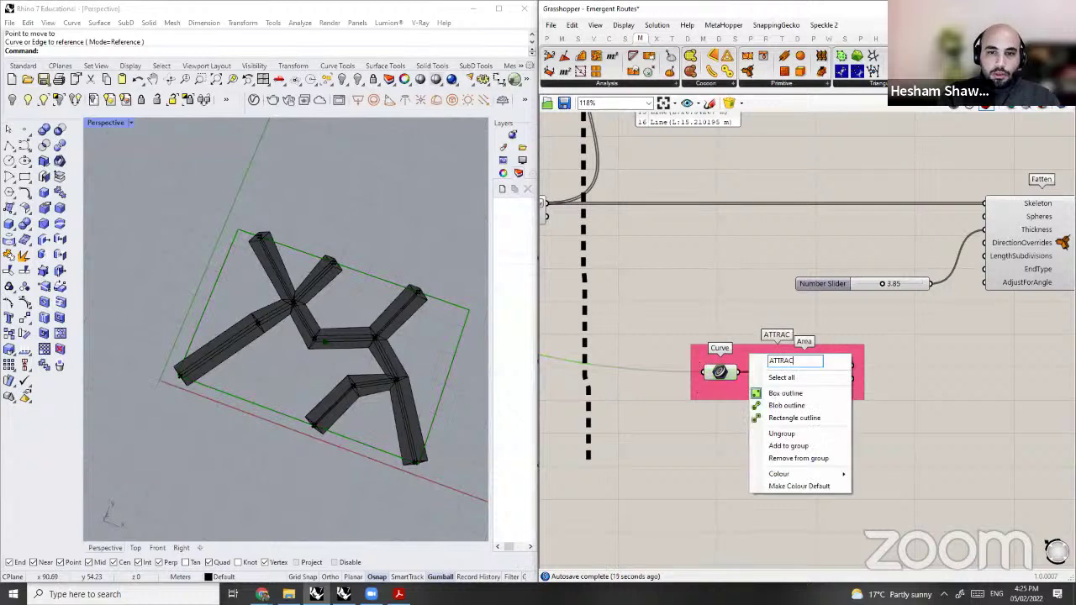
key("BackSpace")
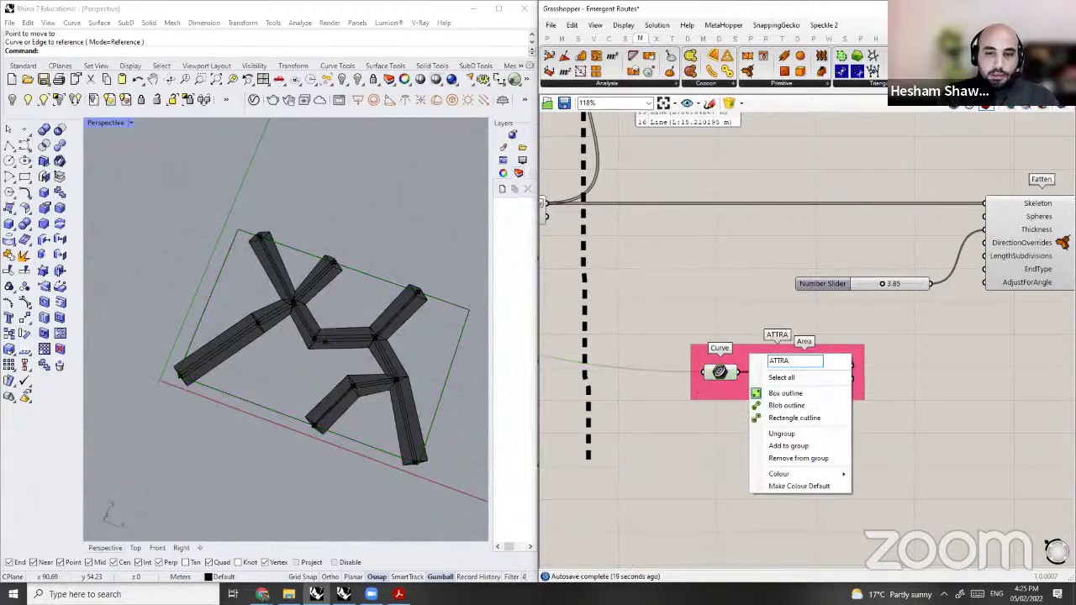
type("C")
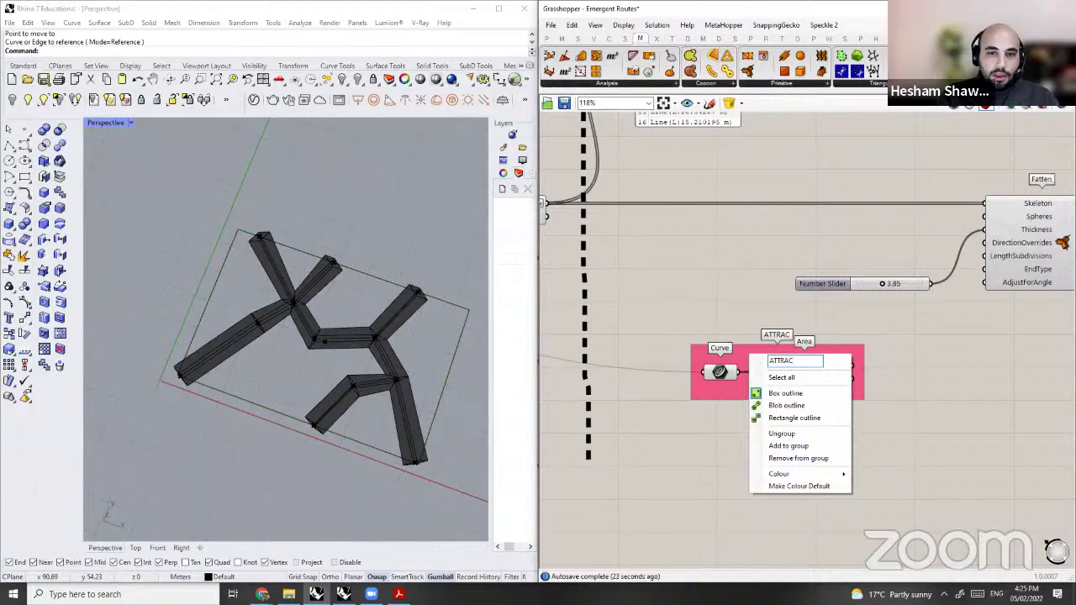
type("TOR")
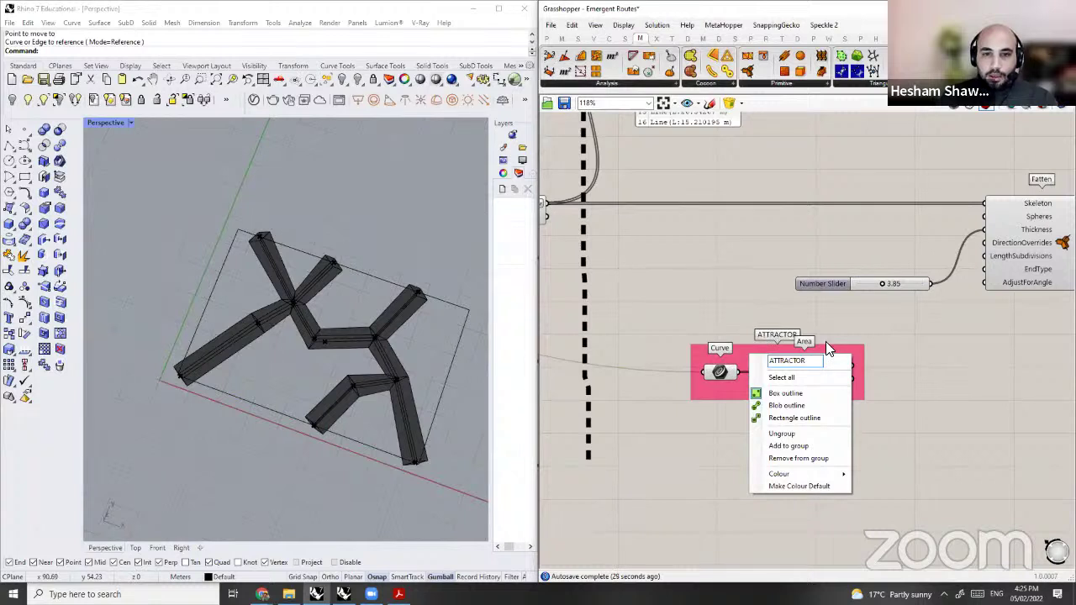
left_click(829, 340)
mouse_move(843, 363)
left_mouse_down()
mouse_move(865, 385)
mouse_move(836, 381)
left_mouse_up()
key("ctrl+z")
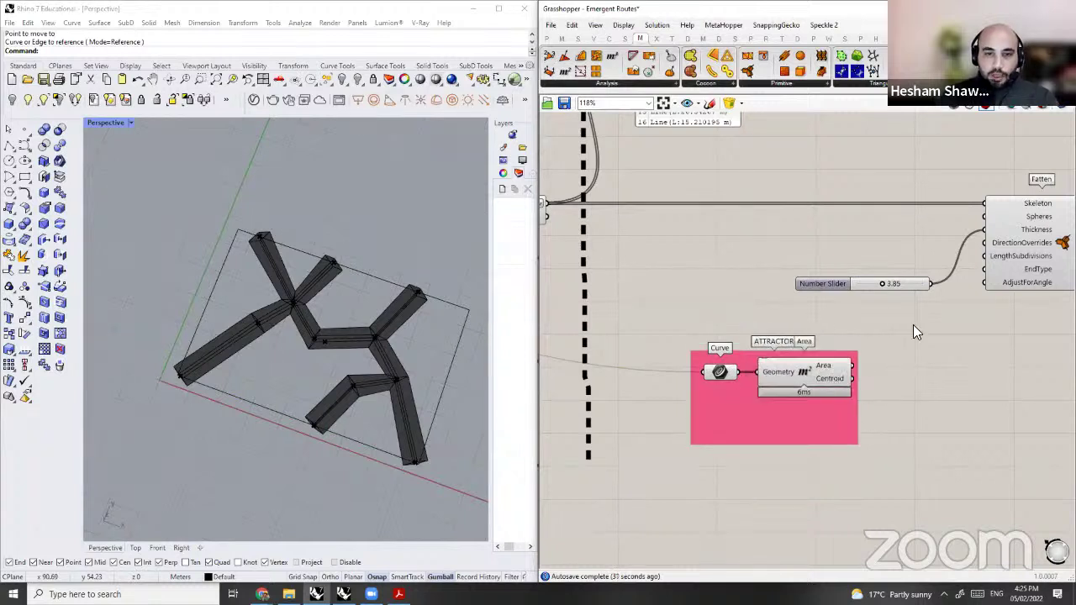
Step: Move the ATTRACTOR group down, add a Pull Point component beside it and connect Area's Centroid to its Geometry input
left_click_drag(796, 346, 764, 397)
double_click(809, 357)
type("PULL")
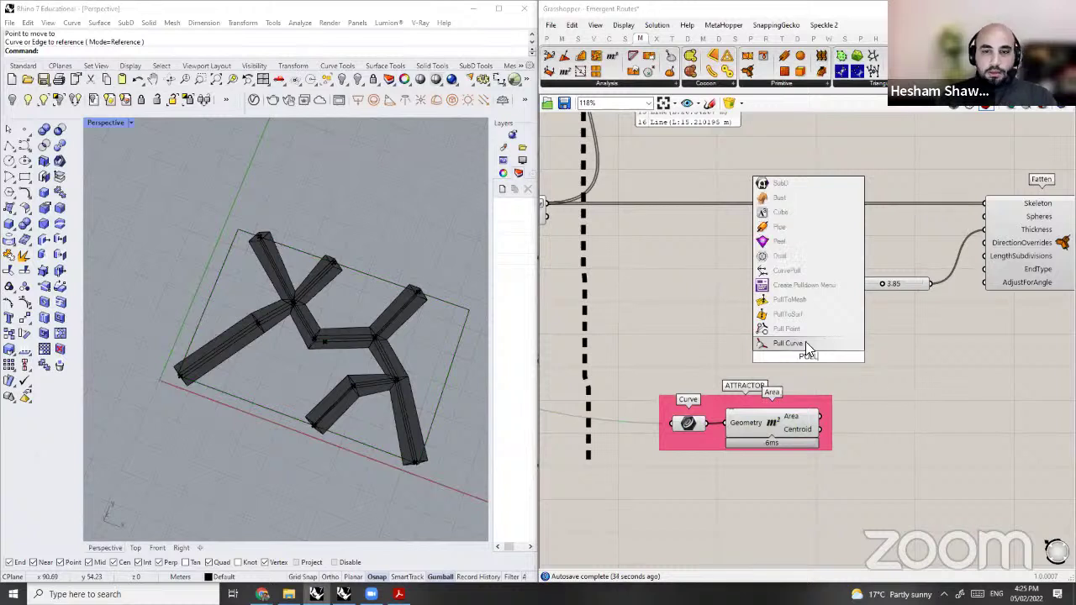
left_click(796, 329)
left_click_drag(805, 374, 899, 399)
left_click_drag(790, 417, 868, 376)
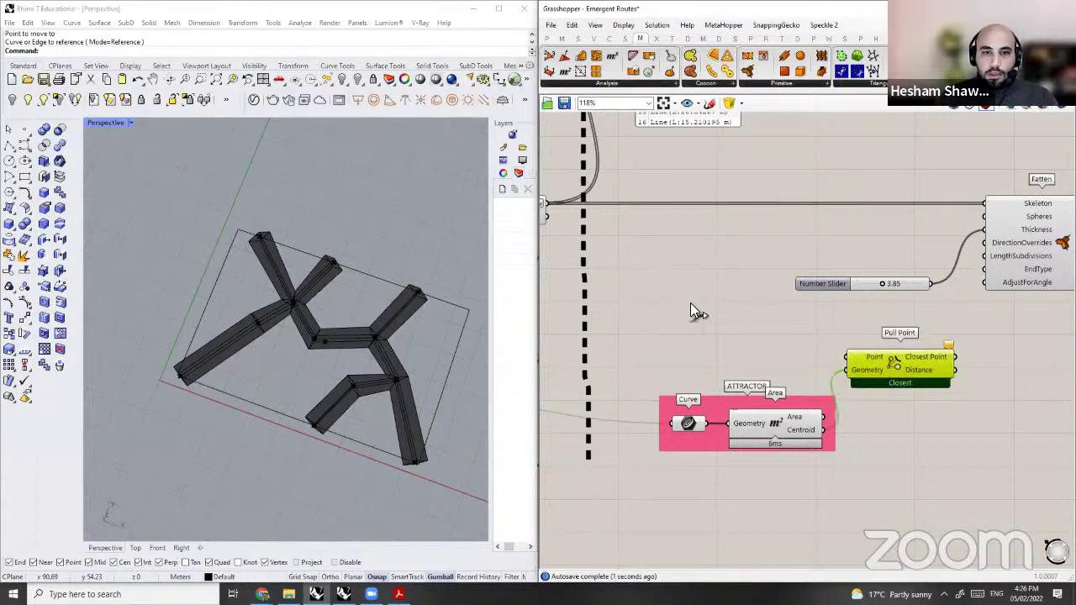
Step: Connect Merge's Result to Pull Point's Point input and place Pull Point next to the ATTRACTOR group
scroll(934, 392, "down", 3)
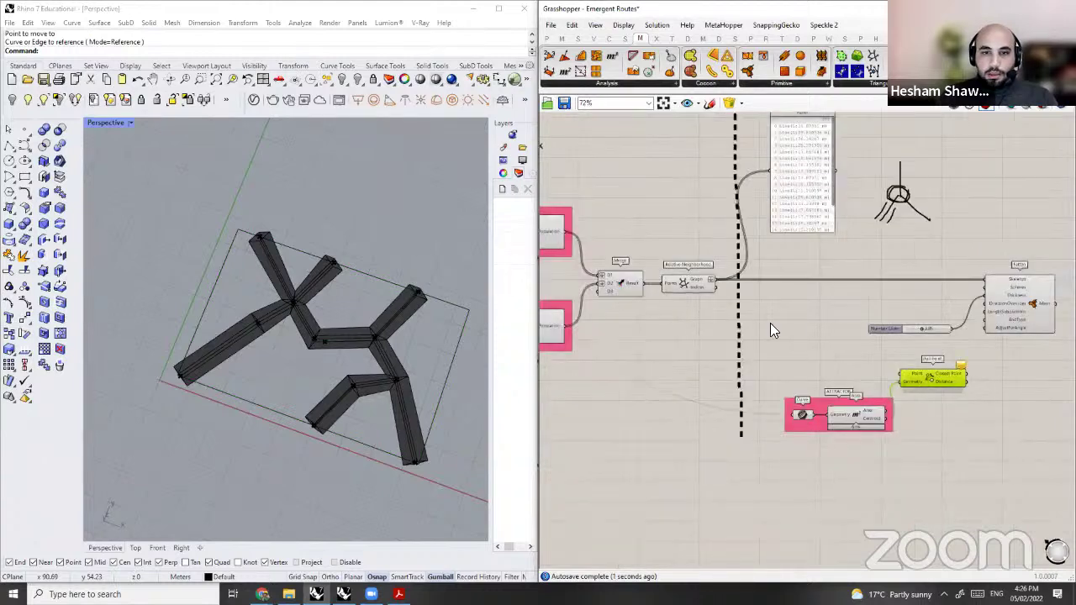
scroll(992, 383, "up", 1)
left_click(971, 379)
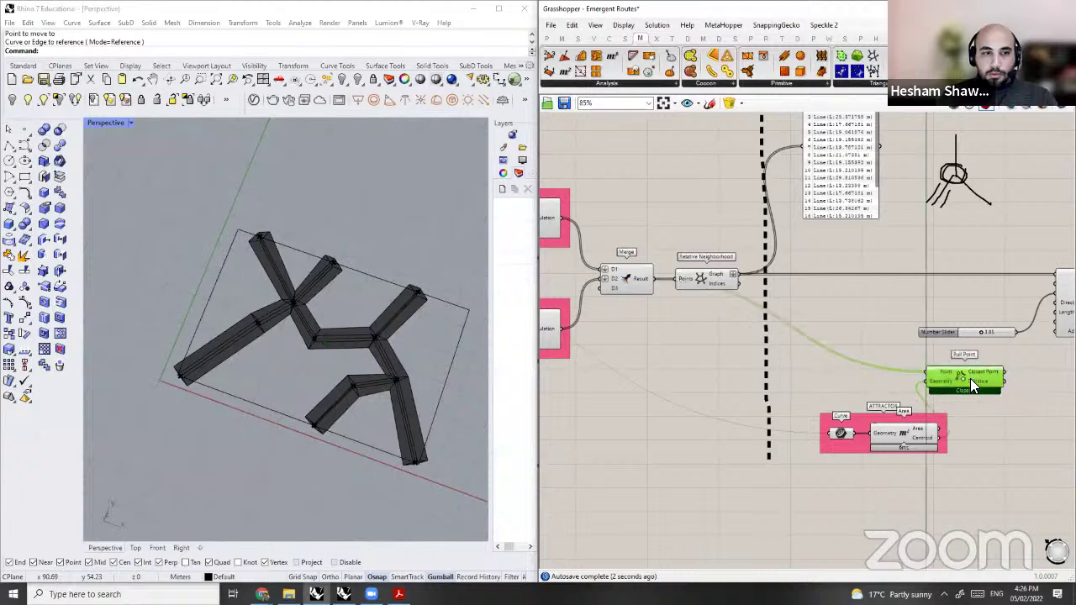
scroll(989, 410, "up", 2)
left_click_drag(975, 449, 907, 366)
left_click_drag(968, 354, 926, 403)
left_click(909, 368)
scroll(909, 367, "down", 2)
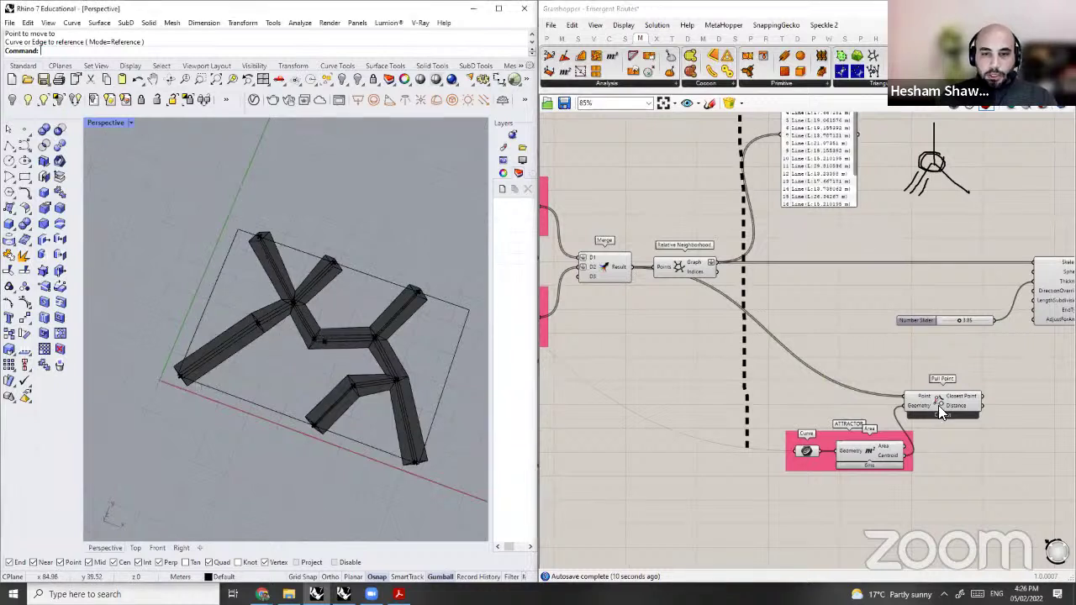
Step: Shift Pull Point and Relative Neighborhood slightly and lower Merge so the wire to the Point input runs clear
left_click_drag(939, 406, 950, 410)
left_click_drag(697, 265, 713, 265)
left_click_drag(618, 271, 621, 297)
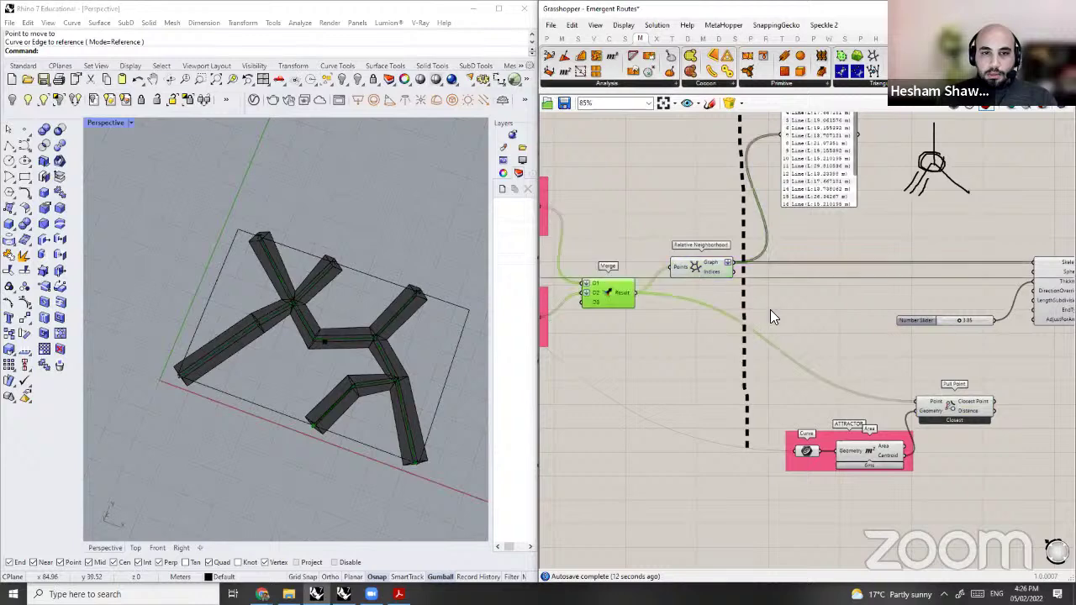
left_click(959, 407)
scroll(903, 392, "up", 2)
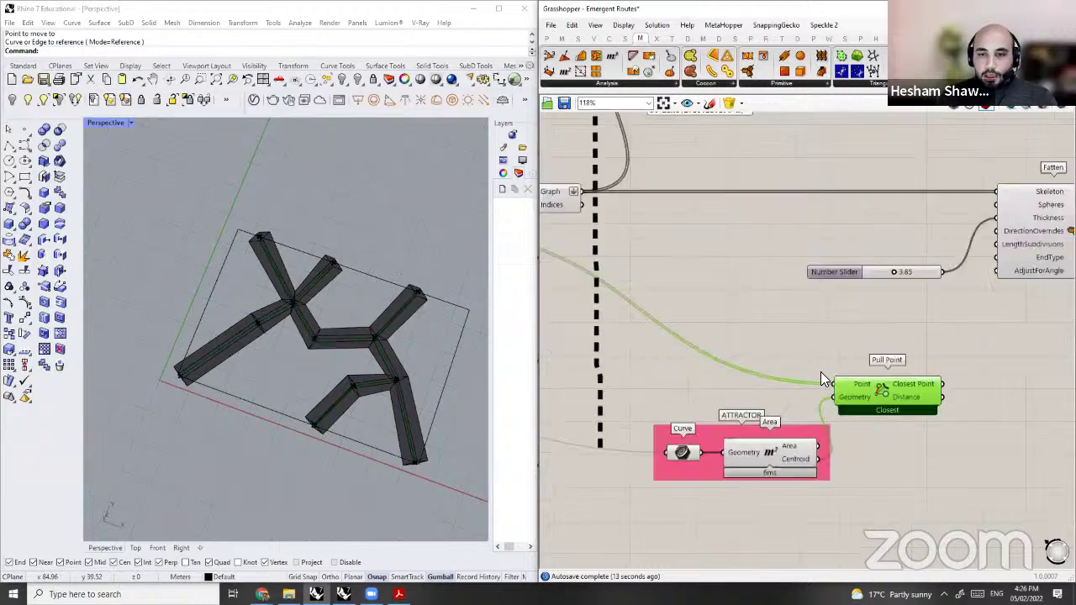
Step: Attach a Panel to Pull Point's Distance output and enlarge it to list all the distances
right_click_drag(942, 368, 861, 346)
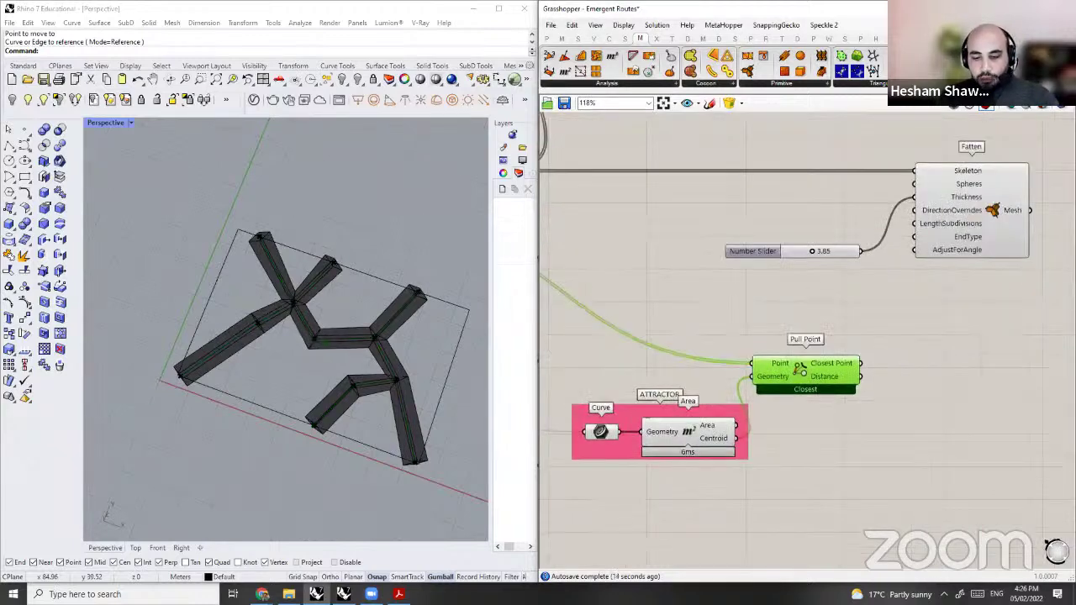
double_click(870, 370)
scroll(900, 399, "up", 2)
left_click_drag(935, 414, 929, 518)
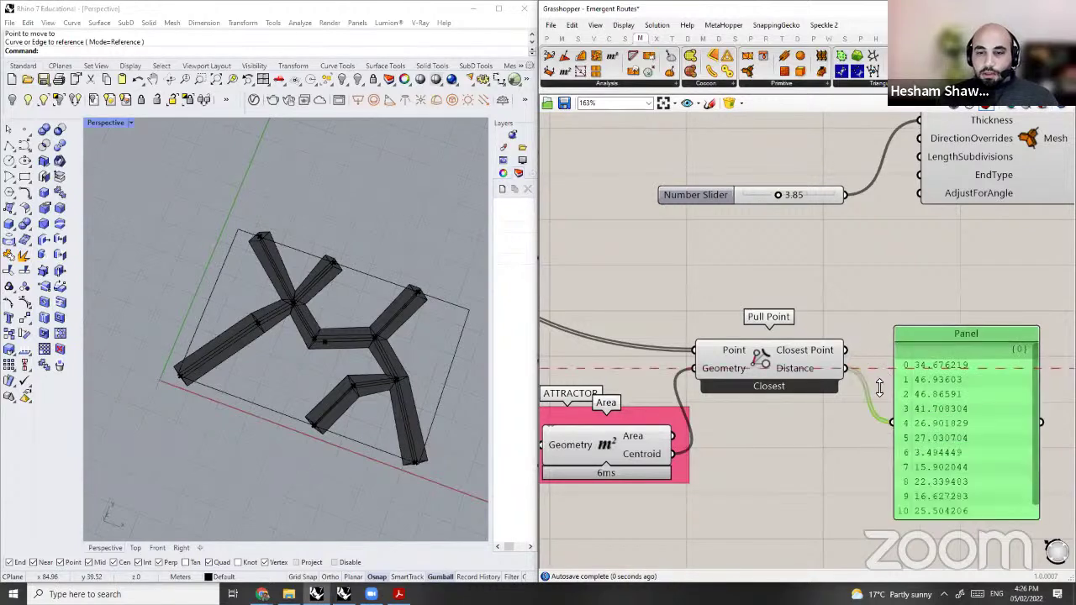
scroll(880, 388, "down", 1)
left_click_drag(880, 387, 876, 511)
right_click_drag(902, 419, 927, 409)
scroll(908, 344, "down", 2)
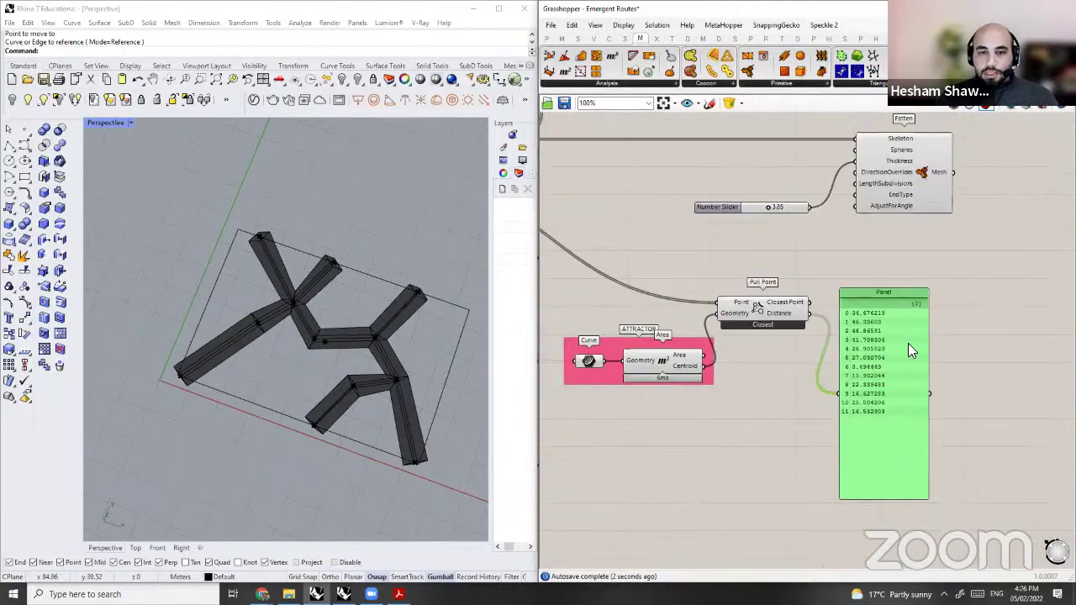
Step: Add a Sphere component above Pull Point and feed its Base from a relay inserted in the Merge points wire
right_click_drag(824, 259, 909, 344)
double_click(909, 344)
type("SPHE")
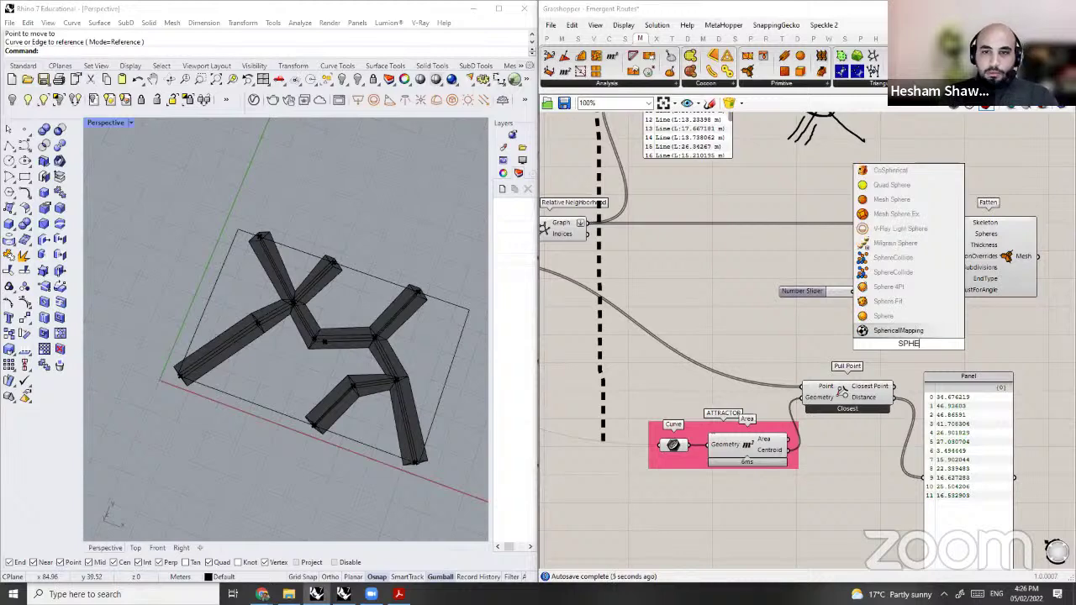
key("Return")
scroll(706, 371, "up", 1)
double_click(688, 372)
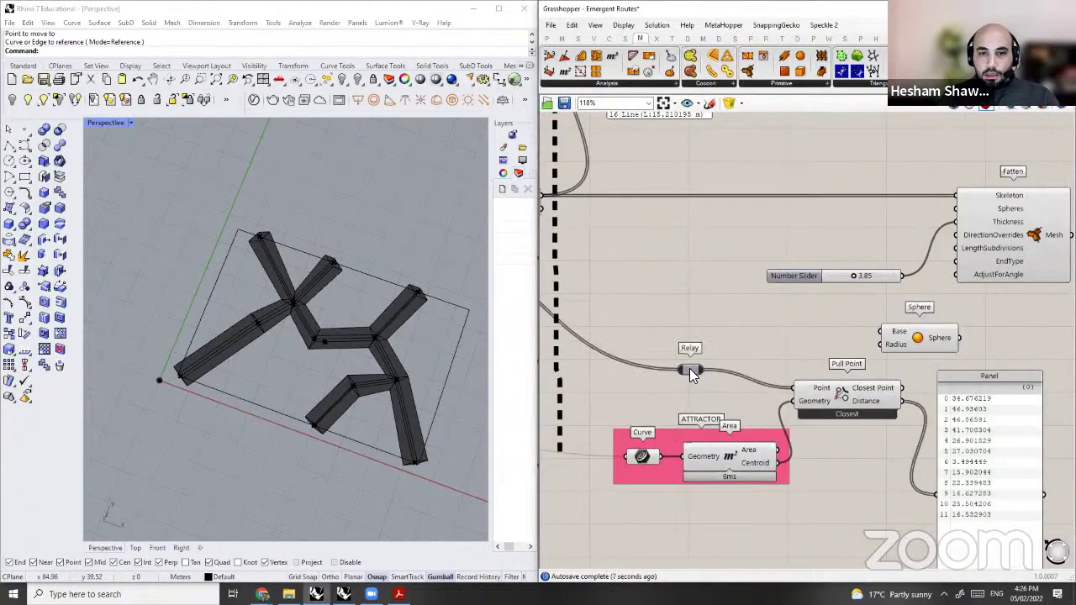
left_click_drag(689, 372, 944, 357)
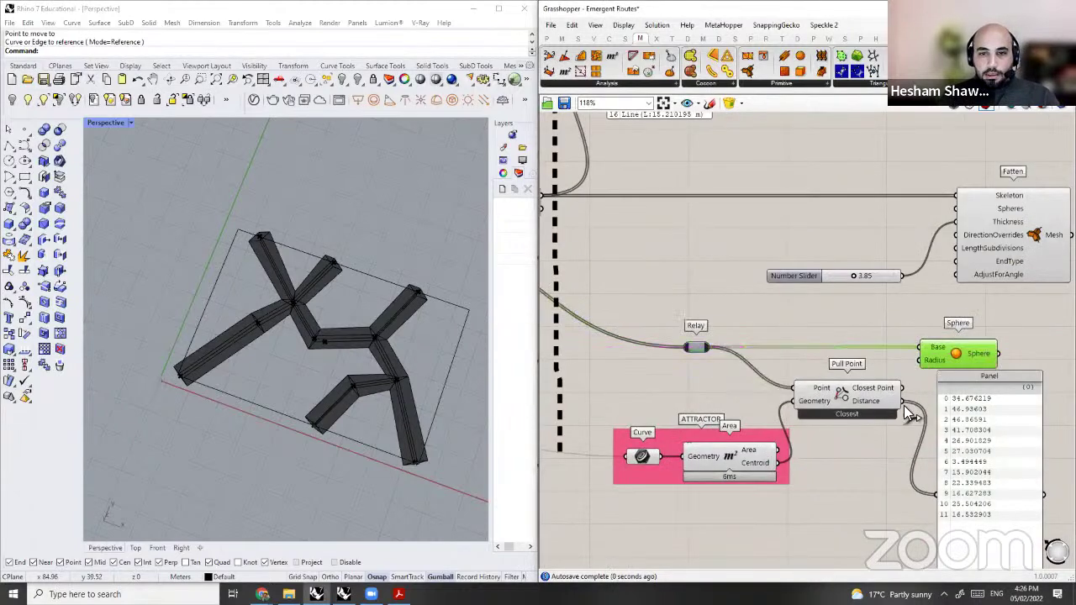
Step: Connect Pull Point's Distance directly to the Sphere's Radius and inspect the resulting spheres in the model
scroll(906, 404, "up", 2)
left_click_drag(903, 402, 923, 344)
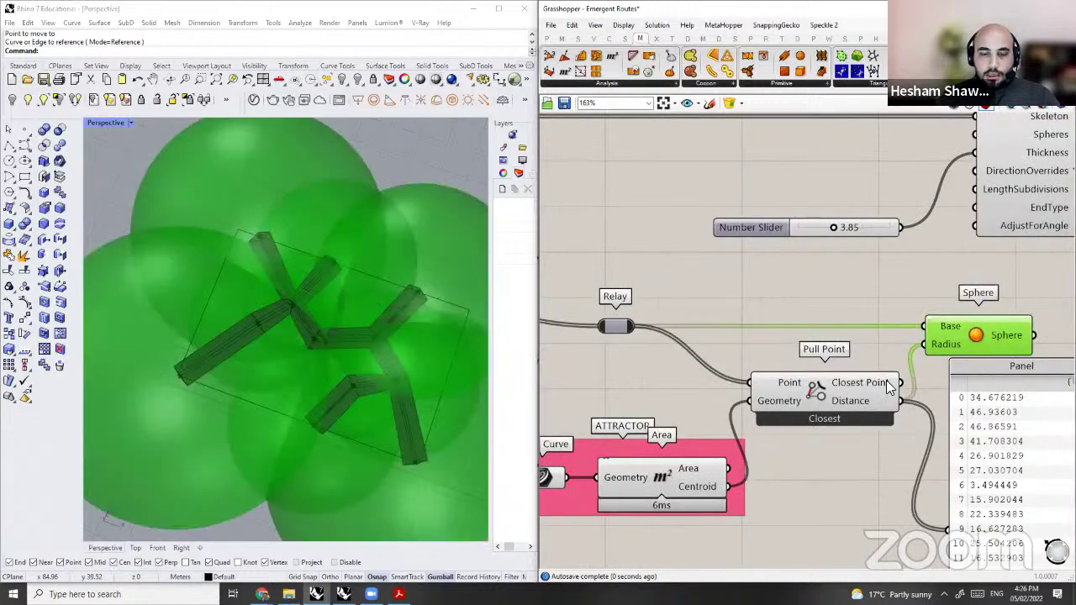
scroll(889, 387, "down", 1)
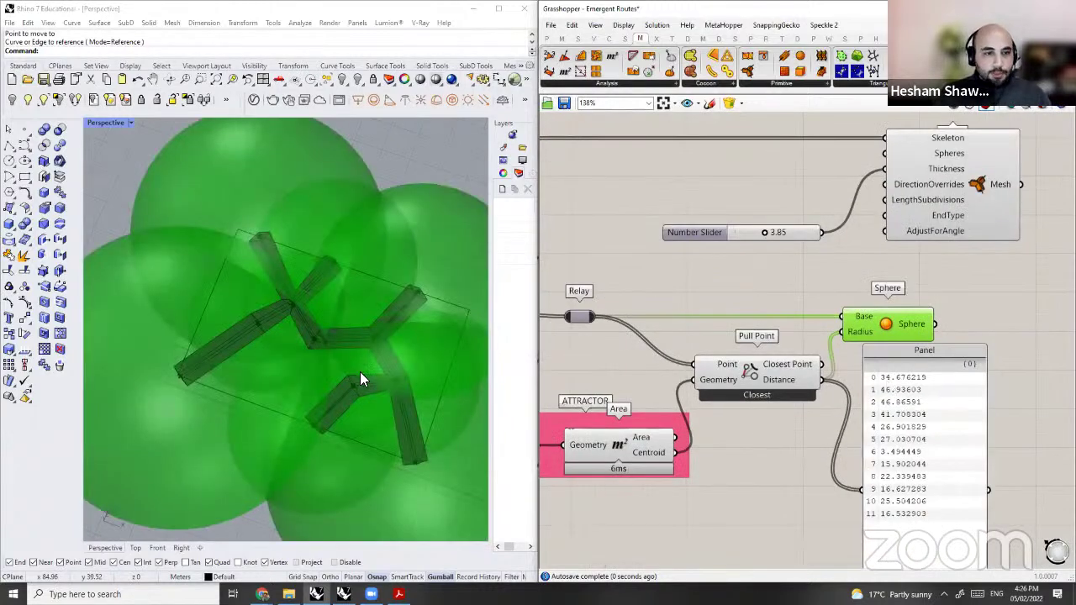
mouse_move(360, 371)
right_mouse_down()
mouse_move(298, 311)
mouse_move(388, 362)
mouse_move(370, 373)
mouse_move(360, 356)
right_mouse_up()
scroll(360, 356, "down", 2)
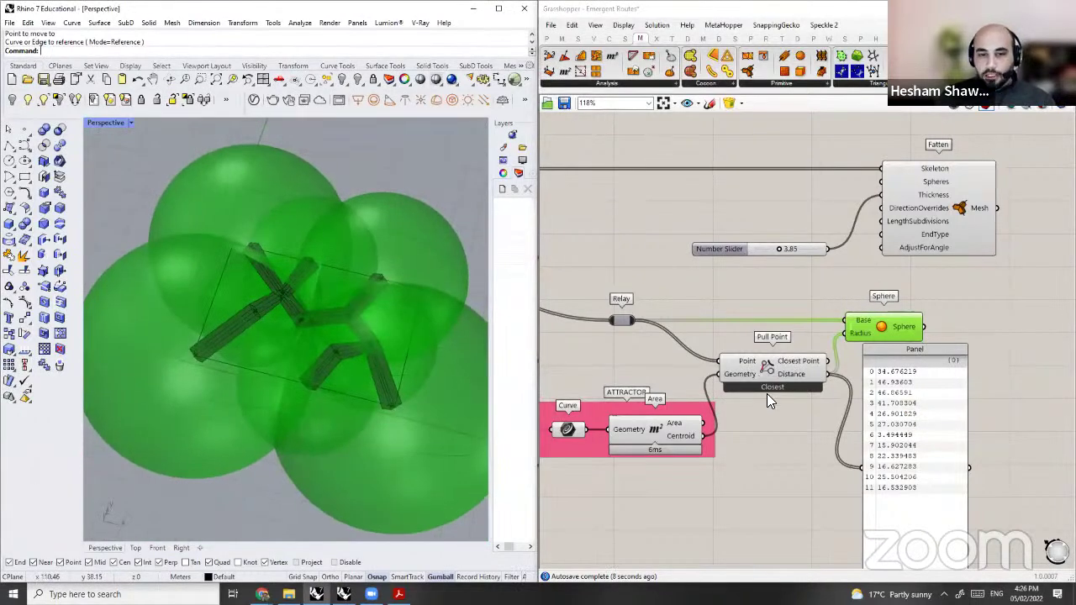
Step: Make room around Pull Point and the Panel, then add a Multiplication component with Distance wired to input A
left_click_drag(753, 375, 745, 382)
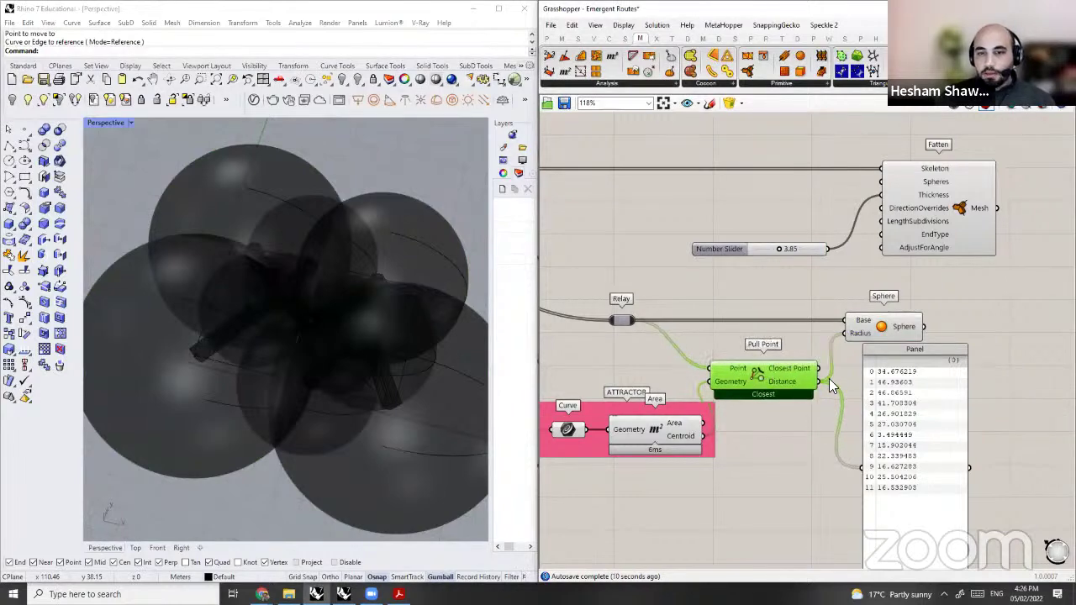
right_click_drag(880, 407, 791, 386)
left_click_drag(808, 370, 907, 386)
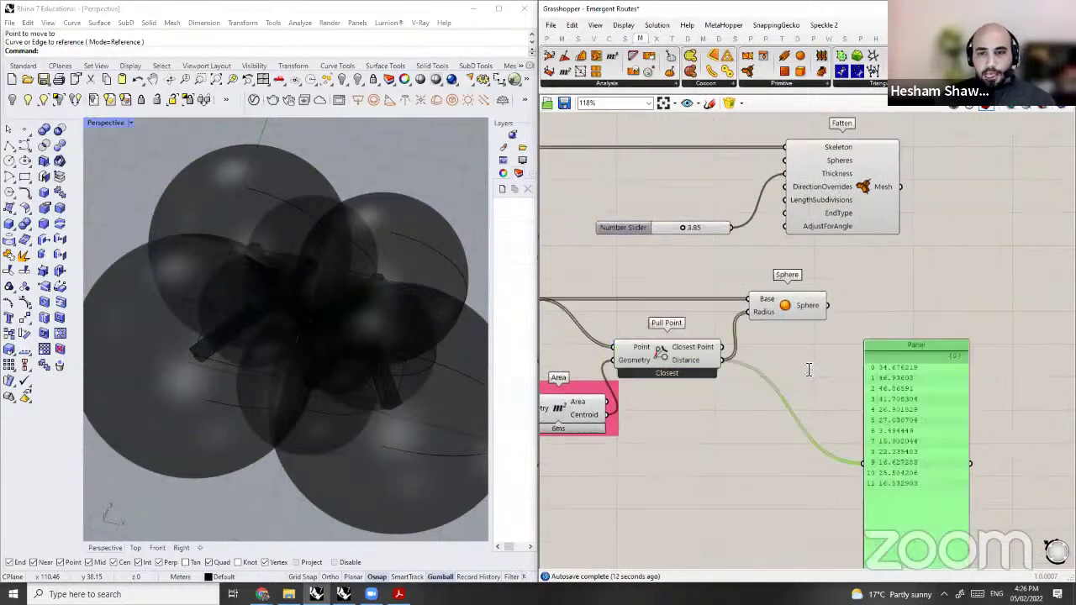
double_click(809, 370)
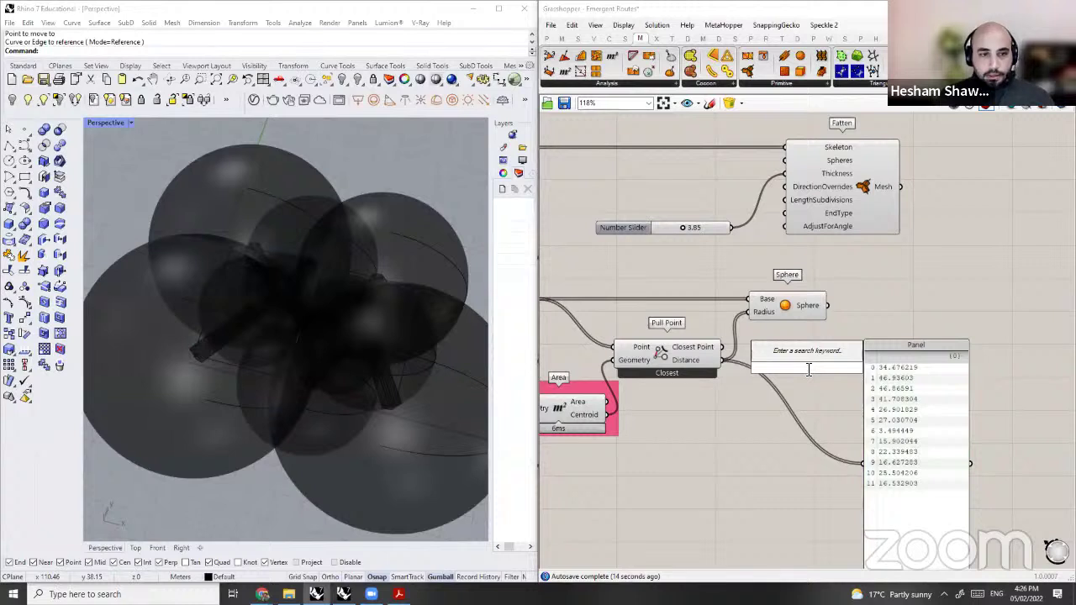
type("MULT")
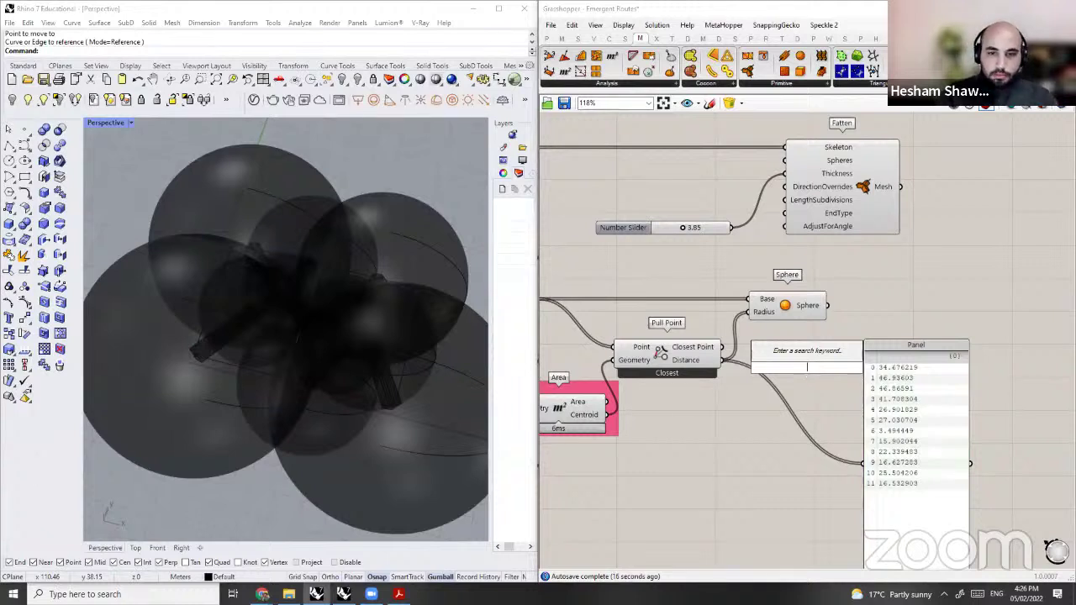
left_click(807, 342)
left_click_drag(724, 360, 784, 407)
Step: Add a 0.250 number slider to Multiplication's B input and connect Result to the Sphere's Radius
left_click(548, 38)
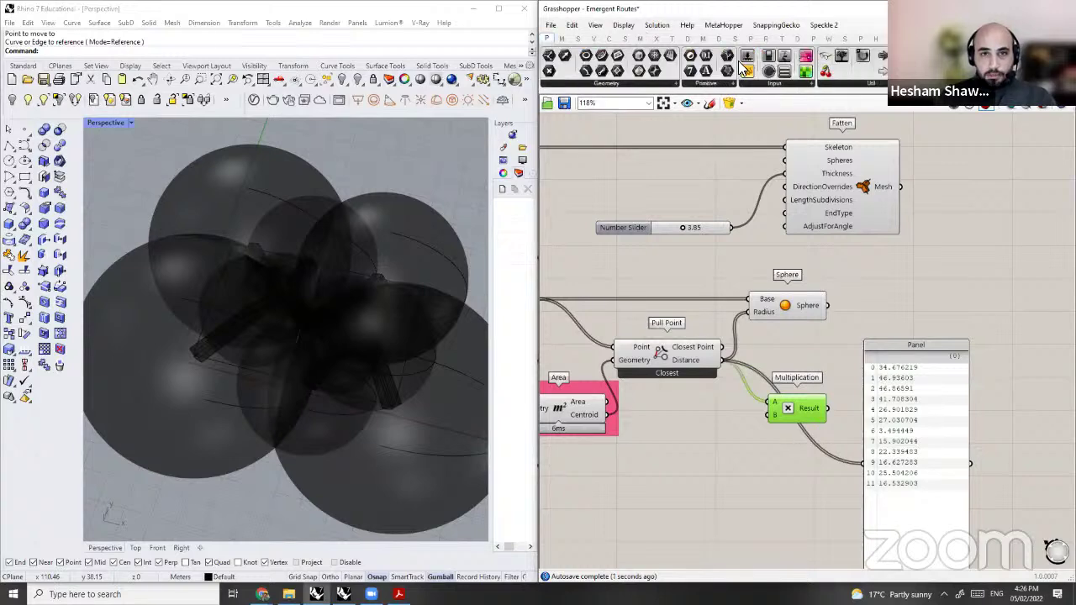
left_click_drag(746, 60, 711, 446)
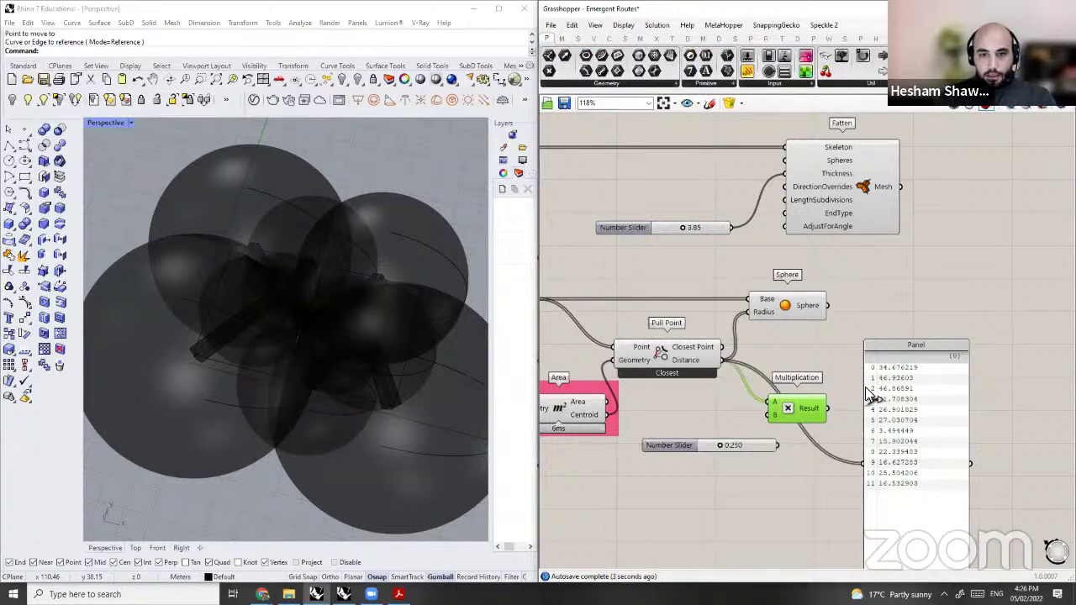
scroll(779, 447, "up", 3)
left_click_drag(753, 238, 771, 222)
left_click_drag(782, 259, 728, 227)
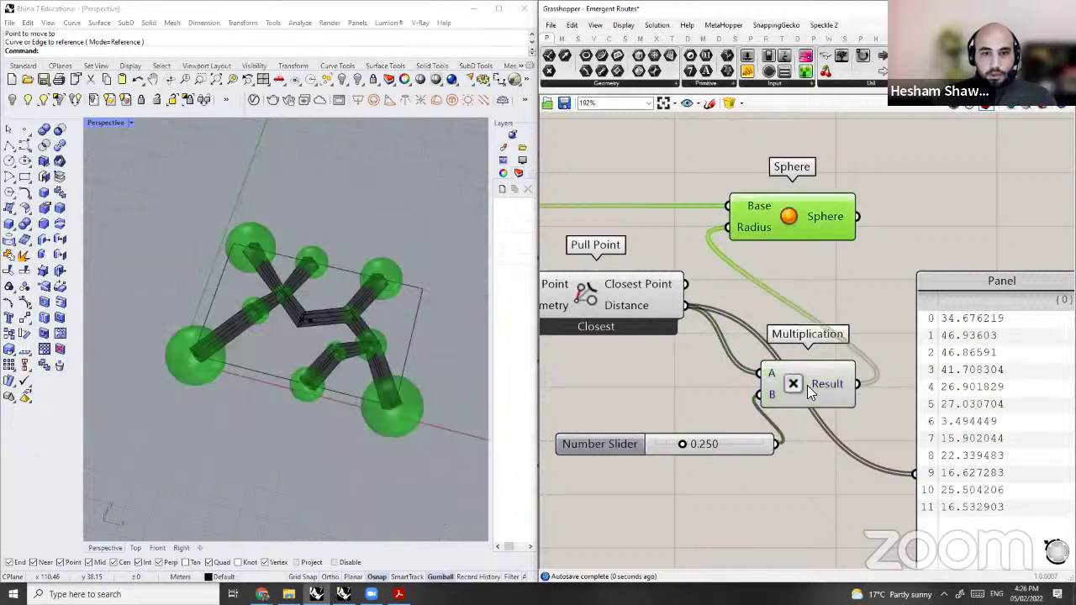
Step: Set the multiplication factor to 0.198 and compare the sphere sizes with the attractor's centroid in the model
left_click(798, 252)
left_click(775, 233)
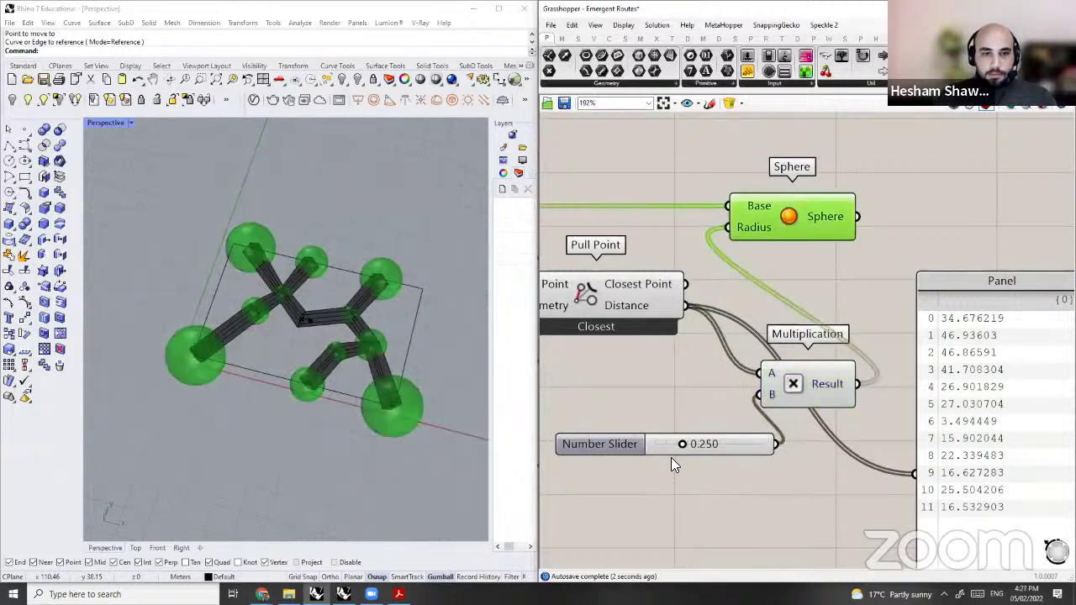
left_click_drag(700, 445, 675, 448)
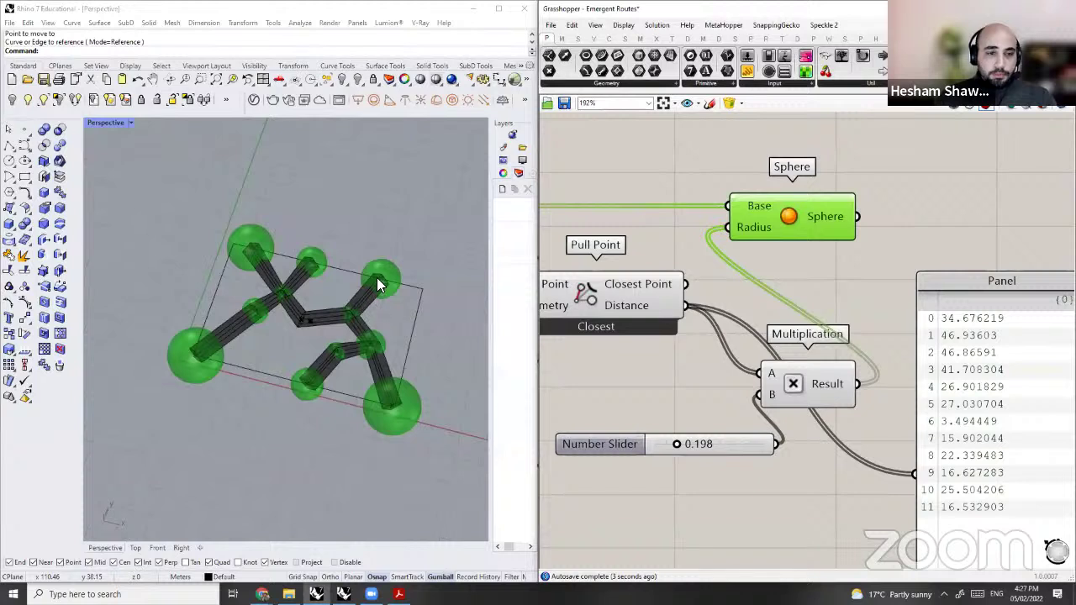
right_click_drag(377, 277, 383, 283)
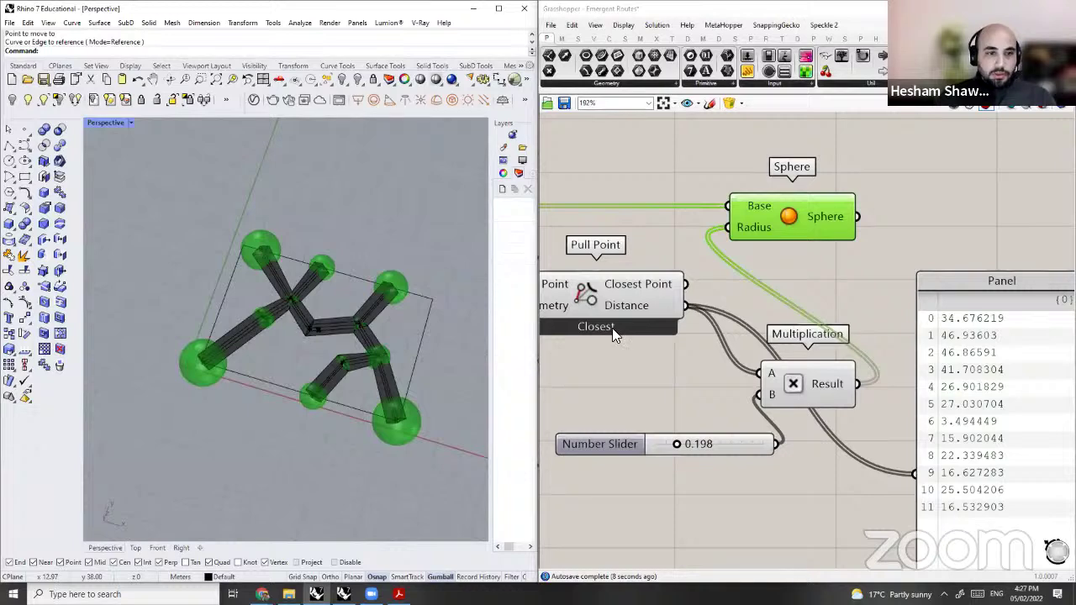
scroll(613, 335, "down", 4)
right_click_drag(612, 335, 794, 348)
left_click(695, 370)
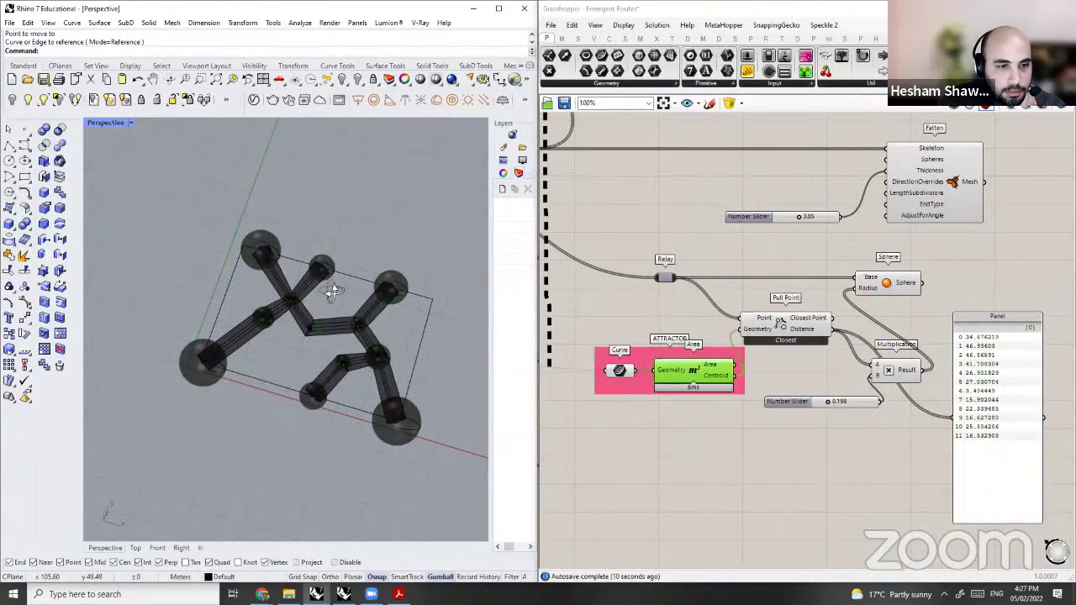
scroll(764, 322, "up", 2)
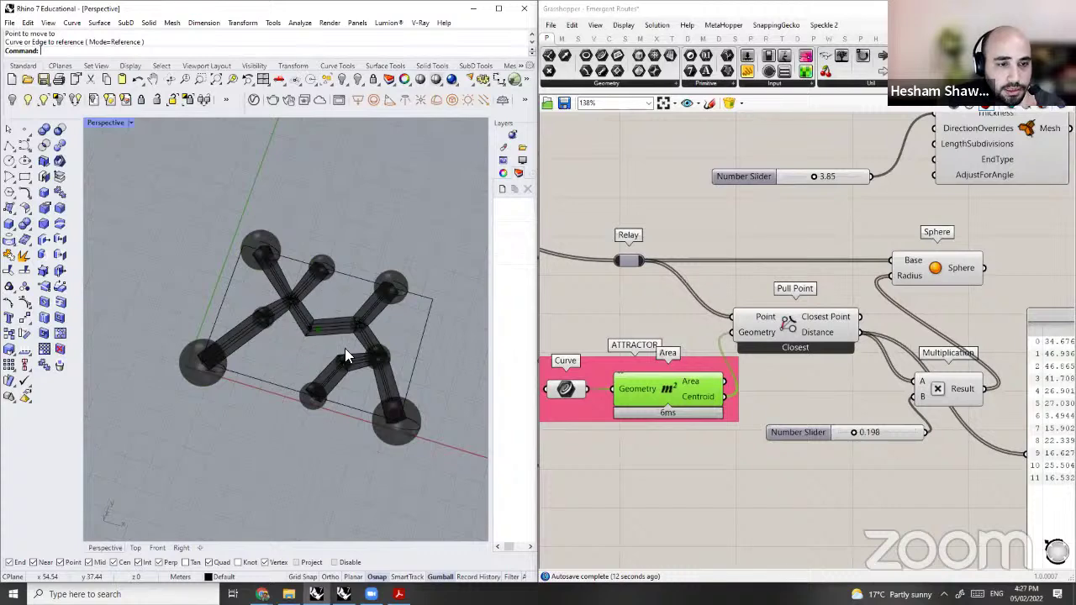
right_click_drag(345, 351, 388, 281)
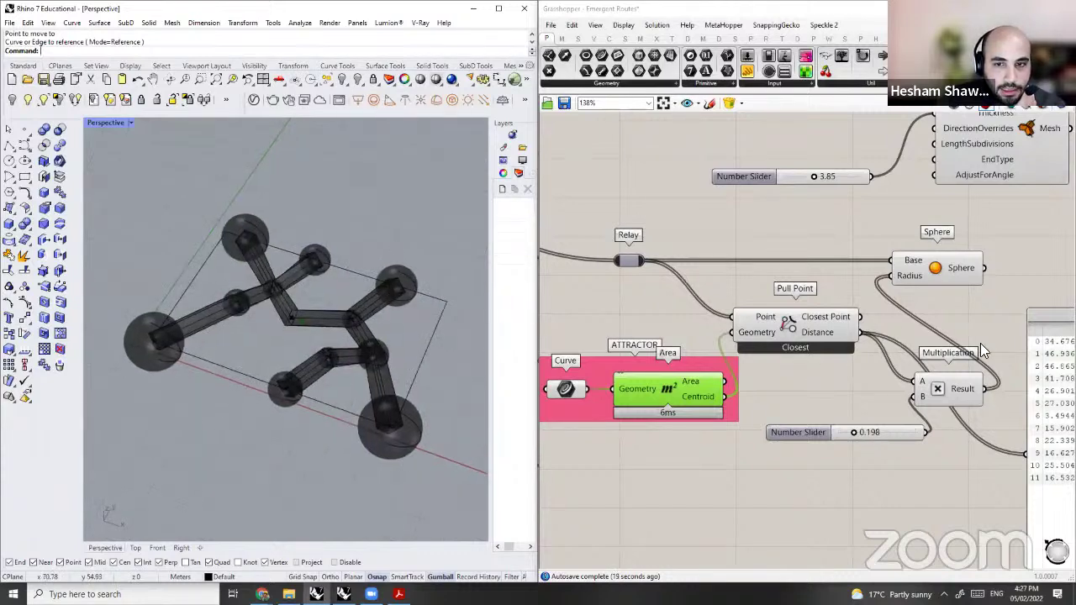
scroll(841, 358, "down", 2)
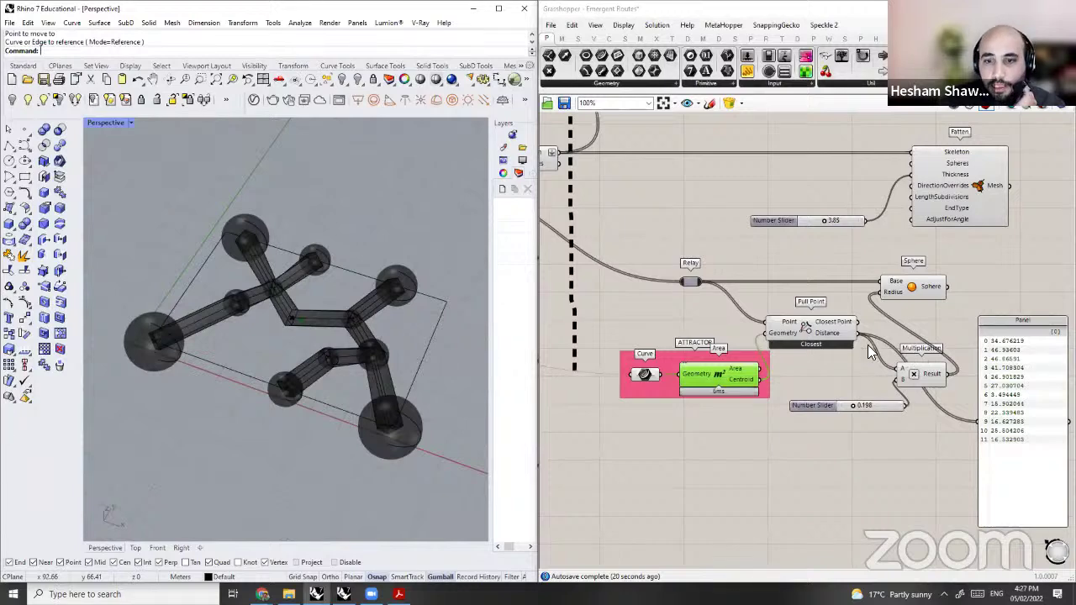
Step: Connect the Sphere output to Fatten's Spheres input and check the fattened mesh
scroll(870, 351, "up", 1)
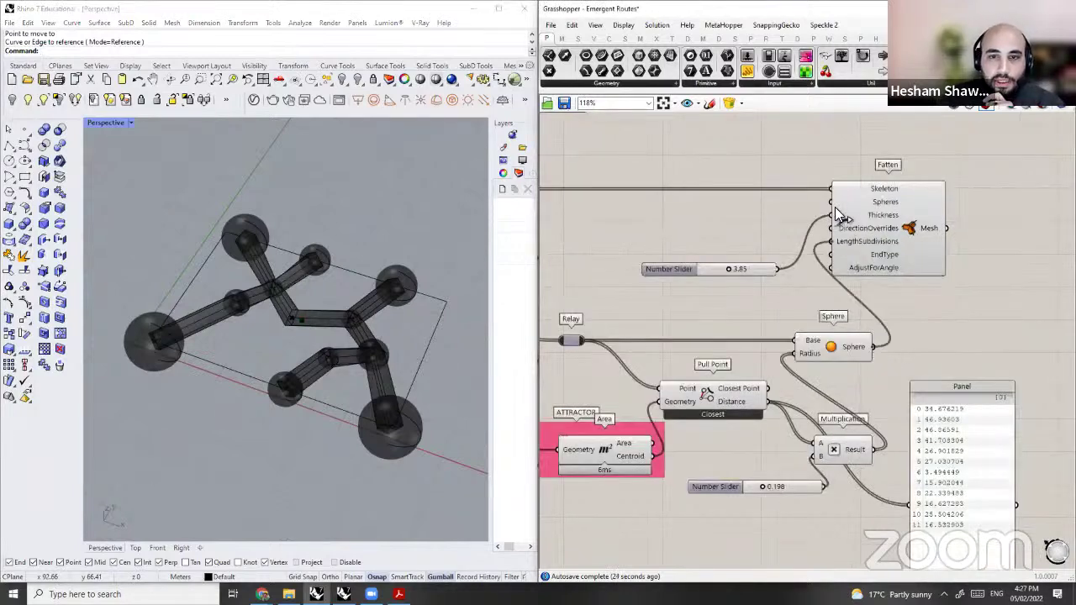
left_click_drag(837, 212, 833, 215)
left_click(864, 239)
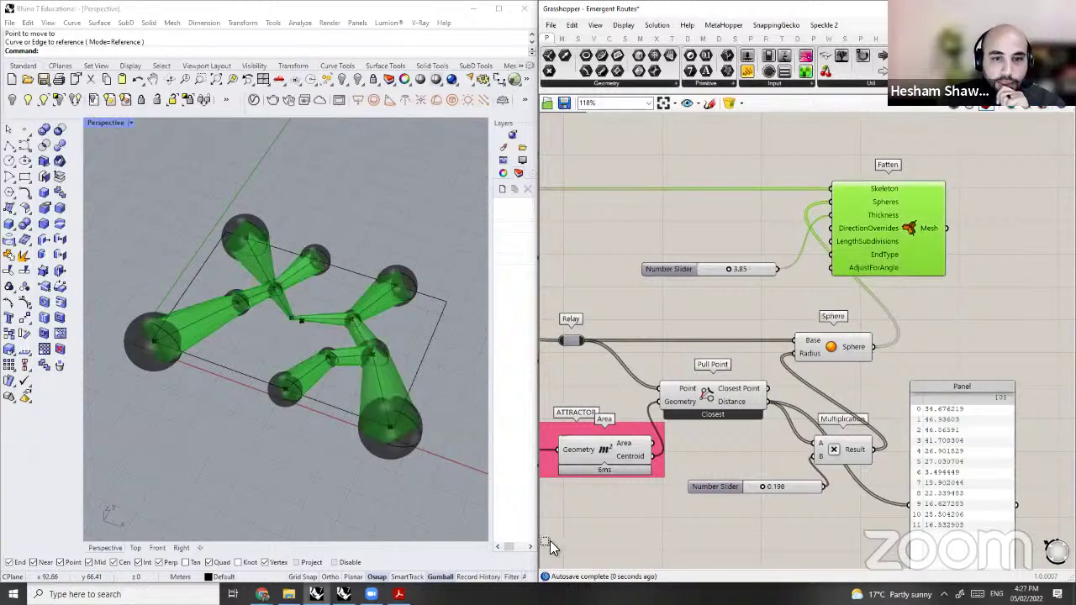
left_click(969, 357)
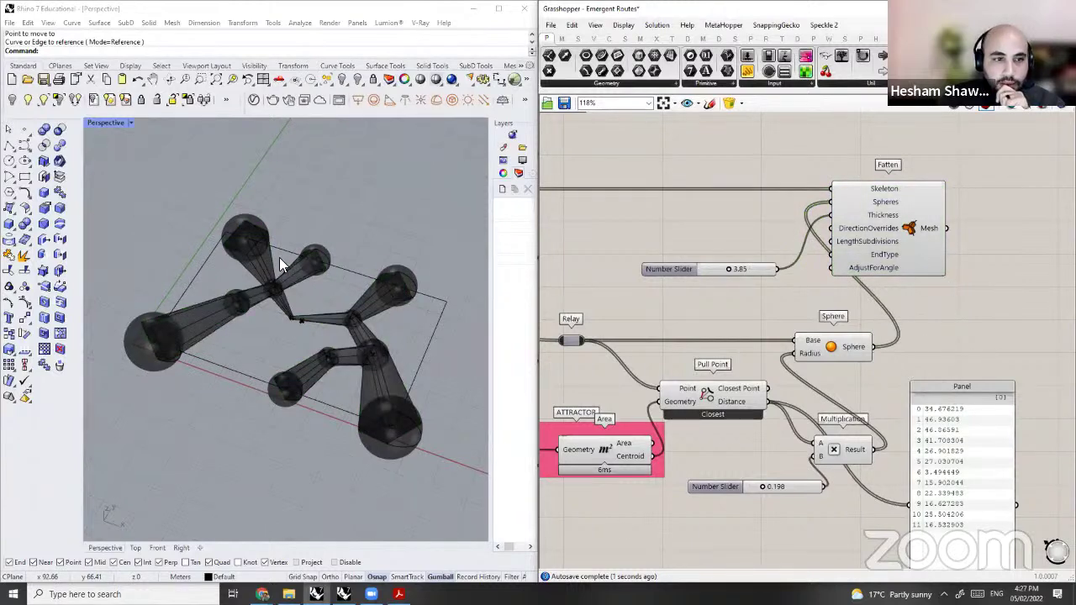
Step: Turn off the preview of the Sphere, Pull Point and attractor components and inspect the tapered mesh in the viewport
left_click_drag(968, 330, 551, 471)
right_click(939, 329)
left_click(982, 350)
left_click(969, 336)
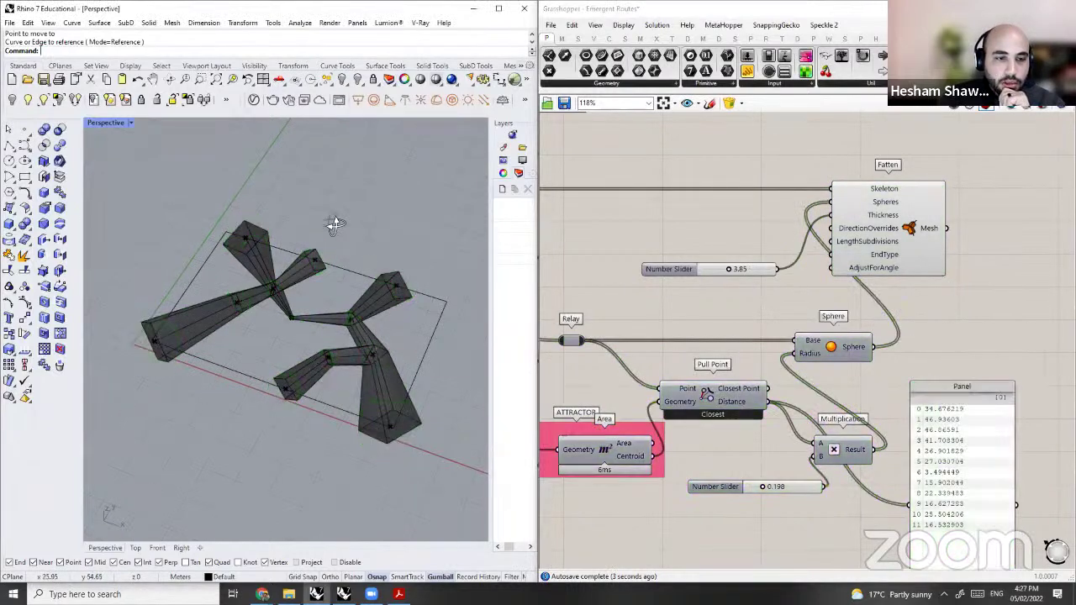
right_click_drag(348, 281, 367, 303)
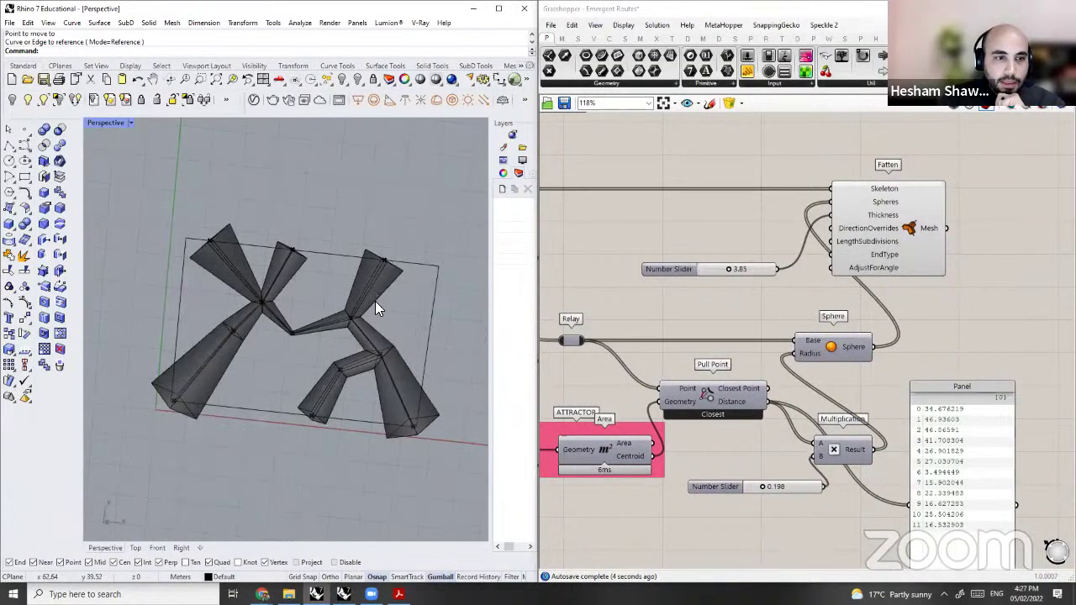
Step: Inspect the tapered mesh and vary the multiplication factor, ending at 0.204, to compare the branch thickness
scroll(375, 316, "up", 4)
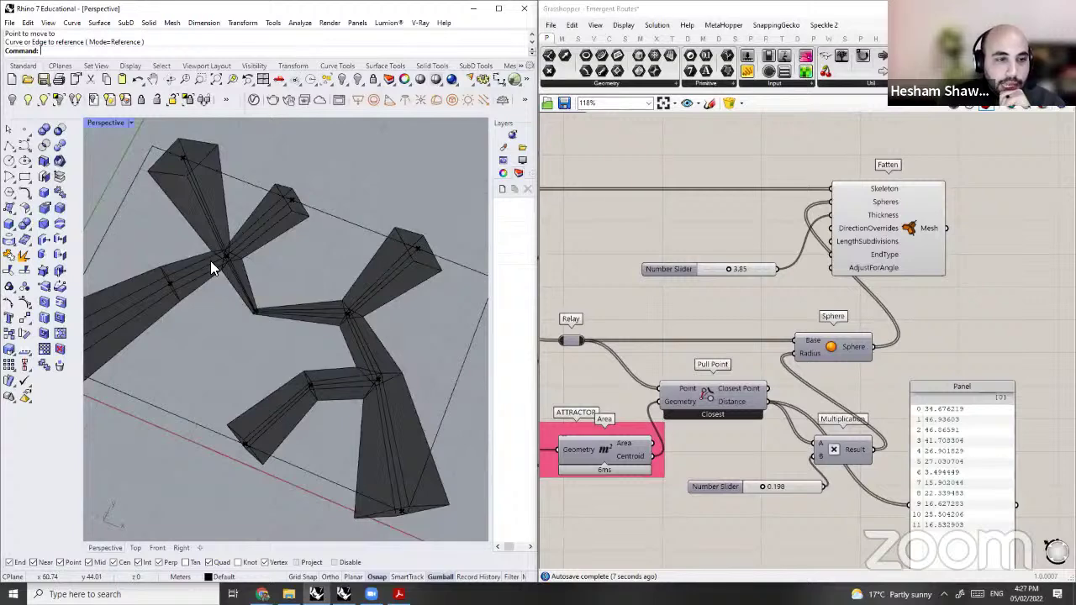
scroll(224, 254, "down", 3)
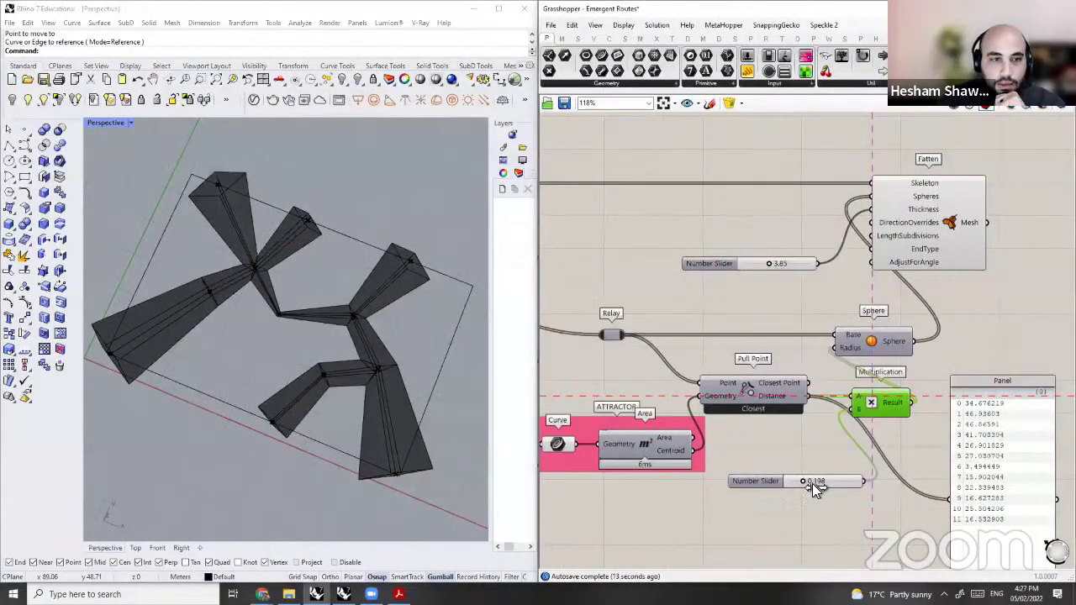
left_click_drag(813, 483, 801, 489)
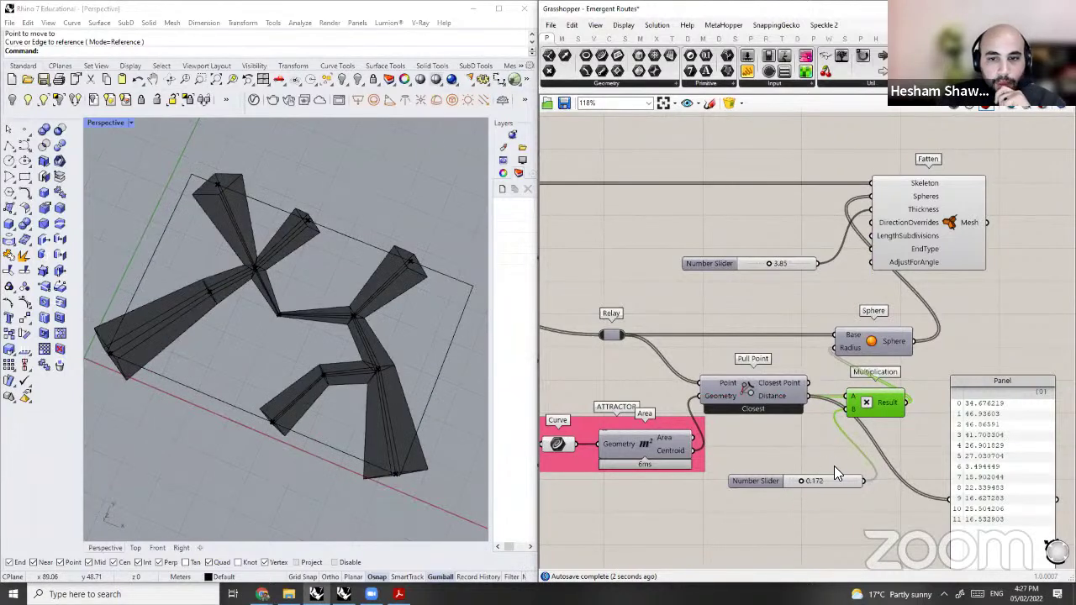
right_click_drag(843, 391, 824, 363)
left_click_drag(830, 486, 863, 366)
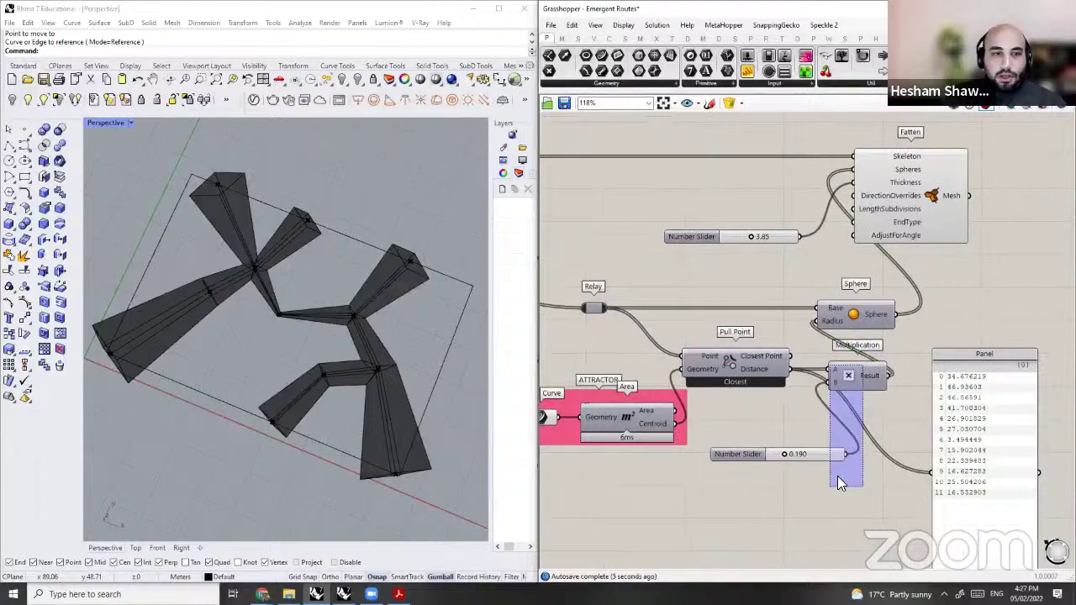
scroll(789, 444, "down", 1)
scroll(793, 444, "up", 2)
left_click_drag(789, 445, 790, 445)
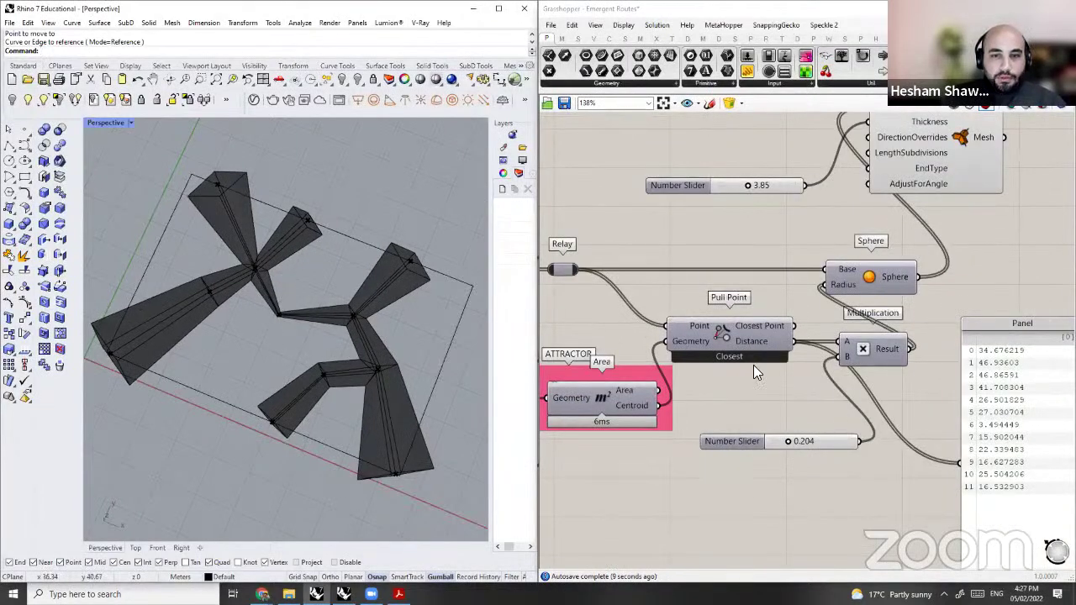
Step: Delete the Multiplication component, its number slider and the panel listing the distances
left_click_drag(877, 496, 818, 333)
key("Delete")
left_click_drag(875, 278, 971, 275)
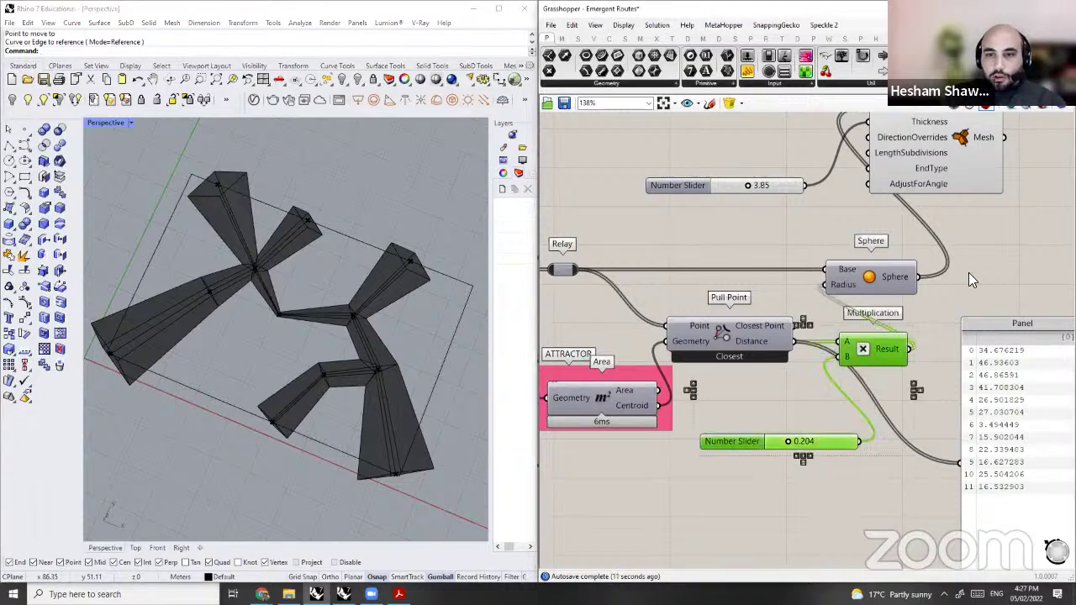
left_click(997, 401)
key("Delete")
Step: Move the attractor components and Pull Point aside and bring Sphere nearer, leaving space after the Distance output
scroll(795, 368, "down", 1)
right_click_drag(794, 351, 824, 348)
left_click_drag(779, 365, 829, 449)
left_click_drag(568, 359, 865, 479)
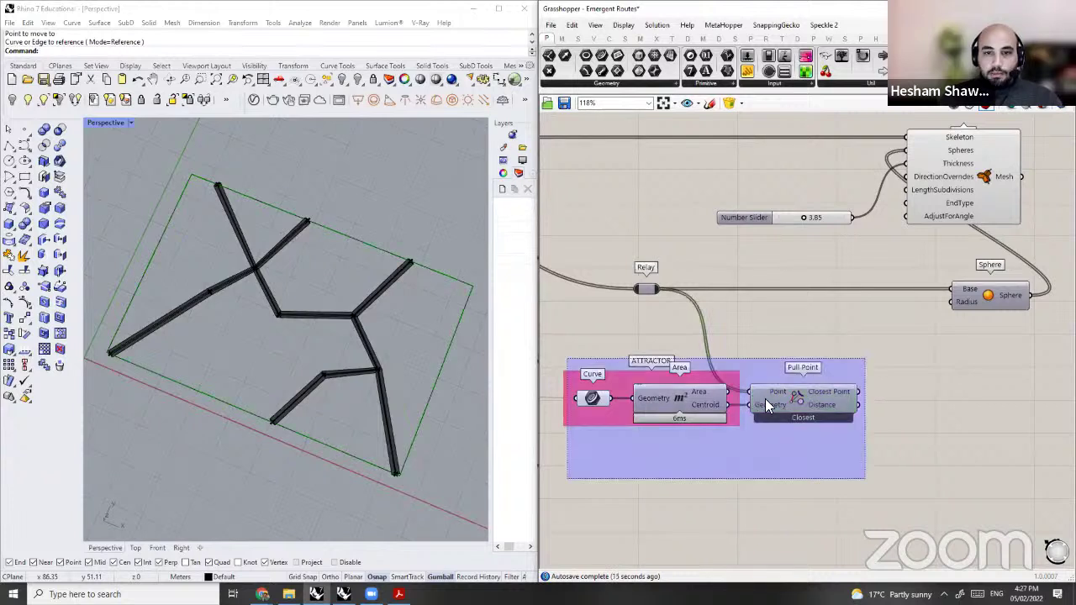
left_click_drag(805, 399, 751, 394)
left_click_drag(977, 298, 916, 297)
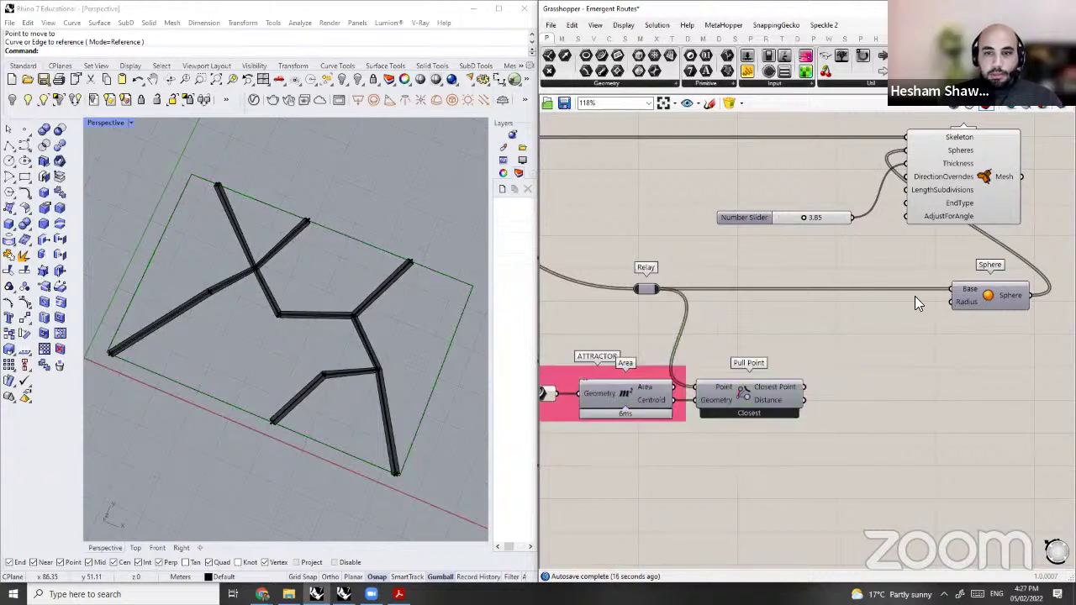
Step: Add a Remap Numbers component and connect Pull Point's Distance to its Value input
double_click(921, 407)
double_click(921, 407)
type("remap")
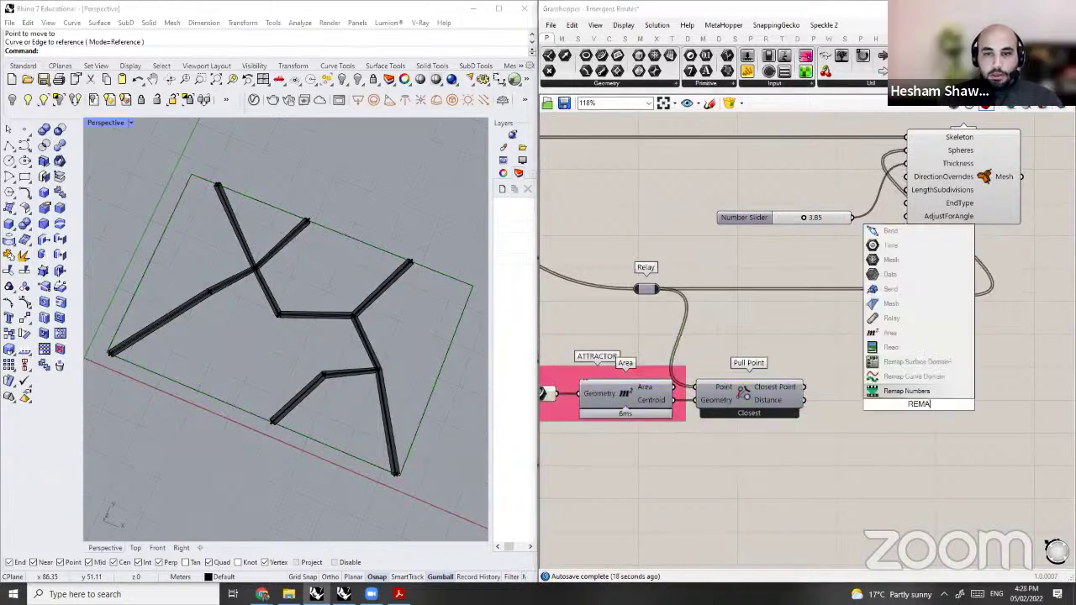
key("Return")
scroll(925, 412, "up", 3)
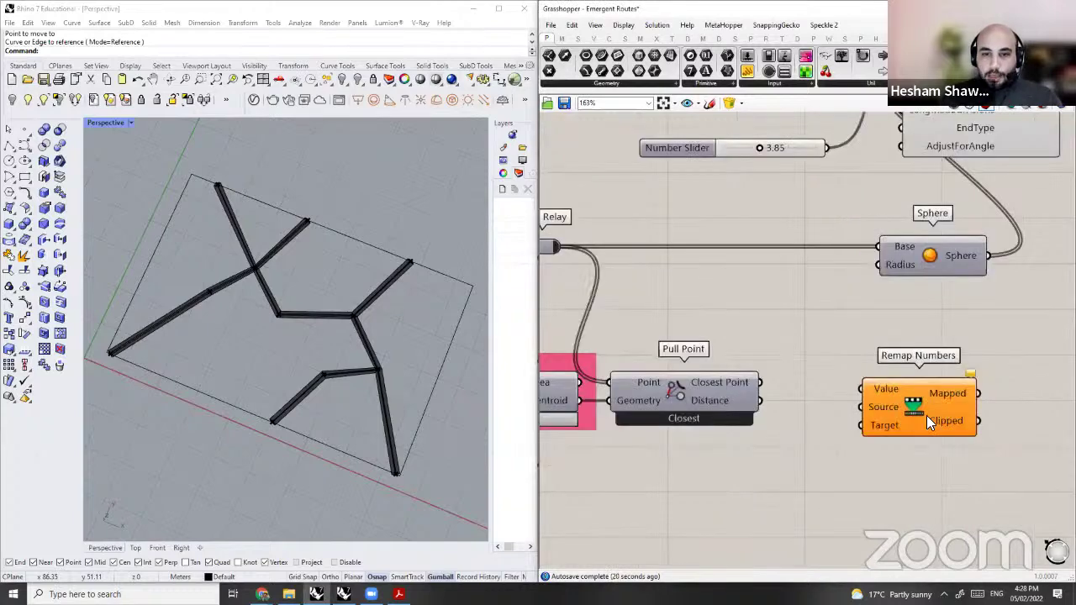
left_click_drag(928, 416, 907, 429)
scroll(922, 411, "up", 2)
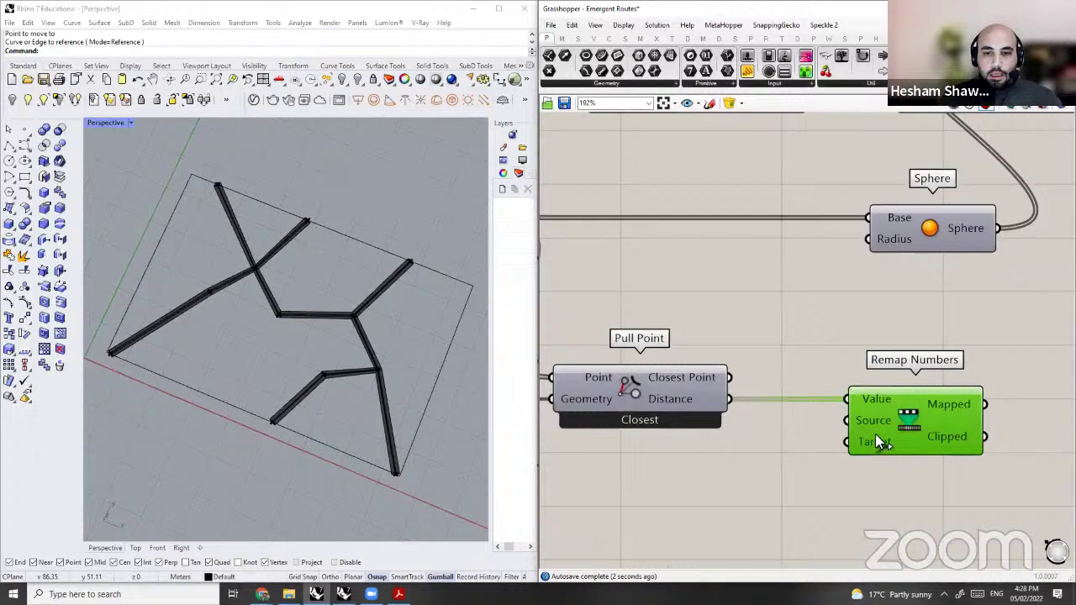
left_click_drag(905, 407, 940, 407)
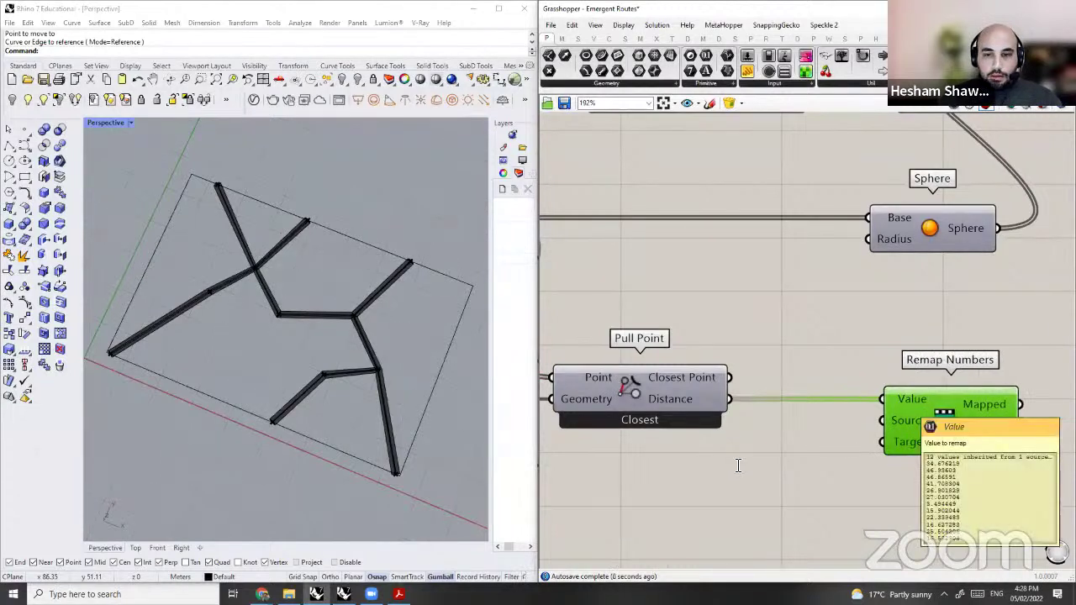
Step: Add a Bounds component and connect Pull Point's Distance to its Numbers input
double_click(738, 464)
type("Bou")
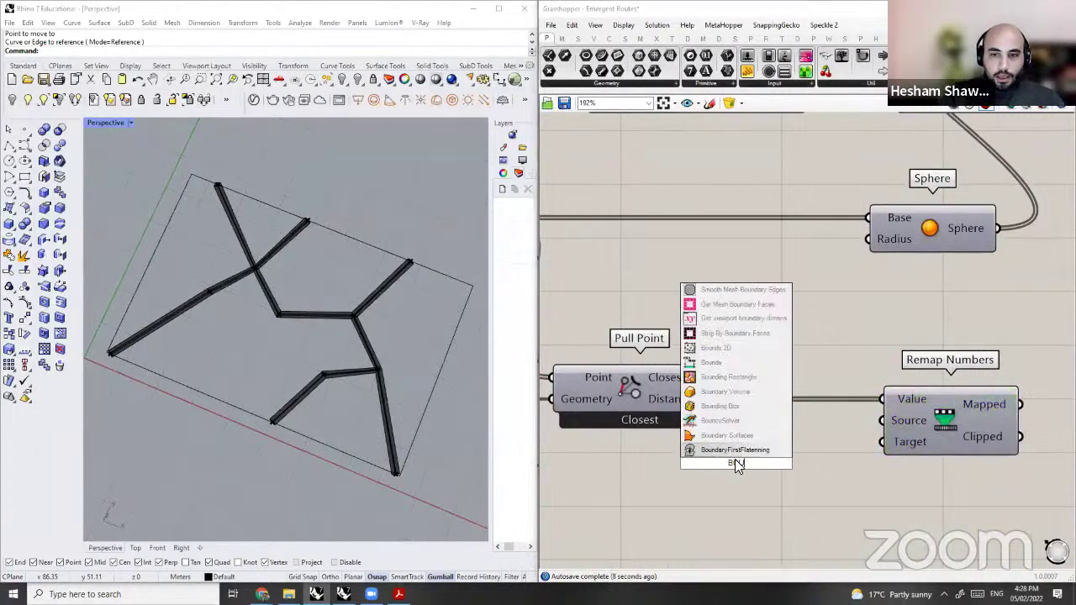
type("nds")
key("Return")
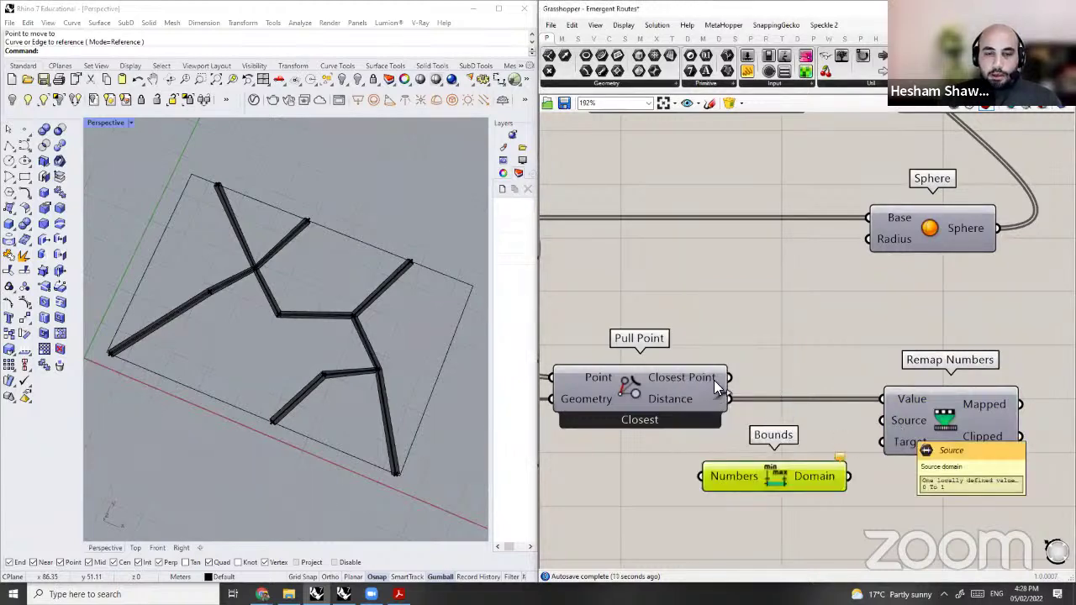
scroll(714, 380, "down", 2)
mouse_move(718, 385)
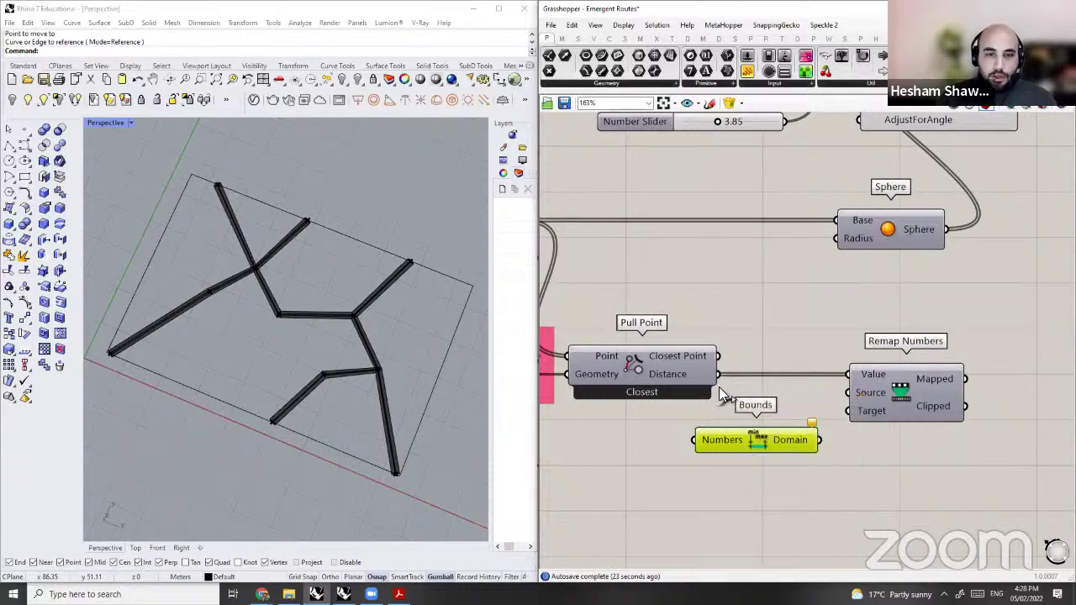
mouse_move(719, 374)
left_mouse_down()
mouse_move(696, 438)
mouse_move(729, 459)
left_mouse_up()
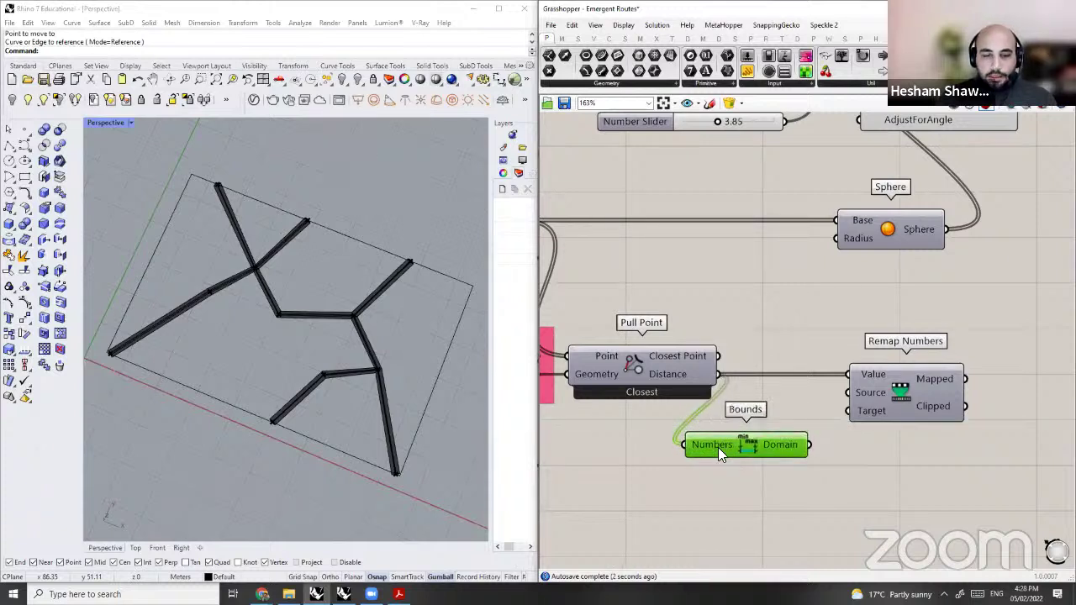
Step: Add a panel to Bounds' Domain output and read the range of distances
left_click(843, 471)
double_click(843, 470)
type("//")
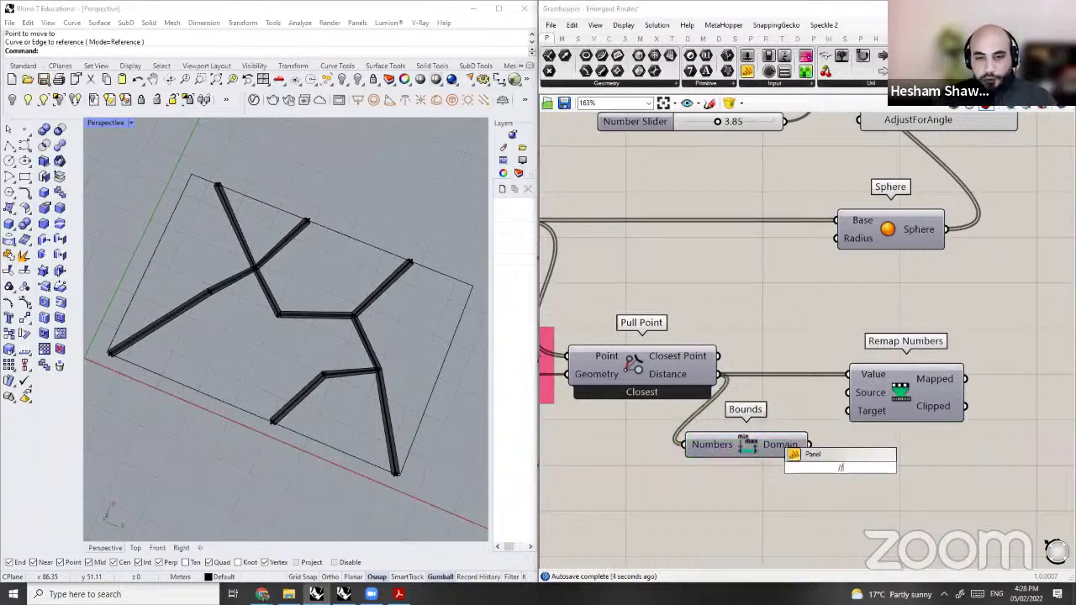
key("Return")
left_click_drag(765, 449, 730, 481)
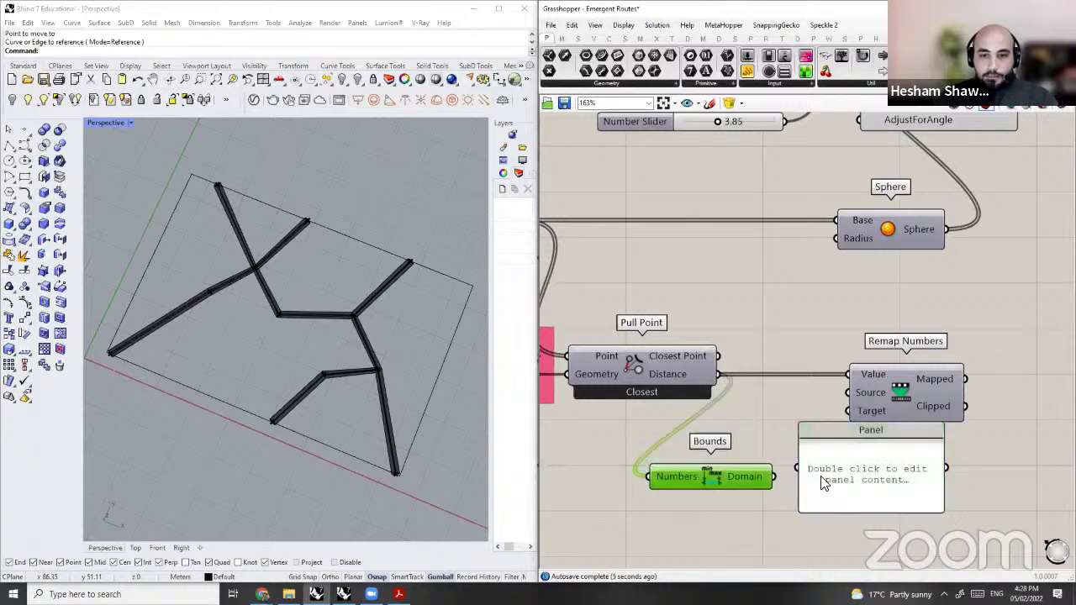
left_click(868, 495)
scroll(911, 501, "up", 3)
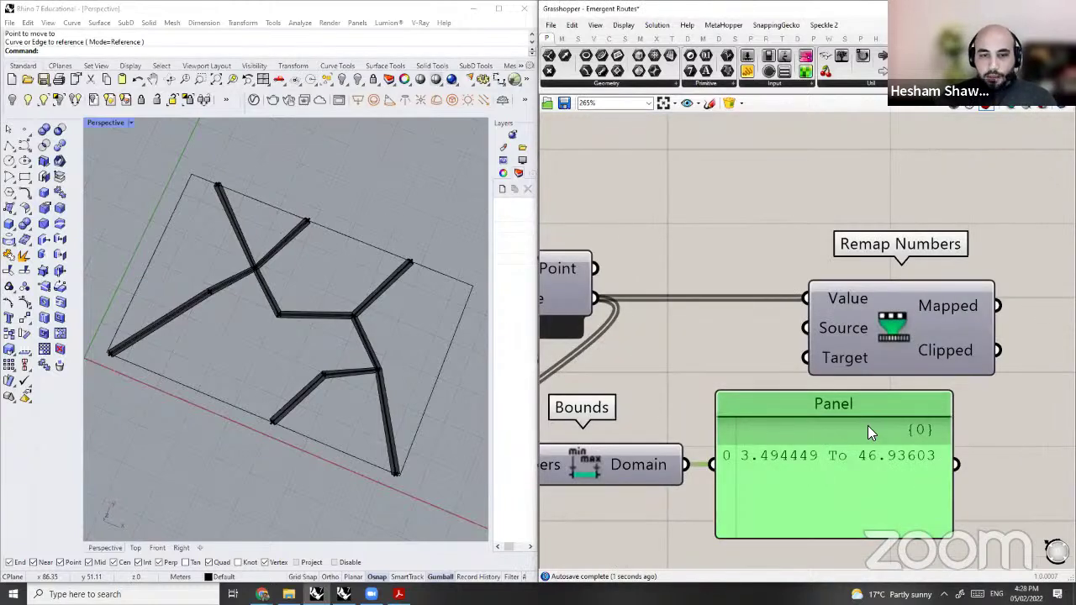
right_click_drag(868, 426, 877, 396)
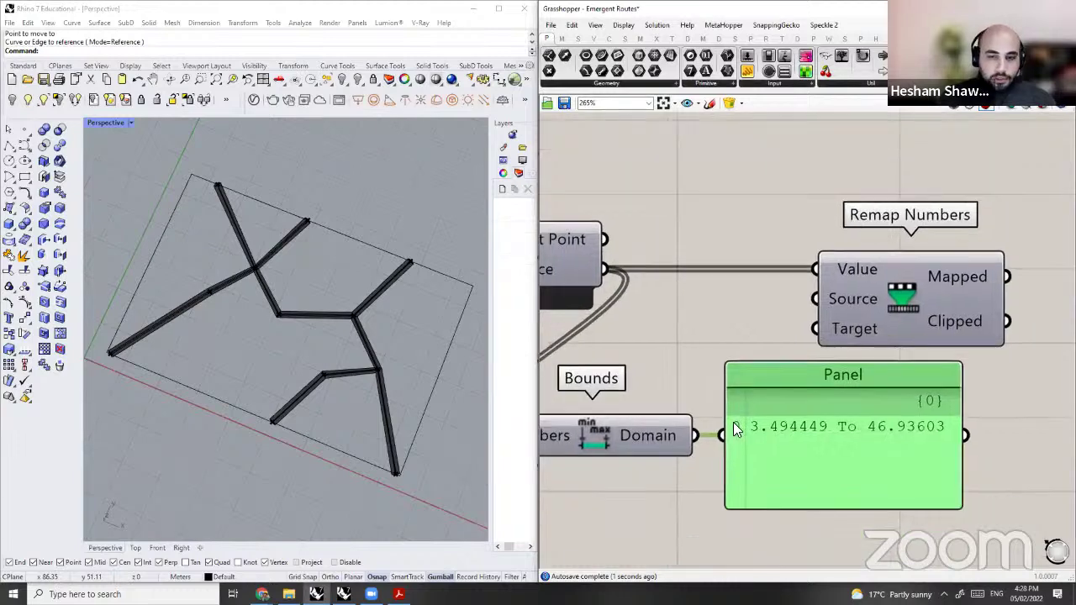
scroll(768, 370, "down", 2)
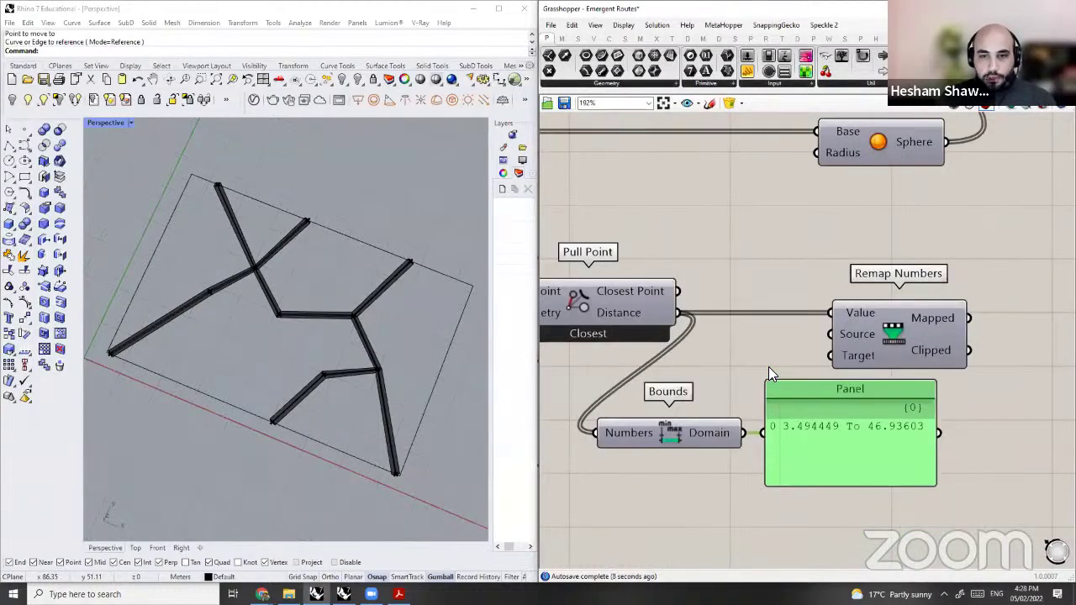
Step: Connect Bounds' Domain to Remap Numbers' Source, line Bounds up between its neighbours, and delete the domain panel
left_click_drag(829, 349, 749, 430)
left_click_drag(747, 433, 832, 341)
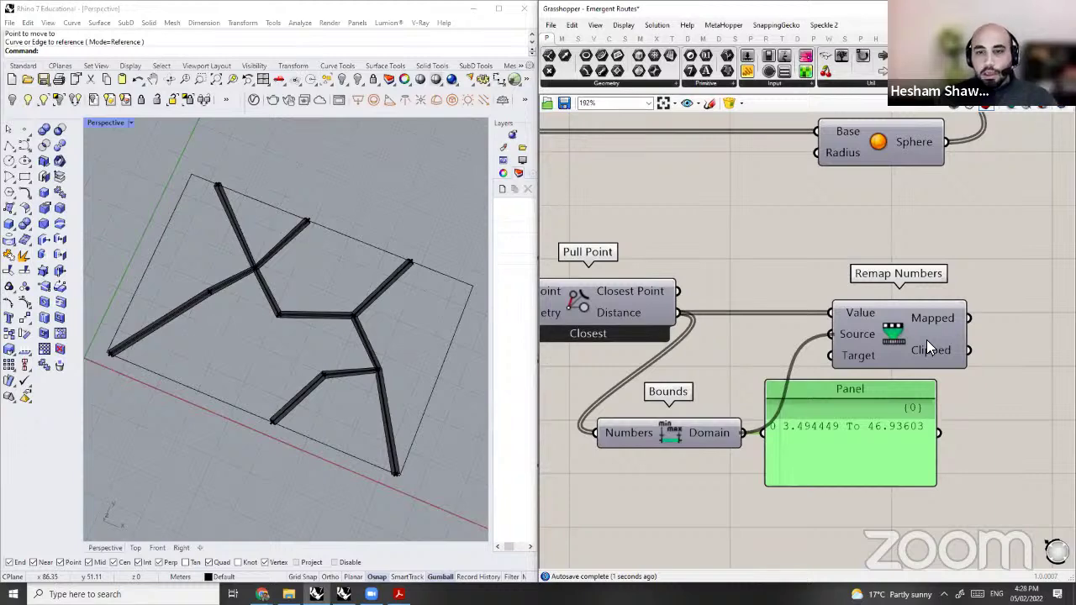
left_click_drag(927, 340, 1001, 340)
left_click_drag(707, 427, 812, 329)
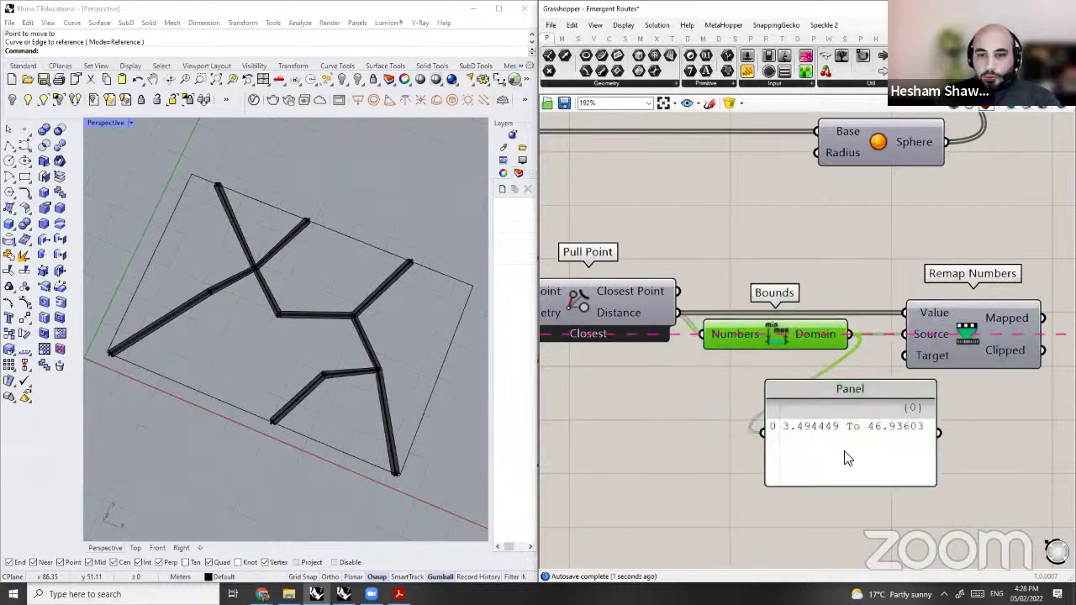
left_click(848, 458)
scroll(848, 458, "down", 2)
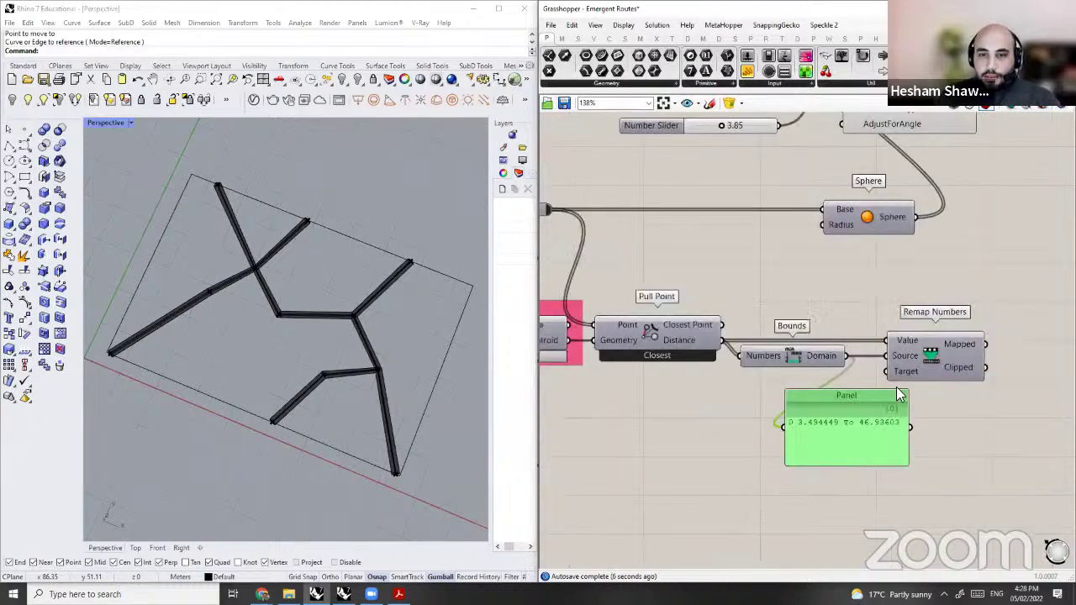
key("Delete")
Step: Add a Construct Domain component and connect its Domain output to Remap Numbers' Target
double_click(857, 437)
type("CONS")
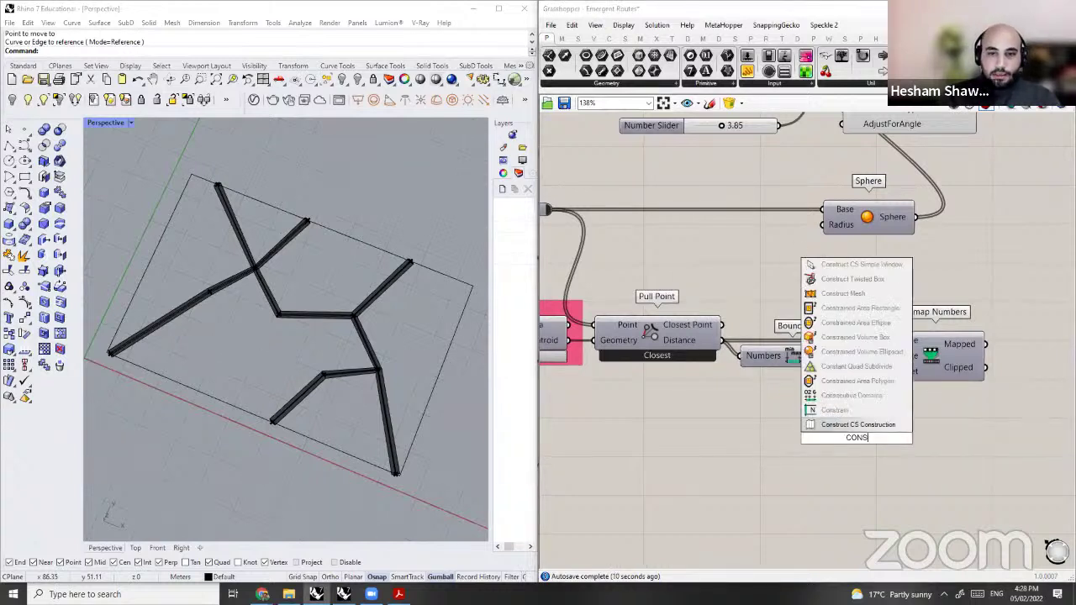
type("TRUCT DOM")
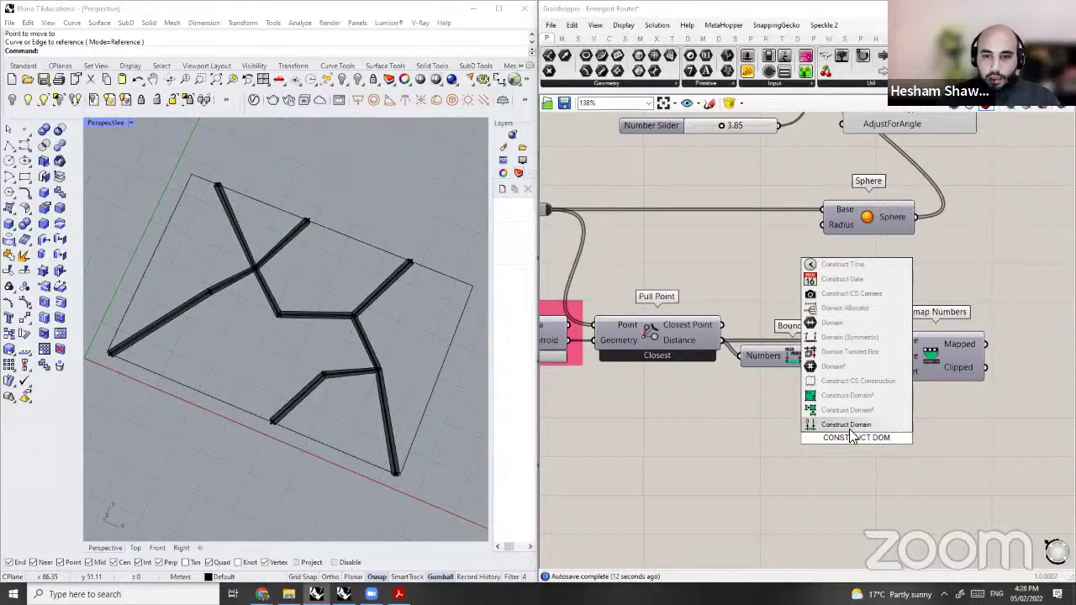
left_click(875, 425)
left_click_drag(869, 431, 885, 383)
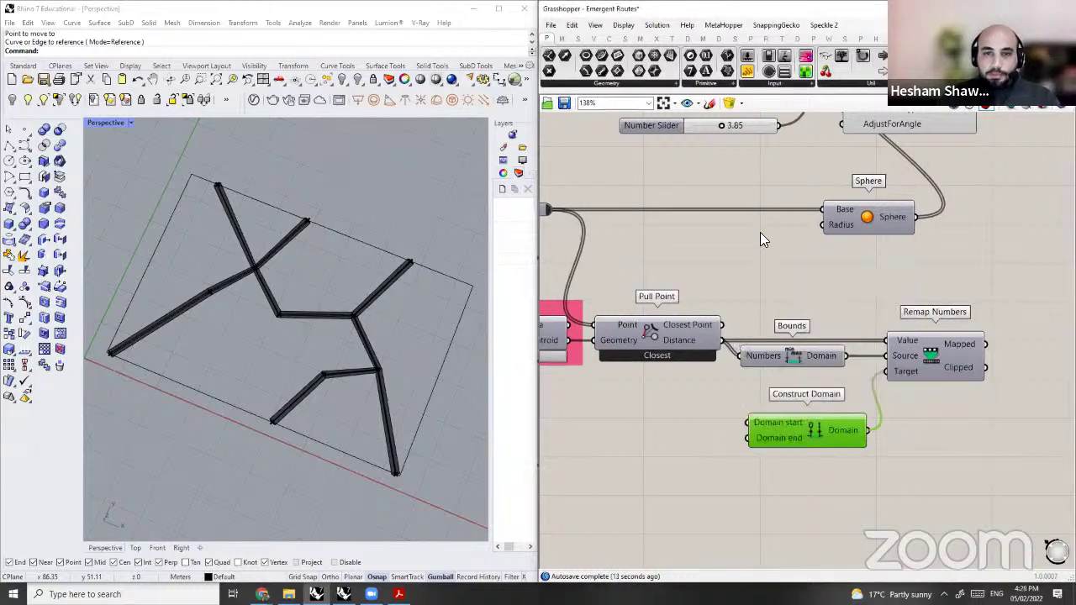
Step: Feed Construct Domain with two copied number sliders, 3.85 for Domain start and 1.75 for Domain end
scroll(794, 433, "down", 2)
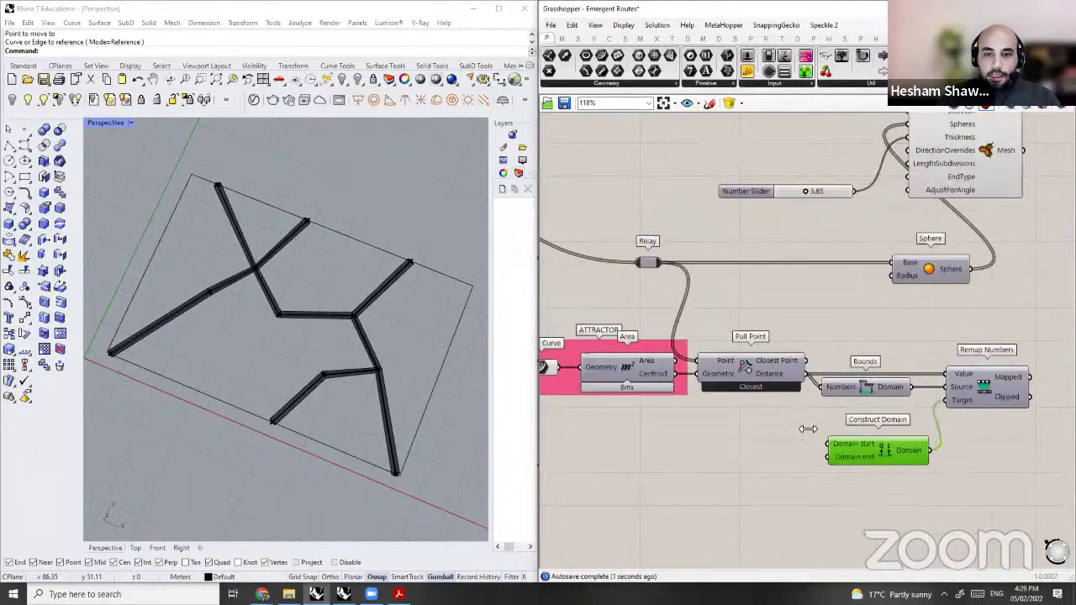
key("ctrl+v")
scroll(828, 450, "up", 1)
left_click_drag(818, 429, 828, 459)
left_click_drag(747, 445, 725, 461)
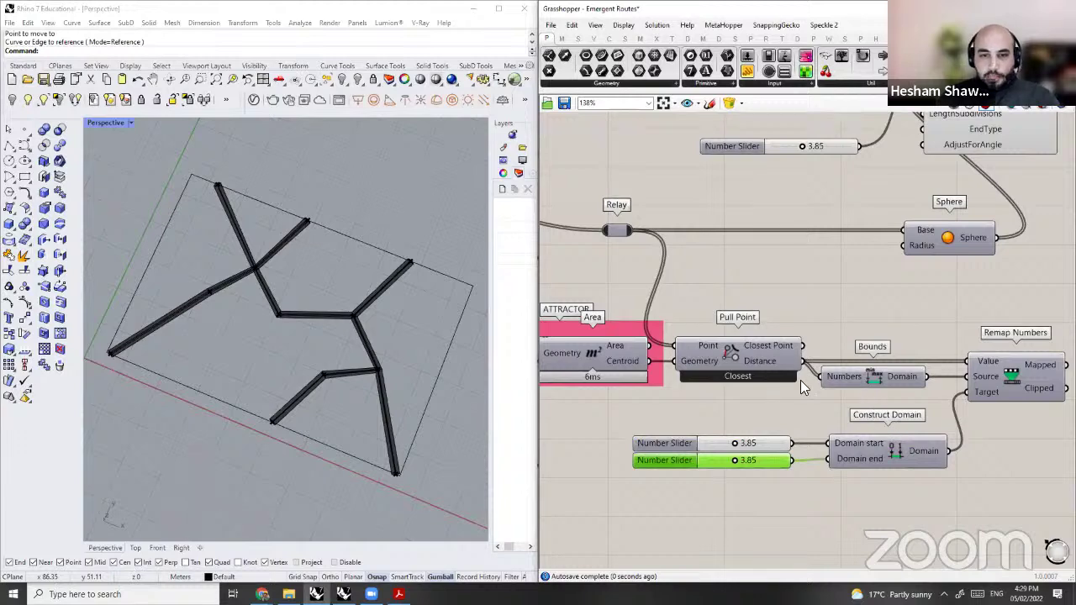
left_click_drag(735, 460, 722, 461)
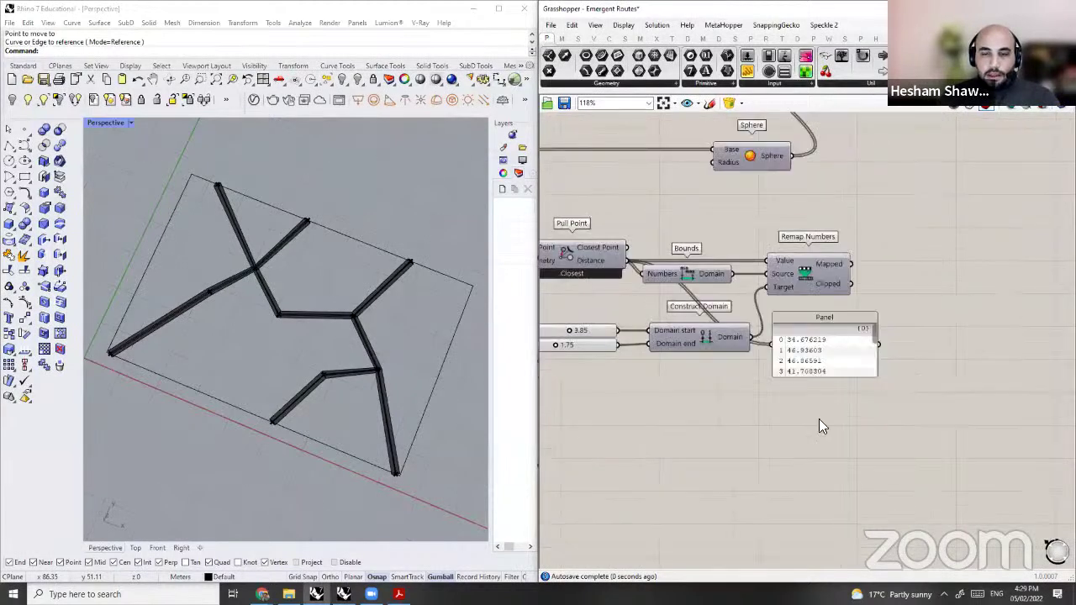
Step: Enlarge the panel of Pull Point distances and add a second panel for Remap Numbers' Mapped output to compare the lists
left_click_drag(820, 377, 820, 513)
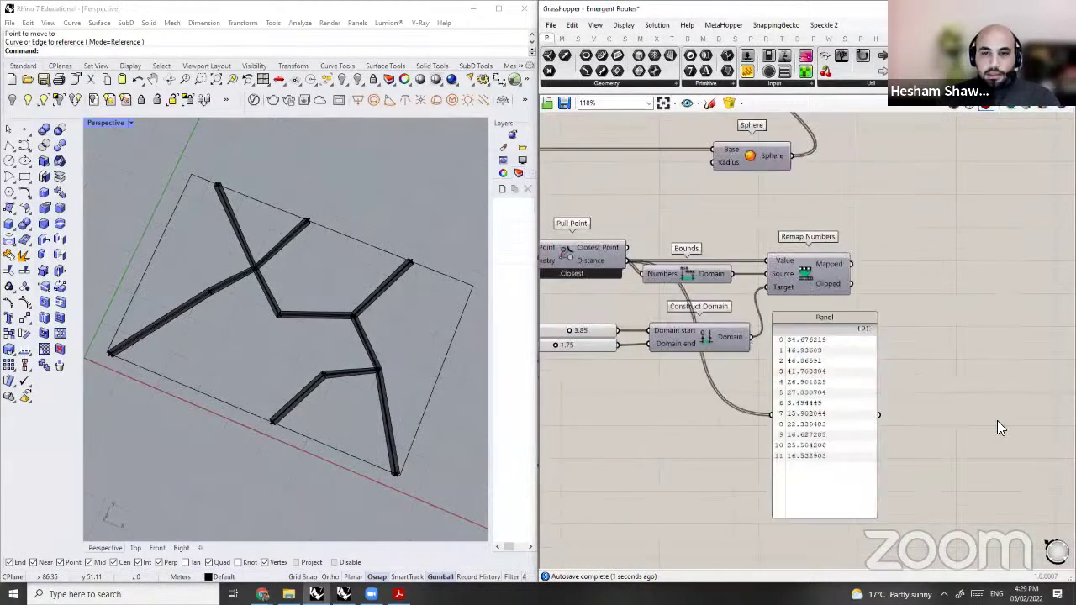
left_click_drag(812, 407, 946, 404)
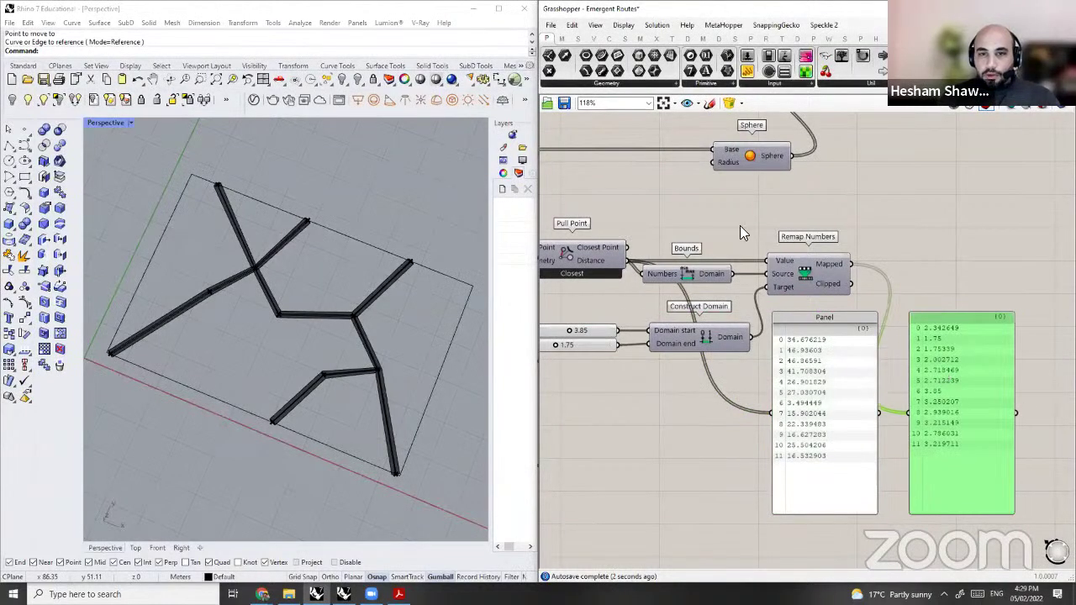
left_click(820, 274)
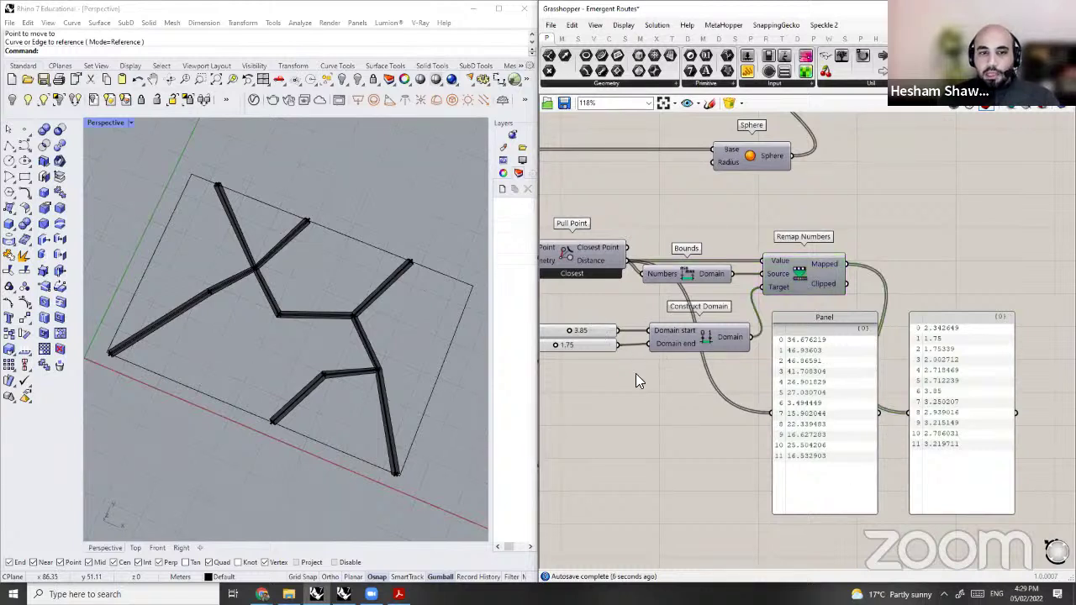
Step: Move the two domain sliders closer to Construct Domain and select all three components together
left_click_drag(636, 374, 619, 360)
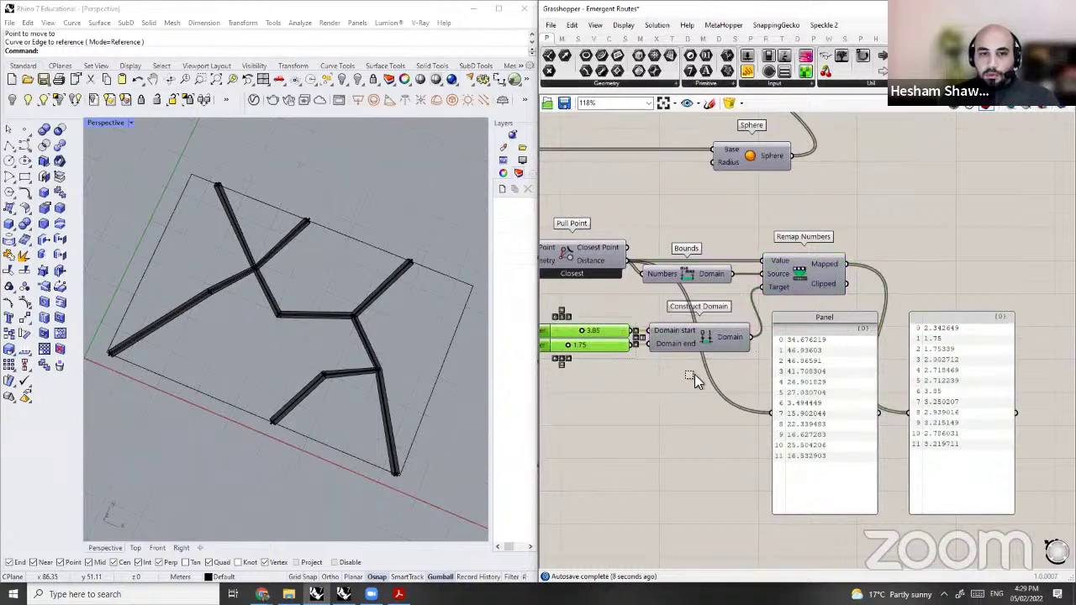
right_click_drag(684, 374, 699, 375)
left_click_drag(699, 375, 596, 310)
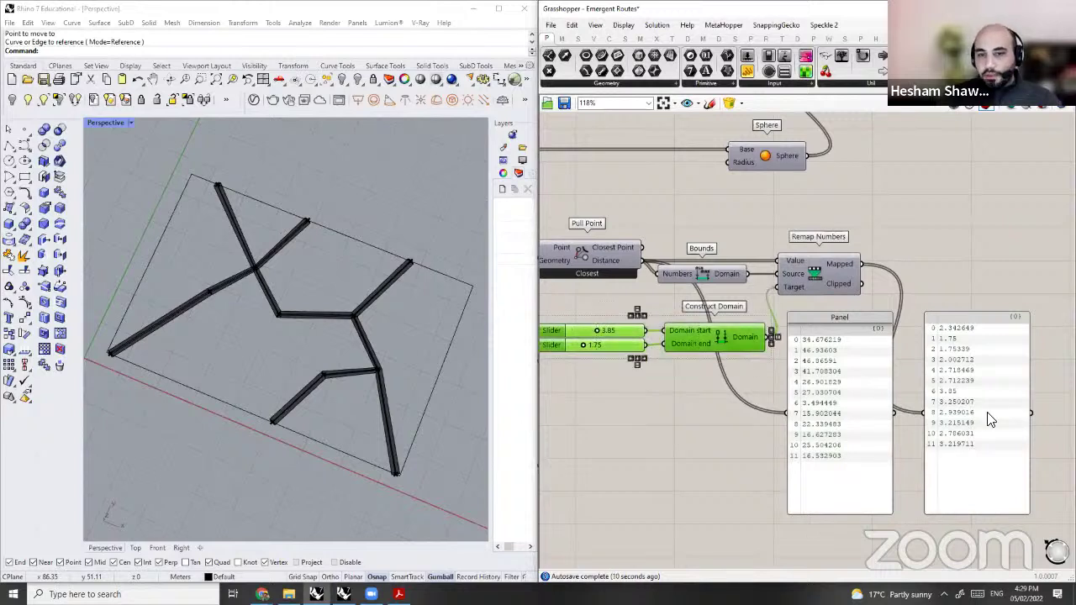
Step: Delete the two panels listing the Pull Point distances and the remapped values
left_click(883, 377)
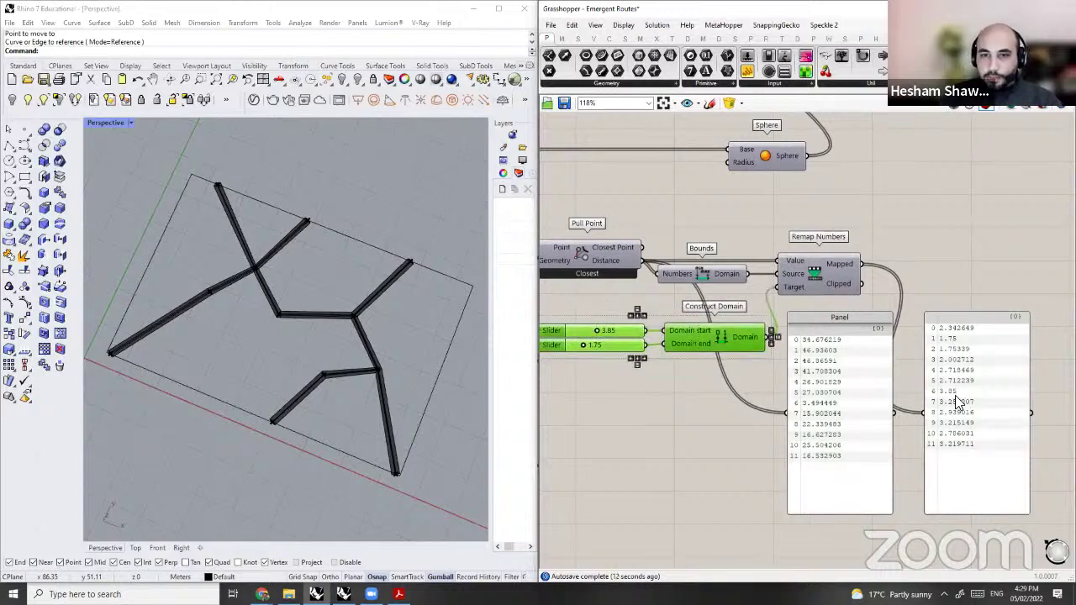
key("Delete")
left_click(950, 394)
key("Delete")
Step: Connect Remap Numbers' Mapped output to the Radius input of the Sphere component
right_click_drag(814, 286, 966, 406)
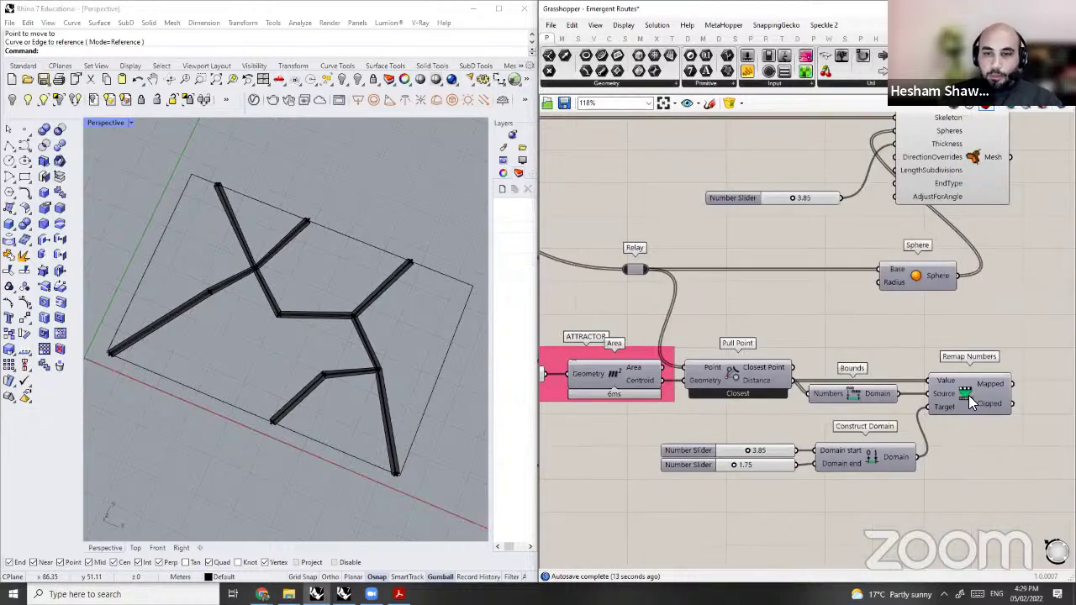
scroll(859, 449, "down", 1)
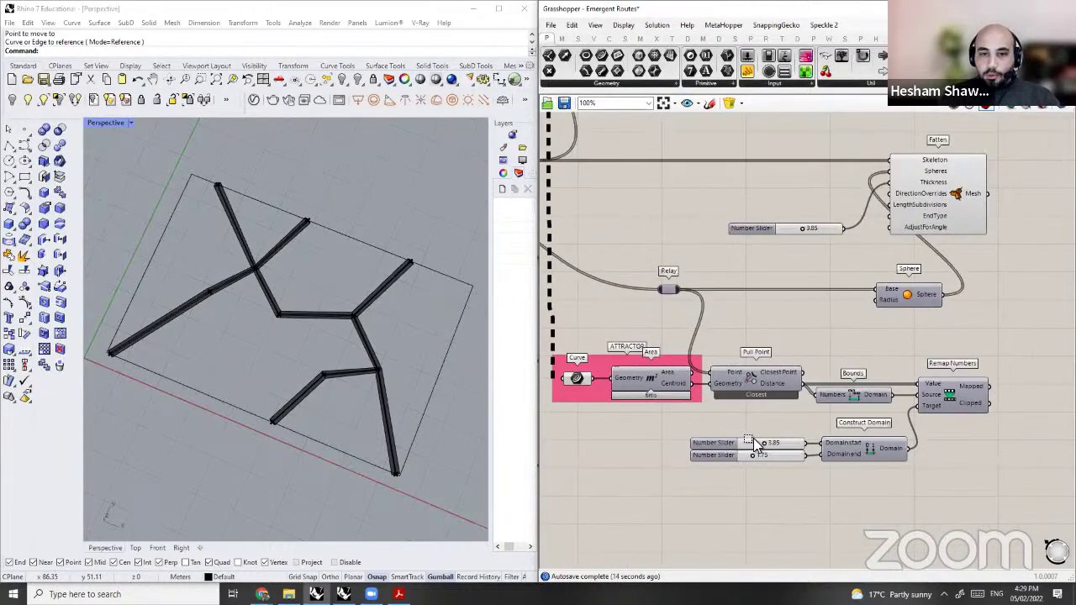
scroll(967, 445, "up", 1)
left_click_drag(945, 405, 938, 441)
left_click_drag(989, 385, 830, 307)
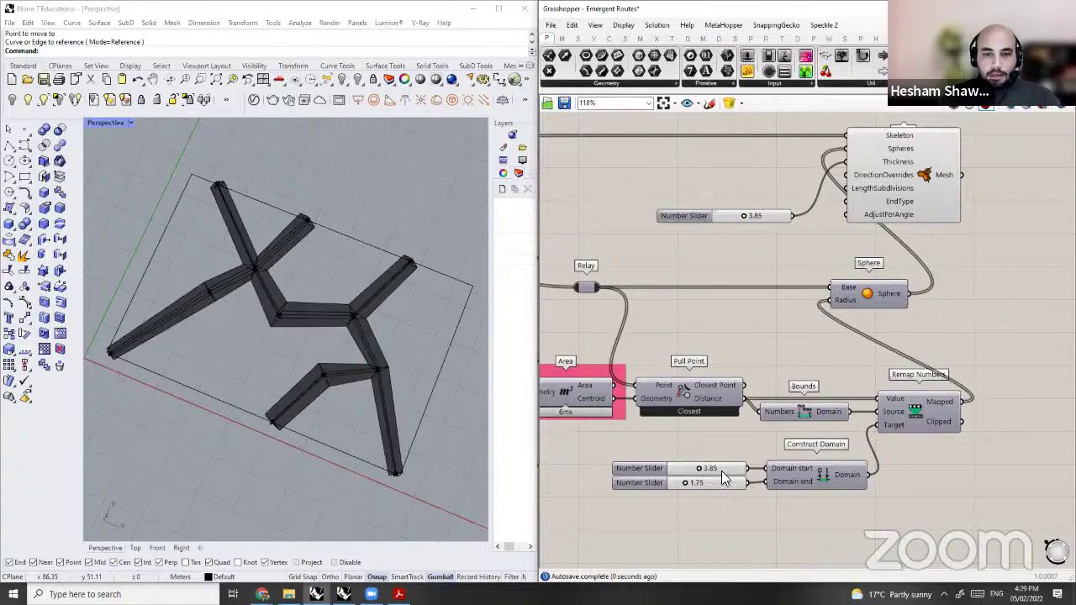
Step: Set the Domain start slider to 10.00 and the Domain end slider to 2.53 to thicken the mesh near the attractor
scroll(731, 476, "up", 2)
scroll(721, 476, "up", 2)
left_click_drag(695, 467, 717, 468)
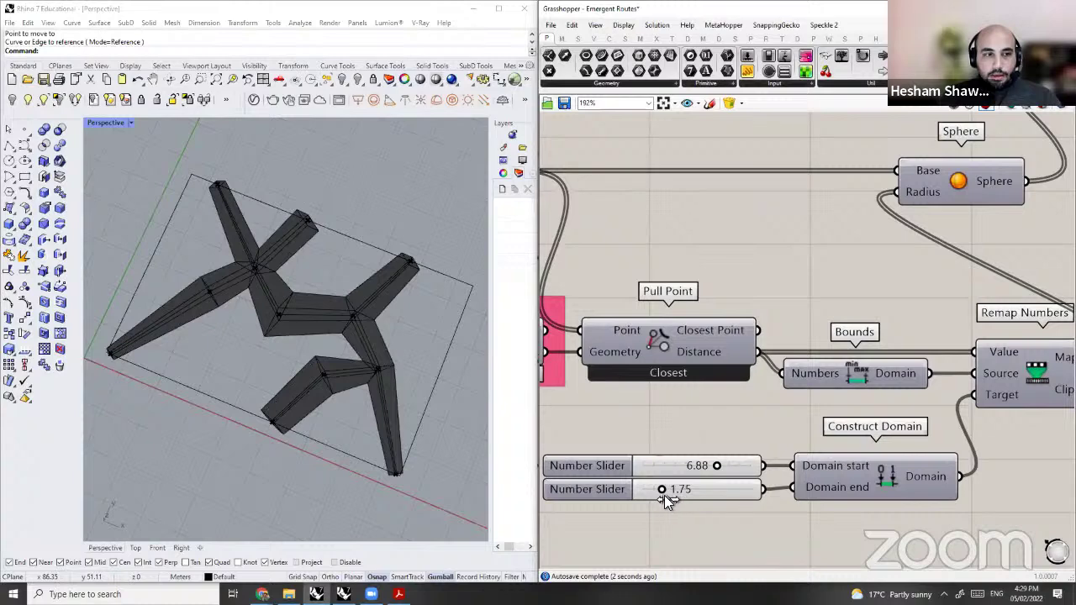
left_click_drag(718, 466, 752, 467)
right_click_drag(434, 333, 359, 351)
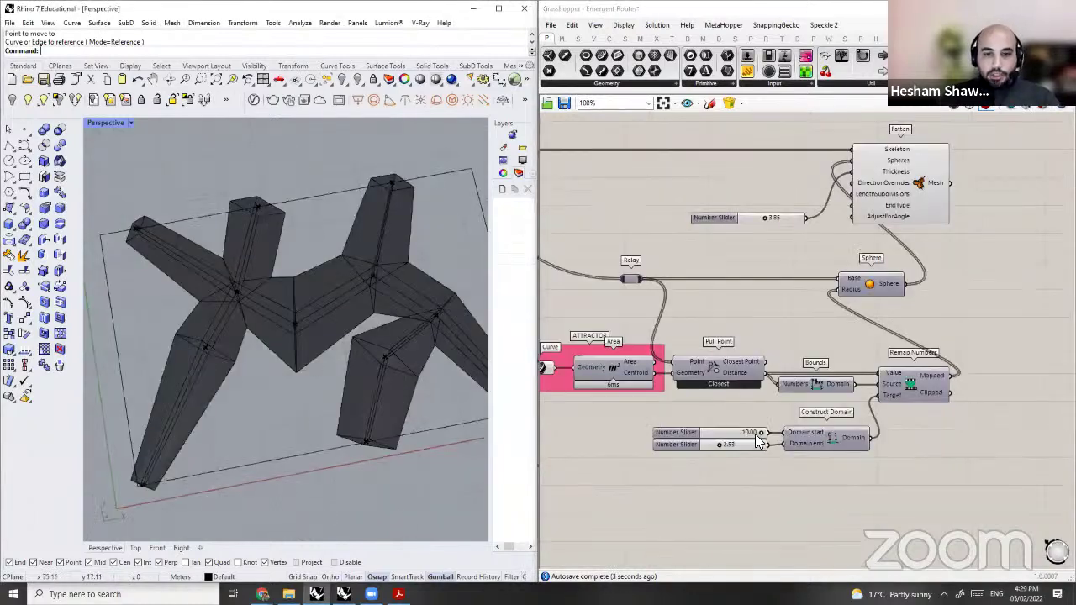
Step: Turn on the Sphere component's preview and set the Domain start slider to 8.83 and the Domain end slider to 2.28
left_click(708, 434)
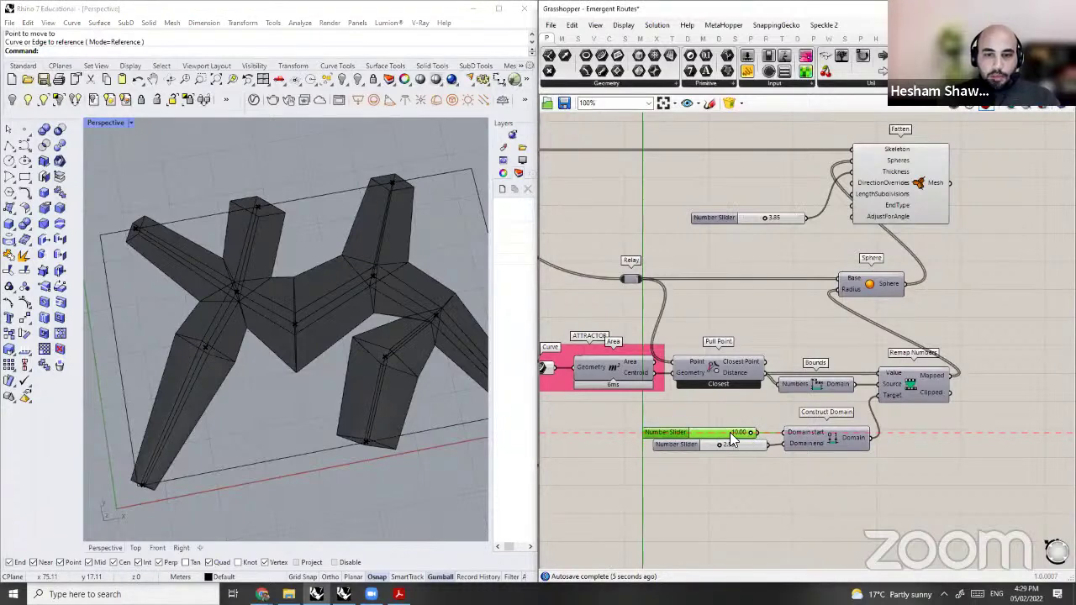
scroll(728, 437, "up", 3)
left_click(958, 195)
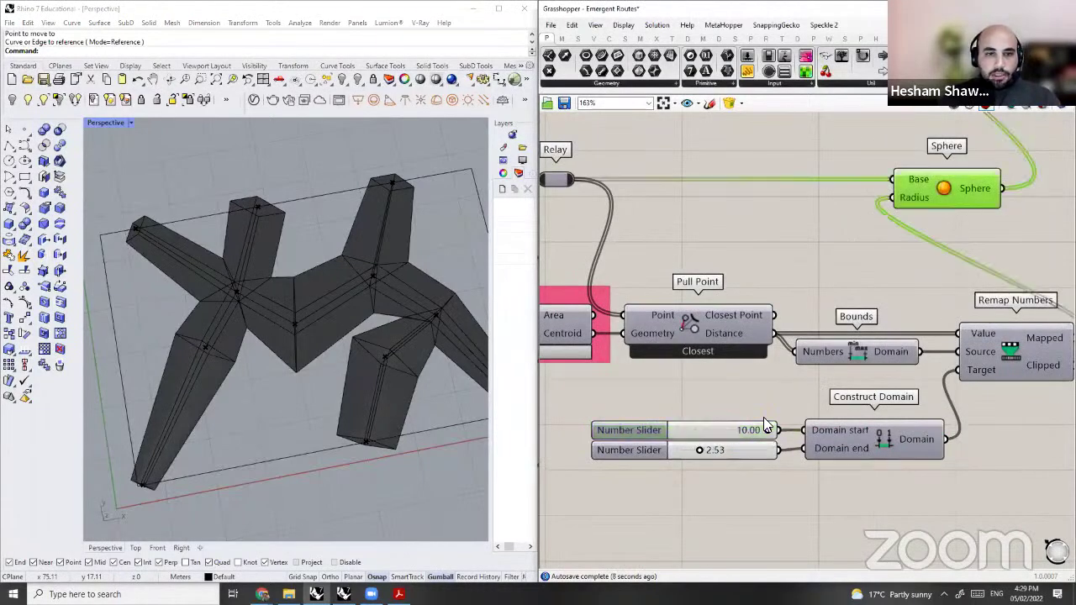
mouse_move(767, 429)
left_mouse_down()
mouse_move(729, 430)
mouse_move(754, 430)
left_mouse_up()
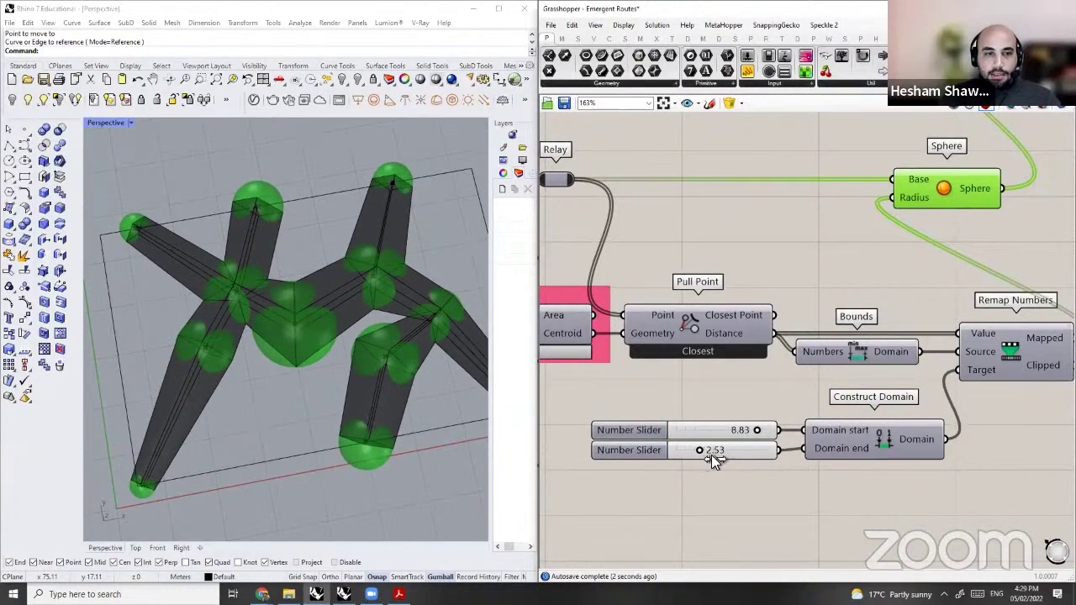
left_click_drag(705, 457, 698, 458)
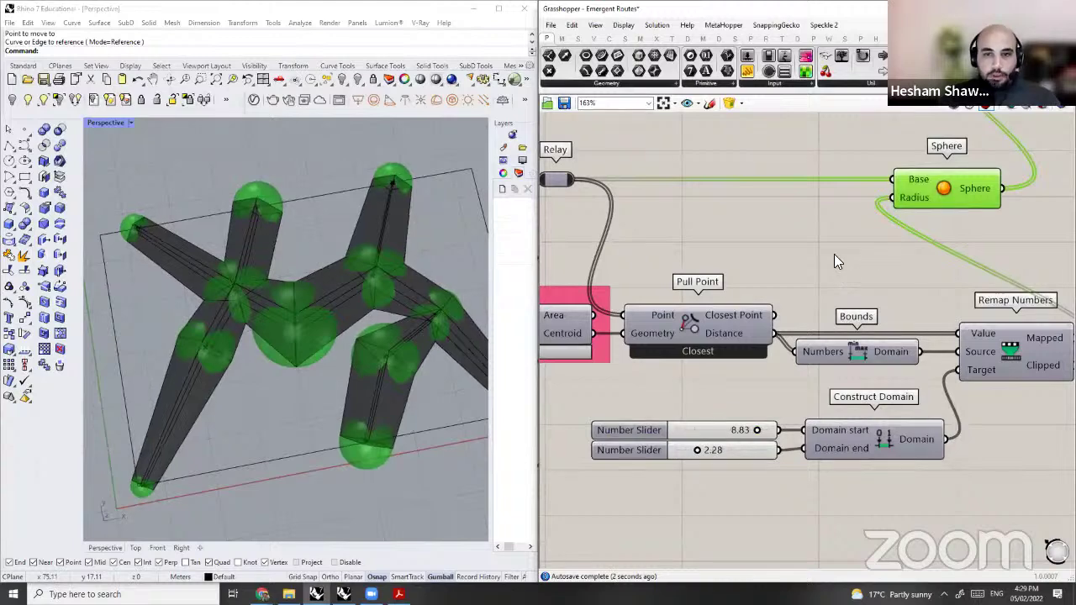
Step: Shift the Fatten component slightly to the right so its left edge lines up with Remap Numbers below
scroll(834, 254, "down", 3)
right_click_drag(1037, 189, 965, 325)
left_click_drag(866, 266, 890, 266)
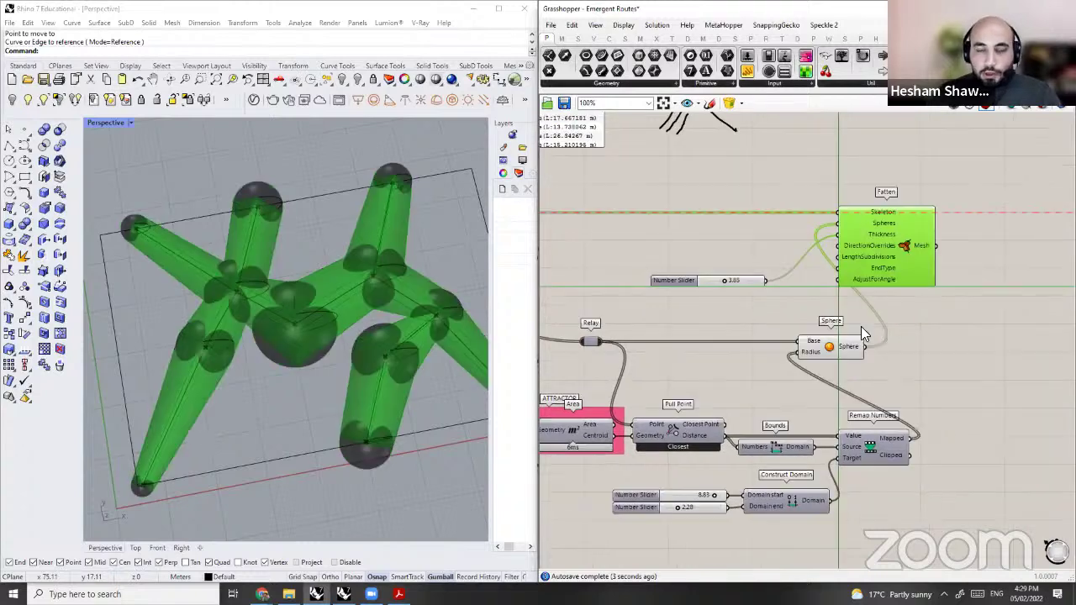
left_click(955, 334)
scroll(916, 329, "down", 2)
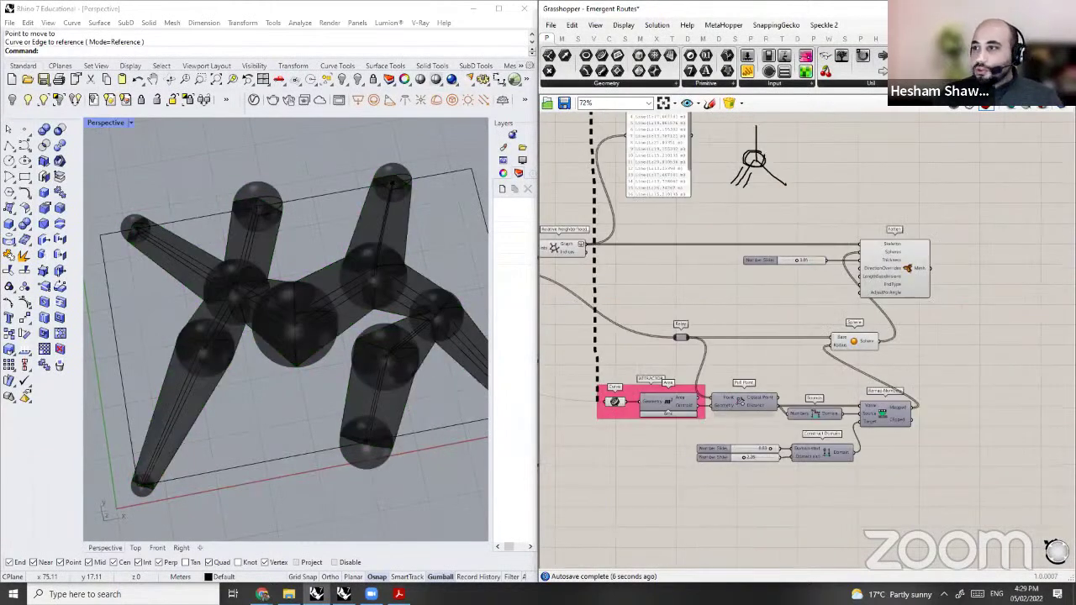
Step: Move the Sphere component to the right, clear of the Fatten wires, and turn off its preview
scroll(844, 362, "up", 2)
left_click_drag(859, 334, 954, 344)
key("ctrl+q")
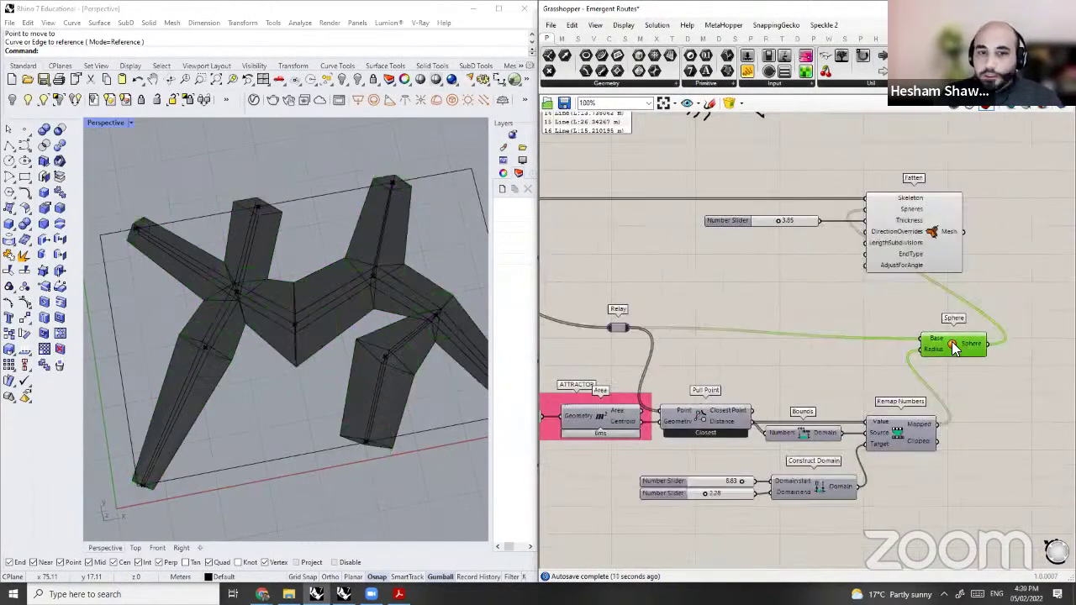
Step: Select the Fatten component together with its 3.85 Thickness slider
left_click_drag(840, 239, 980, 166)
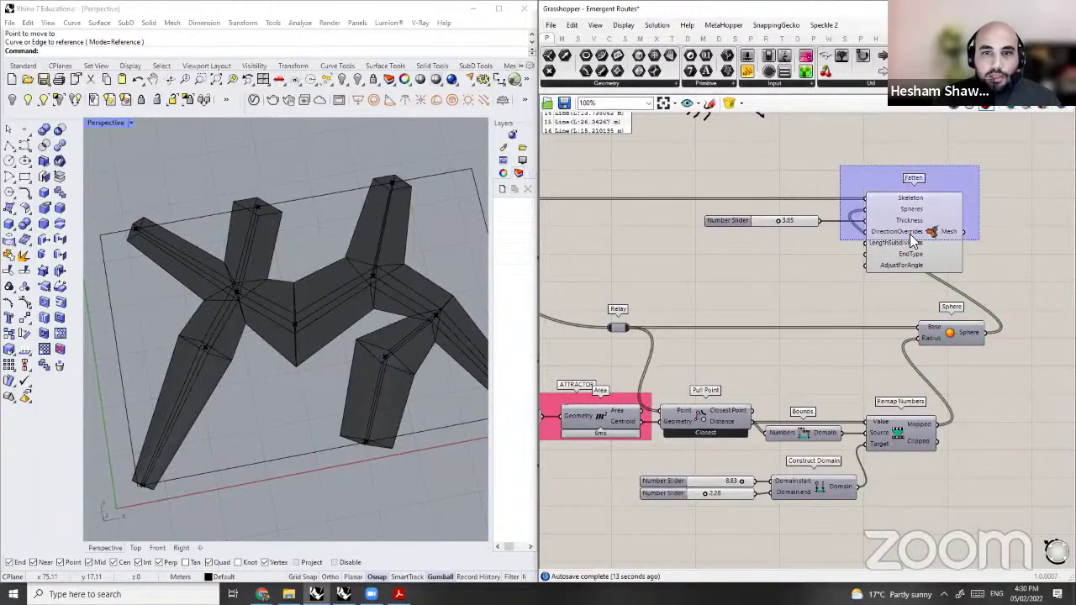
left_click_drag(954, 234, 790, 240)
scroll(935, 218, "down", 1)
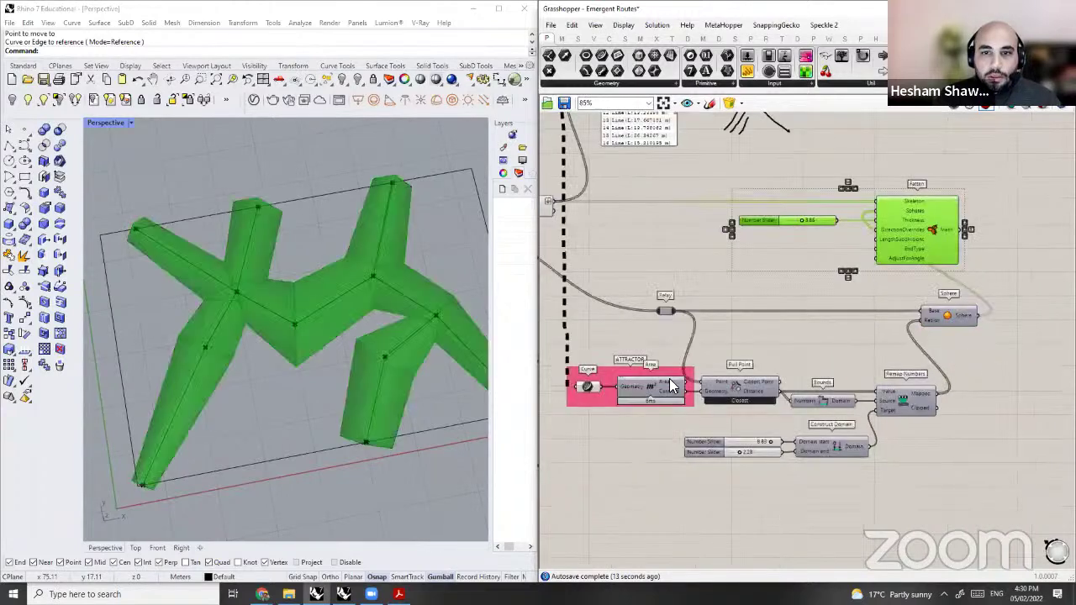
Step: Set the two number sliders feeding Construct Domain apart from it in their own group, and save the definition
left_click(824, 487)
scroll(875, 455, "up", 2)
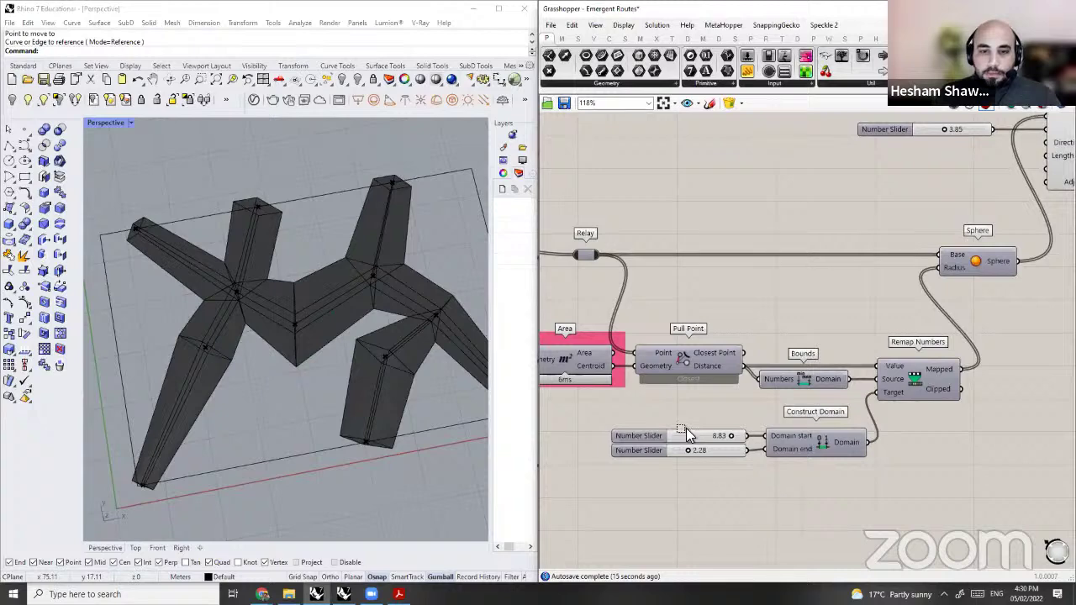
left_click_drag(791, 423, 715, 488)
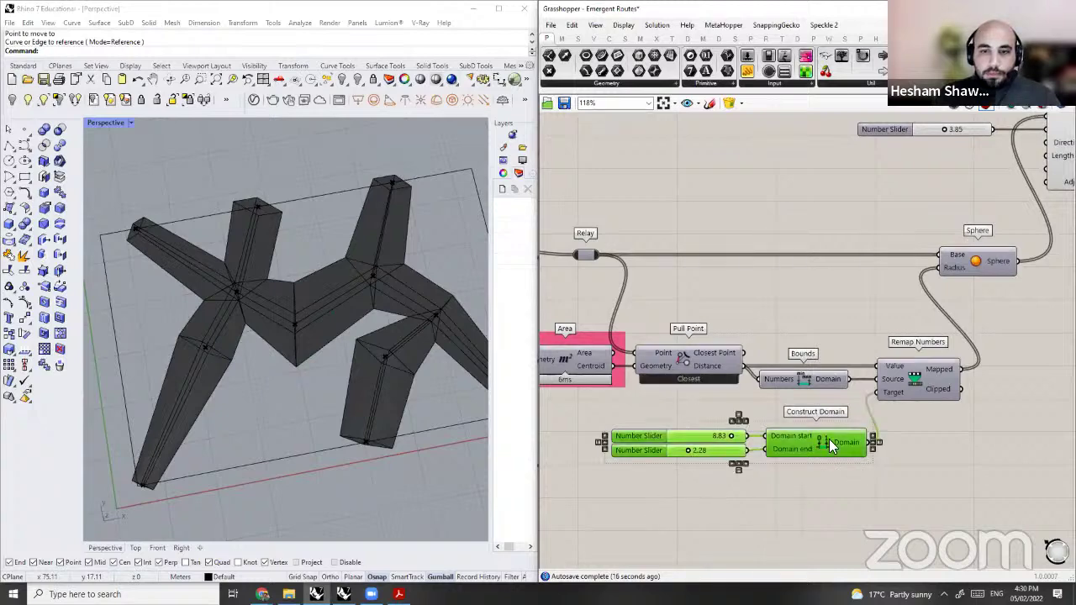
left_click_drag(831, 446, 861, 447)
scroll(837, 431, "down", 1)
left_click(828, 319)
key("ctrl+s")
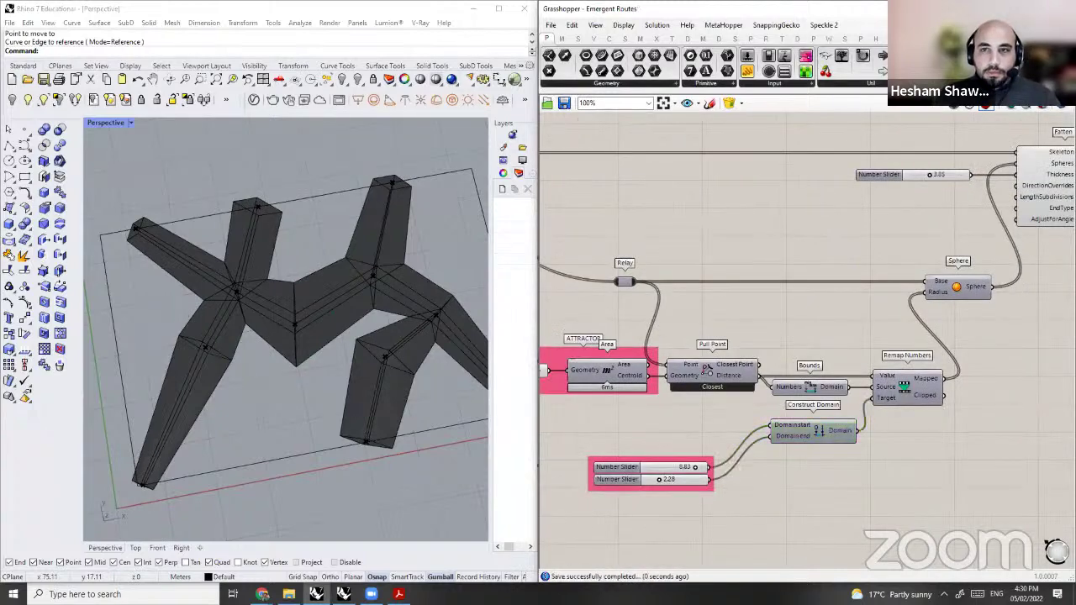
Step: Maximize the Grasshopper window and group the Pull Point, Bounds and Remap Numbers components
key("super+Up")
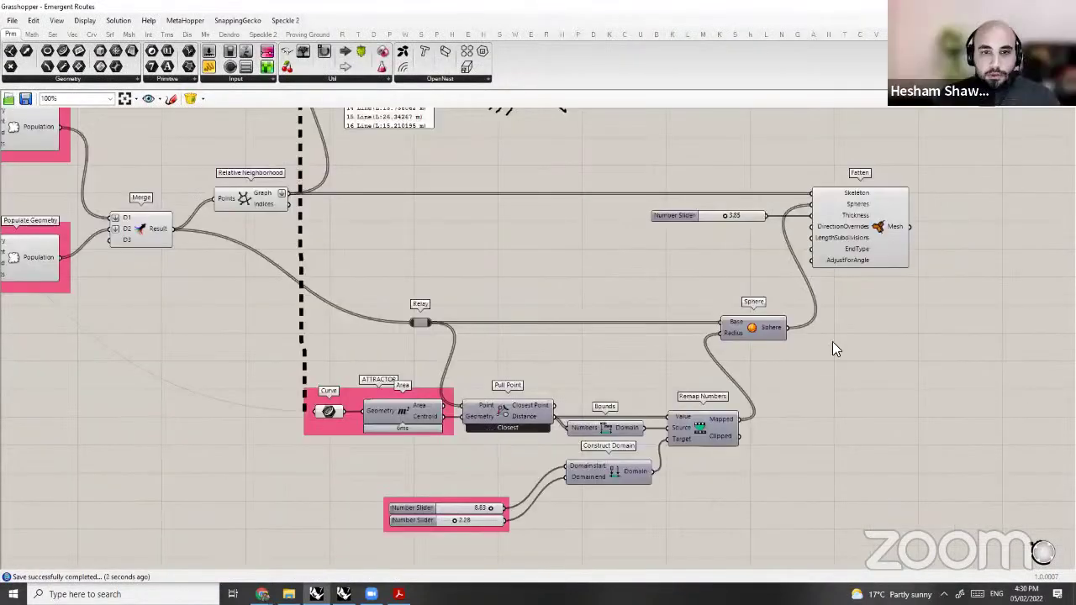
scroll(656, 313, "up", 1)
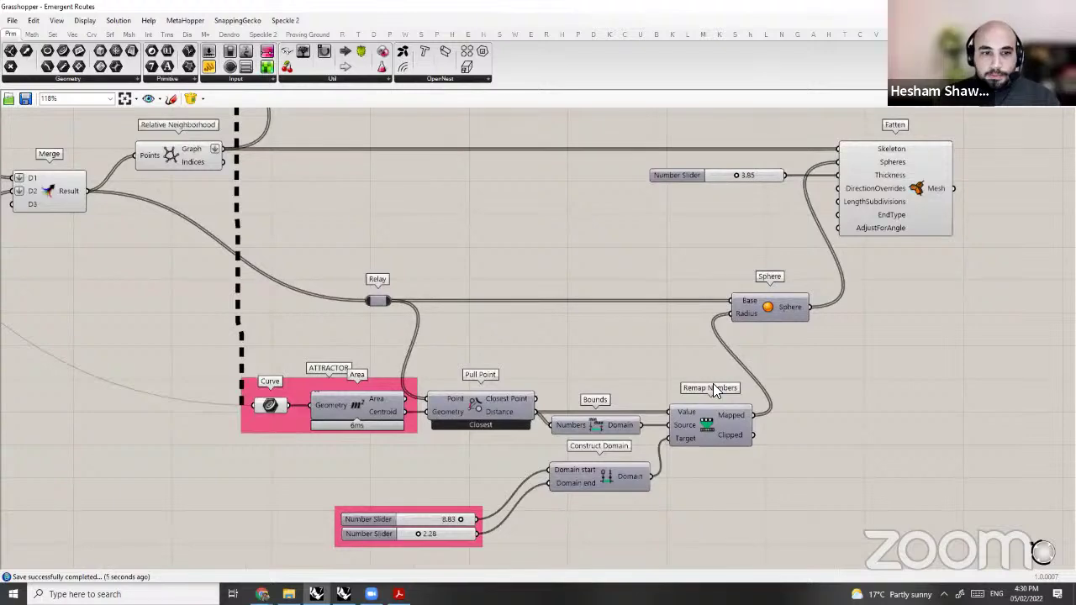
left_click_drag(427, 383, 761, 446)
key("ctrl+g")
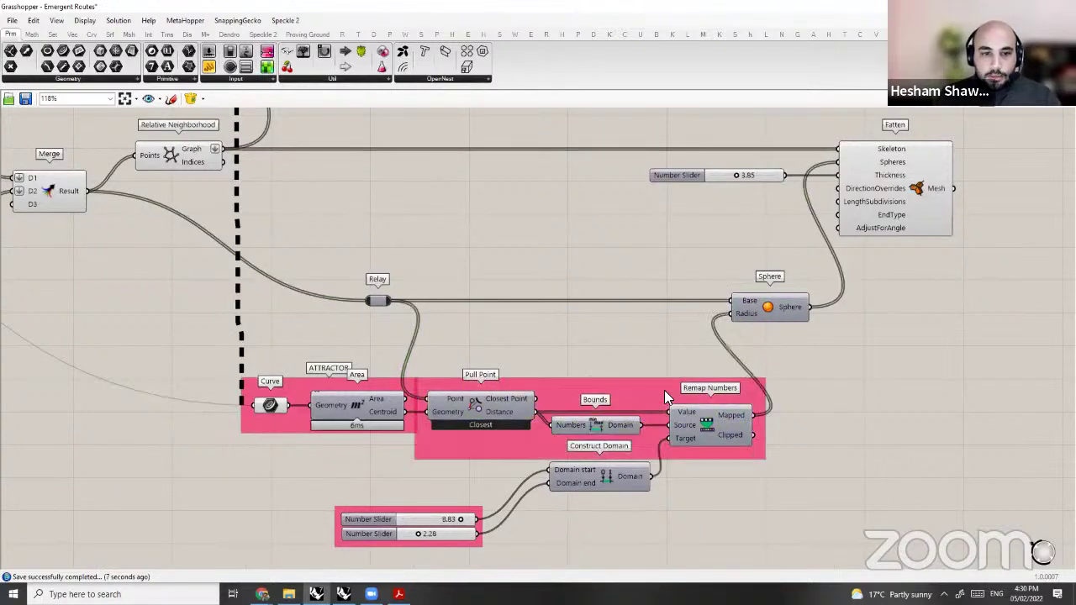
Step: Shift the Pull Point and Remap Numbers group and the Sphere component slightly right to open up the layout
left_click_drag(628, 392, 652, 393)
left_click(820, 315)
right_click_drag(797, 331, 797, 365)
left_click_drag(774, 343, 785, 343)
Step: Change the colour of the group around Pull Point, Bounds and Remap Numbers to dark grey
right_click(603, 425)
right_click(602, 423)
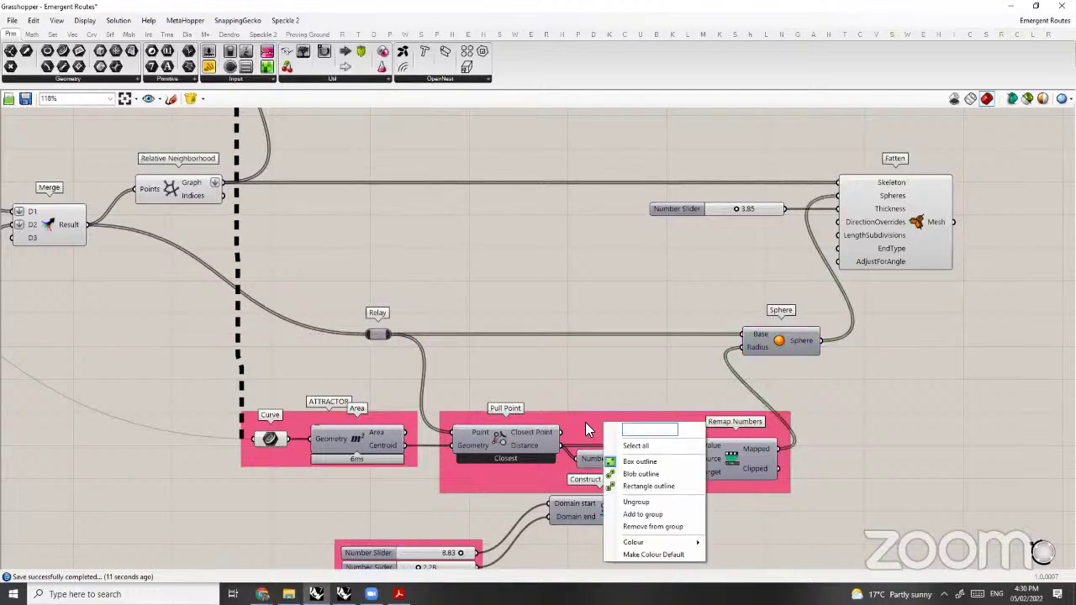
left_click(586, 422)
right_click(588, 421)
mouse_move(670, 539)
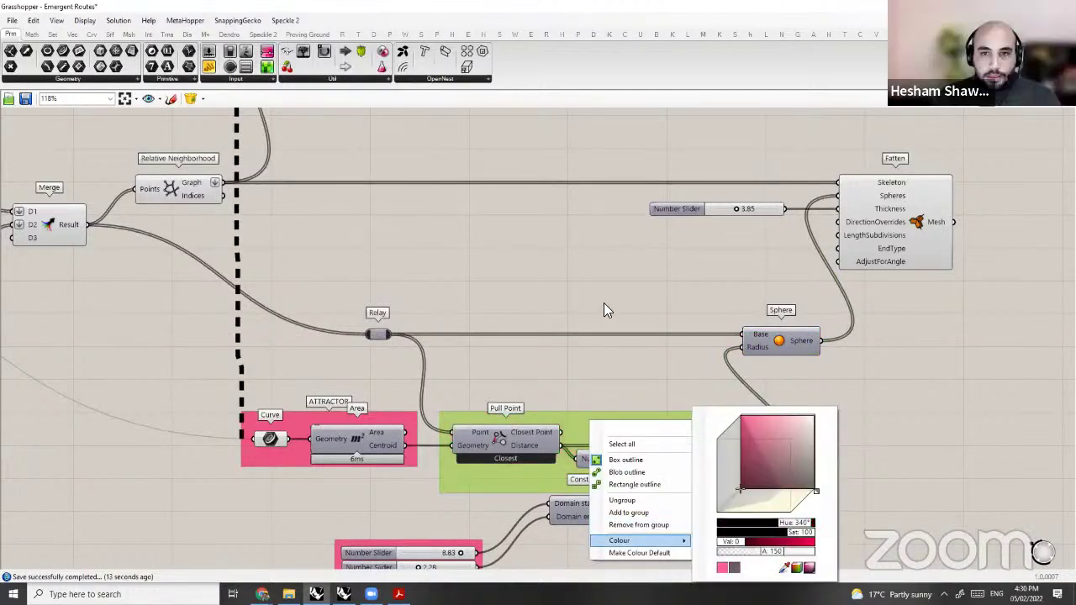
right_click_drag(643, 418, 644, 355)
Step: Name the dark grey group "Remapping"
right_click(644, 354)
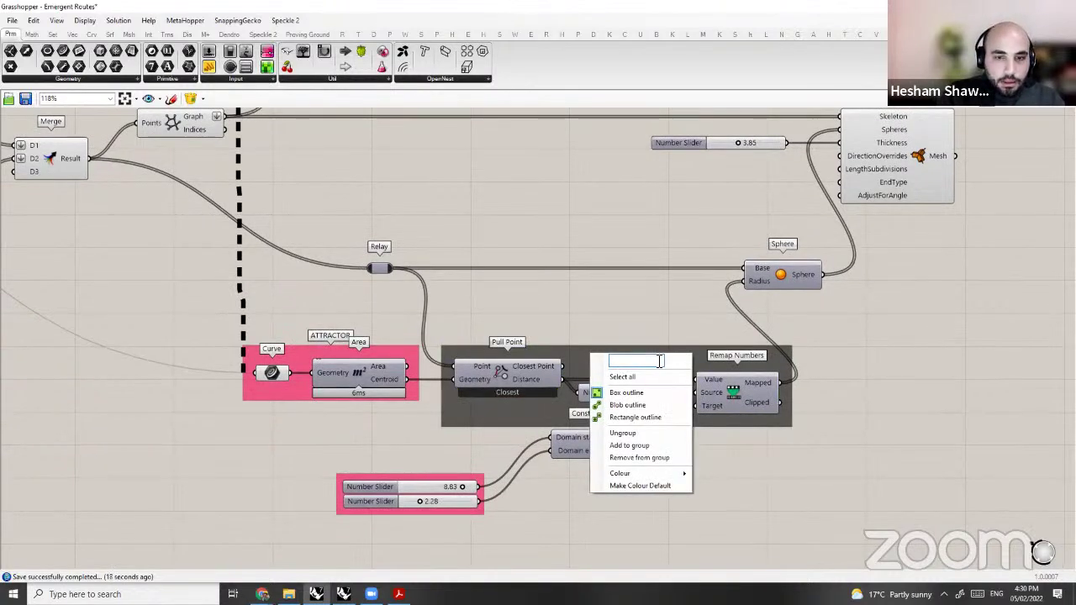
type("r")
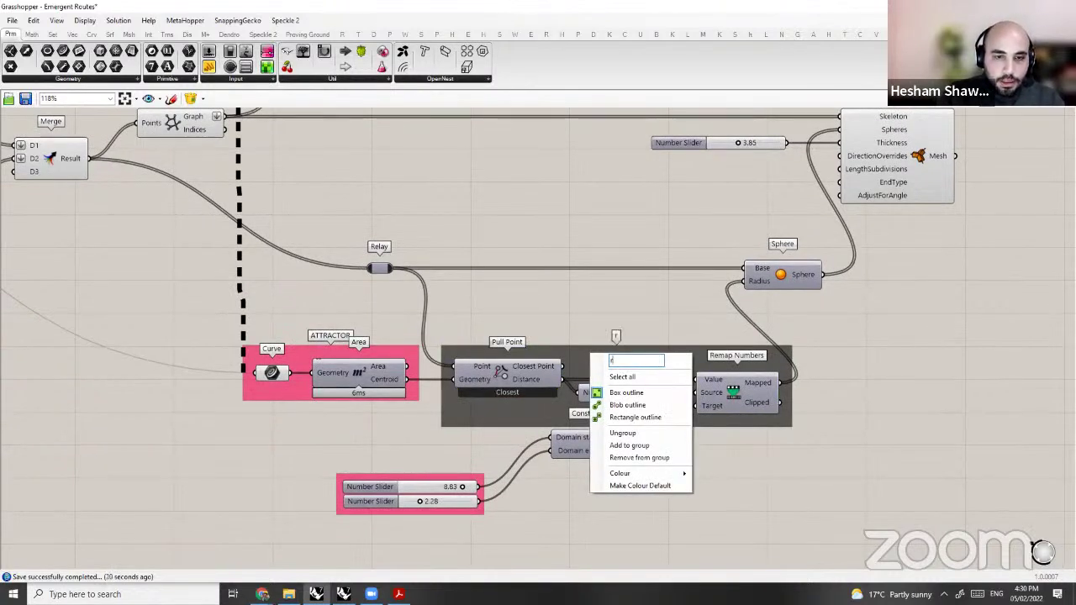
type("em")
key("BackSpace")
key("BackSpace")
key("BackSpace")
type("re")
key("BackSpace")
key("BackSpace")
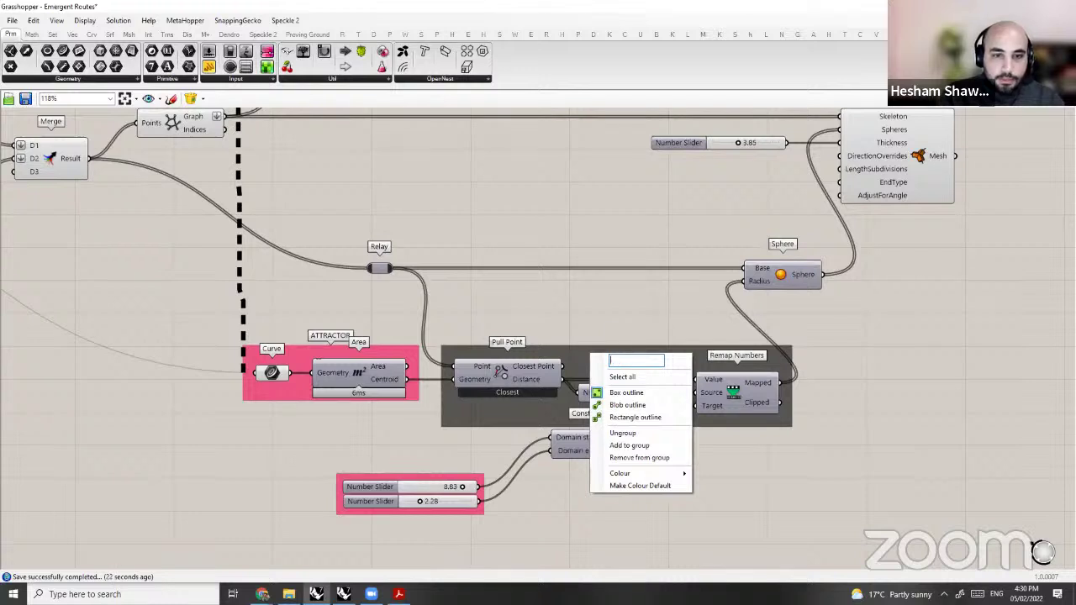
type("Remapping")
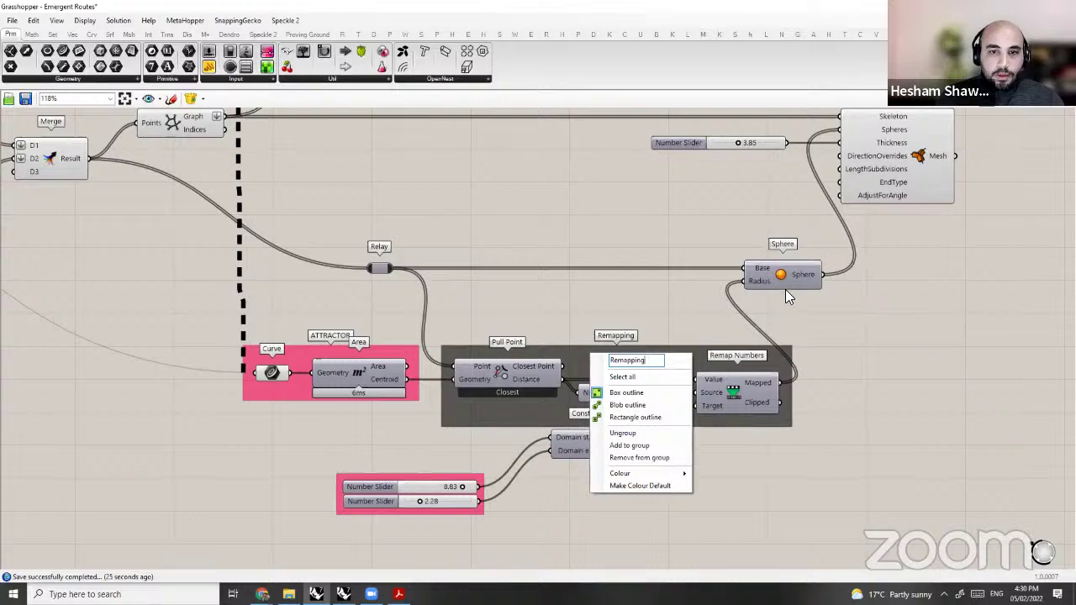
left_click(747, 203)
Step: Restore Grasshopper to half the screen beside Rhino and examine the fattened mesh from the side and from above
scroll(747, 203, "down", 2)
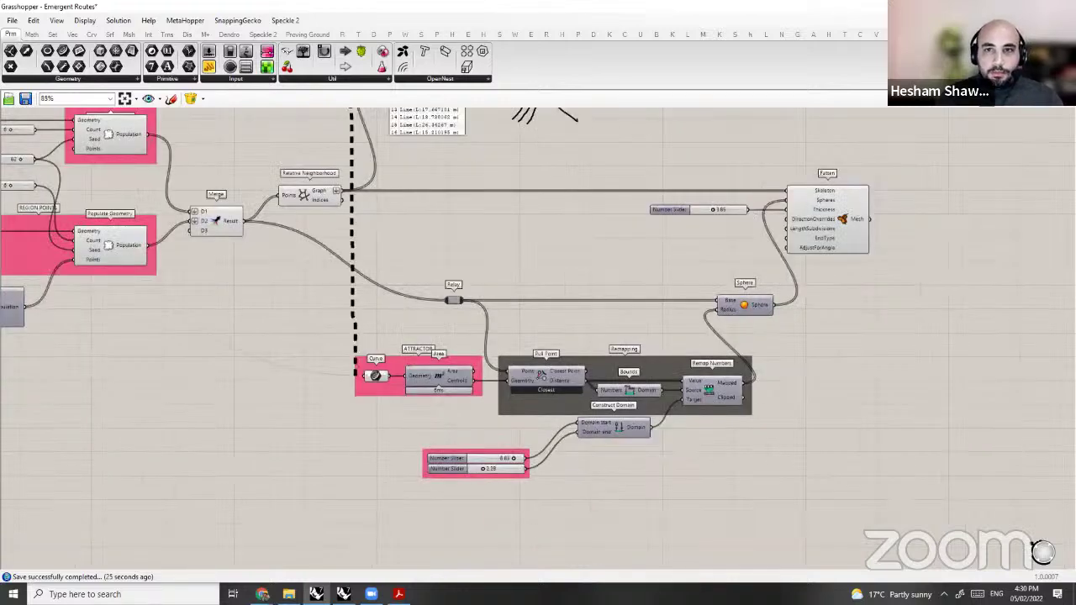
scroll(972, 122, "up", 2)
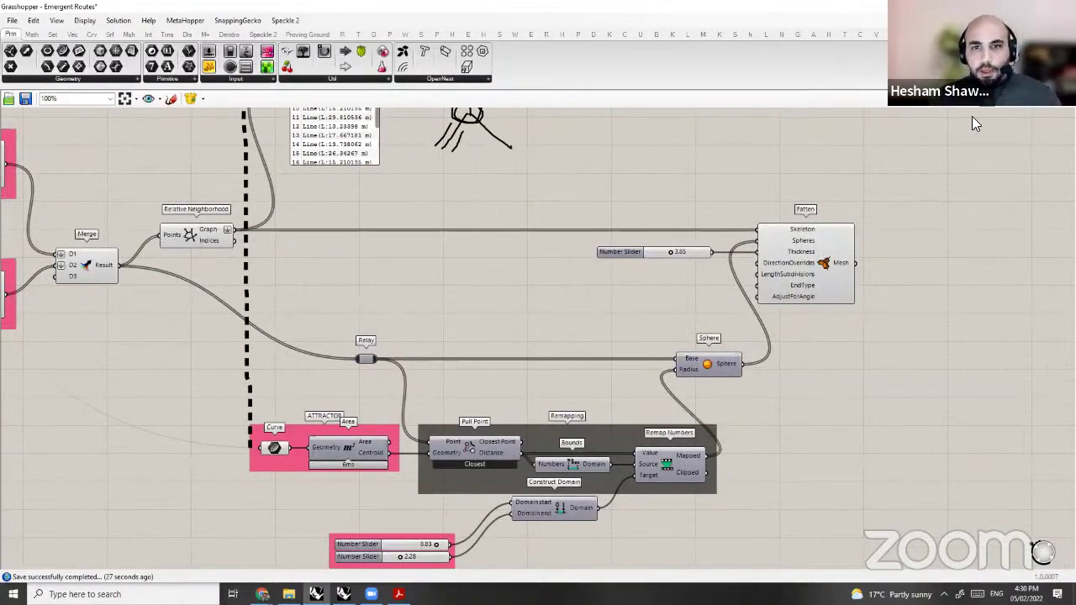
key("super+Down")
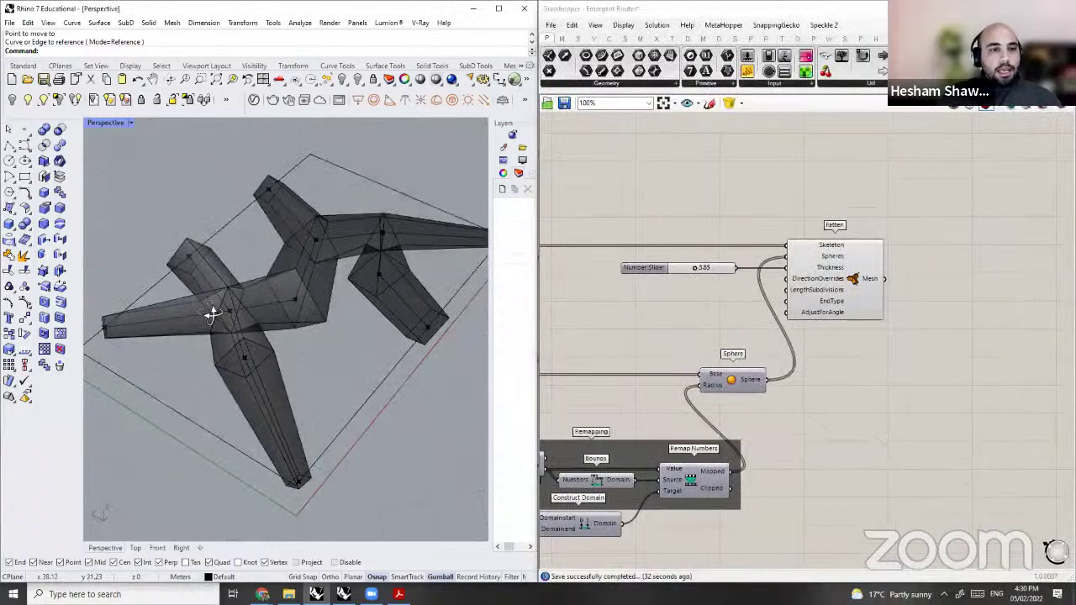
right_click_drag(211, 315, 187, 227)
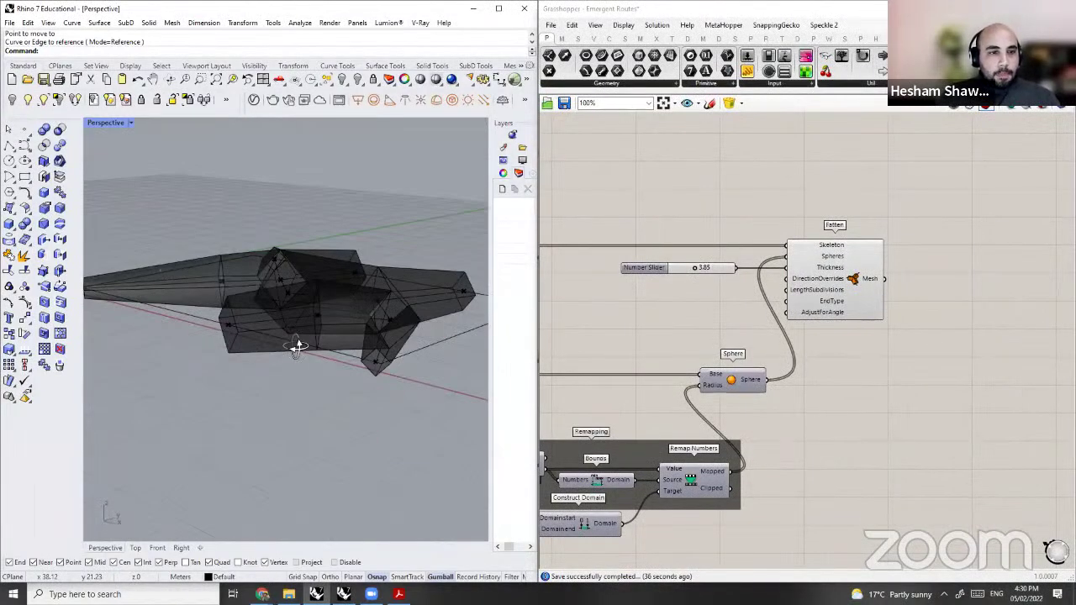
right_click_drag(295, 346, 291, 454)
scroll(290, 336, "down", 5)
scroll(833, 240, "down", 1)
Step: Sketch a set of roughly horizontal freehand lines with a vertical stroke at each end in the empty canvas above Fatten
right_click_drag(833, 241, 667, 340)
left_click(712, 105)
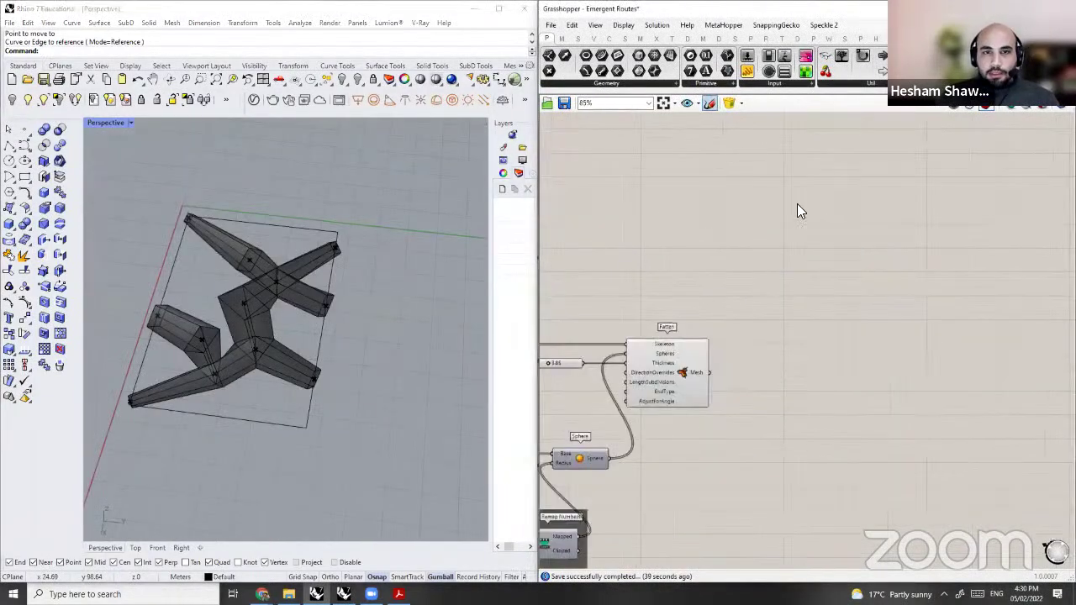
scroll(711, 179, "down", 4)
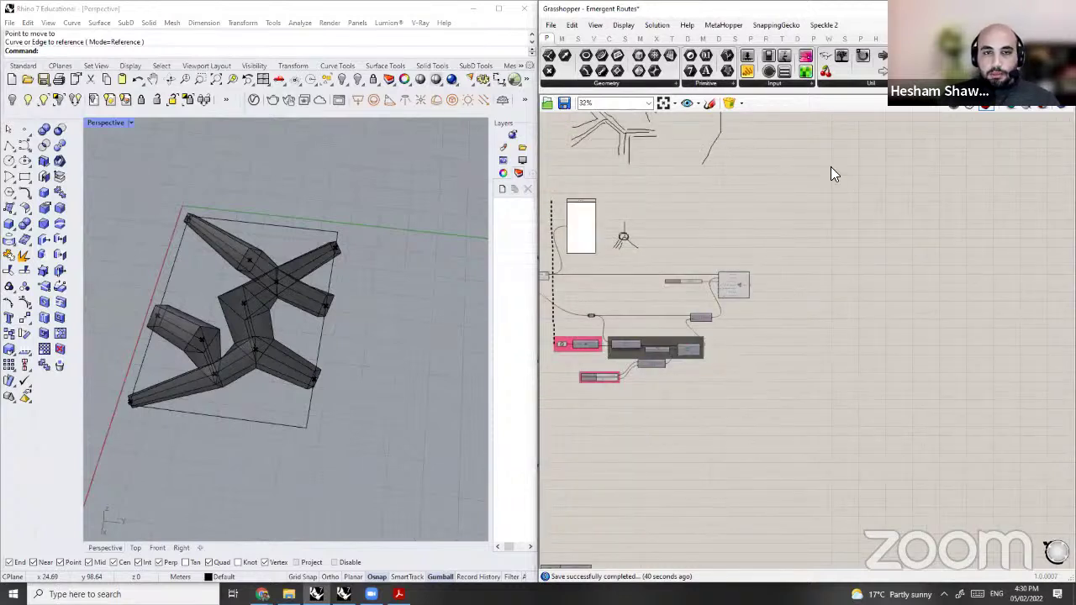
scroll(770, 185, "up", 5)
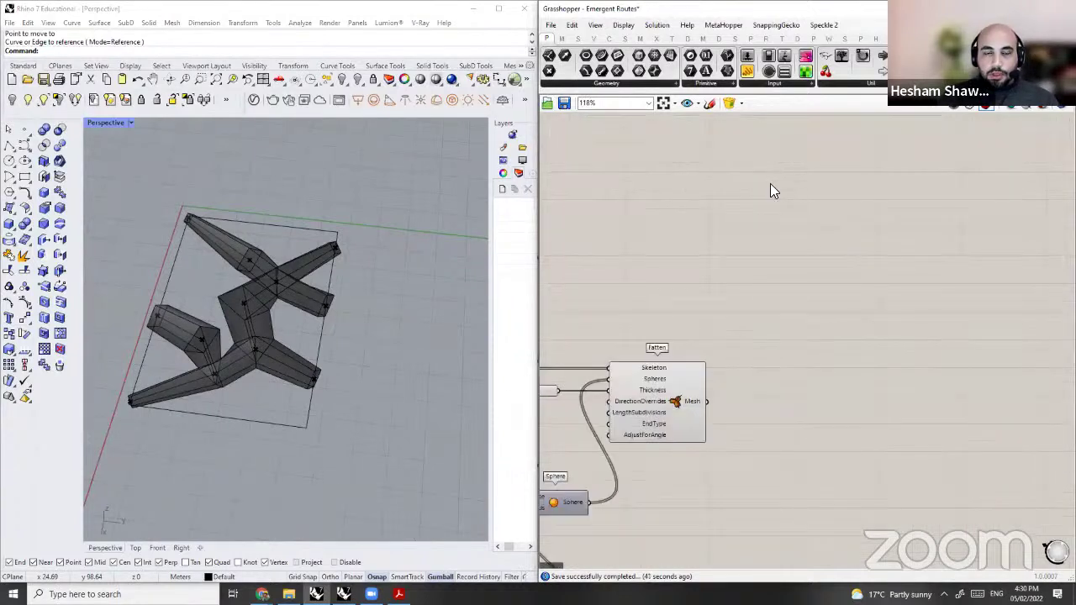
left_click(710, 103)
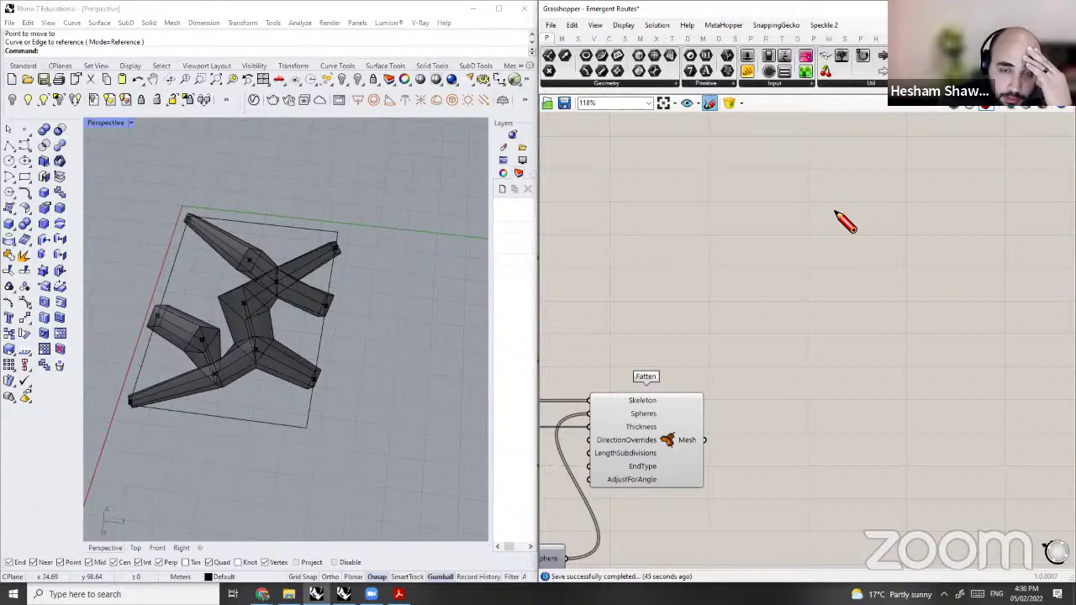
mouse_move(686, 213)
left_mouse_down()
mouse_move(1009, 210)
mouse_move(658, 209)
left_mouse_up()
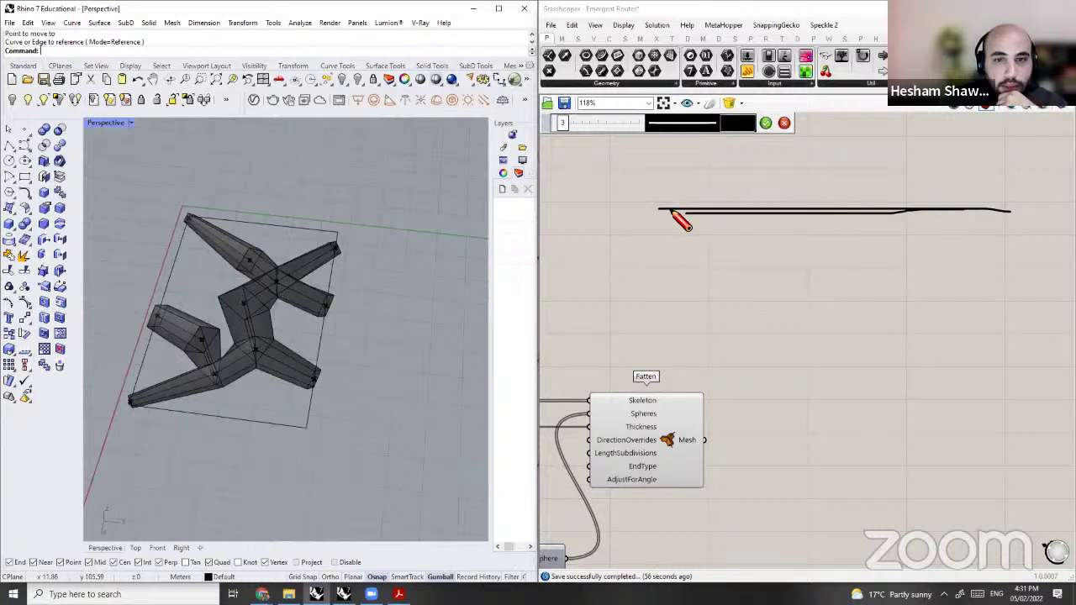
mouse_move(660, 176)
left_mouse_down()
mouse_move(660, 243)
mouse_move(992, 180)
mouse_move(1004, 257)
left_mouse_up()
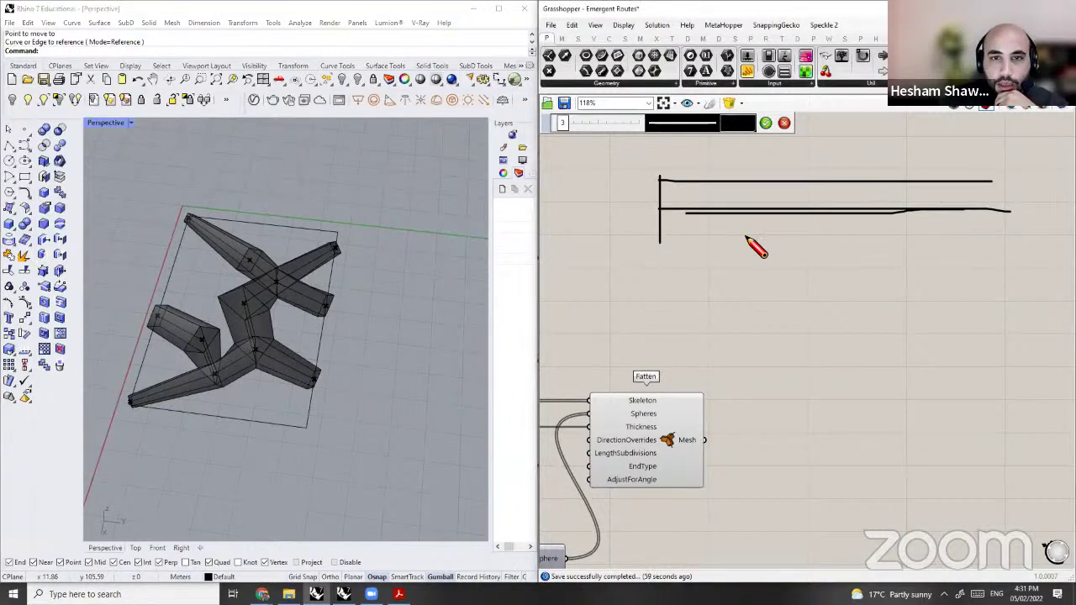
left_click_drag(680, 237, 985, 251)
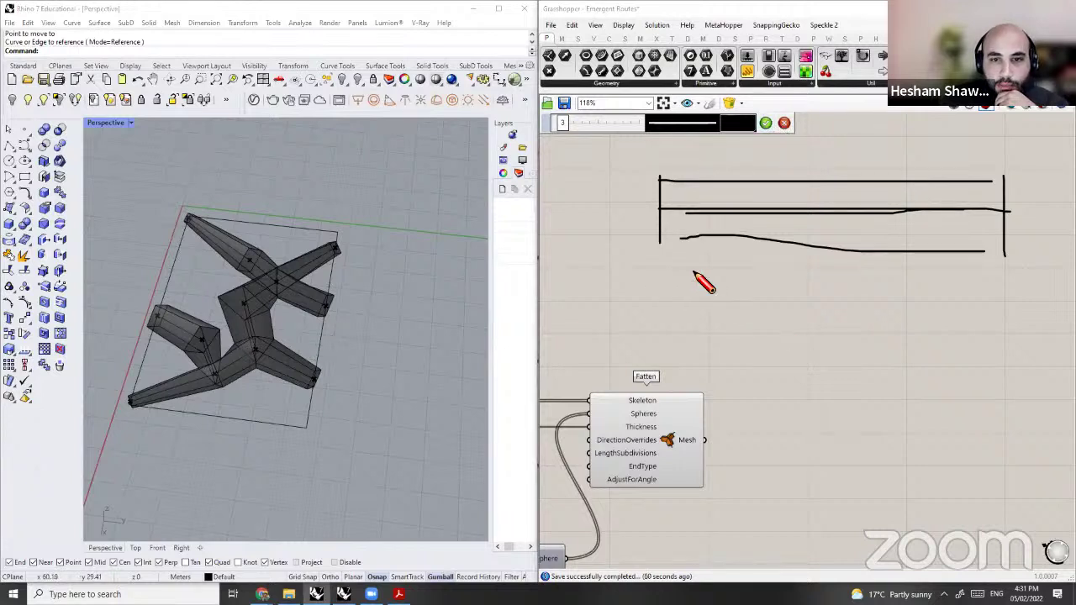
left_click_drag(662, 271, 1060, 288)
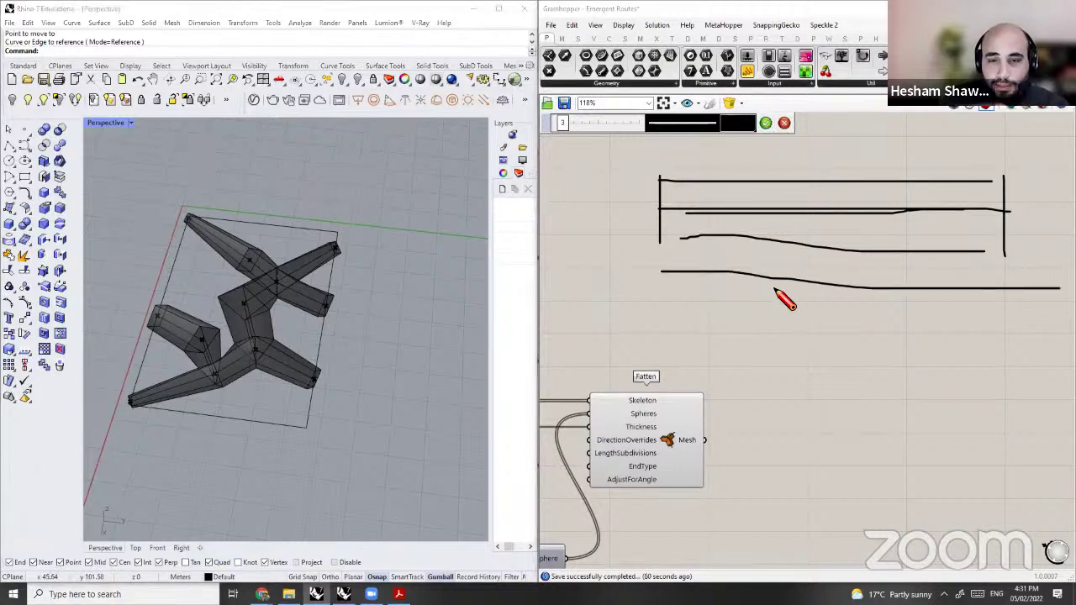
left_click_drag(995, 286, 1049, 287)
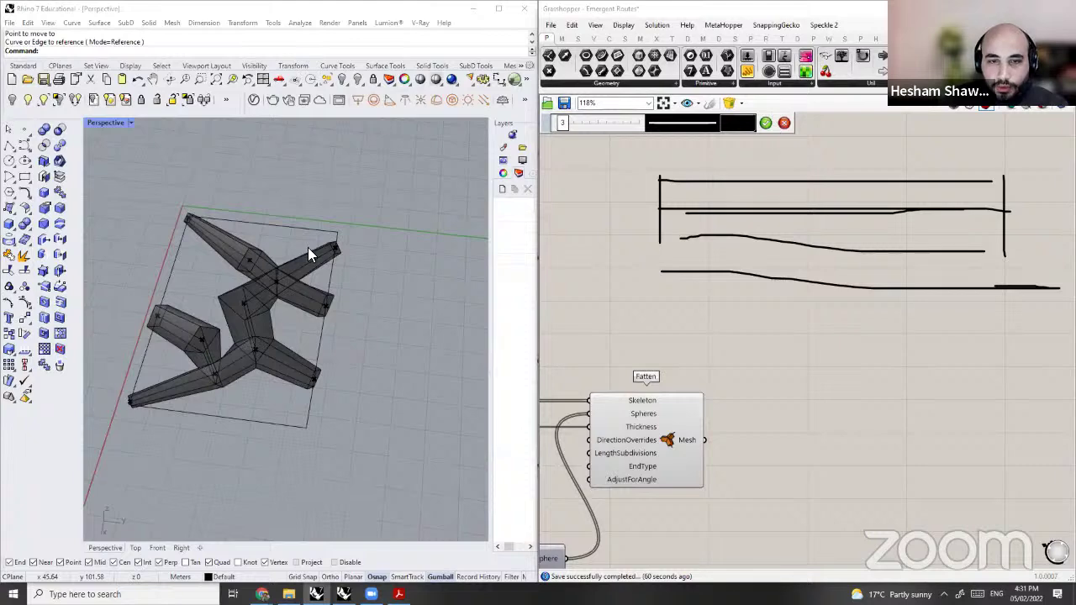
Step: Bake the Fatten component's Mesh output into the Rhino model
scroll(256, 390, "down", 4)
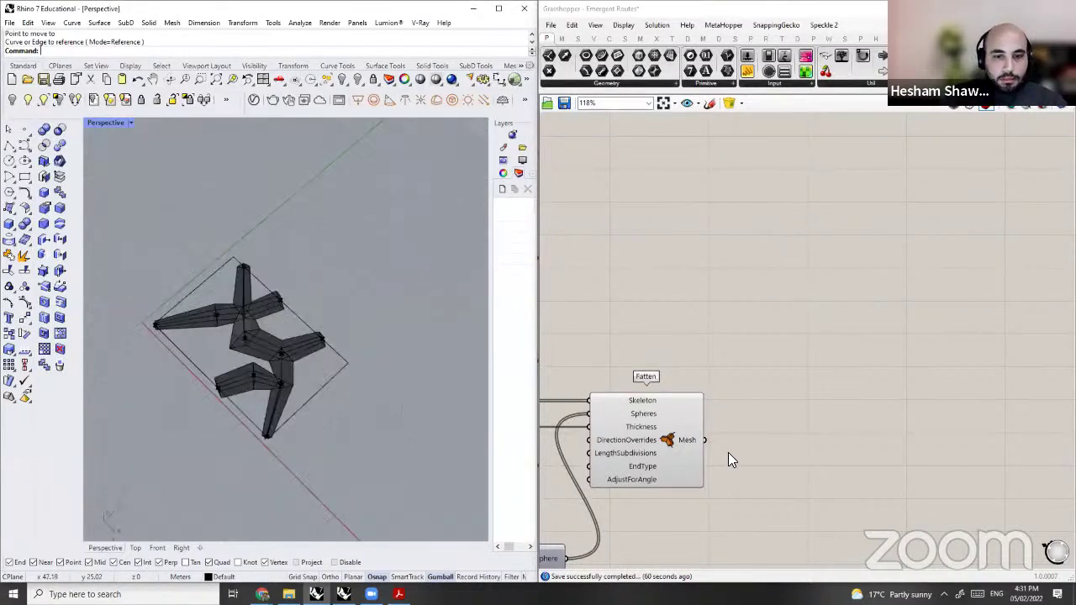
right_click(685, 437)
scroll(298, 352, "up", 5)
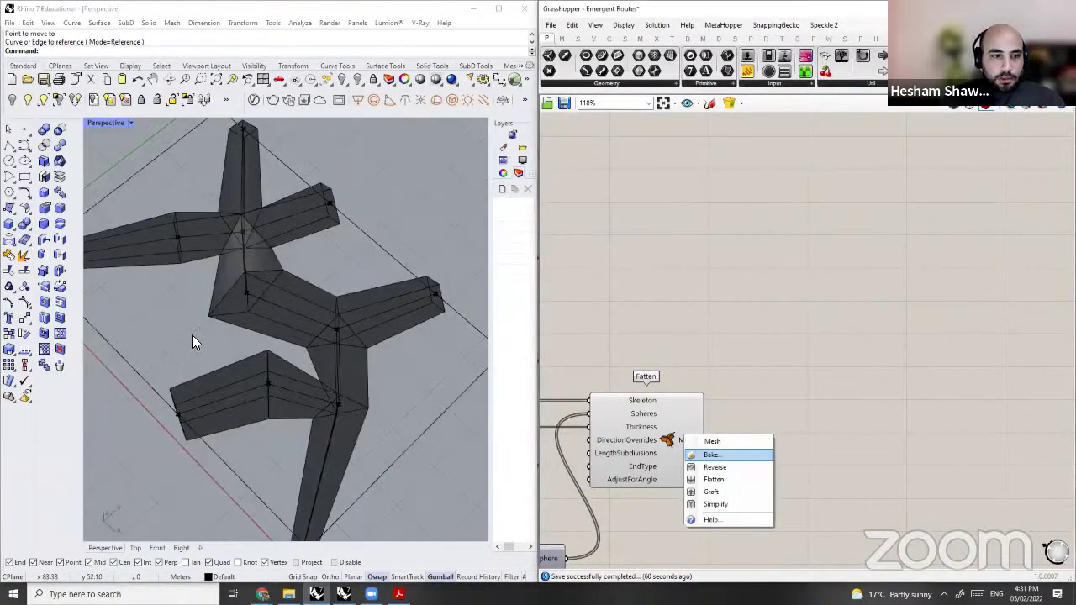
scroll(389, 314, "down", 5)
left_click(324, 358)
mouse_move(370, 361)
right_mouse_down()
mouse_move(426, 283)
mouse_move(367, 386)
right_mouse_up()
Step: Set the Perspective viewport to the Shaded display mode and inspect the baked mesh's branches and end faces
key("ctrl+alt+r")
key("ctrl+alt+s")
right_click_drag(291, 277, 276, 307)
scroll(281, 249, "up", 5)
right_click_drag(281, 249, 309, 254)
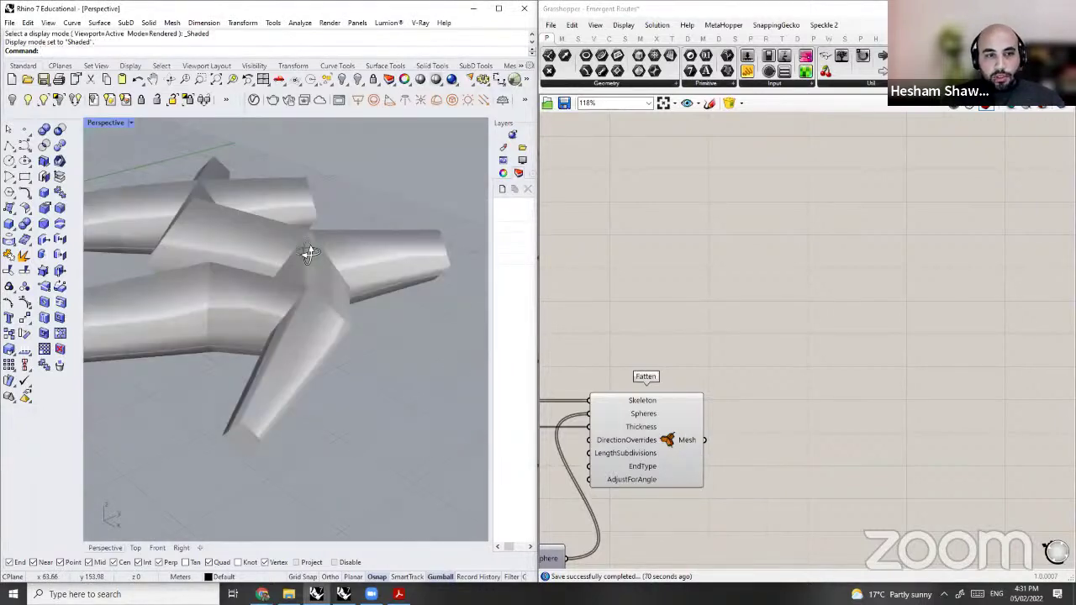
right_click_drag(376, 326, 280, 291)
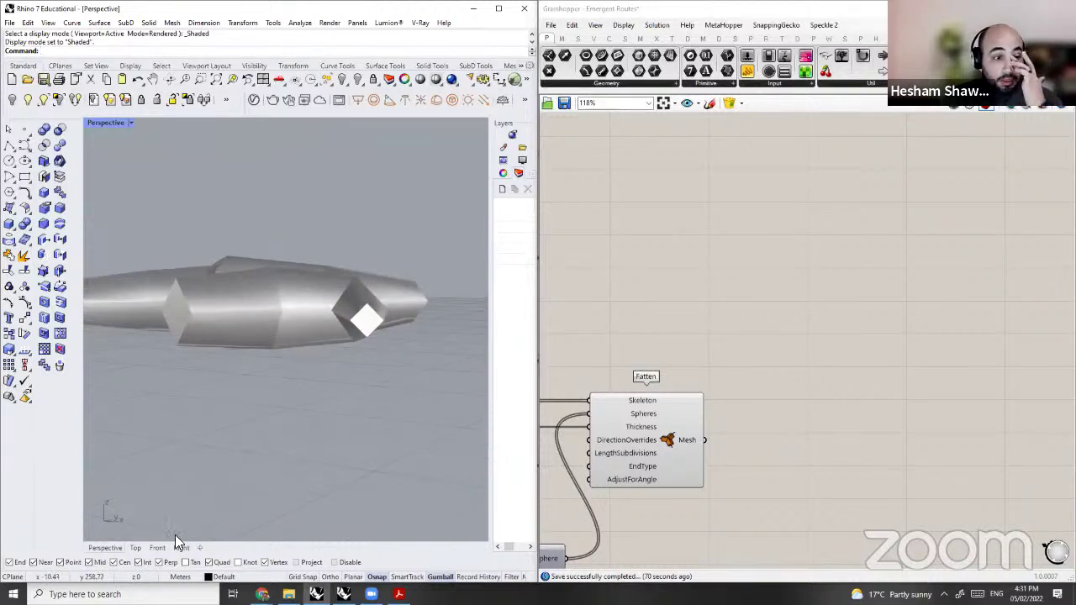
right_click_drag(380, 278, 466, 287)
left_click(292, 318)
key("Escape")
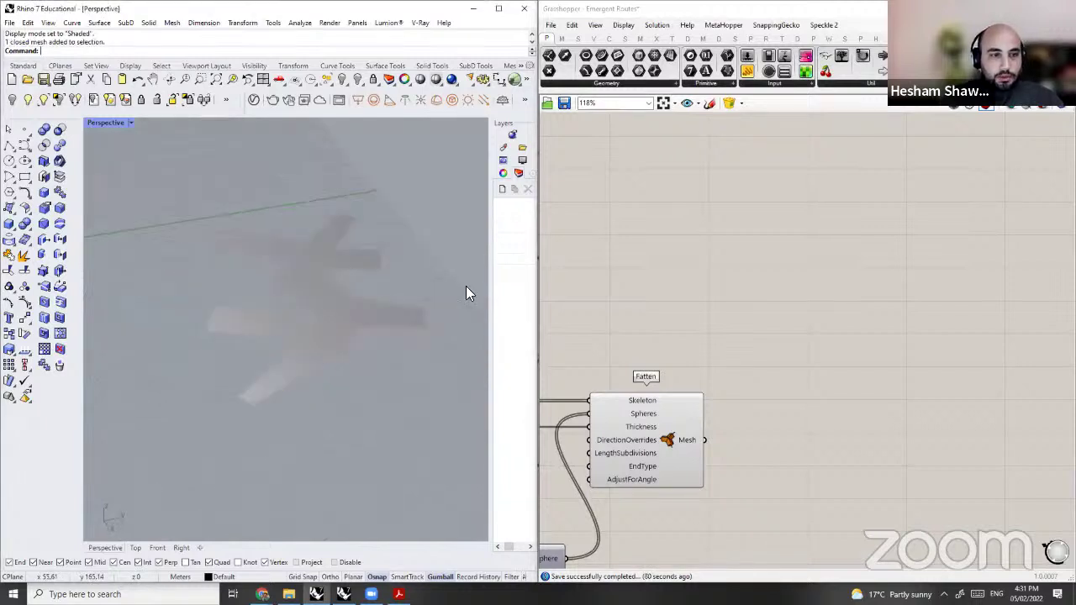
Step: Widen the side panel and turn on the mesh edges in the Shaded display settings
left_click_drag(492, 288, 405, 278)
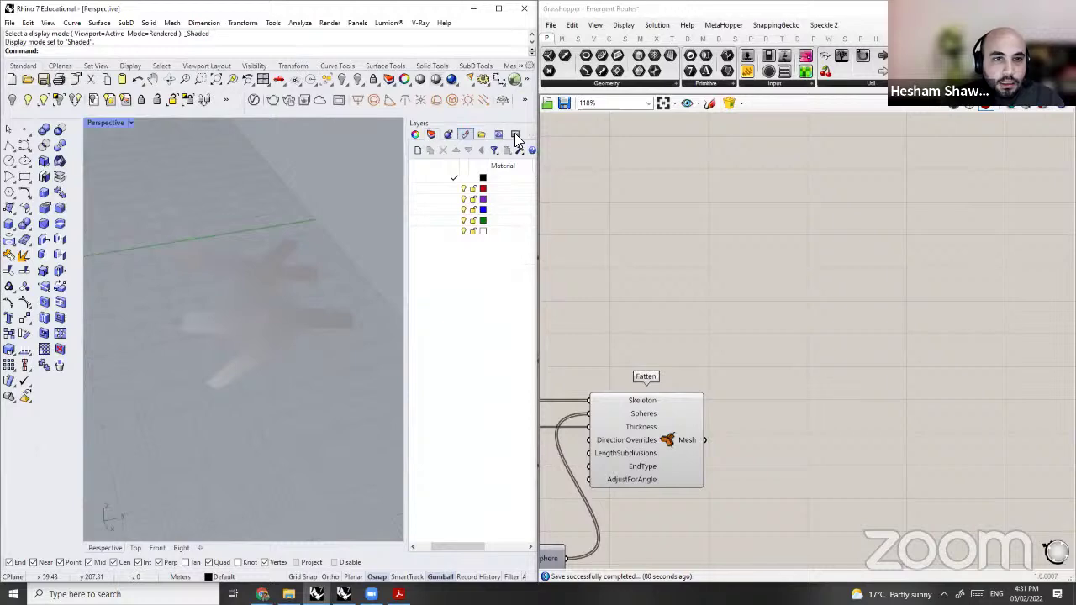
left_click(515, 133)
left_click(473, 294)
left_click(442, 329)
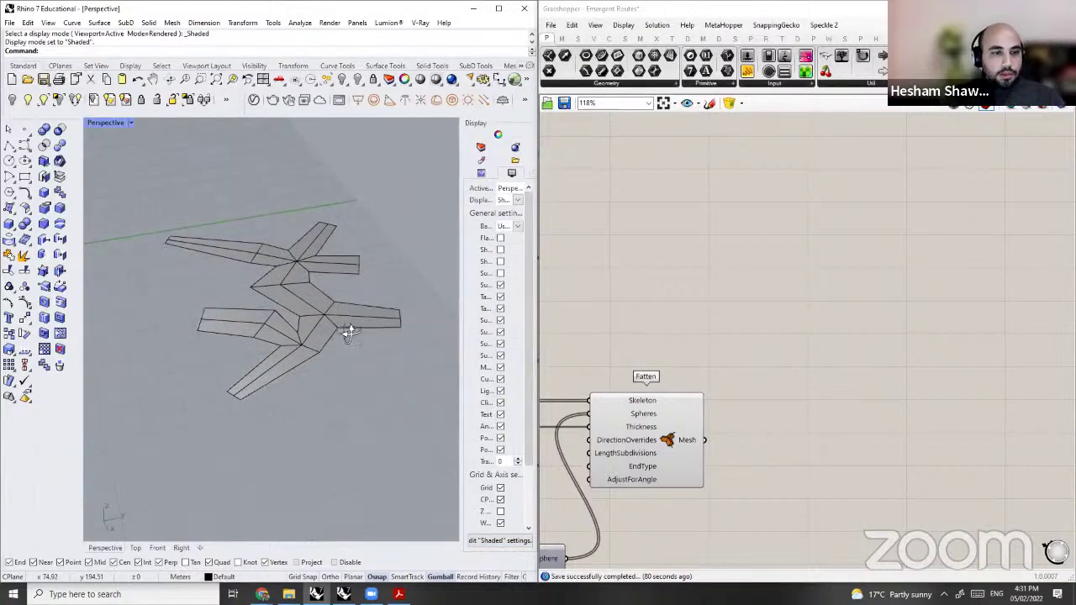
Step: Undo the gumball transform on the baked mesh and examine its edges and joints from several angles
key("ctrl+z")
right_click_drag(305, 252, 354, 301)
right_click_drag(353, 362, 284, 332)
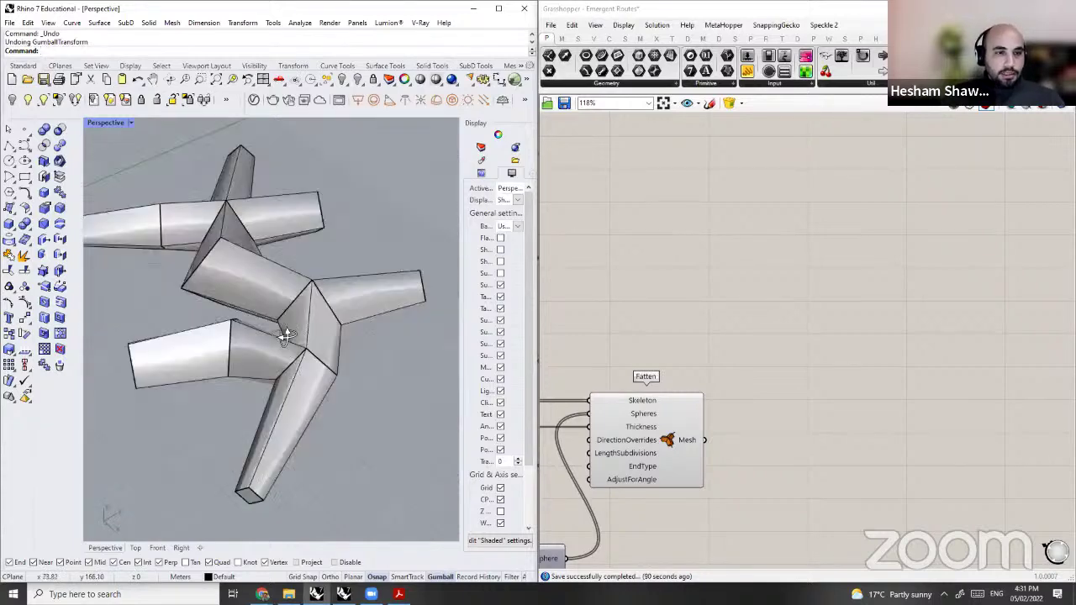
scroll(281, 306, "up", 2)
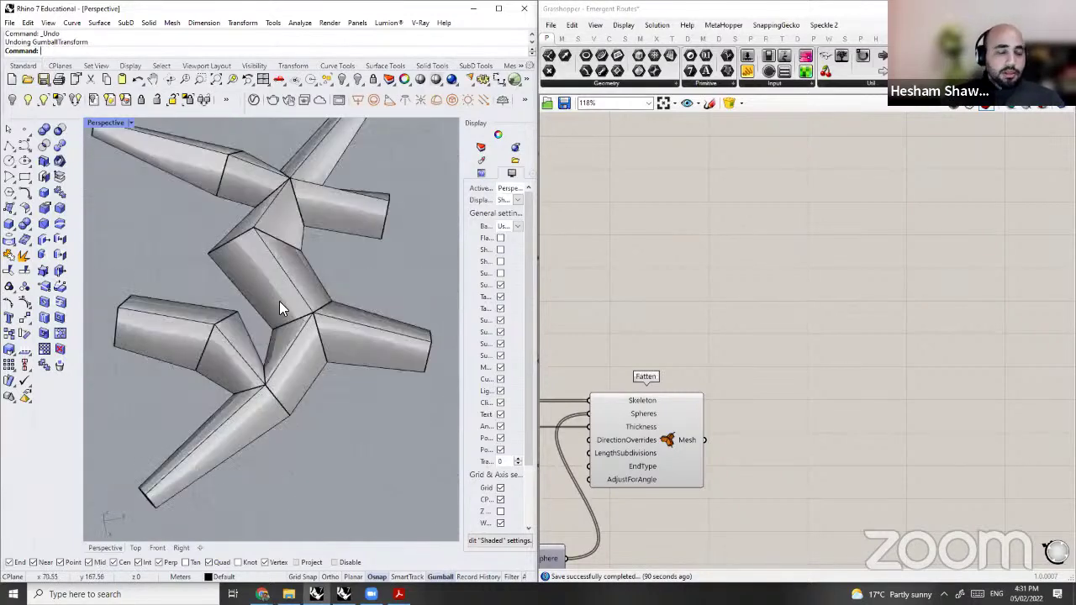
right_click_drag(280, 302, 286, 244)
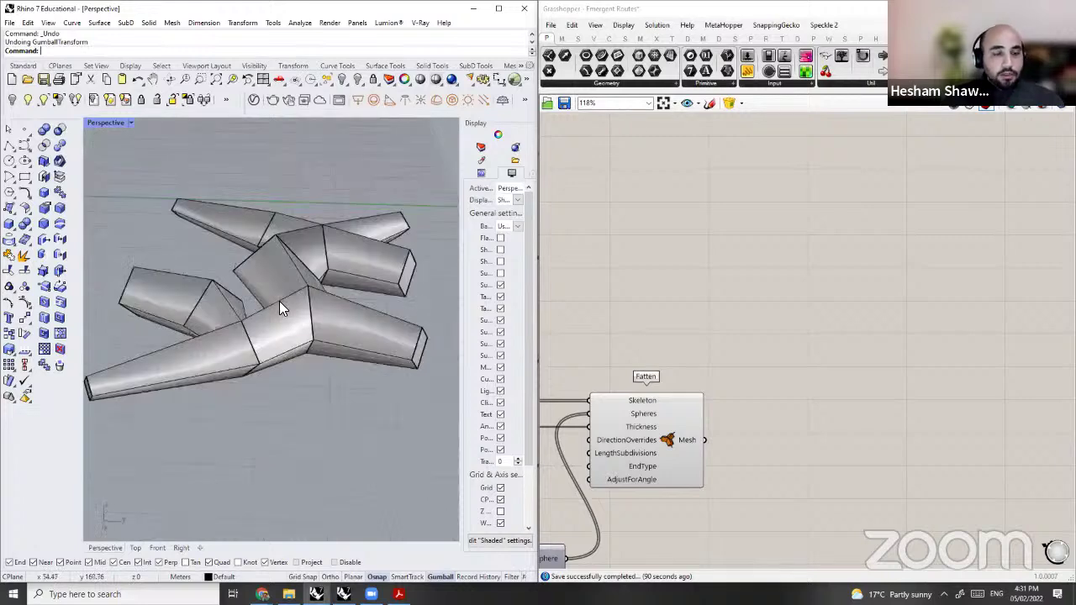
Step: Select the baked mesh and flatten it vertically with the gumball's Z scale handle
left_click(280, 304)
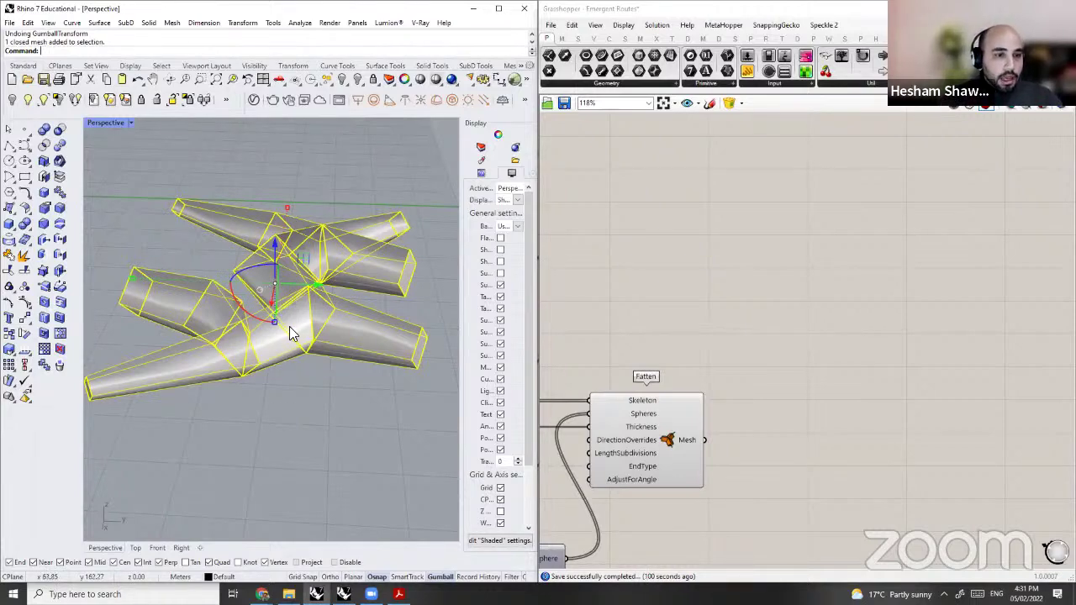
right_click_drag(299, 330, 240, 309)
left_click(300, 333)
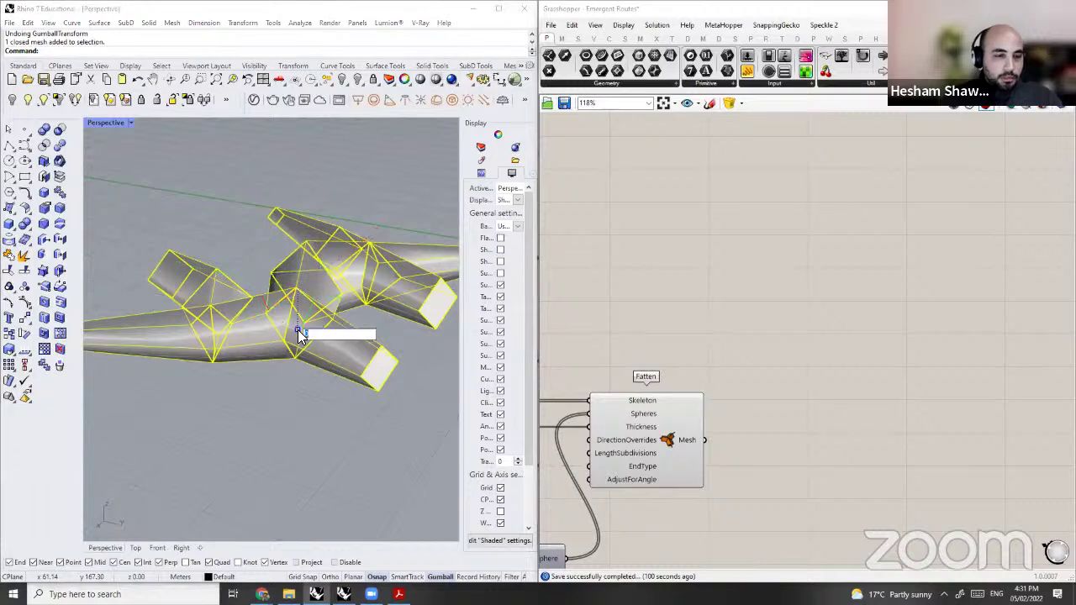
right_click_drag(213, 337, 343, 386)
left_click(344, 386)
right_click_drag(343, 386, 358, 344)
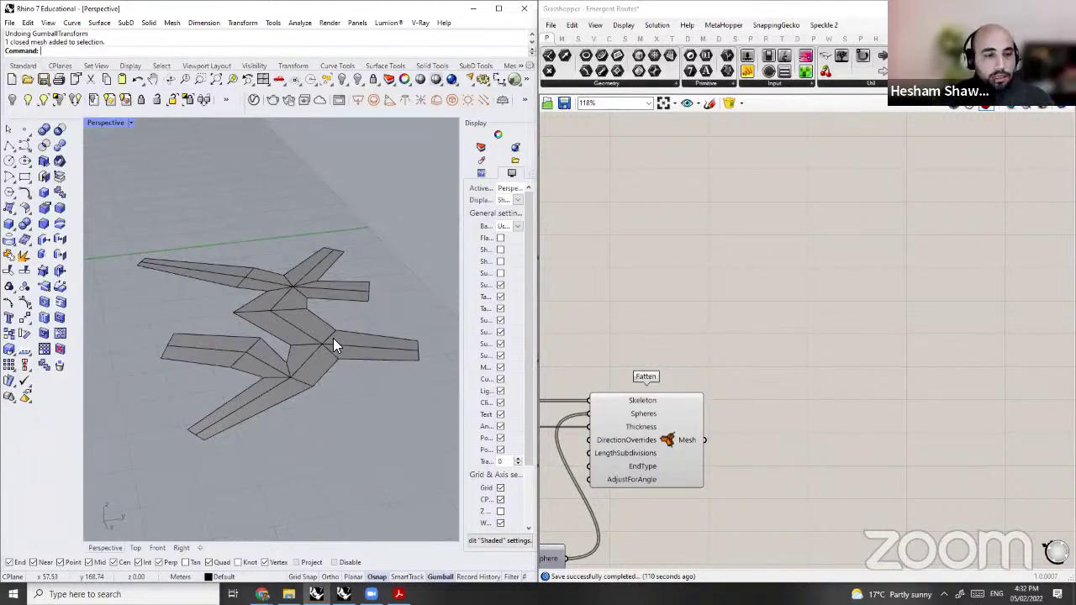
right_click_drag(333, 338, 334, 399)
right_click_drag(301, 336, 329, 332)
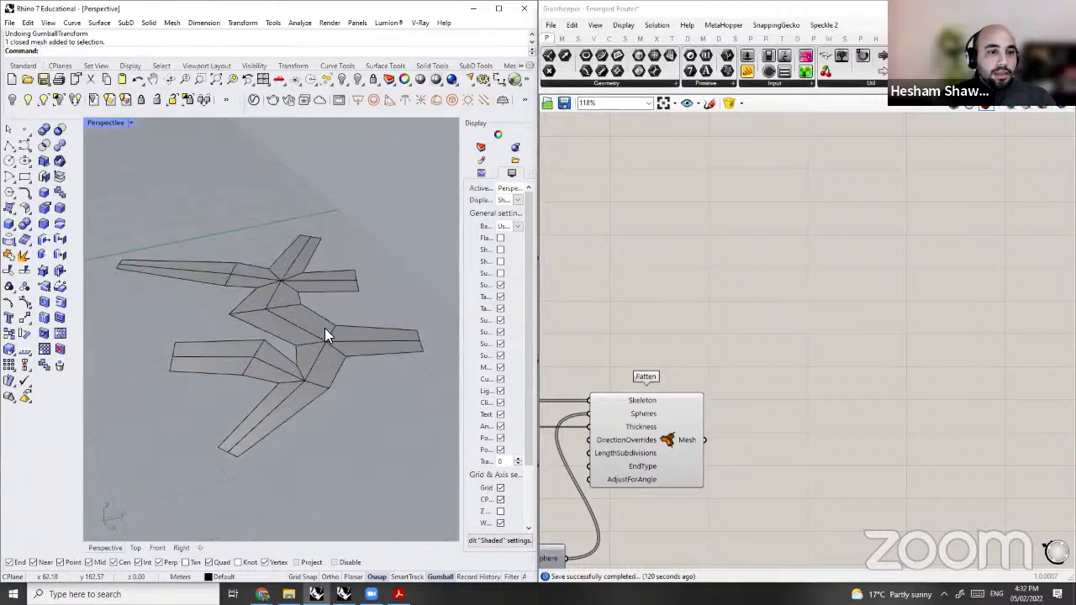
Step: Delete the two overlapping faces along one side of the nearest branch of the flattened mesh
scroll(339, 362, "up", 3)
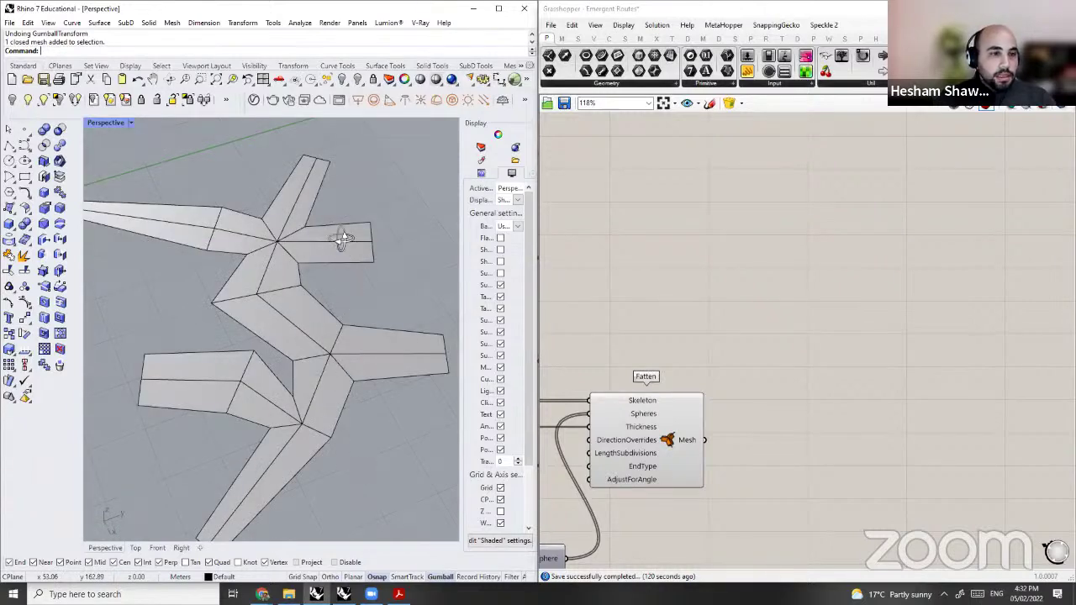
scroll(304, 335, "up", 2)
left_click(321, 380)
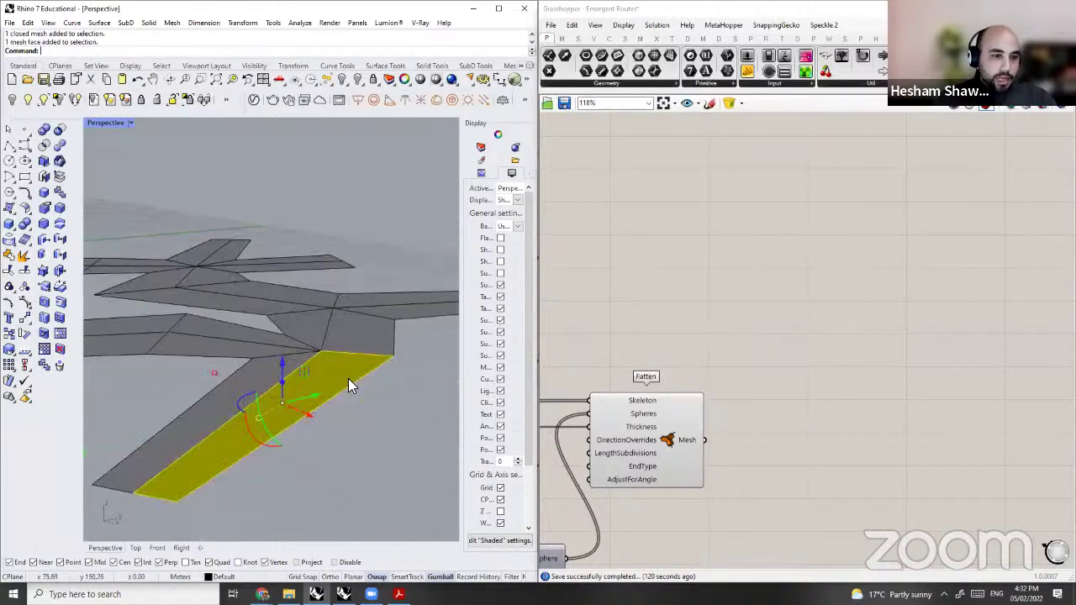
key("Delete")
left_click(337, 375, "ctrl+shift")
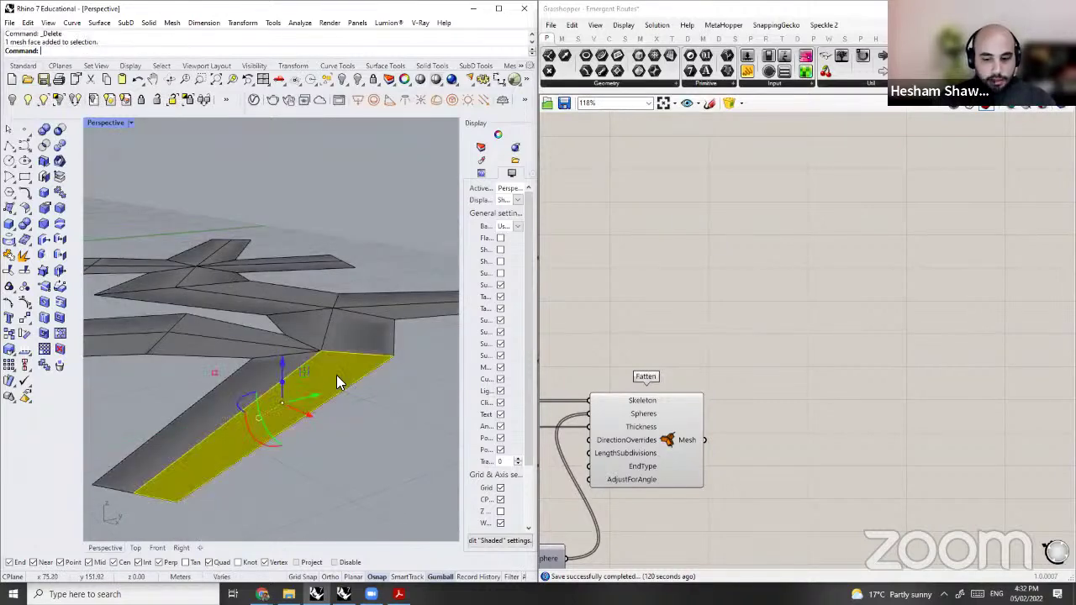
key("Delete")
right_click_drag(335, 407, 337, 488)
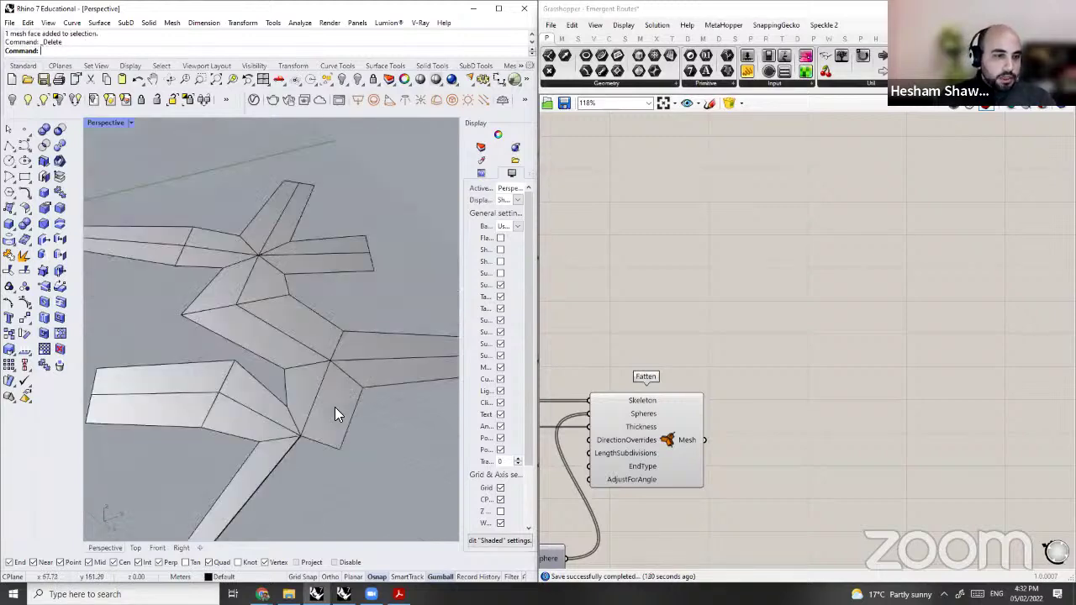
Step: Undo the face deletions and the vertical flattening of the baked mesh
key("ctrl+z")
scroll(333, 409, "down", 3)
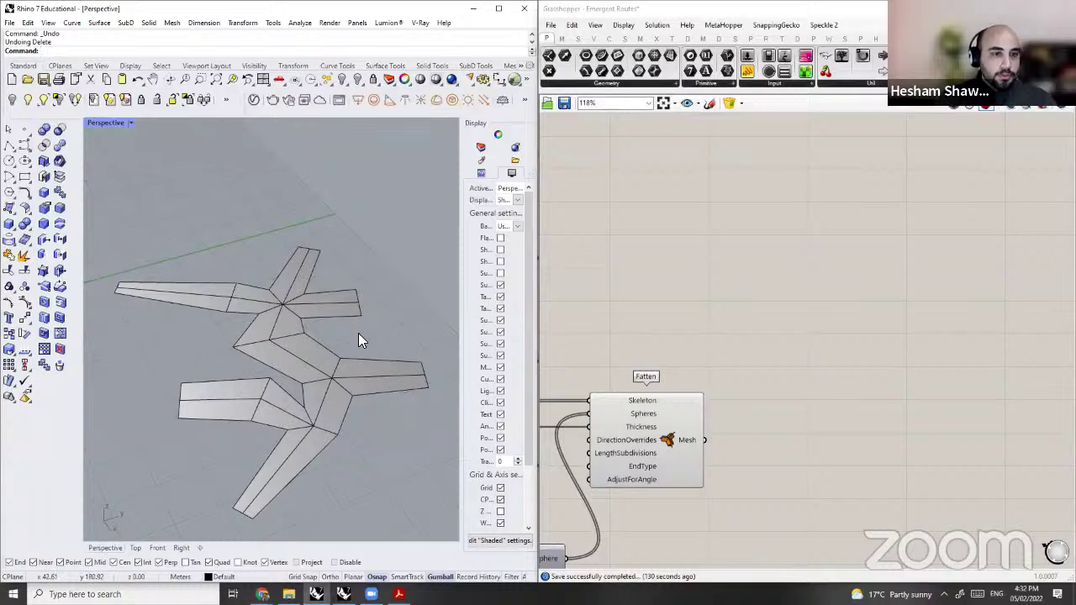
key("ctrl+z")
key("ctrl+z")
key("ctrl+z")
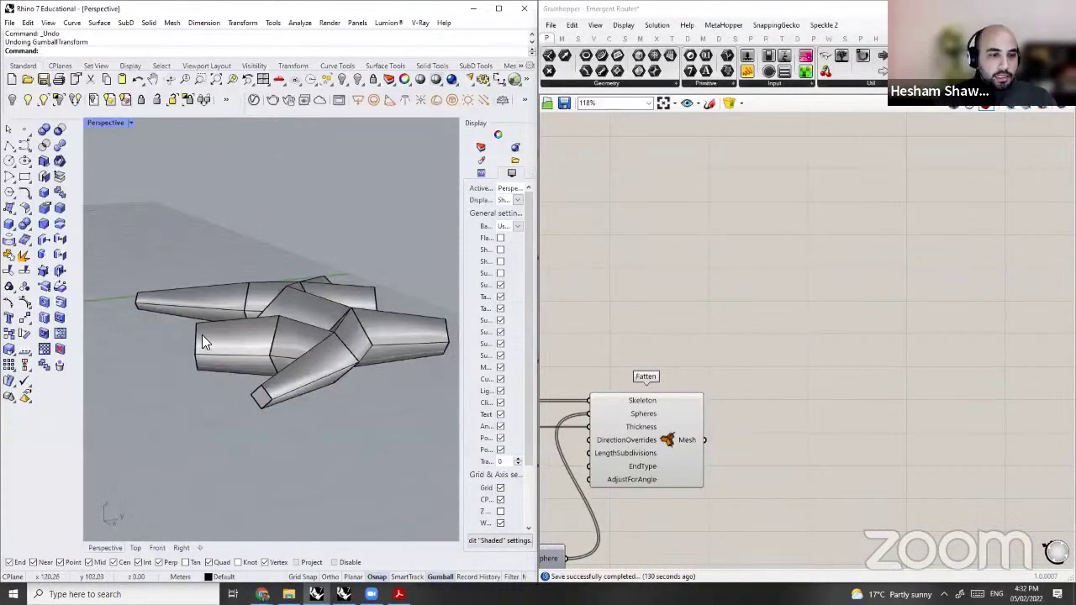
Step: Switch the Front viewport to Shaded display and select the mesh together with the curve
scroll(220, 331, "down", 8)
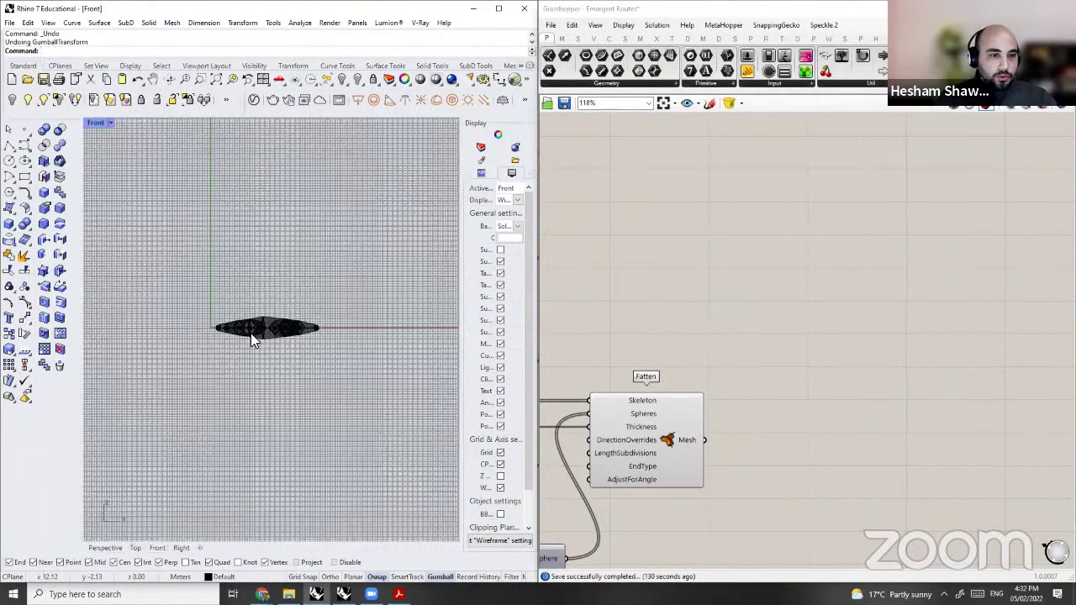
key("ctrl+alt+s")
scroll(266, 320, "down", 5)
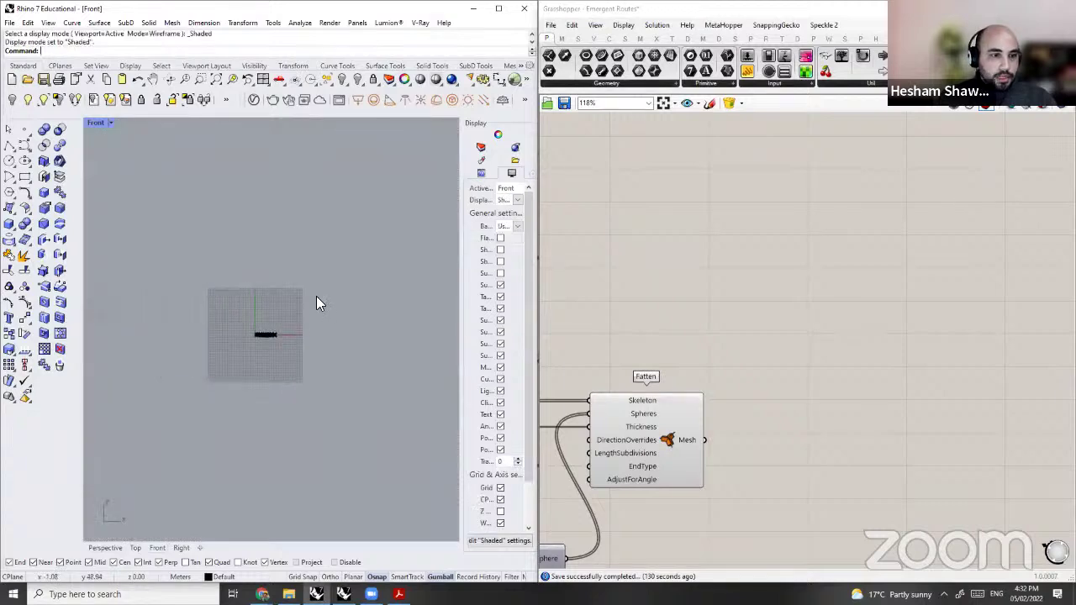
scroll(257, 323, "up", 10)
left_click_drag(316, 296, 212, 383)
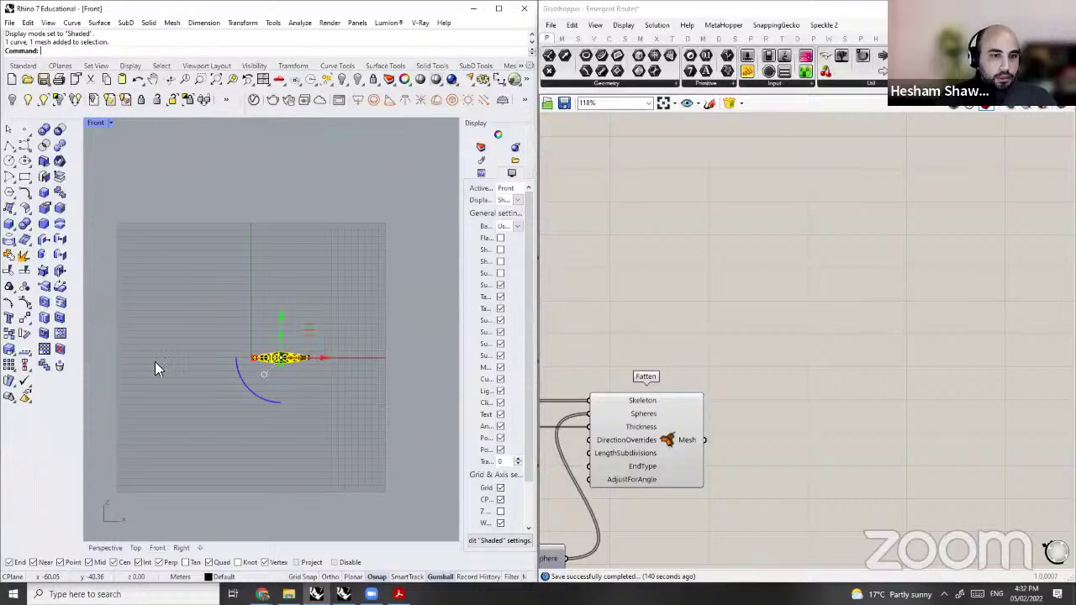
scroll(277, 353, "up", 3)
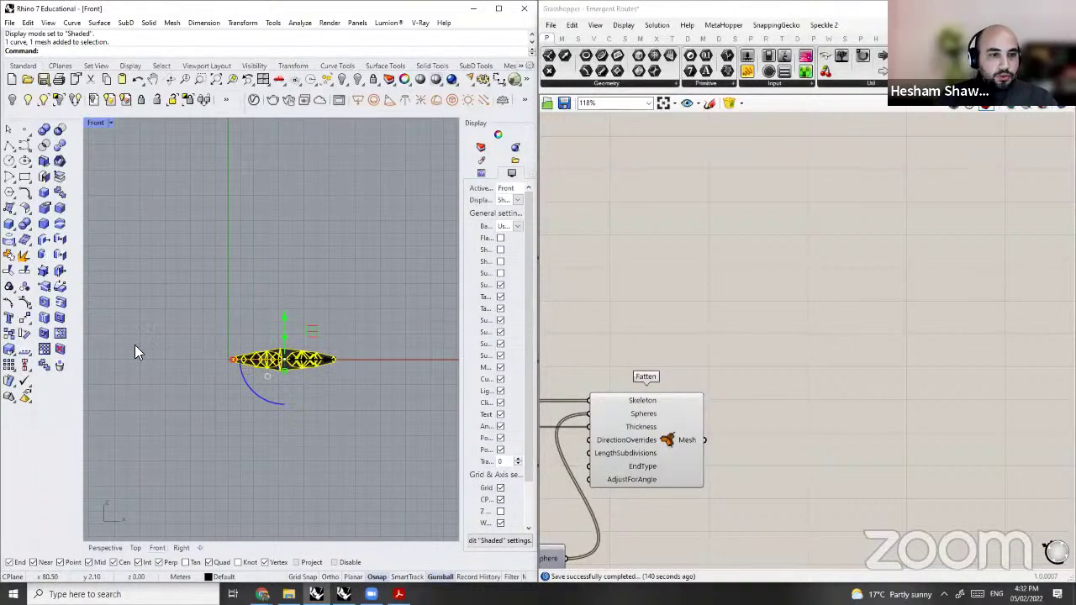
right_click_drag(134, 345, 259, 338)
Step: Select the faces, edges and vertices of the mesh's upper half in the Front view and delete them
key("Delete")
scroll(117, 345, "up", 10)
left_click_drag(450, 295, 141, 345, "ctrl+shift")
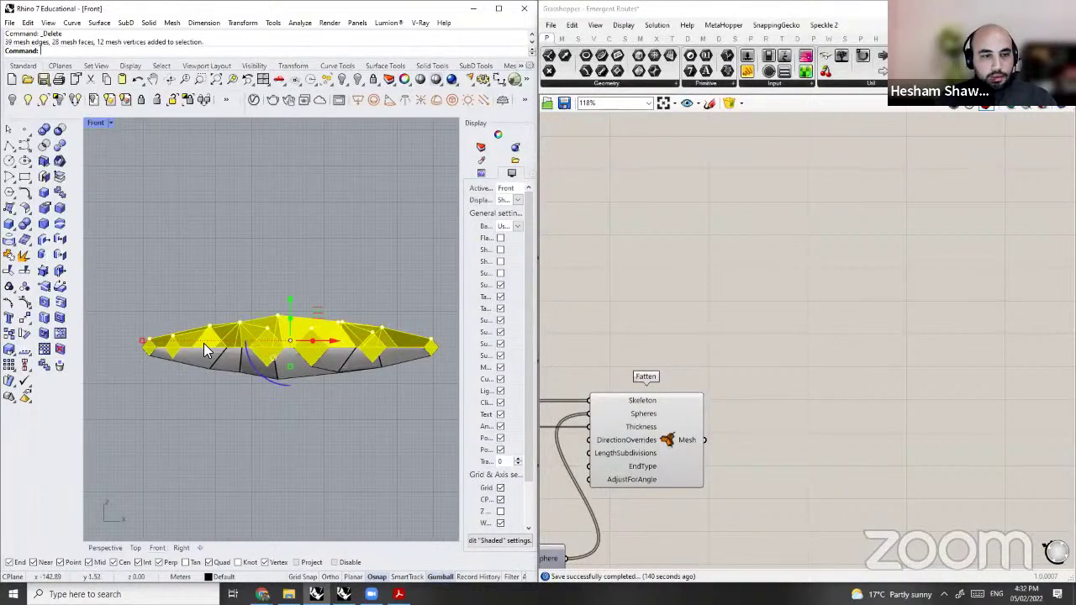
key("Delete")
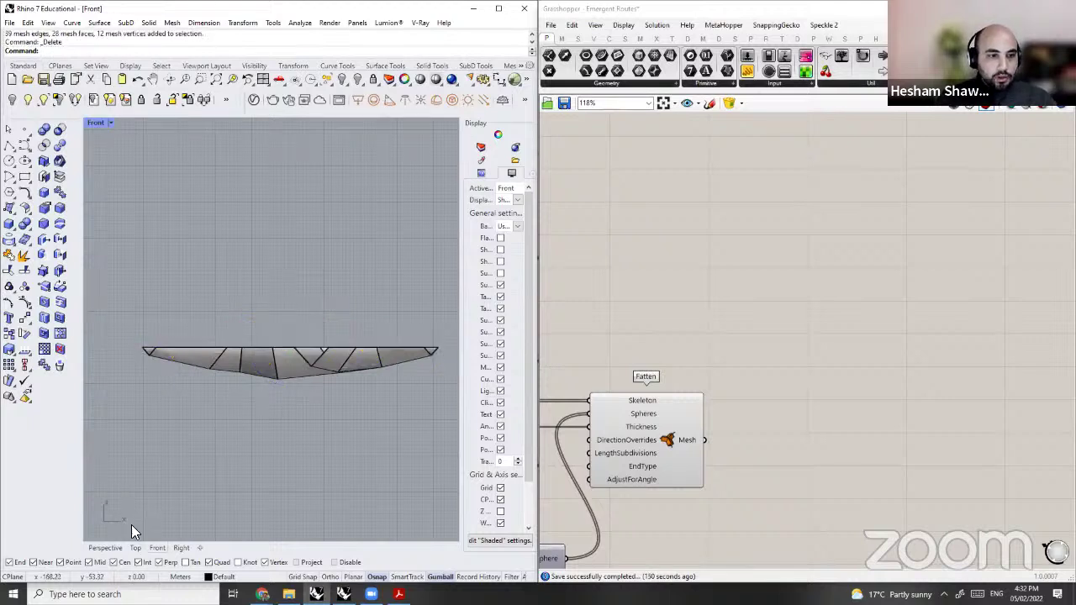
Step: Restore the upper half, delete the mesh's lower half instead, and zoom to the open mesh in the Perspective view
key("ctrl+z")
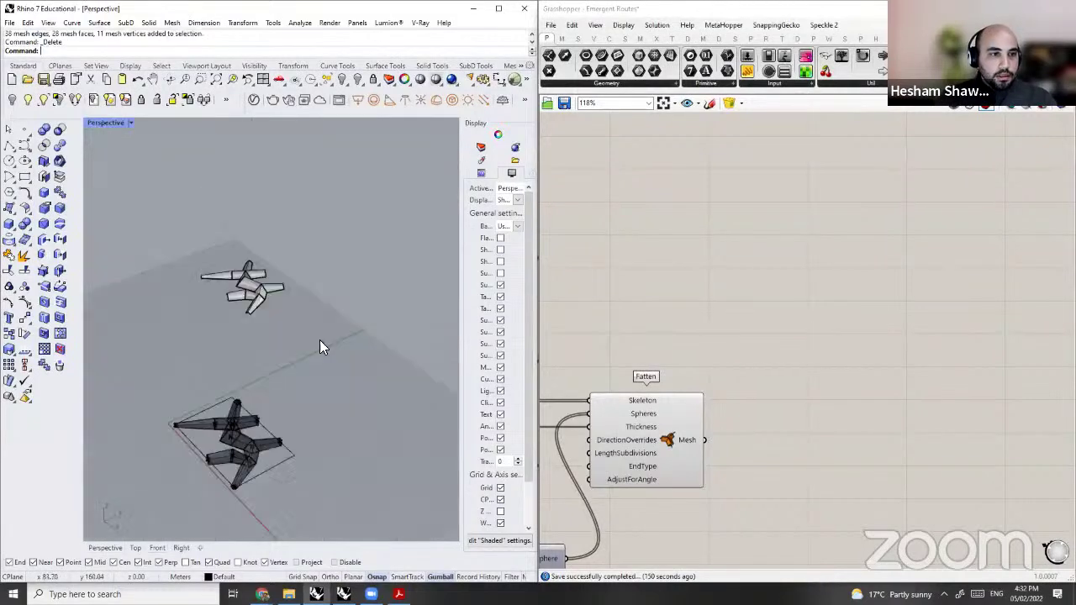
scroll(319, 340, "up", 6)
left_click(304, 348)
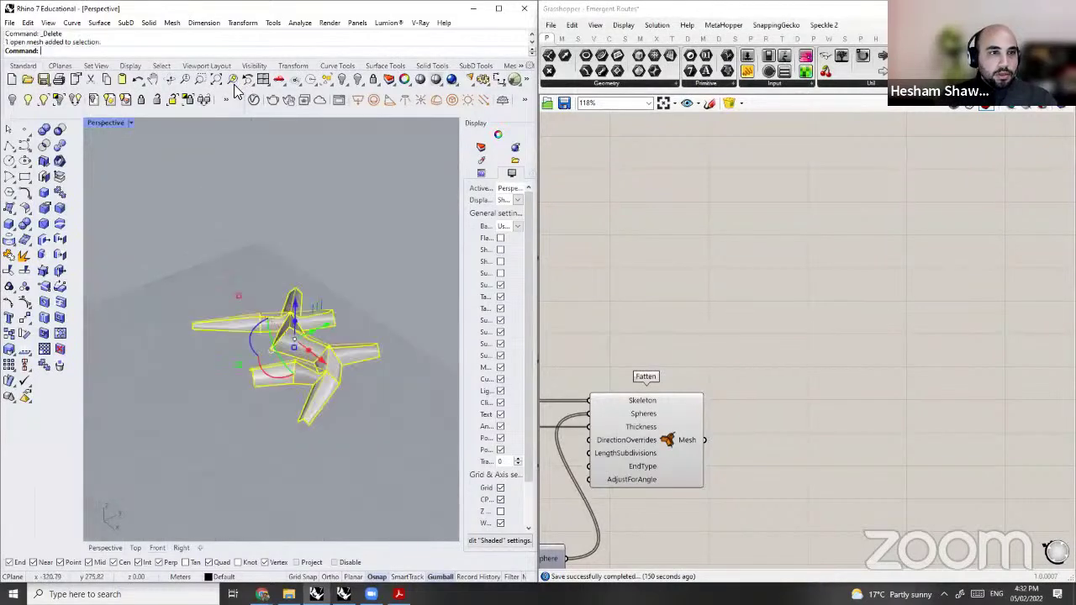
left_click(232, 79)
left_click(353, 250)
right_click_drag(354, 249, 323, 376)
scroll(332, 394, "up", 7)
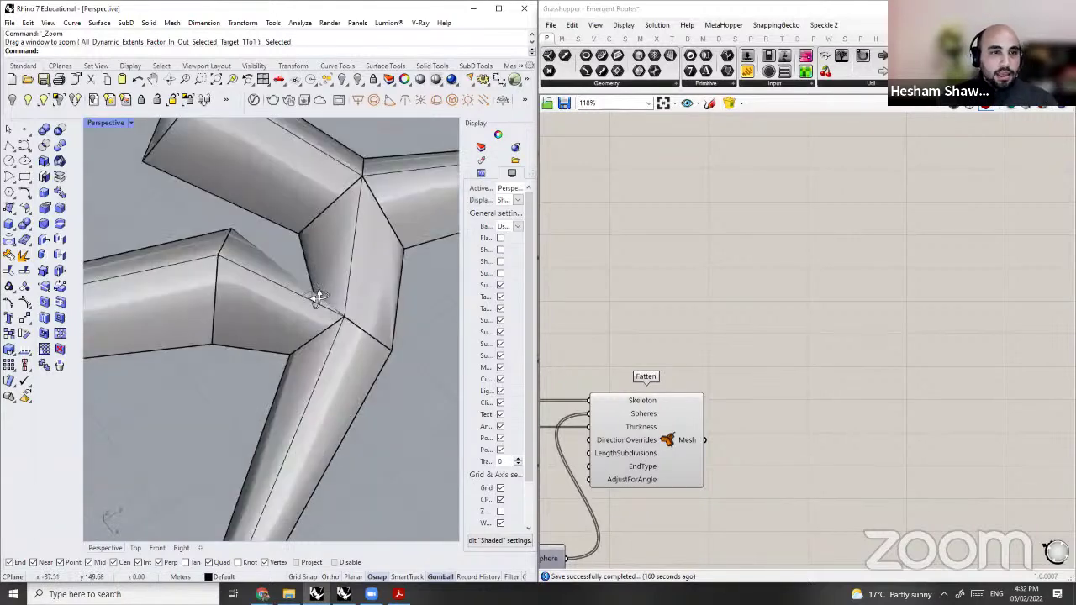
Step: Relocate the open mesh's gumball and scale the mesh vertically until it is flat
scroll(315, 304, "down", 6)
left_click(303, 348)
right_click_drag(236, 432, 301, 279)
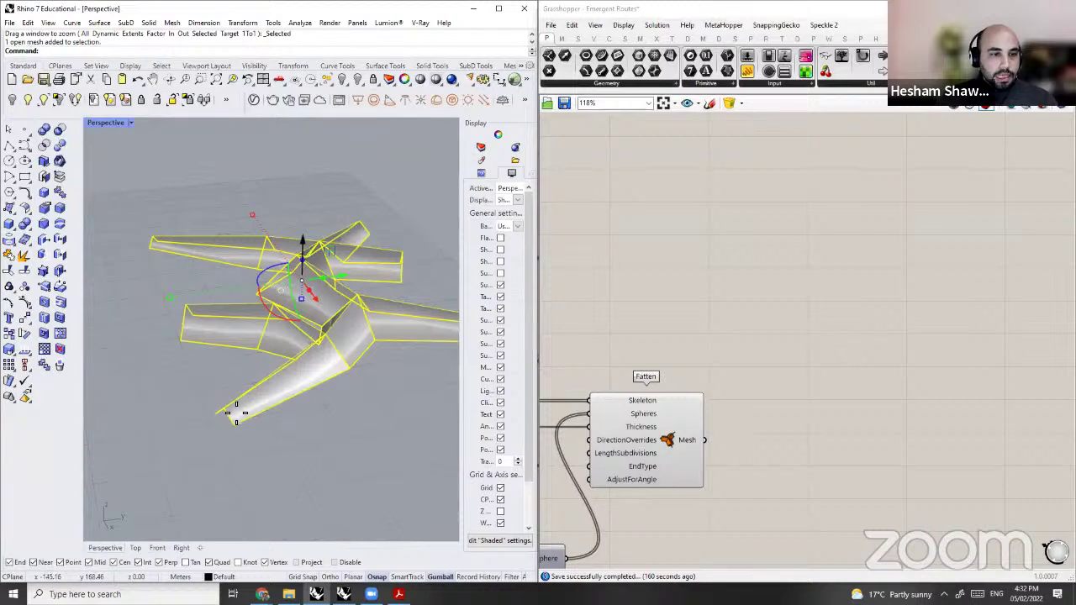
mouse_move(303, 298)
left_mouse_down("ctrl")
mouse_move(242, 433)
mouse_move(301, 302)
left_mouse_up("ctrl")
left_click(301, 318)
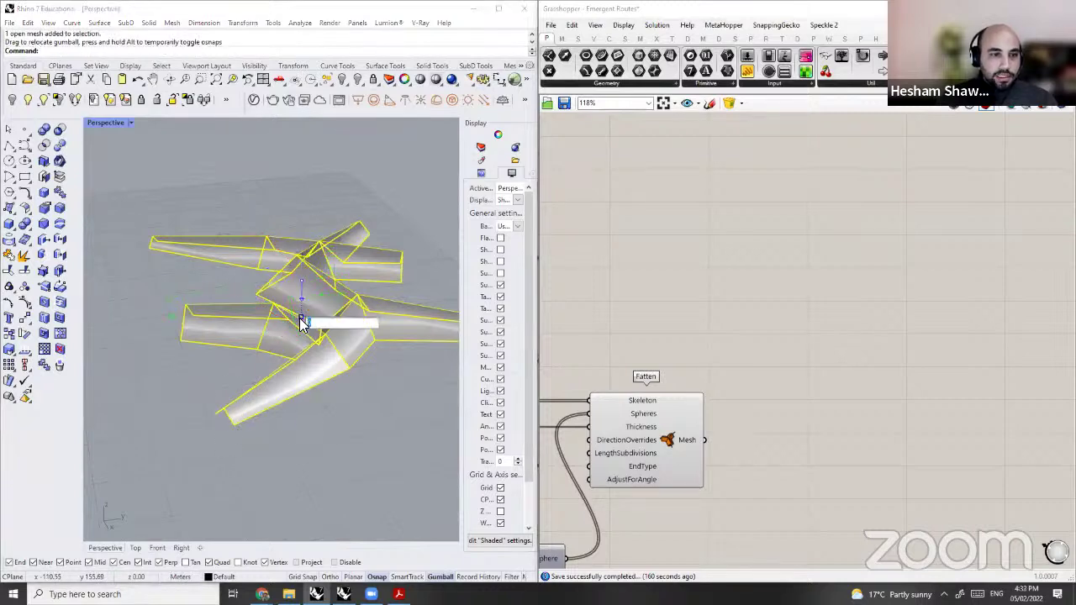
left_click(302, 322)
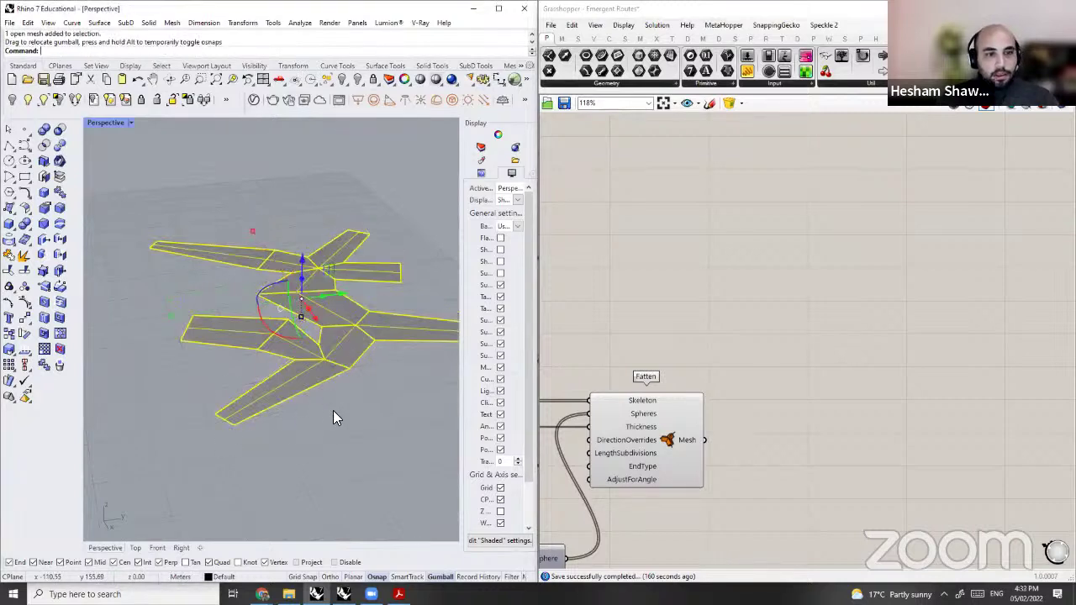
left_click(372, 357)
Step: Delete one face beside the lower branching joint as a check for overlaps, and undo the deletion
right_click_drag(372, 356, 350, 299)
scroll(338, 394, "up", 6)
left_click(347, 296, "ctrl+shift")
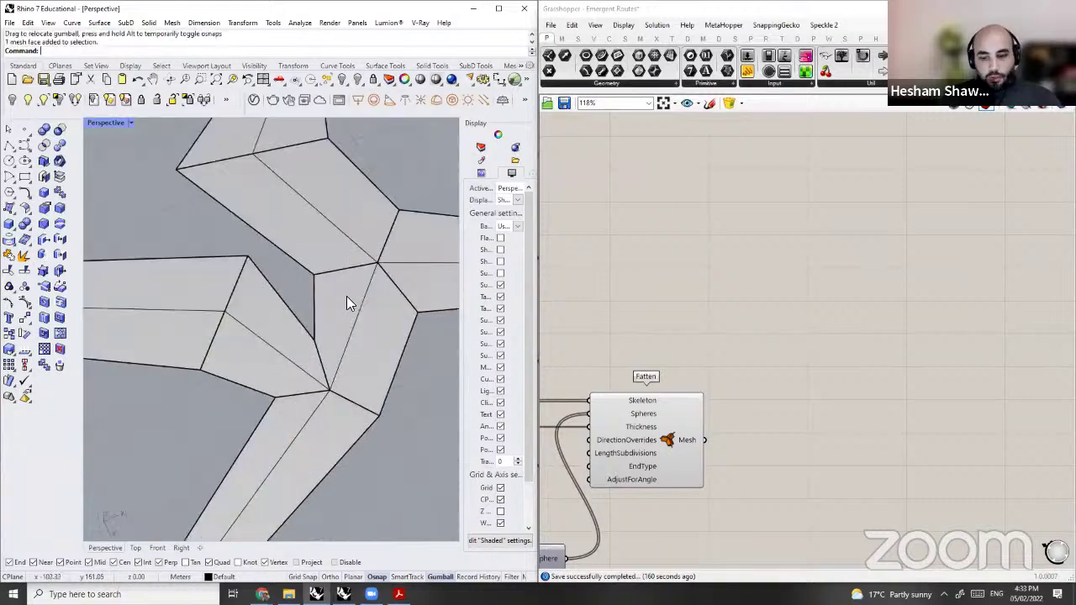
left_click(347, 317, "ctrl+shift")
key("Delete")
scroll(317, 333, "down", 4)
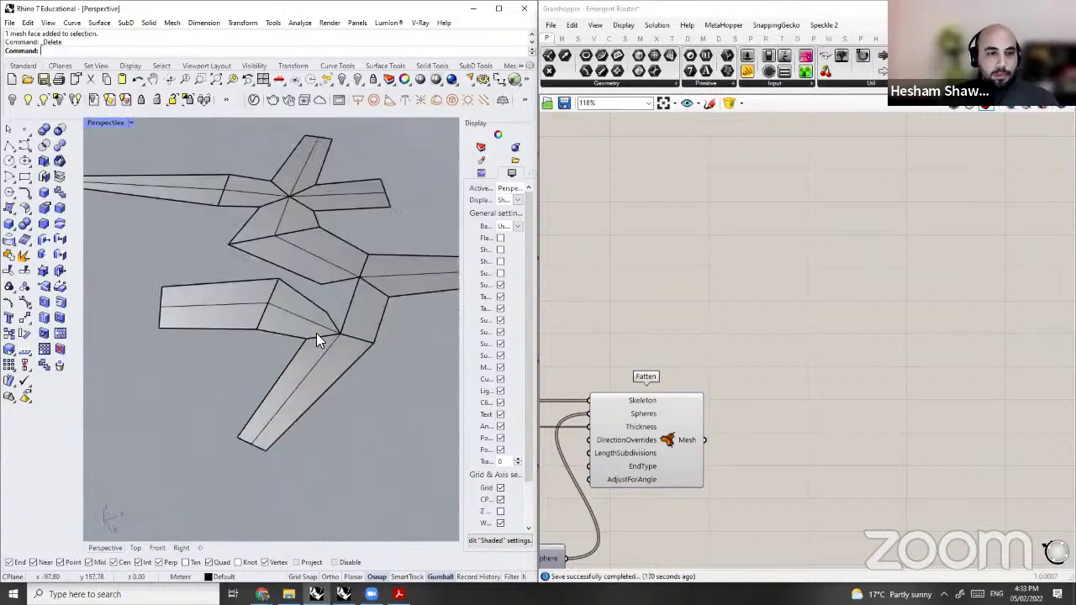
key("ctrl+z")
scroll(316, 333, "down", 3)
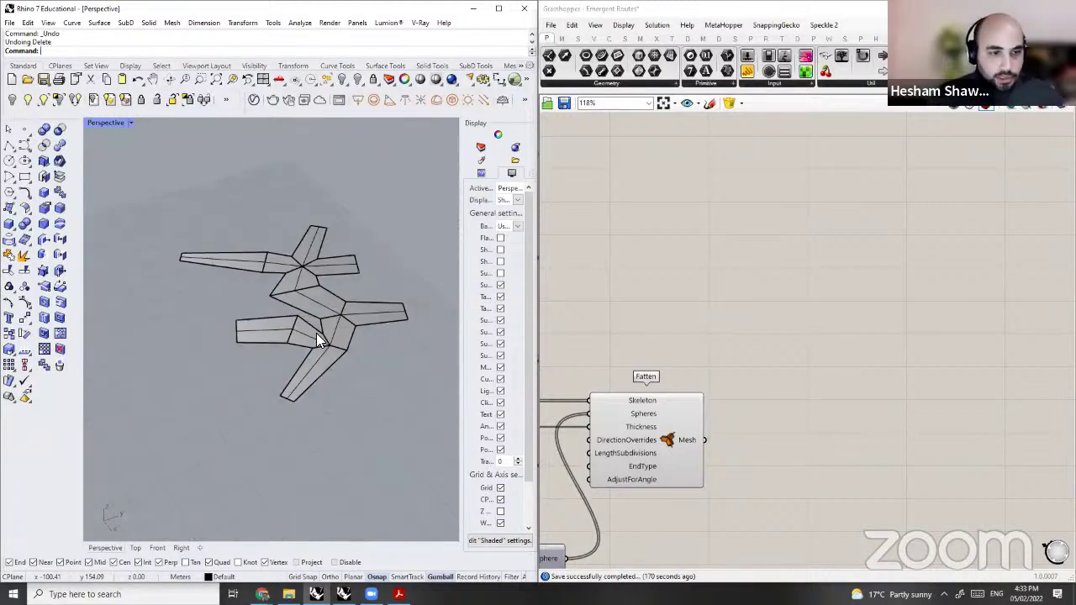
Step: Inspect the flattened open mesh from several angles and undo its vertical flattening
right_click_drag(409, 356, 396, 307)
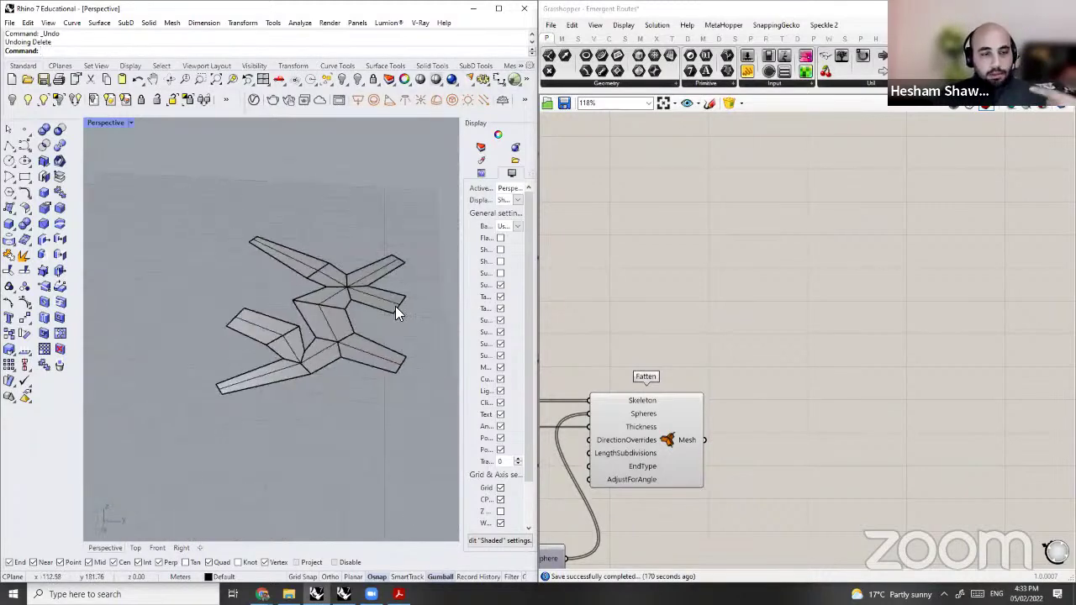
scroll(380, 313, "up", 3)
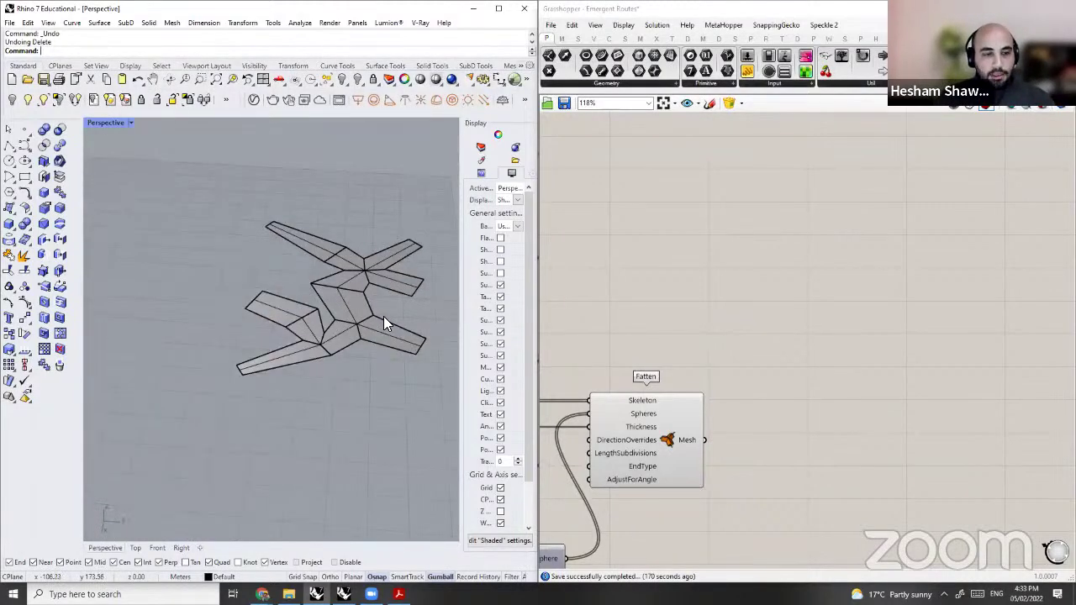
scroll(383, 316, "up", 2)
right_click_drag(377, 317, 392, 363)
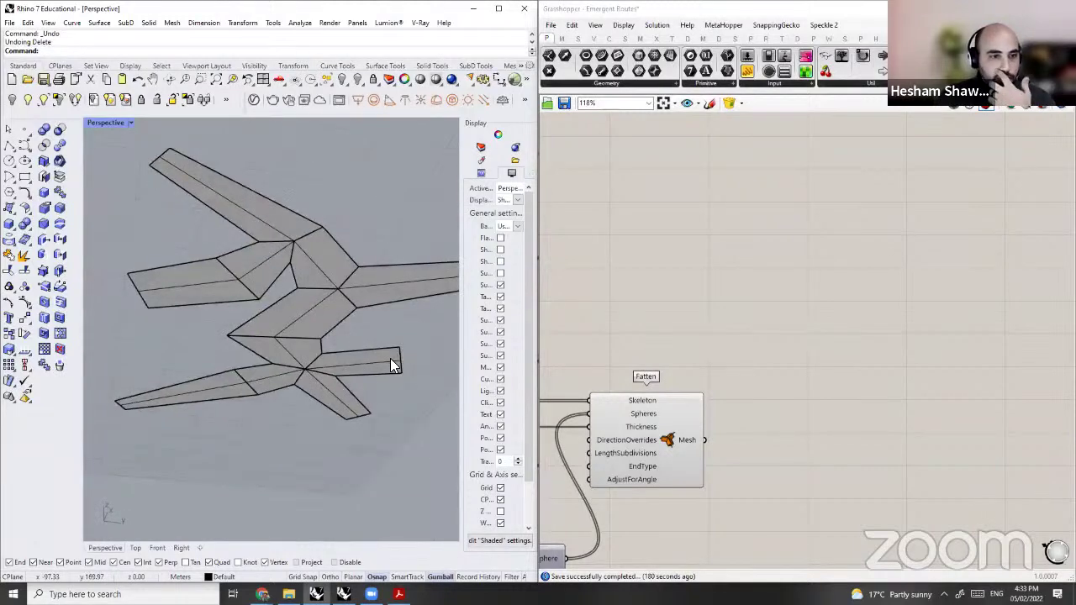
scroll(392, 366, "down", 1)
key("ctrl+z")
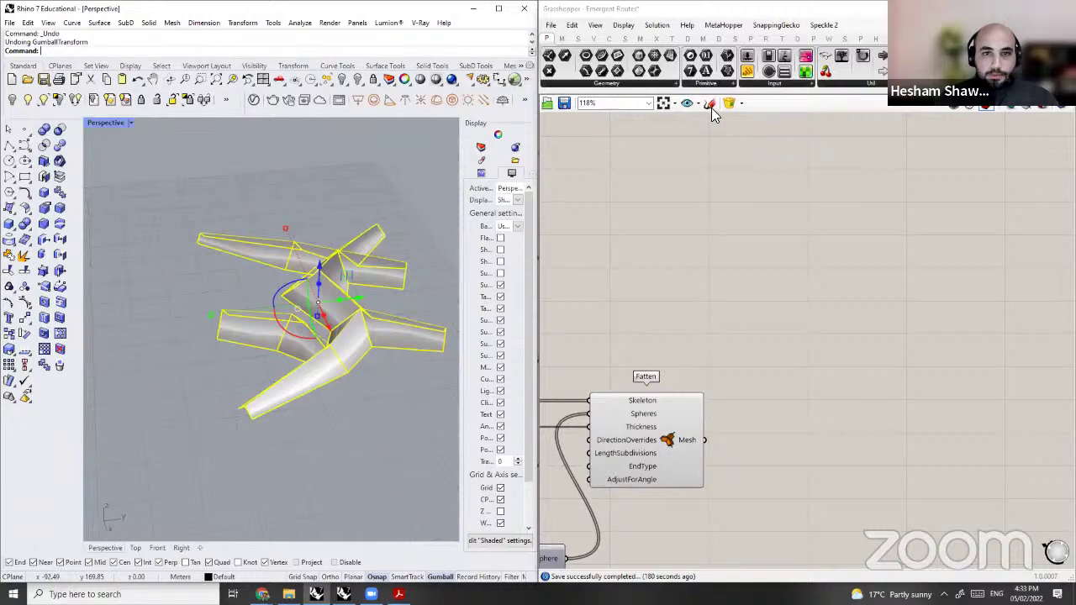
Step: Sketch a diamond section cut by a horizontal line on the Grasshopper canvas, with an arrow, a cross and the labels "Delete" and "cplane"
scroll(769, 303, "down", 3)
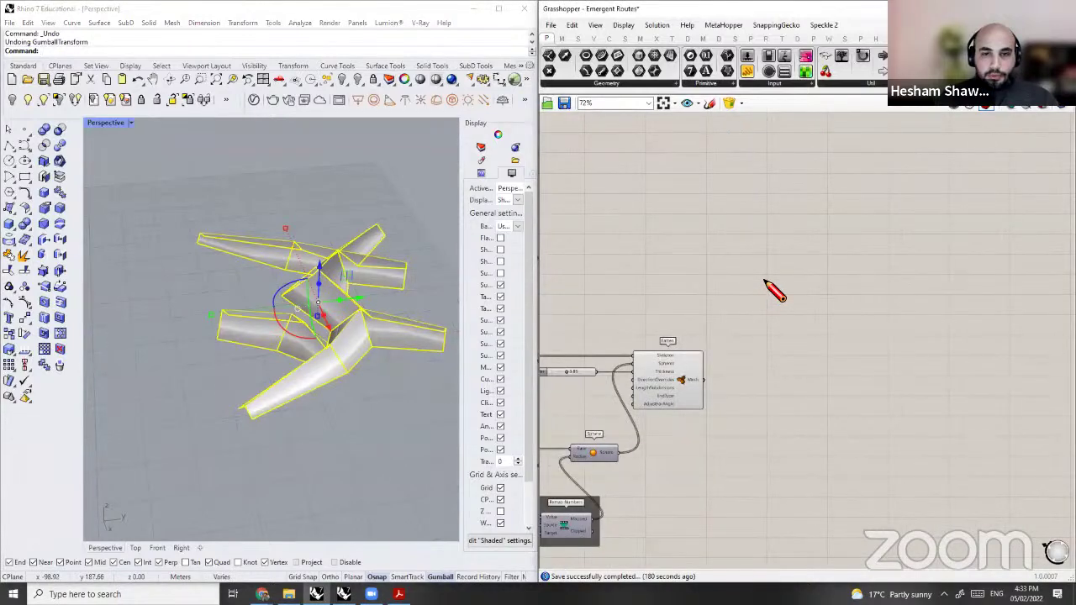
mouse_move(746, 291)
left_mouse_down()
mouse_move(794, 294)
mouse_move(775, 316)
mouse_move(802, 318)
left_mouse_up()
left_click_drag(798, 307, 846, 321)
mouse_move(862, 309)
left_mouse_down()
mouse_move(856, 318)
mouse_move(898, 310)
left_mouse_up()
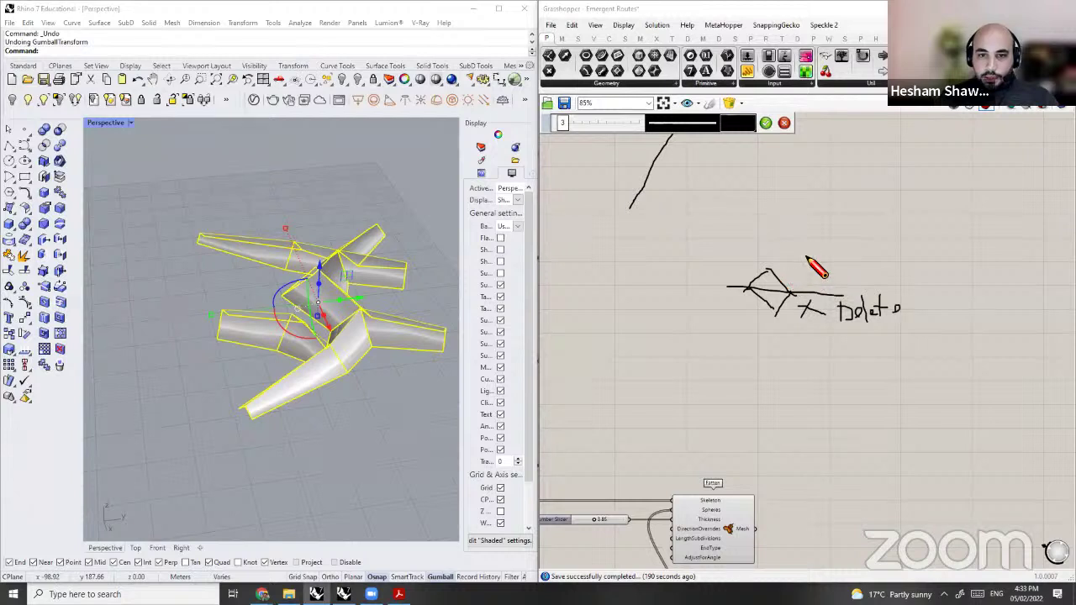
mouse_move(806, 257)
left_mouse_down()
mouse_move(806, 286)
mouse_move(1003, 289)
mouse_move(1001, 274)
mouse_move(1007, 300)
mouse_move(1020, 283)
mouse_move(1016, 252)
mouse_move(1031, 281)
mouse_move(1037, 268)
mouse_move(1042, 278)
left_mouse_up()
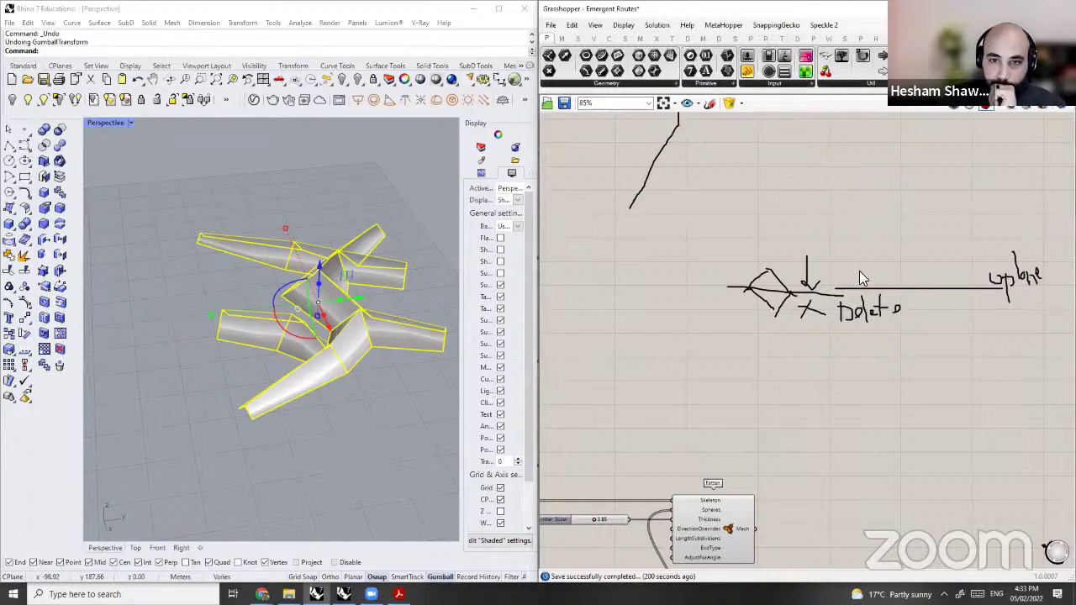
Step: Place a copy of the dashed divider line just past the Fatten component to close off the second stage
scroll(669, 343, "down", 5)
scroll(638, 389, "up", 2)
left_click(631, 391)
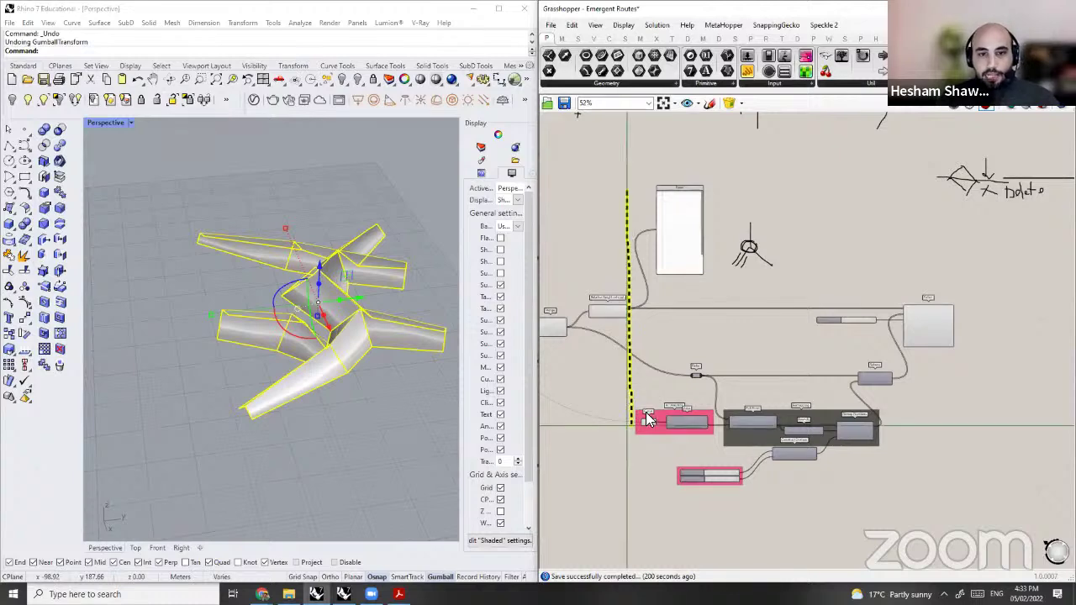
scroll(616, 408, "up", 3)
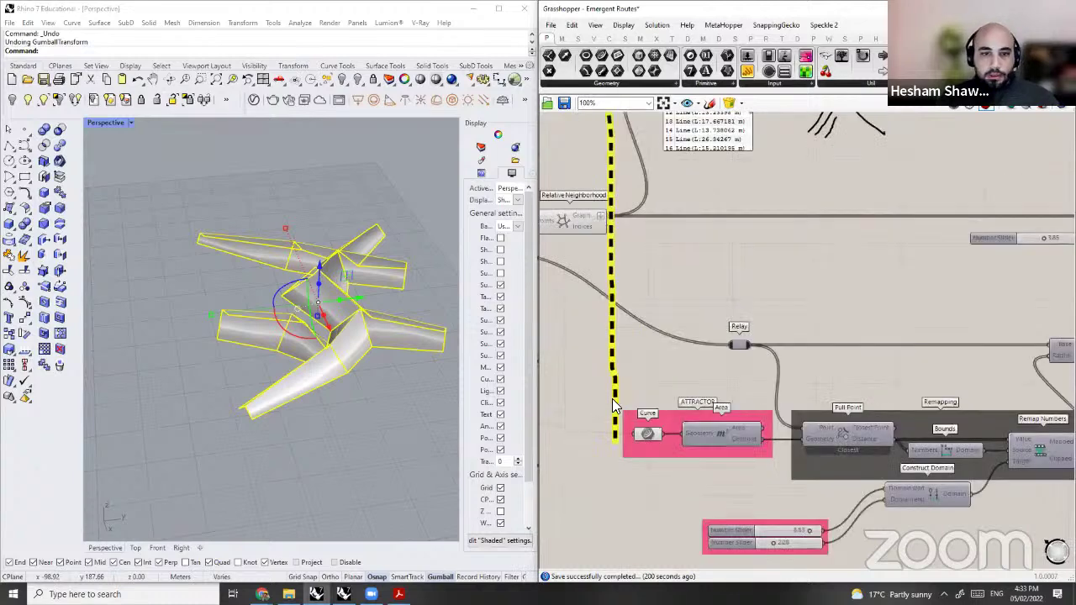
scroll(614, 408, "down", 3)
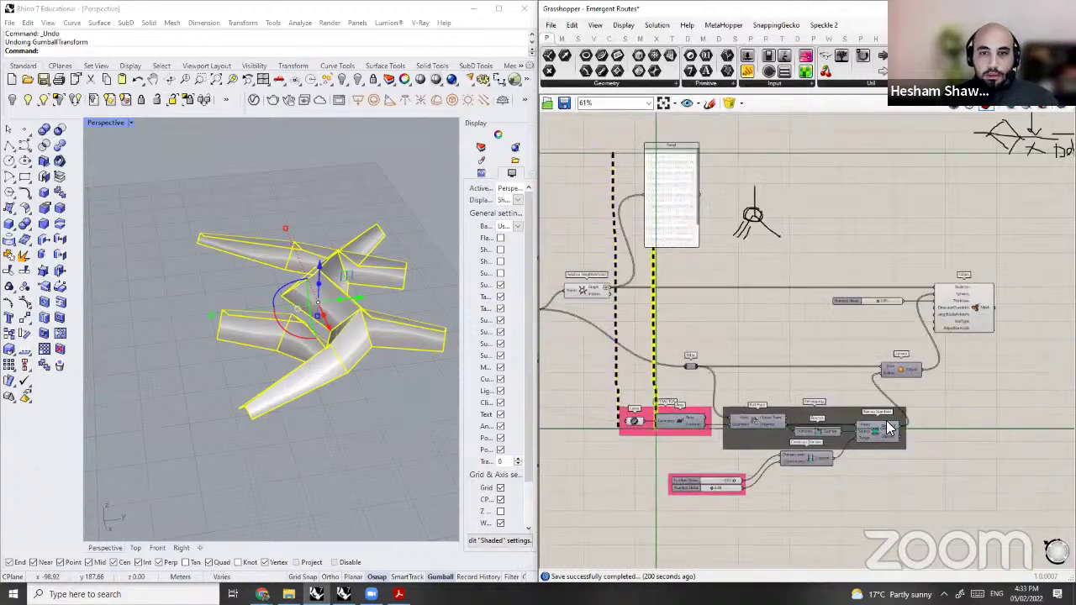
left_click_drag(890, 428, 1030, 428)
right_click_drag(1030, 428, 873, 433)
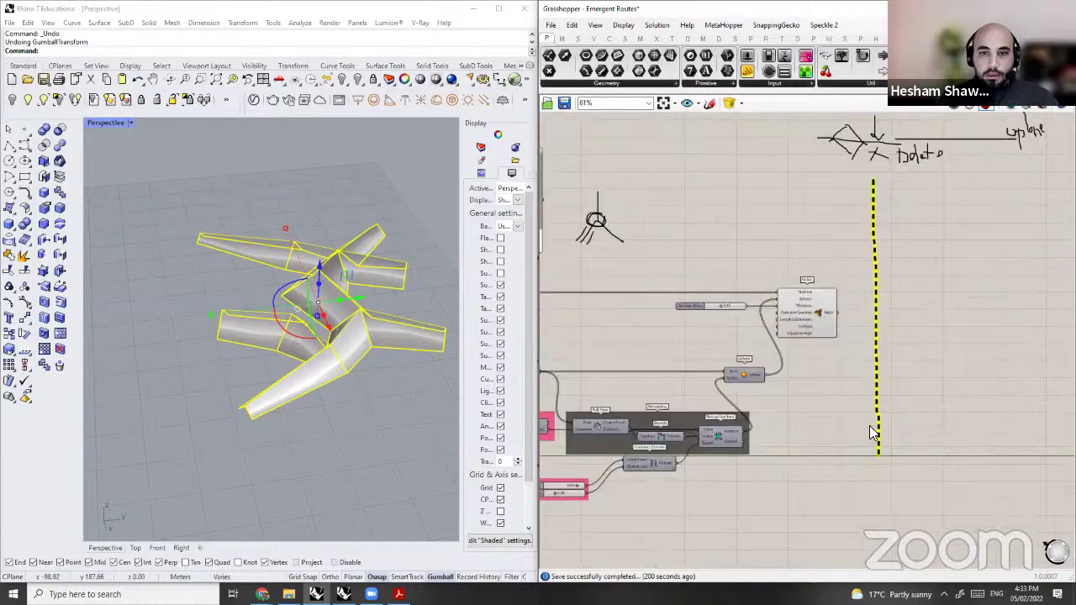
Step: Copy the "1-Curves Network" heading and place the copy above the stage between the two dashed dividers
scroll(595, 298, "down", 2)
right_click_drag(596, 297, 820, 392)
left_click(586, 308)
key("ctrl+c")
key("ctrl+v")
scroll(898, 345, "up", 3)
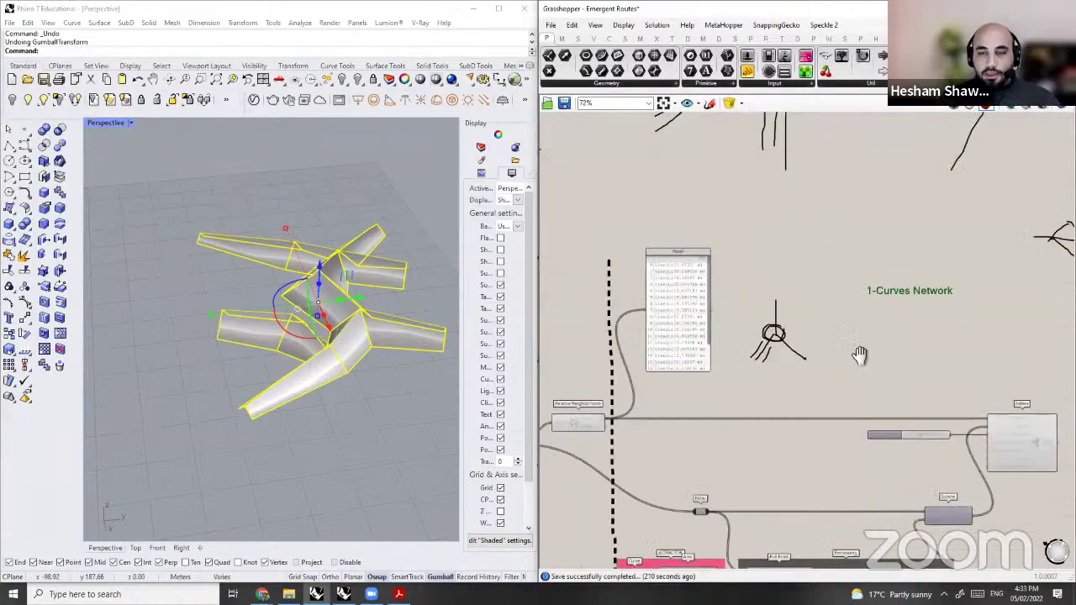
right_click_drag(859, 355, 882, 277)
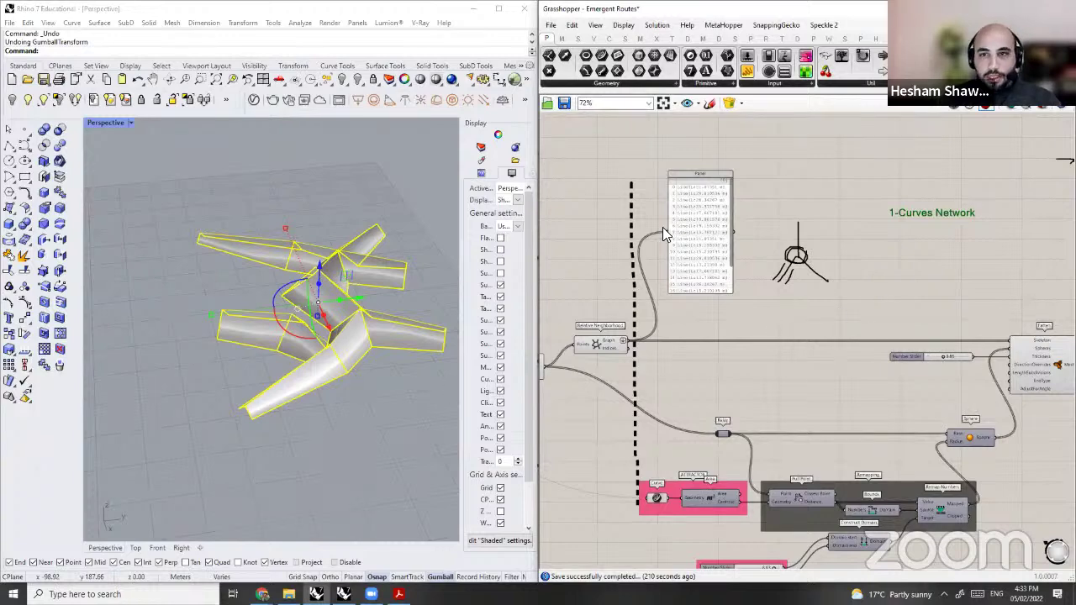
right_click_drag(662, 227, 721, 185)
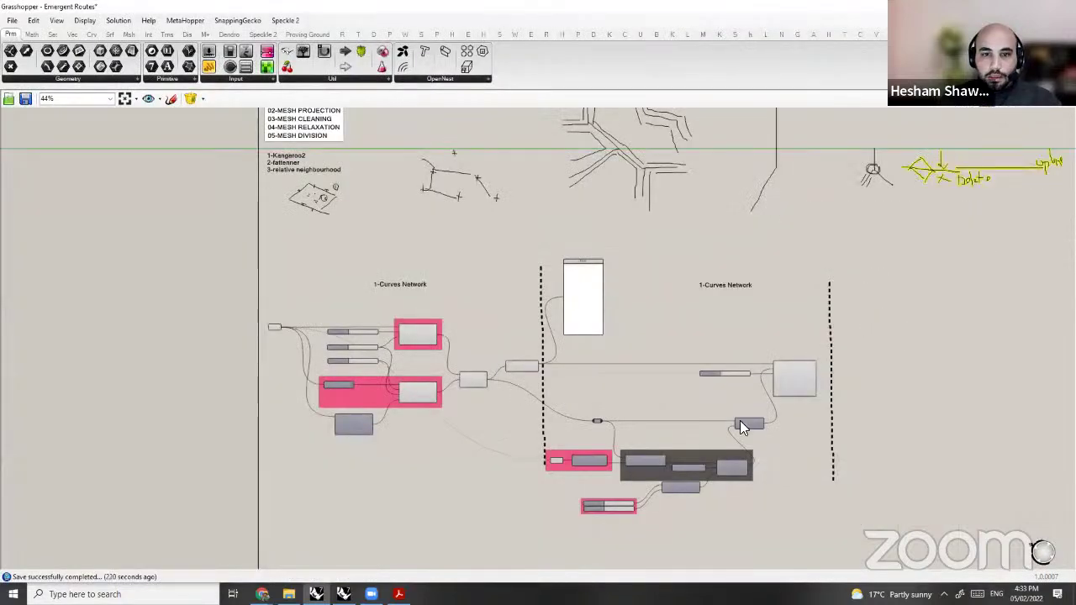
Step: Save the definition and change the copied heading's text to "2-Network Mesh"
scroll(782, 175, "up", 2)
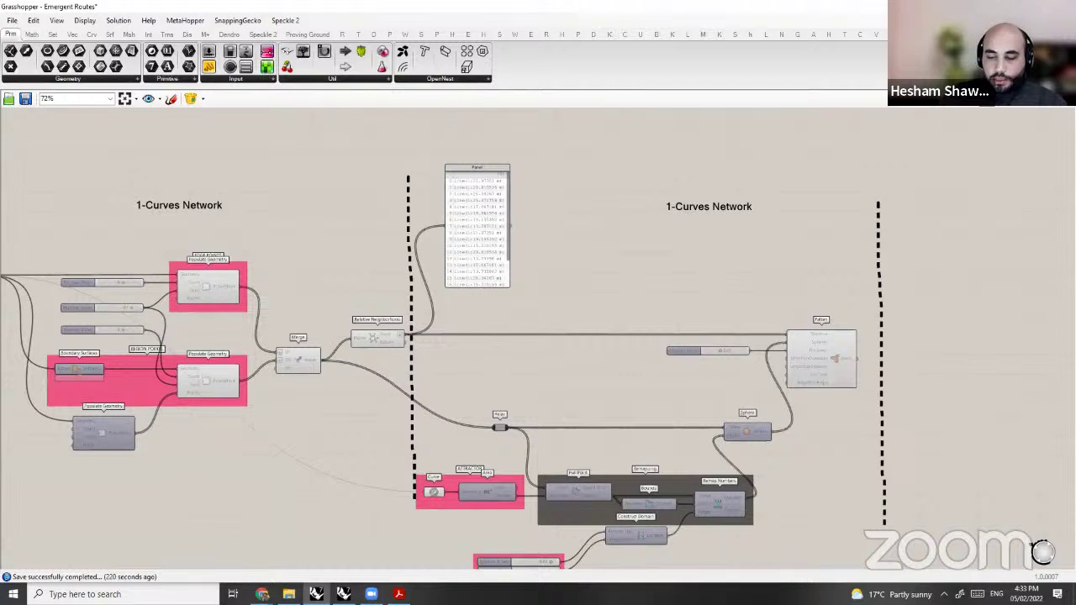
right_click_drag(711, 207, 772, 173)
key("ctrl+s")
double_click(772, 174)
left_click(711, 124)
key("BackSpace")
type("2")
left_click_drag(722, 124, 731, 148)
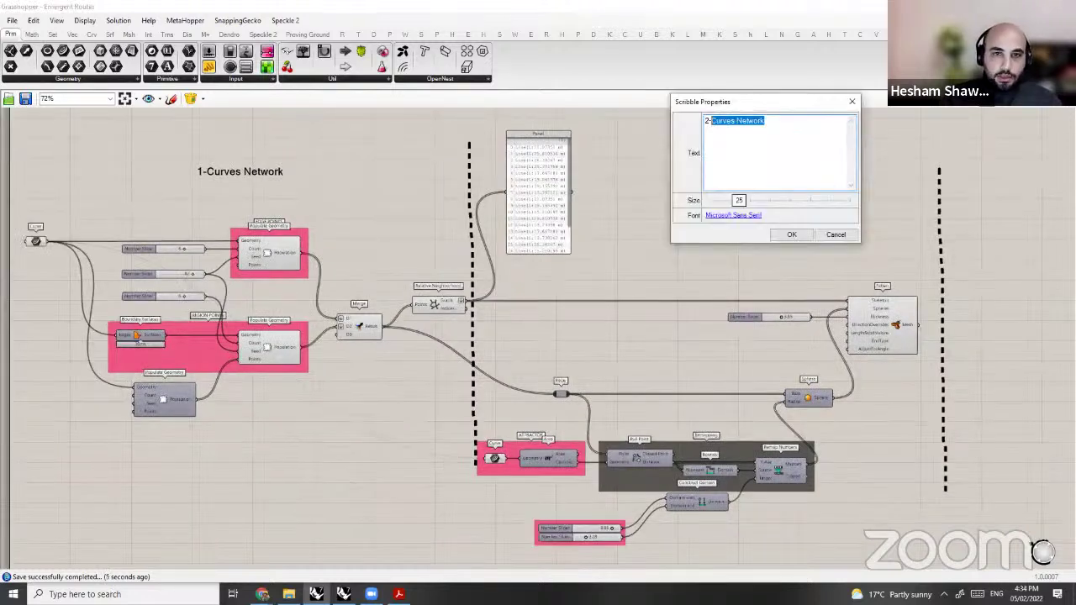
type("Netow")
type("rk")
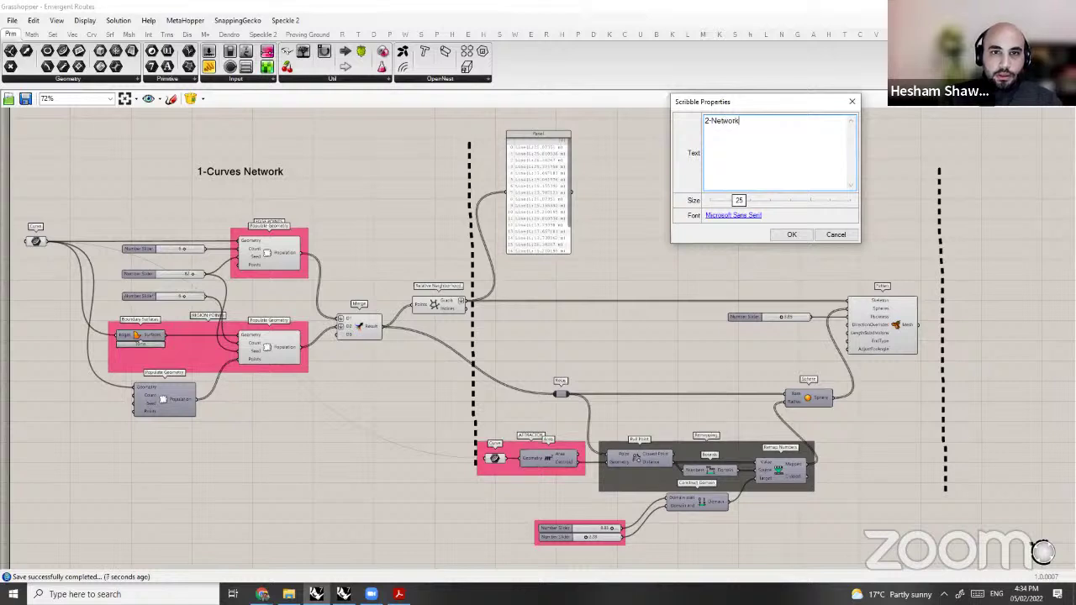
type(" Mesh")
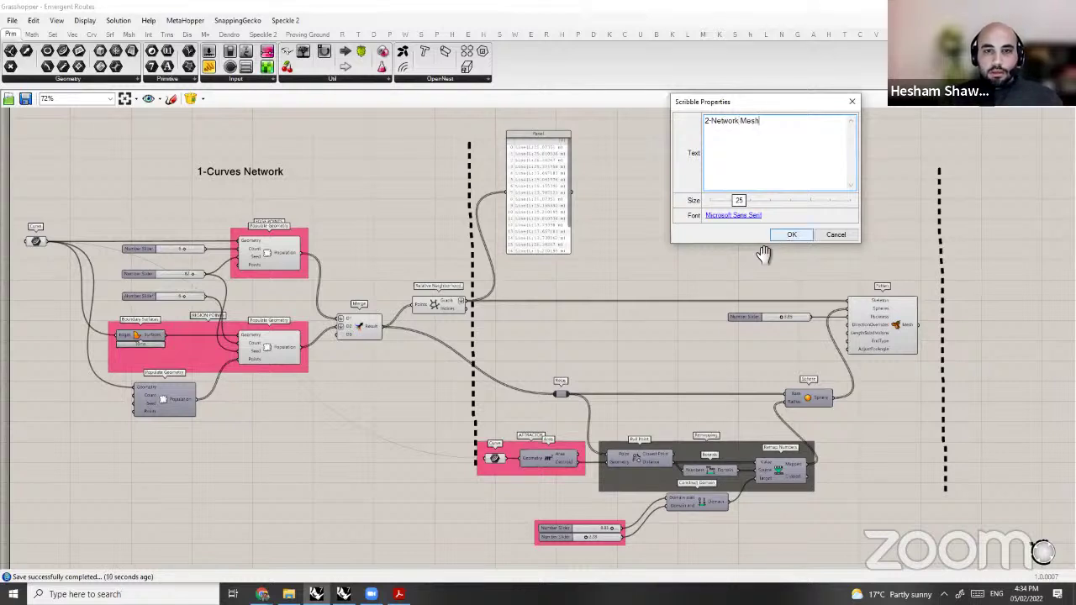
left_click(786, 235)
Step: Copy the "2-Network Mesh" heading beyond the second divider and change its text to "3-Mesh Projection on the Zero plane"
right_click_drag(781, 176, 769, 175)
key("ctrl+c")
key("ctrl+v")
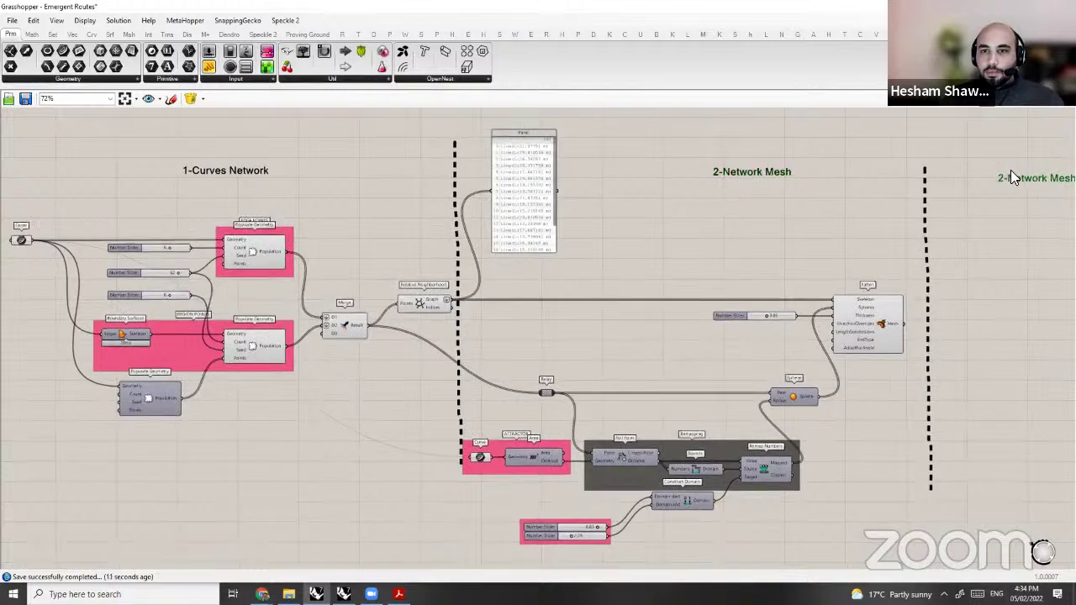
double_click(1010, 170)
type("3-")
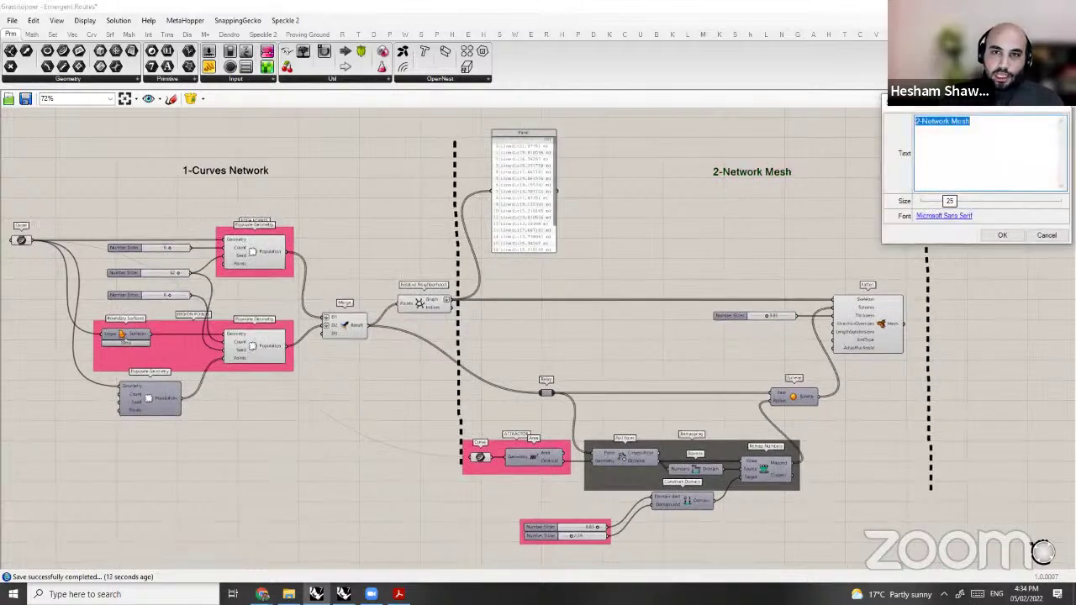
type("Mash P")
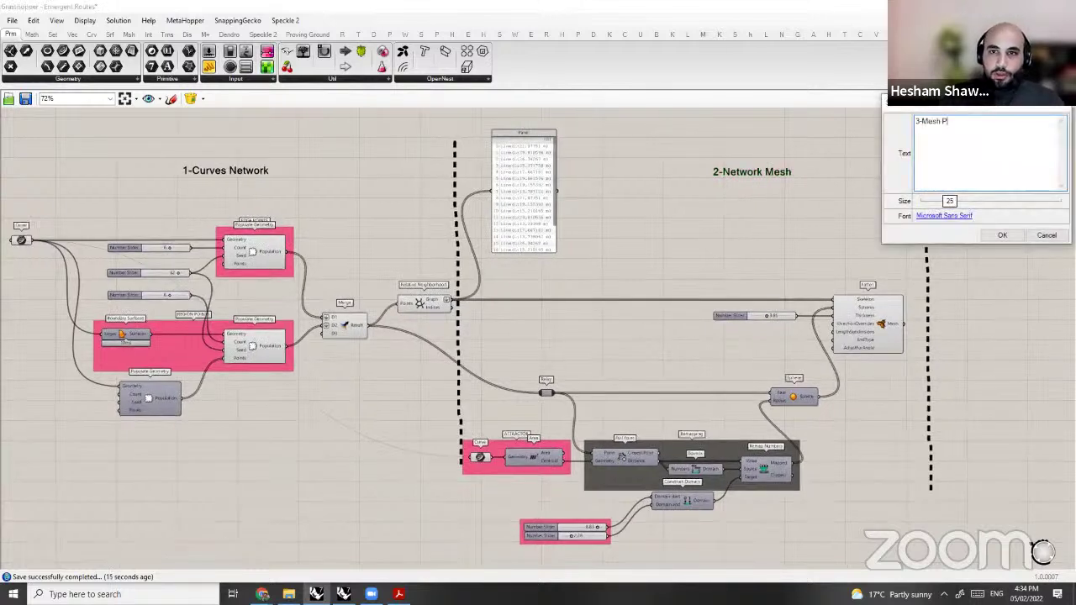
type("rojection")
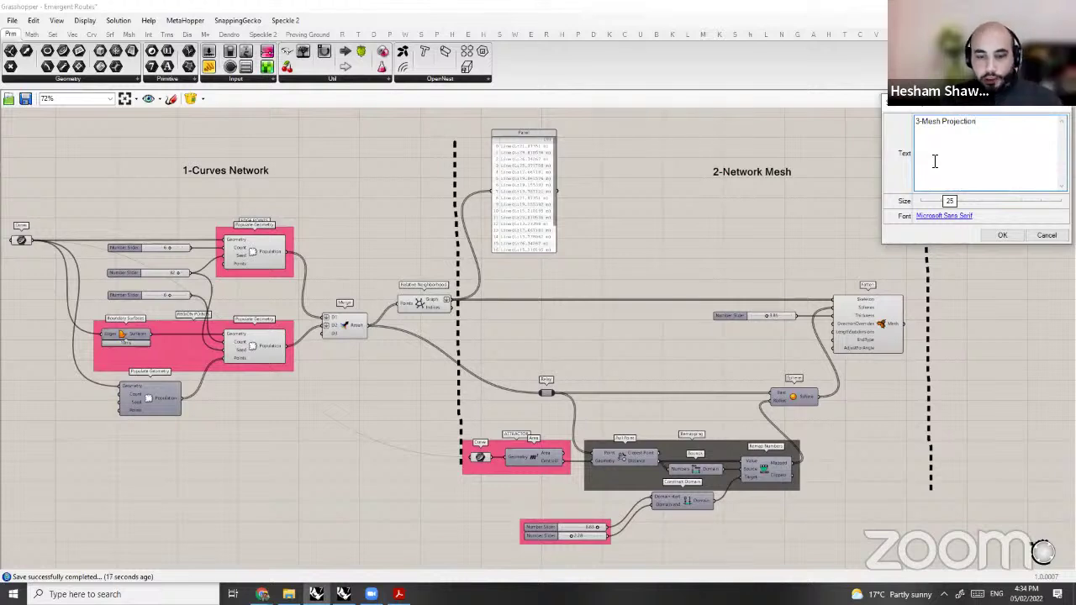
type(" pnm")
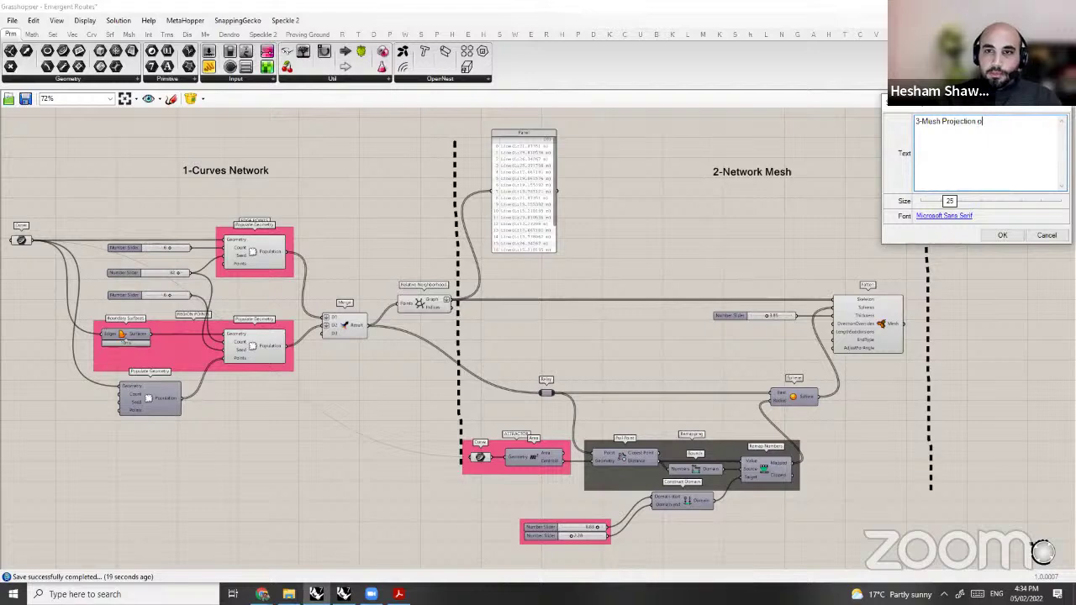
type("on the Zero plane")
left_click(999, 235)
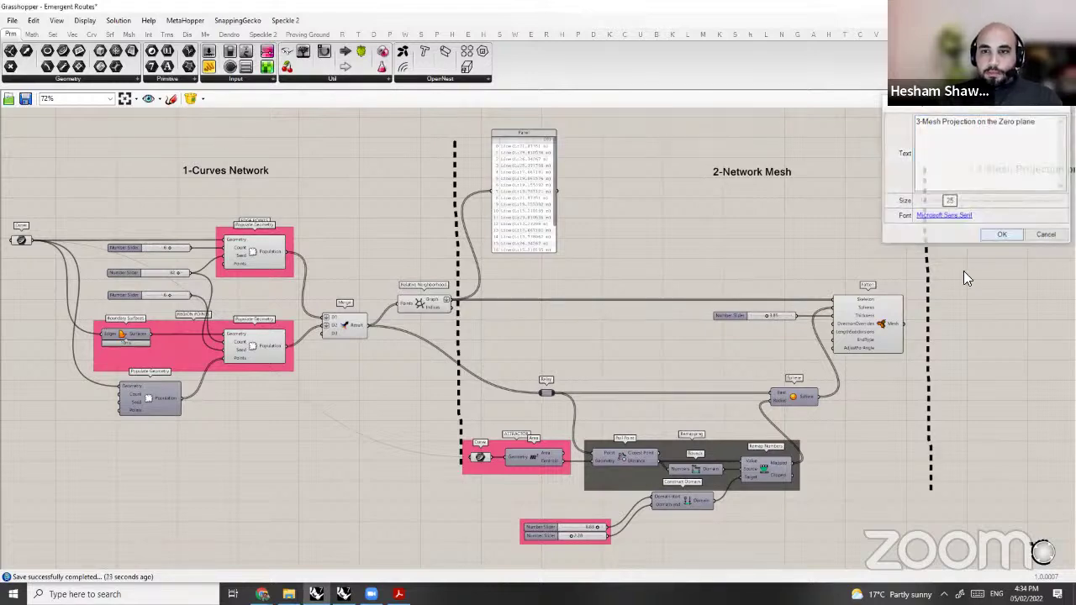
Step: Nudge the dashed divider between the first two stages slightly toward the Curves Network section
scroll(923, 326, "down", 2)
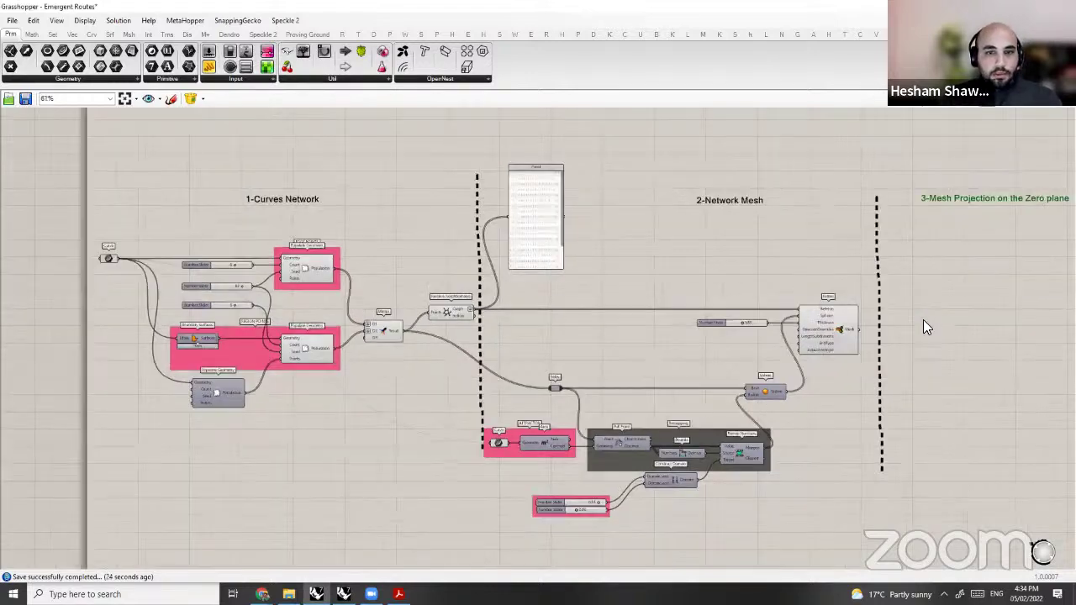
scroll(735, 244, "up", 1)
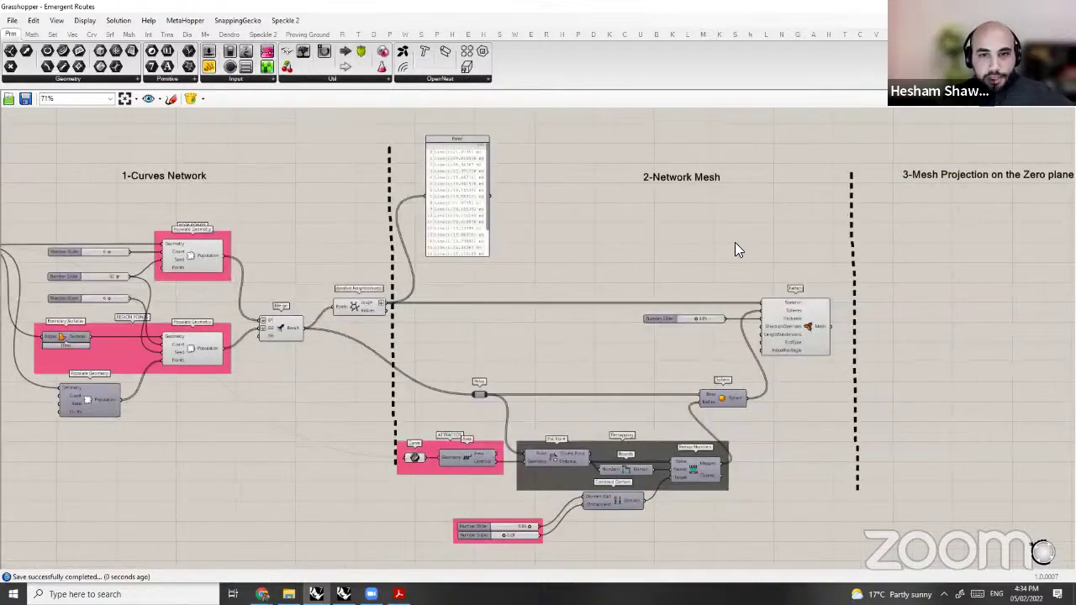
left_click(389, 406)
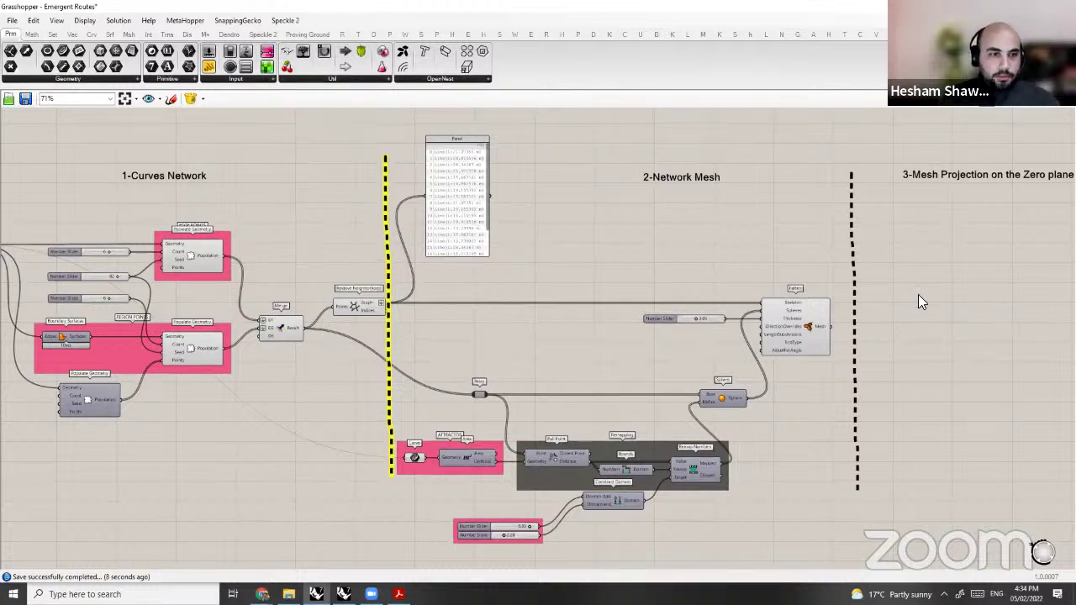
Step: Bring the Rhino viewport back beside the definition and zoom it to the Fatten component's mesh
key("super+d")
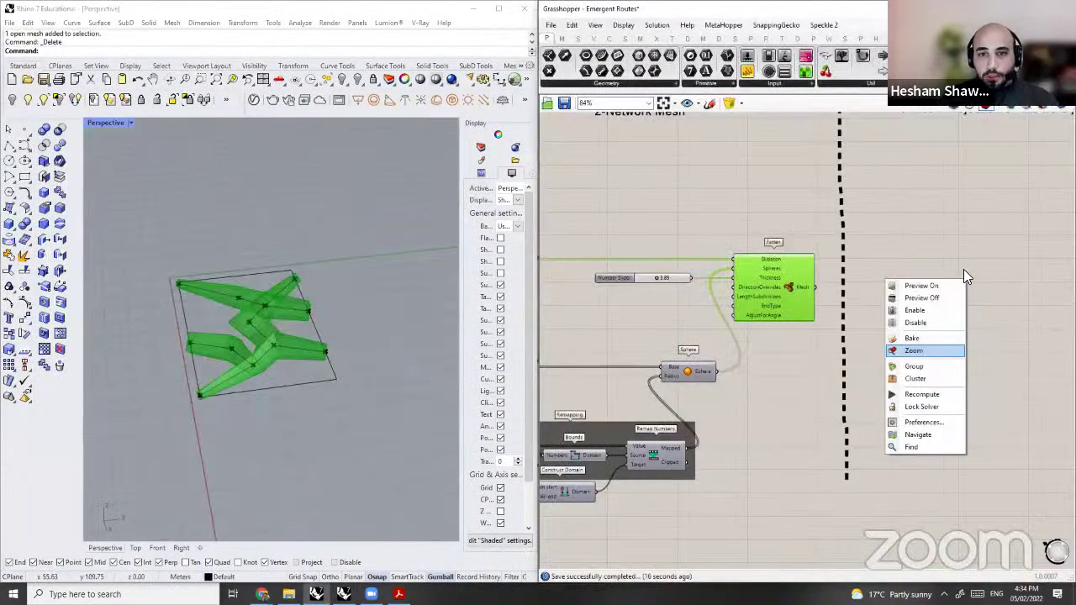
left_click(914, 350)
left_click(868, 292)
right_click_drag(888, 293, 752, 291)
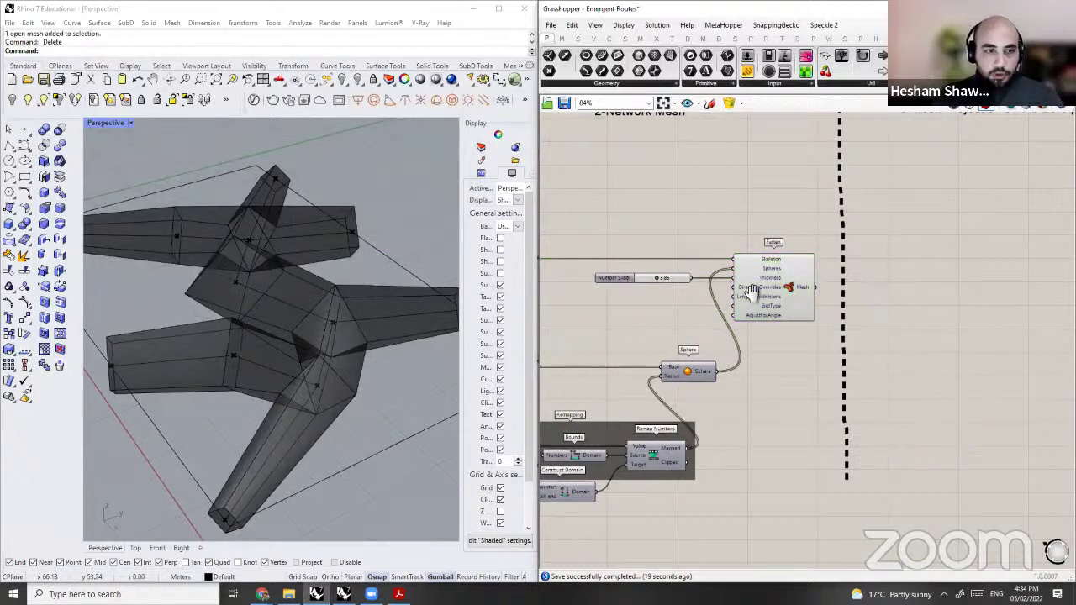
Step: Place a panel fed by Fatten's Mesh output in the third stage, beyond the divider
scroll(784, 300, "up", 2)
right_click_drag(624, 283, 678, 288)
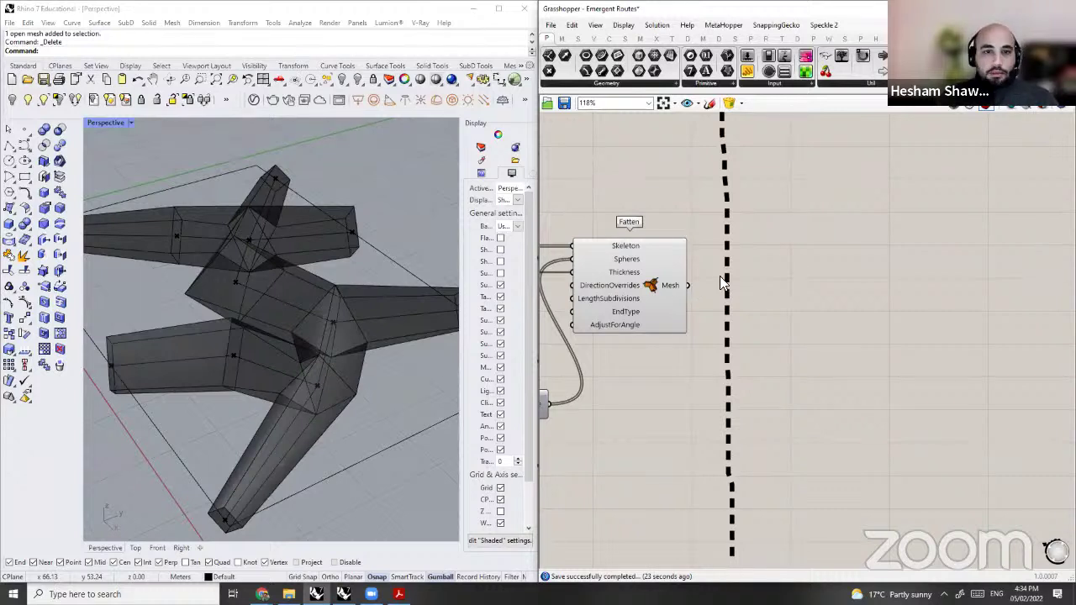
left_click_drag(732, 277, 810, 288)
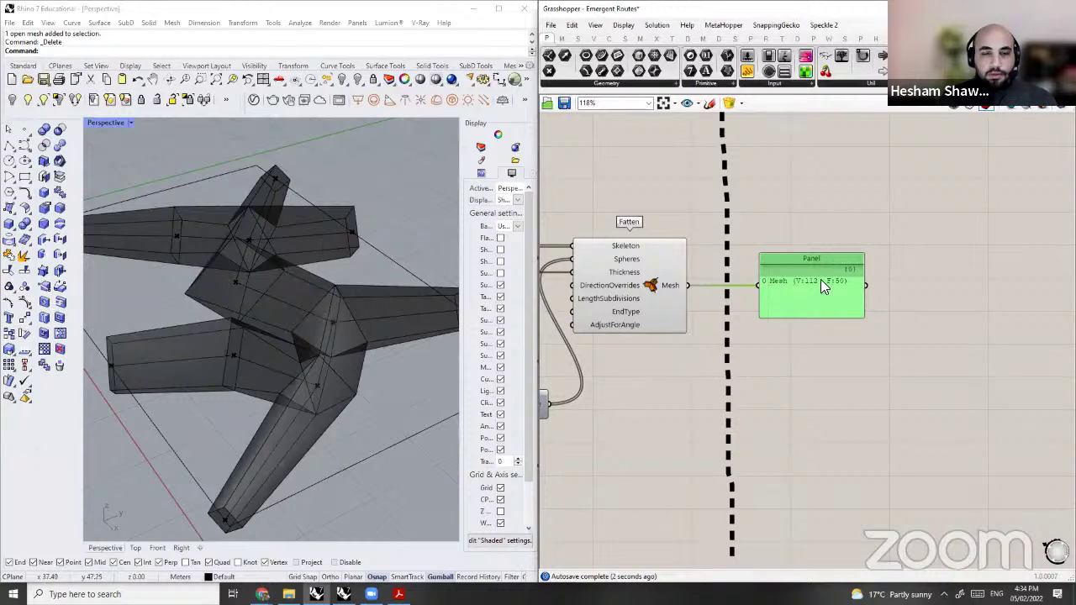
left_click_drag(821, 280, 863, 280)
Step: Add a Mesh Explode component above the panel and connect Fatten's Mesh output to its Mesh input
double_click(841, 225)
type("e")
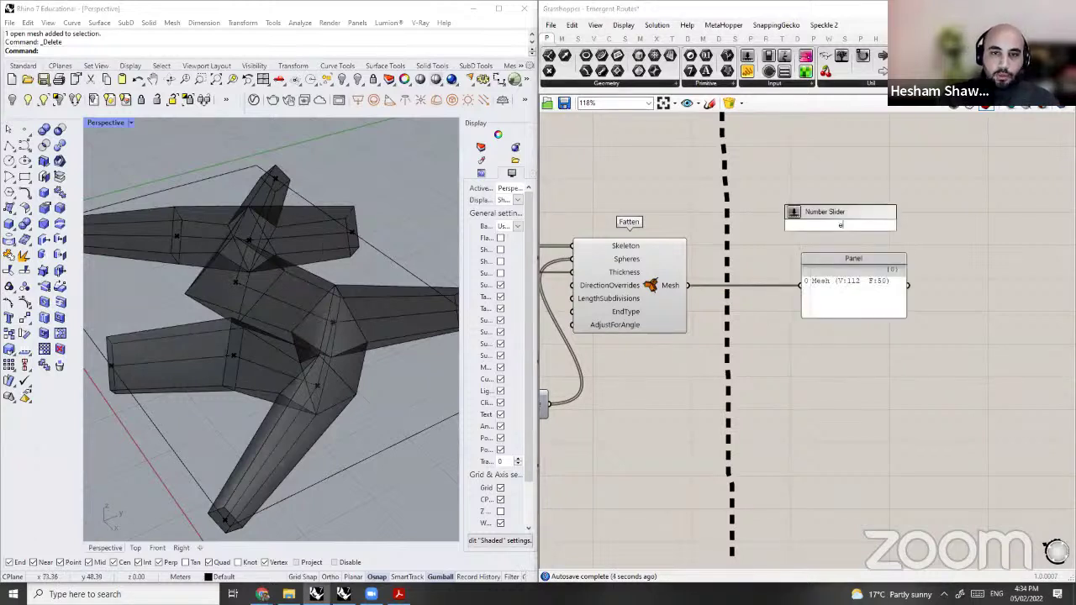
type("xplode")
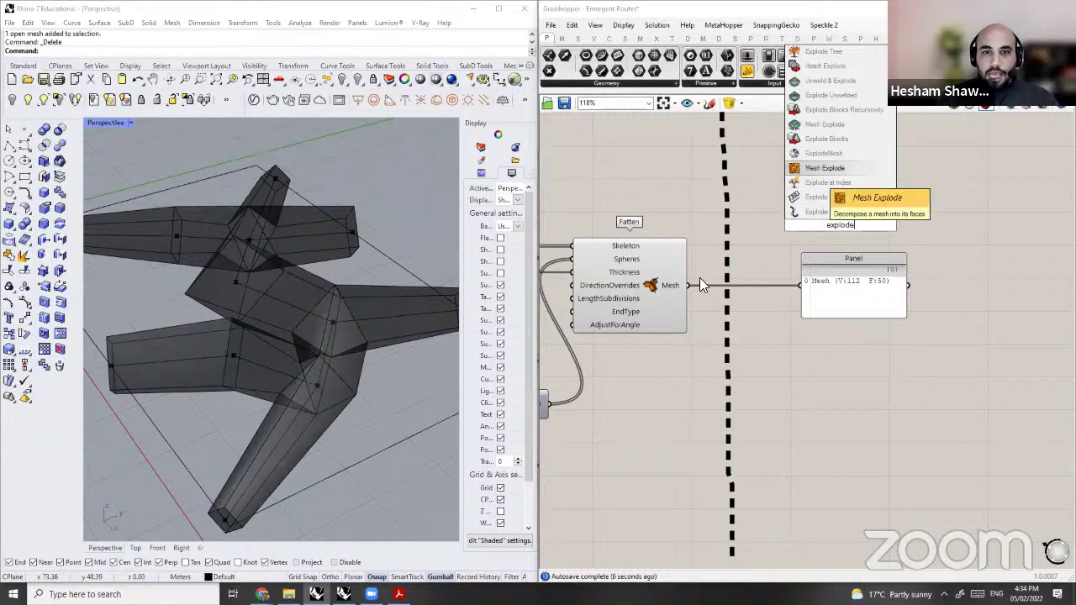
key("Return")
left_click_drag(688, 285, 797, 219)
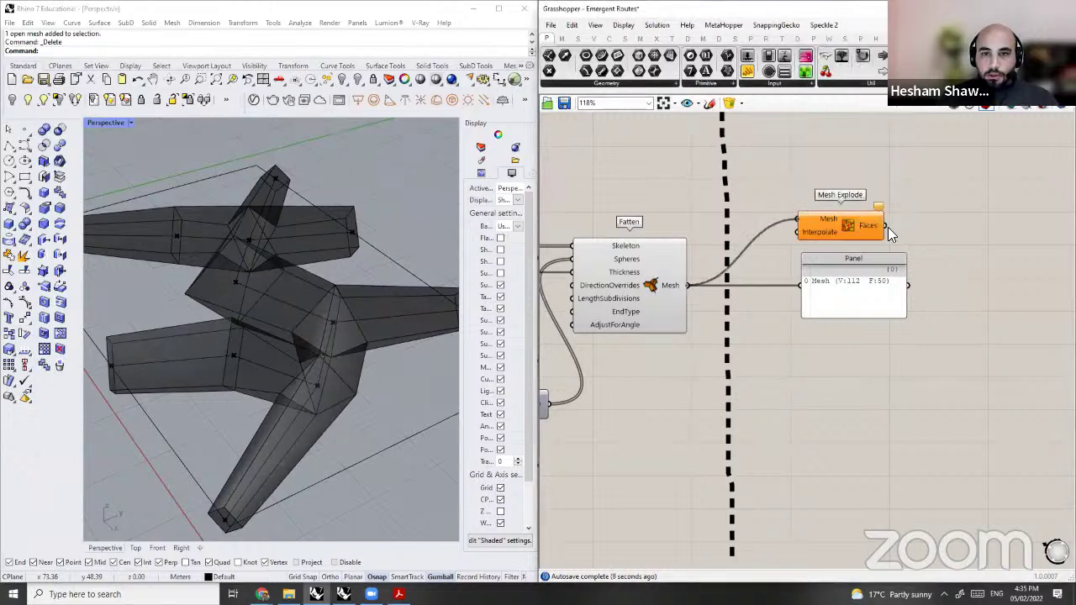
Step: Feed the panel from Mesh Explode's Faces output instead, and lengthen the panel to read the face list to its end
left_click_drag(824, 267, 912, 267)
left_click_drag(885, 225, 817, 301)
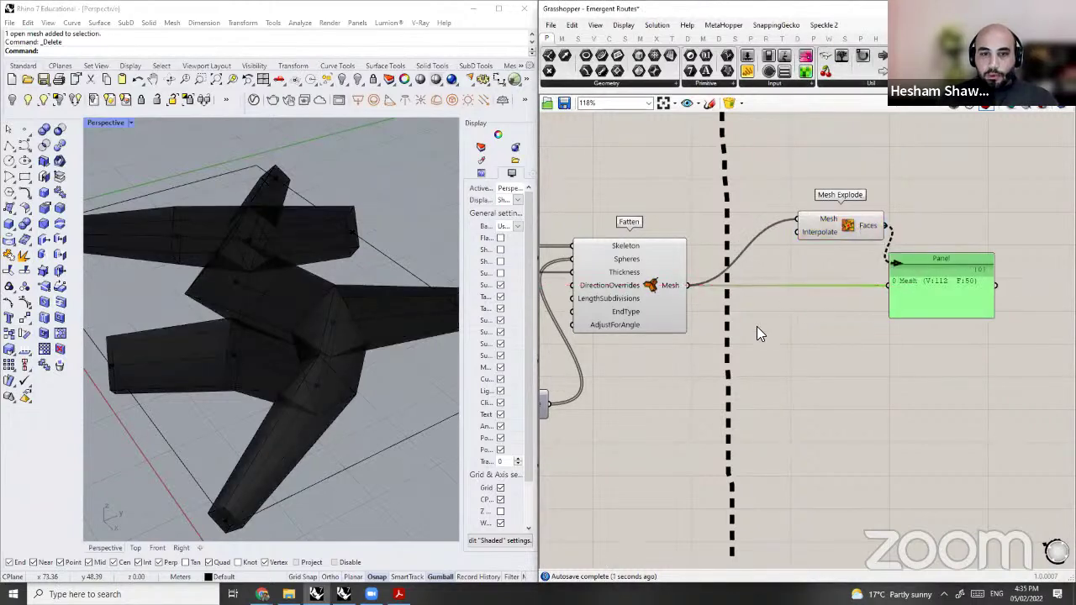
scroll(853, 427, "down", 3)
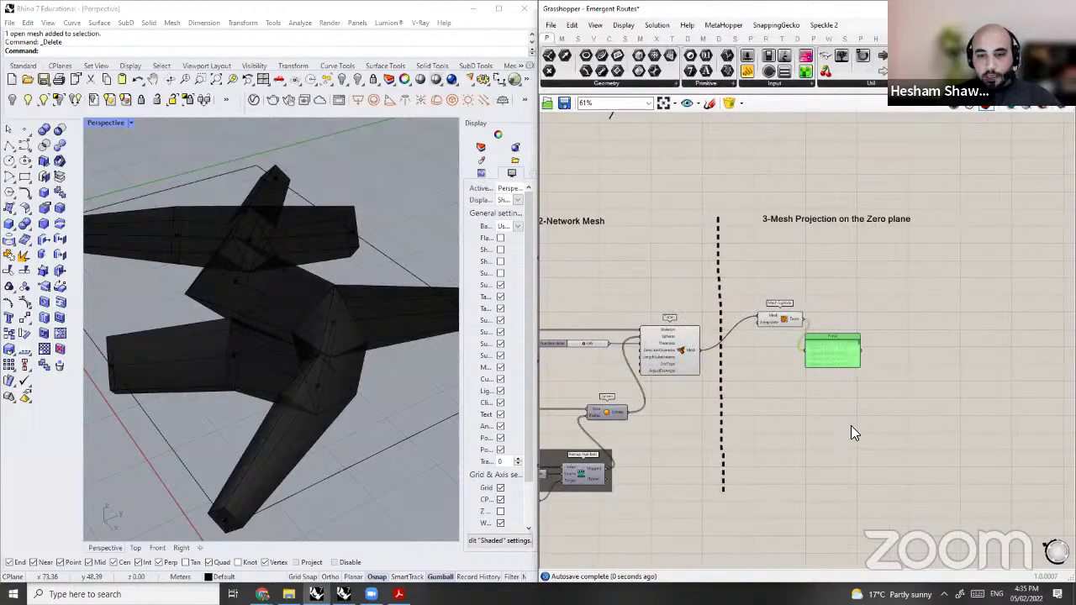
scroll(851, 434, "up", 4)
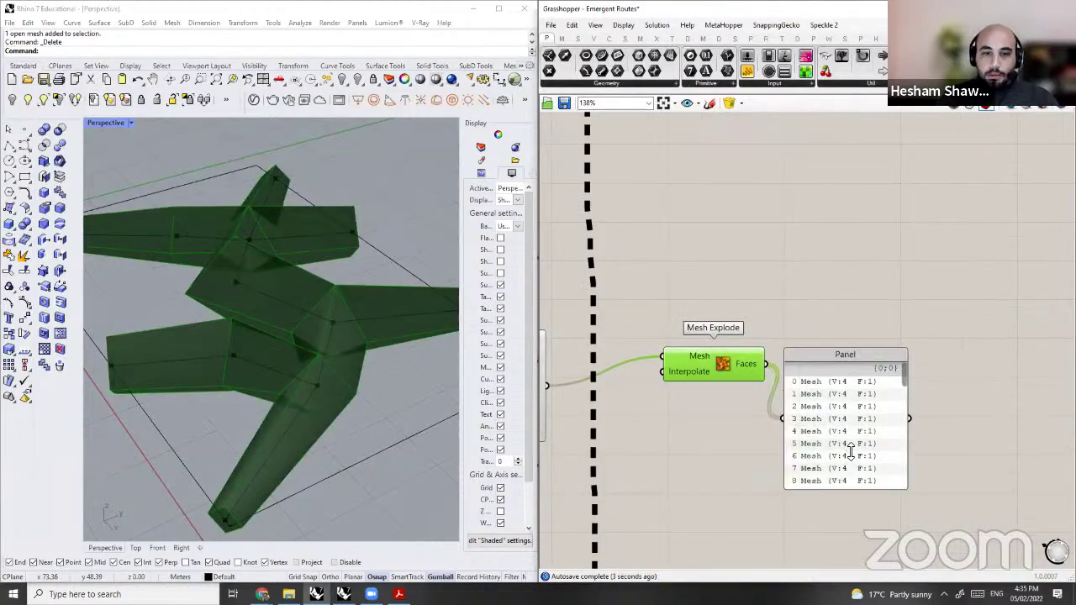
left_click_drag(851, 451, 847, 581)
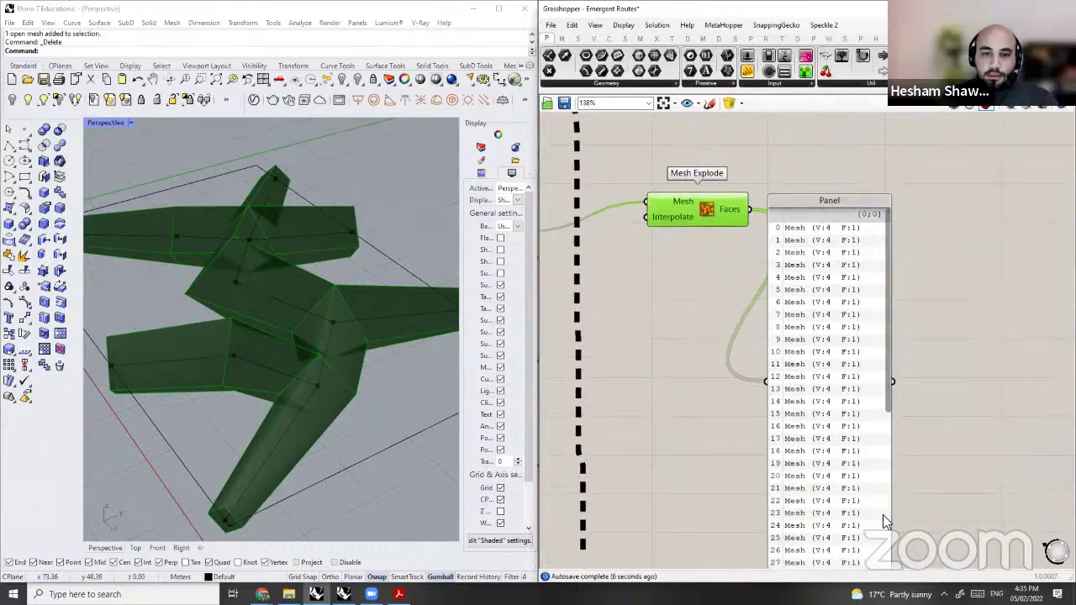
right_click_drag(882, 514, 880, 480)
scroll(824, 336, "down", 7)
Step: Align Mesh Explode with Fatten's Mesh output and move the panel farther away to free space between them
left_click_drag(705, 178, 705, 223)
left_click(915, 244)
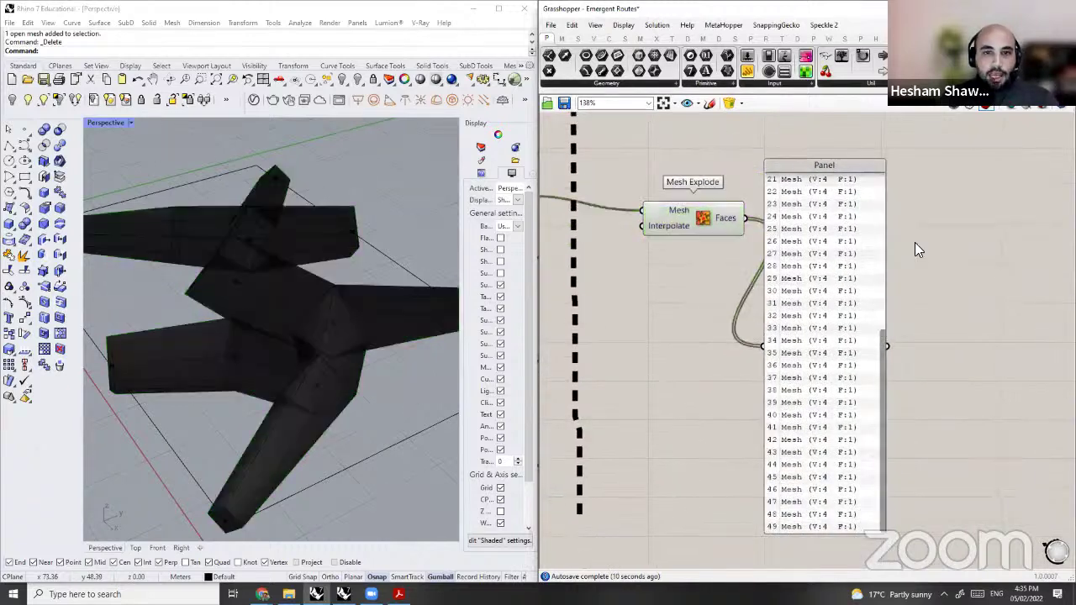
left_click_drag(795, 227, 910, 211)
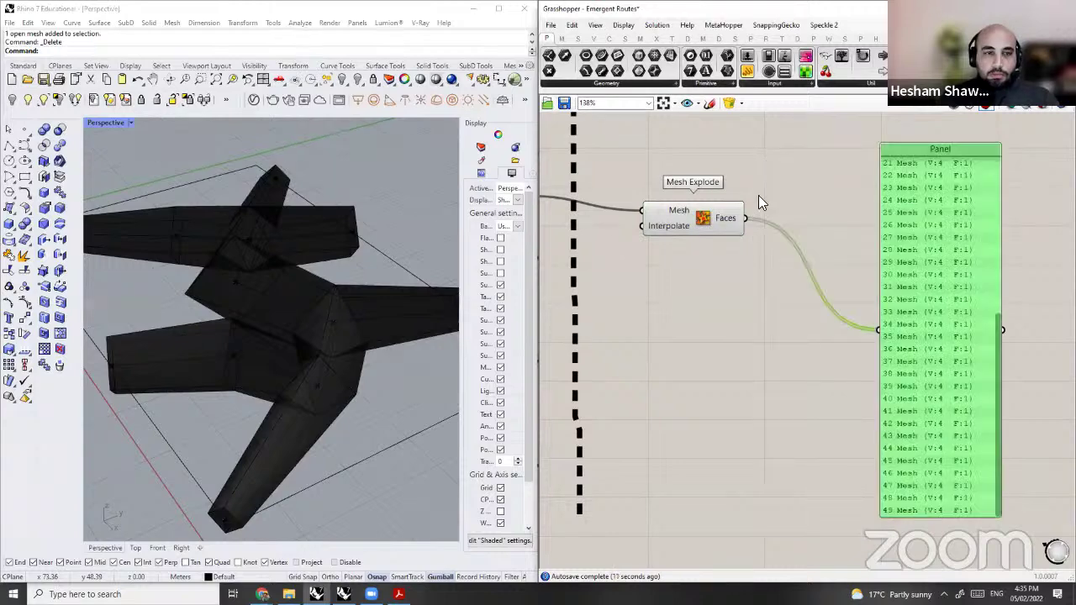
scroll(753, 236, "down", 2)
left_click_drag(715, 219, 715, 208)
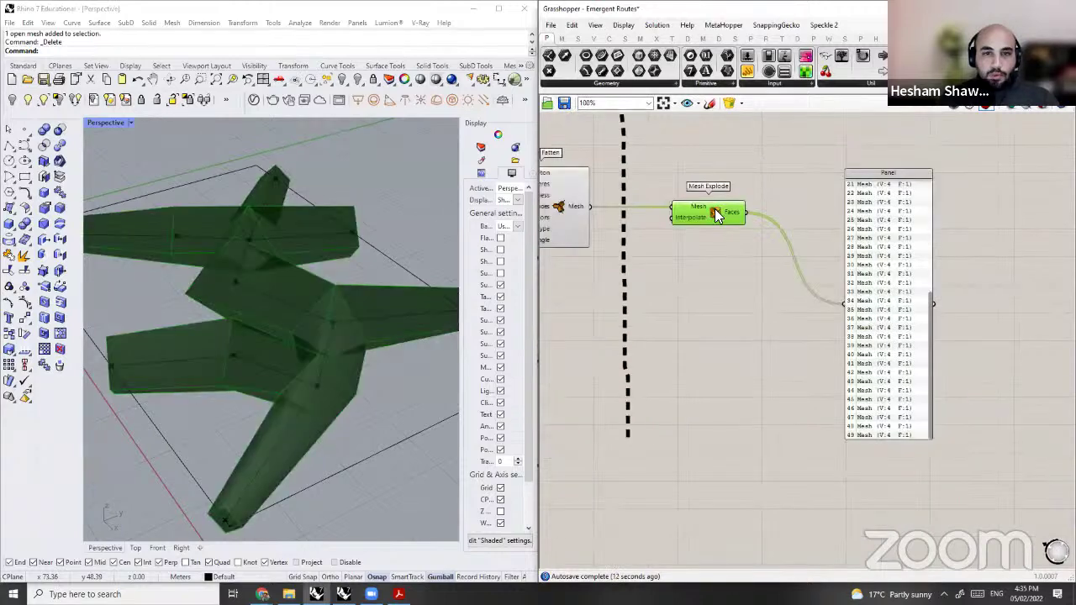
left_click(777, 191)
scroll(777, 191, "up", 3)
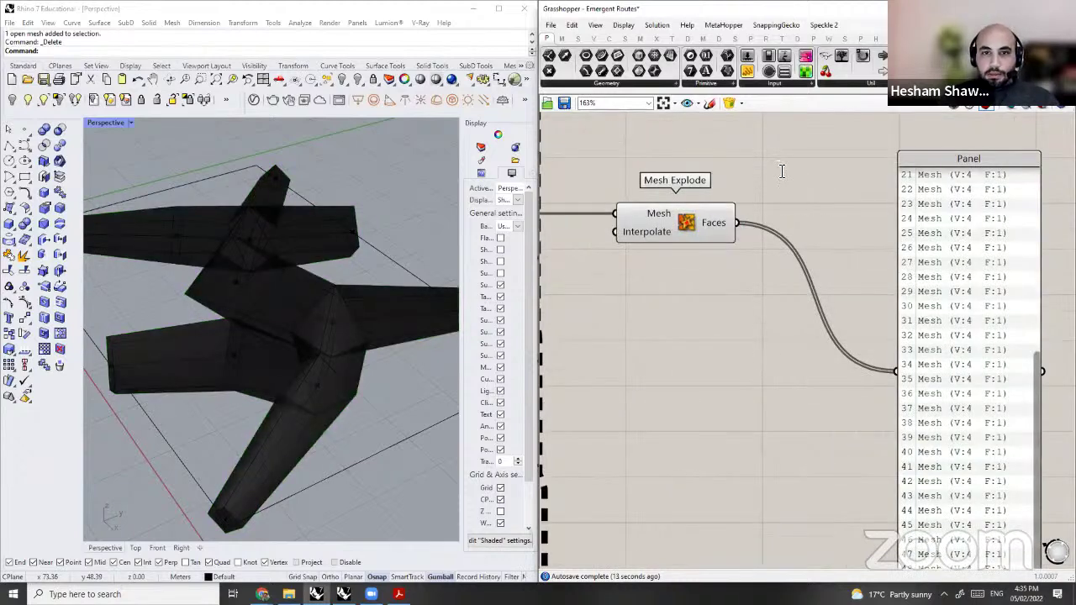
Step: Add an Area component fed by Mesh Explode's Faces output and move the panel farther away to make room
double_click(807, 207)
type("m")
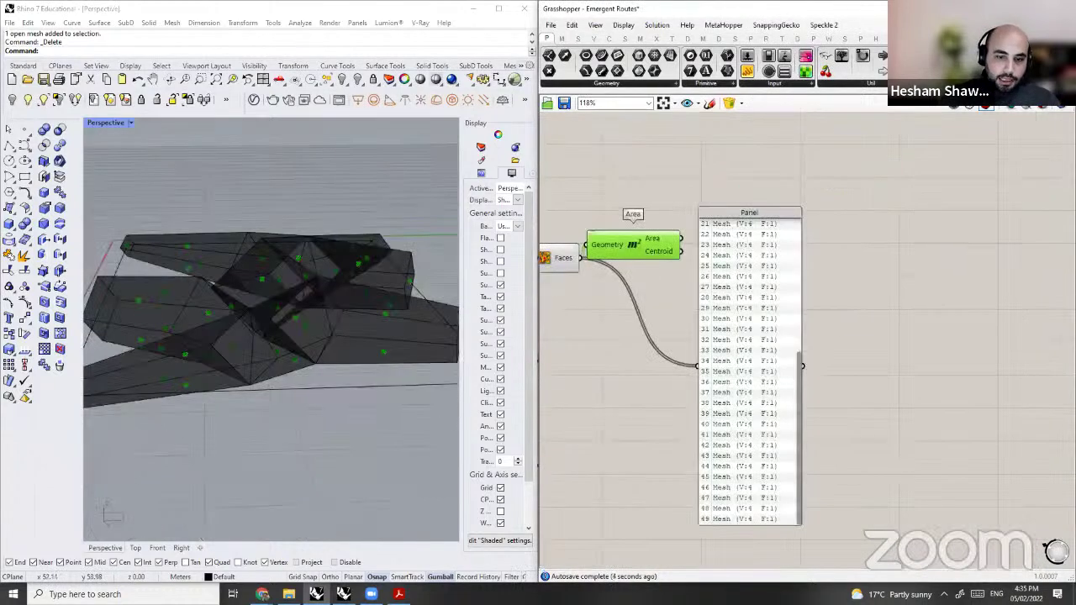
left_click_drag(758, 268, 845, 269)
Step: Add a Deconstruct component beside Area and connect Area's Centroid output to its Point input
double_click(768, 275)
type("decon")
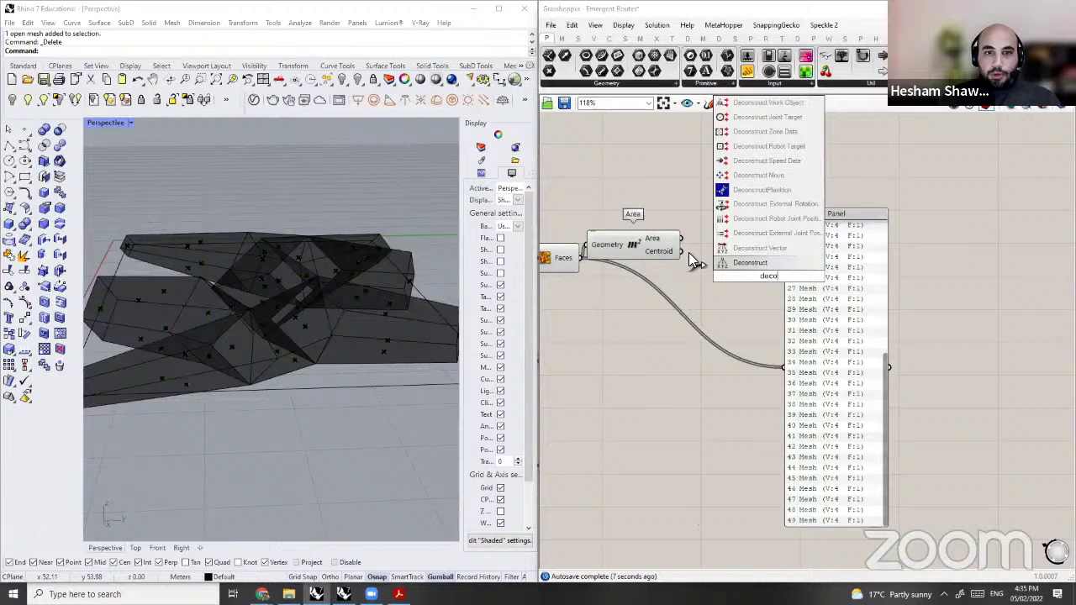
key("Return")
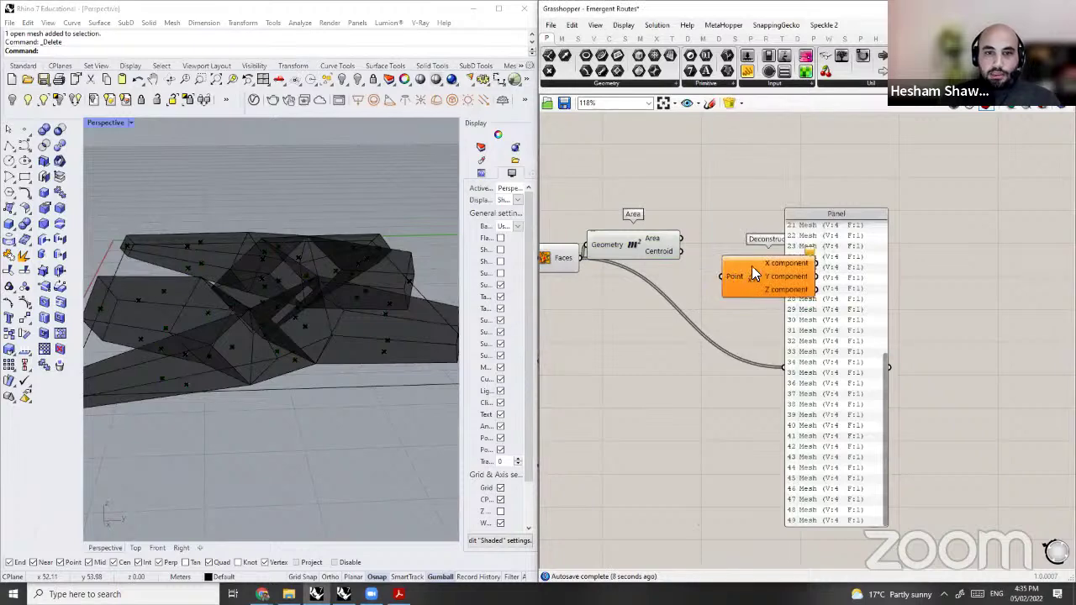
left_click_drag(753, 277, 721, 246)
left_click_drag(782, 304, 655, 237)
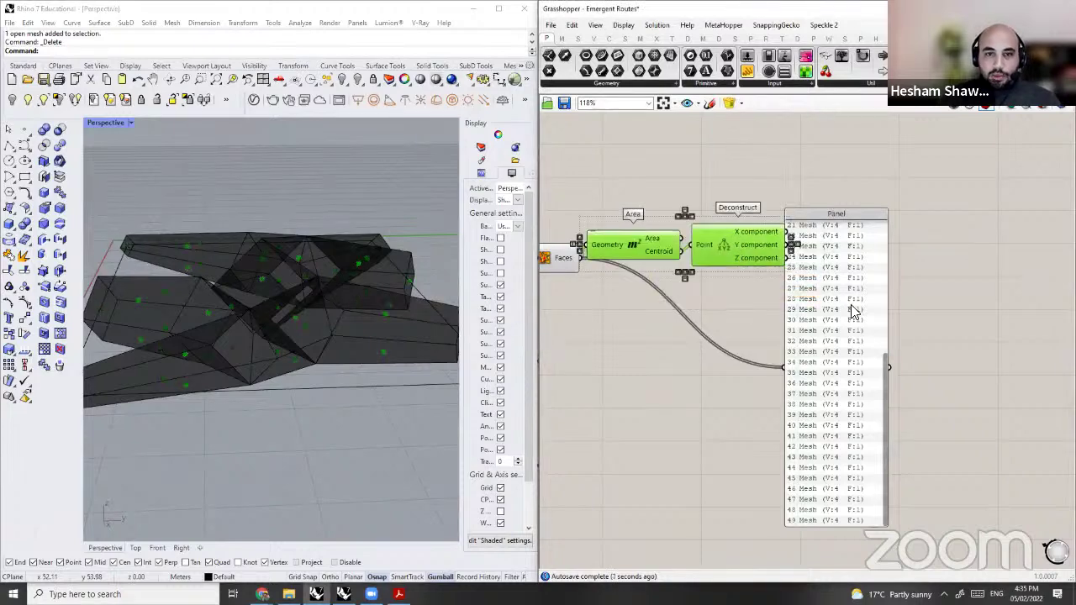
Step: Move the panel clear of Deconstruct and align Area and Deconstruct with Mesh Explode's Faces output
left_click_drag(808, 214, 868, 230)
left_click(774, 202)
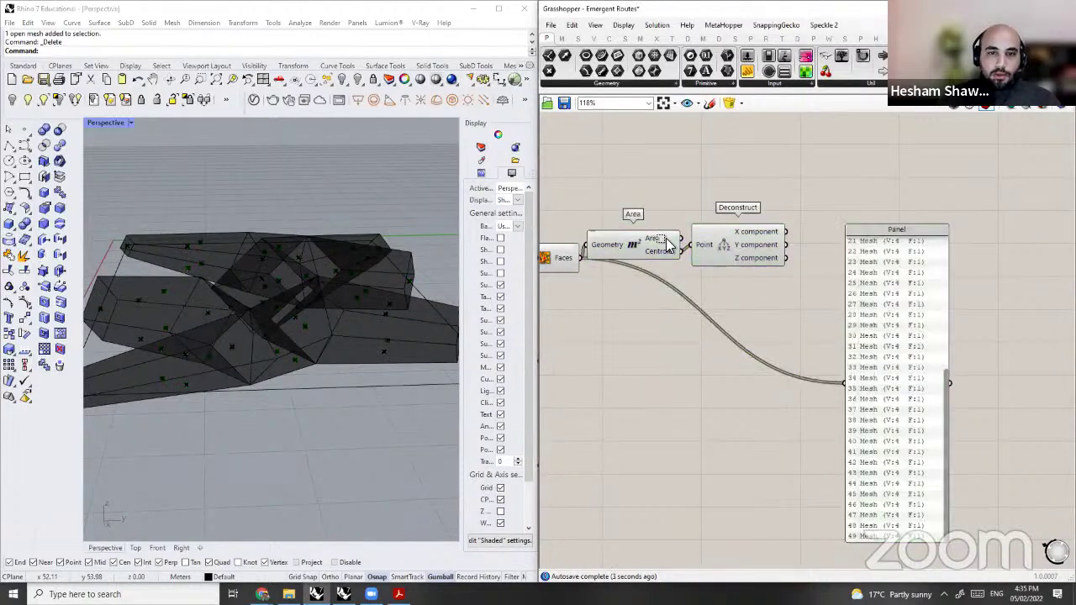
left_click_drag(733, 242, 701, 268)
left_click(675, 255, "shift")
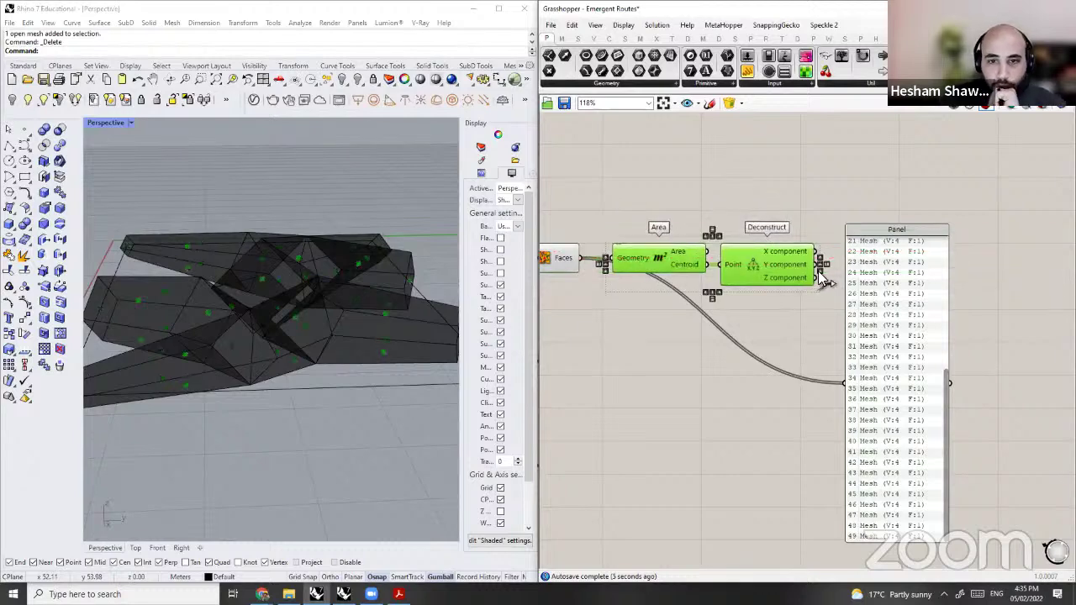
Step: Feed the panel from Deconstruct's Z component and compare its values with the face centroids in the Rhino viewport
left_click(821, 286)
left_click_drag(853, 369, 853, 377)
left_click_drag(945, 414, 953, 278)
scroll(953, 284, "up", 2)
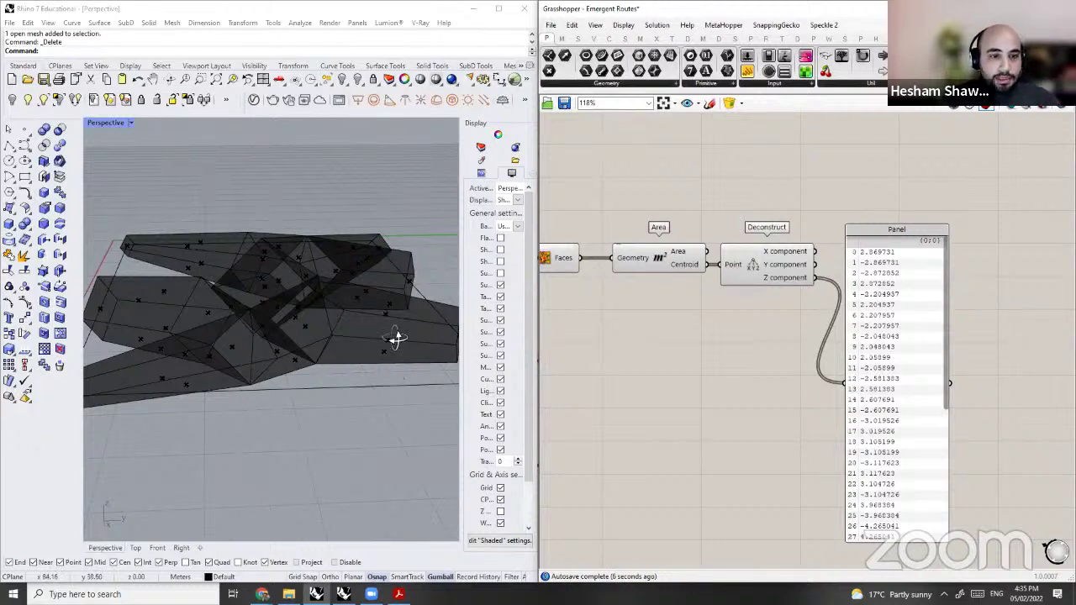
right_click_drag(348, 308, 241, 310)
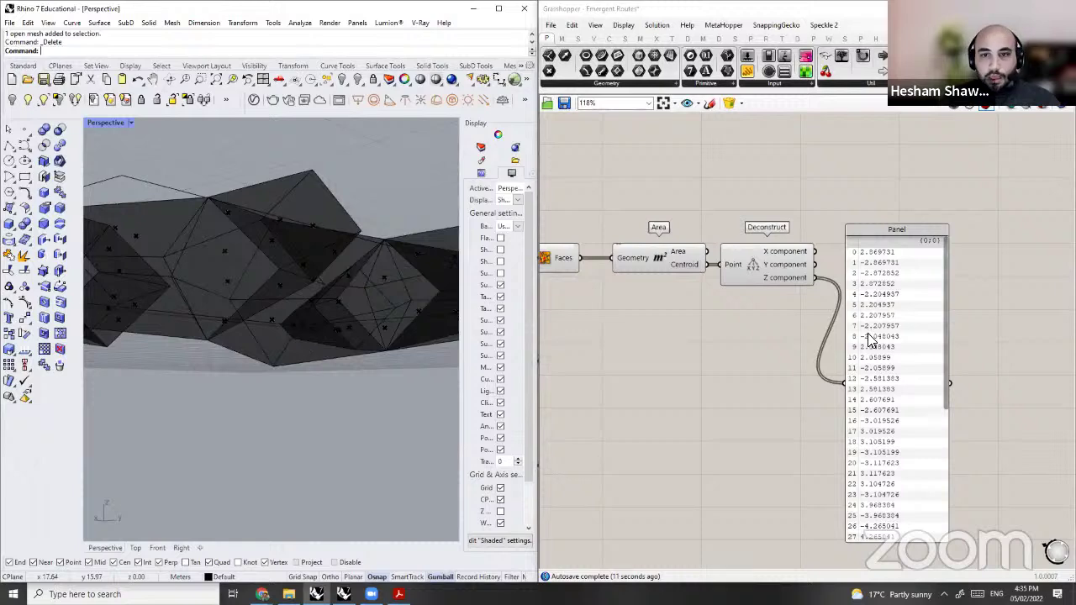
right_click_drag(316, 334, 313, 286)
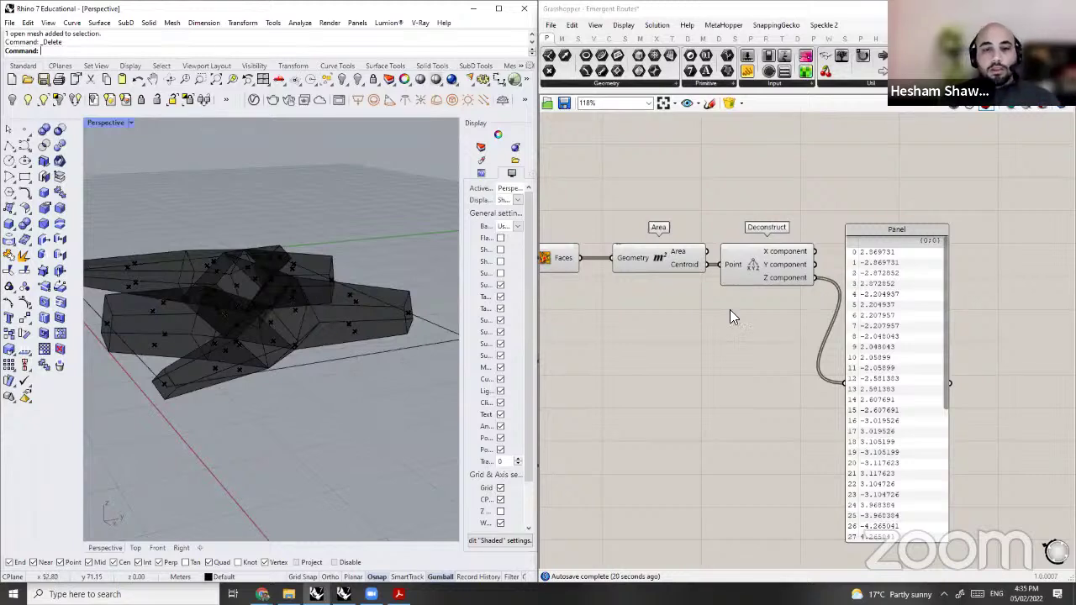
Step: Lower Deconstruct below the Area component and move the panel farther away to free space between them
right_click_drag(879, 241, 822, 270)
scroll(944, 267, "down", 1)
right_click_drag(943, 268, 1007, 240)
left_click_drag(807, 261, 801, 306)
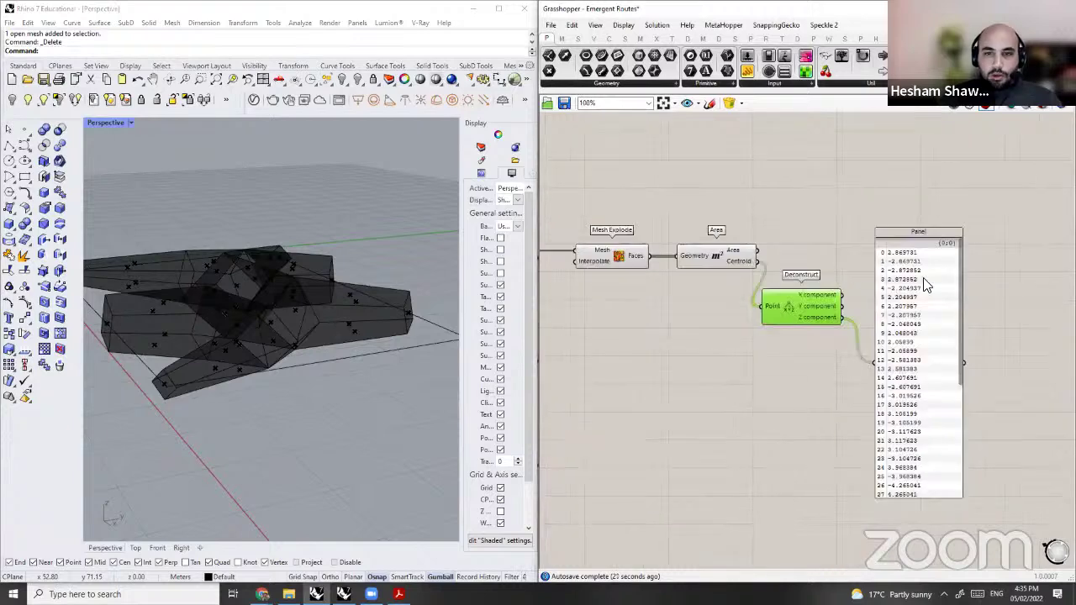
key("ctrl+z")
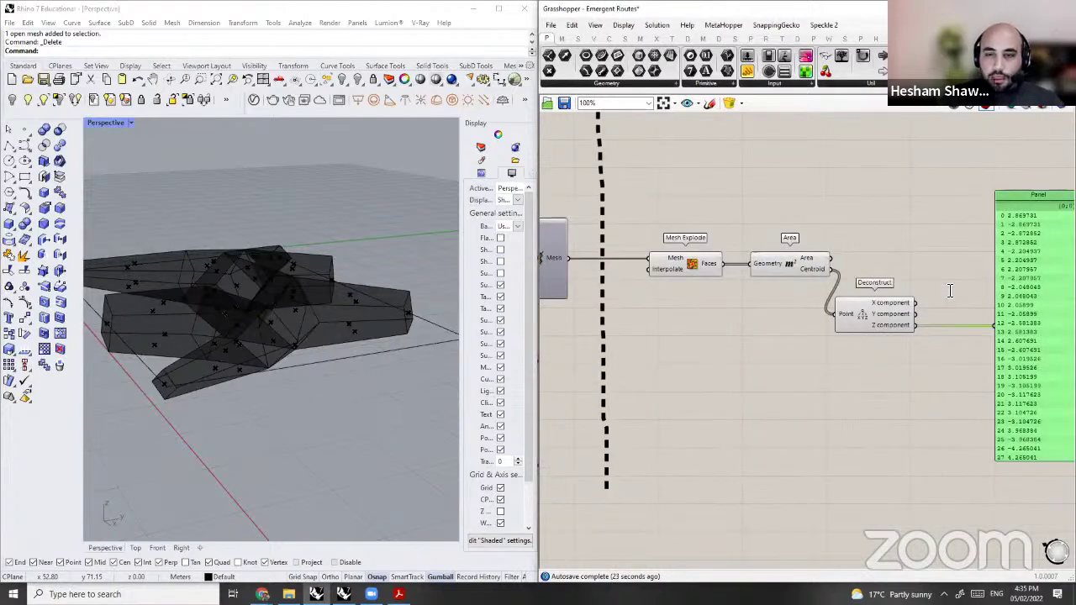
Step: Add a Larger Than component after Deconstruct and delete the panel of Z values
double_click(950, 290)
type("large")
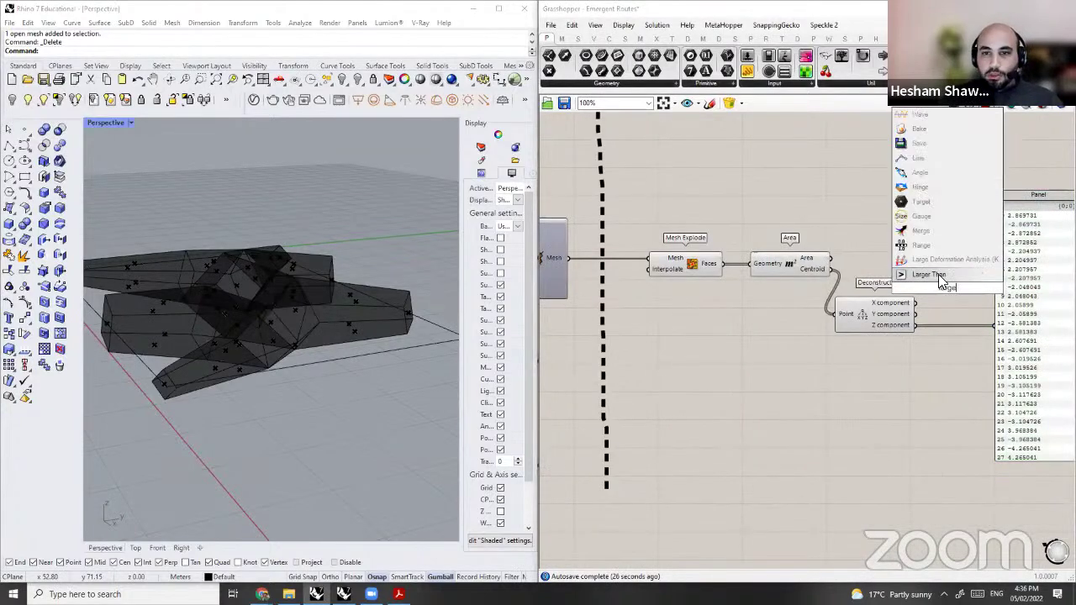
left_click(928, 275)
scroll(1007, 321, "up", 3)
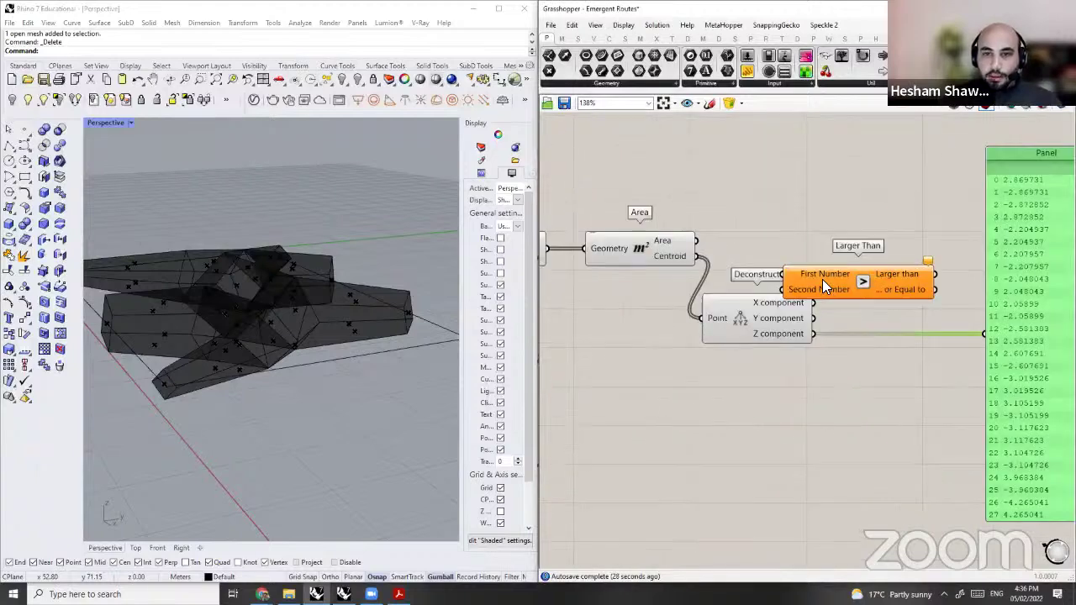
key("Delete")
Step: Connect Deconstruct's Z component to Larger Than's First Number and a number slider set to 0.026 to its Second Number
left_click_drag(866, 286, 874, 342)
left_click_drag(846, 334, 813, 334)
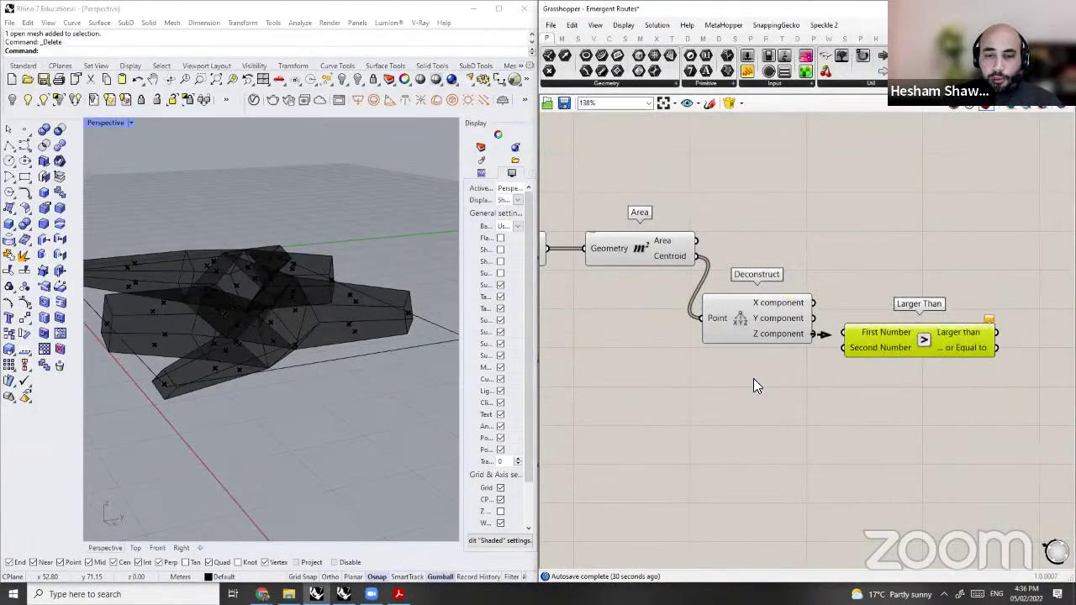
key("ctrl+z")
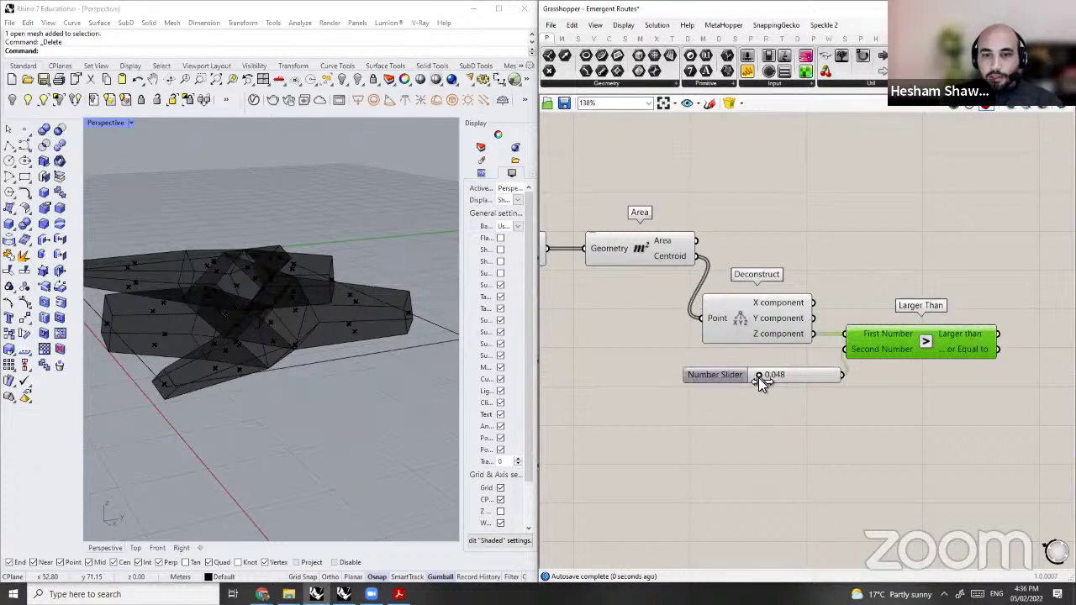
Step: Add a Cull Pattern component above Larger Than and shift the Area-to-Larger Than chain below Mesh Explode
double_click(878, 232)
type("cull")
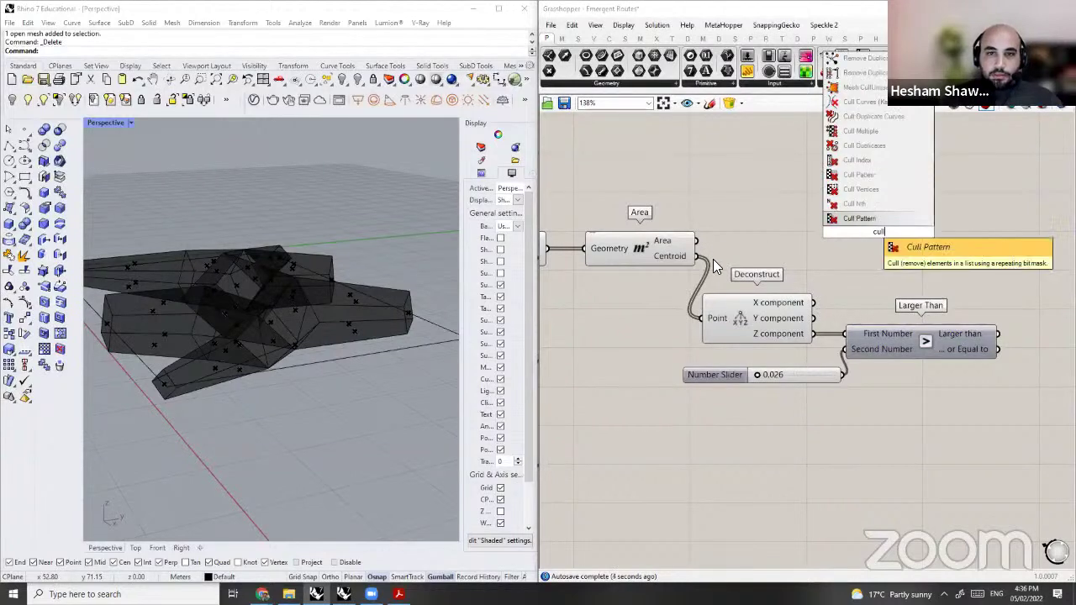
key("Return")
left_click_drag(715, 248, 706, 292)
left_click(615, 250)
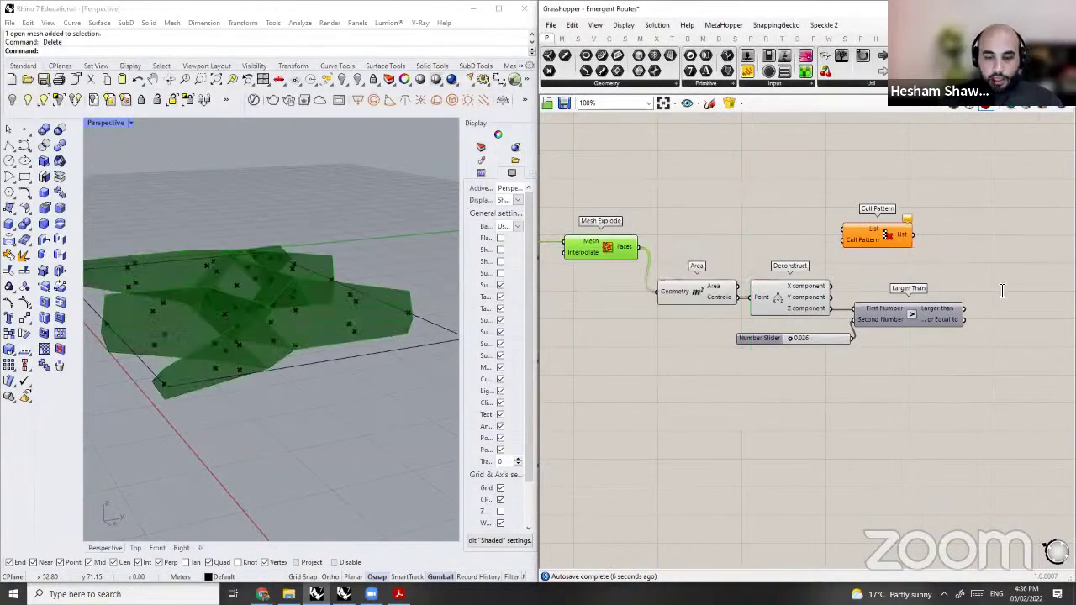
Step: Add a panel fed by Larger Than's "Larger than" output
double_click(1002, 290)
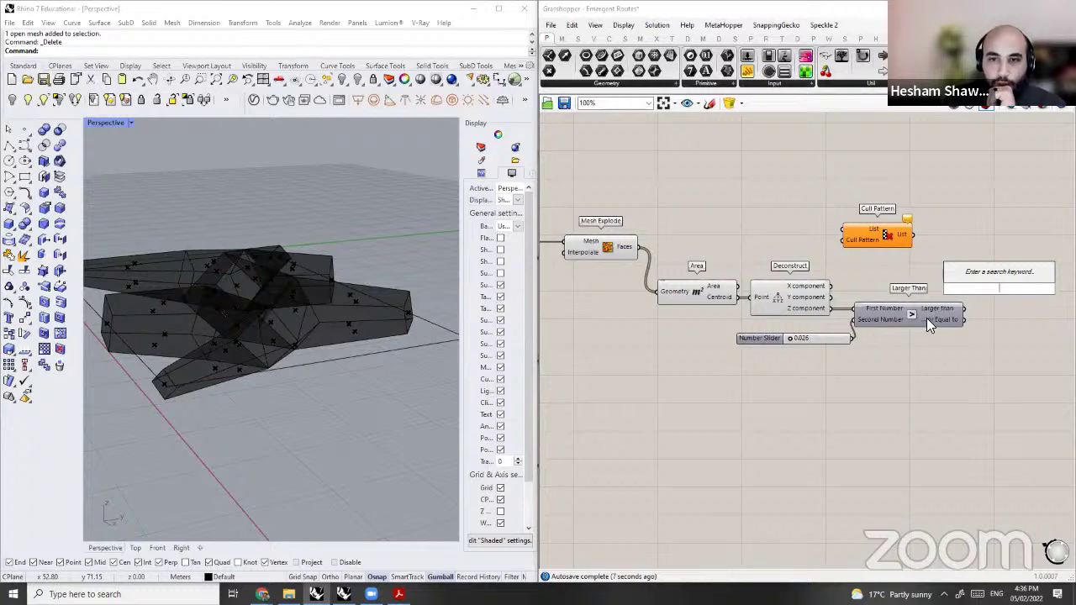
type("//")
key("Return")
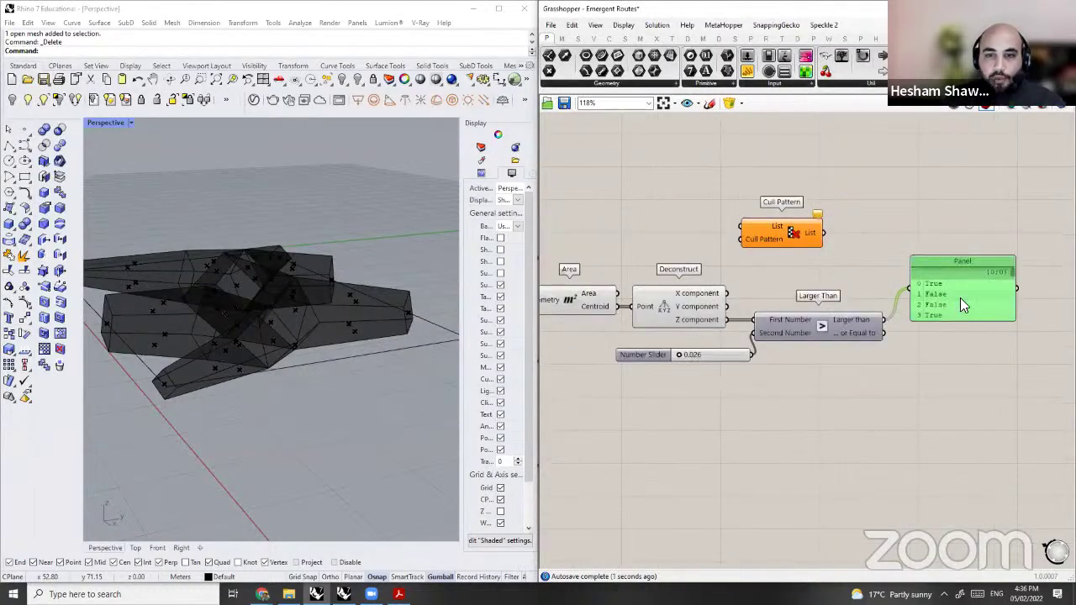
Step: Duplicate the panel below Larger Than, feed the copy from Deconstruct's Z component and lengthen it to read more values
left_click_drag(960, 297, 876, 443, "alt")
left_click_drag(727, 319, 829, 429)
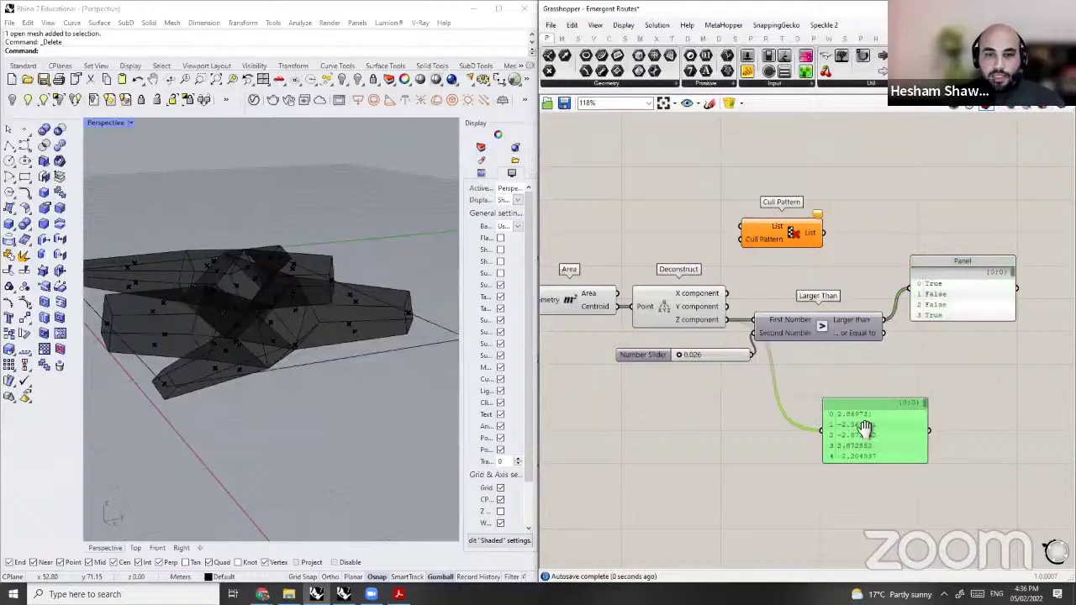
right_click_drag(732, 378, 691, 326)
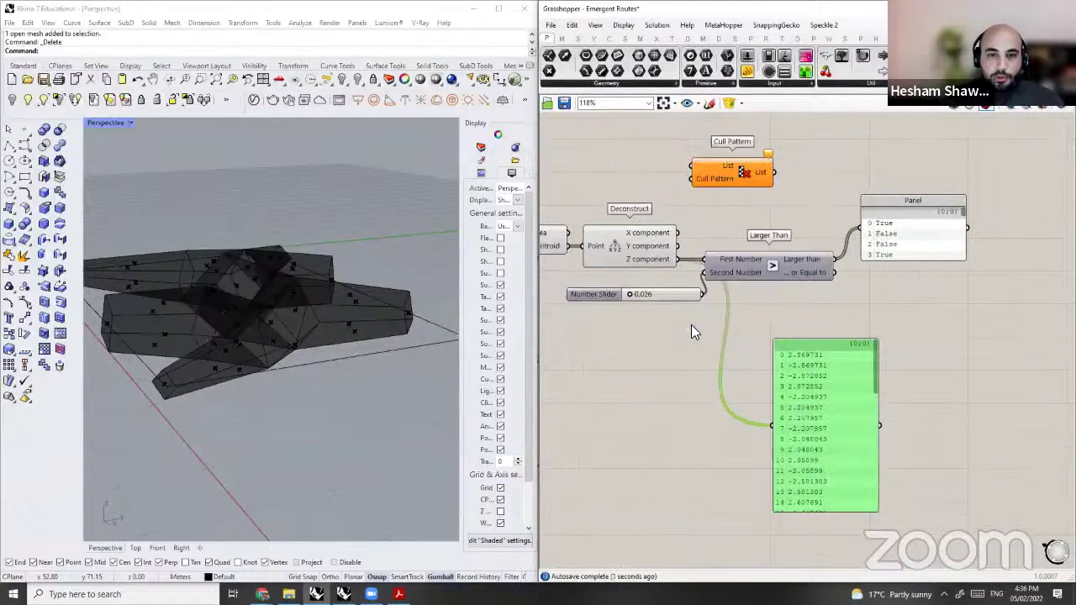
scroll(787, 366, "up", 2)
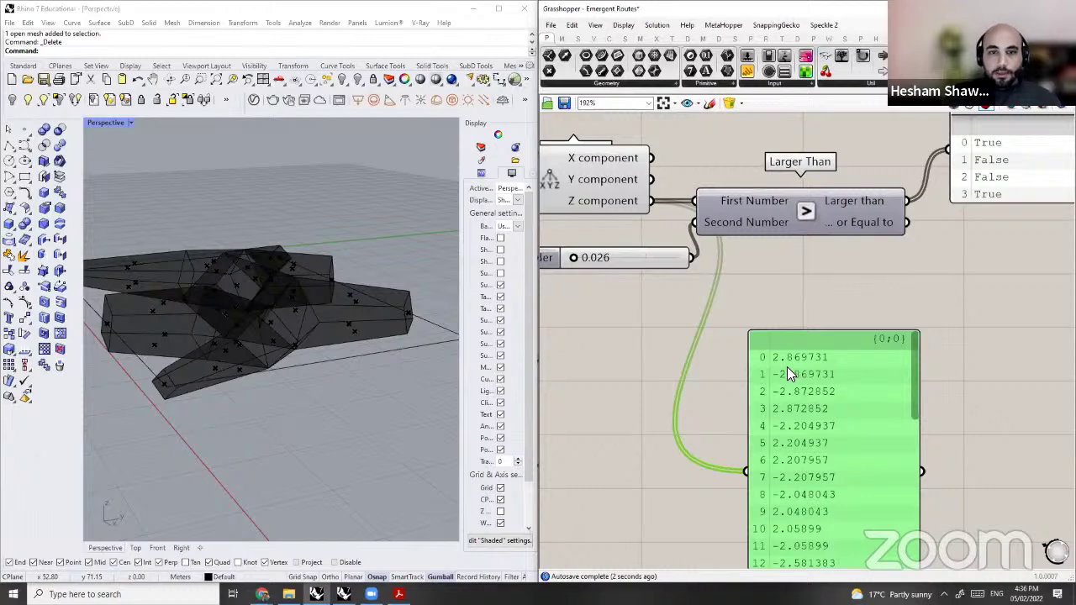
scroll(789, 374, "down", 1)
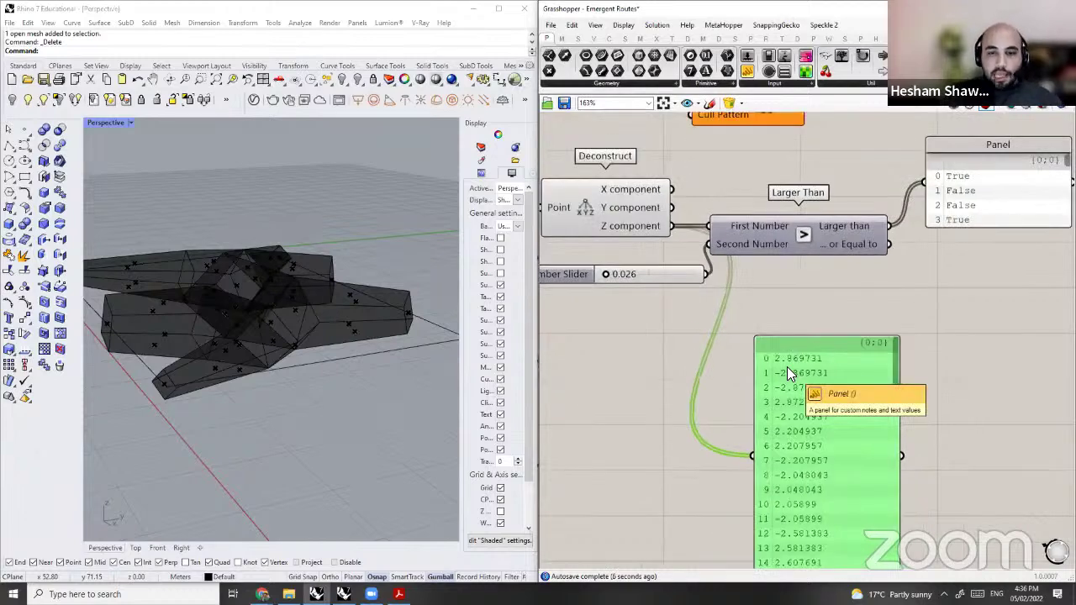
Step: Set the number slider feeding Larger Than's Second Number to 0.01
double_click(629, 274)
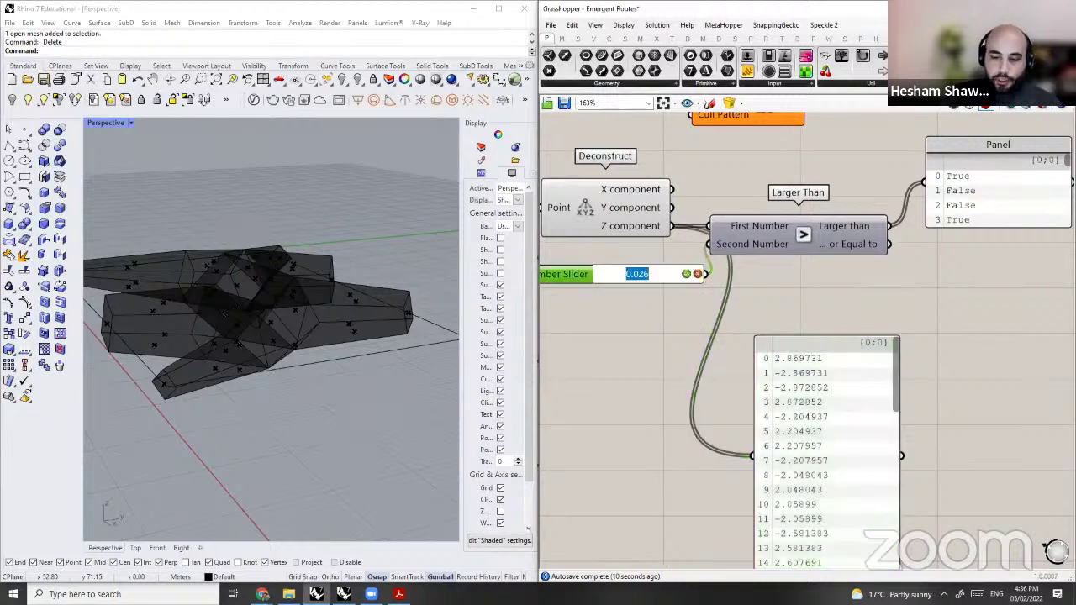
type("0.0")
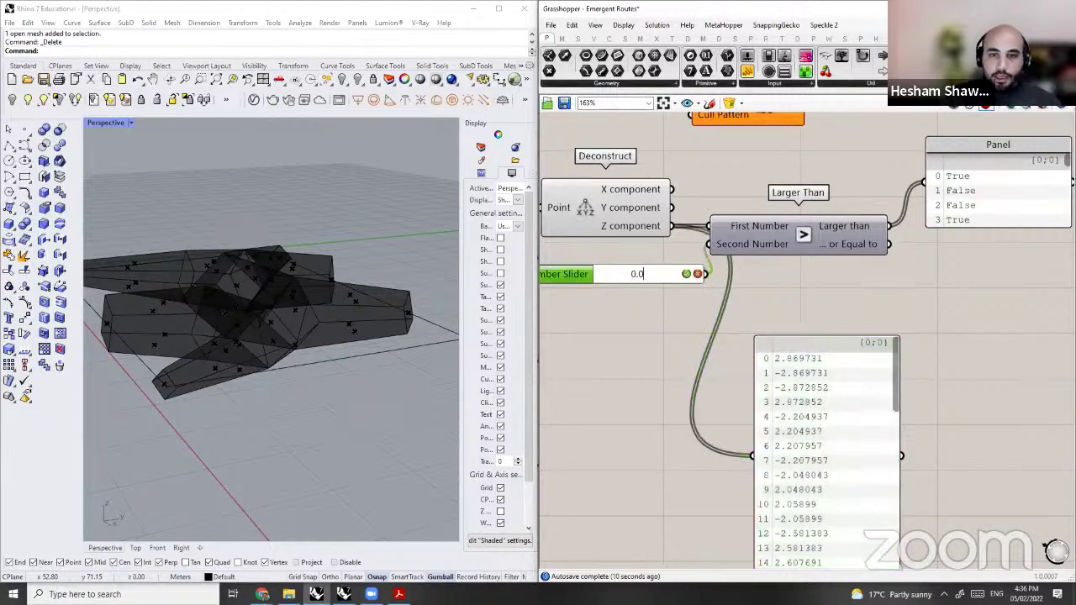
type("1")
key("Return")
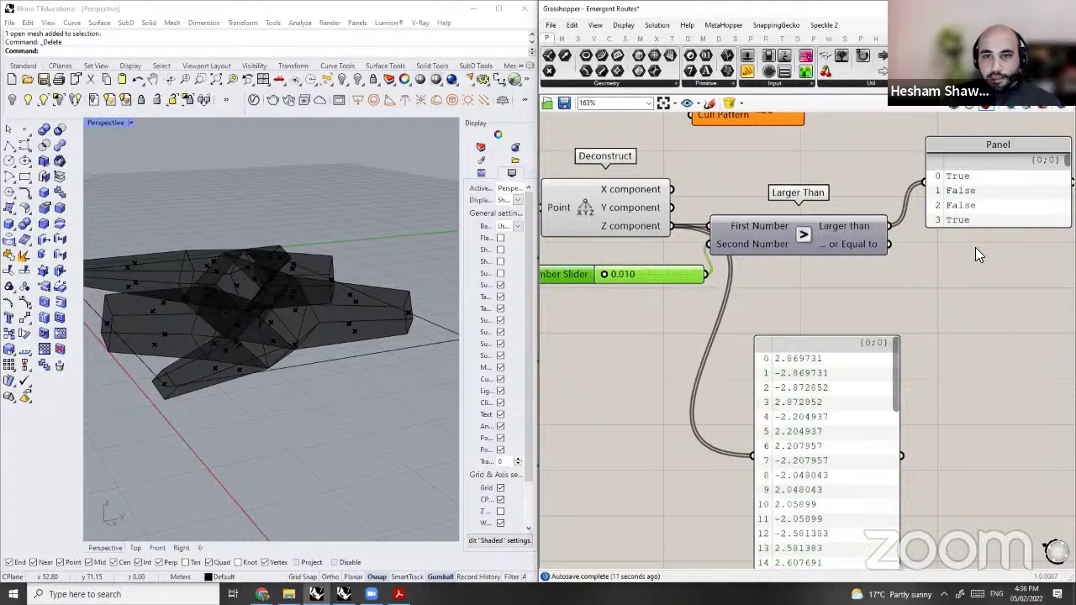
Step: Lengthen the True/False panel and place it directly beside the panel of Z values
scroll(975, 247, "down", 2)
left_click(972, 240)
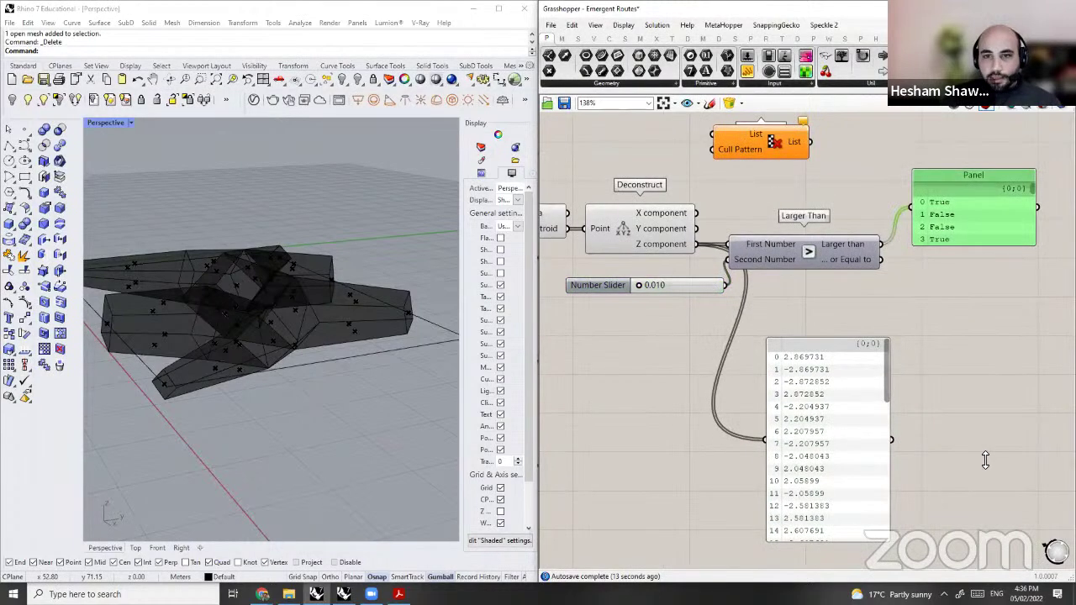
left_click_drag(985, 460, 986, 457)
left_click_drag(983, 268, 969, 430)
scroll(963, 466, "up", 1)
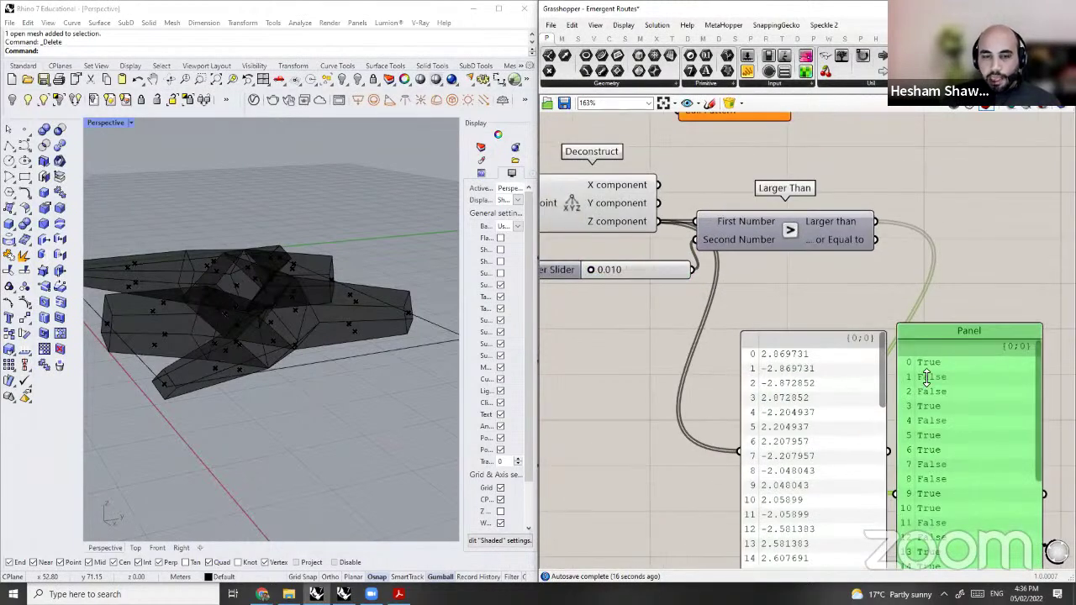
Step: Compare the Z values with the True/False results row by row across the two adjacent panels
left_click_drag(924, 369, 921, 361)
scroll(765, 358, "up", 2)
scroll(761, 357, "down", 2)
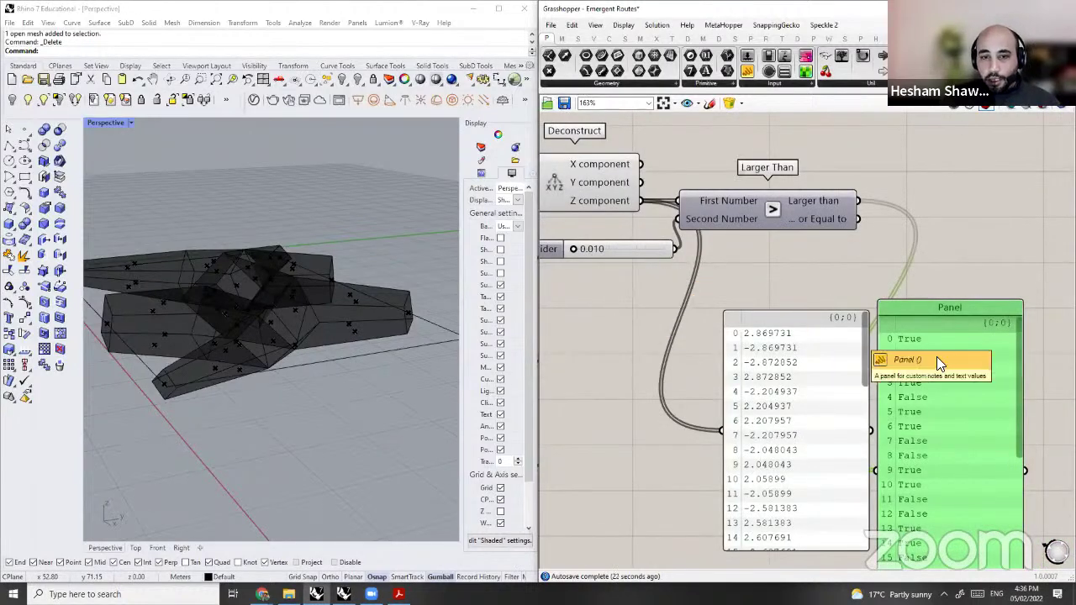
scroll(925, 362, "up", 3)
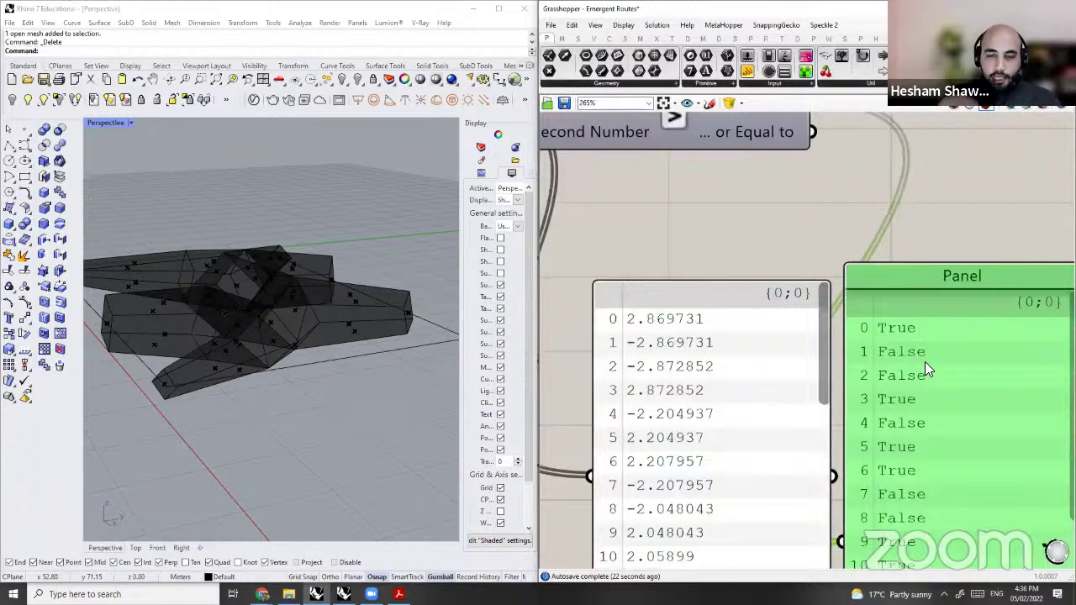
scroll(925, 361, "down", 3)
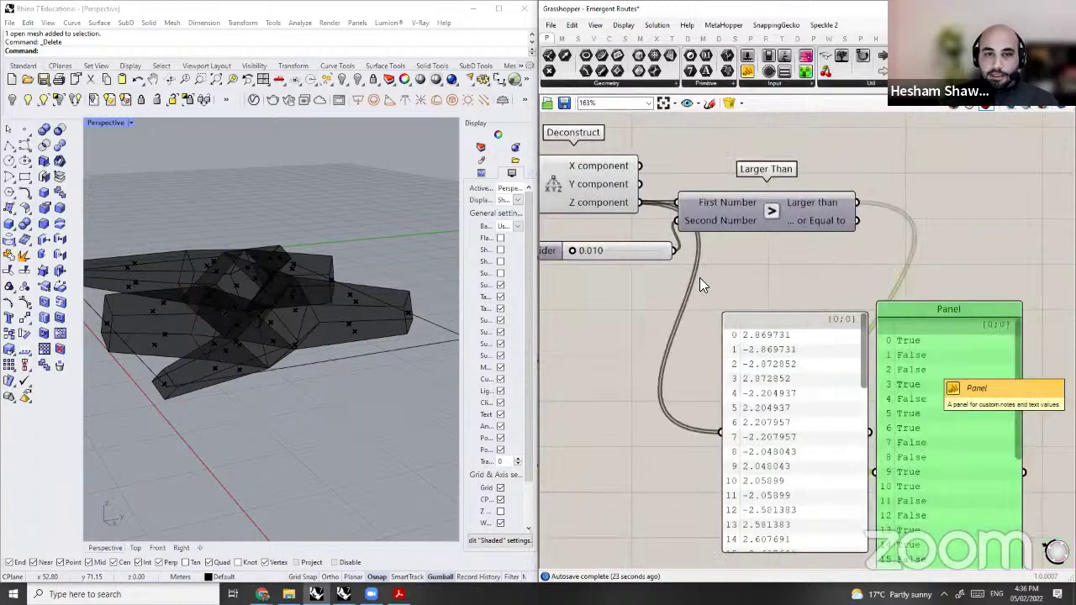
scroll(883, 341, "down", 2)
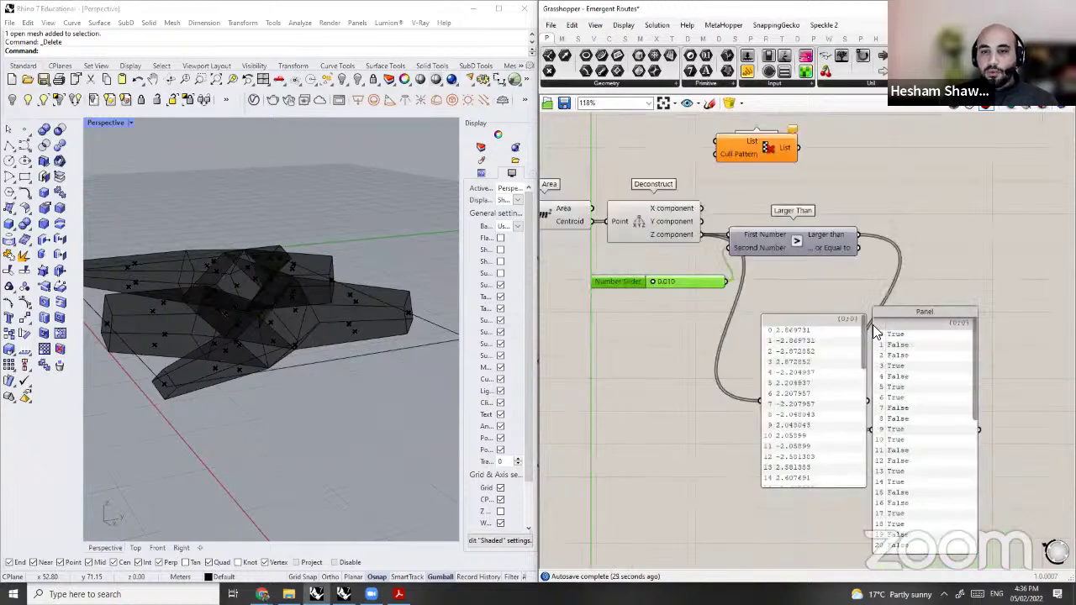
scroll(901, 349, "up", 1)
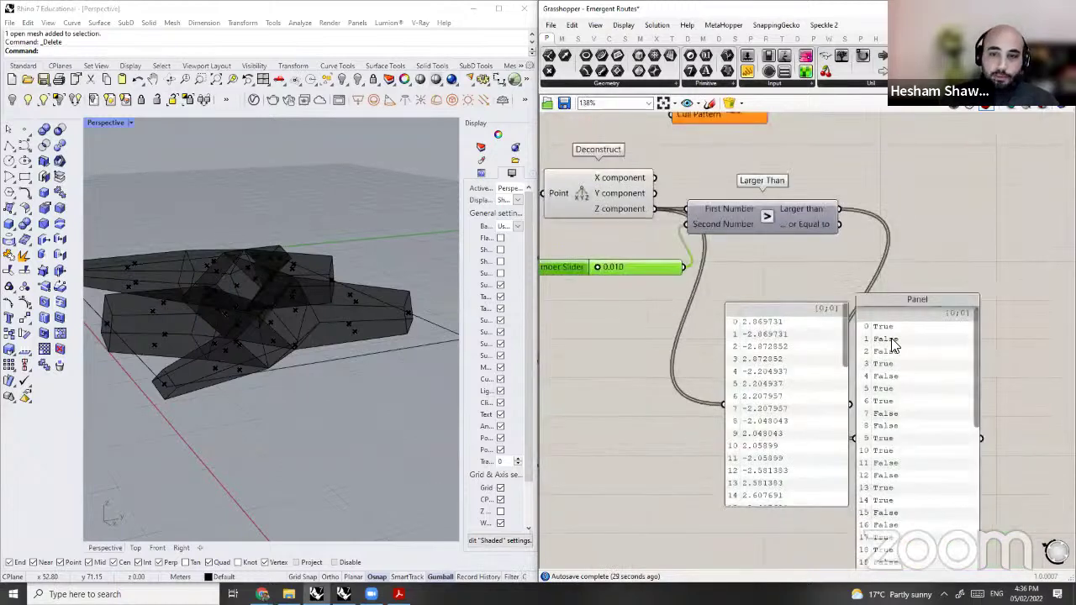
scroll(893, 345, "up", 1)
left_click(893, 345)
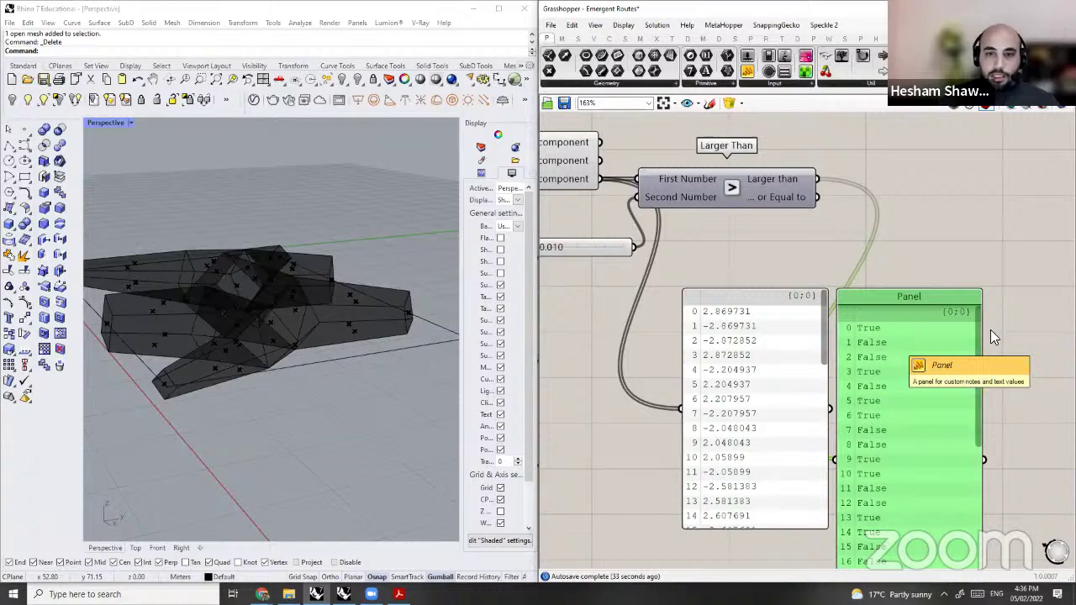
scroll(866, 369, "down", 1)
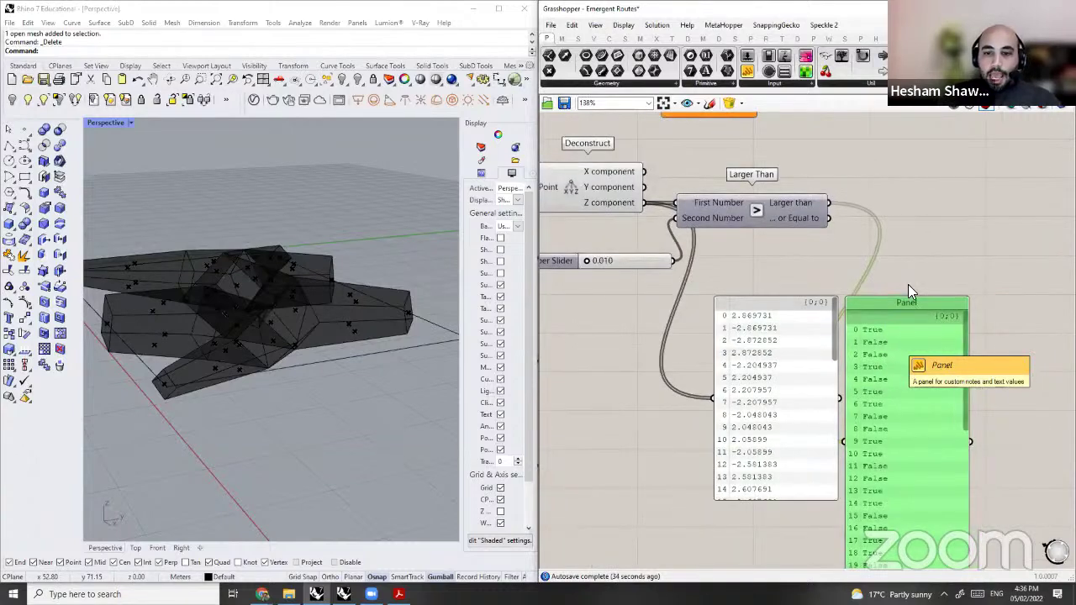
Step: Place the Cull Pattern component beyond Larger Than and feed its List input from Mesh Explode's Faces output
scroll(908, 285, "down", 3)
scroll(869, 288, "up", 1)
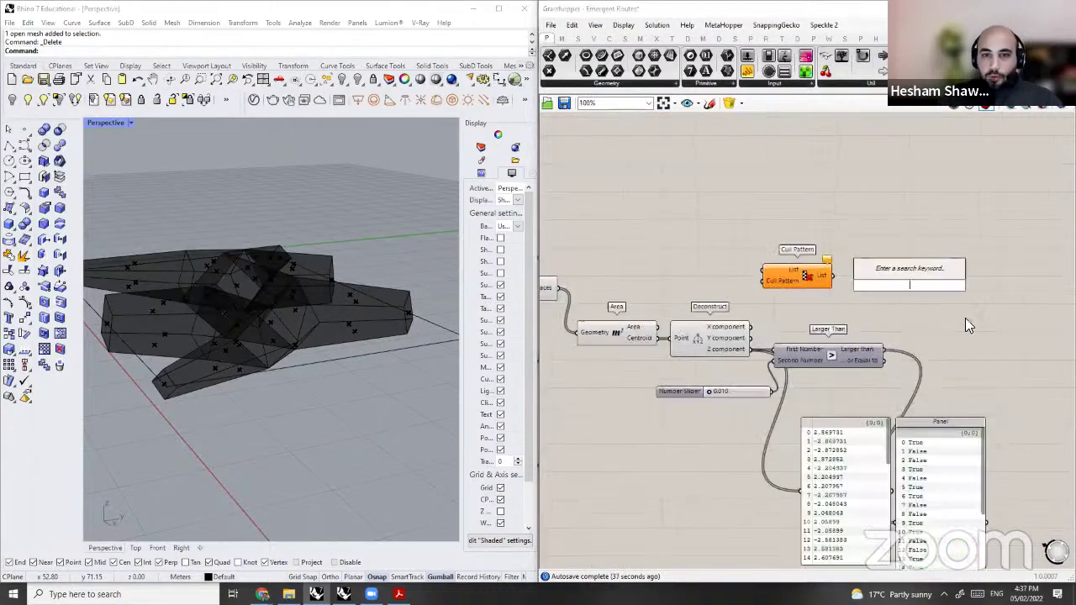
left_click_drag(788, 274, 978, 314)
scroll(940, 273, "up", 3)
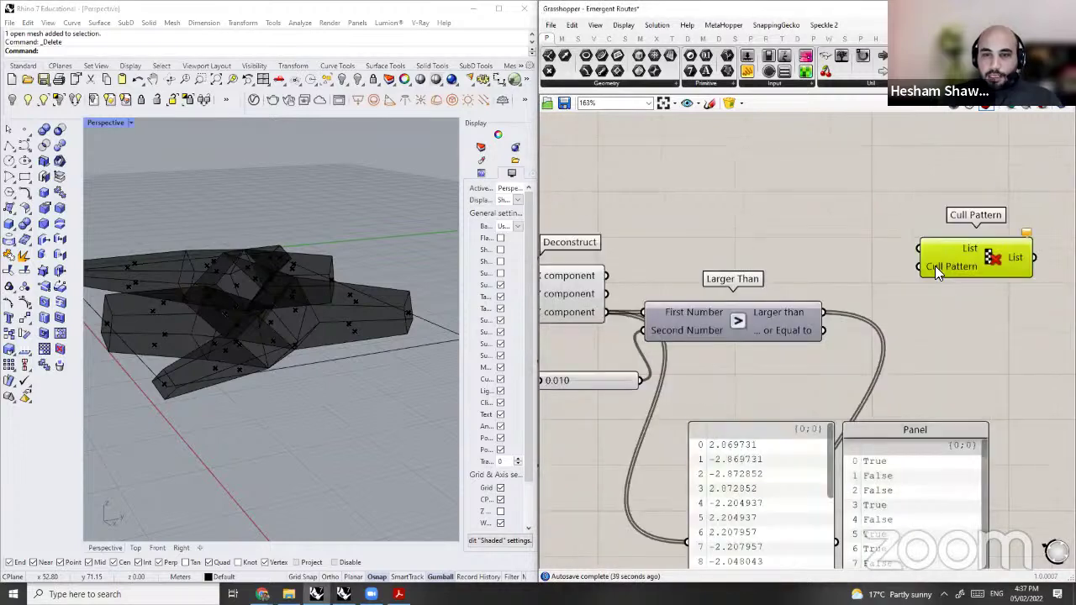
scroll(950, 279, "down", 1)
scroll(888, 265, "down", 1)
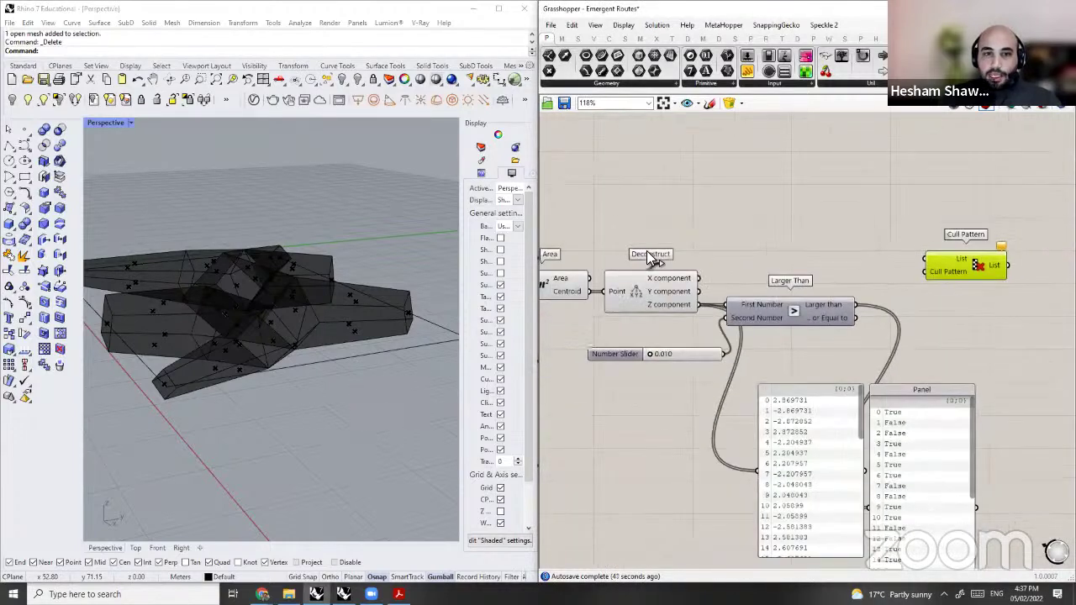
scroll(887, 266, "down", 1)
left_click_drag(613, 245, 993, 249)
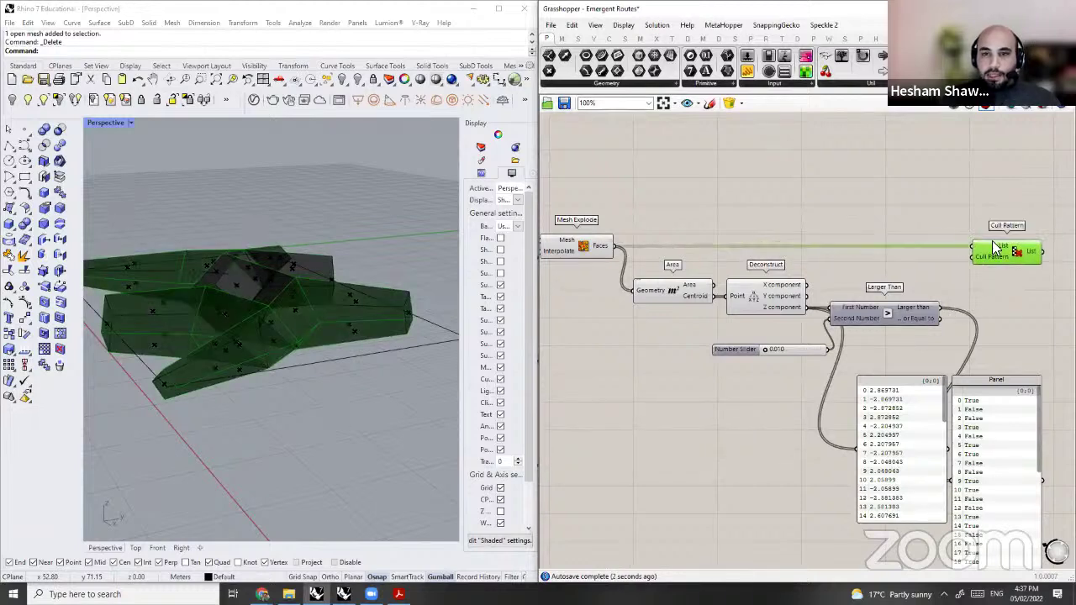
right_click_drag(987, 251, 967, 254)
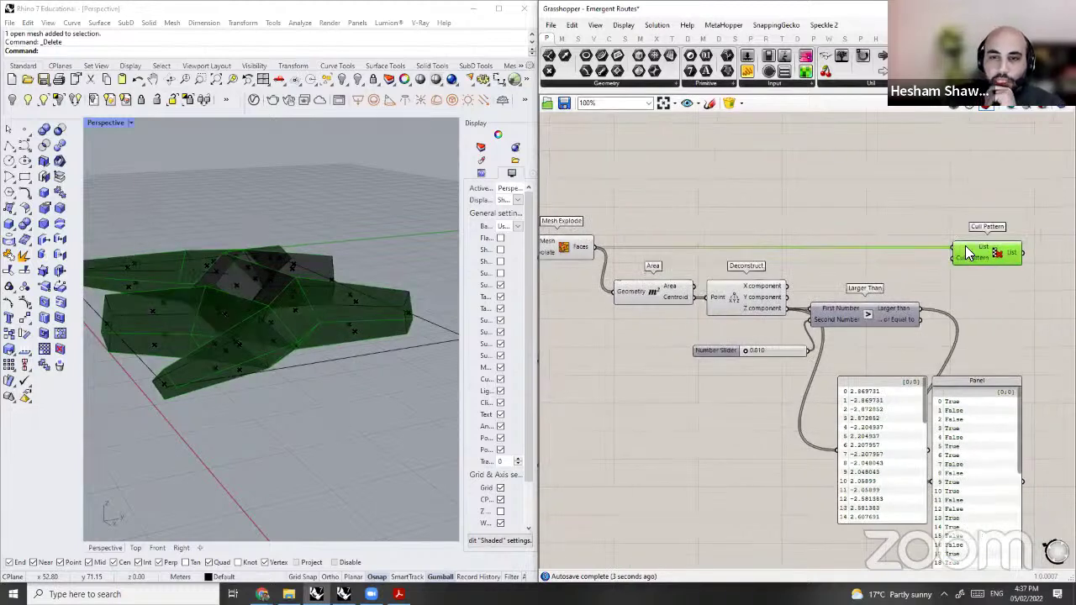
Step: Feed Larger Than's "Larger than" output into the Cull Pattern input of the Cull Pattern component
scroll(965, 246, "up", 2)
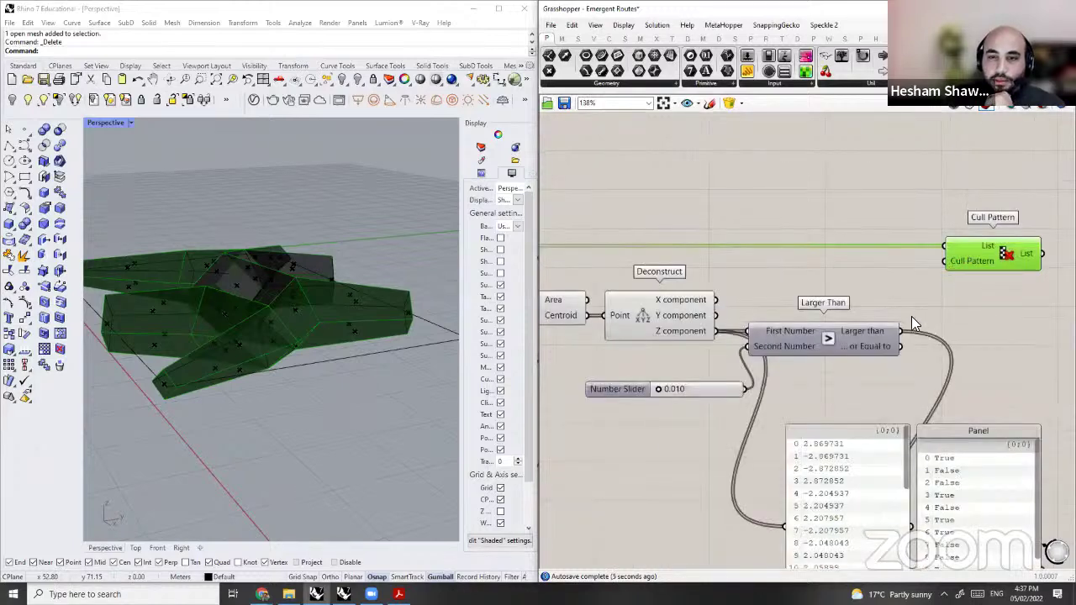
scroll(907, 321, "down", 1)
left_click_drag(908, 321, 955, 258)
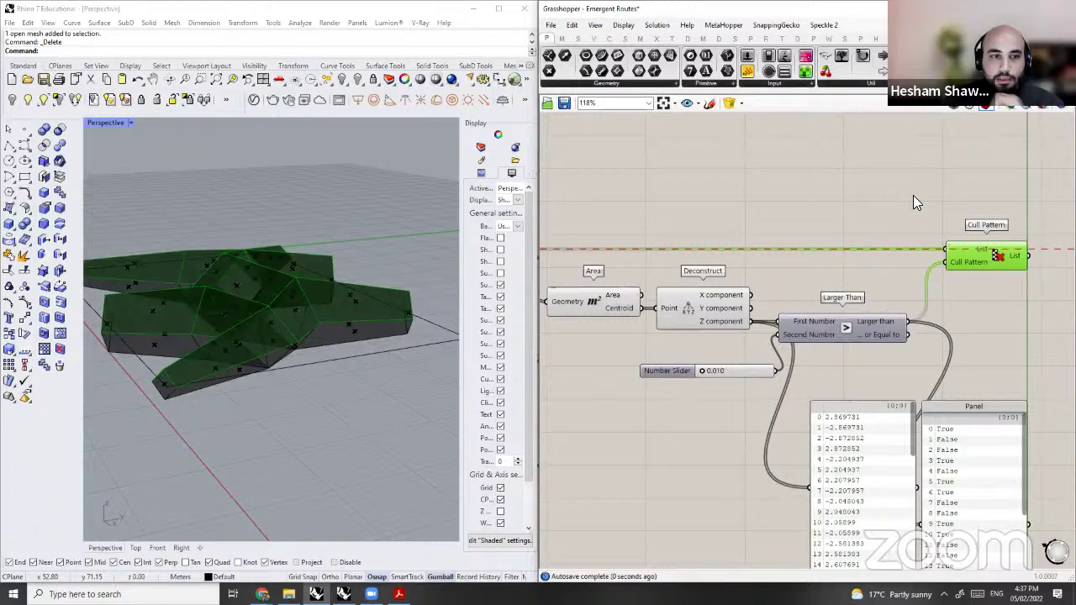
Step: Turn off the preview of all components except Cull Pattern and view the remaining upper faces in the Rhino viewport
left_click(914, 199)
key("ctrl+a")
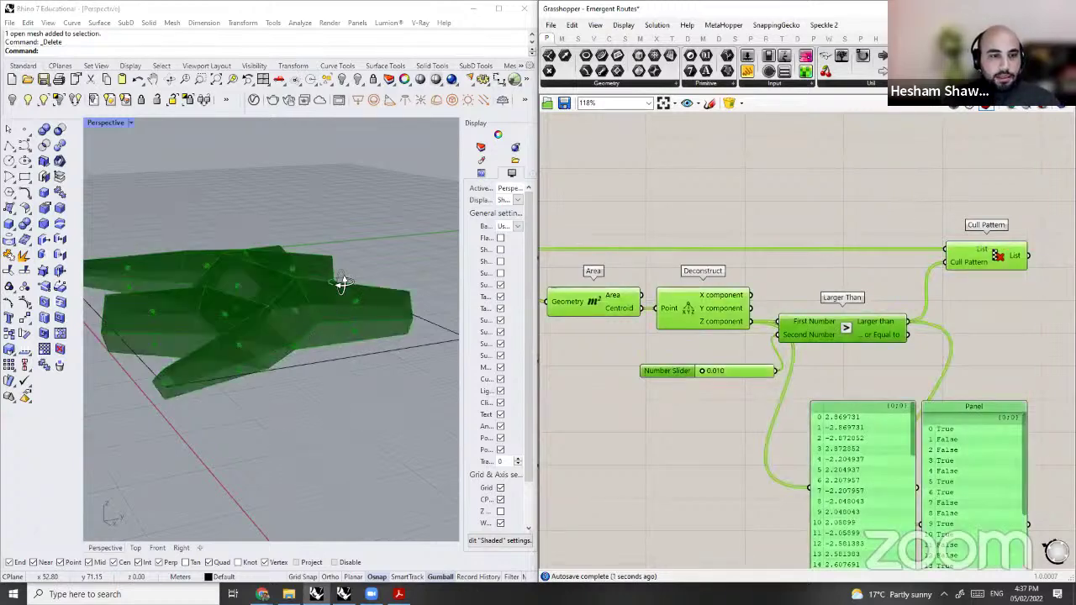
key("ctrl+q")
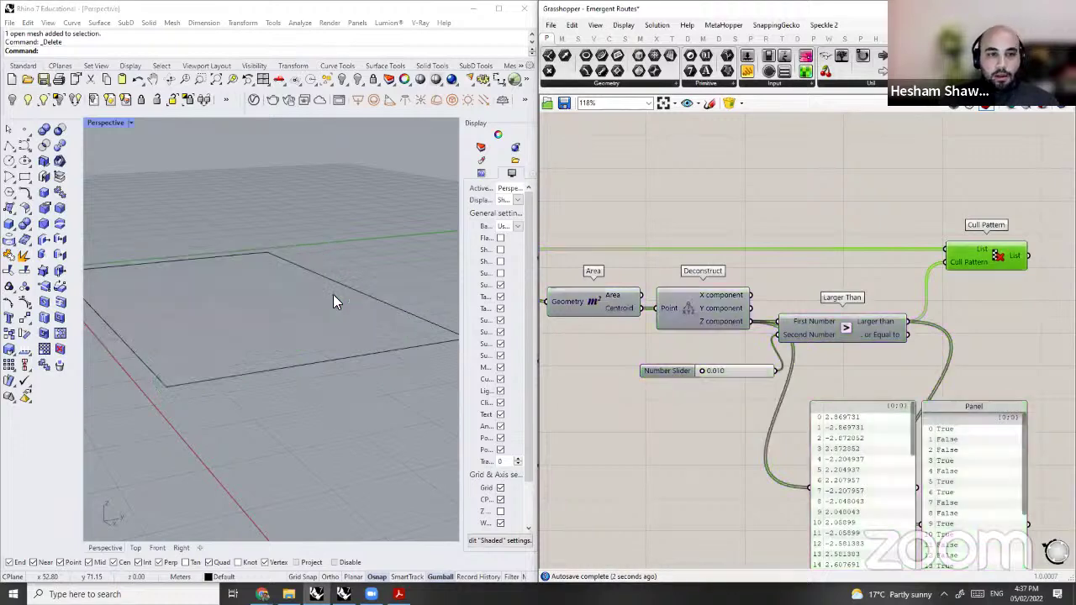
key("ctrl+q")
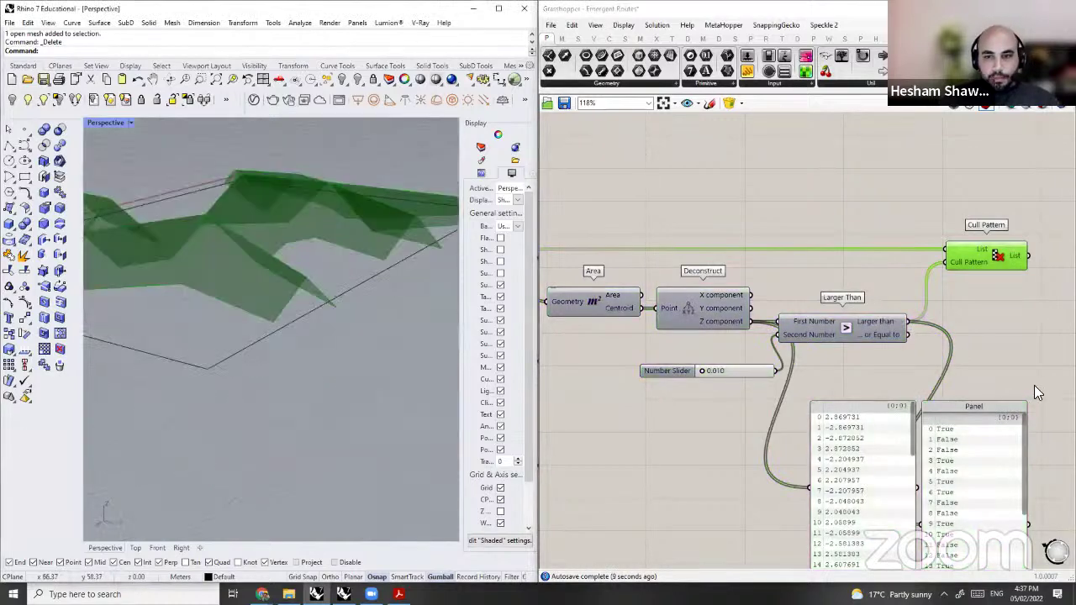
Step: Delete the two value panels, tuck the number slider beneath Area and Deconstruct, and move Cull Pattern slightly closer to Larger Than
scroll(942, 286, "down", 2)
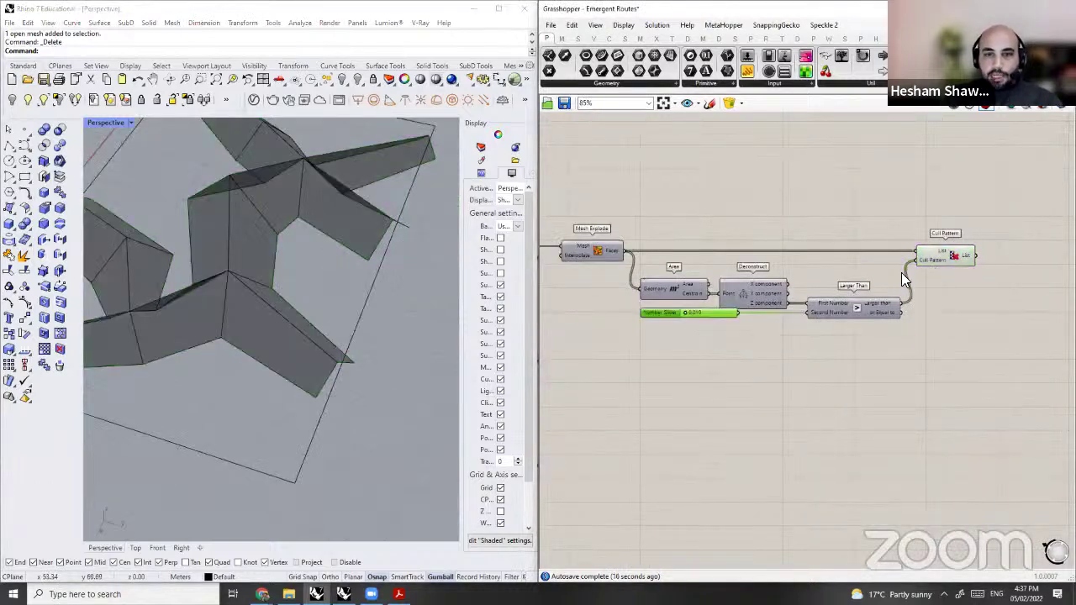
right_click_drag(902, 273, 868, 283)
left_click_drag(923, 267, 912, 267)
Step: Add a Project component after Cull Pattern and feed its Geometry input from the culled List
right_click_drag(976, 267, 913, 272)
double_click(912, 271)
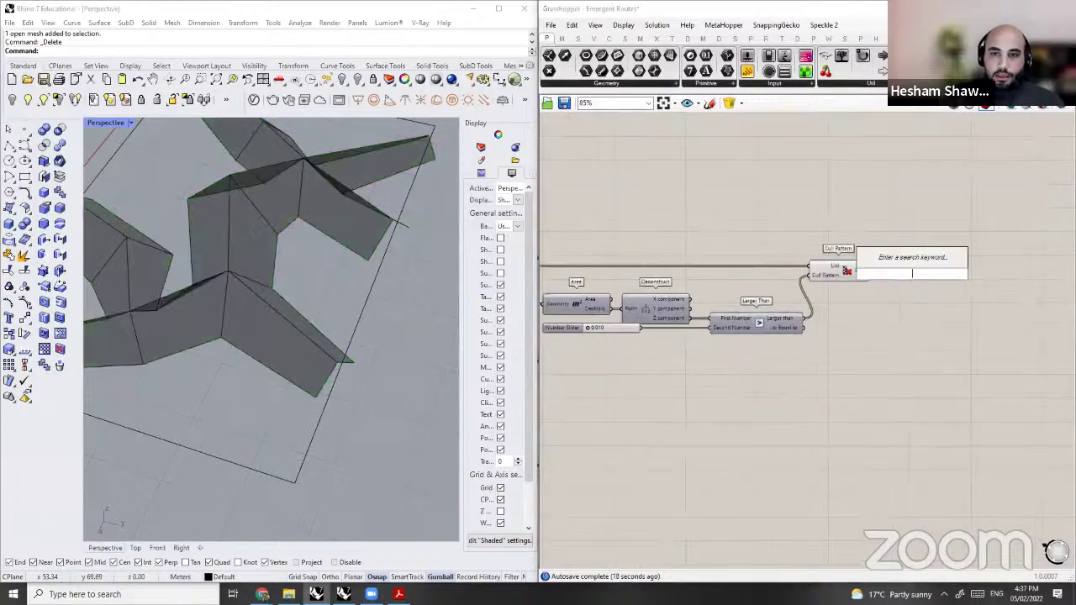
type("proje")
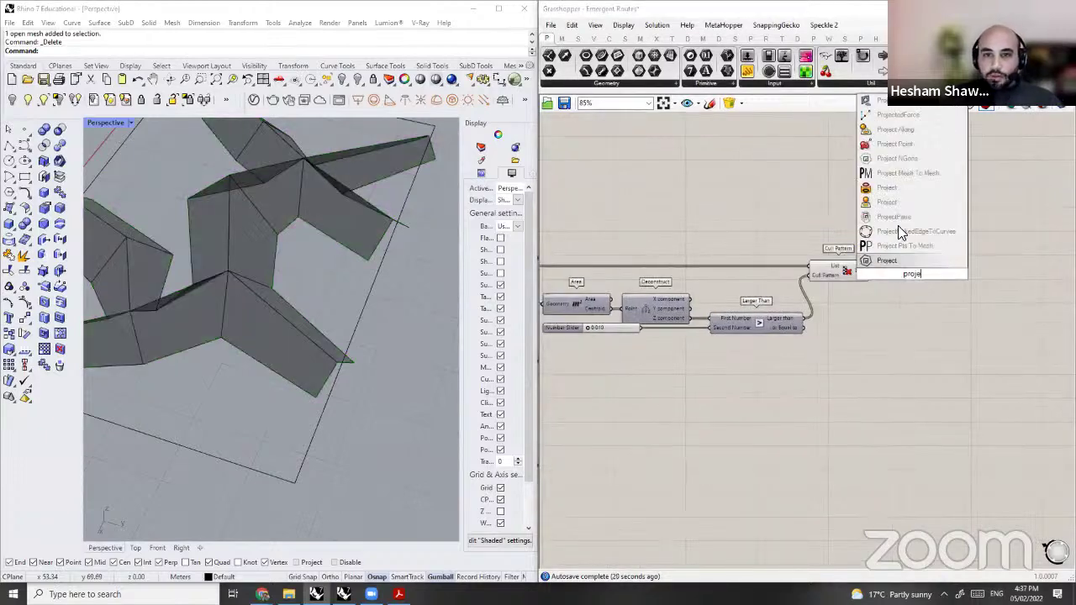
left_click(888, 202)
left_click_drag(863, 270, 881, 268)
scroll(864, 268, "up", 1)
Step: Turn off Cull Pattern's preview and examine the projected flat mesh from several angles in the Rhino viewport
left_click(821, 269)
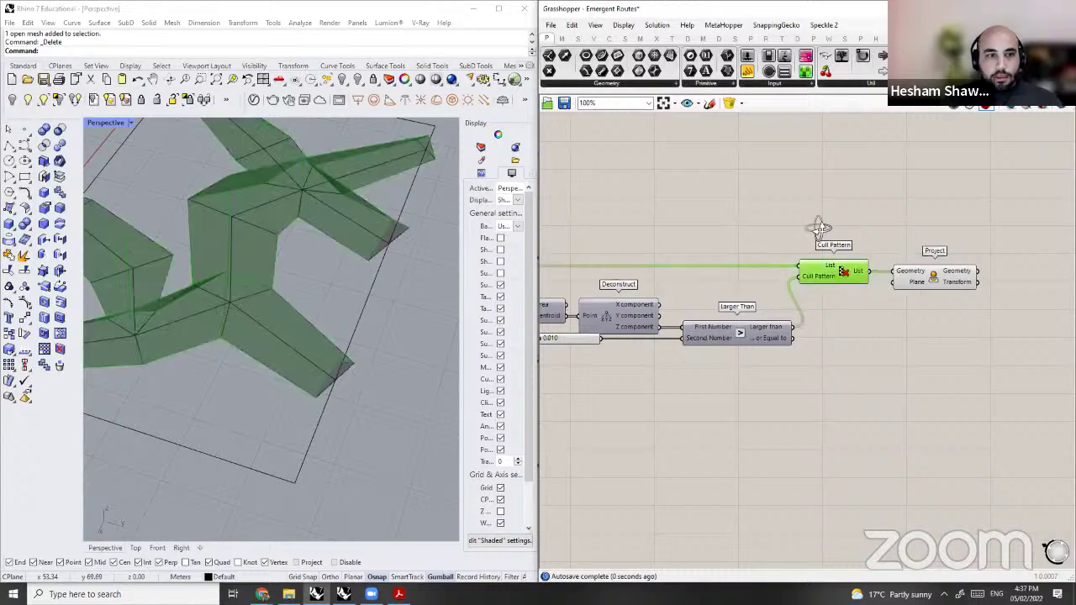
key("ctrl+q")
right_click_drag(413, 292, 331, 270)
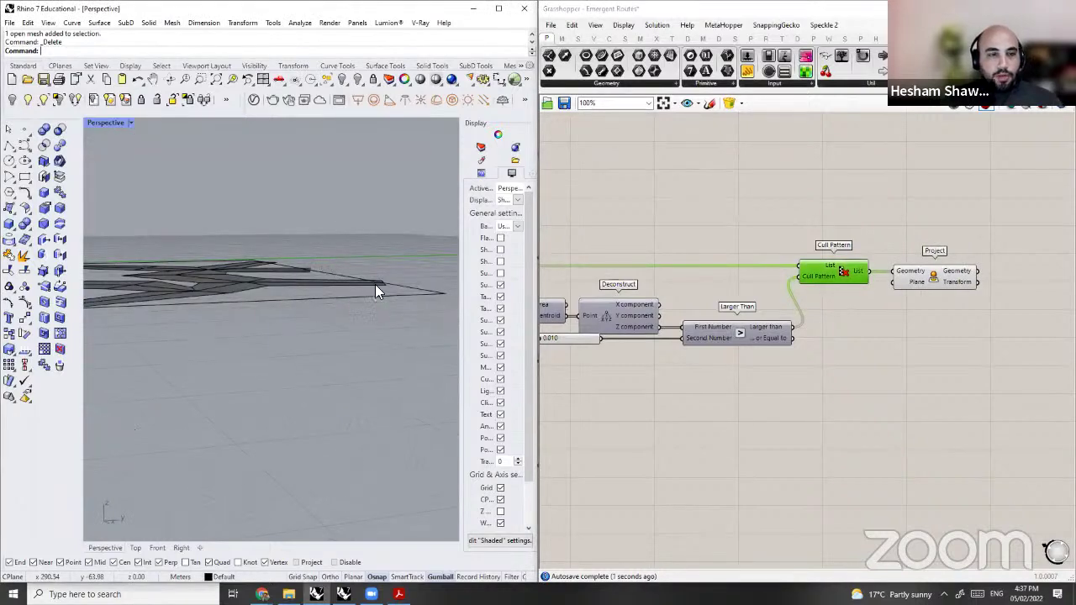
key("Home")
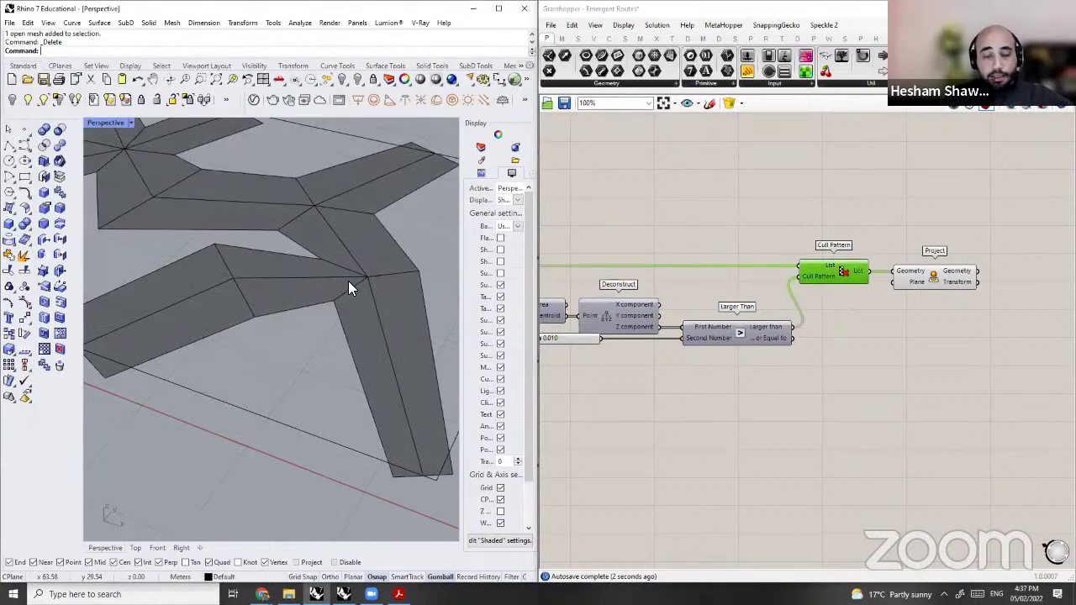
scroll(349, 281, "down", 3)
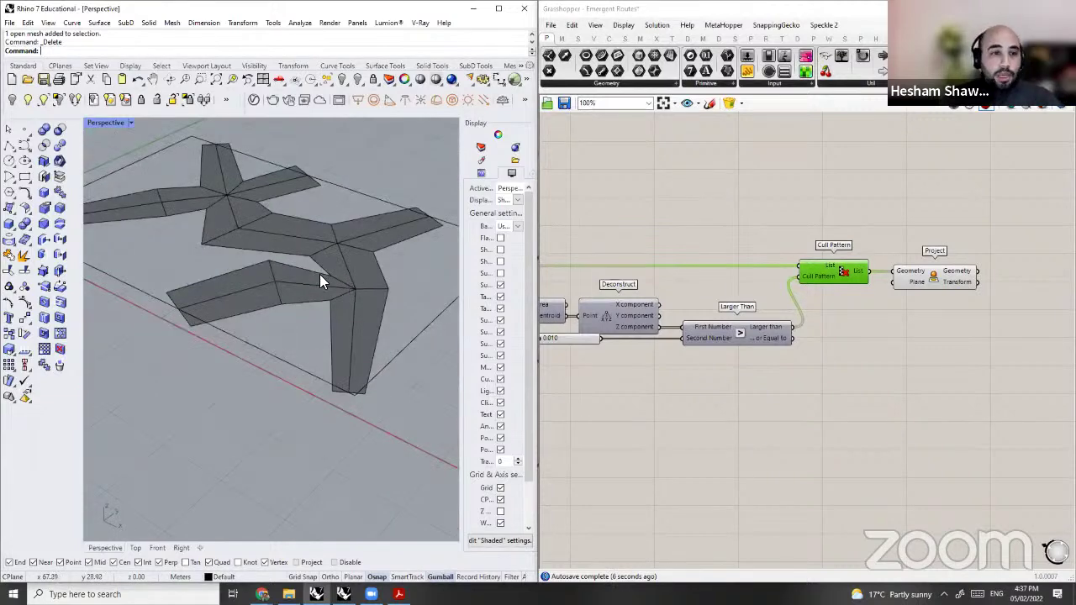
right_click_drag(333, 289, 283, 292)
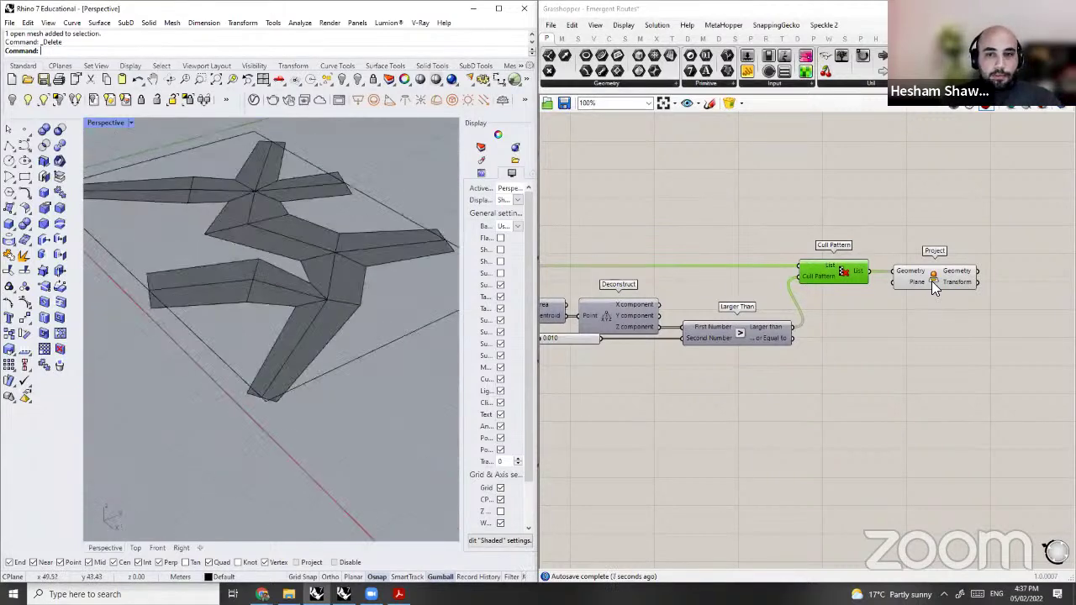
left_click(967, 286)
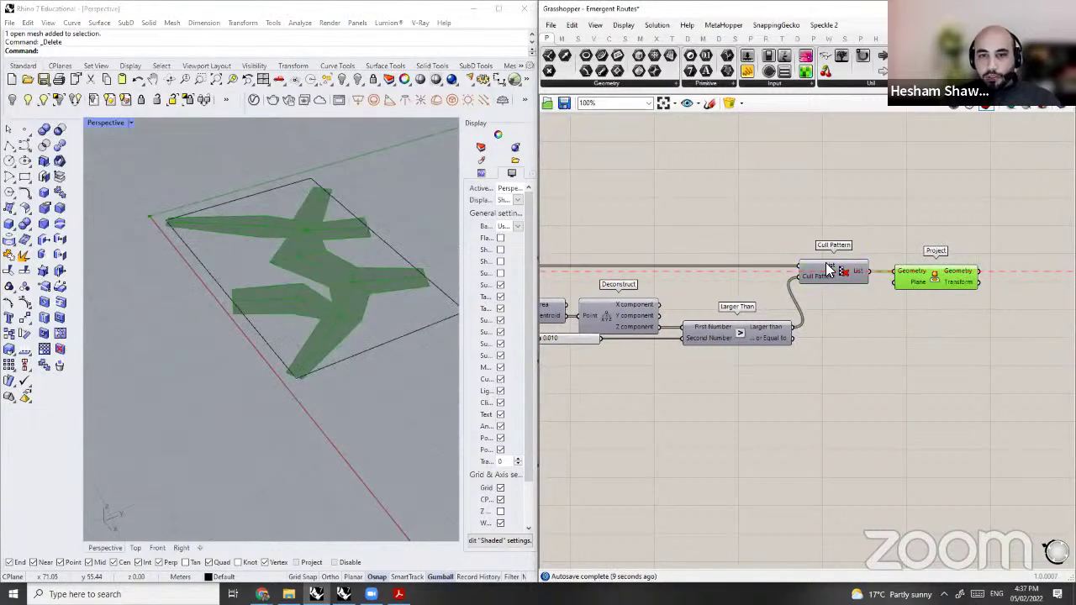
Step: Add a Mesh Join component in line after Project, feed it Project's Geometry output, and save the definition
scroll(827, 269, "down", 1)
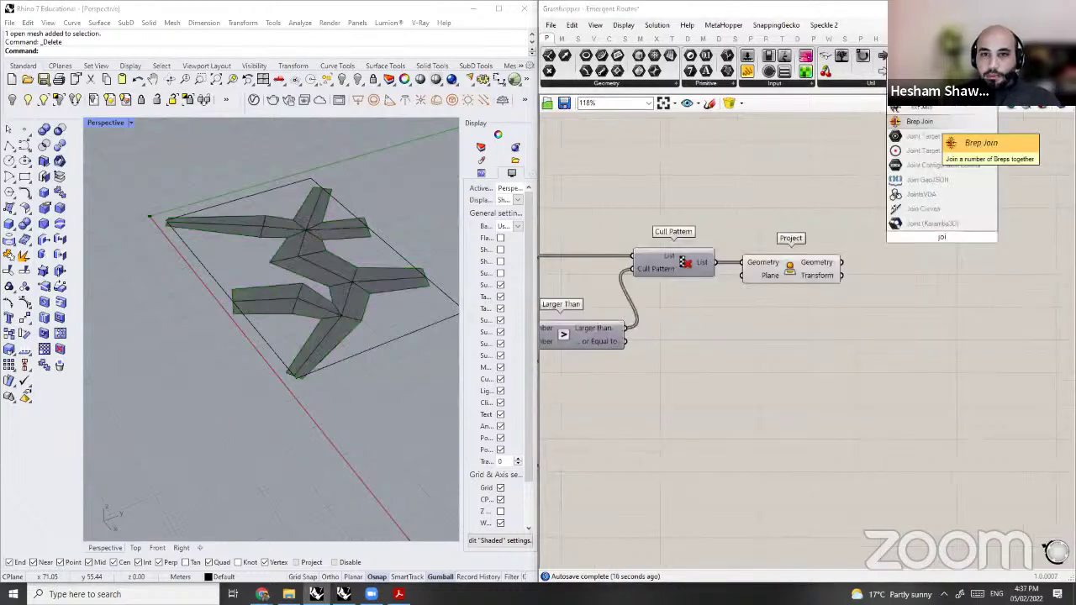
left_click(948, 140)
left_click_drag(904, 238, 842, 262)
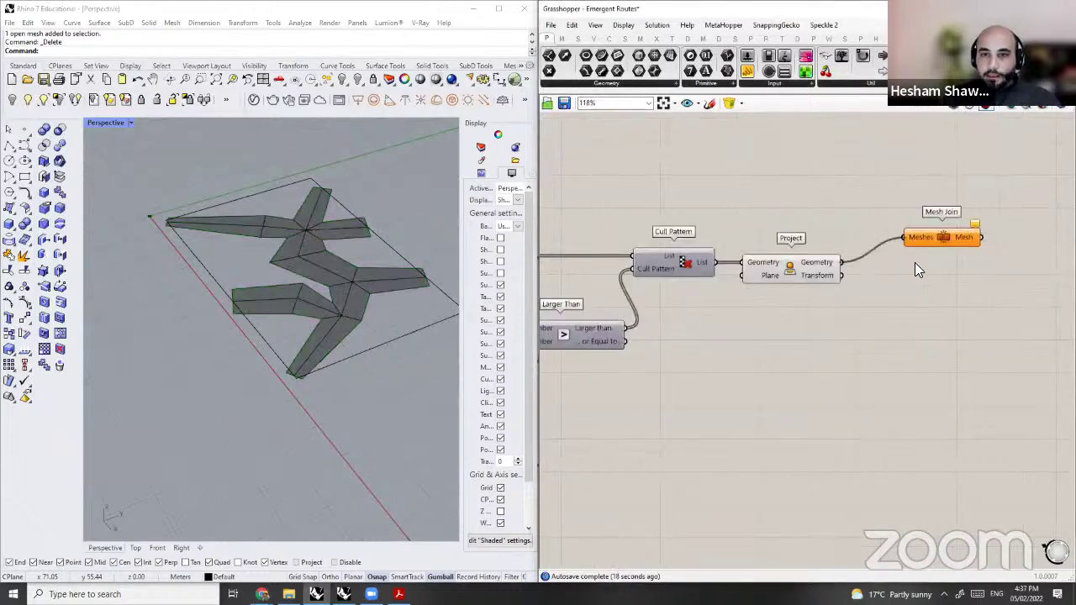
left_click_drag(944, 238, 922, 263)
left_click(940, 315)
scroll(939, 315, "down", 3)
key("ctrl+s")
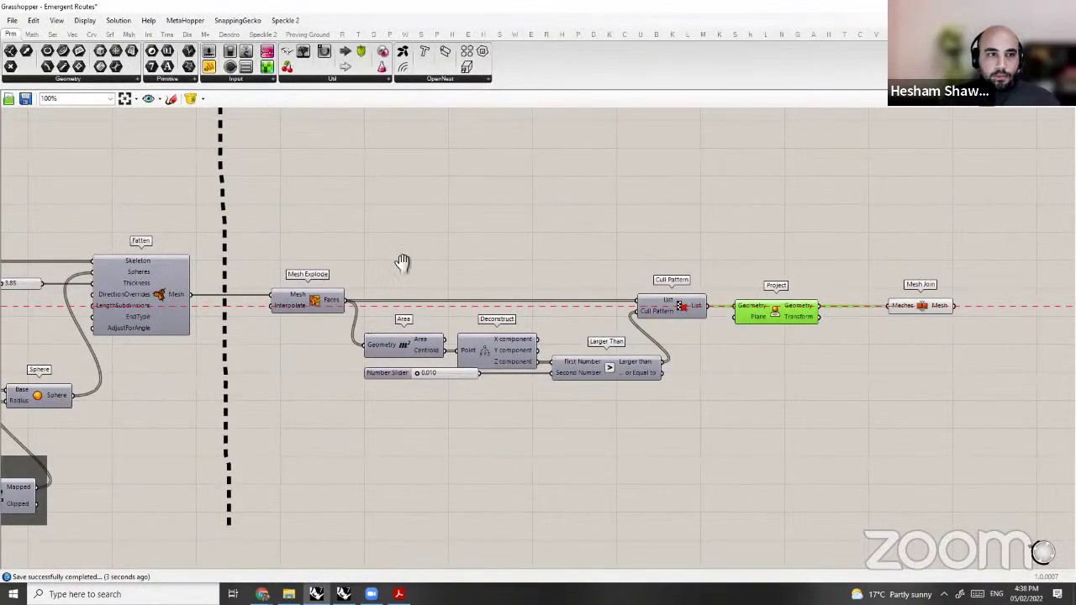
Step: Centre the "3-Mesh Projection on the Zero plane" title above its group of components
left_click(505, 331)
scroll(504, 330, "down", 3)
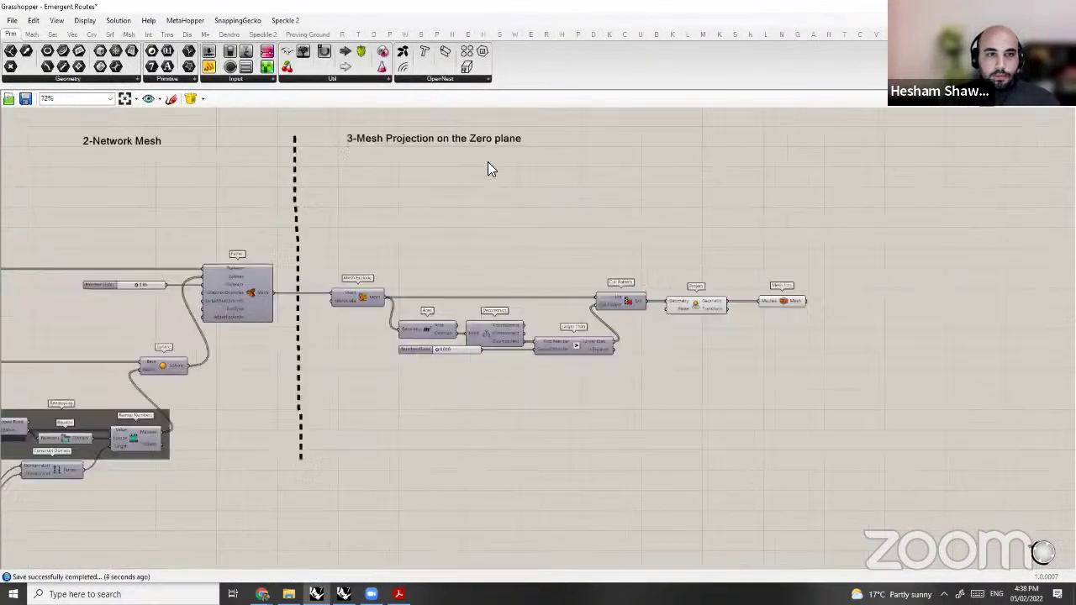
right_click_drag(545, 157, 587, 174)
left_click_drag(538, 156, 614, 155)
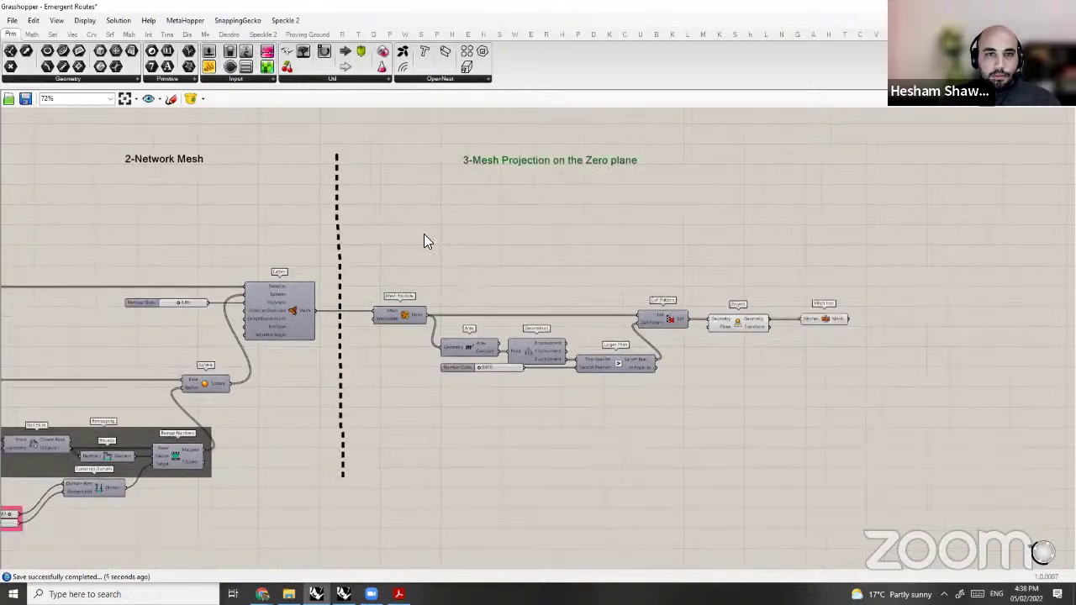
Step: Copy the dashed vertical divider to the far side of Mesh Join to close off the third stage
left_click(338, 263)
left_click_drag(343, 269, 892, 275, "alt")
left_click(838, 266)
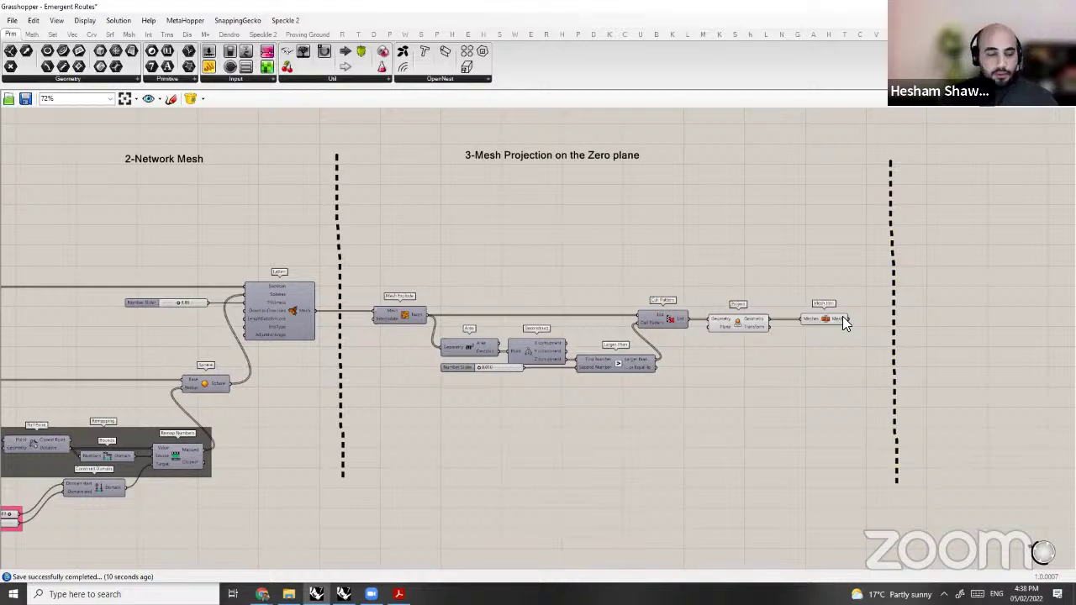
Step: Shift Project and Mesh Join closer to Cull Pattern to tighten the end of the component chain
scroll(843, 316, "up", 3)
mouse_move(844, 317)
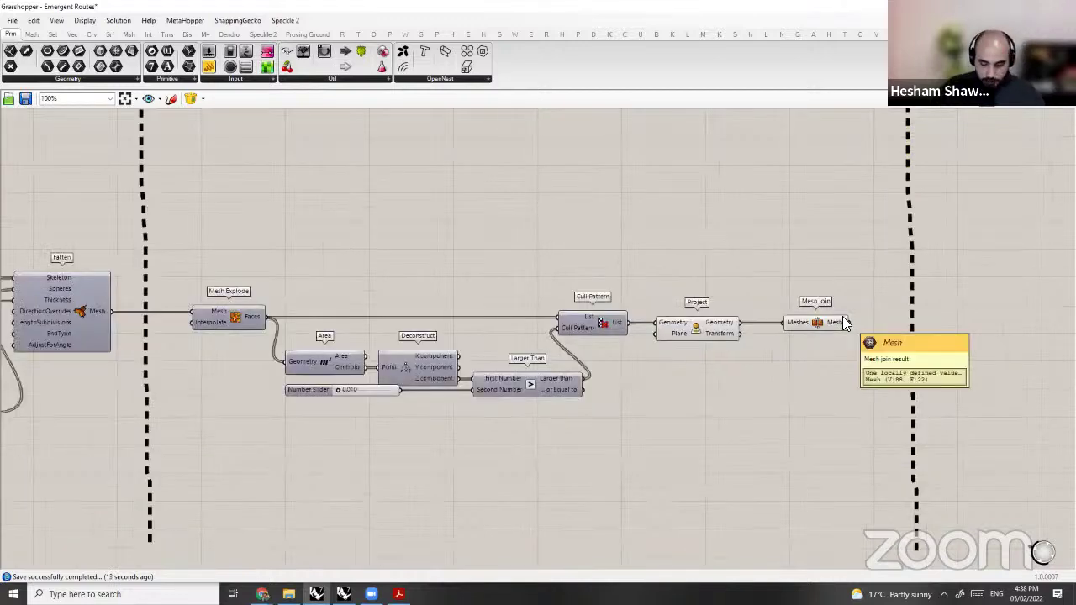
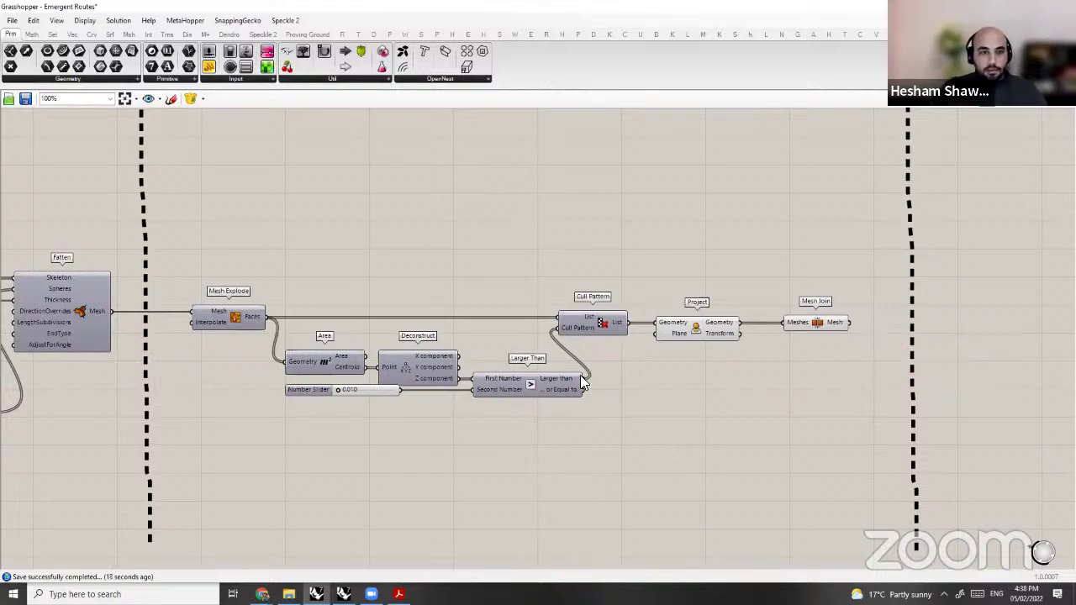
scroll(473, 364, "up", 3)
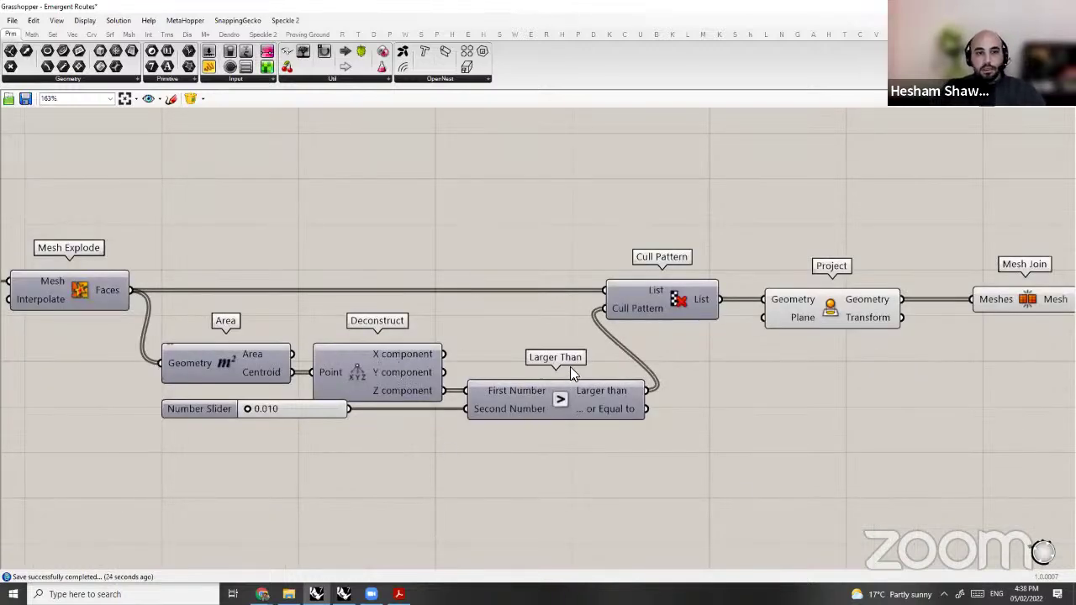
scroll(525, 433, "down", 1)
right_click_drag(789, 329, 784, 331)
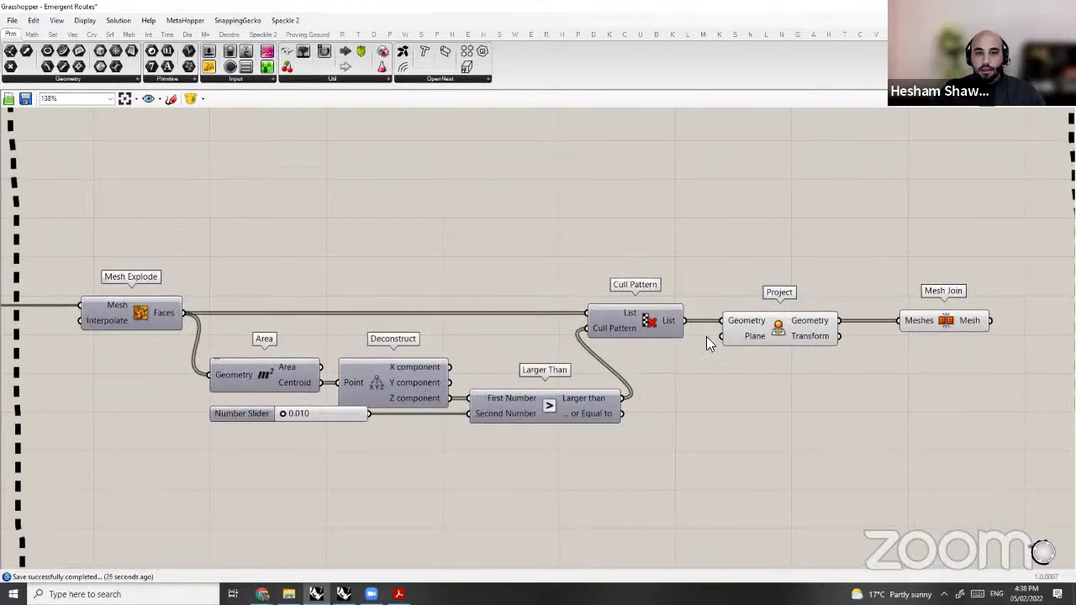
left_click_drag(775, 323, 767, 323)
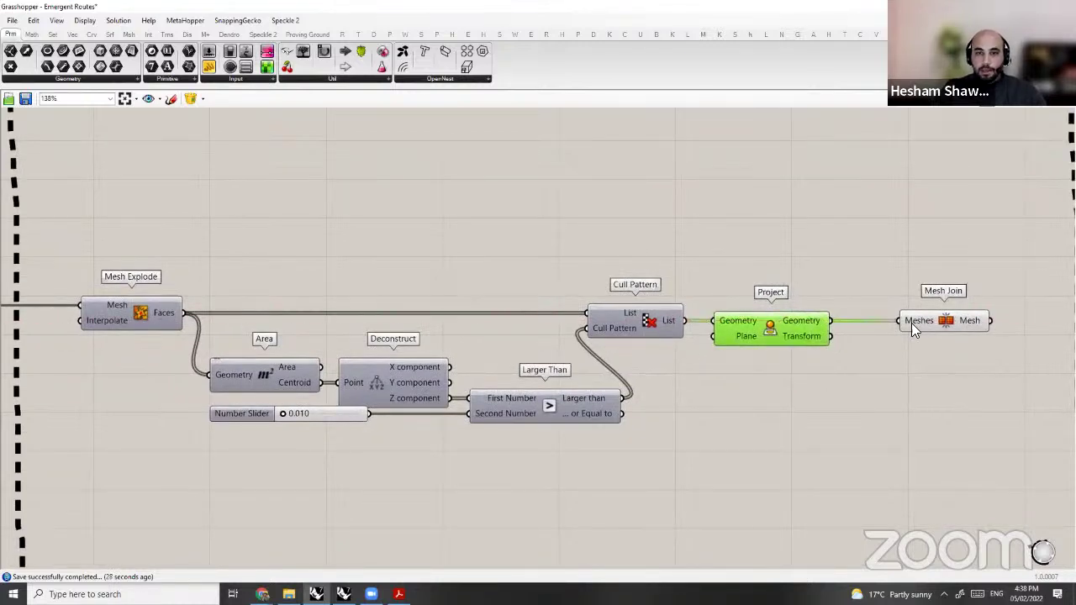
left_click(911, 323)
mouse_move(912, 323)
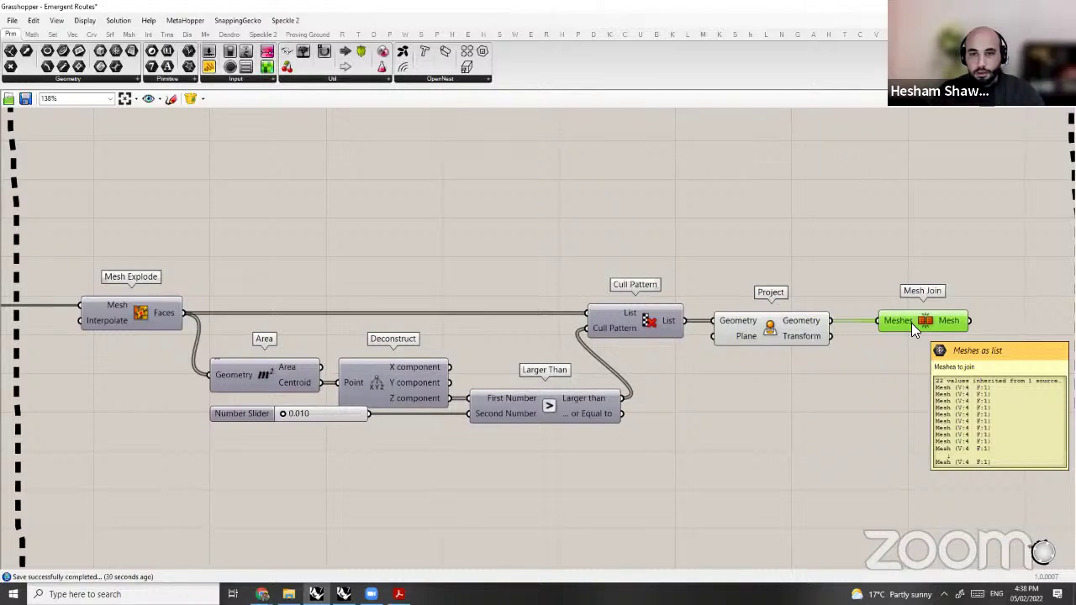
scroll(904, 318, "down", 2)
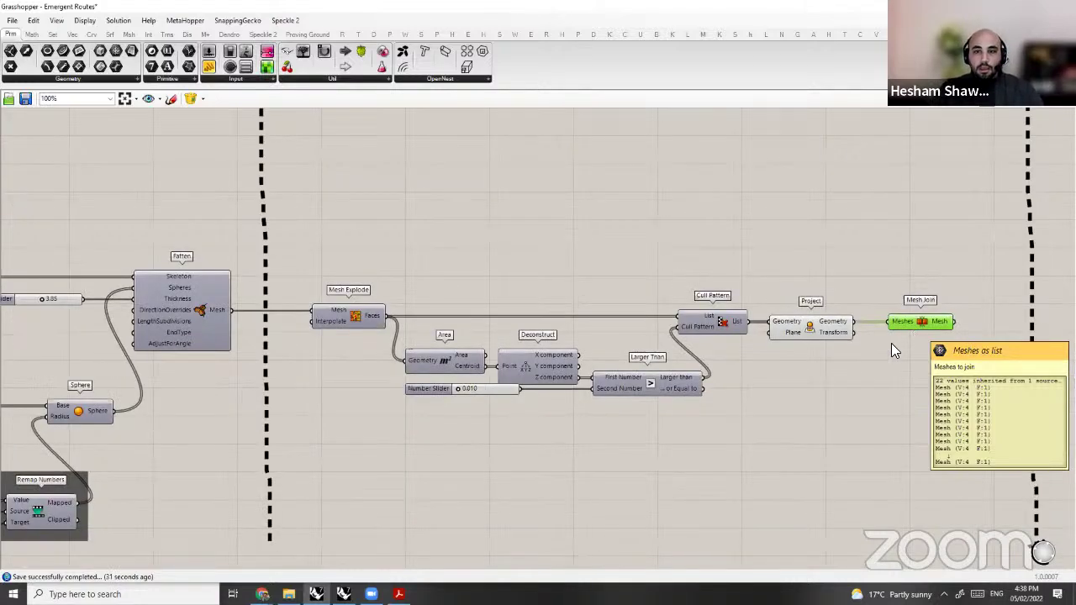
scroll(826, 308, "down", 1)
scroll(830, 317, "up", 2)
scroll(821, 318, "up", 1)
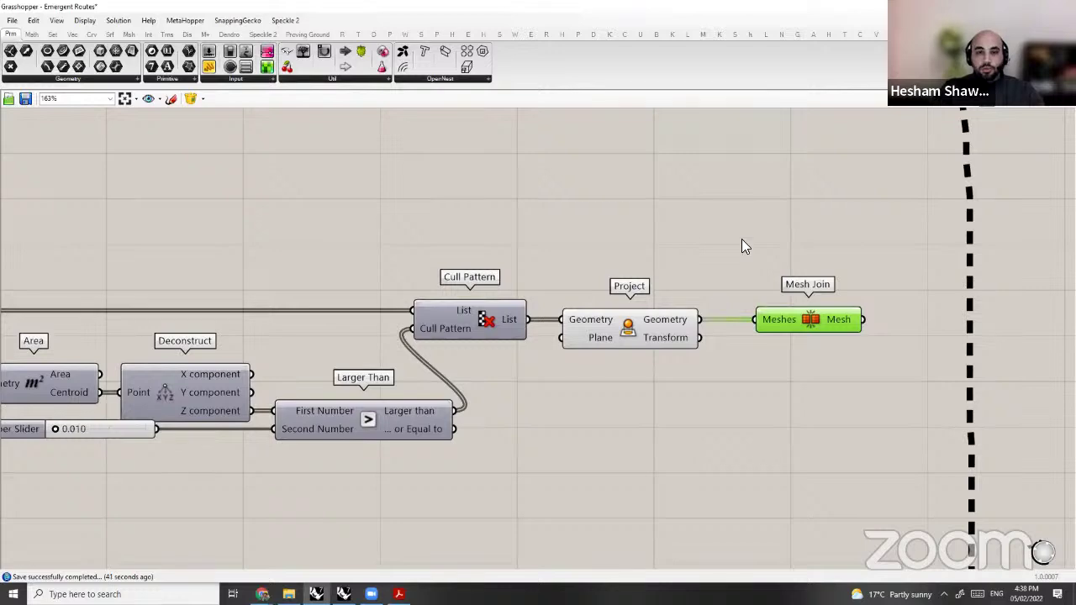
scroll(782, 269, "down", 5)
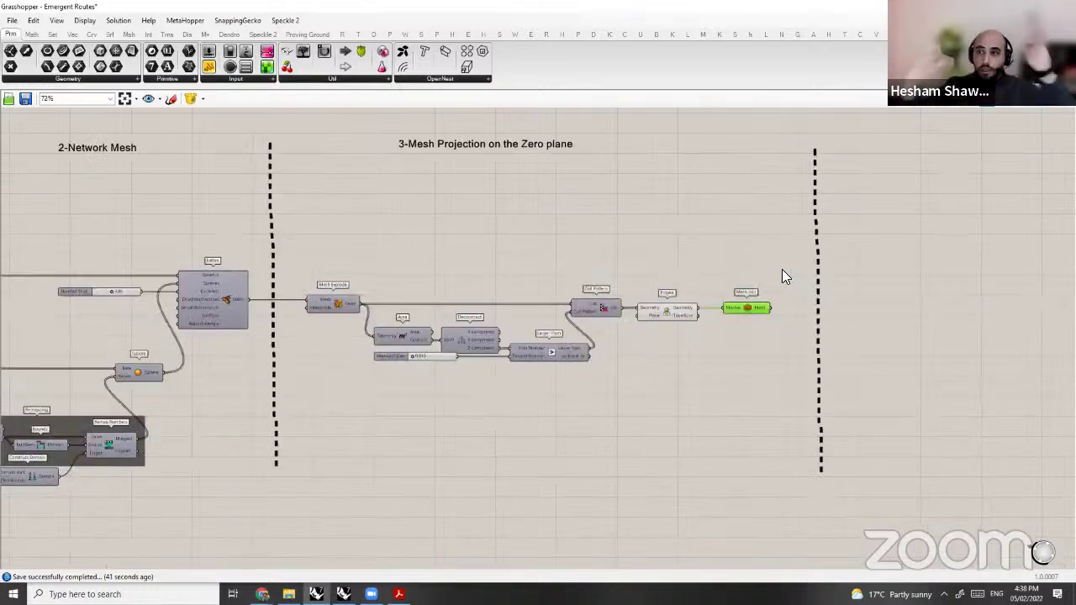
scroll(783, 269, "up", 2)
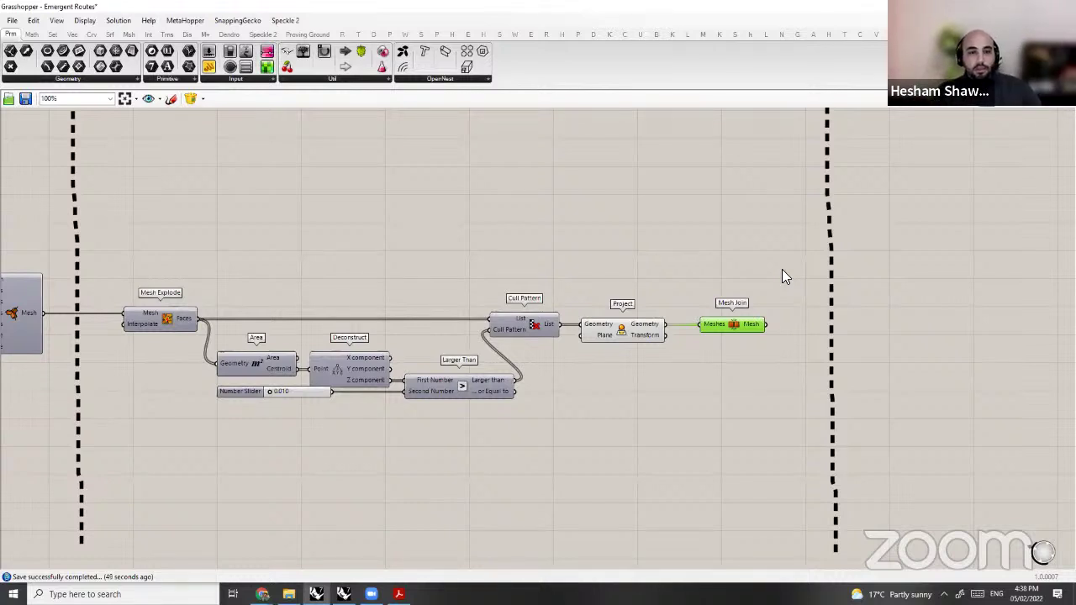
Step: Group the Area, Deconstruct, Number Slider and Larger Than components in the third stage
left_click(782, 277)
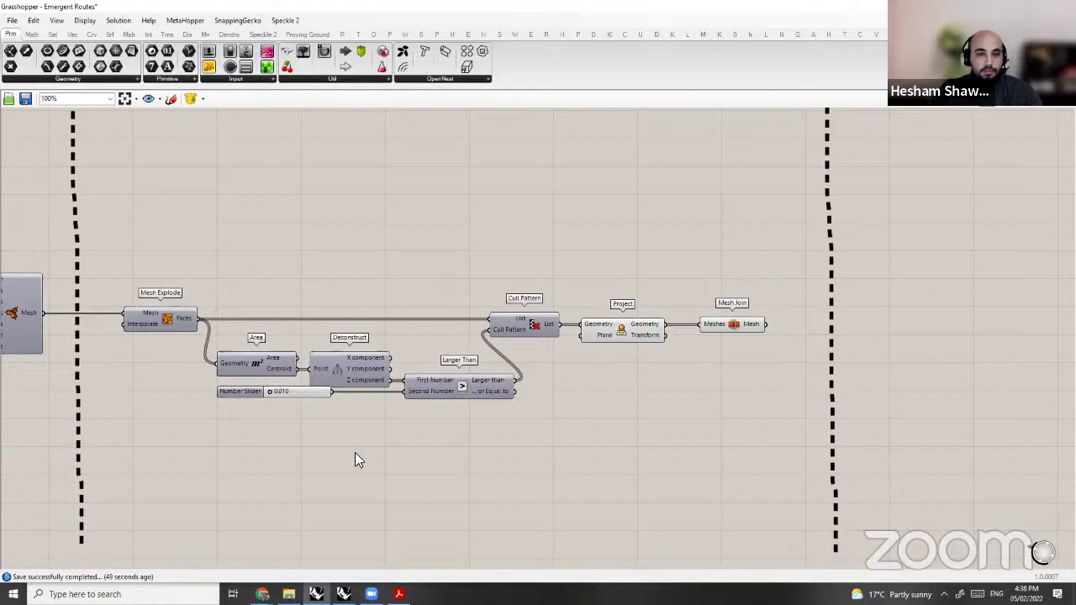
scroll(555, 408, "down", 5)
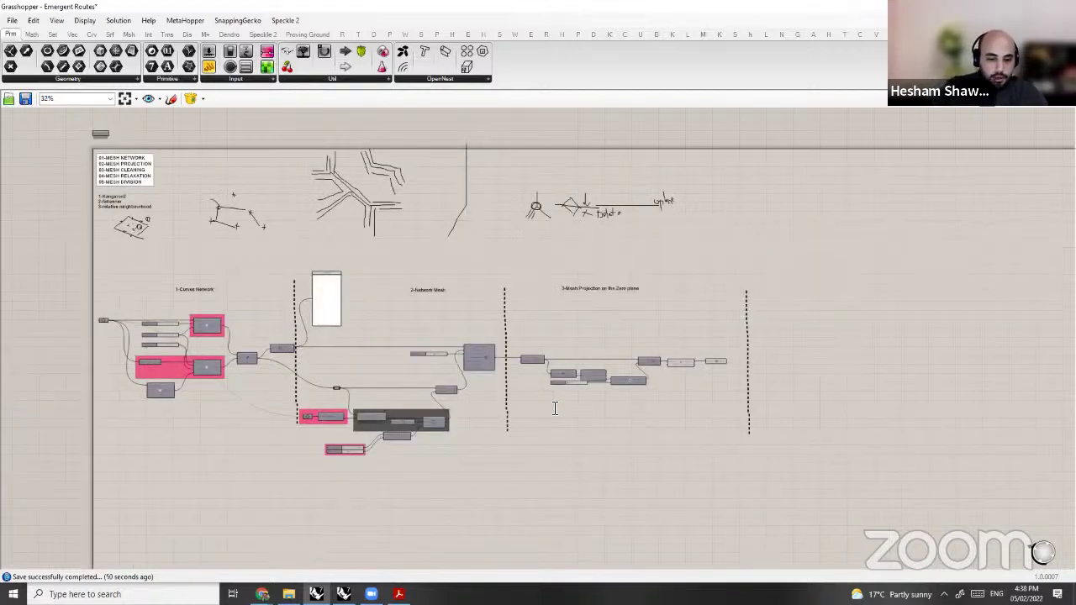
scroll(555, 409, "up", 6)
Step: Name the new group "Conditional Operation to delete faces below zero level"
right_click(555, 409)
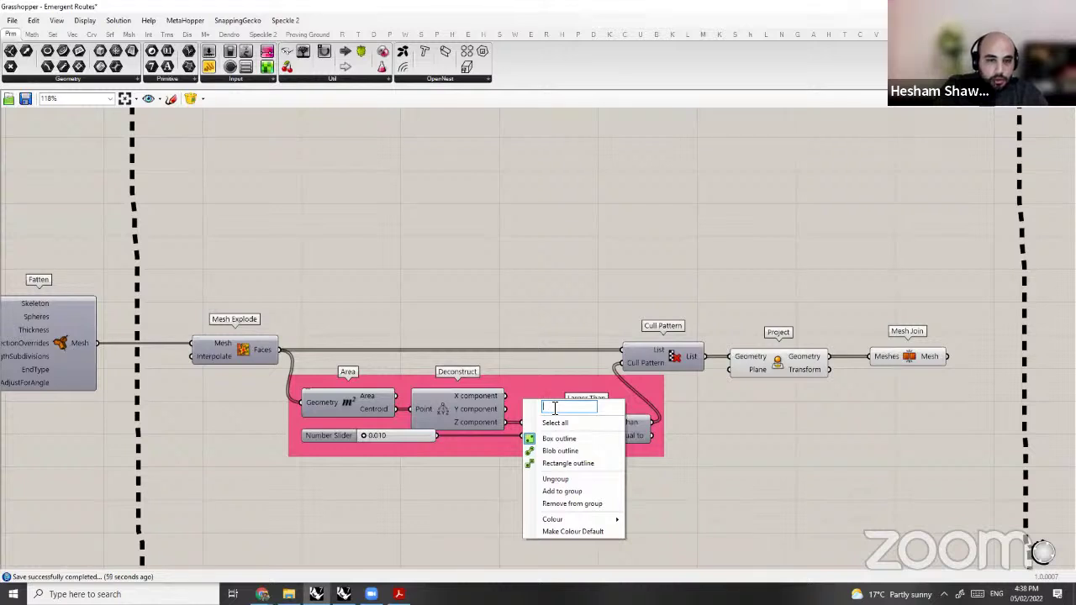
type("itional Froma")
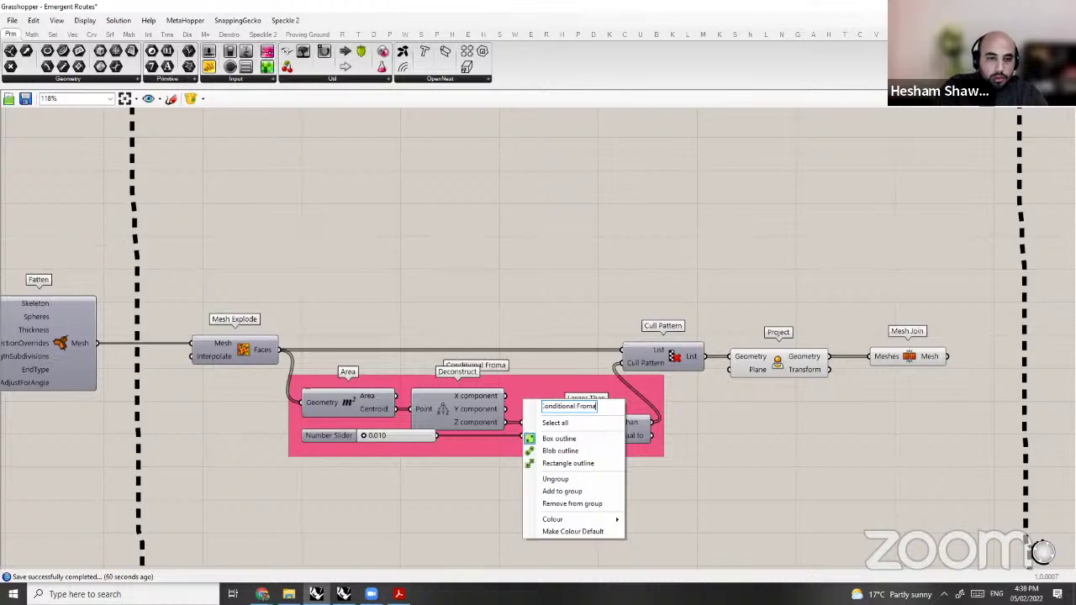
key("BackSpace")
key("BackSpace")
key("BackSpace")
key("BackSpace")
key("BackSpace")
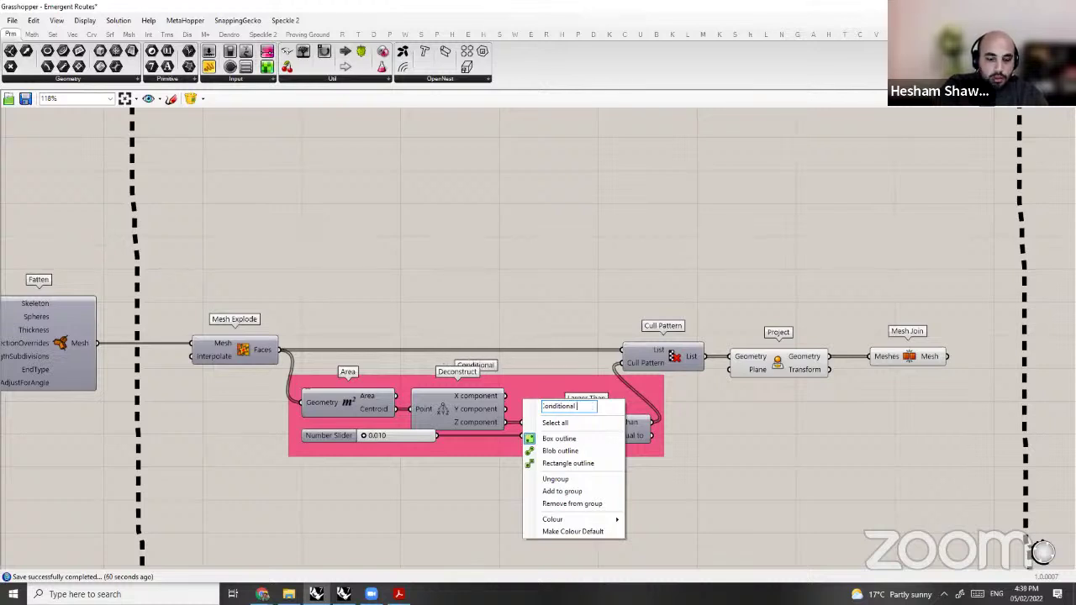
type("Operation")
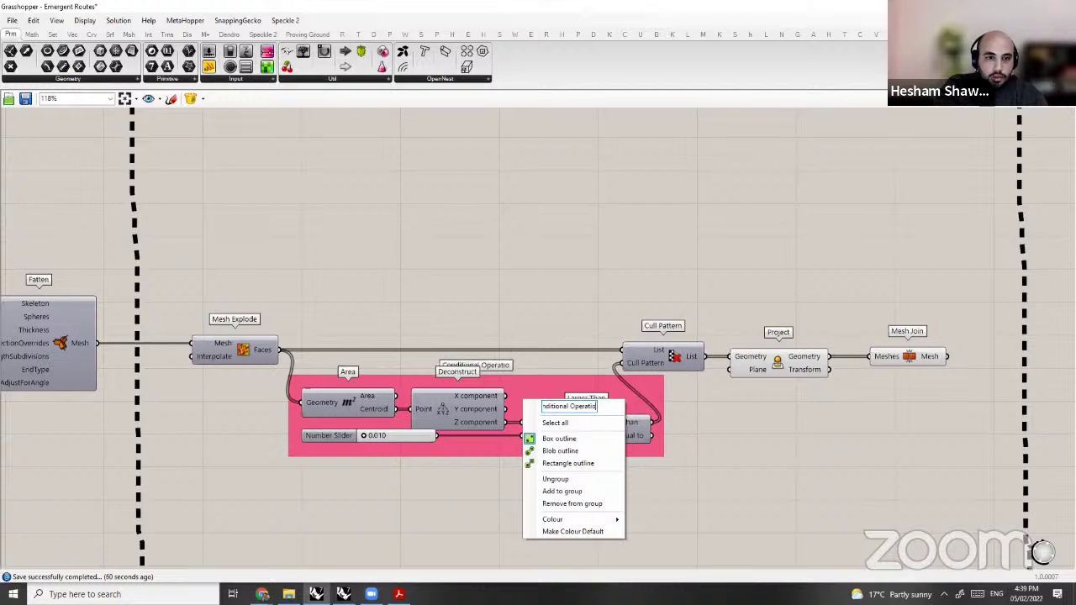
type(" to delete")
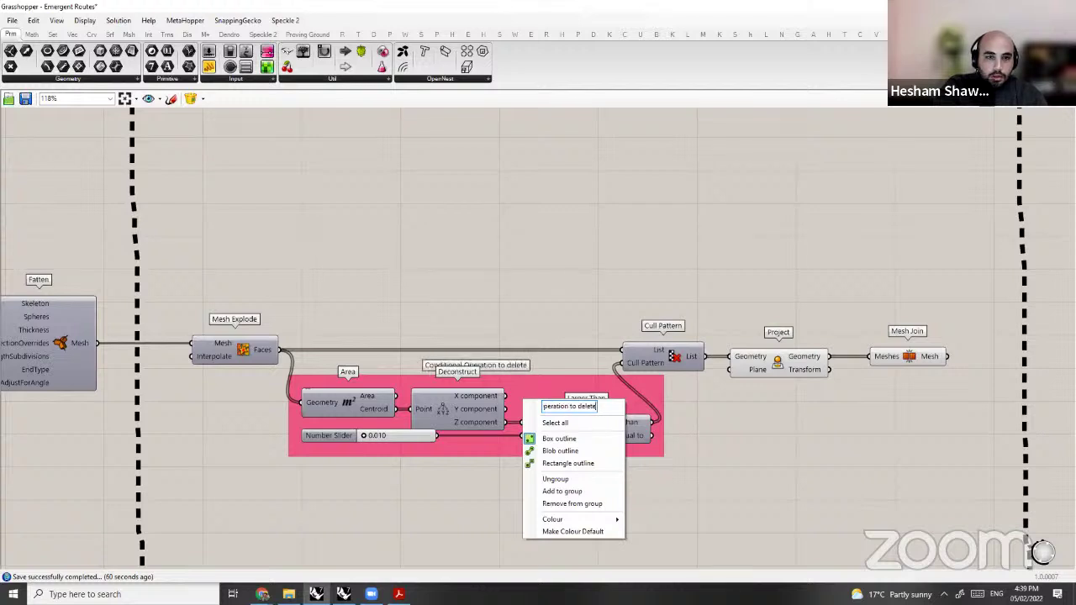
type(" faces below ze")
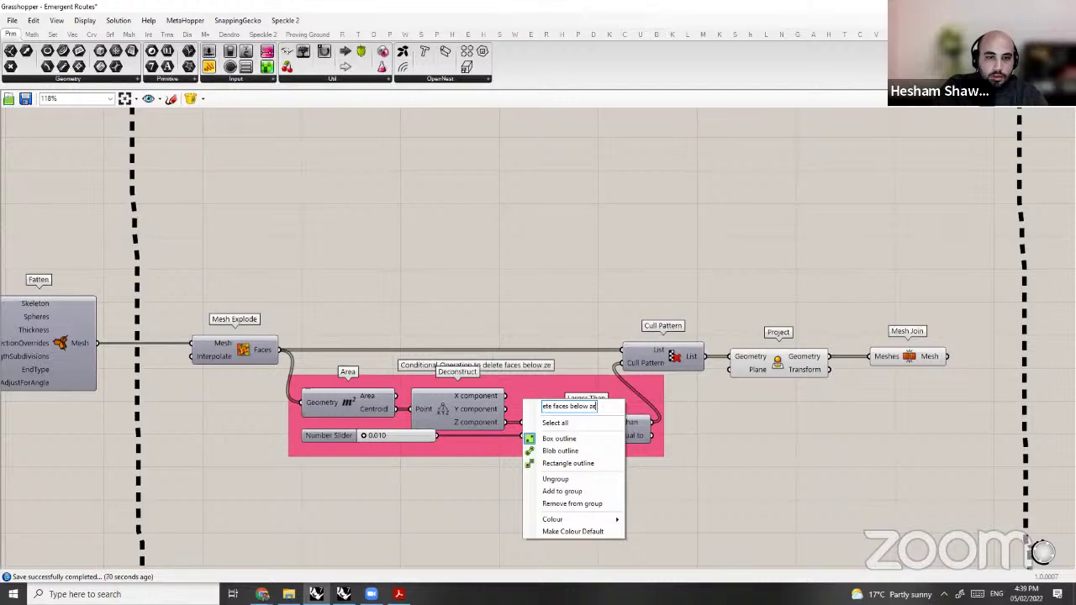
type("ro level")
key("Return")
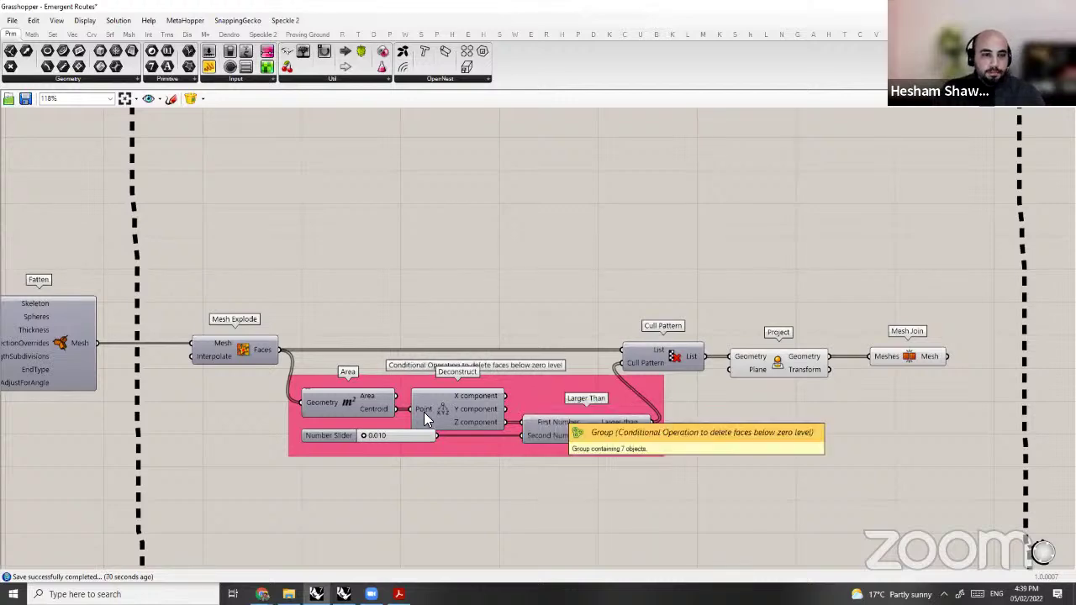
Step: Lower the grouped Area, Deconstruct, Larger Than and Number Slider components to clear space below the Mesh Explode to Cull Pattern wire
scroll(425, 412, "up", 4)
scroll(426, 413, "down", 2)
left_click_drag(393, 451, 394, 458)
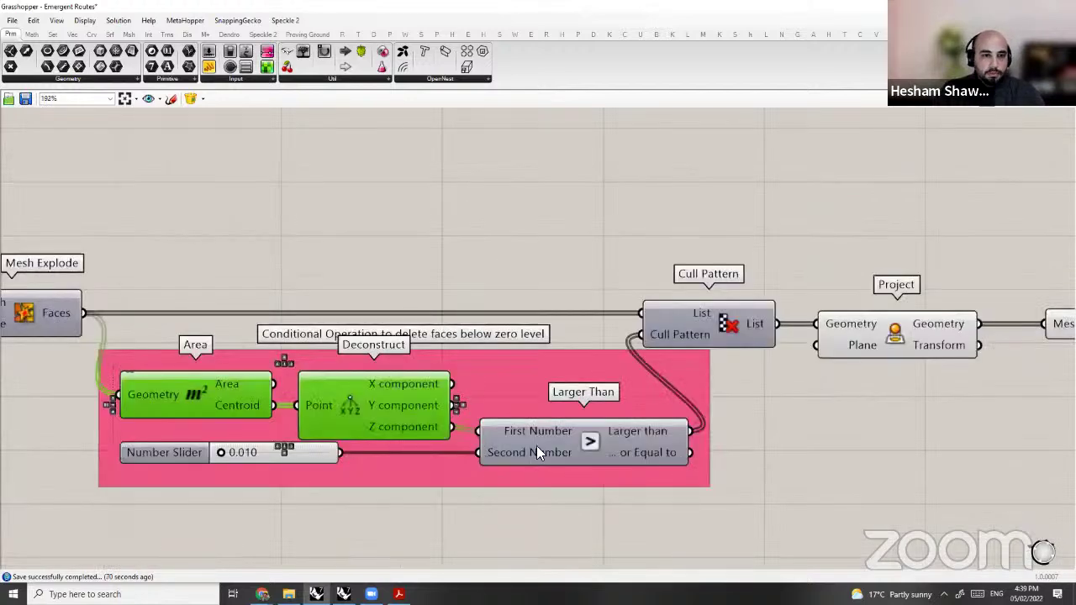
left_click_drag(536, 445, 536, 481)
left_click_drag(315, 454, 254, 489)
left_click_drag(164, 452, 94, 489)
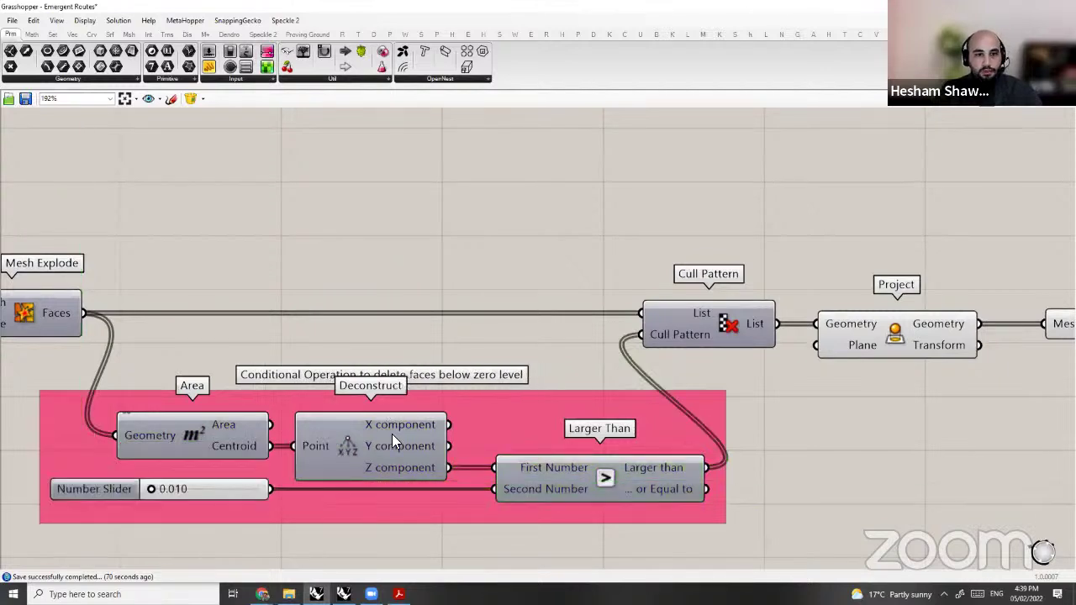
Step: Arrange the grouped components compactly, with the slider under Deconstruct and Larger Than beside them, and centre the group between Mesh Explode and Cull Pattern
left_click_drag(392, 434, 443, 434)
left_click_drag(641, 469, 755, 469)
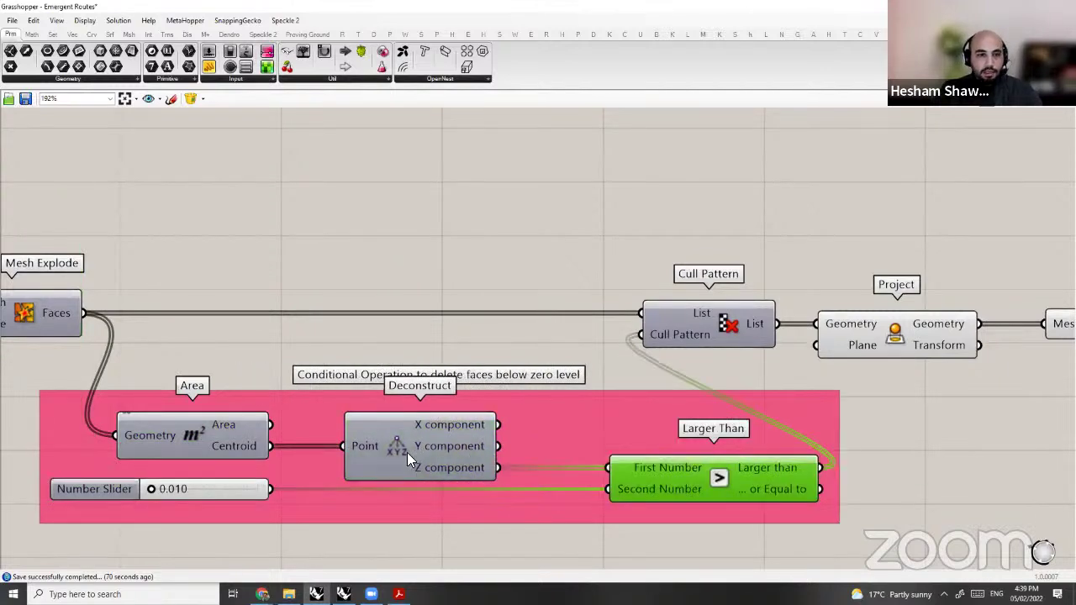
left_click_drag(407, 453, 350, 452)
left_click_drag(267, 452, 233, 448, "shift")
scroll(580, 430, "down", 1)
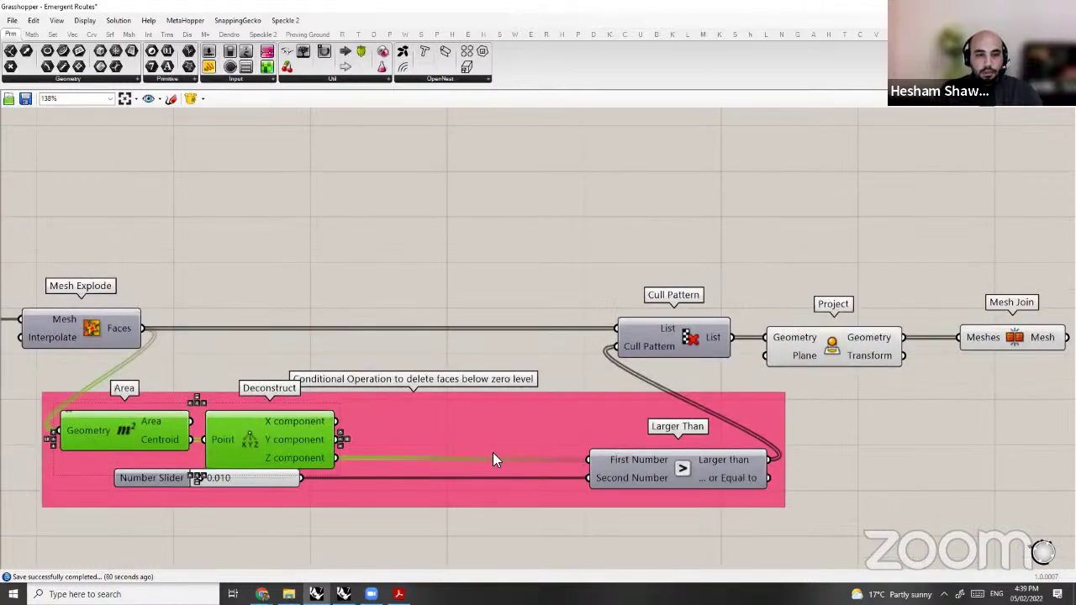
left_click(438, 452)
scroll(436, 453, "down", 1)
left_click_drag(593, 457, 412, 458)
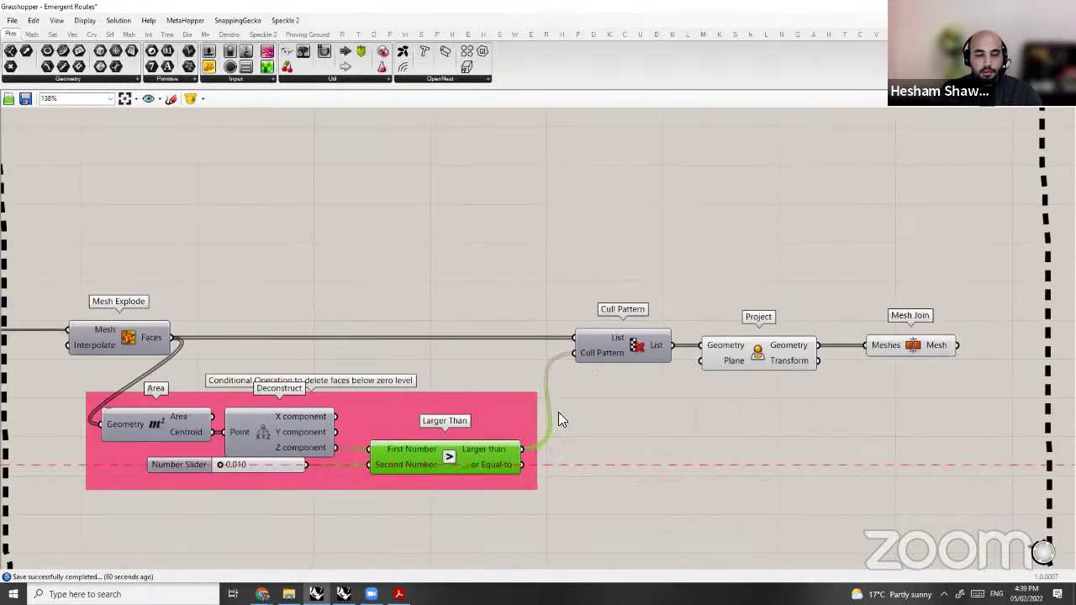
left_click_drag(504, 419, 592, 424)
left_click(821, 378)
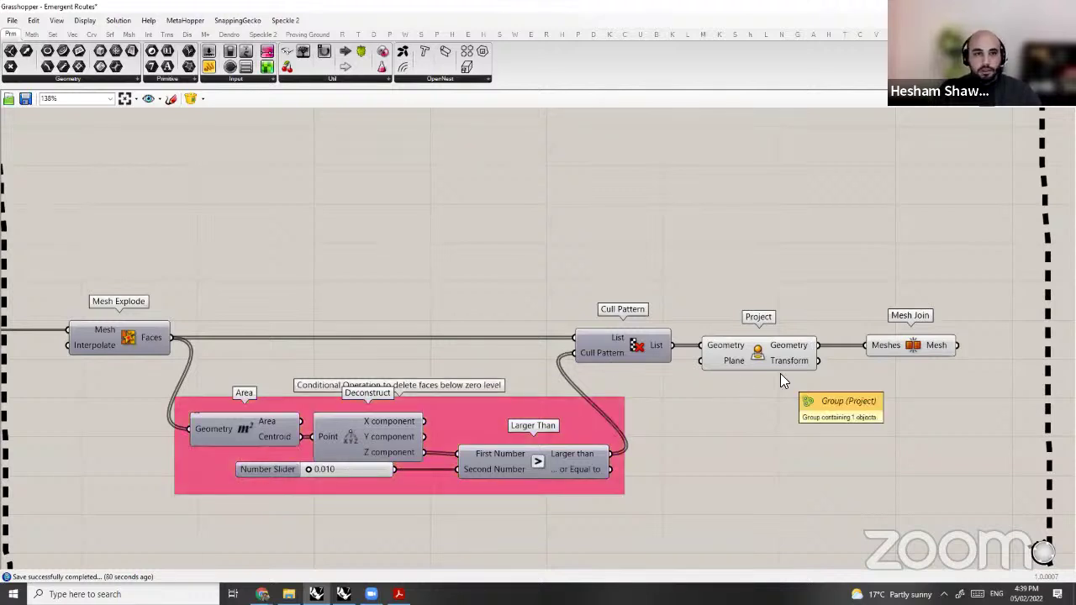
Step: Dock the Grasshopper window side by side with the Rhino viewport
scroll(781, 374, "down", 3)
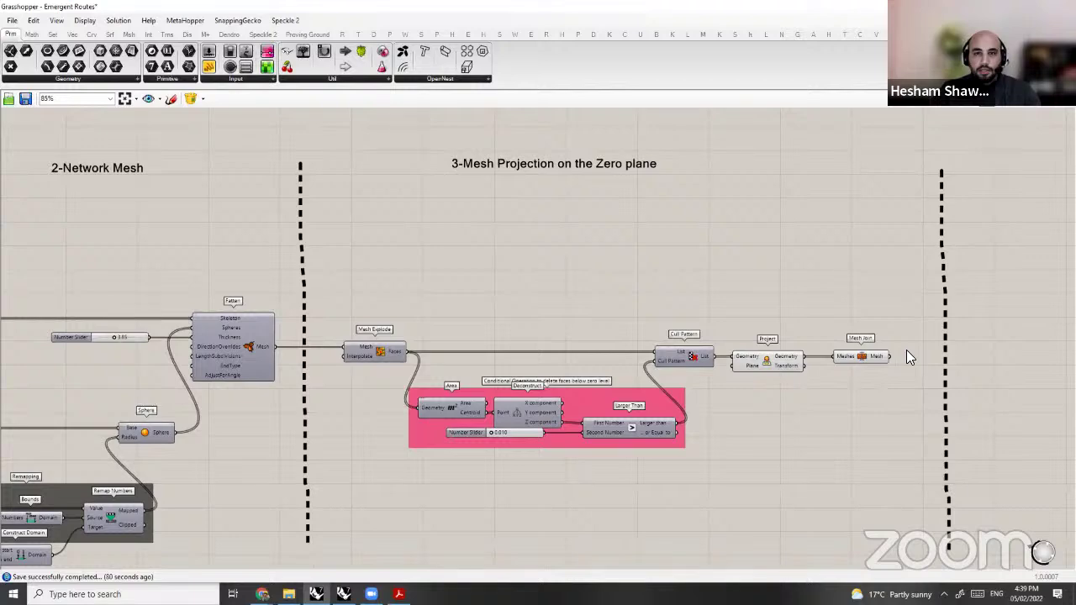
scroll(714, 331, "up", 1)
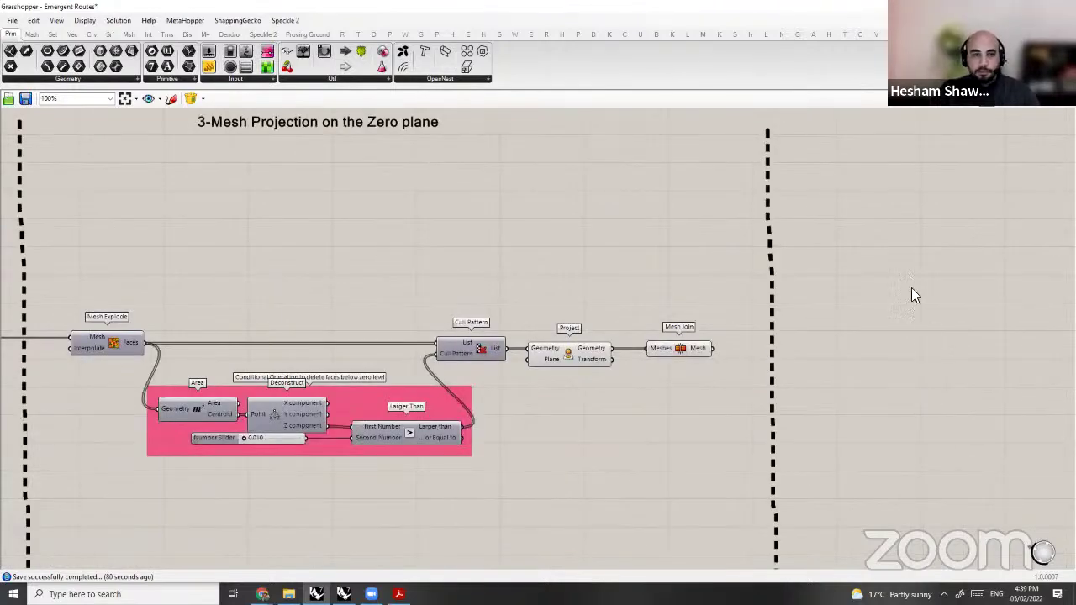
key("super+Right")
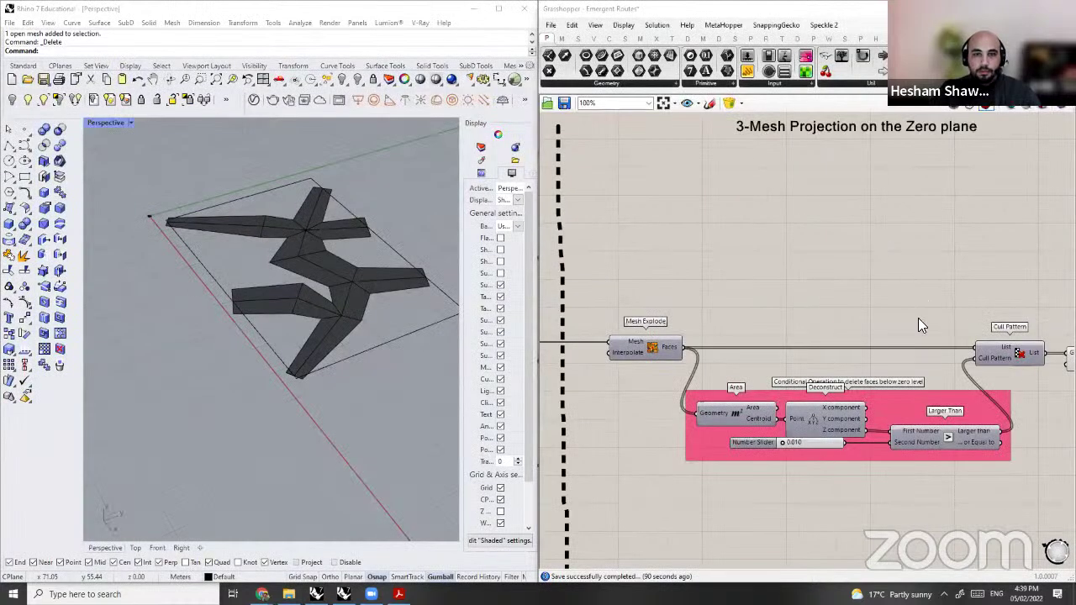
Step: Hide the preview of the Project component, leaving Mesh Join previewed
right_click_drag(919, 318, 600, 302)
key("ctrl+a")
middle_click(873, 244)
left_click(908, 263)
left_click(908, 375)
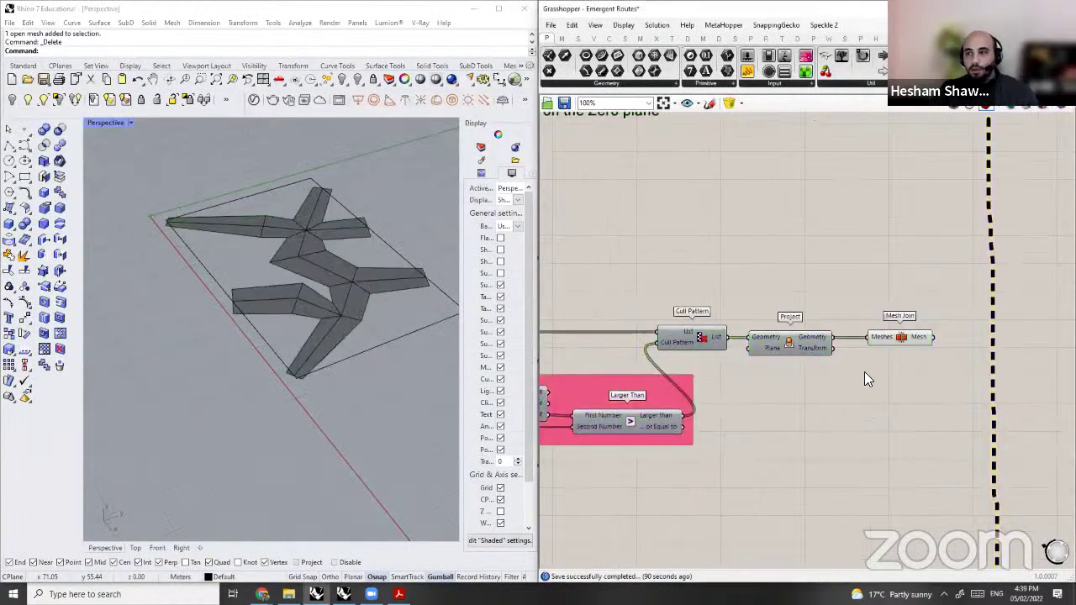
Step: Review the stage list on the canvas, and examine the 03-VOLUME/MESH diagram in the PDF presentation before returning to the definition
scroll(854, 368, "down", 2)
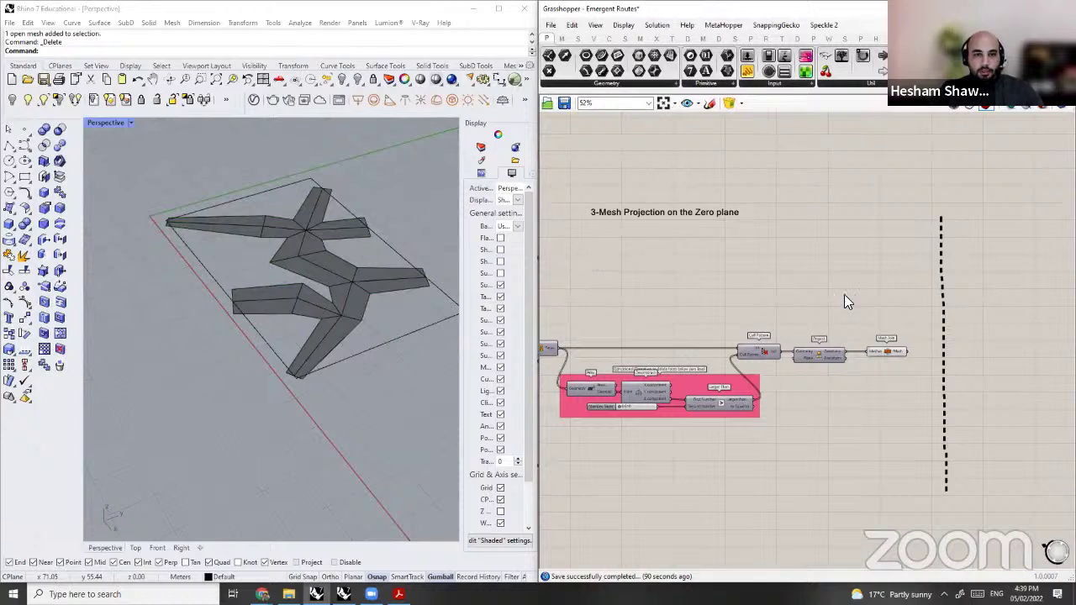
scroll(822, 313, "down", 3)
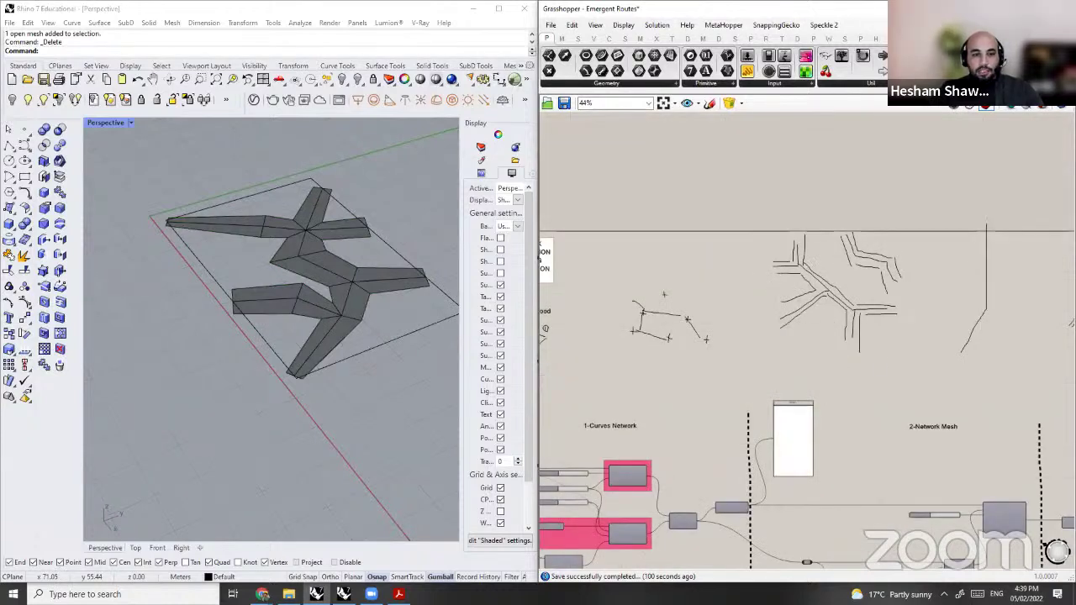
right_click_drag(601, 349, 834, 372)
scroll(715, 391, "up", 3)
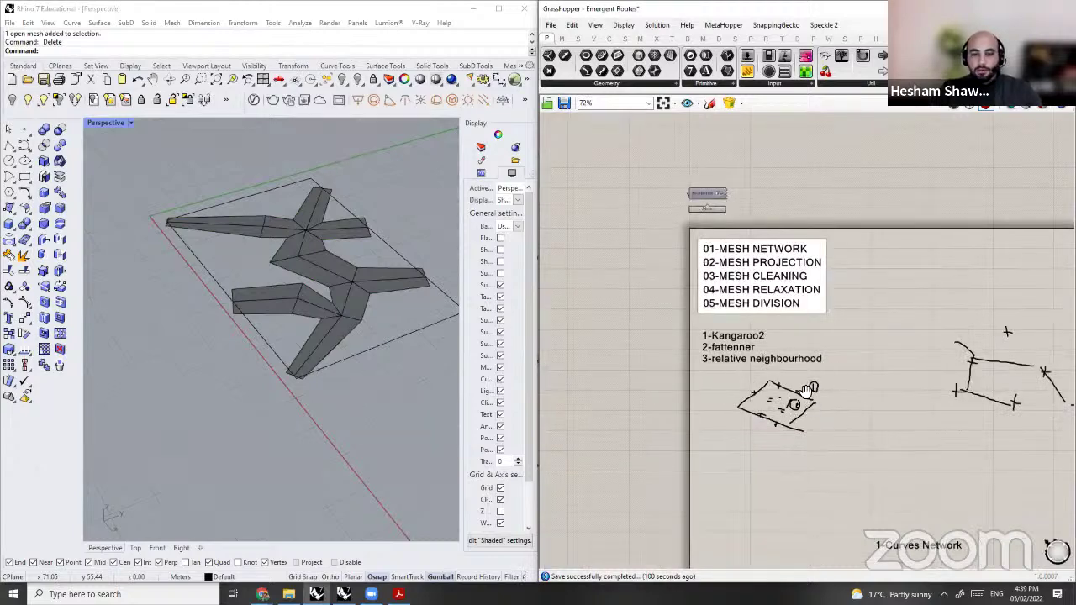
key("alt+Tab")
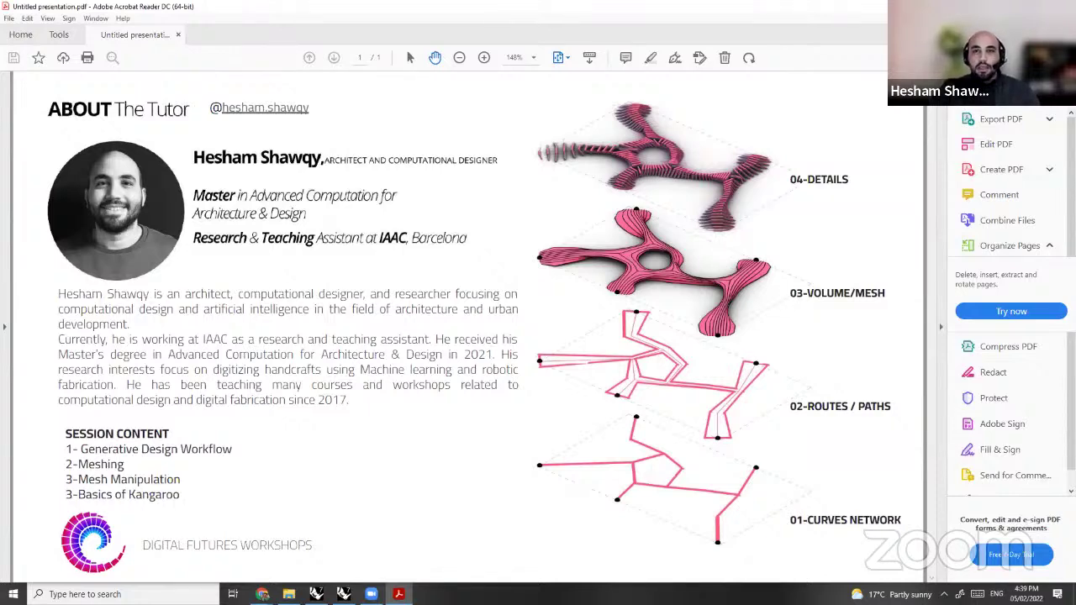
scroll(719, 256, "up", 3, "ctrl")
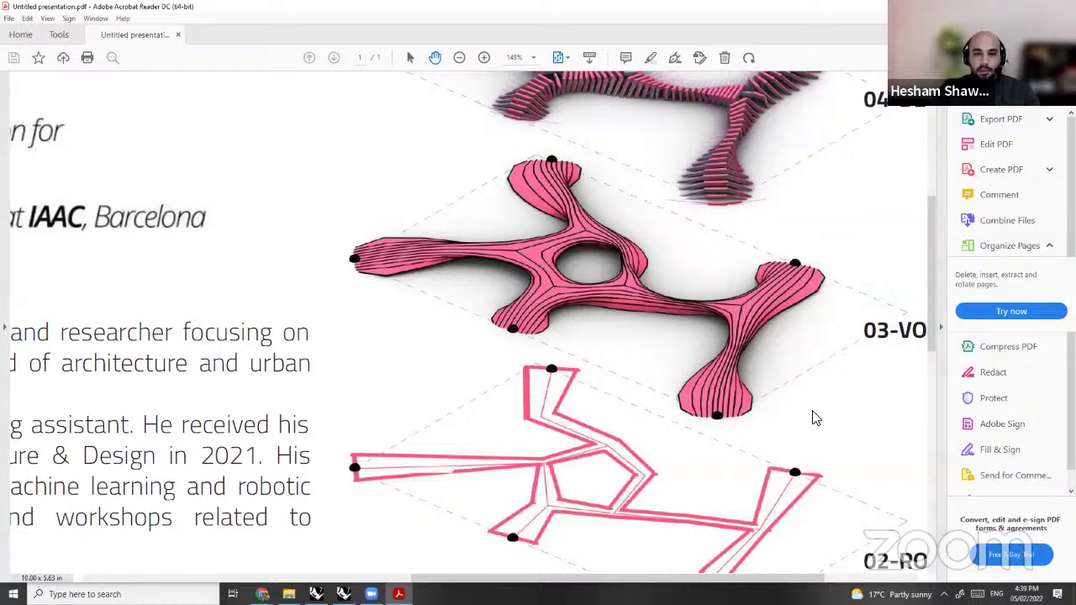
key("alt+Tab")
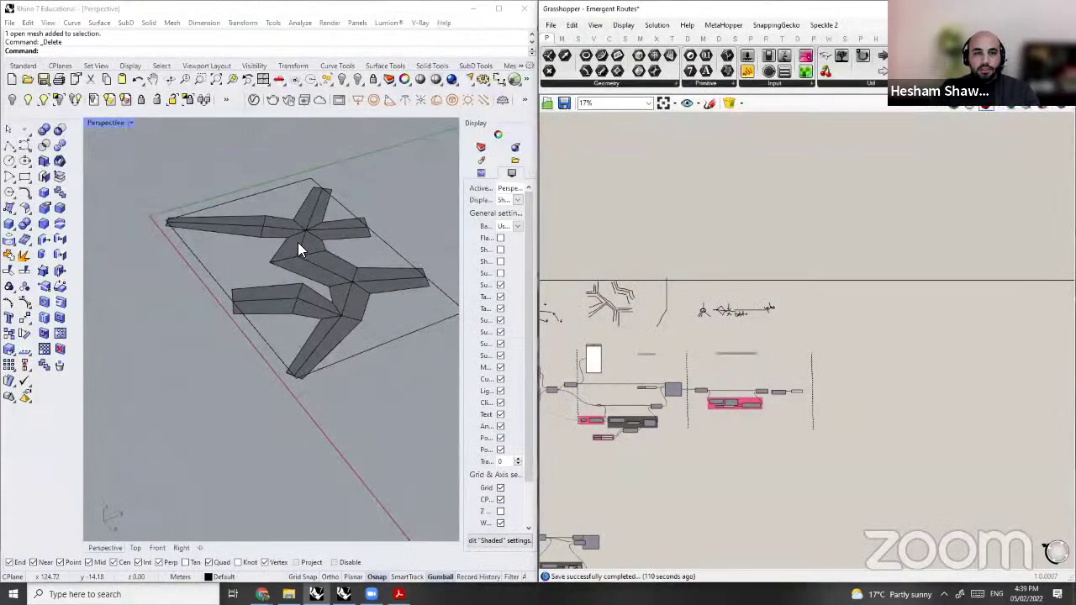
Step: Try seeds 57 and 16 on the slider shared by the Populate Geometry components, and set it to 99
scroll(681, 278, "up", 8)
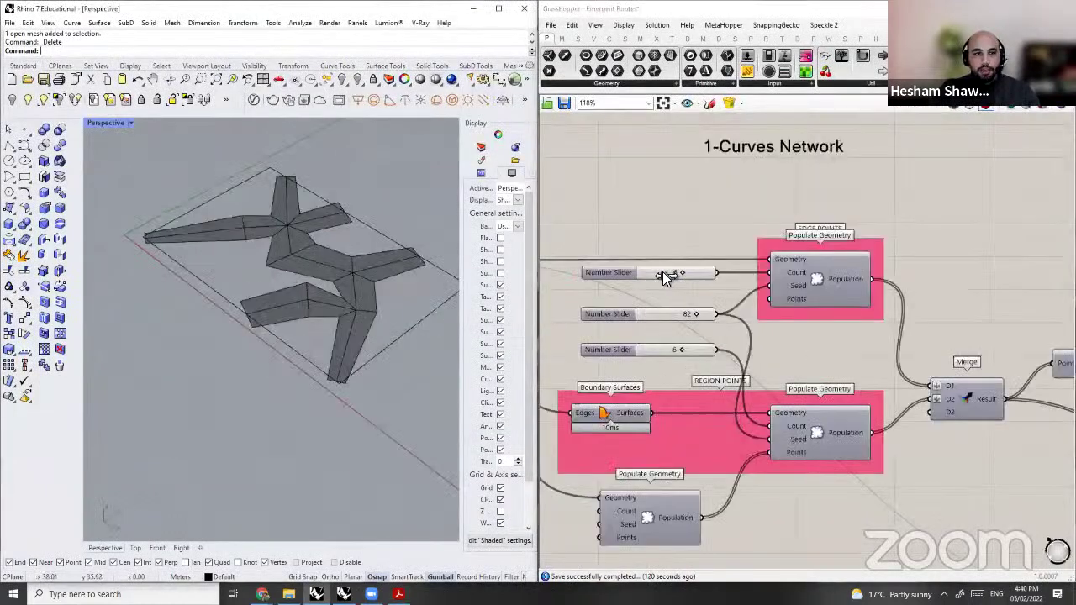
scroll(684, 270, "up", 2)
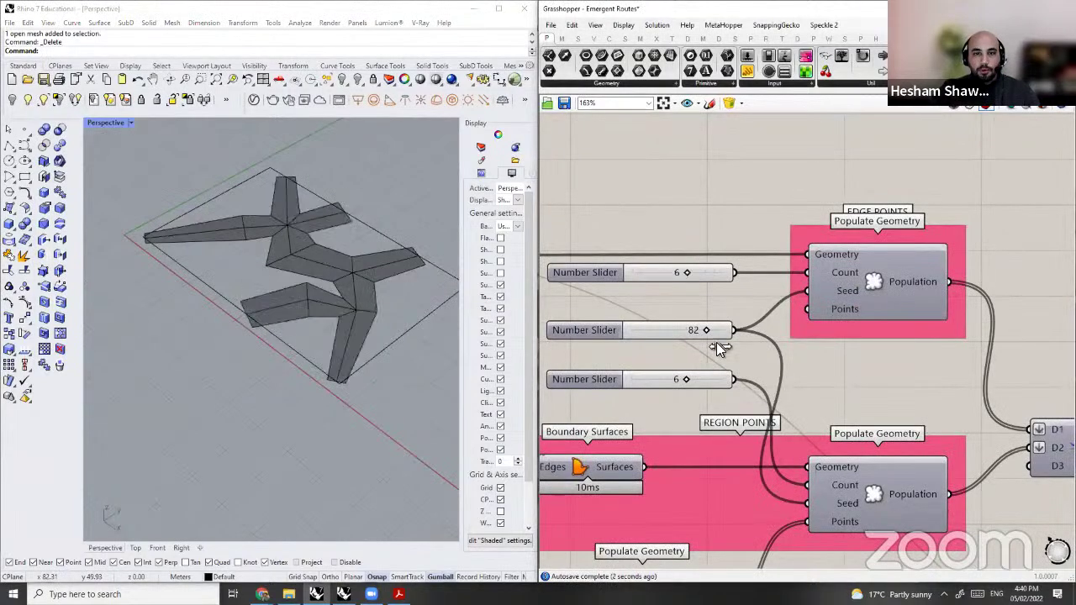
left_click_drag(685, 335, 683, 330)
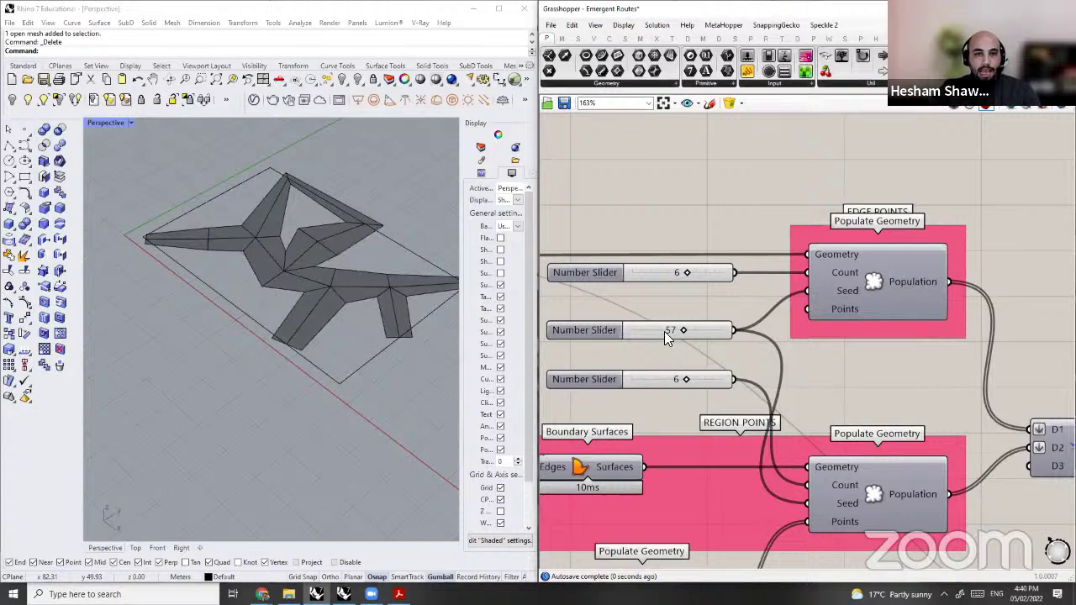
left_click_drag(655, 332, 648, 333)
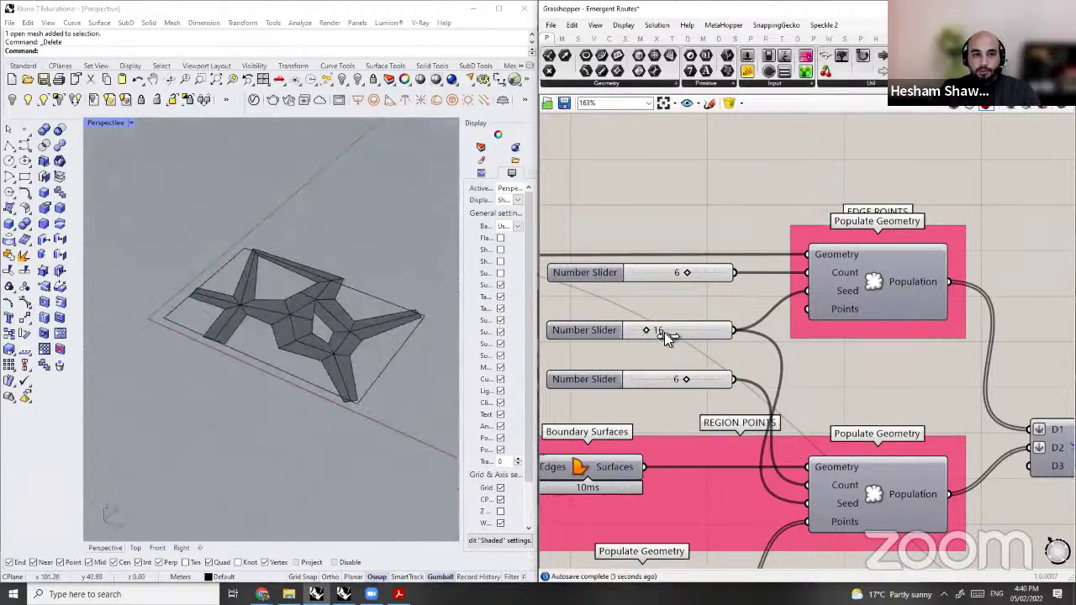
left_click_drag(664, 332, 720, 330)
Step: Inspect the flattened mesh from different angles in Rhino, and return to the empty canvas beyond the third stage's divider
scroll(280, 349, "up", 4)
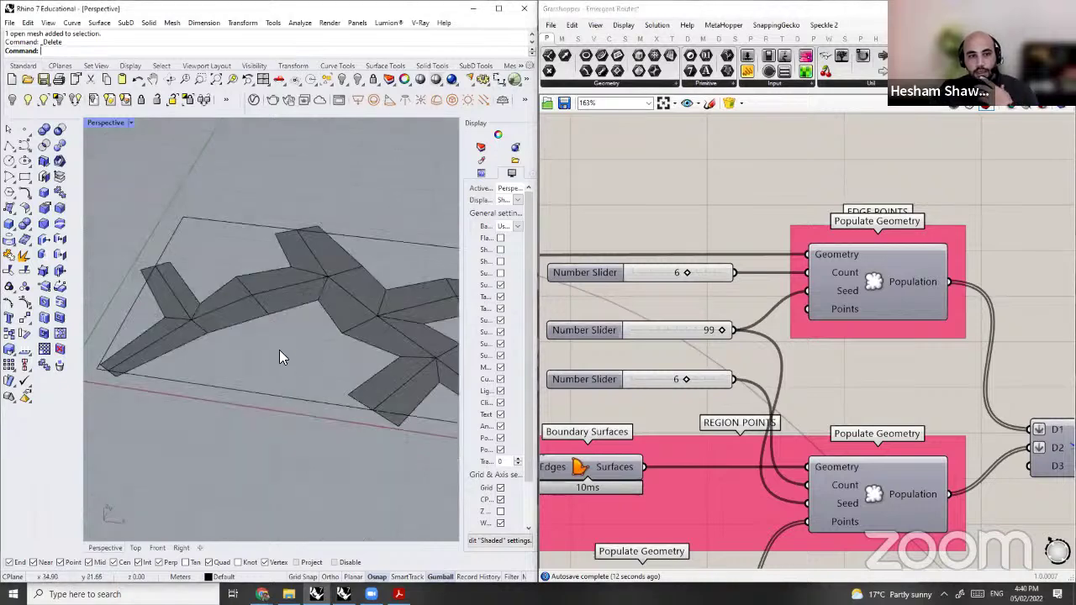
scroll(362, 333, "down", 5)
scroll(361, 332, "up", 4)
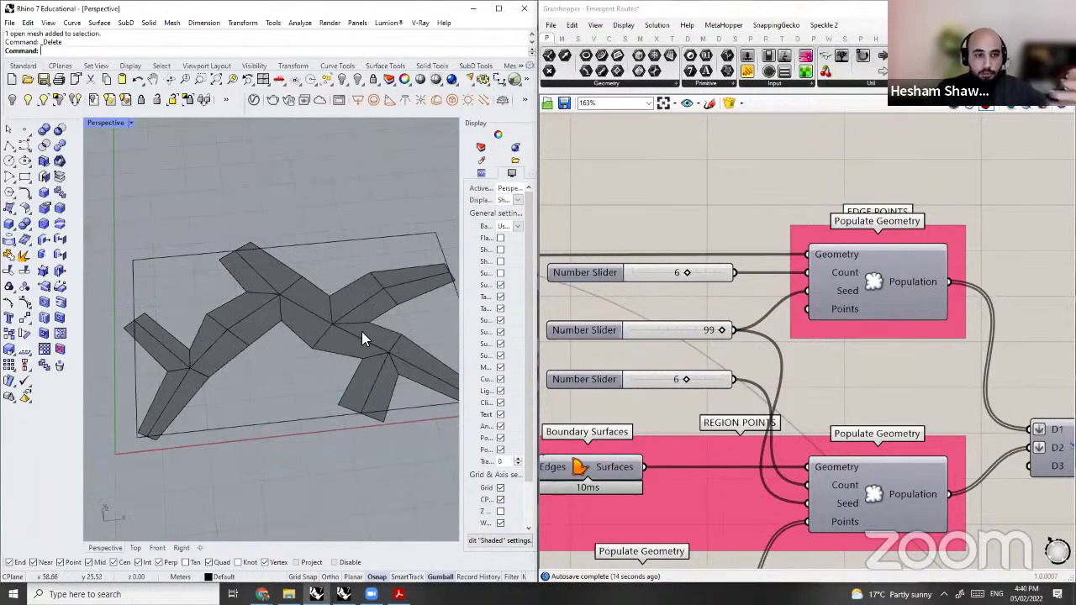
scroll(281, 293, "down", 3)
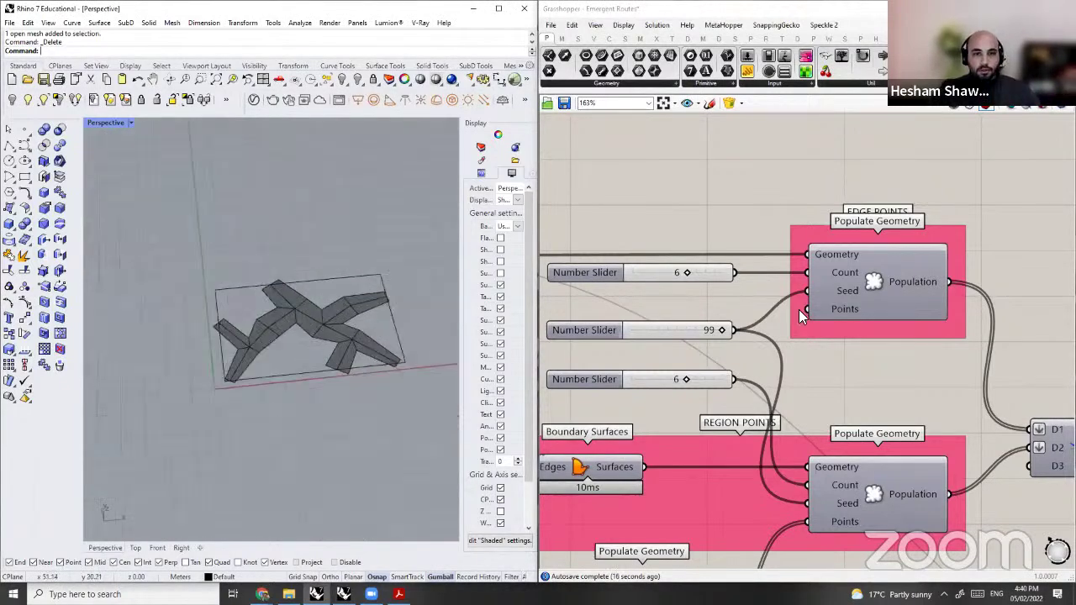
right_click_drag(799, 309, 939, 320)
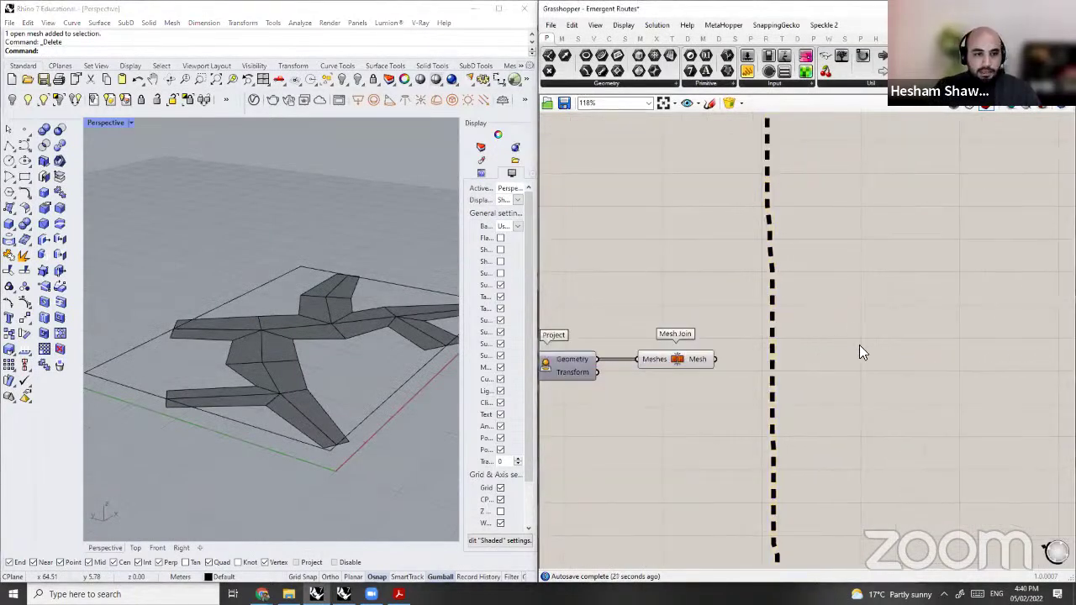
scroll(807, 320, "down", 2)
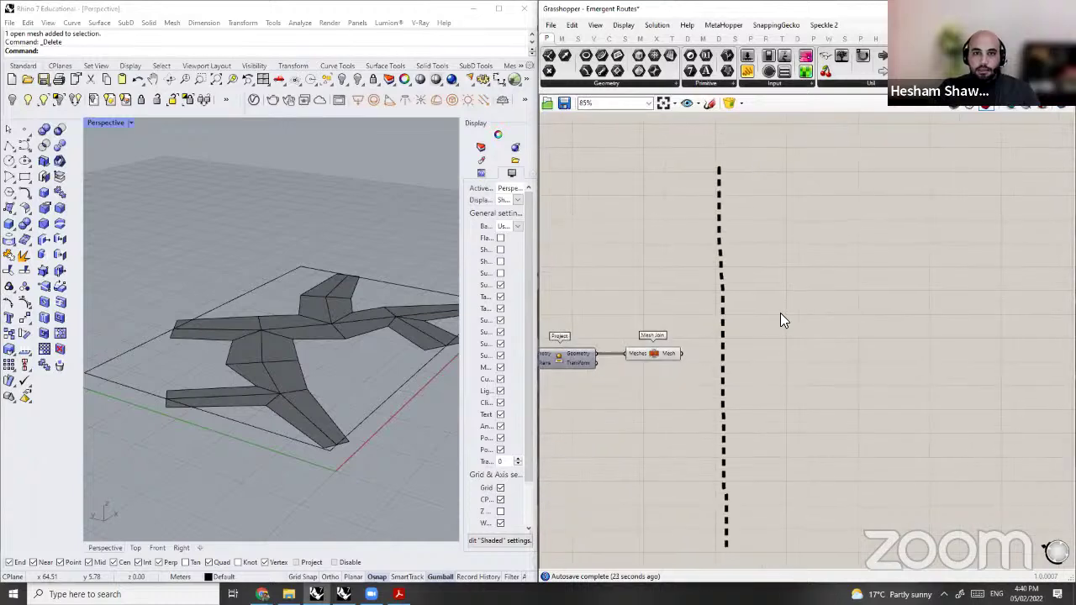
scroll(854, 292, "down", 1)
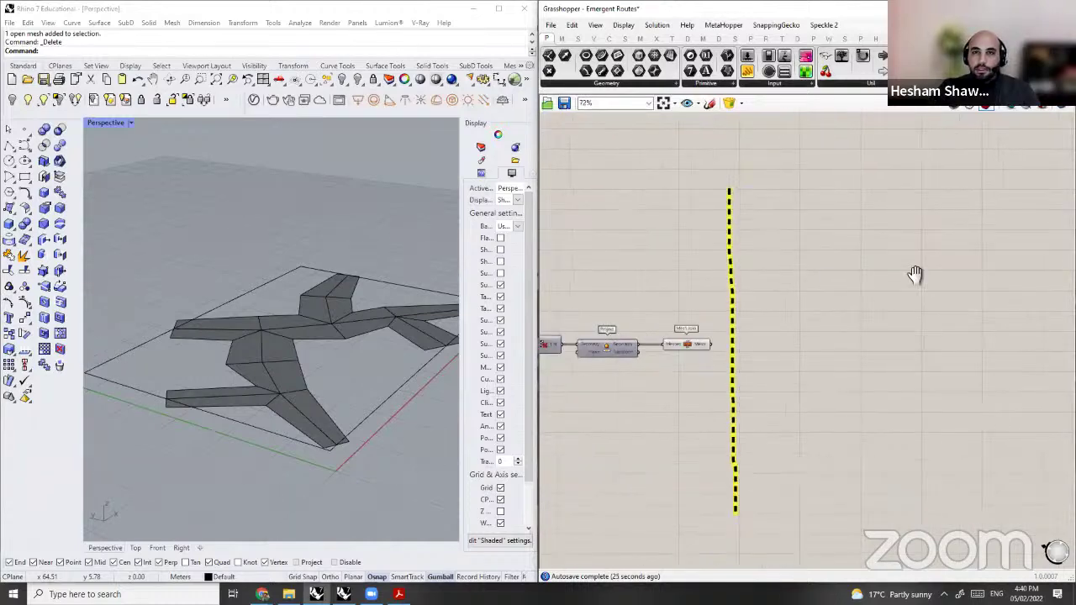
Step: Enlarge the Grasshopper window and bring up the Kangaroo2 component set for the next stage
right_click_drag(911, 273, 831, 269)
scroll(831, 269, "up", 2)
scroll(831, 270, "down", 2)
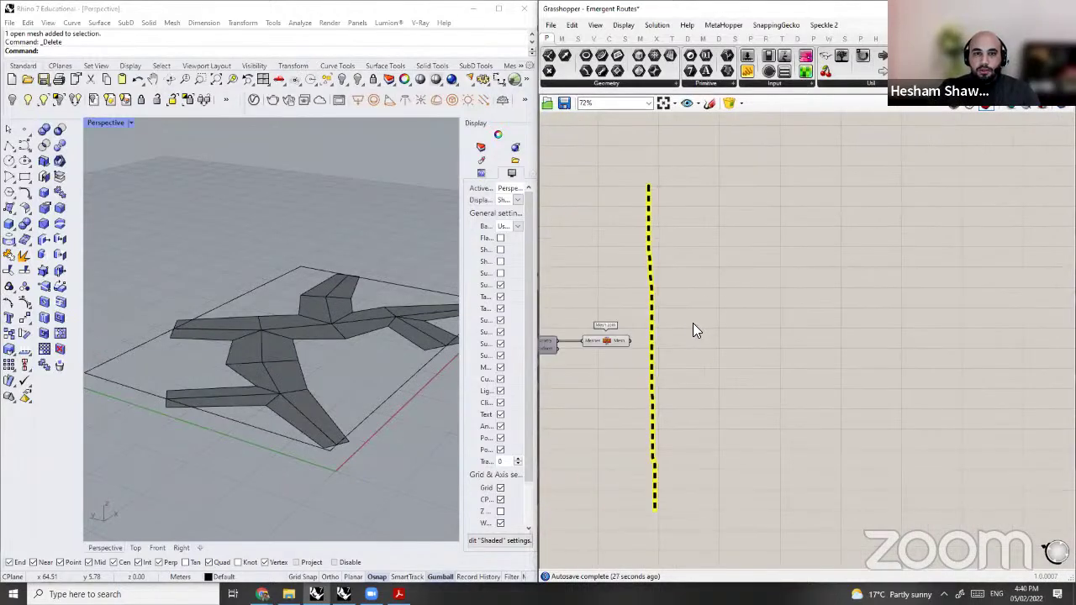
scroll(780, 315, "up", 3)
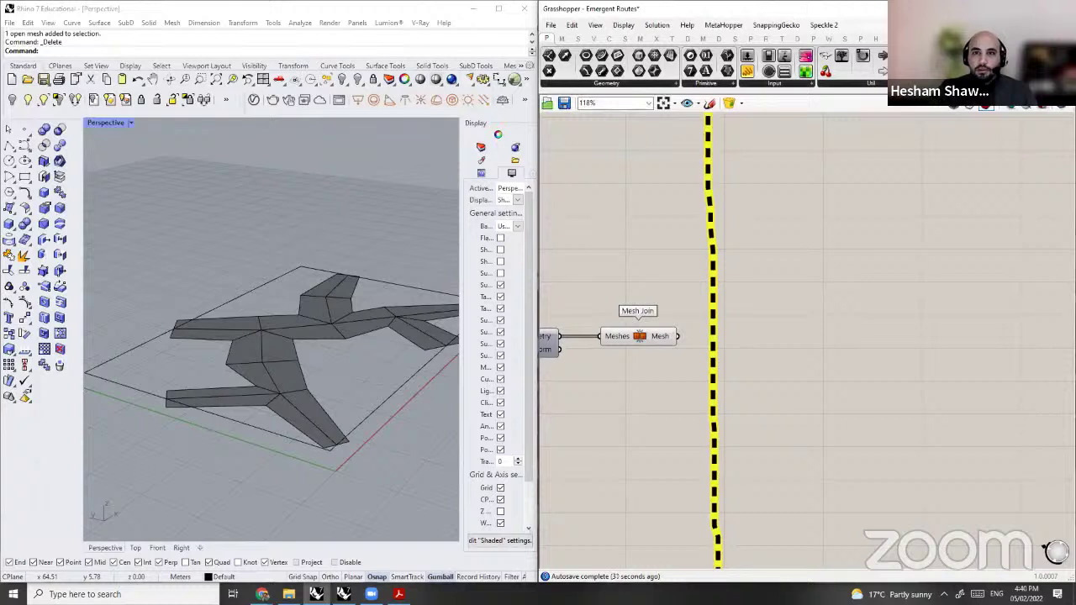
double_click(877, 294)
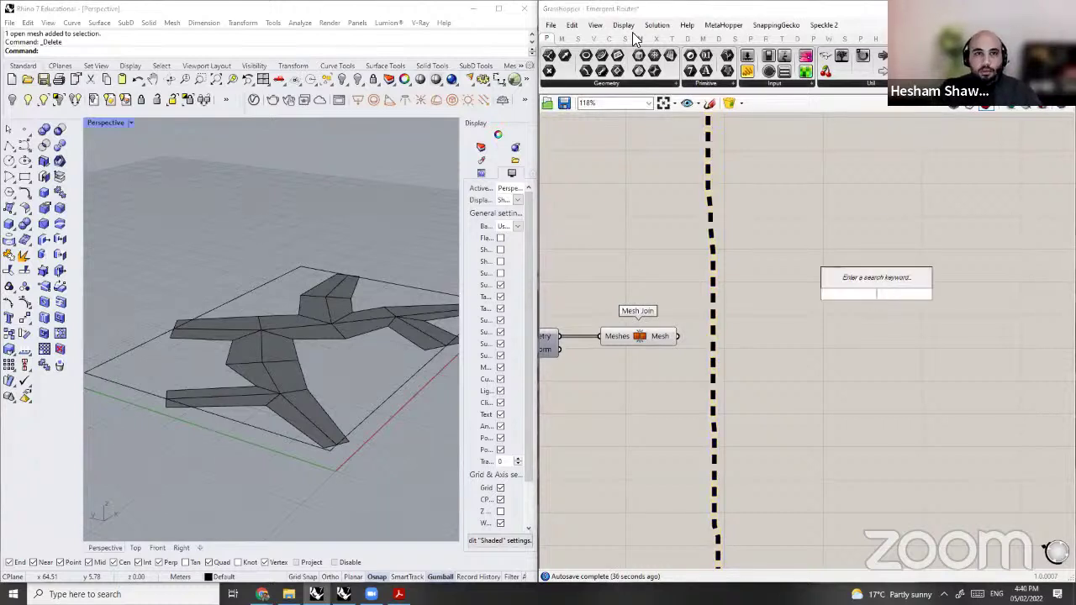
double_click(654, 9)
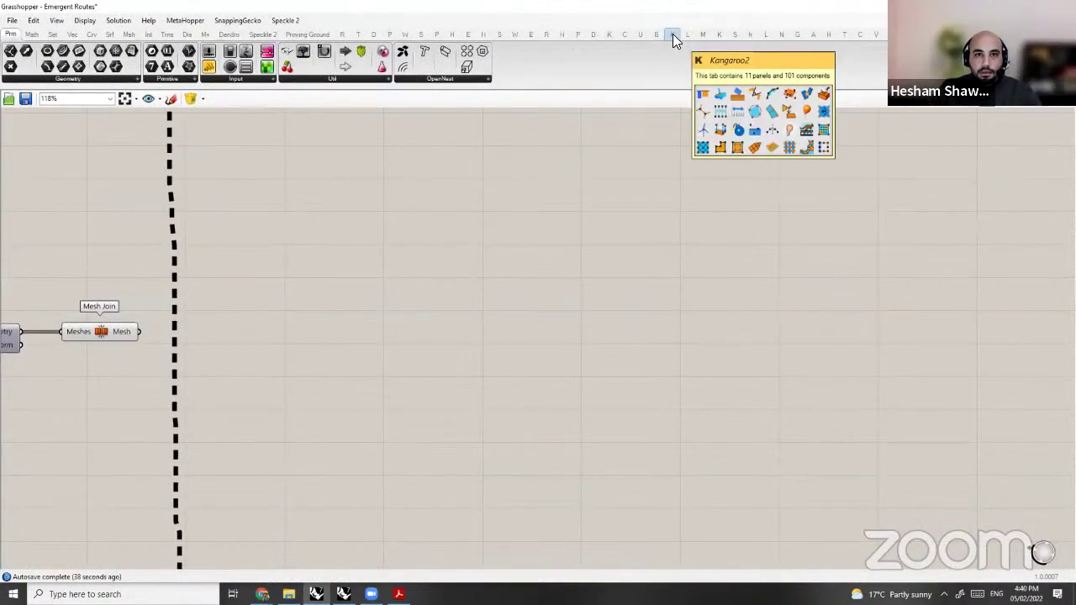
left_click(673, 33)
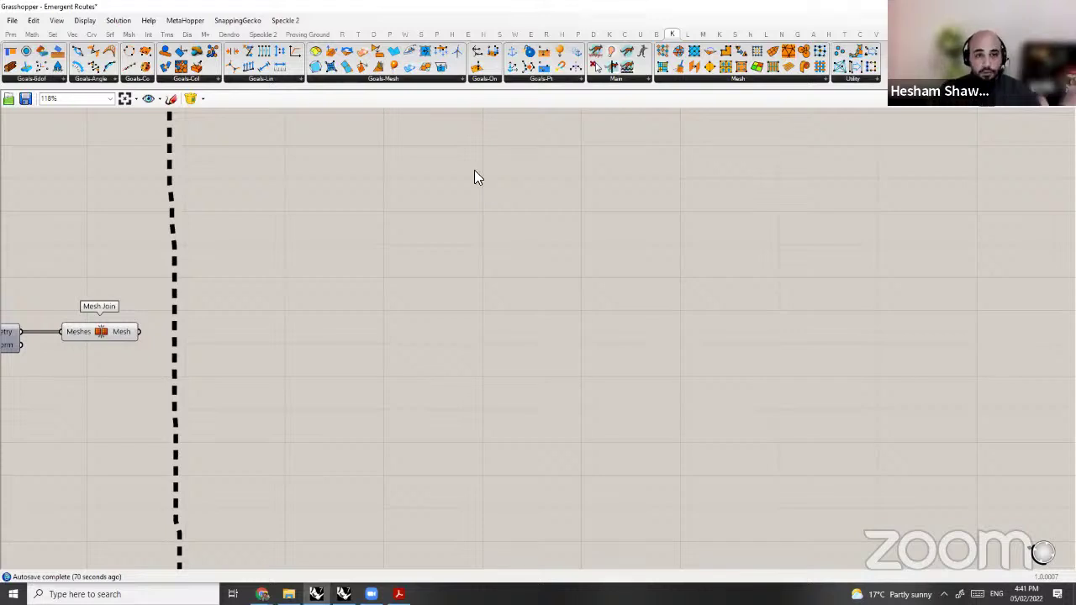
Step: Sketch a flat line with supports at both ends, an upward arrow and arched curves on the canvas, and discard the sketch
scroll(438, 257, "up", 3)
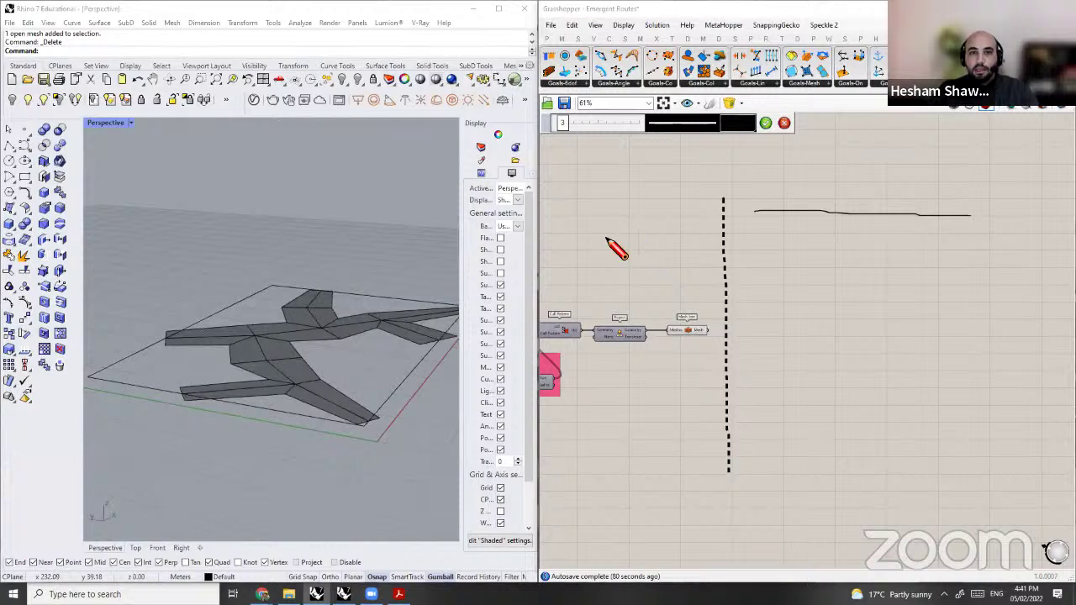
scroll(607, 249, "up", 3)
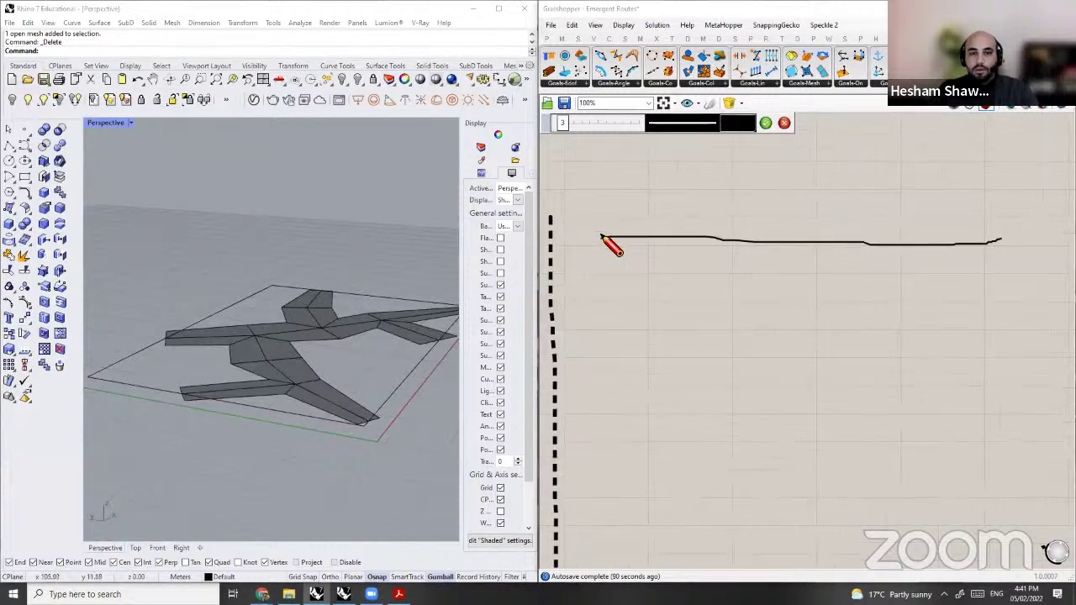
left_click_drag(777, 252, 769, 181)
left_click_drag(769, 180, 762, 192)
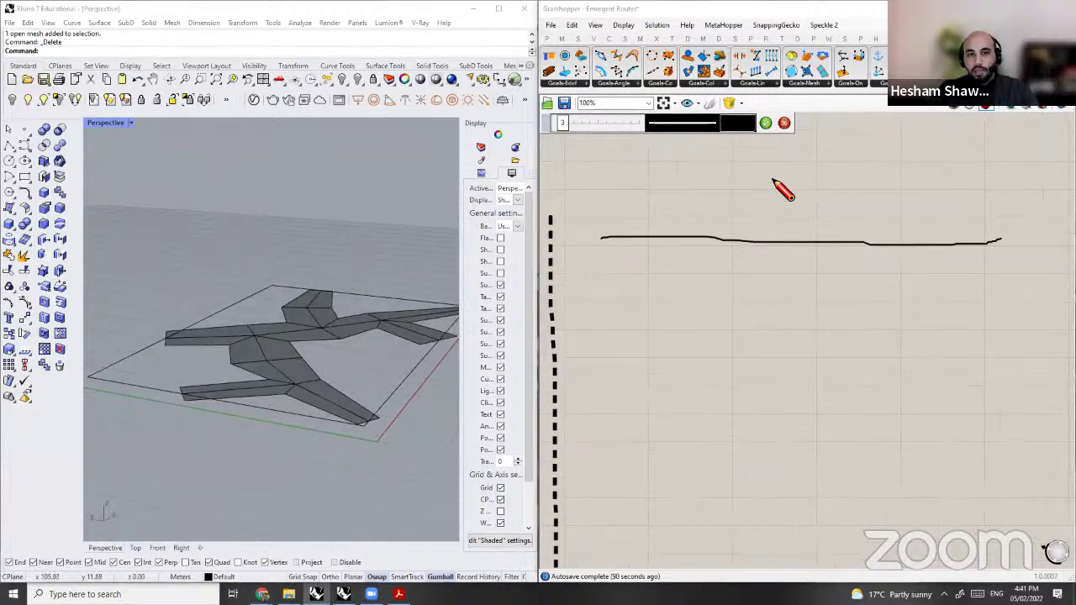
mouse_move(635, 220)
left_mouse_down()
mouse_move(920, 228)
mouse_move(992, 250)
left_mouse_up()
left_click_drag(977, 190, 988, 244)
mouse_move(599, 197)
left_mouse_down()
mouse_move(610, 225)
mouse_move(663, 210)
mouse_move(969, 249)
left_mouse_up()
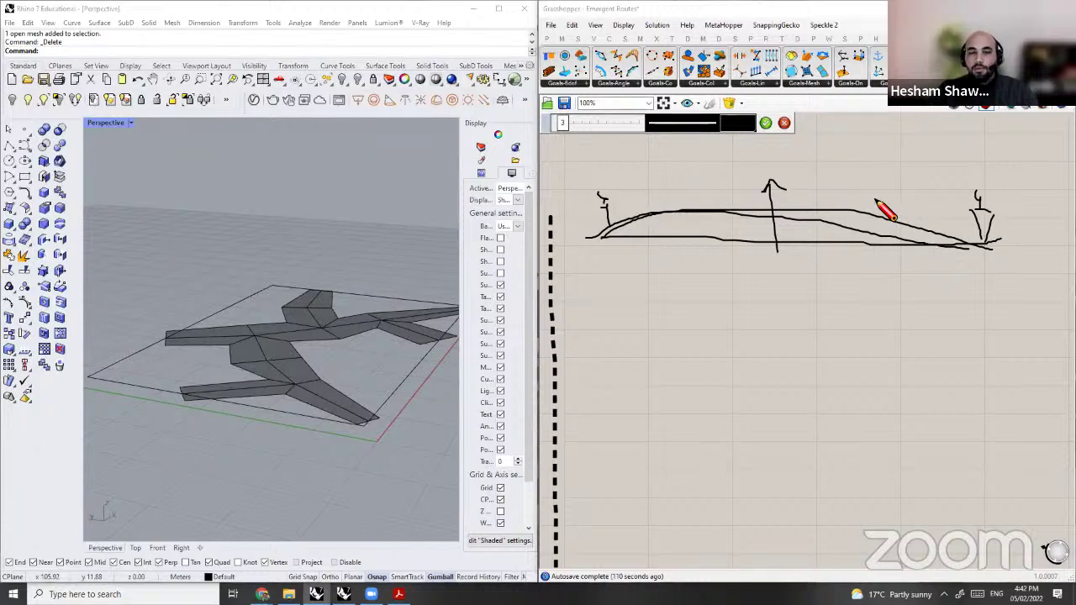
left_click(785, 123)
scroll(791, 235, "down", 2)
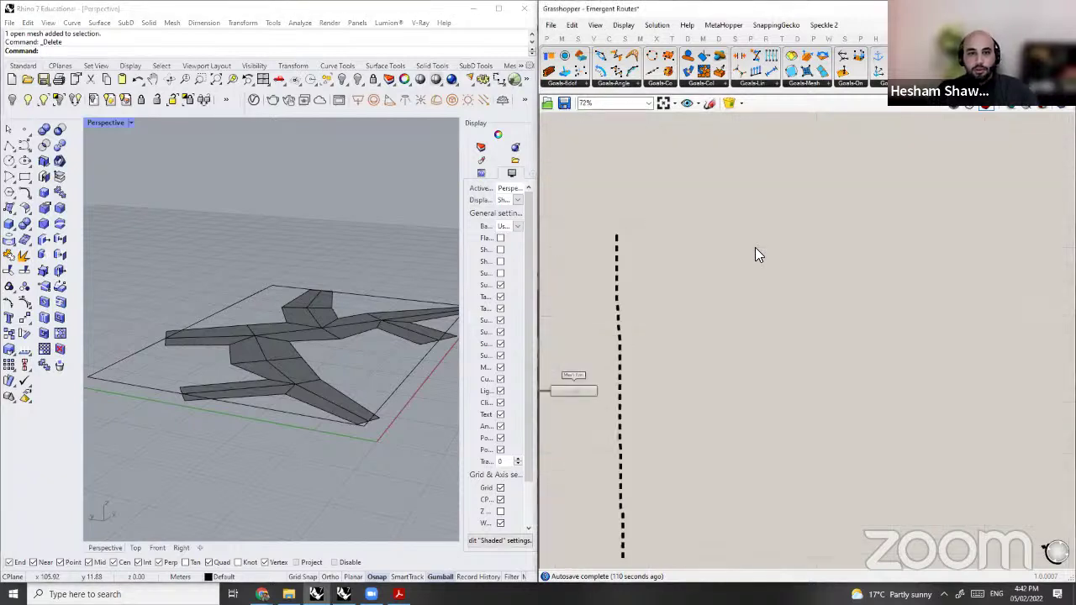
Step: Add a Scribble reading "Geometry" on the empty canvas beyond the third stage's divider
scroll(756, 249, "up", 2)
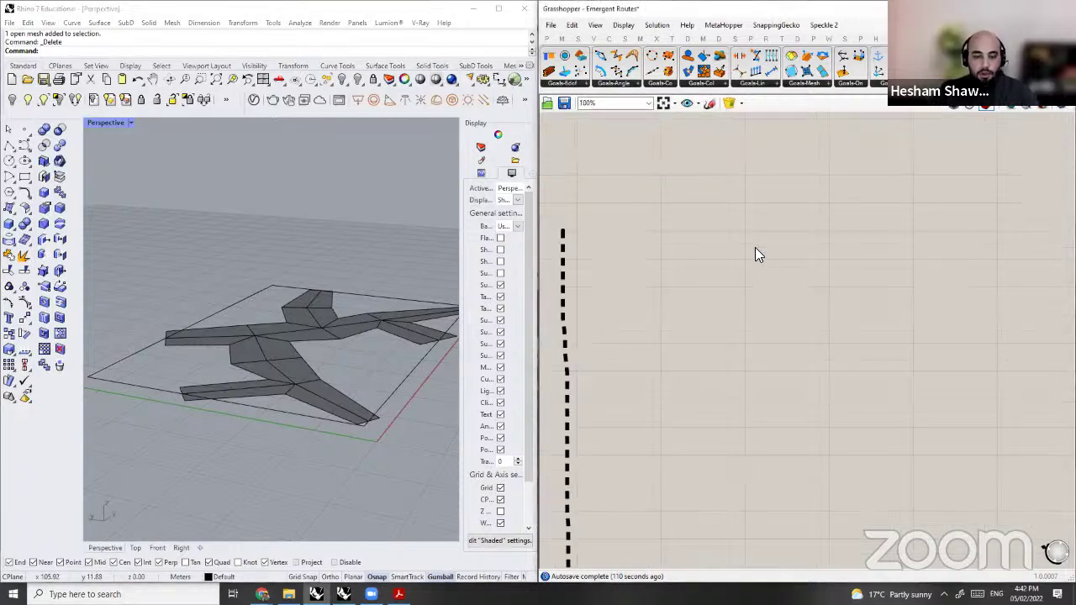
double_click(745, 308)
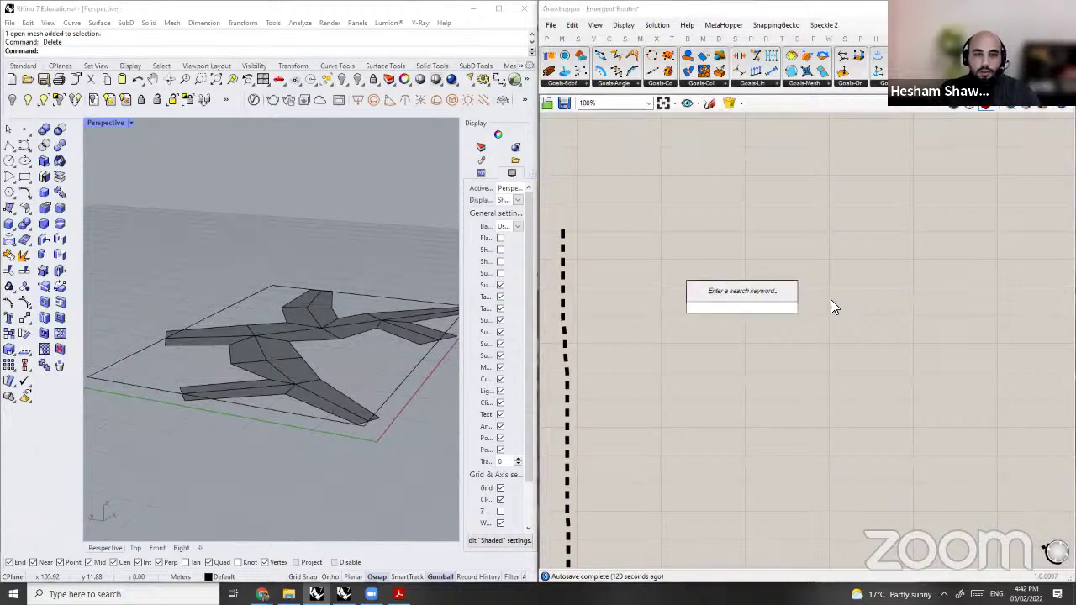
type("s")
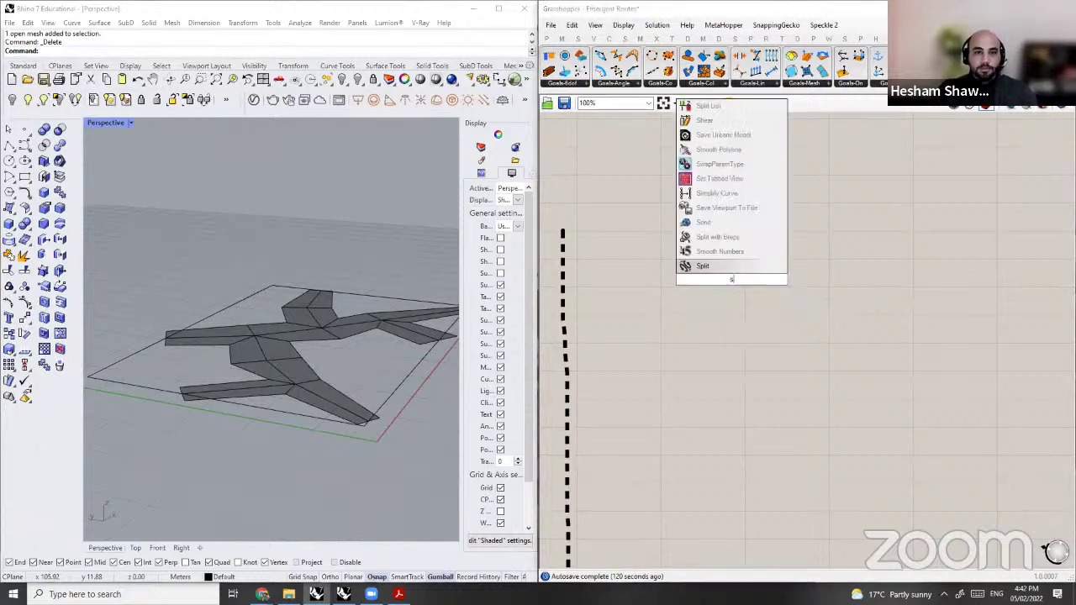
type("cr")
left_click(715, 239)
scroll(723, 286, "up", 4)
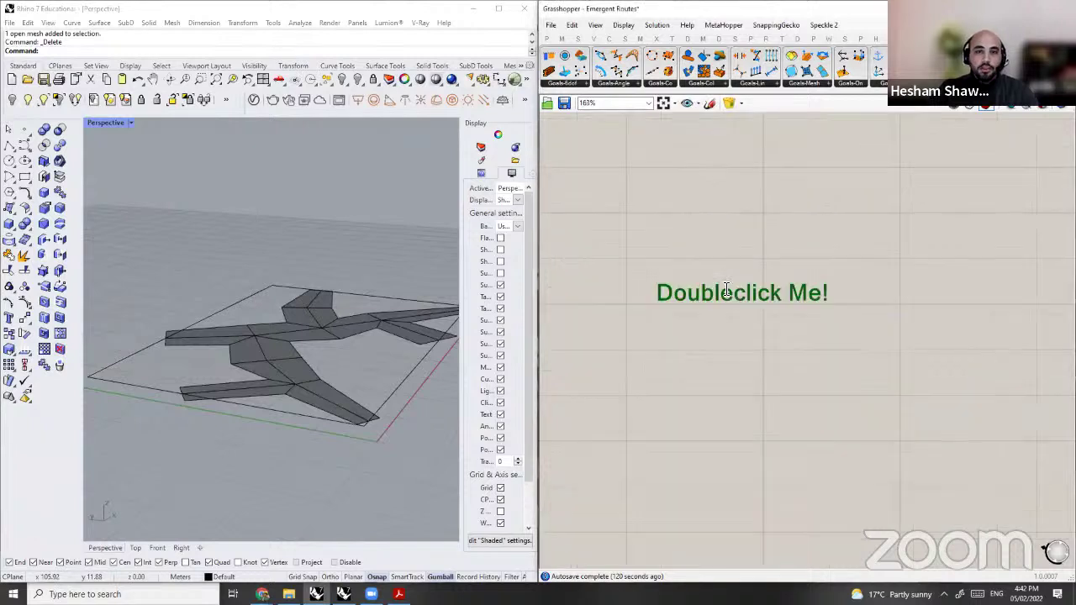
double_click(726, 289)
type("G")
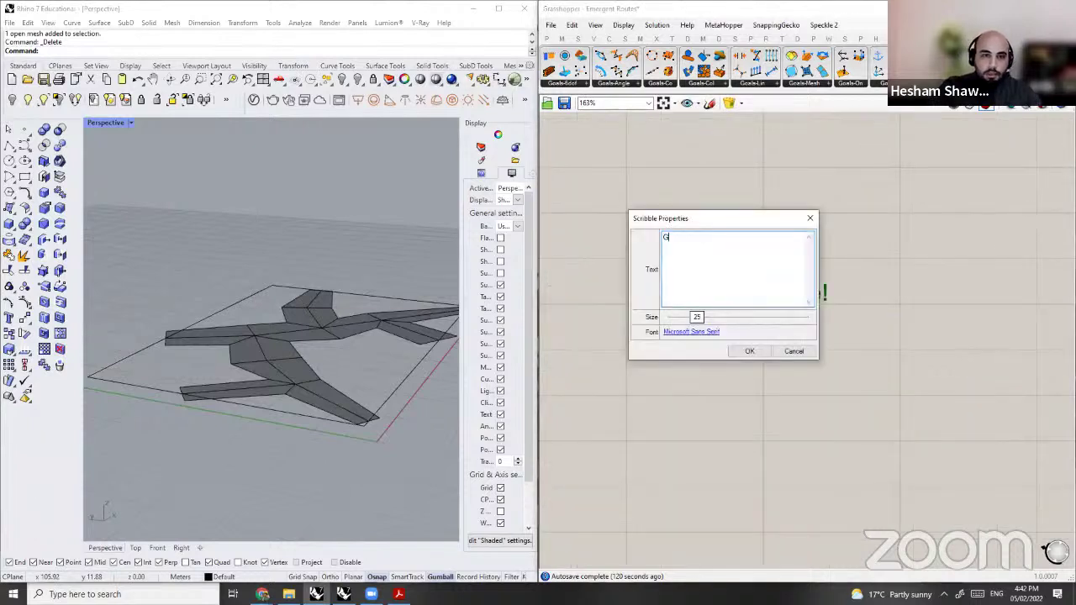
type("eometry")
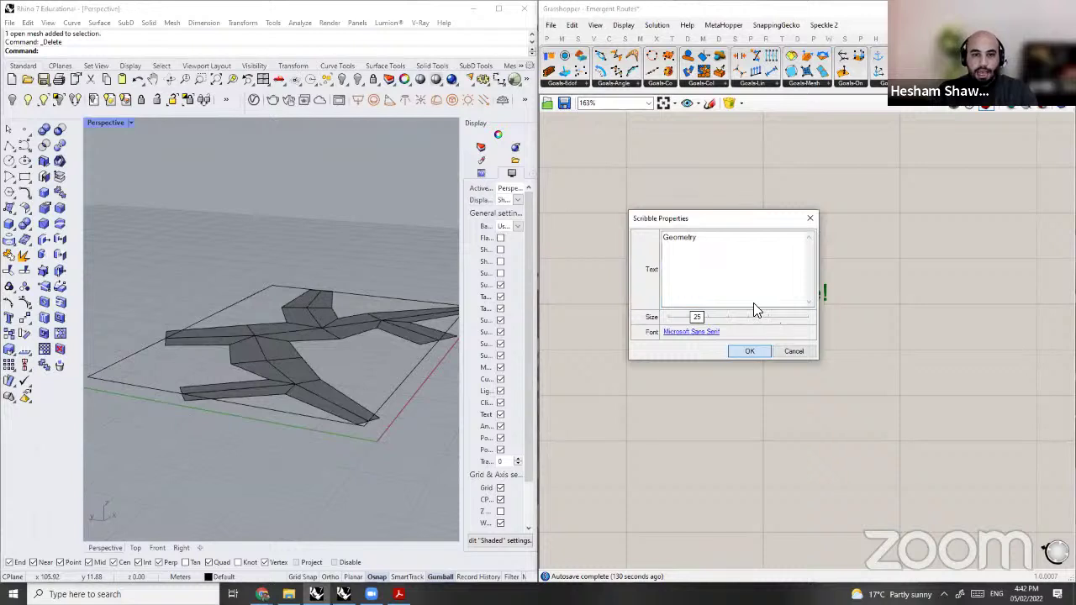
left_click(749, 352)
scroll(619, 429, "down", 3)
left_click(616, 441)
Step: Duplicate the Geometry scribble, place the copy beside it and change its text to "Forces"
right_click_drag(752, 297, 683, 300)
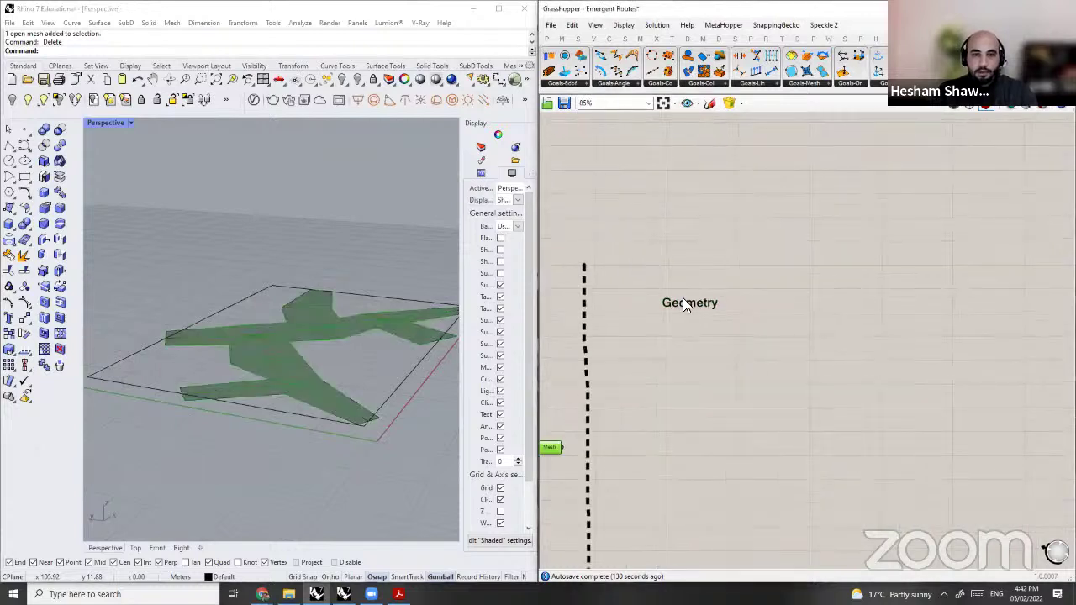
left_click_drag(684, 297, 876, 299, "alt")
double_click(876, 300)
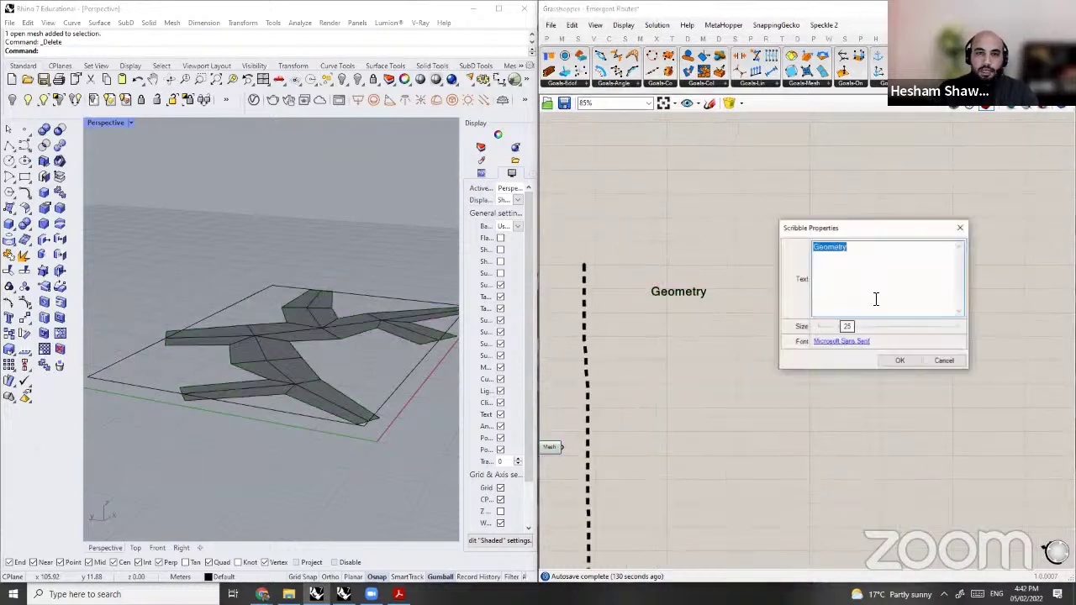
type("go")
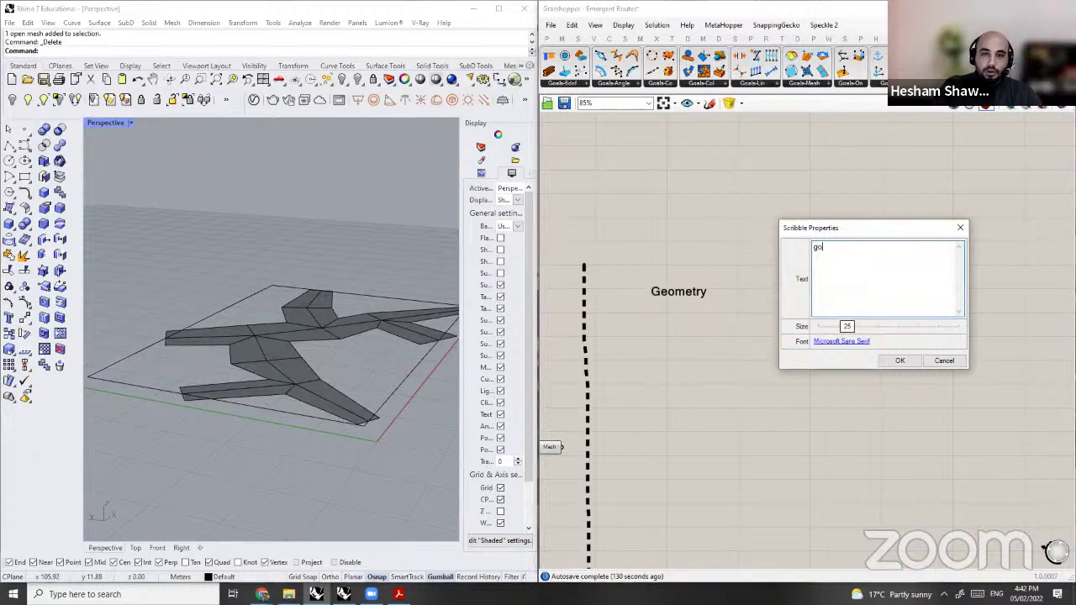
key("BackSpace")
key("BackSpace")
type("Forces")
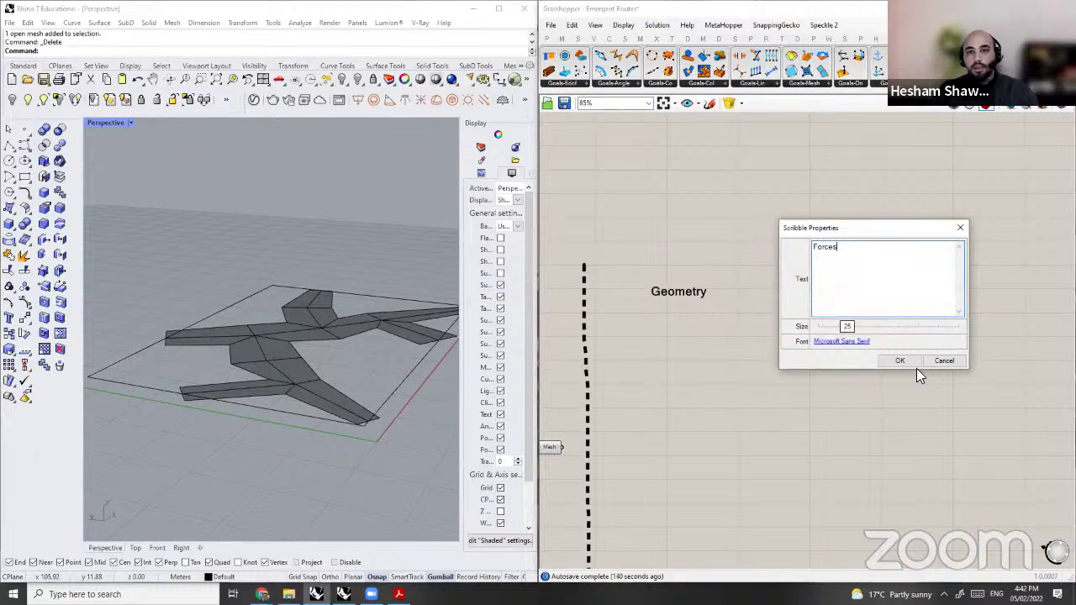
left_click(900, 361)
left_click_drag(888, 290, 904, 307)
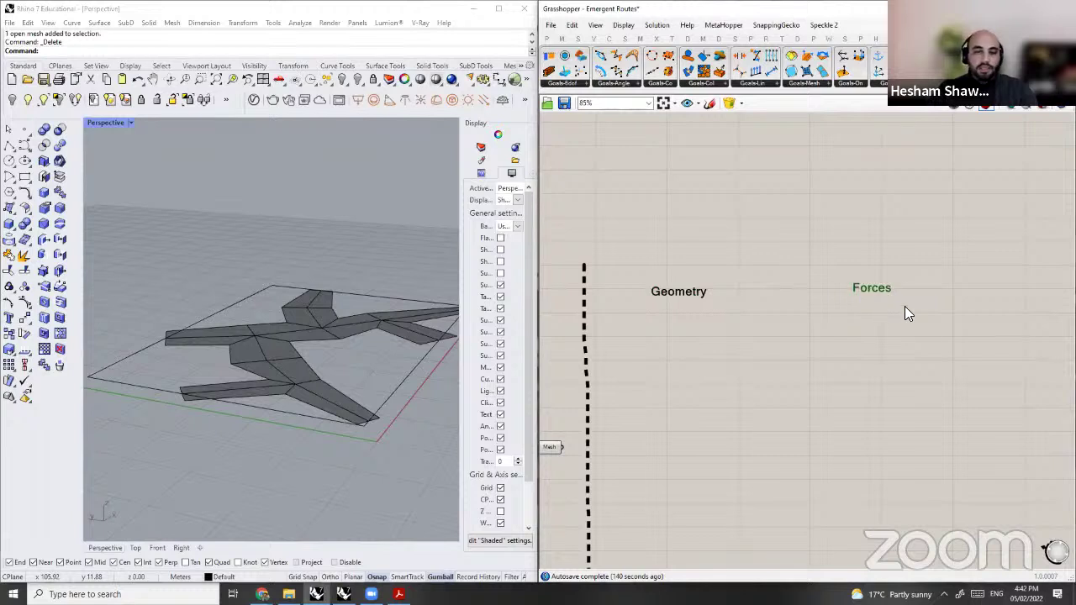
left_click(908, 309)
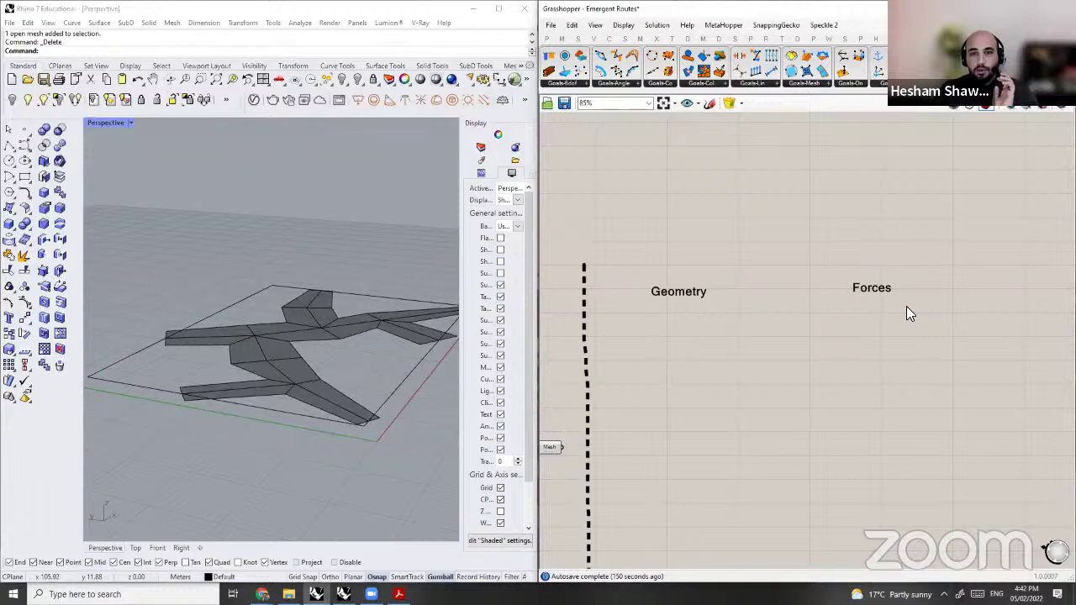
Step: Duplicate the Forces scribble, place the copy beyond it and change its text to "Simulation"
right_click_drag(889, 291, 788, 286)
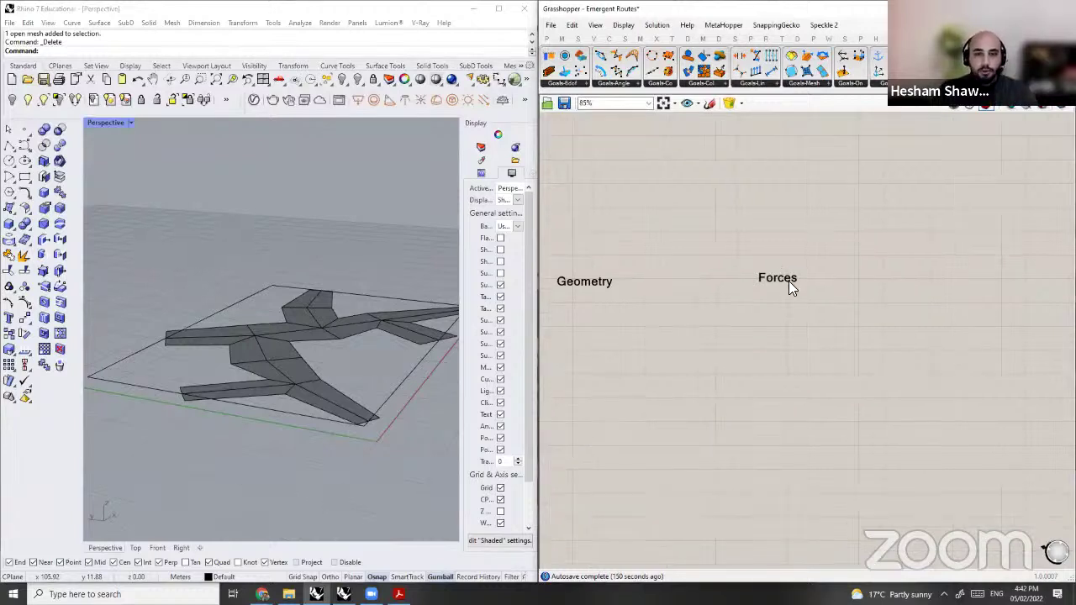
left_click_drag(769, 278, 764, 281)
right_click_drag(799, 289, 772, 289)
left_click_drag(757, 282, 936, 279, "alt")
double_click(935, 279)
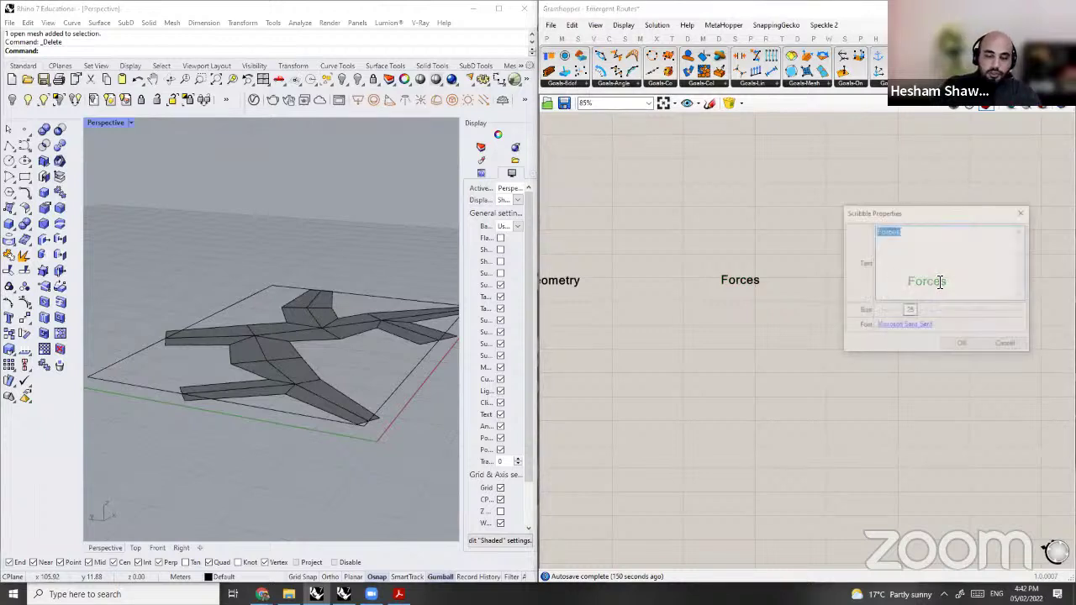
type("S")
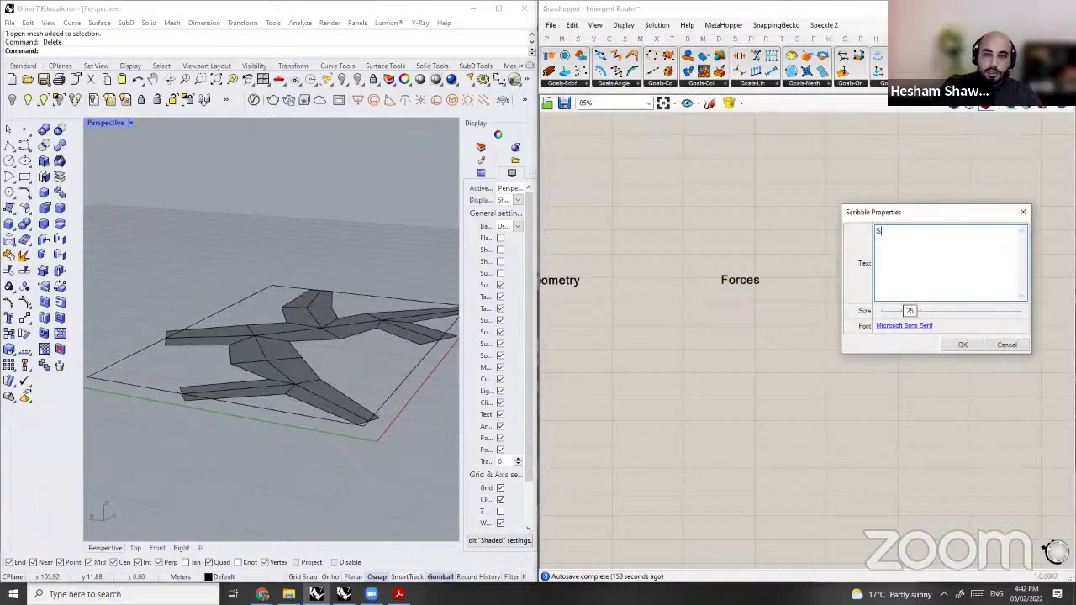
type("imulation")
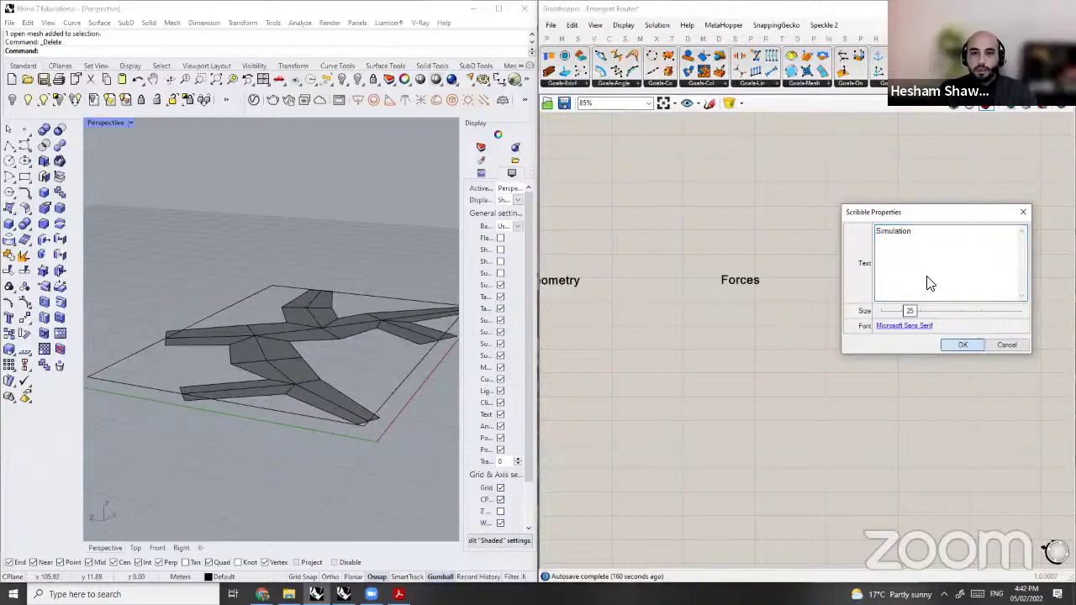
key("Return")
scroll(698, 294, "down", 2)
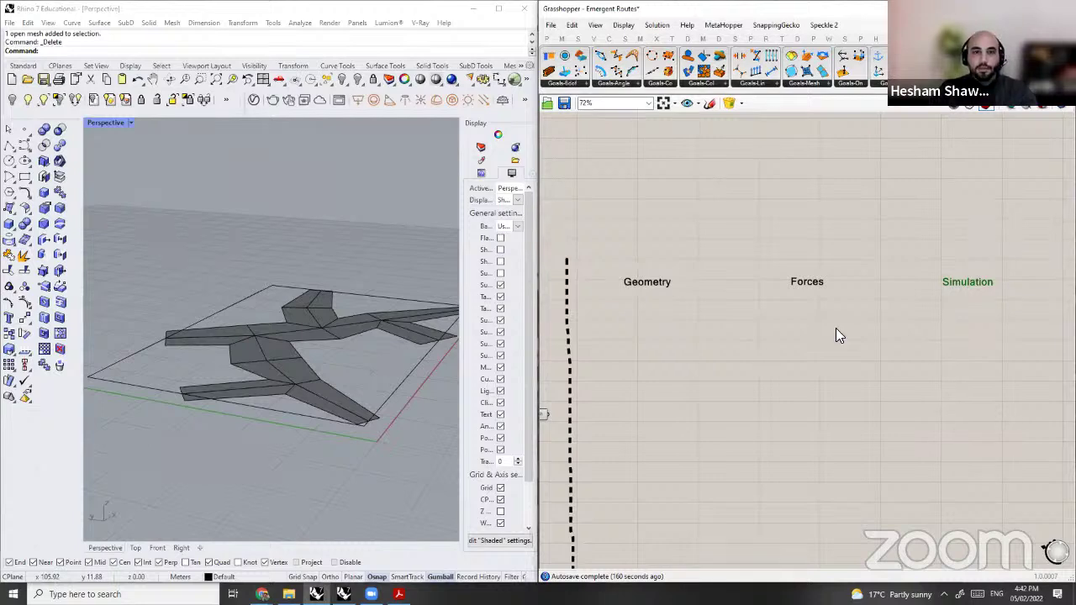
Step: Place a Kangaroo Load component from the point goals on the canvas under the Forces heading
right_click_drag(836, 328, 979, 324)
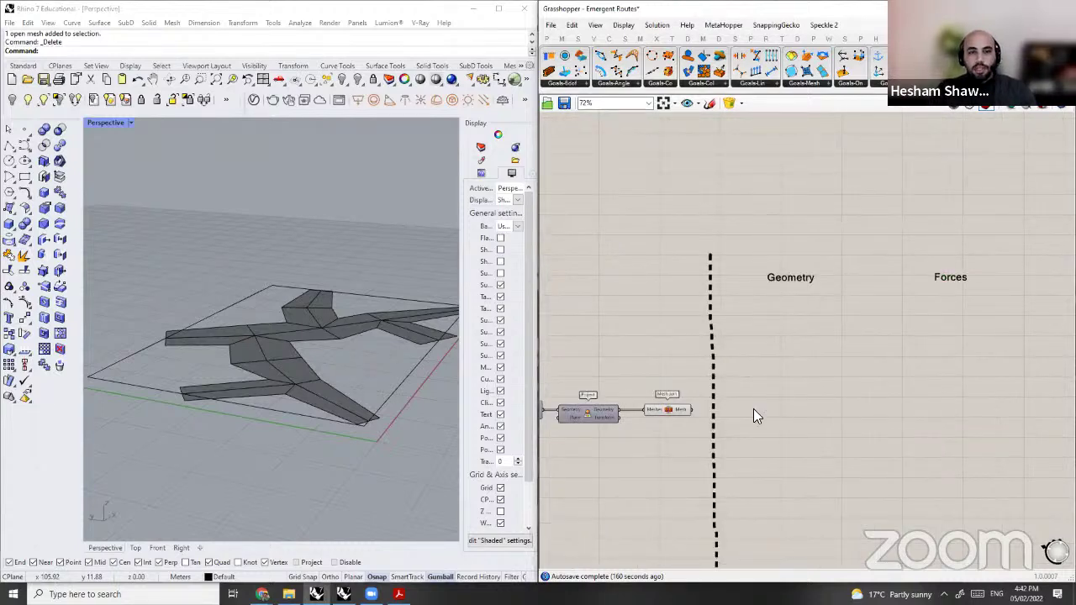
left_click(688, 412)
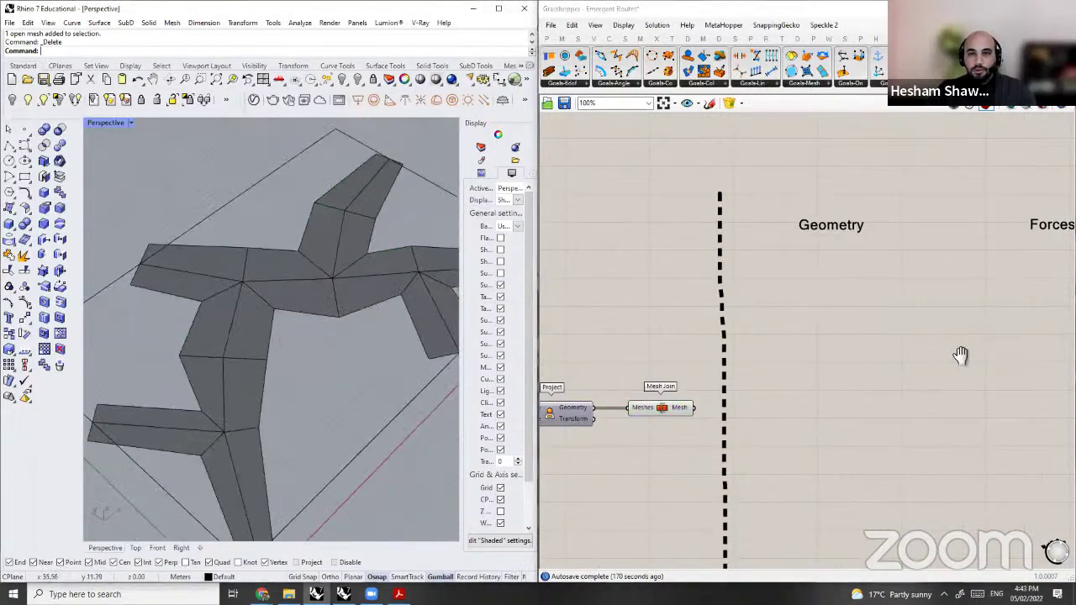
right_click_drag(958, 356, 865, 340)
right_click_drag(945, 238, 884, 277)
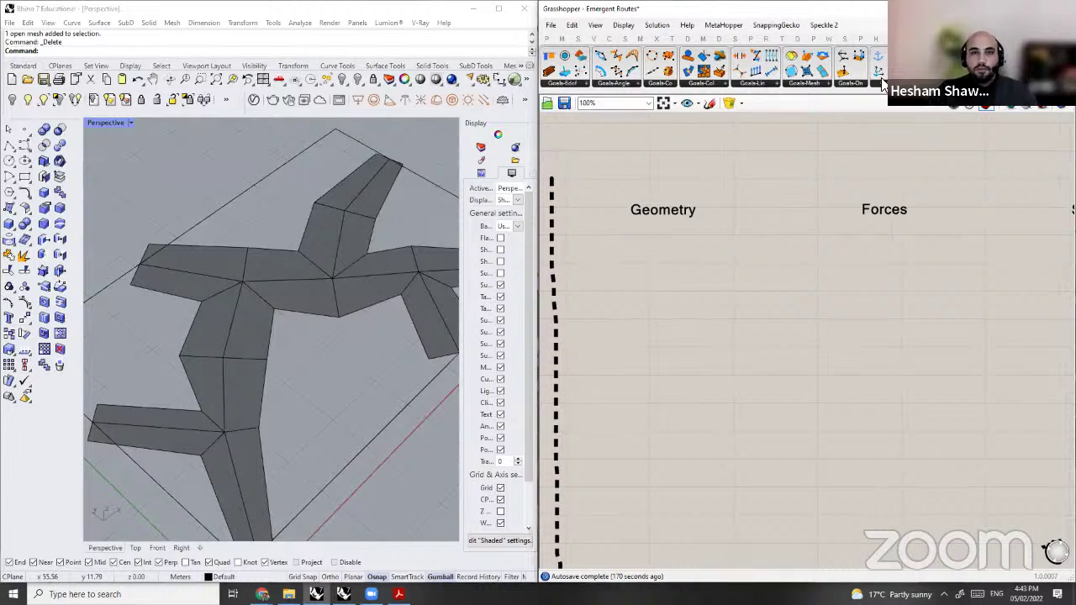
left_click(851, 85)
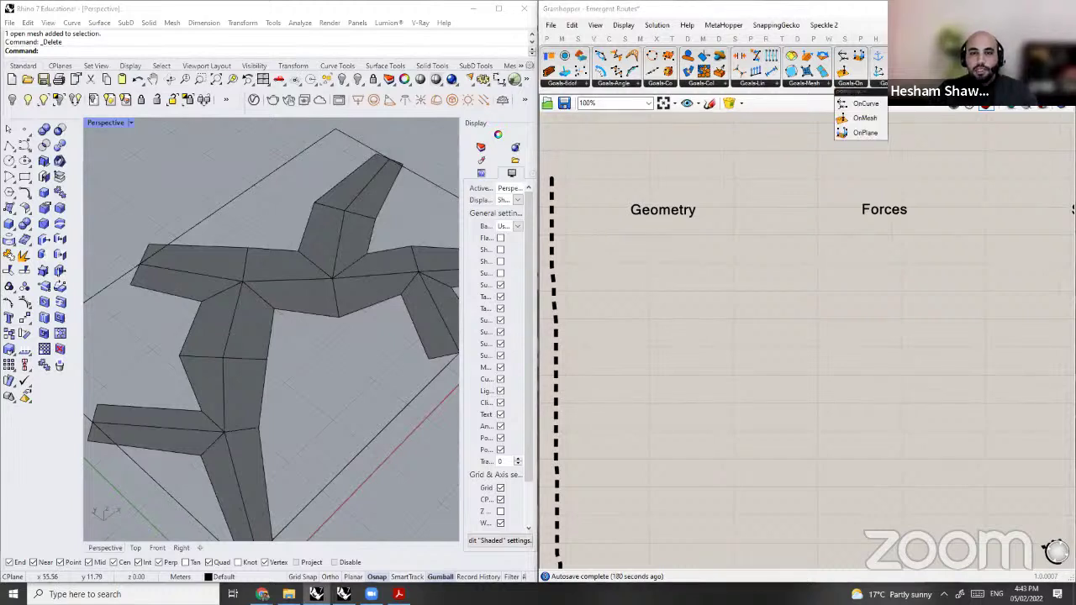
left_click(881, 84)
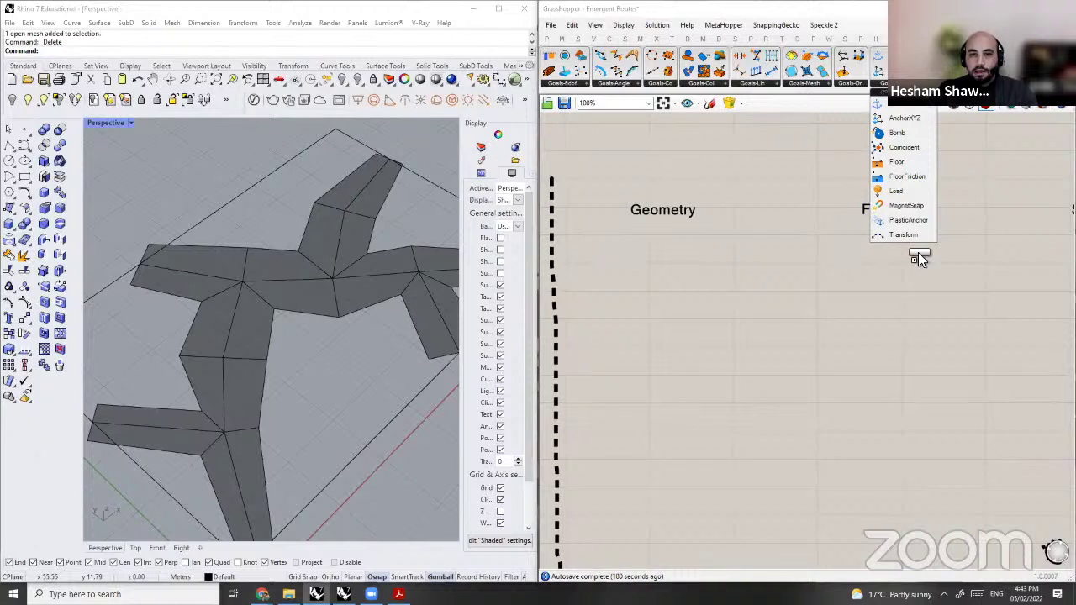
left_click(912, 392)
scroll(906, 385, "up", 2)
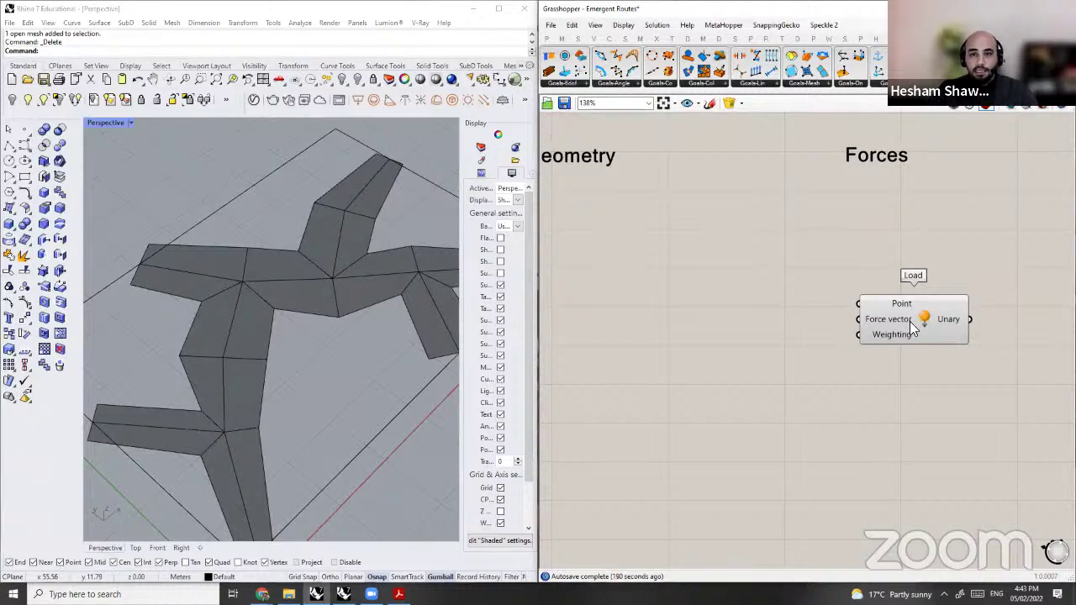
left_click_drag(925, 336, 908, 367)
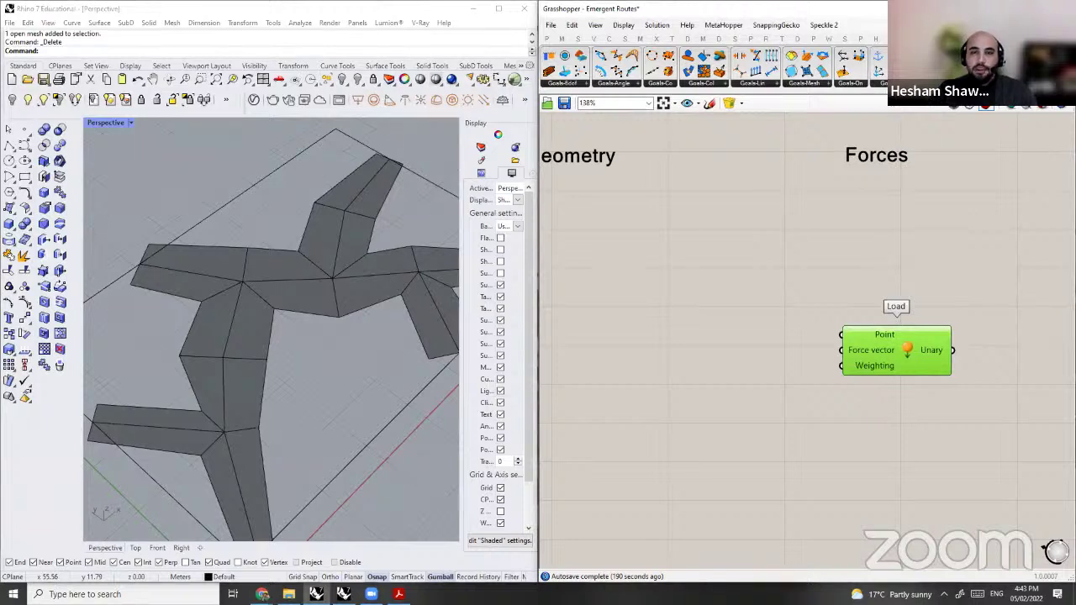
left_click(881, 83)
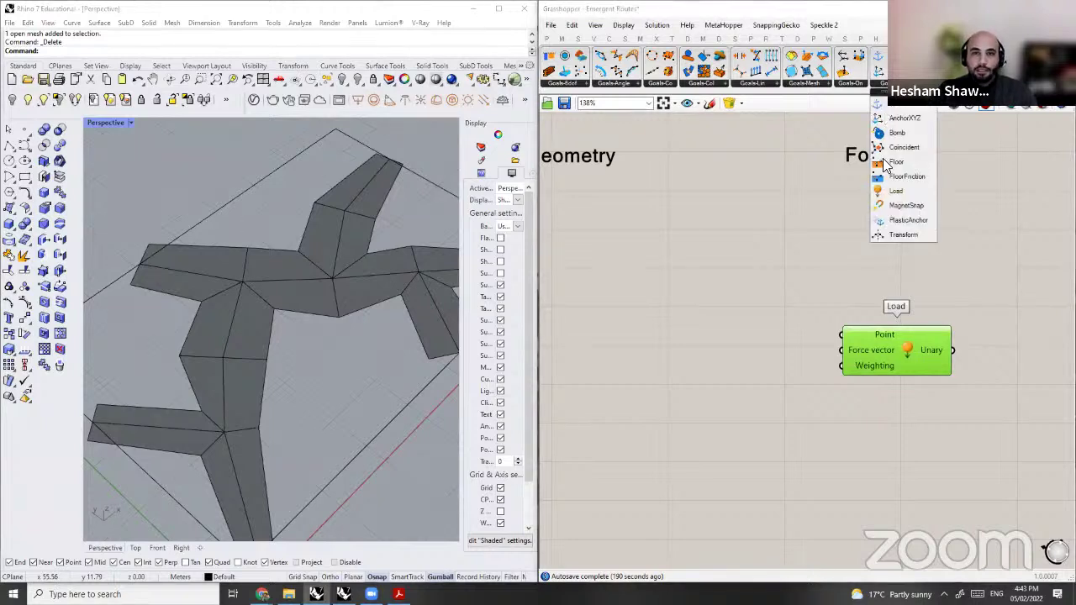
left_click(925, 379)
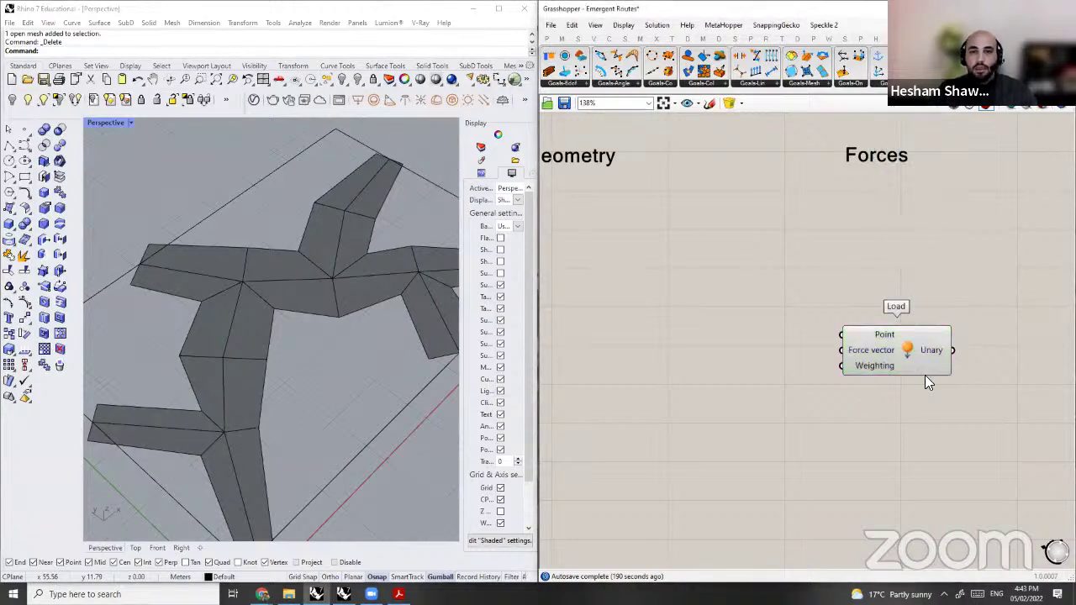
scroll(925, 375, "up", 4)
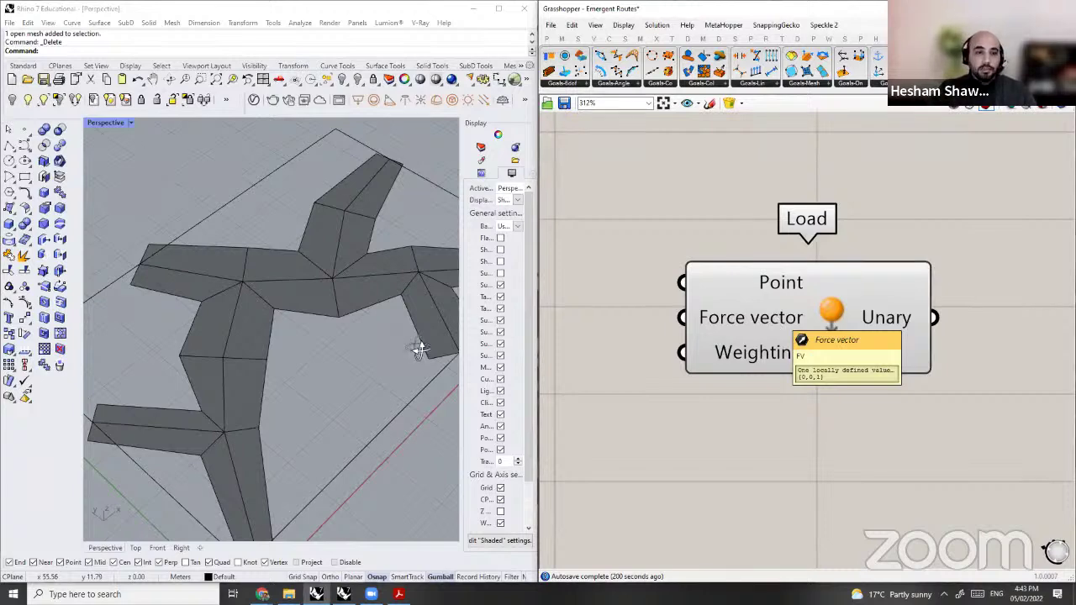
right_click_drag(245, 349, 282, 343)
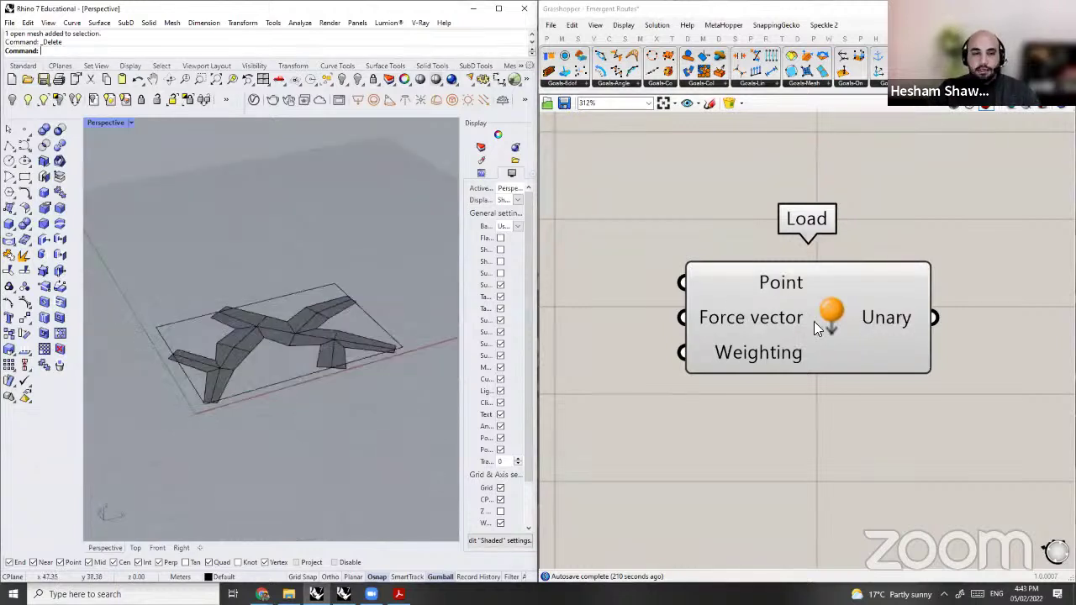
Step: Try feeding the Mesh Join output directly into the Load component's Point input, and undo that connection and the component's move
left_click(595, 348)
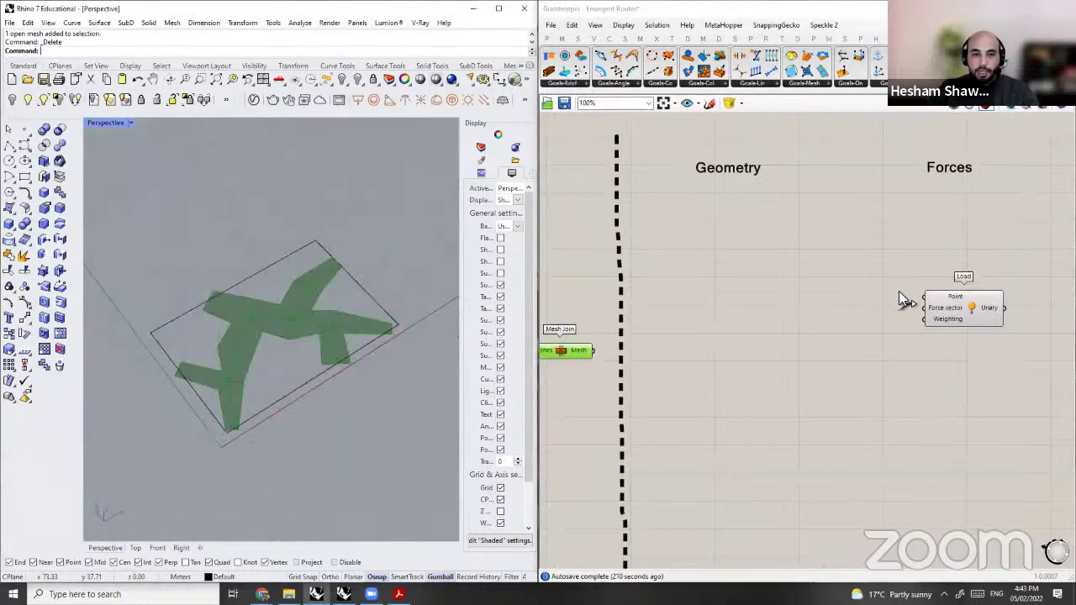
left_click_drag(925, 297, 594, 351)
left_click_drag(994, 301, 788, 353)
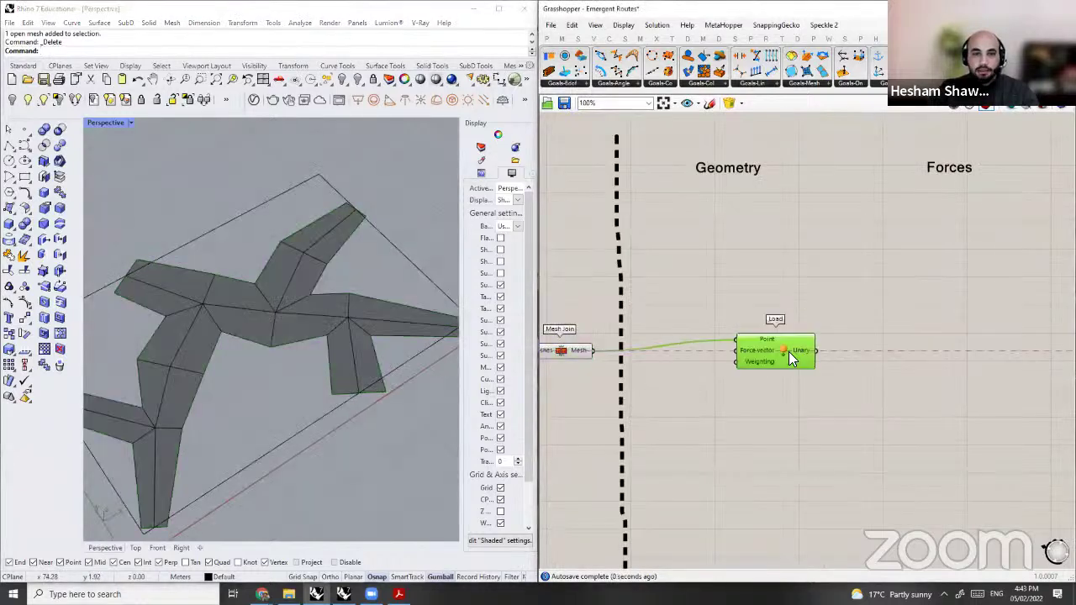
scroll(787, 351, "up", 2)
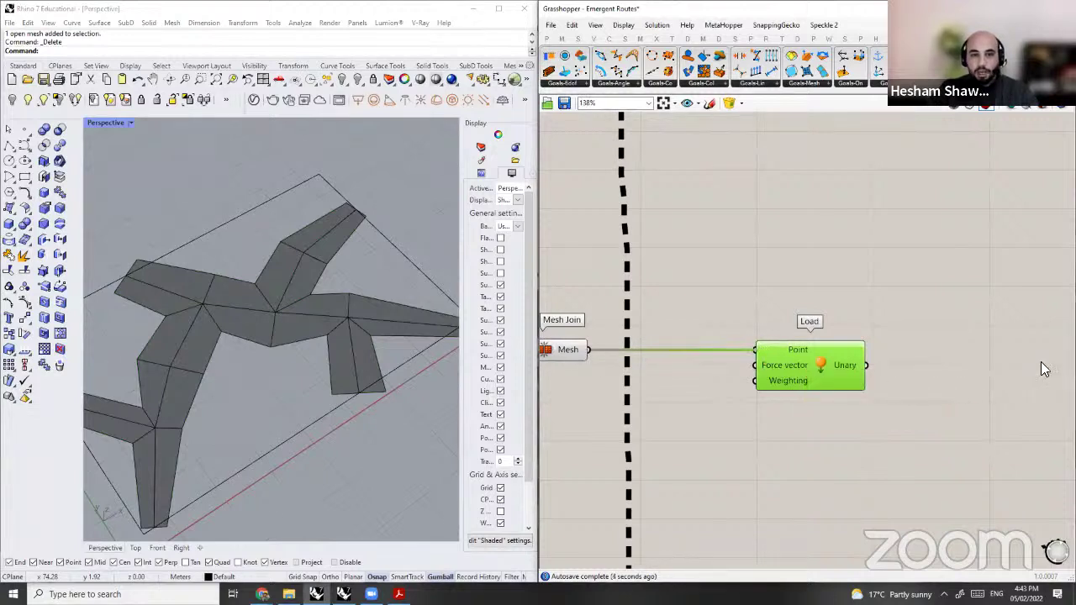
scroll(769, 330, "down", 2)
key("ctrl+z")
key("ctrl+z")
key("ctrl+z")
left_click(751, 351)
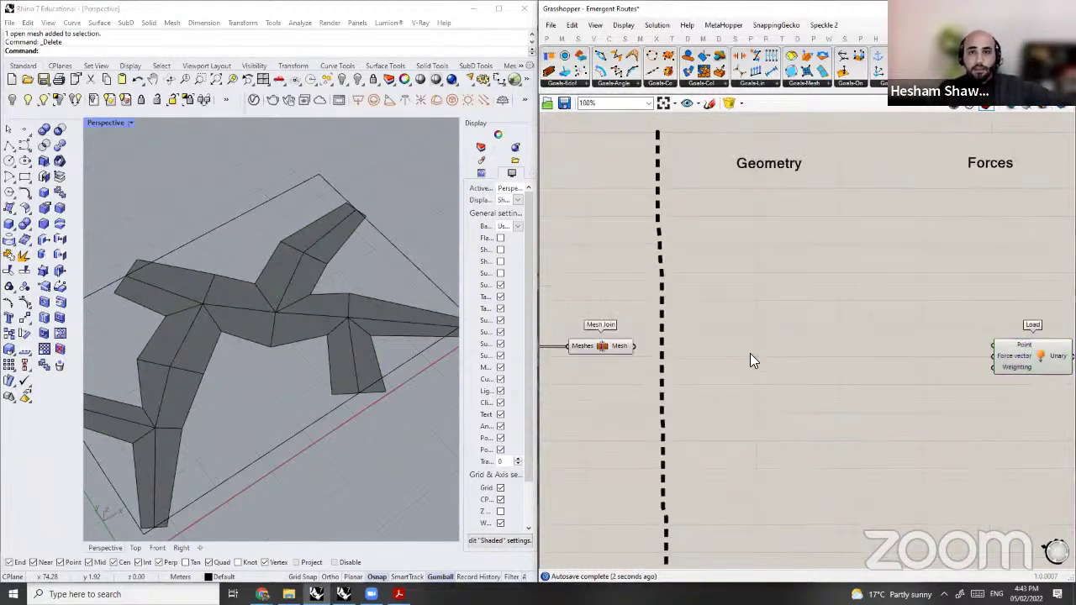
Step: Place a Deconstruct Mesh component under the Geometry heading, feed it the Mesh Join output, and delete the NakedVertices component
double_click(754, 356)
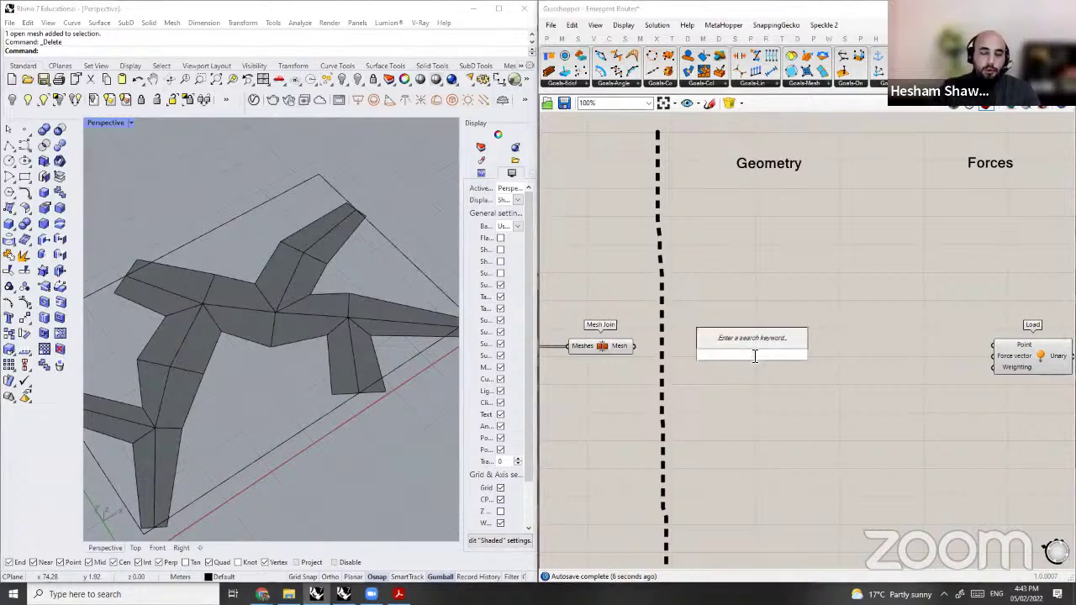
key("Escape")
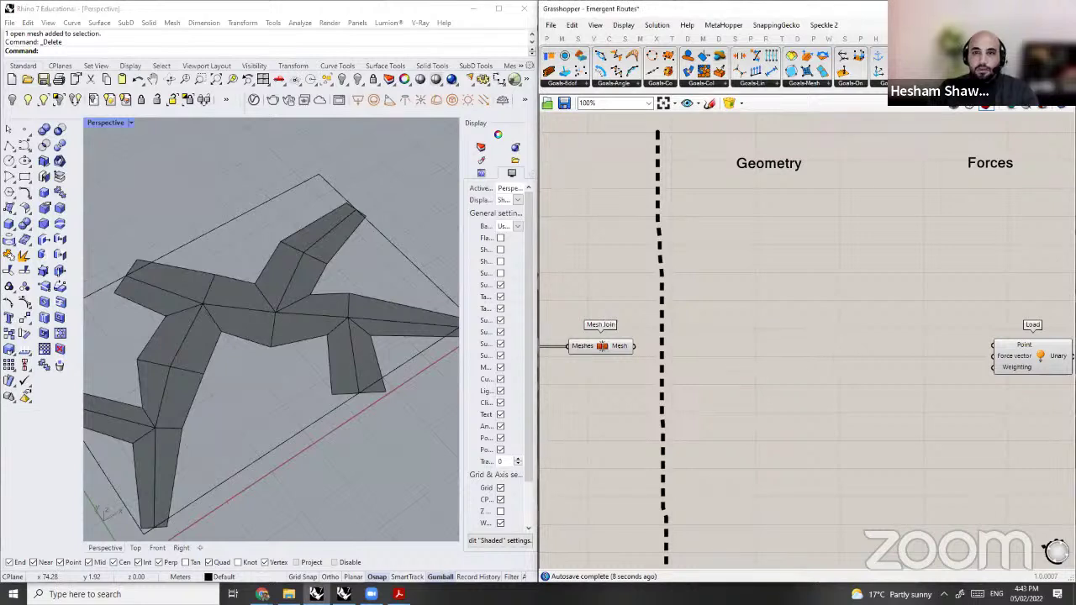
left_click(992, 83)
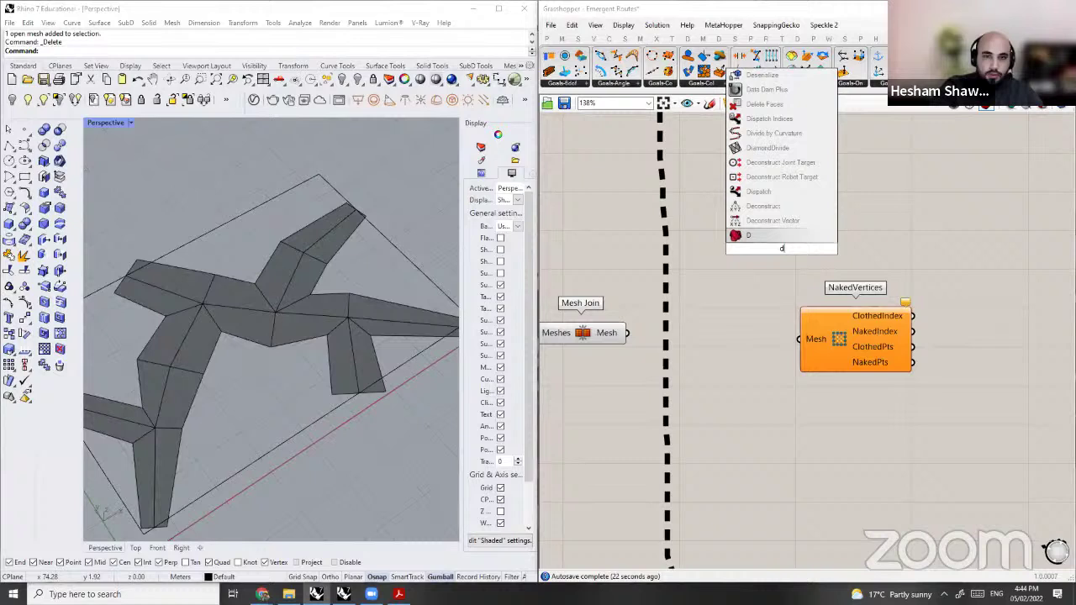
type("struct m")
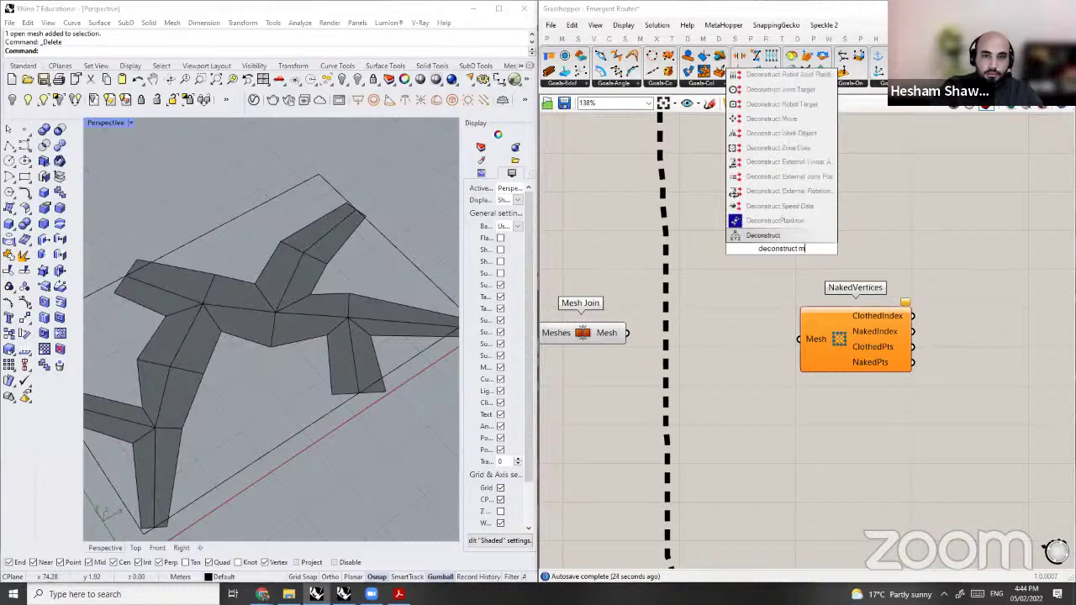
type("esh")
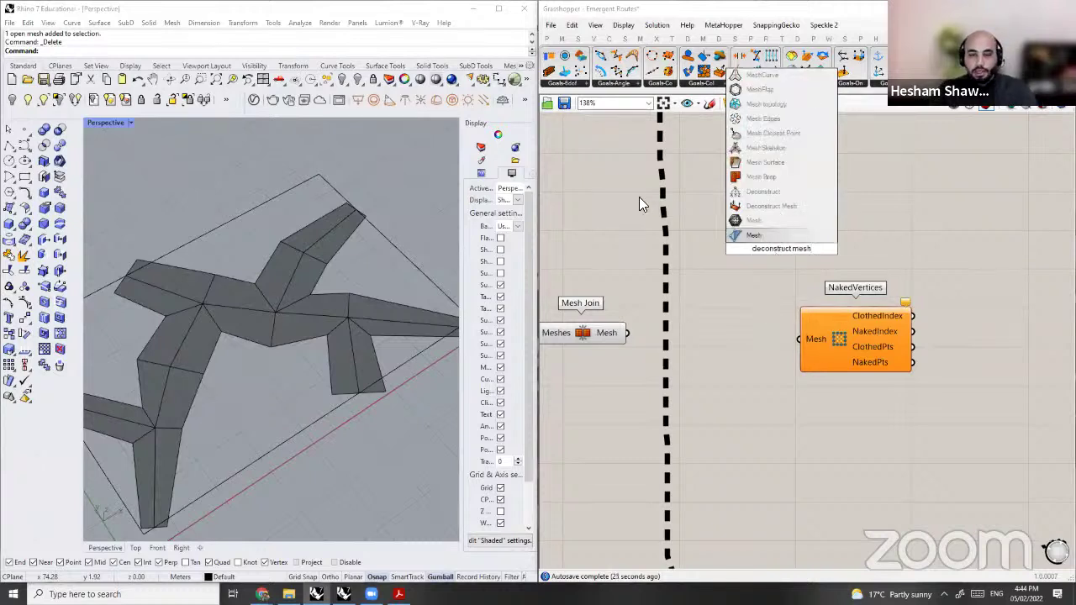
key("Return")
left_click_drag(627, 333, 799, 332)
key("Delete")
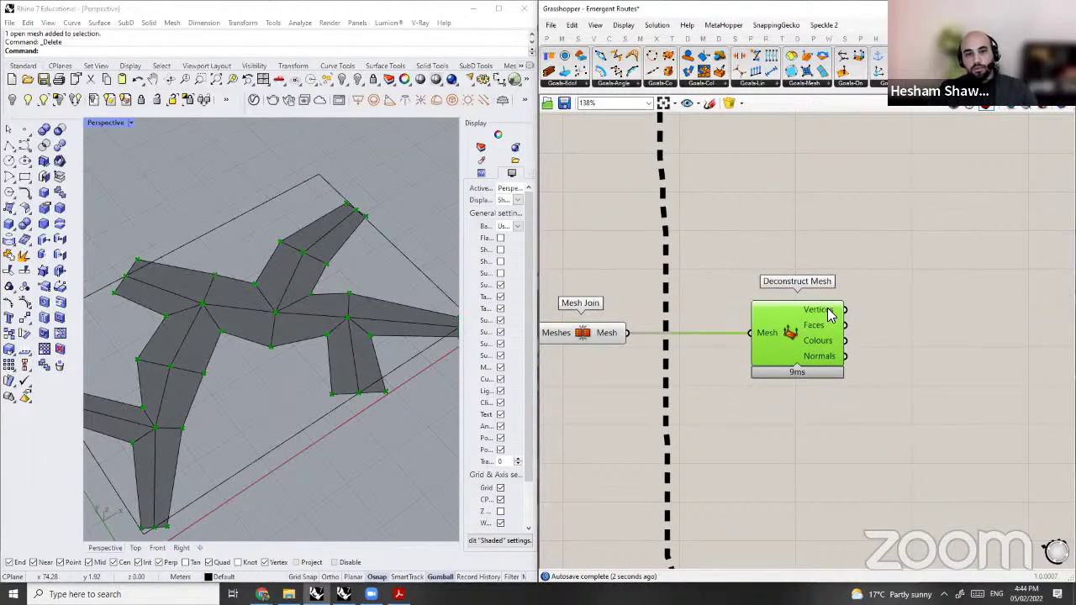
Step: Examine the Deconstruct Mesh vertices list and the matching points on the flat mesh from several angles
mouse_move(829, 312)
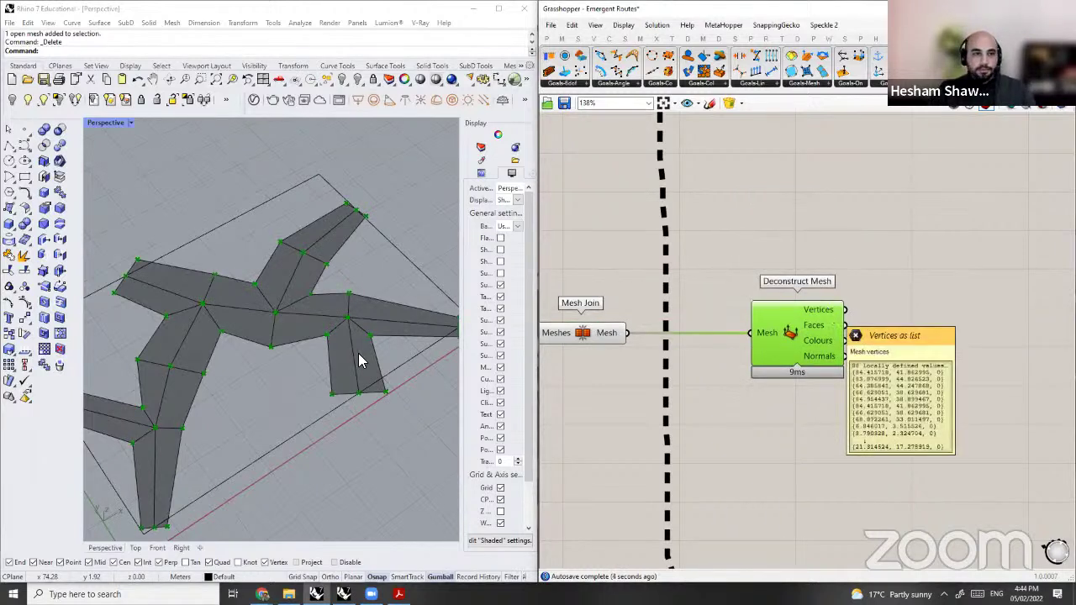
scroll(323, 363, "down", 2)
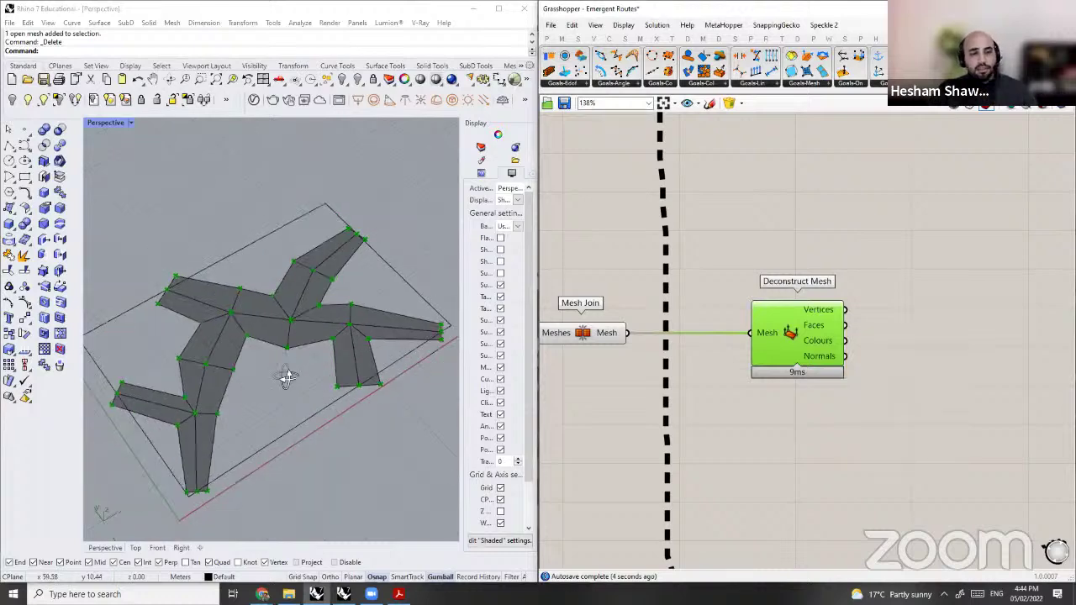
scroll(298, 342, "up", 5)
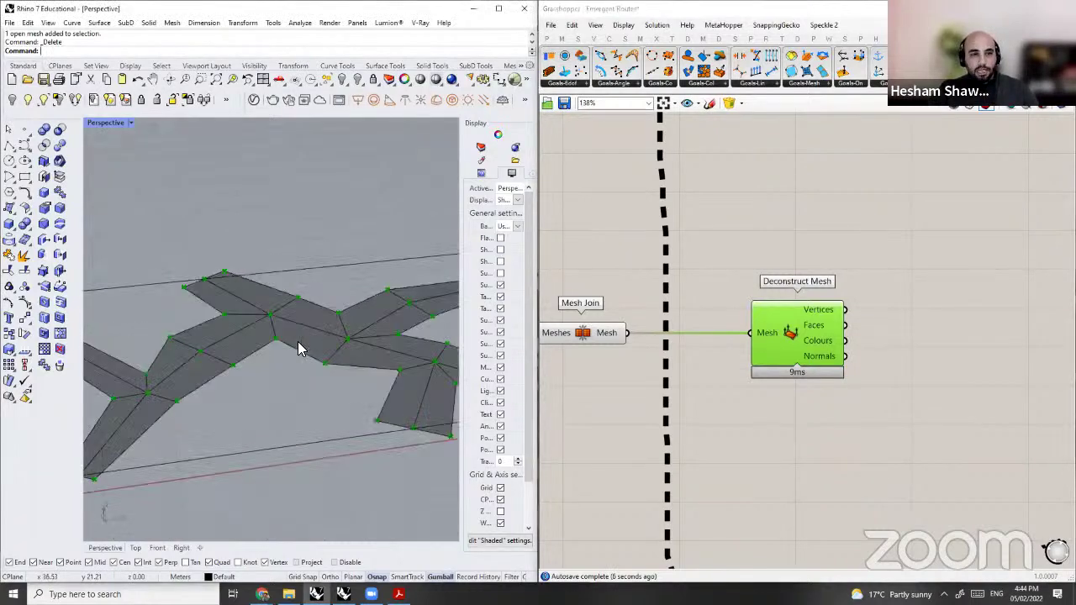
scroll(298, 341, "down", 5)
right_click_drag(286, 385, 211, 351)
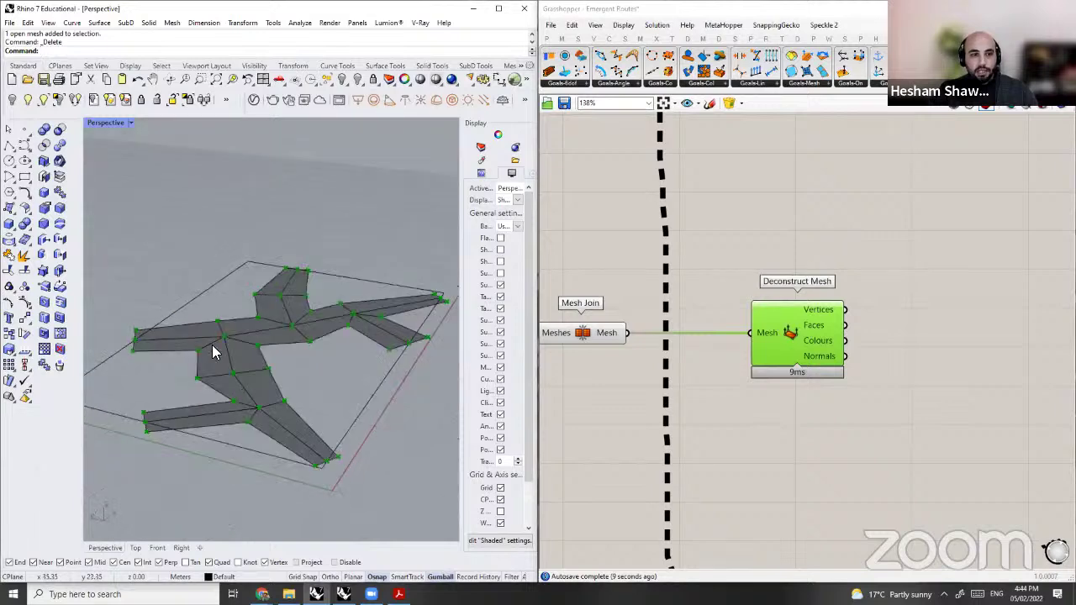
right_click_drag(328, 439, 311, 328)
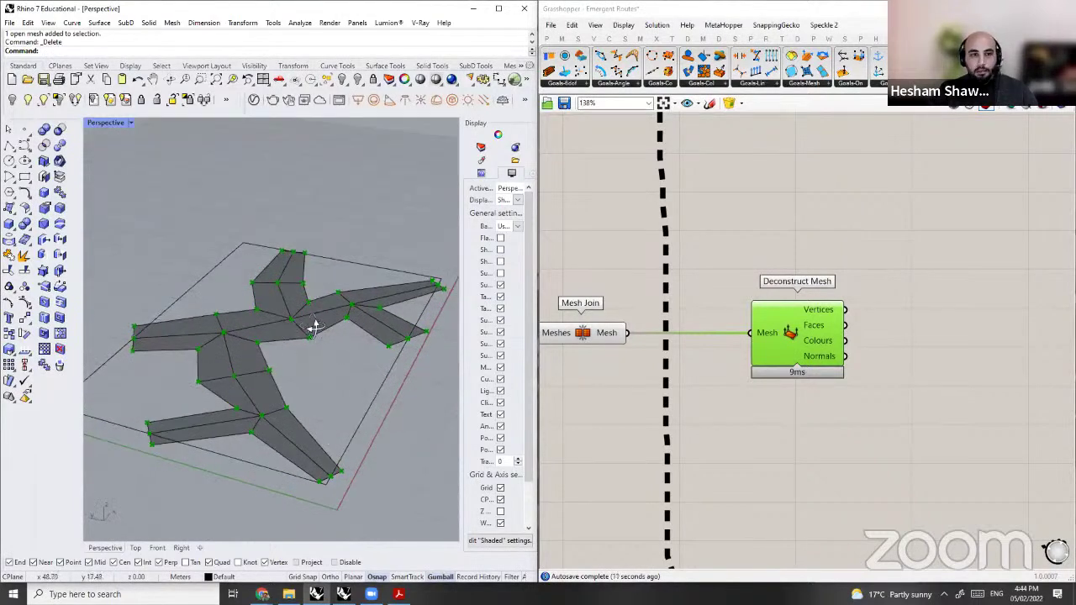
left_click(710, 104)
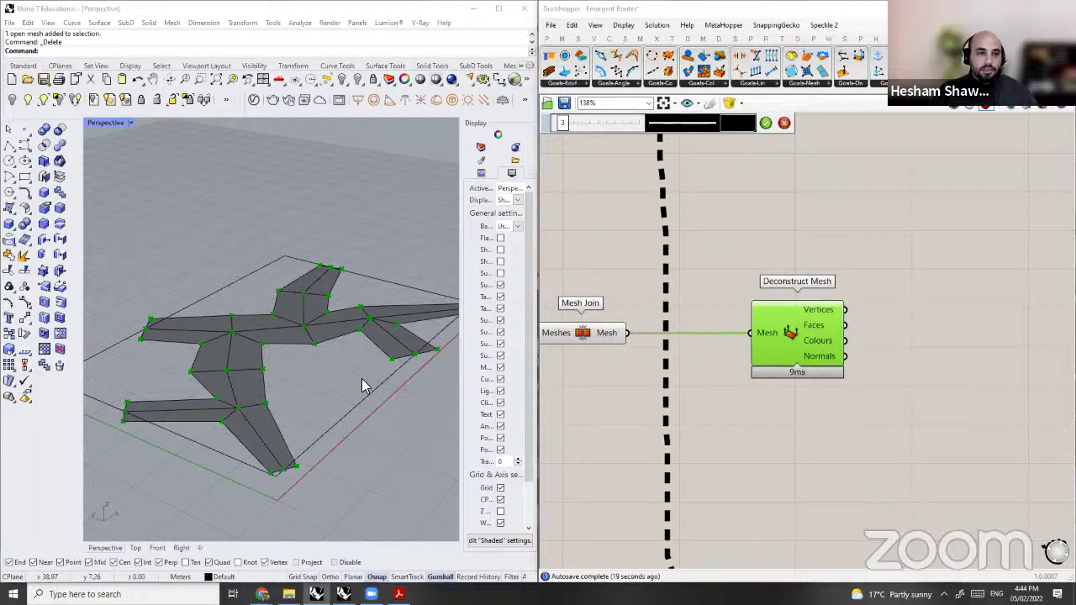
left_click(789, 224)
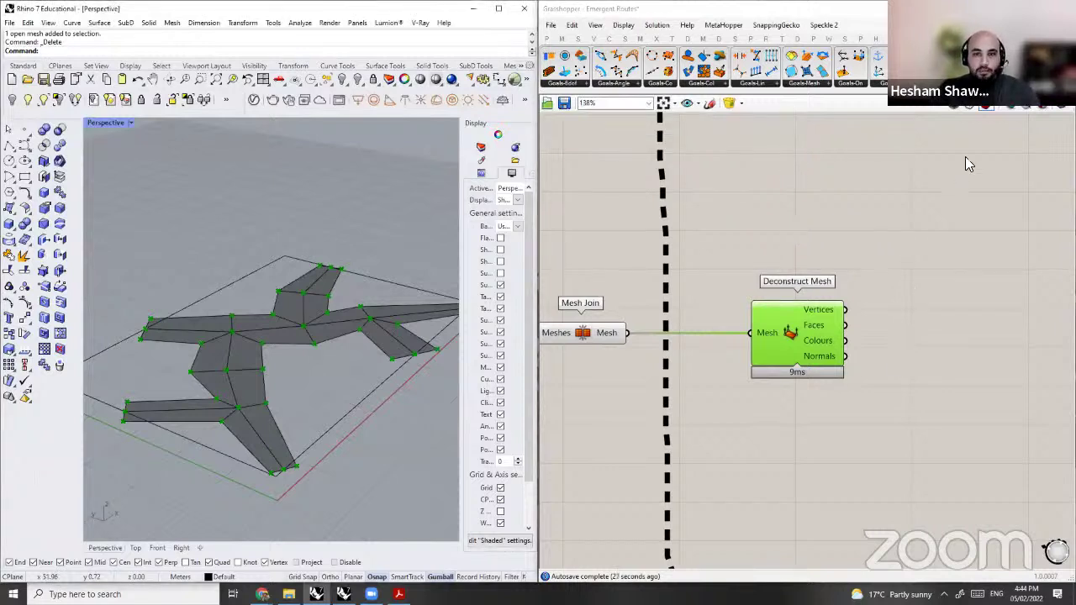
Step: Move Deconstruct Mesh aside, place a Kangaroo Refine component before it, and connect the Mesh Join output to Refine's Mesh input
left_click_drag(795, 333, 902, 333)
left_click(841, 245)
double_click(845, 253)
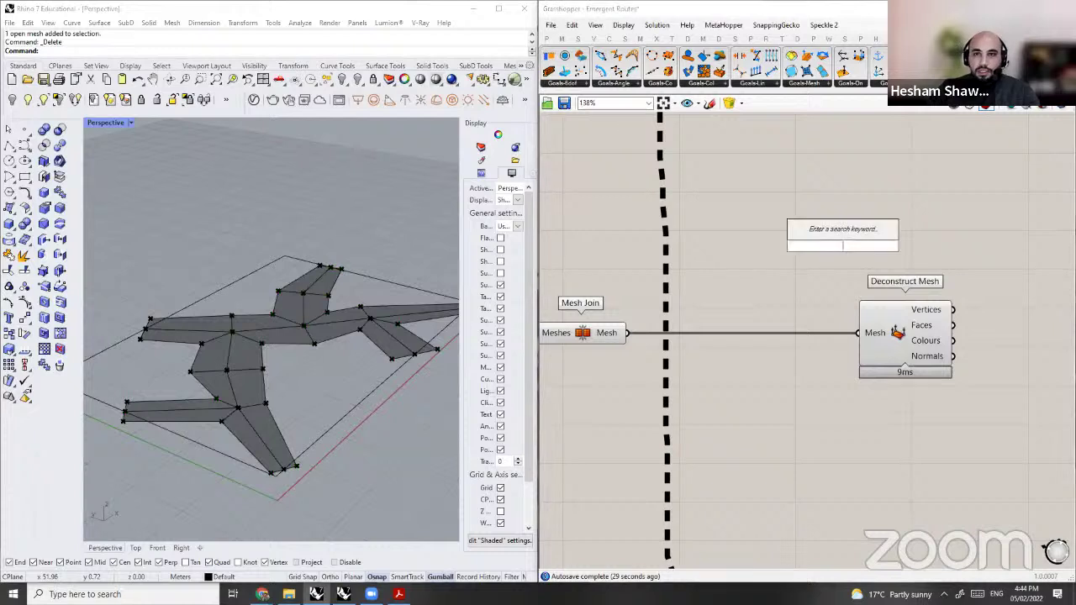
left_click(960, 84)
left_click(939, 207)
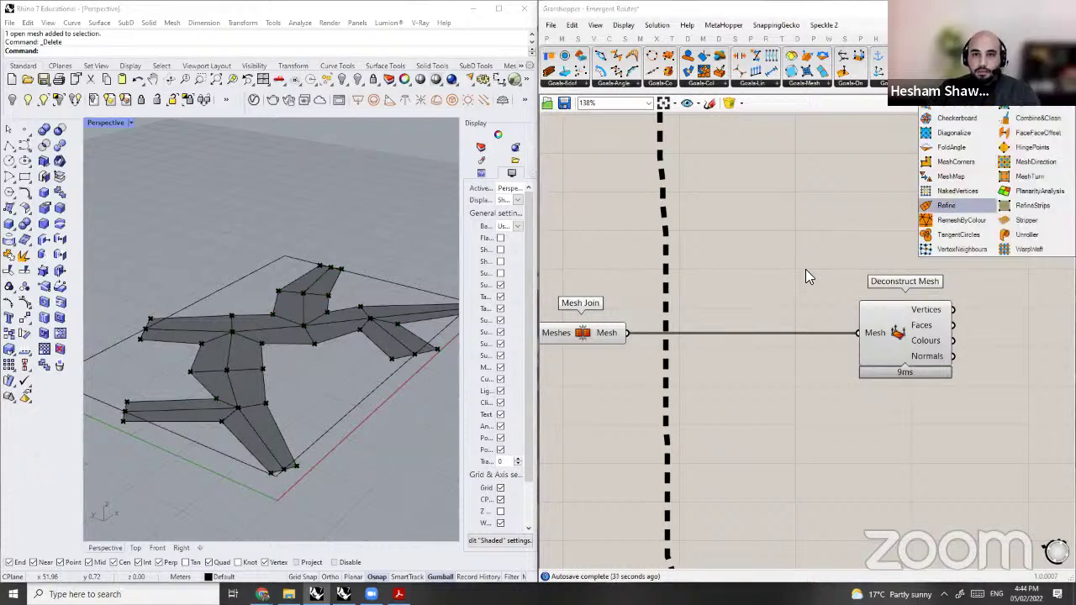
left_click_drag(633, 334, 768, 268)
right_click_drag(324, 309, 332, 345)
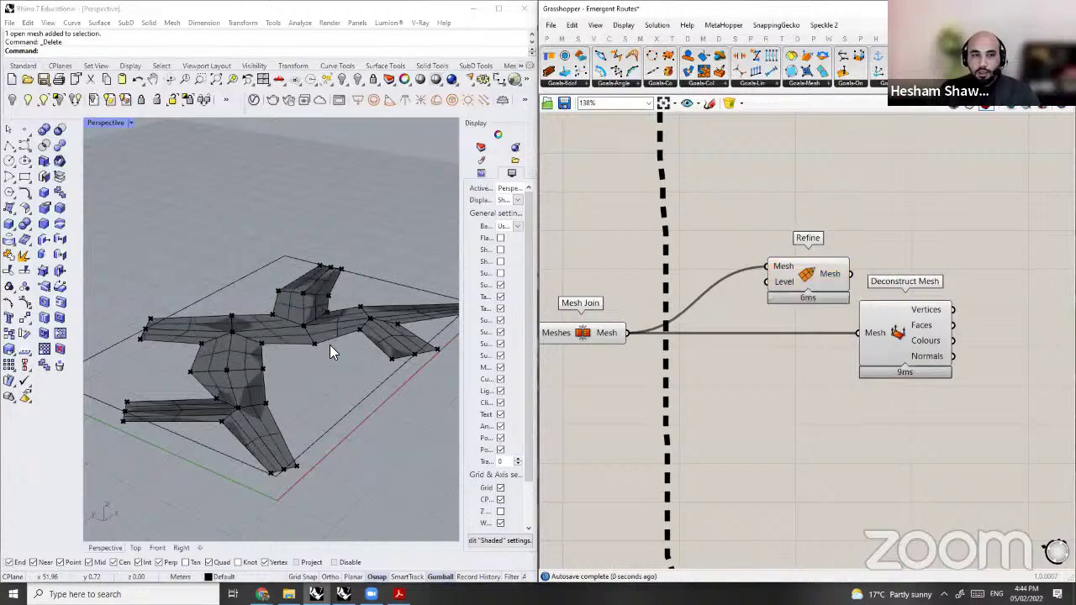
Step: Turn off the previews of Deconstruct Mesh and Mesh Join so only the refined mesh is displayed
left_click(901, 333)
key("ctrl+q")
left_click(810, 285)
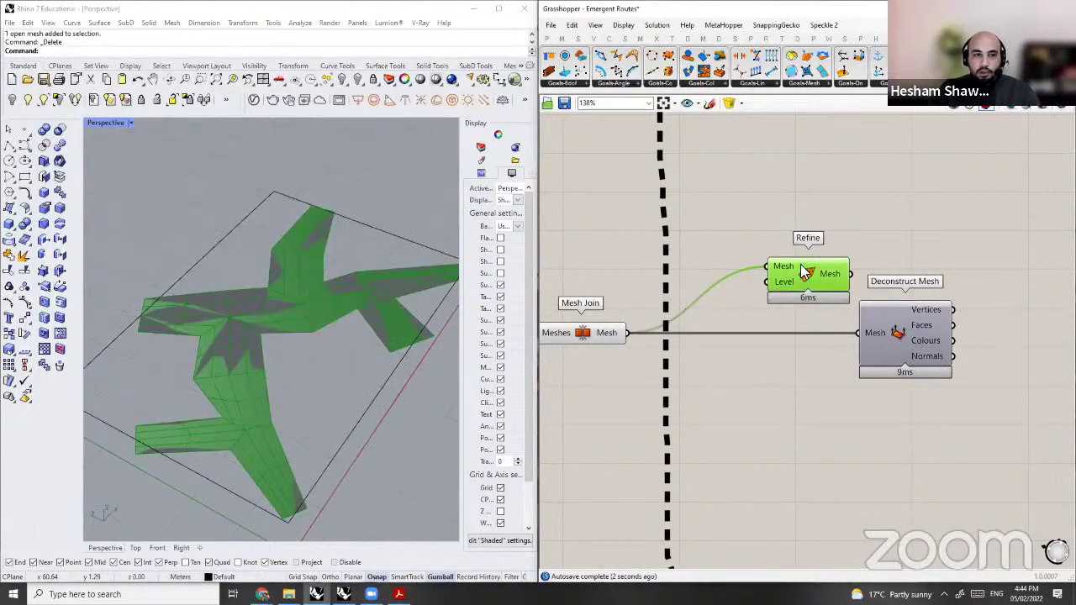
left_click(582, 333)
key("ctrl+z")
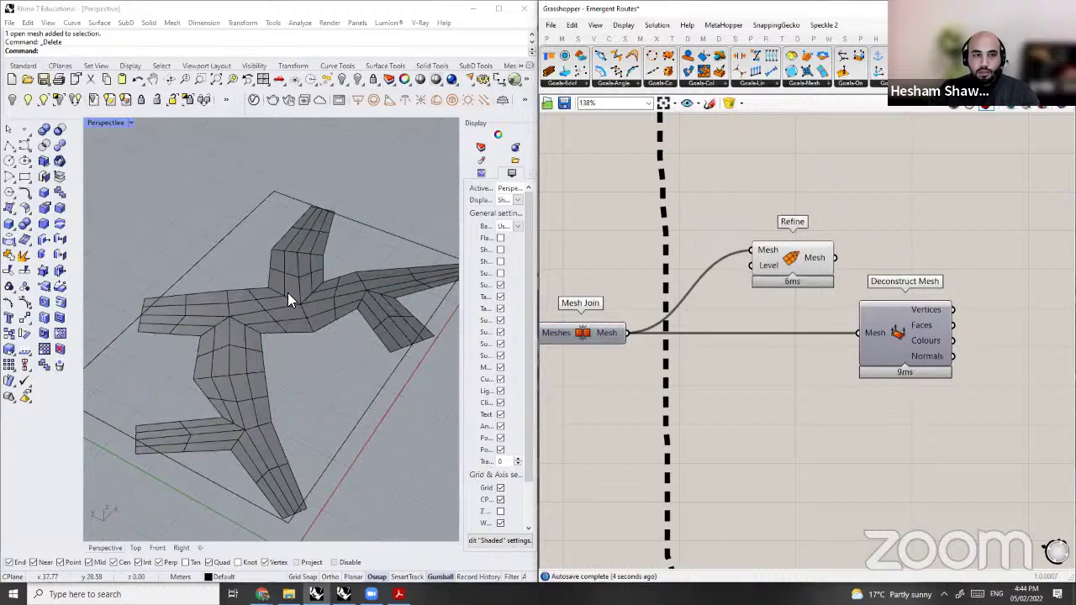
right_click_drag(304, 309, 286, 319)
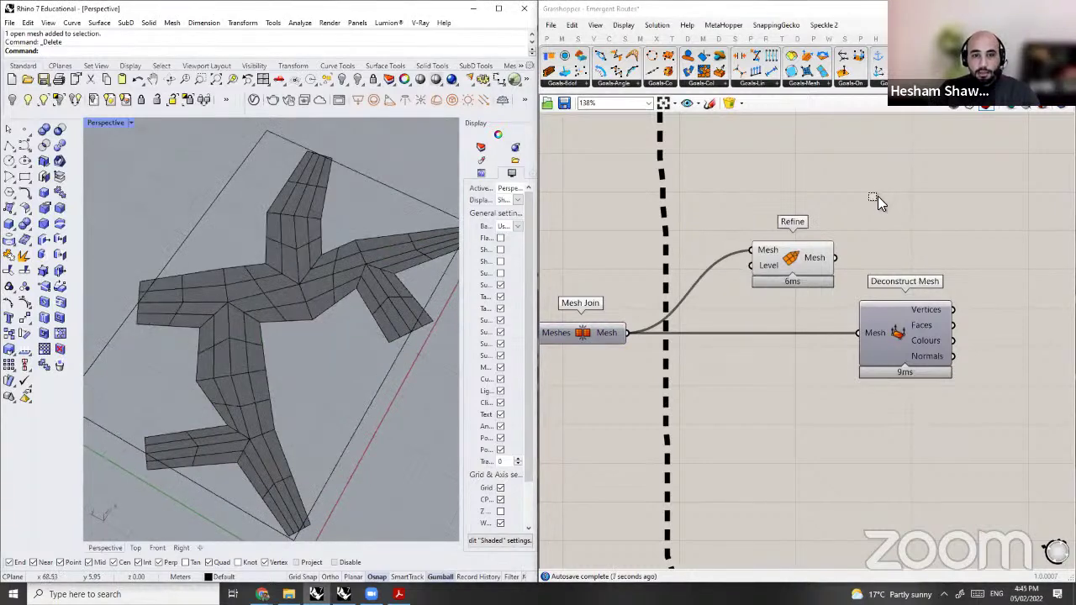
Step: Make room before Refine, connect a new number slider to its Level input, test level 0, and set the slider back to 2
left_click_drag(729, 202, 967, 395)
left_click_drag(796, 268, 886, 266)
double_click(724, 239)
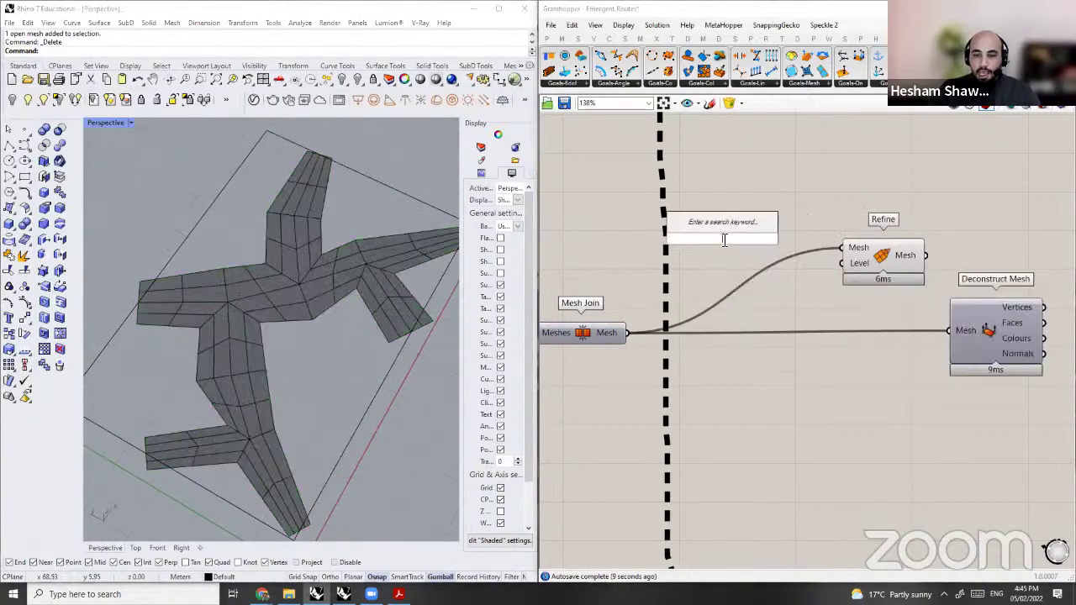
type("2")
key("Return")
scroll(724, 239, "up", 3)
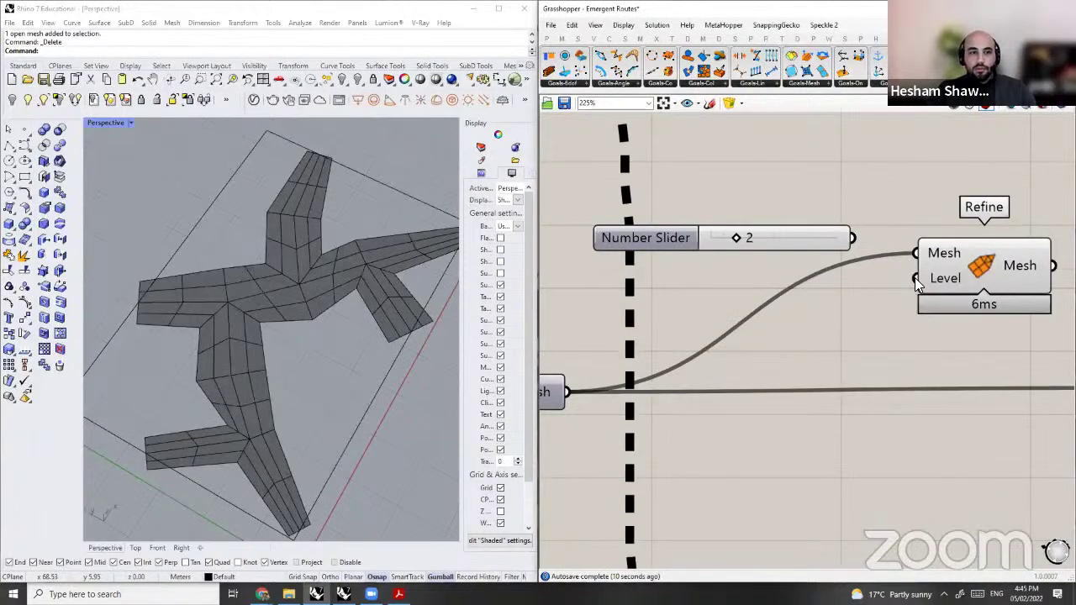
left_click_drag(917, 278, 740, 237)
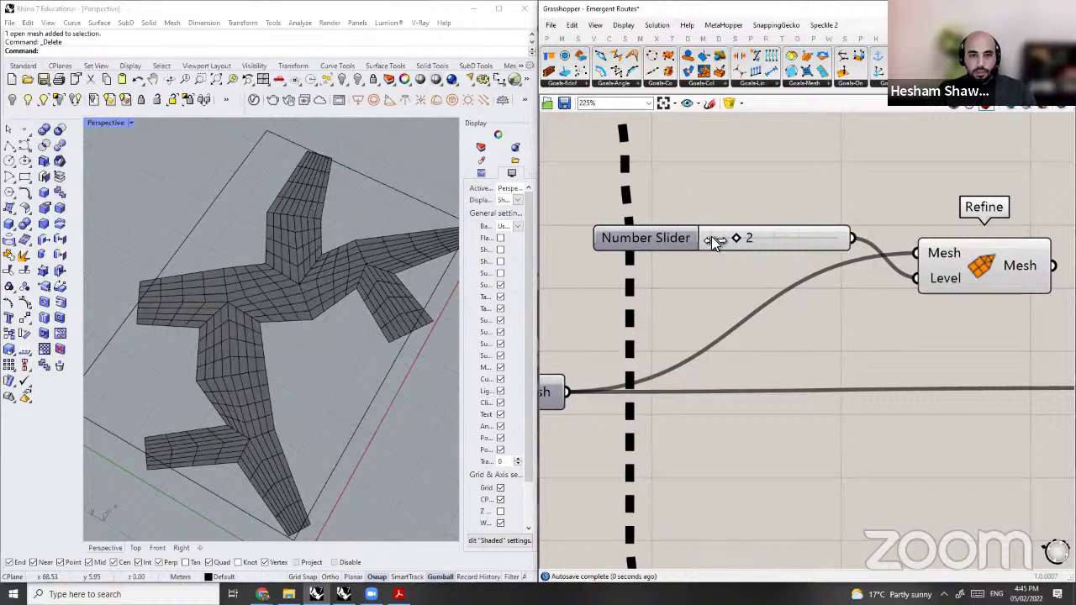
left_click_drag(737, 238, 707, 239)
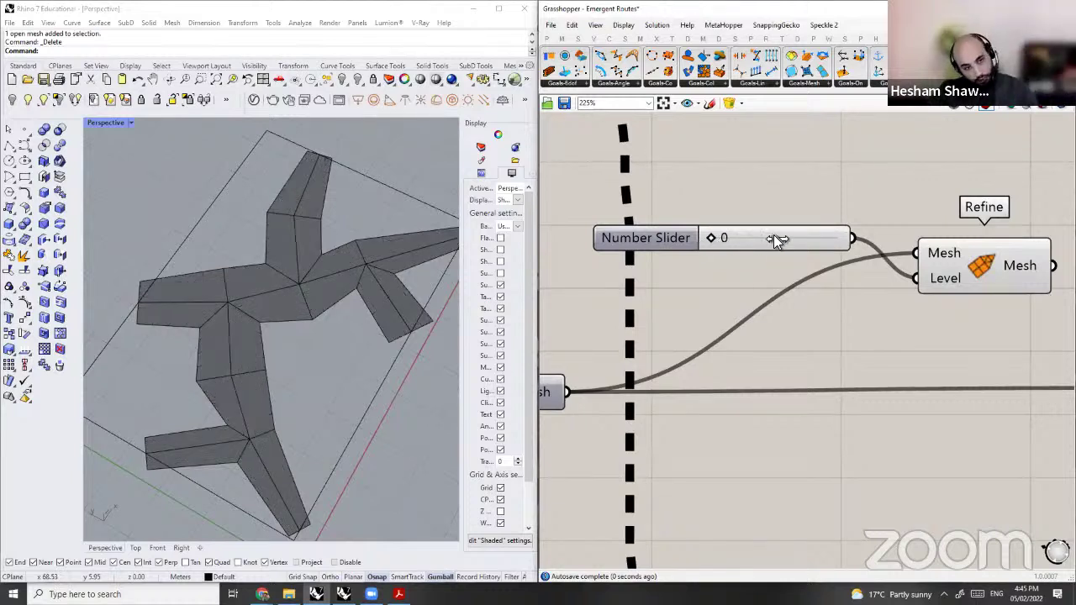
left_click_drag(711, 239, 735, 239)
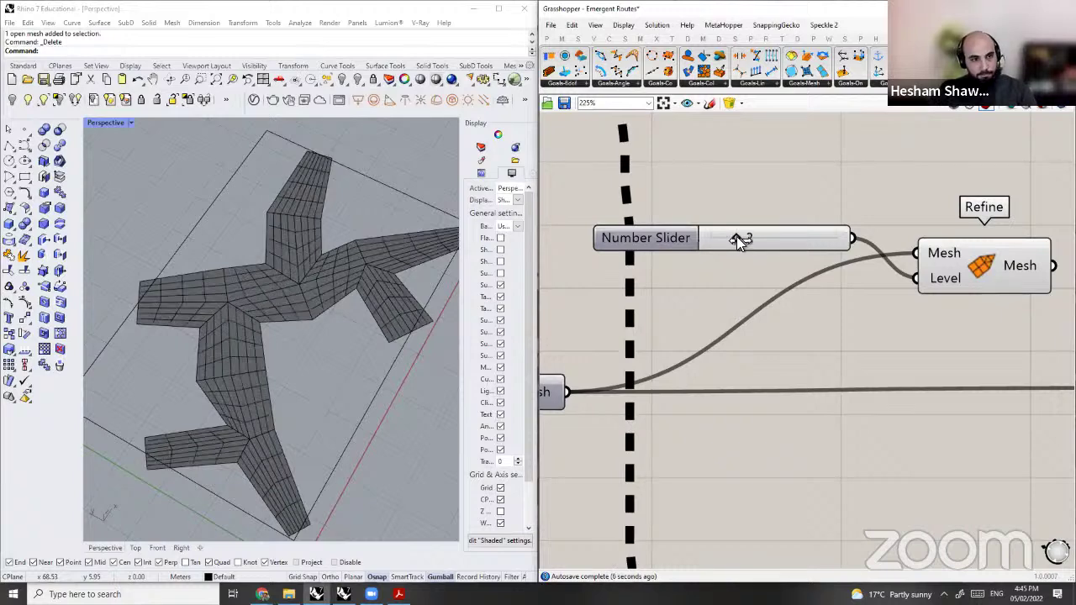
Step: Feed the refined mesh into Deconstruct Mesh with its preview on, and line up the slider, Refine and Deconstruct Mesh under the Geometry heading
left_click_drag(841, 242, 932, 293)
scroll(873, 313, "down", 2)
left_click(286, 337)
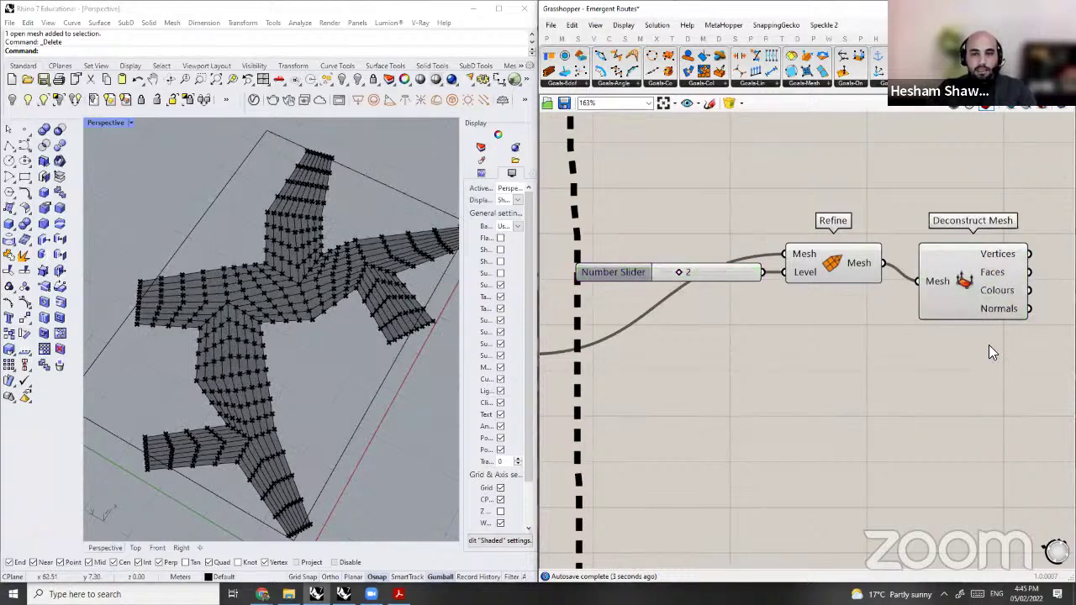
left_click_drag(971, 287, 965, 269)
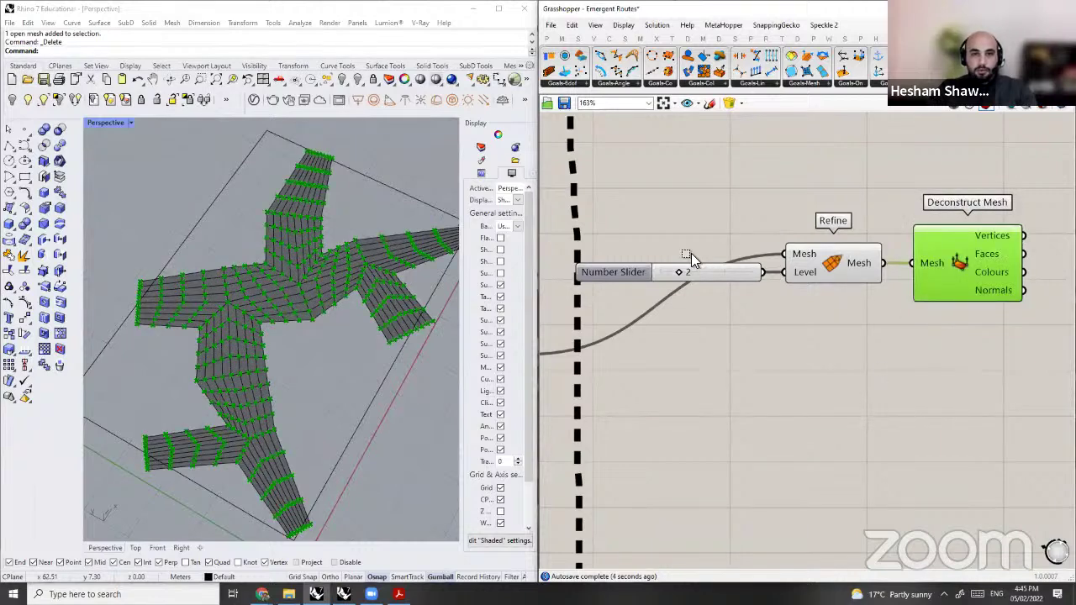
left_click_drag(692, 253, 1036, 316)
scroll(880, 297, "down", 2)
left_click_drag(874, 366, 879, 368)
left_click(320, 313)
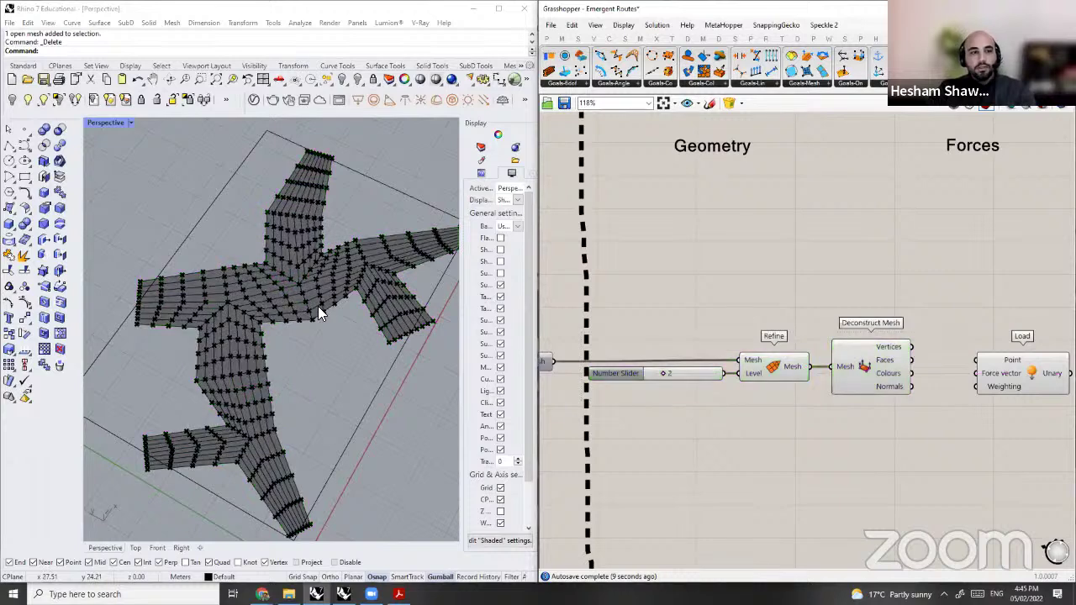
Step: Move the slider, Refine, Deconstruct Mesh and Load components together lower on the canvas to free space below the headings
right_click_drag(320, 313, 403, 269)
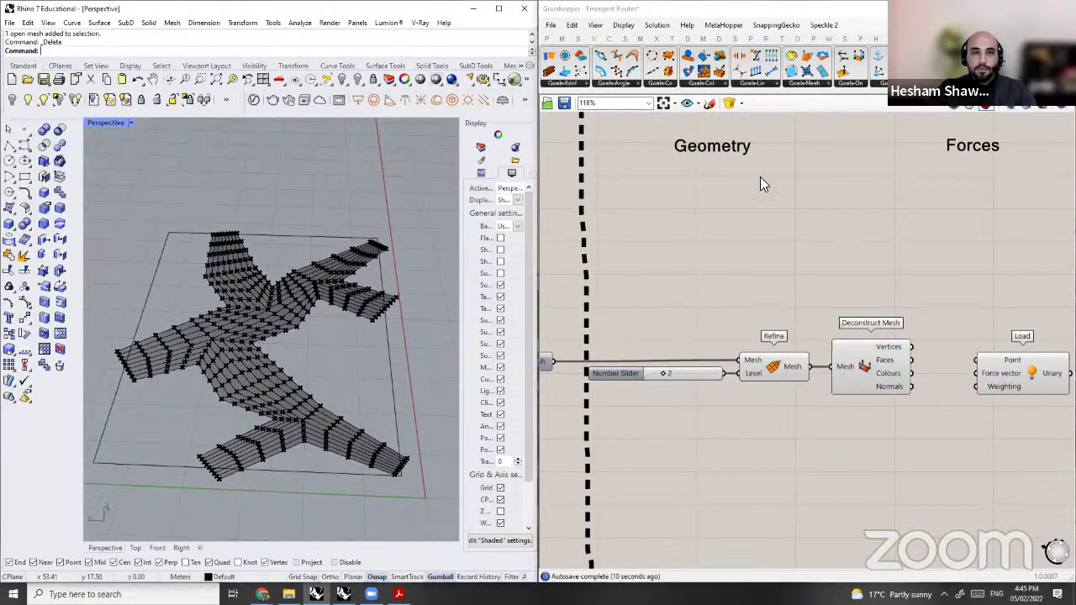
right_click_drag(933, 164, 845, 205)
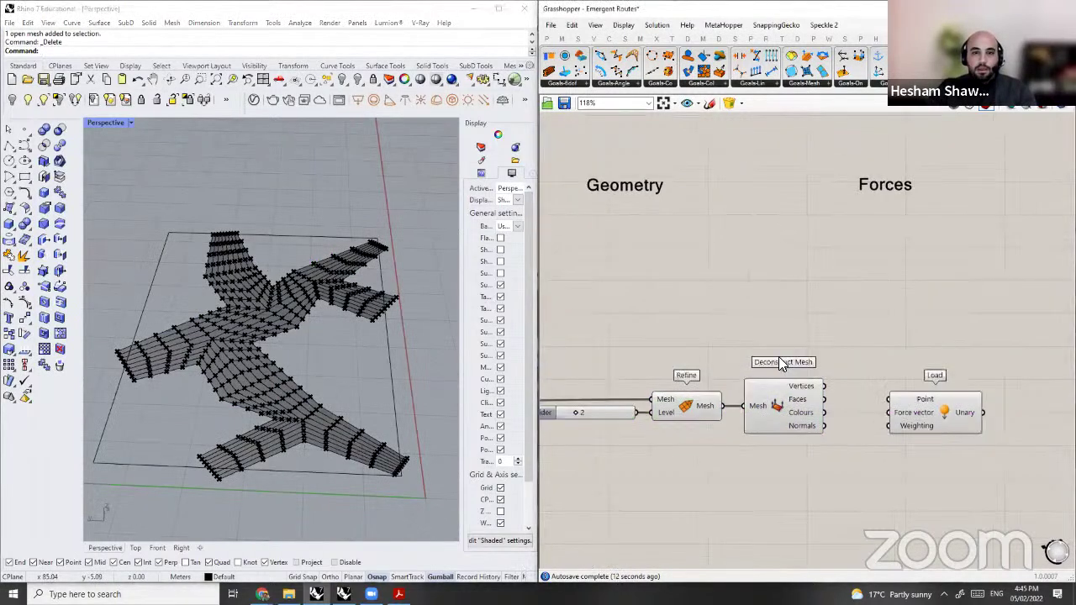
scroll(816, 343, "down", 2)
left_click_drag(790, 371, 784, 371)
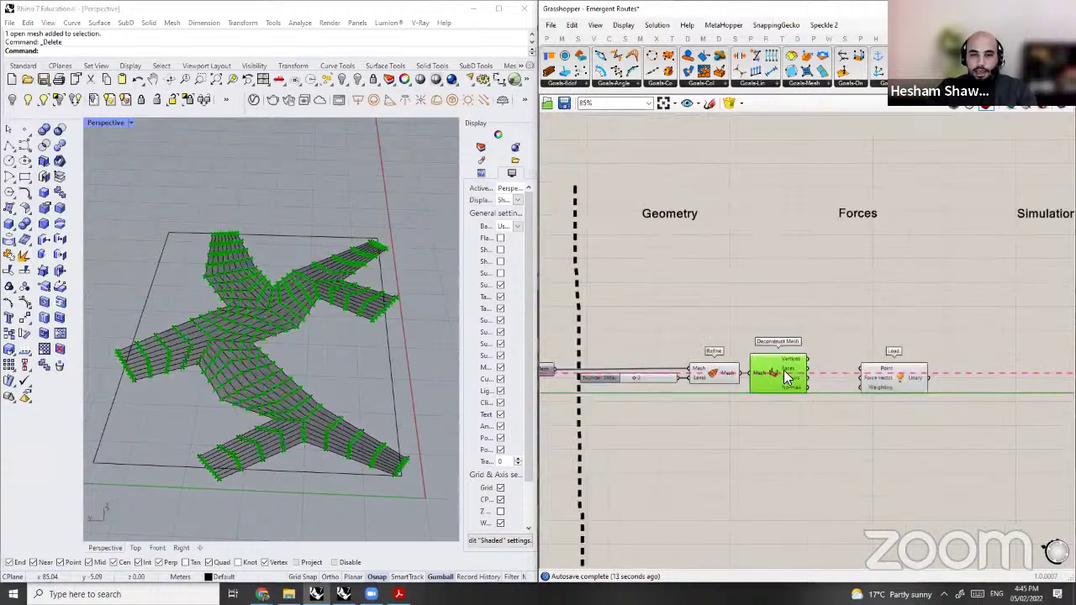
scroll(973, 428, "up", 2)
left_click(981, 449)
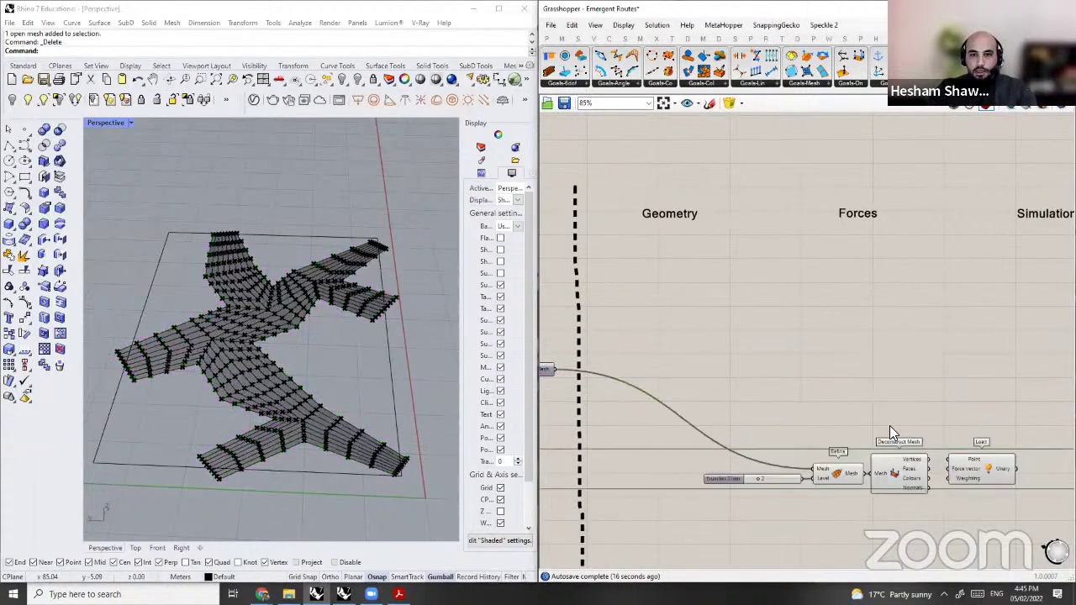
scroll(860, 458, "down", 1)
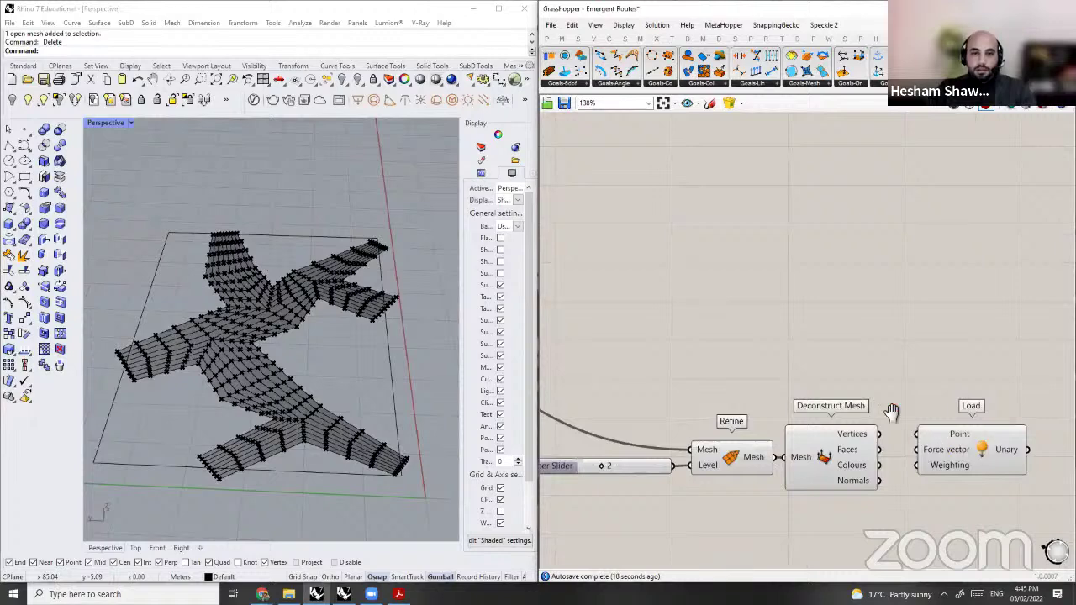
Step: Connect Deconstruct Mesh's Vertices to Load's Point, and feed Load's Force vector from a Unit Z whose Factor is a 0.5 slider
left_click_drag(818, 430, 814, 431)
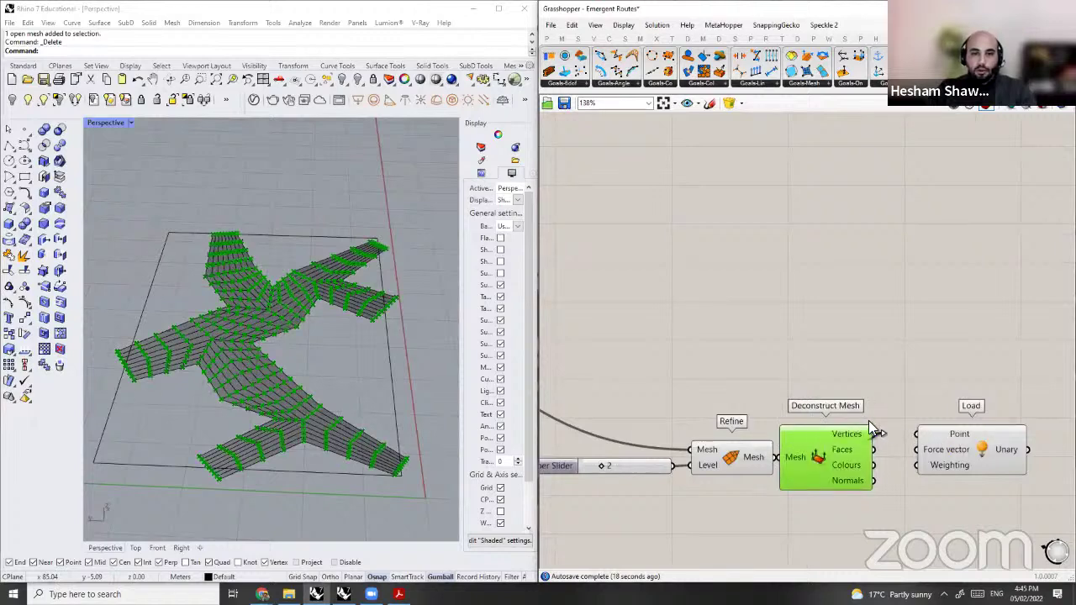
left_click(925, 439)
scroll(940, 414, "down", 1)
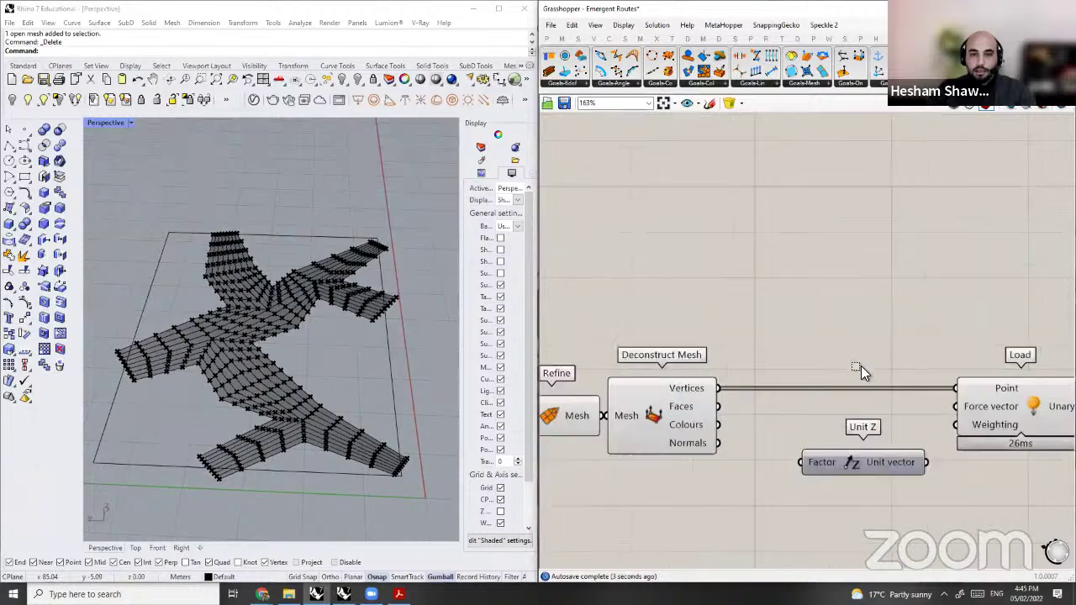
scroll(870, 390, "down", 2)
right_click_drag(869, 391, 965, 356)
scroll(927, 375, "up", 1)
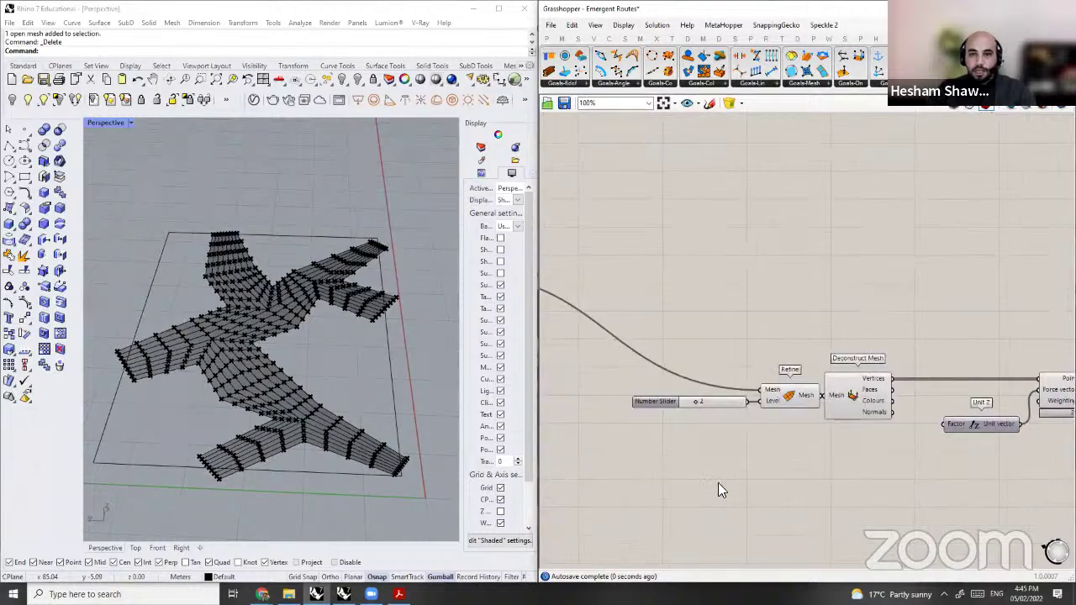
left_click_drag(913, 345, 718, 482)
left_click_drag(851, 393, 758, 388)
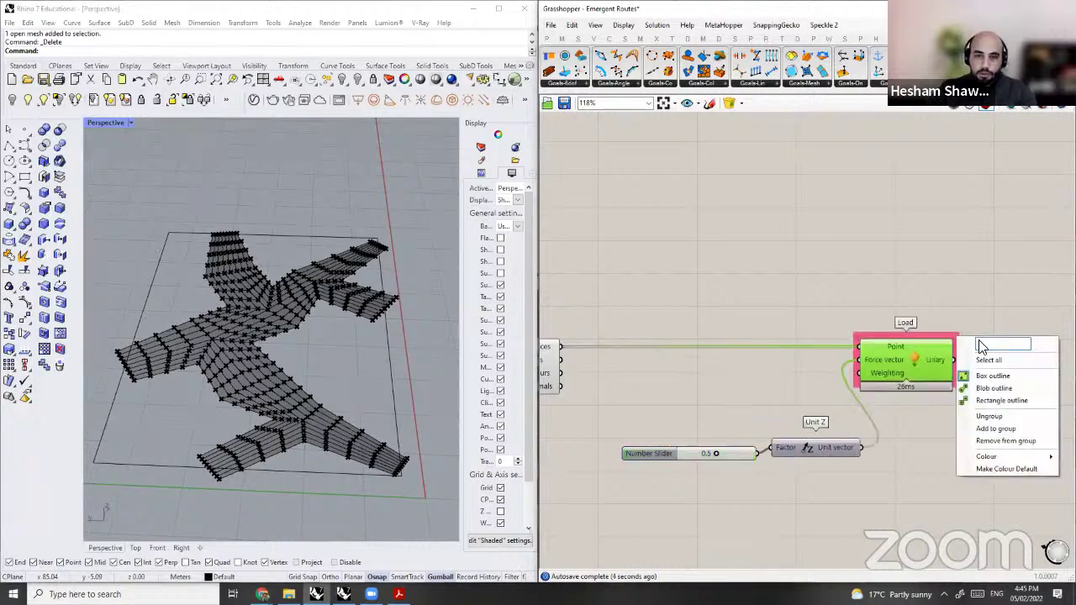
Step: Change the outline of the pink group around Load to the blob outline
left_click(957, 334)
right_click(959, 338)
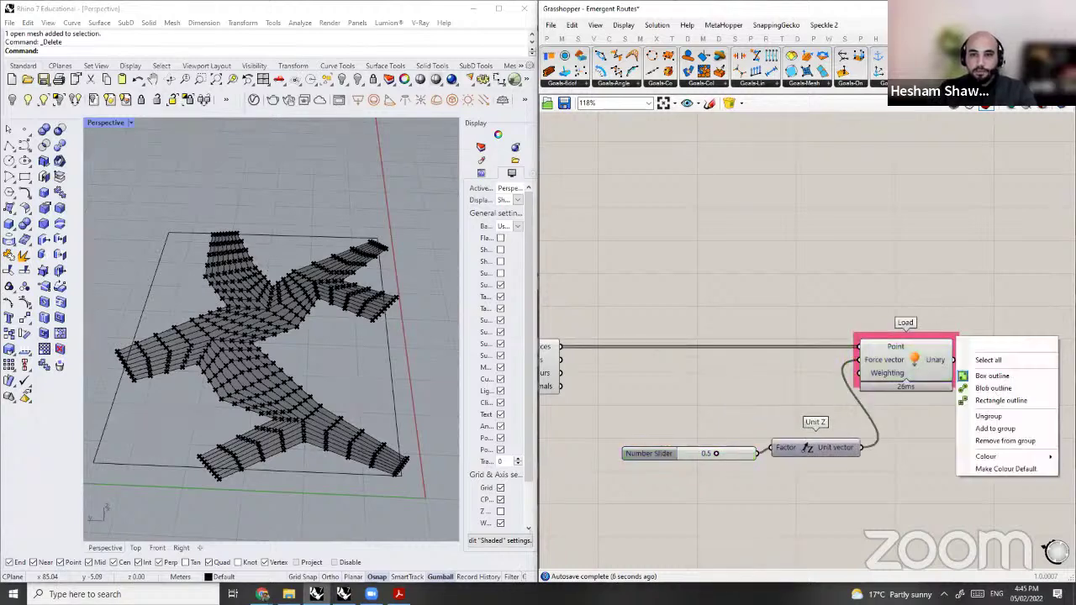
left_click(997, 389)
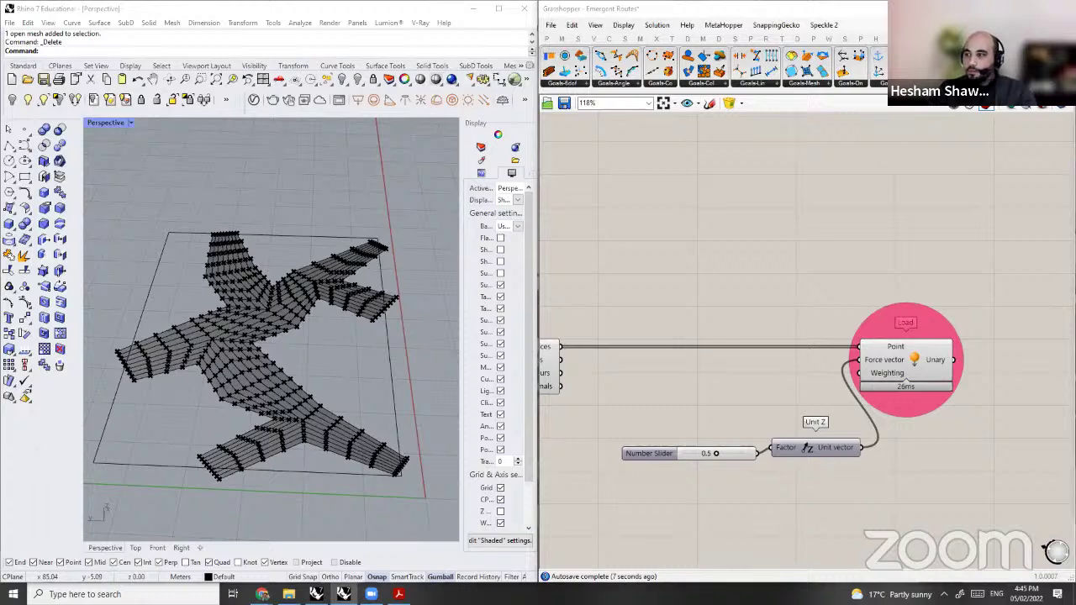
left_click(911, 367)
Step: Shift the Forces and Simulation headings along the canvas so that Forces sits above the Load component
scroll(912, 370, "down", 2)
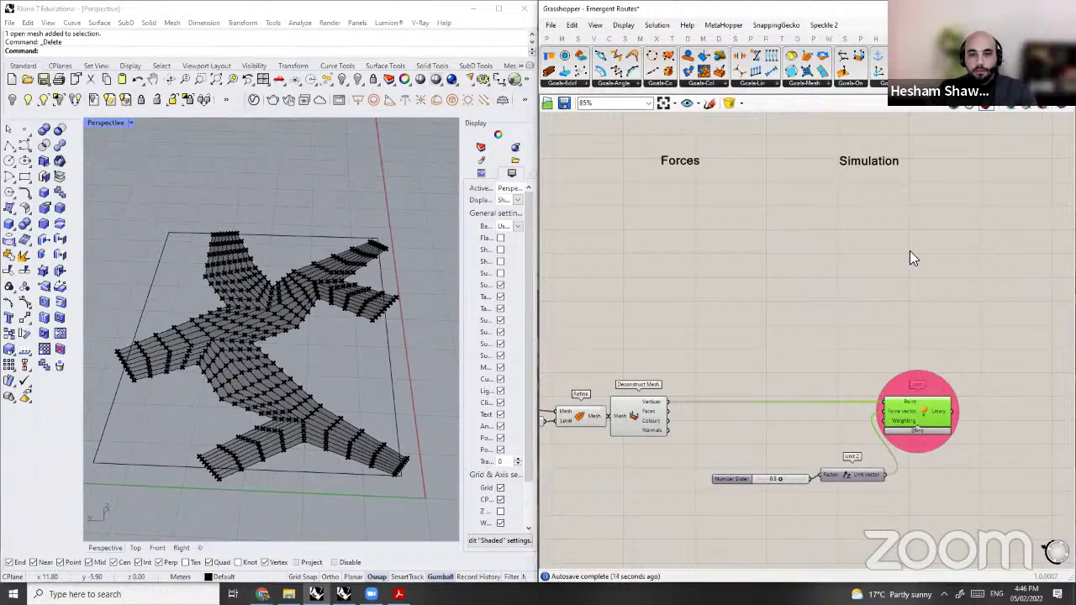
right_click_drag(909, 251, 885, 256)
scroll(815, 209, "down", 2)
left_click_drag(698, 179, 1041, 193)
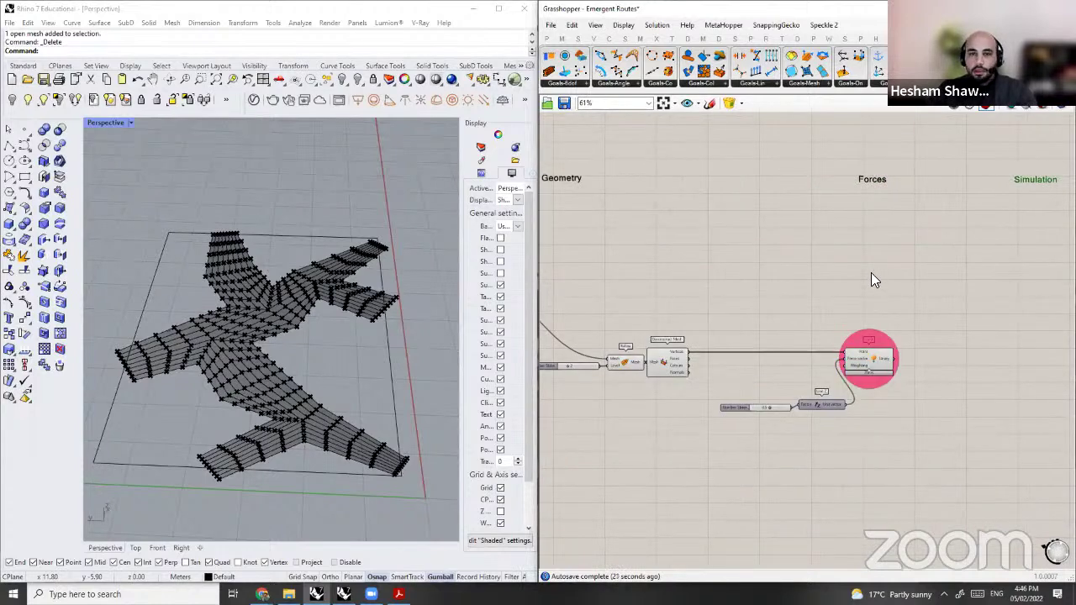
scroll(871, 273, "up", 2)
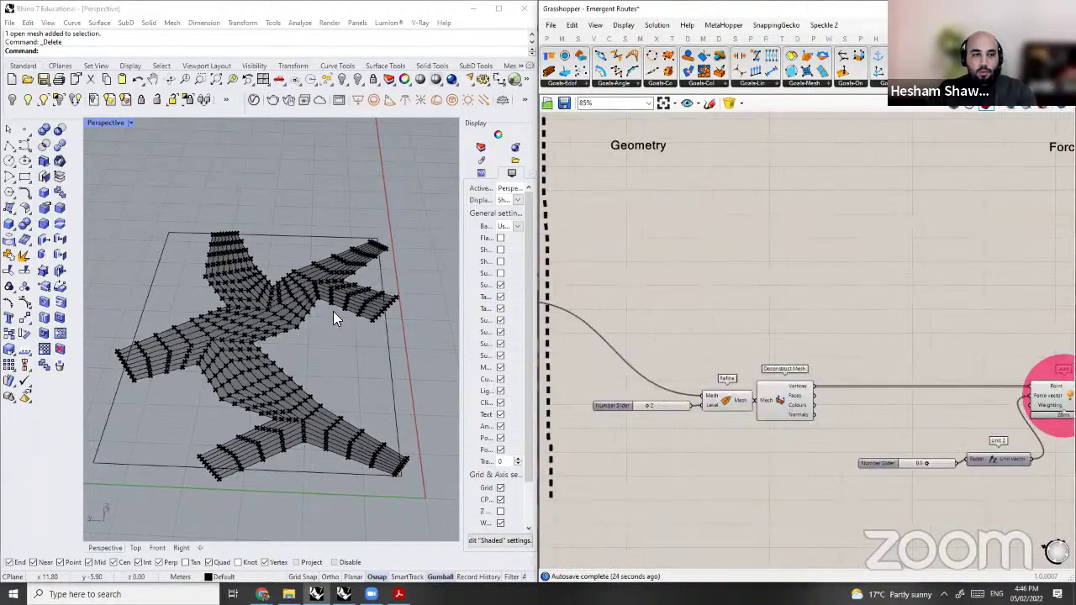
left_click(711, 104)
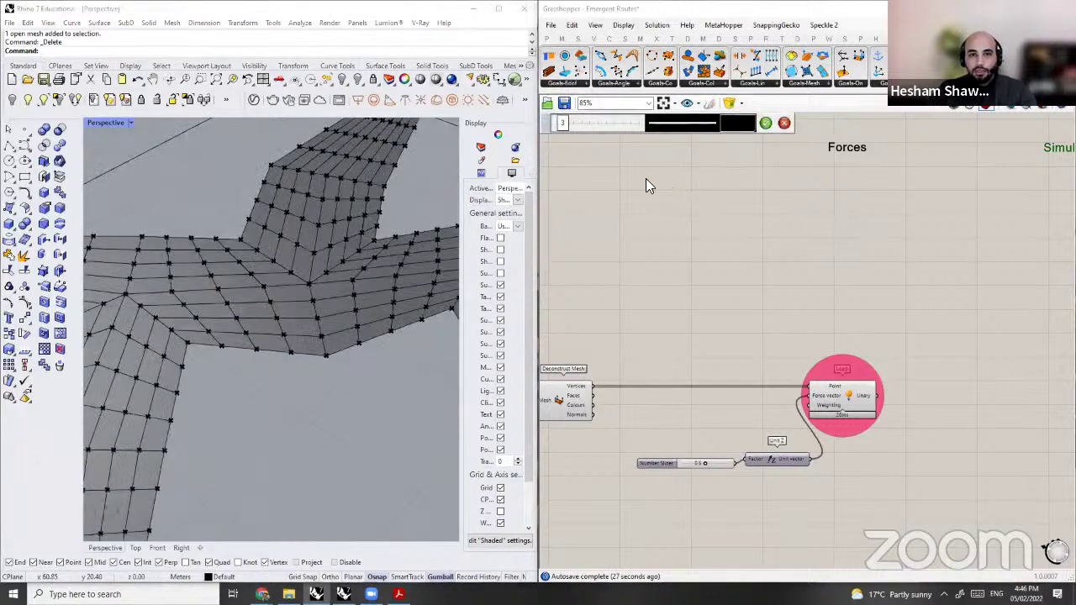
left_click_drag(738, 183, 747, 148)
left_click(785, 124)
Step: Place a Mesh Edges component above Deconstruct Mesh, make room after Refine, and connect Refine's Mesh output to Mesh Edges
right_click_drag(748, 272, 849, 278)
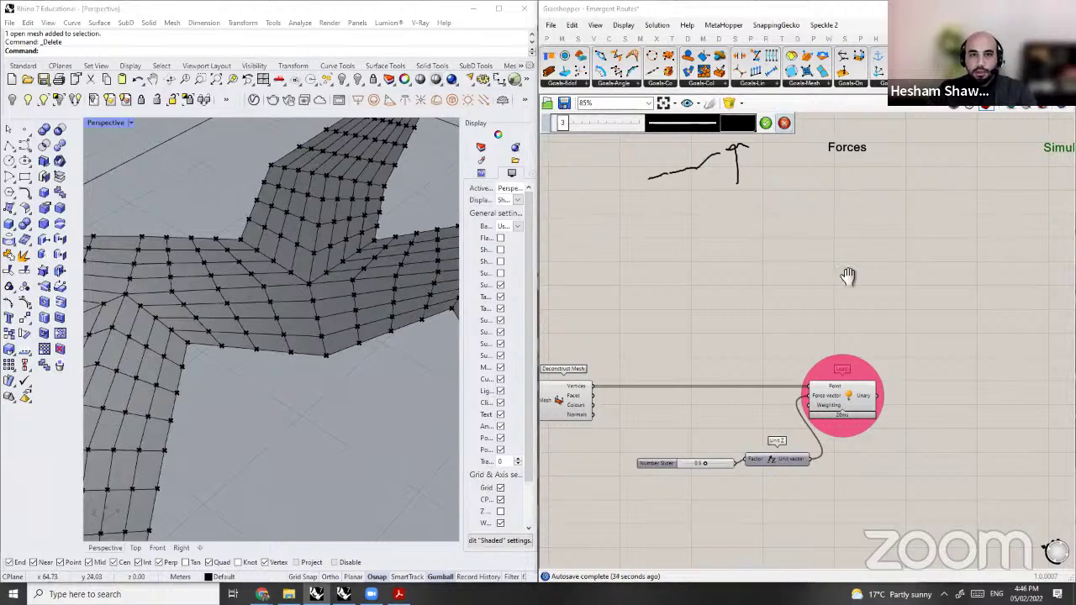
double_click(720, 276)
type("mesh edge")
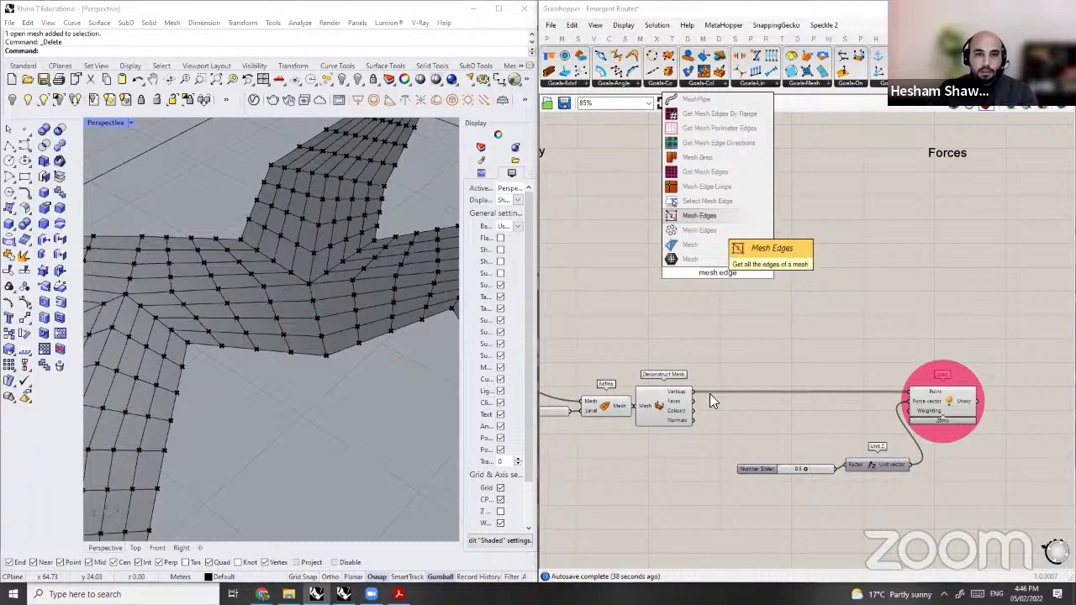
left_click(711, 229)
scroll(659, 364, "up", 1)
left_click_drag(688, 434, 752, 435)
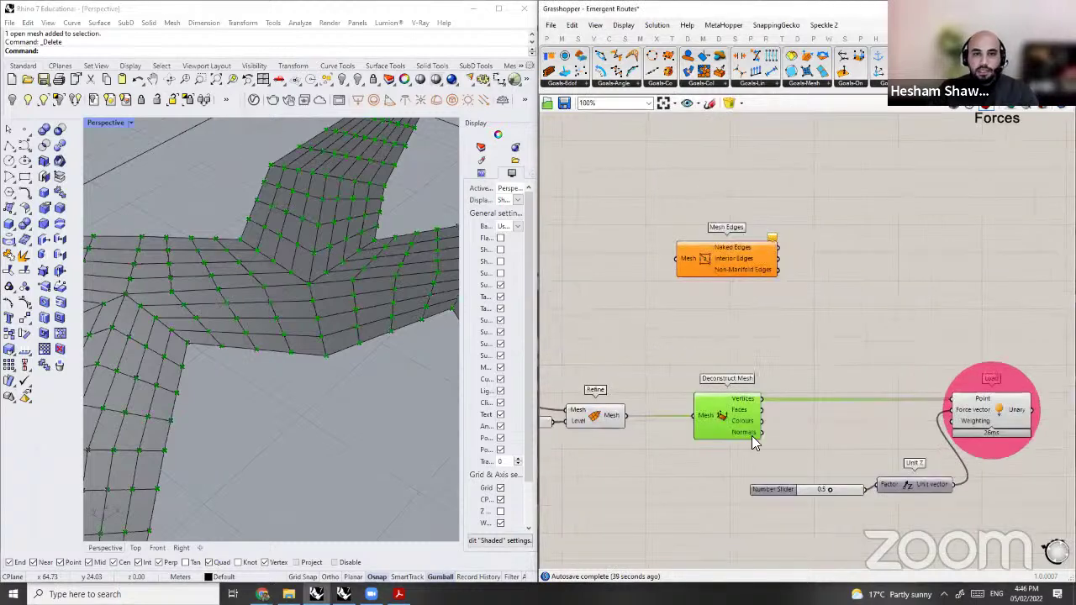
scroll(669, 340, "up", 1)
left_click_drag(621, 427, 678, 243)
left_click(775, 353)
Step: Turn off the previews of Refine and Deconstruct Mesh so only the mesh edges are displayed
left_click(747, 426)
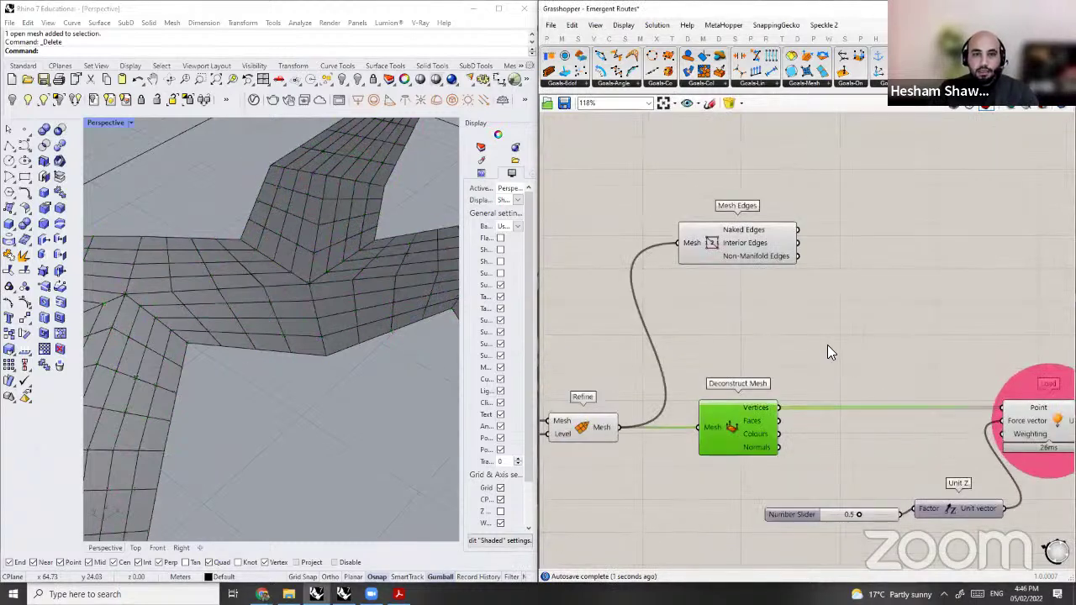
key("ctrl+a")
middle_click(792, 329)
left_click(828, 347)
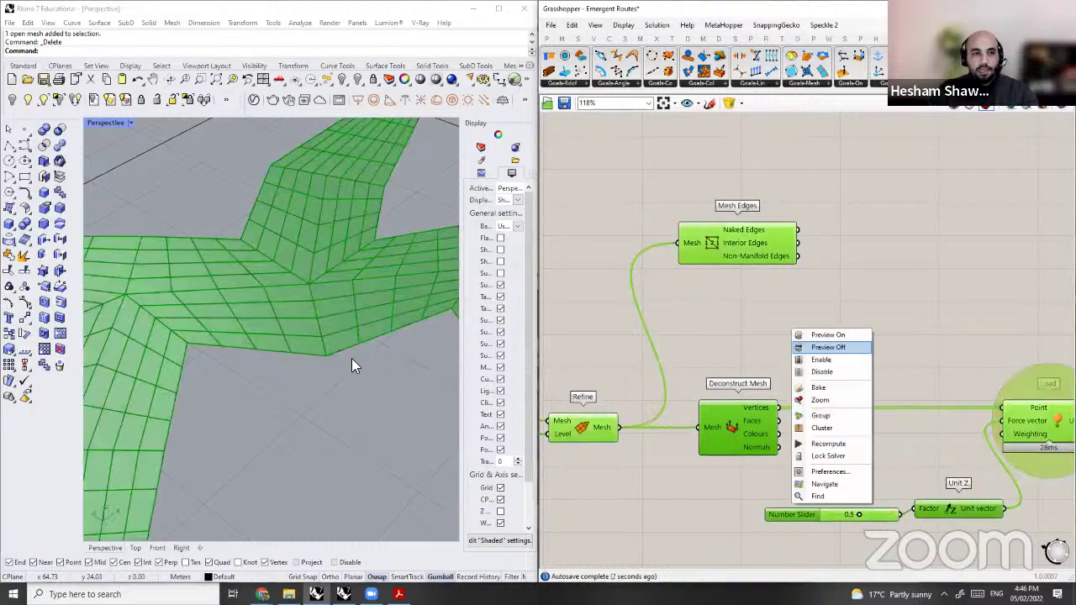
right_click_drag(352, 358, 333, 364)
right_click_drag(350, 298, 328, 343)
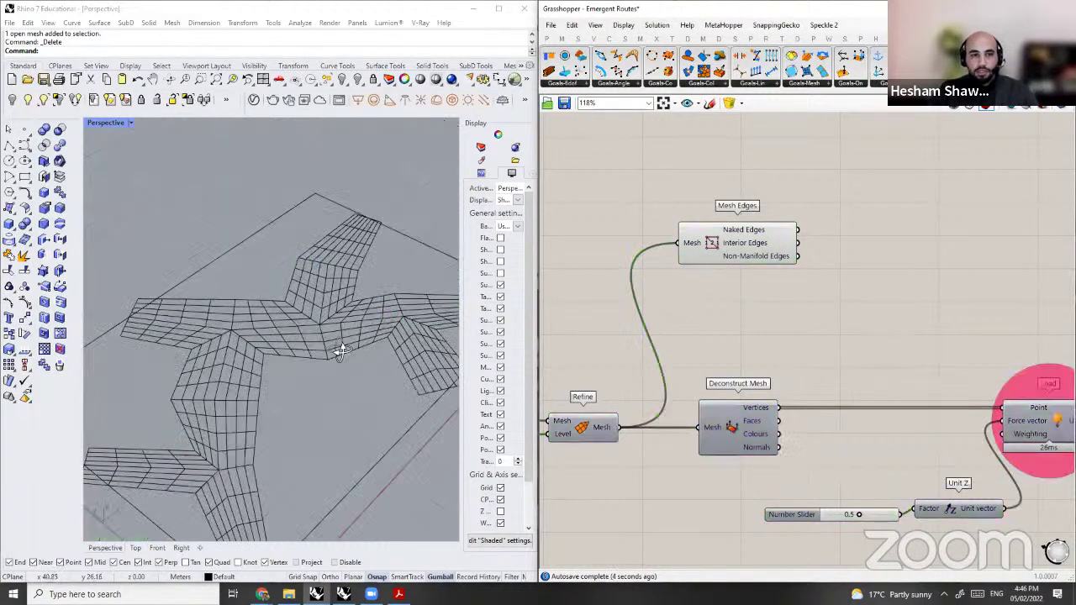
scroll(330, 345, "down", 4)
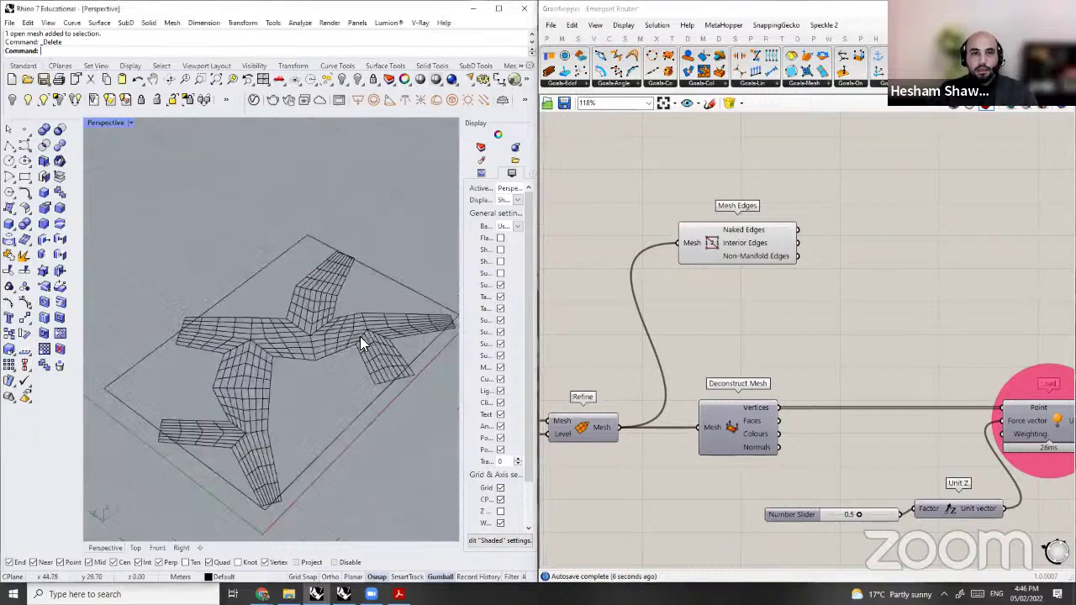
right_click_drag(446, 311, 409, 320)
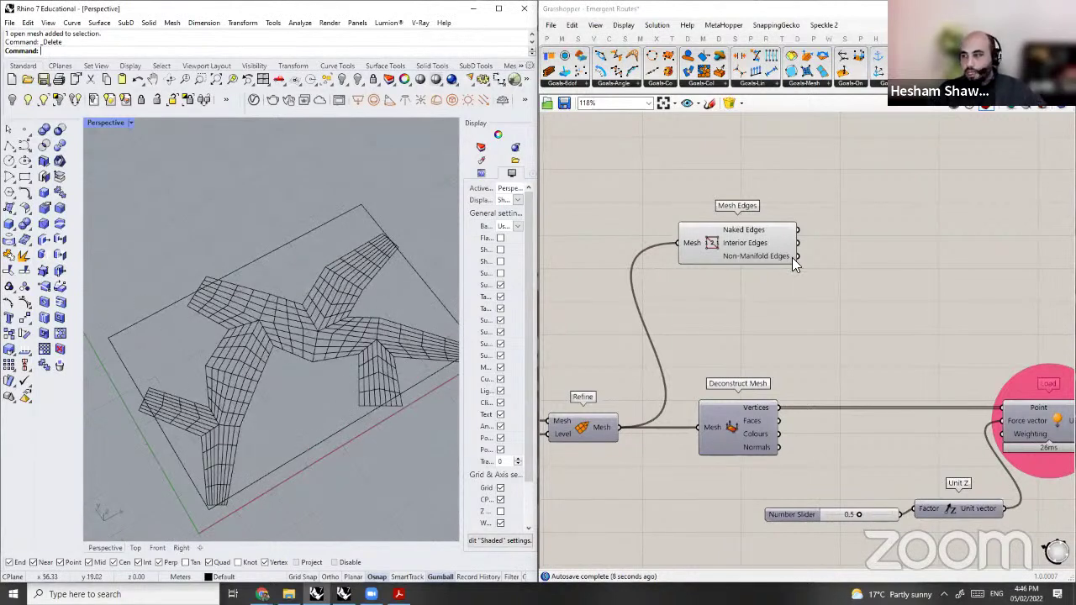
Step: Nudge the Mesh Edges component slightly closer to Deconstruct Mesh
left_click_drag(792, 257, 792, 267)
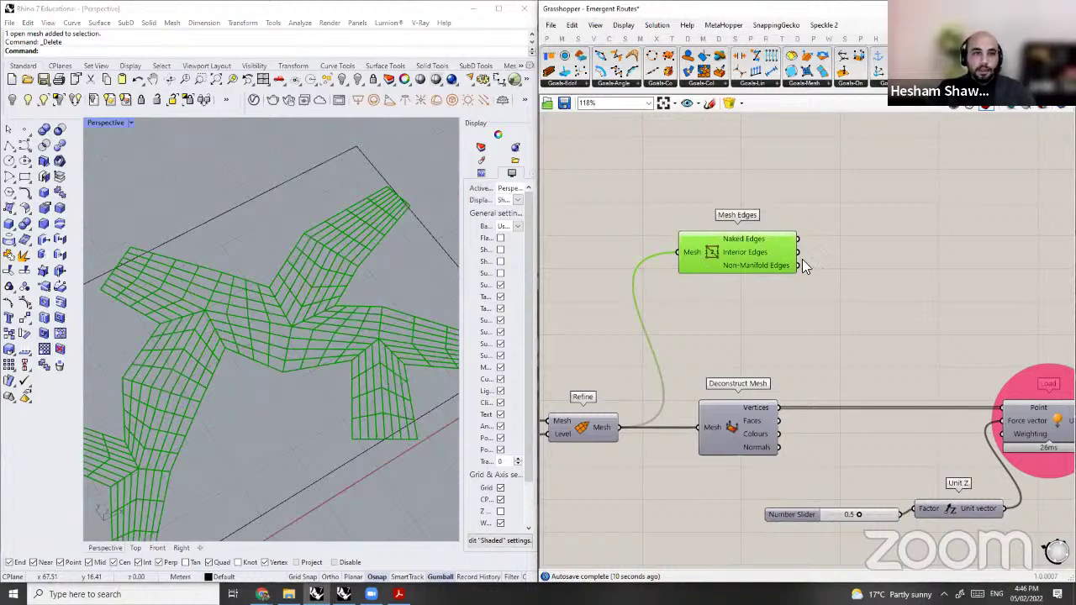
right_click_drag(869, 253, 802, 259)
left_click(802, 259)
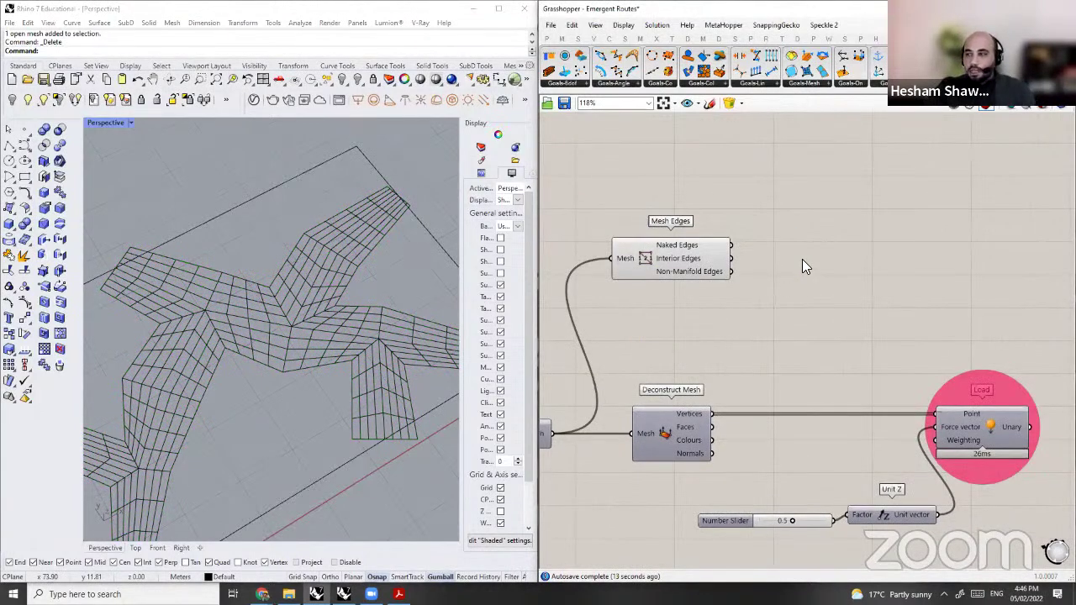
key("ctrl+z")
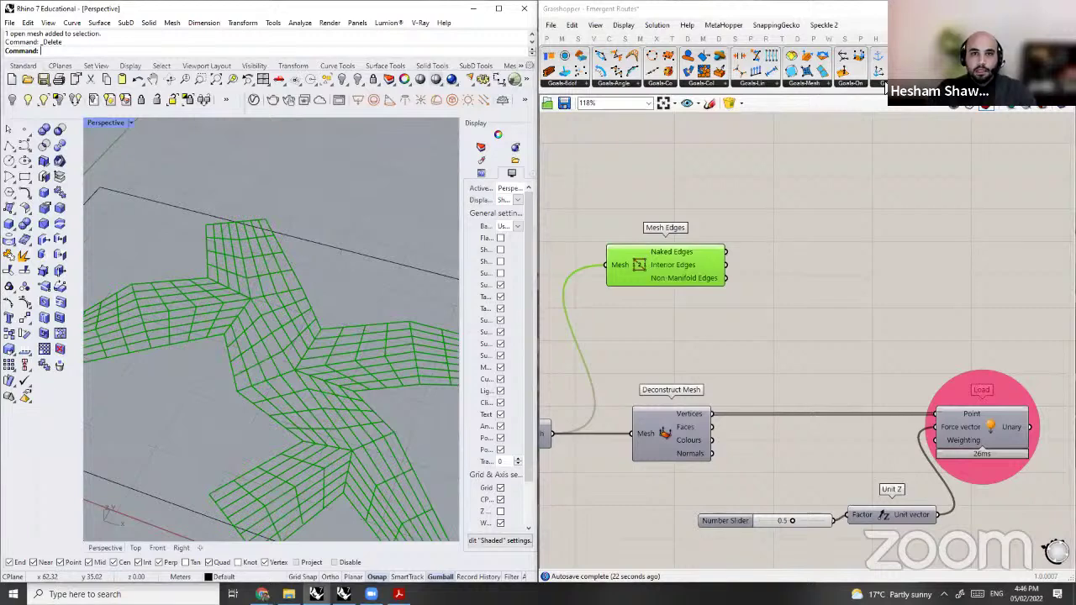
Step: Place a Kangaroo Length(Line) goal above Load, level with the Mesh Edges component
left_click(769, 88)
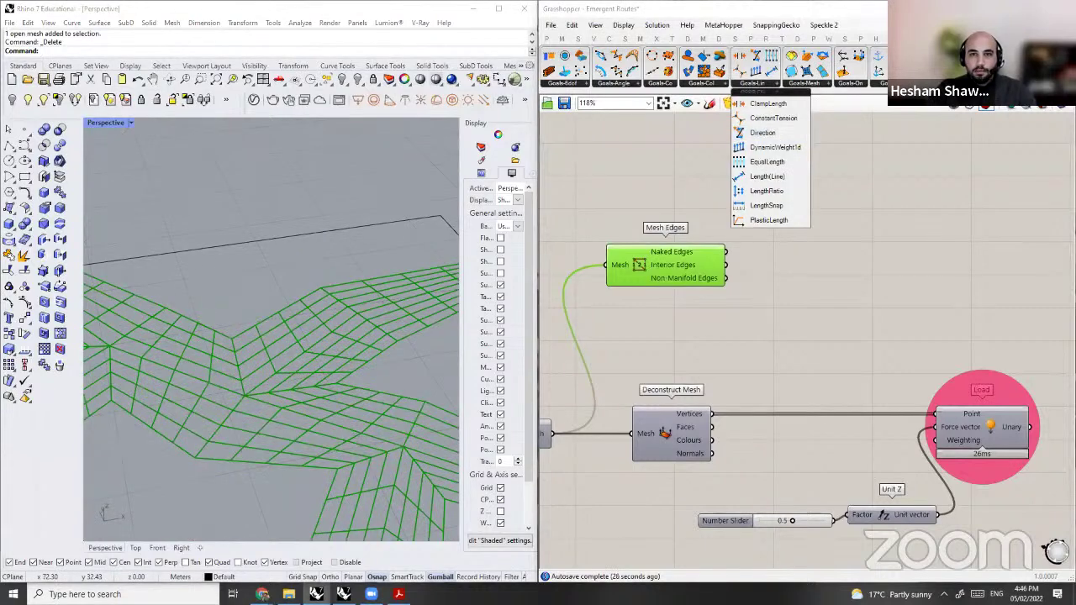
left_click(763, 83)
left_click(799, 83)
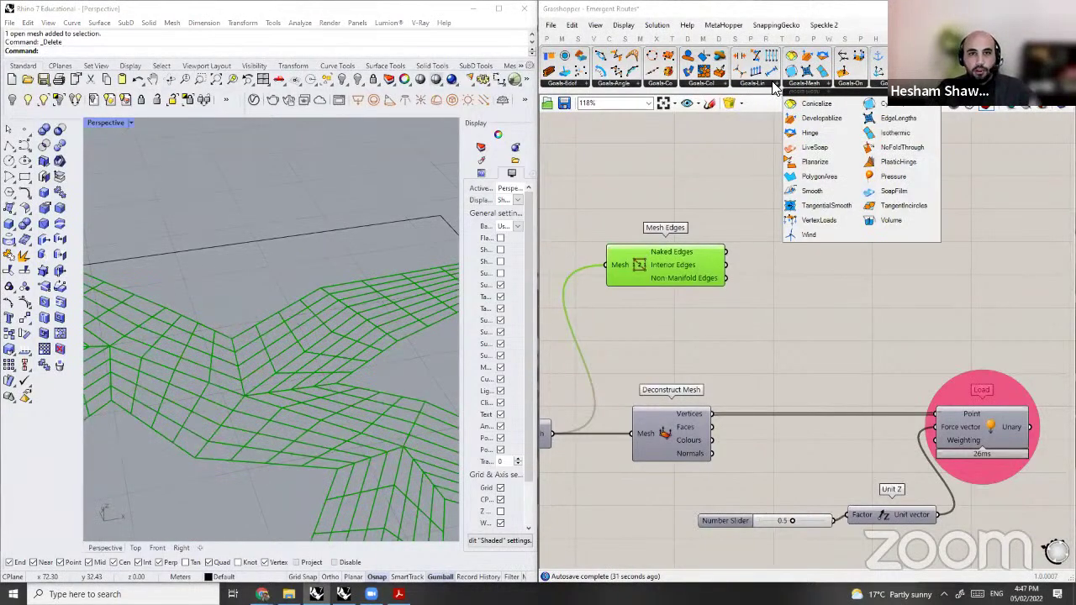
mouse_move(774, 87)
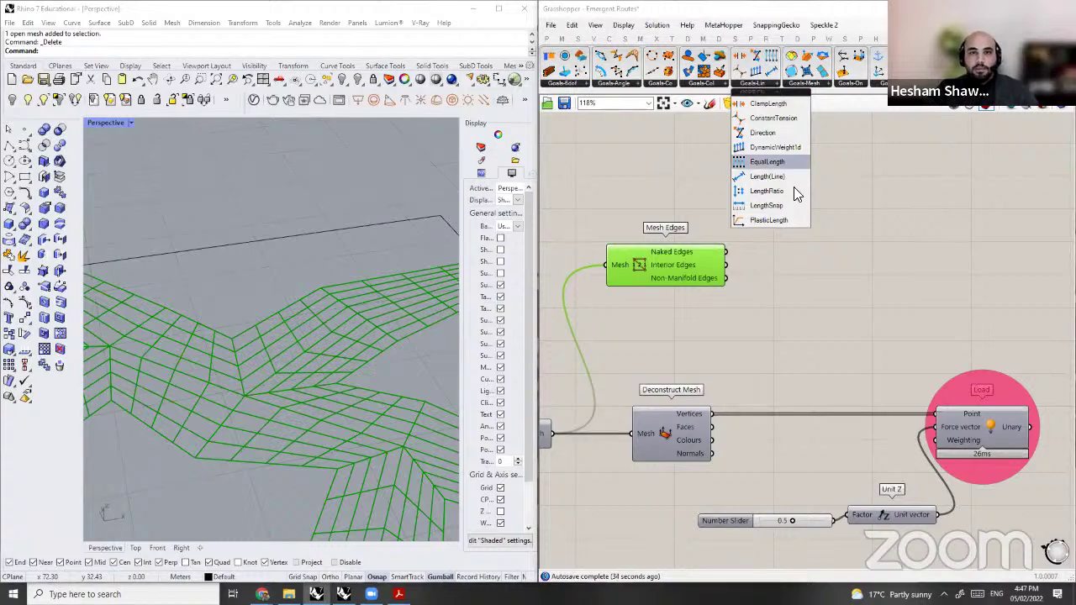
left_click_drag(797, 173, 995, 263)
scroll(885, 260, "up", 2)
right_click_drag(1013, 281, 982, 281)
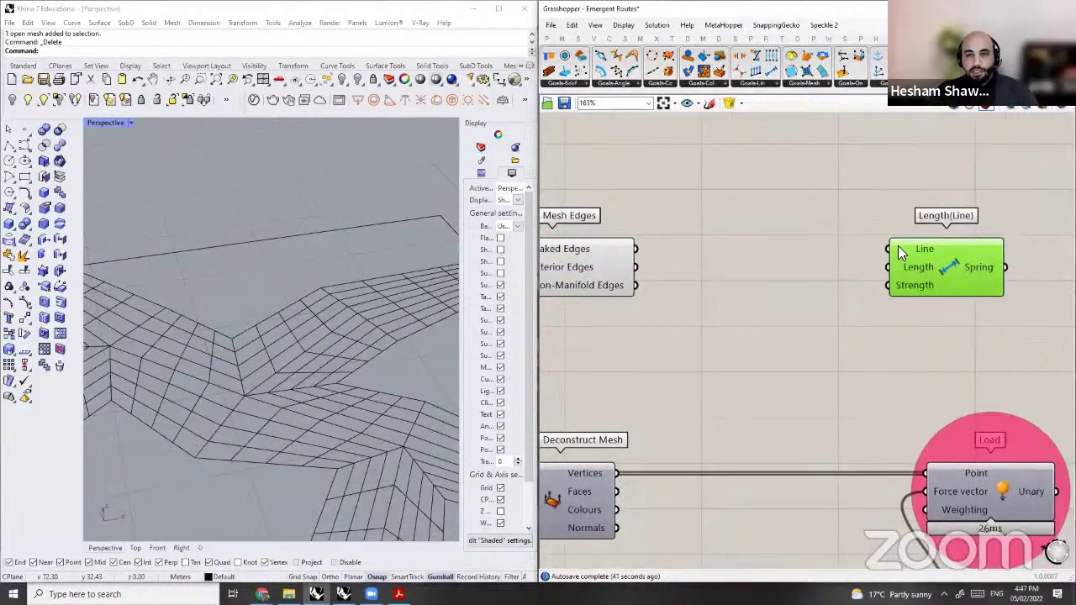
Step: Connect both the Naked Edges and Interior Edges outputs of Mesh Edges to Length(Line)'s Line input
right_click_drag(908, 249, 898, 246)
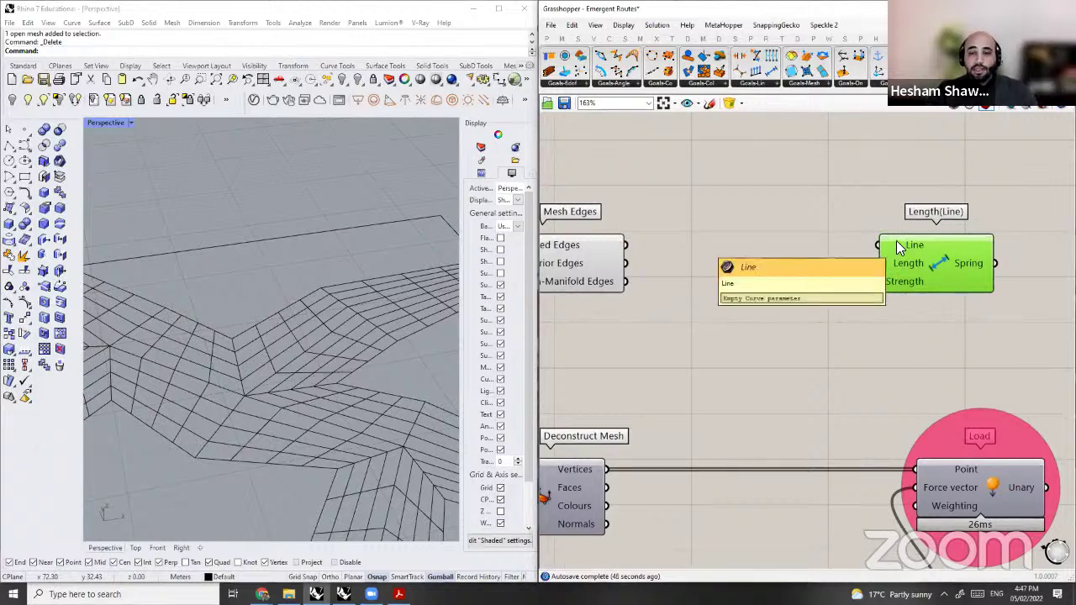
scroll(411, 248, "down", 7)
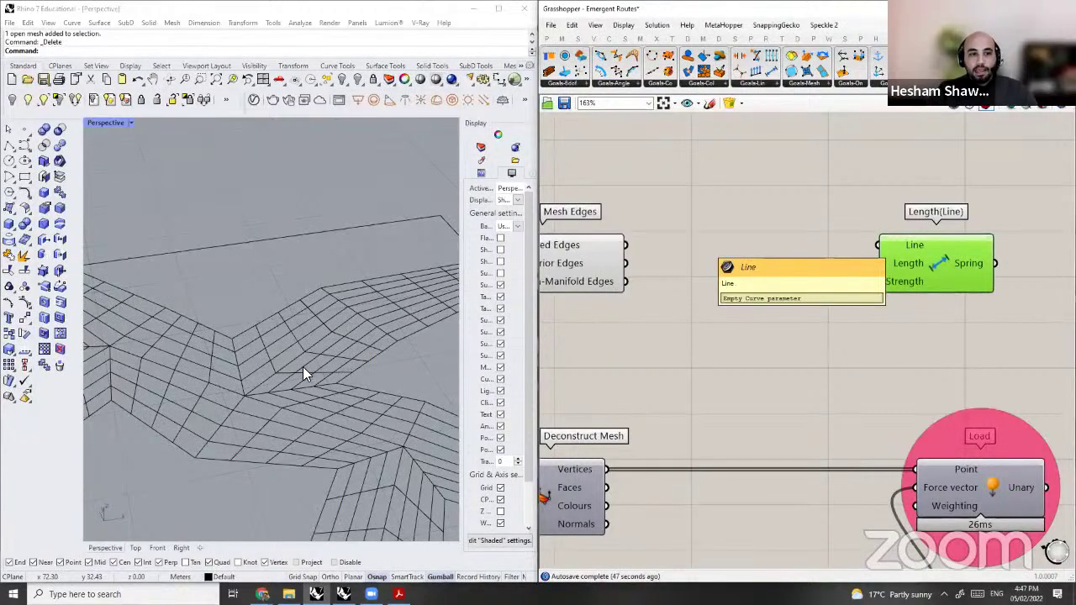
right_click_drag(292, 286, 445, 330)
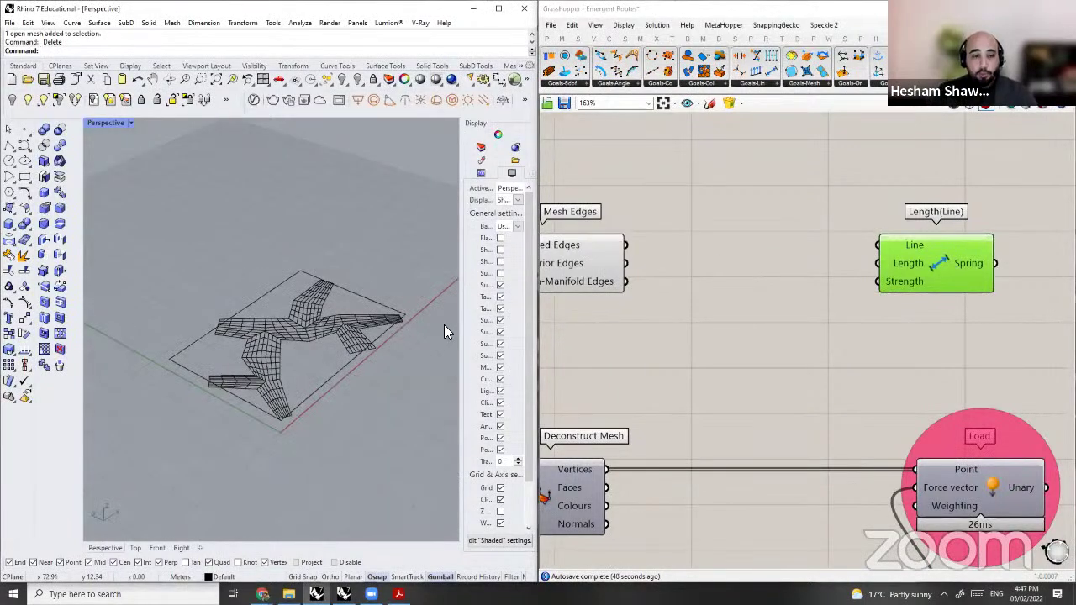
scroll(444, 328, "up", 2)
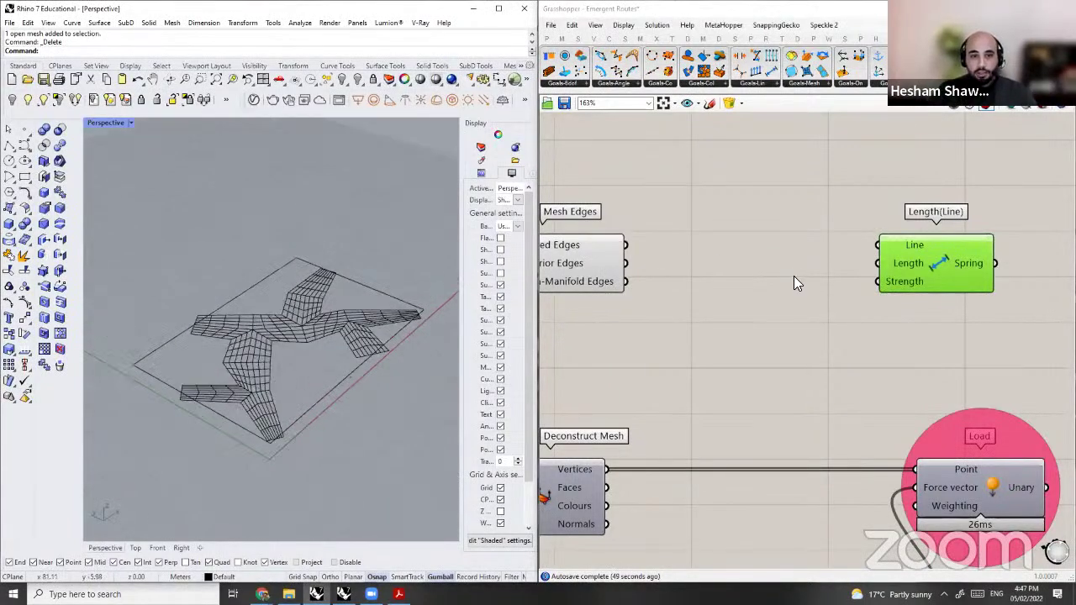
scroll(805, 287, "down", 2)
left_click_drag(679, 256, 858, 258)
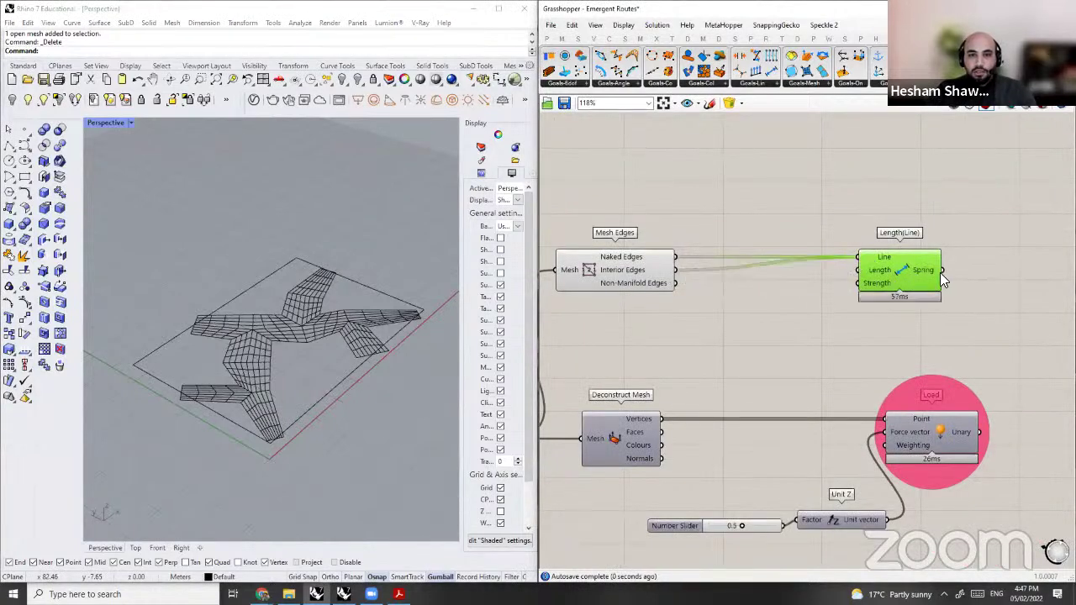
Step: Align the Length(Line) goal with Load's left edge and nudge the Mesh Edges component slightly away from it
left_click_drag(927, 272, 954, 274)
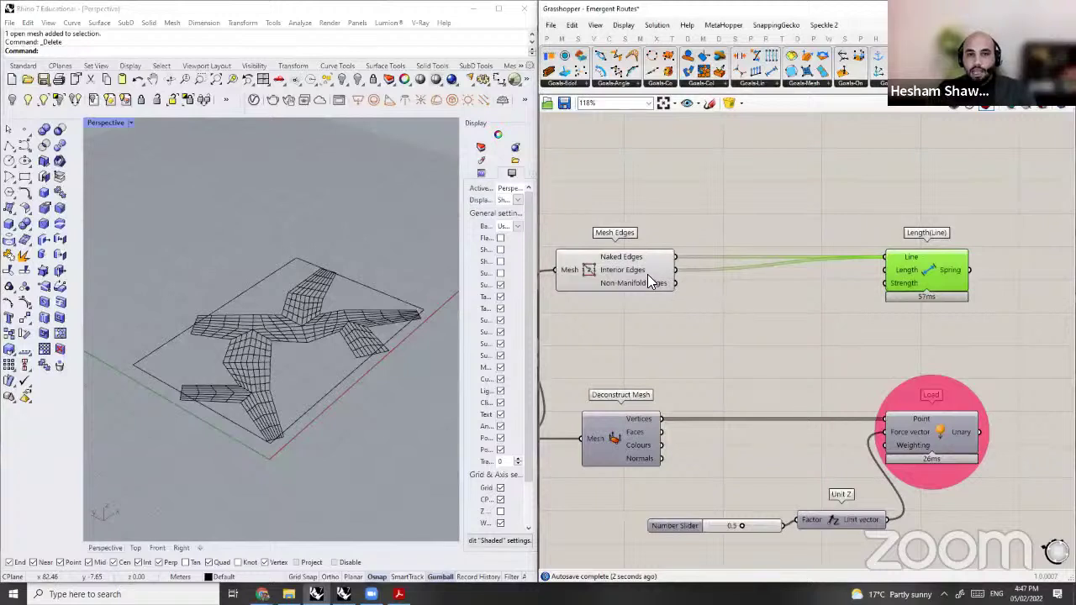
left_click_drag(648, 275, 645, 275)
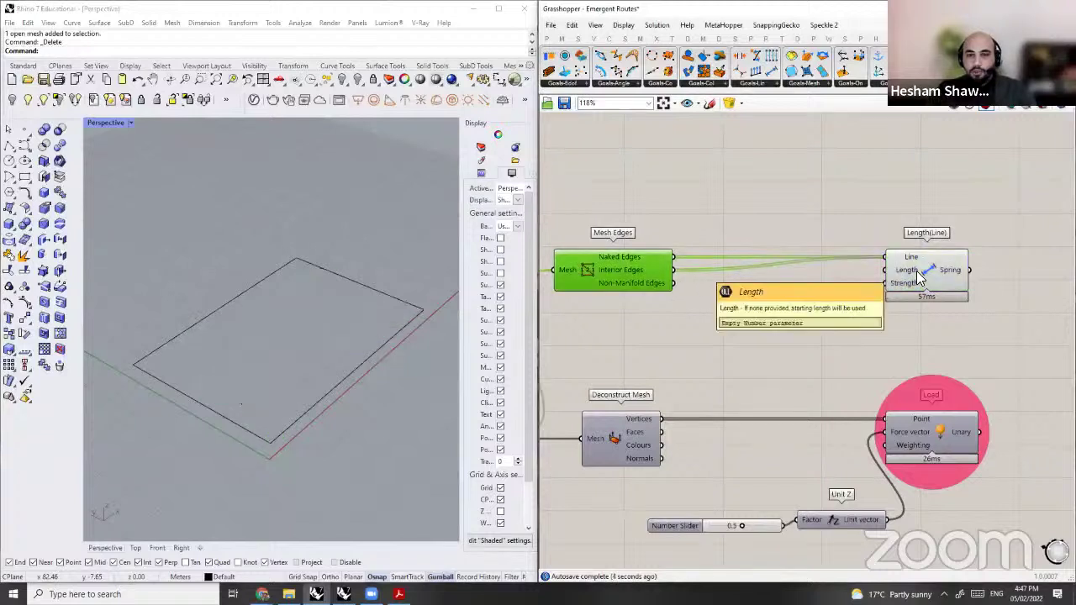
left_click(919, 278)
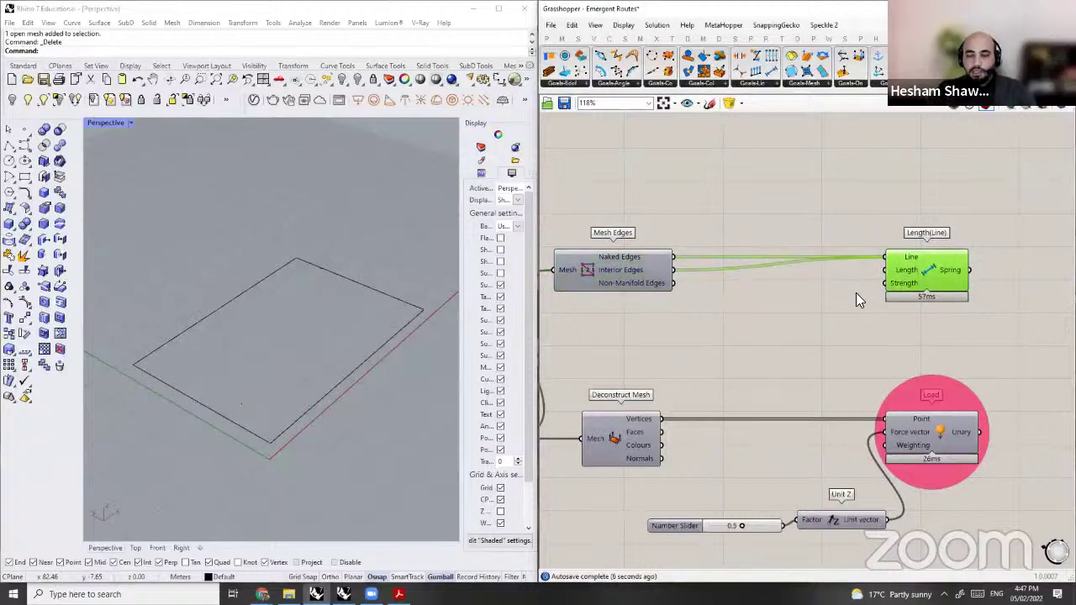
right_click_drag(1006, 346, 910, 347)
scroll(893, 303, "down", 2)
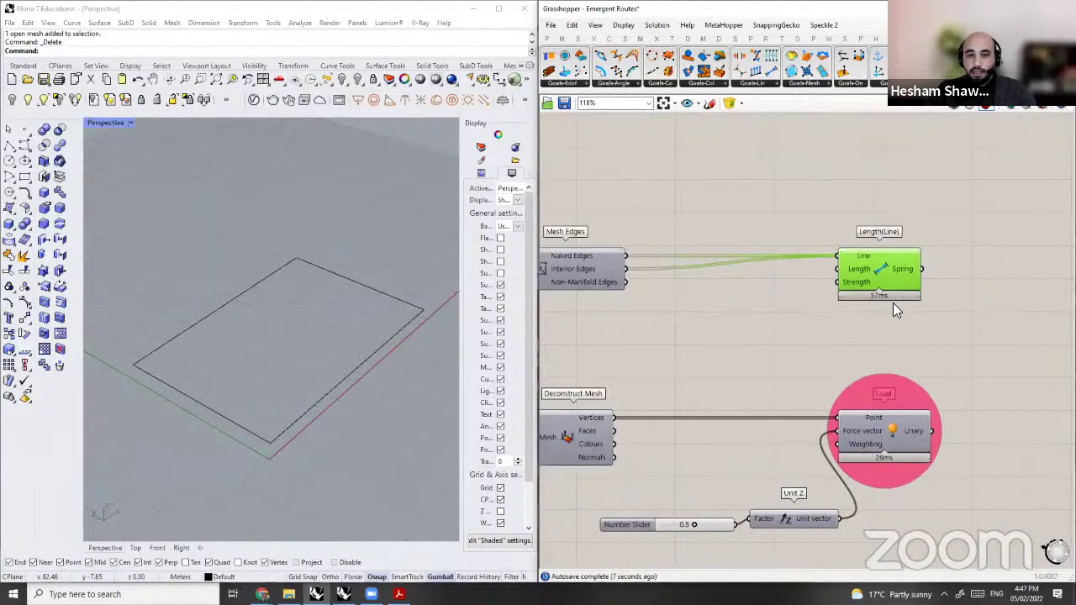
scroll(700, 273, "up", 1)
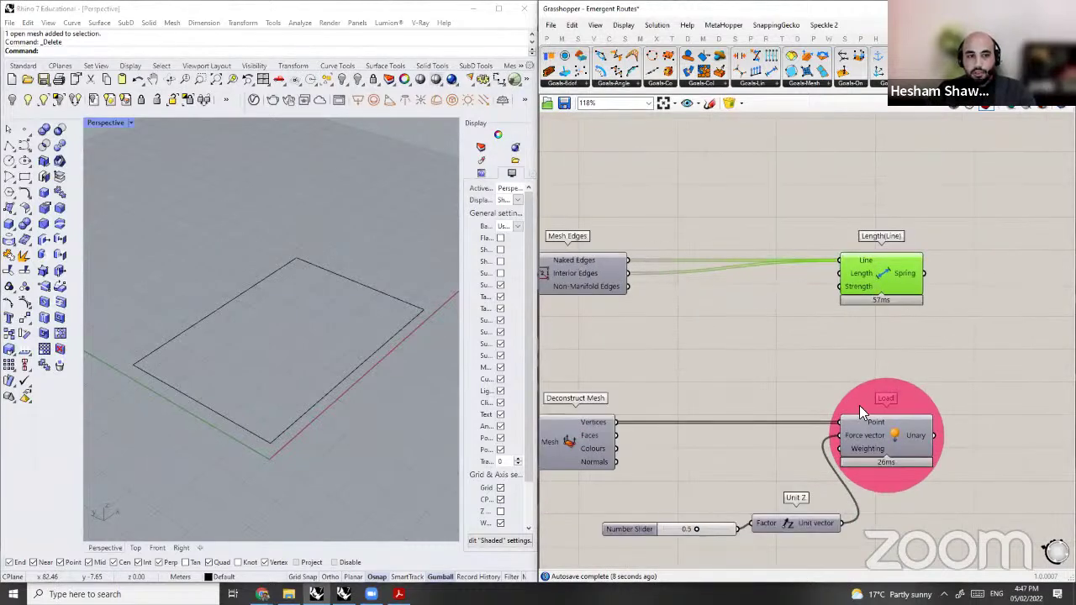
right_click_drag(859, 406, 952, 407)
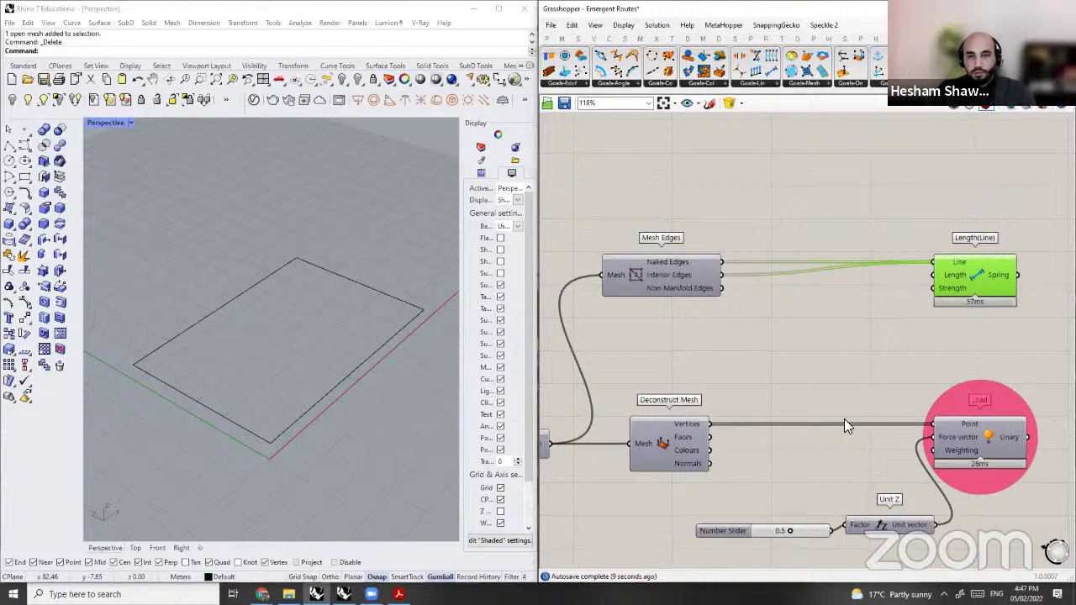
Step: Review how the Mesh Edges and Deconstruct Mesh outputs feed the Length(Line) and Load goals
left_click(683, 281)
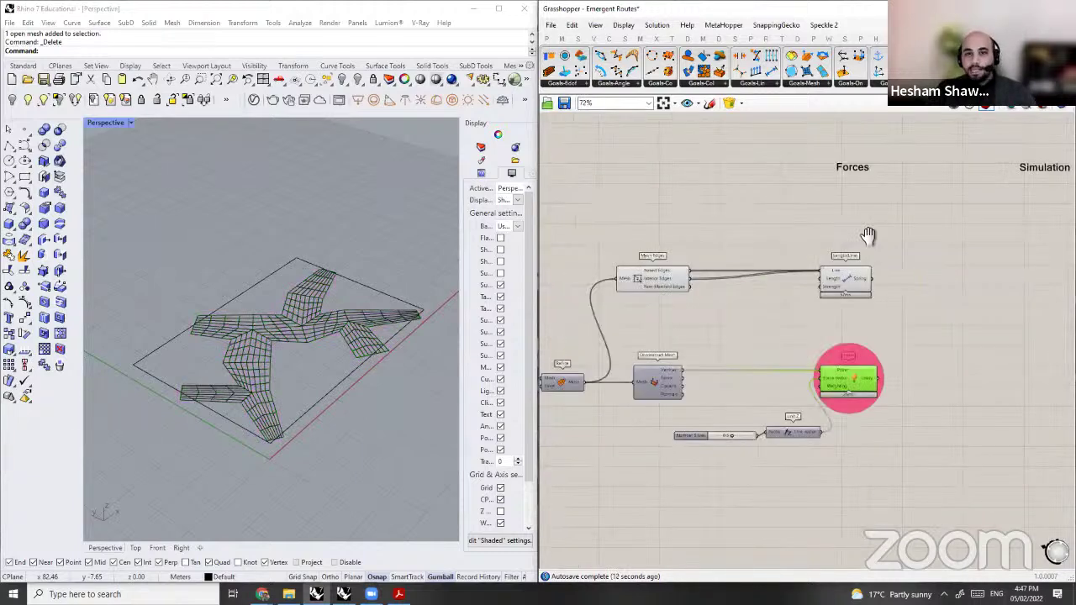
right_click_drag(833, 274, 883, 291)
left_click(795, 303)
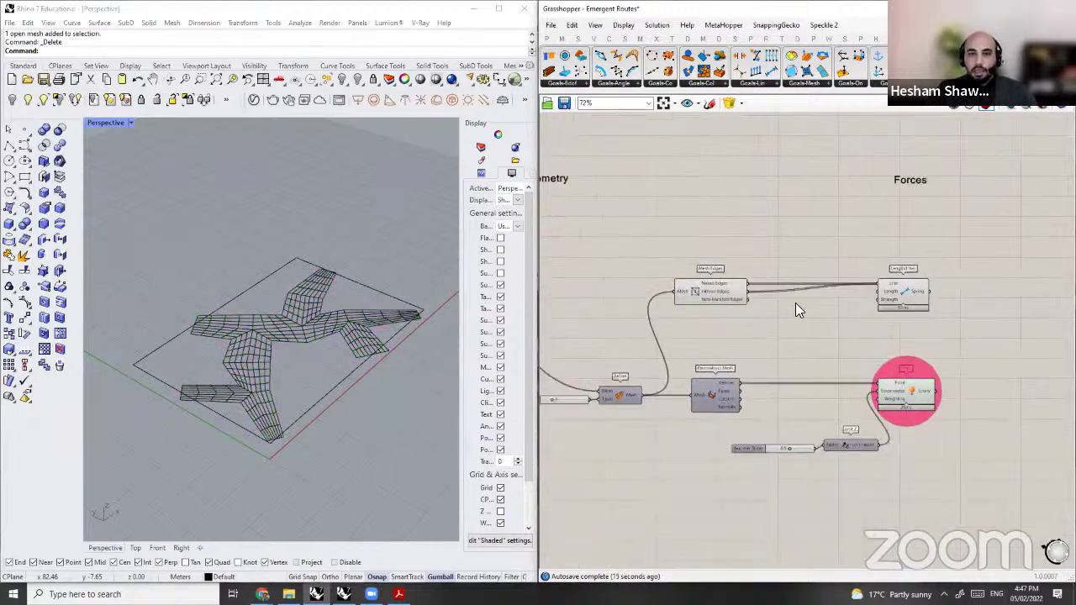
left_click_drag(970, 245, 828, 427)
scroll(828, 427, "up", 3)
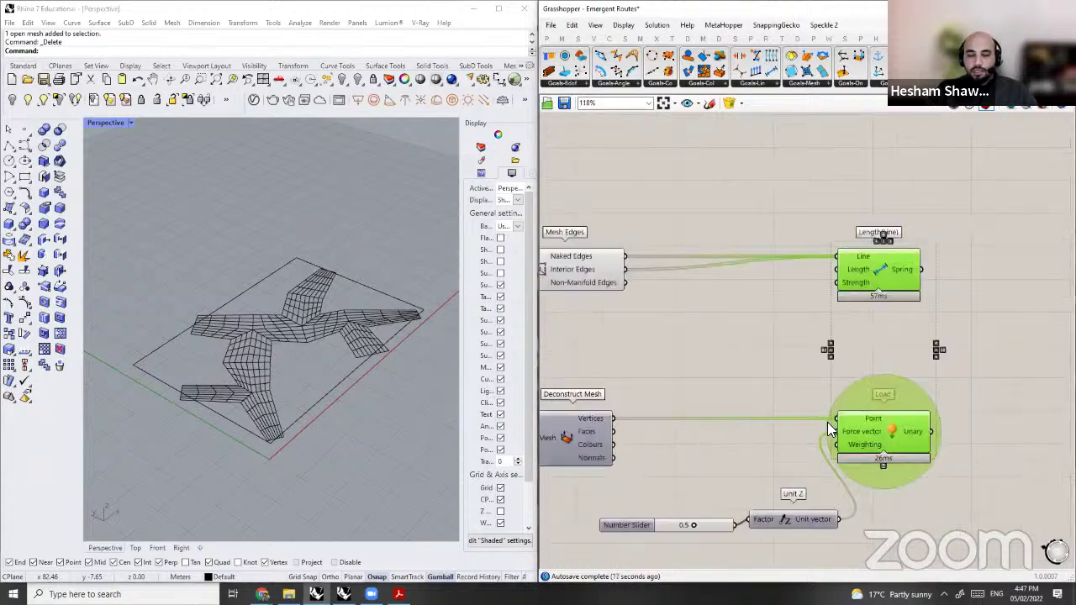
left_click(827, 422)
right_click_drag(903, 428, 829, 427)
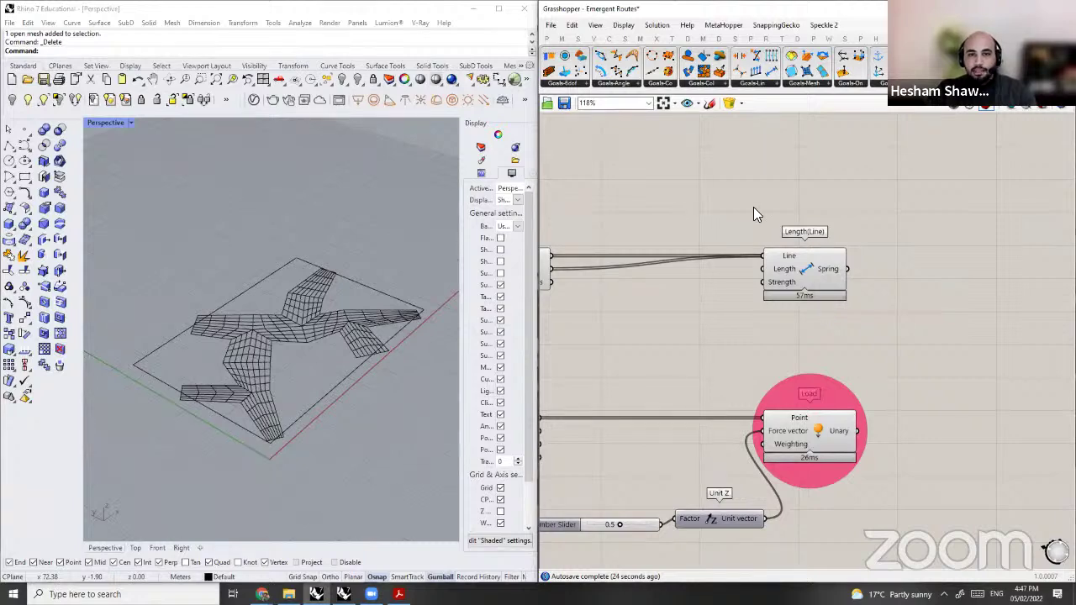
scroll(707, 395, "down", 3)
left_click(785, 200)
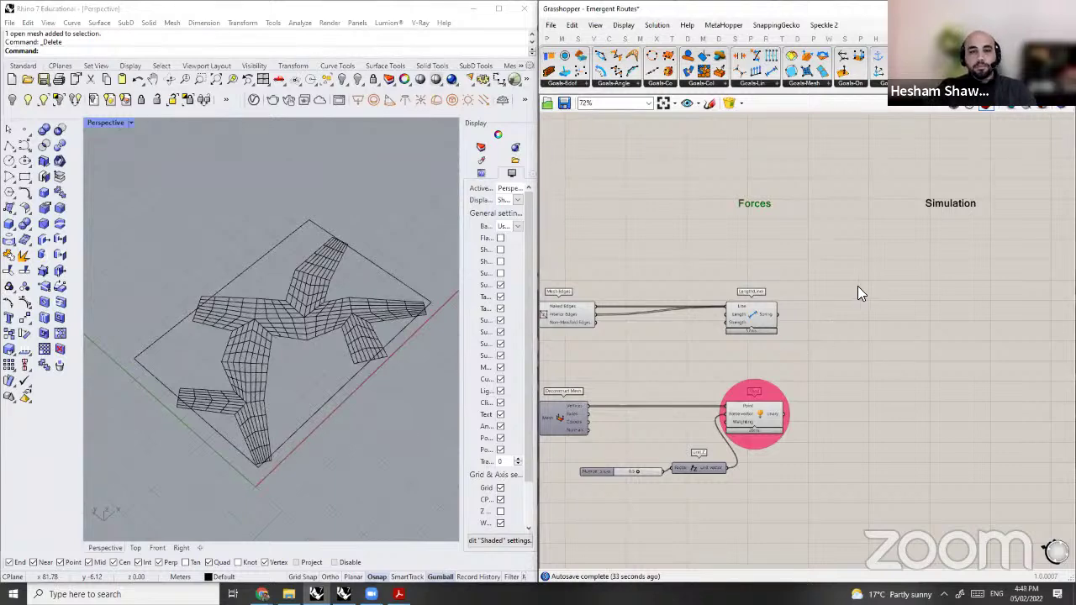
scroll(857, 290, "down", 3)
scroll(769, 301, "up", 3)
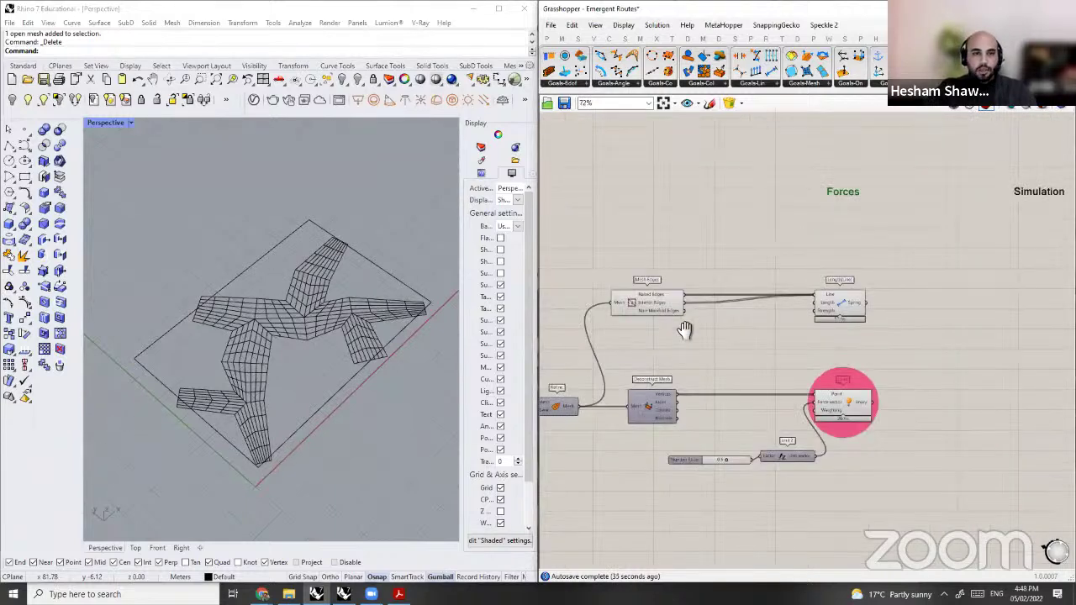
Step: Maximize the Grasshopper window and shift the Unit Z component with its number slider slightly away from Load
key("super+Up")
scroll(728, 324, "up", 2)
scroll(728, 319, "up", 1)
right_click_drag(545, 383, 709, 385)
scroll(203, 347, "down", 2)
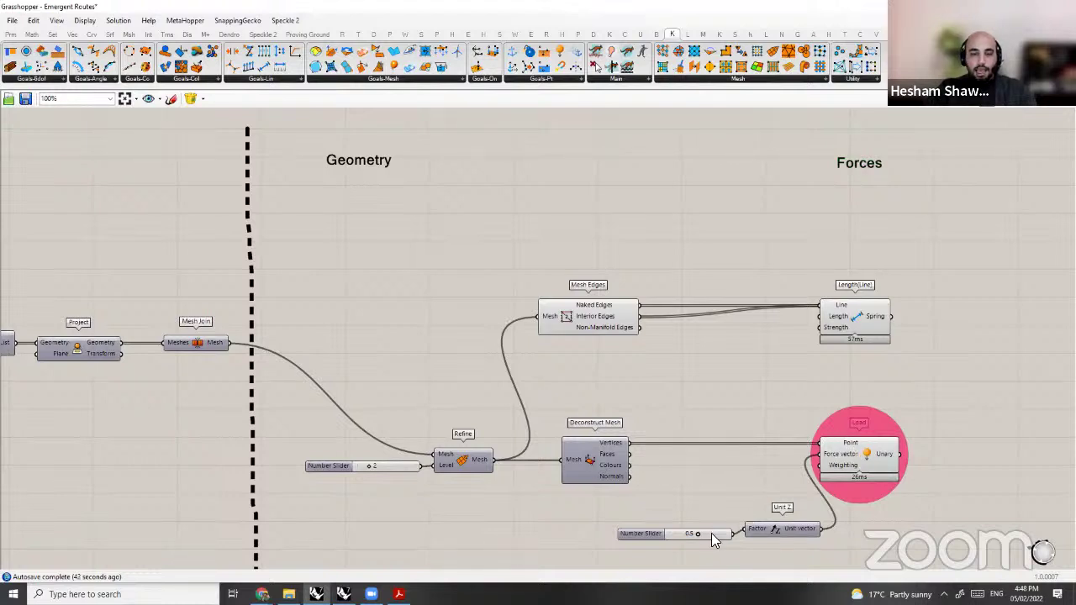
left_click_drag(750, 551, 622, 509)
left_click(404, 385)
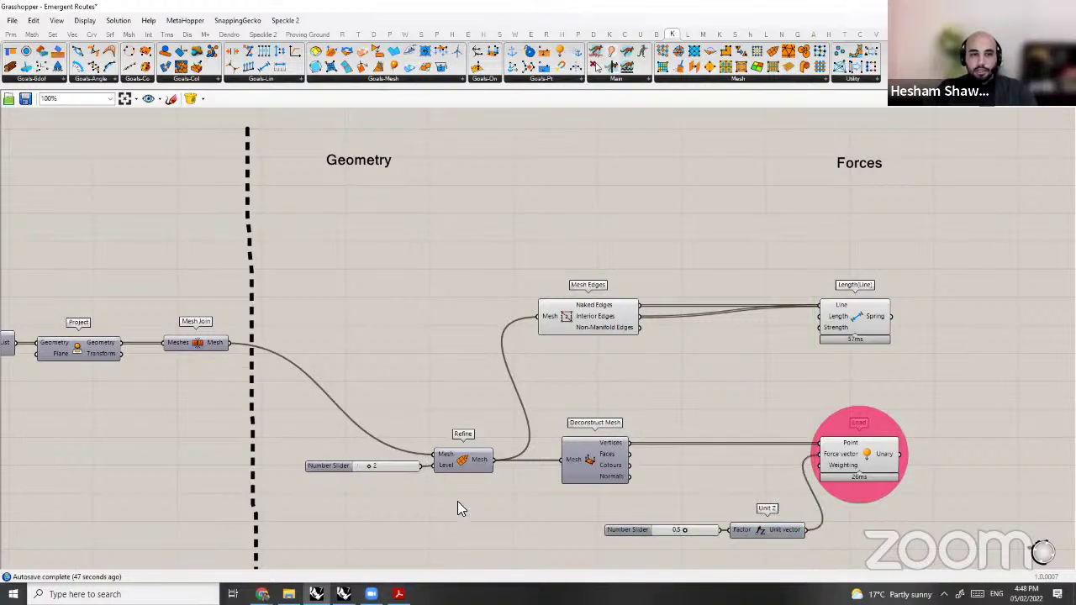
Step: Group Refine with its level slider and name the group INCREASING MESH QUADS
left_click_drag(457, 501, 417, 457)
key("ctrl+g")
right_click(425, 445)
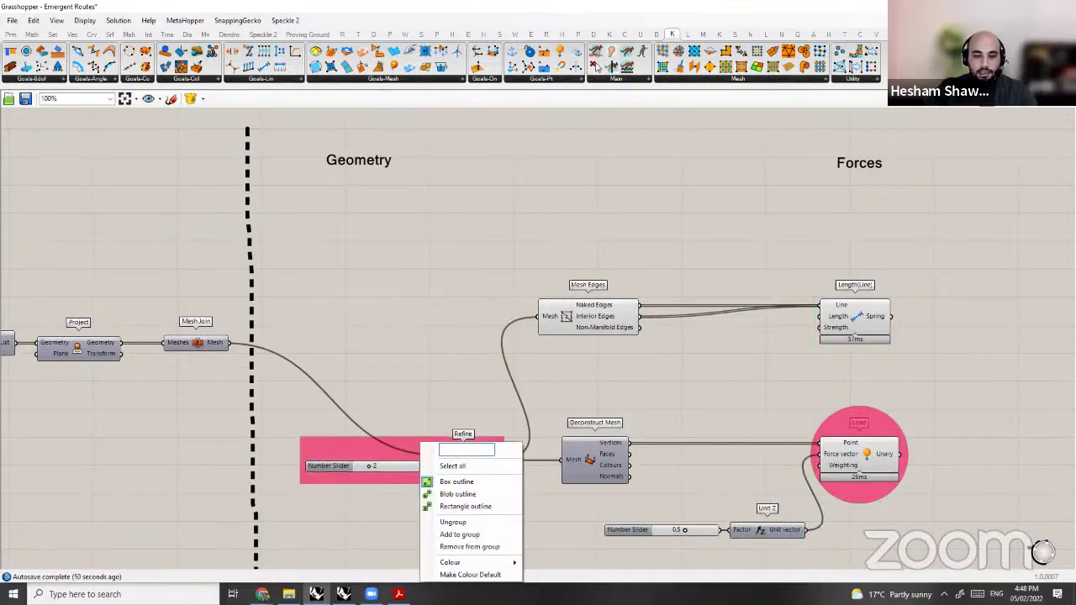
type("INCREASING ")
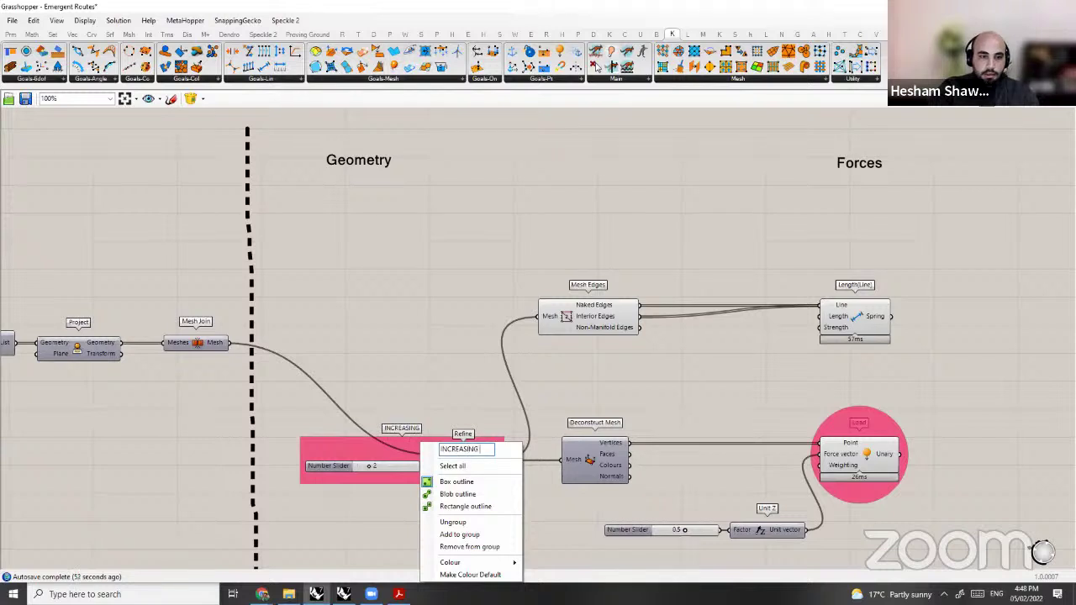
type("MESH QUADS")
key("Return")
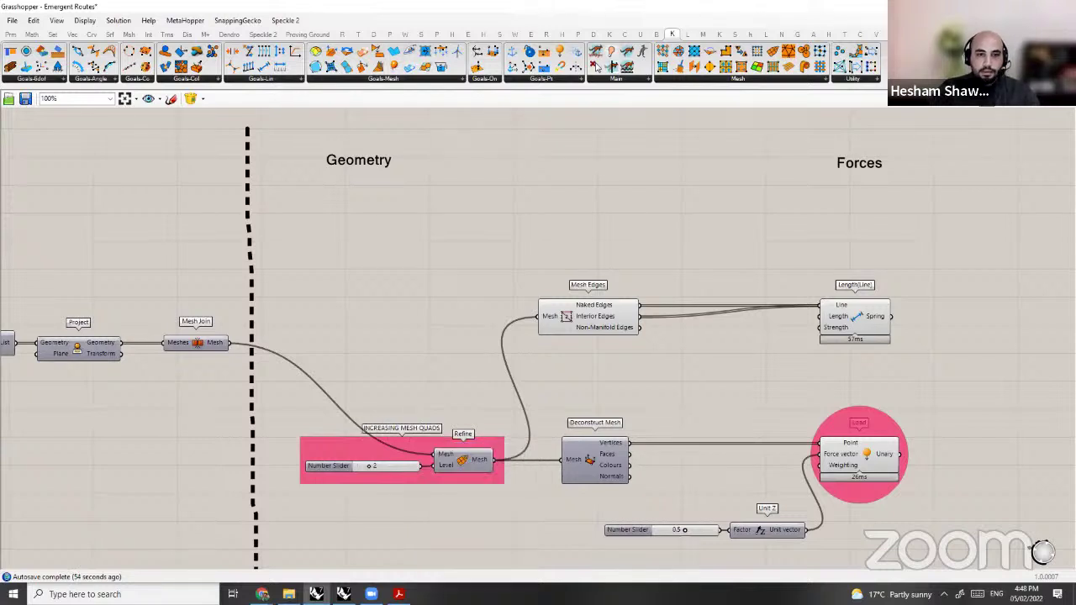
Step: Align the Mesh Edges component's left edge with Deconstruct Mesh
left_click_drag(603, 319, 656, 393)
left_click(656, 394)
left_click_drag(636, 257, 570, 490)
left_click(671, 382)
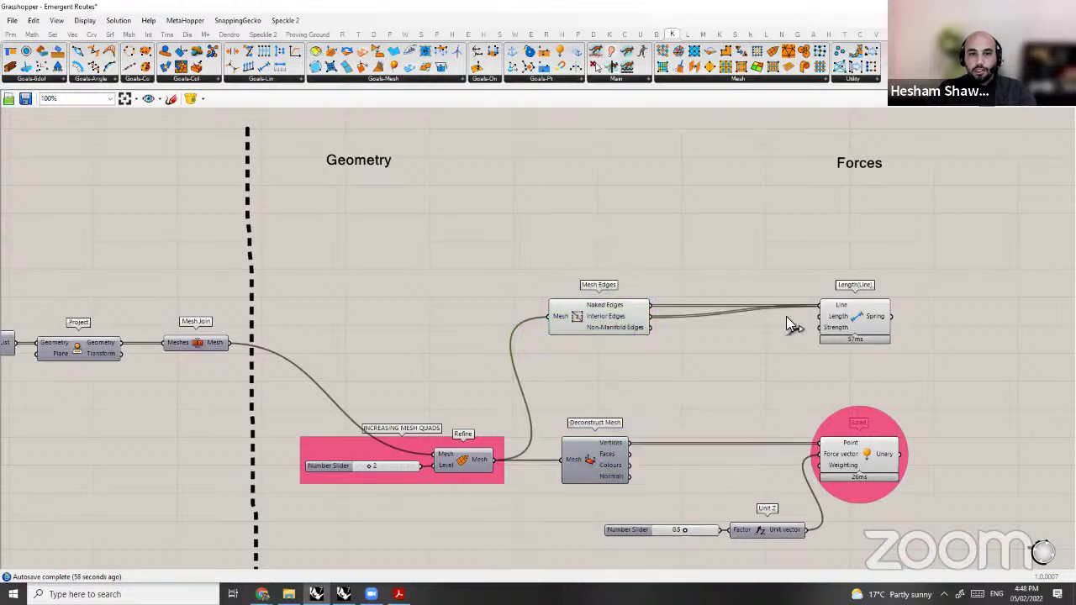
left_click(610, 450)
left_click(664, 385)
left_click_drag(616, 326, 628, 326)
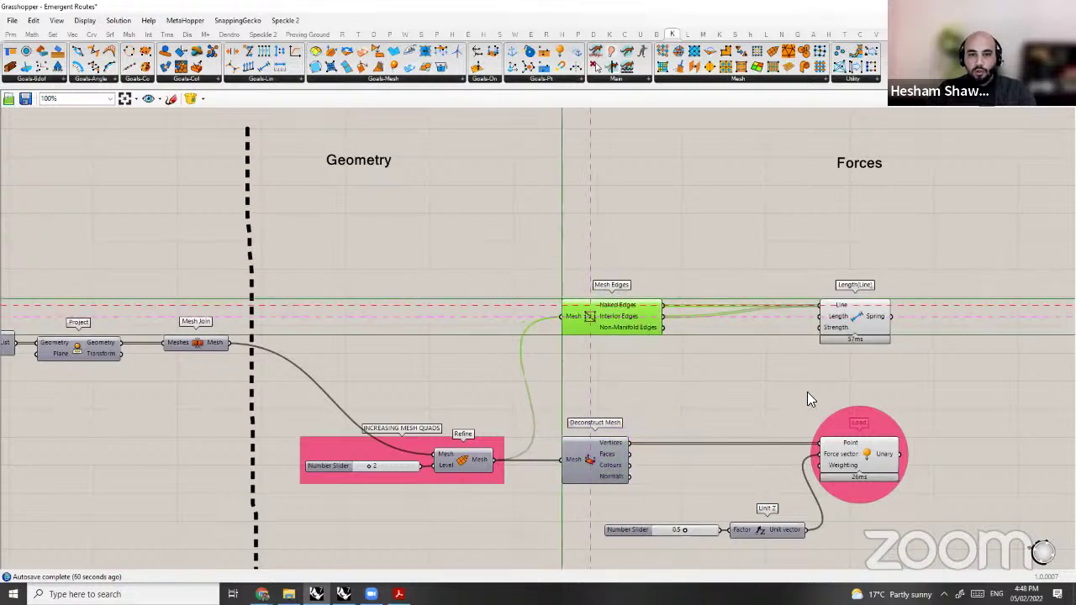
left_click(808, 392)
Step: Group the Length(Line) goal on its own with a blob outline and colour the group purple
left_click(868, 316)
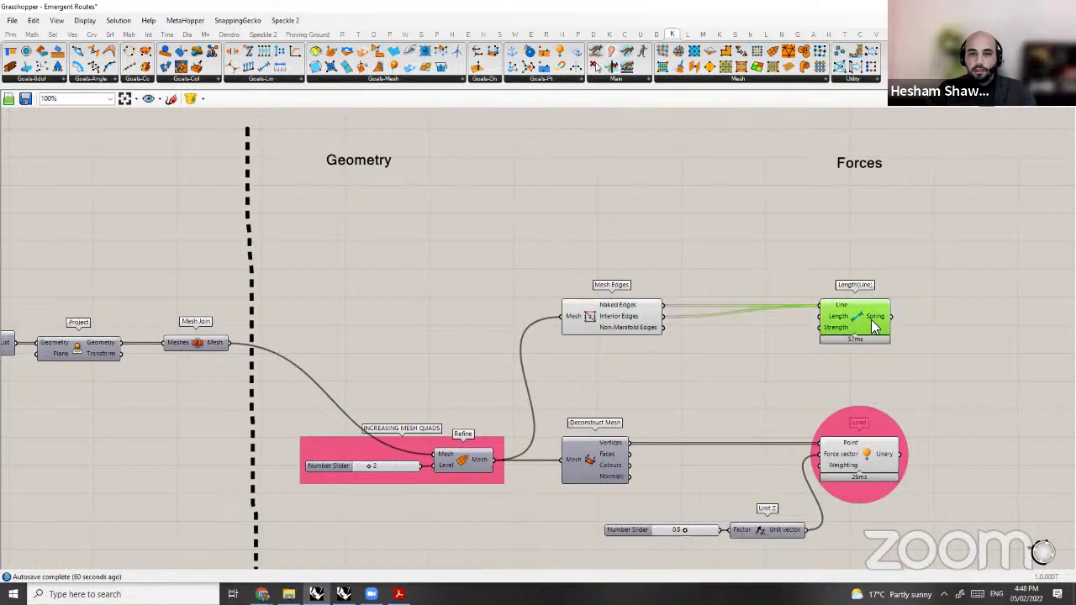
key("ctrl+g")
right_click(893, 297)
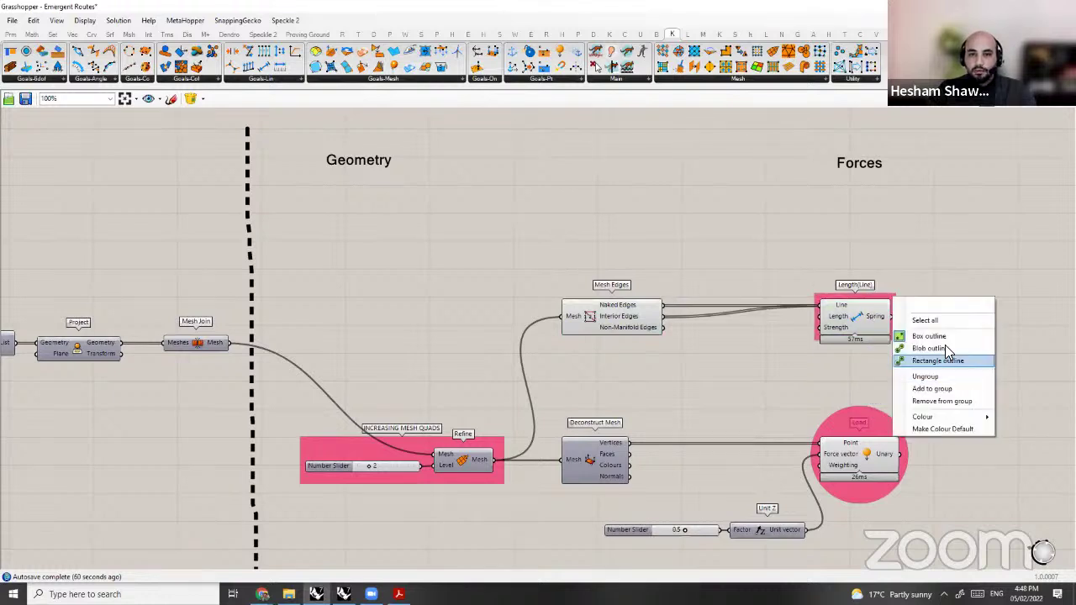
left_click(940, 347)
right_click(872, 283)
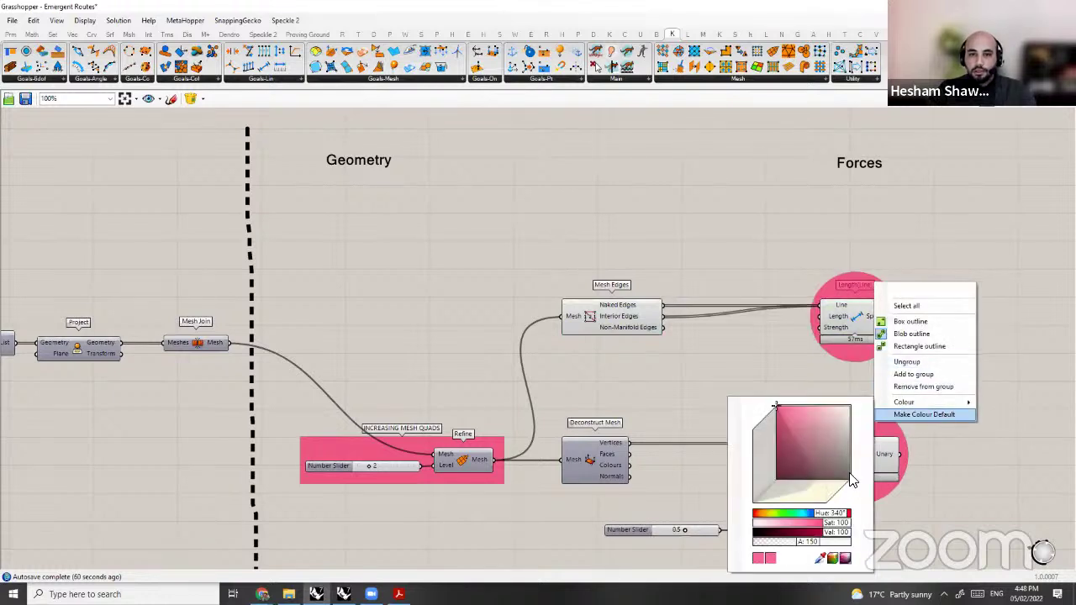
mouse_move(912, 402)
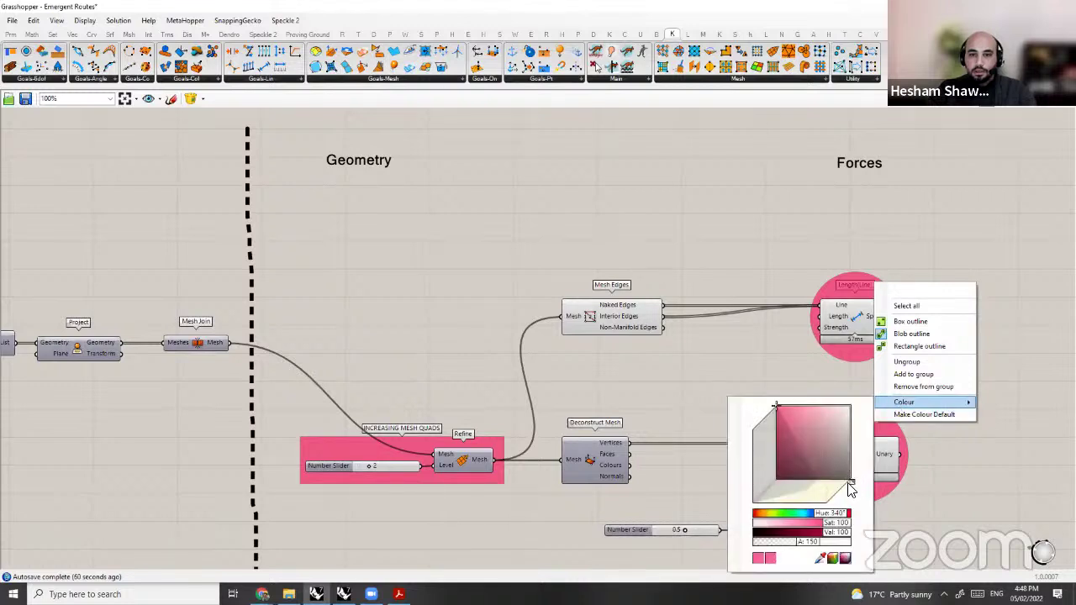
left_click_drag(850, 482, 845, 486)
left_click(810, 383)
Step: Recolour the Load goal's group to the same purple as the Length(Line) group
right_click(834, 420)
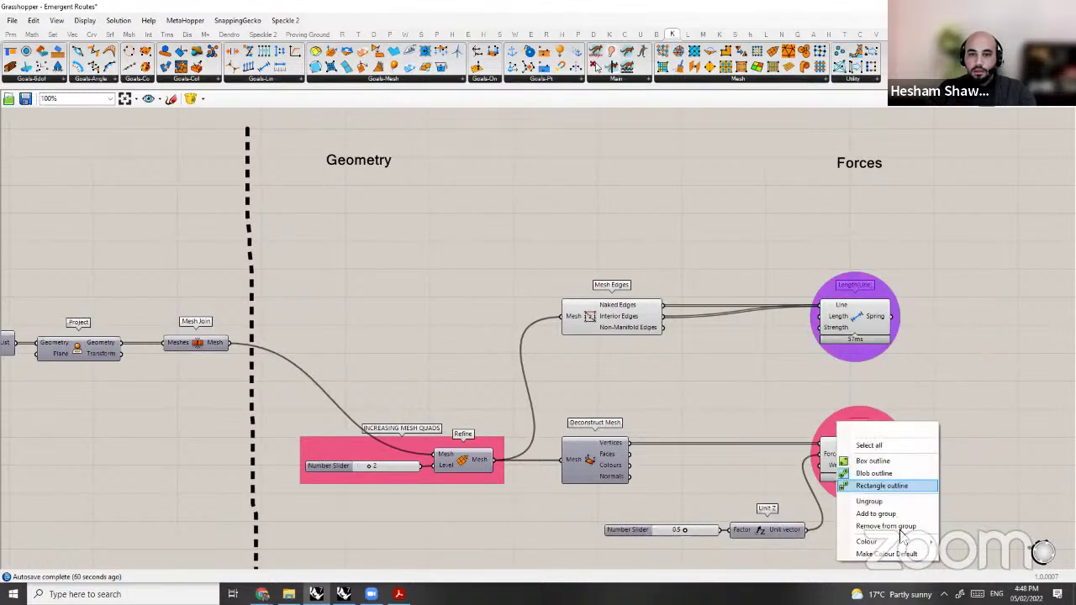
mouse_move(870, 541)
scroll(816, 501, "down", 8)
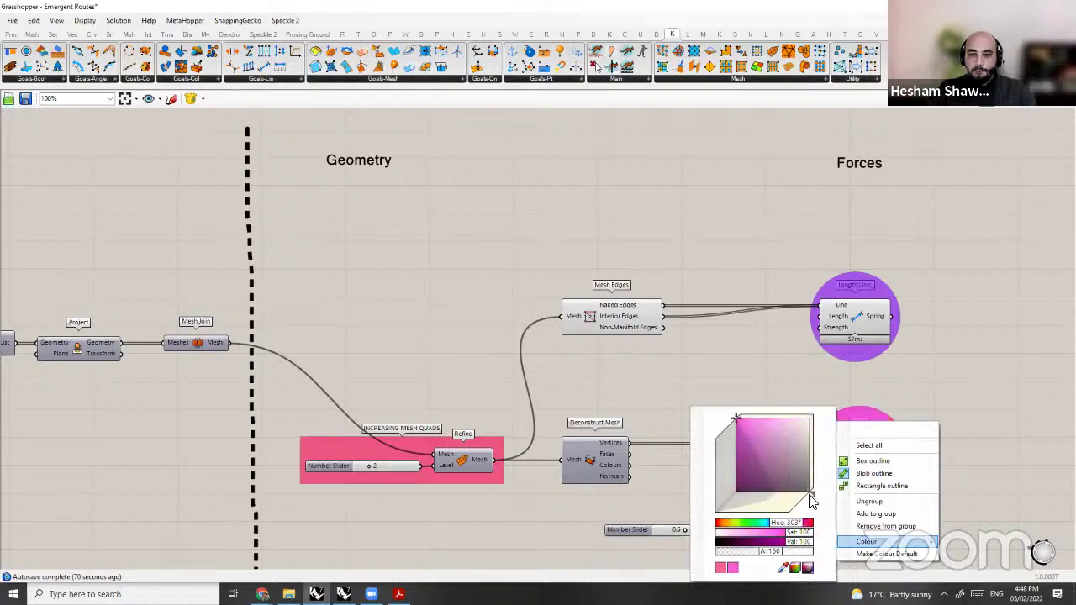
left_click(886, 407)
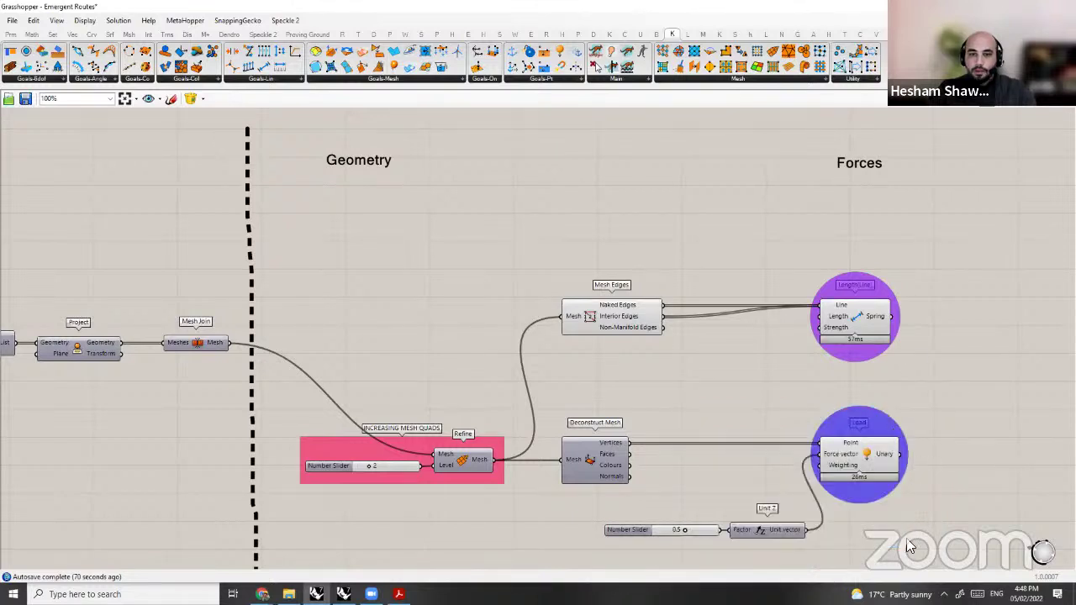
right_click(886, 428)
mouse_move(901, 539)
left_click_drag(855, 496, 859, 501)
Step: Place a Kangaroo BouncySolver component below the Simulation heading
right_click_drag(950, 329, 853, 318)
scroll(808, 303, "up", 2)
scroll(728, 296, "down", 4)
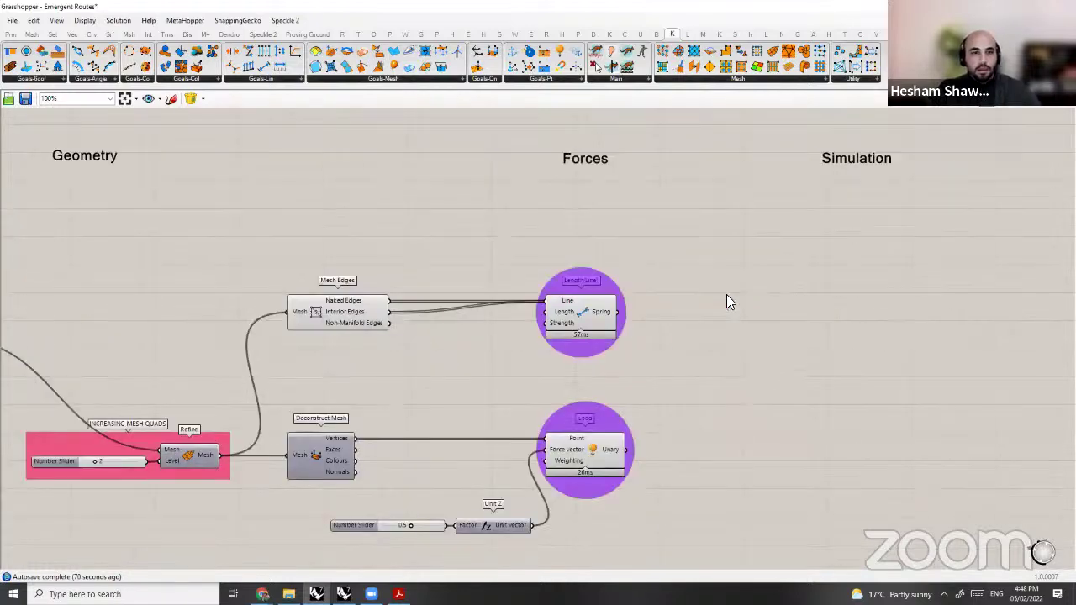
scroll(728, 302, "up", 2)
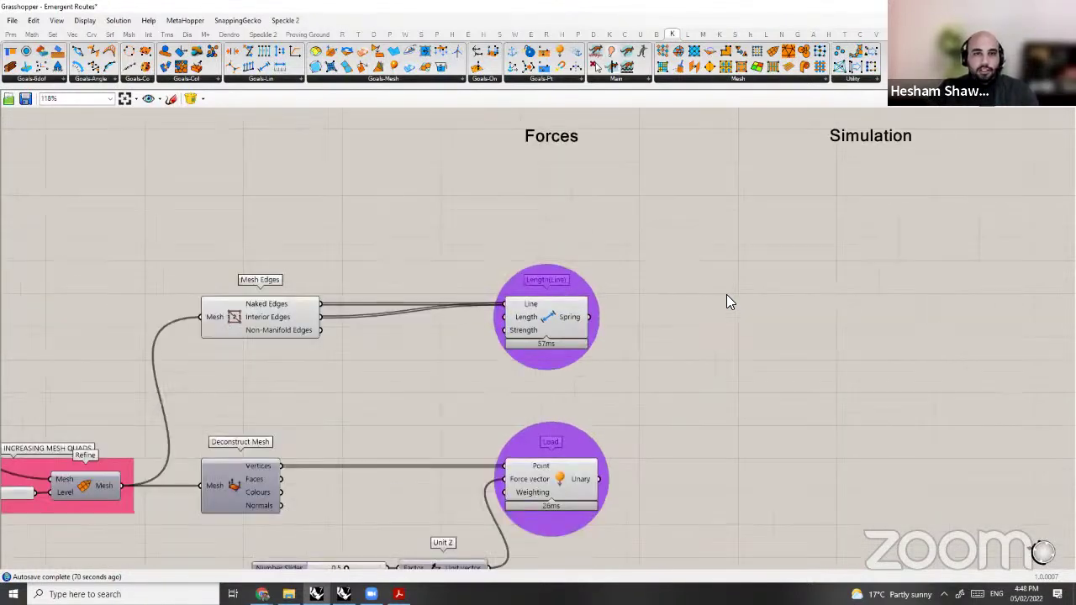
scroll(360, 346, "down", 1)
scroll(567, 188, "down", 2)
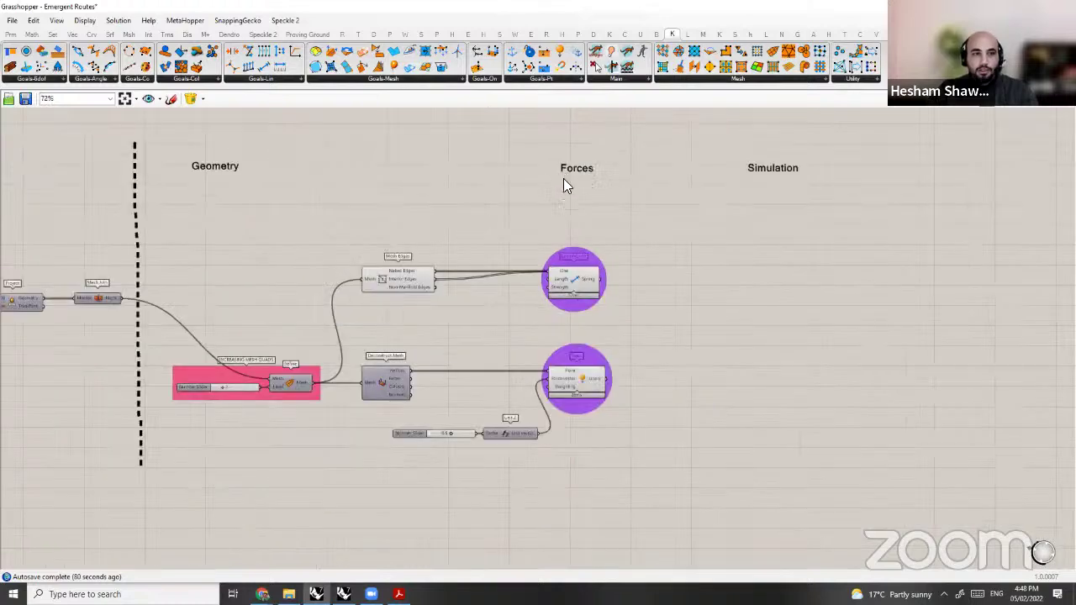
scroll(572, 192, "up", 1)
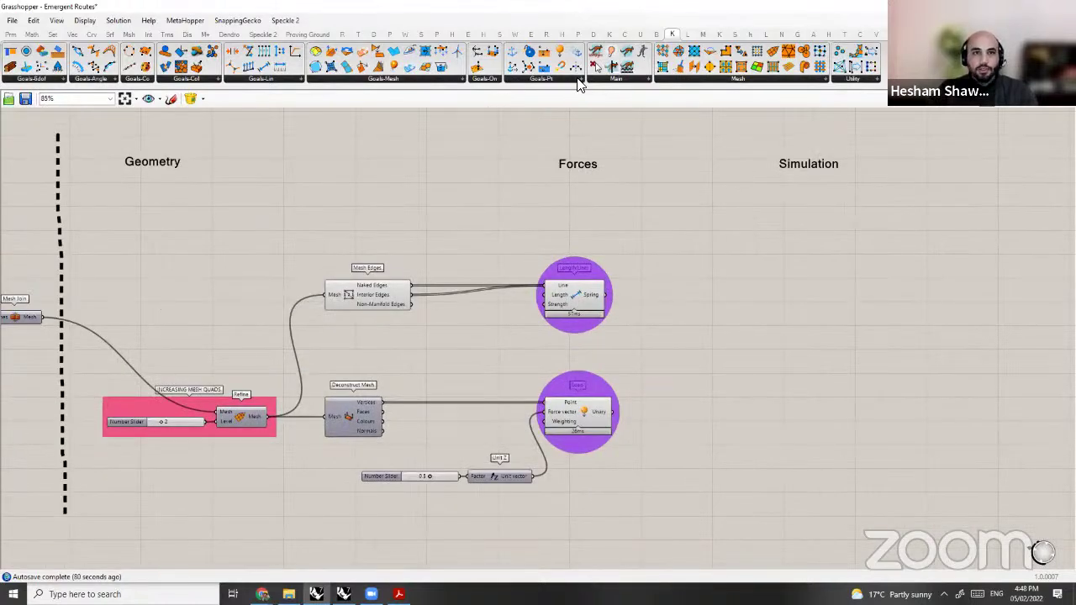
left_click(636, 80)
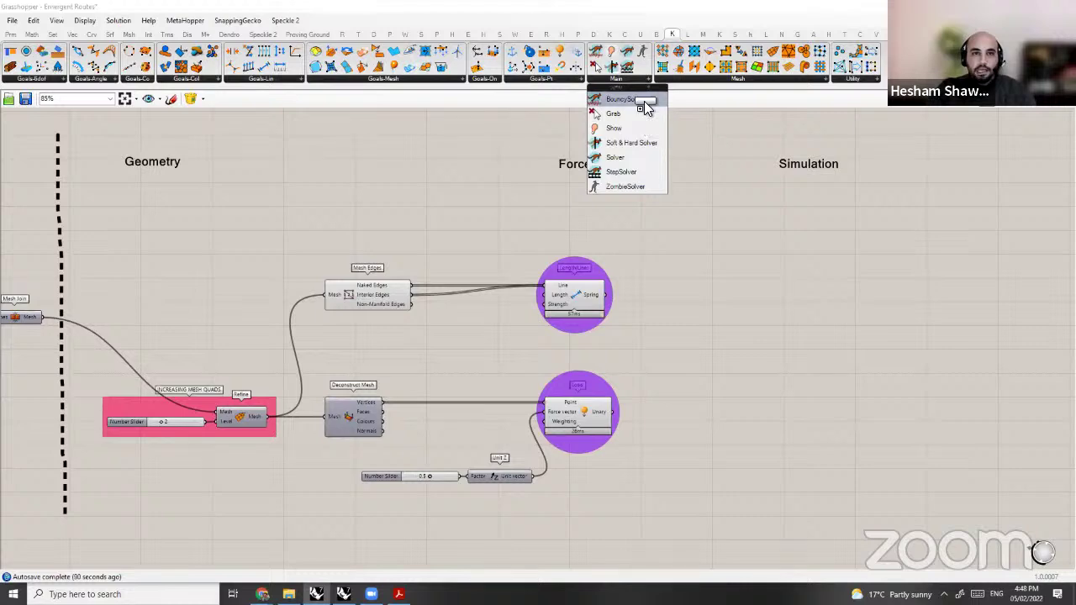
left_click(641, 99)
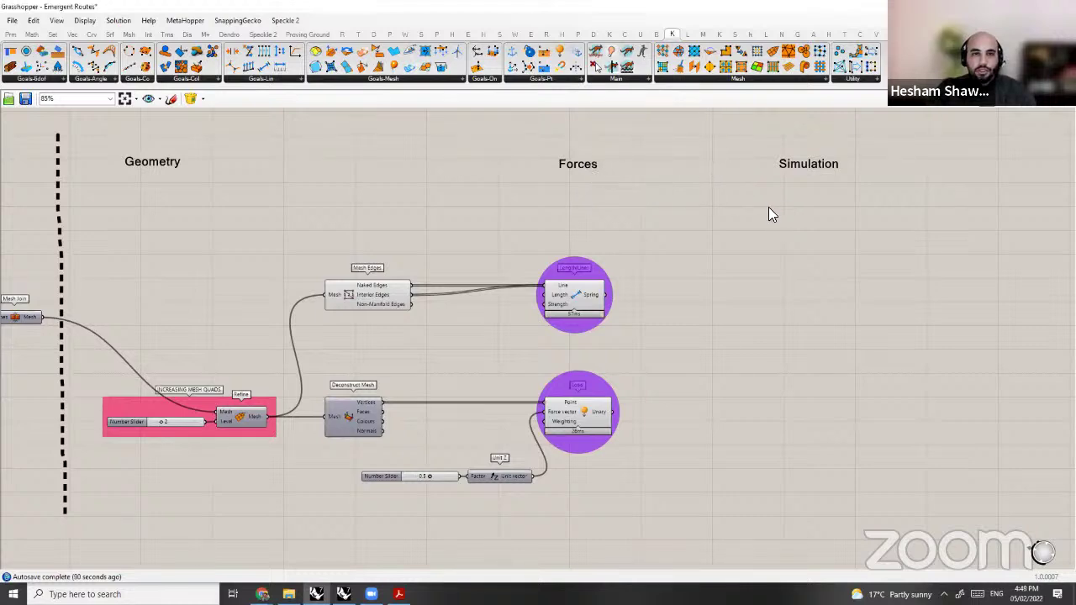
left_click(818, 240)
scroll(761, 202, "up", 3)
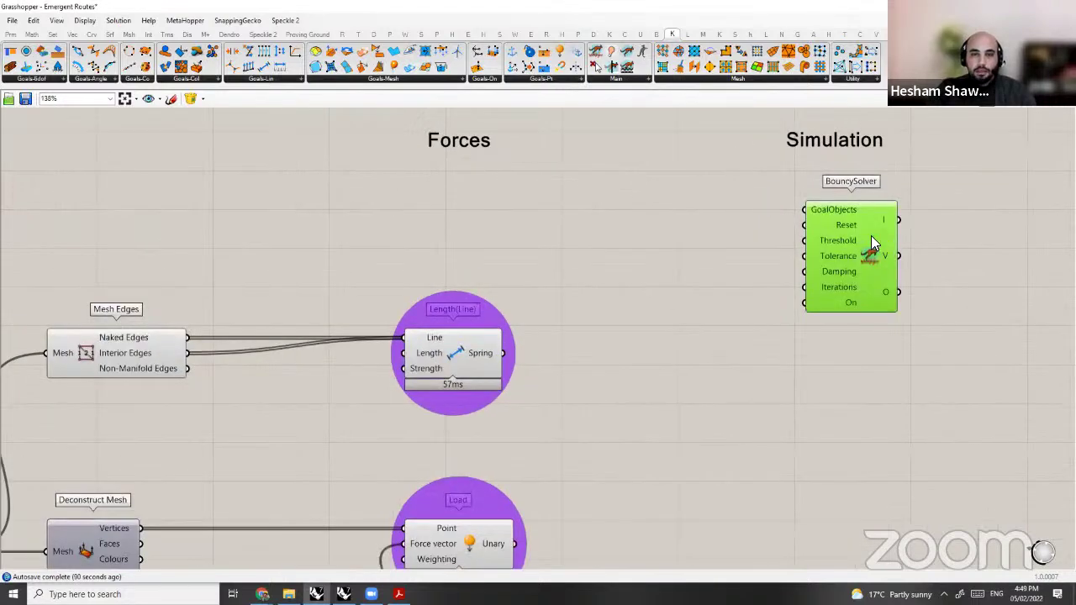
key("ctrl+z")
Step: Examine the BouncySolver's inputs and its place relative to the two force goals
scroll(874, 225, "down", 2)
scroll(864, 228, "up", 4)
right_click_drag(861, 229, 734, 260)
mouse_move(737, 286)
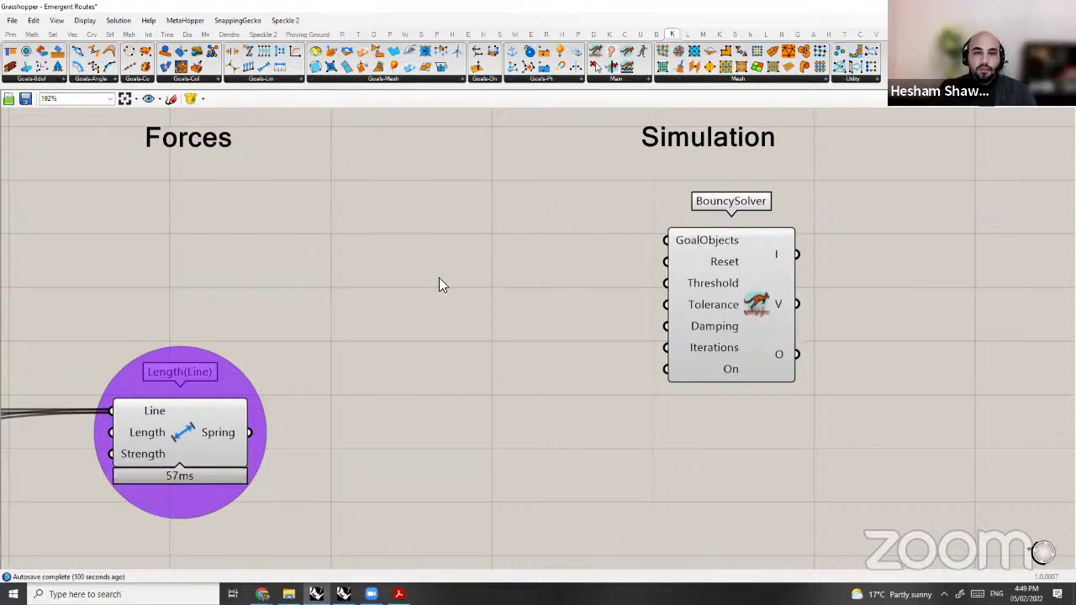
scroll(410, 202, "down", 3)
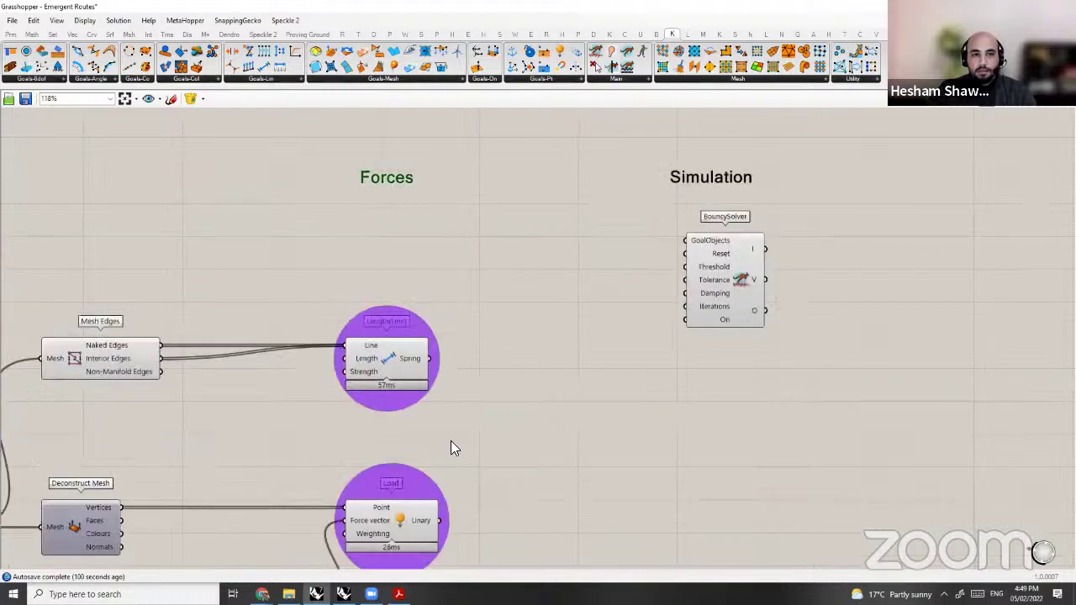
Step: Add a Merge component, feeding the Length(Line) Spring output into Data 1 and the Load Unary output into Data 2
double_click(527, 296)
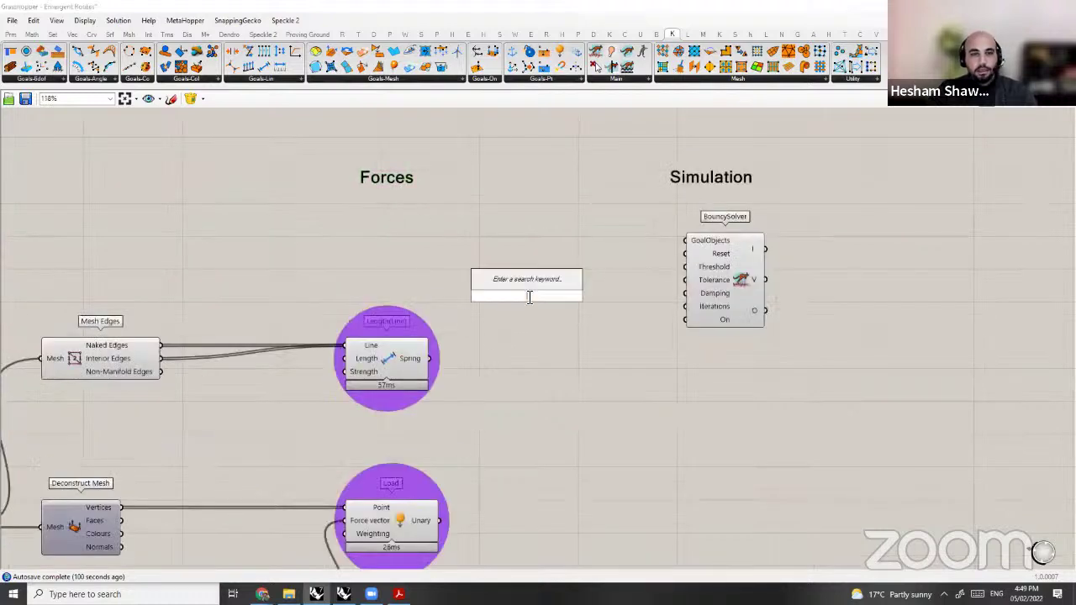
type("merge")
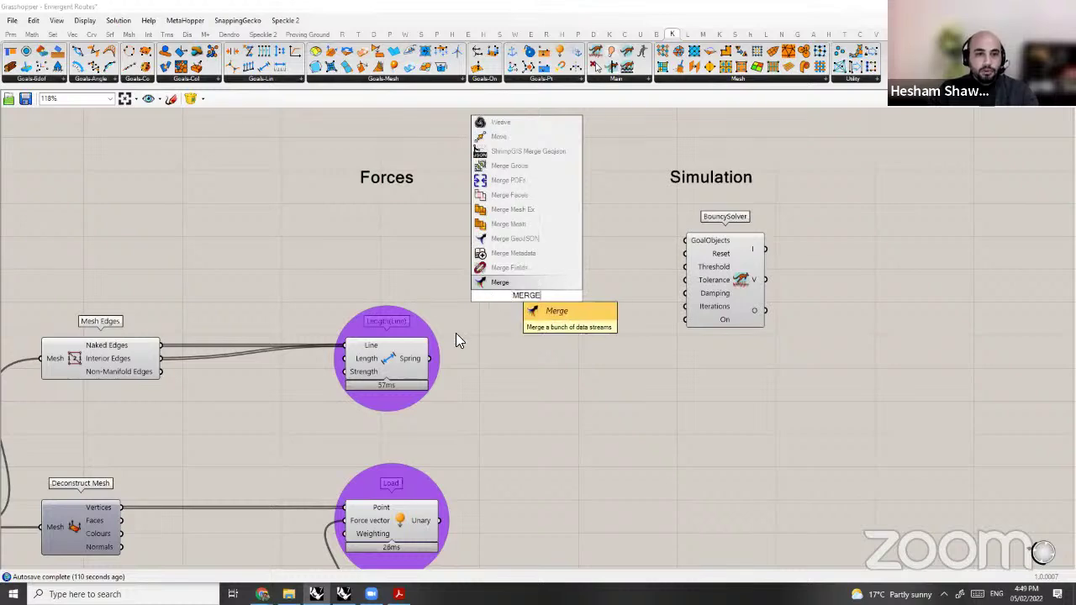
key("Return")
left_click_drag(480, 293, 488, 290)
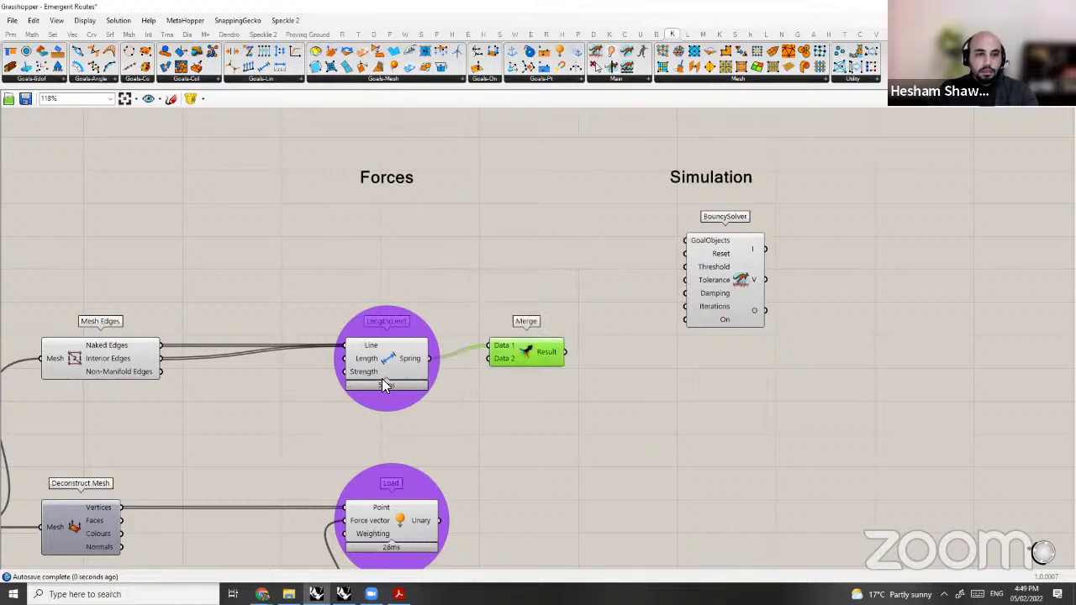
scroll(431, 298, "up", 3)
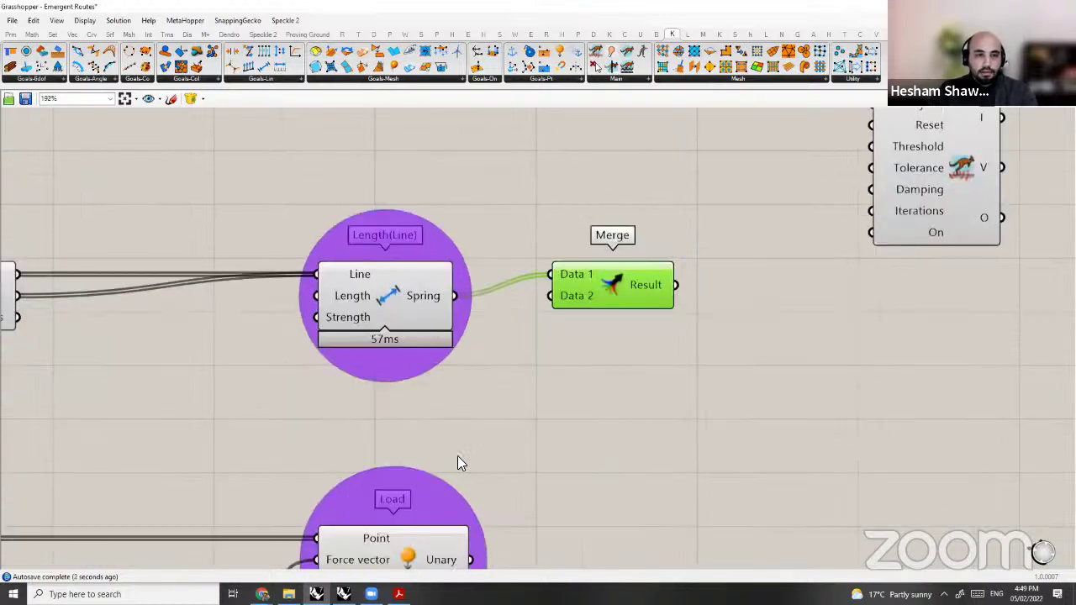
scroll(457, 458, "down", 2)
left_click_drag(525, 306, 468, 497)
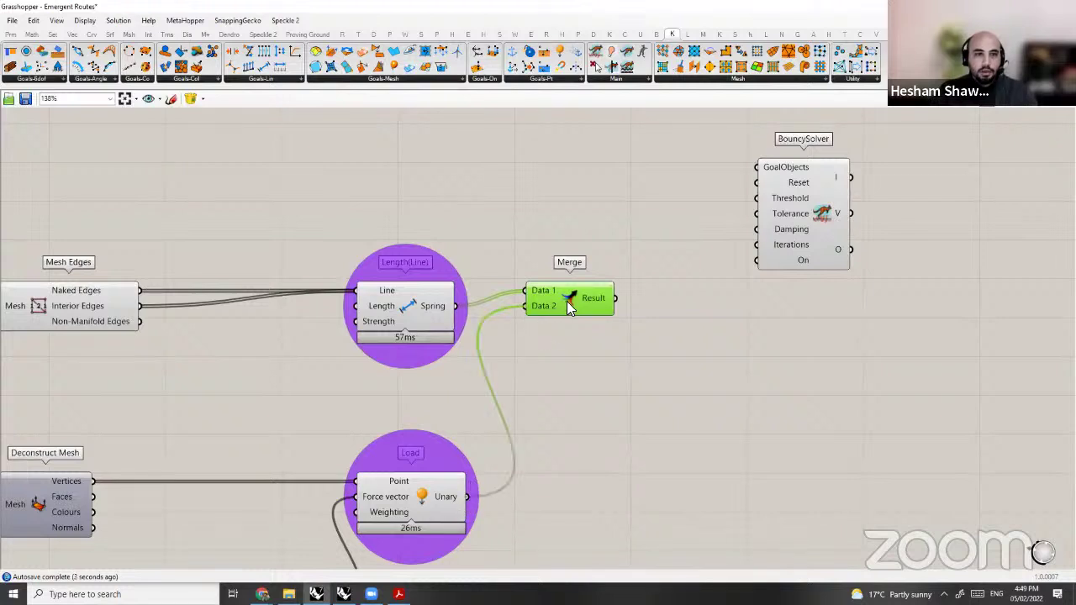
Step: Connect the Merge Result to the BouncySolver's GoalObjects input and align the Merge and solver components on the canvas
left_click_drag(567, 301, 575, 325)
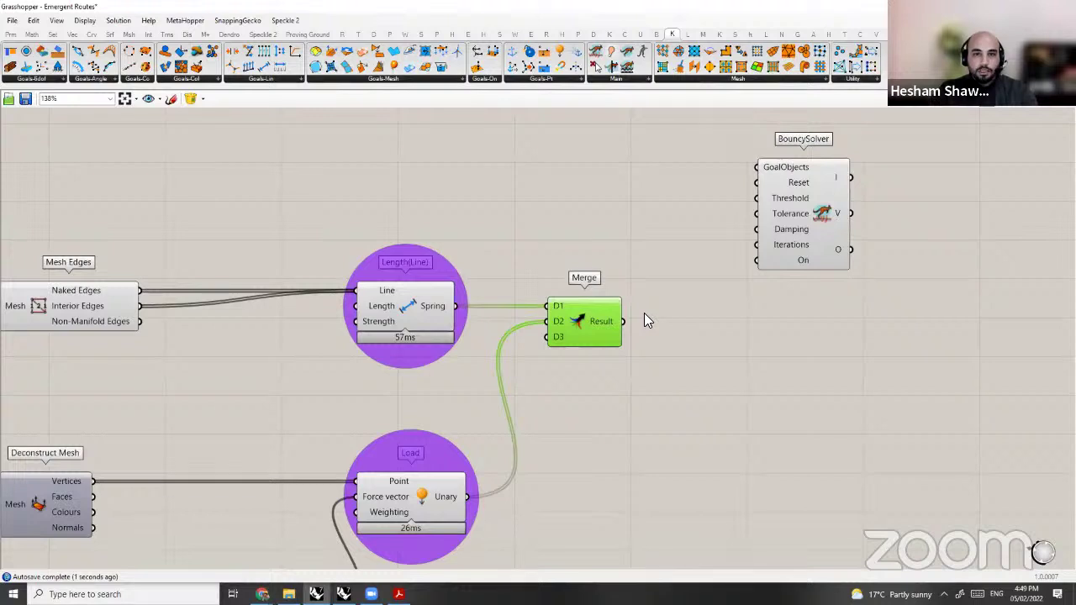
left_click_drag(623, 321, 858, 312)
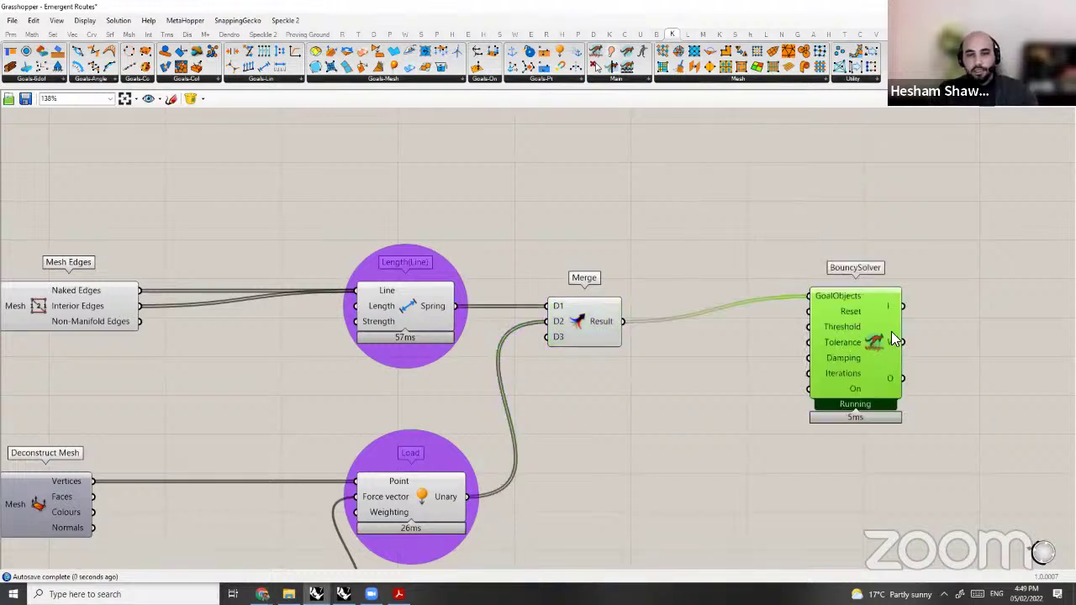
left_click(709, 328)
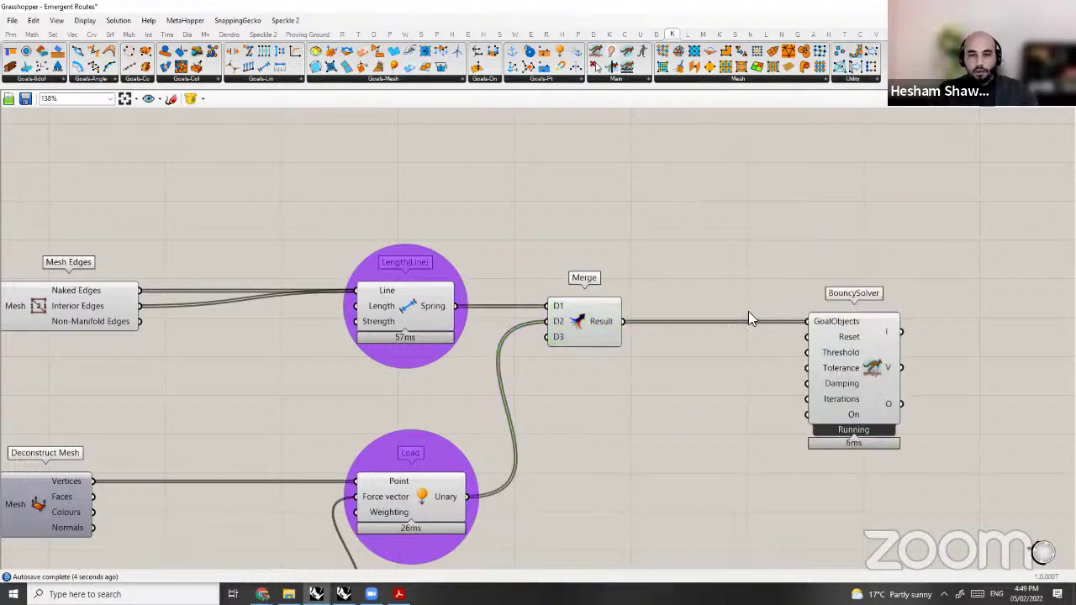
Step: Add a Button wired to the BouncySolver's Reset input and trigger it once
scroll(525, 336, "up", 4)
double_click(525, 337)
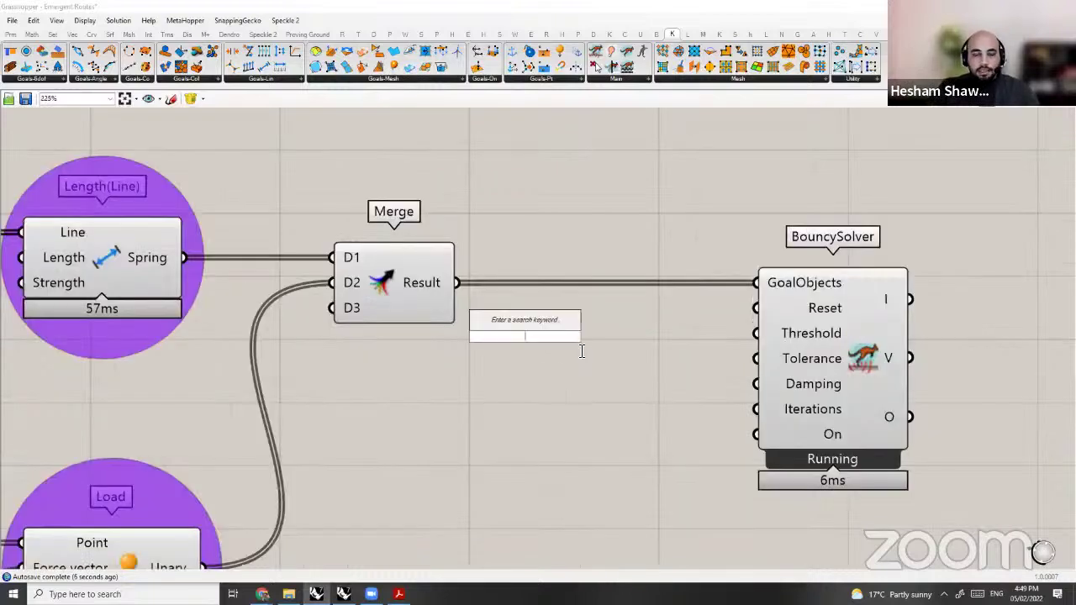
double_click(581, 352)
type("B")
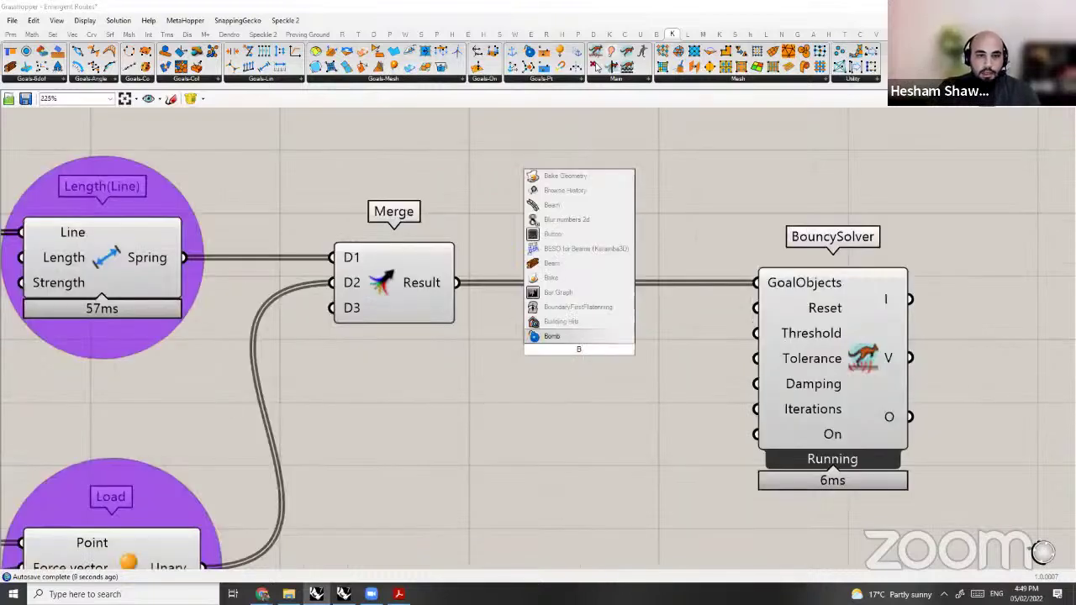
type("U")
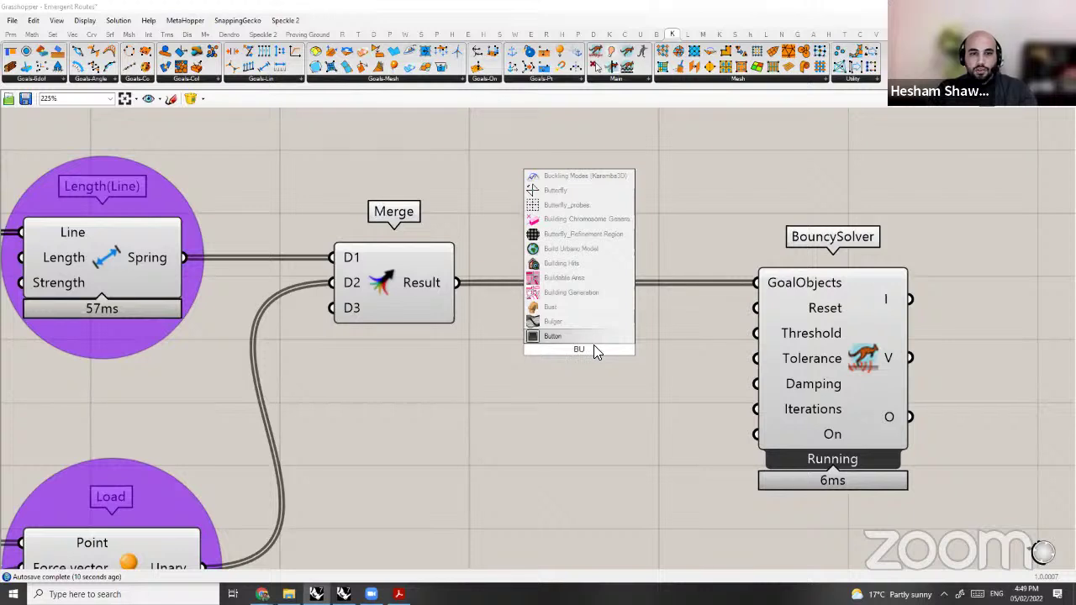
key("Return")
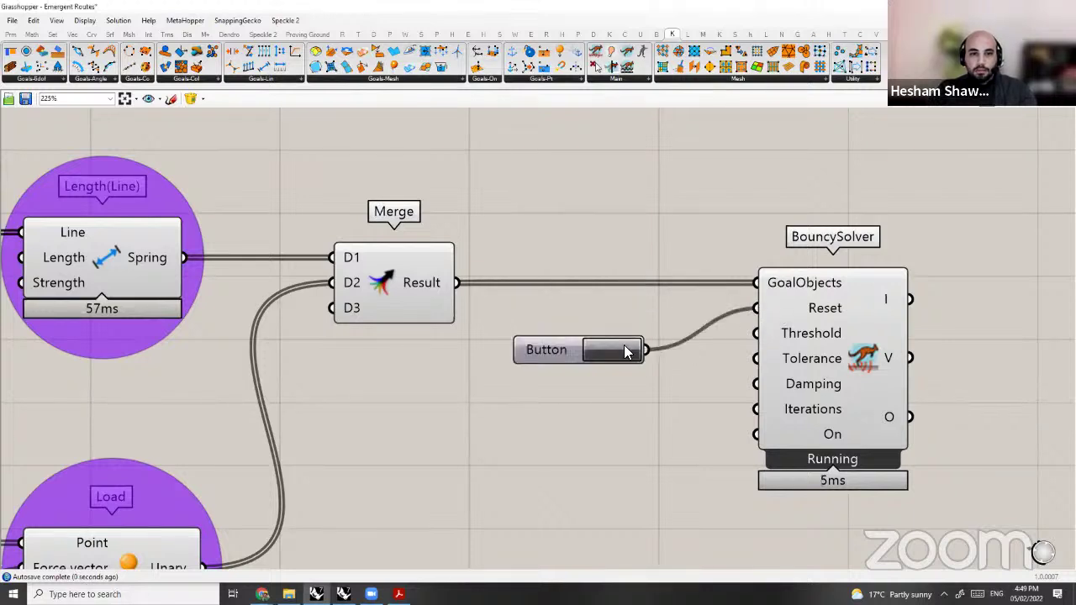
left_click(627, 352)
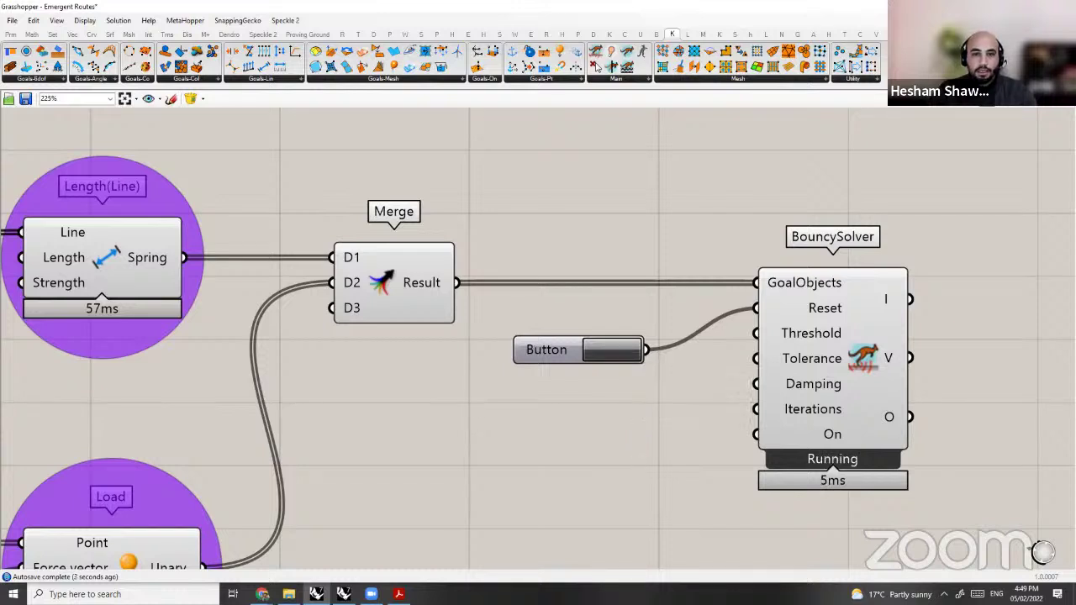
Step: Add a Boolean Toggle wired to the BouncySolver's On input and switch it to True
double_click(637, 454)
type("TOOG")
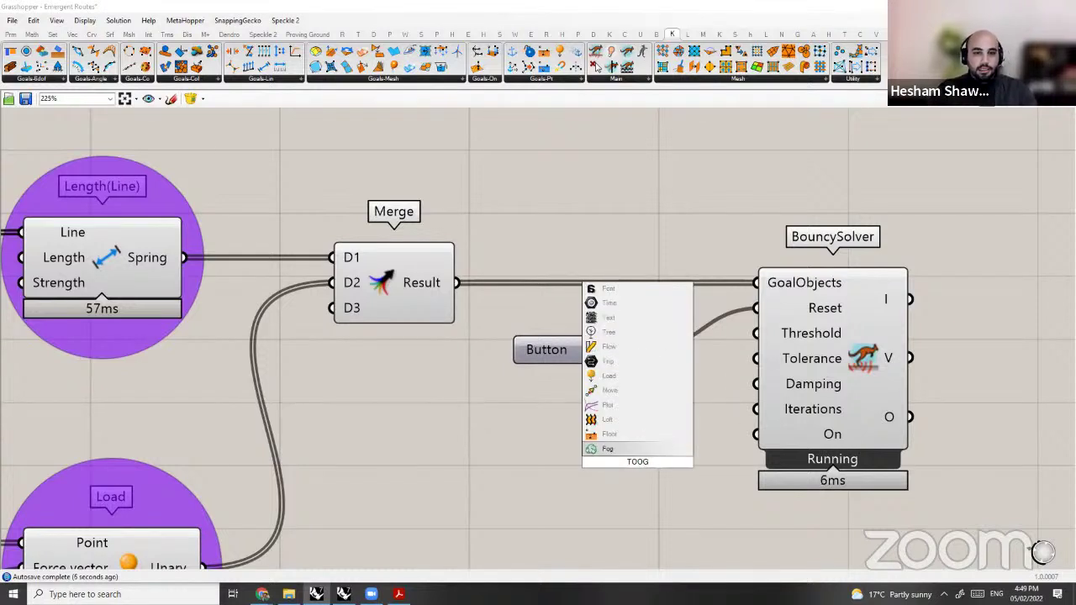
key("BackSpace")
key("BackSpace")
type("GL")
key("BackSpace")
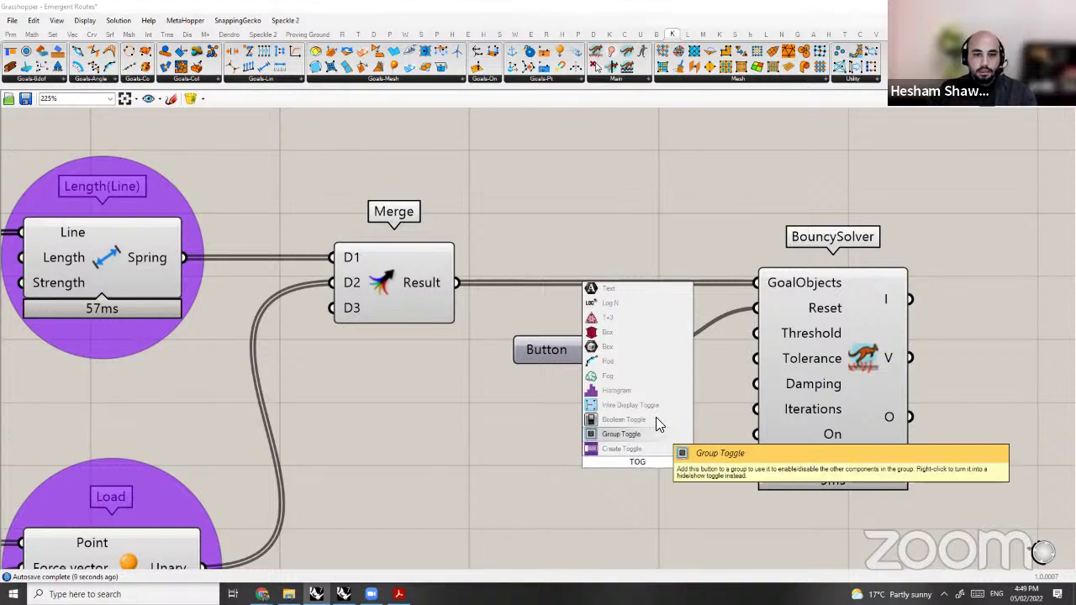
left_click(659, 420)
left_click_drag(701, 463, 756, 434)
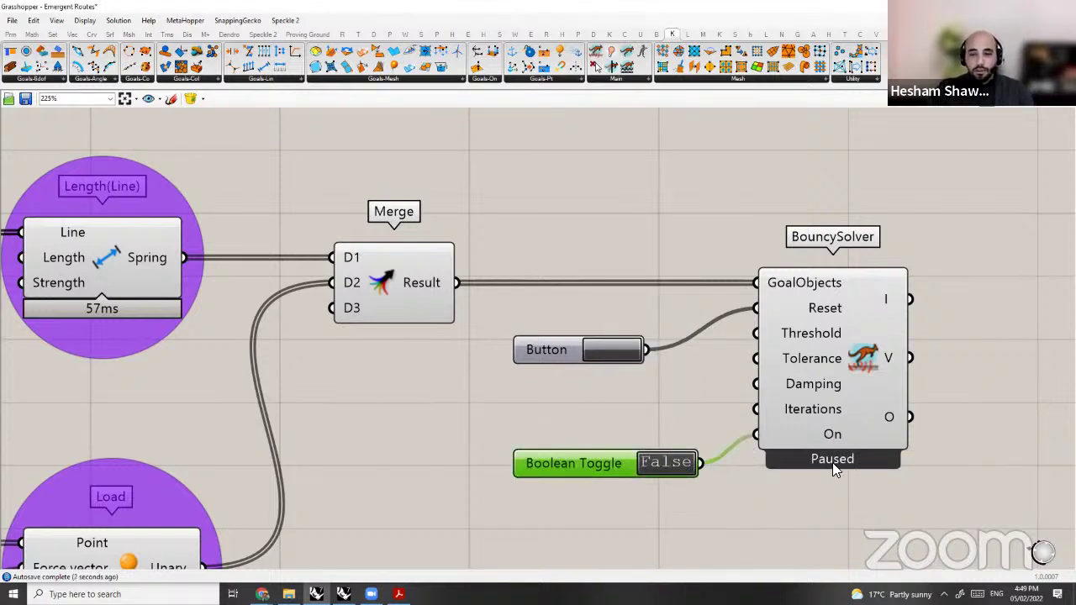
double_click(681, 464)
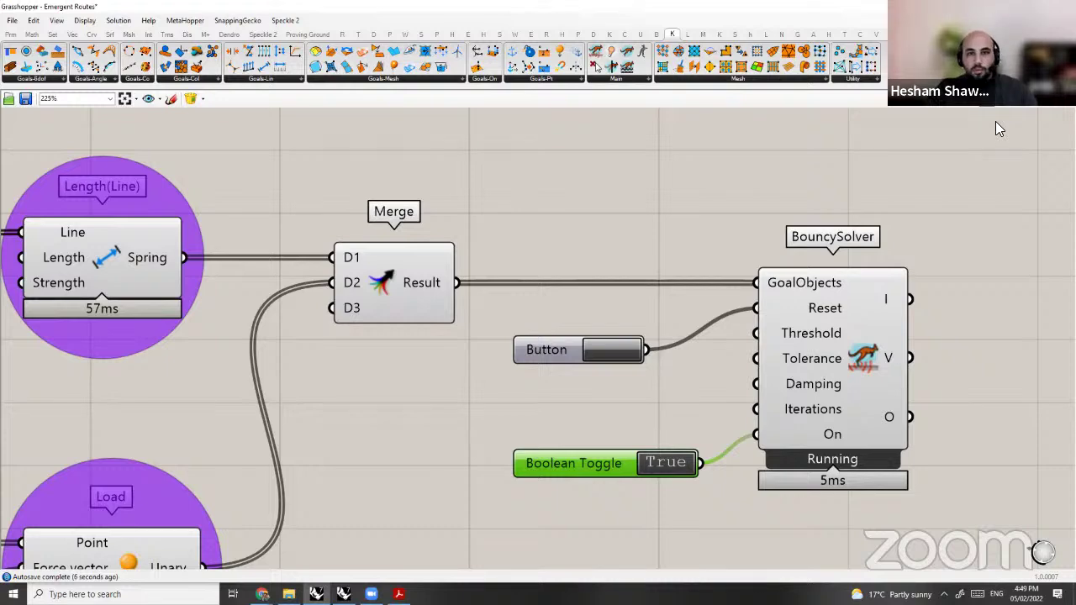
Step: Tile Grasshopper beside the Rhino Perspective viewport and reset the simulation to watch the mesh's motion
key("super+Right")
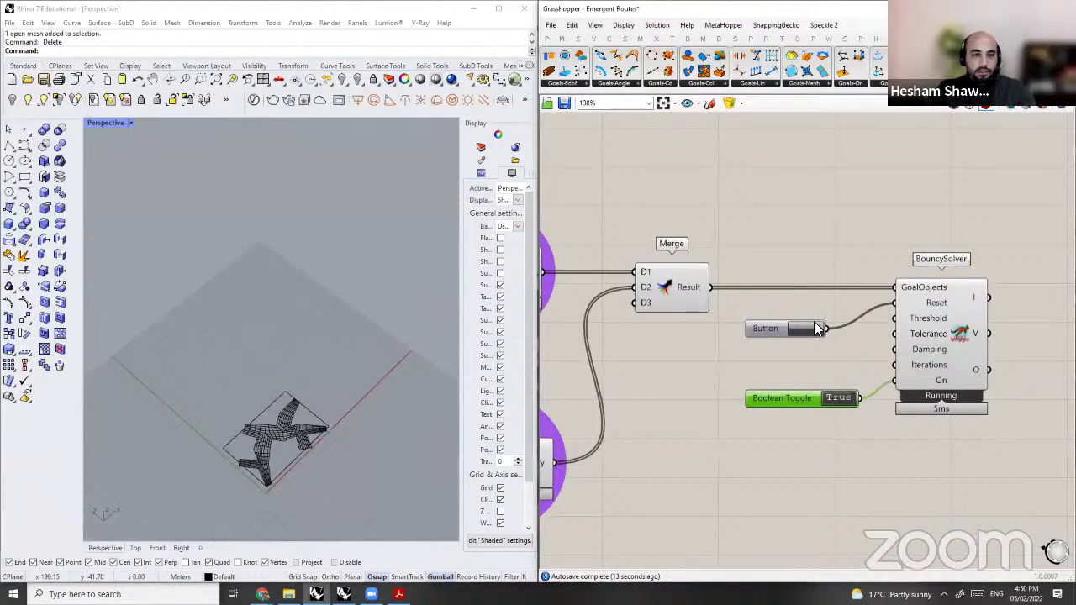
left_click(819, 323)
scroll(338, 429, "down", 2)
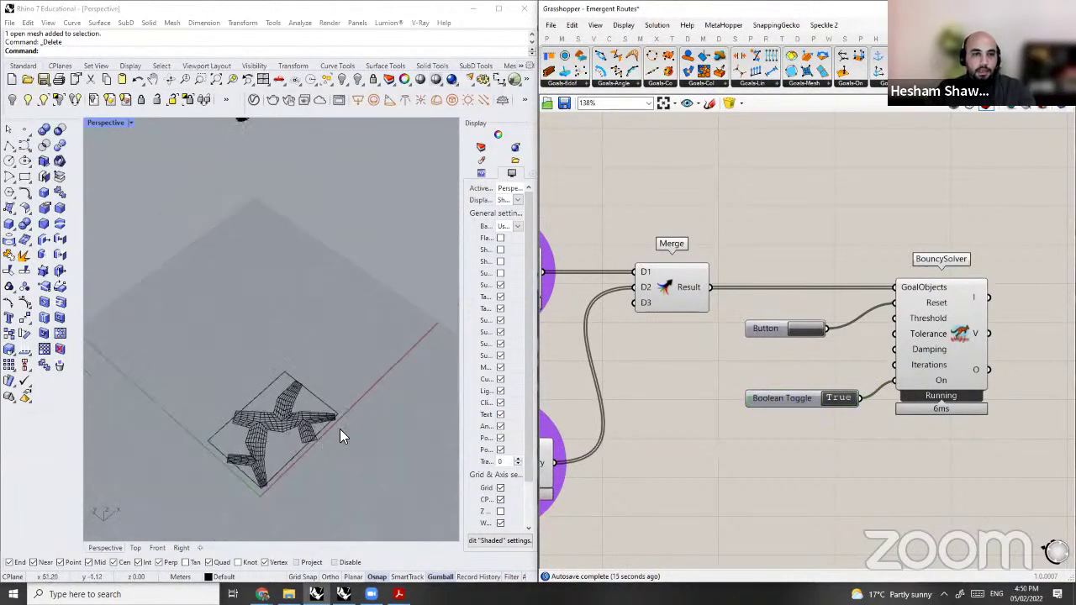
scroll(674, 326, "down", 3)
right_click_drag(605, 323, 653, 325)
scroll(699, 320, "up", 2)
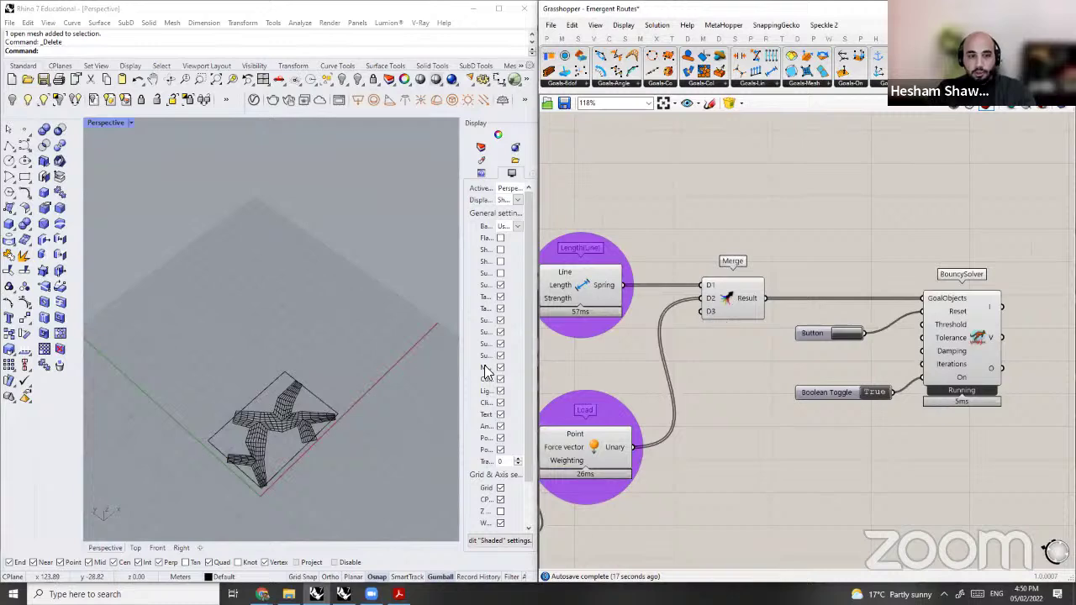
right_click_drag(542, 335, 583, 331)
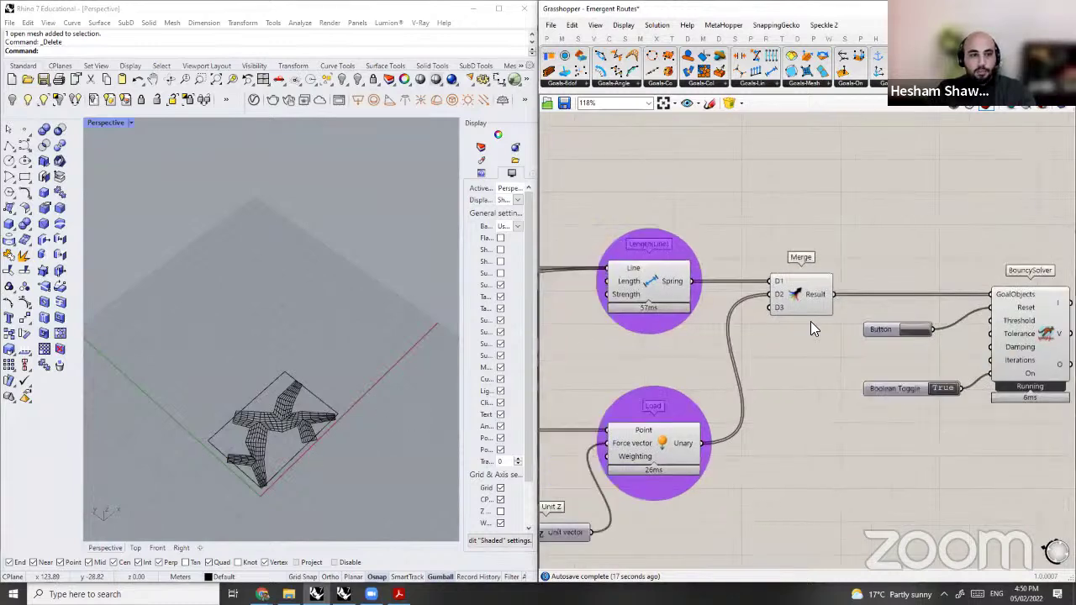
left_click(916, 328)
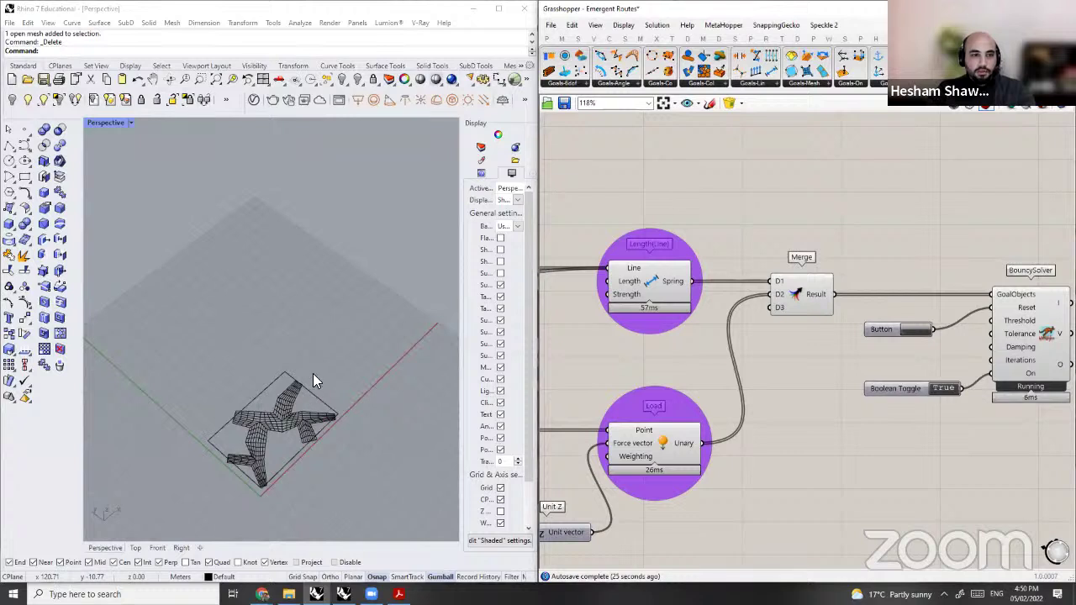
Step: Switch Rhino to the Front view and reset the simulation to observe the mesh's vertical movement
left_click(157, 549)
scroll(327, 192, "up", 10)
scroll(309, 323, "up", 8)
scroll(352, 415, "down", 8)
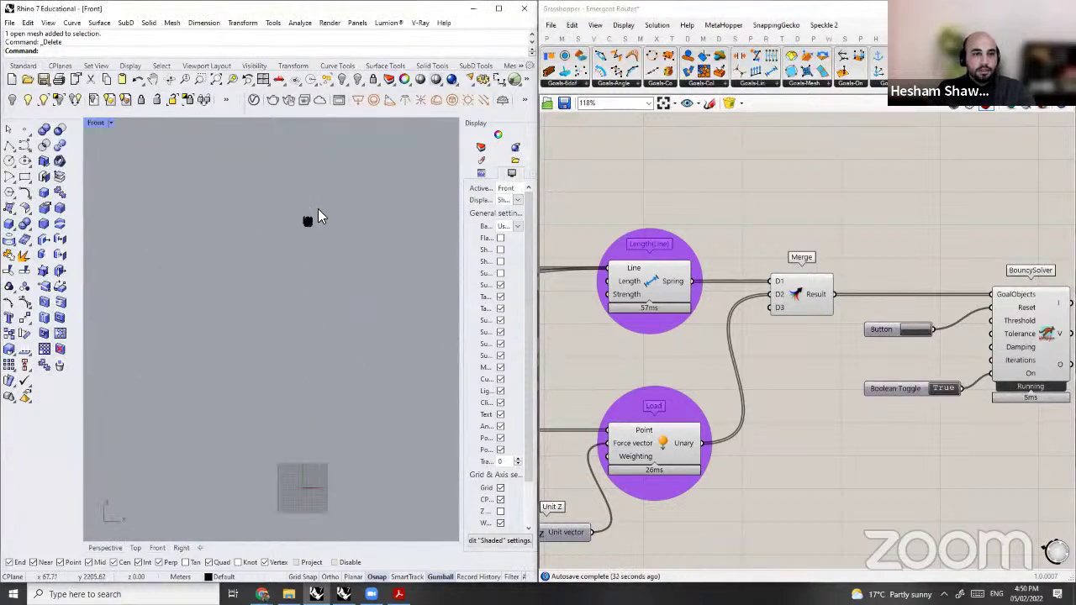
left_click(917, 332)
scroll(304, 450, "up", 6)
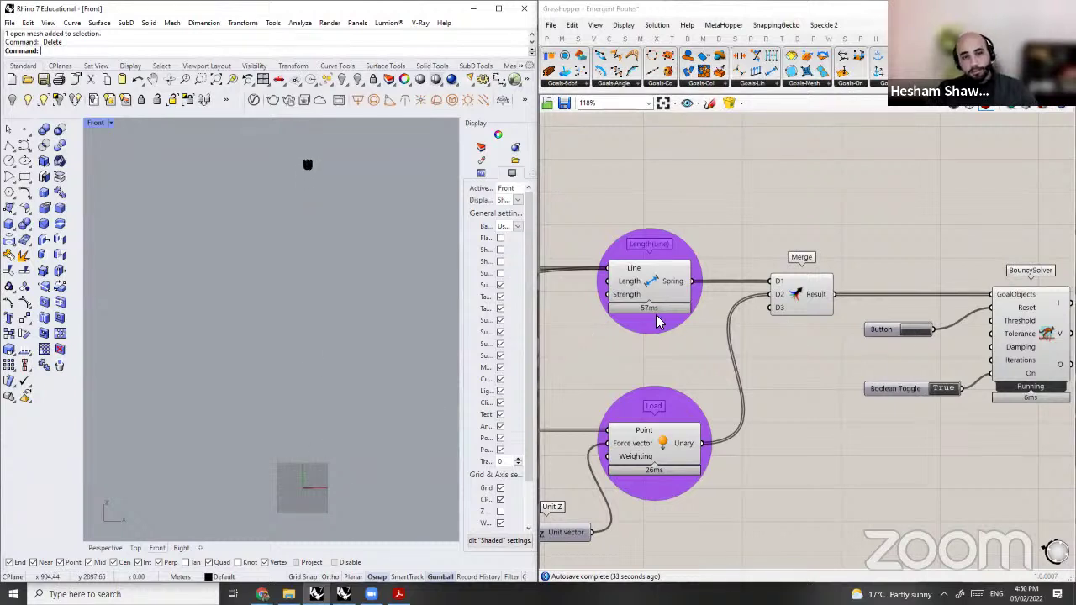
Step: Select the Load goal and examine it together with the mesh's base line in the Front view
right_click_drag(656, 314, 724, 327)
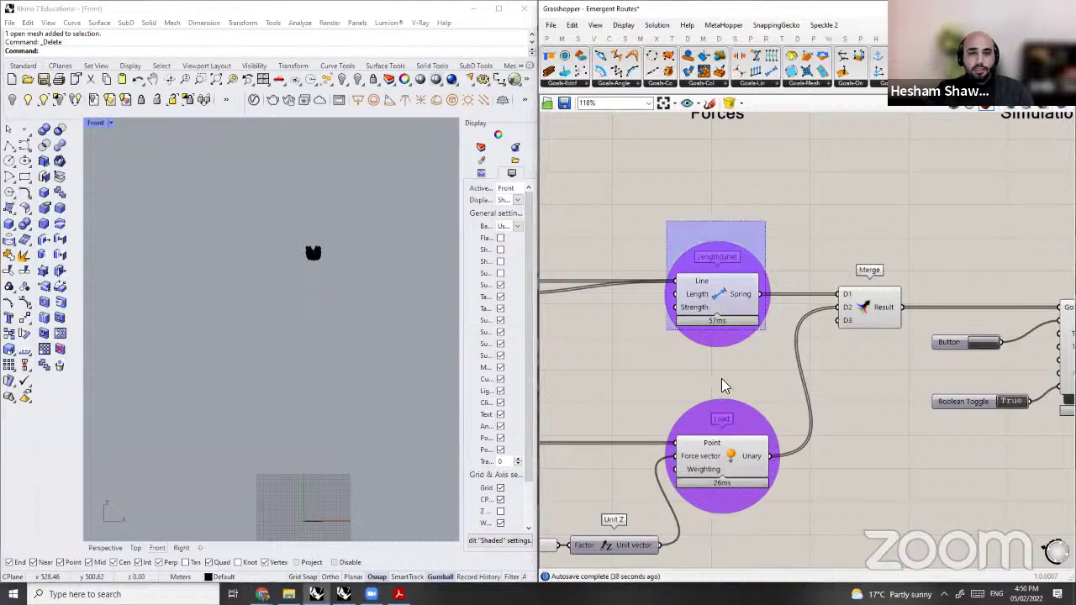
left_click(667, 503)
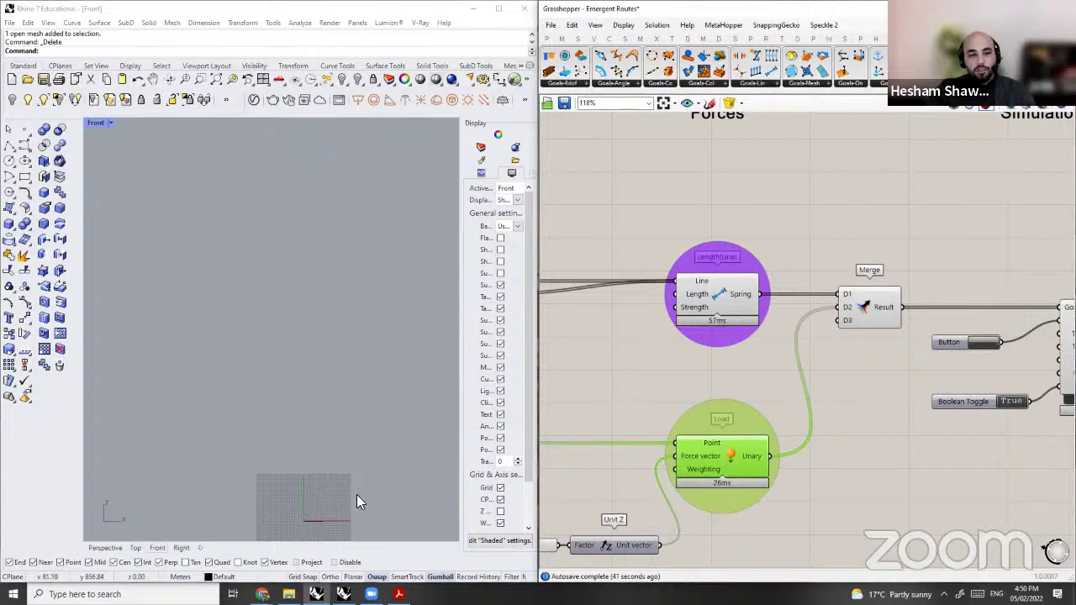
scroll(342, 502, "up", 5)
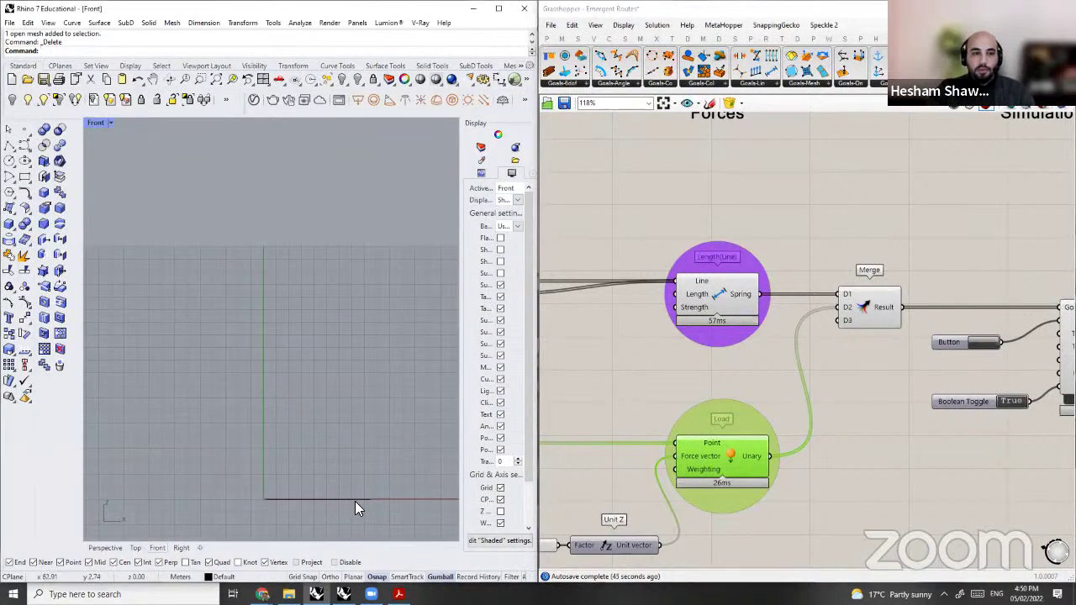
scroll(345, 501, "up", 2)
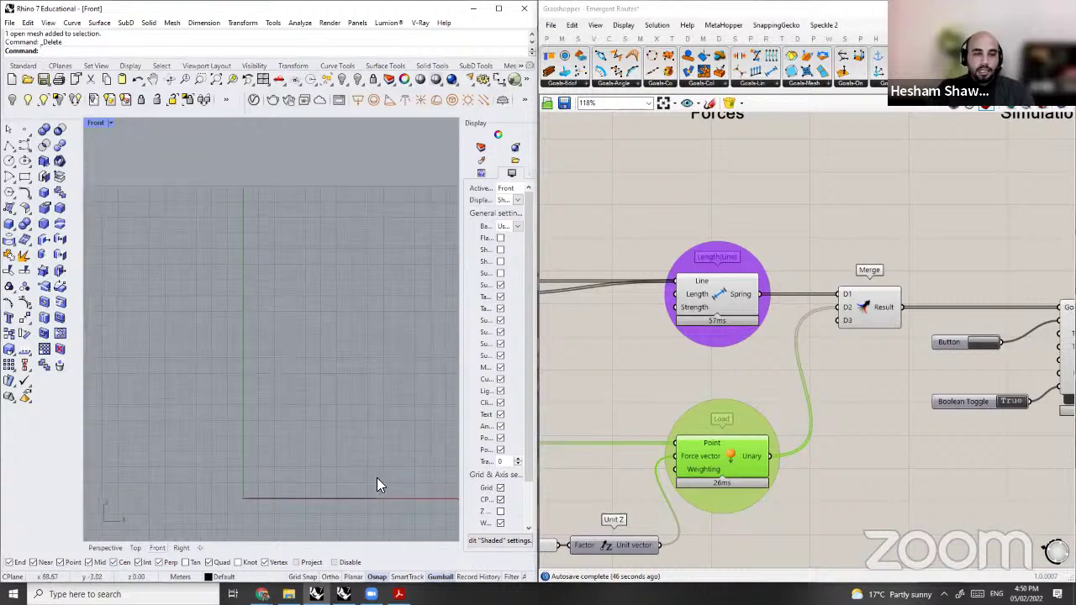
scroll(350, 490, "up", 2)
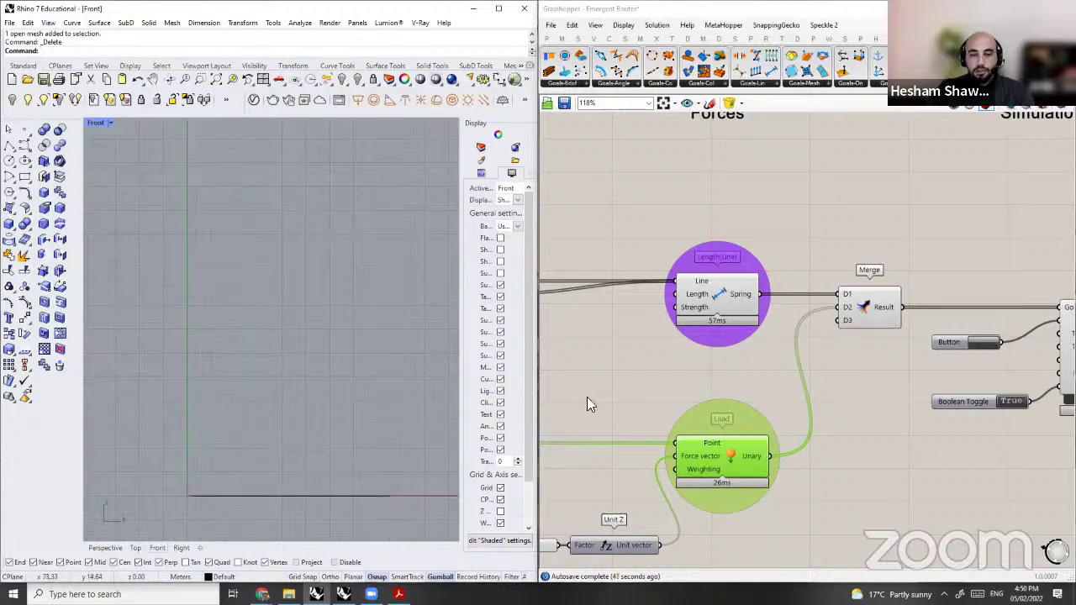
right_click_drag(924, 346, 872, 347)
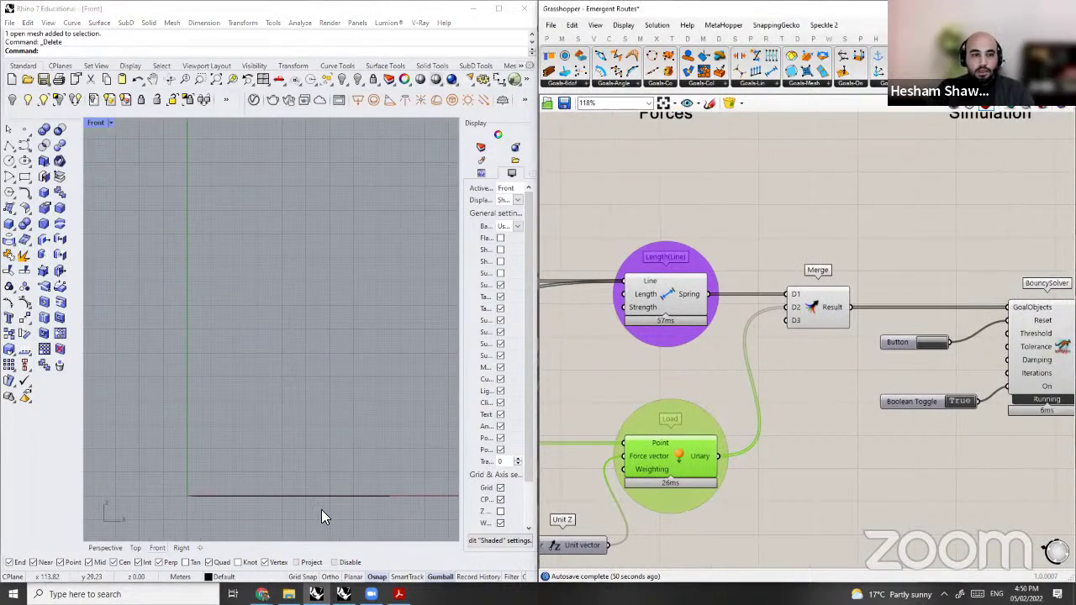
scroll(321, 511, "down", 5)
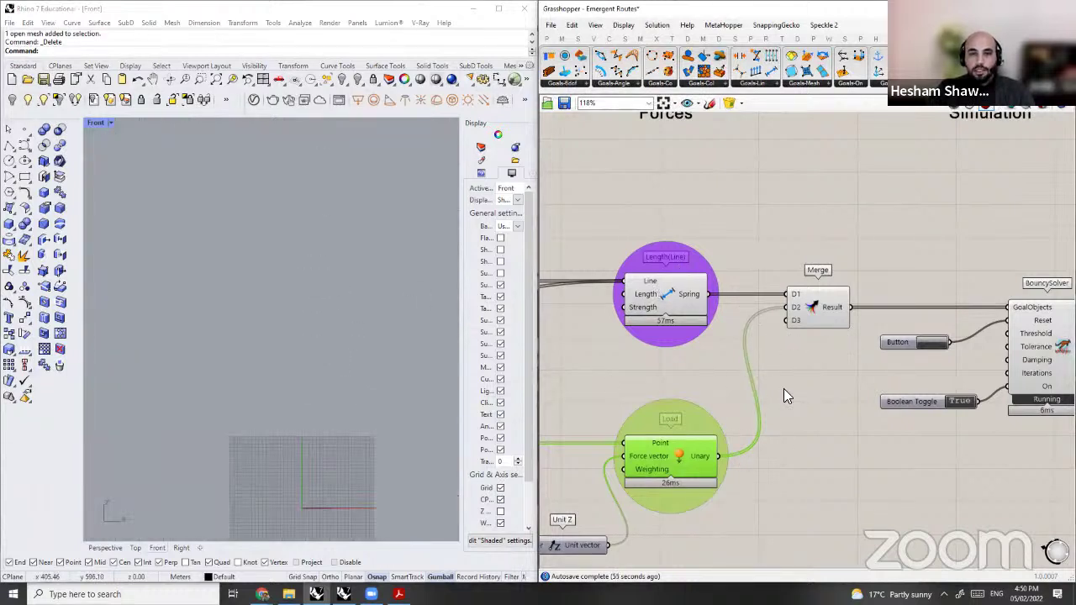
Step: Pause the BouncySolver with its toggle set to False, reset the simulation, and view the mesh in Perspective
left_click(931, 342)
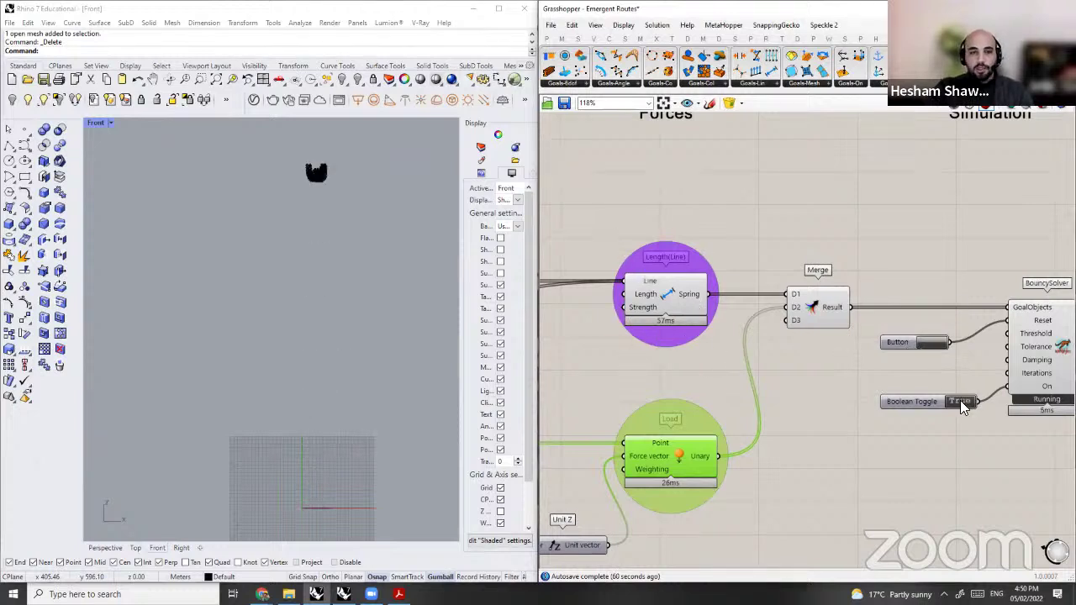
left_click(930, 340)
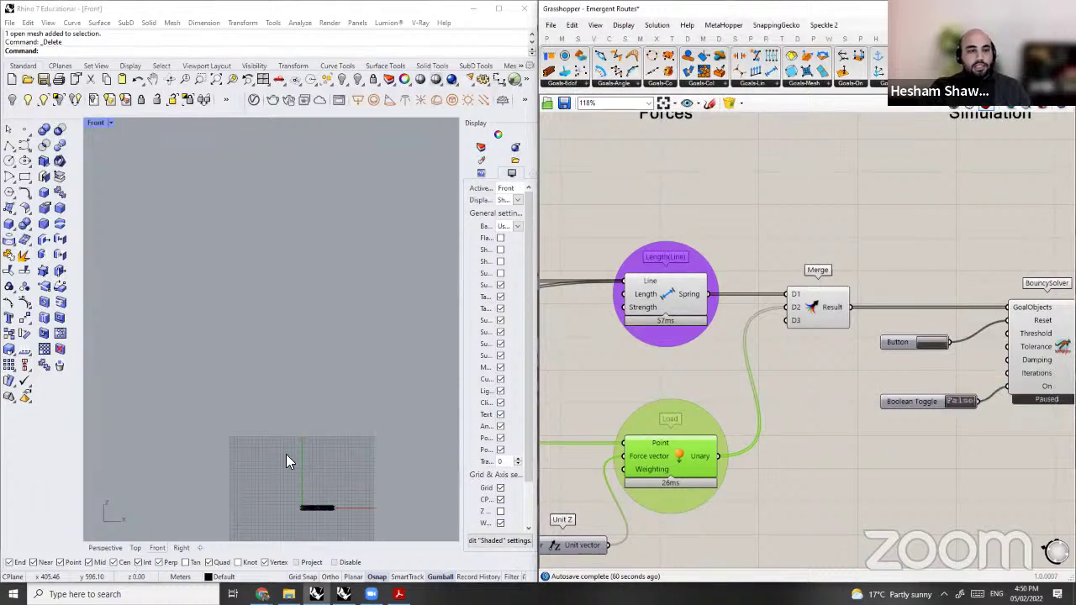
key("ctrl+F4")
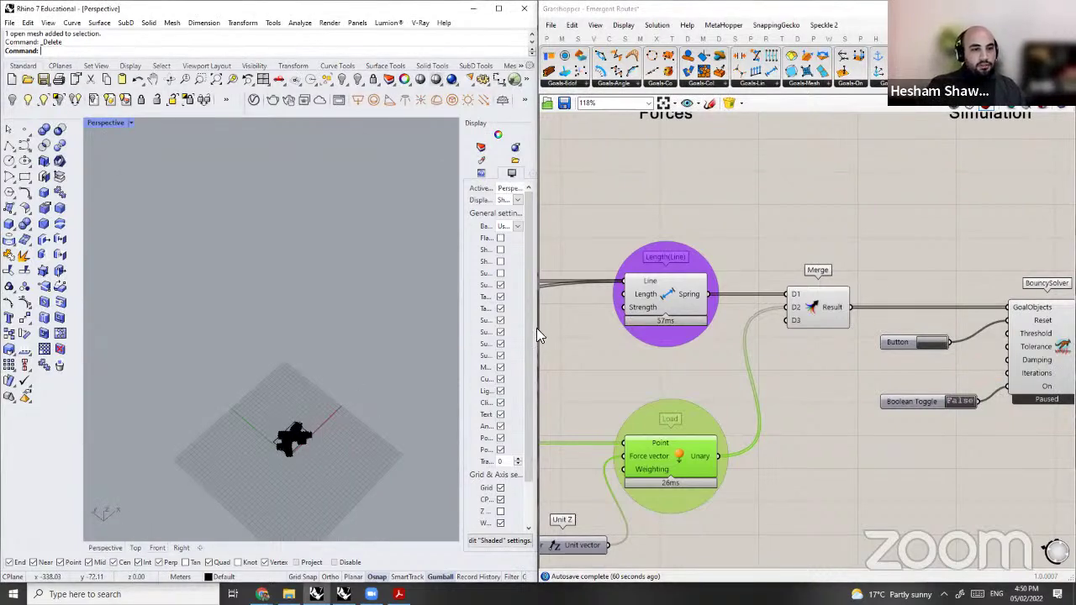
scroll(353, 371, "up", 8)
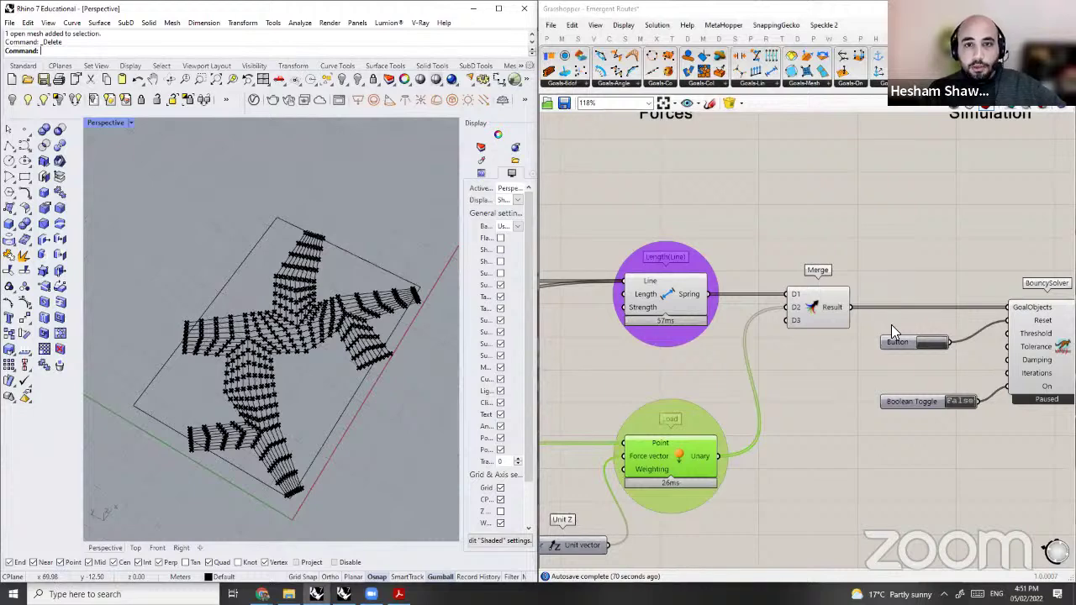
Step: Place a Kangaroo2 Anchor goal component under the Forces heading, above the Length(Line) goal
right_click_drag(892, 324, 937, 362)
scroll(938, 363, "down", 2)
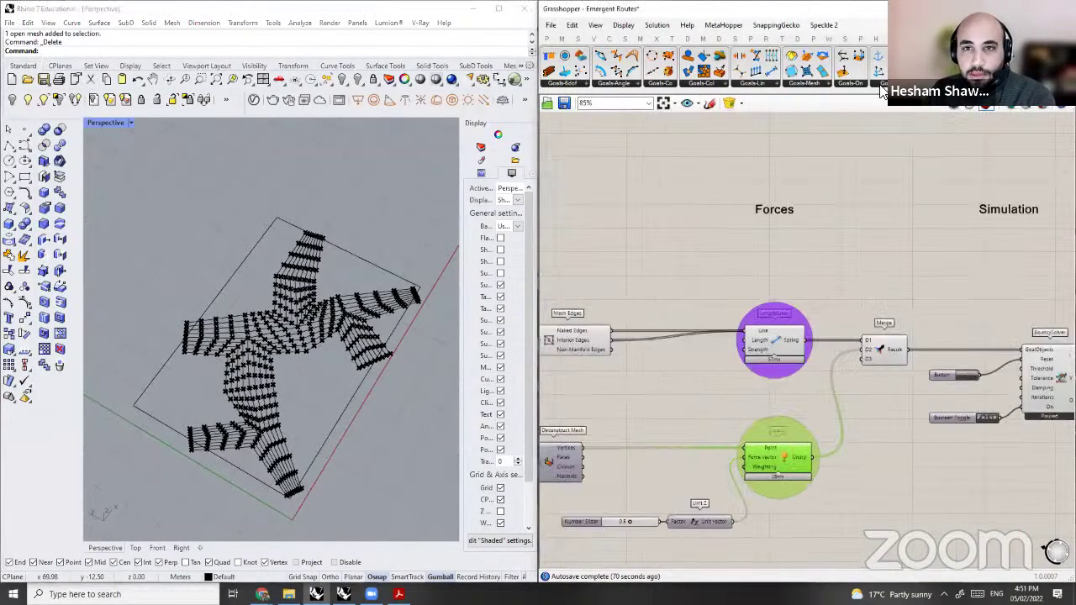
left_click(882, 85)
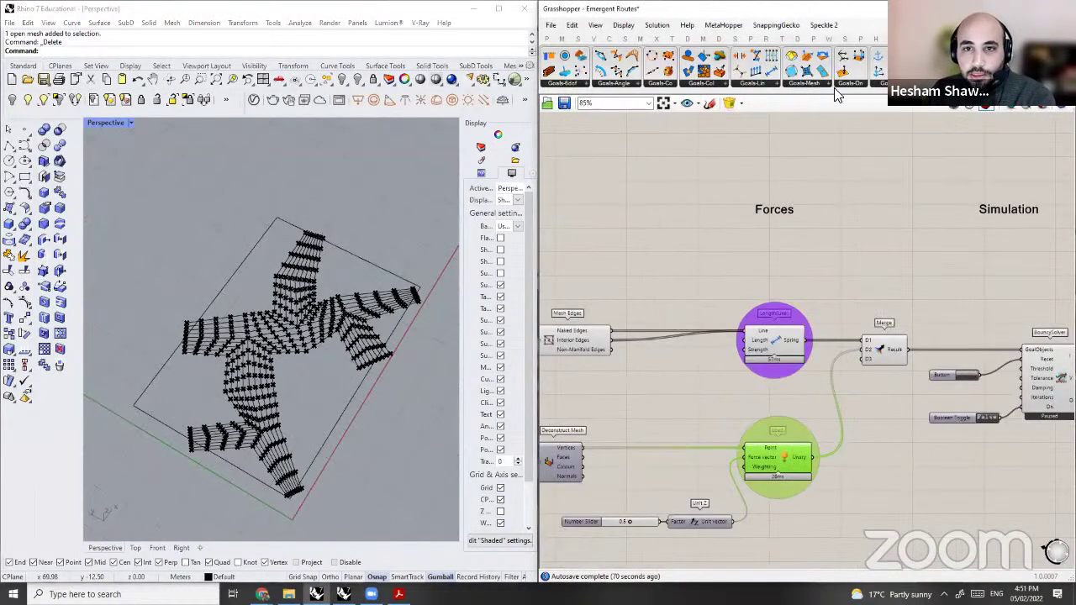
left_click(774, 251)
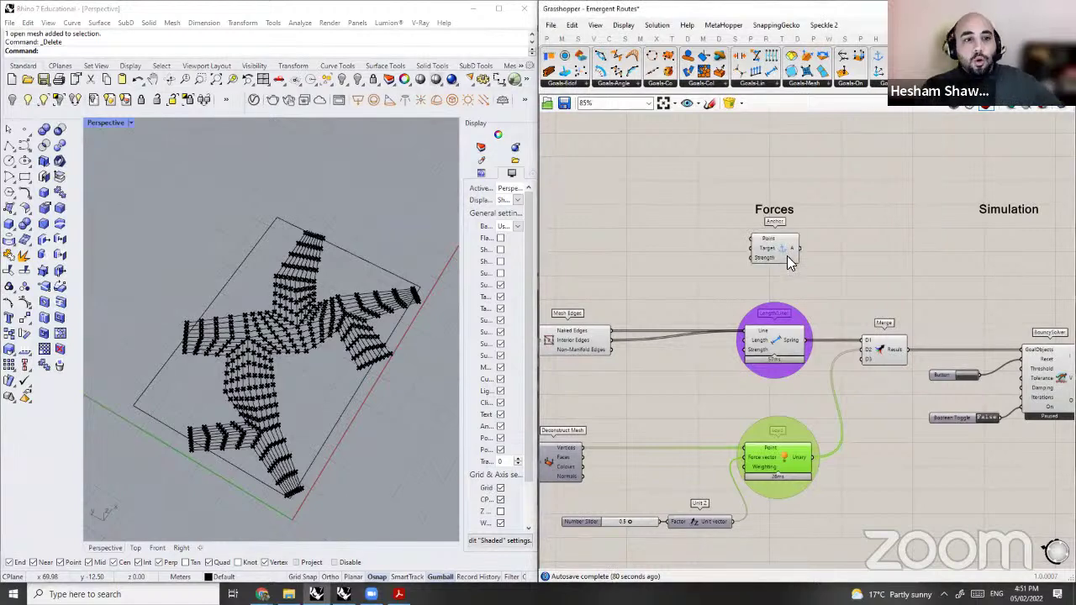
scroll(787, 255, "up", 2)
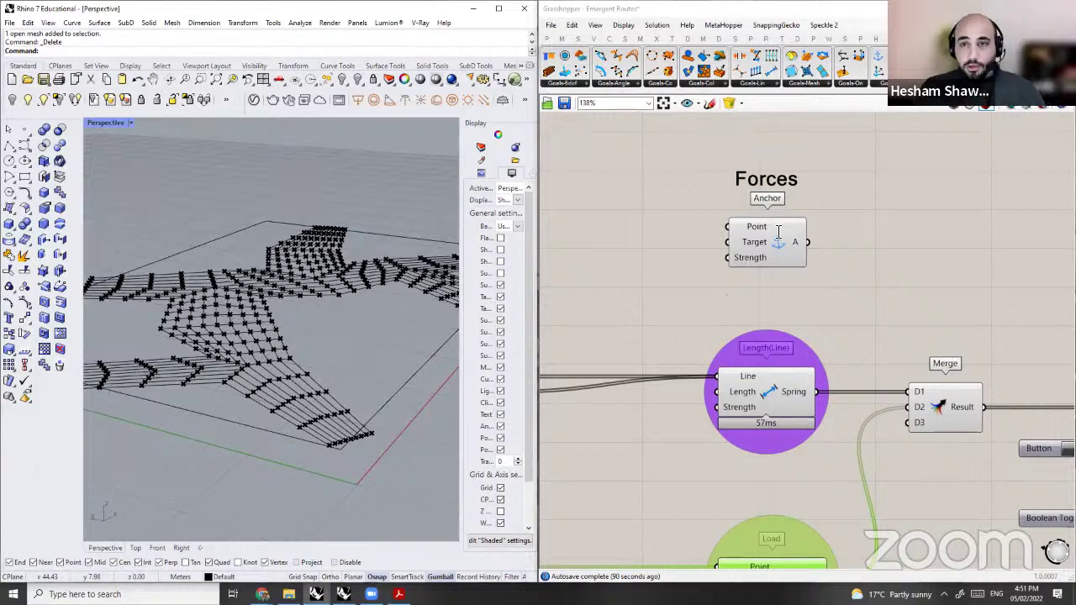
Step: Turn off the geometry preview of all components in the definition
scroll(778, 233, "down", 3)
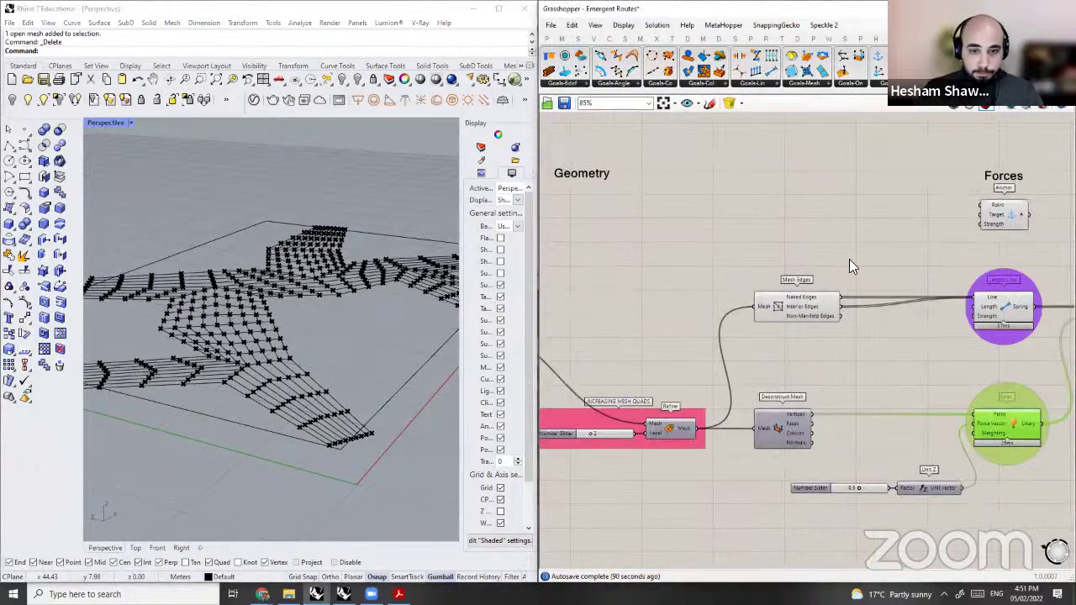
right_click_drag(819, 235, 776, 228)
double_click(777, 229)
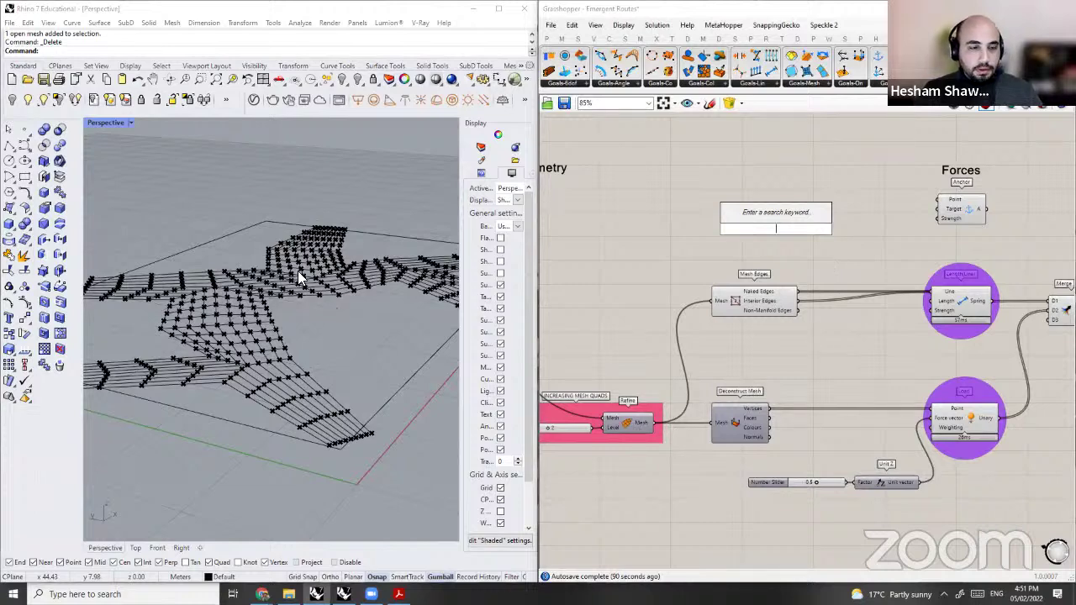
left_click(798, 252)
key("ctrl+a")
right_click(800, 227)
left_click(837, 245)
Step: Sketch a rough freehand outline of the branching mesh on the canvas above Mesh Edges and discard the sketch
left_click(710, 104)
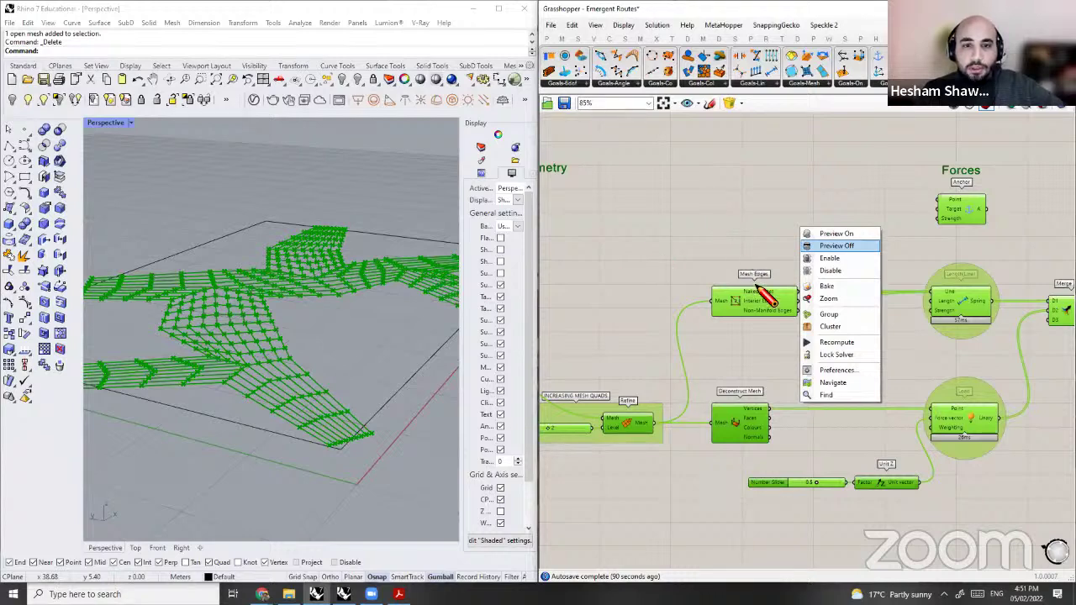
left_click_drag(755, 285, 776, 244)
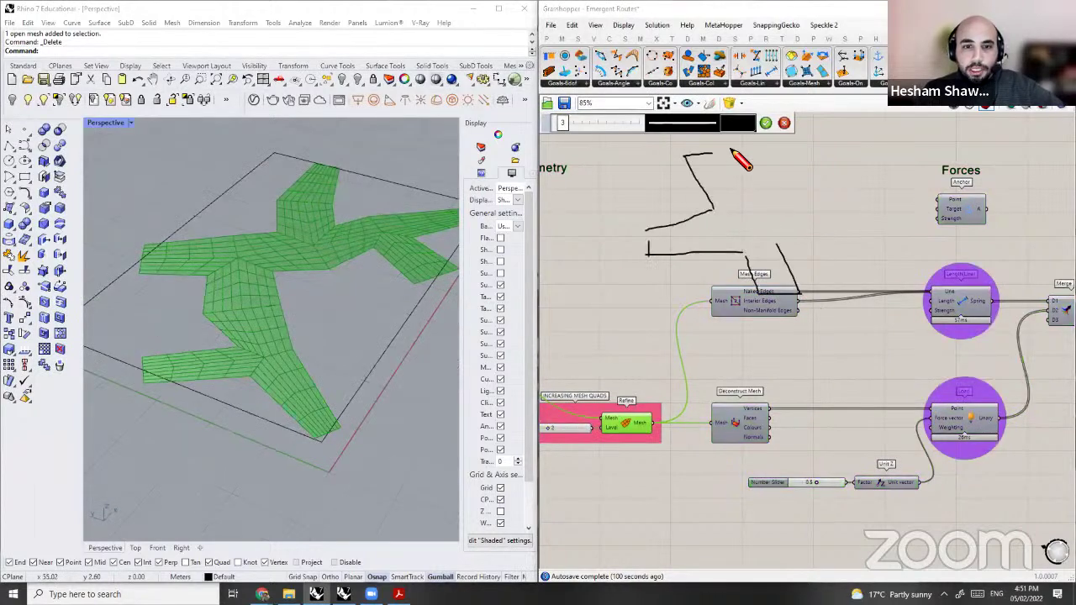
left_click_drag(782, 243, 828, 194)
left_click_drag(825, 202, 762, 212)
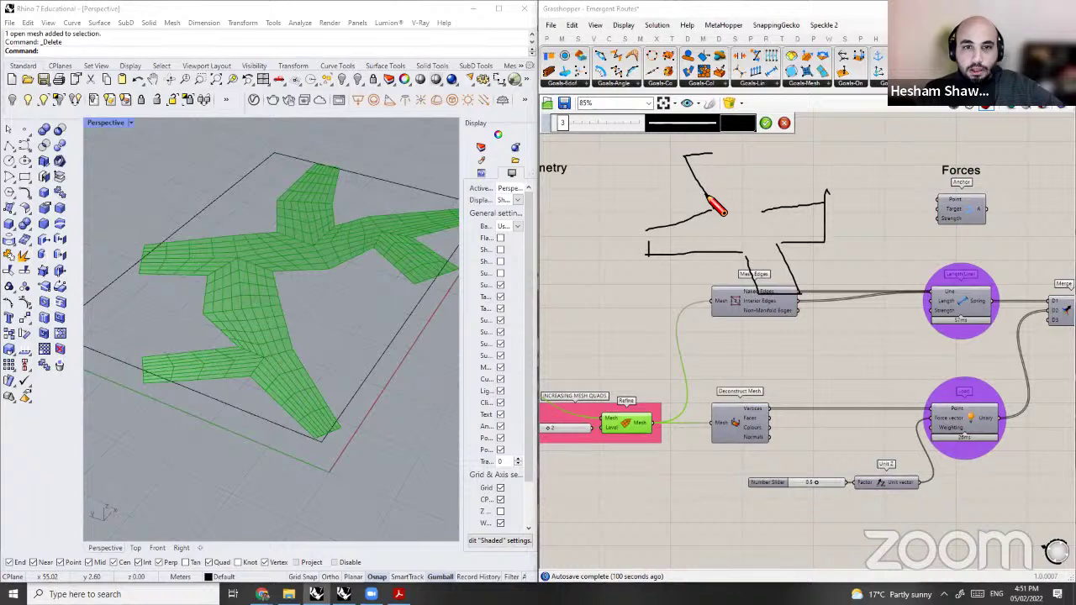
left_click_drag(732, 149, 760, 195)
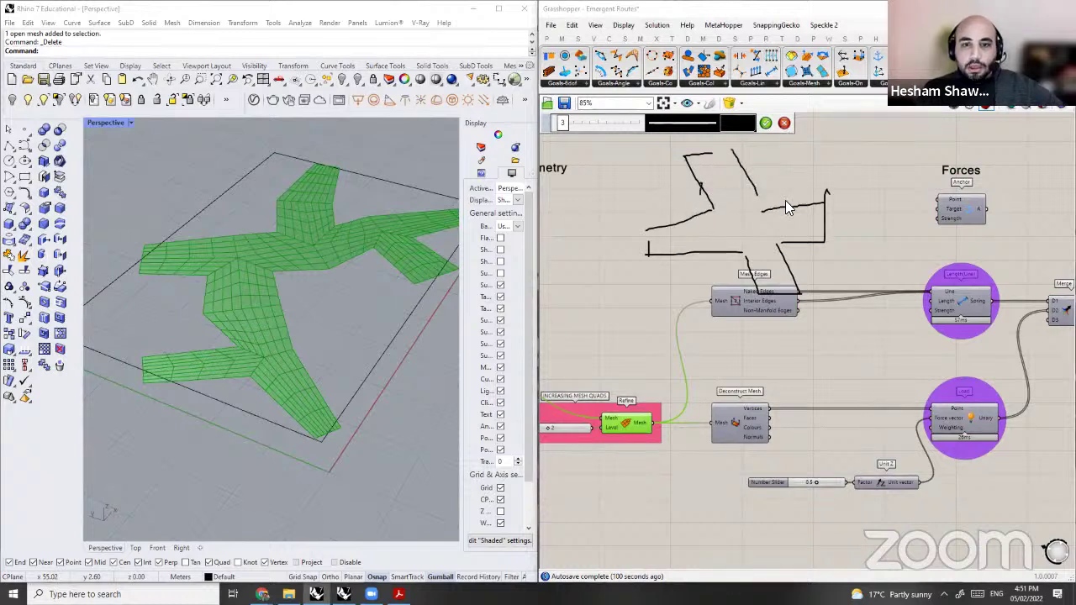
key("Escape")
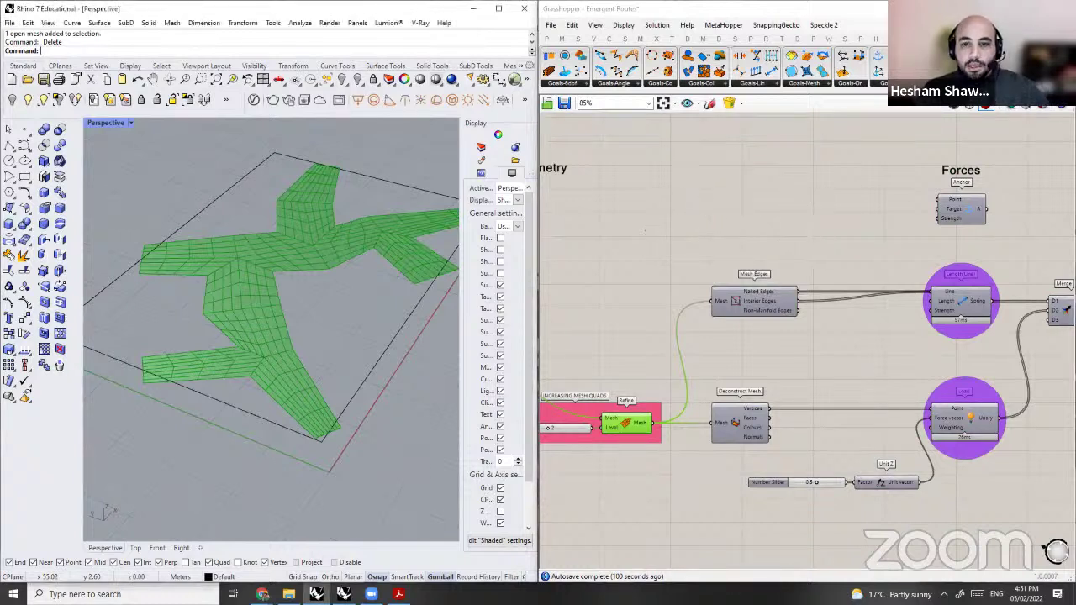
Step: Add a NakedVertices component above Mesh Edges and connect the Refine component's mesh output to its Mesh input
double_click(787, 201)
type("NAKE")
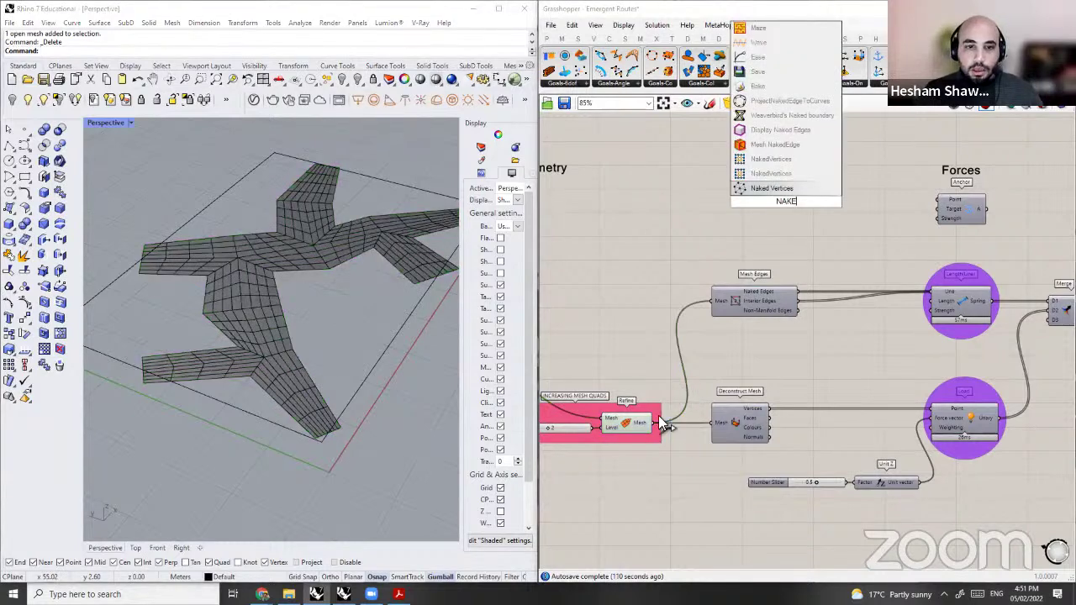
key("Return")
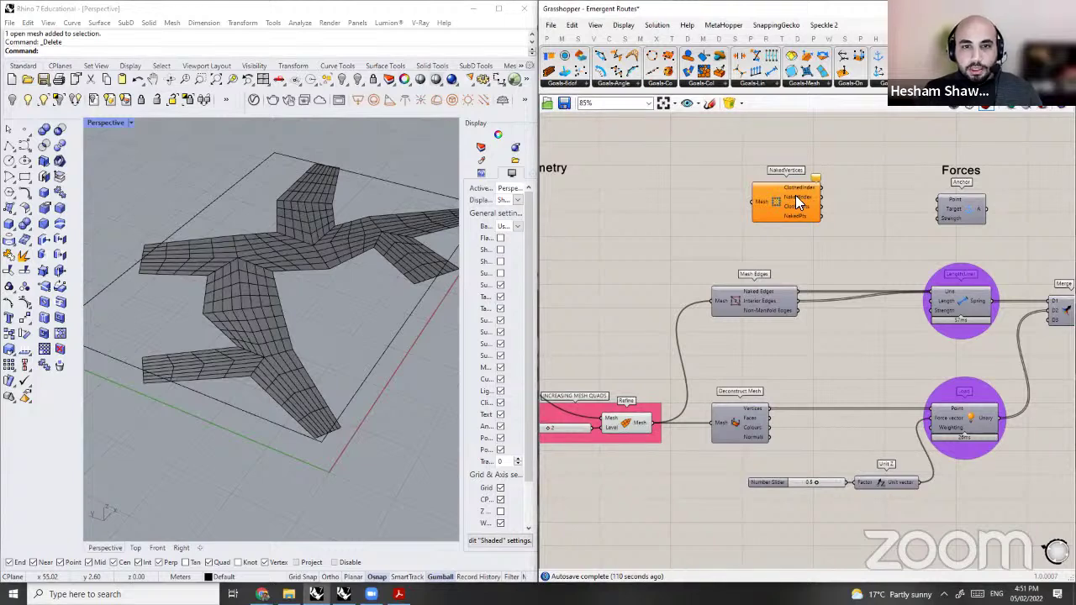
left_click_drag(796, 195, 743, 198)
left_click_drag(653, 423, 700, 205)
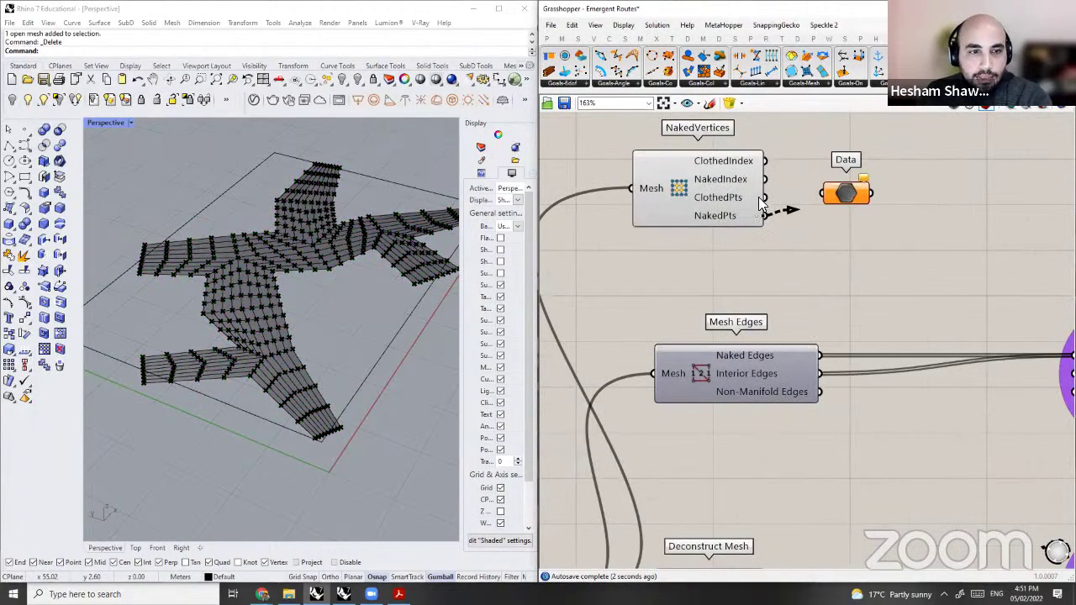
Step: Preview the NakedPts output of NakedVertices through a Data parameter aligned beside it, and inspect the boundary points on the mesh
mouse_move(803, 200)
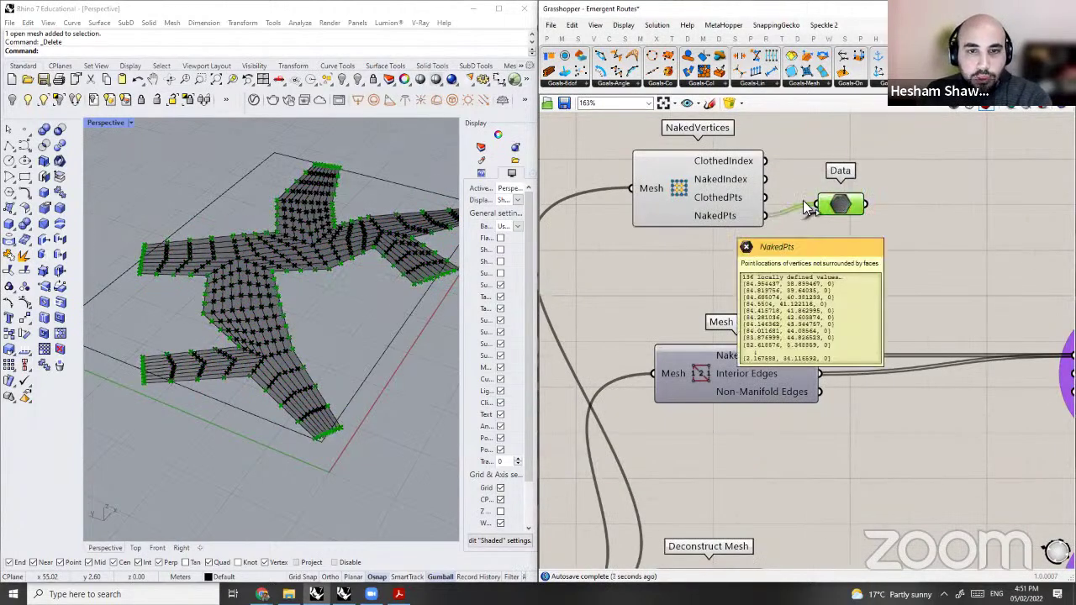
left_click_drag(817, 204, 841, 209)
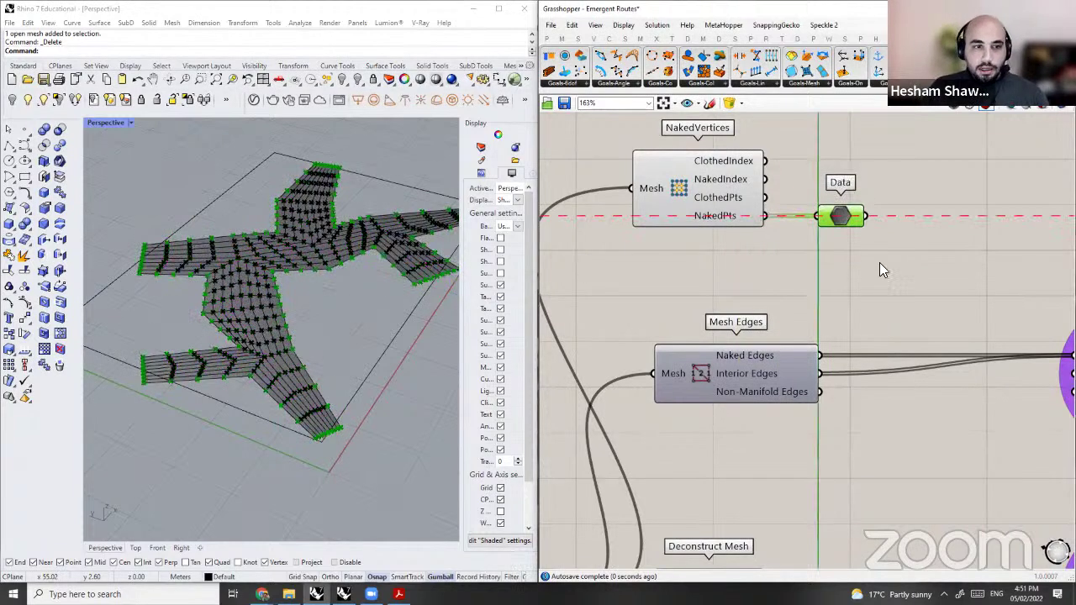
scroll(332, 355, "down", 3)
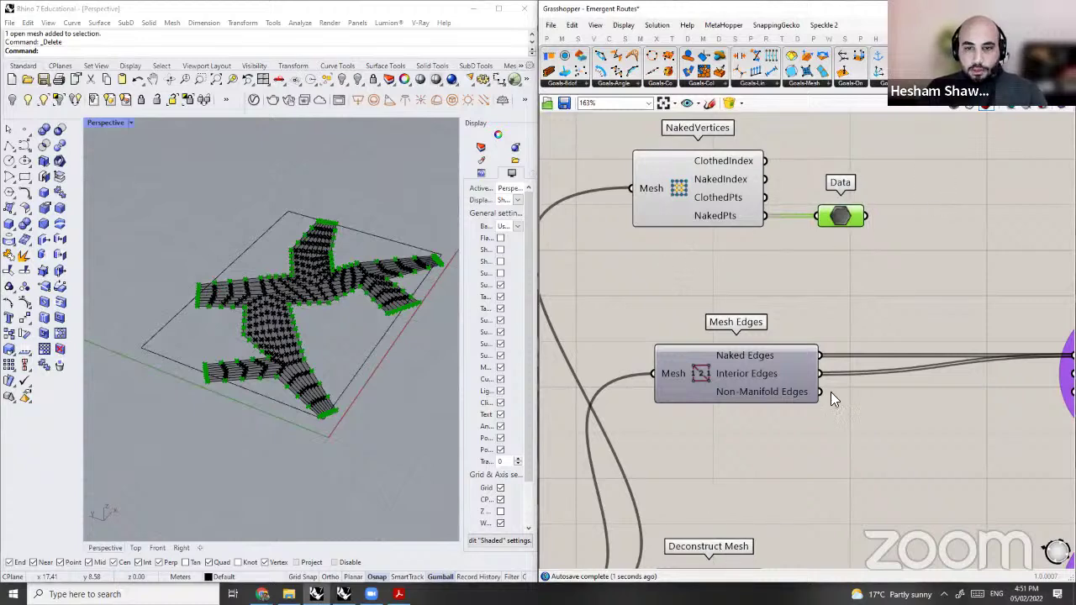
scroll(902, 419, "down", 3)
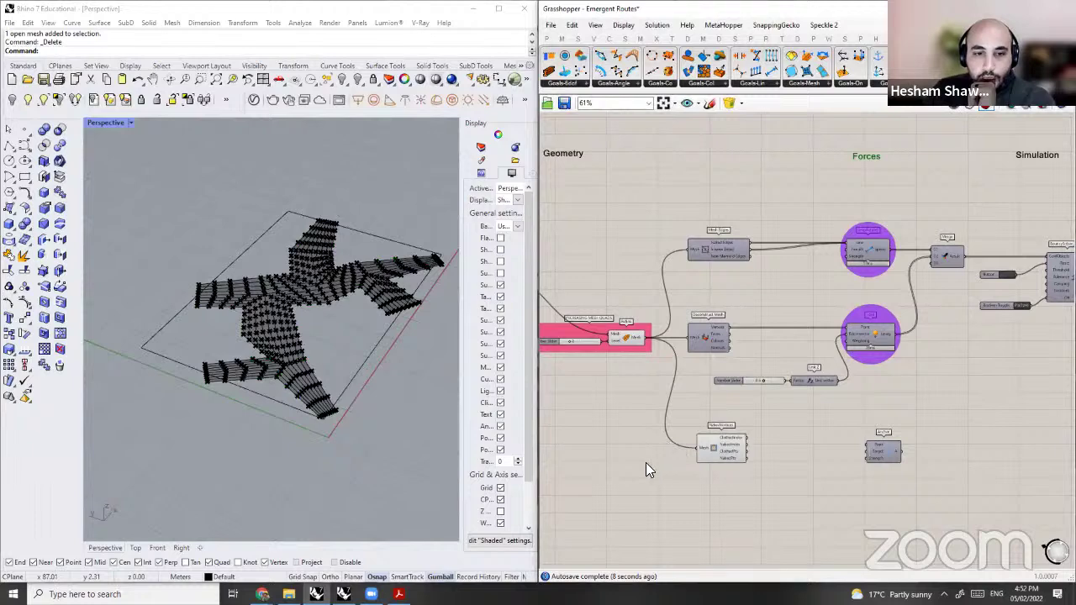
Step: Feed the NakedPts output of NakedVertices into the Point input of the Anchor goal
scroll(646, 469, "up", 3)
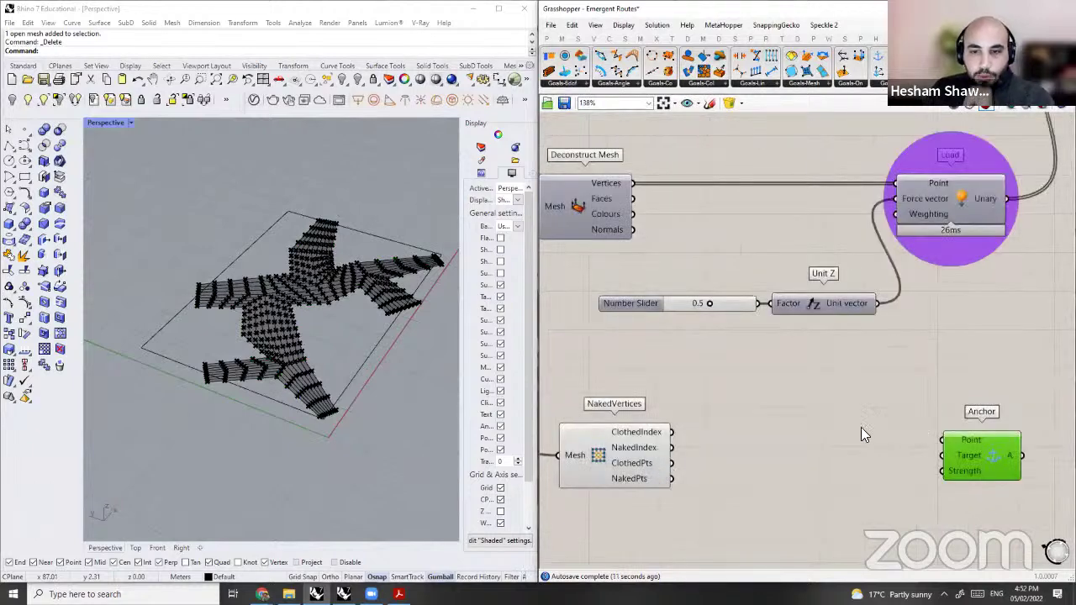
right_click_drag(769, 409, 753, 388)
mouse_move(649, 458)
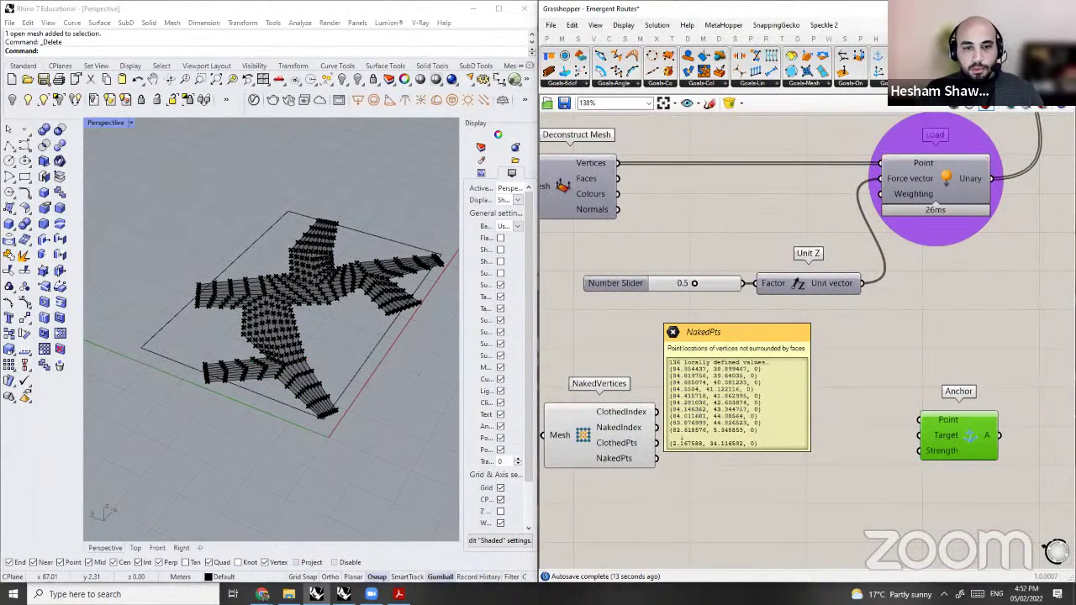
left_click_drag(657, 458, 920, 420)
Step: Try a Data parameter on the NakedPts output to preview the boundary points, and delete it
double_click(697, 404)
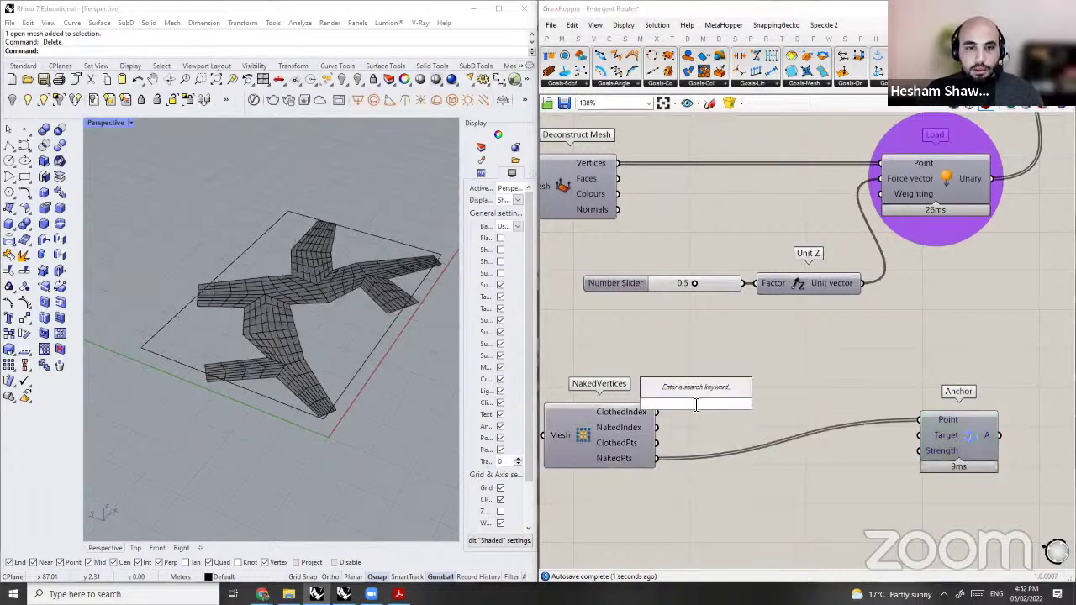
key("Escape")
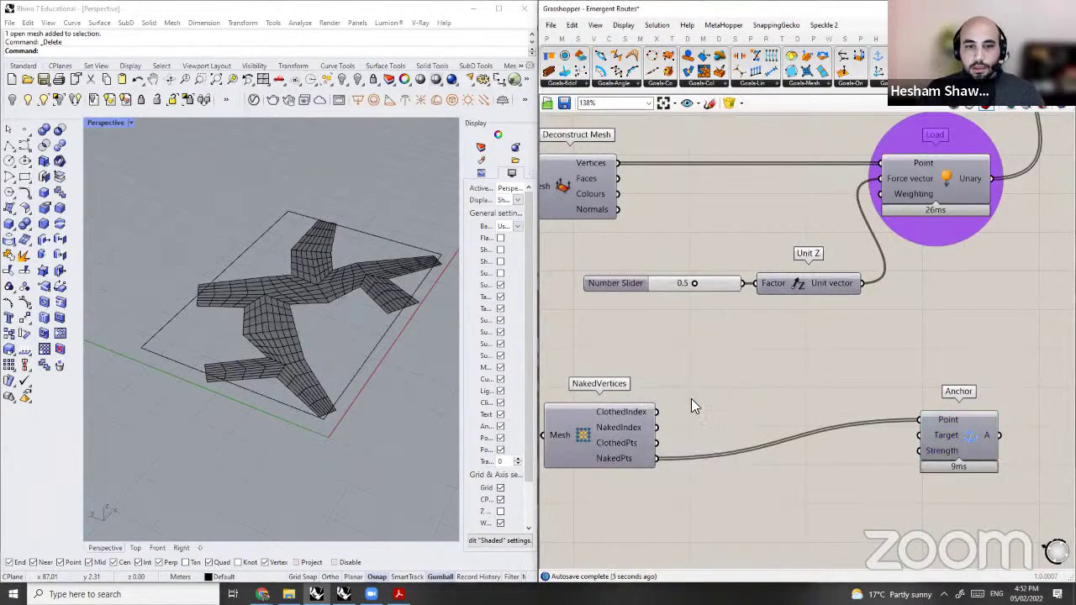
double_click(691, 398)
type("data")
key("Return")
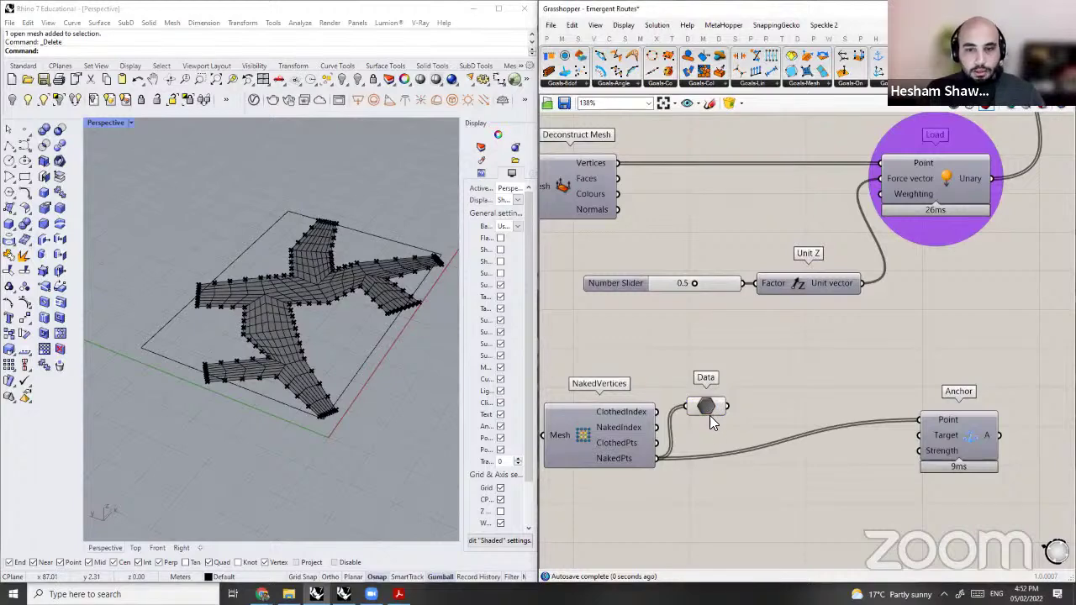
left_click(709, 412)
key("Delete")
Step: Move NakedVertices up level with Anchor and connect the Anchor output to the D3 input of Merge
left_click_drag(625, 437, 616, 388)
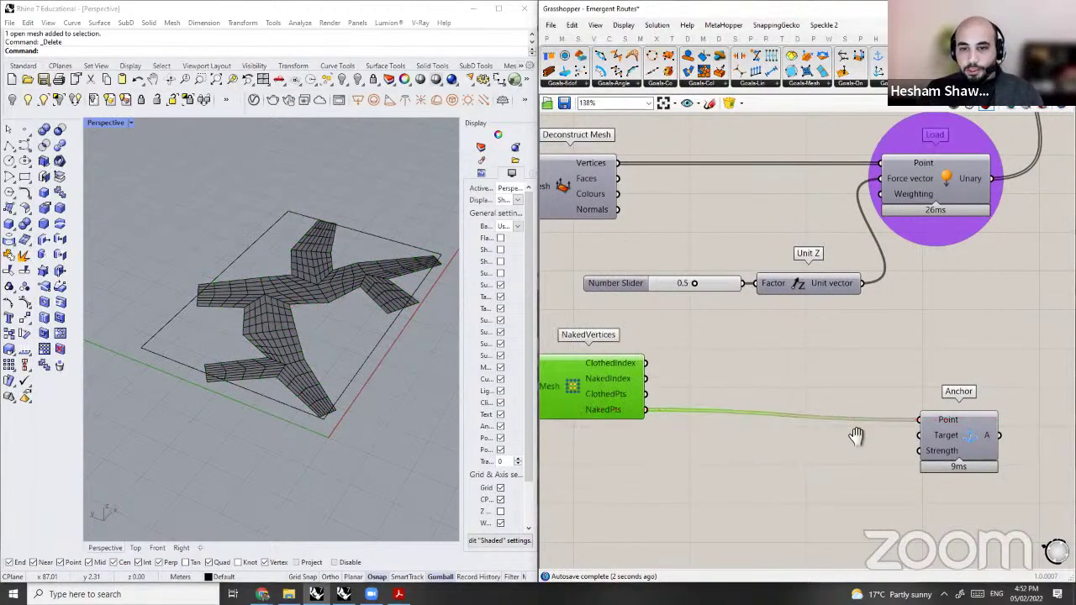
scroll(841, 432, "down", 2)
scroll(843, 348, "down", 2)
left_click(802, 488)
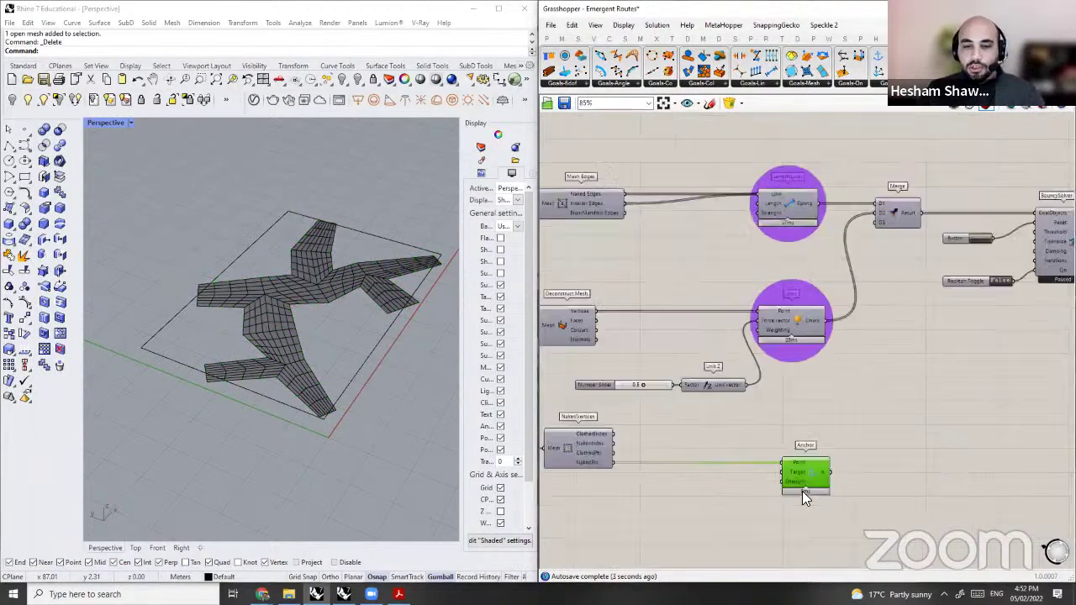
left_click_drag(833, 469, 901, 274)
left_click_drag(874, 225, 878, 223)
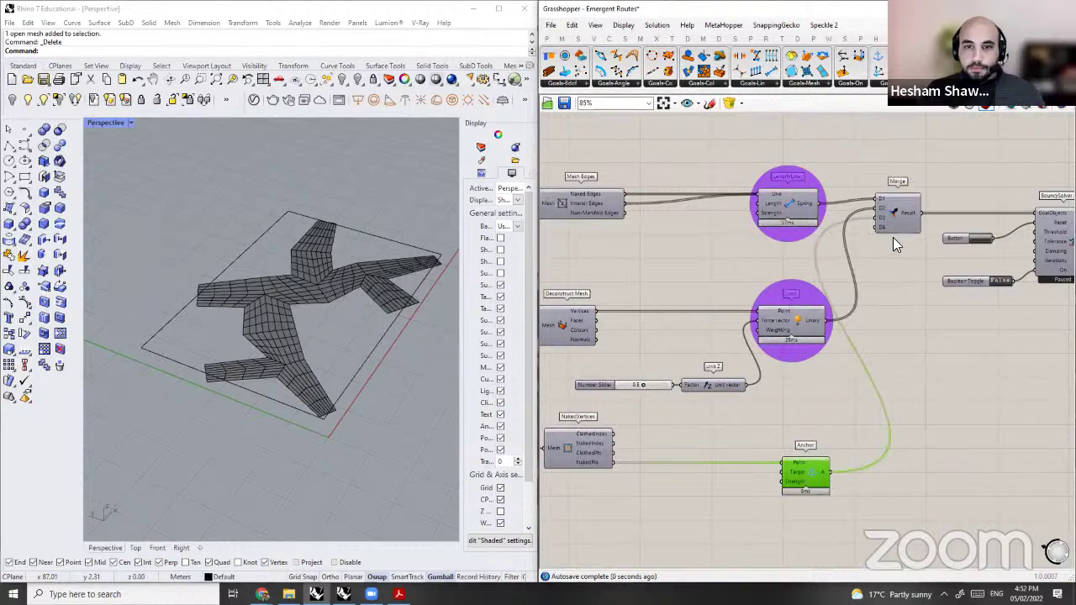
Step: Start the BouncySolver simulation by setting its Boolean Toggle to True
right_click_drag(909, 266, 729, 299)
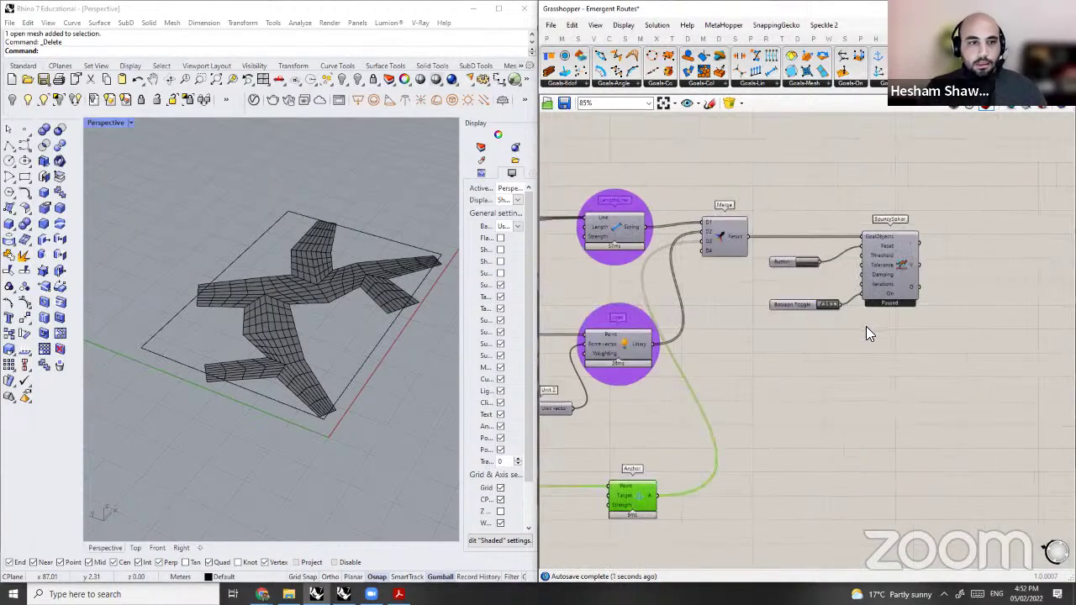
left_click(884, 287)
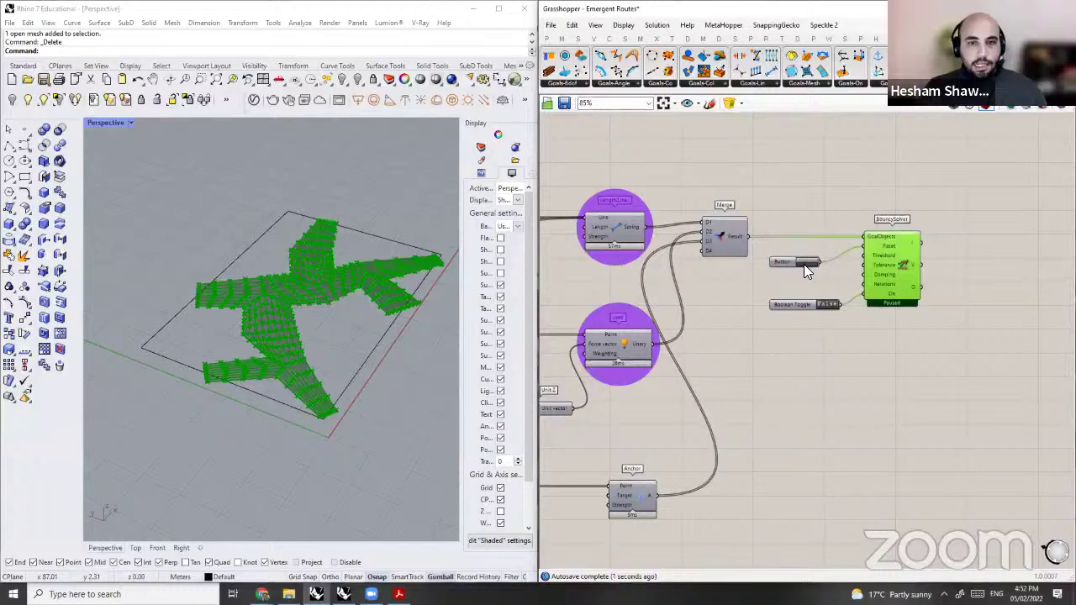
scroll(807, 266, "up", 3)
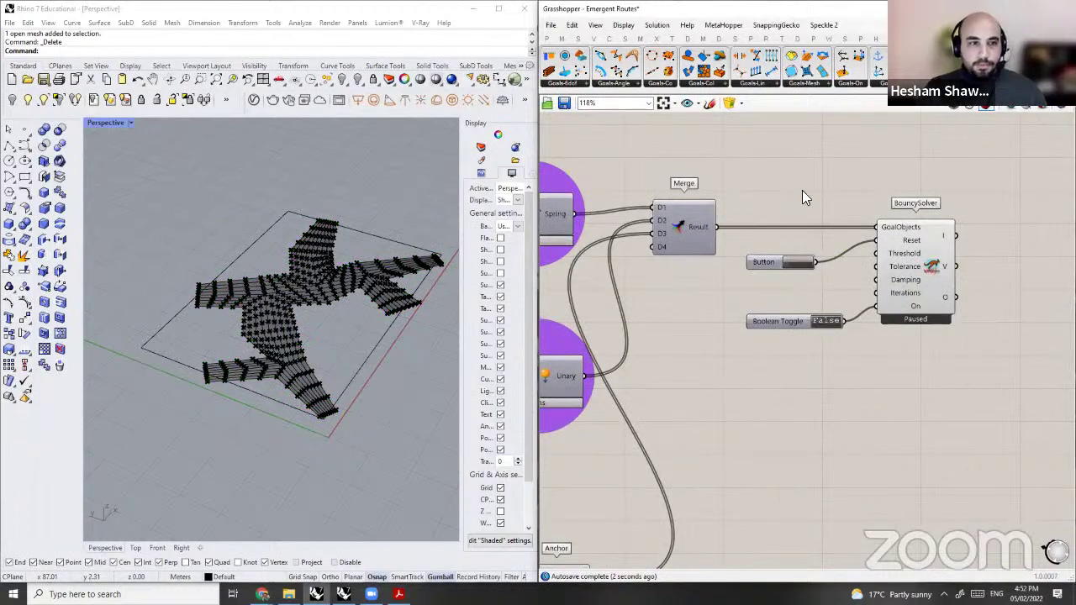
double_click(826, 321)
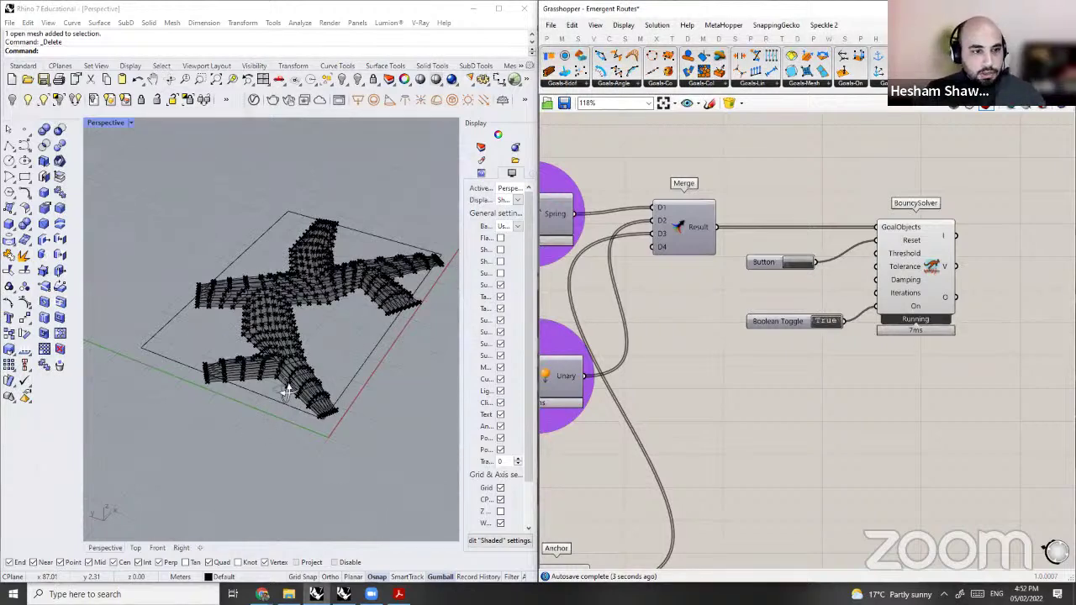
Step: Reset the running BouncySolver simulation and examine the deforming mesh from several angles
right_click_drag(288, 388, 351, 447)
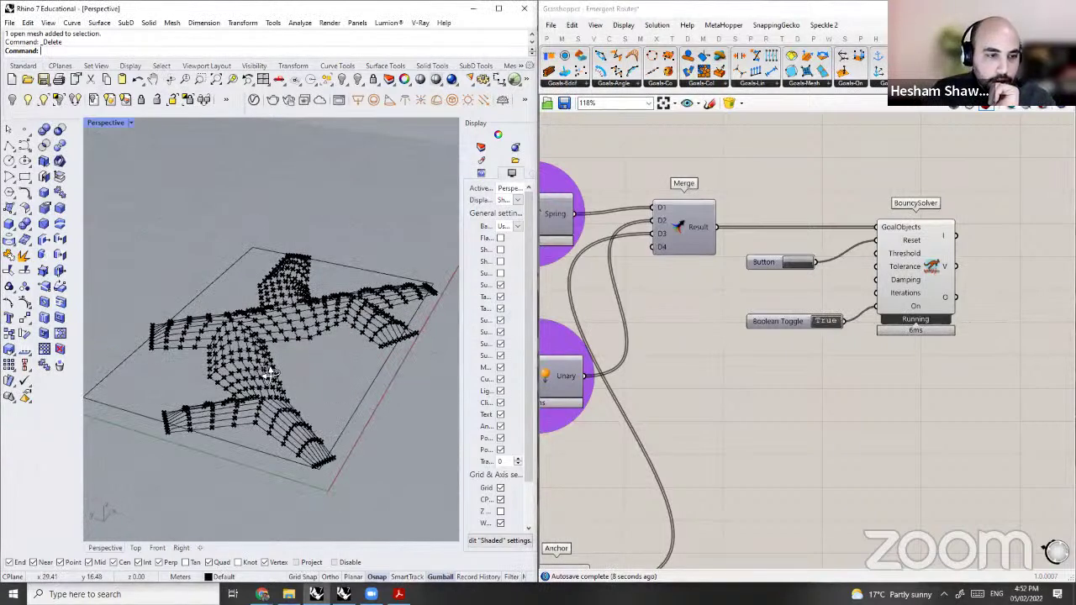
right_click_drag(241, 331, 396, 374)
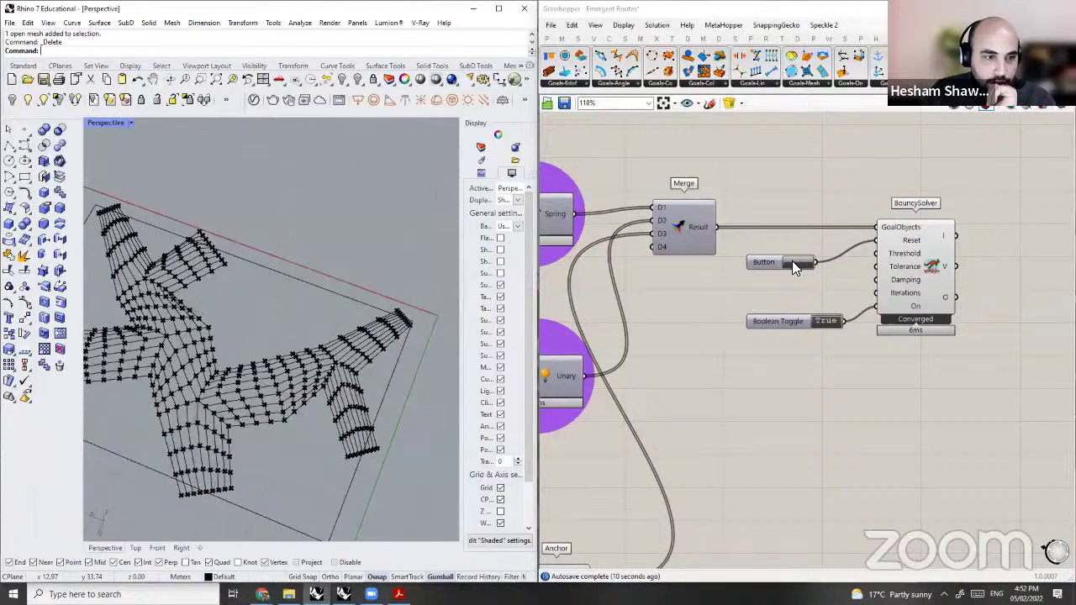
left_click(792, 262)
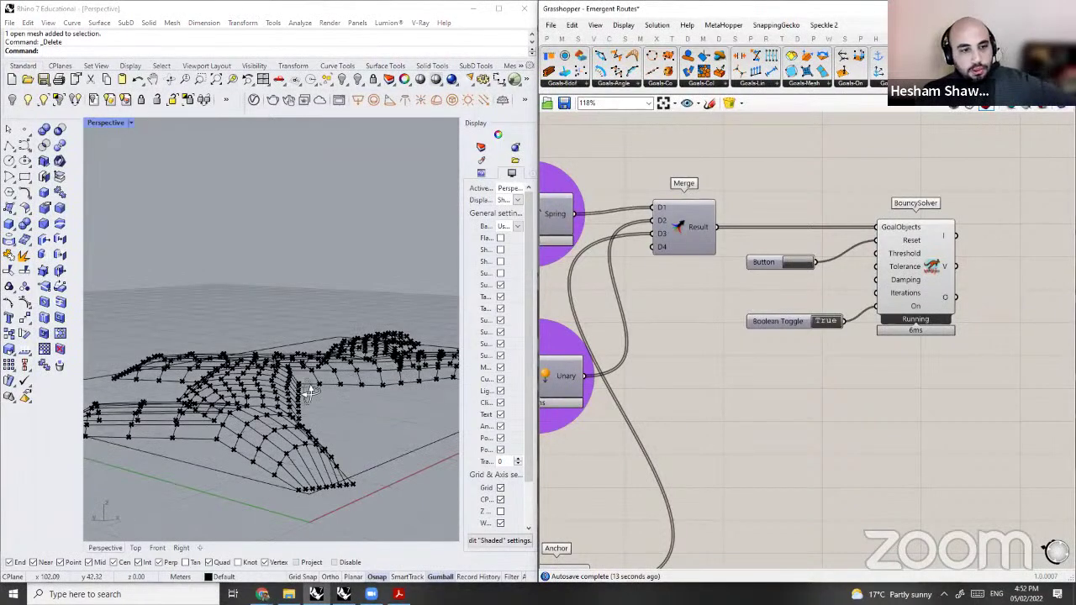
right_click_drag(308, 391, 309, 377)
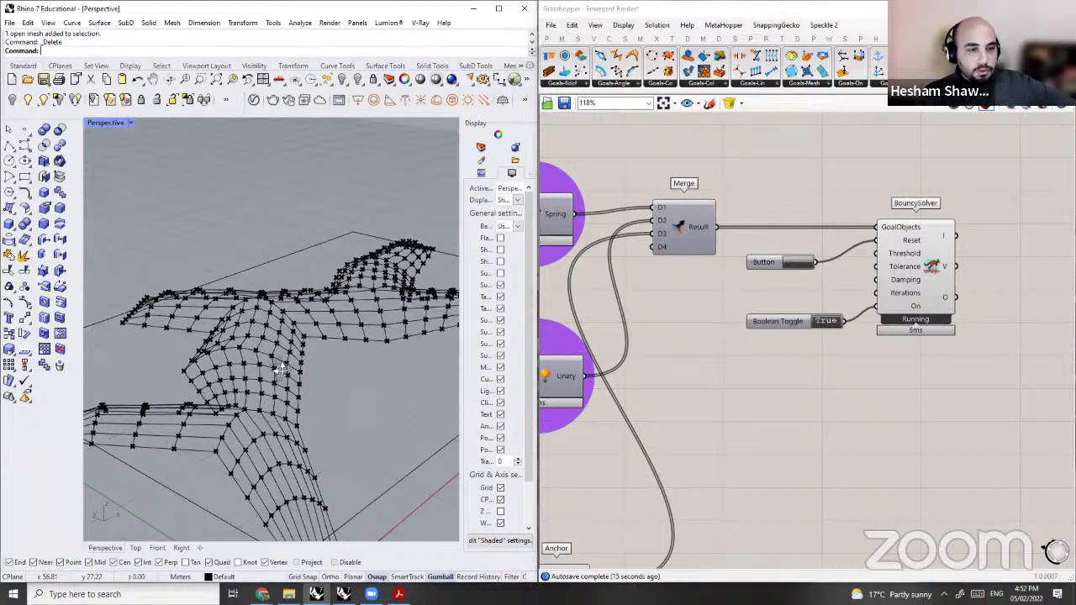
right_click_drag(269, 332, 266, 370)
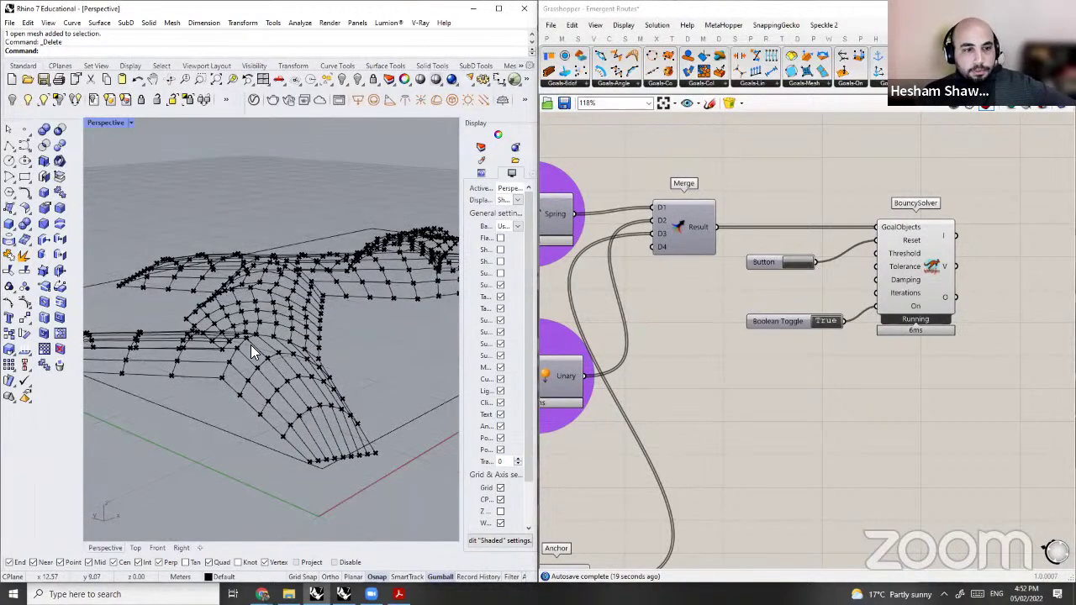
right_click_drag(252, 425, 242, 379)
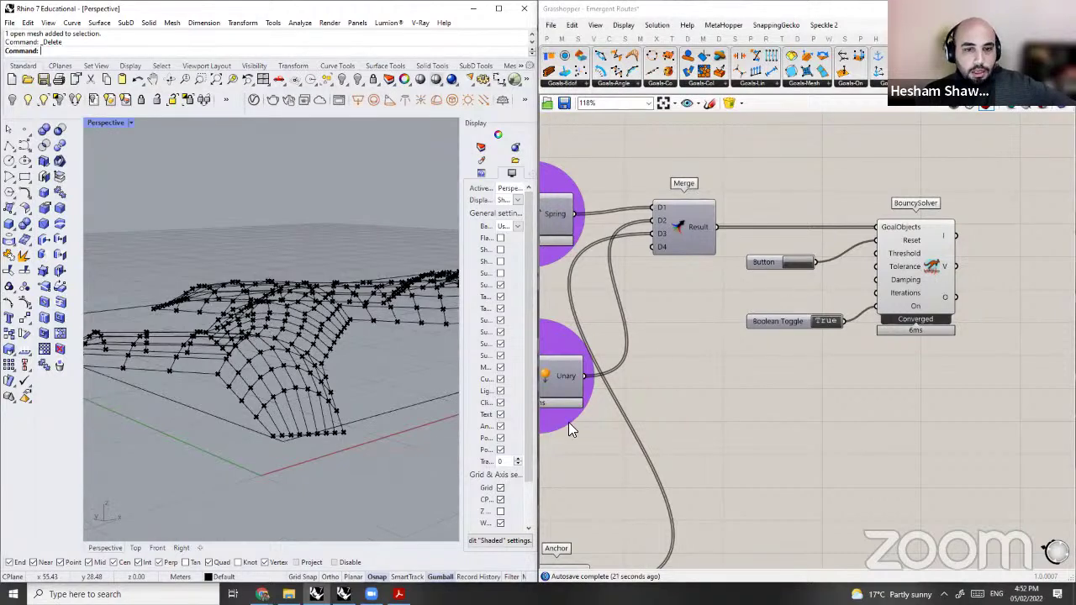
right_click_drag(336, 379, 361, 429)
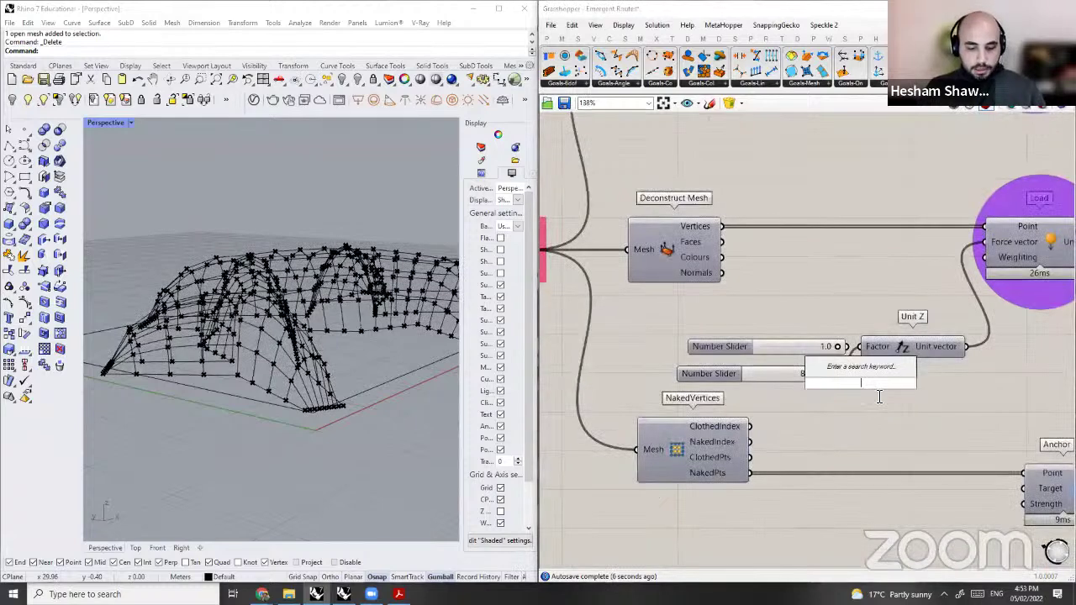
type("NEGA")
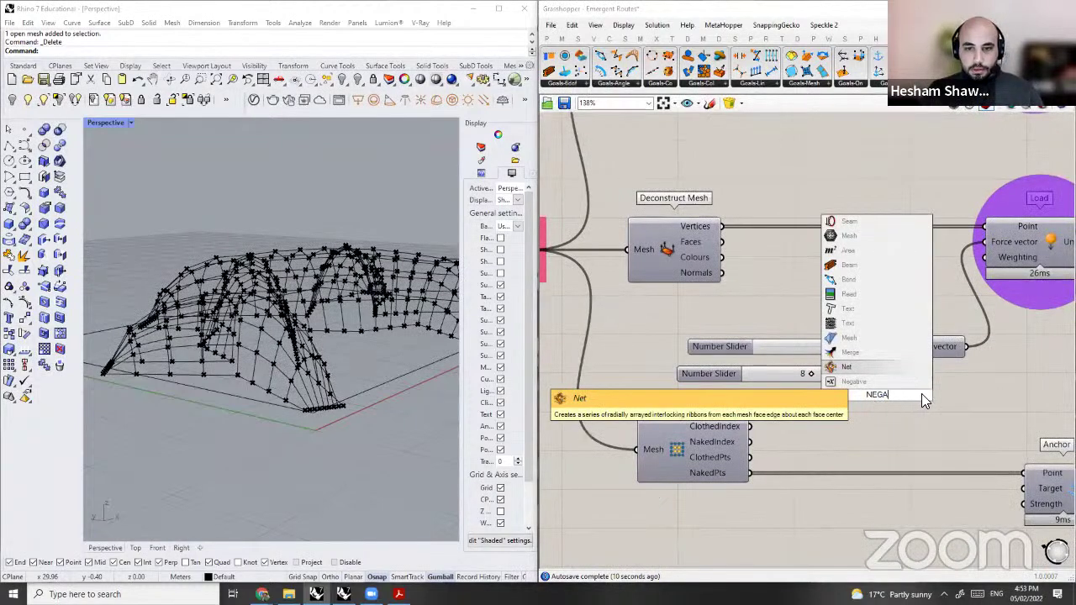
key("Return")
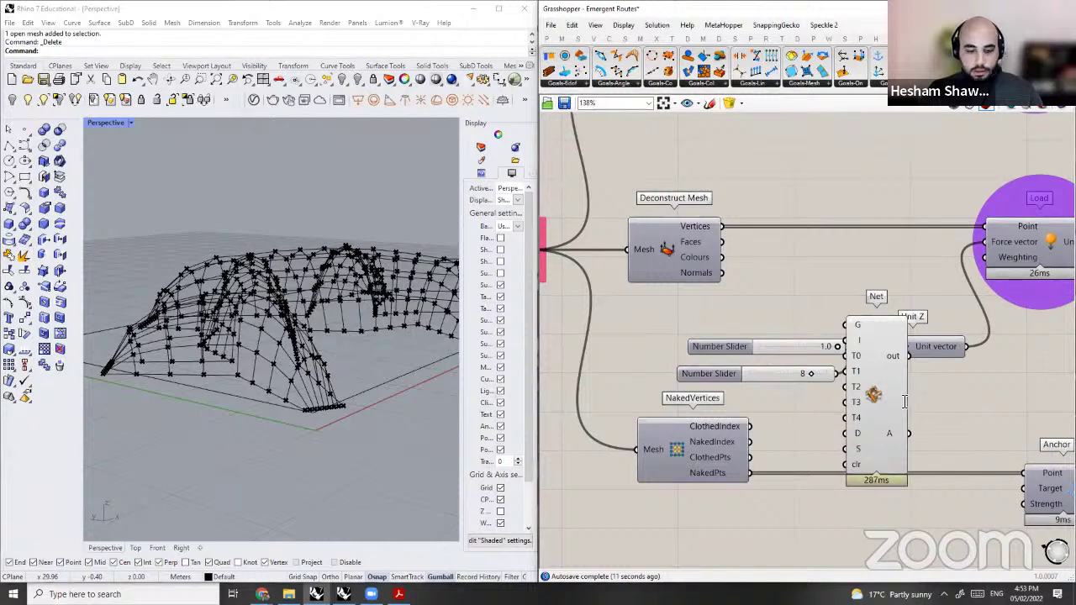
key("ctrl+z")
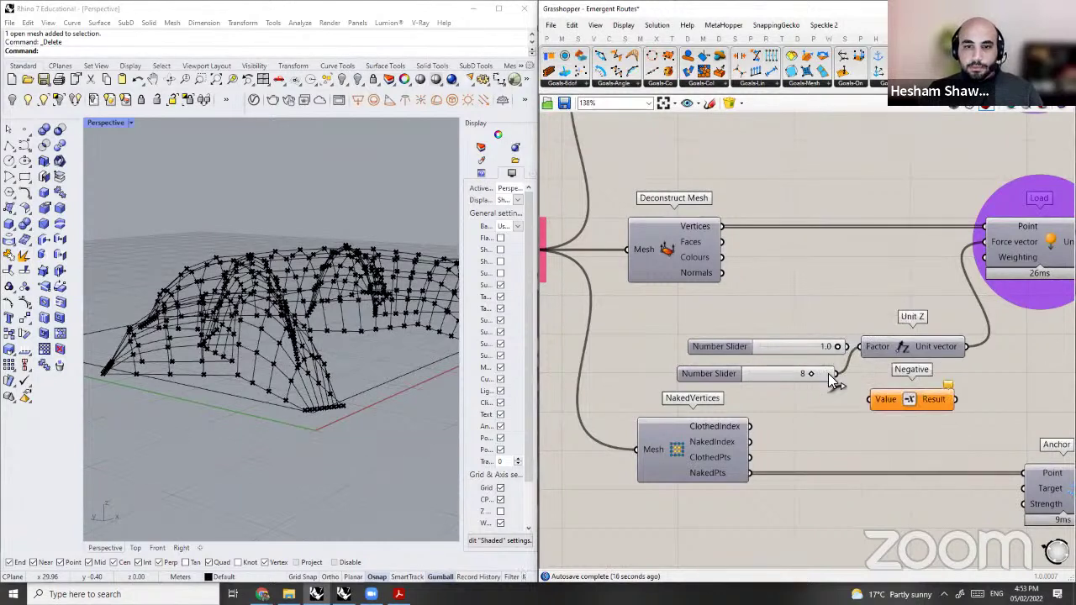
Step: Try reversing the load by routing the slider set to 8 through a Negative component into Unit Z's Factor, and check the mesh
left_click_drag(891, 396, 867, 374)
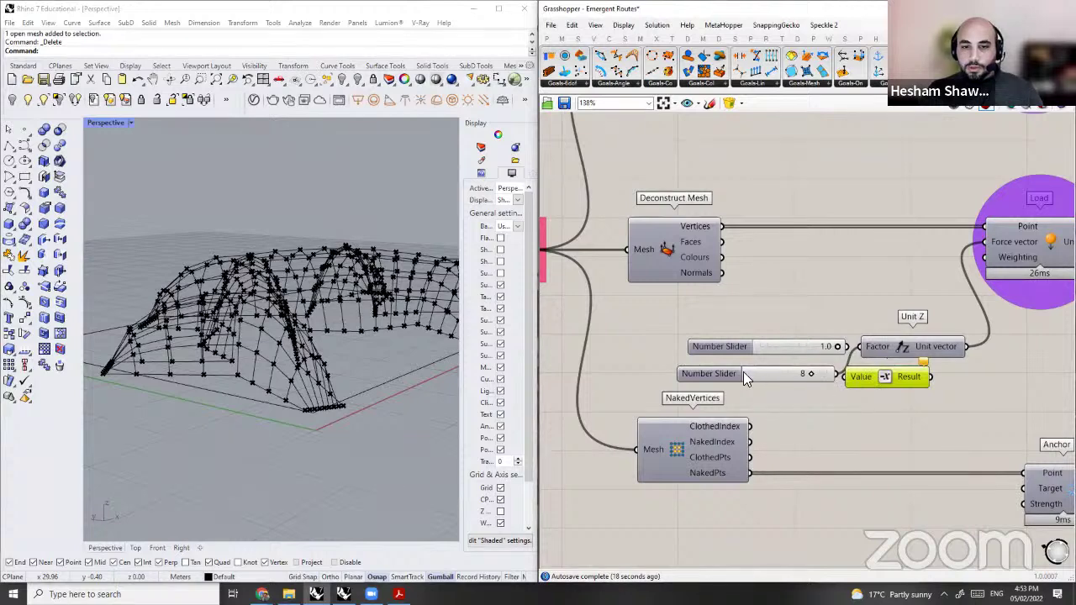
scroll(852, 385, "up", 2)
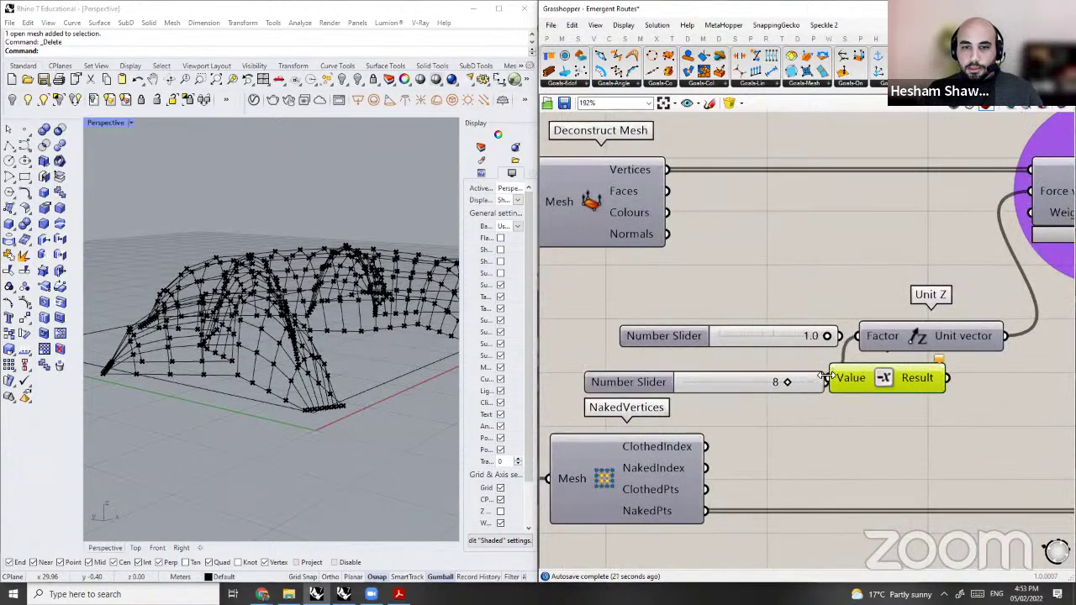
left_click_drag(814, 385, 770, 392)
left_click_drag(861, 381, 848, 393)
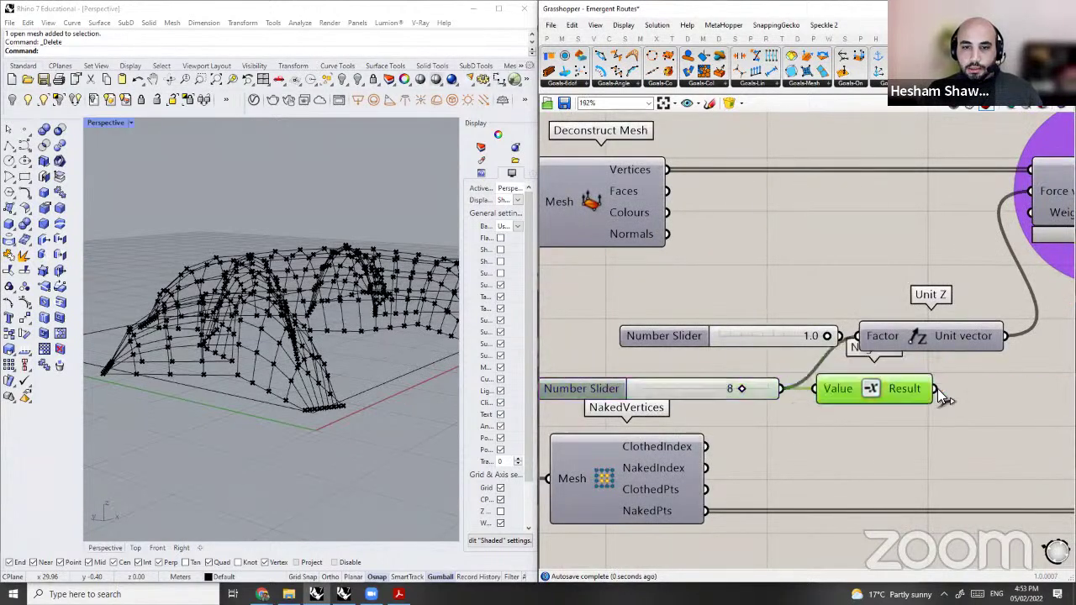
left_click(929, 252)
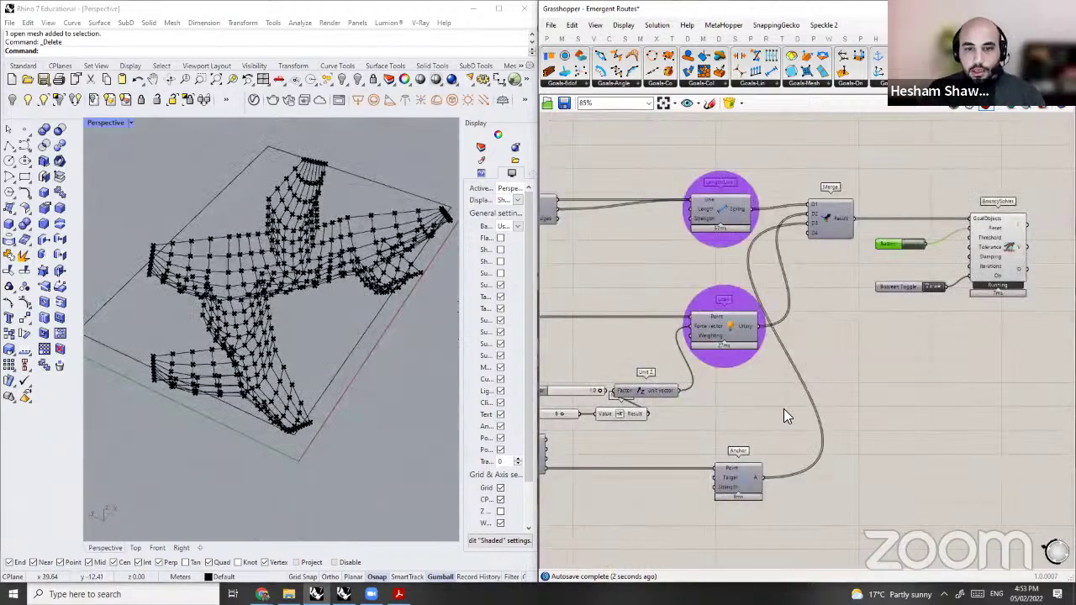
scroll(715, 373, "down", 1)
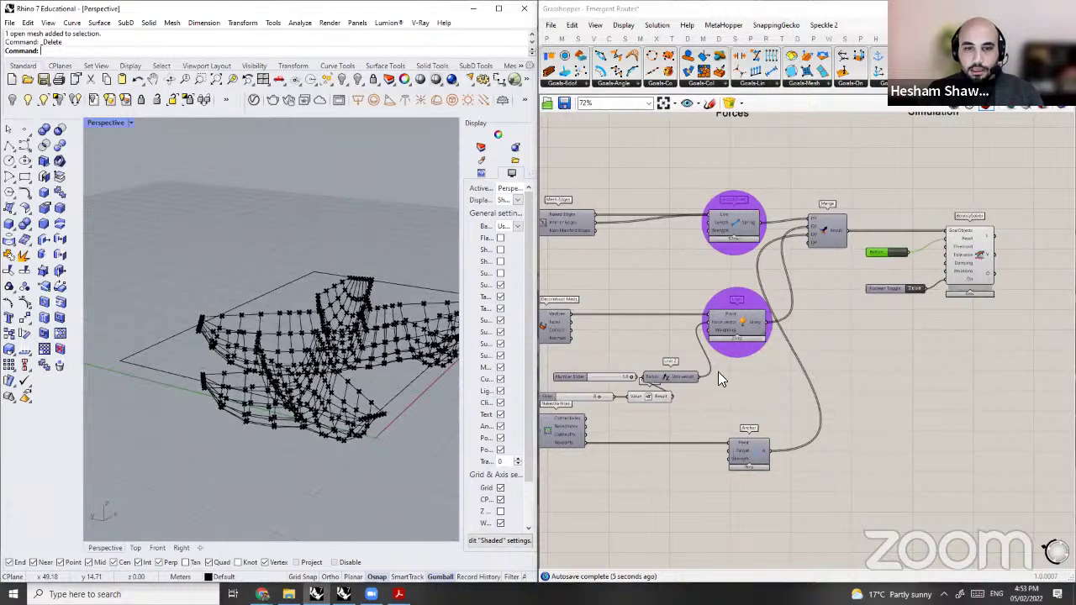
Step: Try a value of 1.000 on the Length input of the Length(Line) goal, and delete its slider
scroll(677, 389, "up", 4)
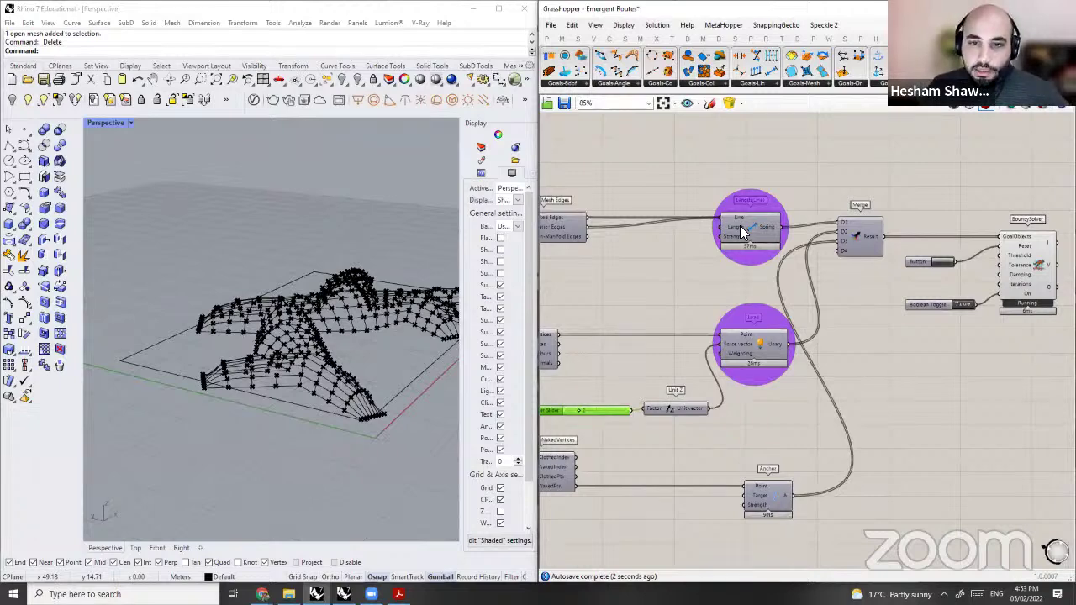
scroll(740, 225, "up", 3)
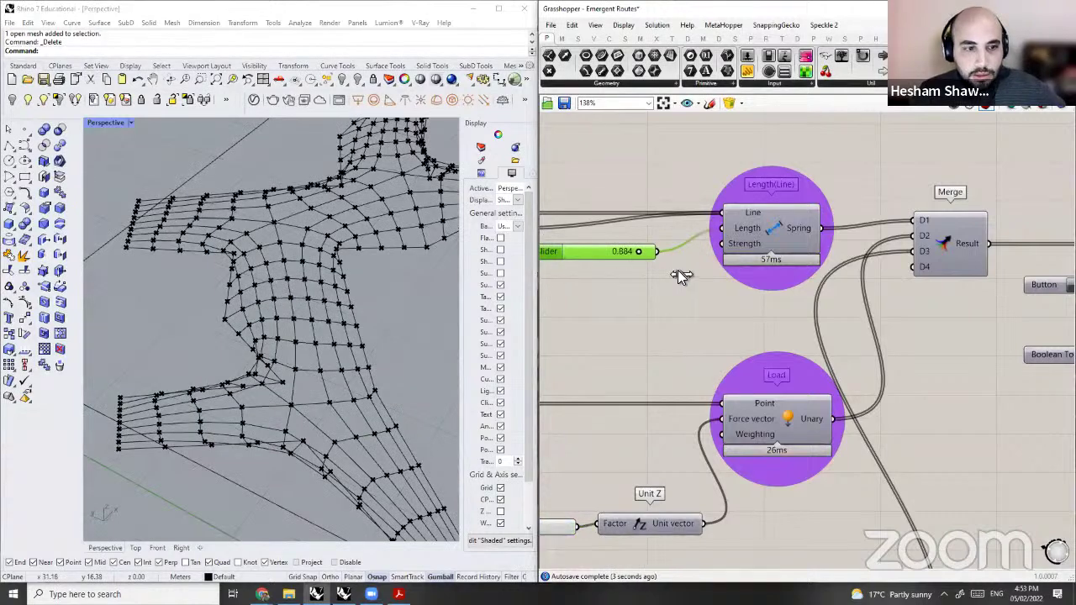
left_click_drag(547, 287, 518, 281)
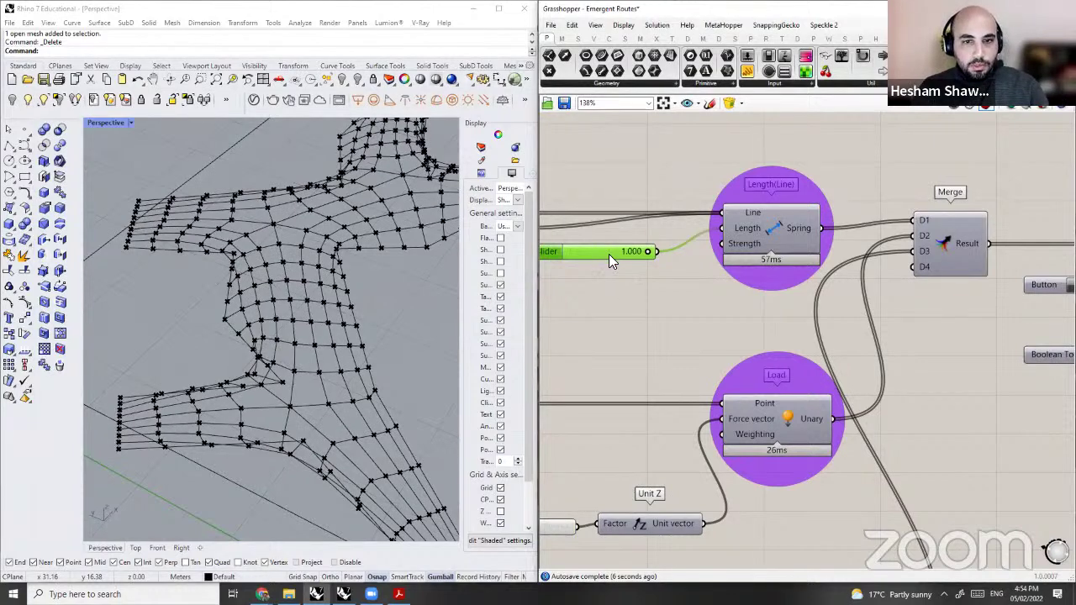
key("Delete")
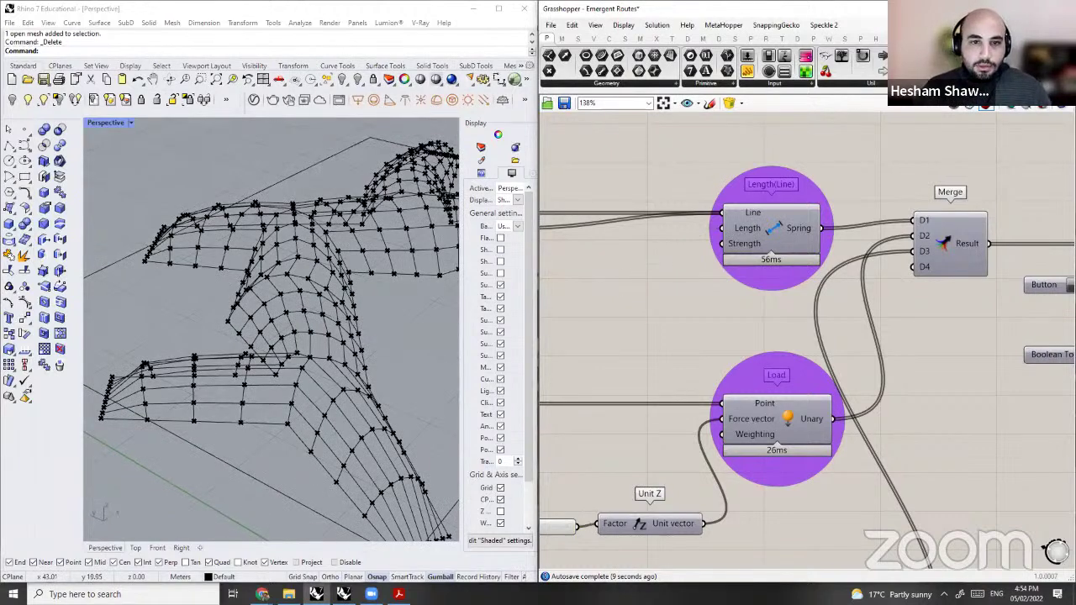
Step: Add a number slider with value 5.00, feed it into the Length(Line) goal's Length input, and check the deforming mesh
double_click(624, 283)
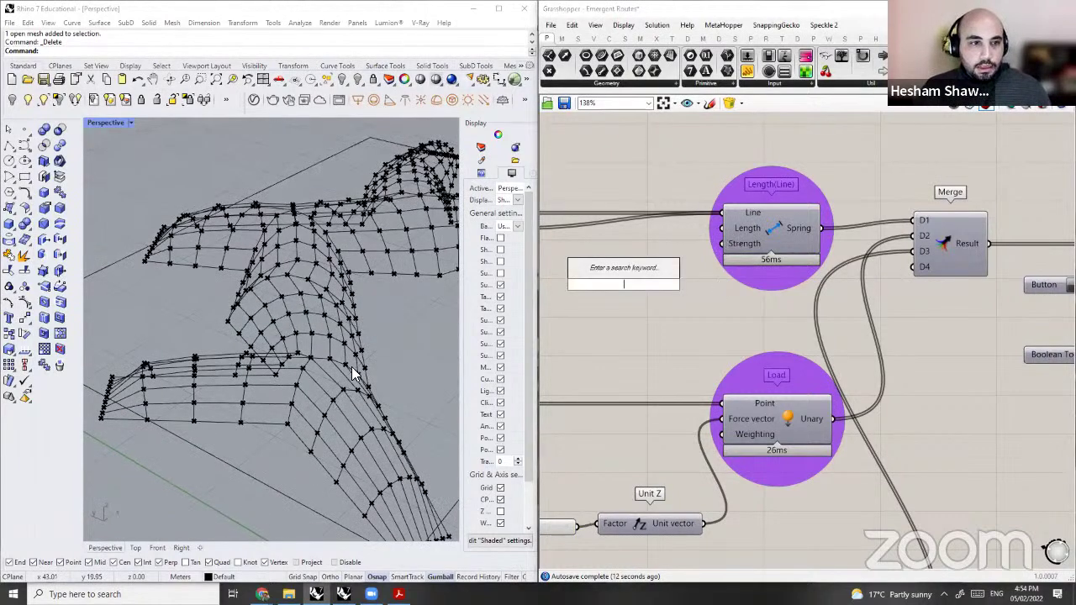
type("5")
key("Return")
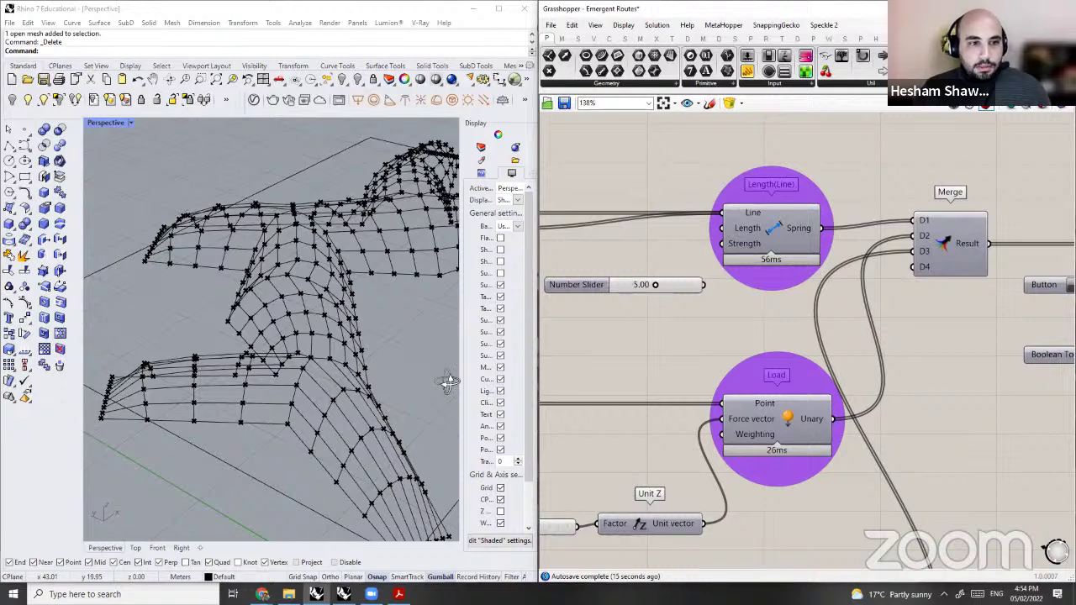
left_click_drag(704, 285, 722, 228)
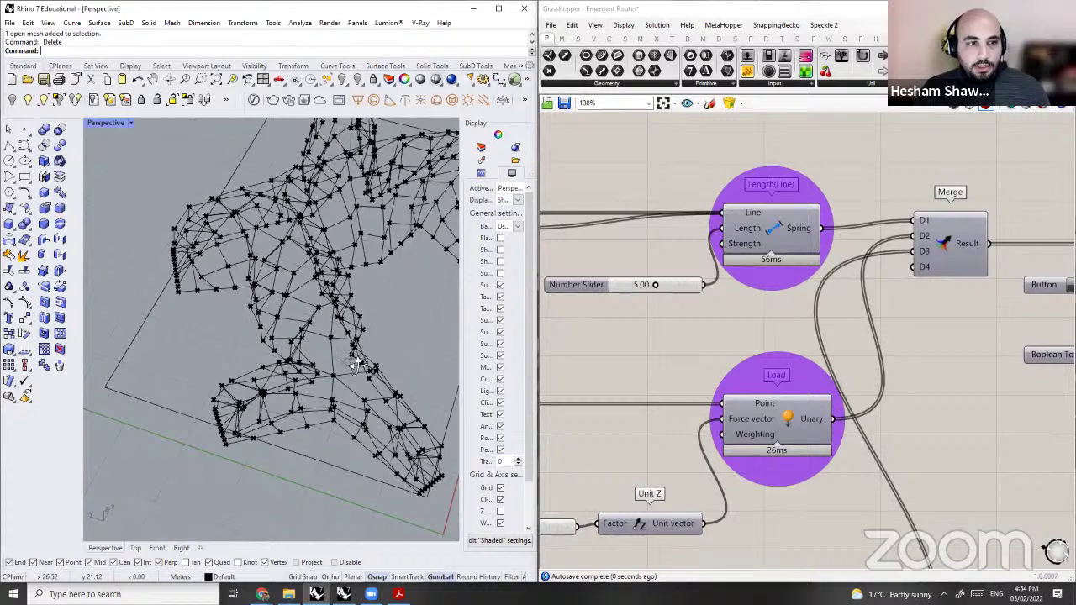
right_click_drag(355, 364, 358, 329)
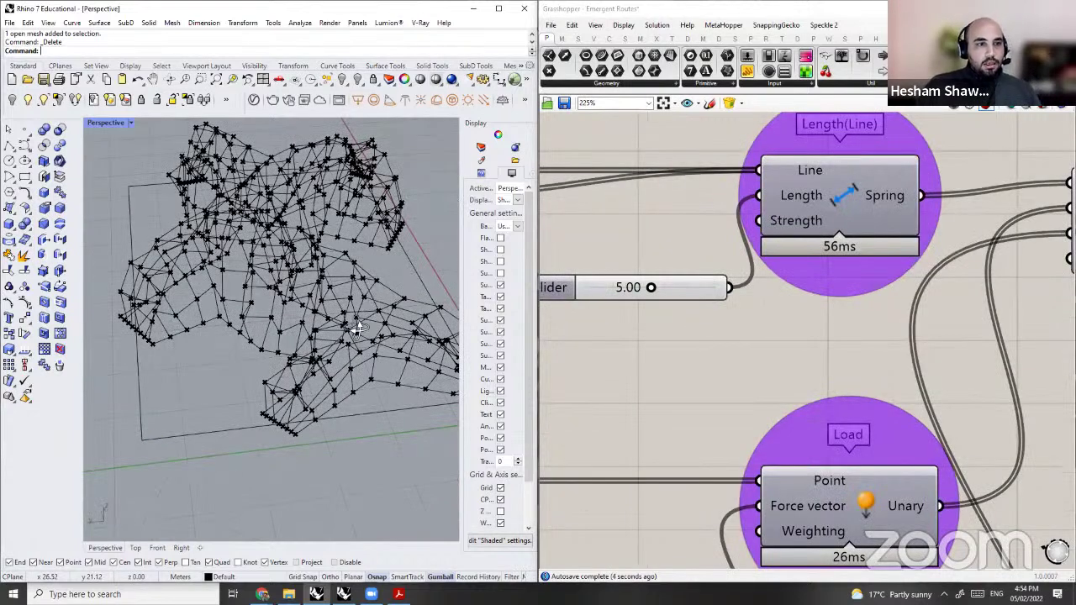
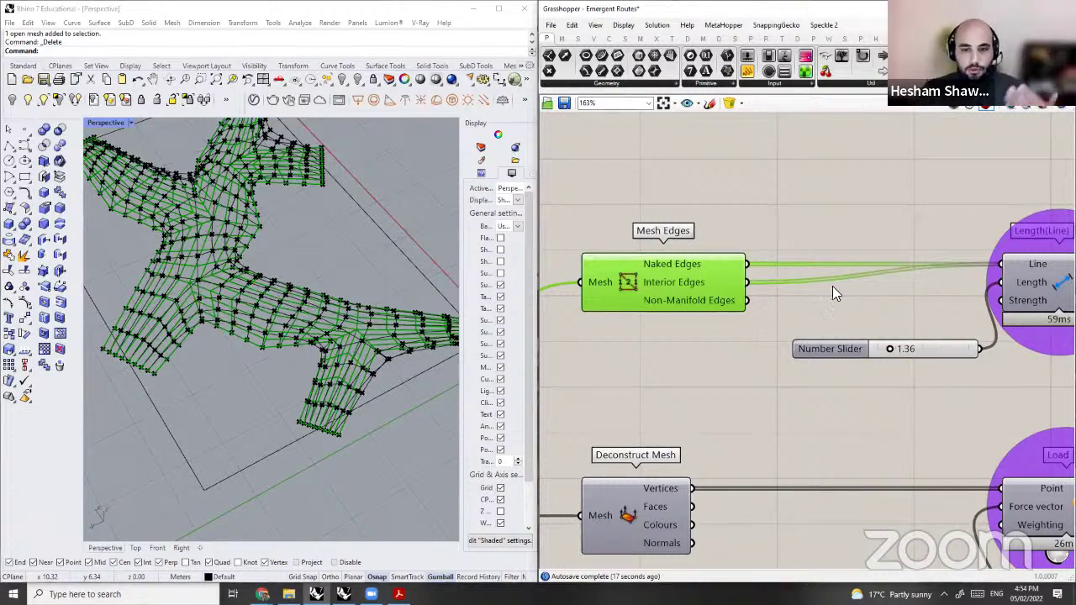
right_click_drag(890, 399, 788, 402)
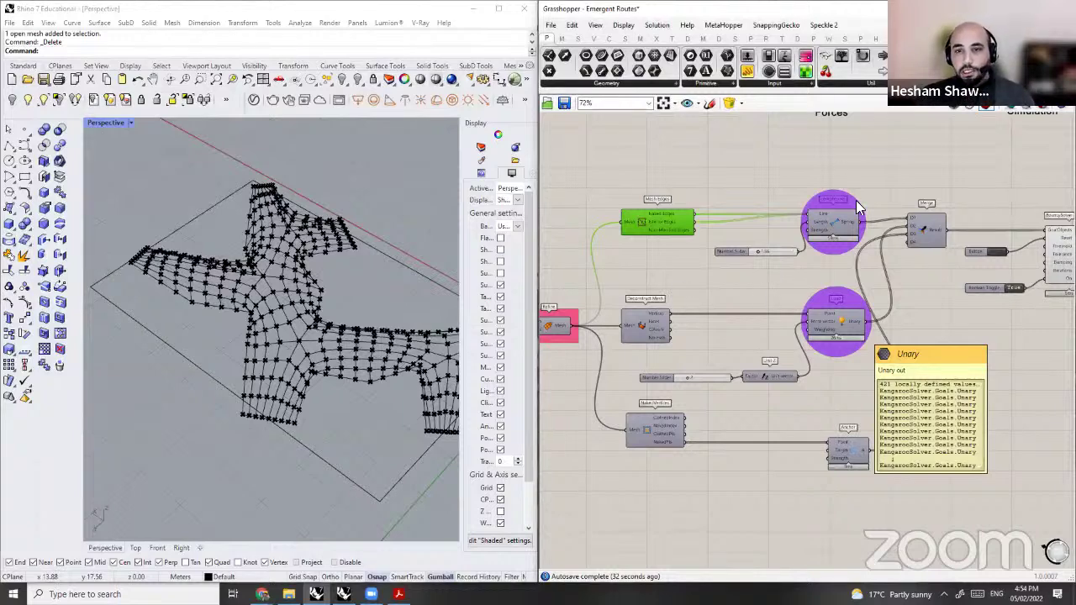
Step: Connect the Refine component's Mesh output to the G input of the Show component under Forces
right_click_drag(860, 202, 790, 208)
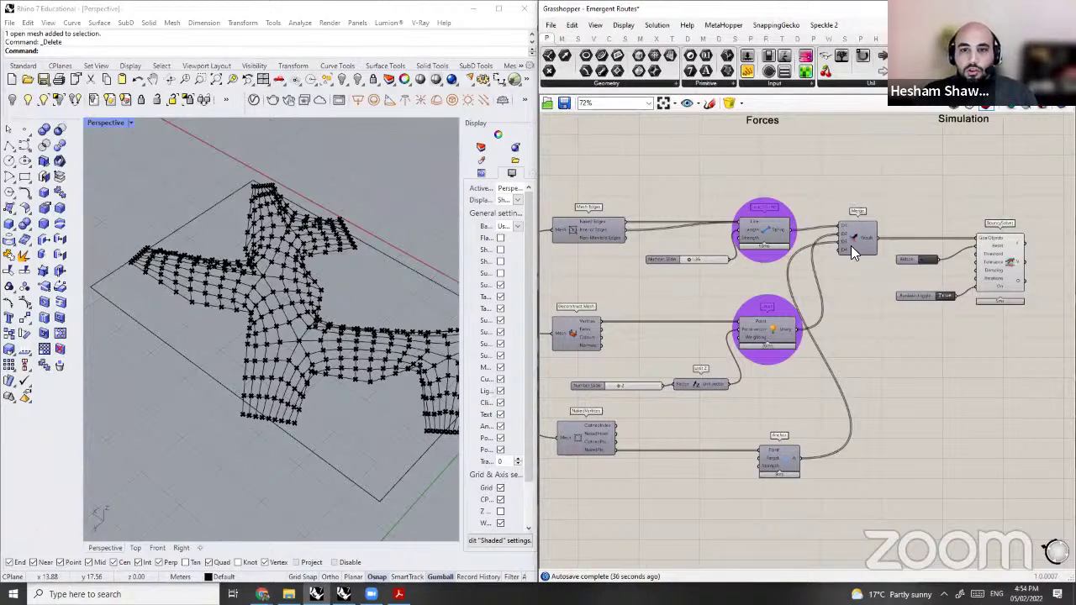
scroll(635, 372, "up", 3)
scroll(574, 414, "down", 2)
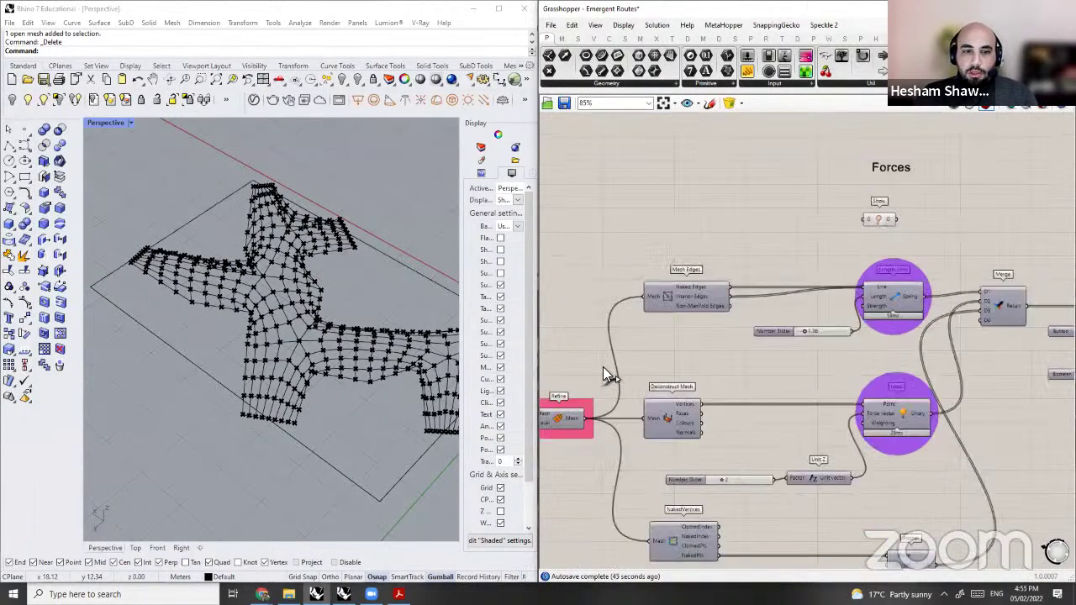
left_click_drag(585, 418, 938, 257)
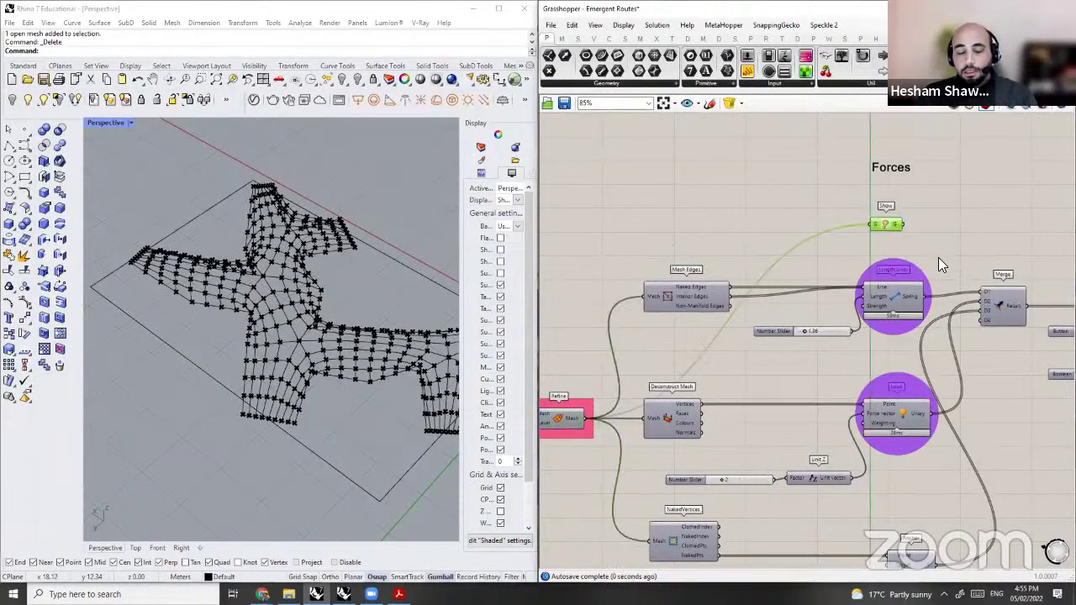
scroll(936, 266, "up", 2)
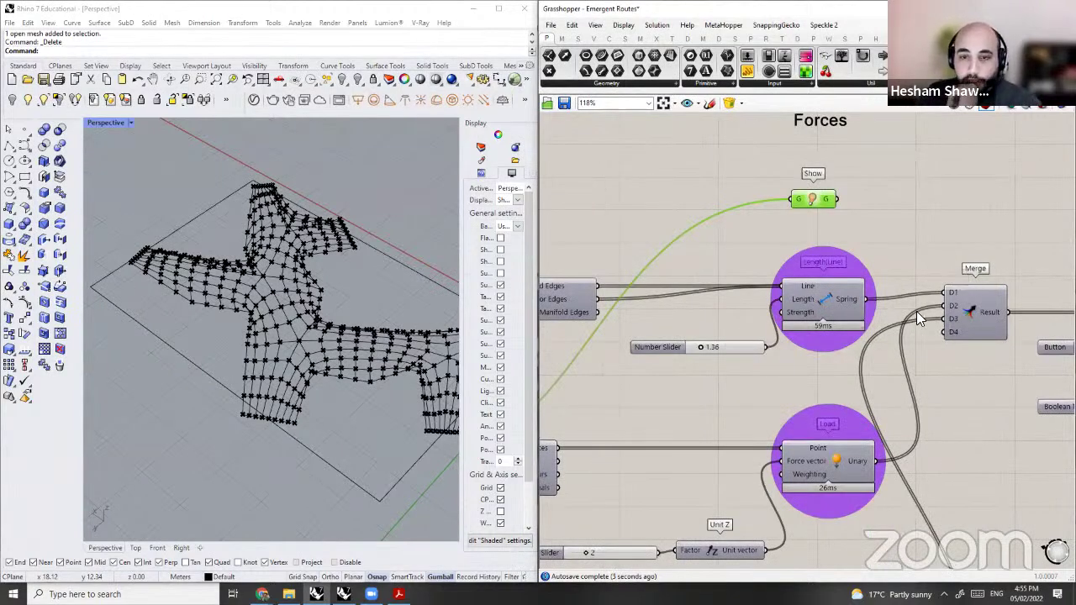
Step: Insert an extra input above D1 on the Merge component and connect the Show component's output to it
scroll(675, 191, "up", 5)
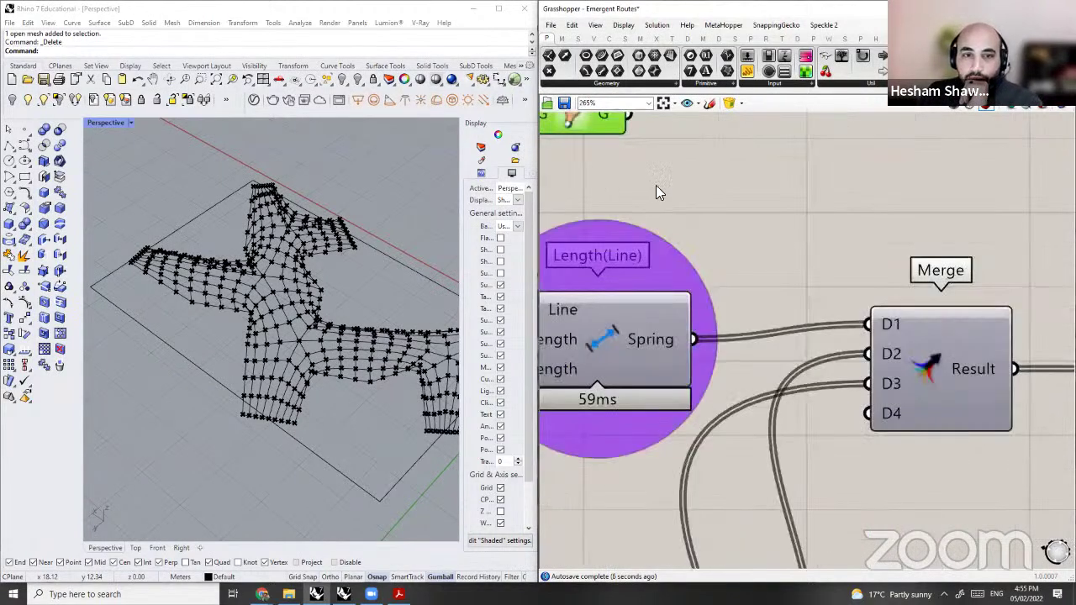
scroll(867, 333, "down", 2)
scroll(877, 338, "up", 5)
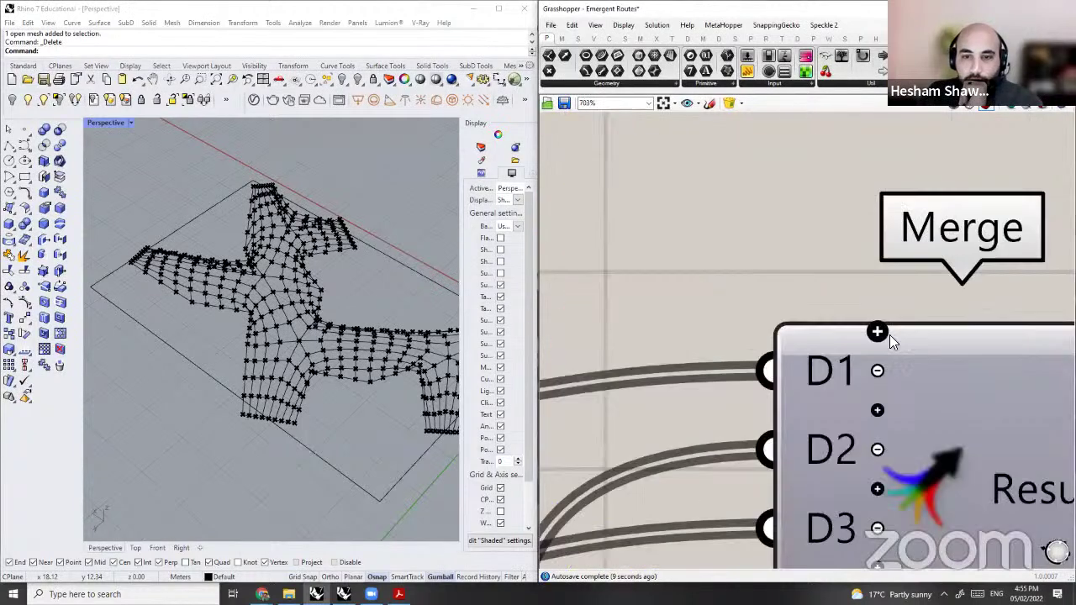
scroll(875, 329, "down", 4)
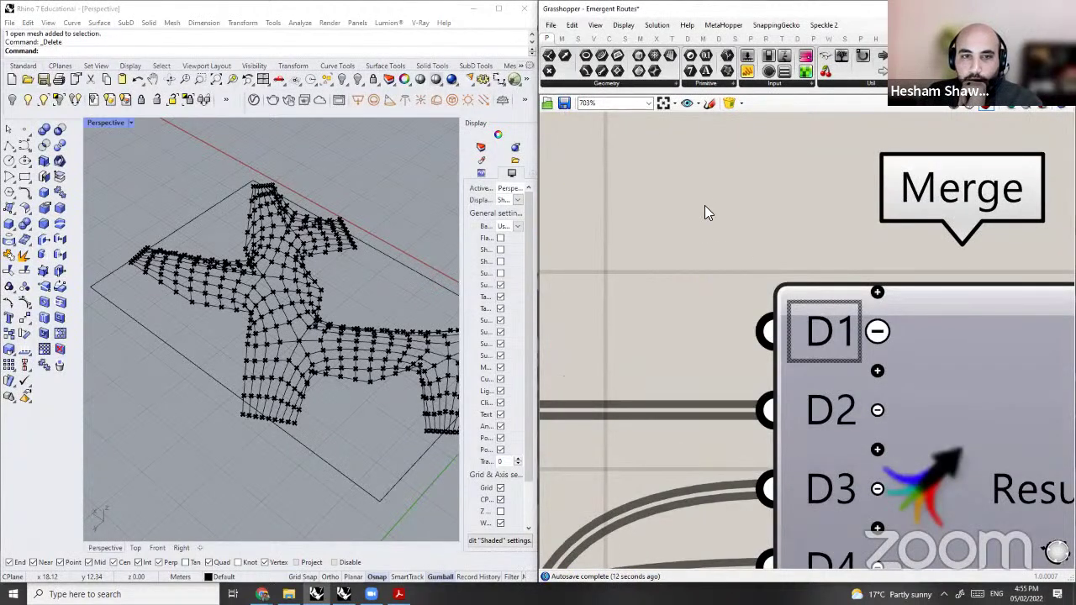
scroll(857, 340, "down", 1)
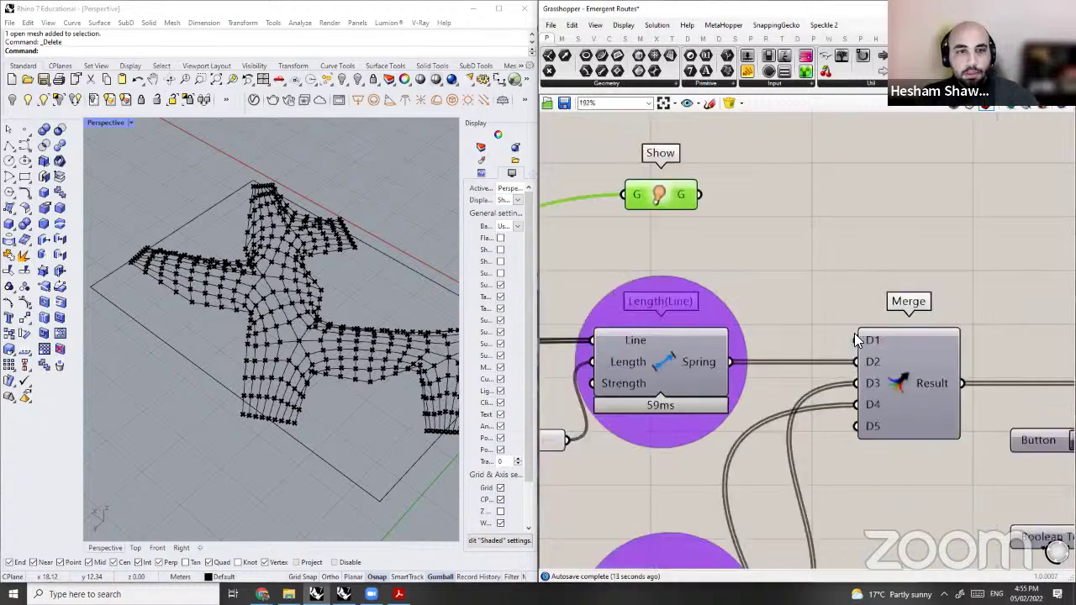
left_click_drag(700, 194, 856, 340)
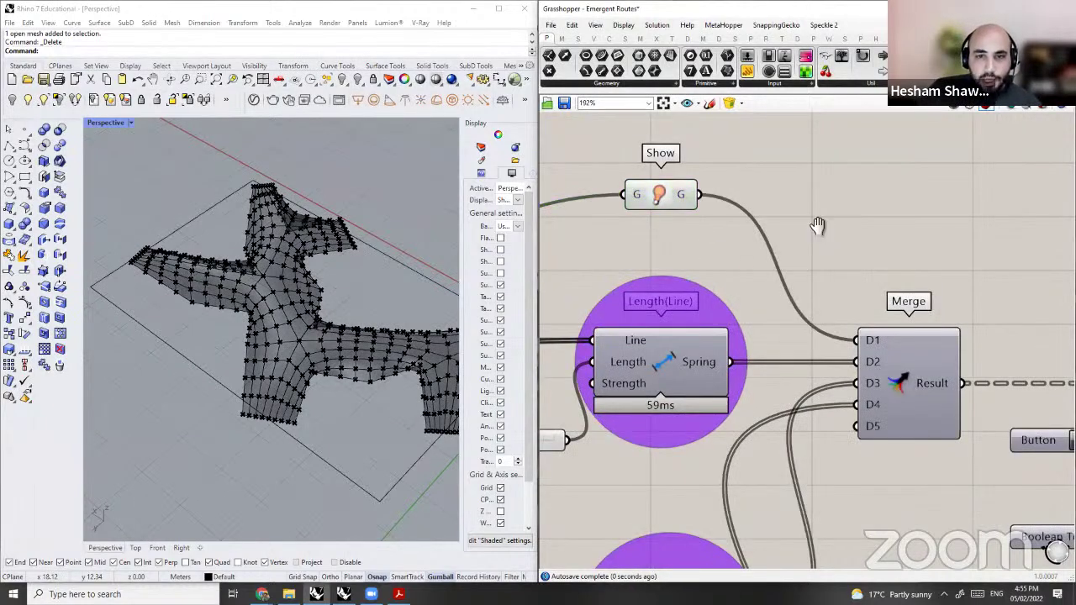
Step: Inspect the BouncySolver's O output in a new, enlarged Panel, and place it farther from the solver
scroll(947, 266, "down", 2)
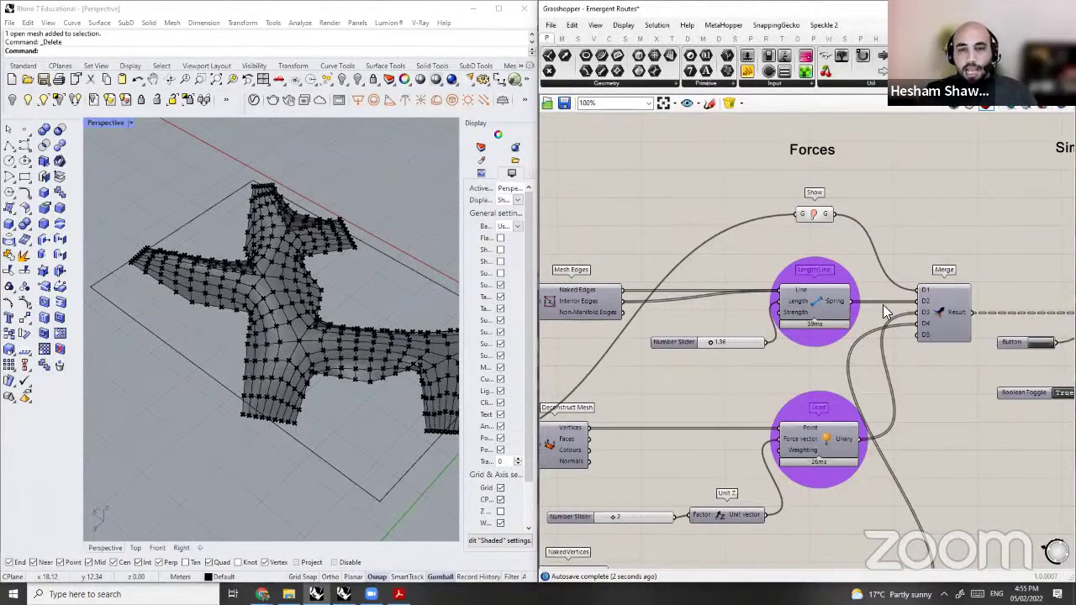
scroll(883, 304, "down", 1)
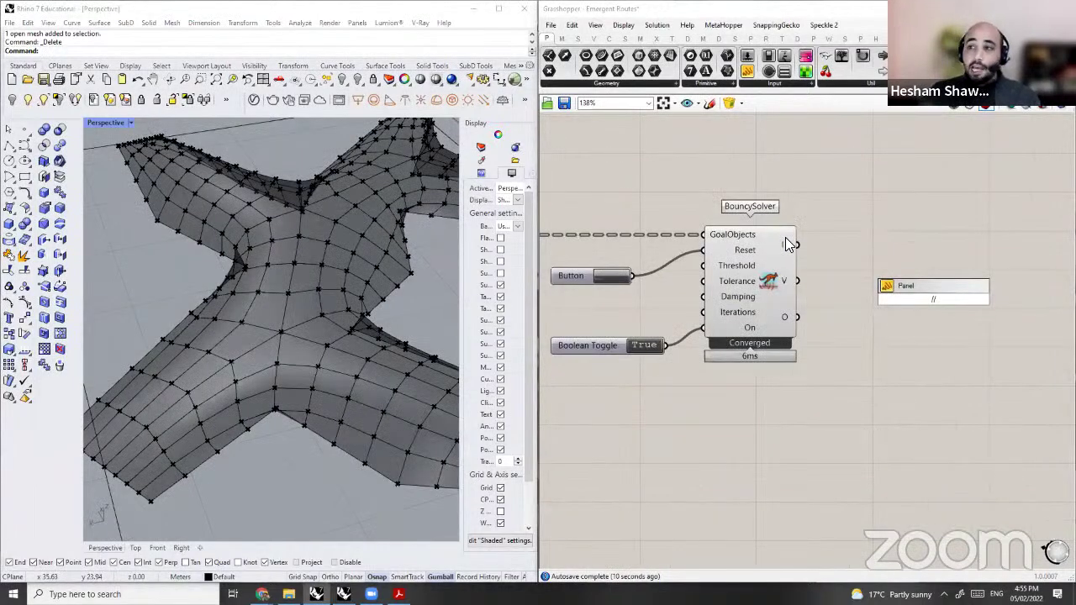
key("Return")
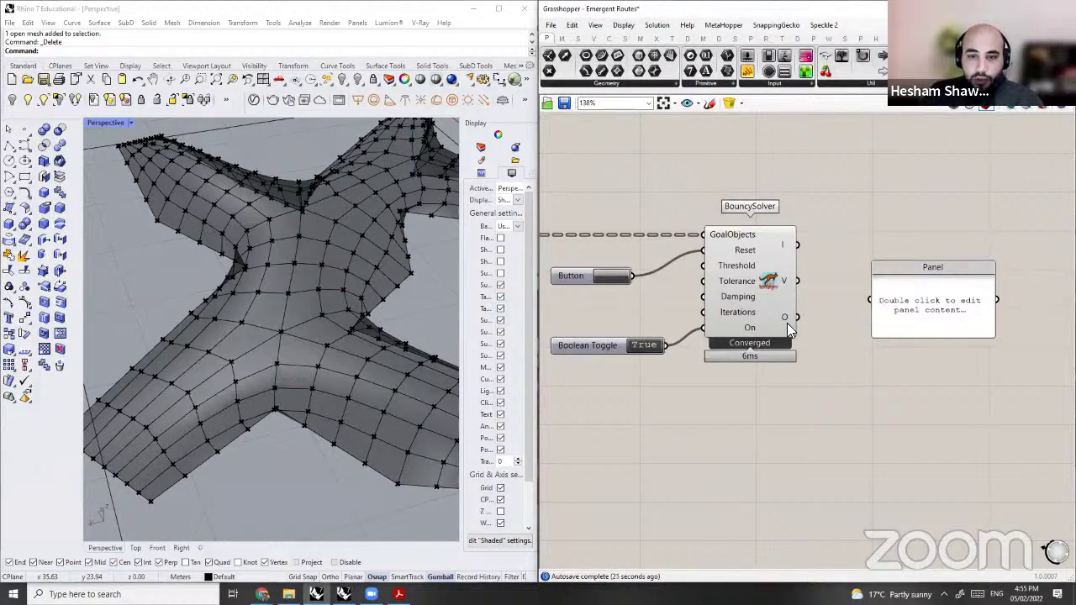
left_click_drag(797, 317, 877, 302)
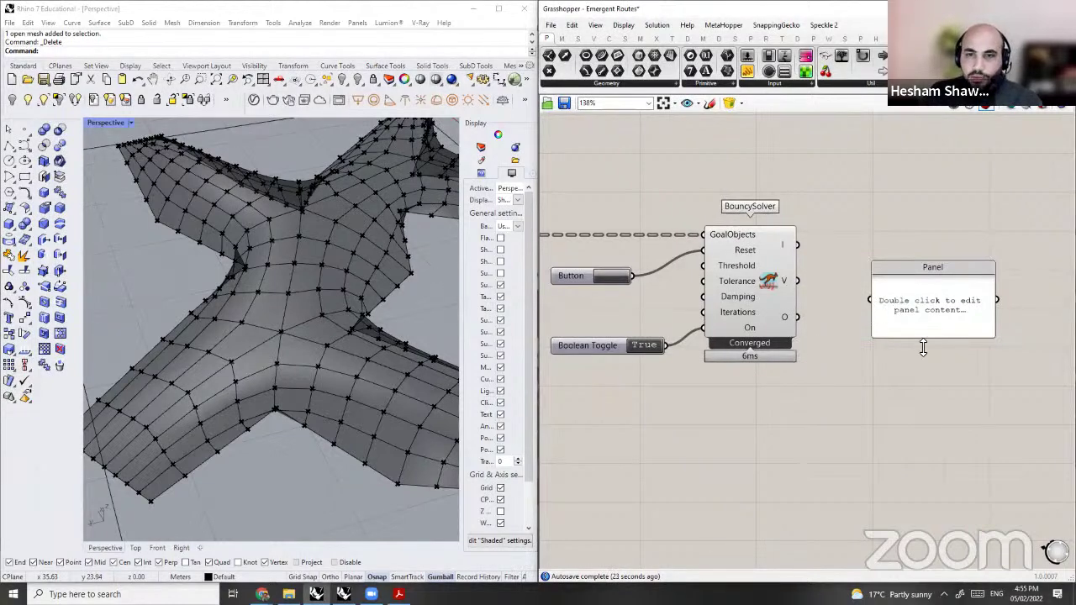
left_click_drag(922, 339, 932, 458)
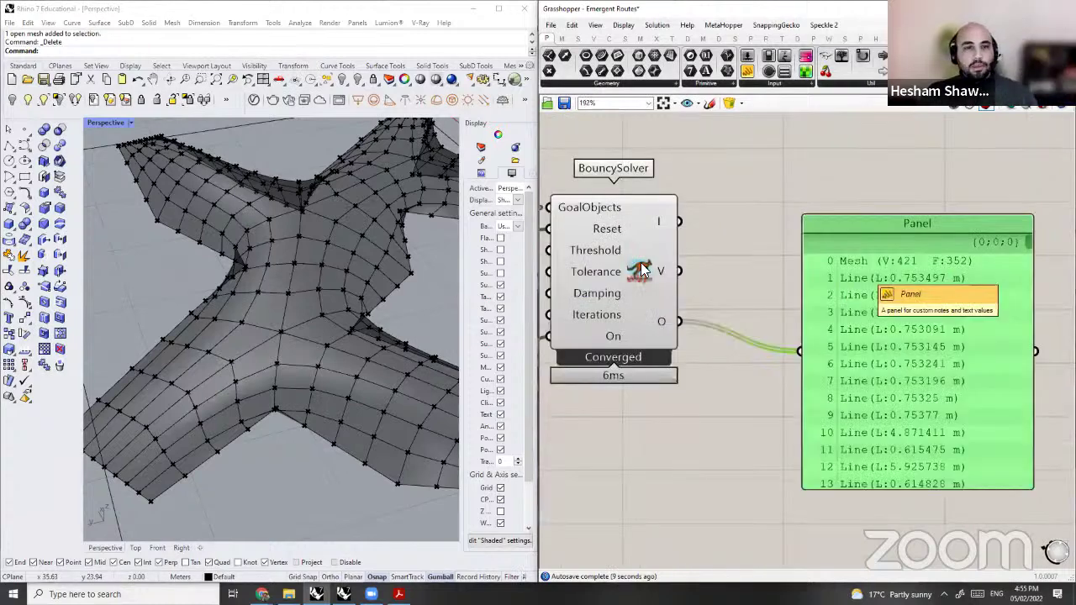
left_click_drag(846, 287, 920, 269)
Step: Add a List Item component and connect the BouncySolver's O output to its List input to extract the mesh
double_click(775, 287)
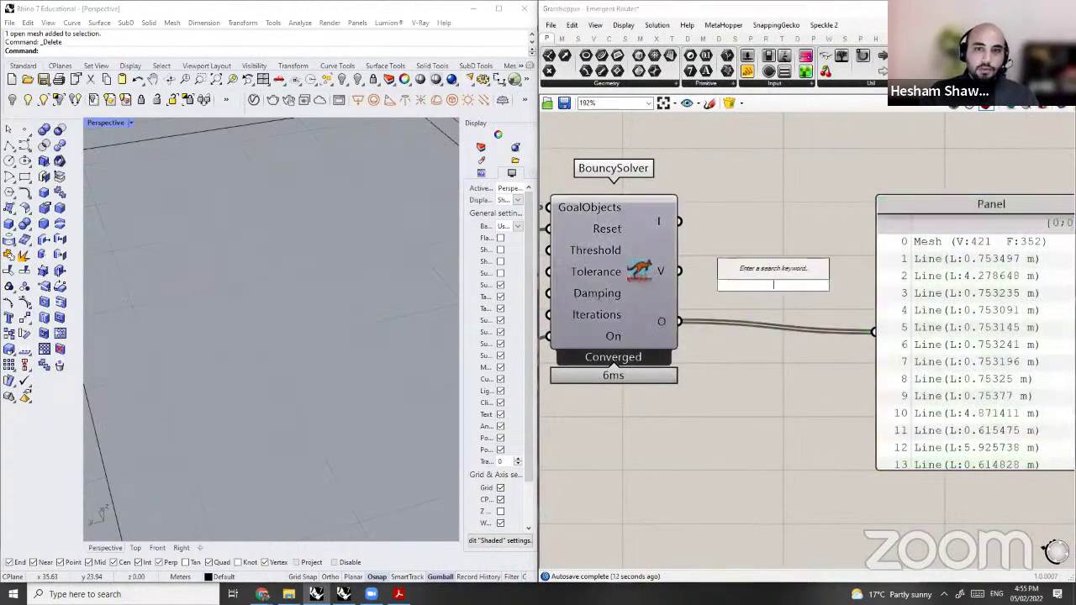
type("li")
left_click(731, 268)
left_click_drag(681, 321, 721, 262)
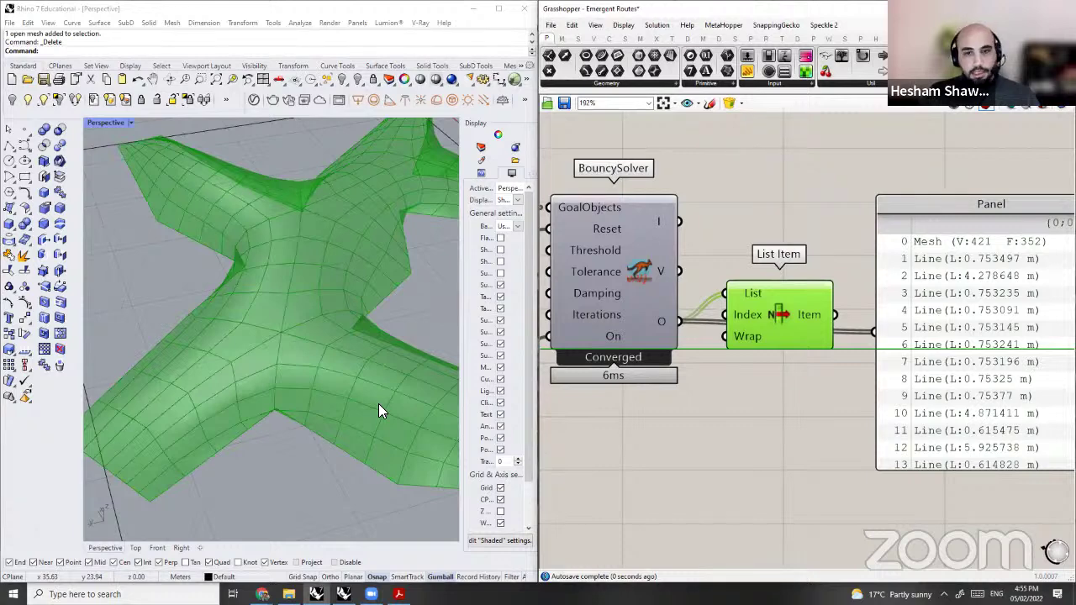
Step: Examine the extracted mesh from several angles and move the List Item component slightly closer to the BouncySolver
right_click_drag(379, 404, 371, 348)
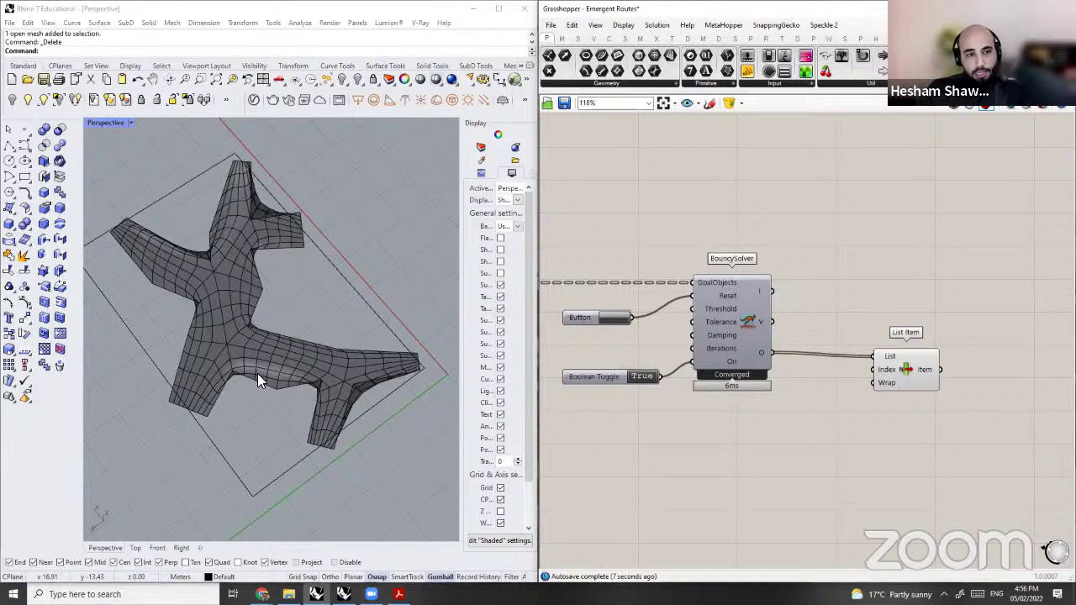
right_click_drag(257, 375, 318, 343)
right_click_drag(381, 383, 296, 418)
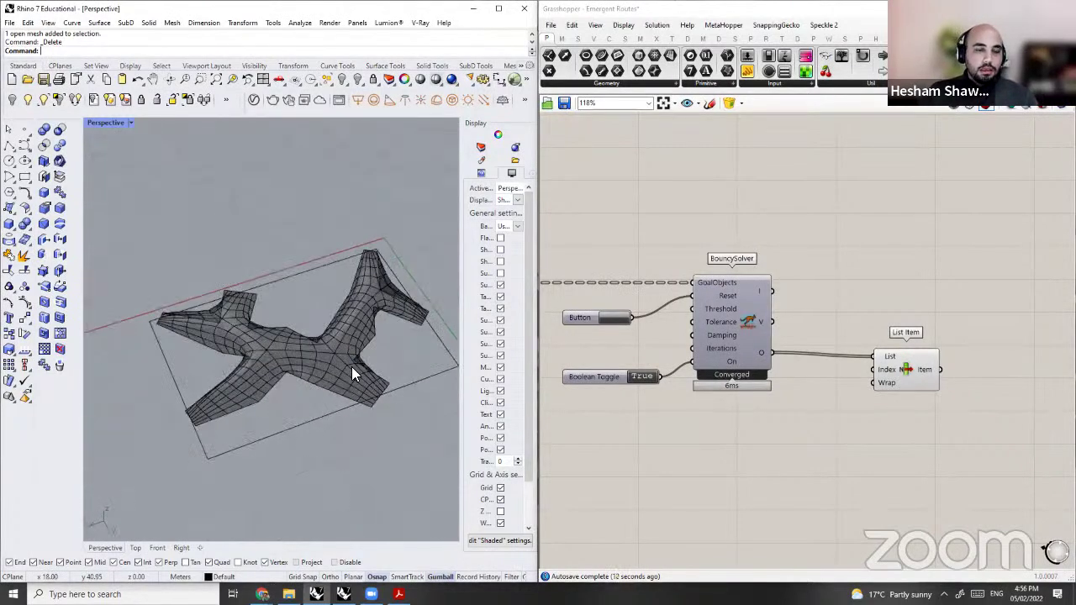
right_click_drag(351, 367, 281, 370)
left_click_drag(895, 377, 819, 362)
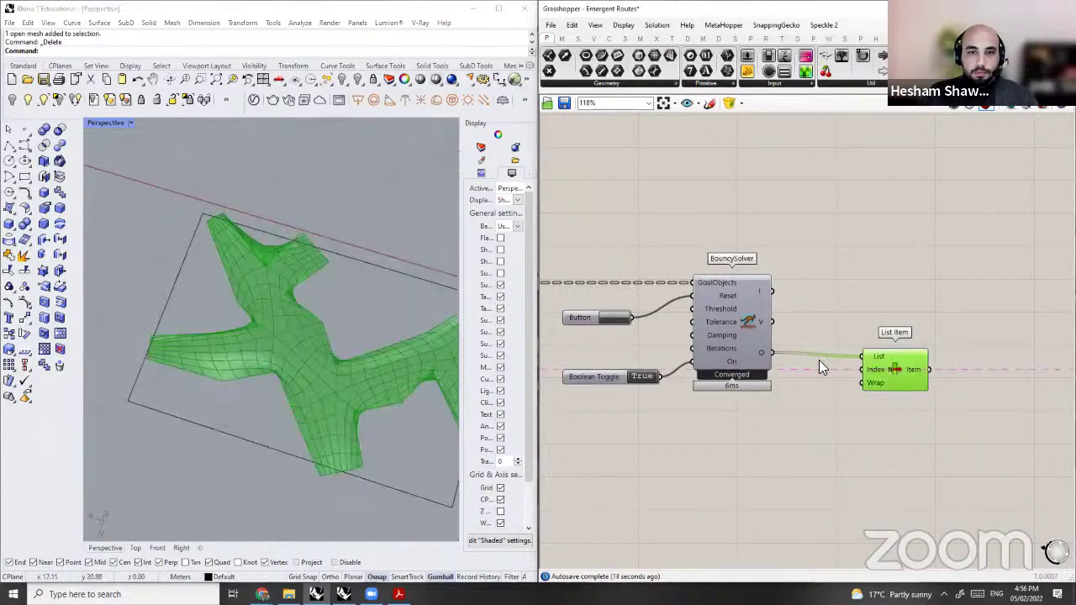
left_click(825, 494)
Step: Align the NakedVertices component with Deconstruct Mesh above it and nudge the Anchor component towards NakedVertices
scroll(826, 494, "down", 5)
right_click_drag(826, 493, 1009, 386)
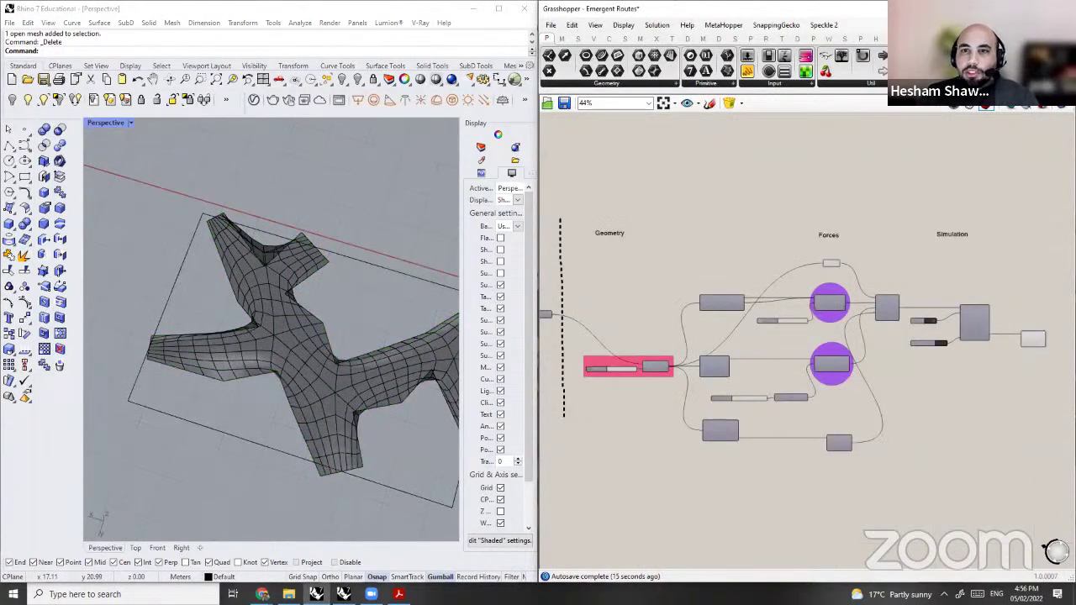
scroll(908, 263, "up", 3)
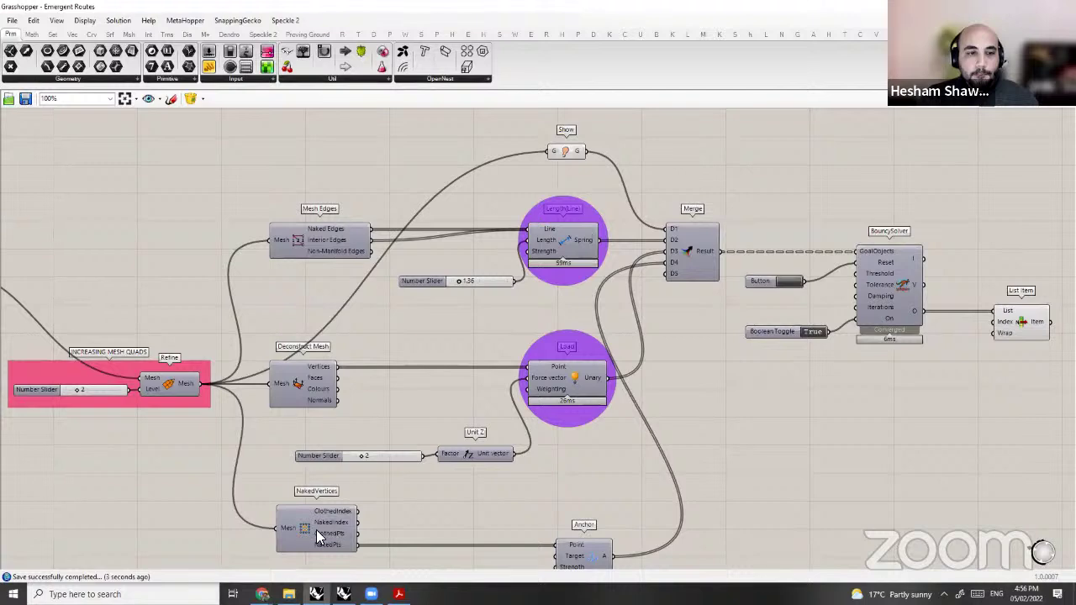
left_click_drag(316, 531, 309, 531)
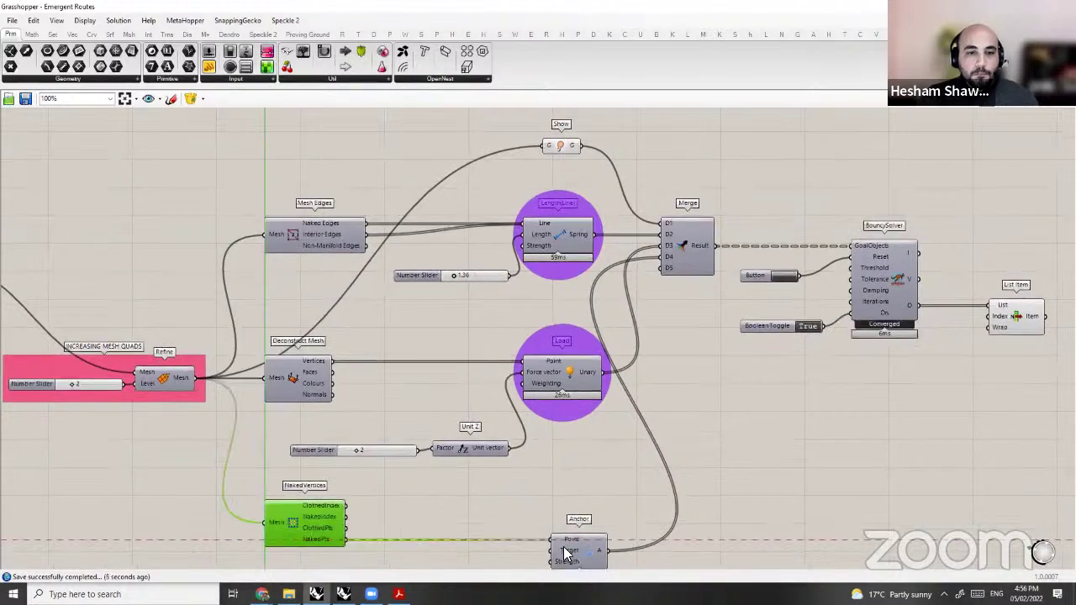
left_click_drag(565, 548, 560, 548)
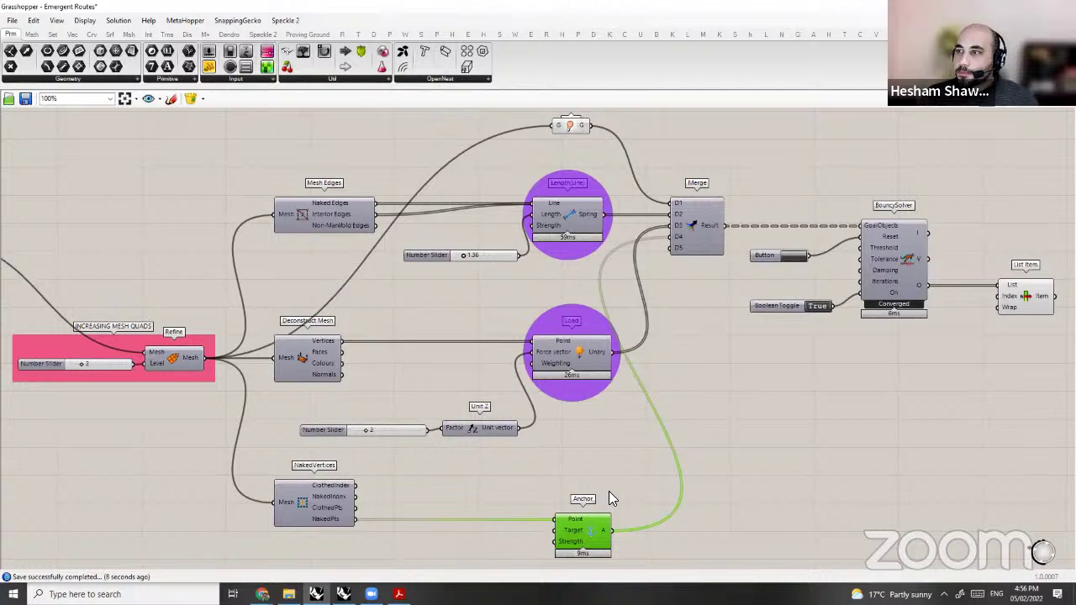
Step: Tidy the canvas by aligning the Geometry heading with the Forces heading and shifting the Anchor component slightly closer to NakedVertices
scroll(610, 494, "down", 1)
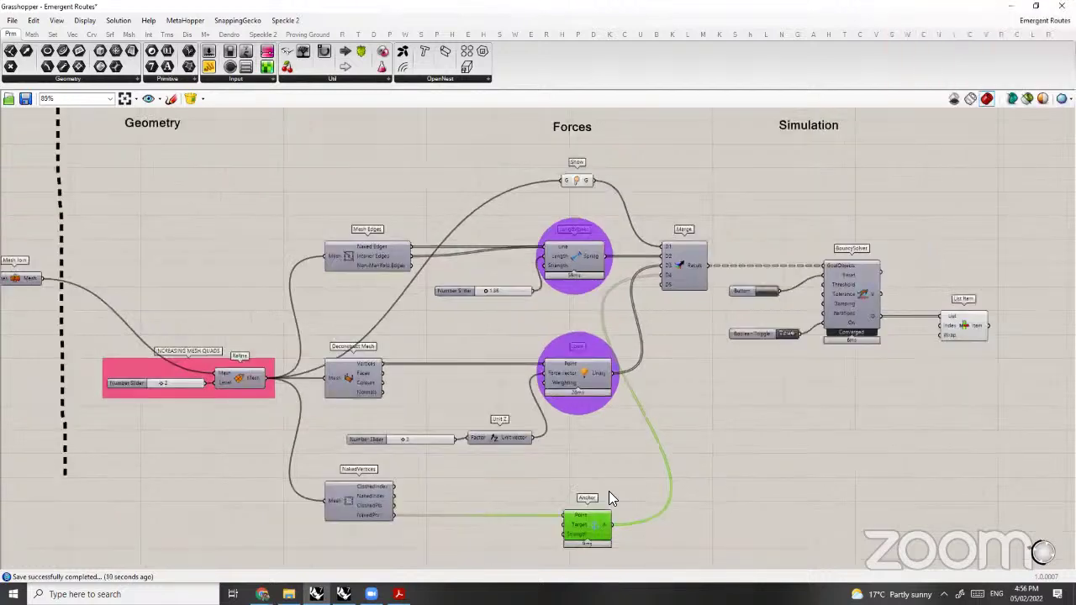
left_click(173, 131)
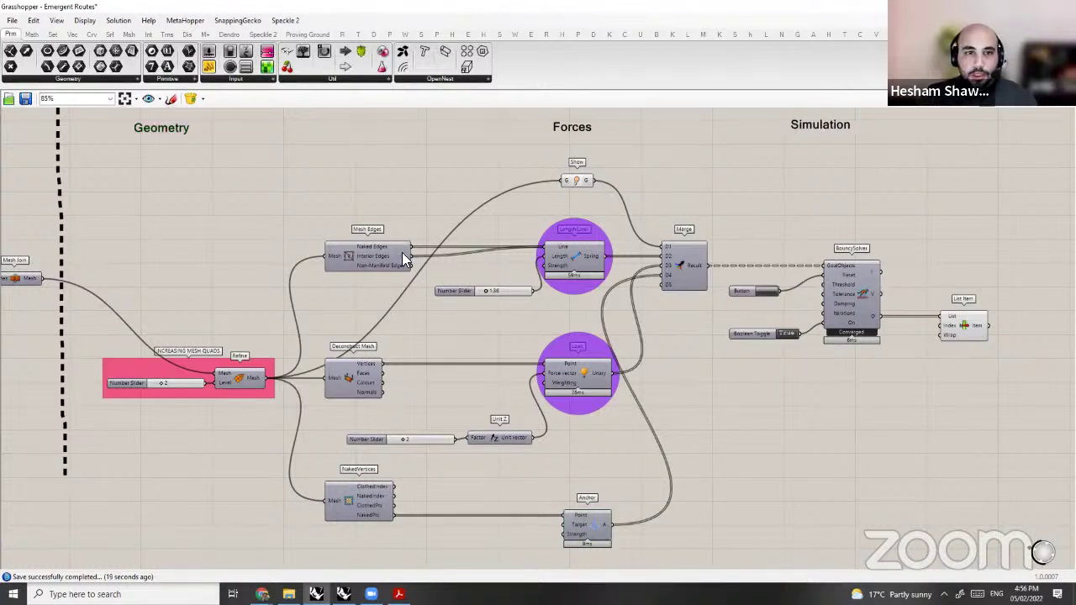
left_click_drag(287, 320, 138, 423)
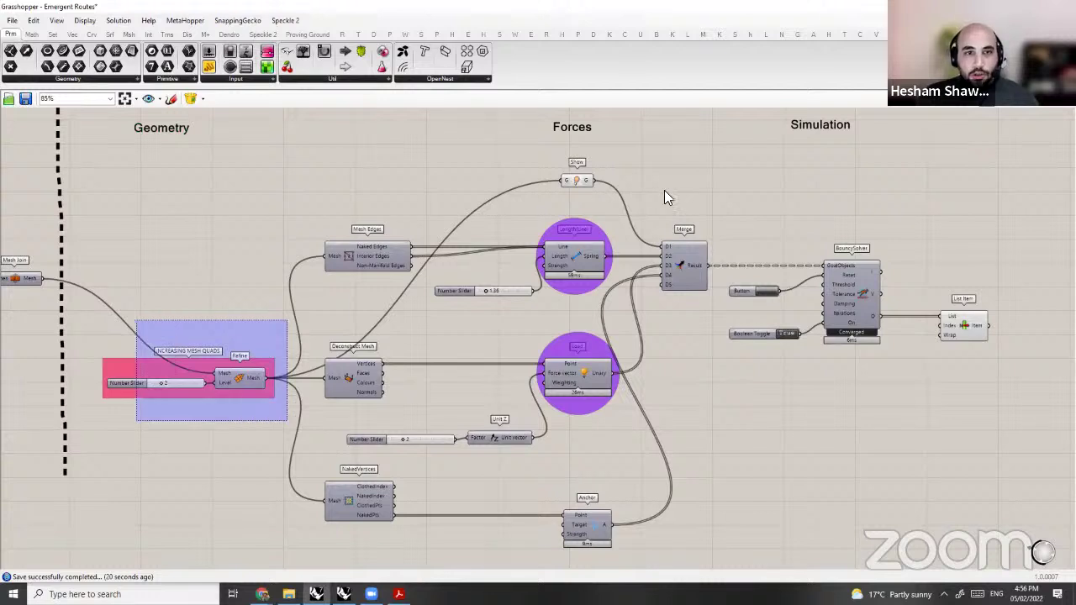
left_click_drag(634, 160, 575, 503)
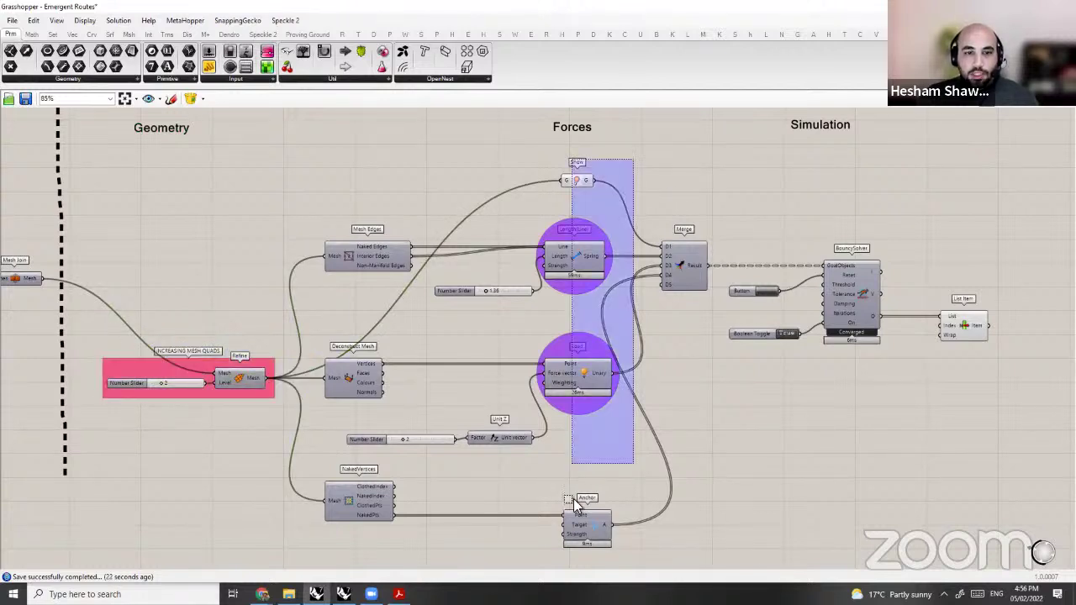
left_click(730, 422)
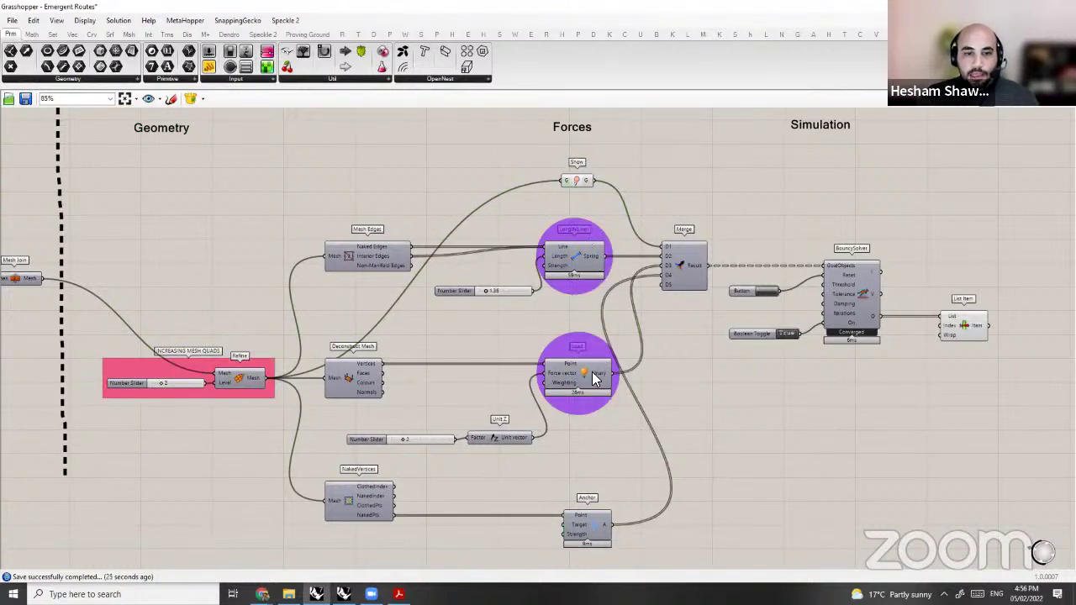
left_click_drag(605, 522, 597, 522)
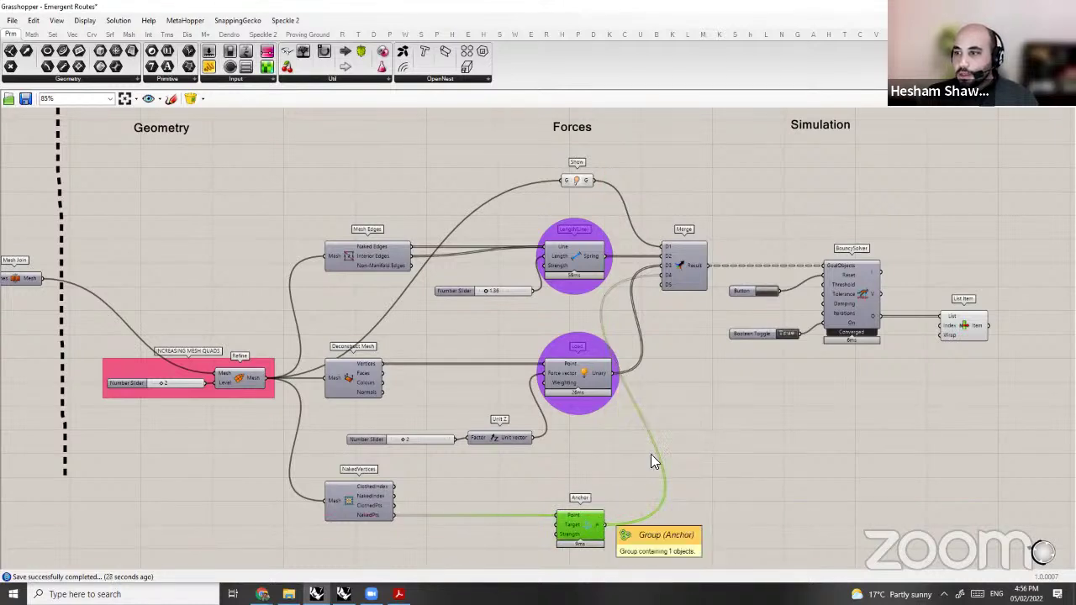
Step: Nudge the Merge component slightly towards the BouncySolver and select the solver, its button, toggle and List Item
right_click_drag(690, 272, 631, 264)
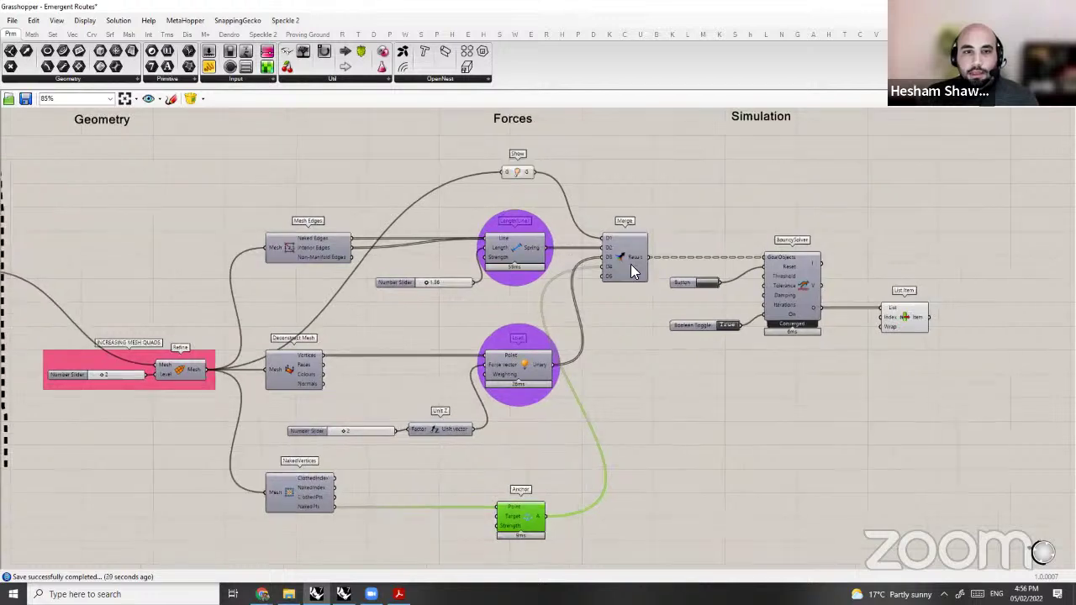
left_click_drag(624, 256, 626, 256)
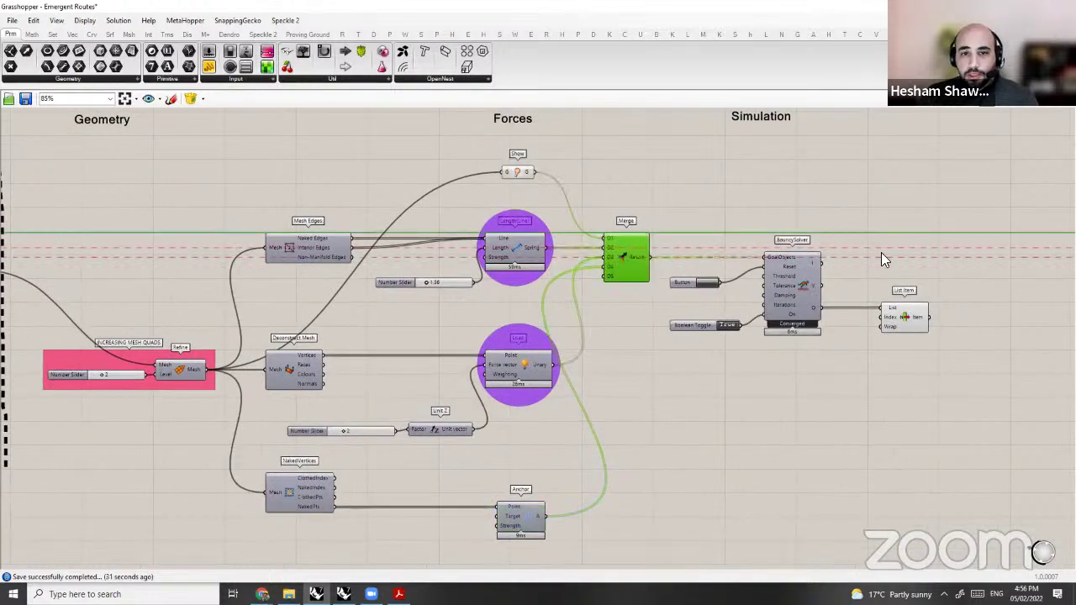
left_click_drag(953, 224, 732, 350)
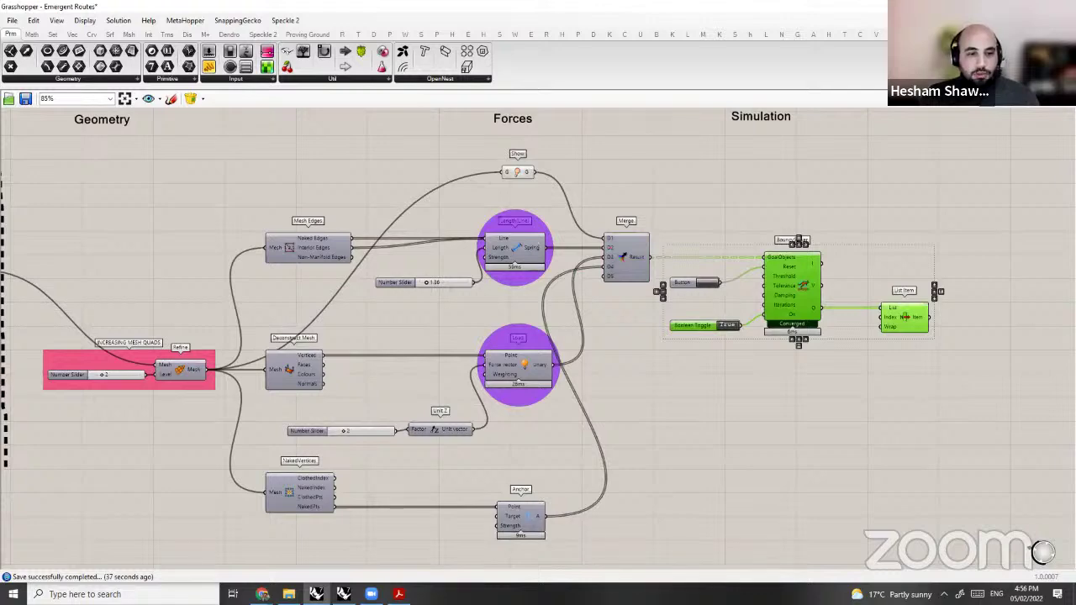
Step: Set Rhino beside Grasshopper and examine the 03-Volume and 02-Routes diagrams in the presentation PDF
key("super+Left")
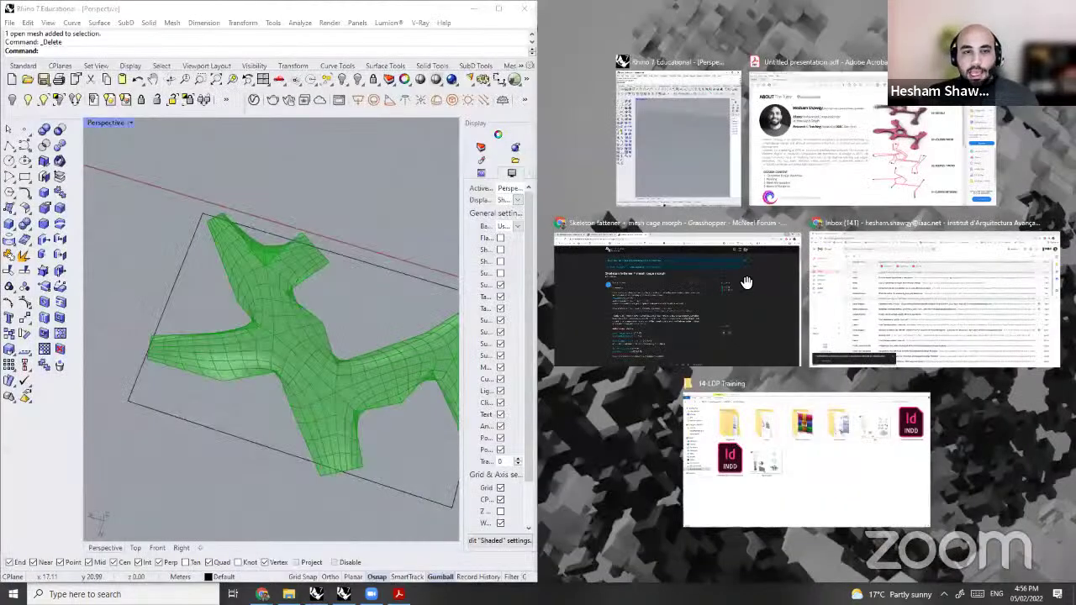
left_click(772, 246)
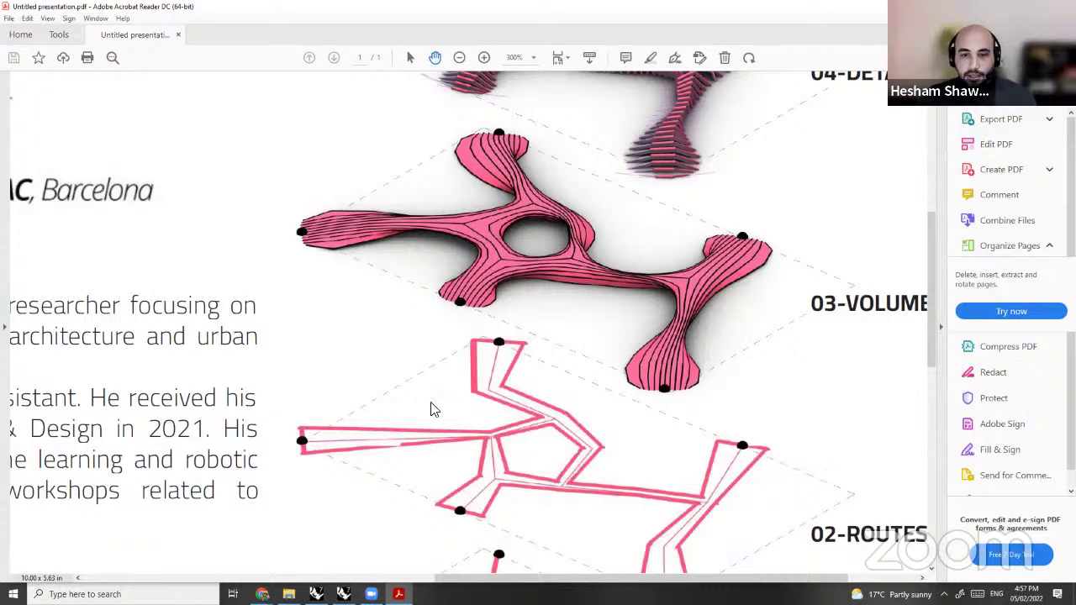
key("alt+Tab")
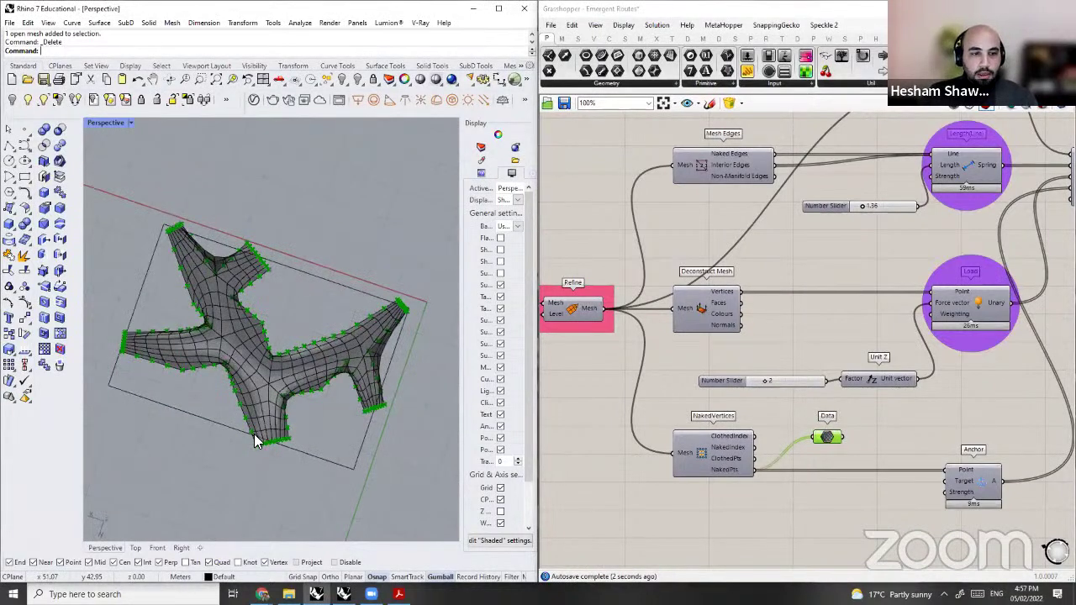
Step: Check the naked points around the mesh boundary and delete the NakedVertices, Data and Anchor components
scroll(257, 443, "up", 4)
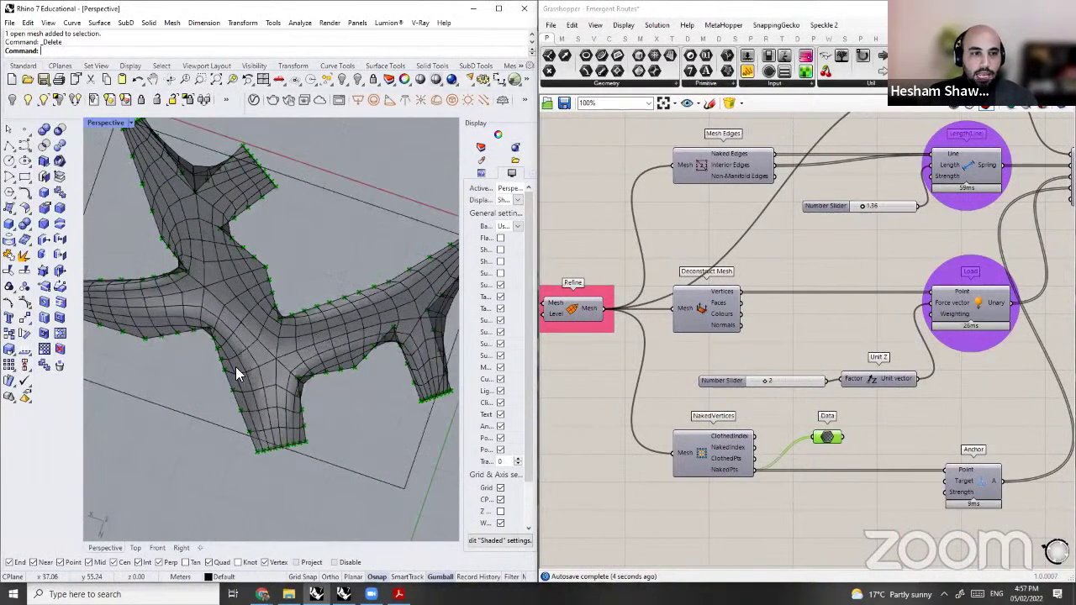
scroll(319, 374, "down", 4)
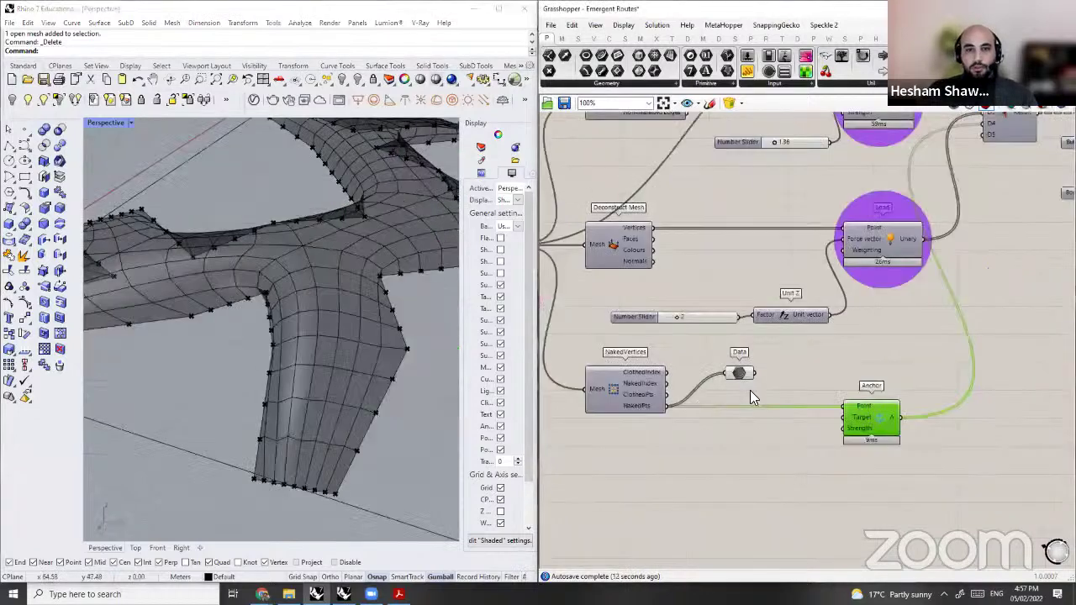
scroll(780, 397, "down", 2)
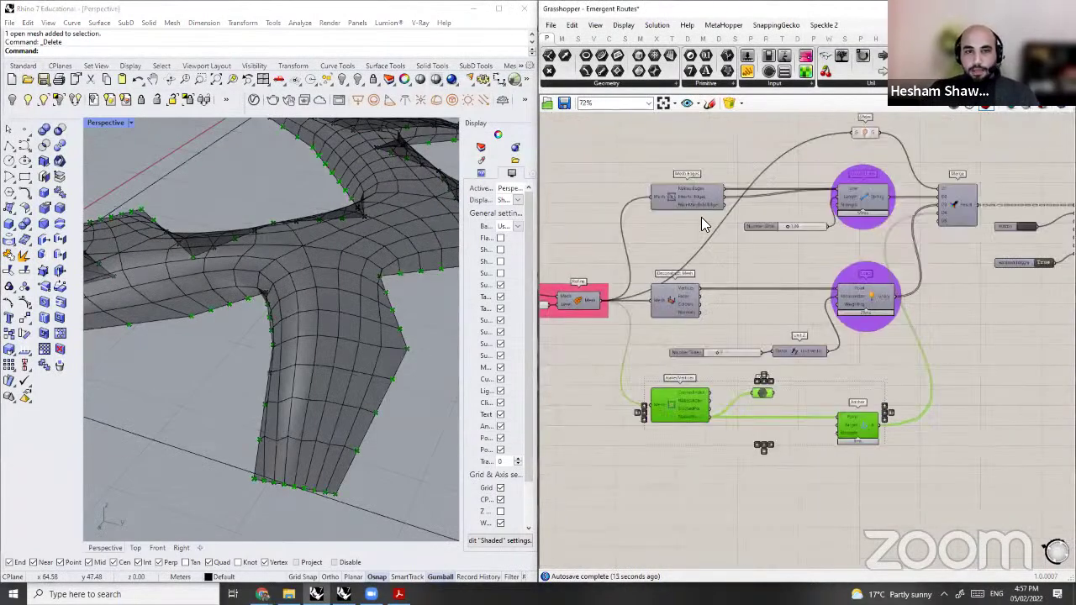
key("Delete")
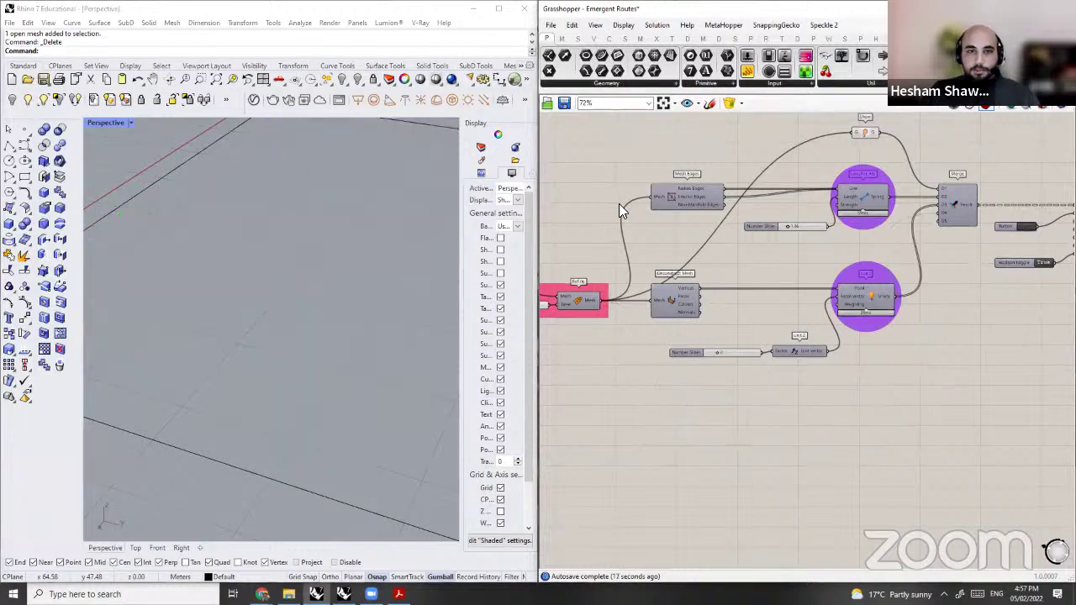
Step: Duplicate the Mesh Edges component below the Unit Z branch and connect its Naked Edges output to a new Data parameter
right_click_drag(690, 202, 619, 203)
left_click_drag(617, 201, 632, 419, "alt")
scroll(667, 429, "up", 3)
double_click(780, 403)
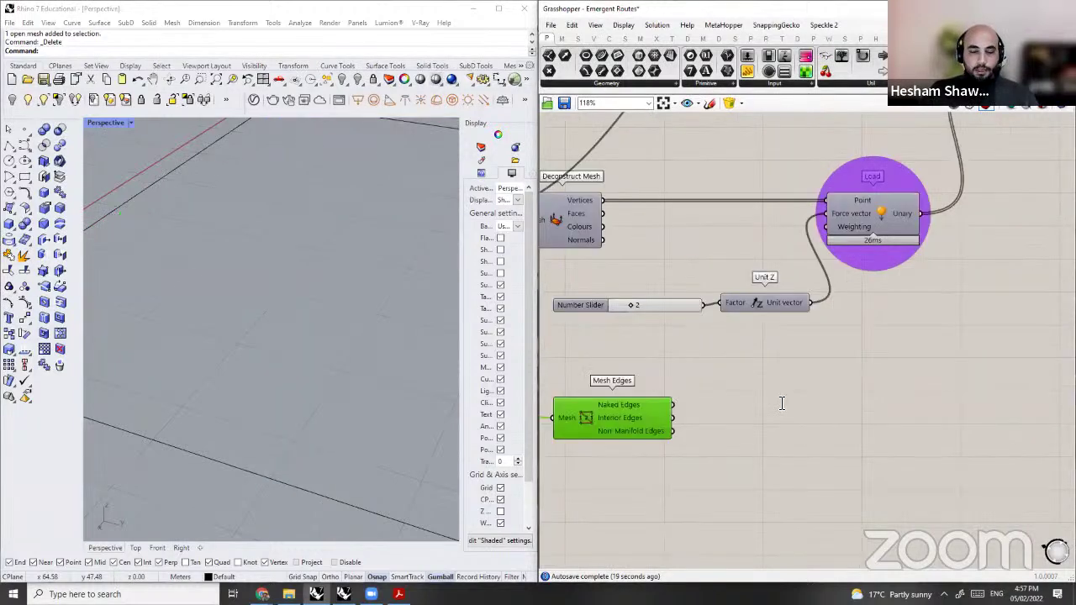
scroll(728, 439, "up", 1)
double_click(780, 402)
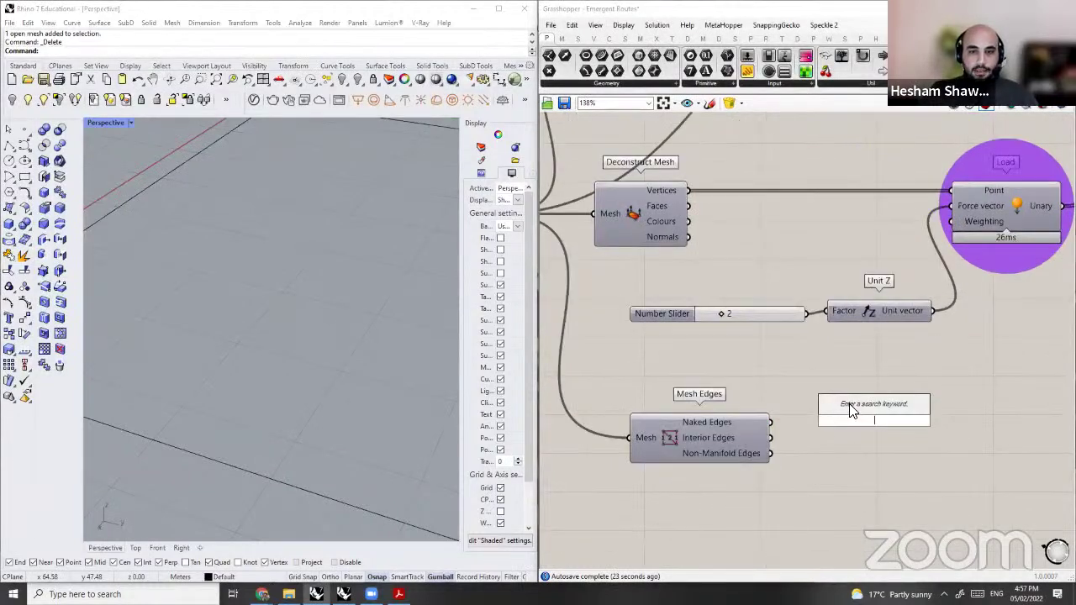
type("data")
left_click(839, 425)
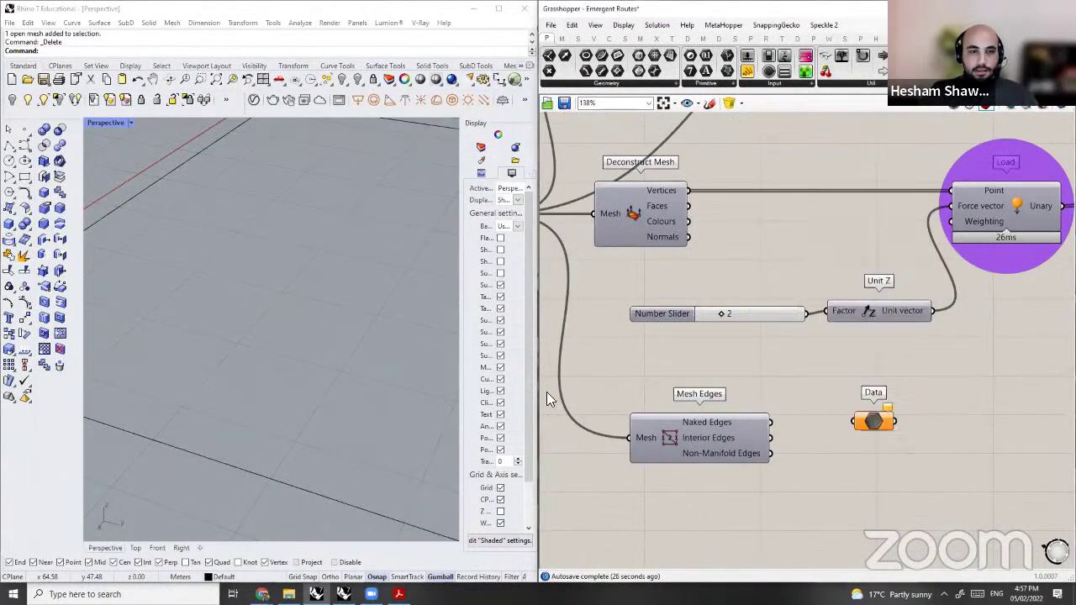
left_click_drag(770, 438, 855, 422)
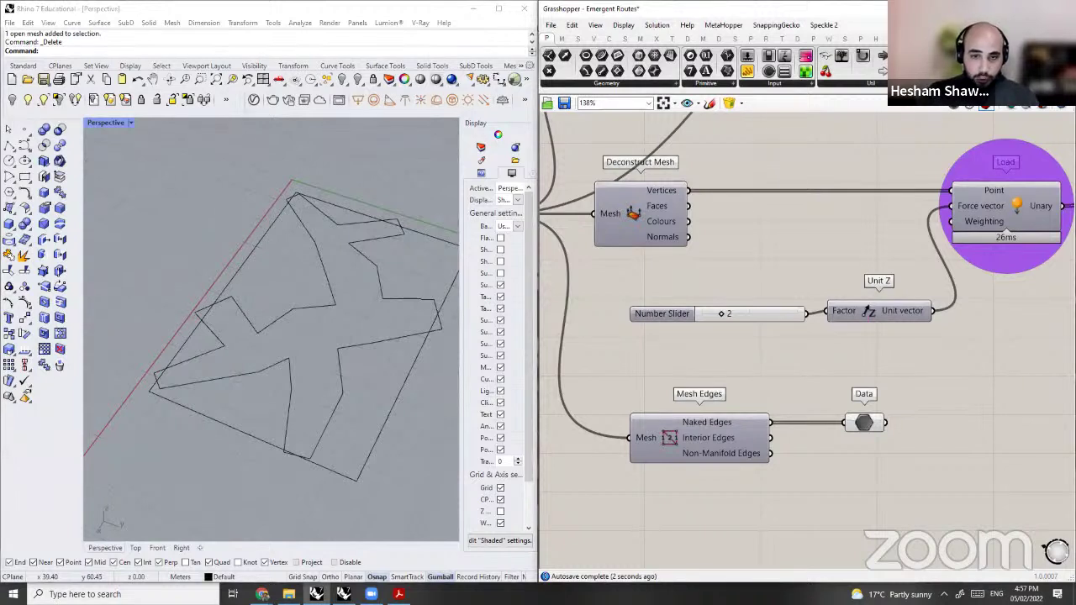
Step: Replace the Data parameter with a Join Curves component fed by the copied Mesh Edges' Naked Edges output
double_click(820, 364)
type("JOIN")
key("Return")
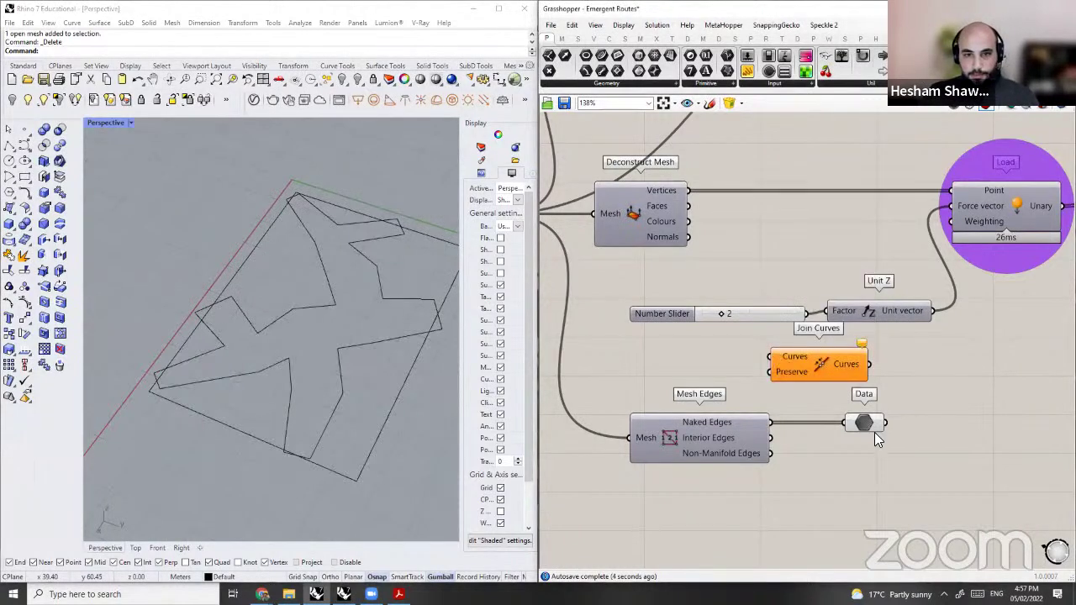
left_click_drag(771, 422, 770, 357)
left_click(876, 424)
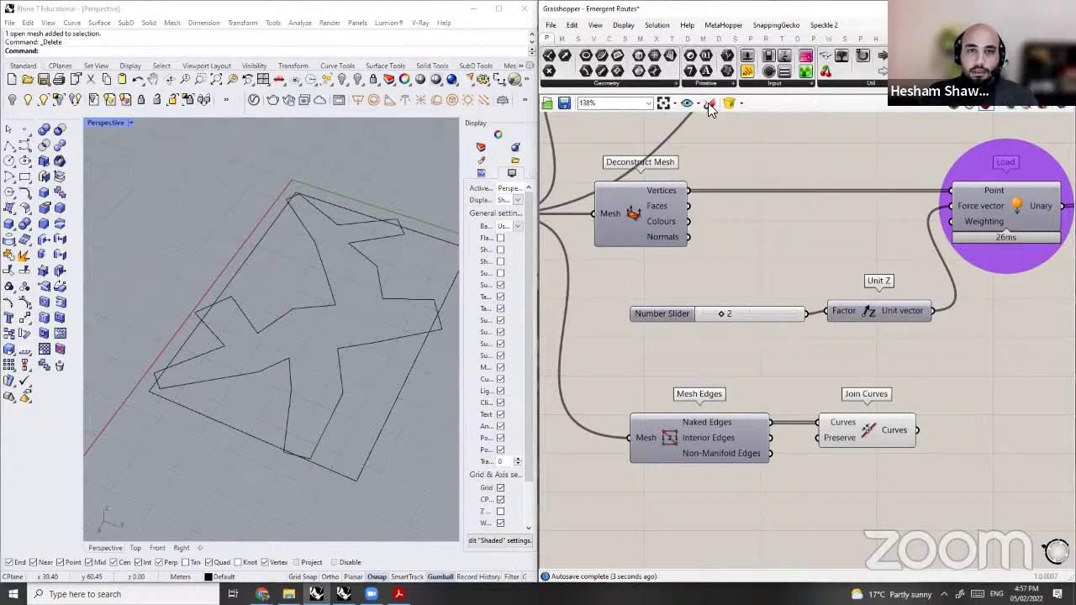
left_click(711, 105)
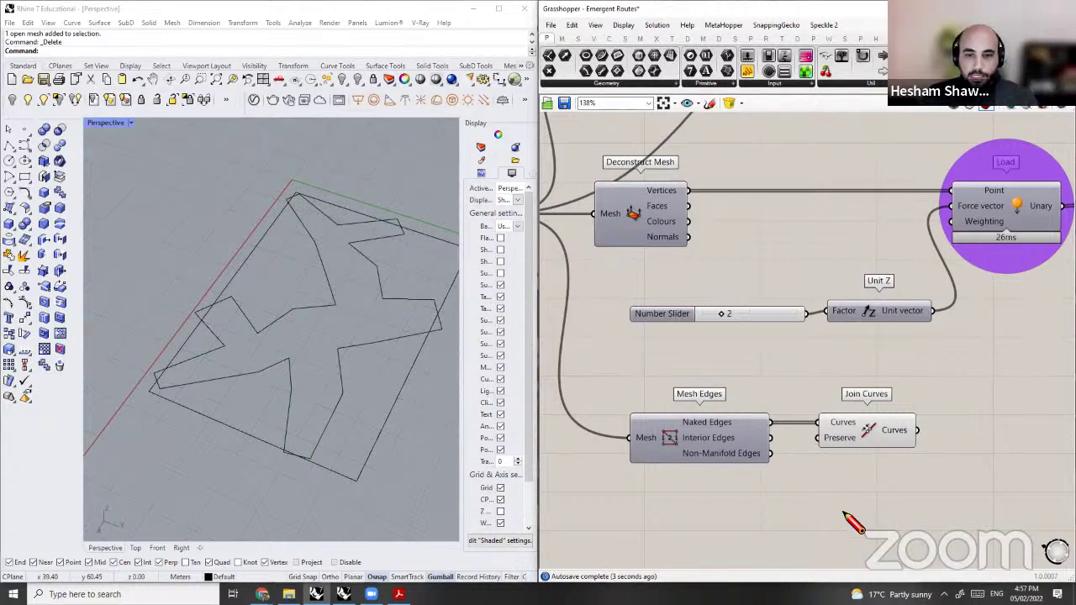
left_click_drag(836, 472, 843, 513)
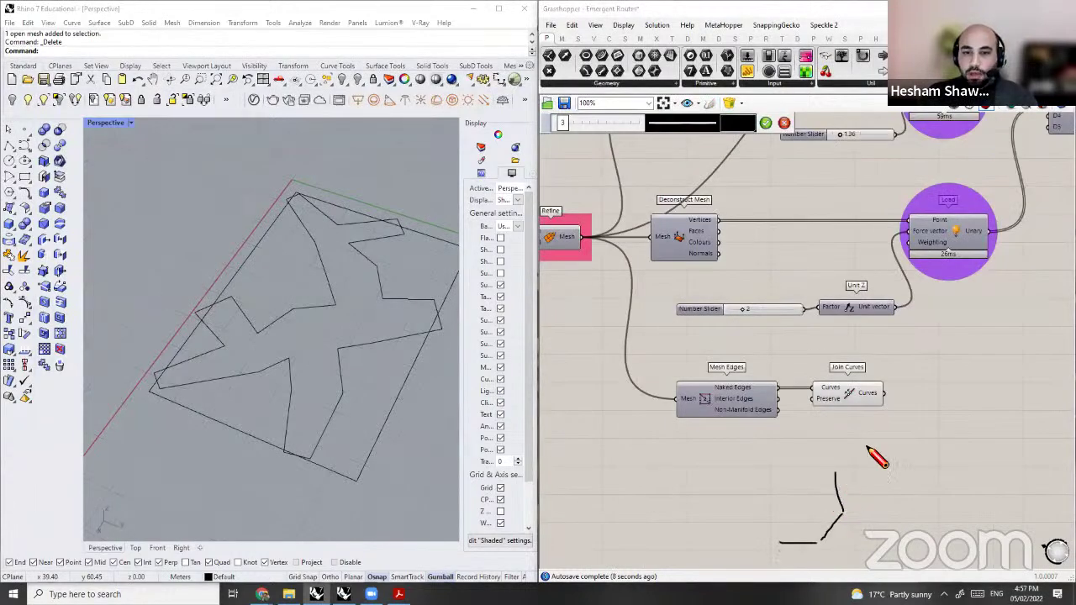
left_click_drag(887, 435, 838, 467)
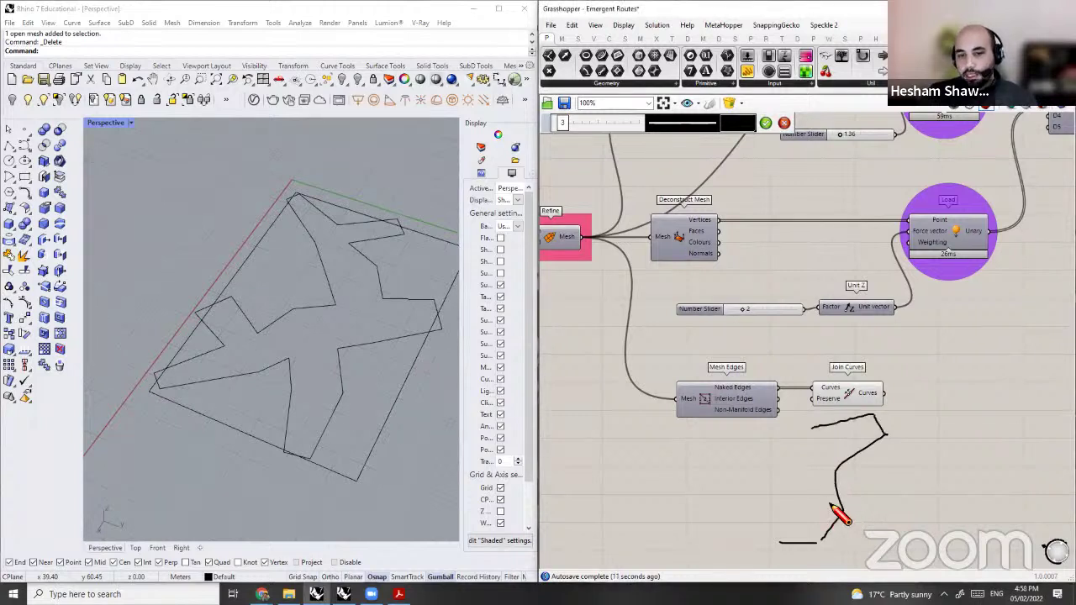
left_click_drag(831, 505, 821, 538)
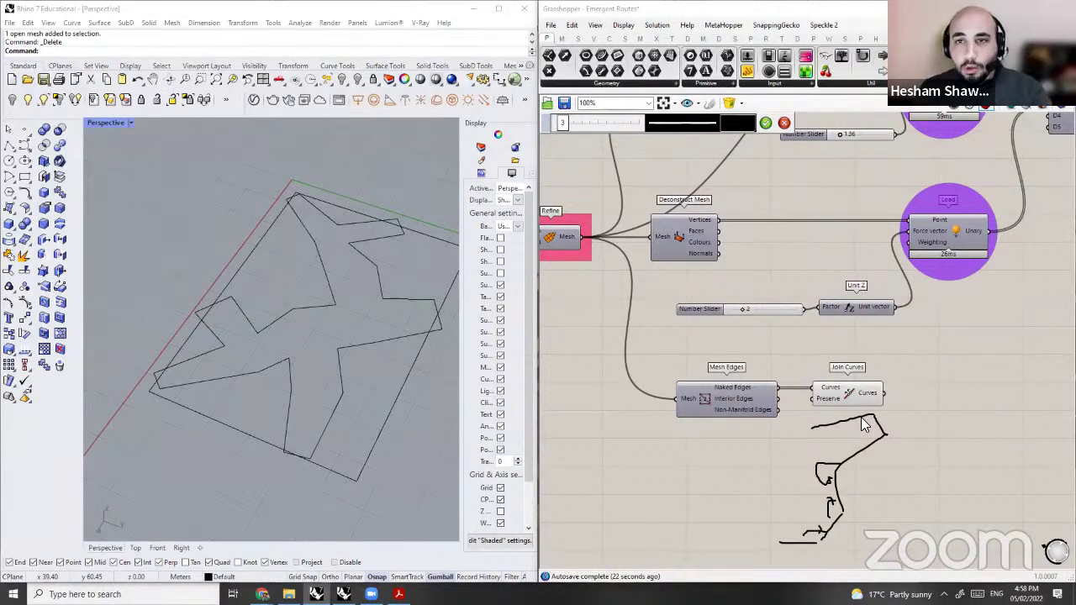
key("Escape")
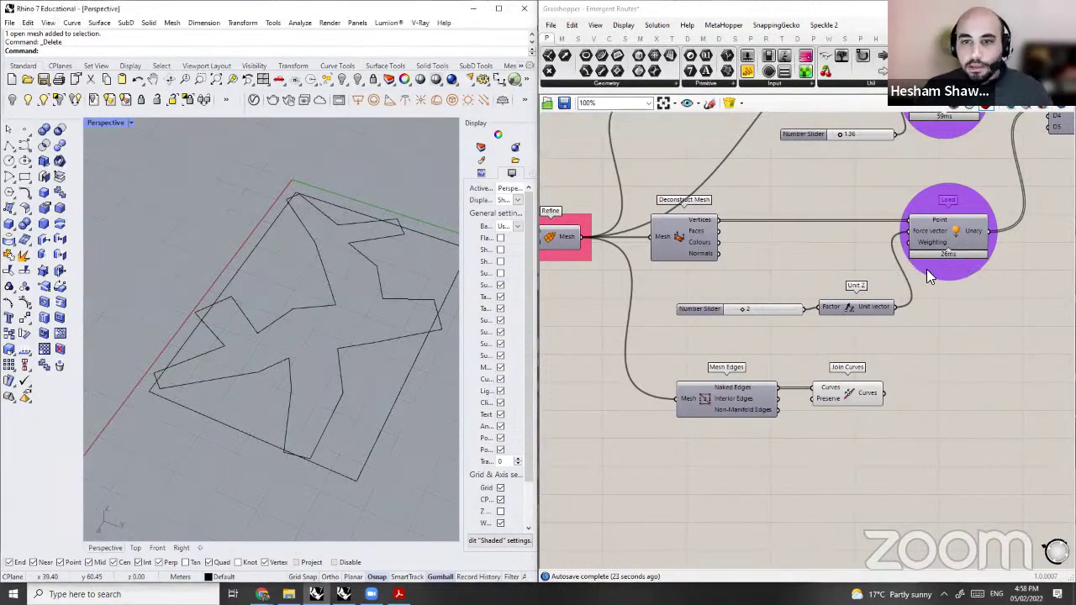
Step: Add a Rod goal from the Kangaroo angle goals and place it beside Join Curves, below the Load branch
scroll(856, 128, "down", 2)
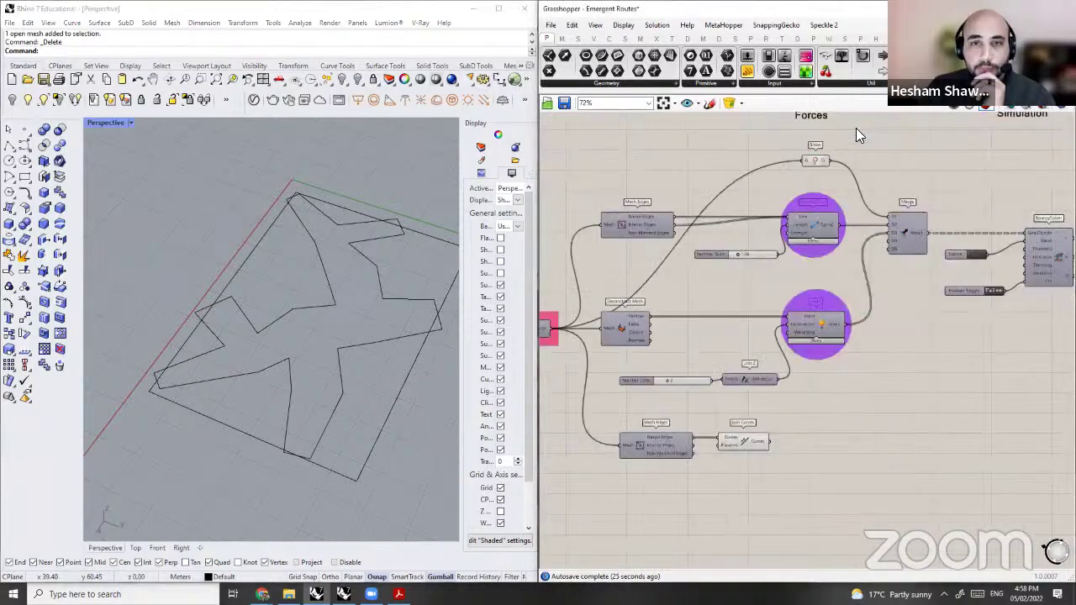
right_click_drag(782, 143, 685, 148)
left_click(907, 39)
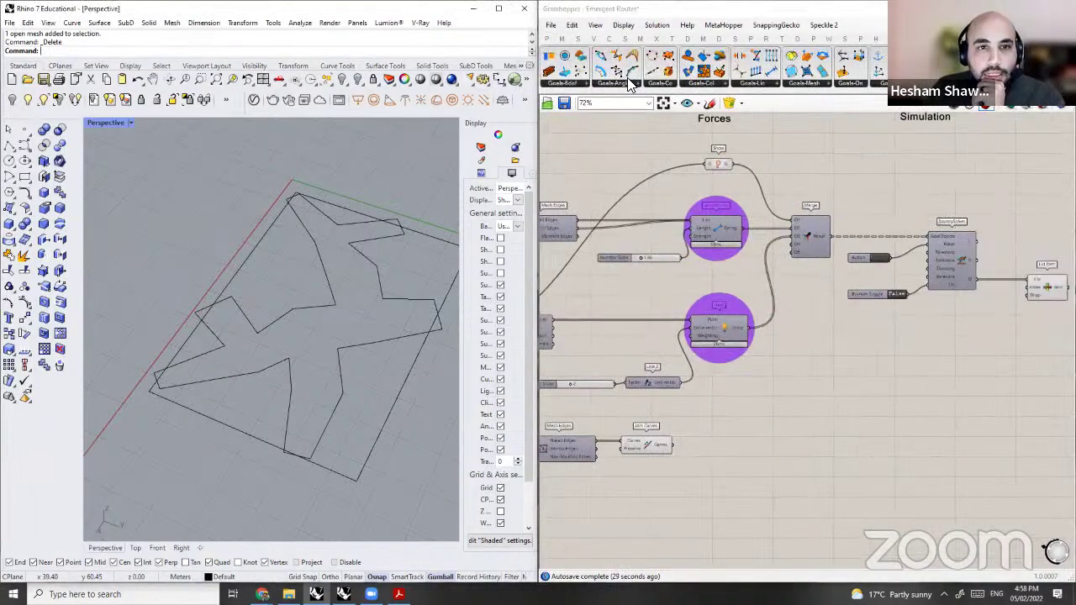
left_click(629, 83)
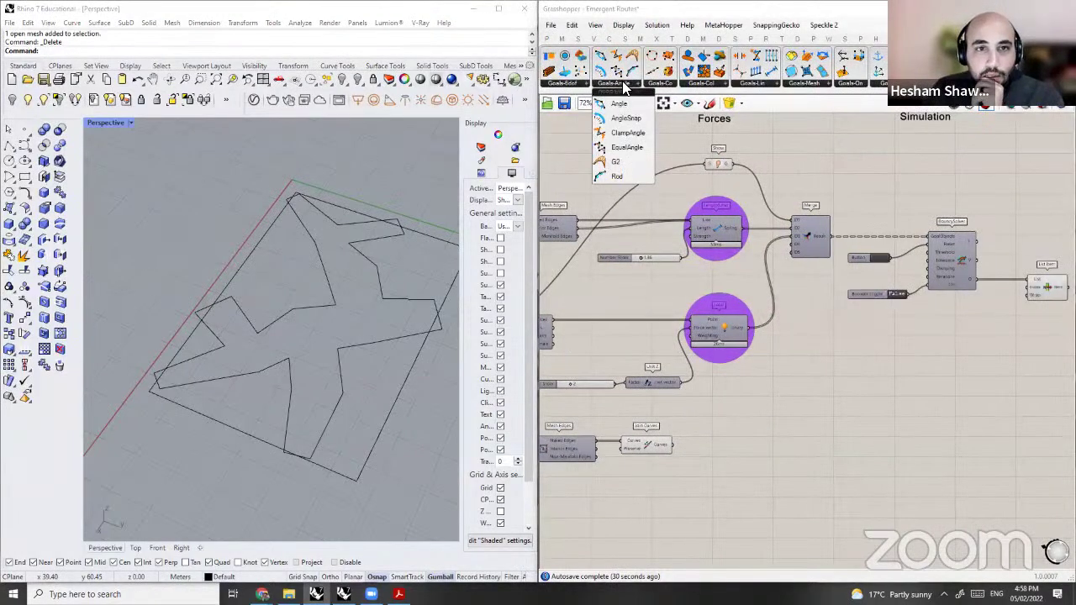
left_click(733, 458)
scroll(759, 390, "up", 4)
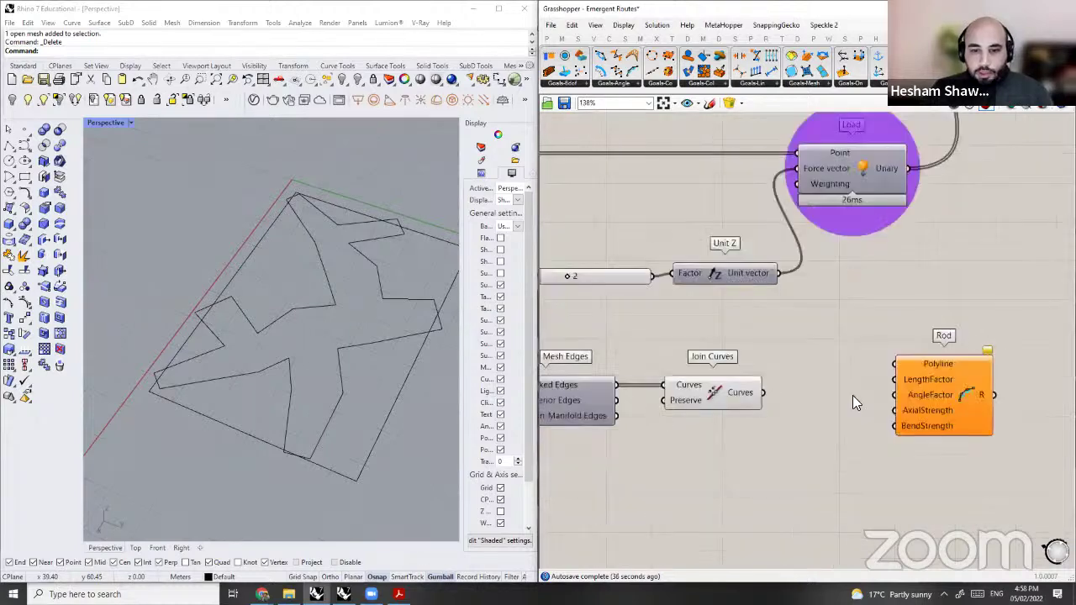
Step: Examine the Rod component's Polyline, LengthFactor and other inputs and shift the component slightly
right_click_drag(926, 368, 881, 331)
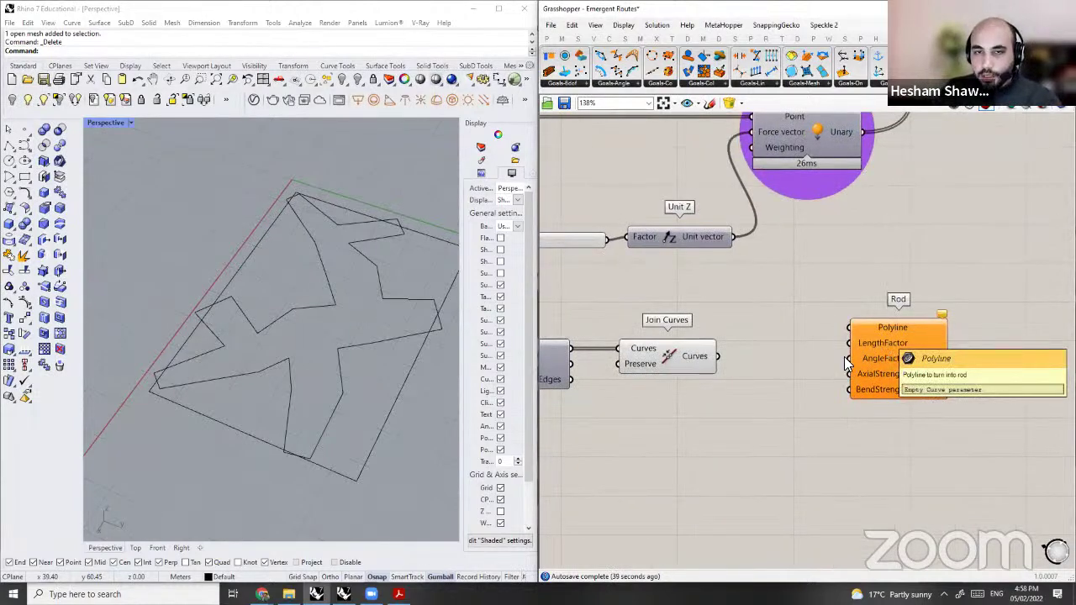
scroll(866, 351, "up", 2)
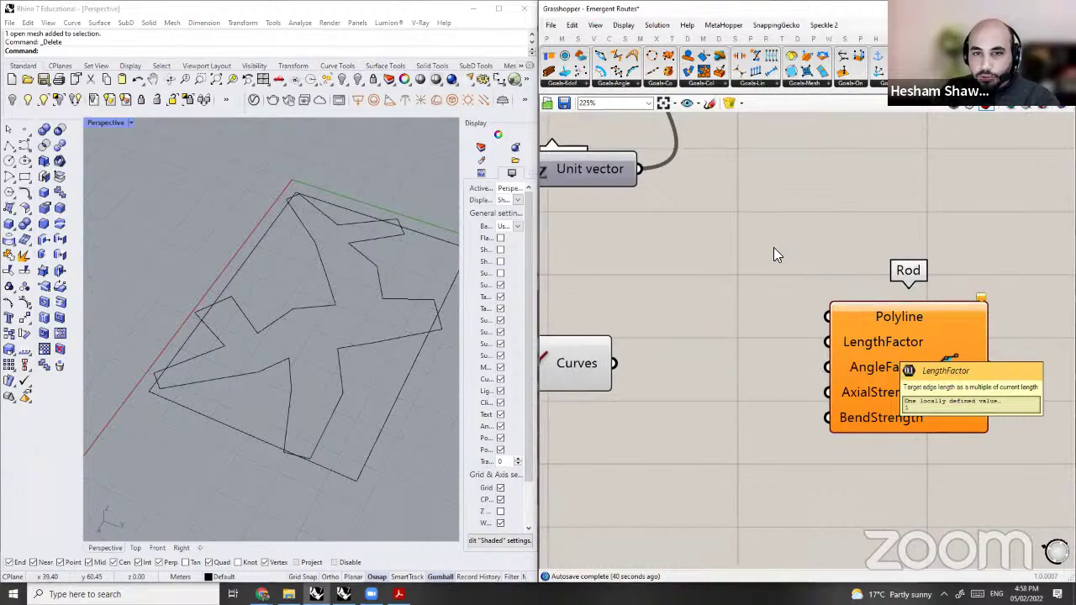
scroll(799, 303, "down", 3)
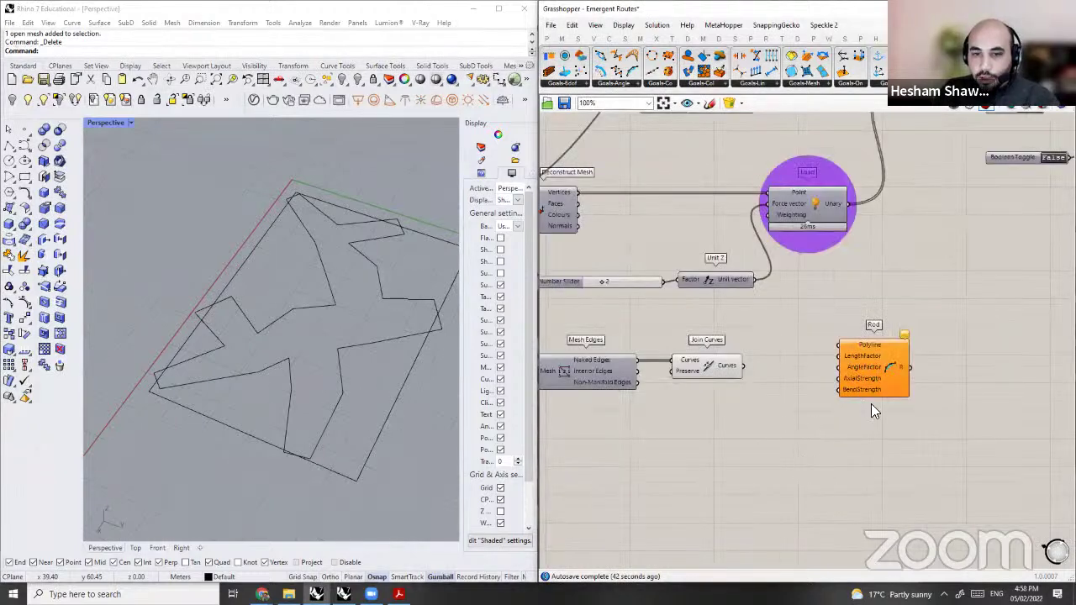
scroll(863, 398, "up", 2)
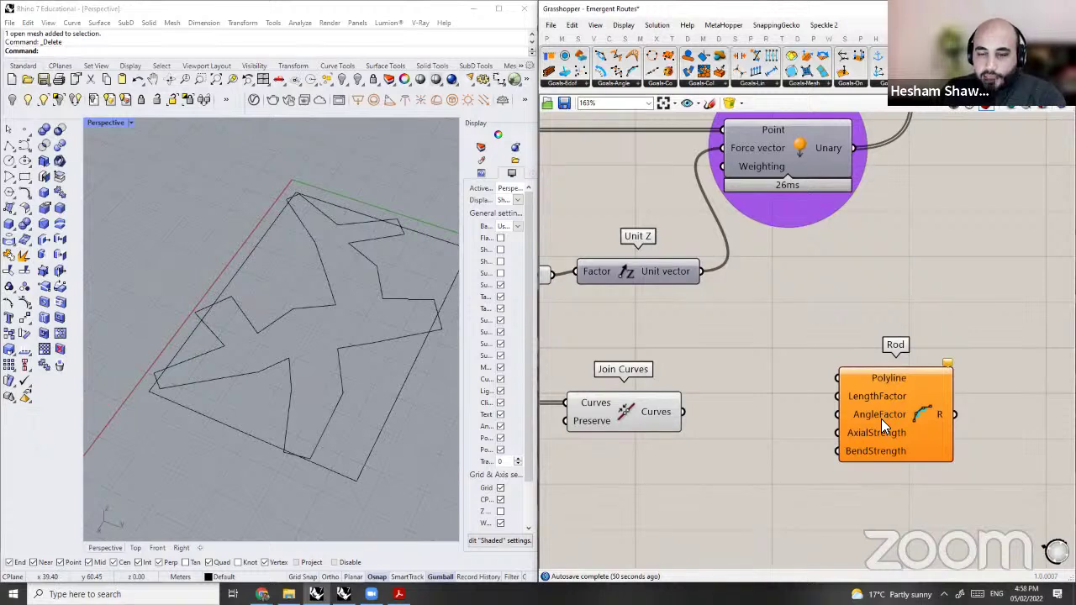
left_click_drag(881, 419, 873, 421)
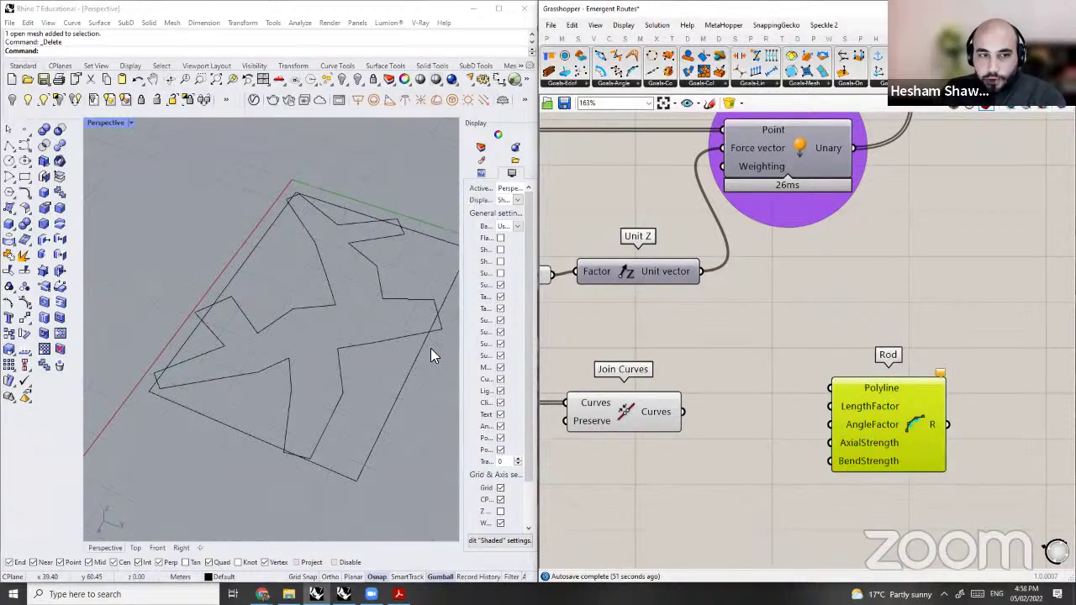
Step: Connect the Join Curves output to the Rod's Polyline input and line the Rod up with Join Curves
scroll(705, 382, "down", 2)
left_click(705, 388)
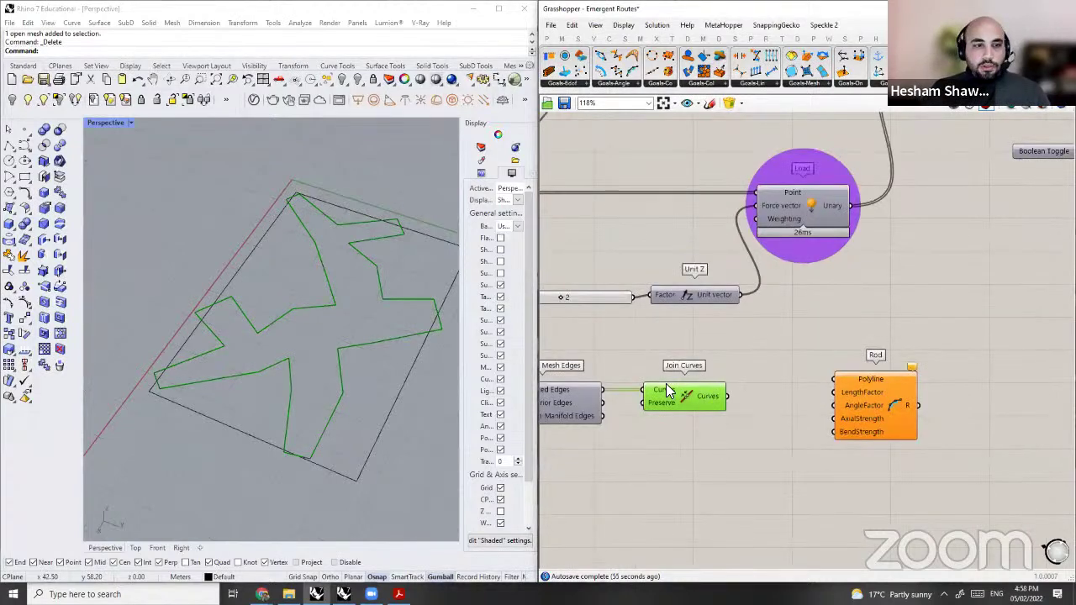
left_click(695, 335)
right_click_drag(695, 335, 671, 317)
scroll(701, 357, "up", 1)
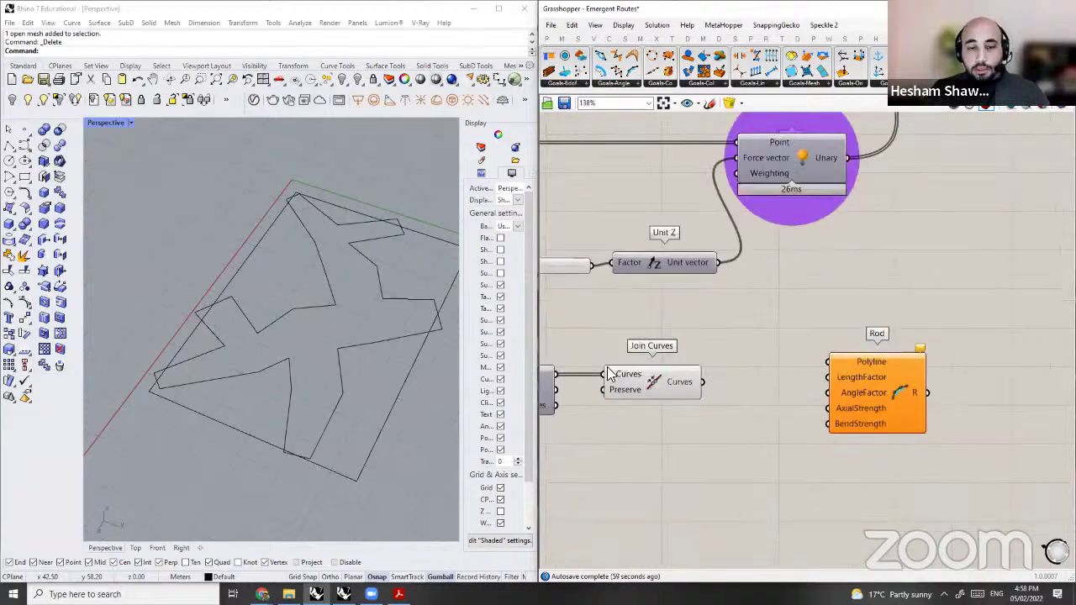
left_click_drag(629, 394, 606, 392)
right_click_drag(607, 366, 690, 357)
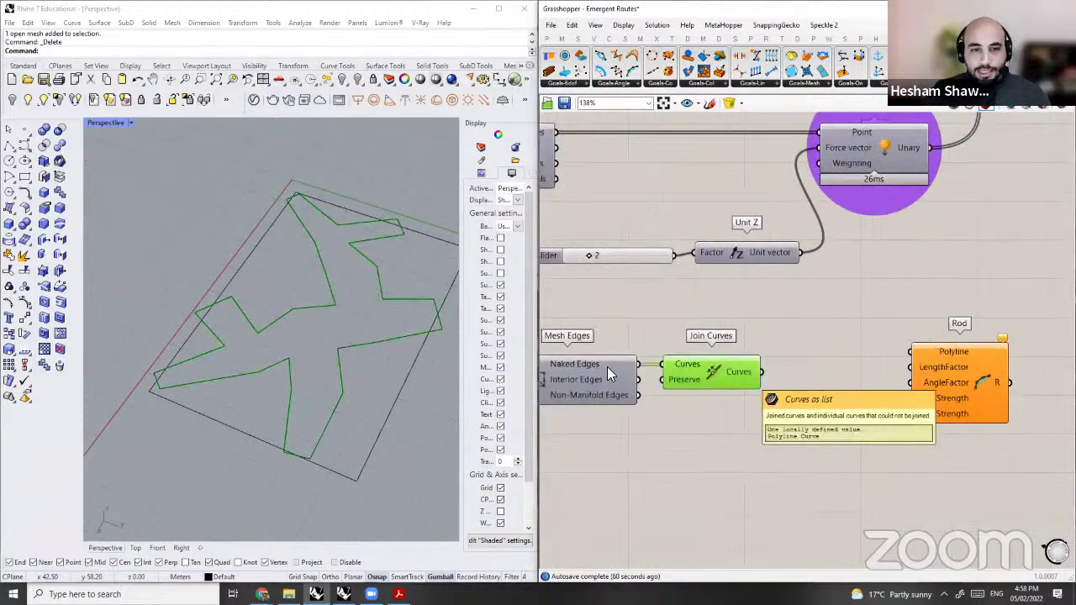
mouse_move(607, 363)
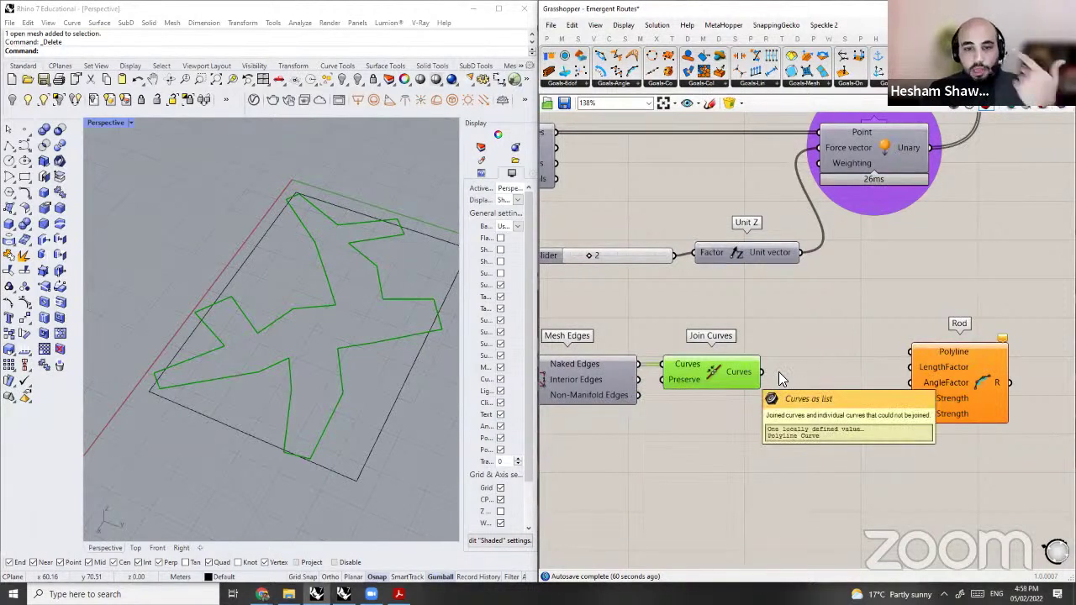
left_click_drag(779, 371, 940, 366)
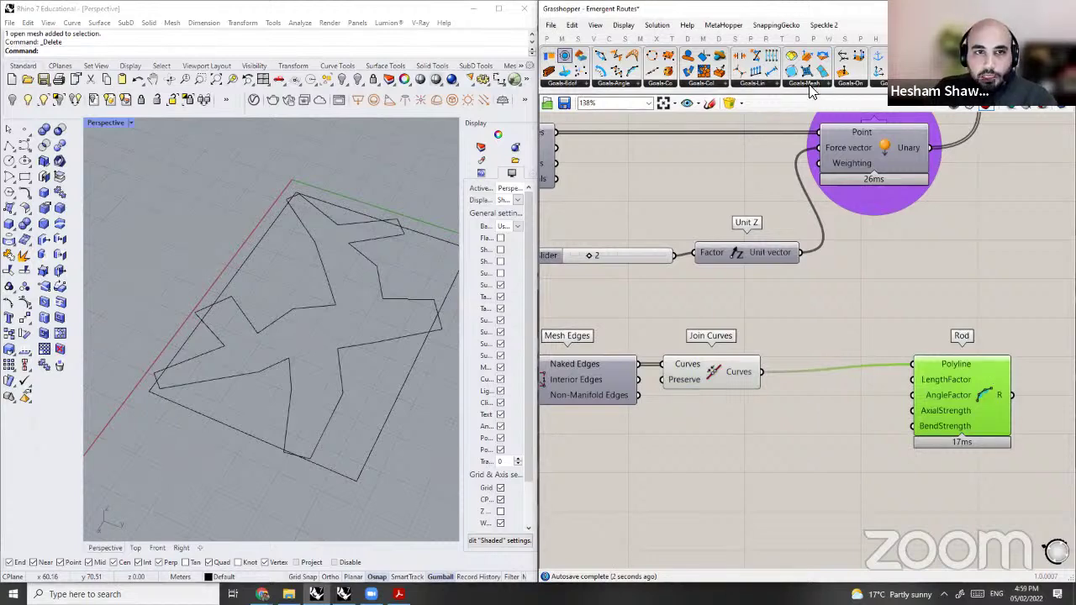
Step: Add a number slider, connect it to the Rod's LengthFactor input and set it to 0.895
left_click(547, 39)
left_click(748, 56)
left_click(764, 396)
scroll(866, 407, "up", 1)
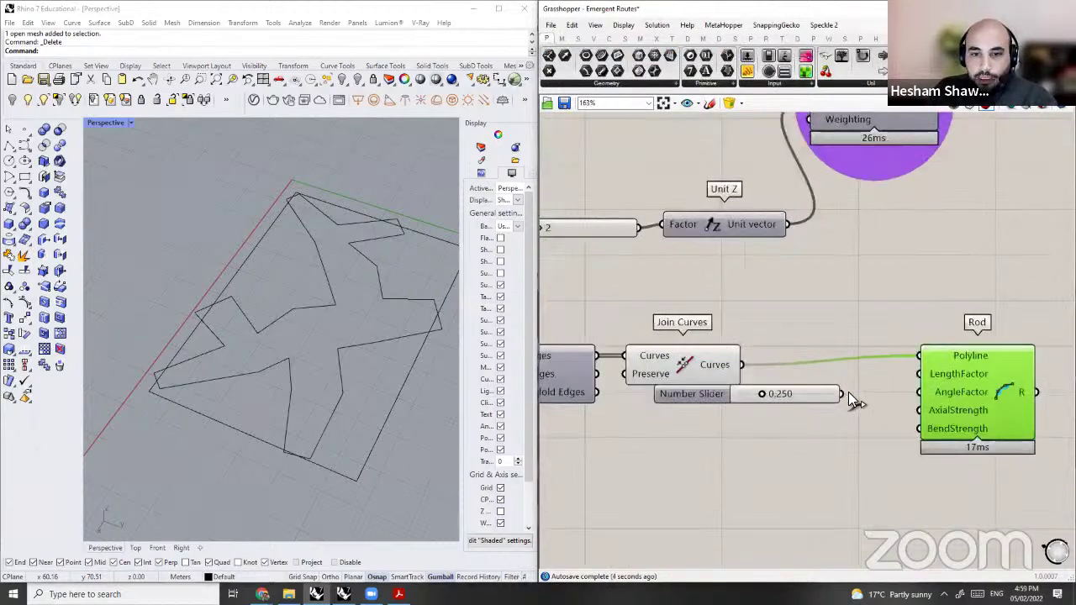
left_click_drag(842, 393, 963, 374)
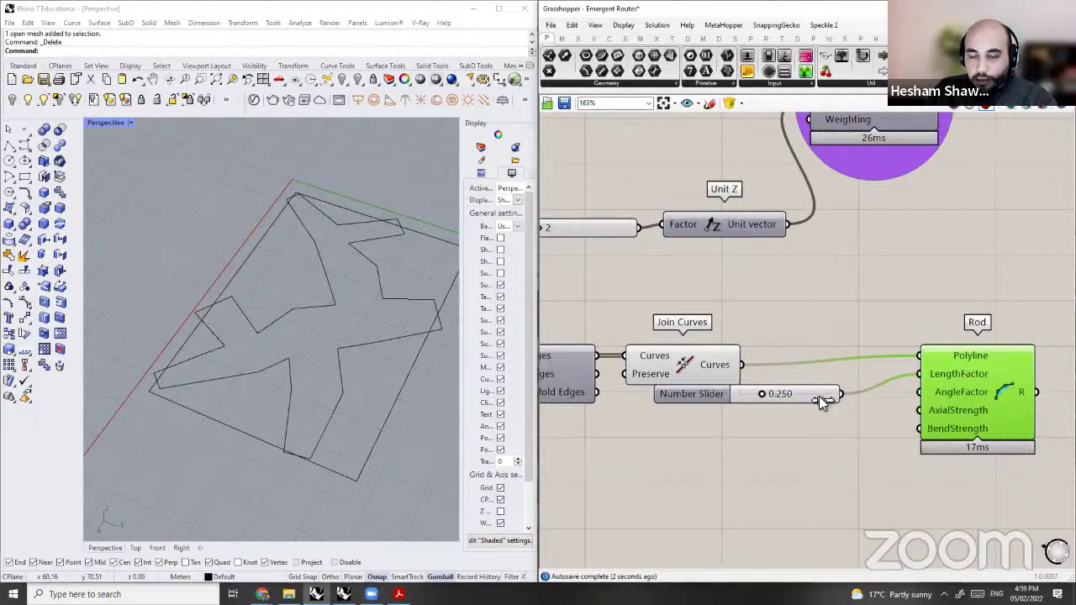
mouse_move(762, 394)
left_mouse_down()
mouse_move(814, 395)
mouse_move(769, 401)
left_mouse_up()
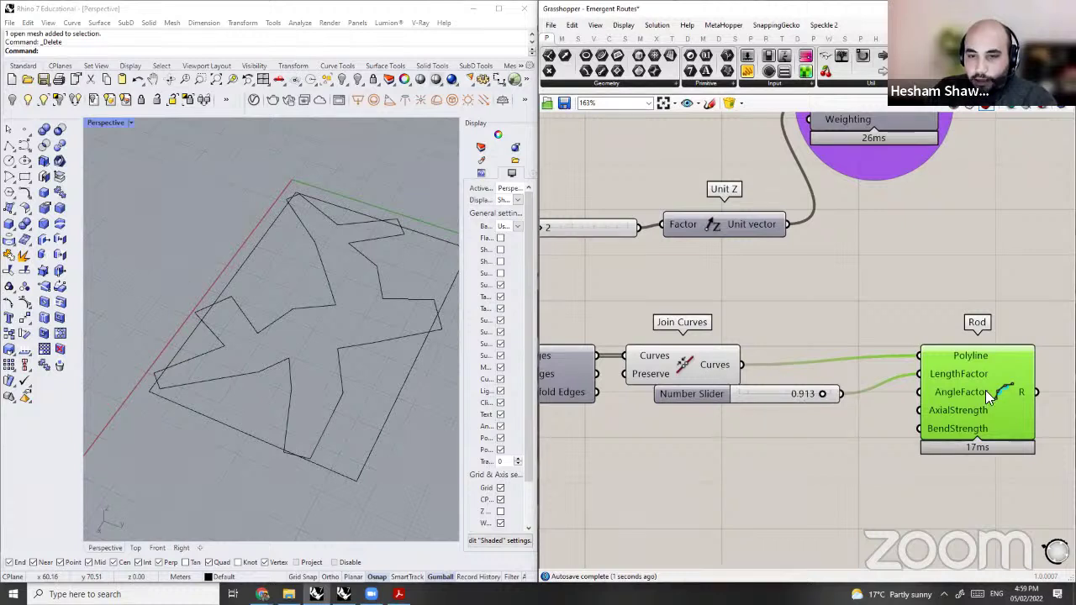
left_click_drag(823, 394, 748, 403)
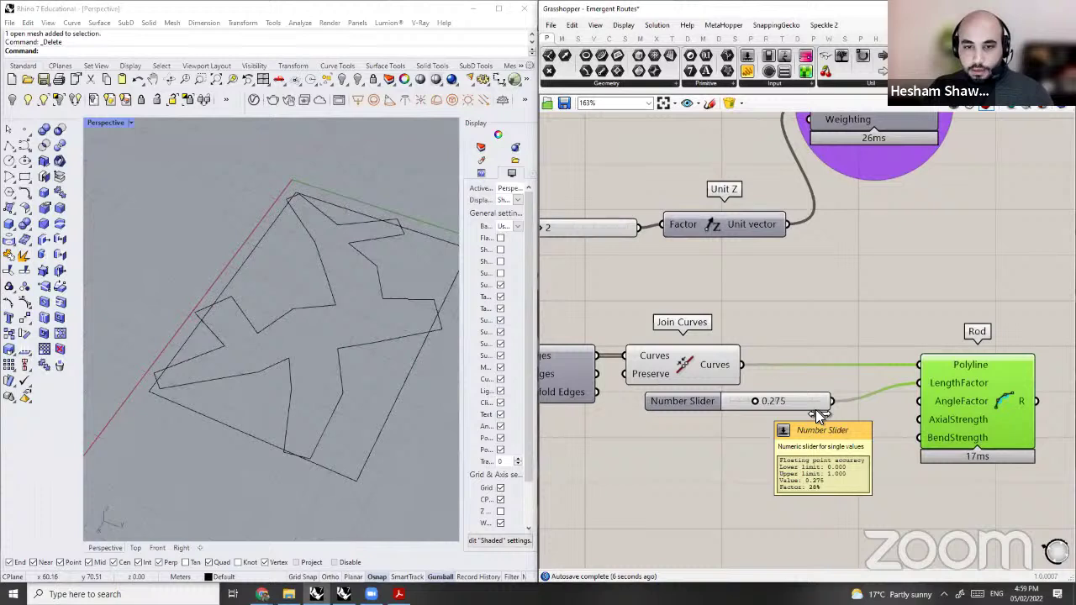
left_click_drag(756, 402, 814, 409)
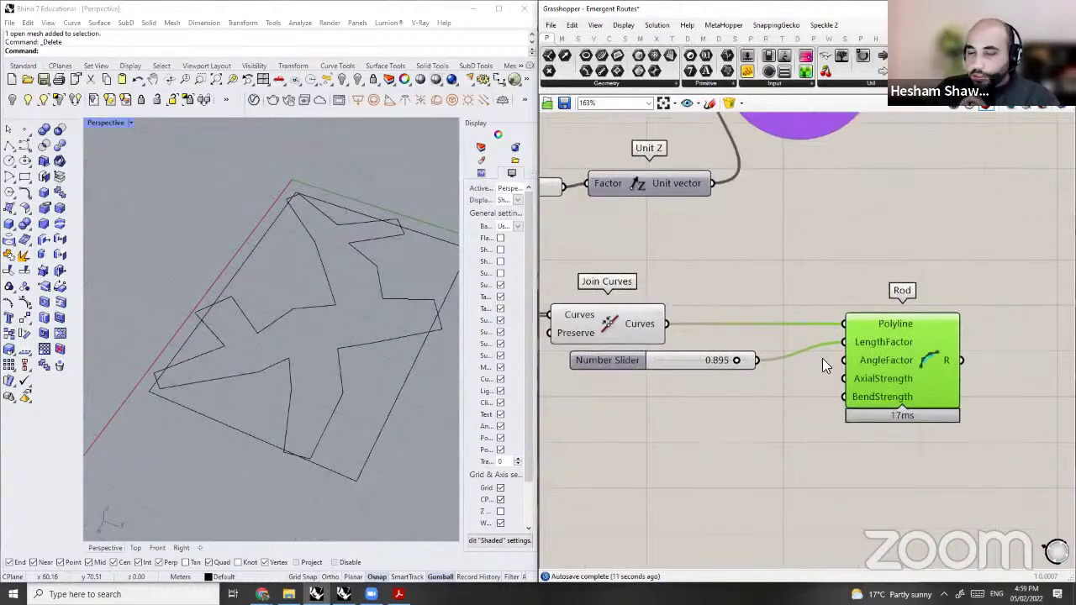
Step: Duplicate the LengthFactor slider below the original, connect the copy to the Rod's AngleFactor input and set it to 0.514
left_click_drag(715, 363, 808, 384)
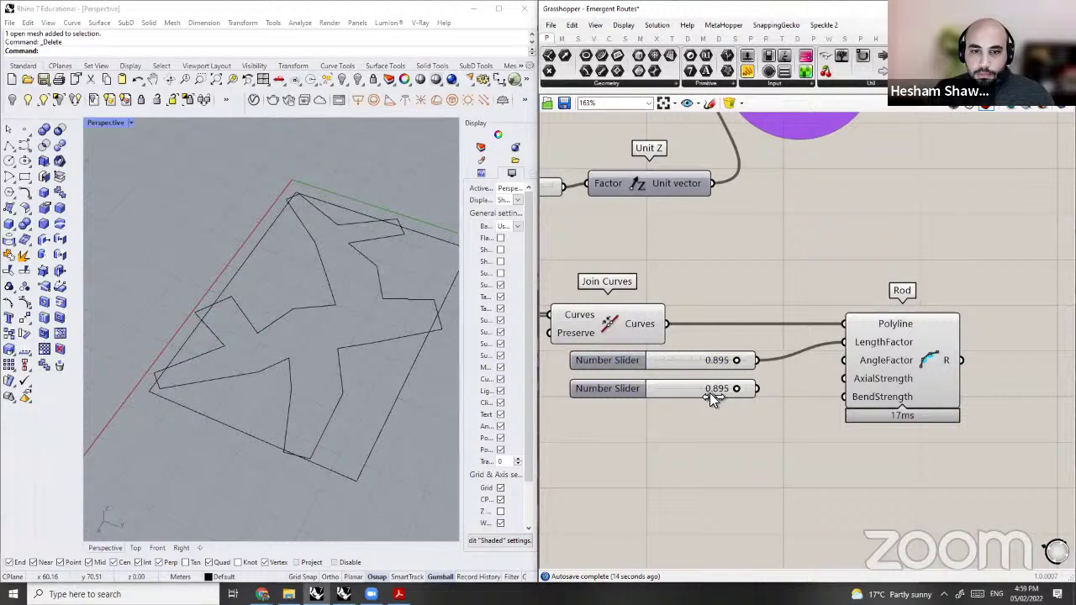
left_click_drag(757, 389, 845, 360)
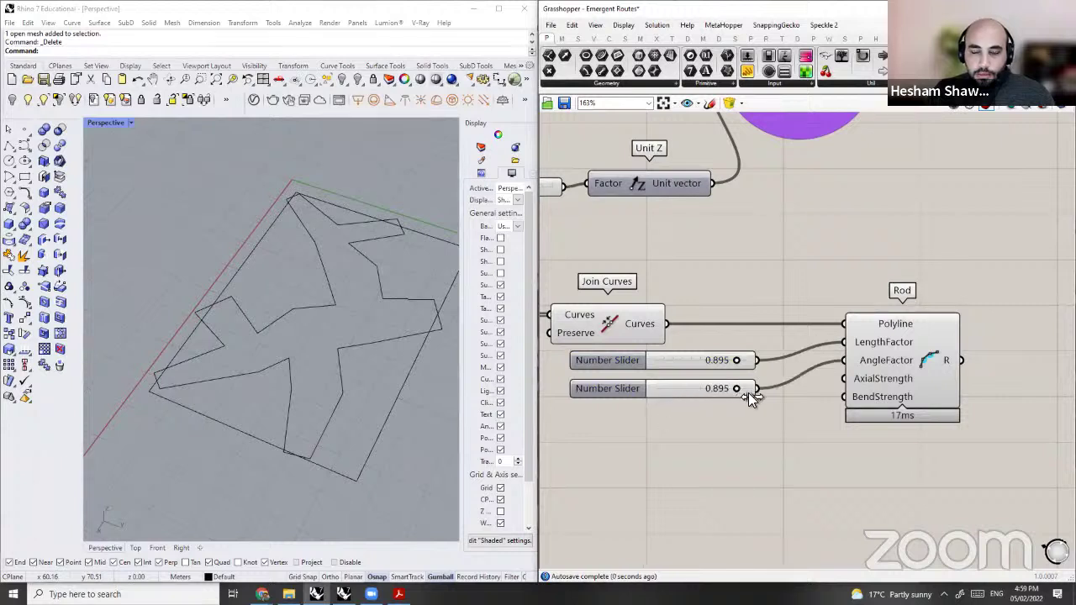
mouse_move(755, 399)
left_mouse_down()
mouse_move(674, 394)
mouse_move(744, 397)
left_mouse_up()
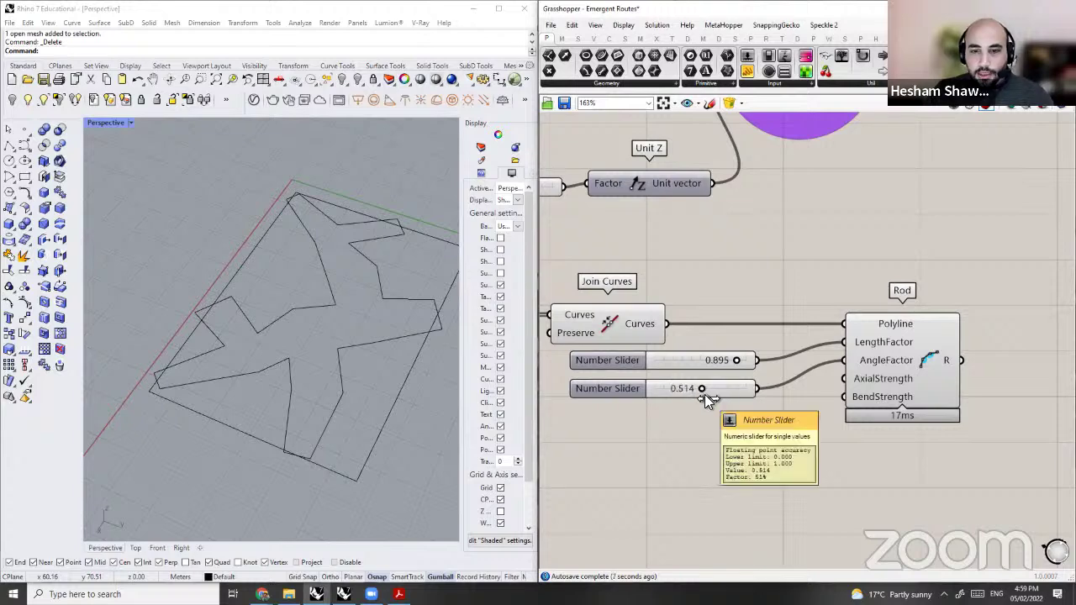
Step: Create a number slider from the value 500, connect it to the Rod's BendStrength input and set it to 818
scroll(866, 400, "up", 2)
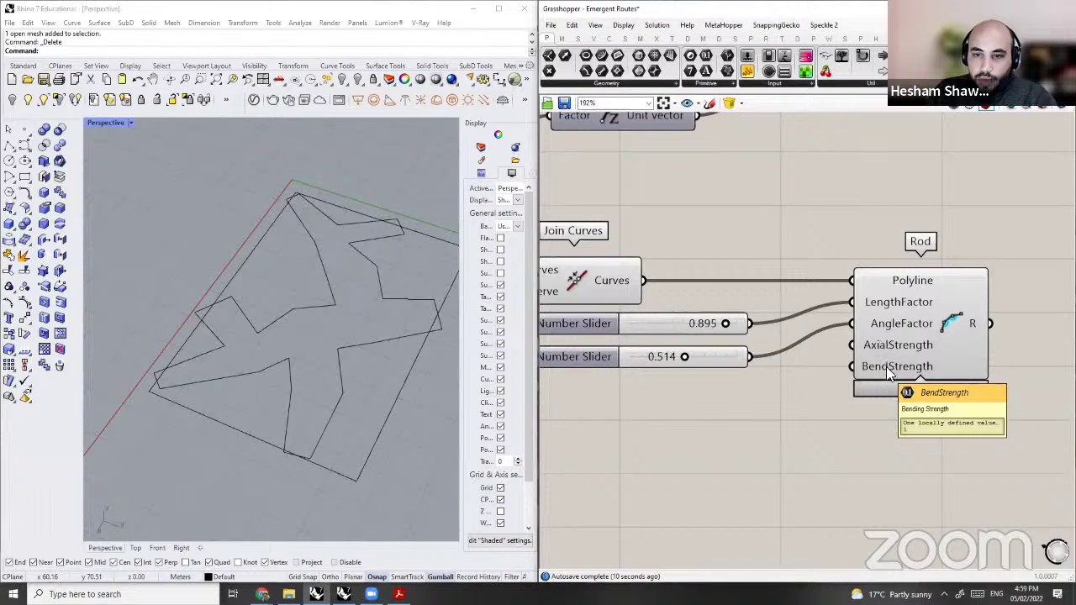
double_click(658, 455)
type("5")
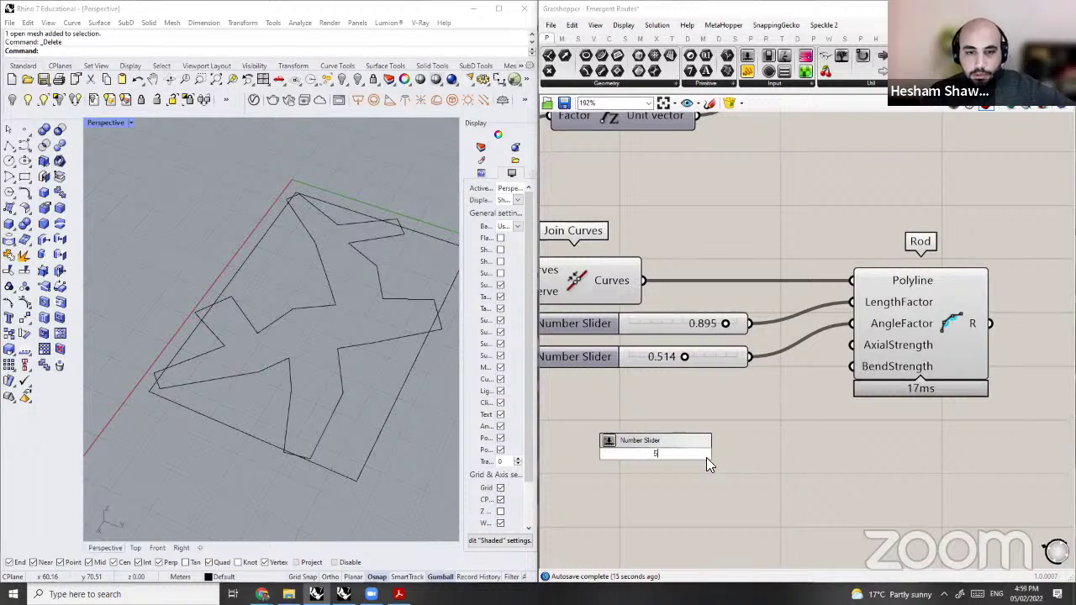
type("00")
key("Return")
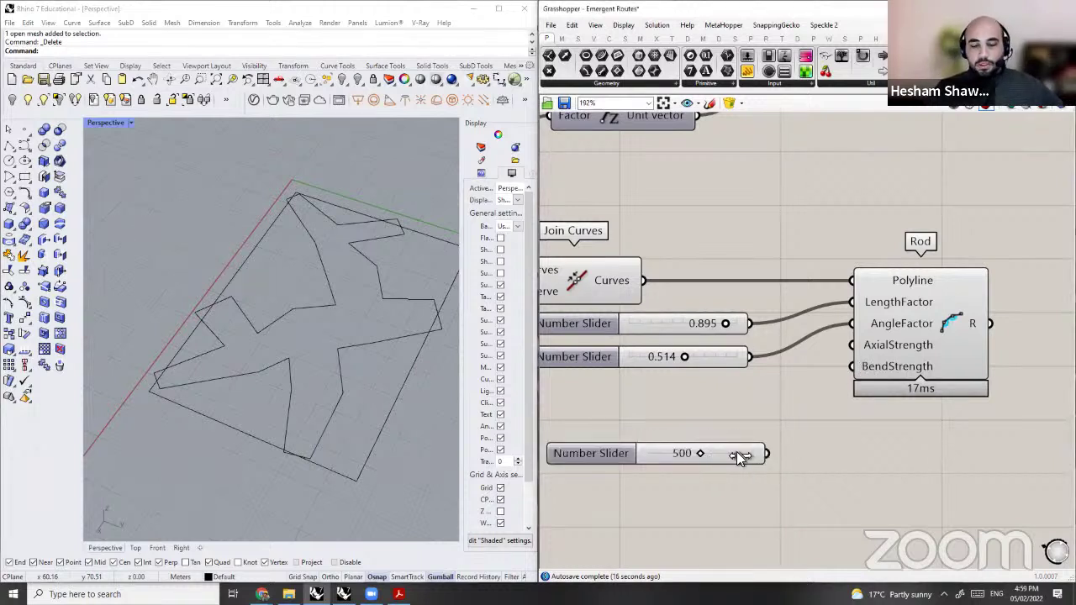
left_click_drag(767, 453, 852, 367)
left_click_drag(739, 455, 735, 454)
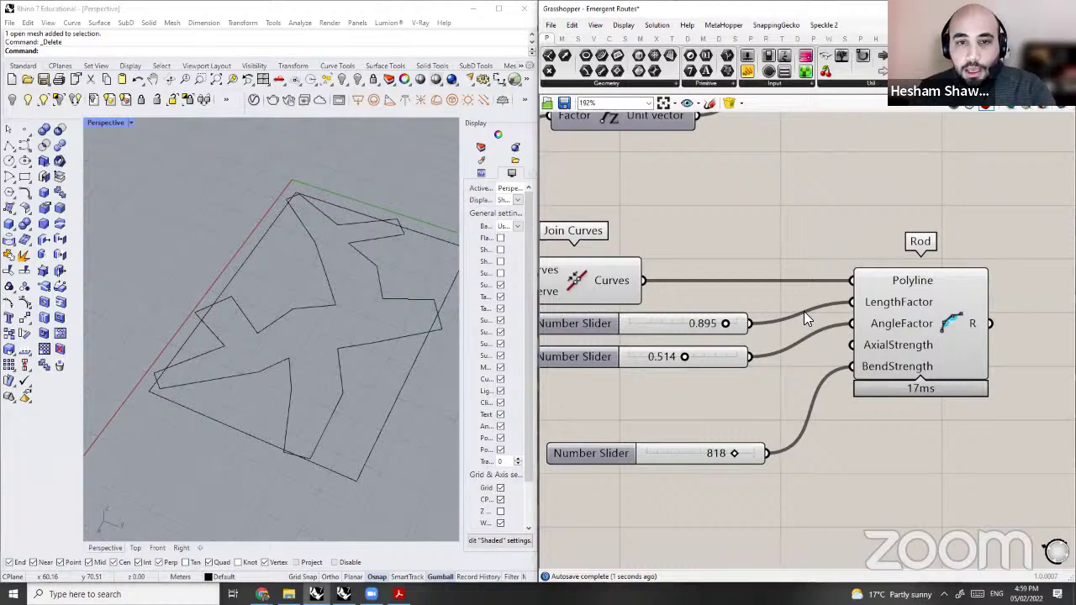
Step: Check the Strength input of the Length(Line) goal and connect the Rod output to the Merge component's D4 input
scroll(792, 156, "down", 5)
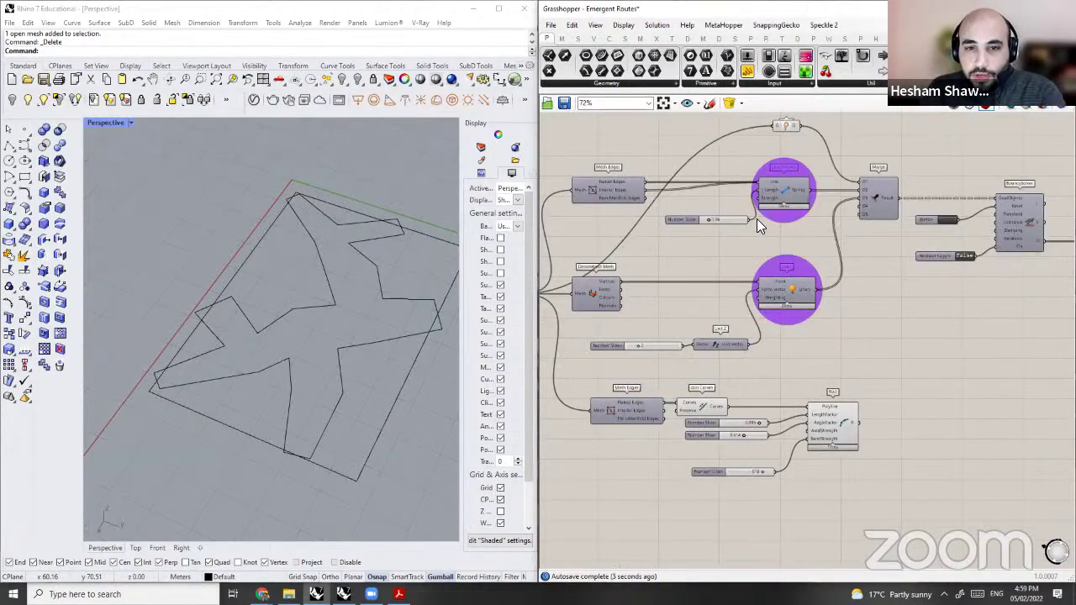
scroll(757, 218, "up", 3)
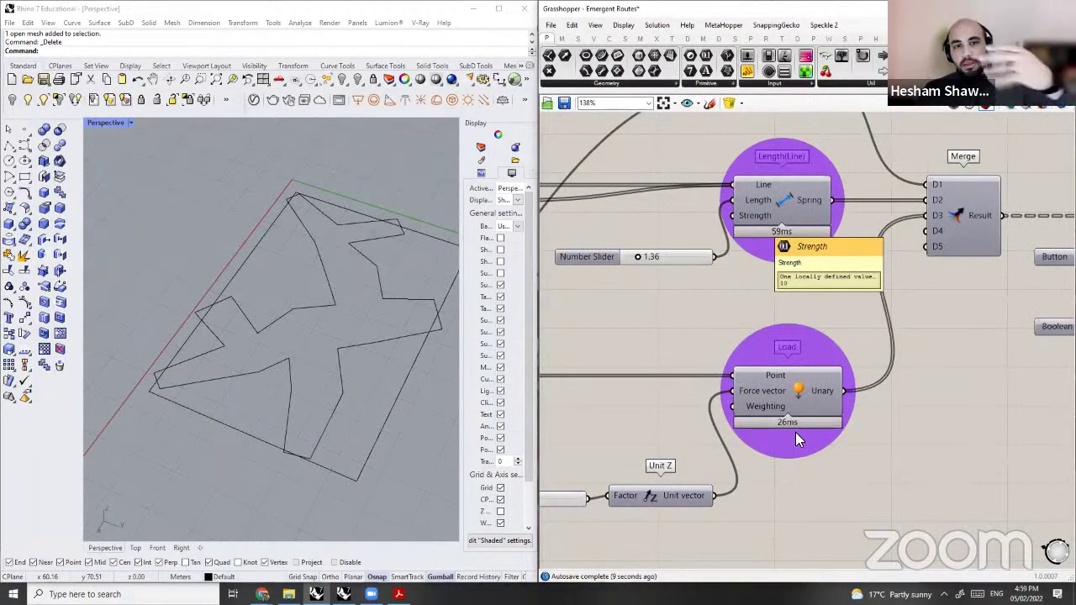
scroll(756, 219, "down", 3)
scroll(796, 434, "up", 2)
scroll(799, 439, "down", 2)
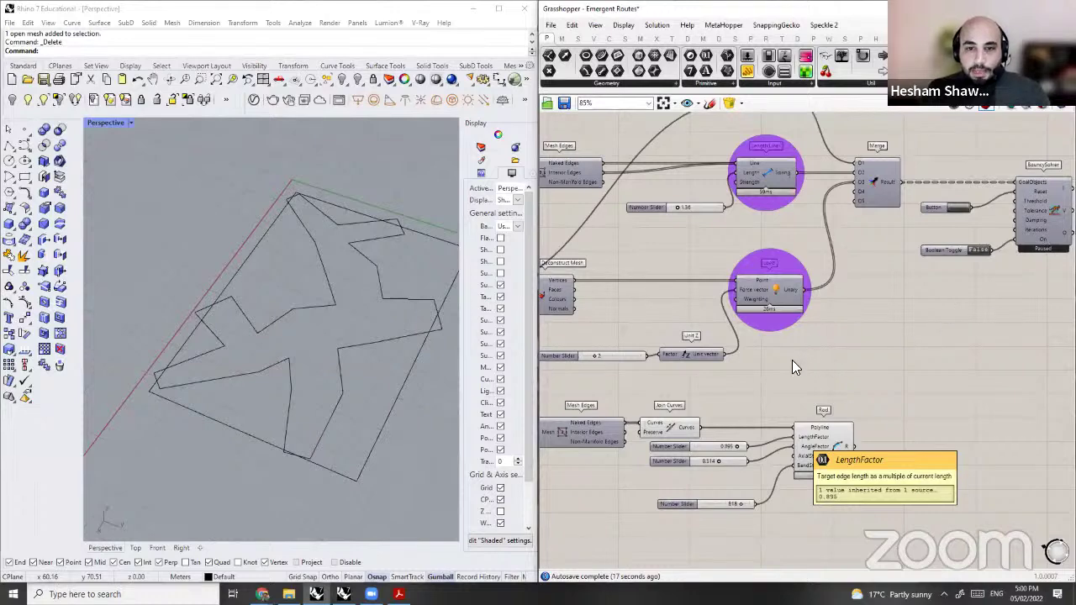
scroll(782, 493, "down", 1)
right_click_drag(782, 493, 710, 537)
left_click_drag(772, 501, 778, 286)
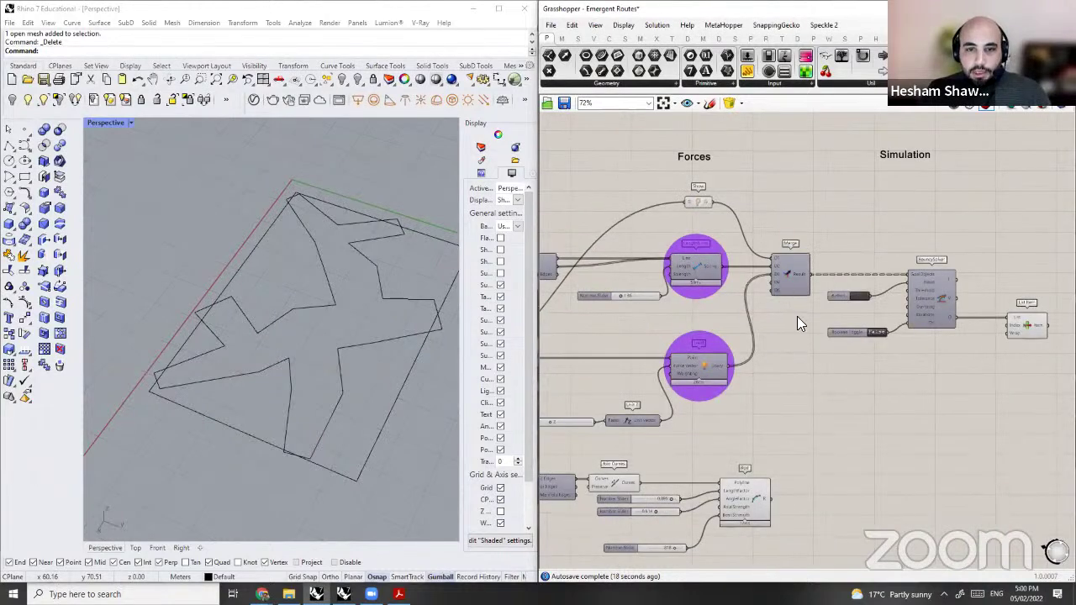
key("ctrl+z")
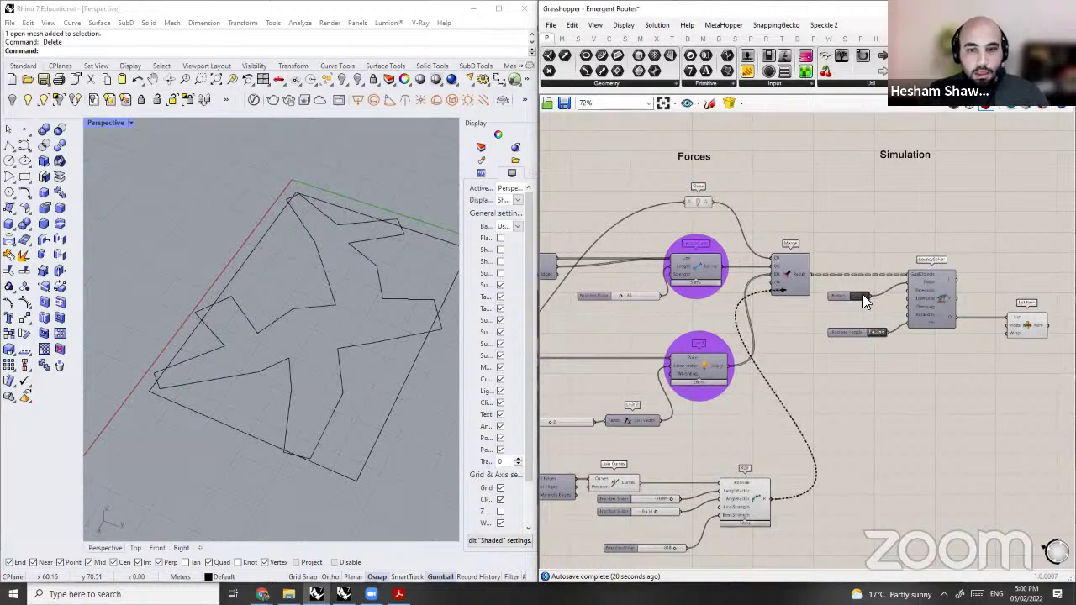
Step: Run the BouncySolver simulation with the Rod goal included, resetting it to replay the form-finding
left_click(863, 296)
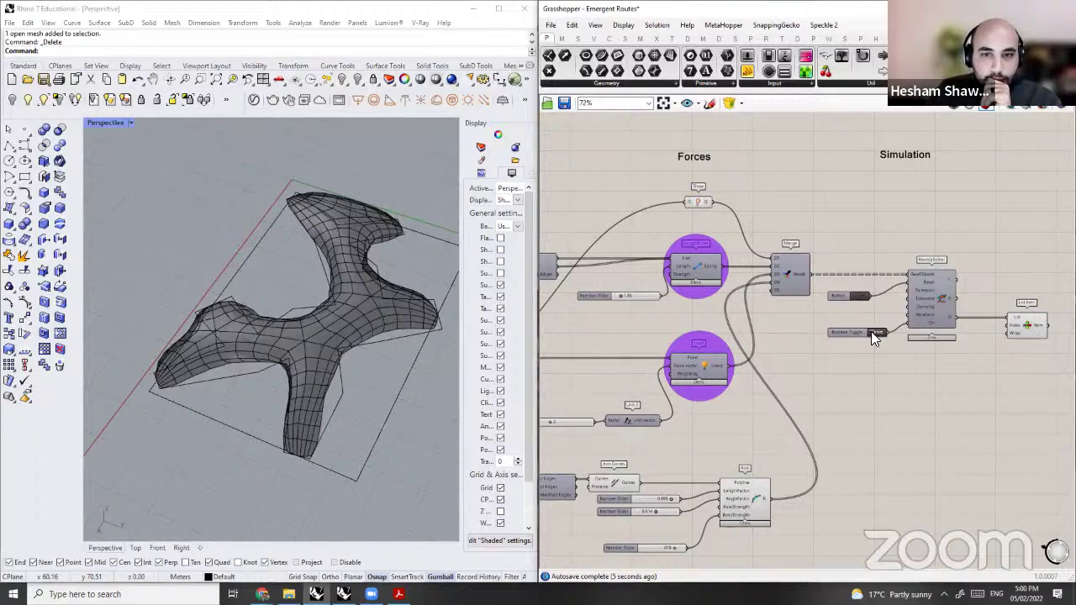
left_click(861, 302)
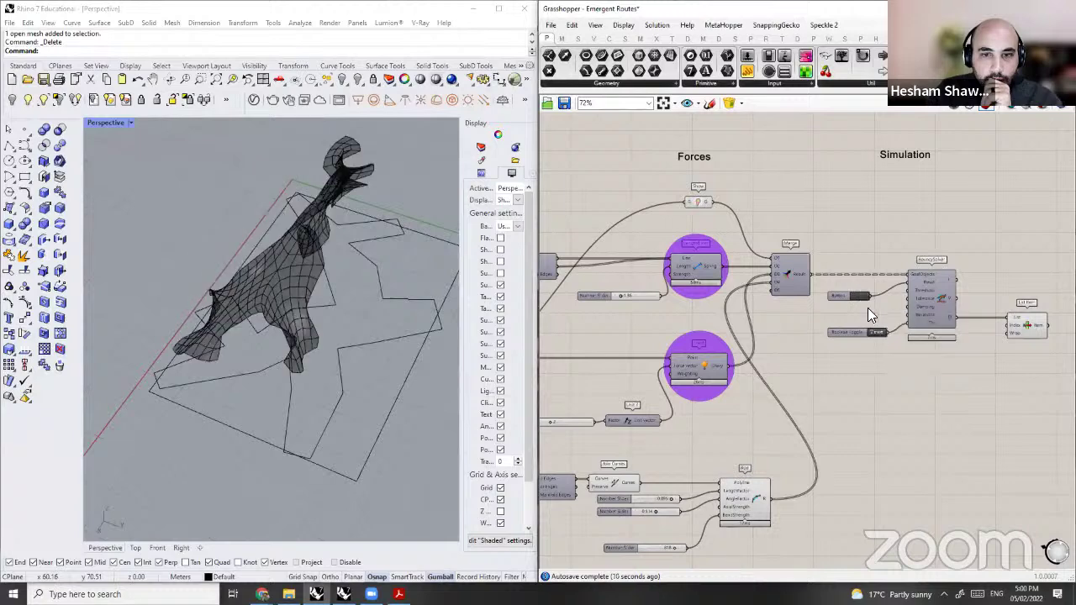
left_click(862, 297)
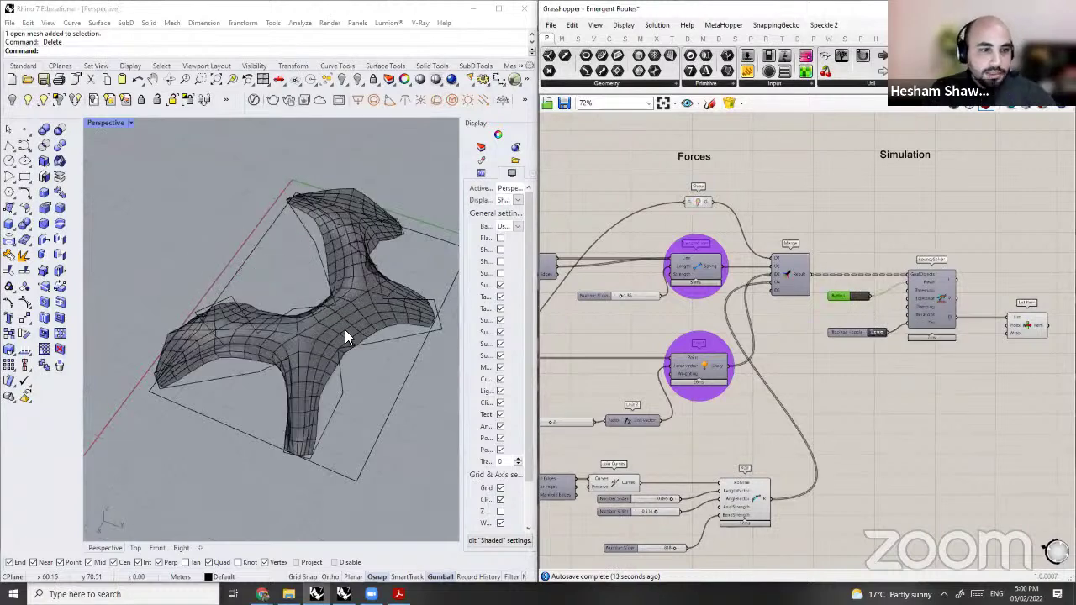
Step: Examine the deformed mesh's legs and open edges from several angles in the Rhino Perspective view
scroll(289, 326, "up", 5)
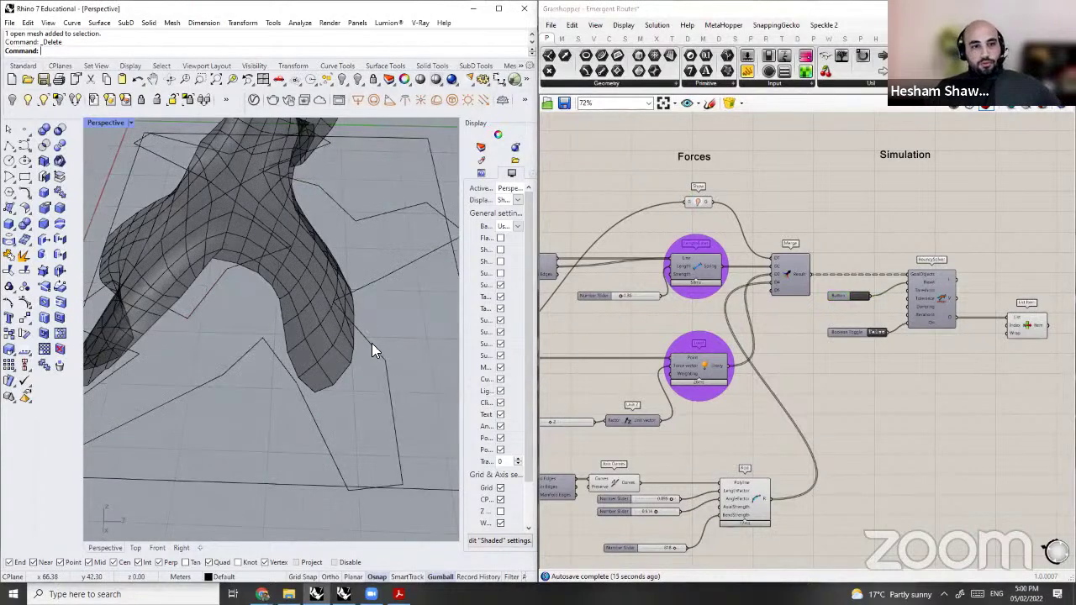
right_click_drag(308, 279, 355, 288)
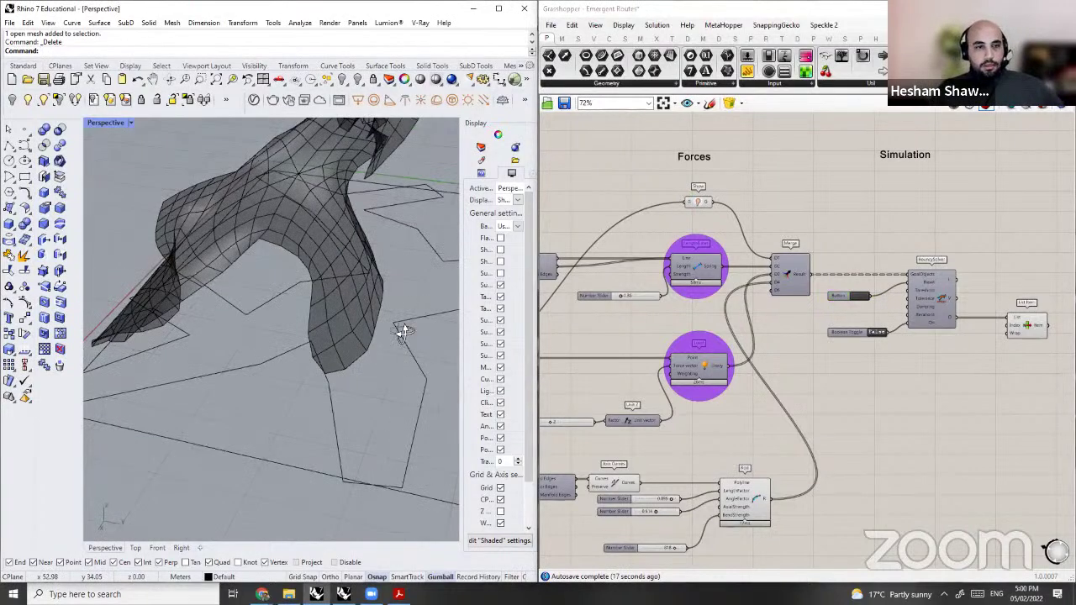
scroll(385, 301, "down", 3)
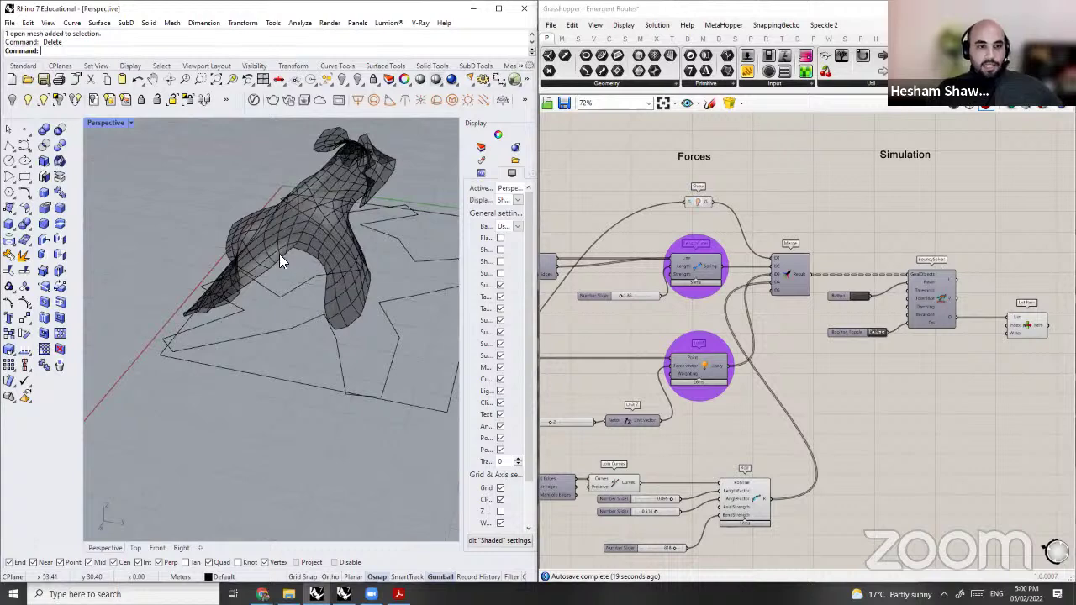
right_click_drag(279, 254, 358, 298)
scroll(316, 308, "down", 2)
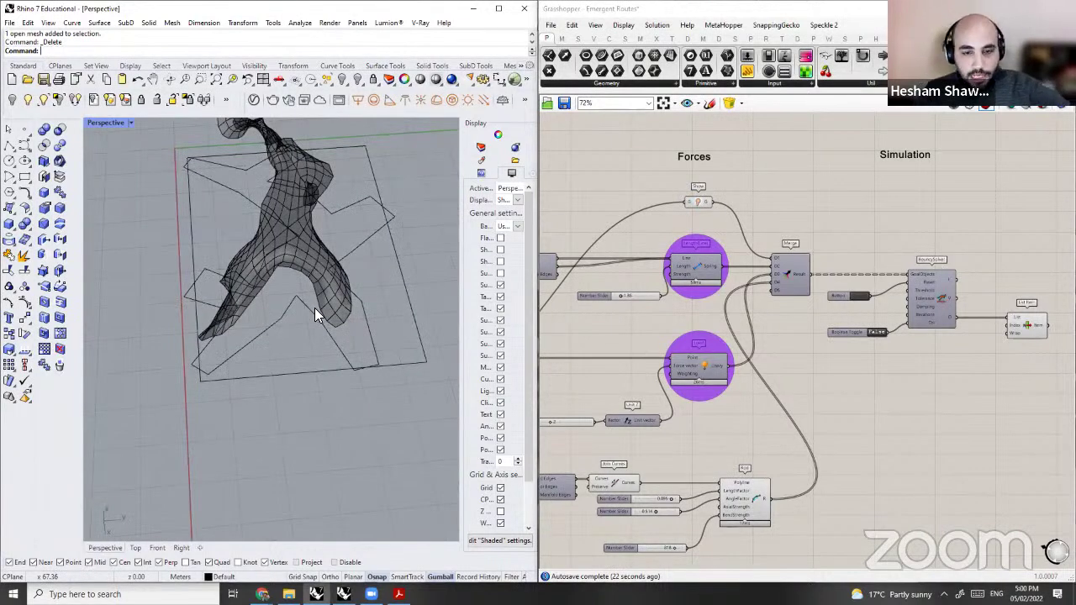
scroll(315, 308, "up", 4)
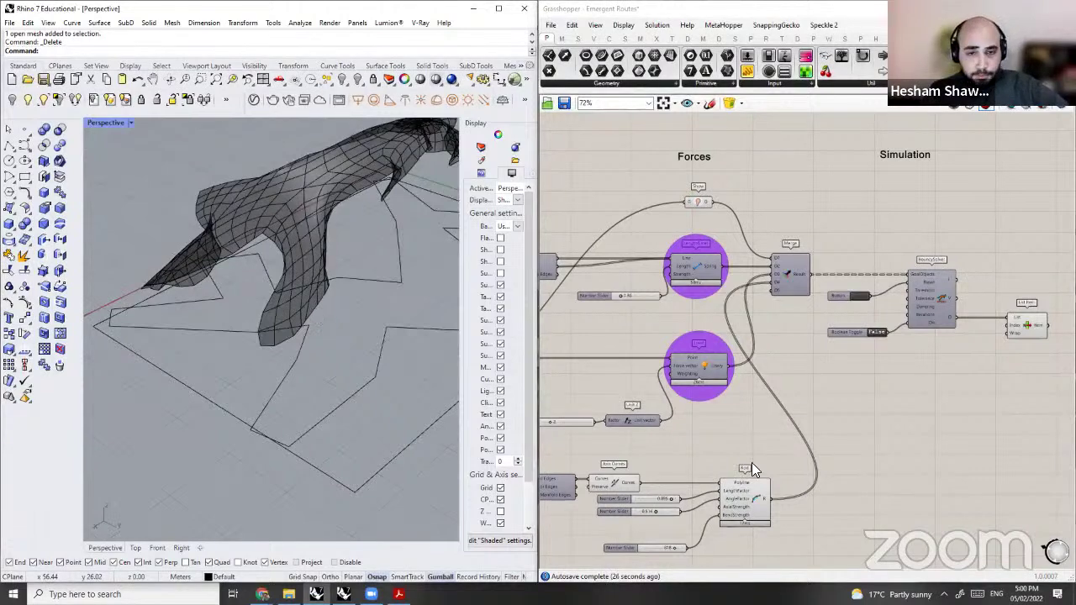
Step: Set the Rod's AngleFactor slider to 0.000 and its LengthFactor slider to 1.000
scroll(824, 387, "up", 2)
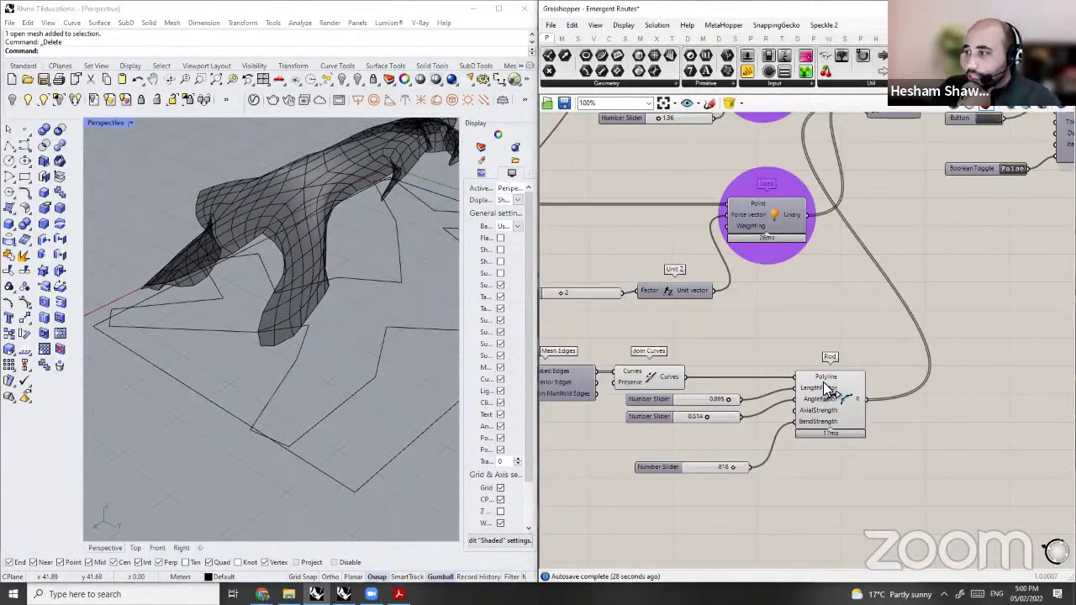
scroll(692, 444, "up", 1)
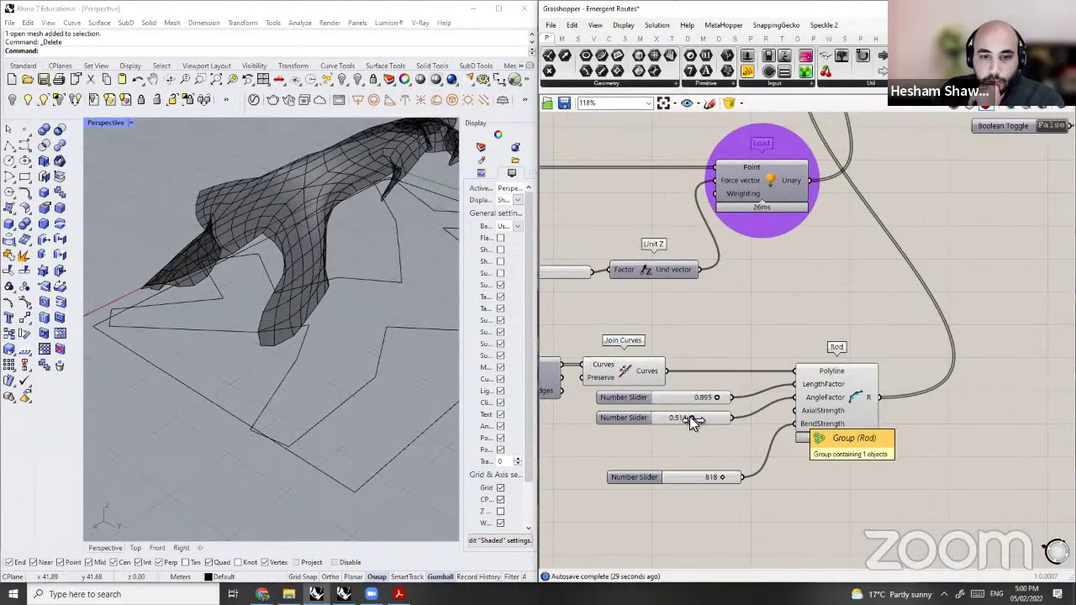
scroll(655, 425, "up", 1)
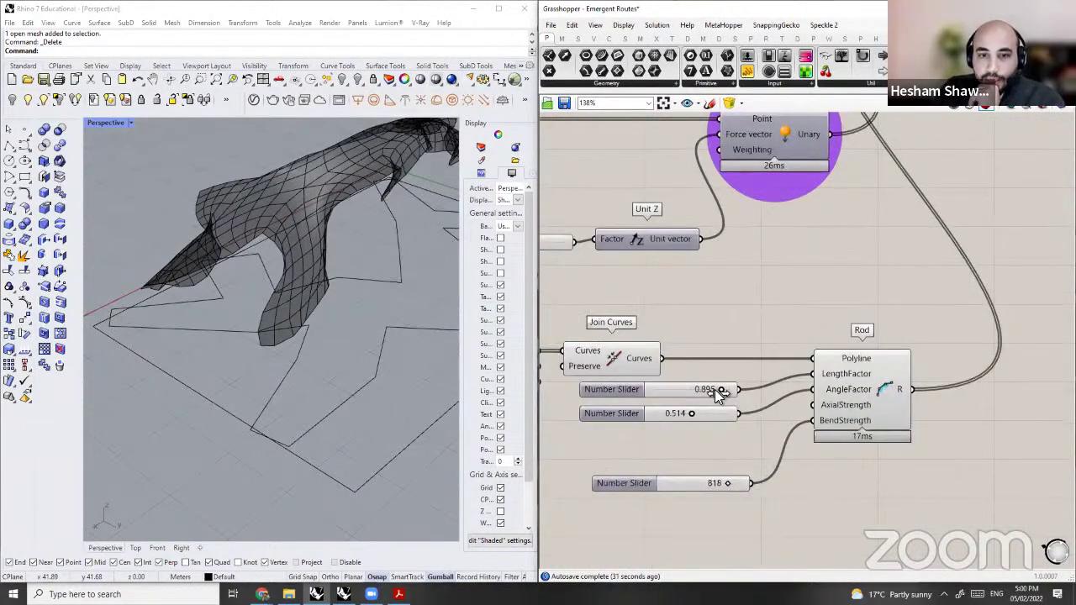
left_click_drag(692, 413, 652, 413)
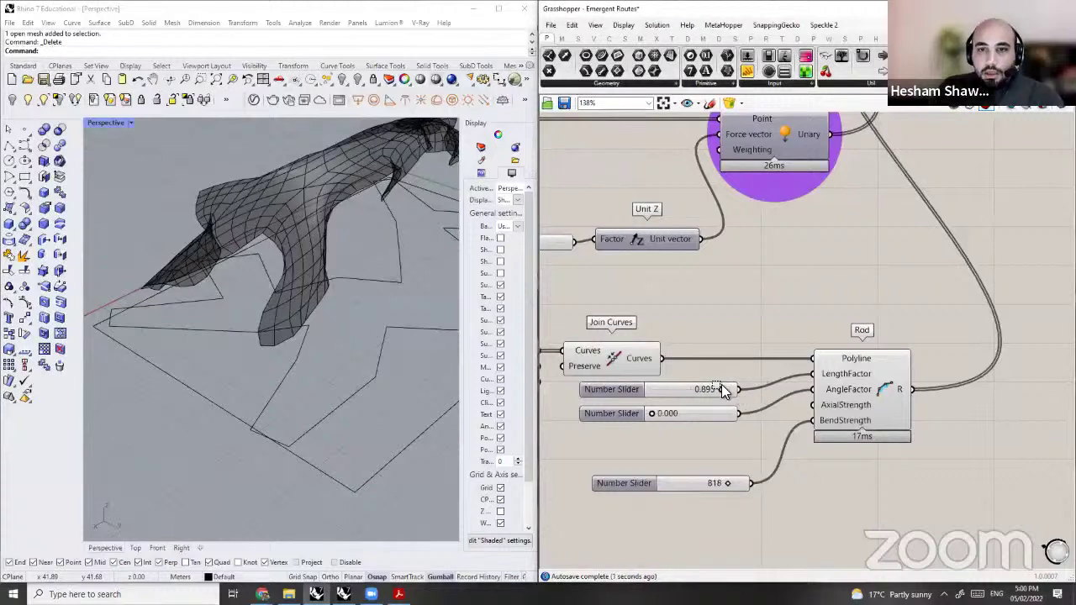
left_click_drag(723, 391, 881, 196)
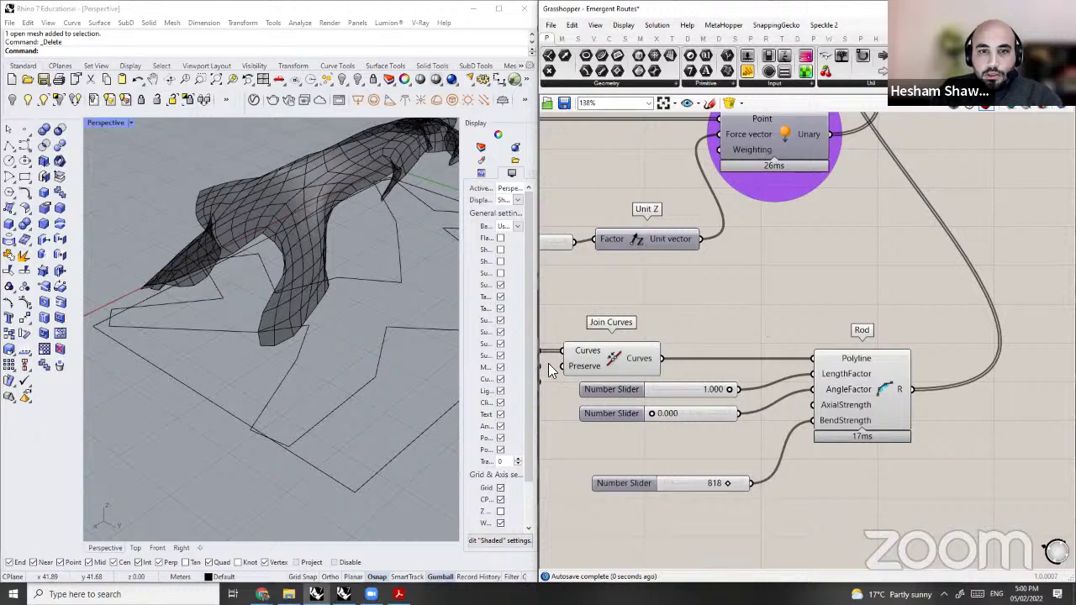
Step: Feed the BouncySolver's Damping input from a number slider of 0.250 and turn the solver on
left_click(602, 390)
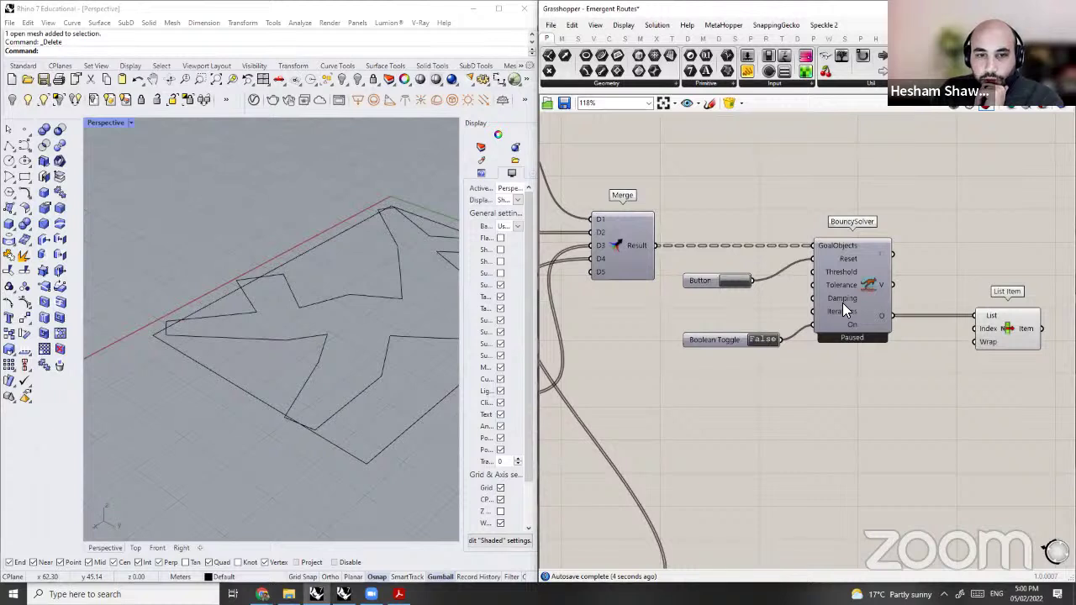
scroll(842, 302, "up", 2)
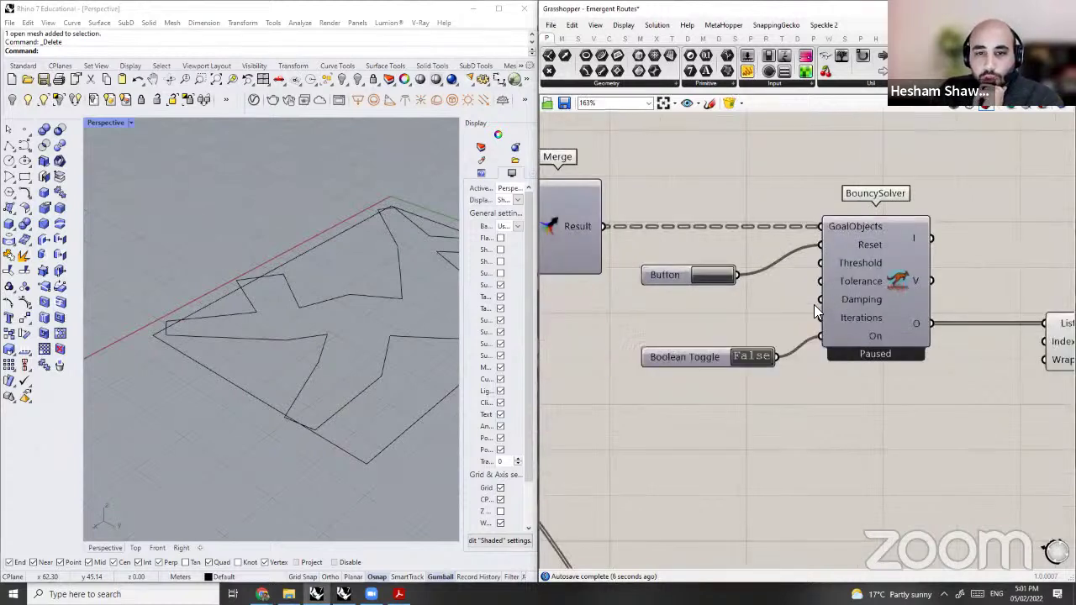
key("ctrl+z")
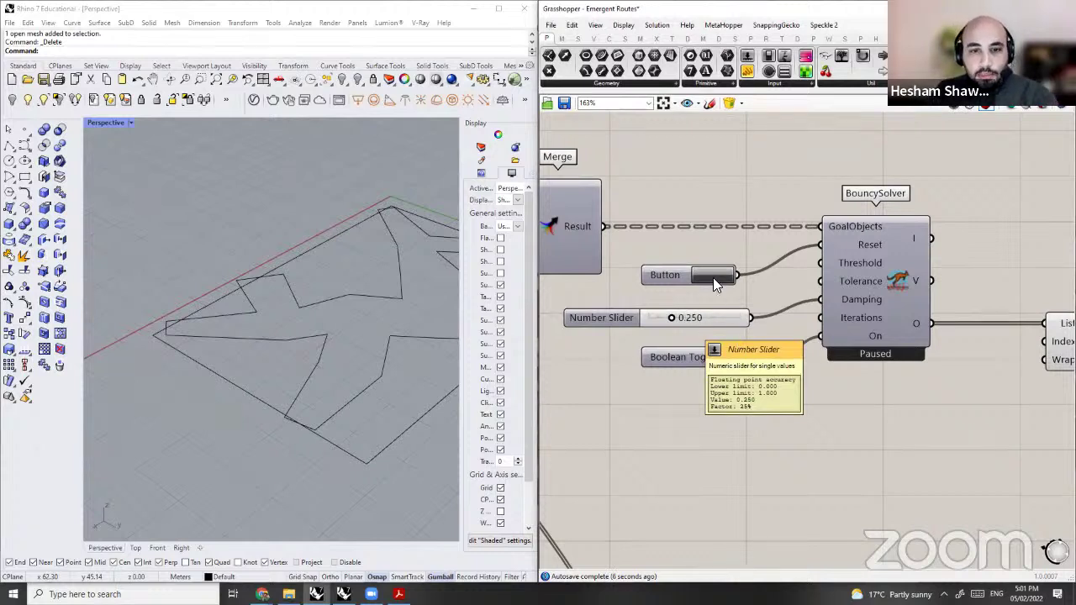
left_click(750, 356)
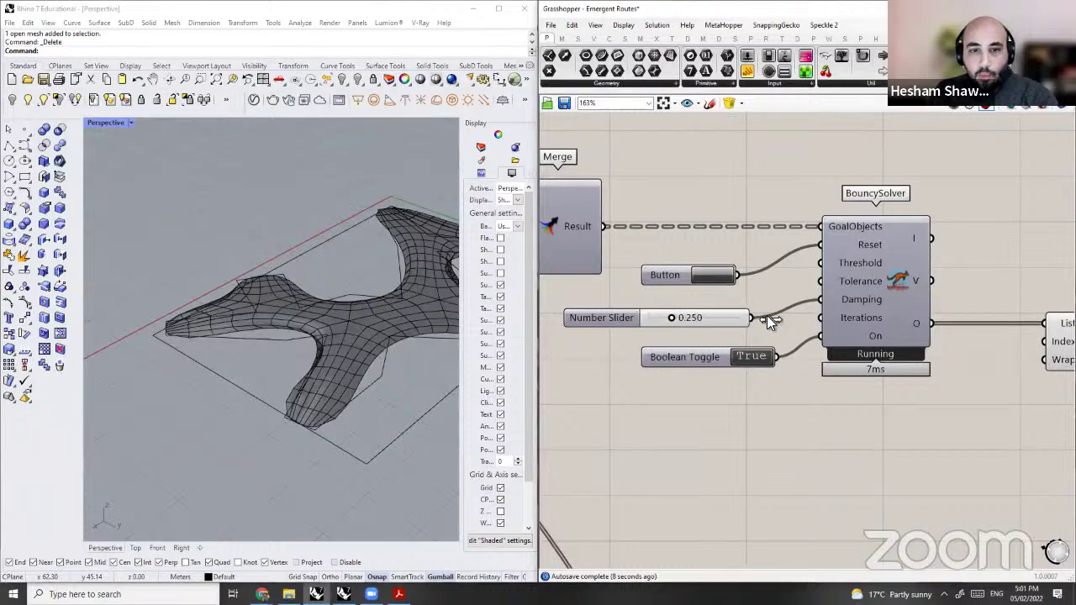
scroll(766, 315, "up", 2)
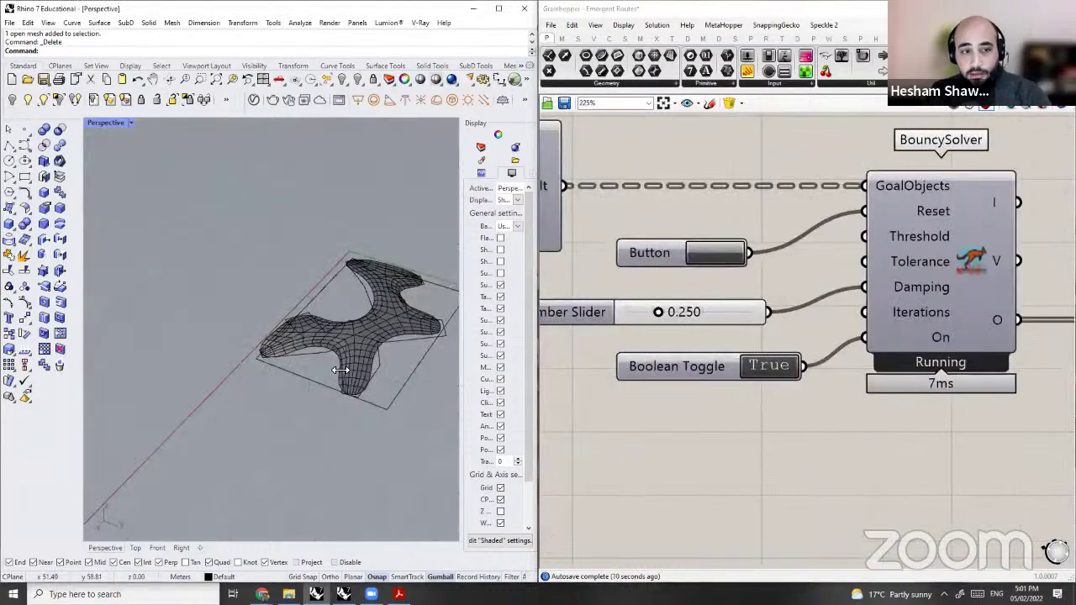
Step: Set the BouncySolver's Damping slider to 0.161 and reset the simulation, checking the deformed mesh's legs from several angles
left_click(750, 314)
left_click_drag(663, 323, 644, 326)
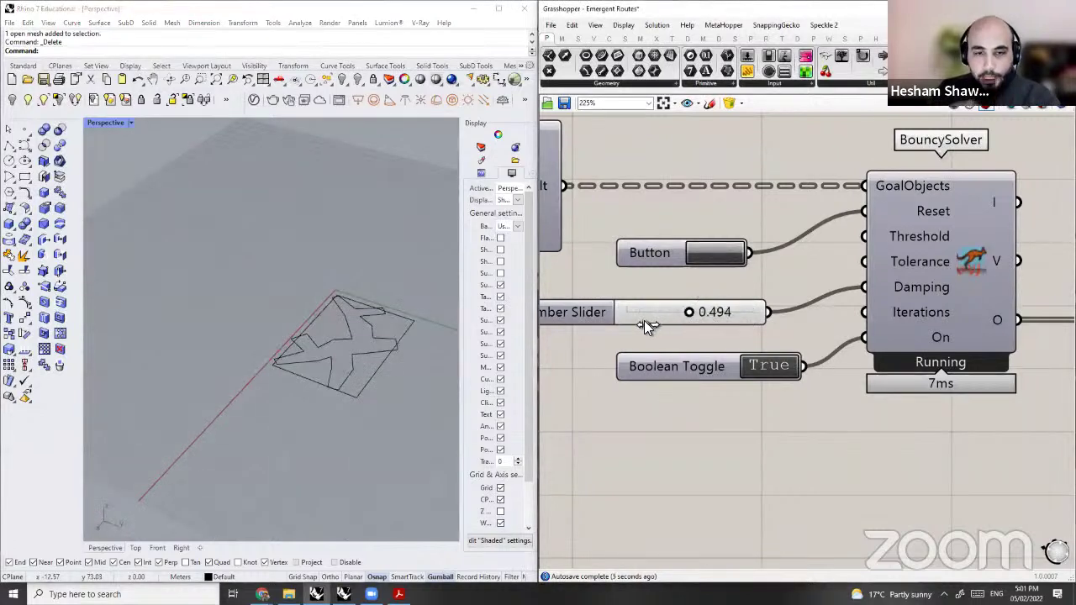
left_click(715, 253)
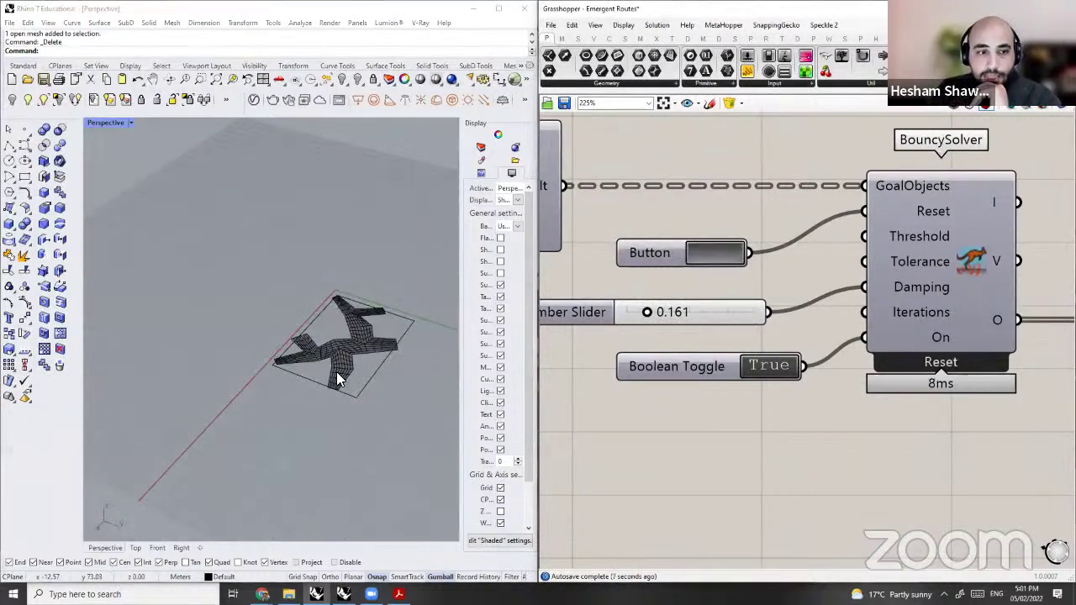
scroll(296, 388, "up", 6)
right_click_drag(294, 388, 202, 442, "shift")
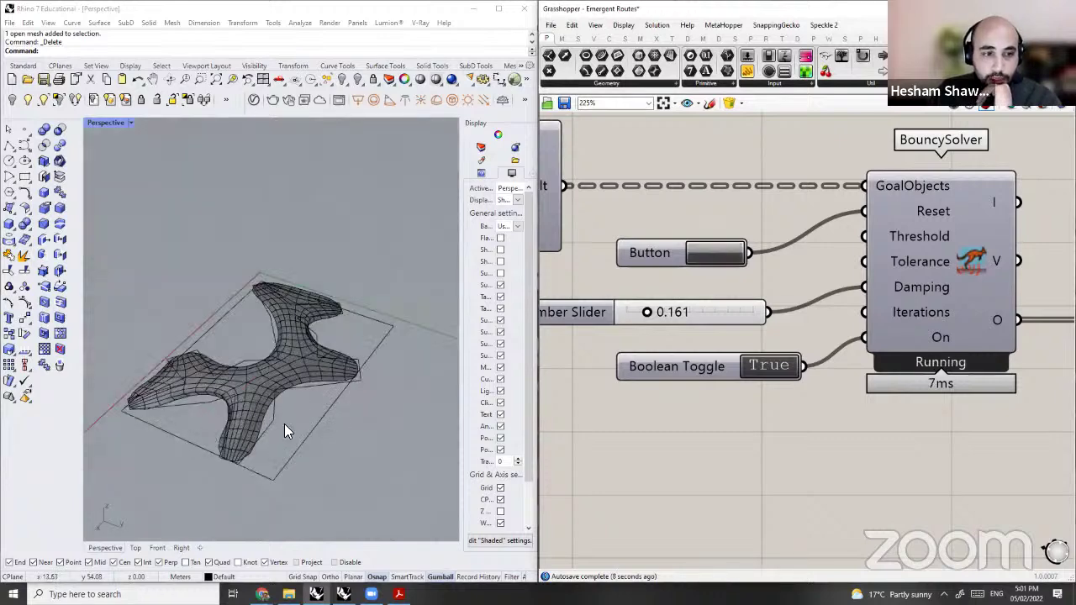
right_click_drag(290, 445, 330, 381)
right_click_drag(343, 433, 88, 357)
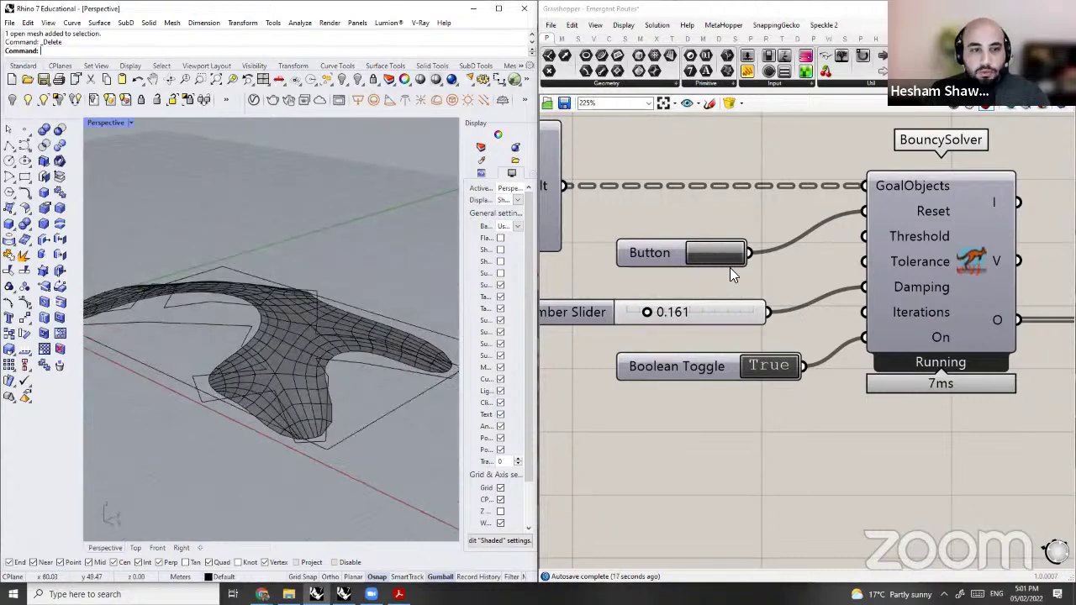
Step: Try the BouncySolver's Damping slider at 1.000
left_click_drag(648, 312, 754, 312)
scroll(306, 401, "down", 5)
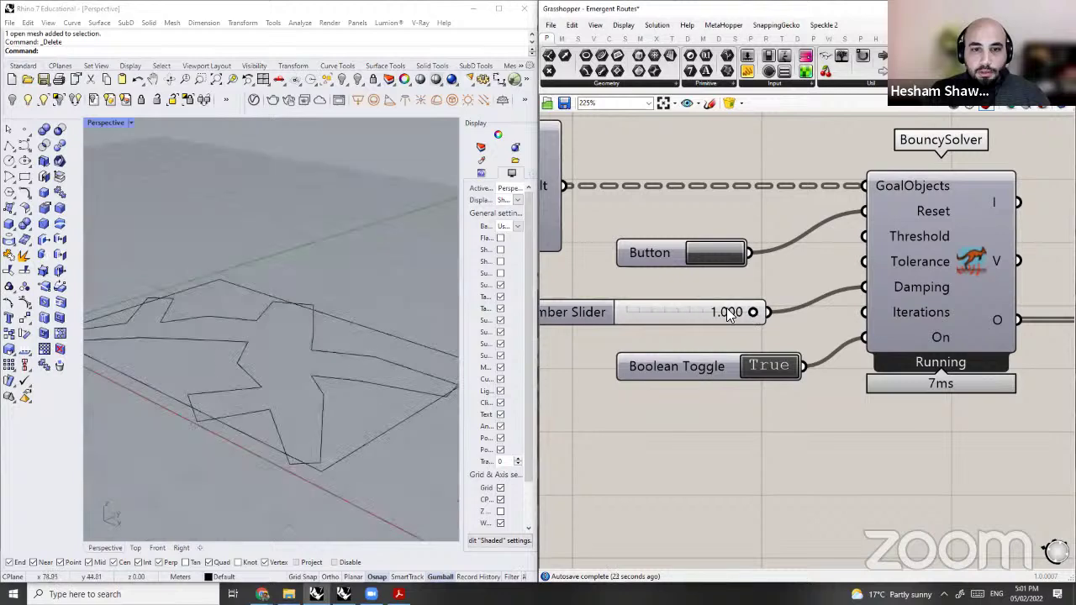
left_click_drag(752, 311, 728, 314)
Step: Set the Damping slider to 0.135 and reset the BouncySolver to replay the form-finding
left_click_drag(661, 311, 635, 312)
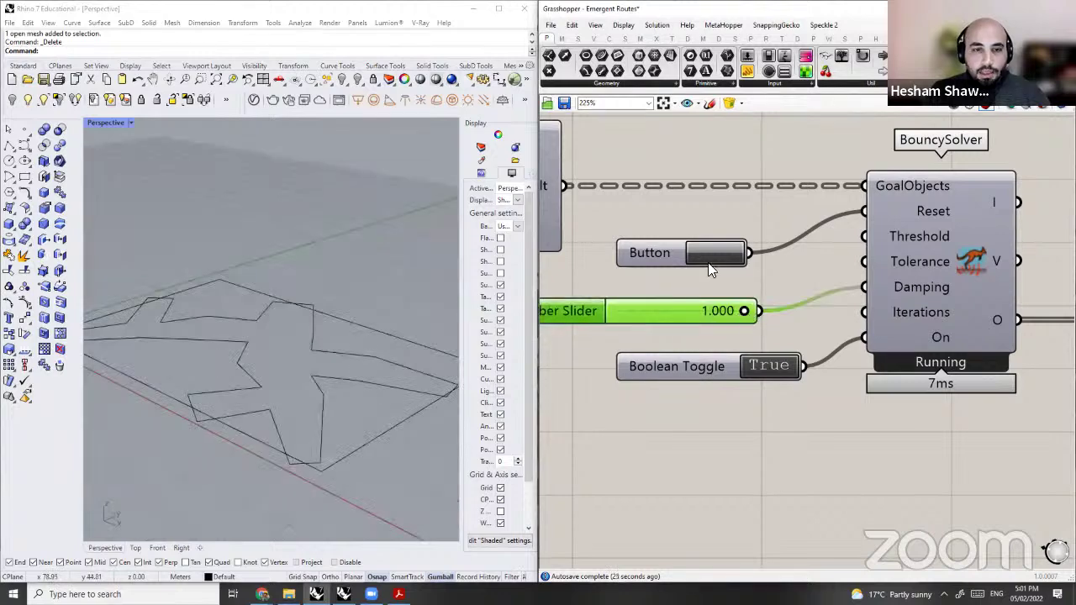
left_click(709, 260)
scroll(200, 398, "down", 3)
right_click_drag(201, 398, 316, 374)
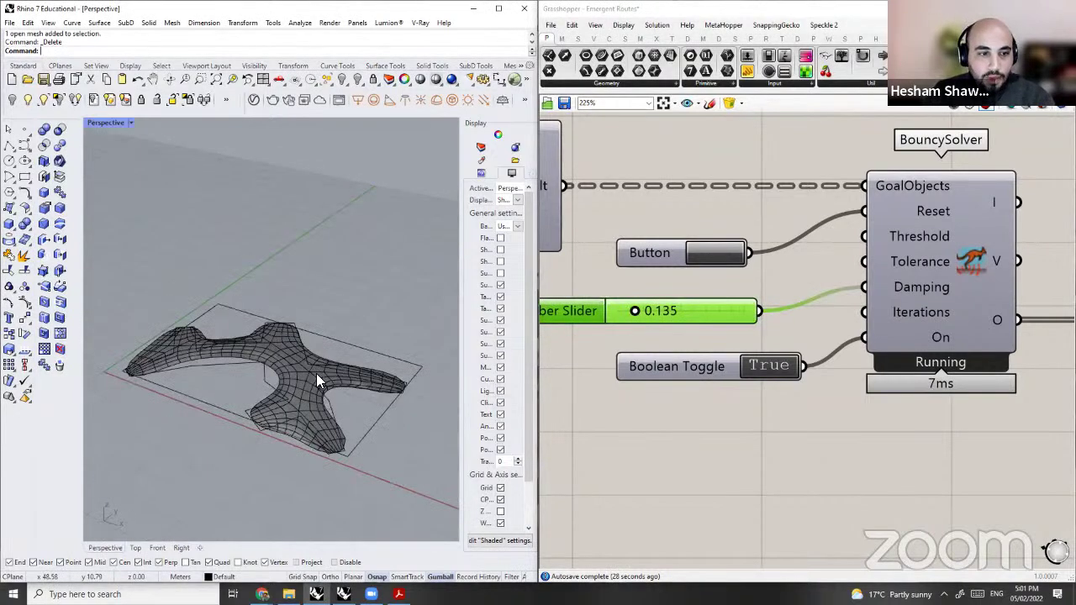
Step: Rearrange the Rod branch, aligning Join Curves and the three number sliders compactly beside the Rod component
scroll(316, 373, "up", 6)
right_click_drag(630, 488, 626, 488)
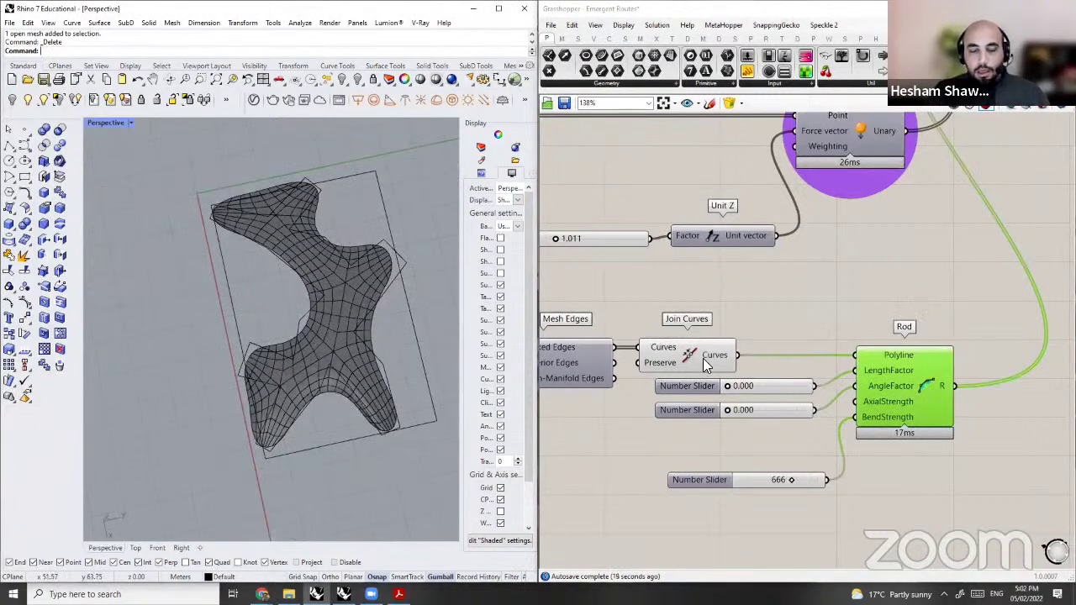
left_click_drag(696, 357, 611, 355)
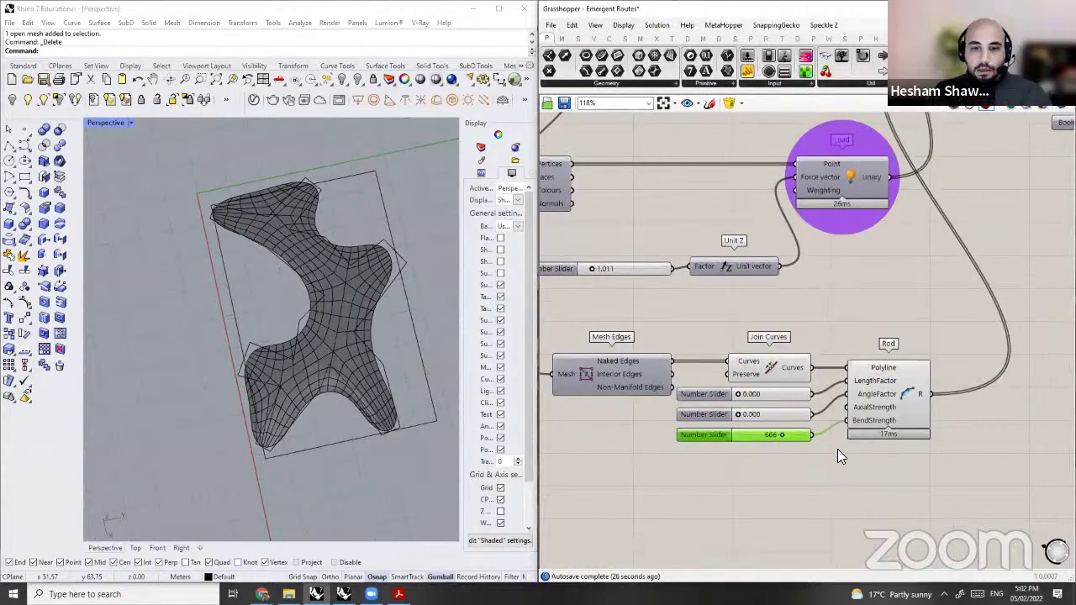
Step: Group the Rod component with a blob outline and colour the group purple like the Load group
scroll(837, 449, "down", 2)
left_click(837, 449)
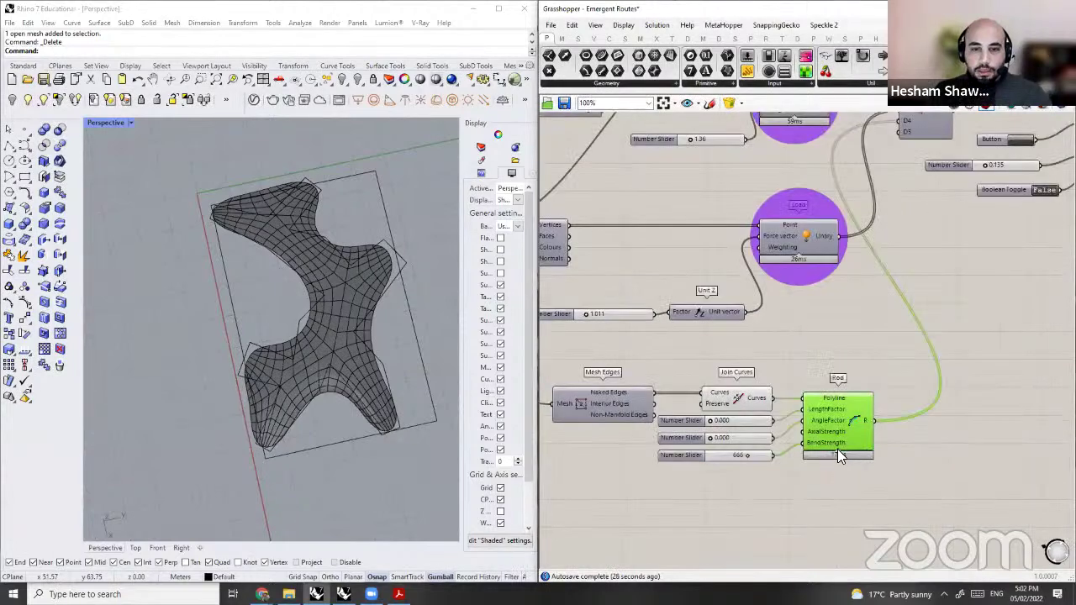
key("ctrl+g")
right_click_drag(876, 393, 782, 396)
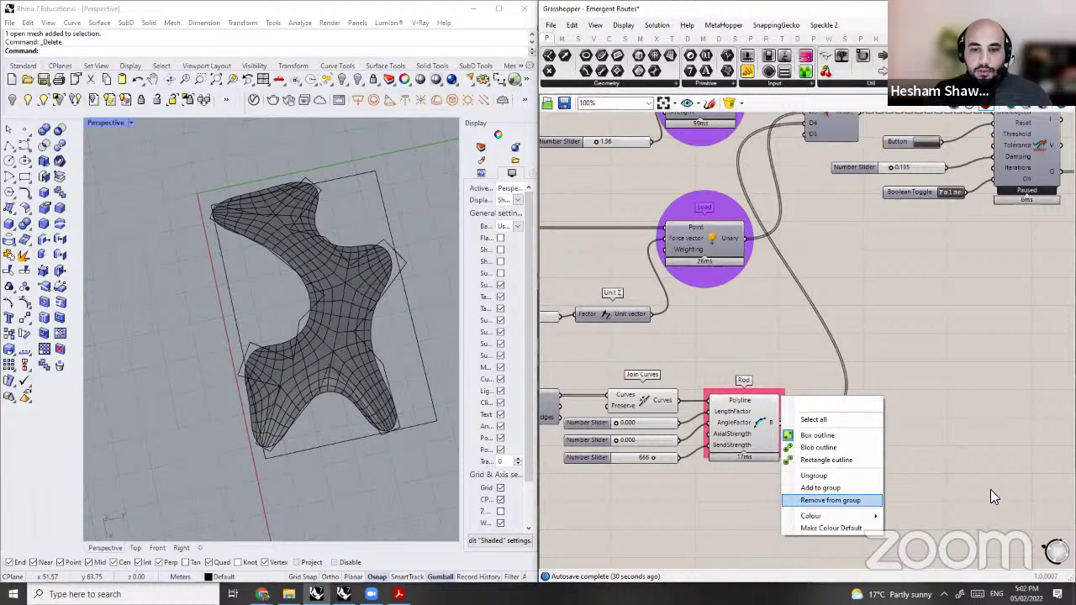
left_click(819, 448)
right_click(766, 382)
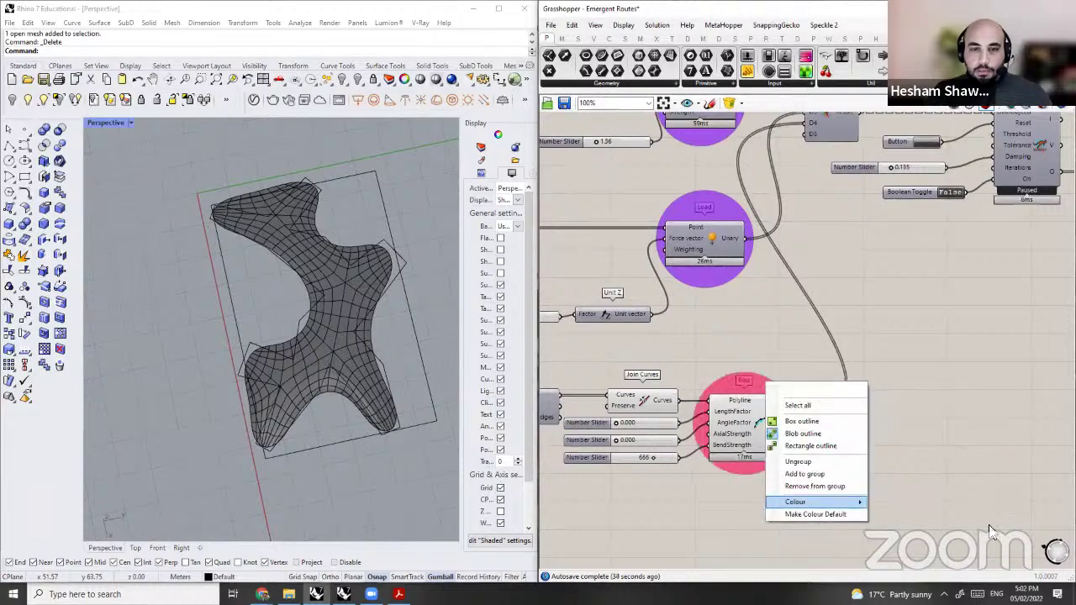
left_click_drag(990, 490, 989, 496)
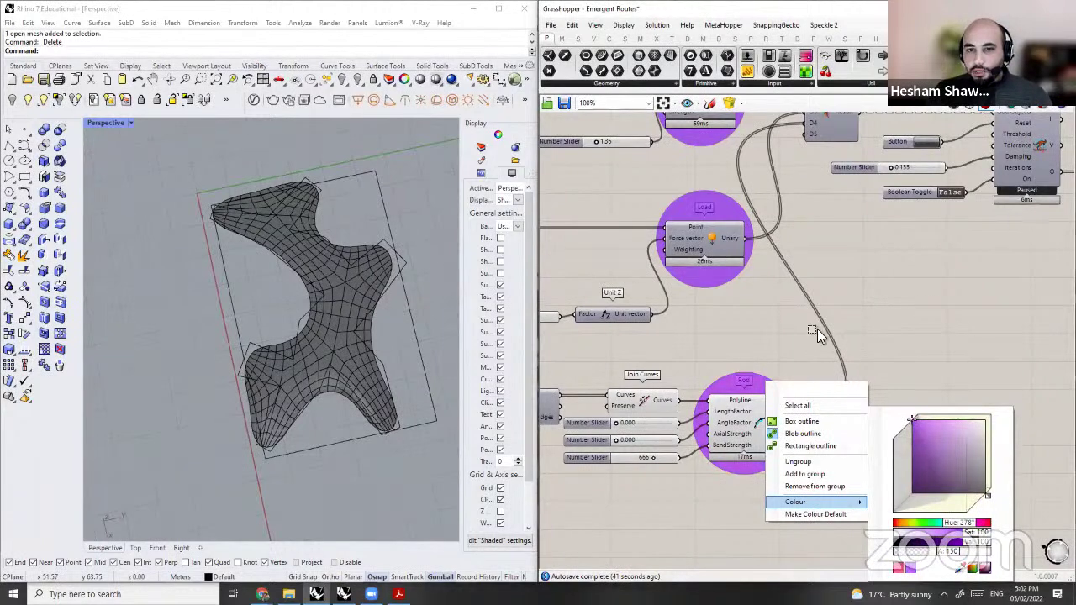
right_click_drag(764, 216, 800, 340)
Step: Align the force components in one column under the Forces heading with Merge and the solver beside them, and save the definition
scroll(800, 340, "down", 3)
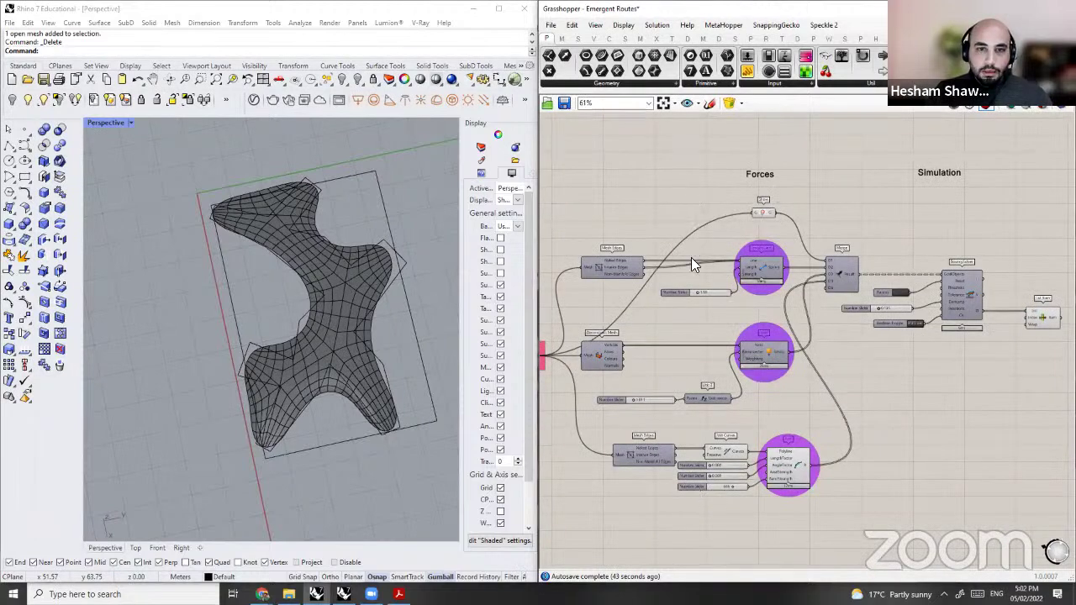
right_click_drag(739, 253, 659, 245)
left_click_drag(761, 266, 866, 266)
left_click_drag(773, 187, 720, 375)
left_click_drag(681, 259, 733, 259)
key("ctrl+s")
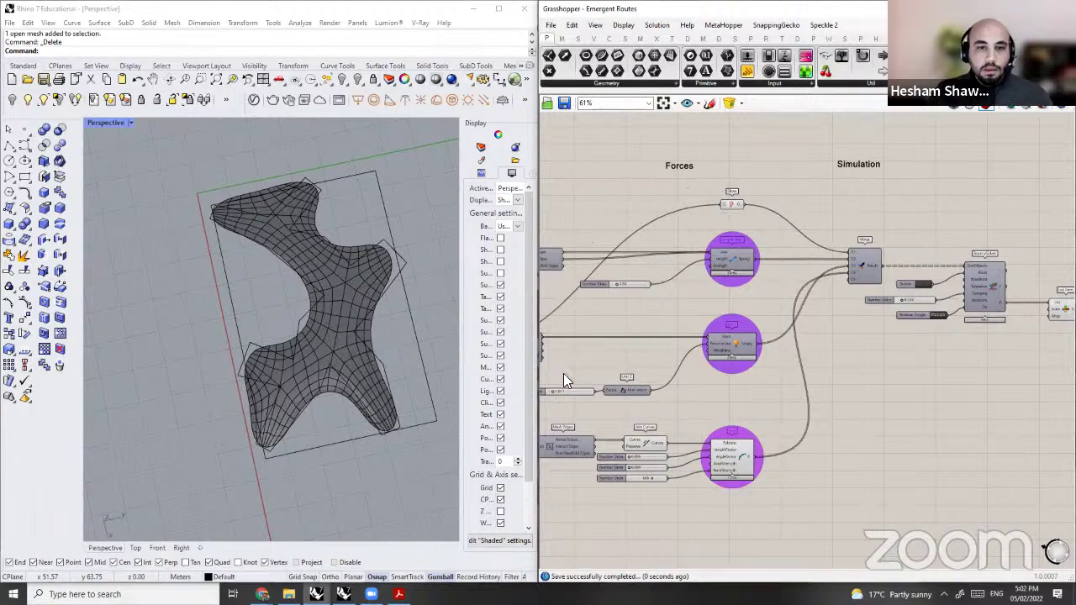
Step: Maximize the Grasshopper window and review the definition from the refined mesh through the forces to the BouncySolver
key("super+Up")
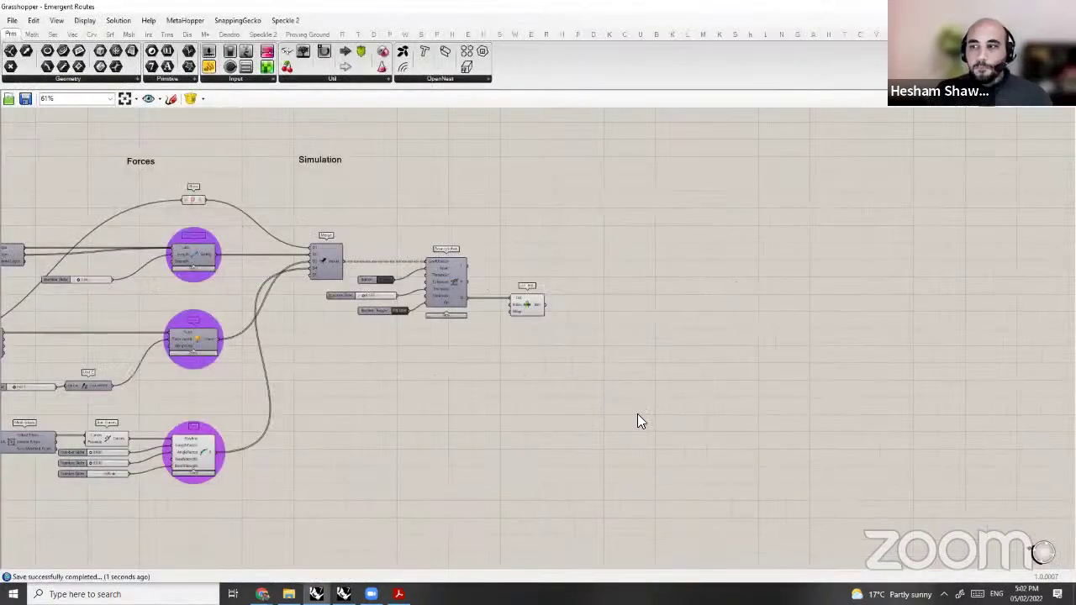
right_click_drag(336, 379, 793, 400)
scroll(792, 400, "up", 4)
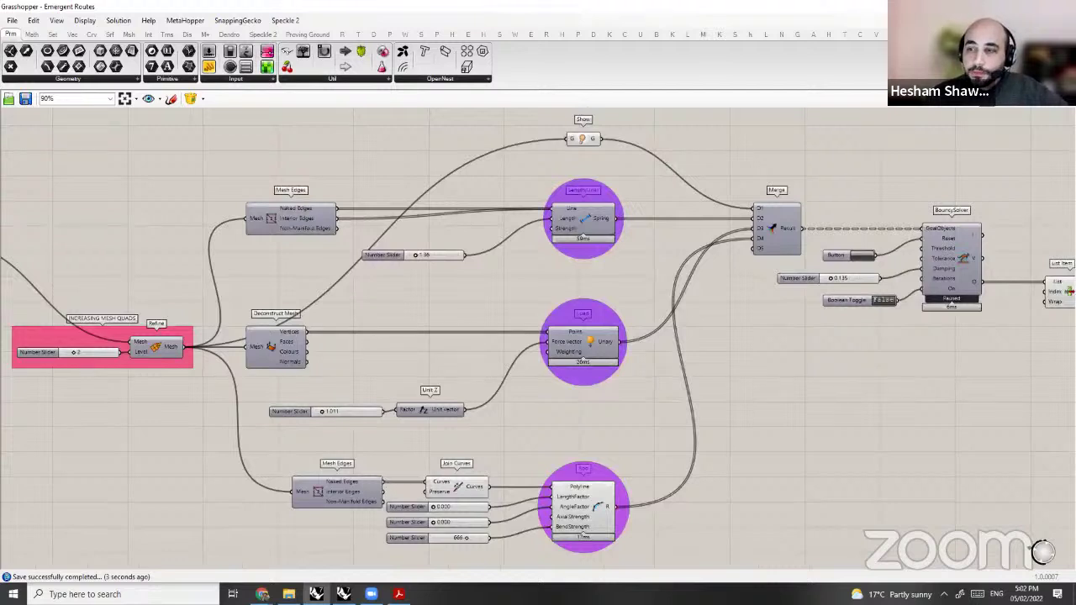
right_click_drag(574, 343, 538, 336)
scroll(538, 337, "up", 1)
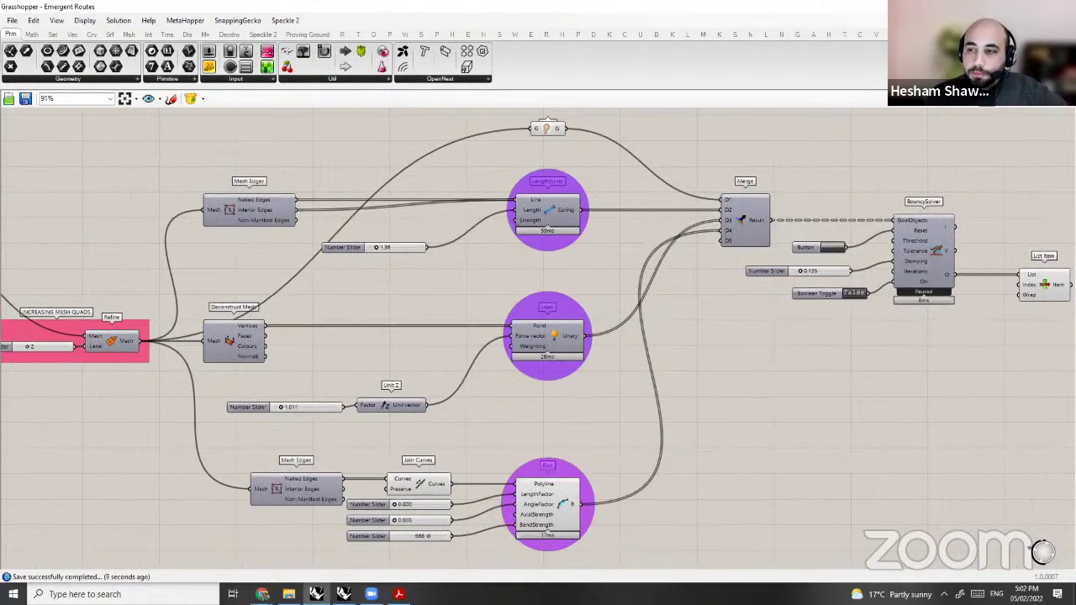
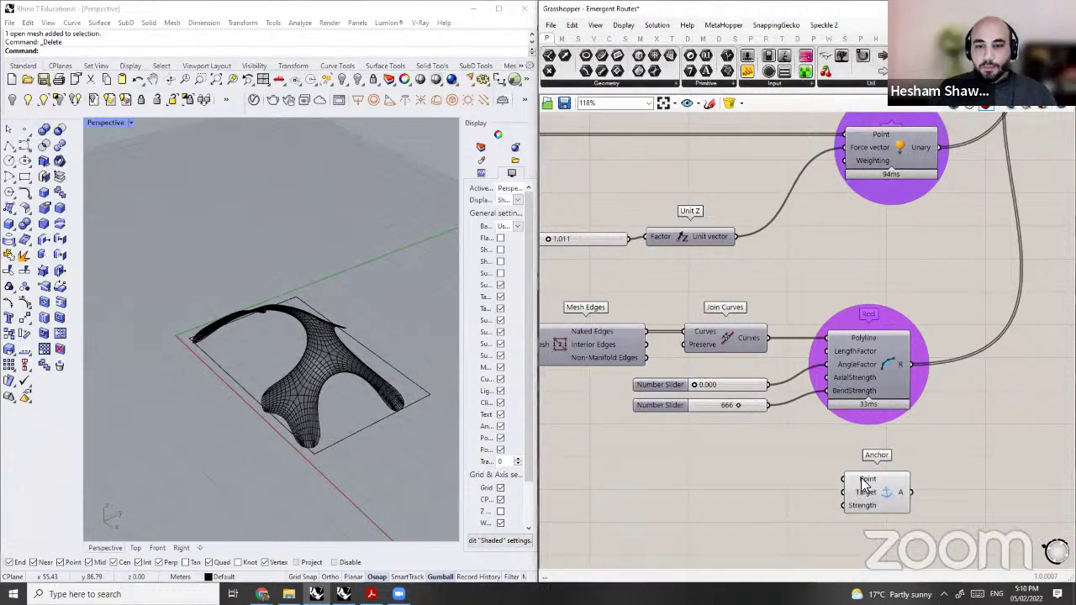
Step: Delete the unconnected Anchor component below the Rod goal
scroll(804, 491, "down", 2)
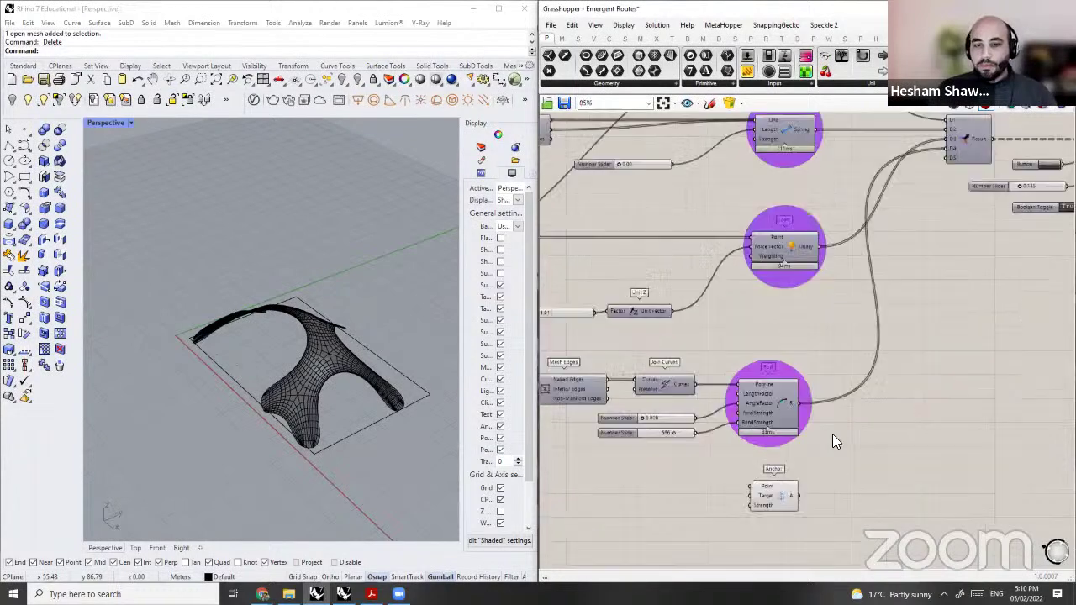
scroll(904, 290, "down", 1)
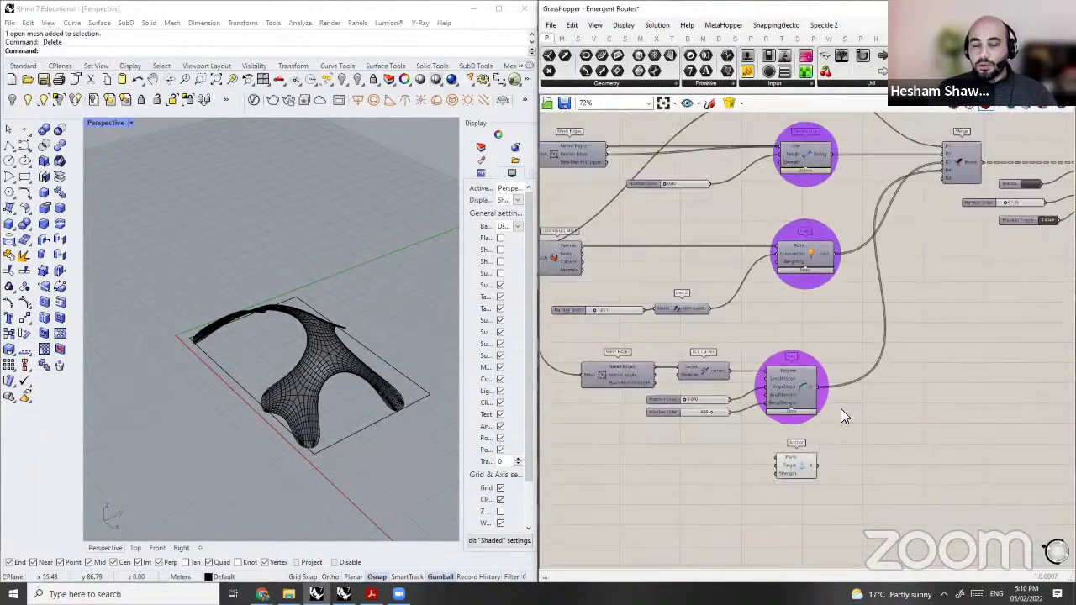
left_click(799, 461)
key("Delete")
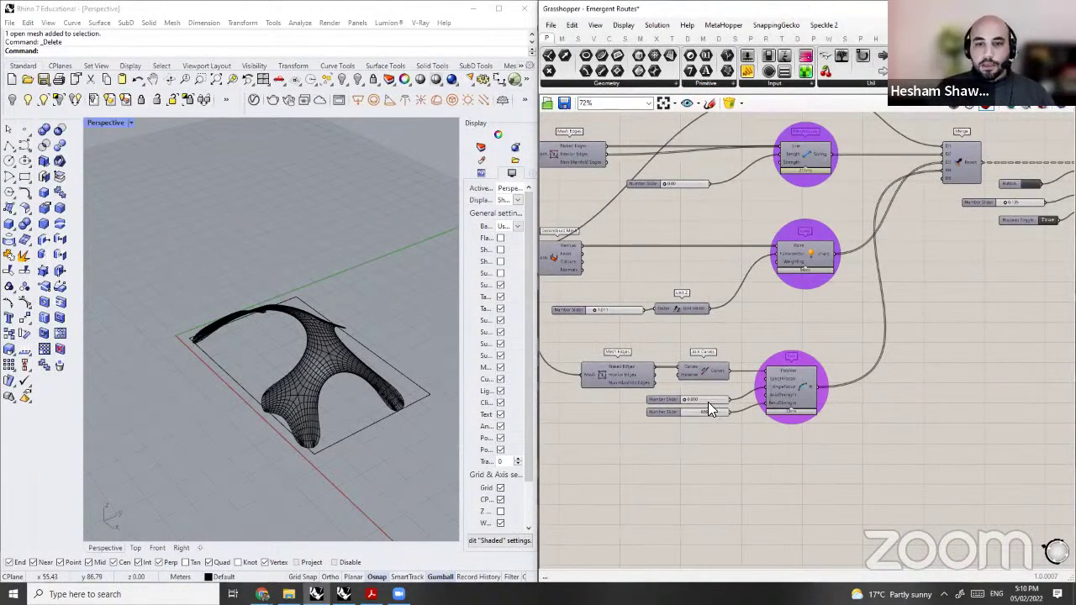
Step: Examine the Rod goal's inputs alongside the open edges of the form-found mesh
scroll(779, 396, "up", 3)
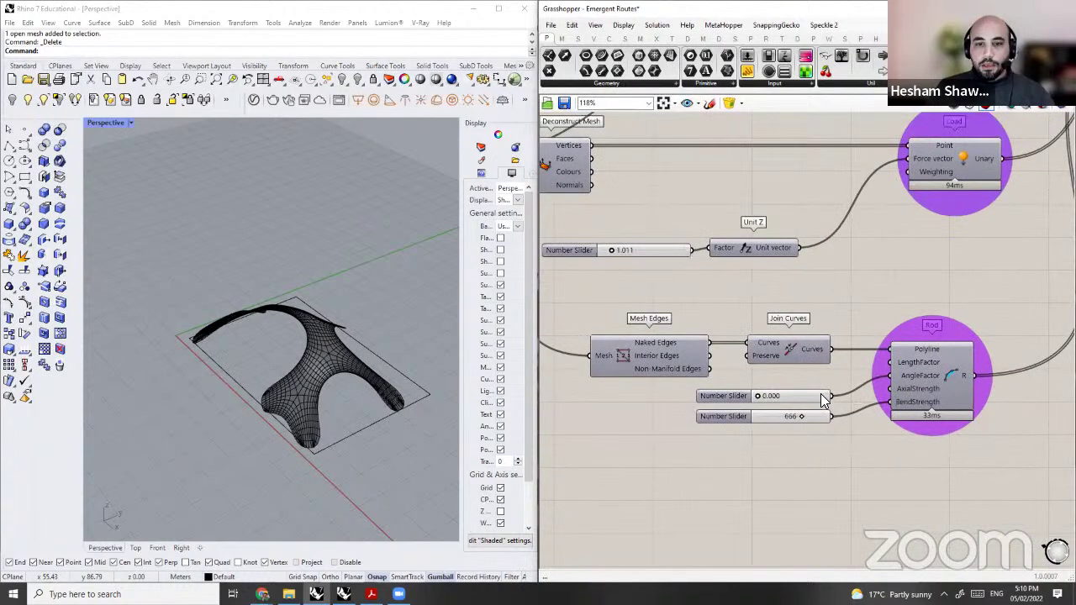
right_click_drag(353, 294, 338, 342)
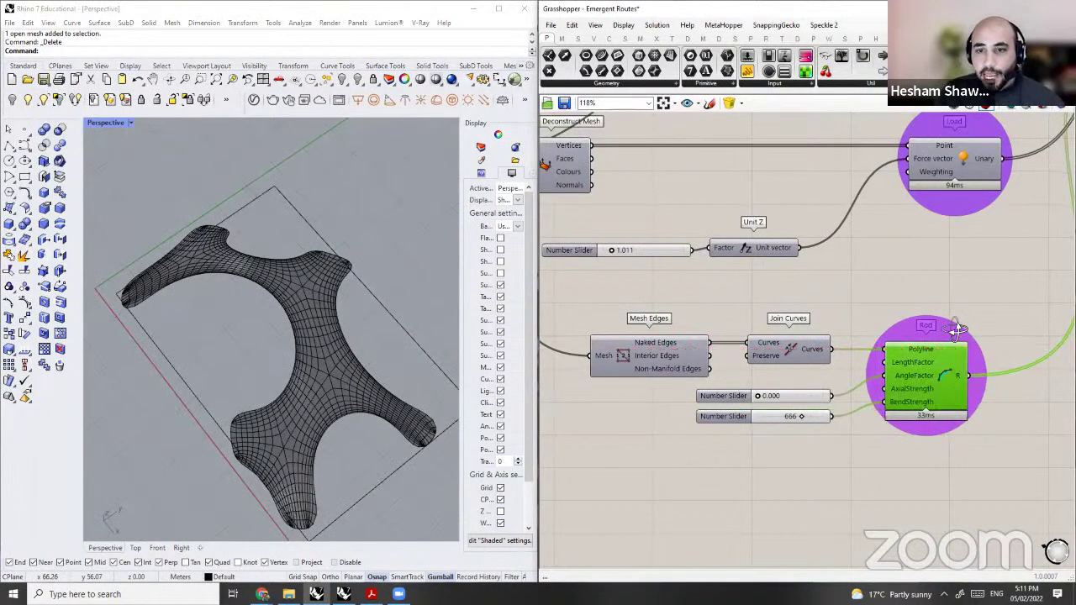
scroll(962, 348, "up", 1)
scroll(926, 374, "up", 2)
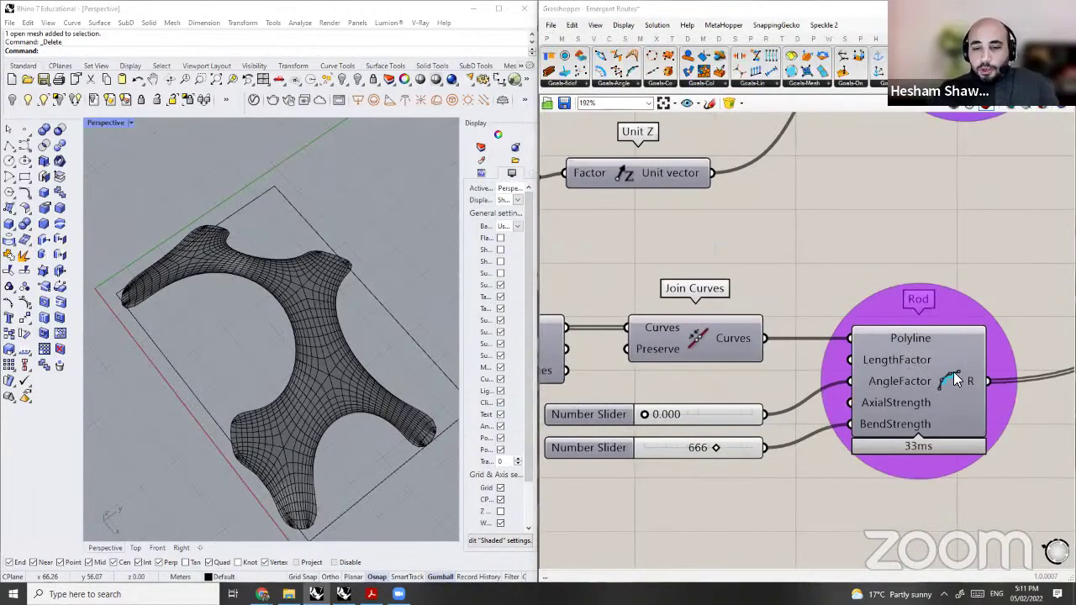
scroll(958, 380, "down", 2)
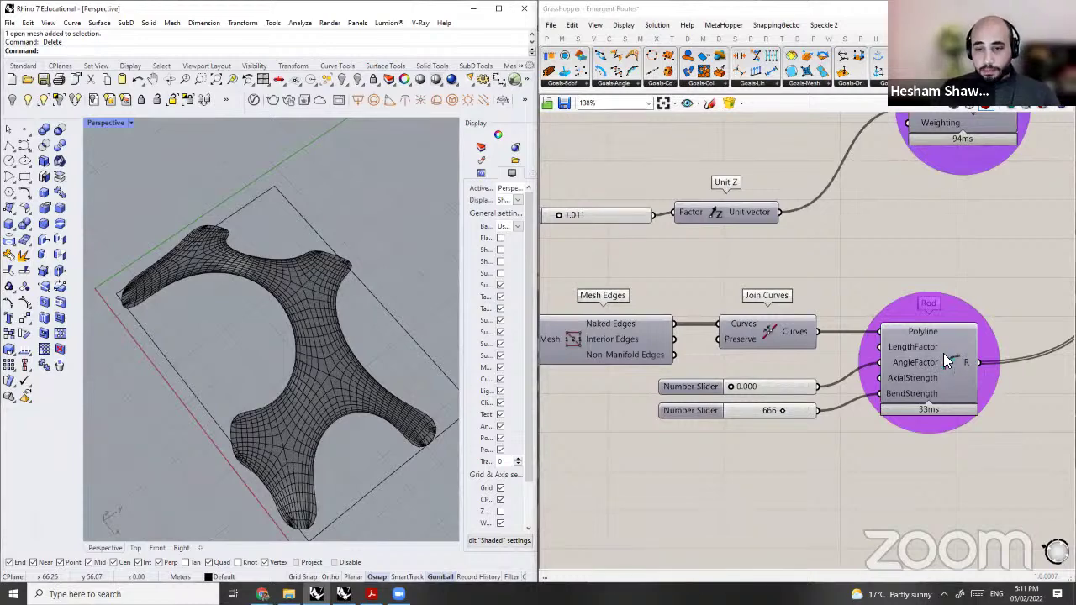
scroll(949, 348, "up", 2)
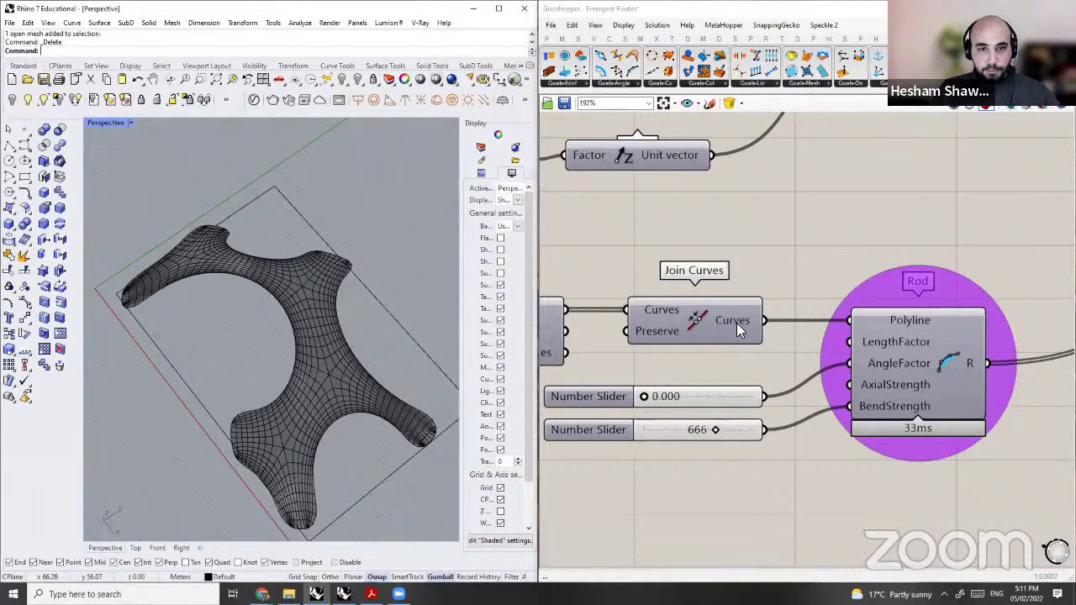
scroll(825, 327, "up", 2)
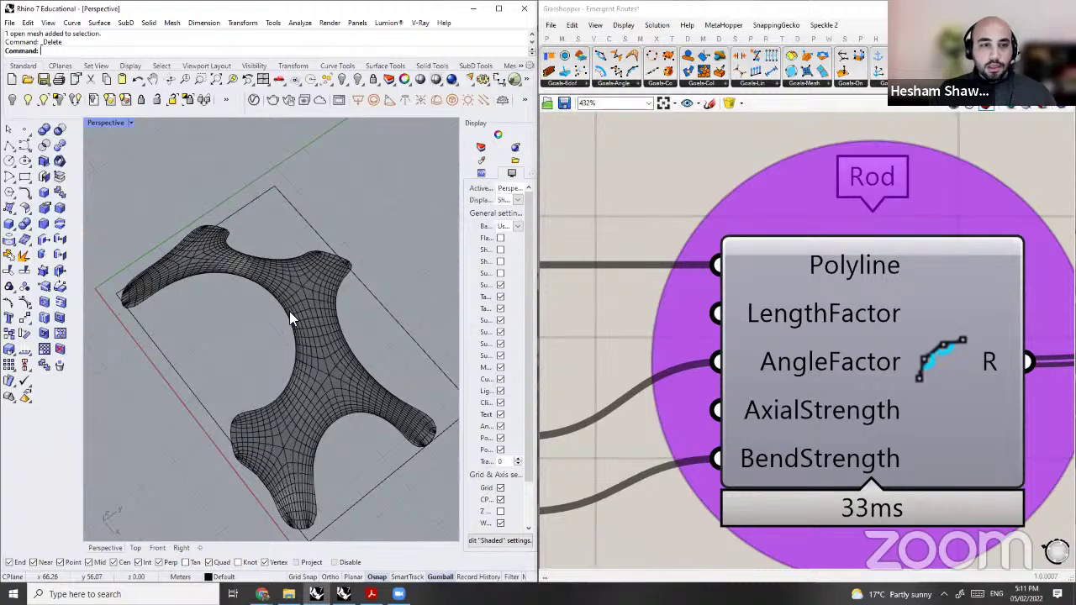
scroll(1004, 345, "down", 3)
Step: Highlight the Join Curves output and compare the original naked-edge outline with the deformed mesh from several angles
left_click(831, 324)
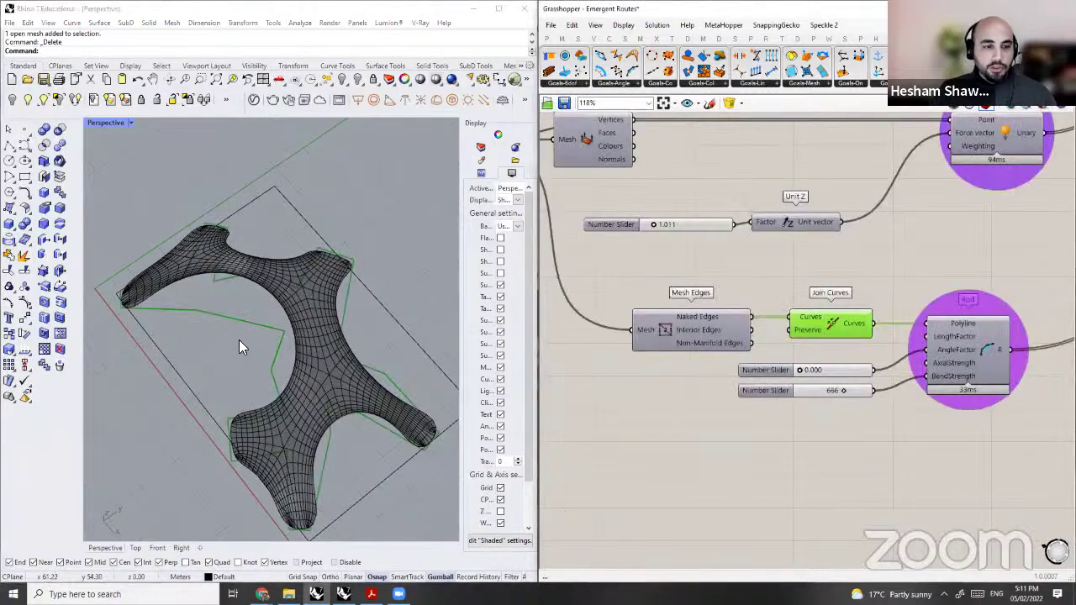
right_click_drag(223, 319, 278, 296)
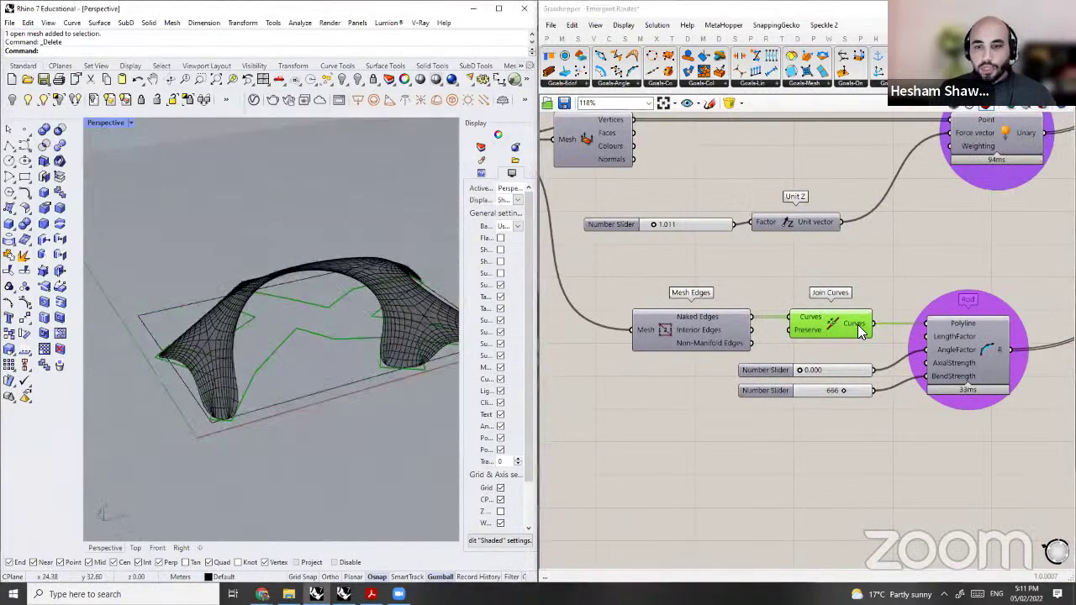
right_click_drag(349, 324, 225, 335)
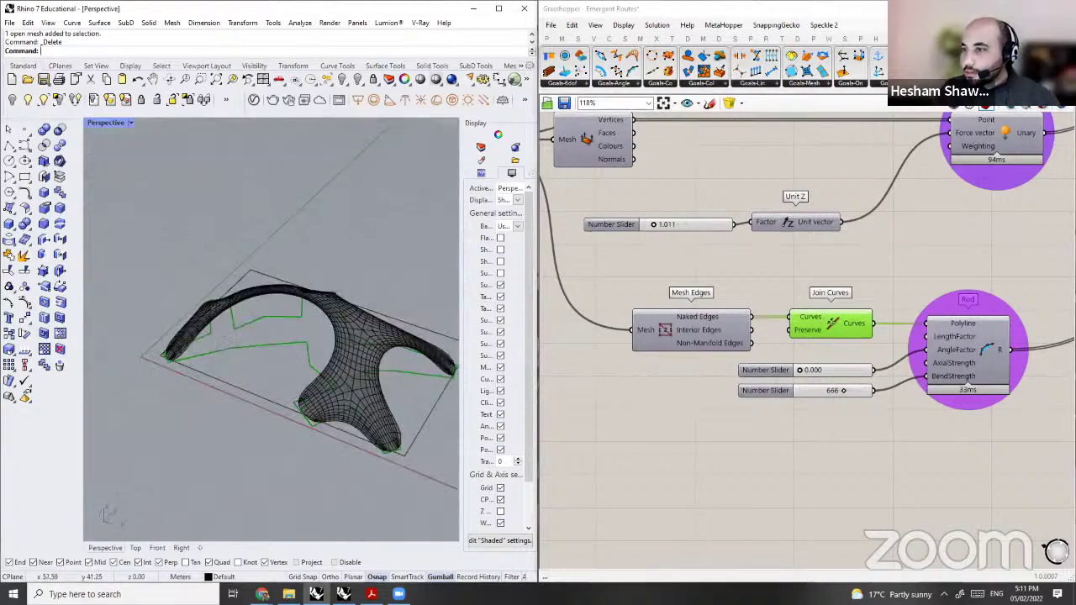
right_click_drag(832, 454, 766, 455)
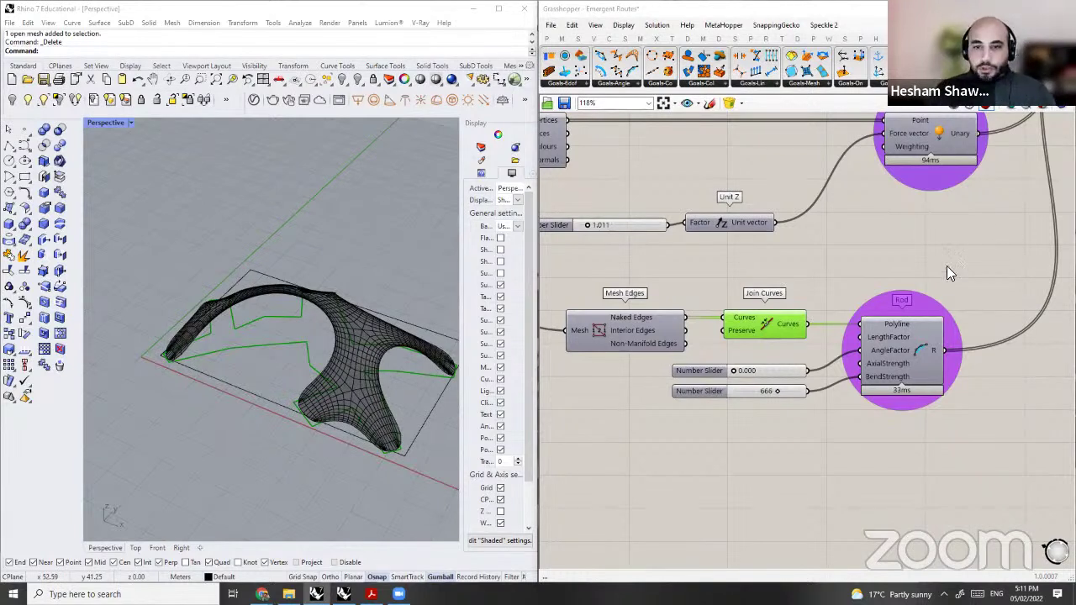
right_click_drag(872, 386, 928, 369)
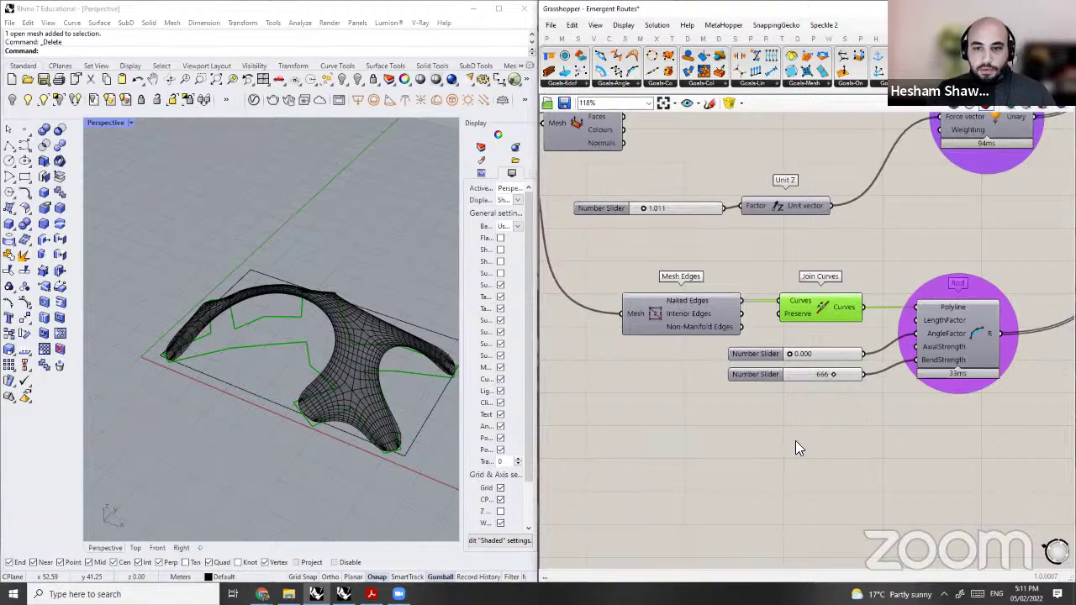
Step: Align the reset Button and the damping slider with their inputs on the BouncySolver
scroll(751, 450, "up", 2)
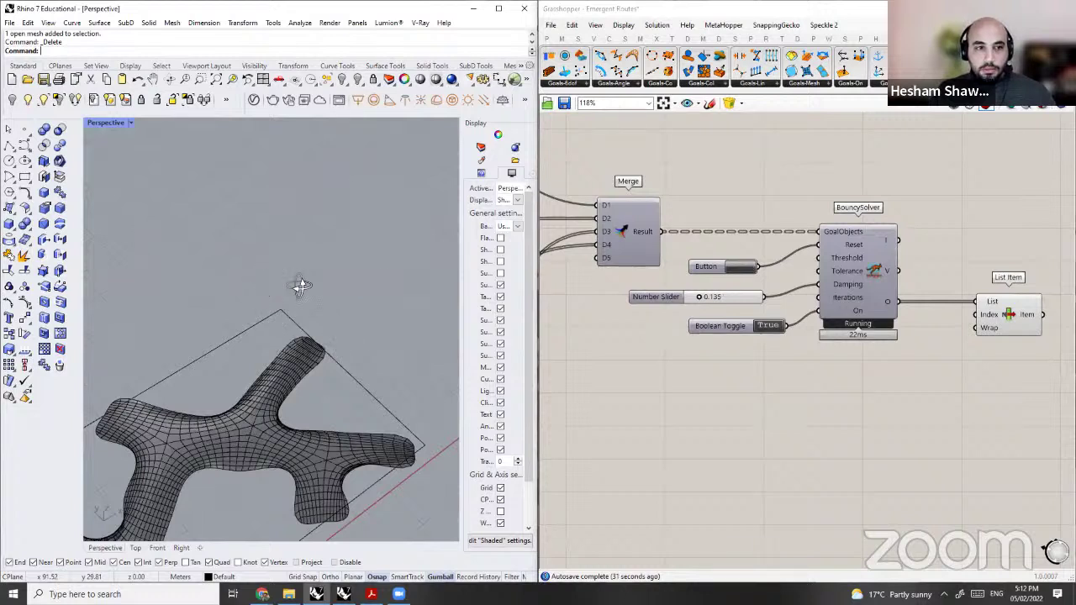
right_click_drag(393, 288, 413, 293)
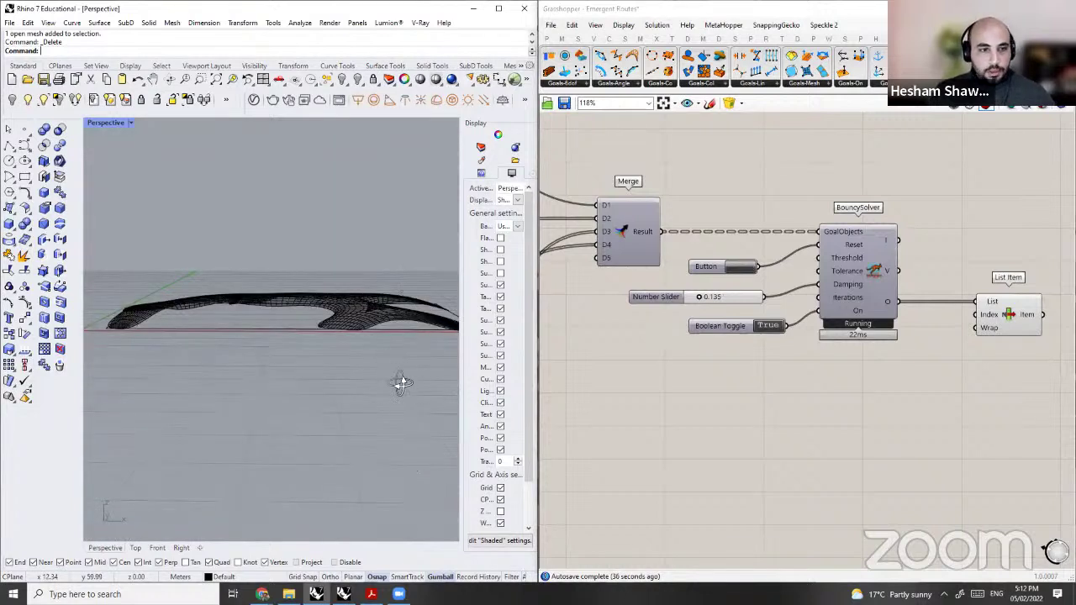
left_click(707, 265)
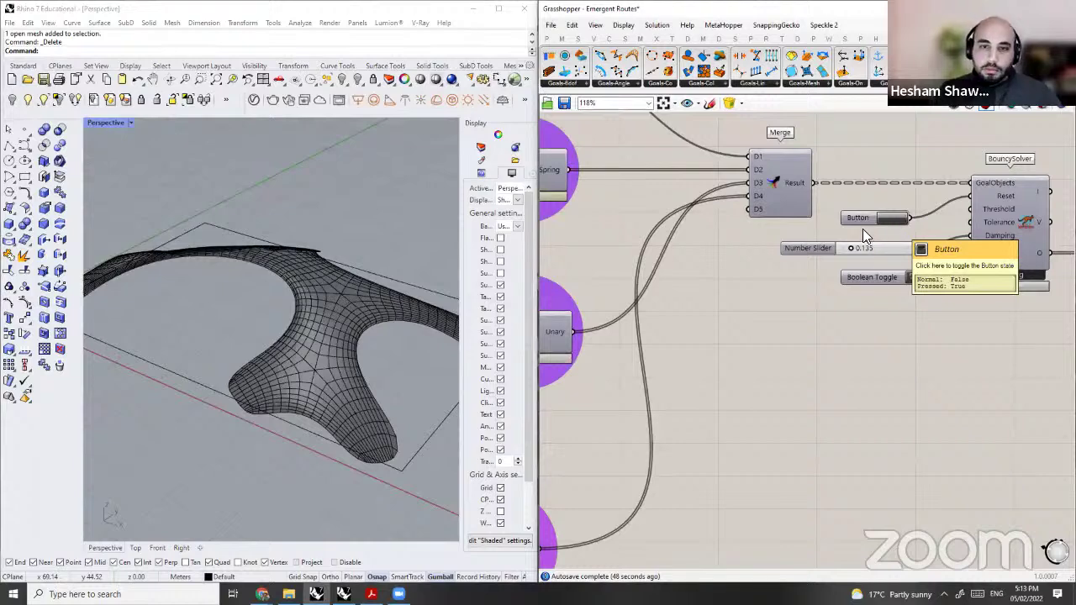
scroll(875, 250, "down", 2)
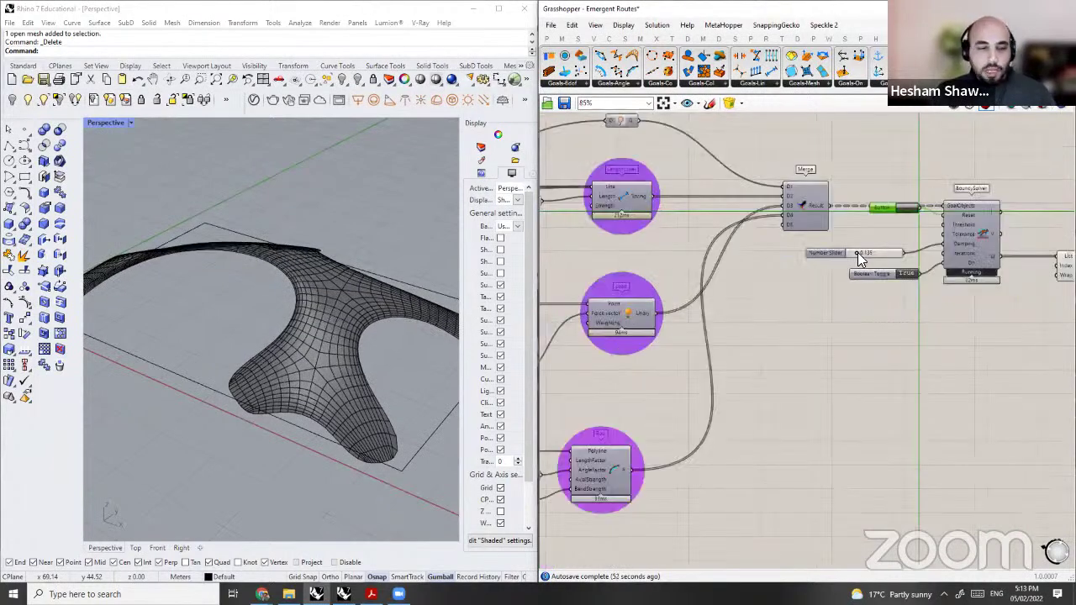
scroll(891, 291, "up", 2)
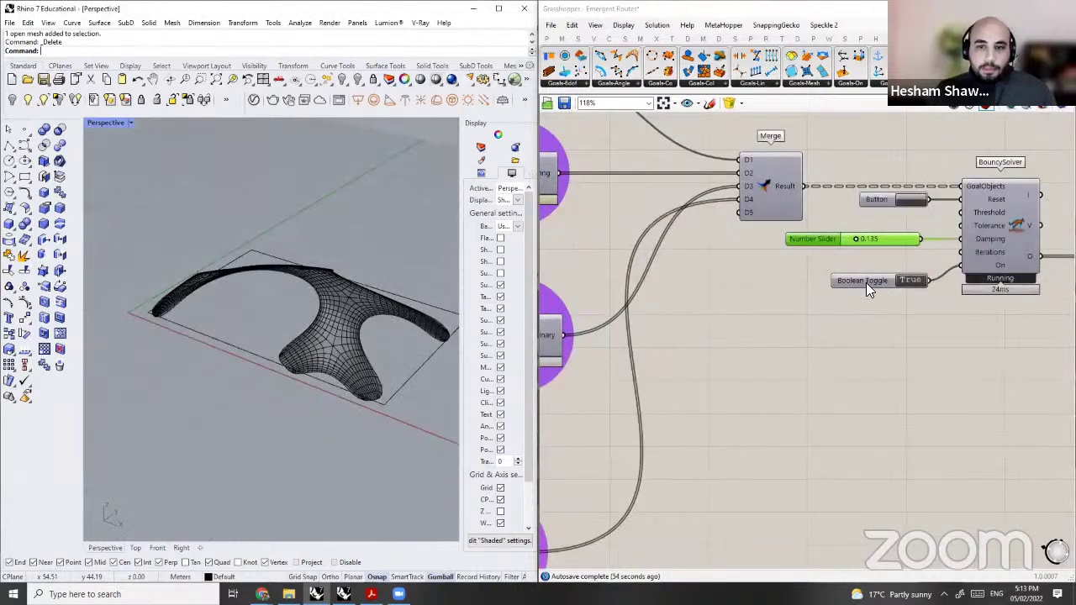
Step: Pause and reset the BouncySolver, and set the seed shared by both Populate Geometry components to 74
scroll(866, 282, "down", 7)
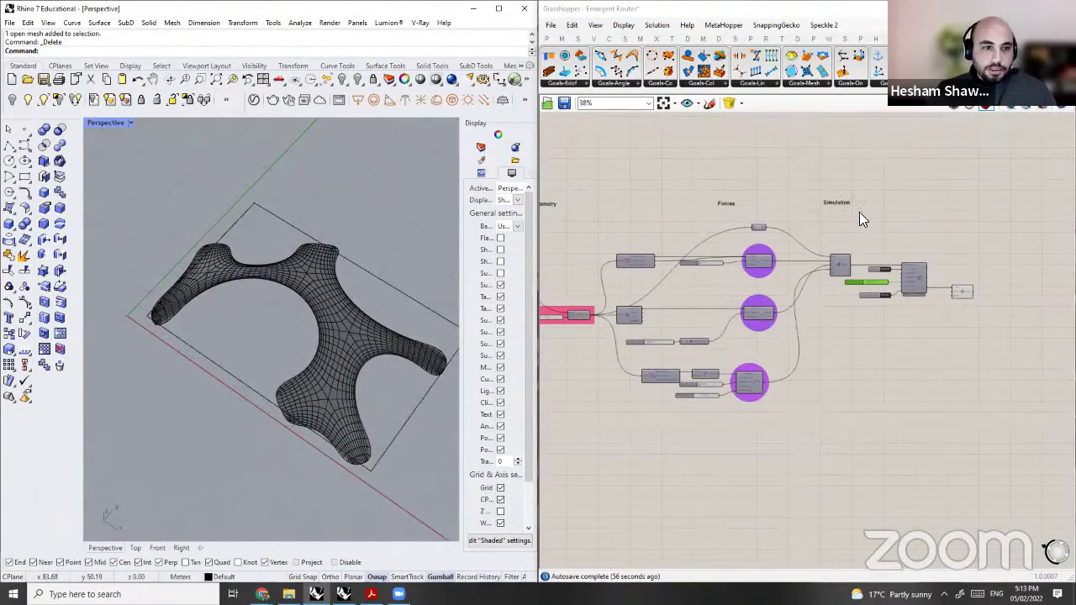
scroll(916, 277, "up", 6)
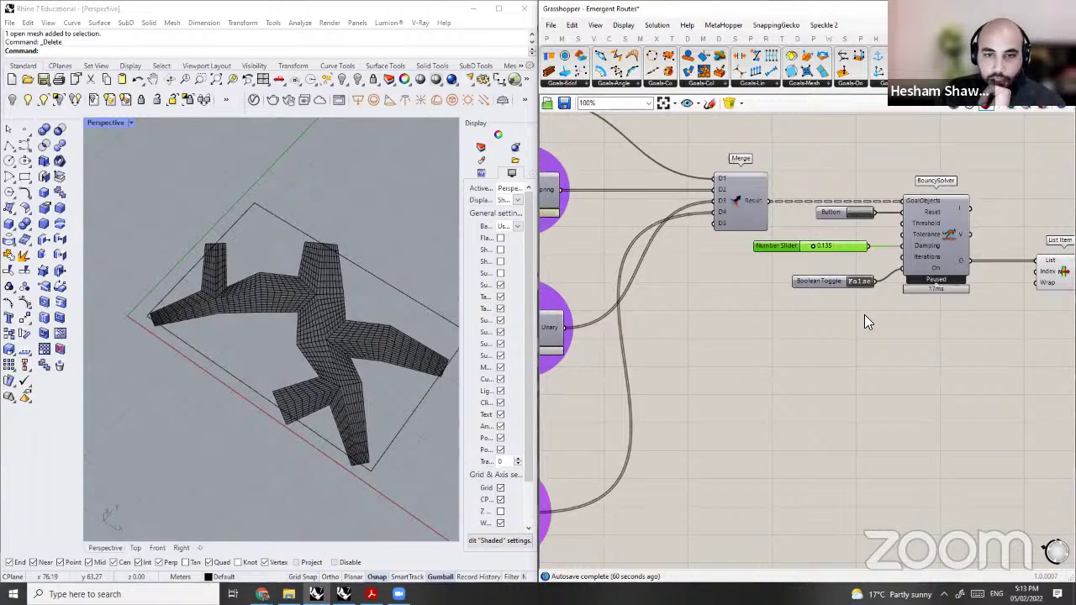
scroll(731, 305, "down", 6)
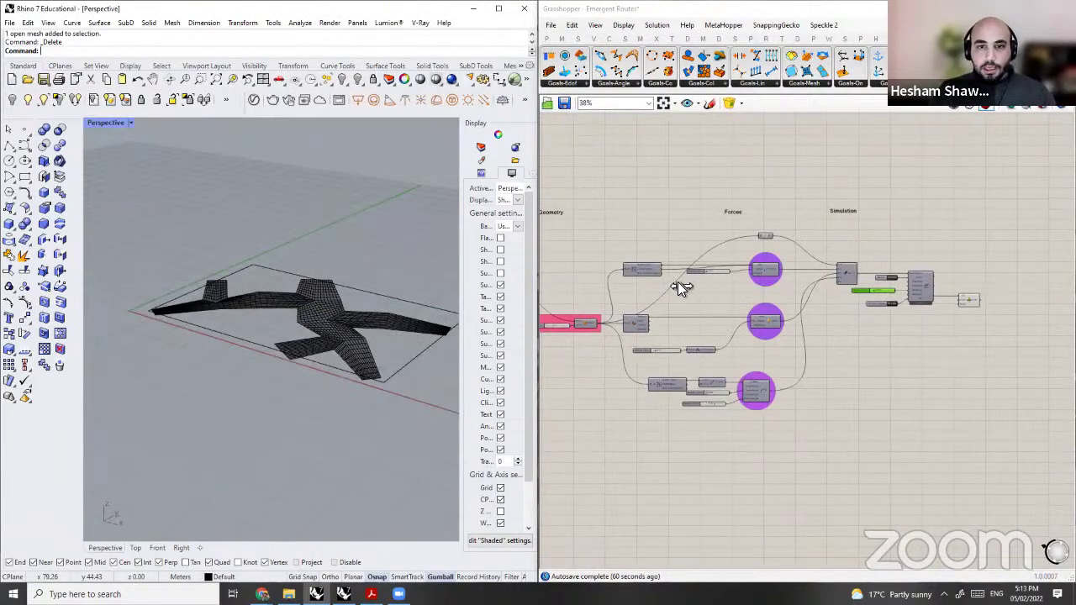
right_click_drag(612, 287, 1064, 312)
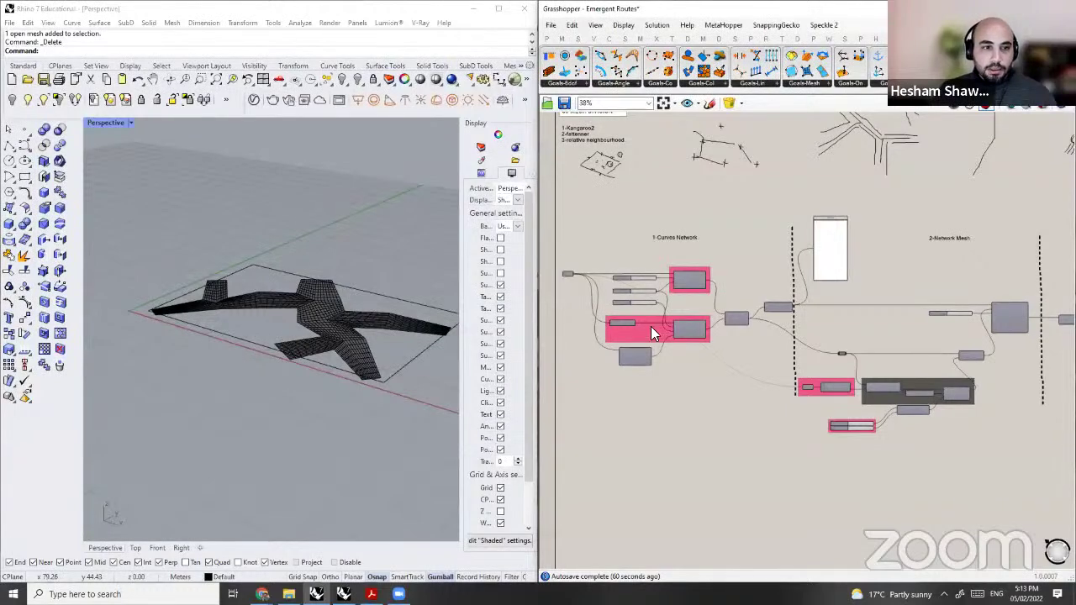
scroll(651, 327, "up", 6)
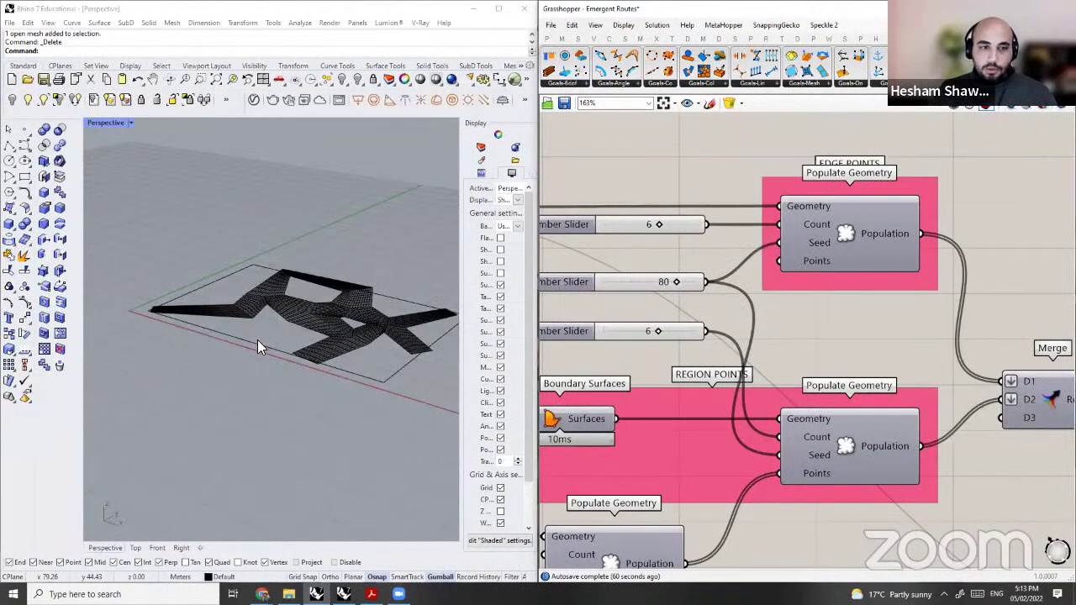
right_click_drag(224, 320, 280, 339)
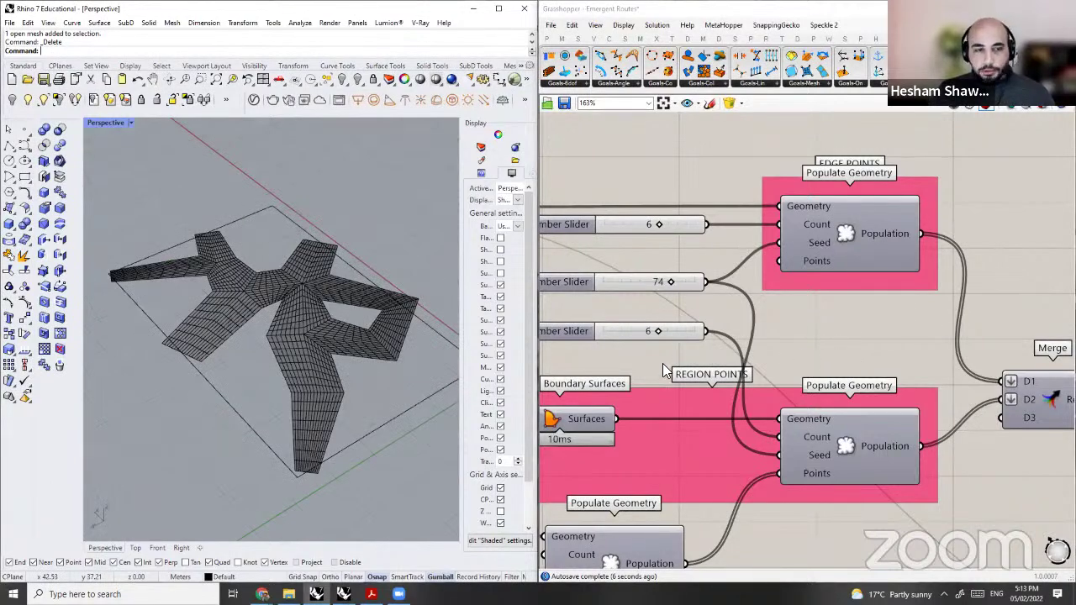
scroll(656, 286, "down", 4)
Step: Run the BouncySolver on the new network mesh and inspect the form-found shape from several angles
right_click_drag(656, 286, 305, 356)
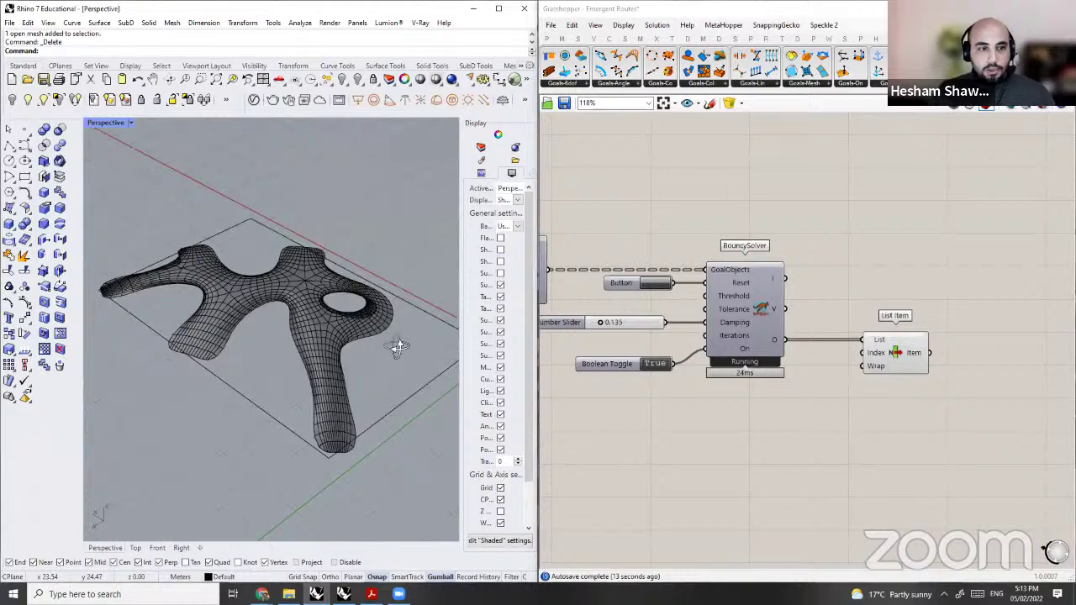
right_click_drag(396, 344, 258, 339)
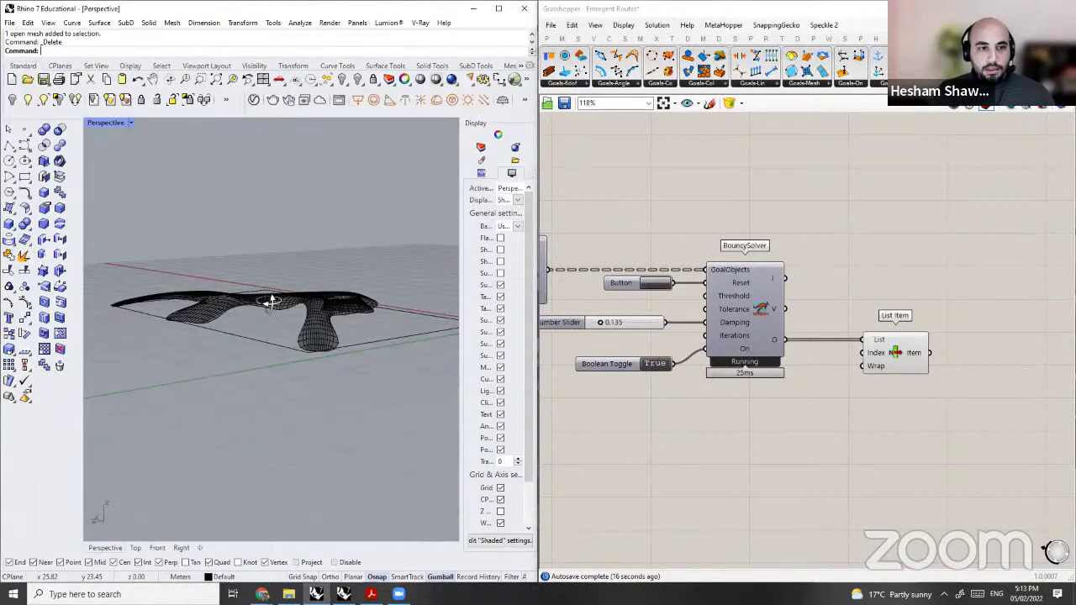
right_click_drag(269, 303, 362, 322)
scroll(361, 321, "up", 5)
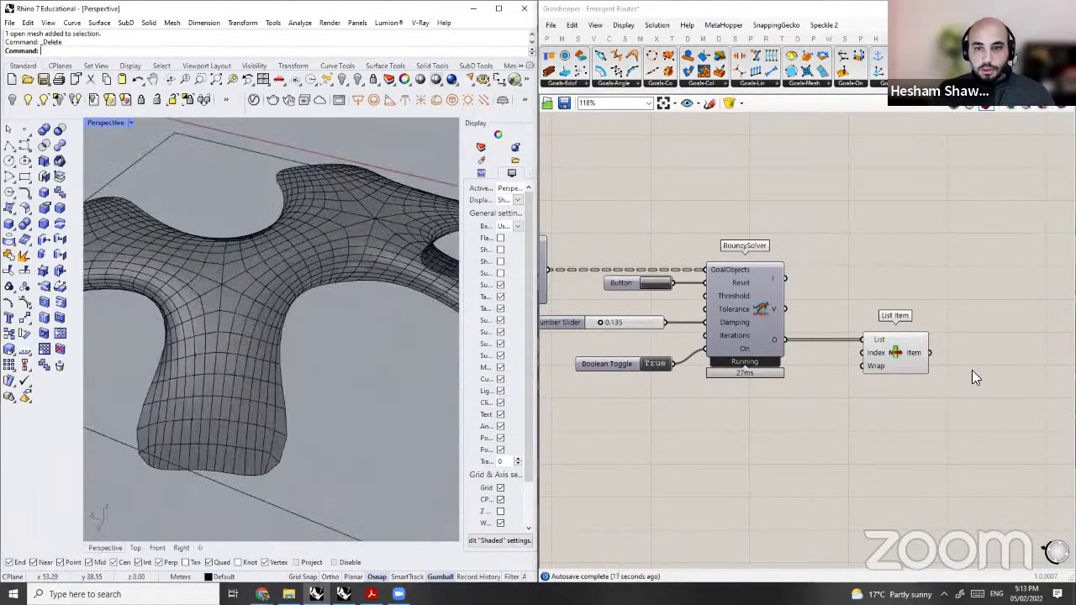
Step: Add a Custom Preview component and feed its Geometry input from the List Item output
double_click(1008, 364)
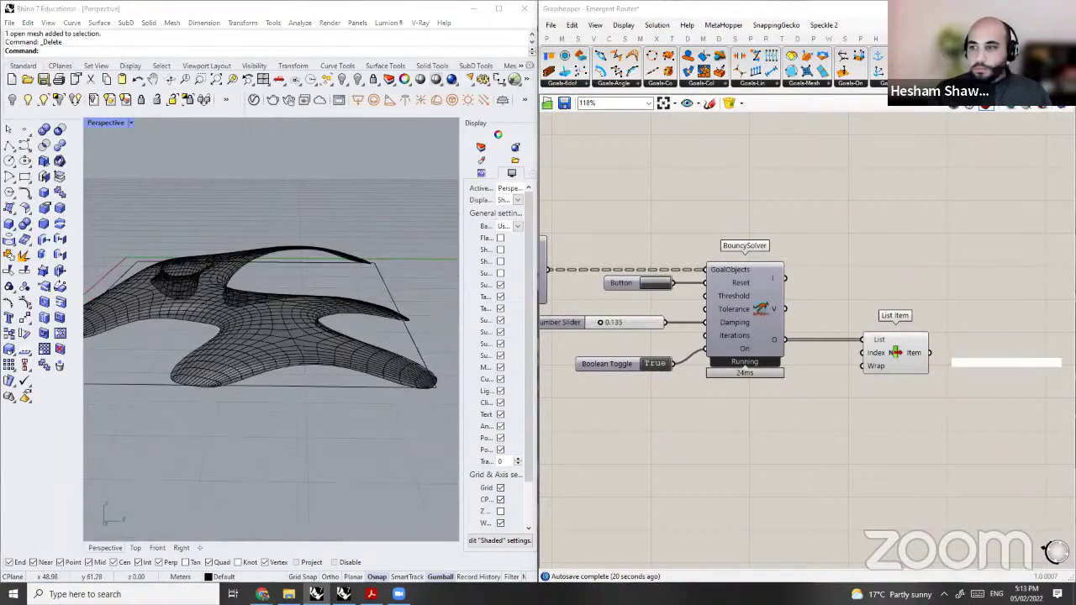
type("preview")
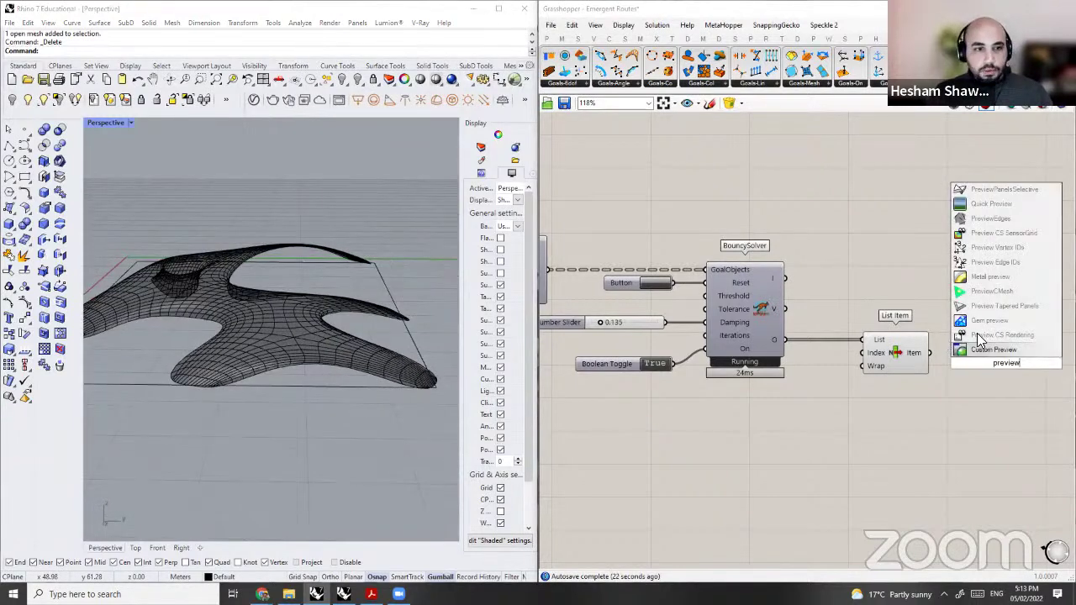
key("Return")
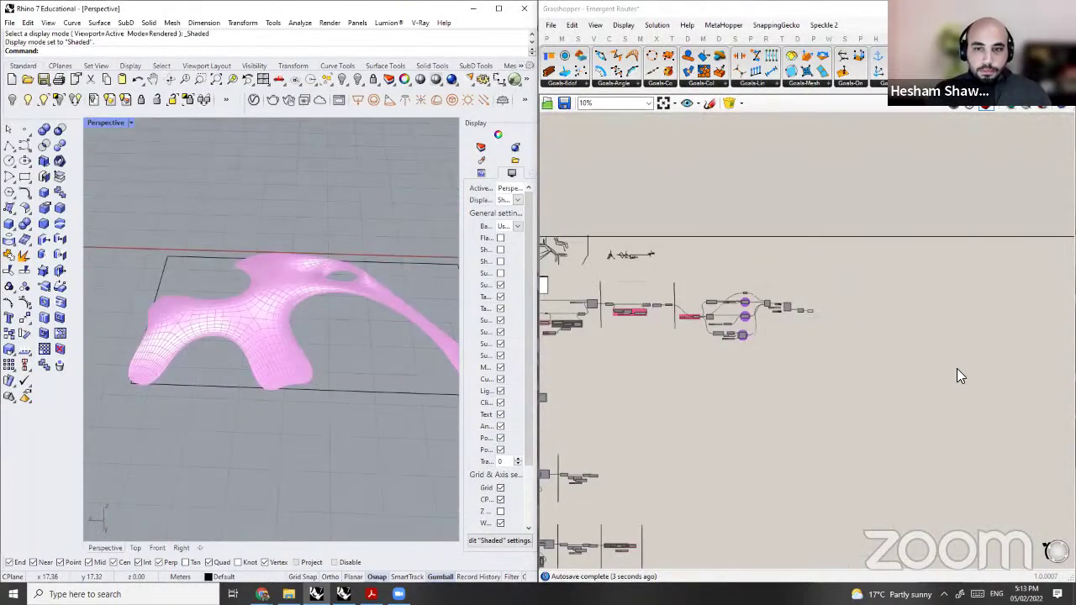
scroll(841, 340, "down", 3)
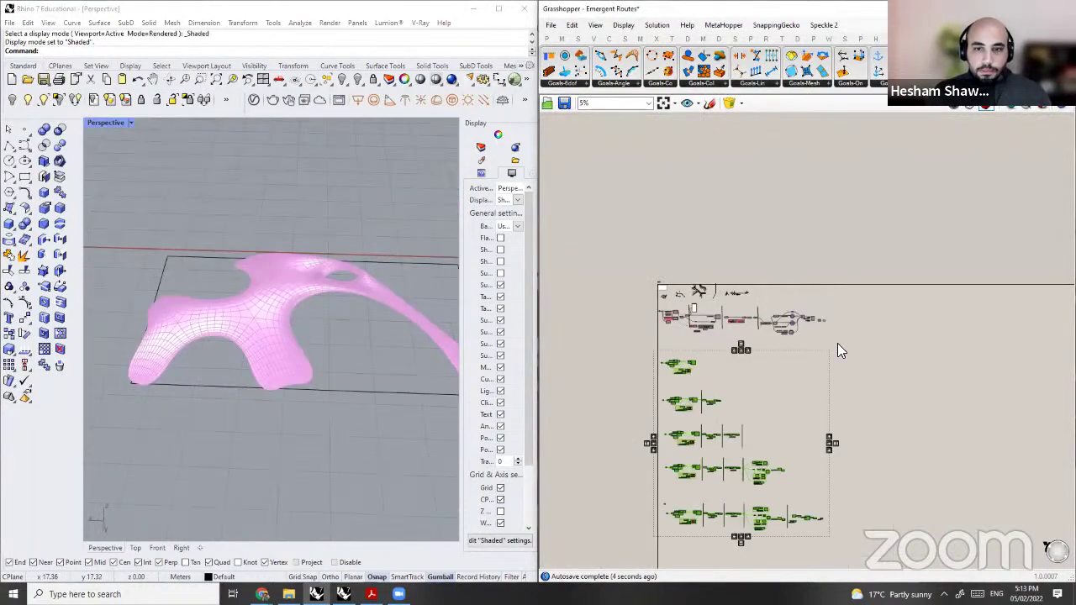
scroll(812, 299, "up", 7)
Step: Check the previewed mesh in Rendered display mode and return the viewport to Shaded
right_click_drag(349, 340, 312, 320)
key("ctrl+alt+r")
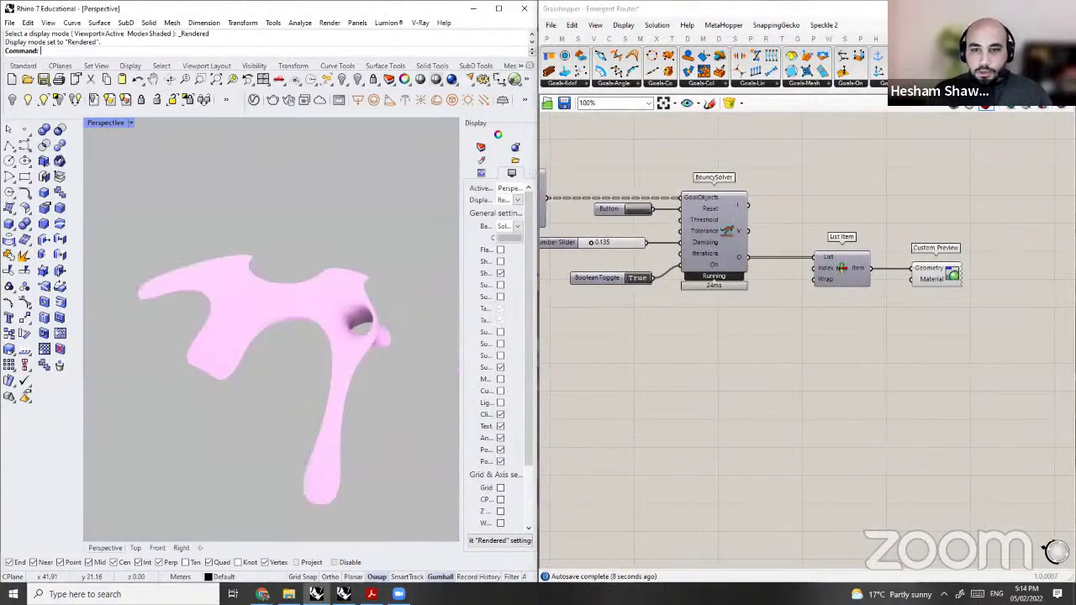
key("ctrl+alt+s")
Step: Add a Colour Swatch and connect it to the Material input of the Custom Preview
double_click(867, 321)
type("swatch")
key("Return")
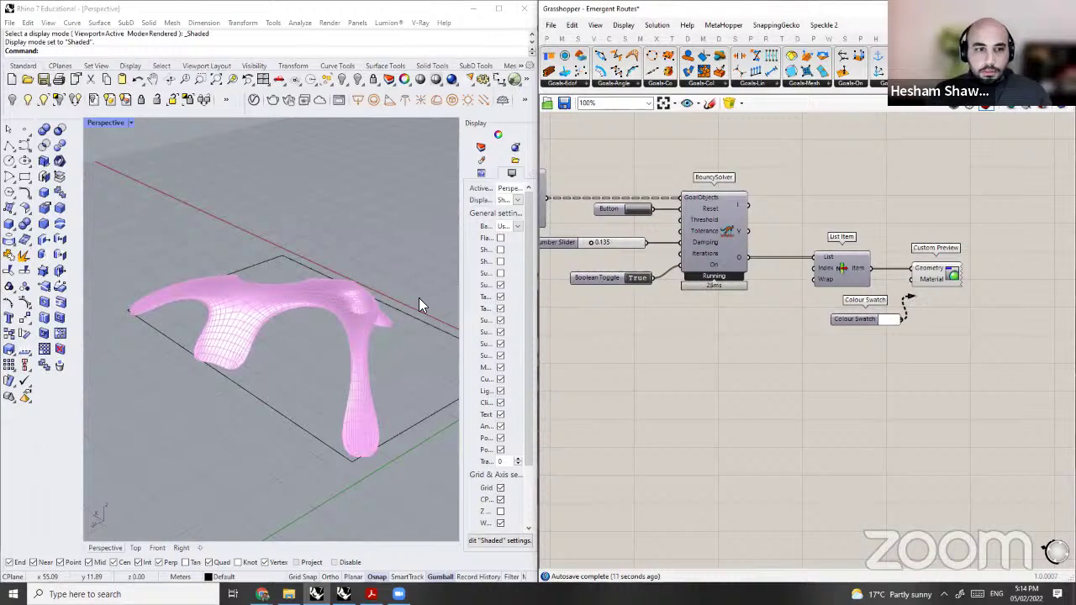
left_click_drag(910, 296, 913, 280)
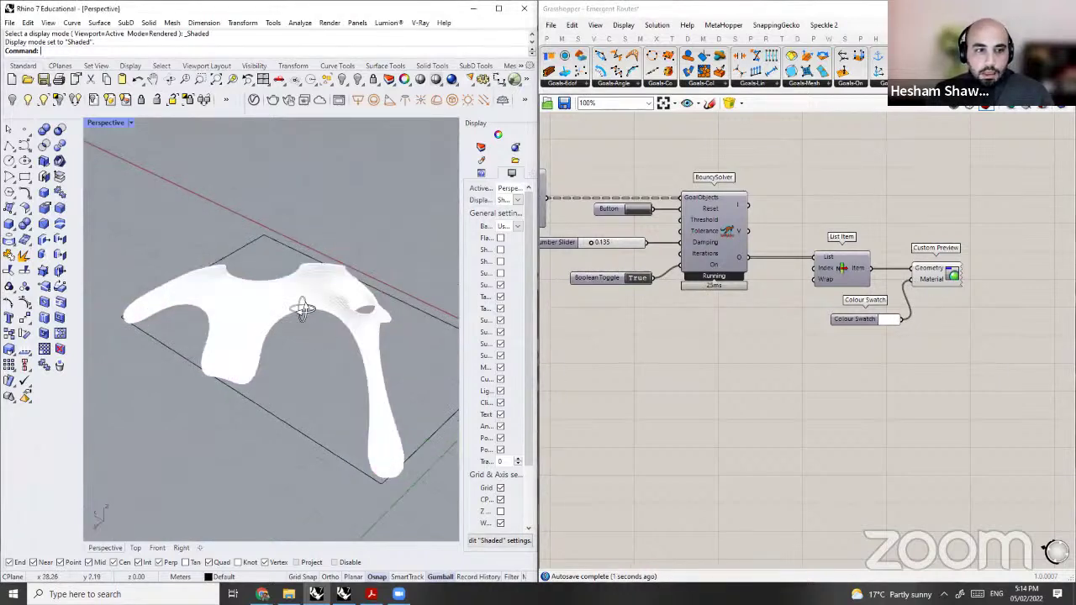
Step: Try grey shades in the Colour Swatch and switch the Perspective viewport to Rendered display
left_click(889, 319)
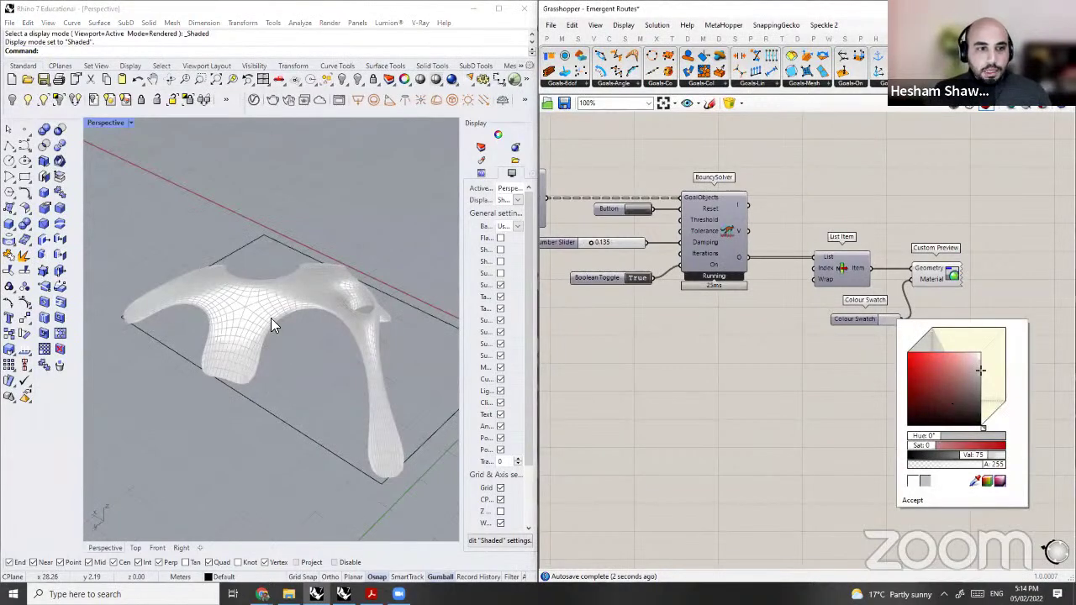
scroll(947, 316, "up", 2)
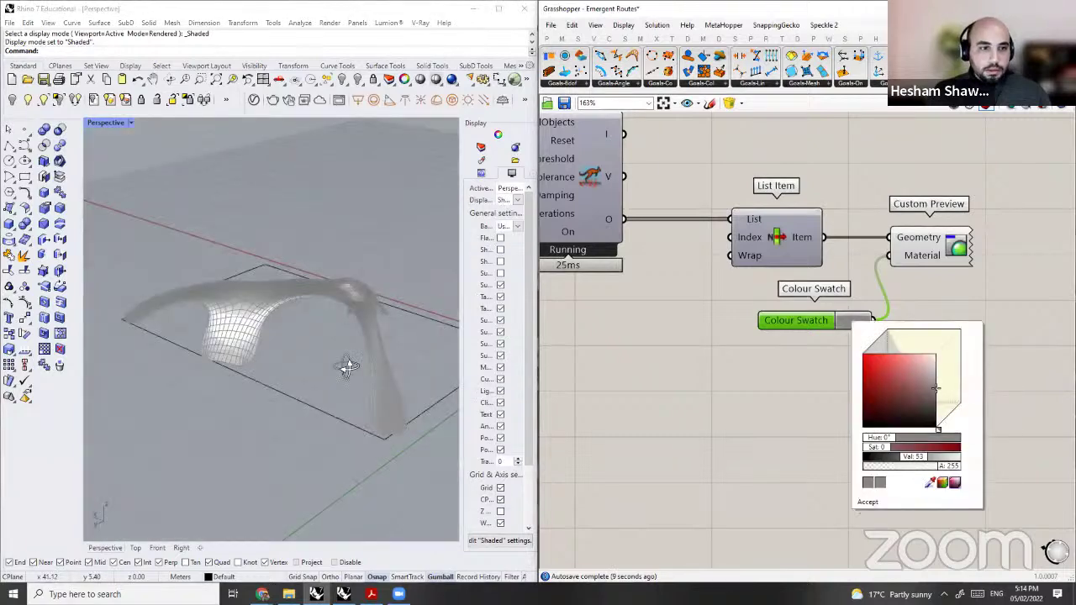
right_click_drag(348, 368, 254, 355)
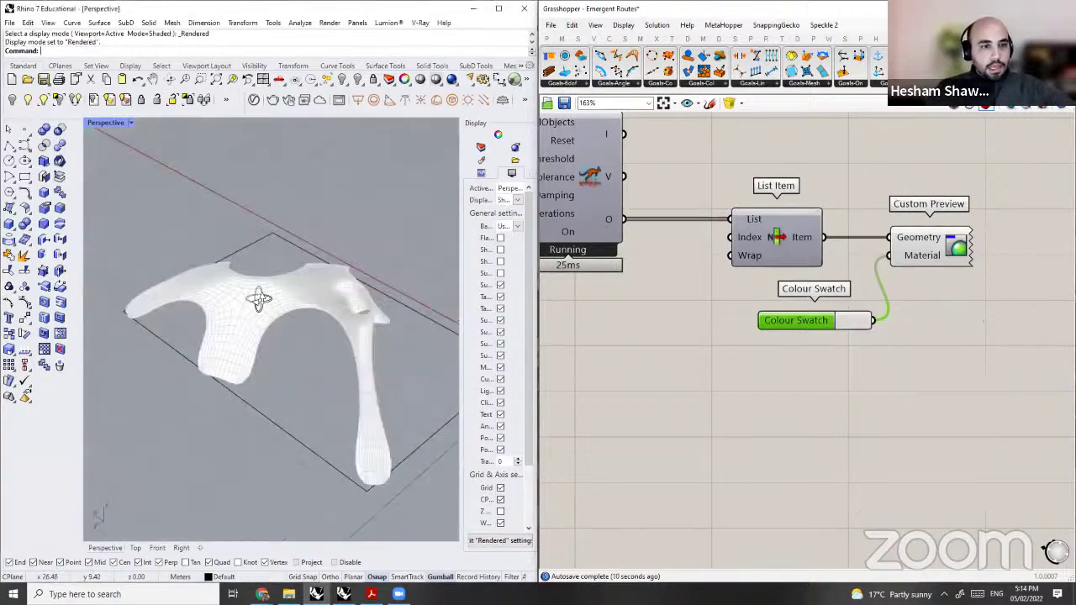
right_click_drag(259, 298, 347, 363)
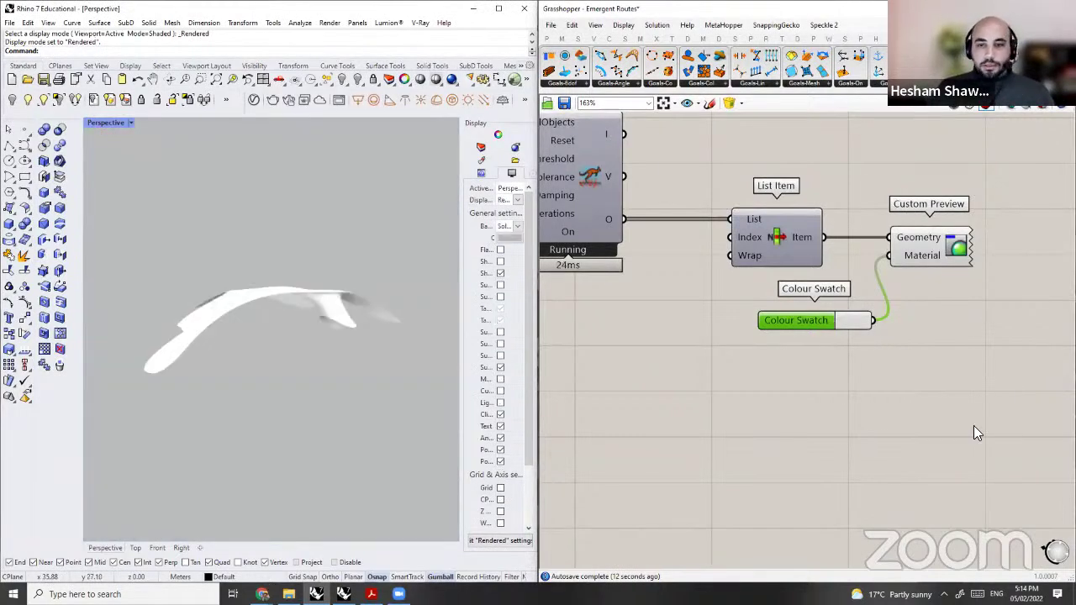
Step: Set the Colour Swatch to pink with hue 319°, saturation 54 and value 97
left_click(849, 320)
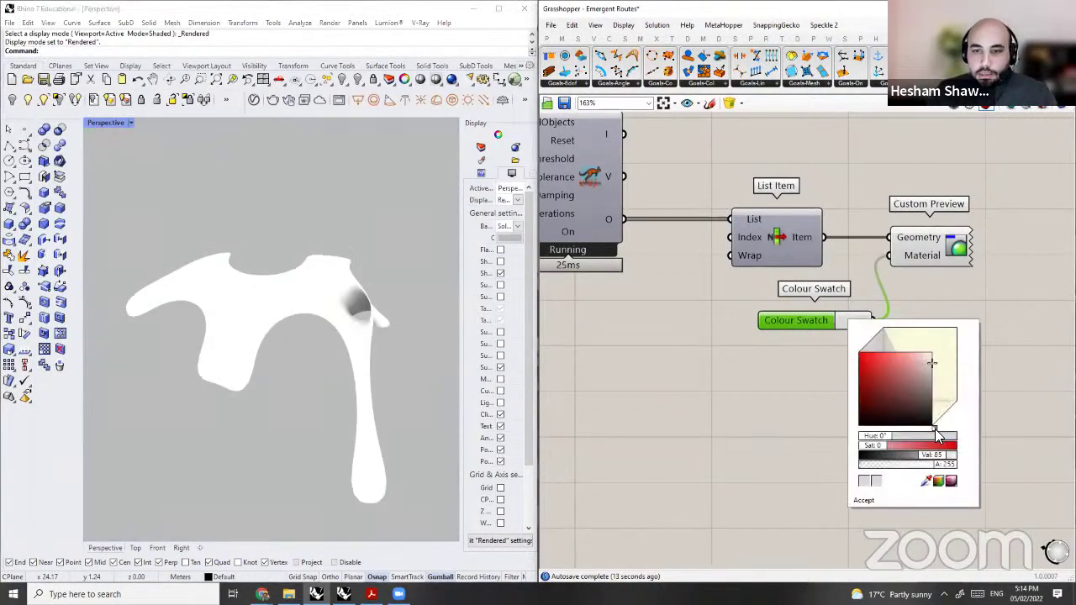
left_click_drag(936, 426, 943, 422)
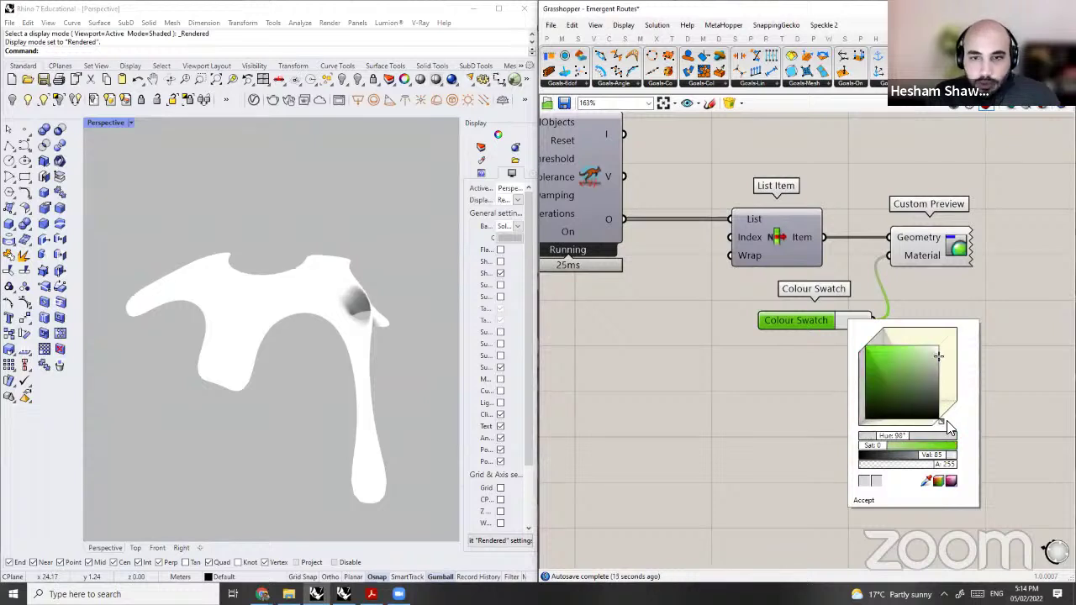
scroll(946, 427, "up", 3)
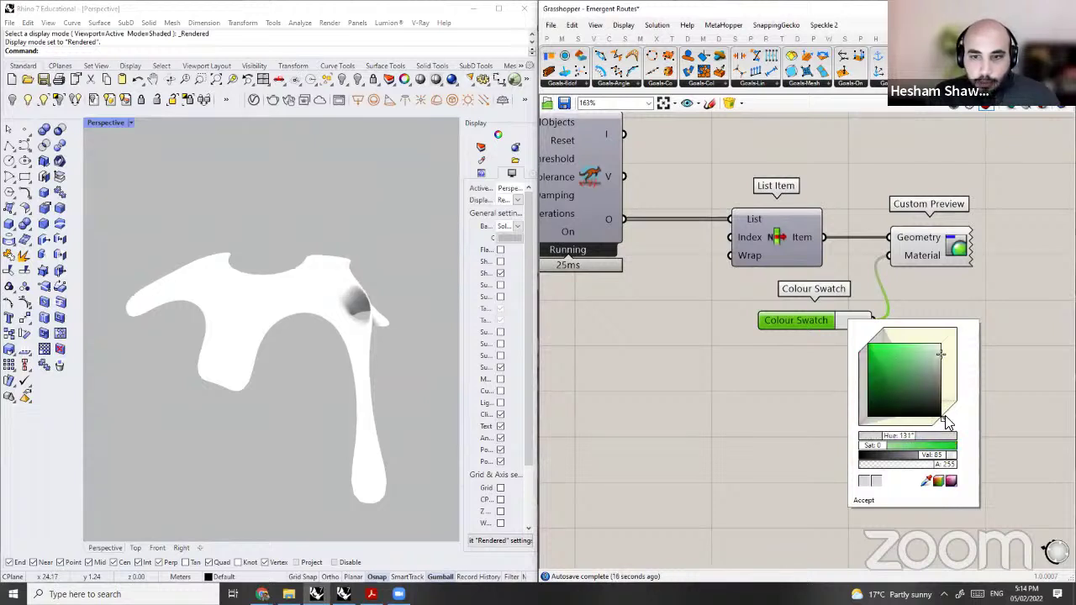
scroll(955, 419, "up", 5)
scroll(955, 419, "up", 3)
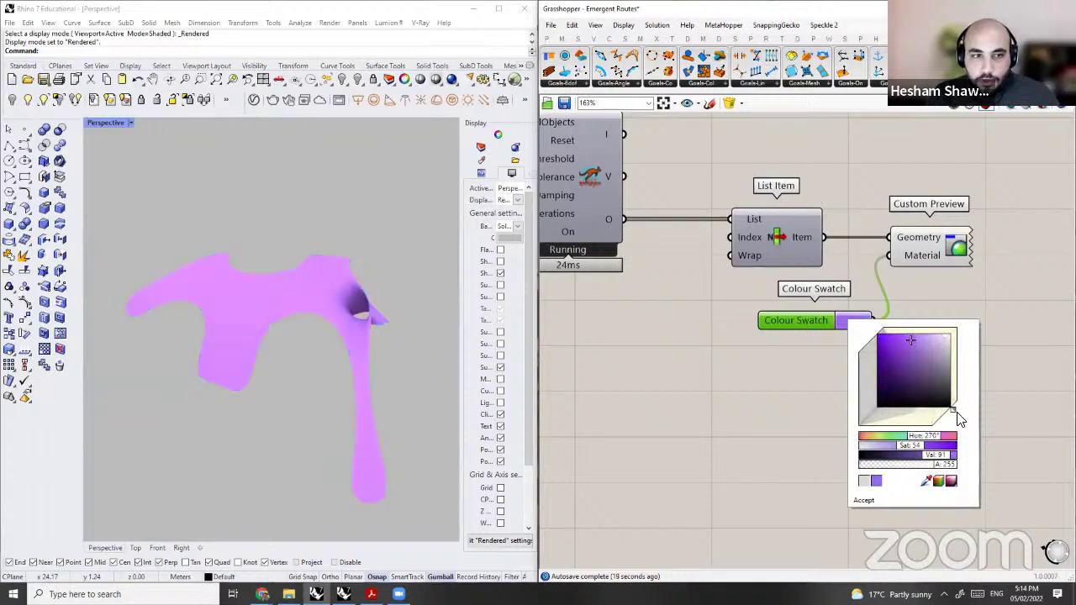
left_click(928, 333)
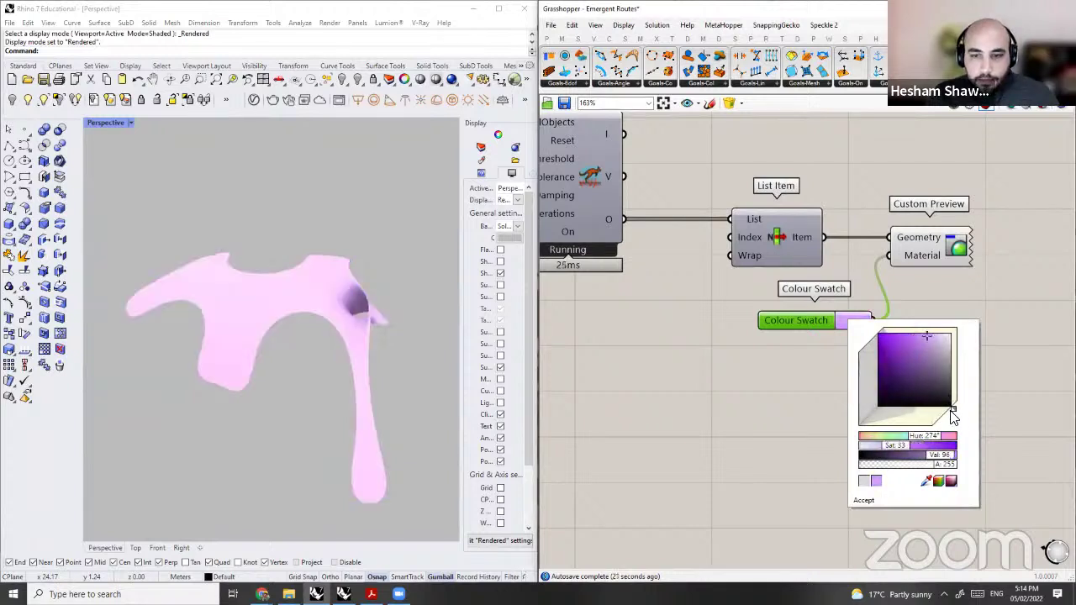
left_click_drag(954, 410, 957, 407)
left_click(902, 331)
left_click(912, 332)
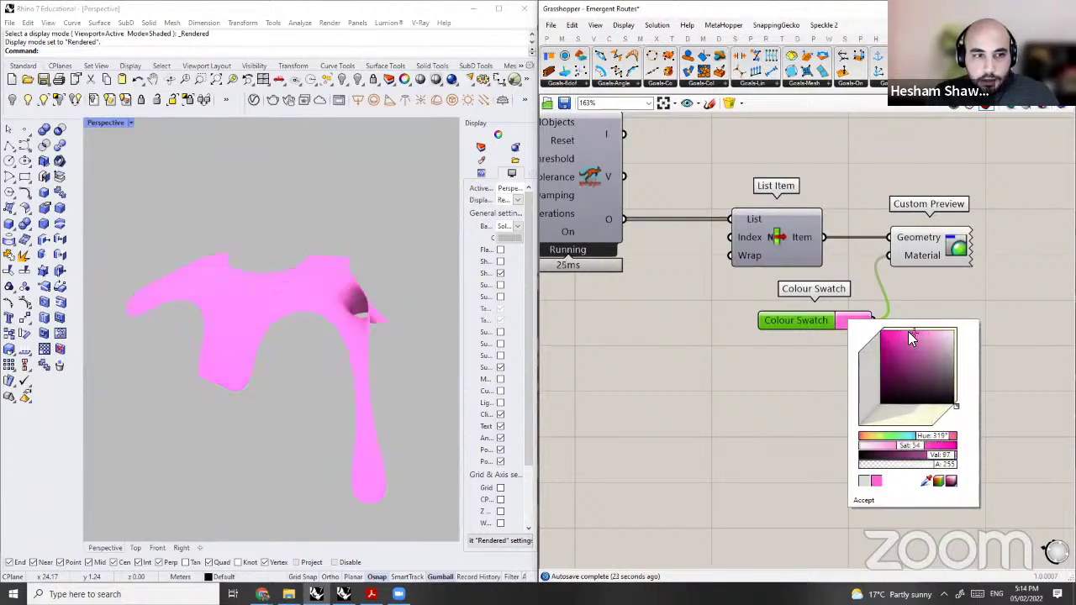
left_click(369, 302)
right_click_drag(285, 259, 278, 291)
right_click_drag(791, 235, 702, 305)
scroll(714, 304, "down", 1)
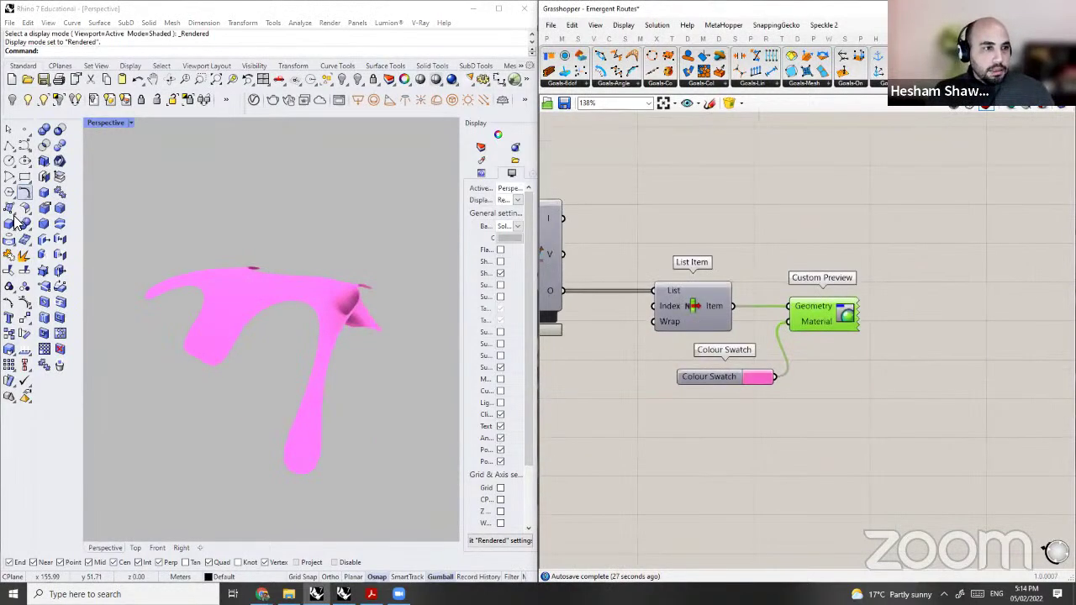
Step: Create a large rectangular plane surface in Rhino as a ground beneath the pink mesh
left_click(15, 210)
left_click(123, 213)
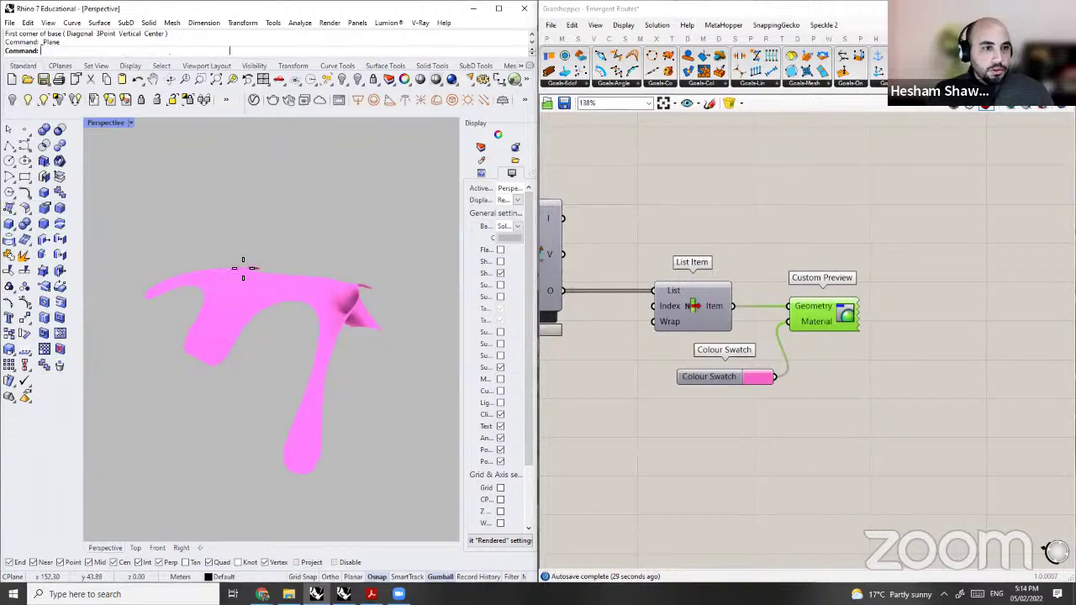
scroll(243, 269, "down", 9)
left_click(236, 247)
left_click(284, 501)
left_click(319, 360)
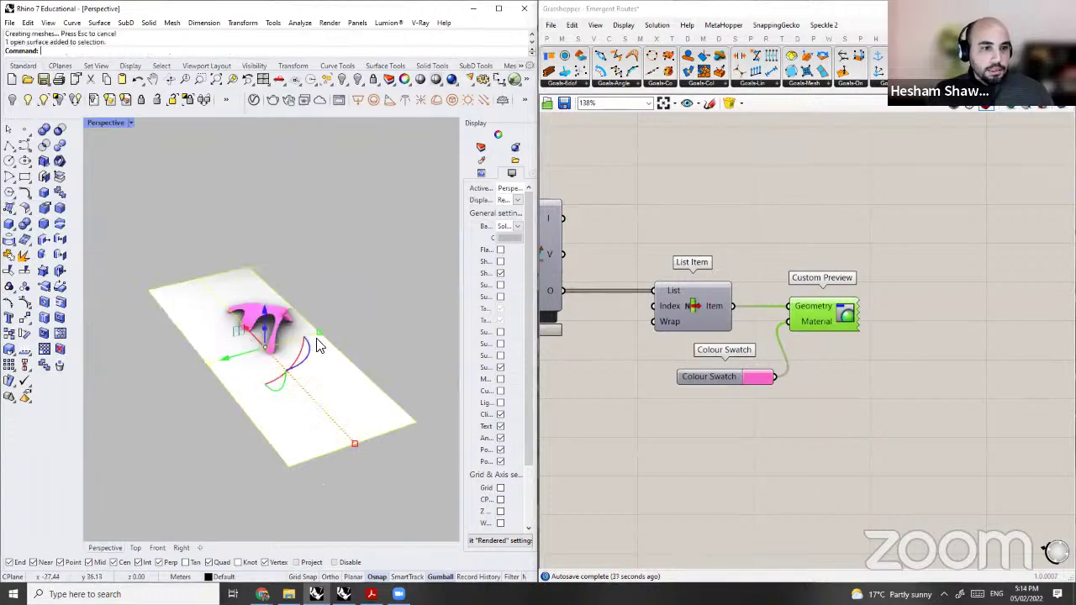
Step: Scale the ground plane in Rhino so it extends well beyond the pink mesh
scroll(415, 293, "down", 2)
left_click_drag(317, 340, 422, 310)
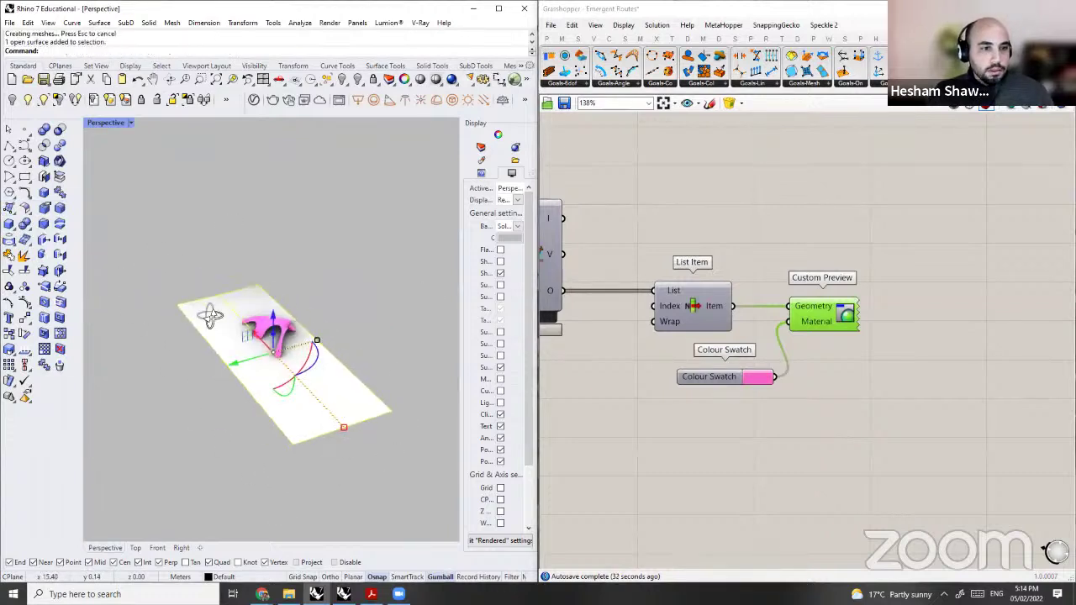
middle_click(844, 340)
left_click(843, 326)
right_click_drag(389, 264, 342, 276)
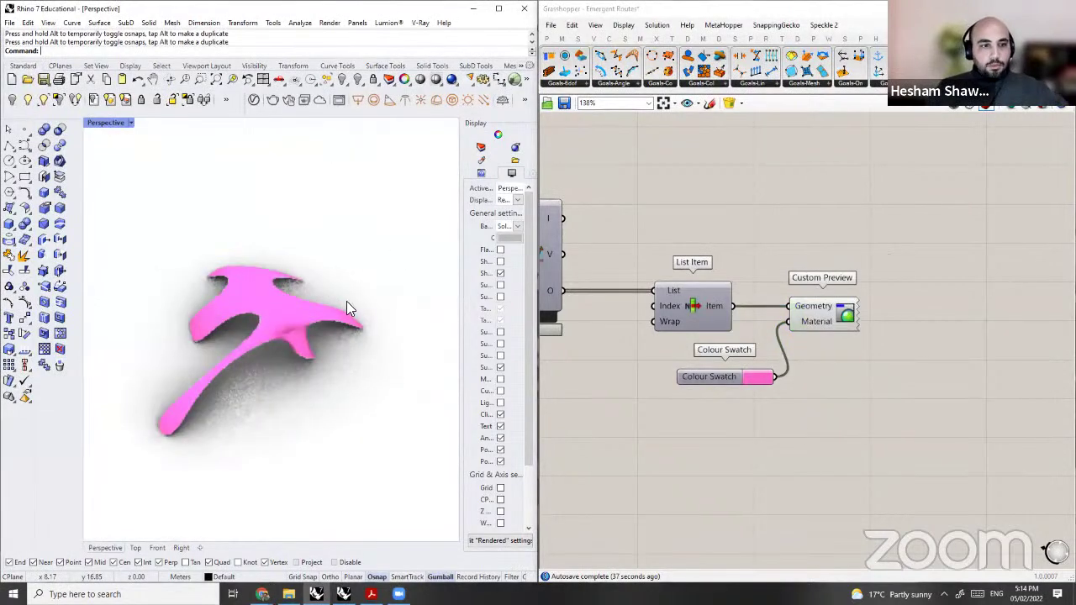
right_click_drag(380, 344, 398, 336)
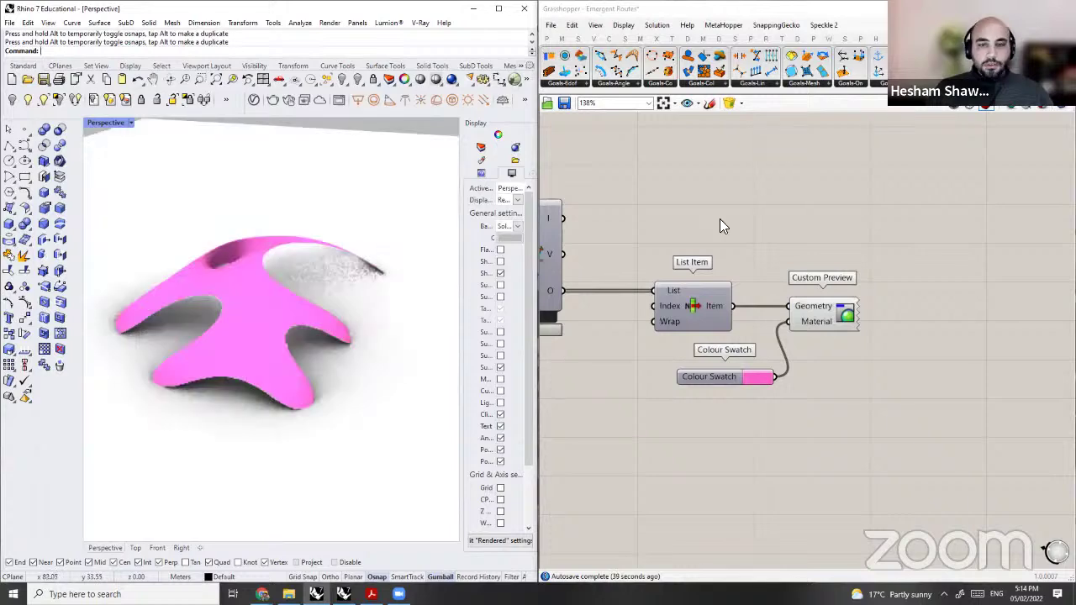
Step: Add a WarpWeft component above the Custom Preview and connect the List Item output to its Mesh input
right_click_drag(813, 274, 914, 335)
double_click(841, 234)
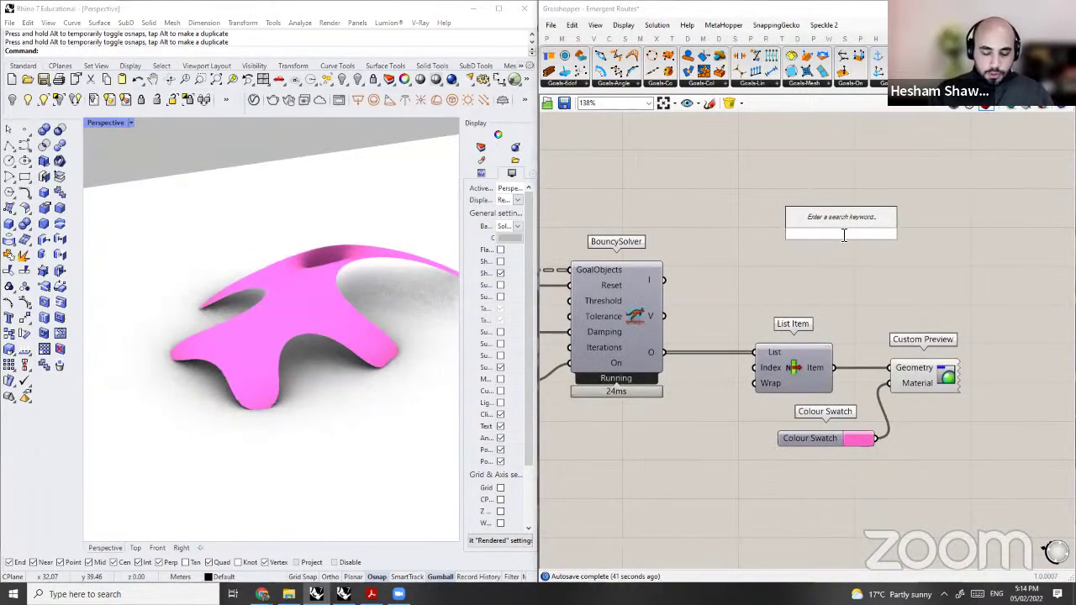
type("wra")
key("BackSpace")
key("BackSpace")
type("arp")
left_click(834, 205)
left_click_drag(832, 238, 911, 285)
right_click_drag(807, 298, 734, 280)
left_click(726, 343)
mouse_move(762, 351)
left_mouse_down()
mouse_move(794, 287)
mouse_move(760, 351)
left_mouse_up()
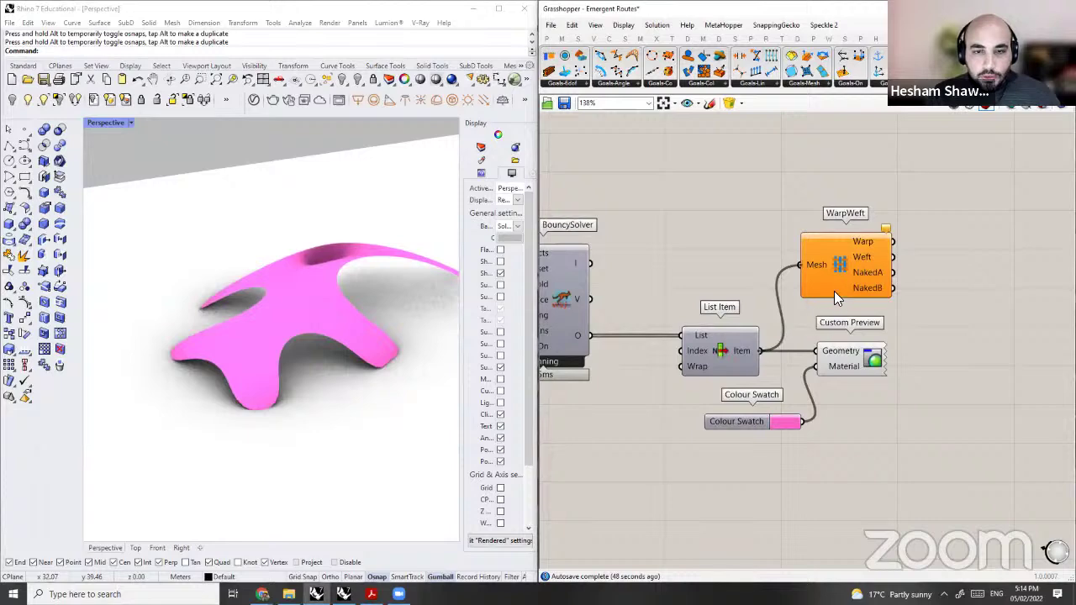
left_click_drag(837, 284, 819, 283)
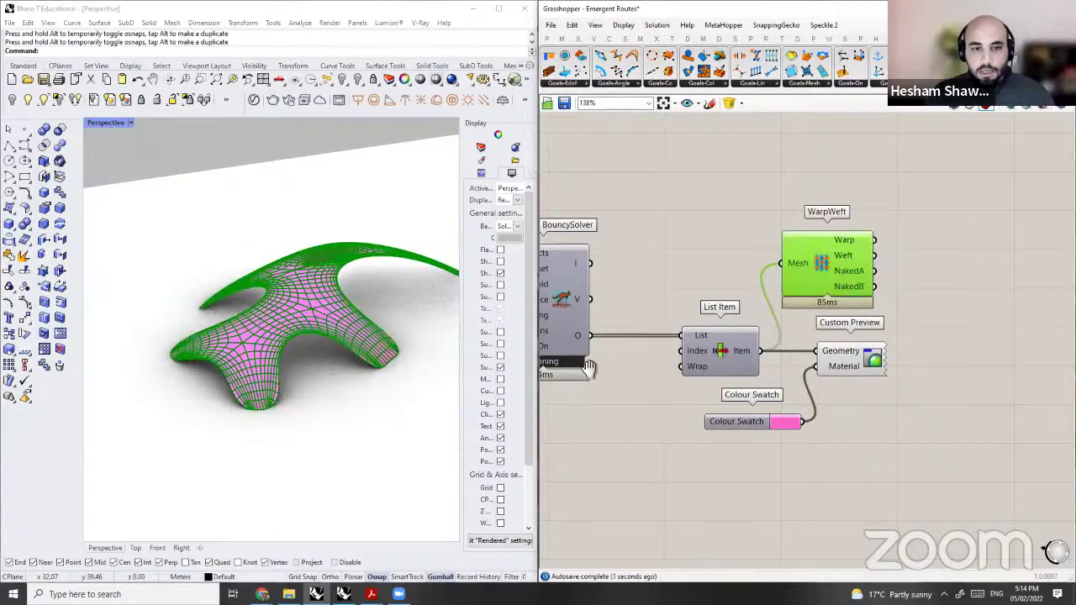
right_click_drag(589, 368, 740, 364)
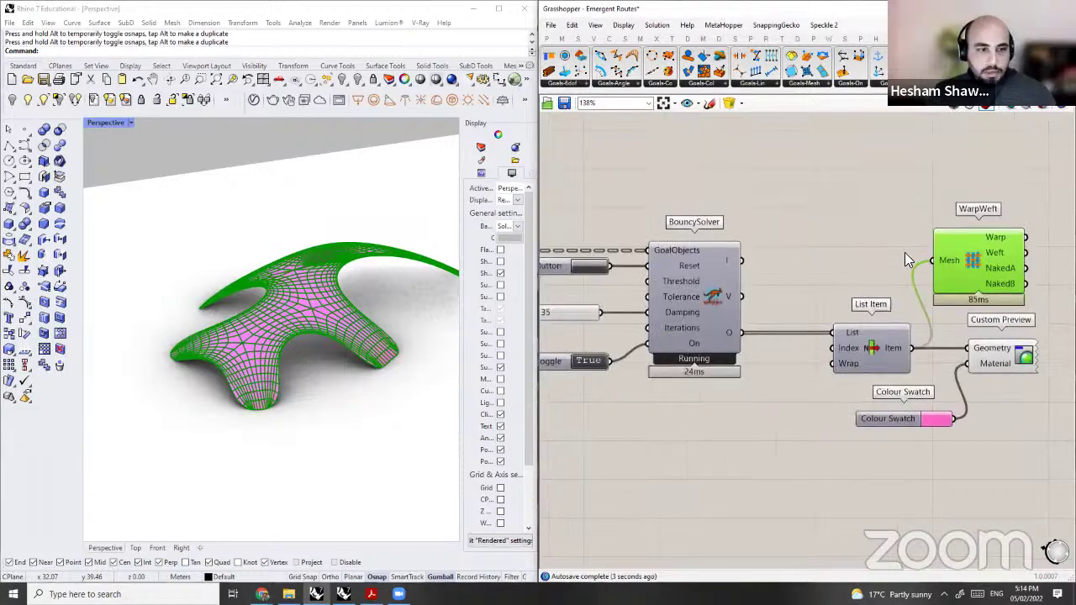
left_click(906, 256)
right_click_drag(906, 256, 736, 266)
Step: Connect a Data parameter to WarpWeft's Warp output and hide WarpWeft's own preview so only the warp lines are drawn
right_click_drag(406, 382, 305, 356)
scroll(206, 385, "up", 8)
right_click_drag(206, 385, 311, 382)
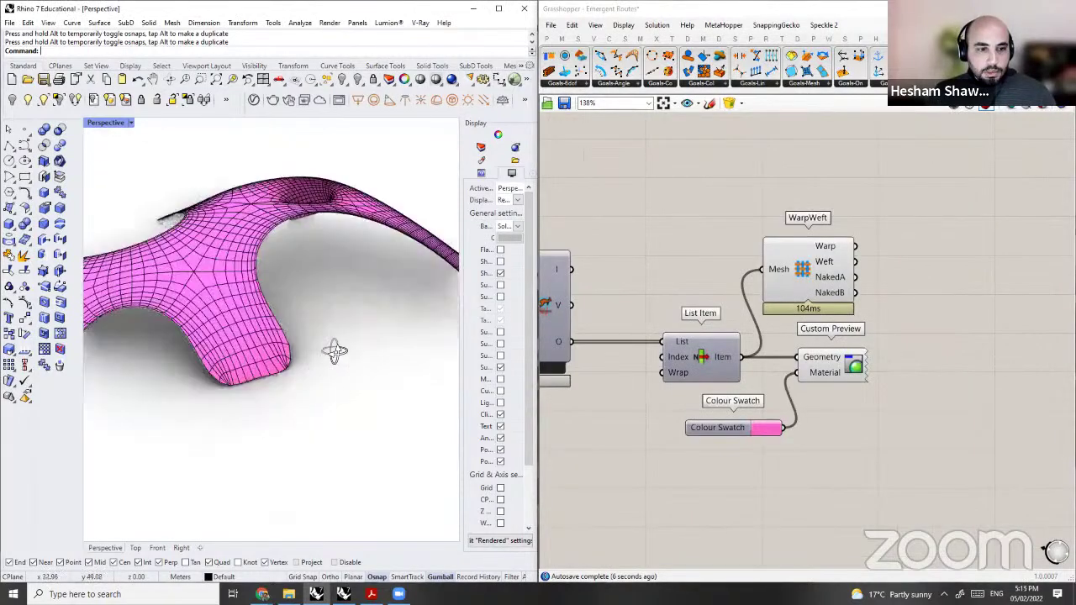
right_click_drag(384, 341, 225, 351)
scroll(380, 361, "down", 3)
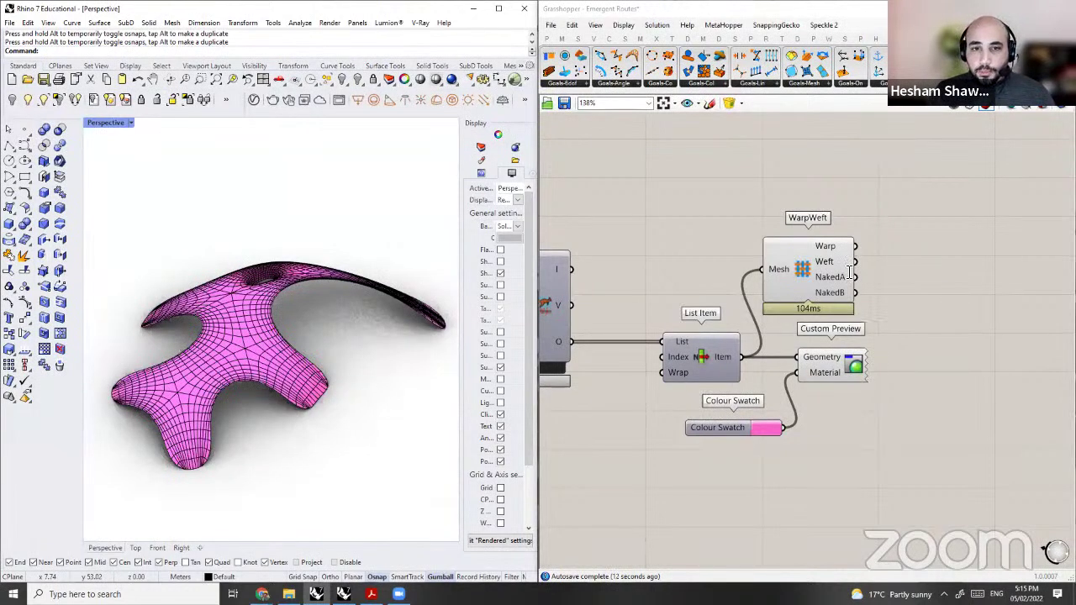
scroll(795, 278, "down", 2)
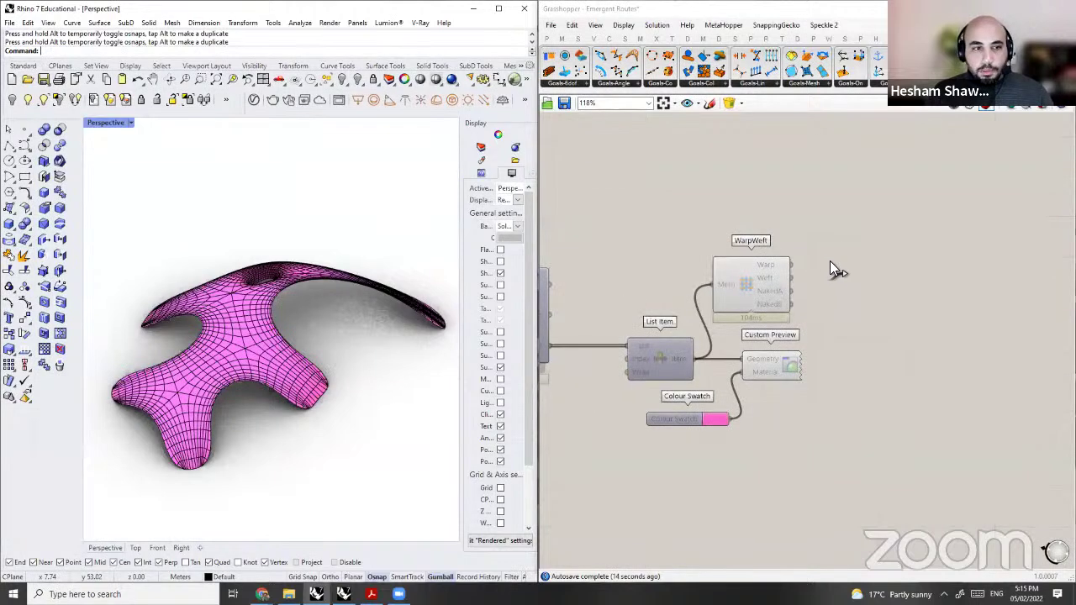
scroll(828, 277, "up", 3)
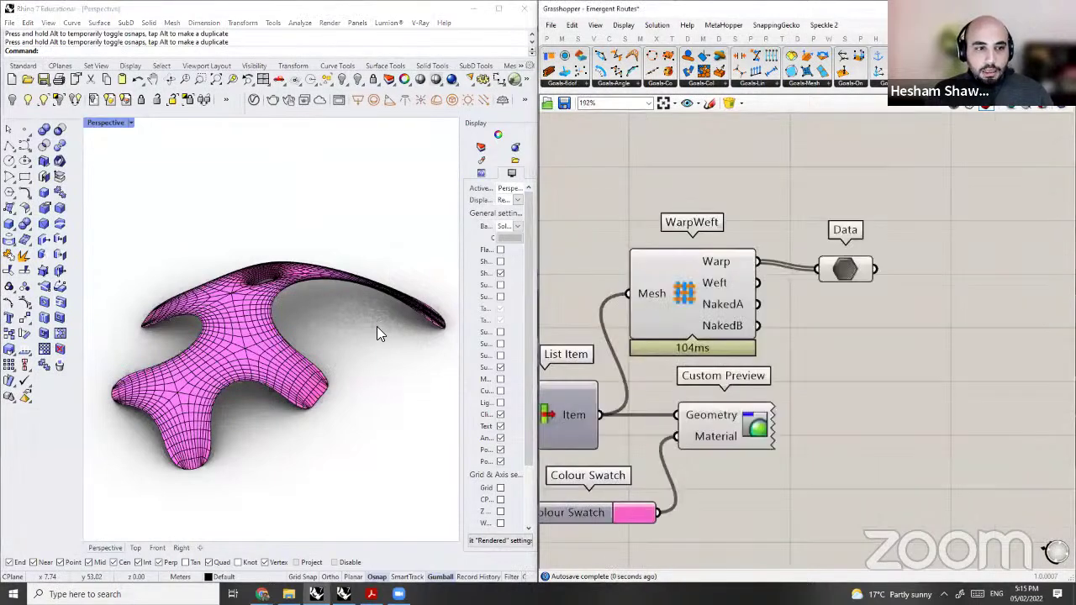
left_click(693, 295)
right_click_drag(307, 362, 313, 394)
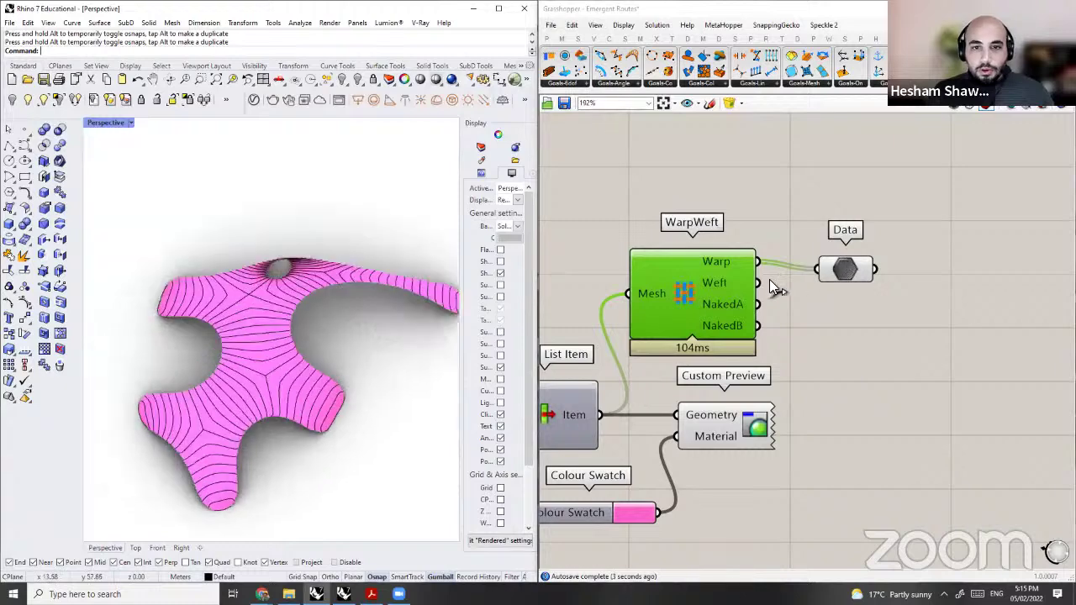
Step: Feed the Data parameter from WarpWeft's Weft output instead of Warp to draw the weft lines
left_click_drag(838, 270, 838, 263)
left_click_drag(758, 283, 815, 262)
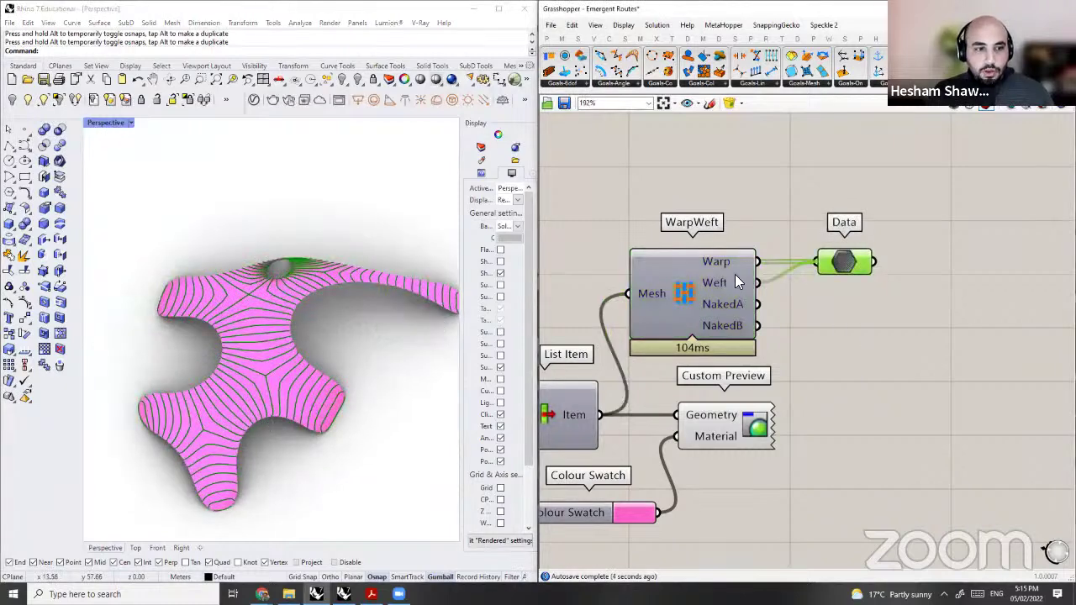
left_click_drag(758, 261, 815, 261)
right_click_drag(246, 301, 311, 277)
left_click_drag(749, 279, 750, 262)
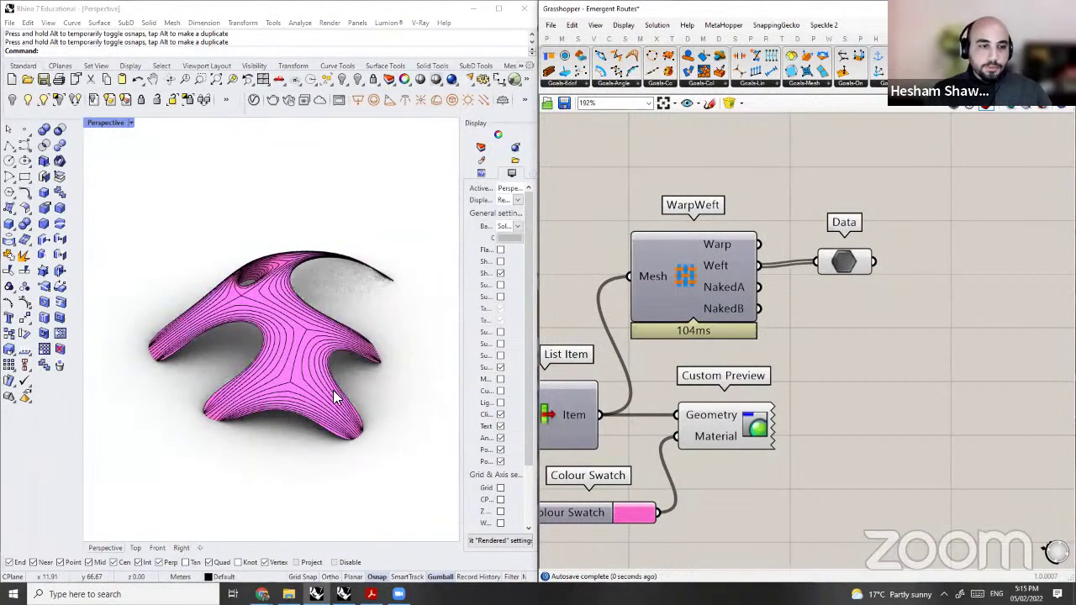
right_click_drag(340, 408, 211, 344)
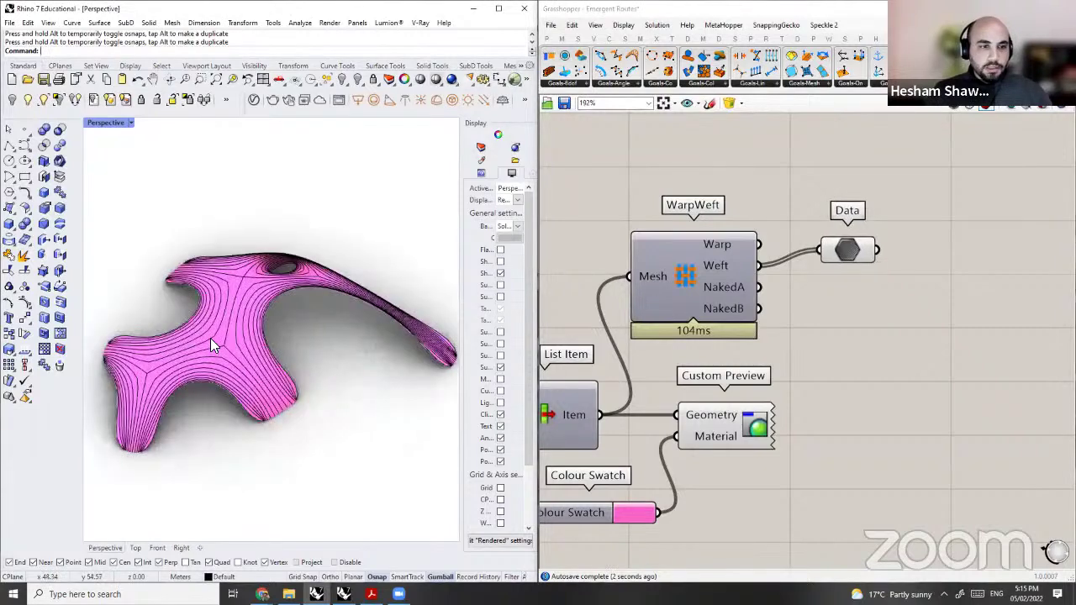
right_click_drag(327, 295, 312, 341)
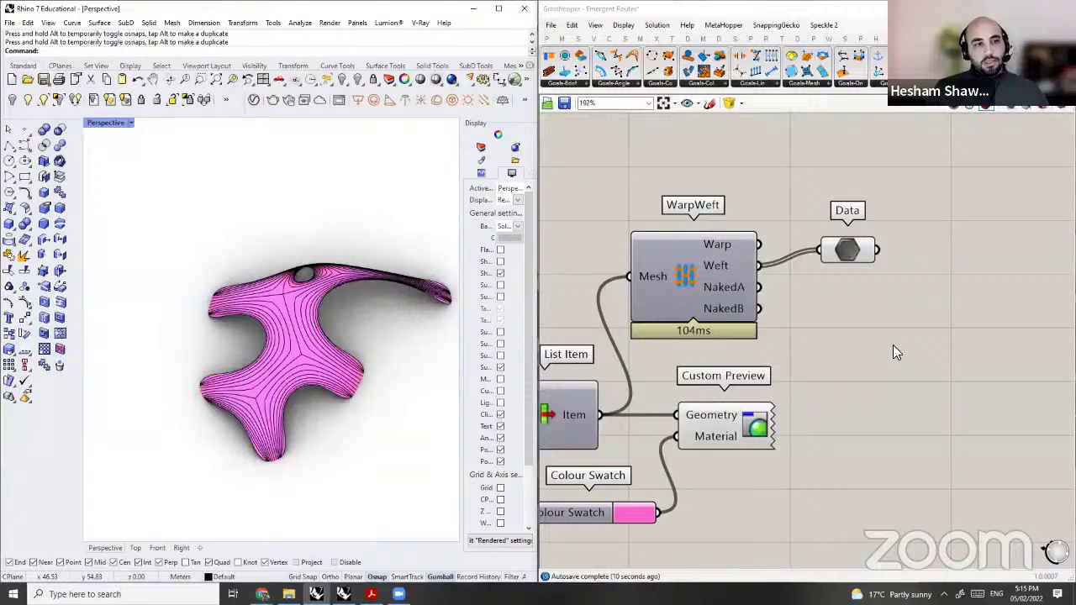
Step: Switch the Perspective viewport to Shaded display and examine the weft-lined mesh from above and from the side
scroll(893, 345, "down", 8)
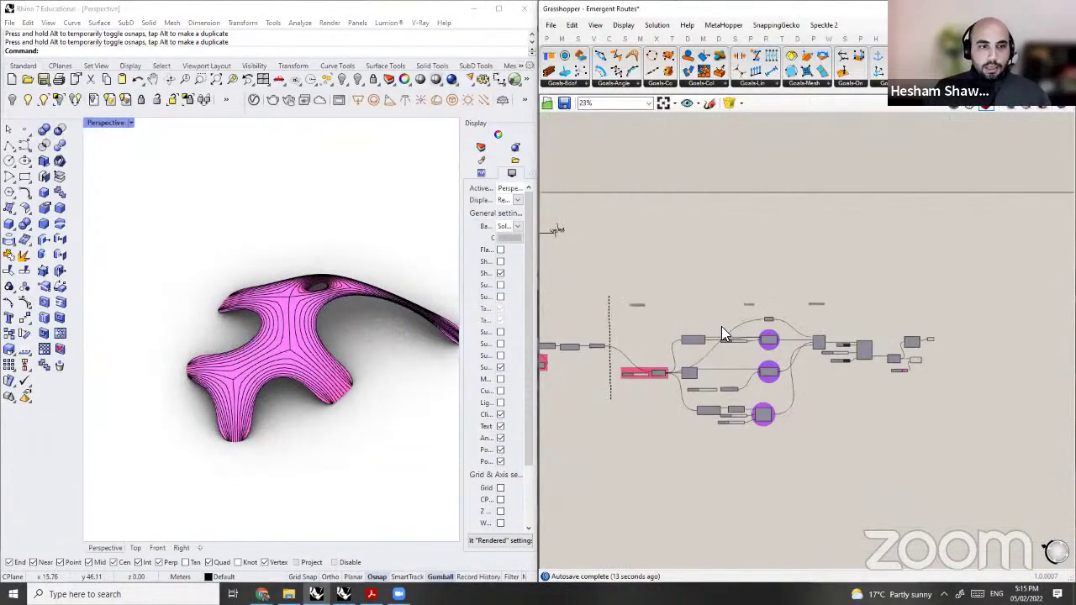
key("ctrl+alt+s")
right_click_drag(278, 370, 323, 375)
scroll(757, 315, "up", 1)
right_click_drag(626, 330, 723, 316)
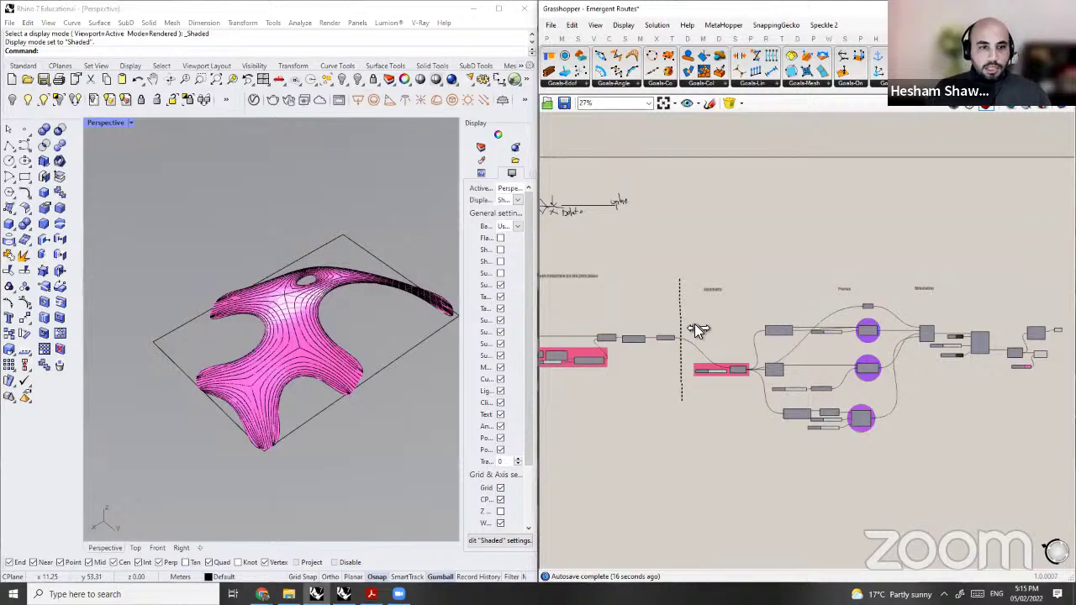
right_click_drag(402, 340, 380, 363)
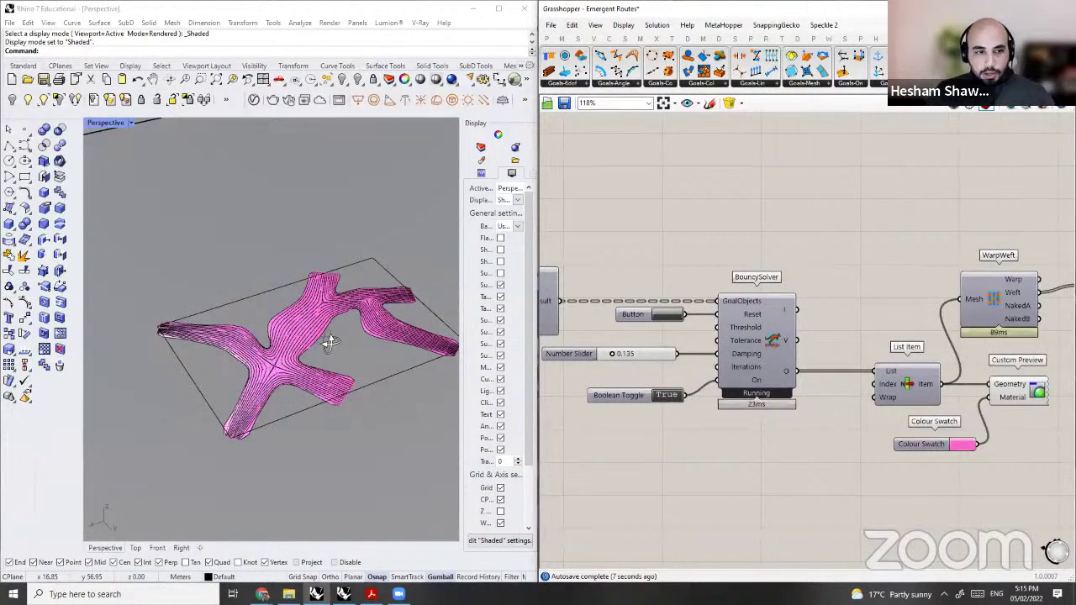
right_click_drag(329, 343, 379, 399)
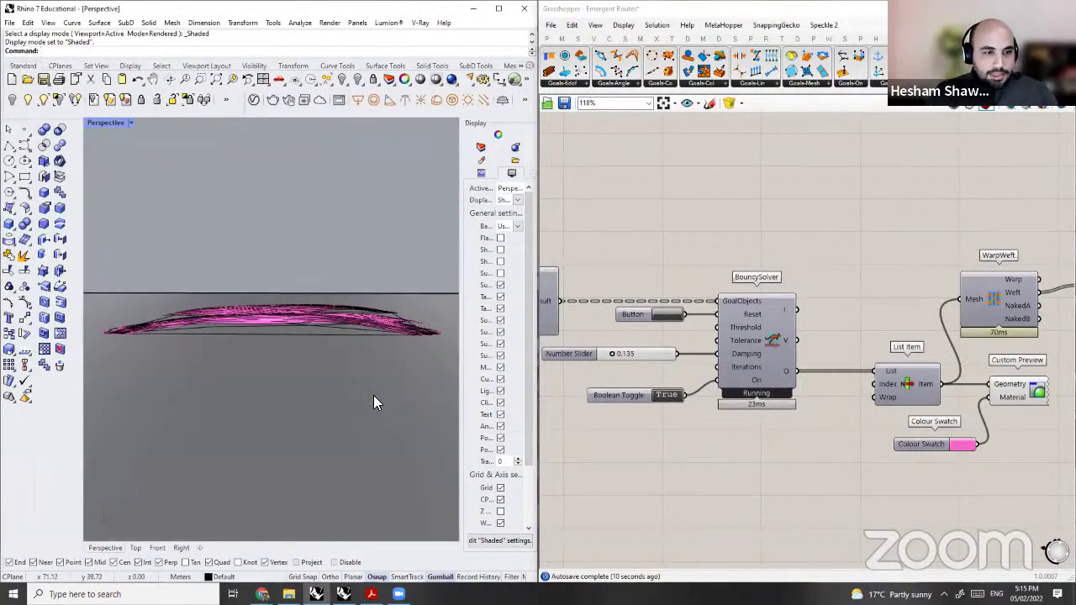
mouse_move(332, 318)
right_mouse_down()
mouse_move(300, 333)
mouse_move(321, 326)
mouse_move(309, 298)
mouse_move(336, 288)
mouse_move(272, 311)
mouse_move(308, 291)
right_mouse_up()
Step: Return the Perspective viewport to Rendered display and inspect the mesh's arches and supports from several angles
key("ctrl+alt+r")
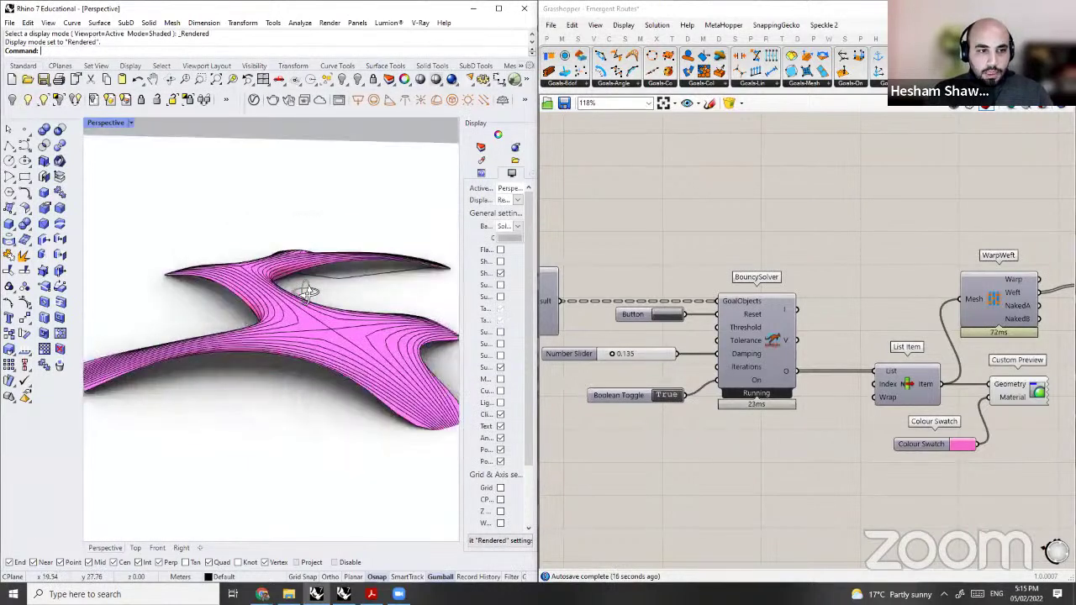
right_click_drag(348, 333, 237, 326)
right_click_drag(301, 338, 302, 338)
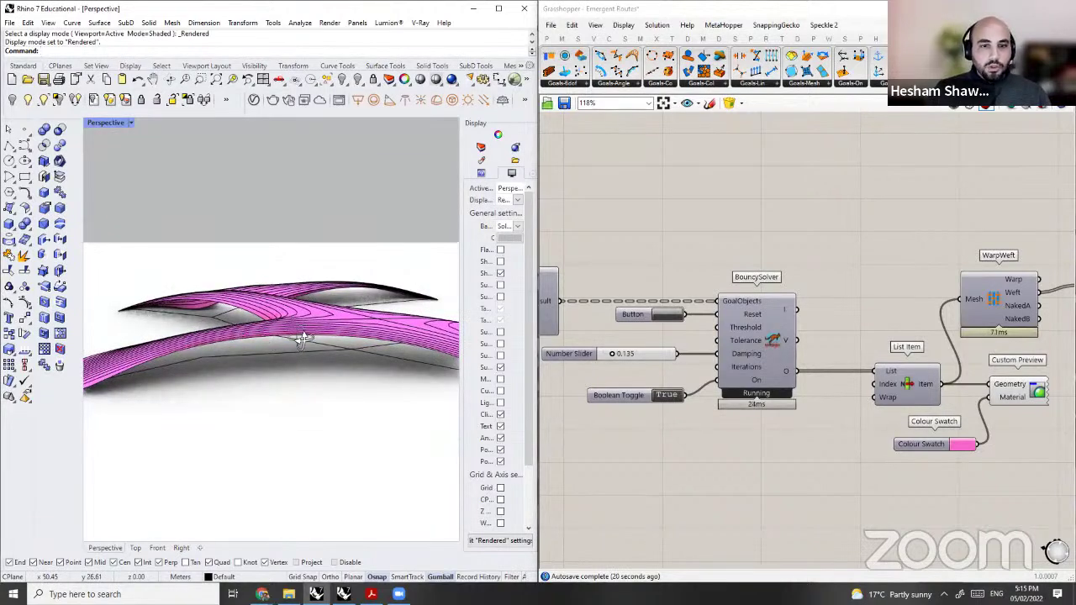
scroll(821, 333, "down", 1)
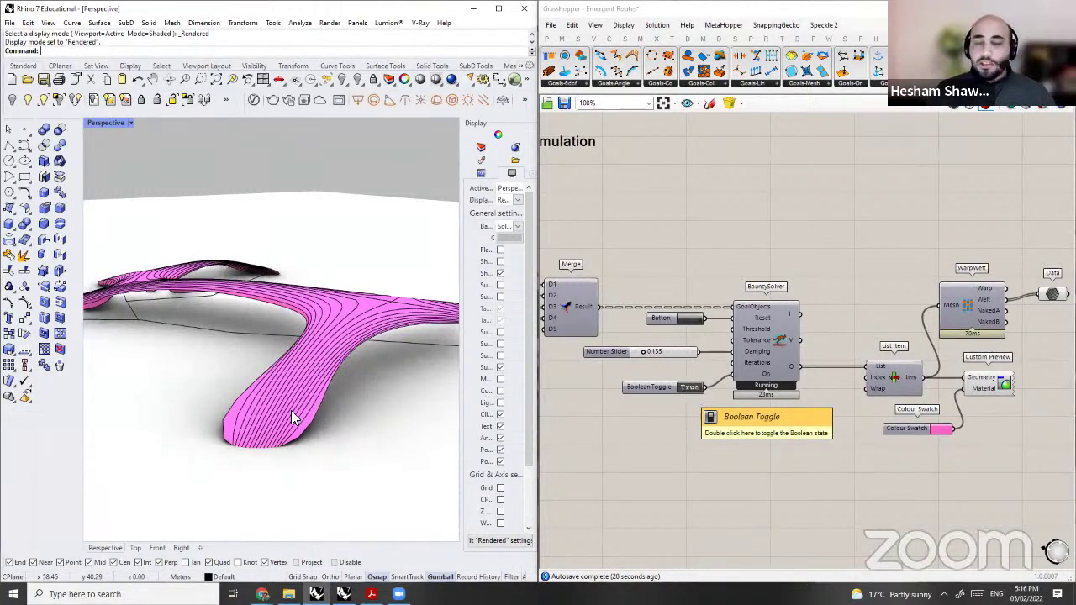
right_click_drag(301, 424, 343, 370)
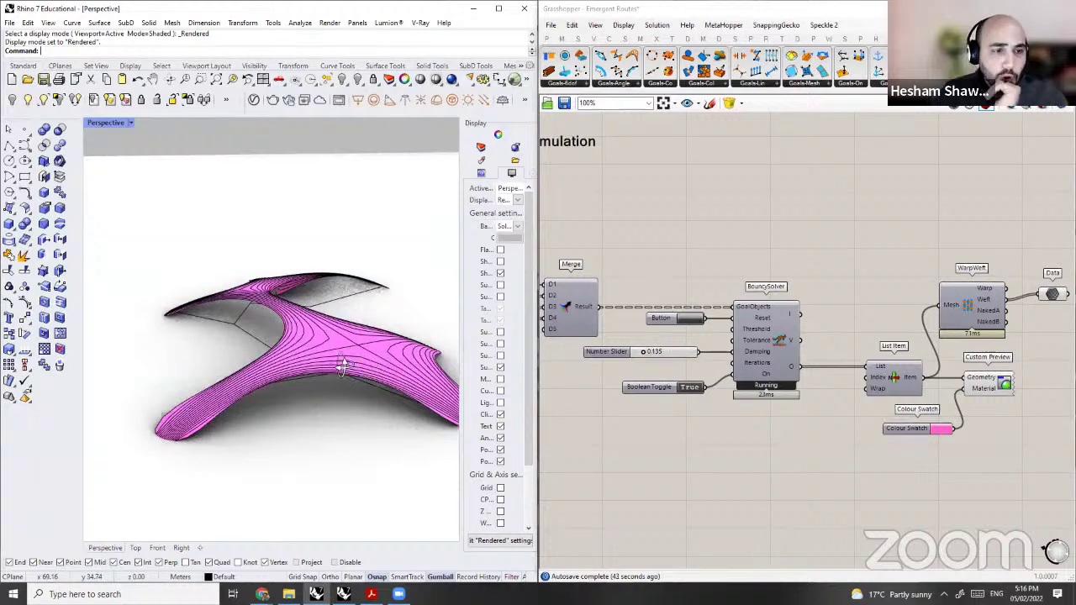
right_click_drag(308, 362, 223, 374)
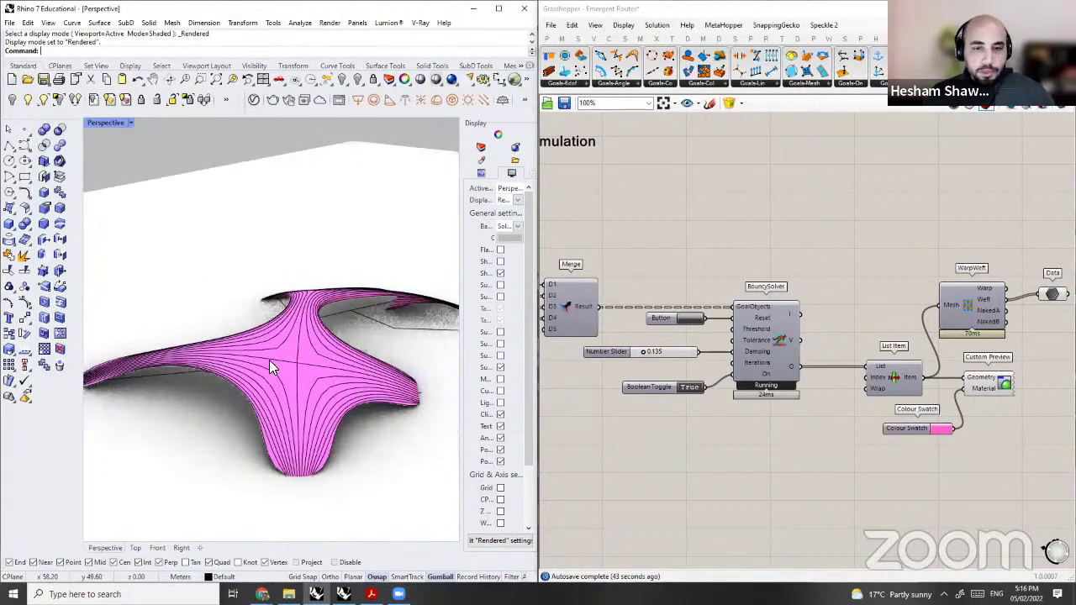
right_click_drag(364, 370, 437, 388)
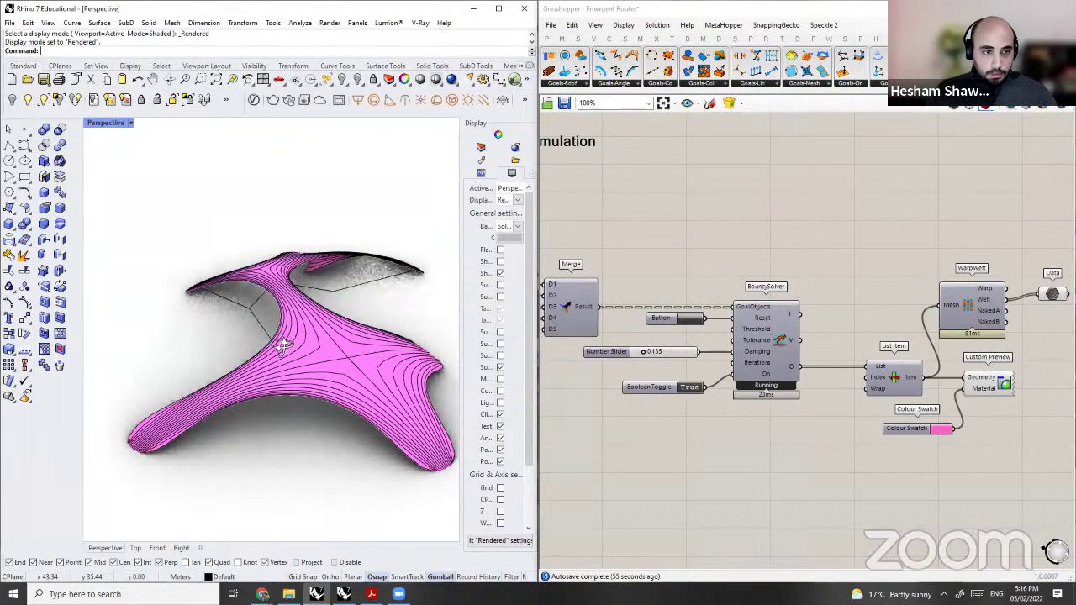
Step: Set the Perspective viewport to Shaded display and pause the BouncySolver by setting its Boolean Toggle to False
key("ctrl+alt+s")
right_click_drag(951, 303, 901, 302)
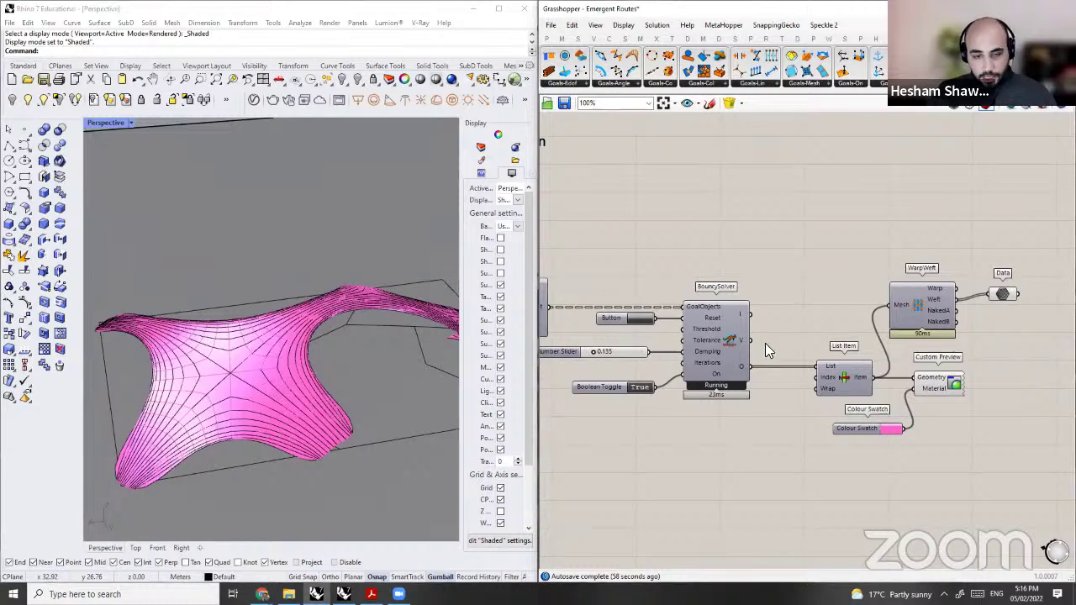
scroll(1010, 373, "down", 2)
Step: Place a ZombieSolver component on the canvas above the BouncySolver
left_click(950, 83)
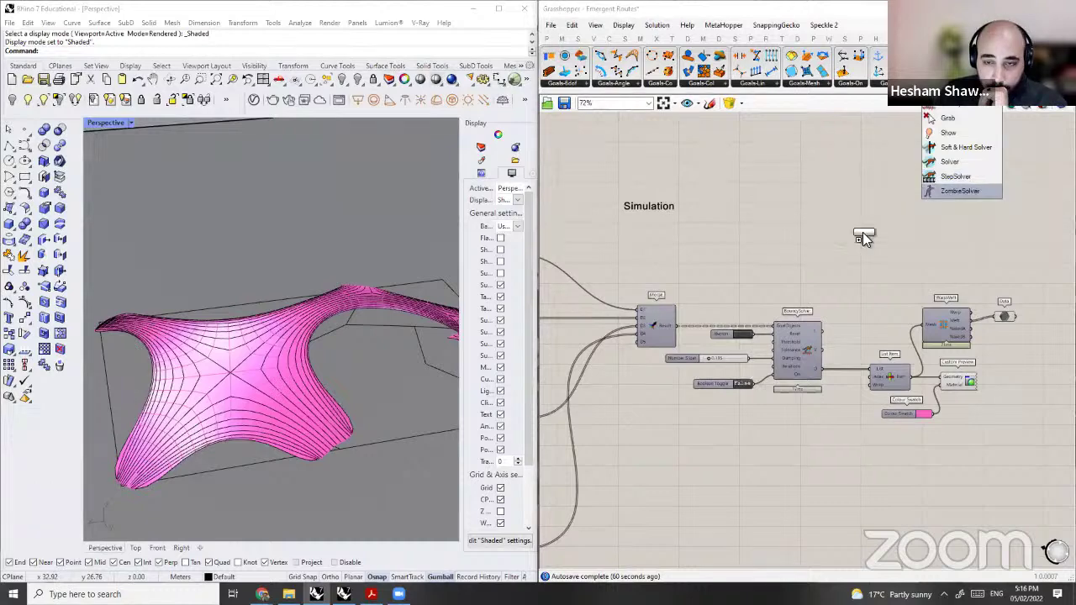
left_click(815, 273)
scroll(815, 274, "up", 3)
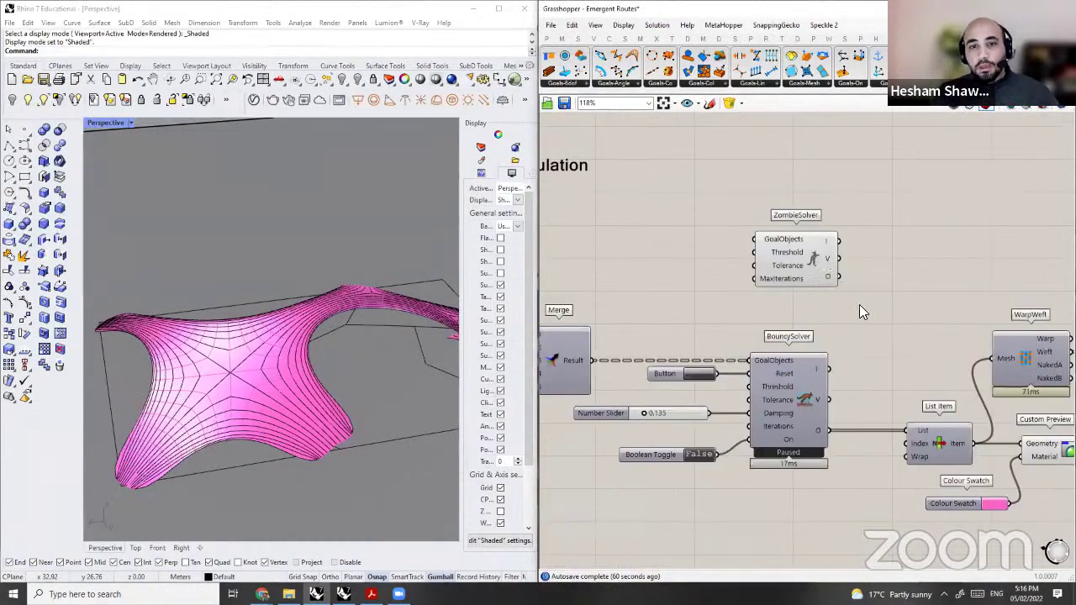
right_click_drag(794, 254, 802, 242)
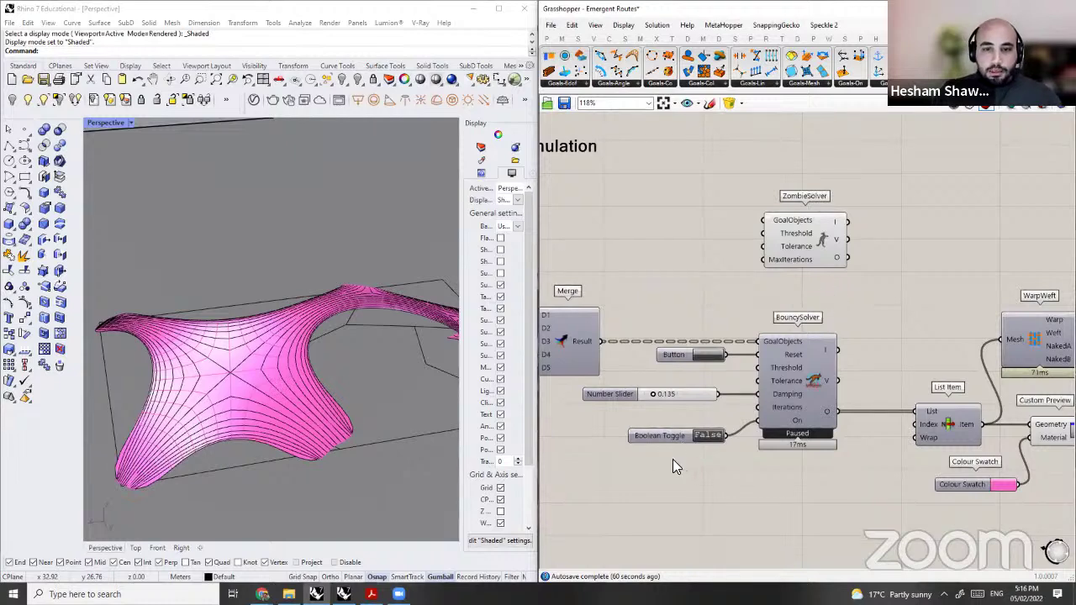
Step: Move the Boolean Toggle into line with the BouncySolver's On input and compare the inputs of the BouncySolver and ZombieSolver
left_click(795, 336)
left_click(813, 301)
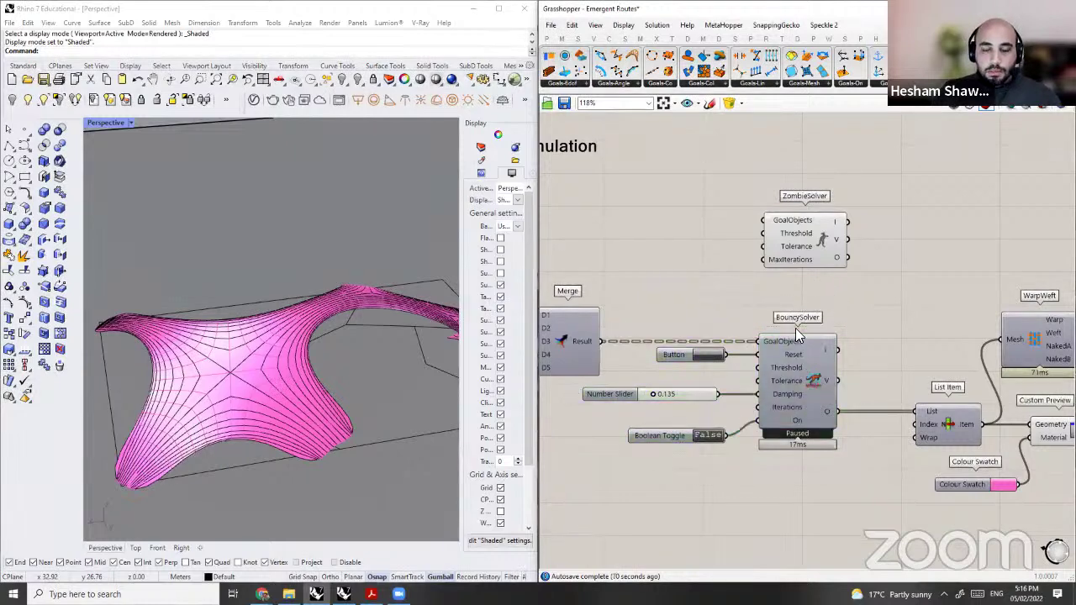
left_click_drag(684, 430, 685, 421)
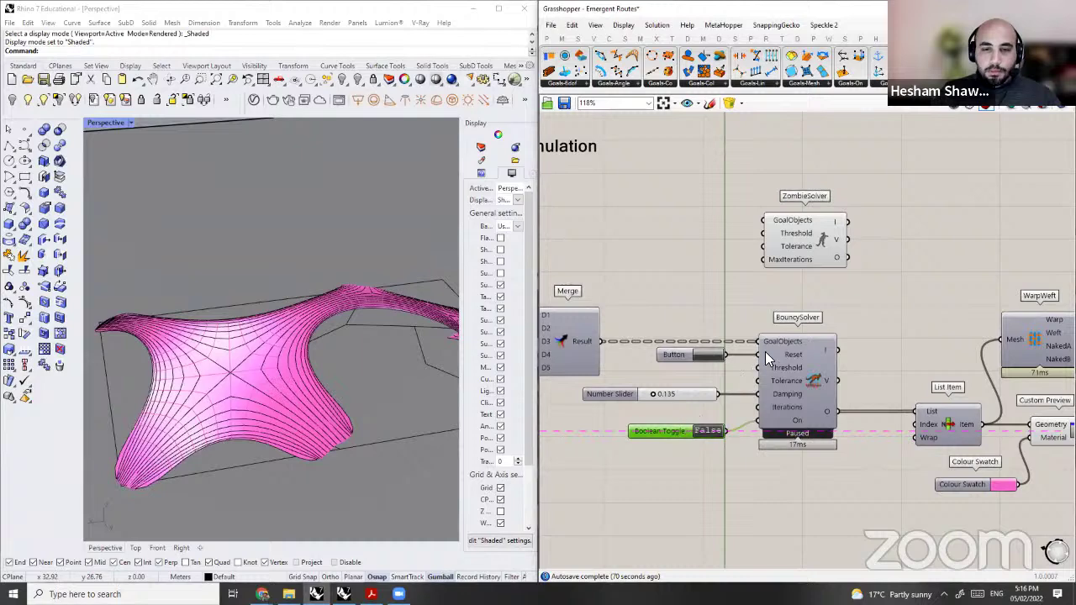
left_click_drag(621, 503, 794, 289)
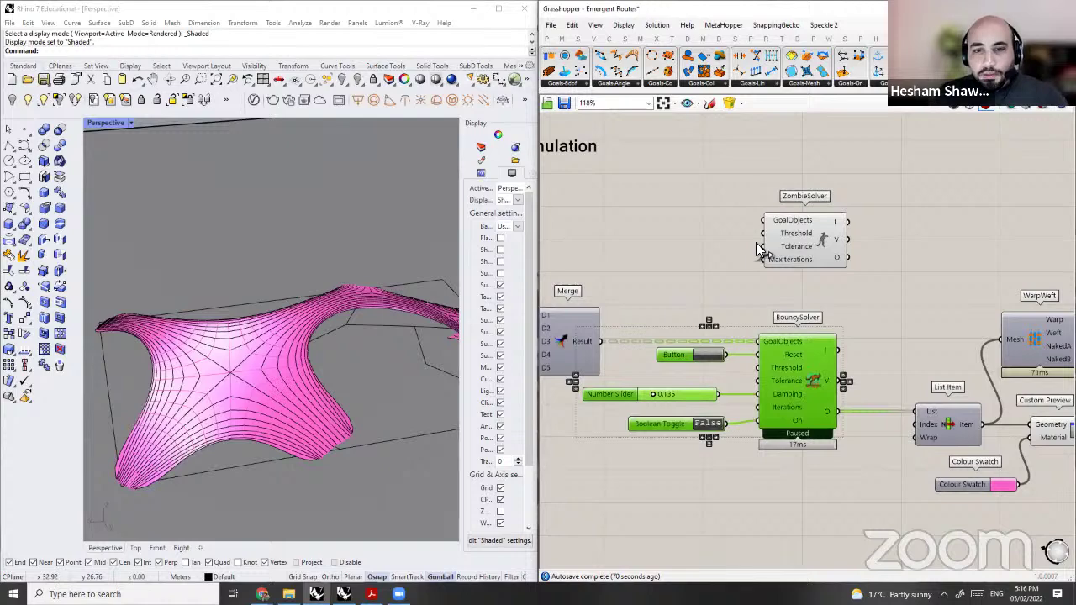
left_click(738, 430)
scroll(745, 434, "up", 3)
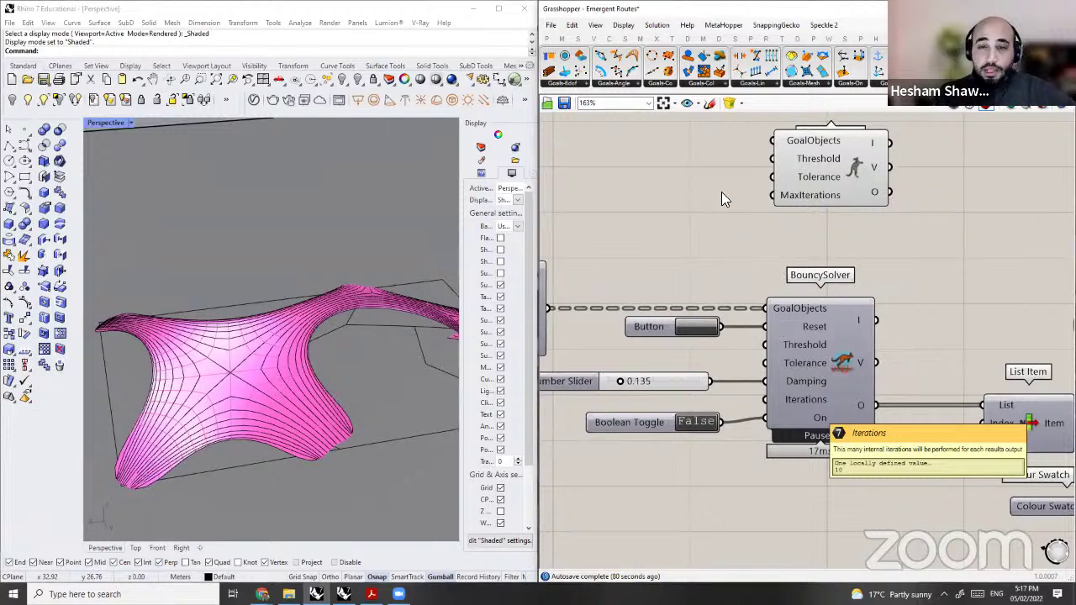
right_click_drag(819, 256, 824, 287)
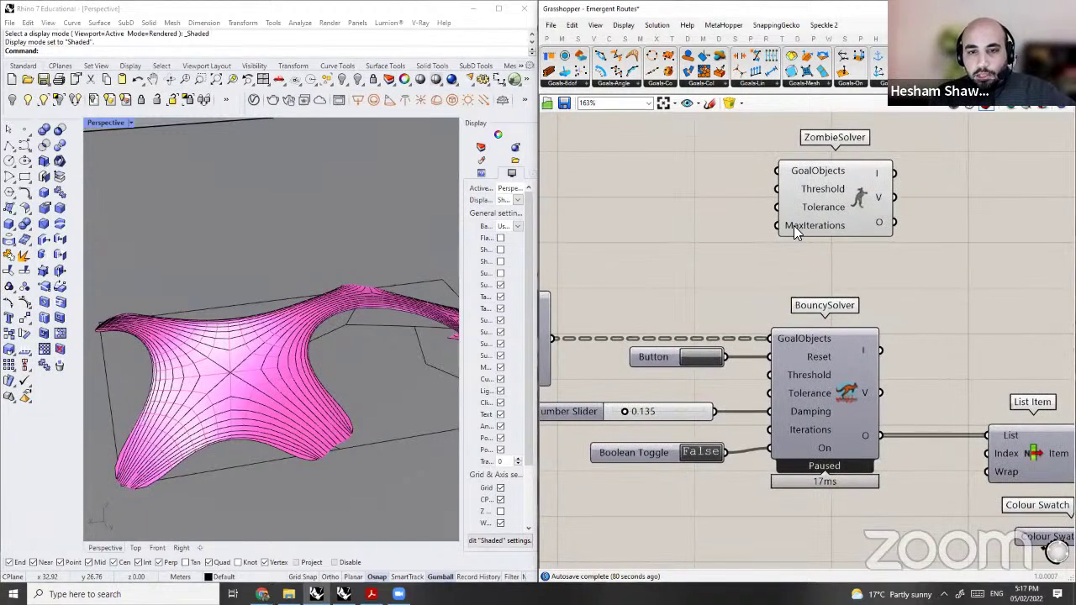
Step: Add a number slider set to 5 and connect it to the ZombieSolver's MaxIterations input
double_click(657, 233)
type("5")
key("Return")
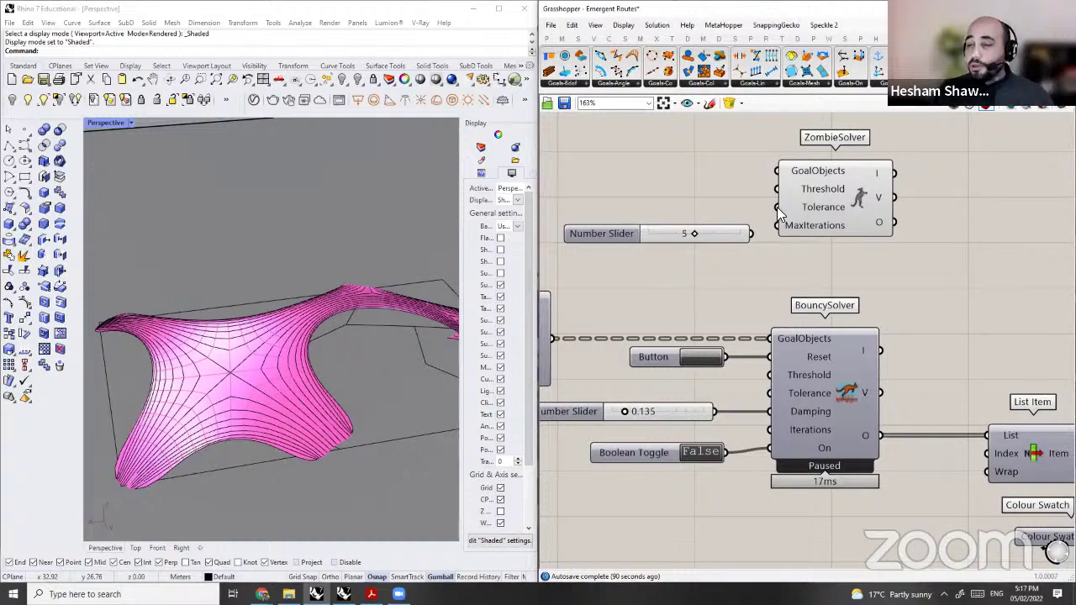
left_click_drag(795, 234, 797, 241)
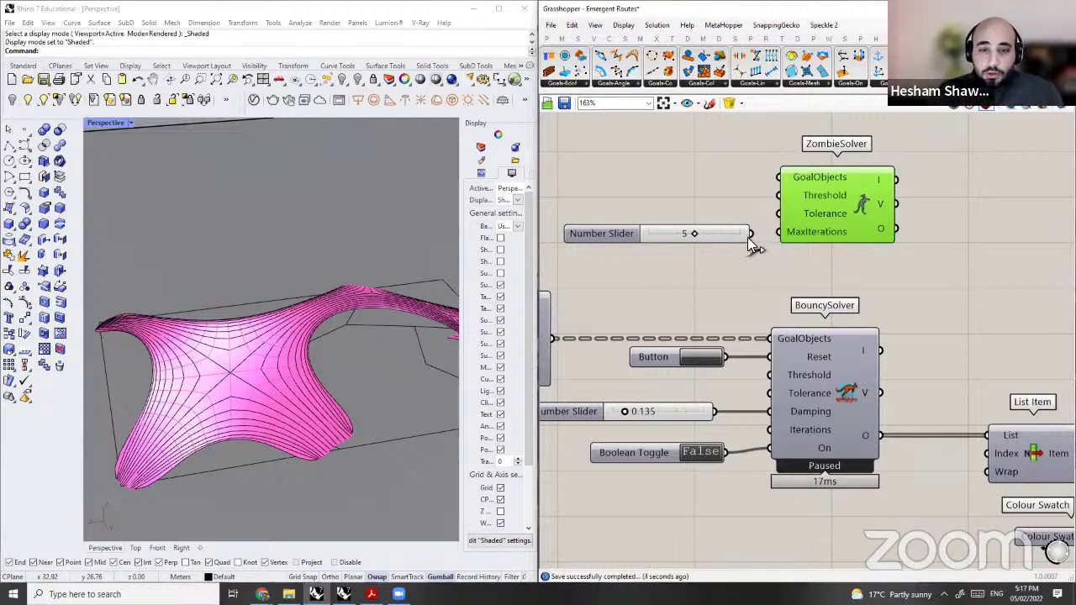
scroll(764, 240, "down", 4)
scroll(764, 239, "up", 3)
Step: Move the ZombieSolver and its slider farther from the Merge component and connect the Merge Result to the solver's GoalObjects input
left_click_drag(805, 259, 734, 204)
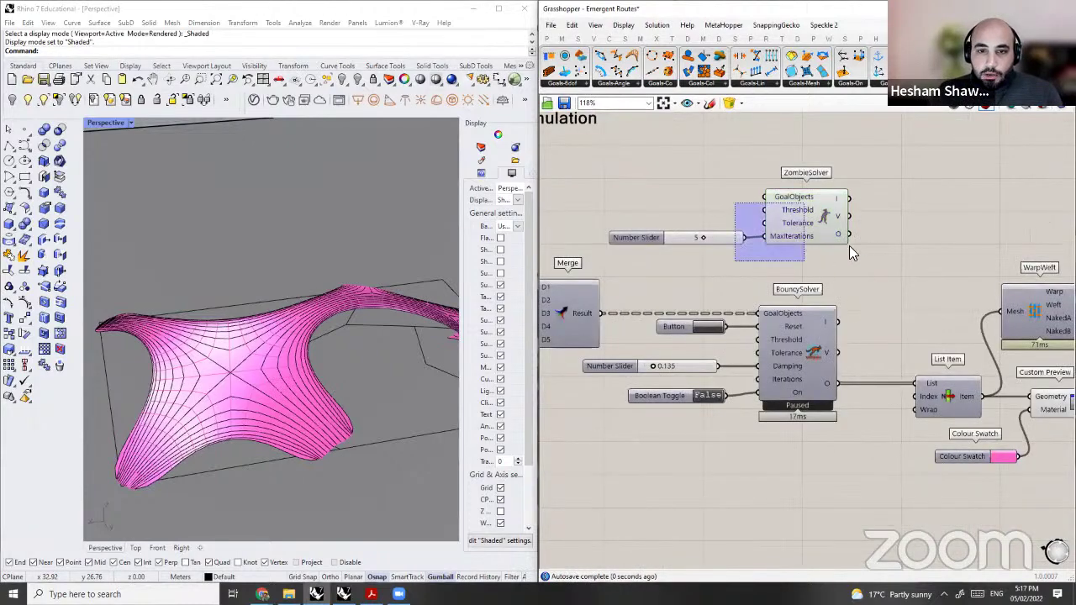
left_click_drag(805, 222, 861, 227)
left_click(843, 251)
scroll(842, 246, "down", 1)
left_click_drag(639, 304, 868, 214)
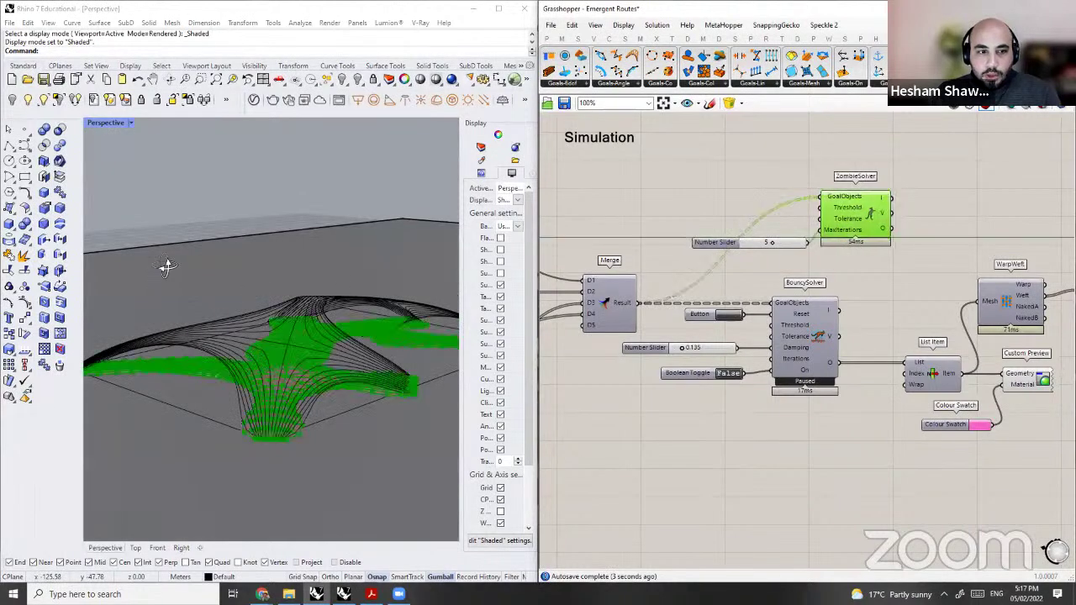
Step: Feed the List Item from the ZombieSolver's O output and delete the BouncySolver with its button, slider and toggle
left_click(817, 294)
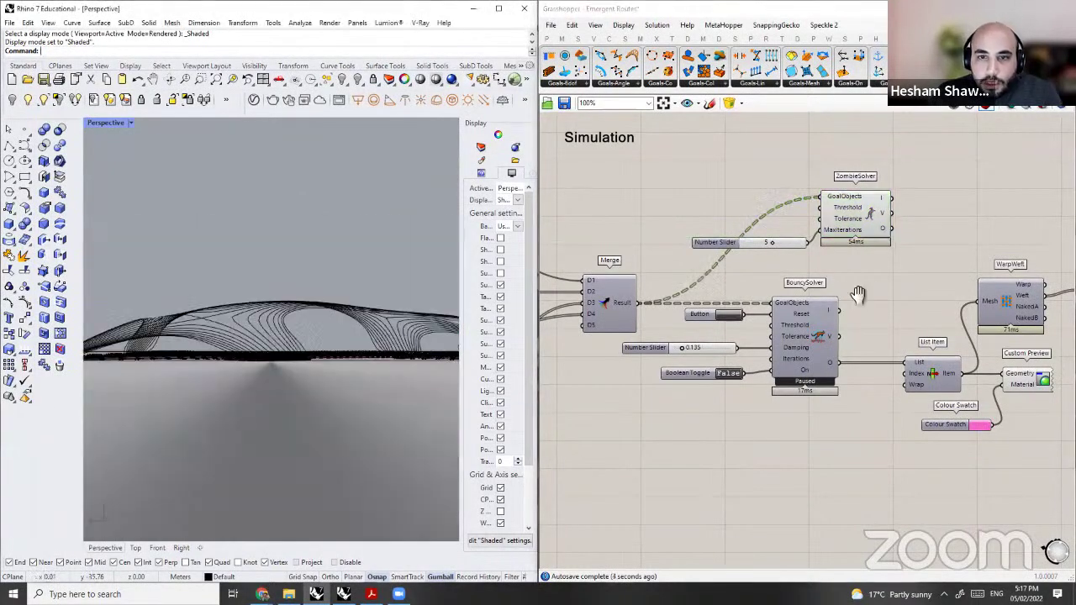
scroll(816, 267, "down", 2)
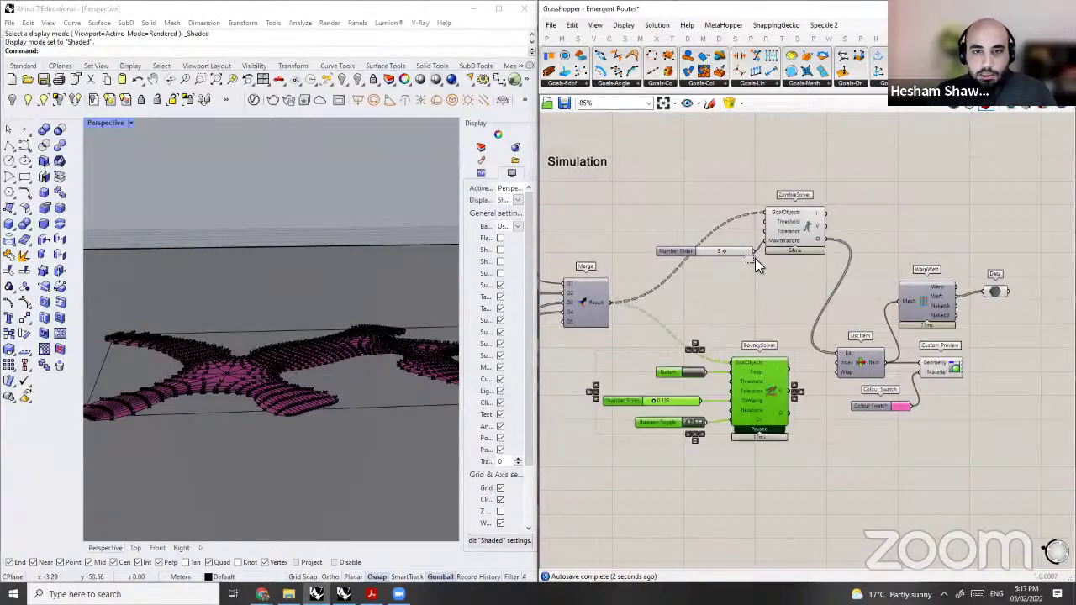
key("Delete")
Step: Move the ZombieSolver and its slider into the gap between the Merge and List Item components
left_click_drag(816, 182, 682, 283)
left_click_drag(795, 209, 747, 309)
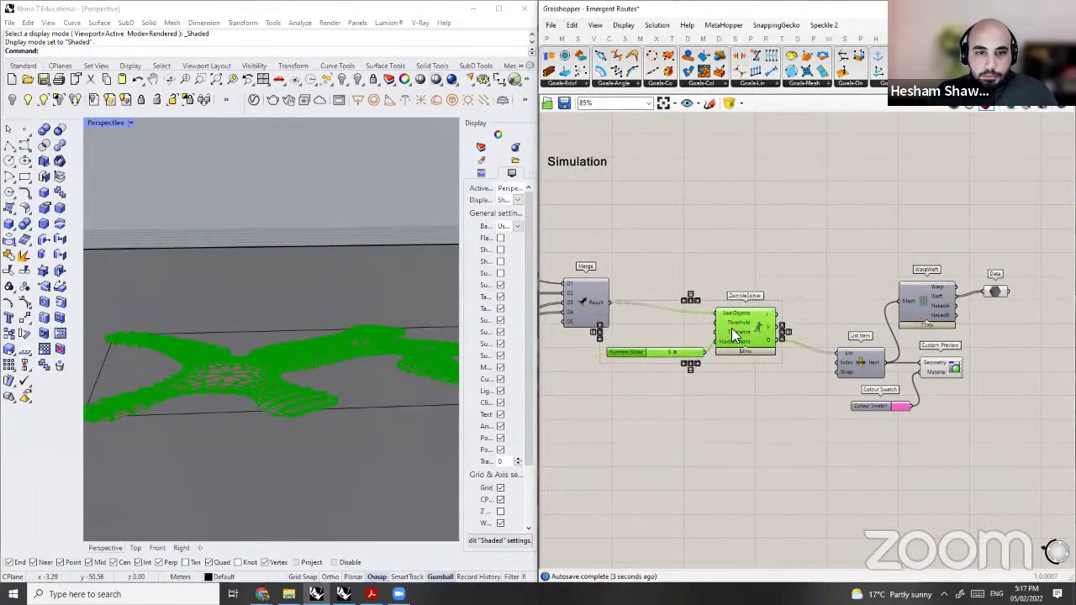
left_click(746, 309)
Step: Raise the iterations slider to 10 and replace it at the MaxIterations input with a new number slider set to 50
scroll(663, 330, "up", 2)
left_click(680, 375)
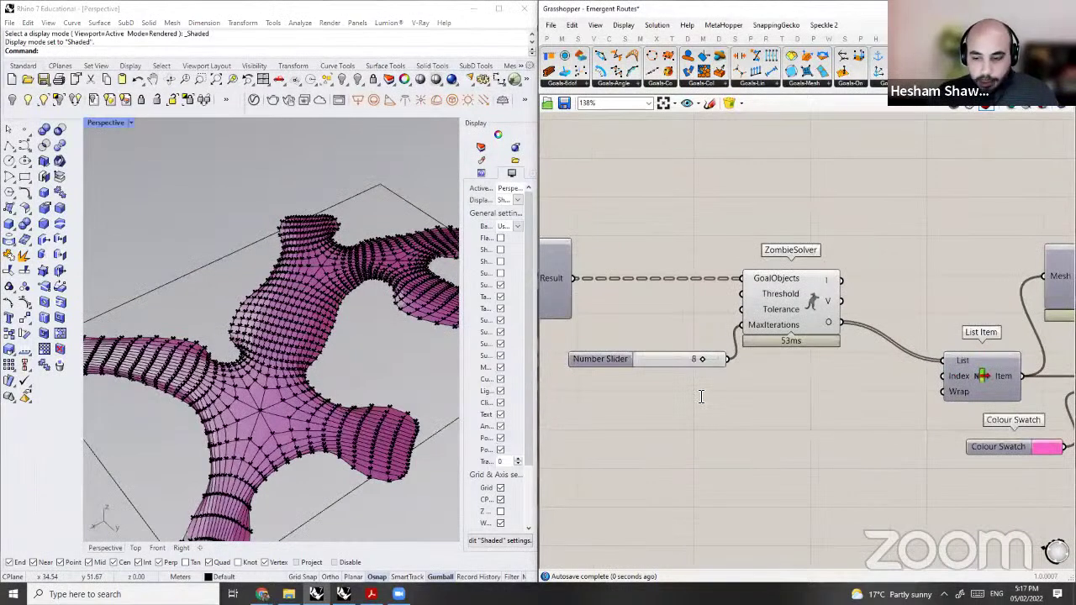
double_click(700, 395)
type("50")
key("Return")
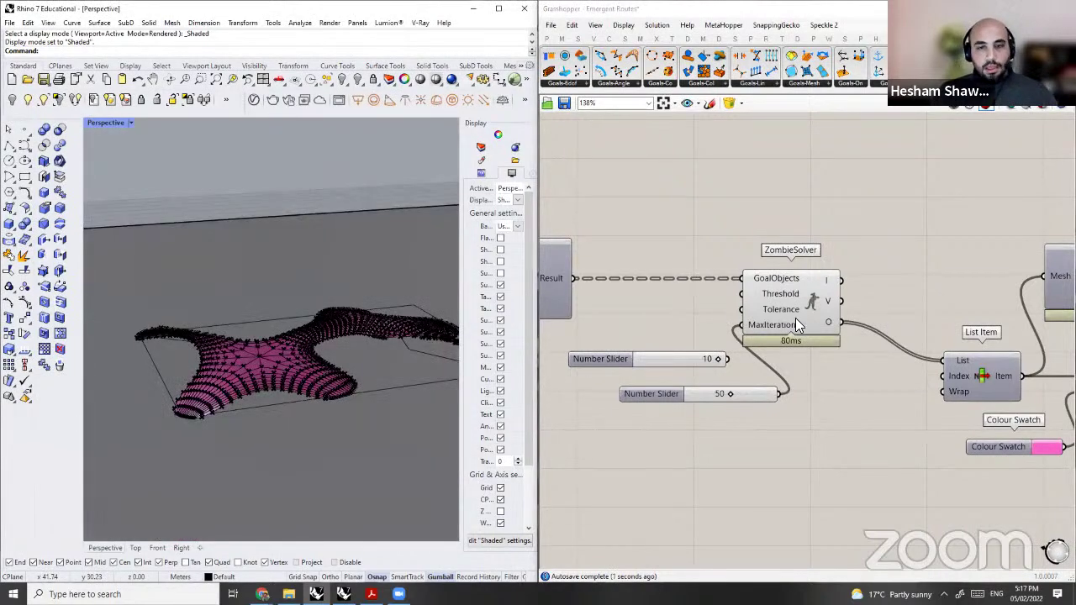
left_click(795, 318)
Step: Vary the MaxIterations slider to 77, down to 0 and back up to 30 while inspecting the mesh from several angles
left_click(738, 403)
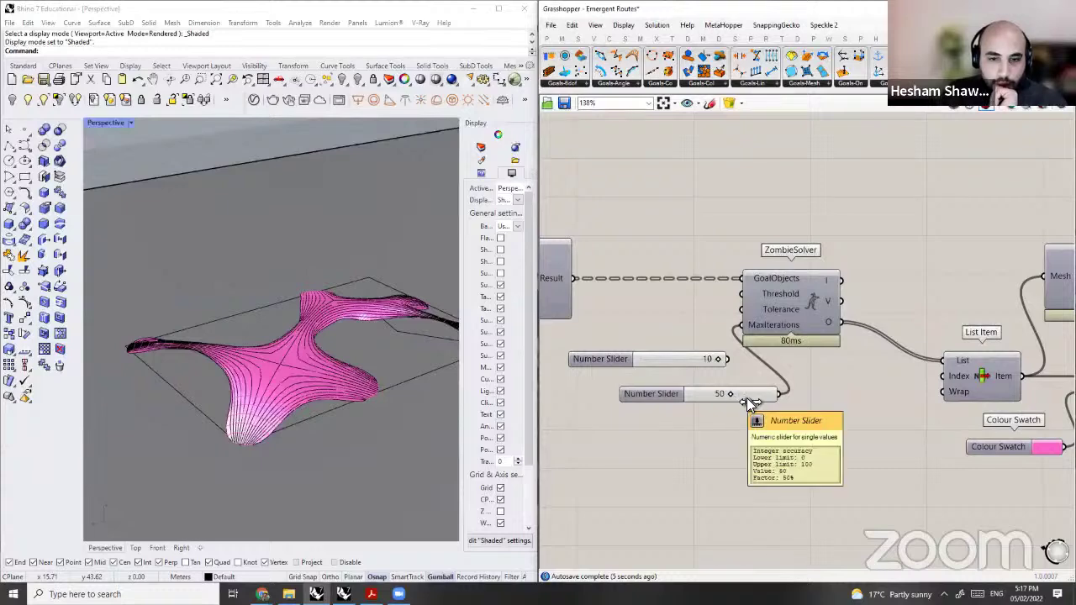
left_click(753, 401)
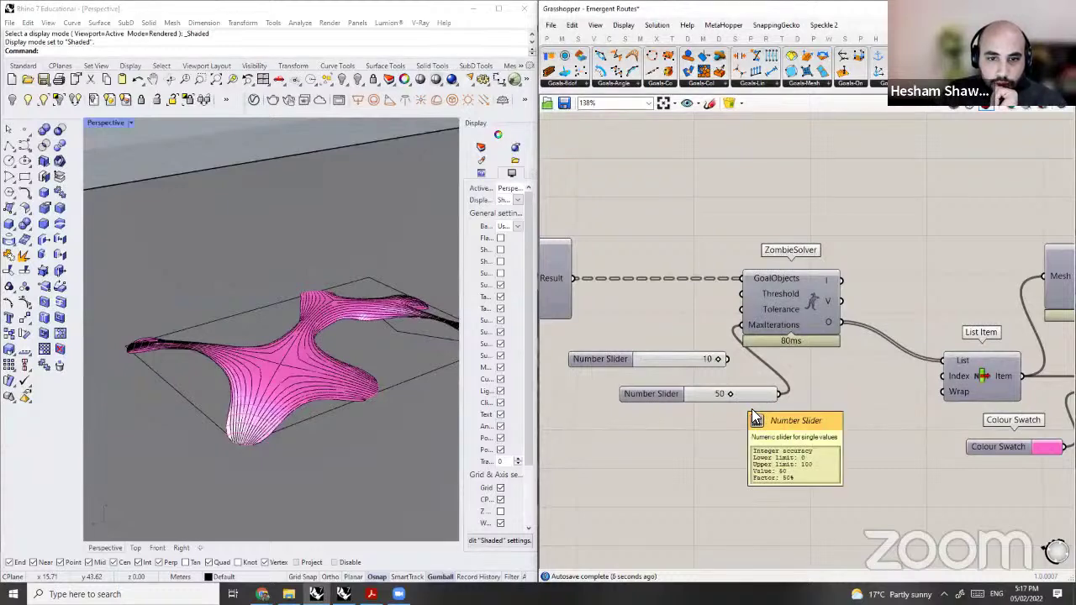
right_click_drag(309, 351, 444, 375)
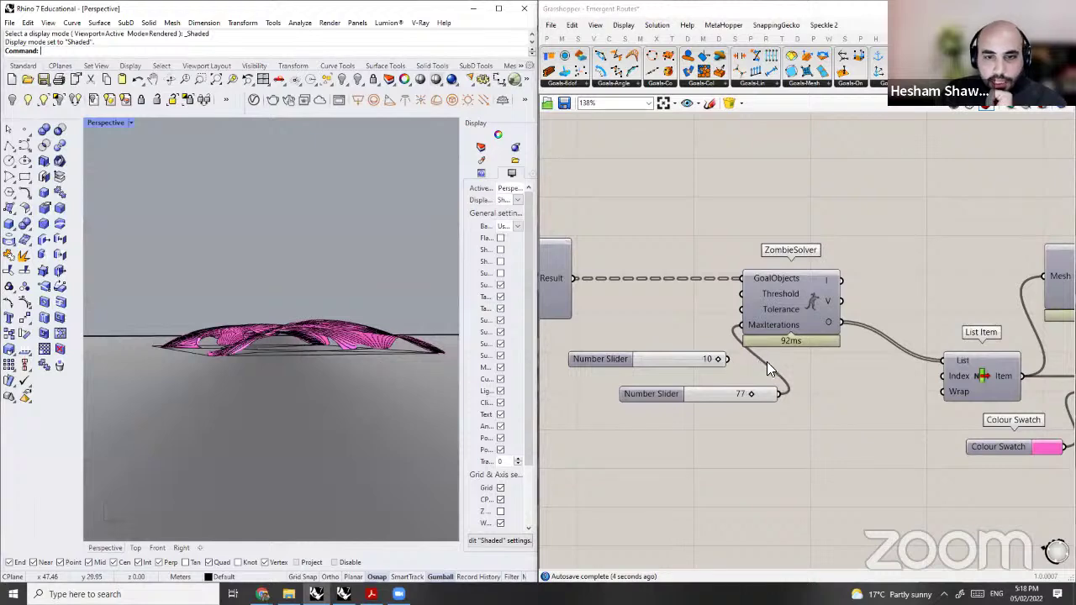
scroll(767, 366, "up", 3)
left_click_drag(721, 418, 630, 419)
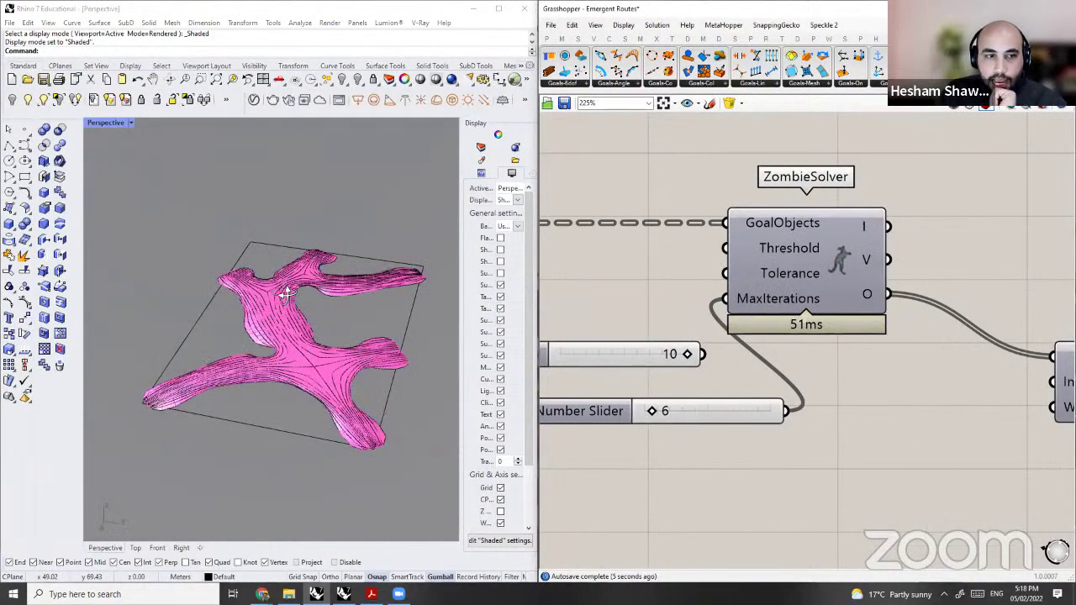
left_click(298, 357)
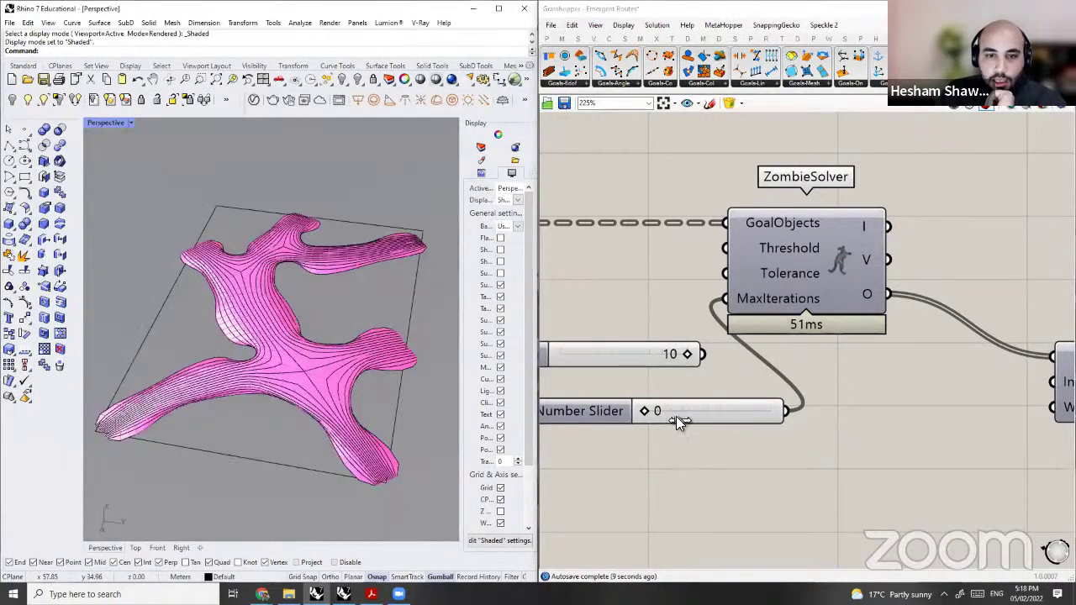
scroll(693, 414, "down", 2)
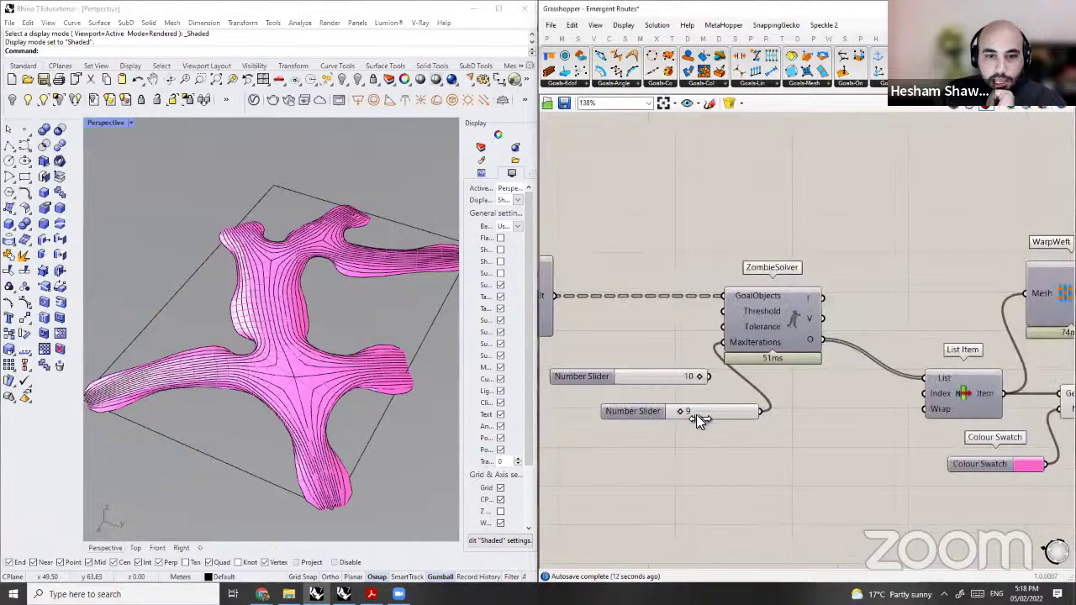
left_click(693, 413)
right_click_drag(259, 366, 359, 307)
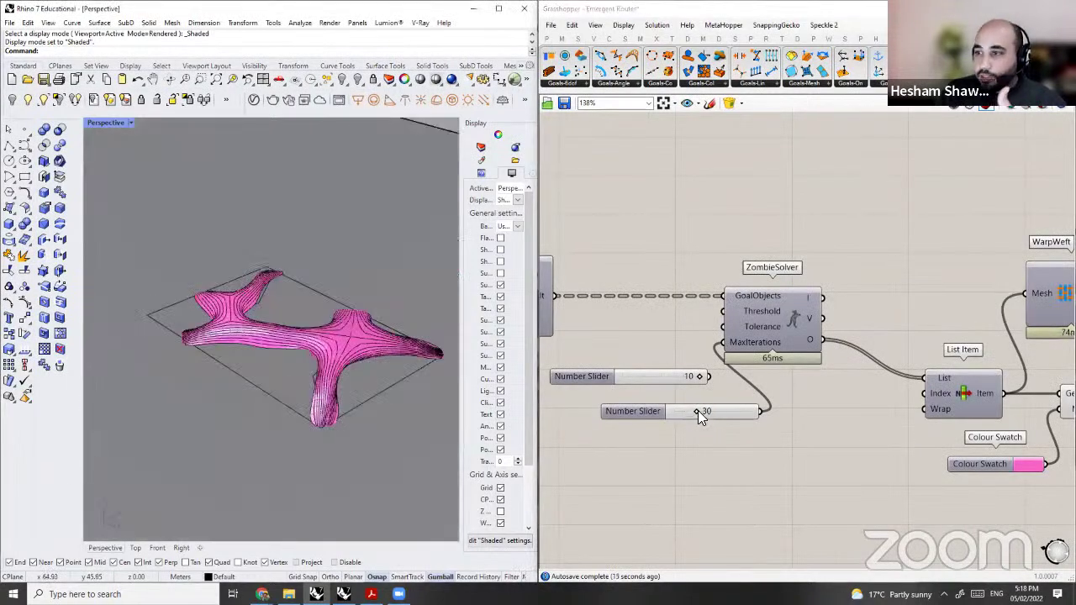
Step: Compare the mesh shape with the MaxIterations slider at 79 and back at 30
scroll(699, 416, "up", 4)
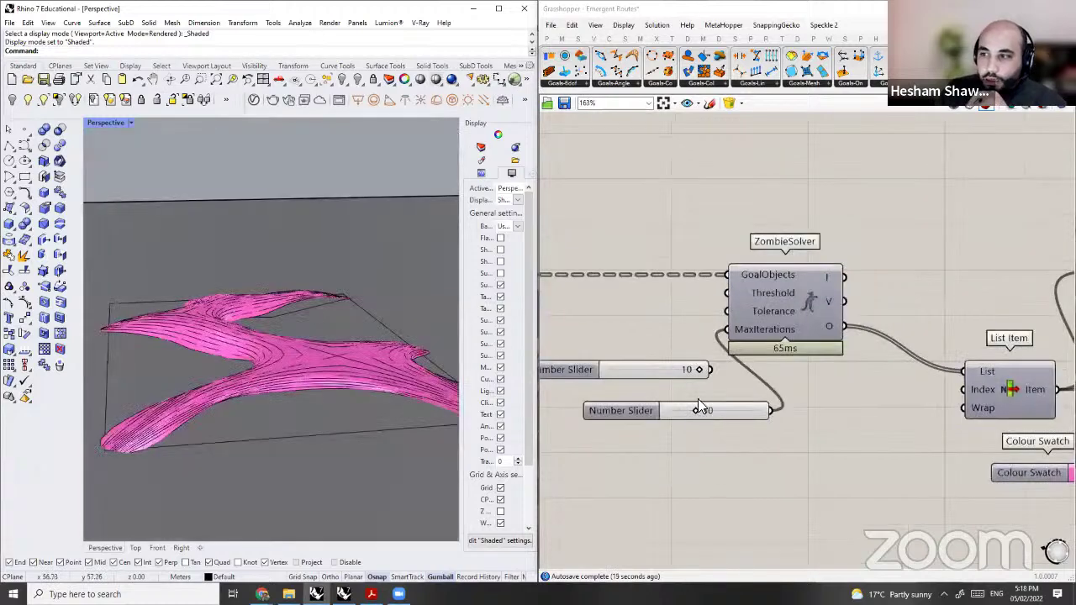
left_click_drag(714, 413, 765, 408)
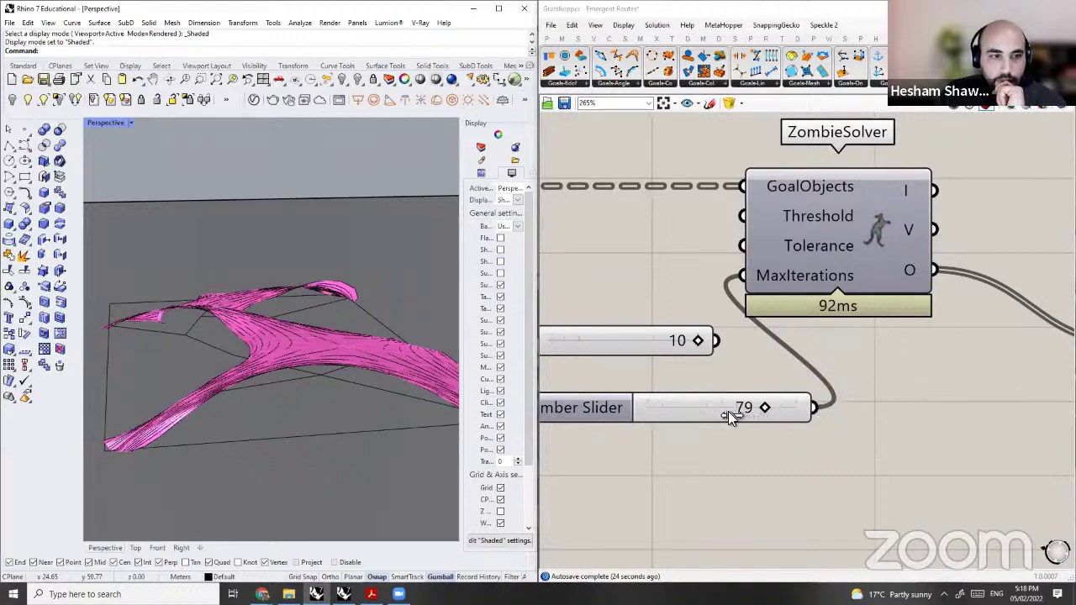
left_click_drag(746, 406, 695, 405)
right_click_drag(357, 279, 378, 328)
left_click_drag(715, 408, 693, 409)
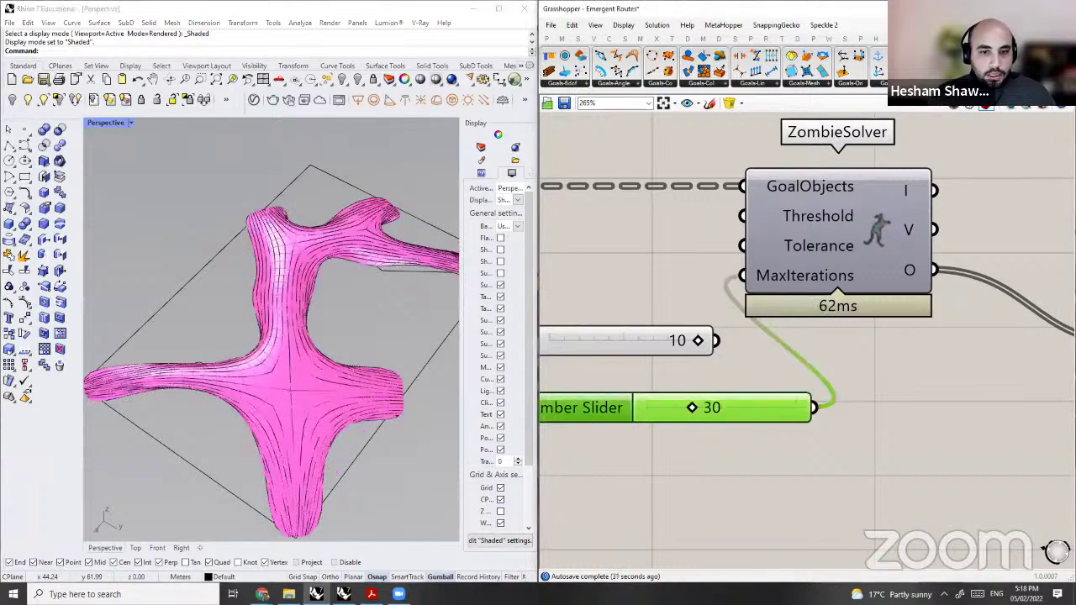
Step: Raise the iterations slider to 95, connect a new number slider of 200 to MaxIterations instead and set it to 147
right_click_drag(269, 454, 341, 388)
left_click_drag(696, 422, 732, 417)
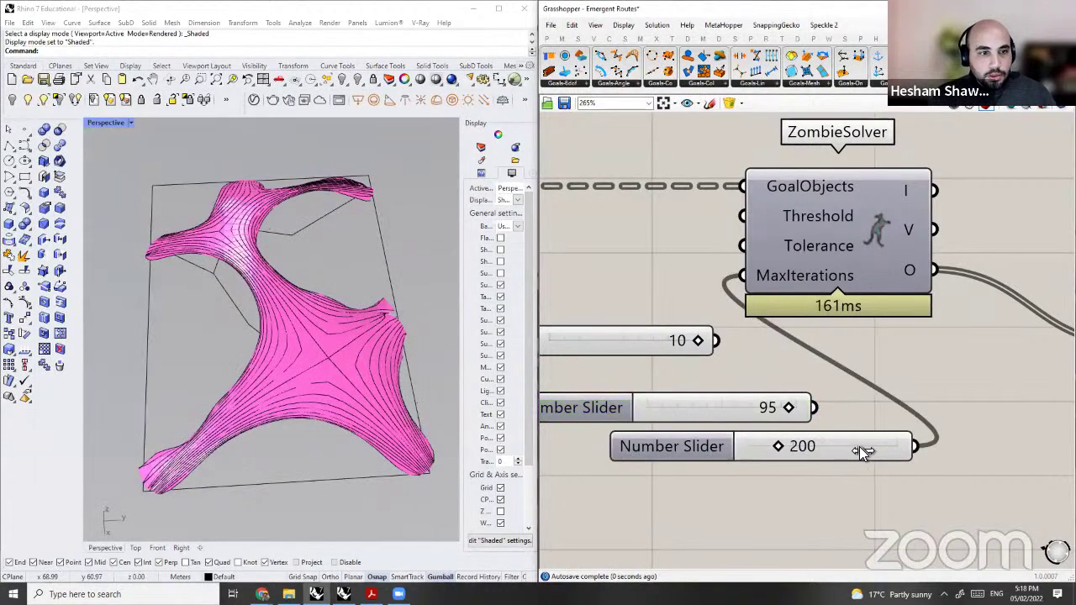
left_click_drag(873, 447, 774, 445)
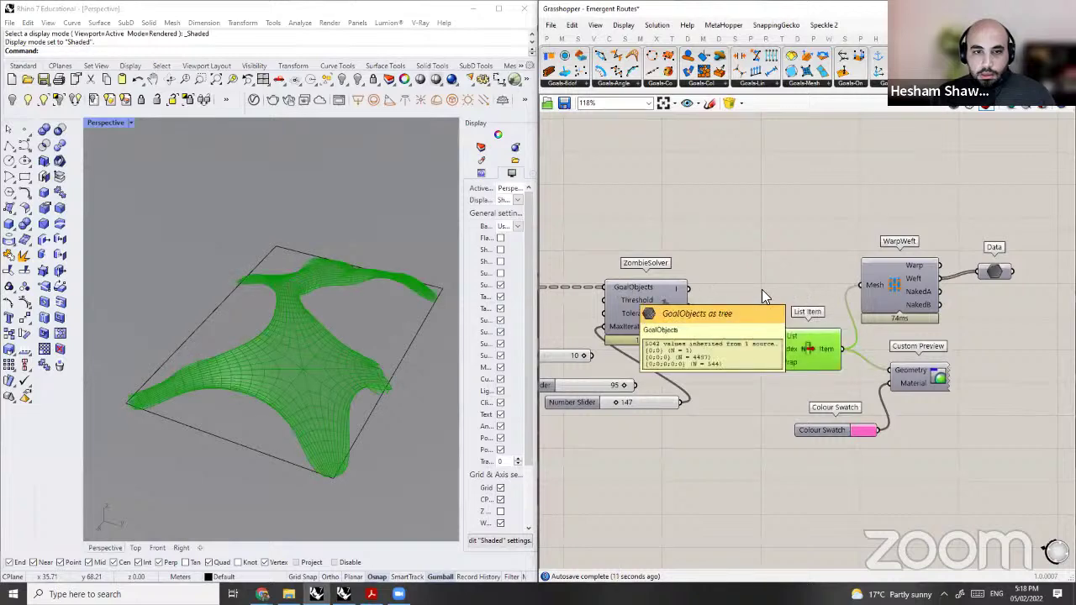
Step: Flatten the Result output of the Merge component that feeds the ZombieSolver
right_click_drag(546, 271, 718, 271)
right_click(641, 287)
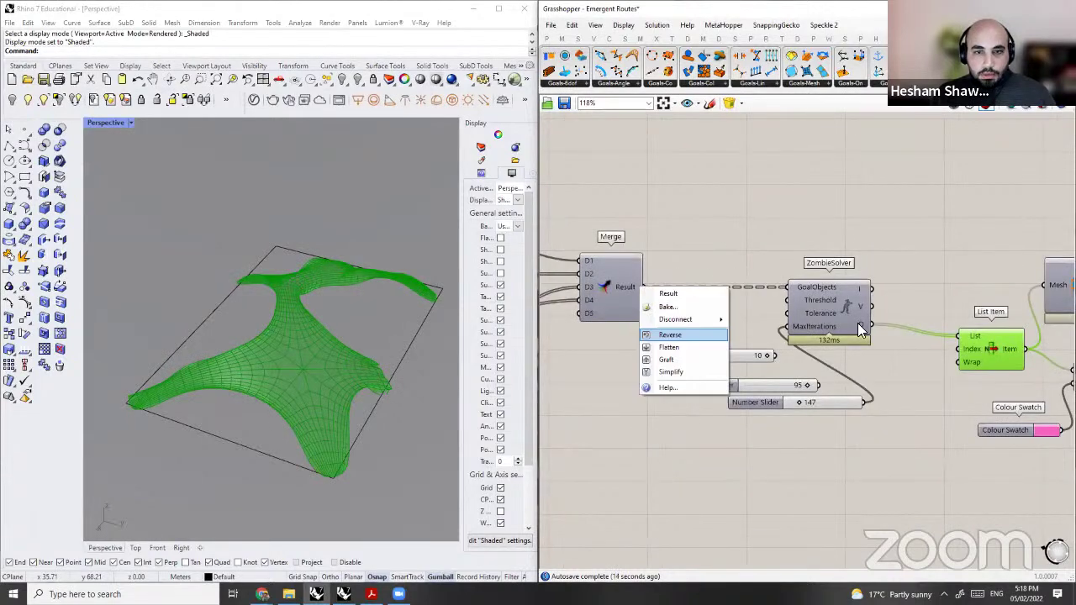
left_click(693, 348)
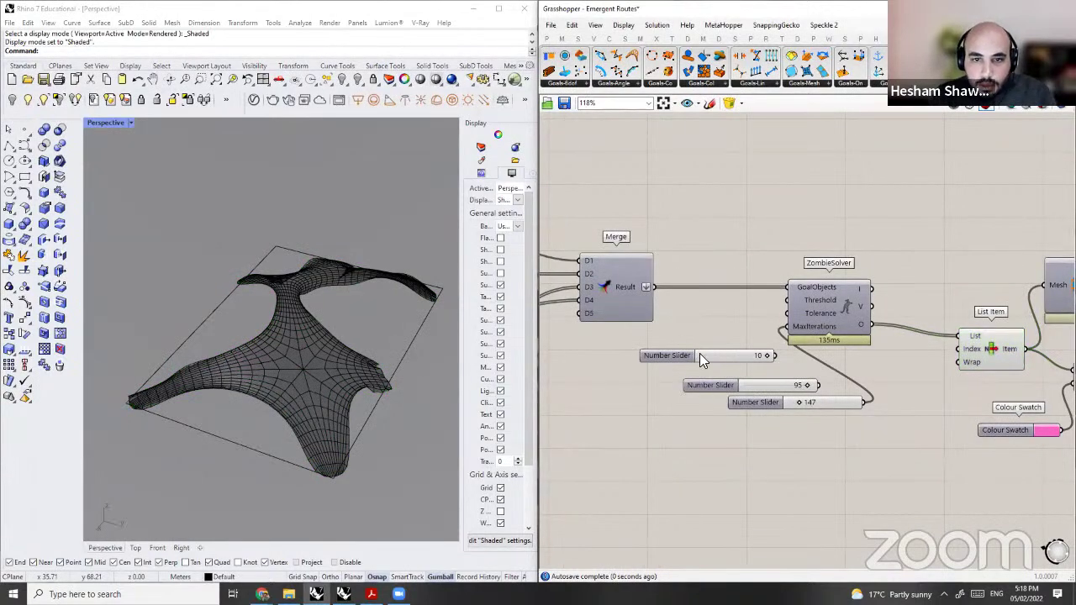
Step: Delete the two unused number sliders and move the remaining MaxIterations slider beneath the Merge component
right_click_drag(720, 395, 663, 390)
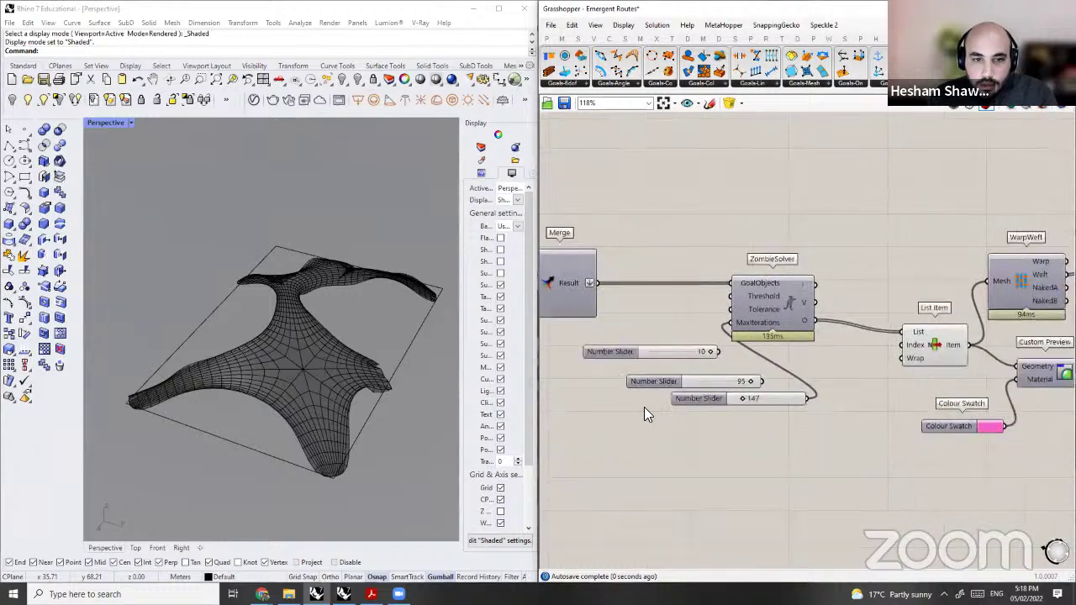
key("Delete")
left_click_drag(739, 399, 600, 381)
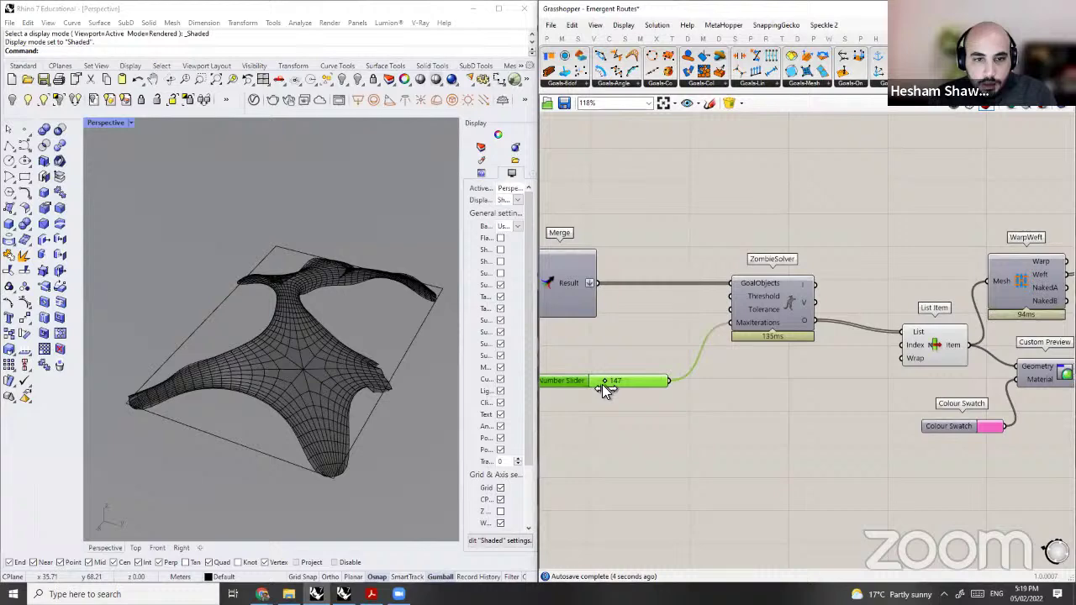
Step: Try 242 on the MaxIterations slider, check the mesh from above and set the slider to 180
left_click_drag(603, 385, 608, 384)
left_click_drag(658, 385, 605, 388)
scroll(606, 388, "up", 3)
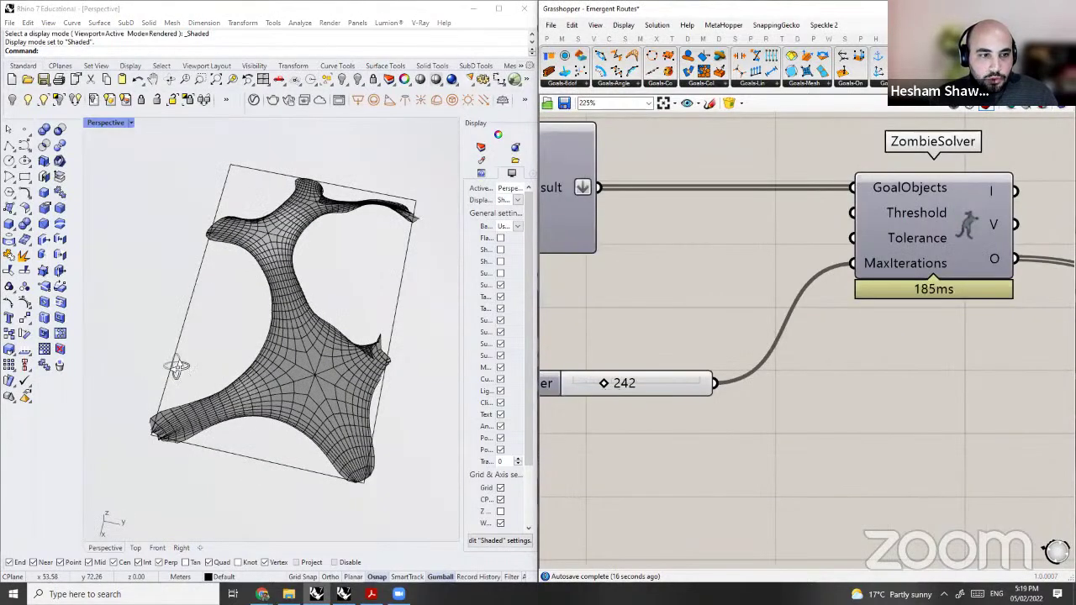
left_click_drag(606, 386, 596, 384)
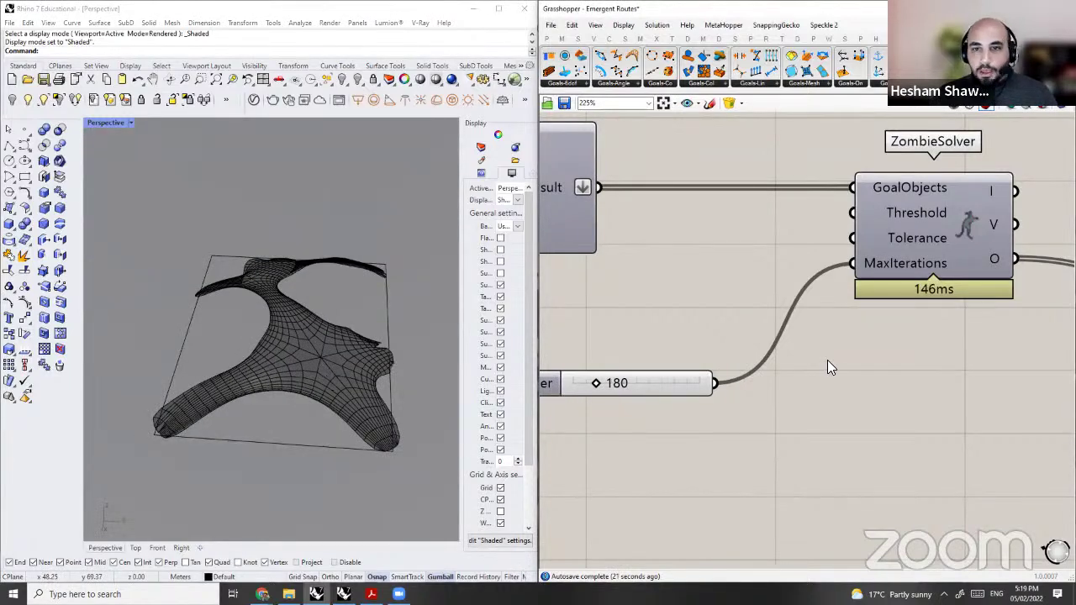
Step: Inspect the resulting mesh and move the List Item component closer to the ZombieSolver's O output
scroll(673, 359, "down", 3)
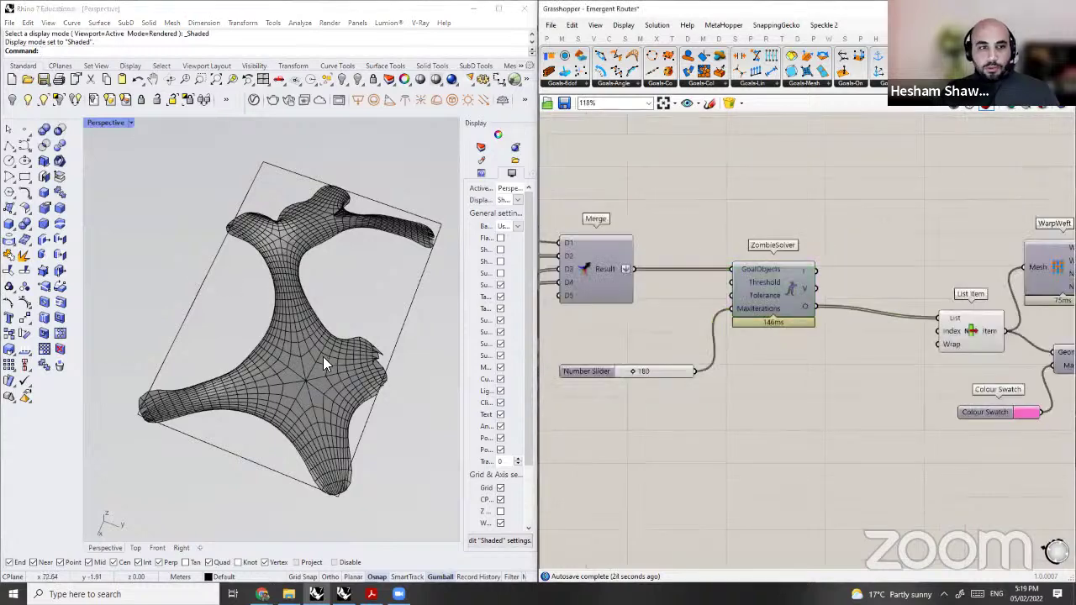
right_click_drag(259, 385, 269, 294)
scroll(967, 332, "down", 3)
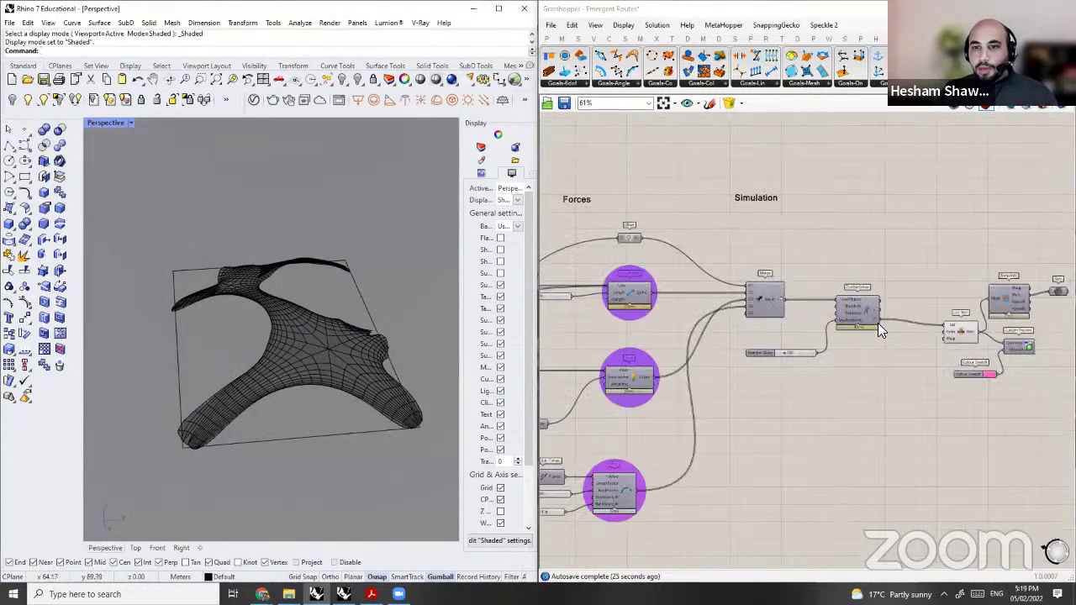
scroll(1030, 331, "up", 3)
left_click_drag(916, 332, 887, 320)
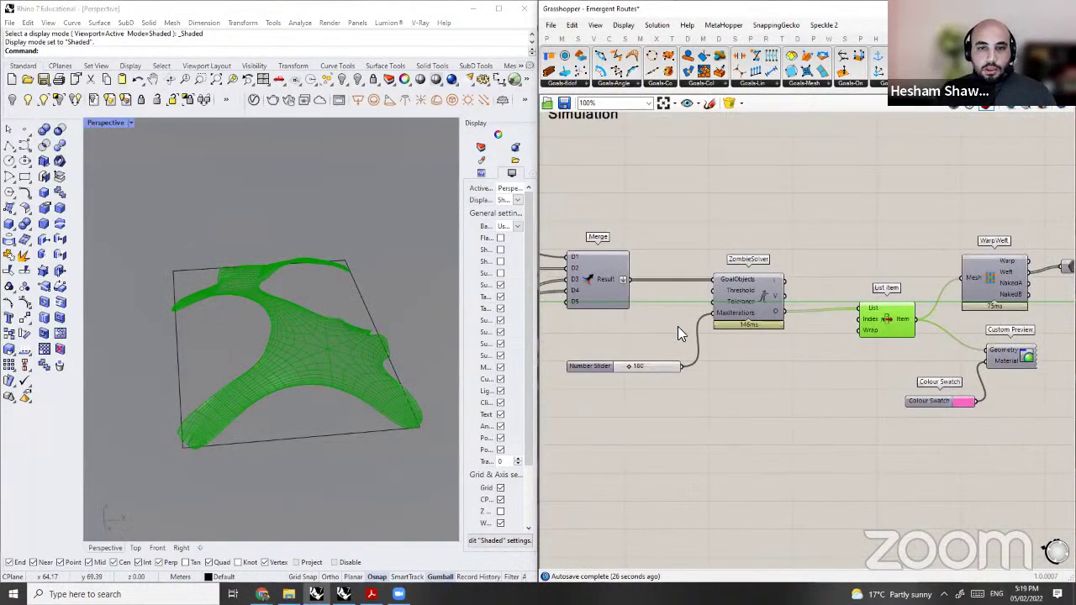
left_click(806, 313)
Step: Group the ZombieSolver on a pink background and change the group's outline from a box to a round blob
scroll(806, 313, "down", 8)
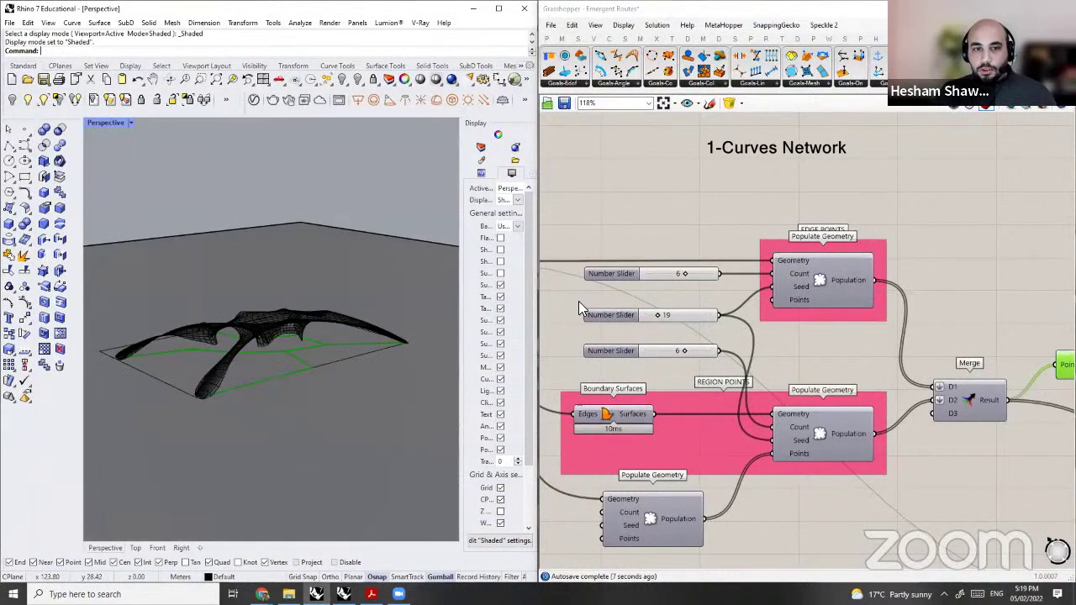
scroll(578, 304, "down", 10)
scroll(977, 313, "up", 1)
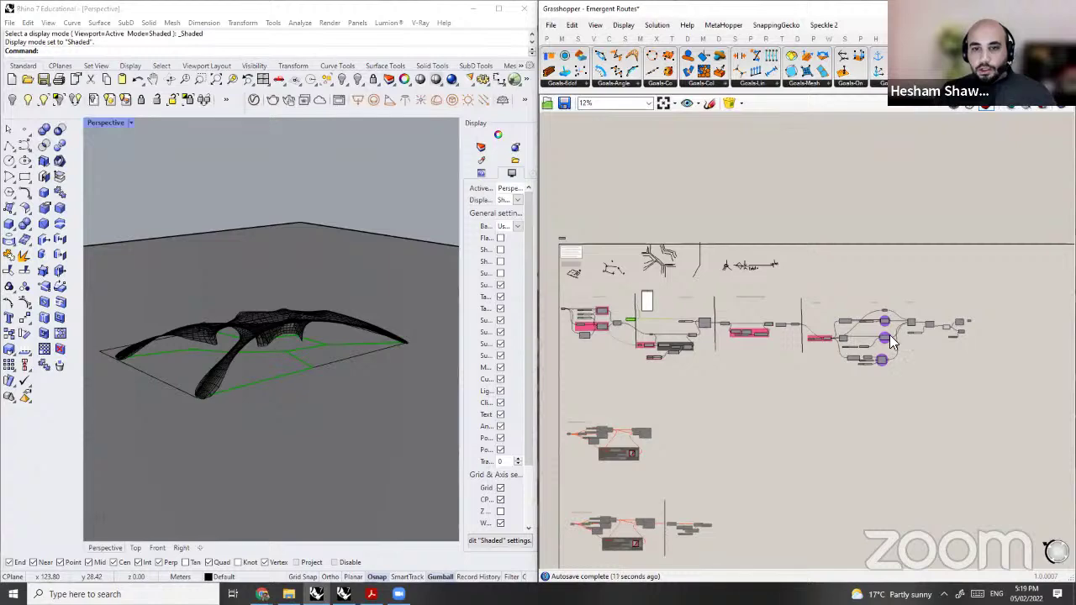
scroll(810, 326, "up", 6)
scroll(731, 328, "up", 1)
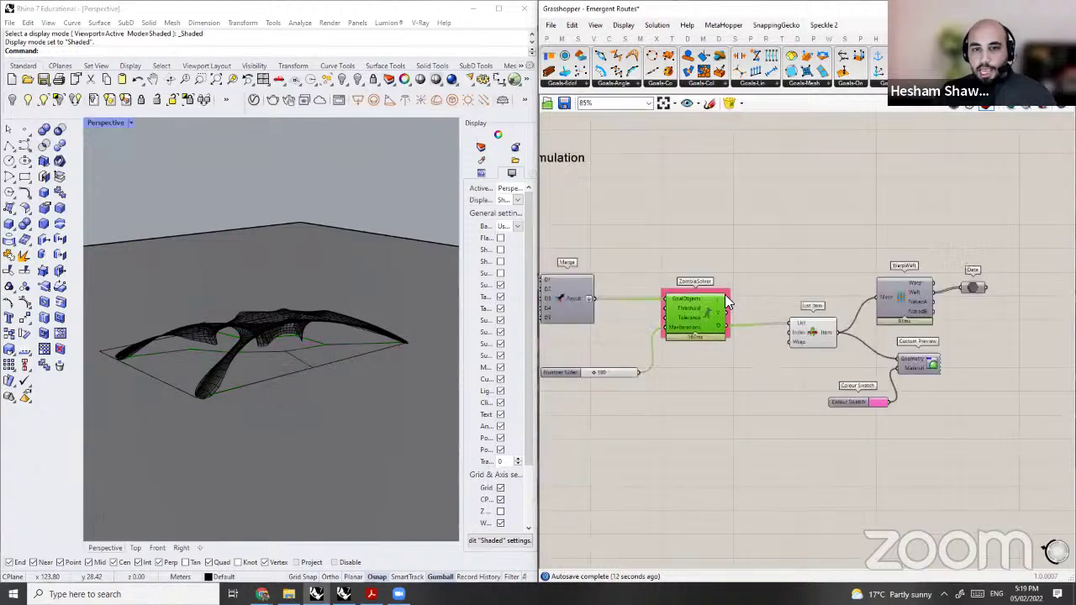
scroll(725, 294, "up", 2)
right_click(726, 296)
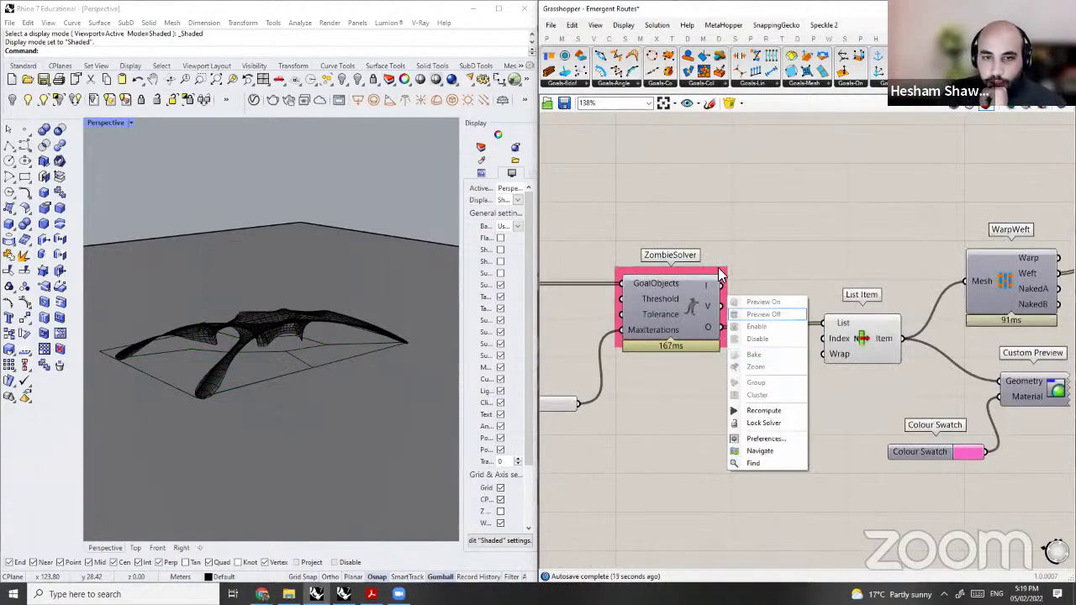
scroll(721, 270, "up", 2)
right_click(720, 270)
left_click(761, 321)
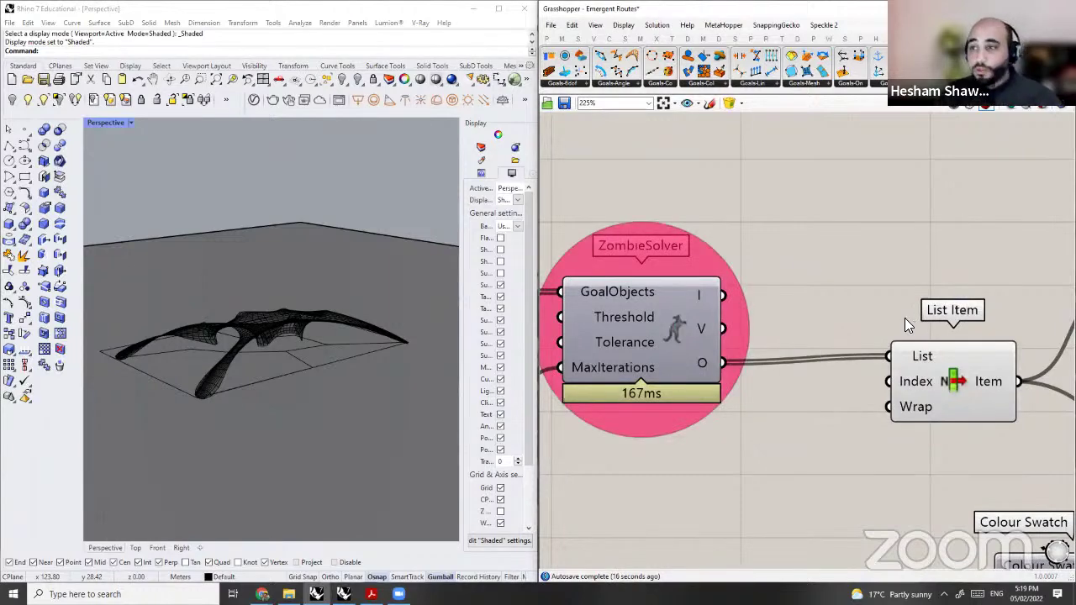
Step: Try 35, 17 and 48 on the seed slider shared by both Populate Geometry components and view the mesh in Rendered mode
scroll(906, 325, "down", 3)
right_click_drag(385, 312, 372, 311)
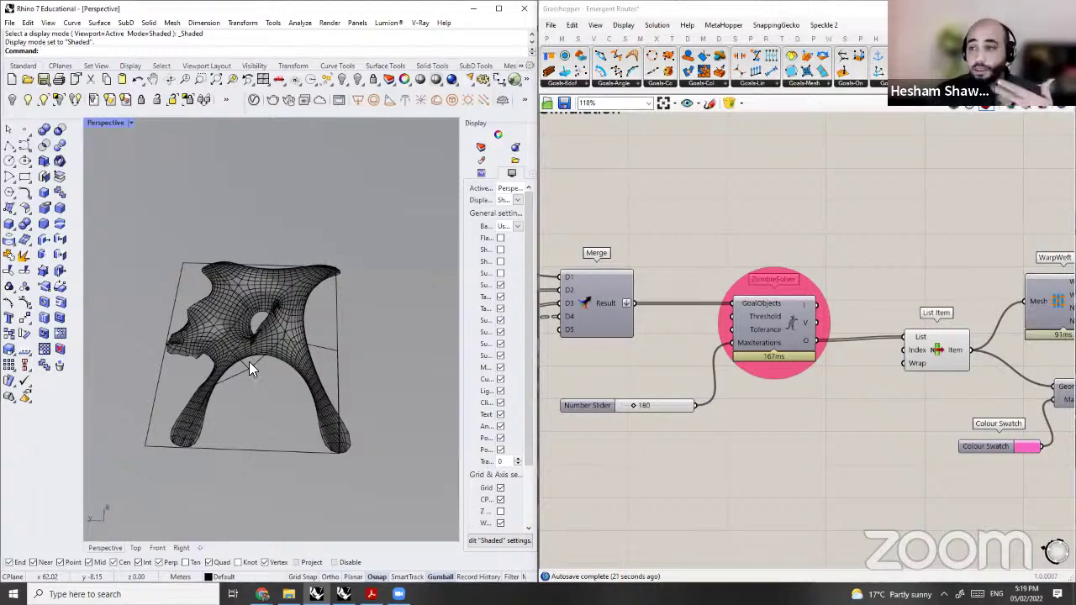
scroll(739, 279, "up", 2)
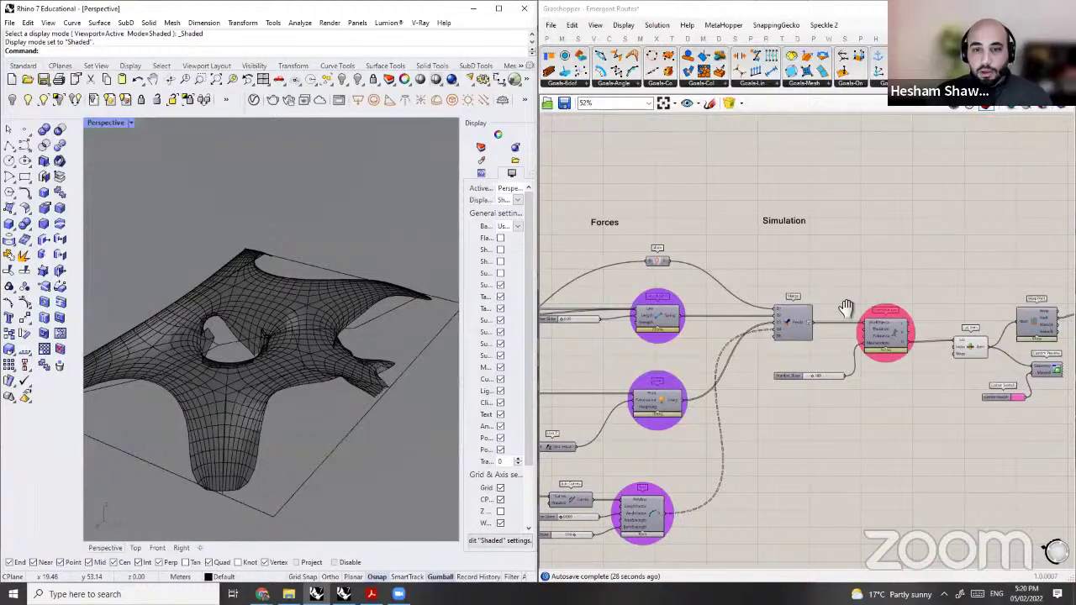
left_click(721, 319)
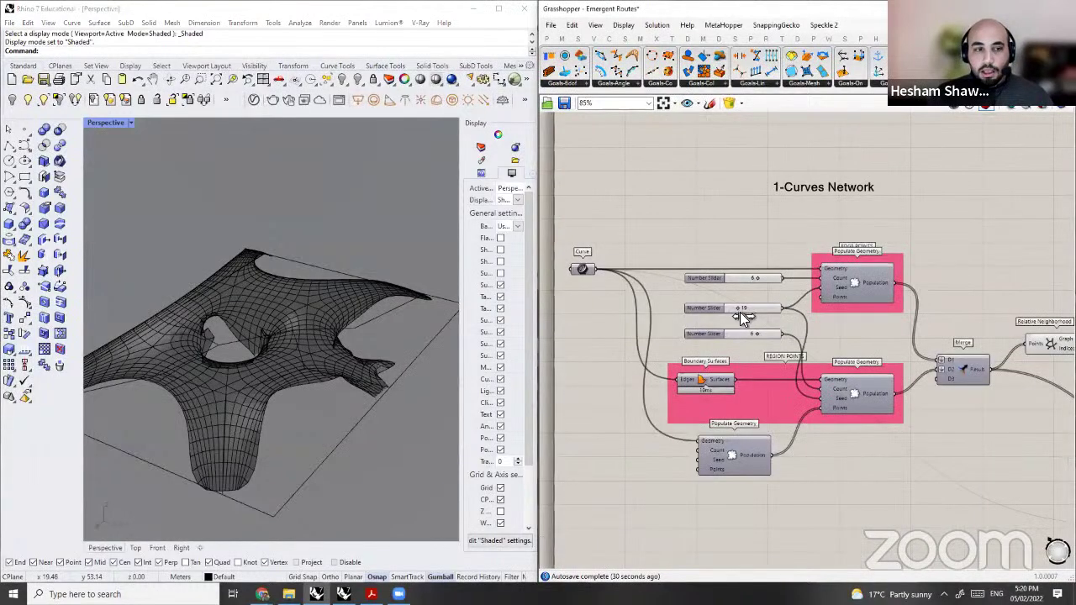
scroll(745, 313, "up", 3)
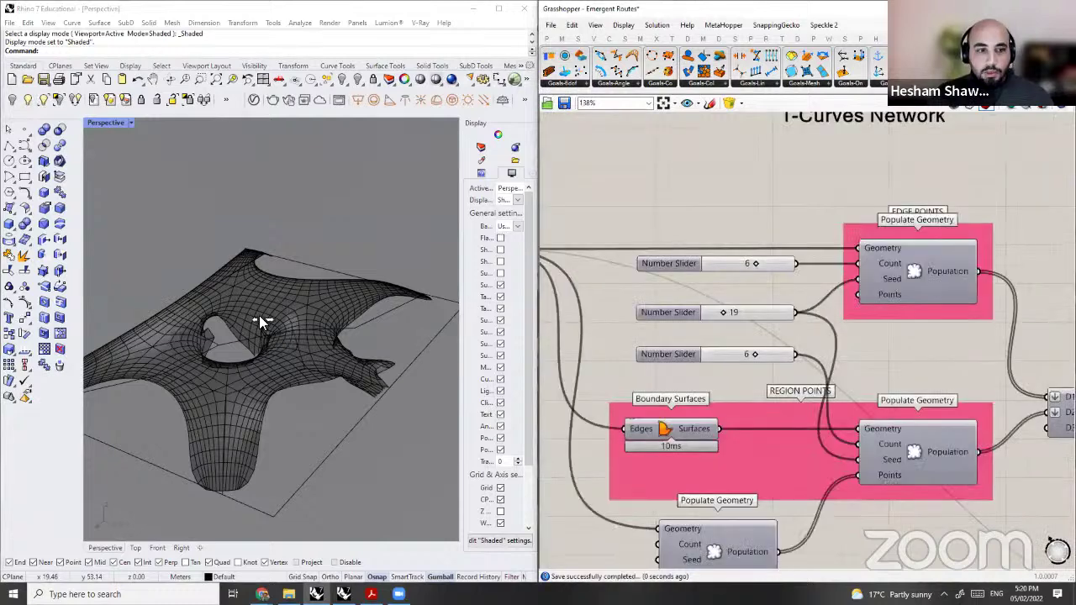
right_click_drag(259, 317, 360, 363)
mouse_move(723, 312)
left_mouse_down()
mouse_move(763, 312)
mouse_move(722, 310)
left_mouse_up()
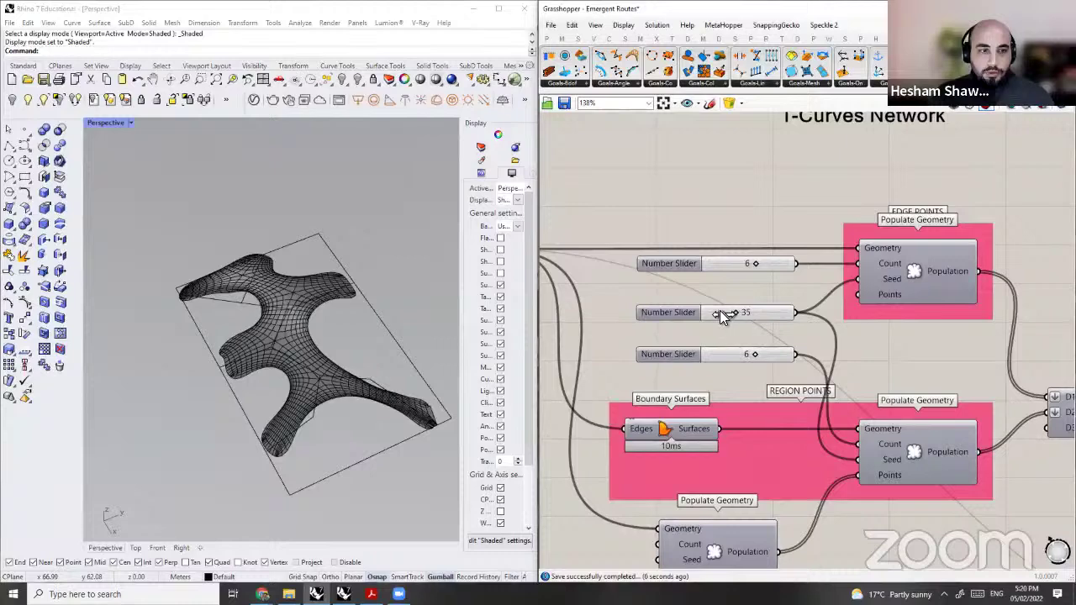
right_click_drag(257, 296, 232, 332)
key("ctrl+z")
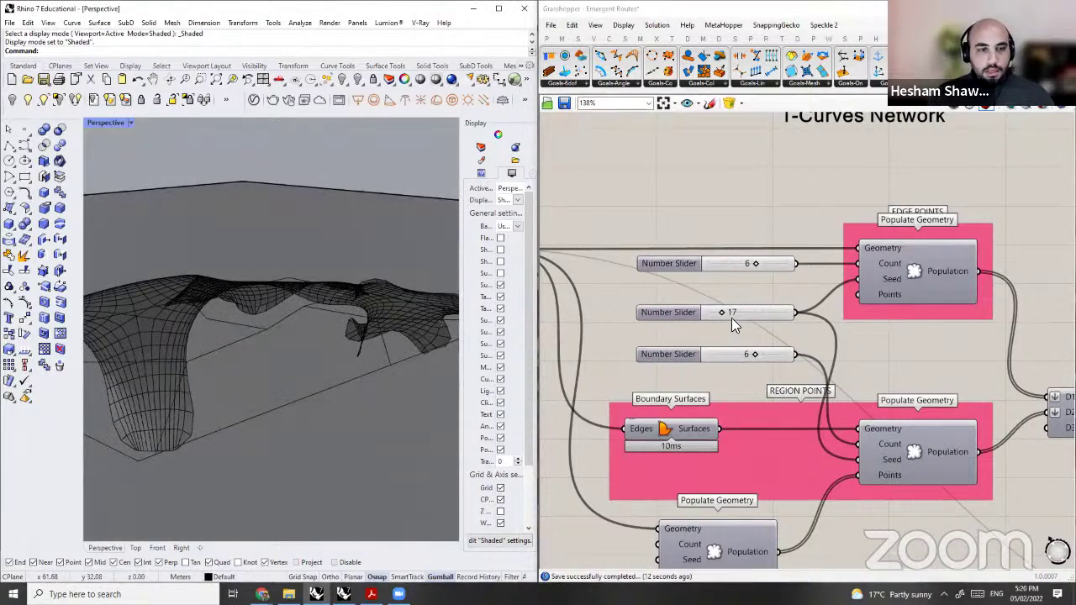
key("ctrl+alt+r")
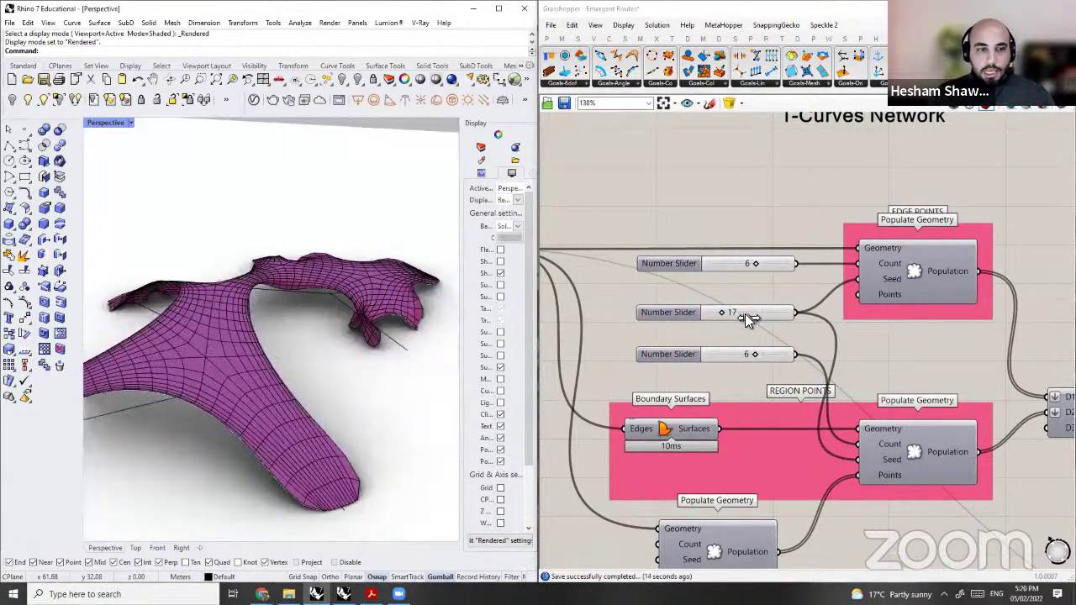
left_click_drag(722, 313, 745, 313)
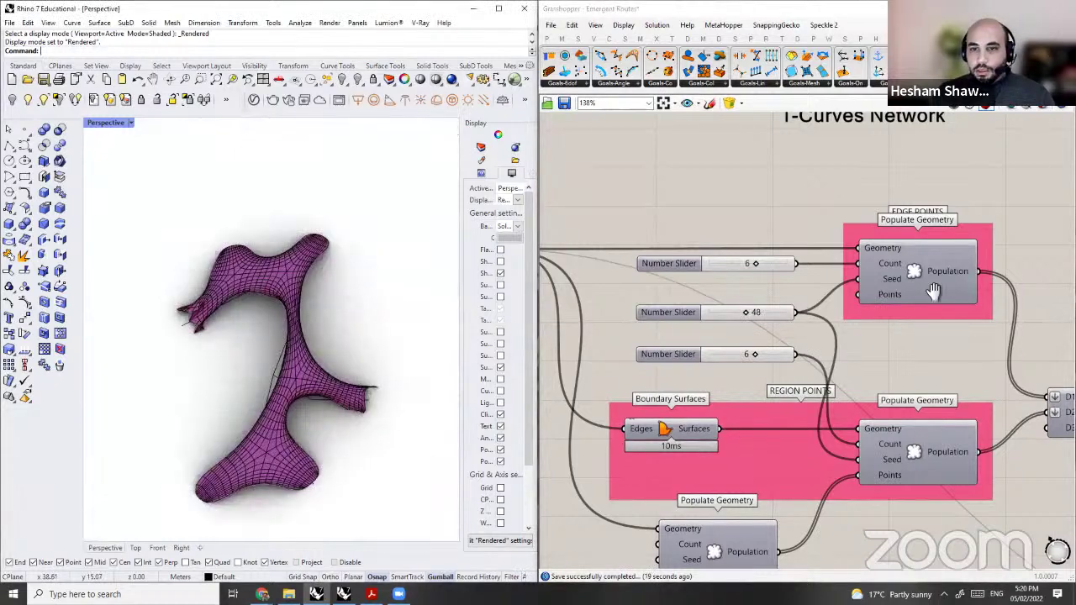
Step: Undo the recent solver edits back to the BouncySolver setup and connect the Merge result to ZombieSolver's GoalObjects input
scroll(881, 243, "down", 6)
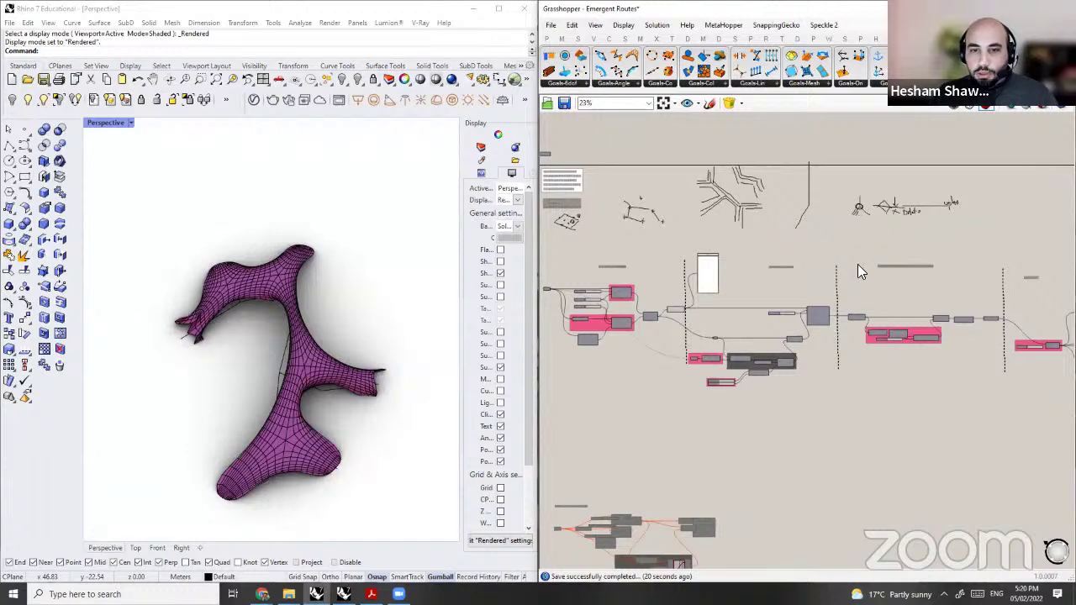
scroll(861, 377, "up", 6)
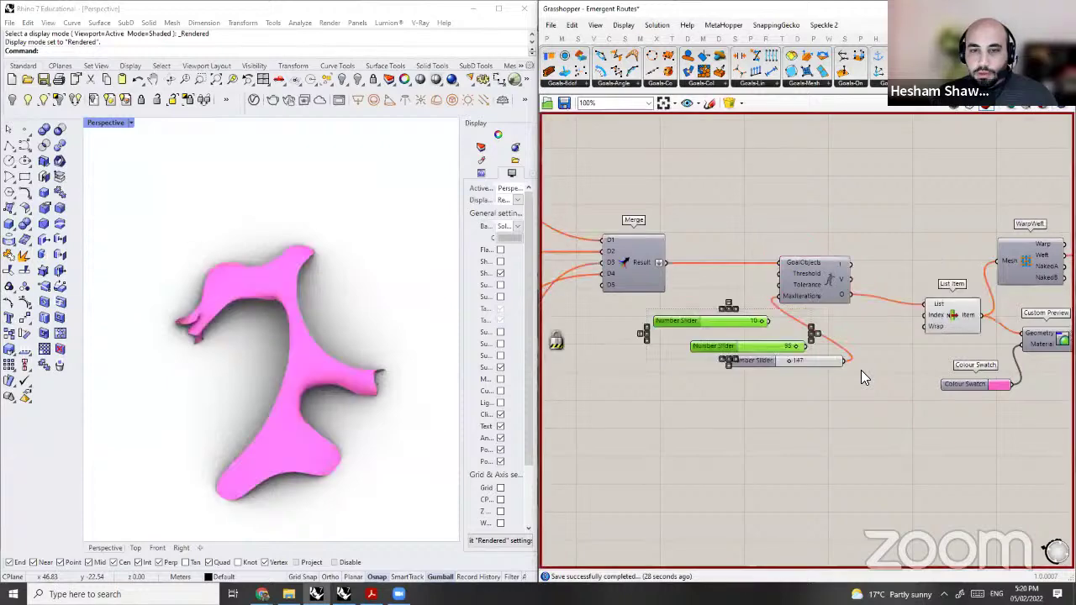
left_click(945, 309)
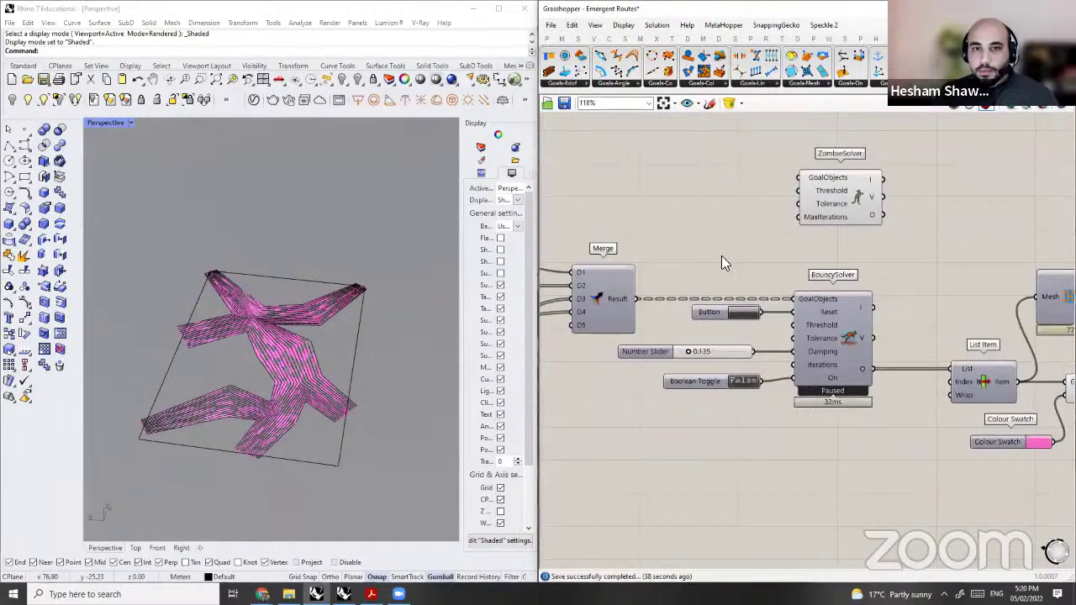
left_click_drag(640, 299, 798, 178)
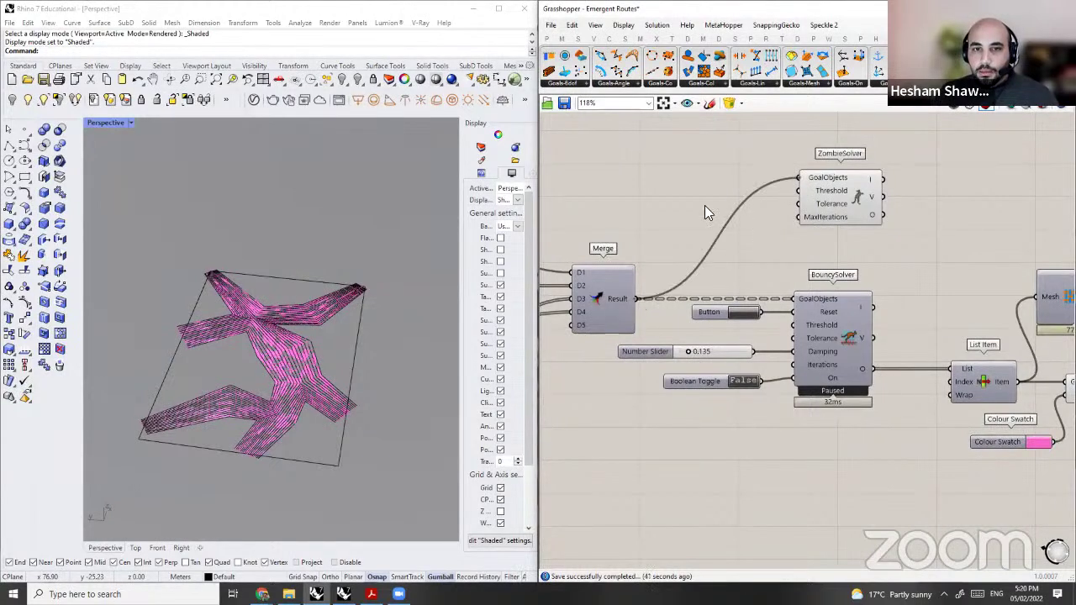
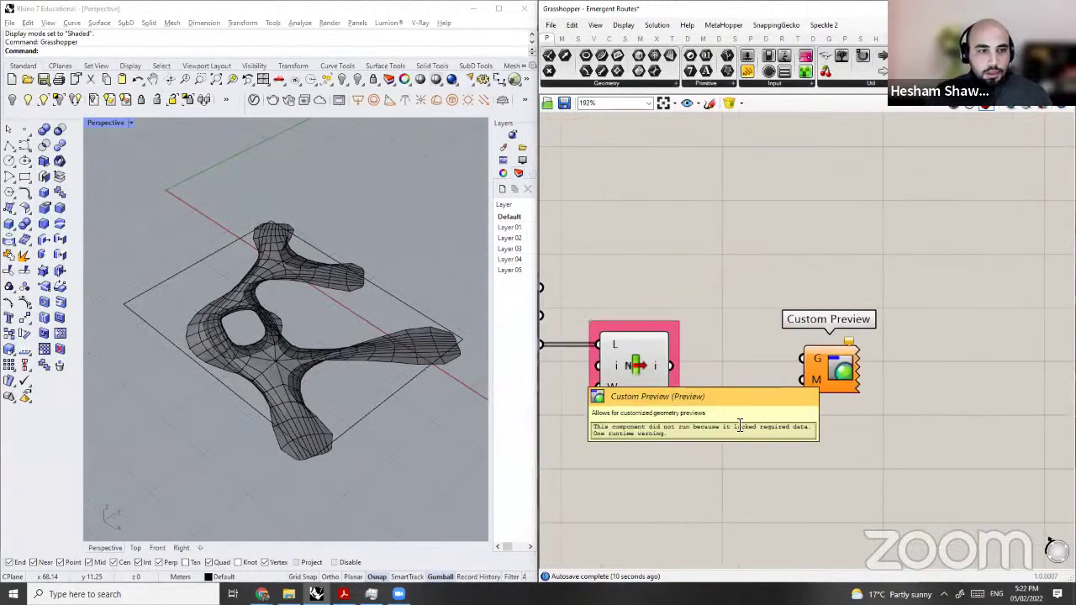
Step: Connect the List Item output to the Custom Preview's G input
left_click_drag(670, 365, 799, 359)
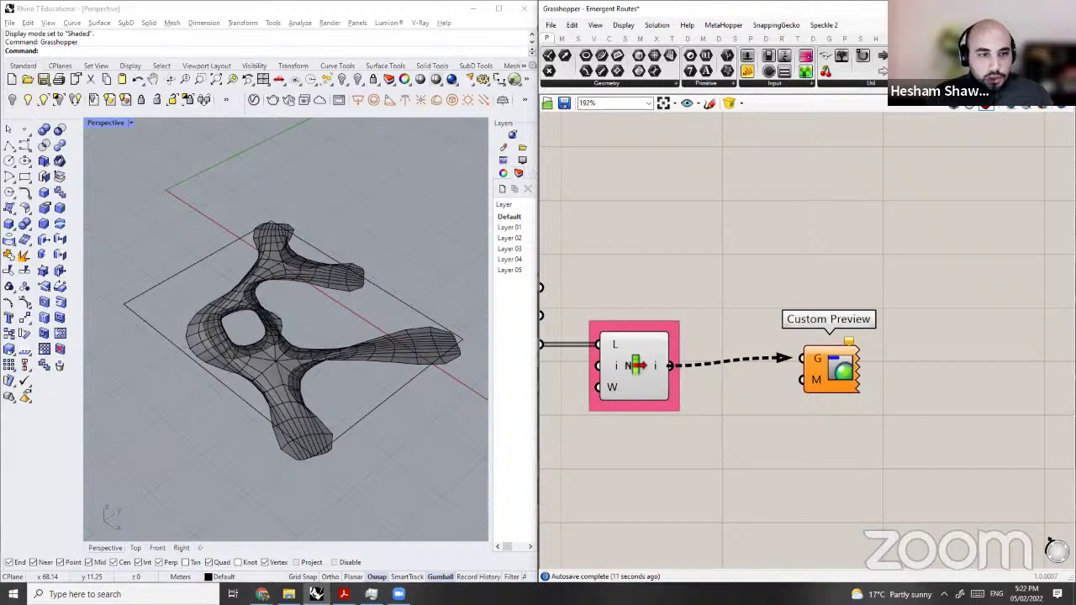
double_click(737, 423)
type("s")
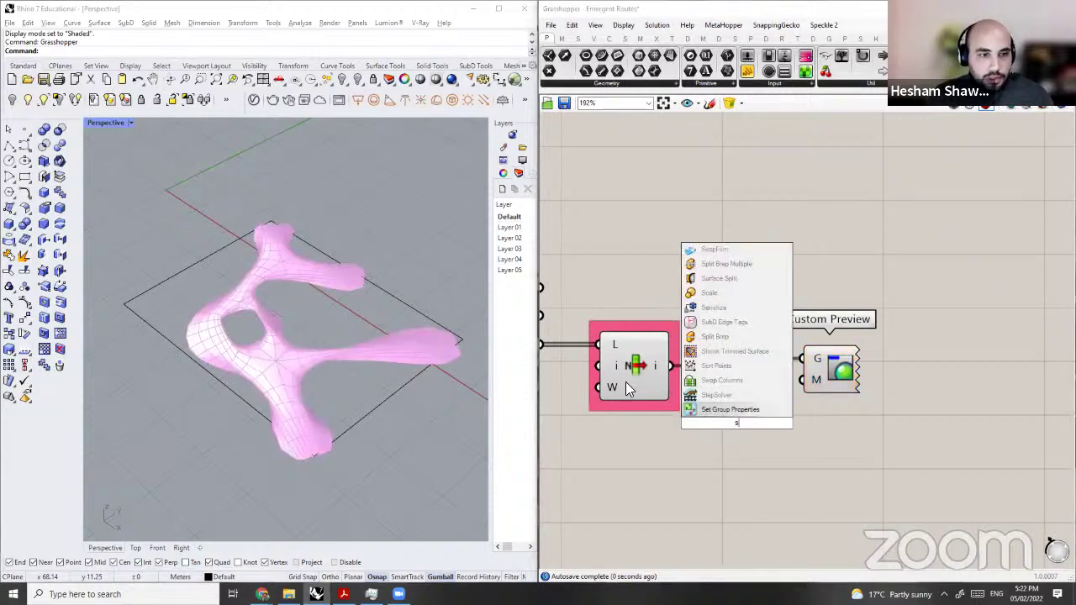
Step: Turn off the List Item's own preview, checking the mesh in Rendered mode and returning the viewport to Shaded
left_click(325, 362)
key("ctrl+alt+r")
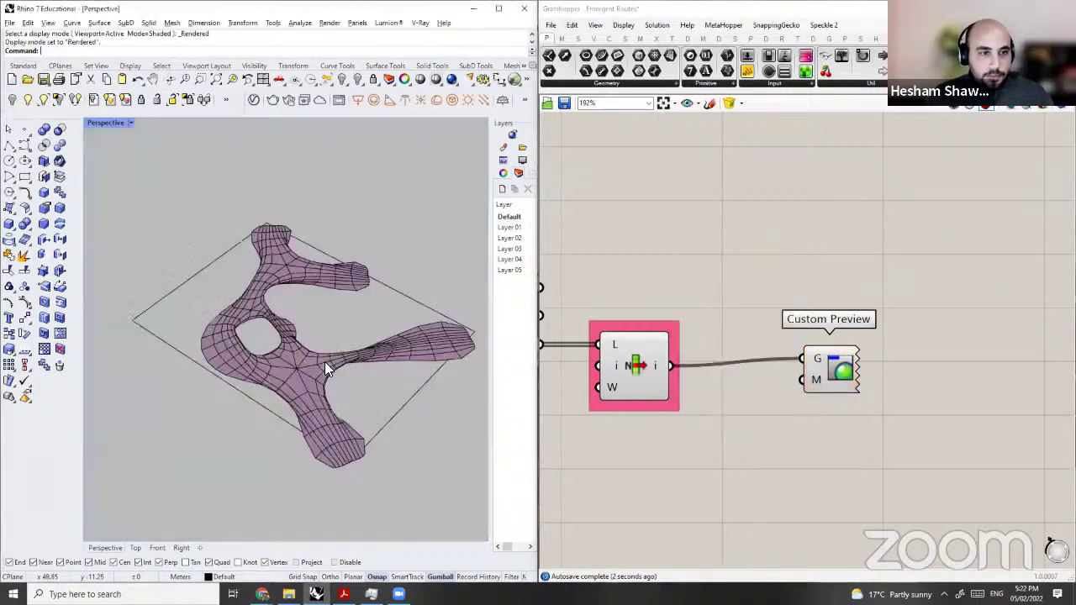
left_click(636, 347)
key("ctrl+q")
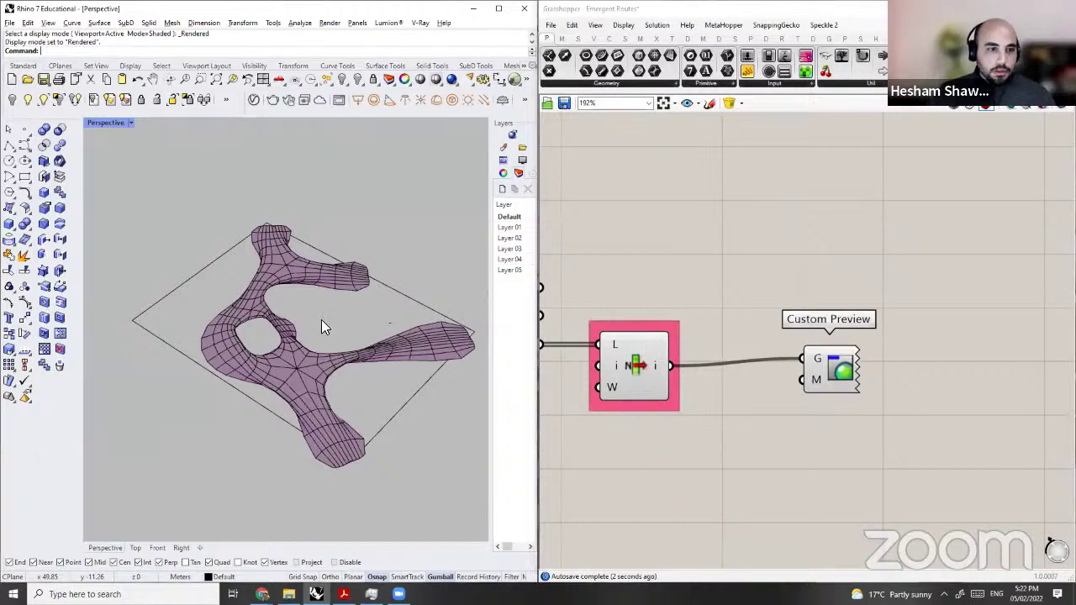
right_click_drag(322, 321, 327, 323)
key("ctrl+alt+s")
Step: Add a Colour Swatch and use it as the material of the Custom Preview
left_click(769, 431)
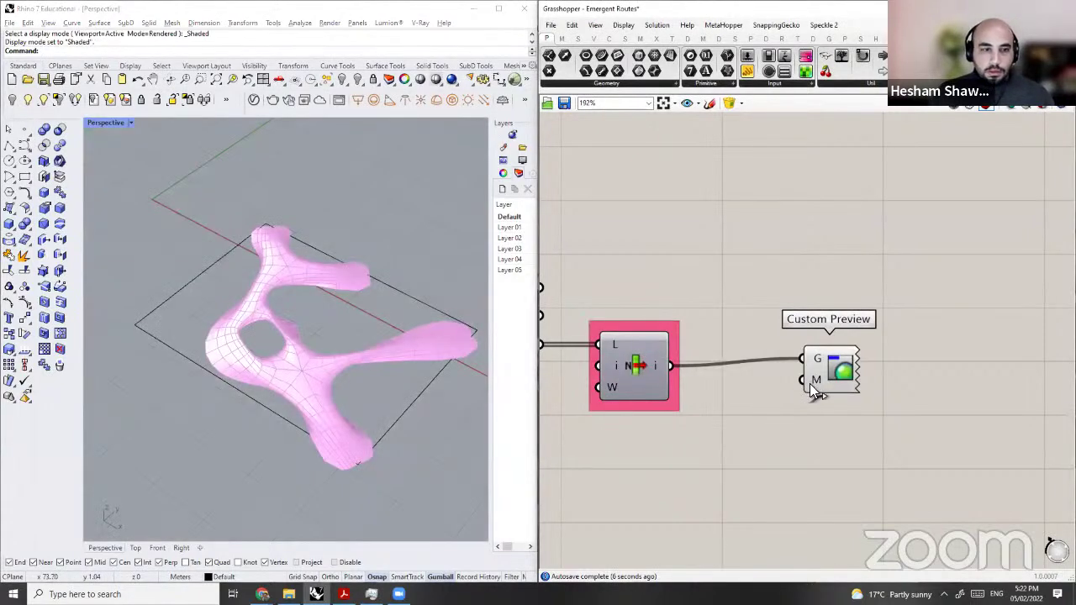
scroll(322, 322, "up", 4)
double_click(769, 430)
type("swat")
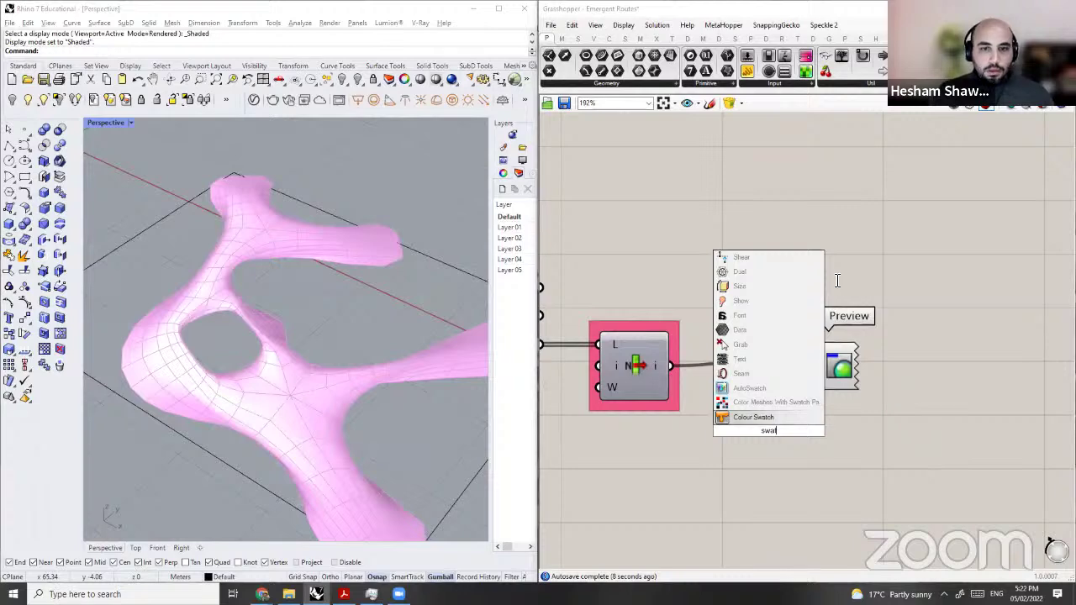
key("Return")
Step: Add a WarpWeft component above the Custom Preview and feed its mesh input from the List Item output
scroll(778, 248, "down", 1)
right_click_drag(778, 248, 835, 279)
double_click(836, 279)
type("we")
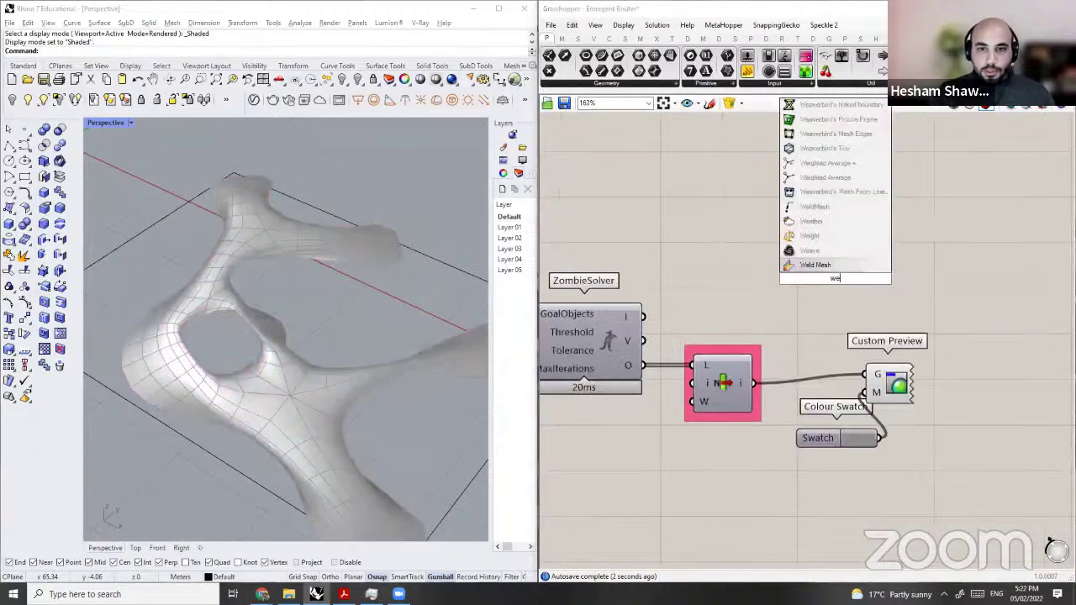
key("BackSpace")
type("arp")
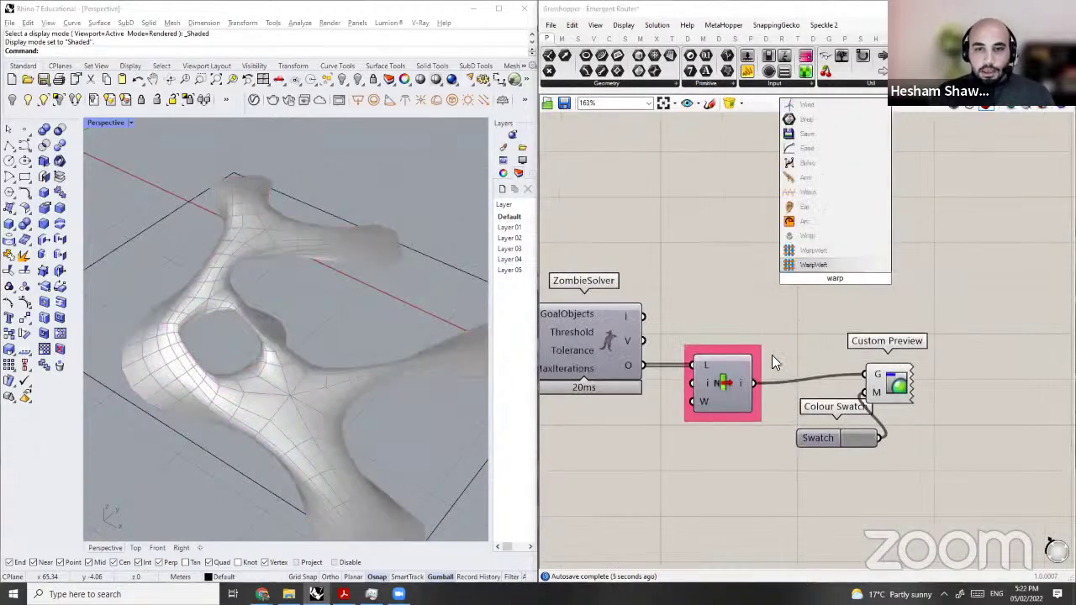
key("Return")
scroll(928, 270, "down", 2)
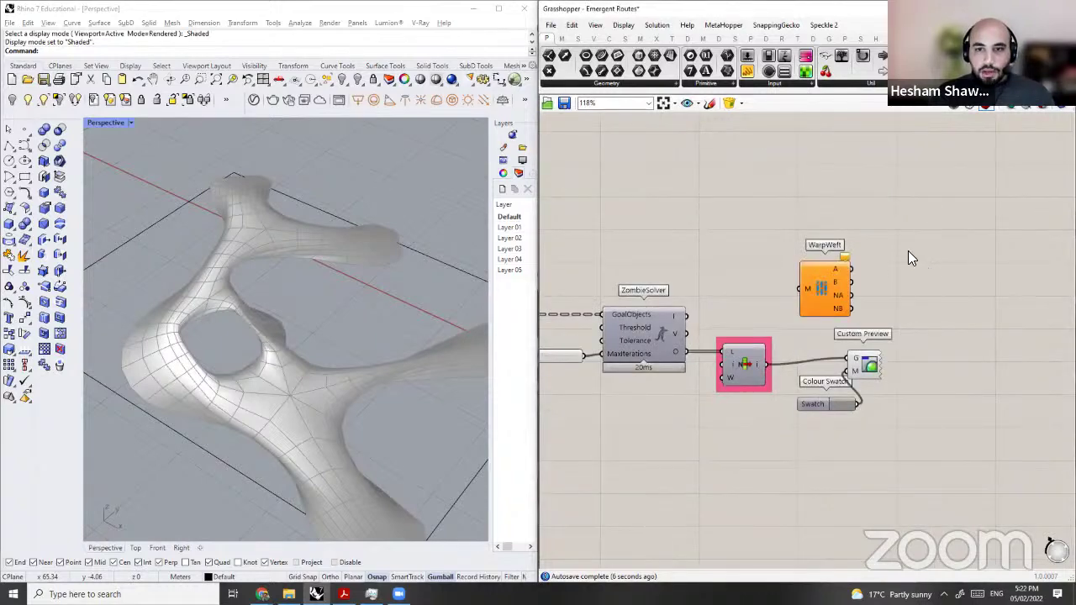
left_click_drag(800, 288, 766, 365)
Step: Add a Curve parameter showing WarpWeft's B output instead of A, and hide WarpWeft's own preview
double_click(929, 270)
type("curve")
key("Return")
left_click_drag(914, 271, 852, 269)
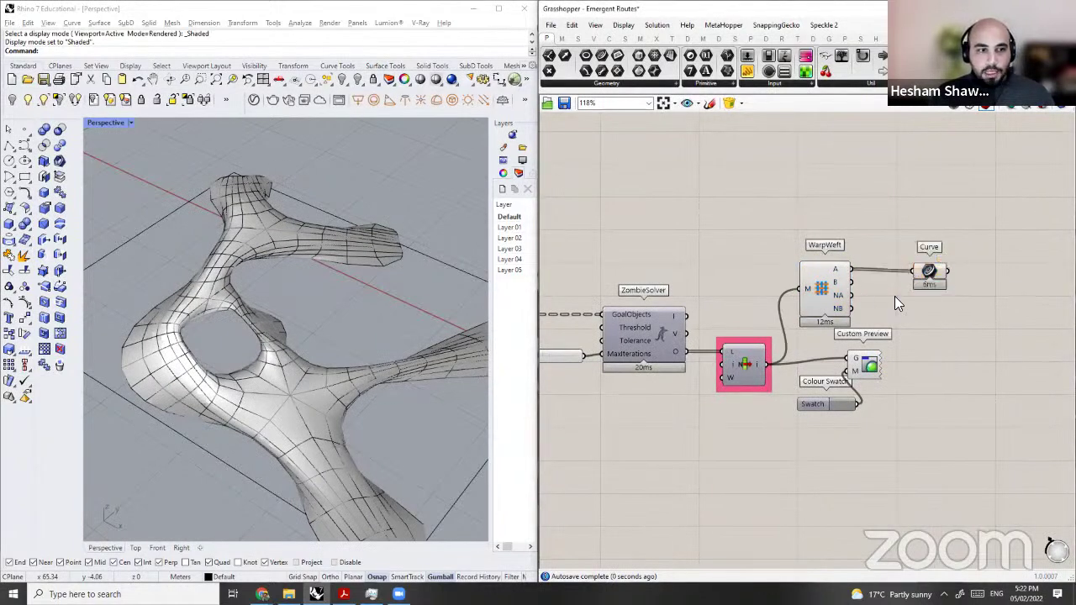
key("ctrl+Left")
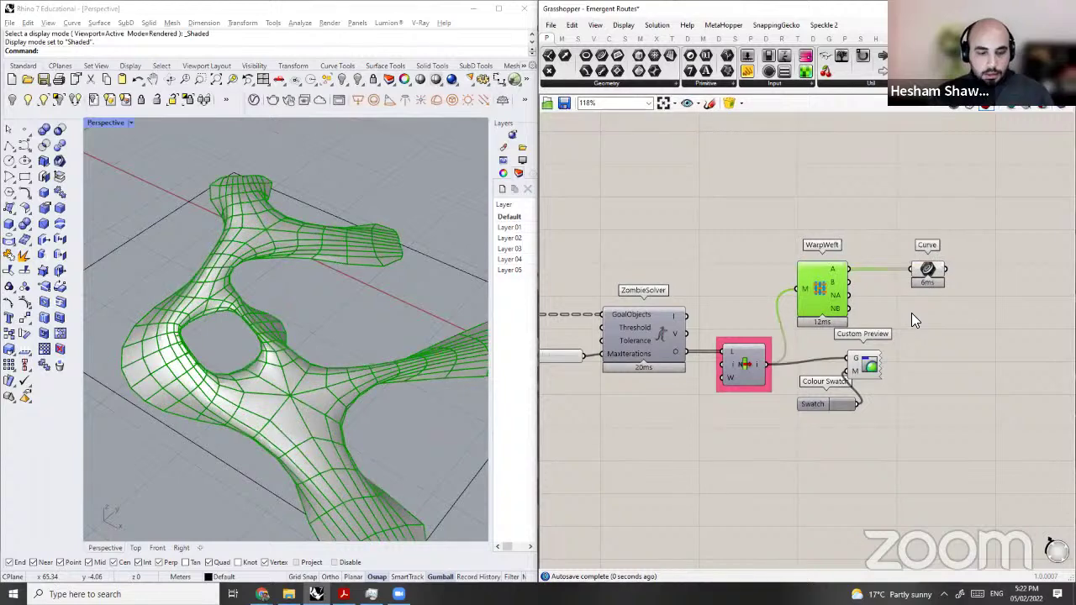
left_click(897, 385)
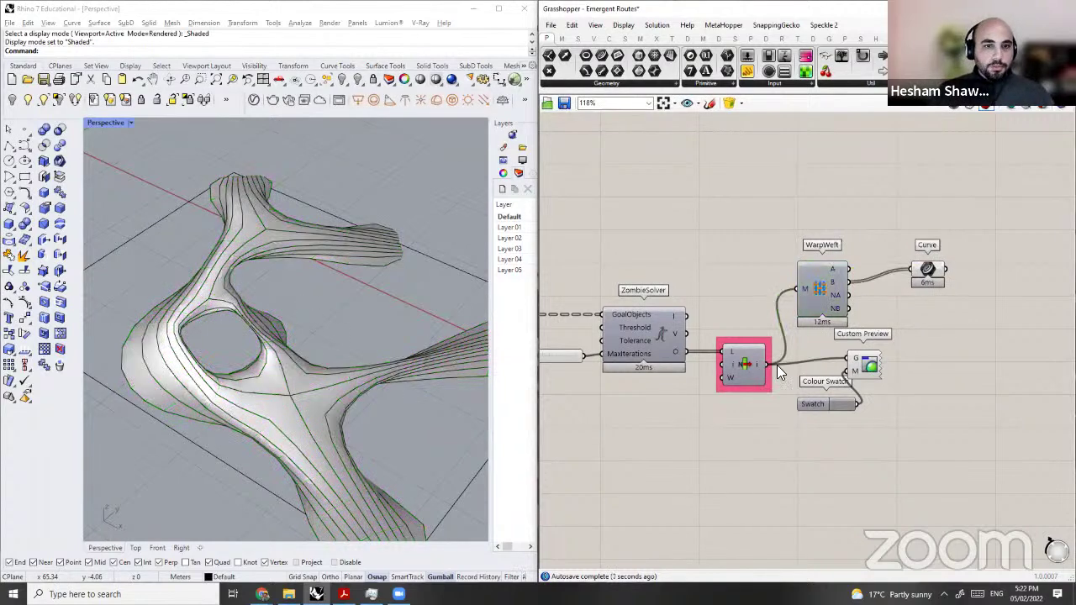
Step: Spread out the sliders and Weaverbird's Vertices component feeding the Load, and try Factor 2.3 before setting it to 1.4
scroll(328, 343, "down", 6)
scroll(733, 468, "down", 4)
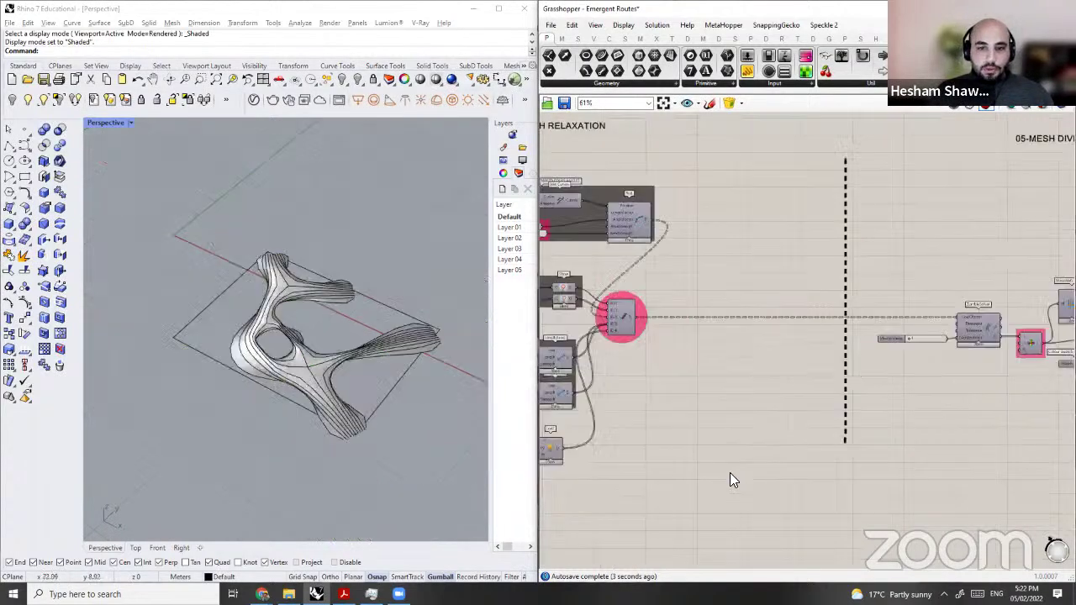
scroll(656, 488, "up", 6)
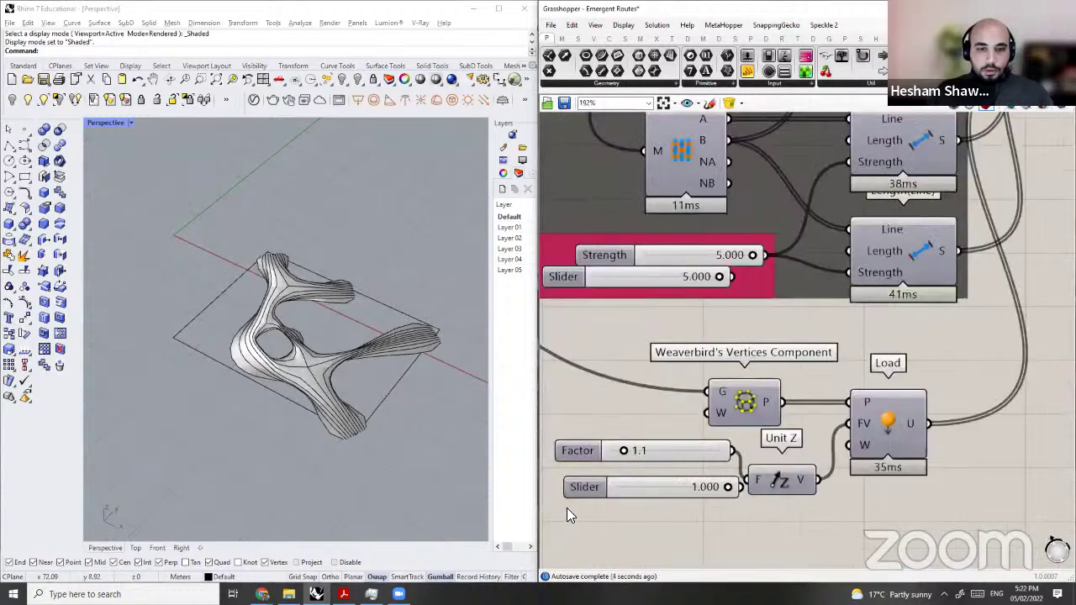
key("ctrl+z")
key("ctrl+z")
key("ctrl+z")
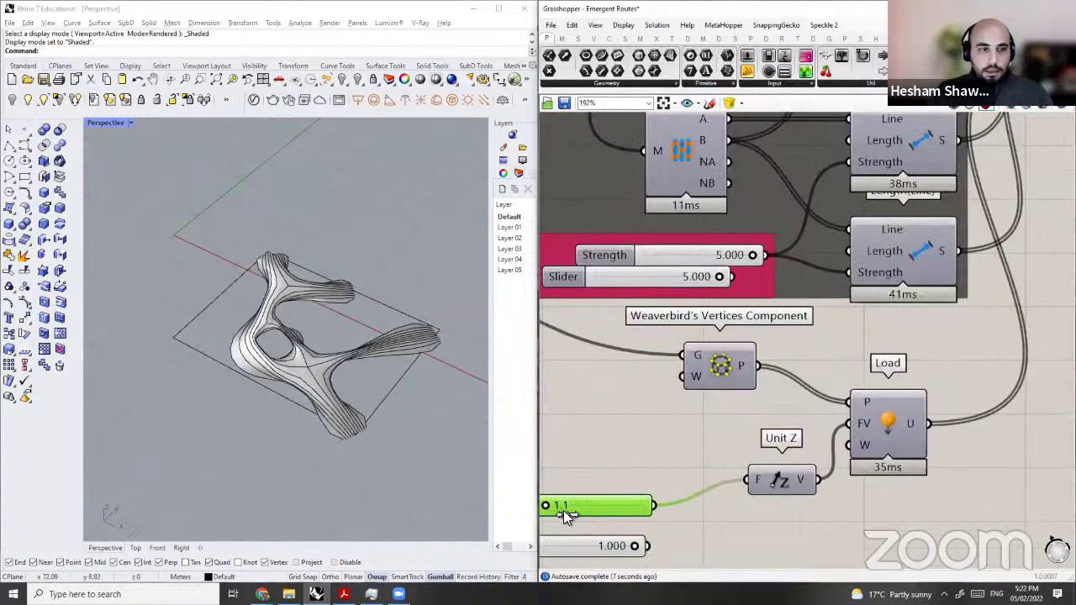
left_click_drag(564, 511, 576, 510)
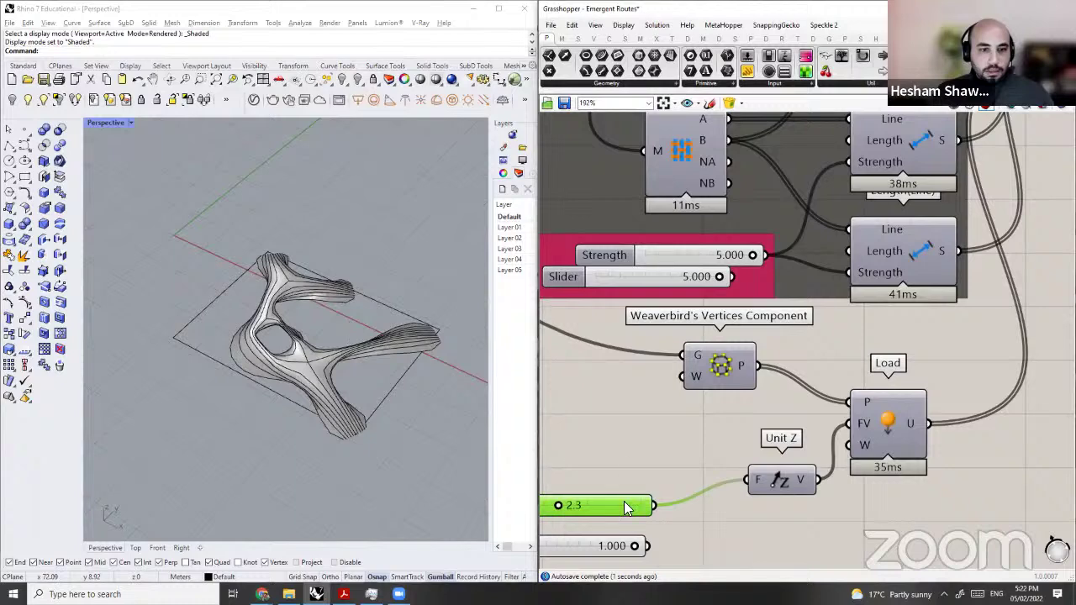
right_click_drag(330, 394, 370, 328)
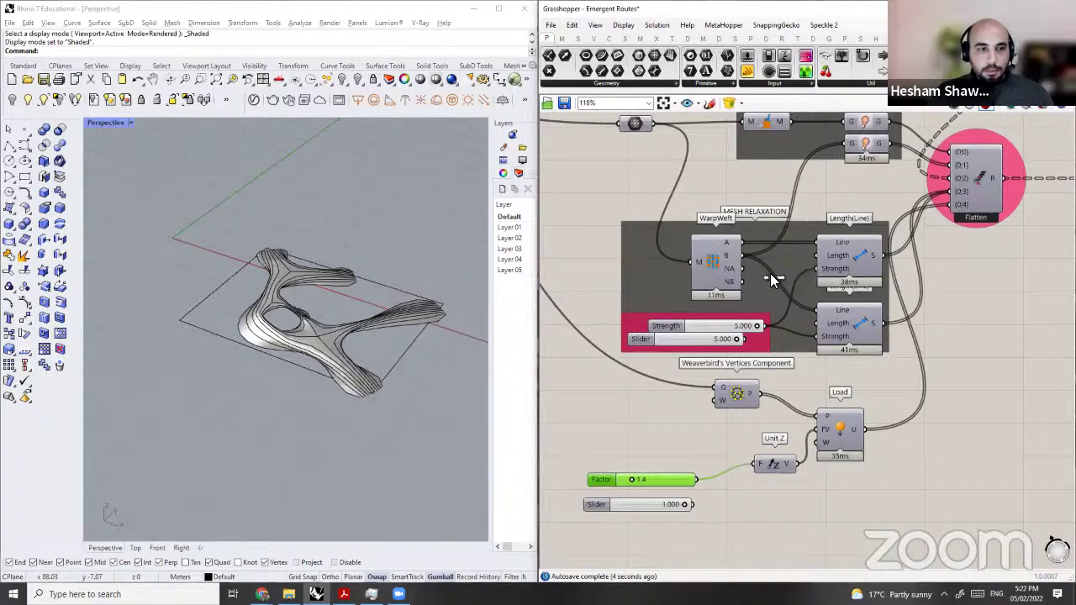
Step: Try 465, 574 and 898 on the Seed slider of the point population to generate different mesh layouts
scroll(767, 273, "up", 3)
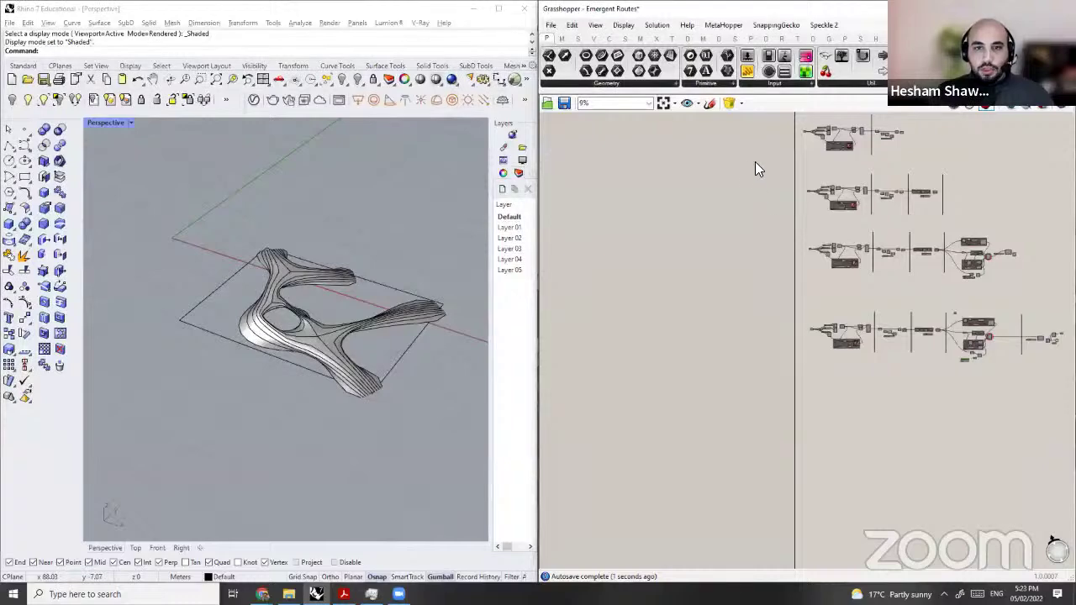
scroll(696, 284, "up", 9)
scroll(752, 268, "up", 4)
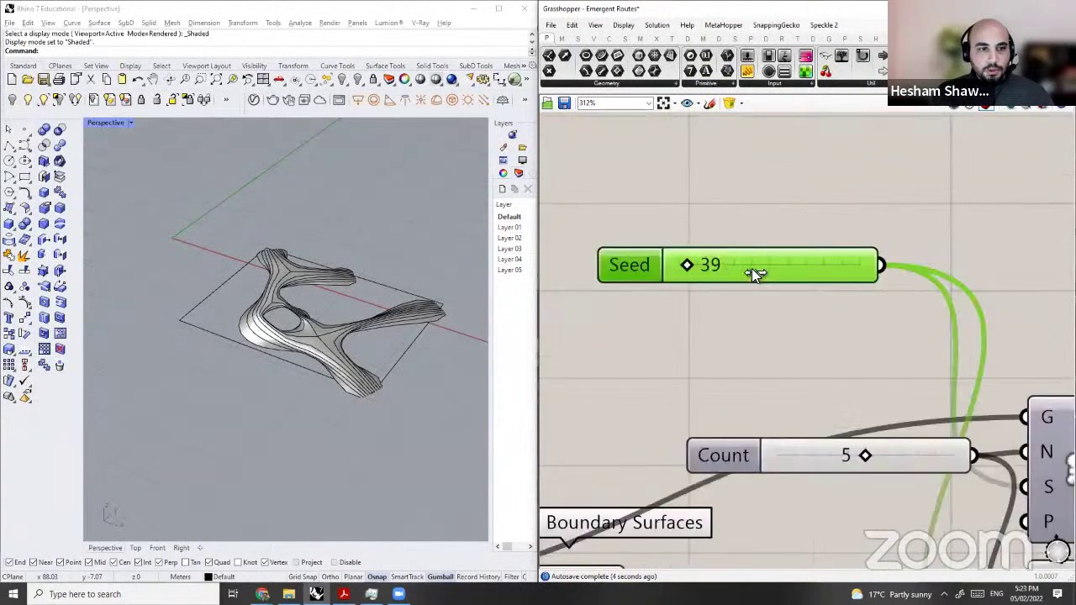
left_click_drag(687, 265, 764, 265)
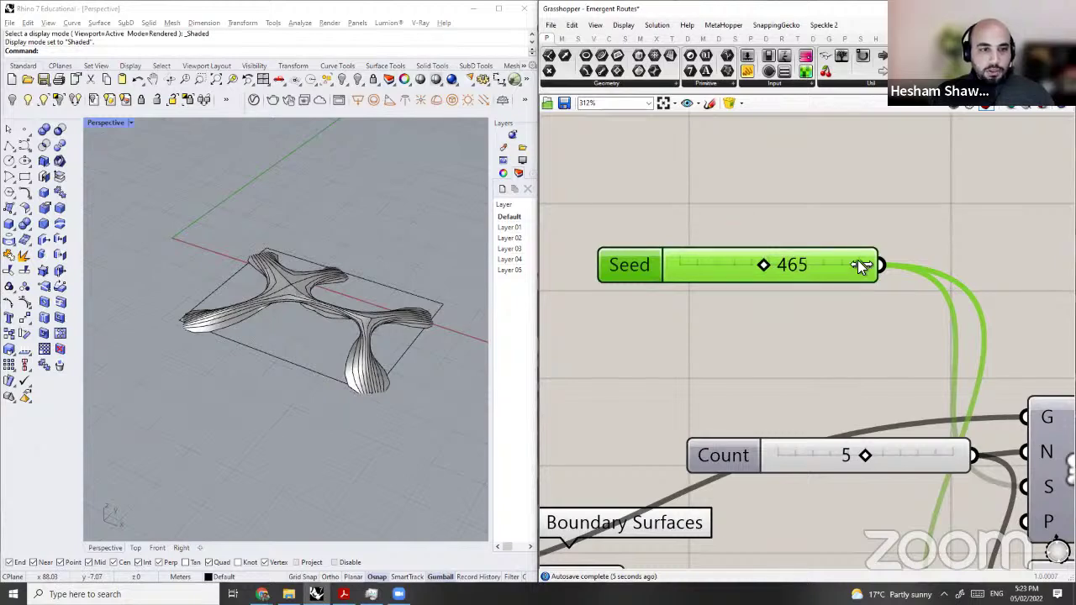
left_click_drag(729, 268, 795, 270)
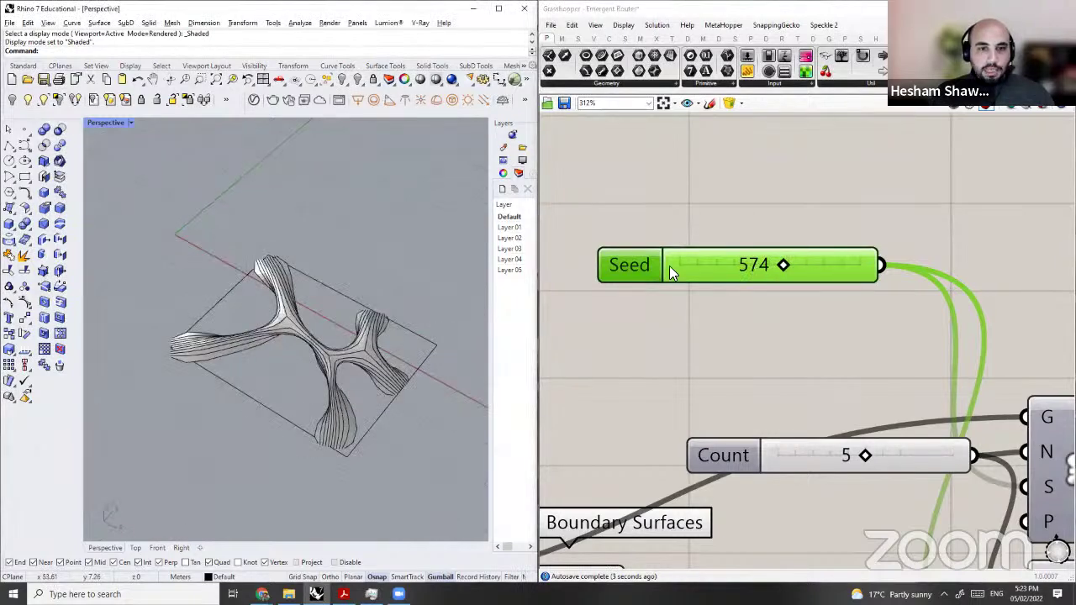
right_click(626, 268)
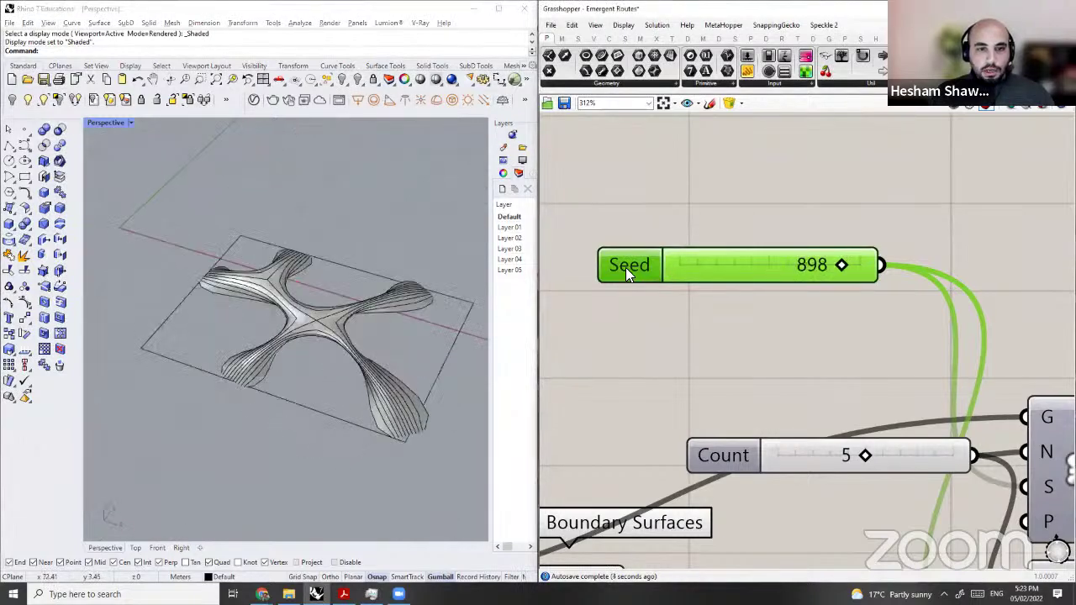
Step: Export a 100-frame animation of the Seed slider from the Perspective viewport at 718 x 701 to a new desktop folder
left_click(684, 375)
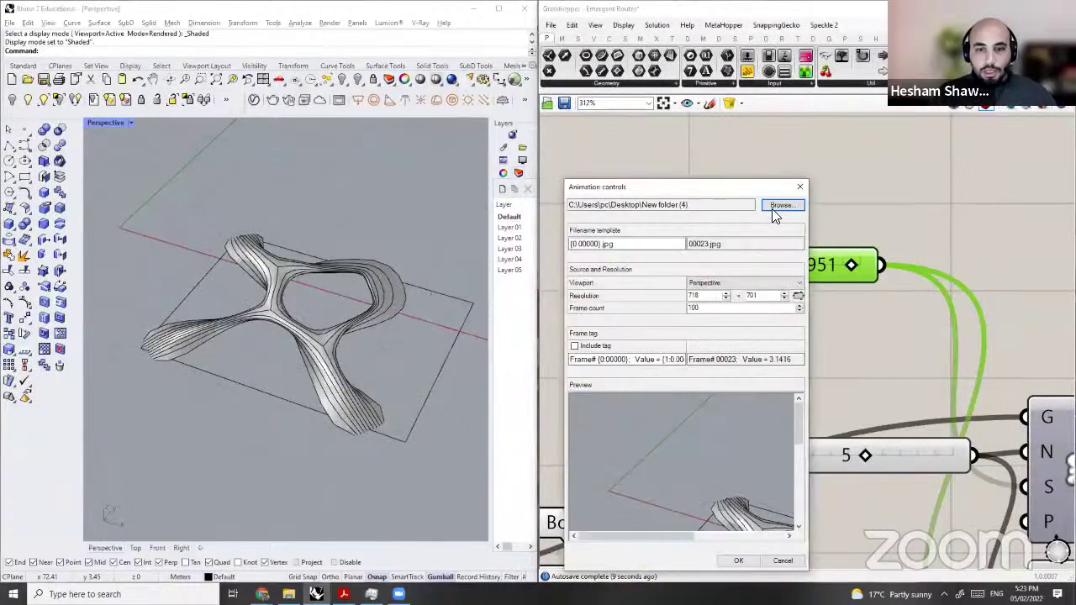
left_click(774, 207)
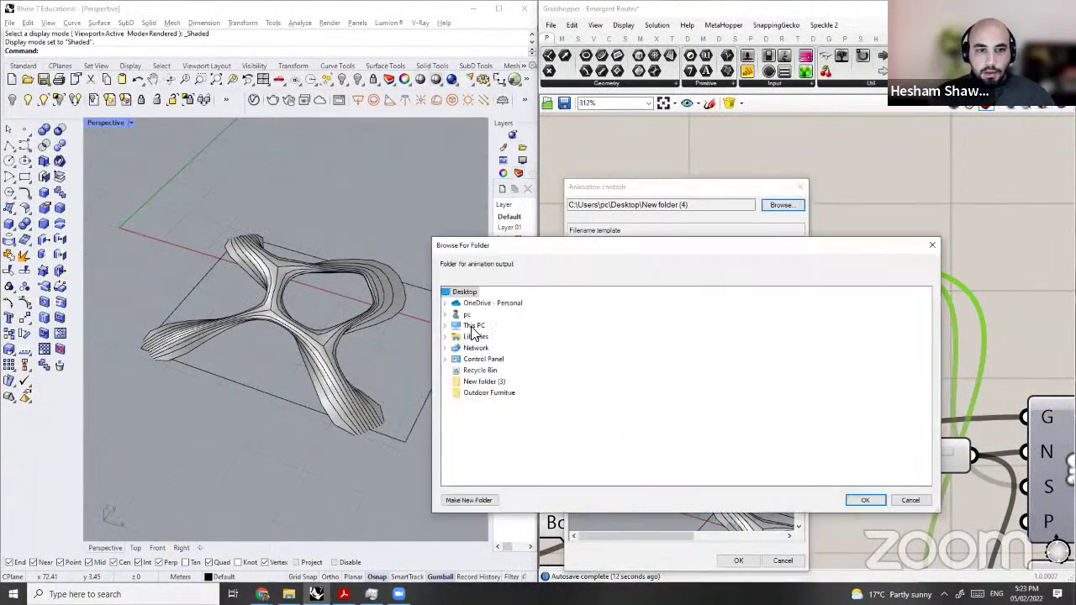
left_click(461, 501)
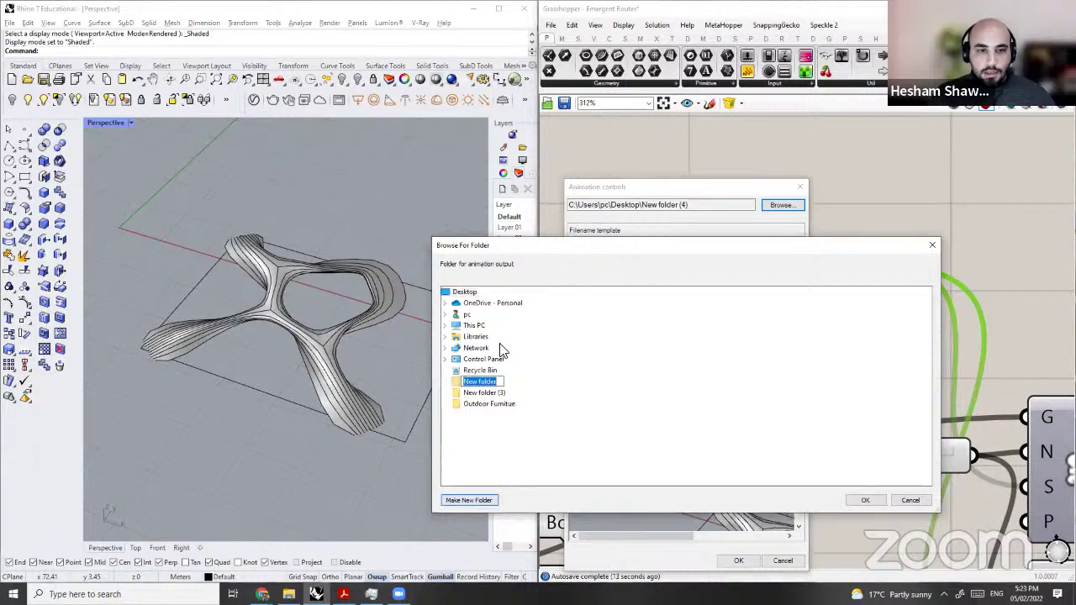
left_click(655, 417)
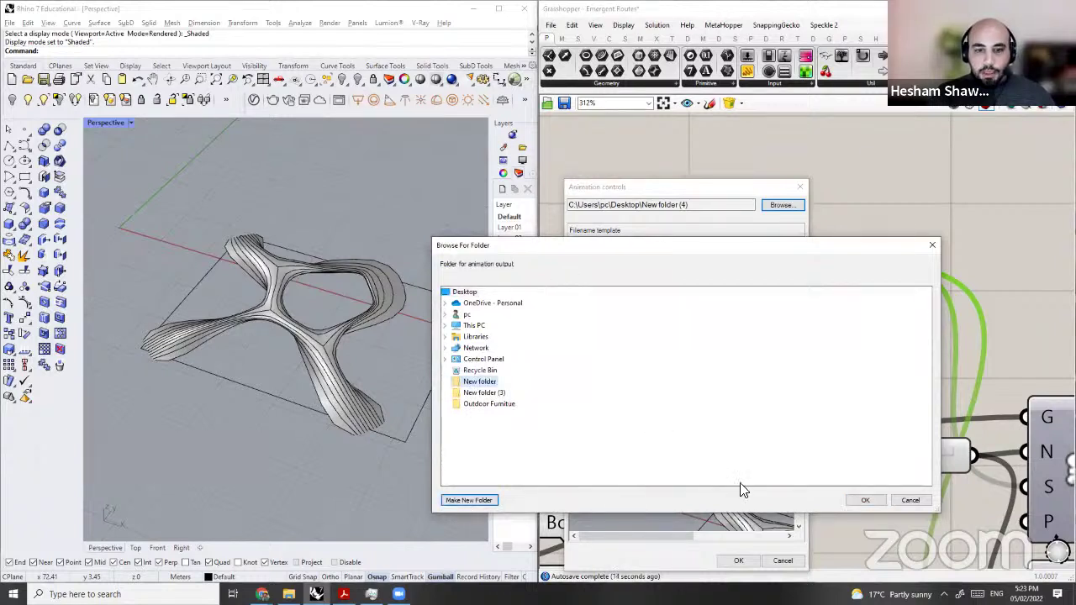
key("Return")
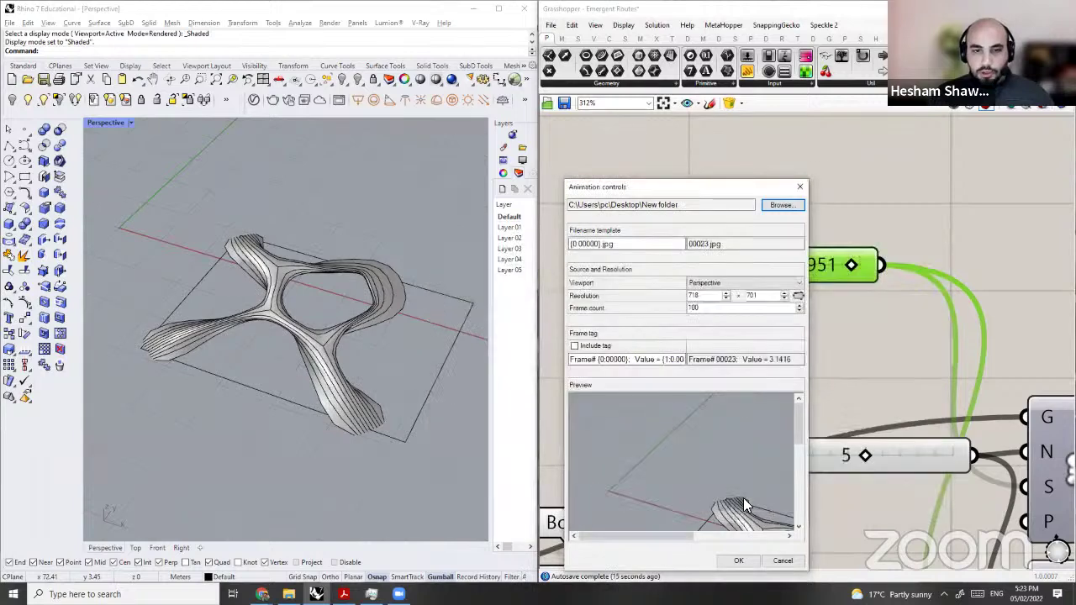
scroll(705, 536, "down", 2)
left_click_drag(705, 537, 696, 481)
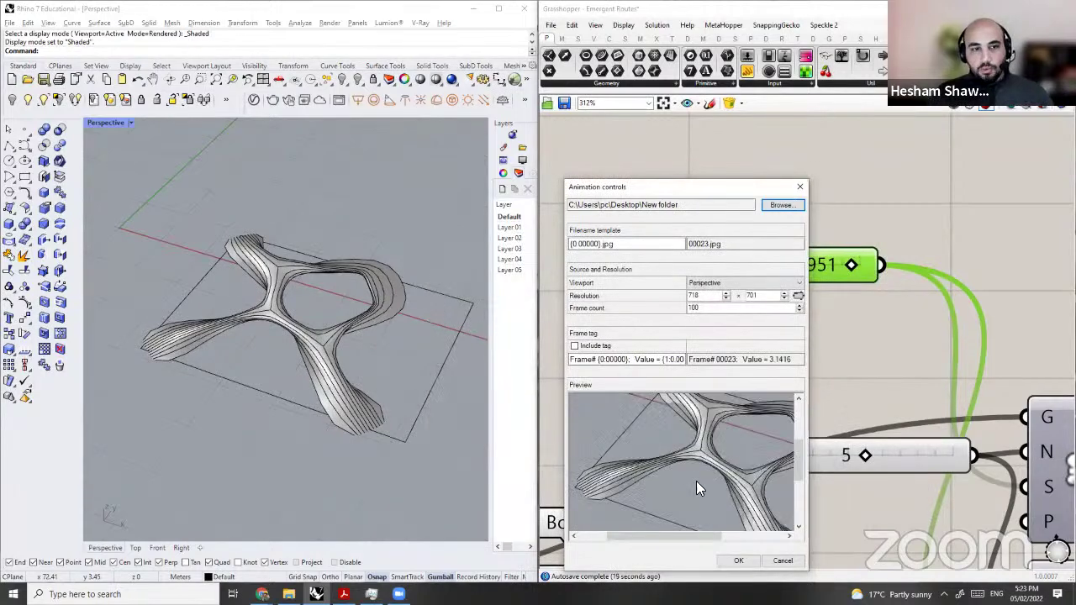
left_click(740, 561)
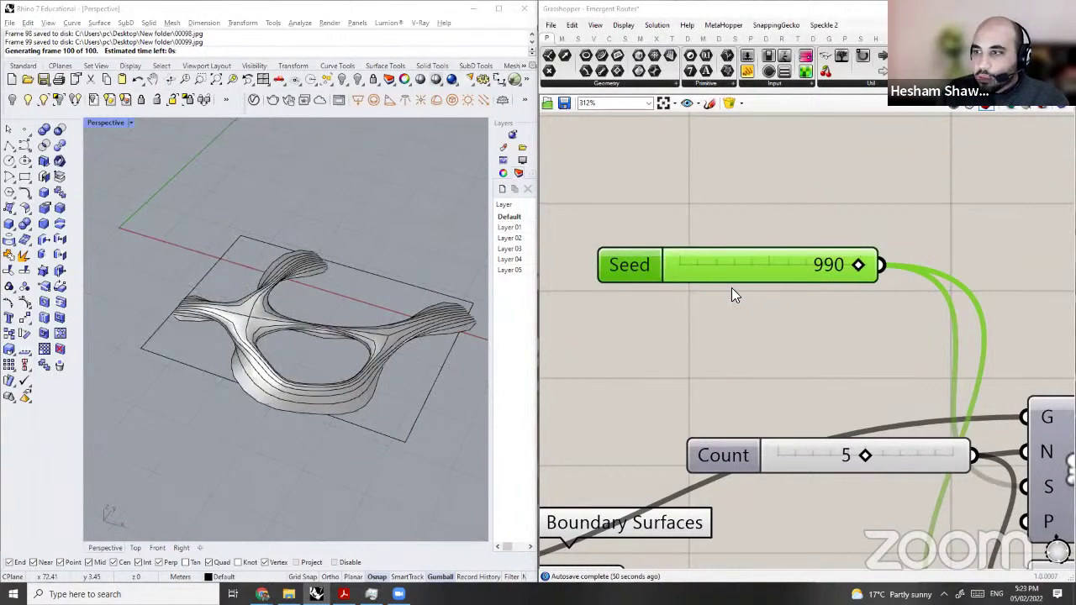
Step: Delete the unconnected slider near the lowest Populate Geometry component and tidy the positions of that component and the Count slider
scroll(784, 305, "down", 2)
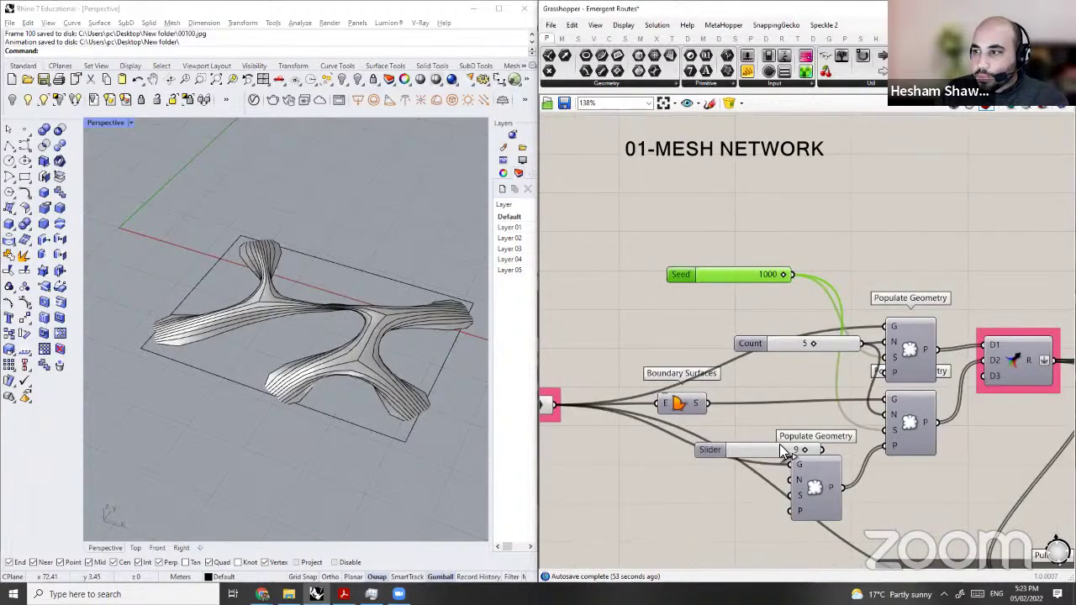
left_click_drag(809, 471, 846, 473)
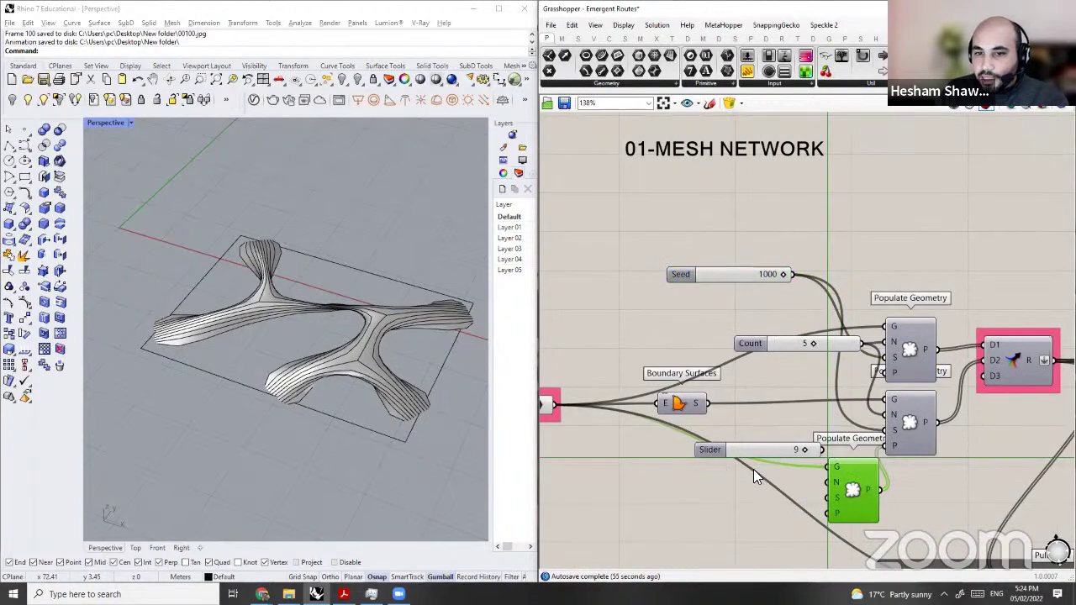
left_click_drag(711, 450, 703, 468)
mouse_move(828, 482)
left_mouse_down()
mouse_move(874, 493)
mouse_move(810, 483)
left_mouse_up()
key("Delete")
left_click_drag(832, 350, 811, 371)
Step: Turn on the point preview of the two upper Populate Geometry components and move the Seed slider farther from them
left_click_drag(902, 357, 903, 353)
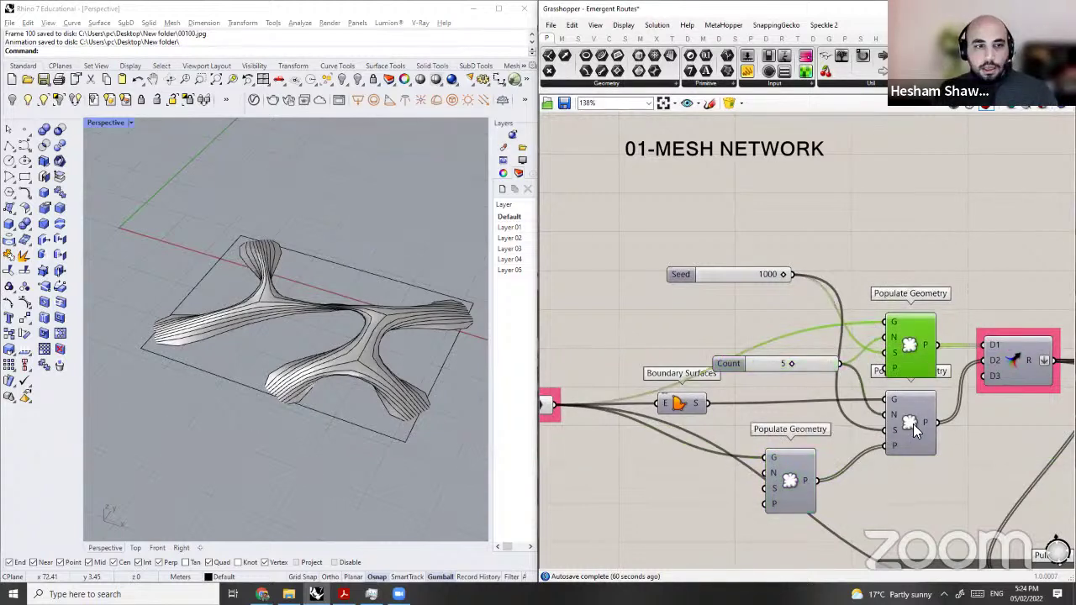
left_click(913, 424)
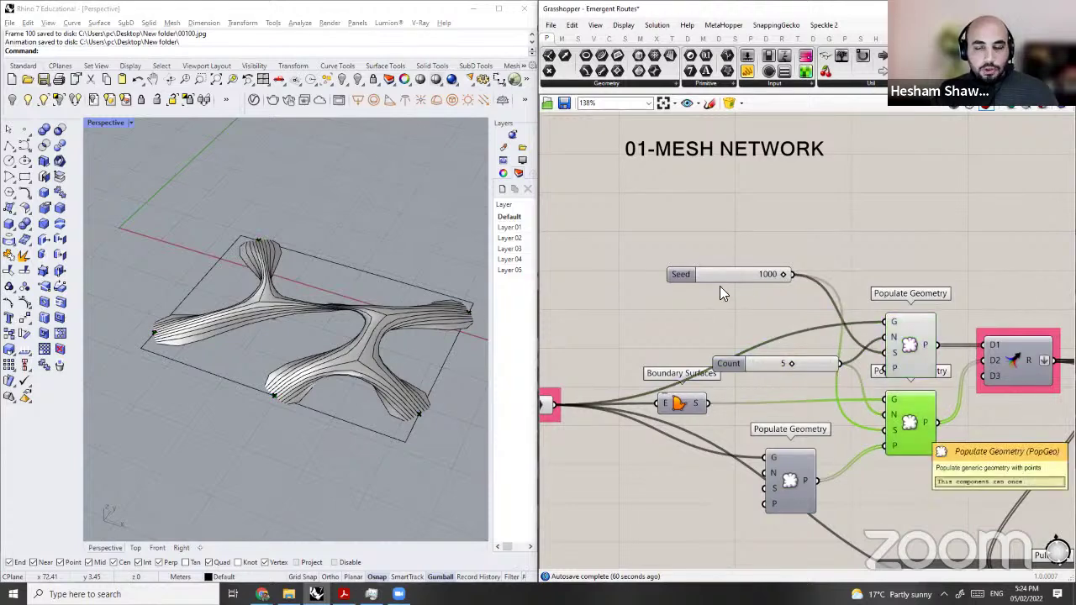
left_click_drag(681, 276, 647, 286)
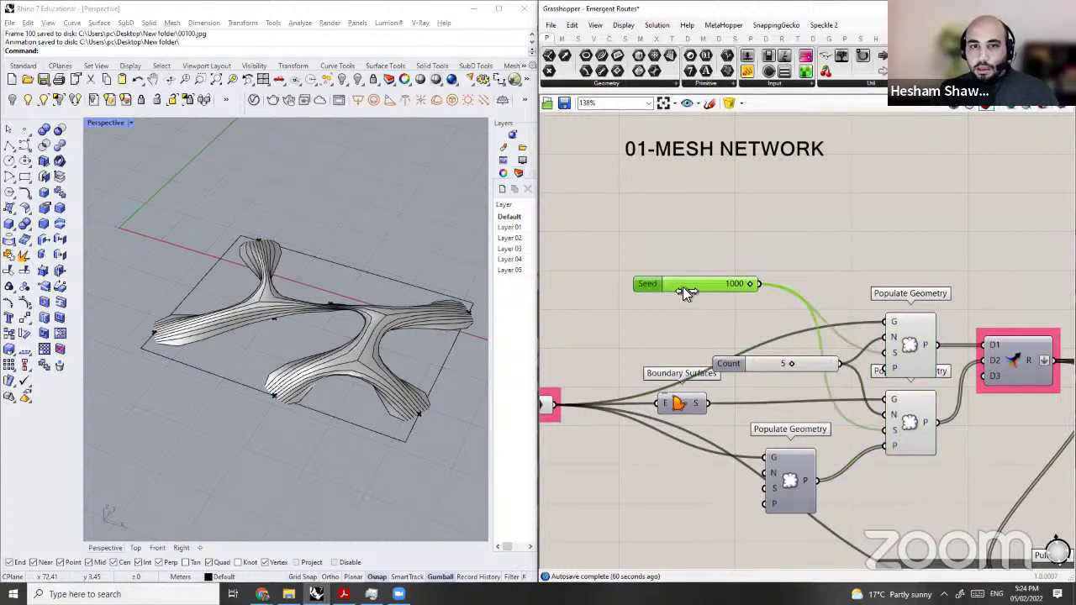
Step: Try 285, 453, 371 and 389 on the Seed slider and inspect the resulting mesh layouts in perspective
mouse_move(750, 285)
left_mouse_down()
mouse_move(716, 287)
mouse_move(769, 284)
left_mouse_up()
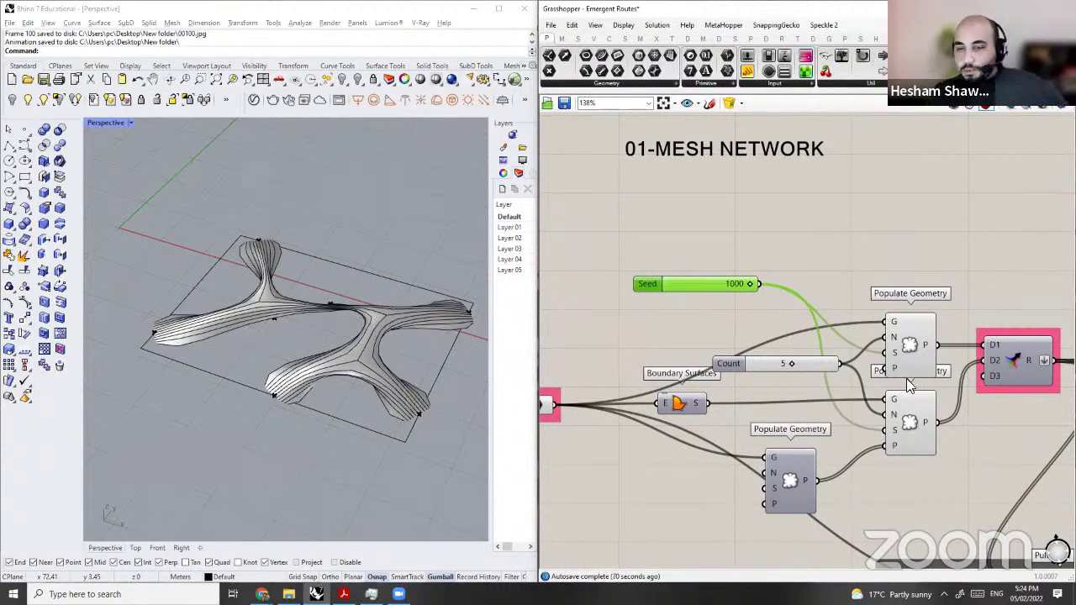
left_click(688, 278)
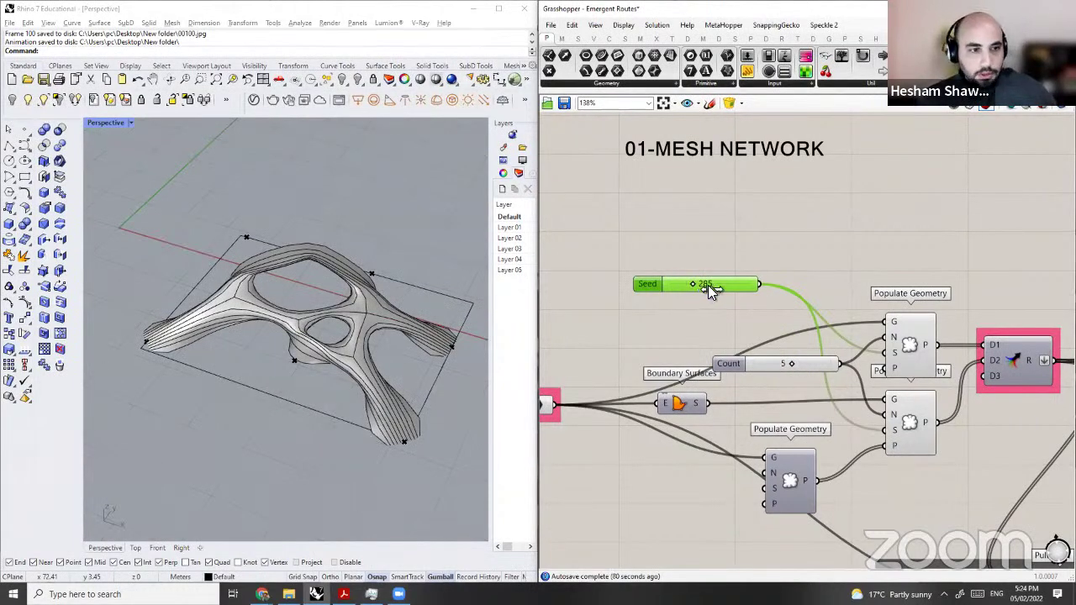
left_click(709, 286)
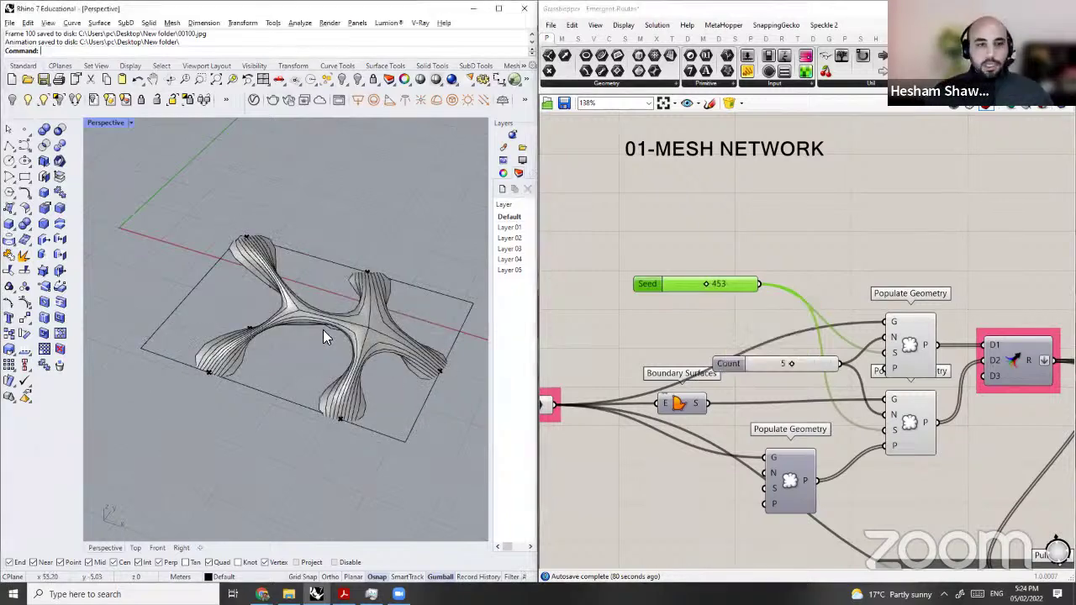
right_click_drag(291, 268, 324, 201)
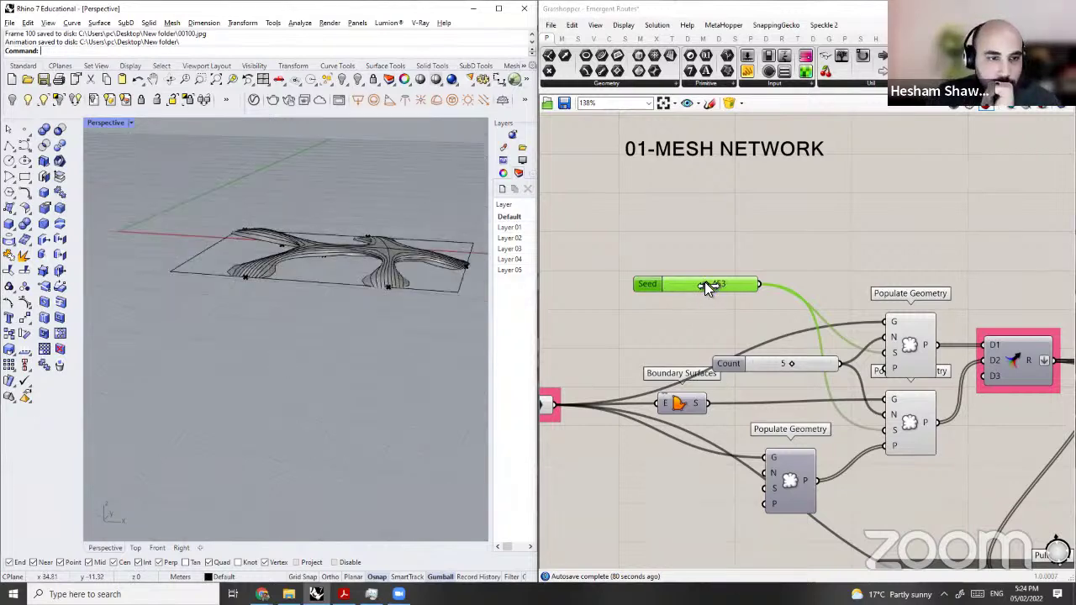
scroll(703, 286, "up", 2)
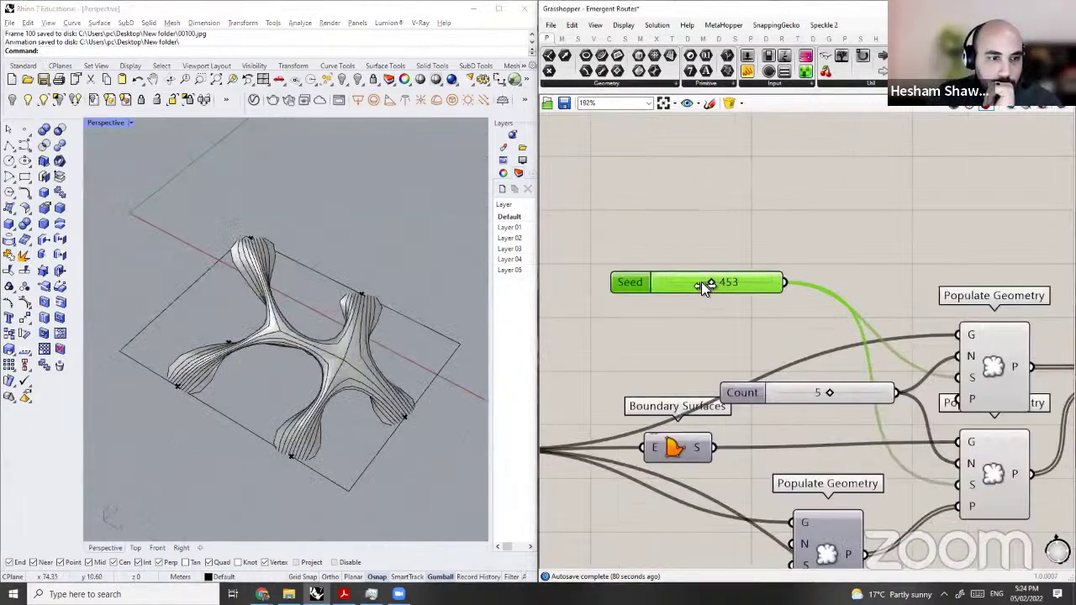
left_click_drag(703, 284, 705, 286)
scroll(705, 284, "up", 3)
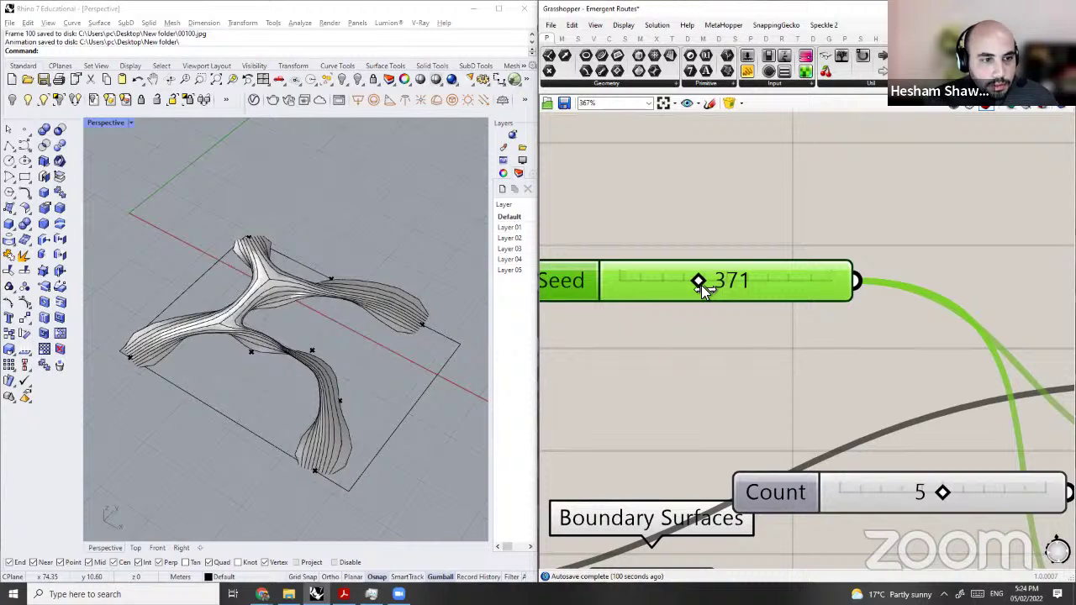
left_click_drag(704, 289, 704, 287)
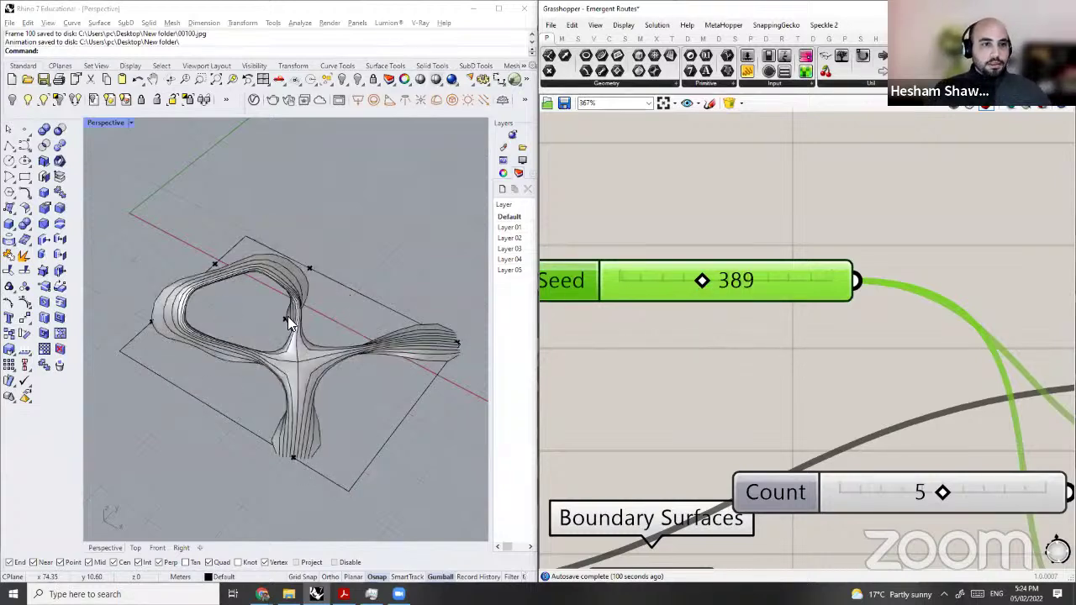
right_click_drag(288, 317, 274, 345)
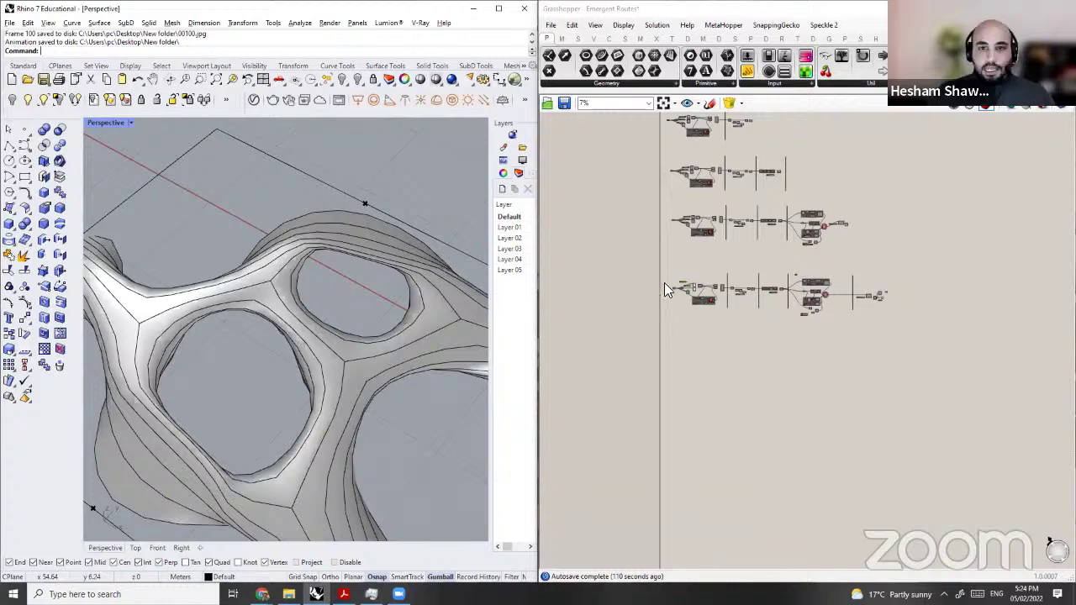
Step: Move the WarpWeft, Curve, Custom Preview and Colour Swatch components away from the List Item to make room on the canvas
scroll(827, 246, "up", 10)
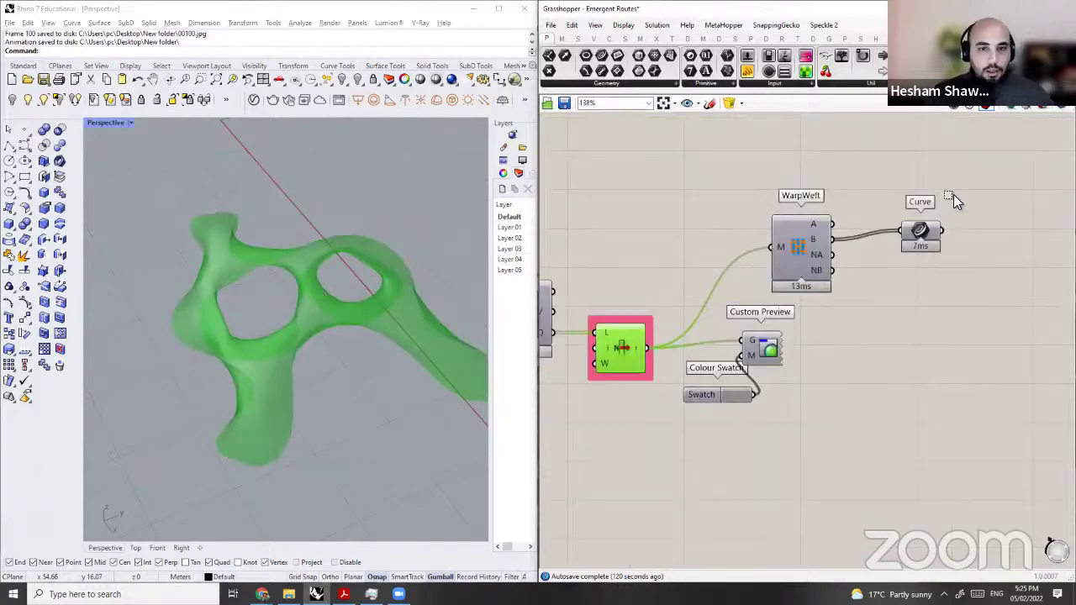
left_click(713, 440)
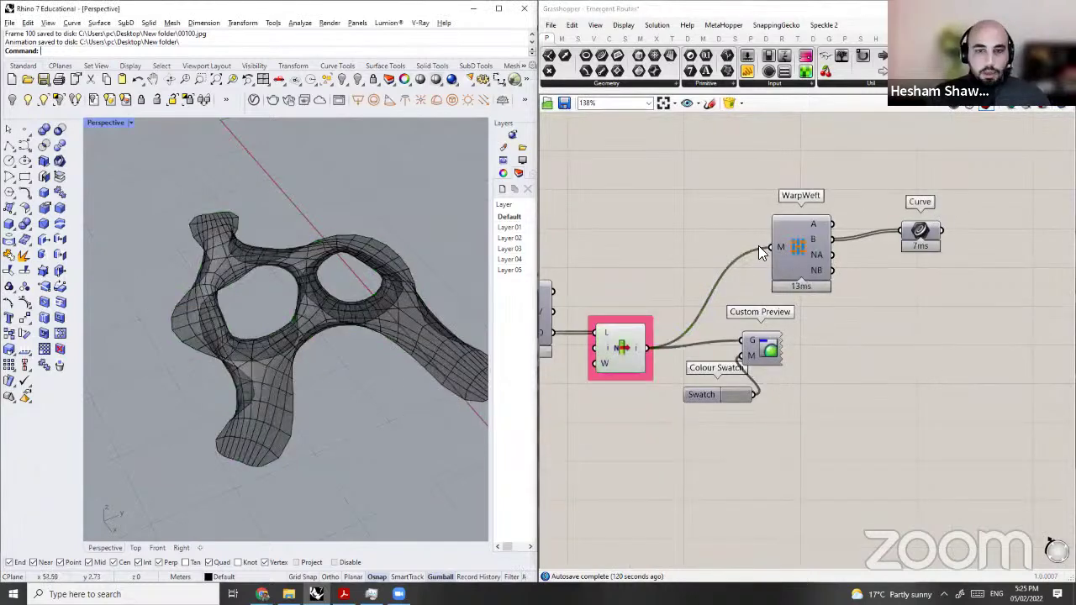
left_click_drag(732, 192, 952, 415)
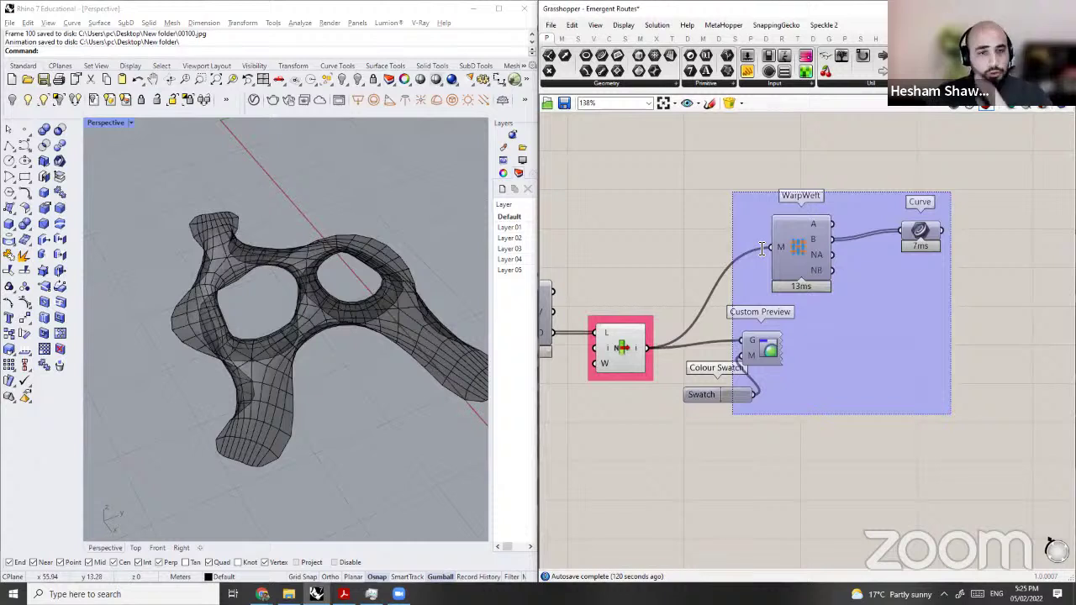
left_click_drag(801, 253, 969, 260)
Step: Add a RefineStrips component, feed its mesh input from the List Item output, and hide the List Item's preview
double_click(761, 249)
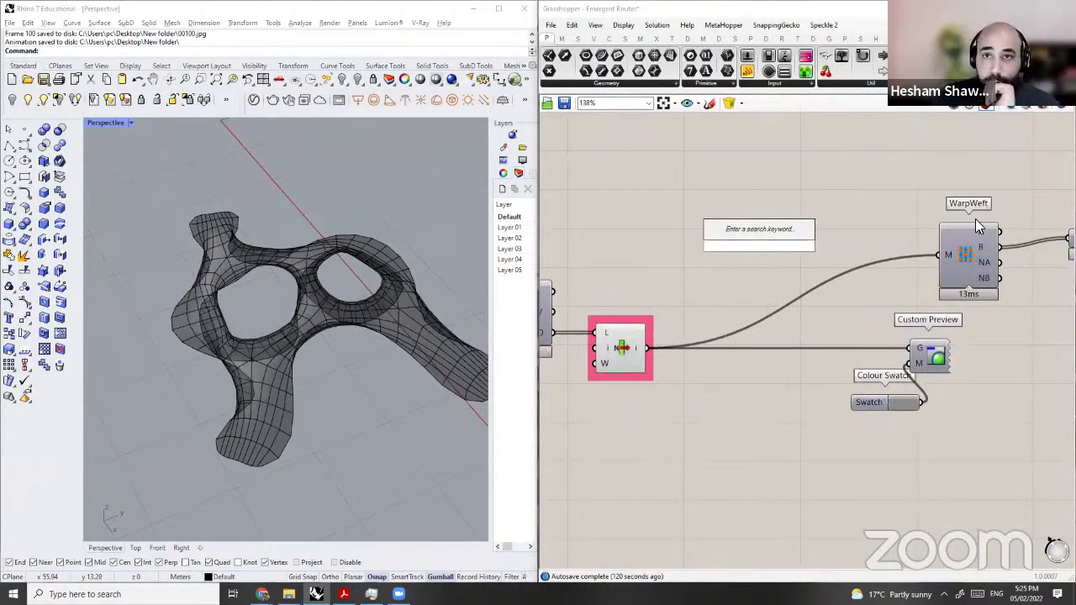
left_click(986, 39)
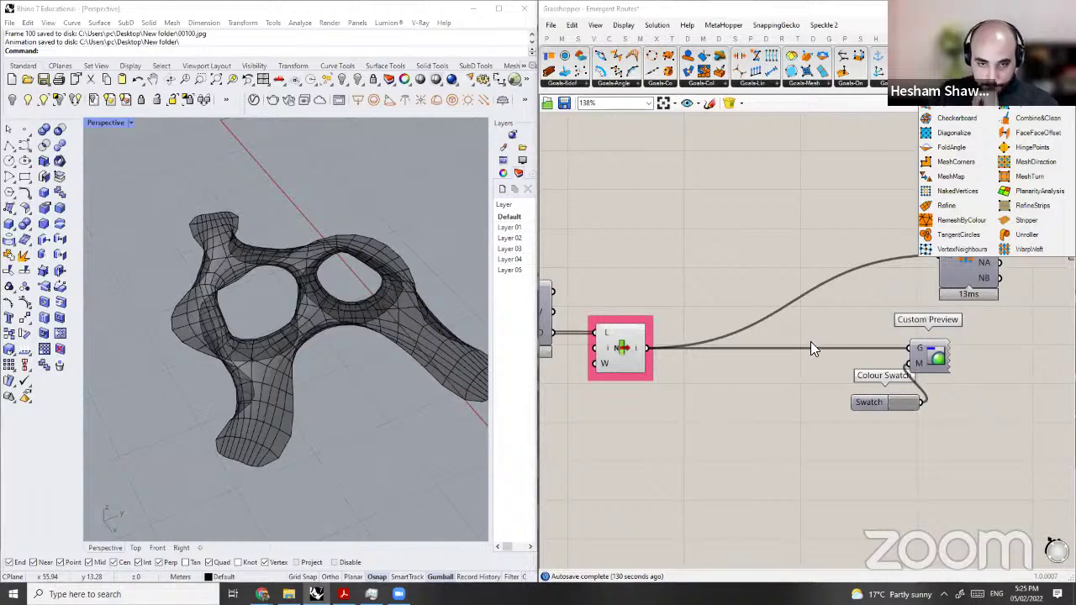
left_click(795, 402)
scroll(735, 404, "up", 3)
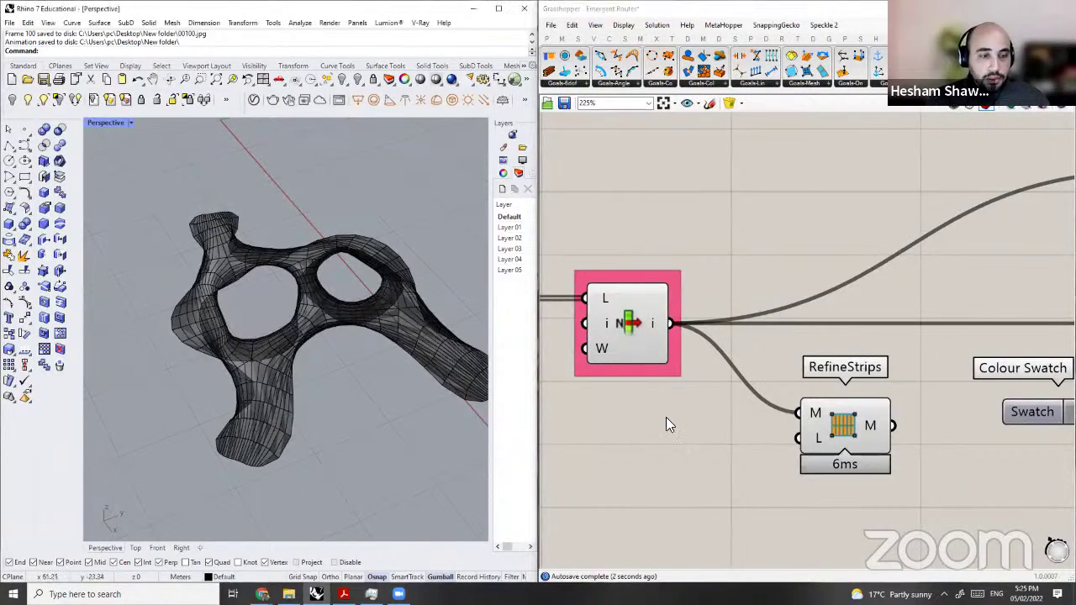
left_click(652, 447)
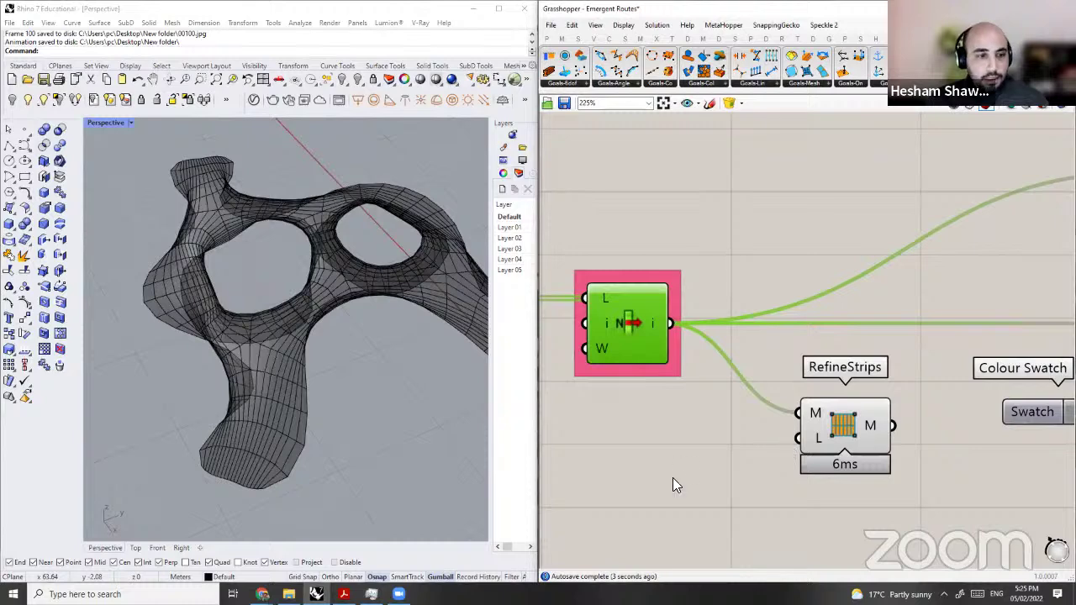
Step: Create a number slider from the value 5, connect it to RefineStrips' L input, and lower it to 1
double_click(666, 463)
type("5")
key("Return")
left_click_drag(777, 440, 746, 447)
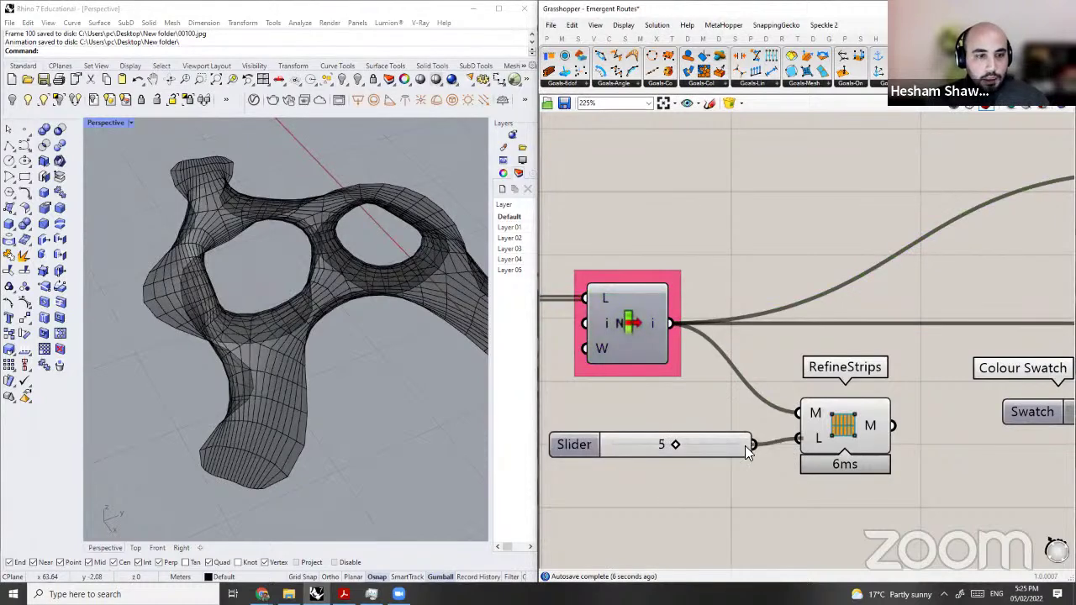
scroll(743, 446, "up", 2)
left_click_drag(637, 447, 565, 447)
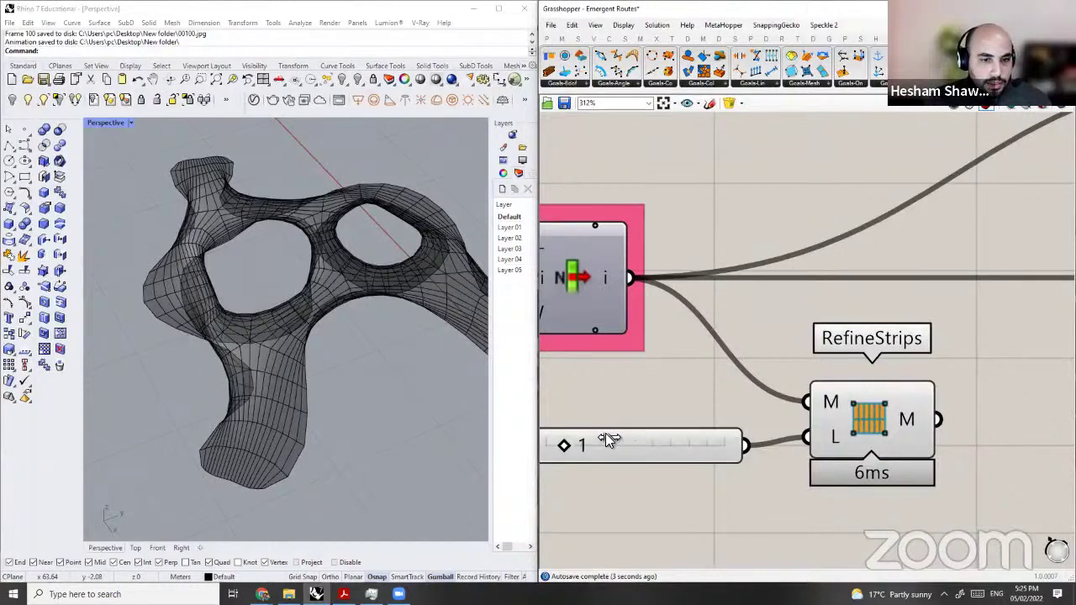
scroll(606, 433, "up", 2)
left_click(614, 436)
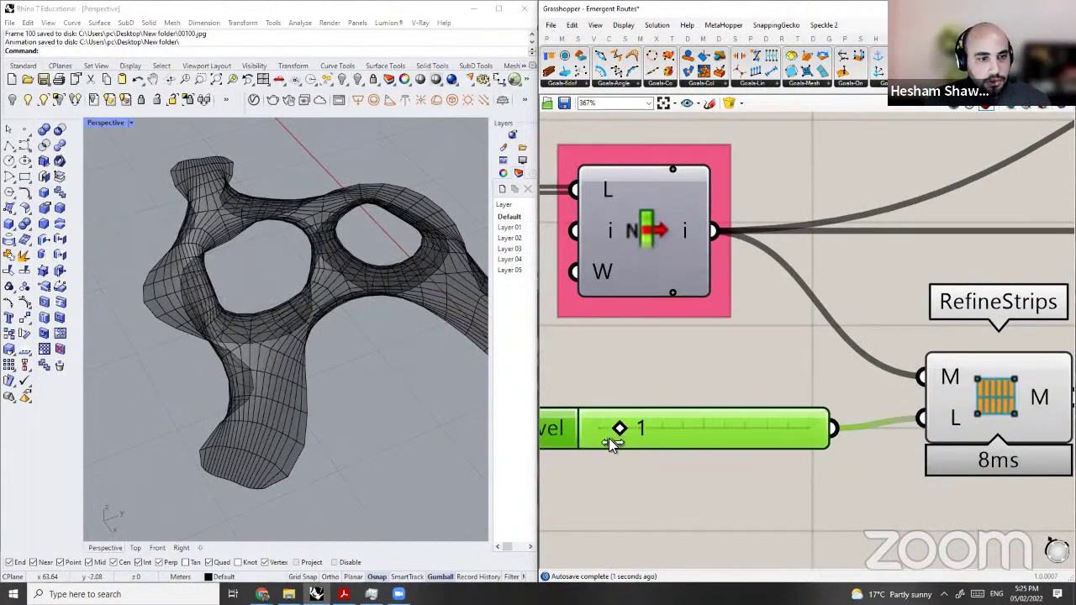
Step: Try Level 3 on the RefineStrips slider, and reduce it to 0
left_click_drag(611, 444, 654, 443)
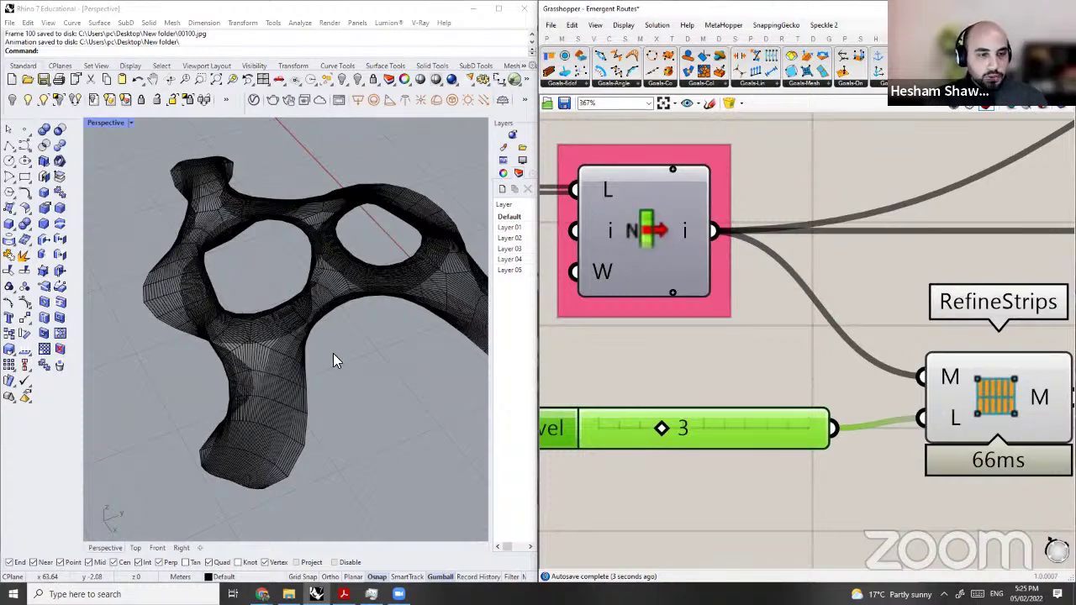
key("Left")
key("Left")
key("Left")
Step: Insert MeshTurn between the List Item and RefineStrips, compare it with the direct connection at Level 2, and set Level to 4 with MeshTurn connected
left_click(708, 104)
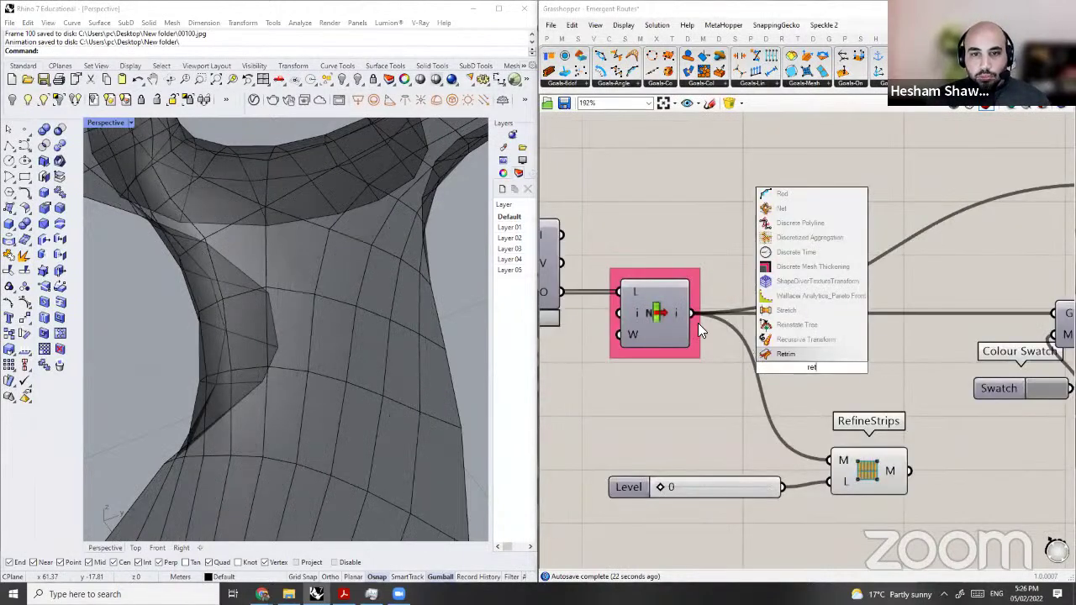
key("Return")
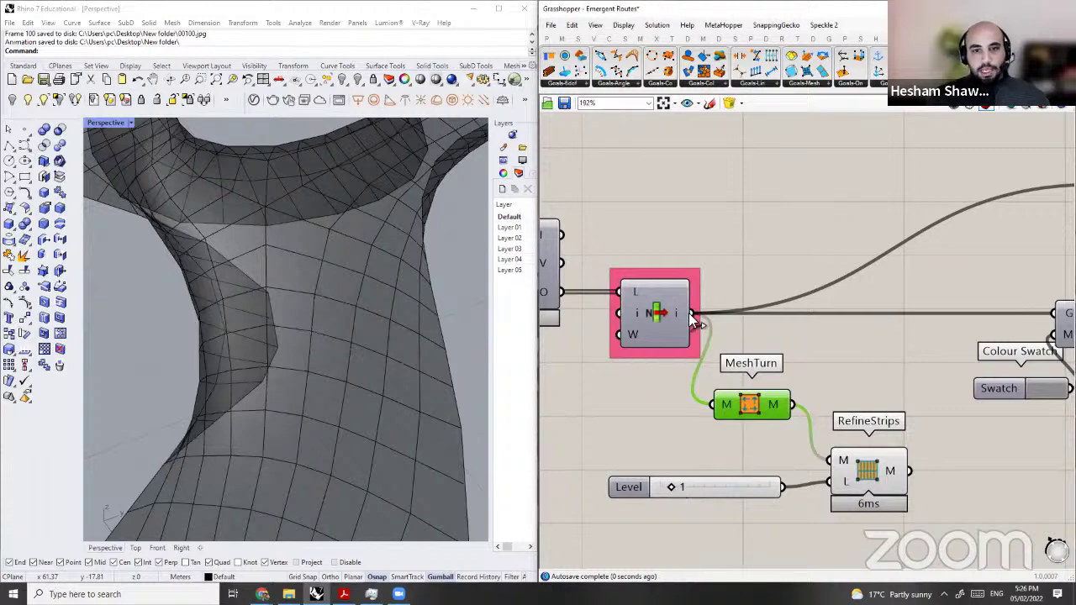
left_click_drag(671, 487, 705, 487)
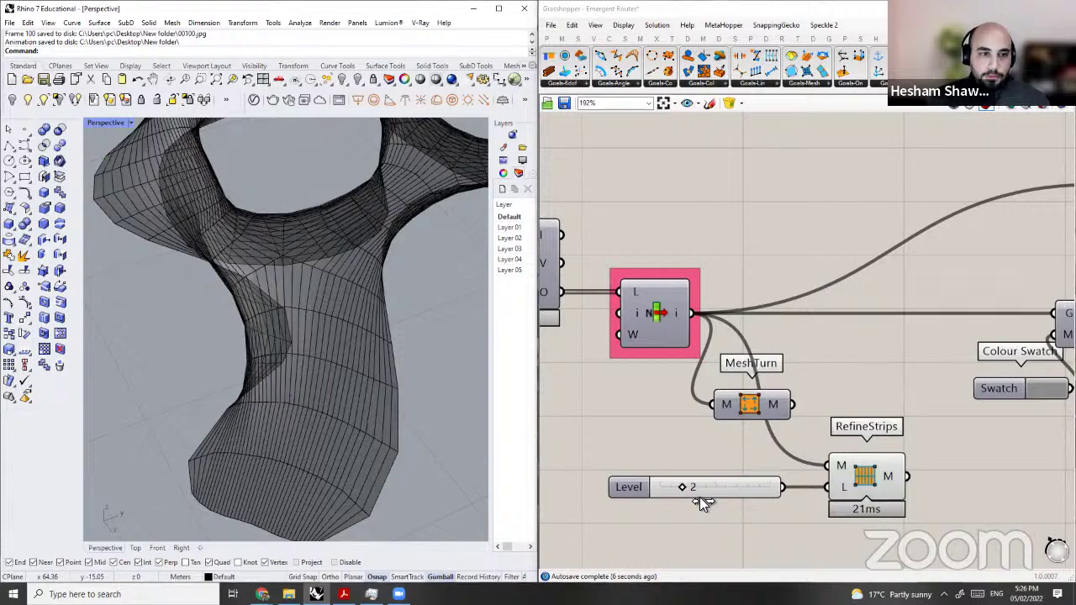
left_click_drag(700, 497, 710, 497)
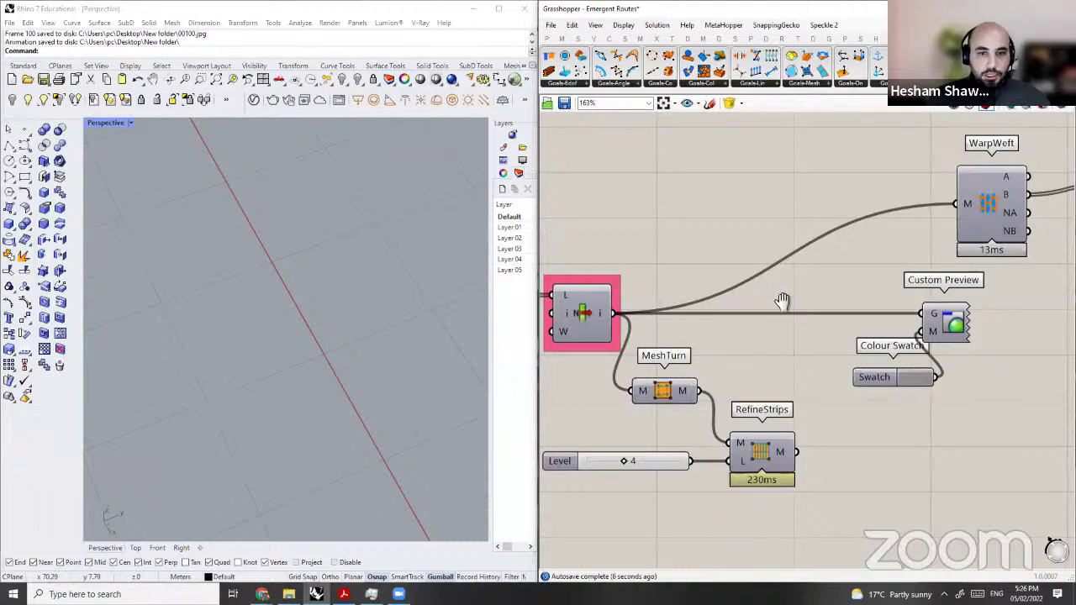
Step: Move the Custom Preview and Colour Swatch out of the way and rewire WarpWeft's mesh input from the List Item to the RefineStrips output
scroll(864, 333, "down", 3)
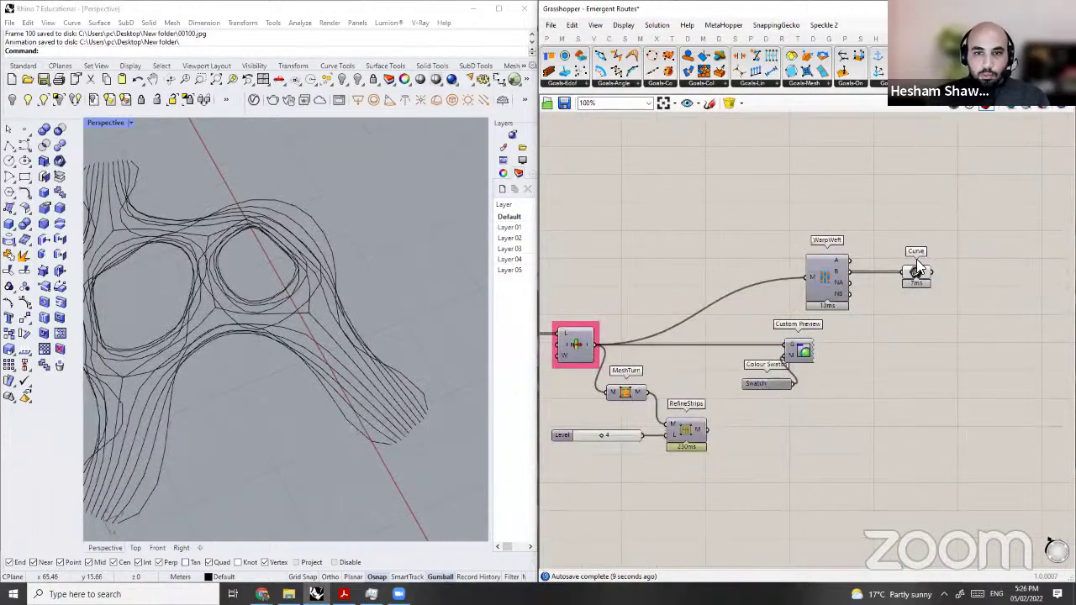
left_click_drag(970, 225, 825, 313)
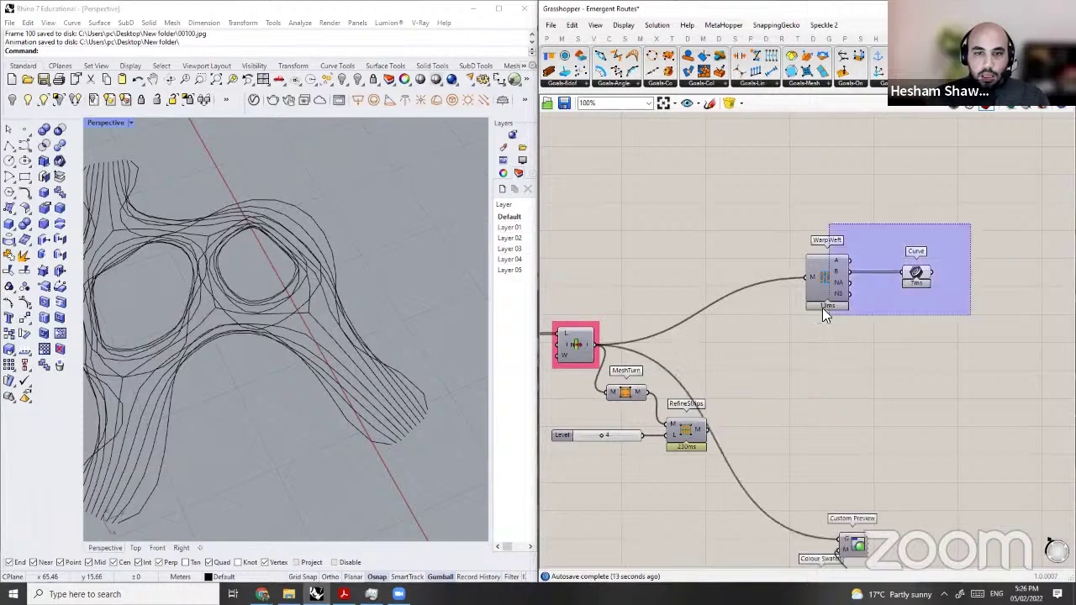
scroll(893, 296, "up", 2)
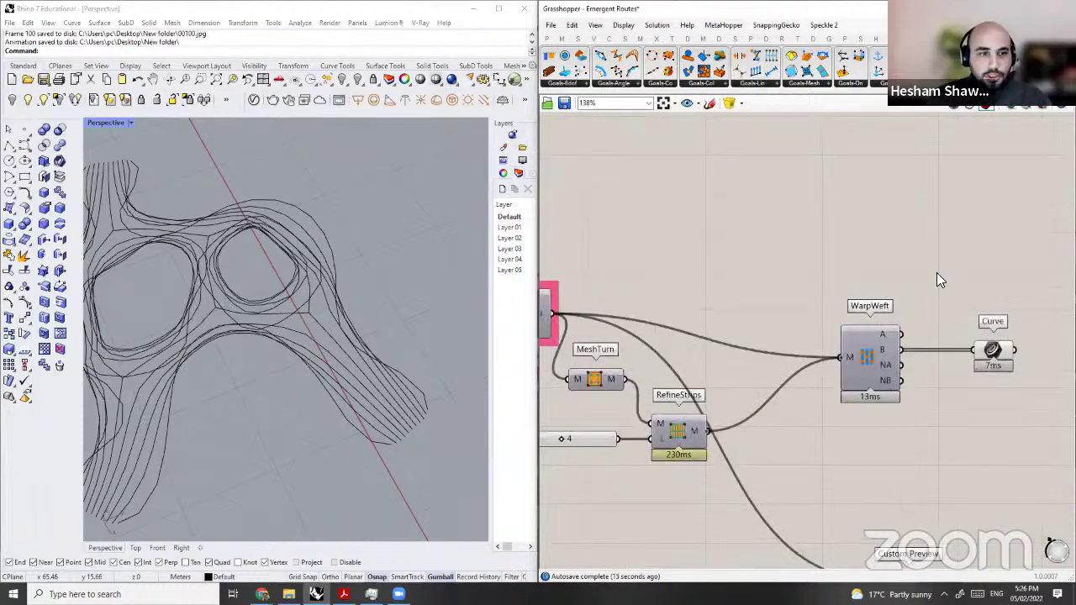
right_click_drag(871, 391, 834, 336)
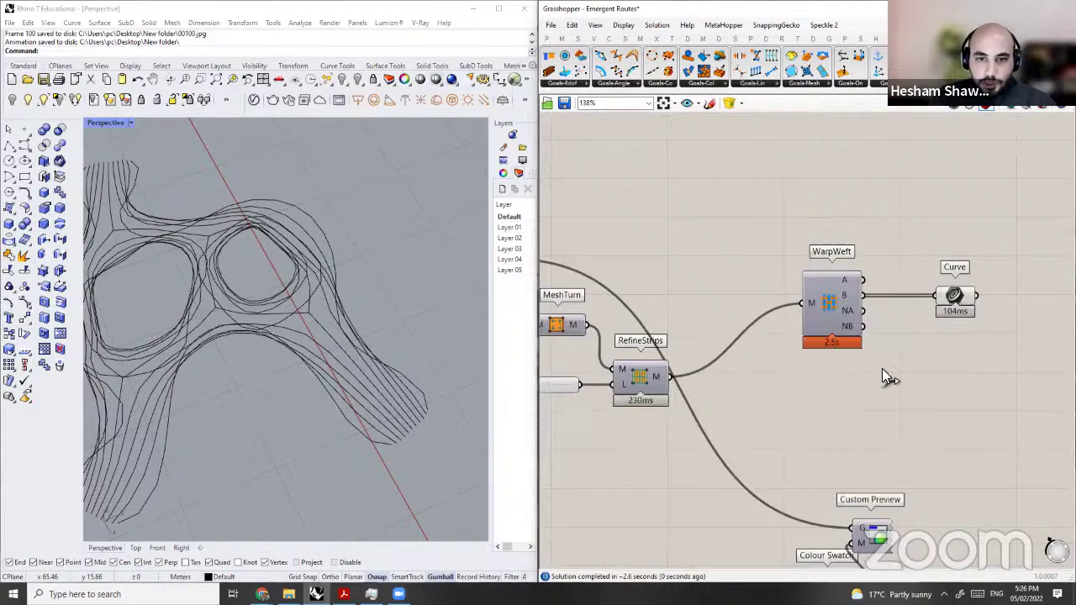
left_click_drag(908, 373, 989, 388)
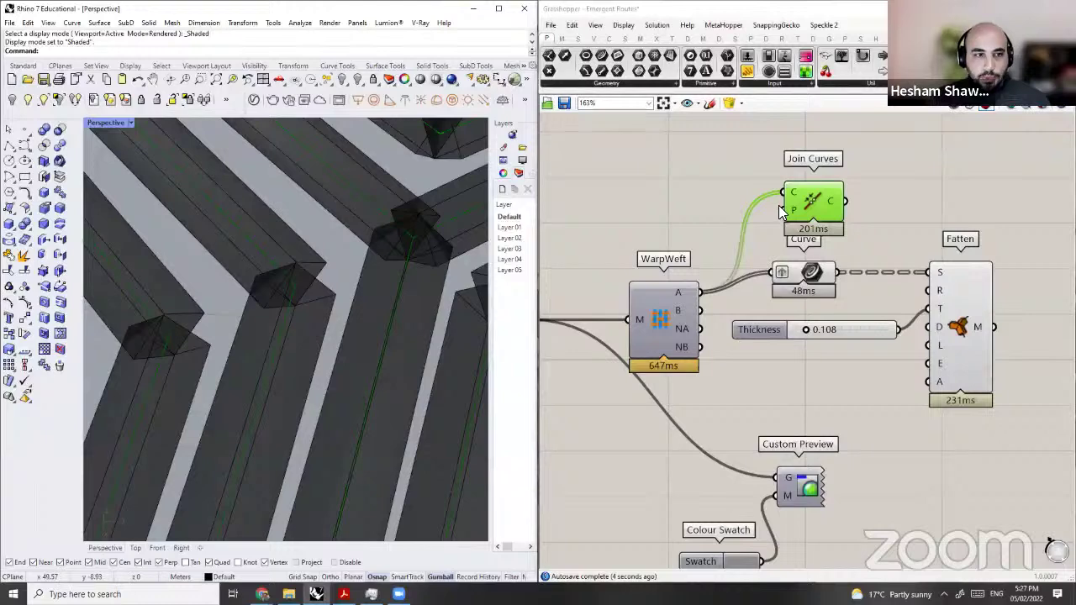
Step: Insert Join Curves between WarpWeft's A output and the Curve parameter feeding Fatten, and remove the direct WarpWeft-to-Curve wire
left_click_drag(787, 210, 735, 214)
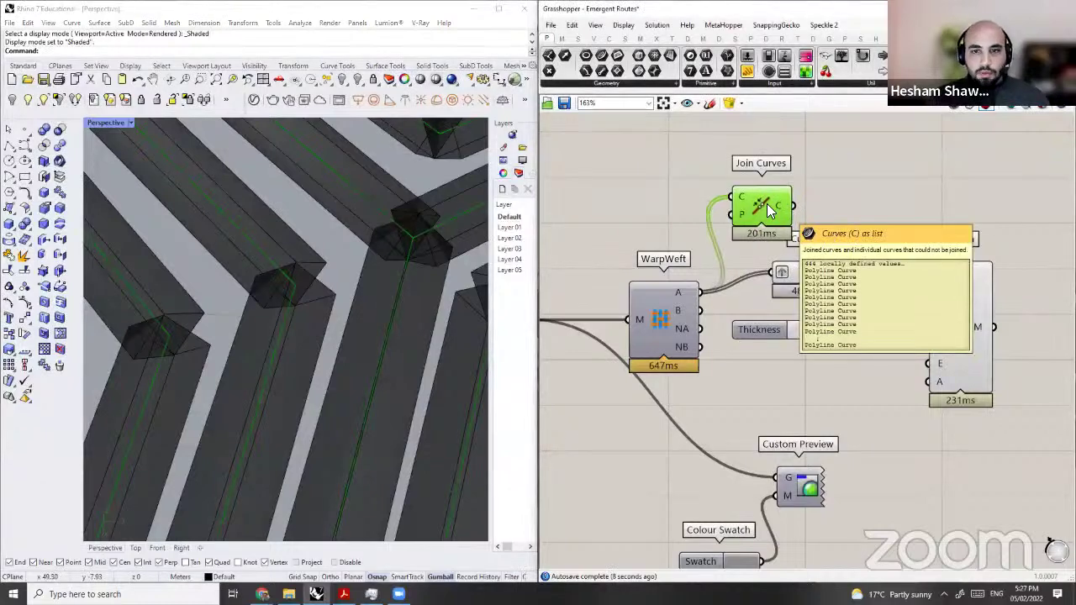
left_click_drag(772, 273, 671, 290, "ctrl")
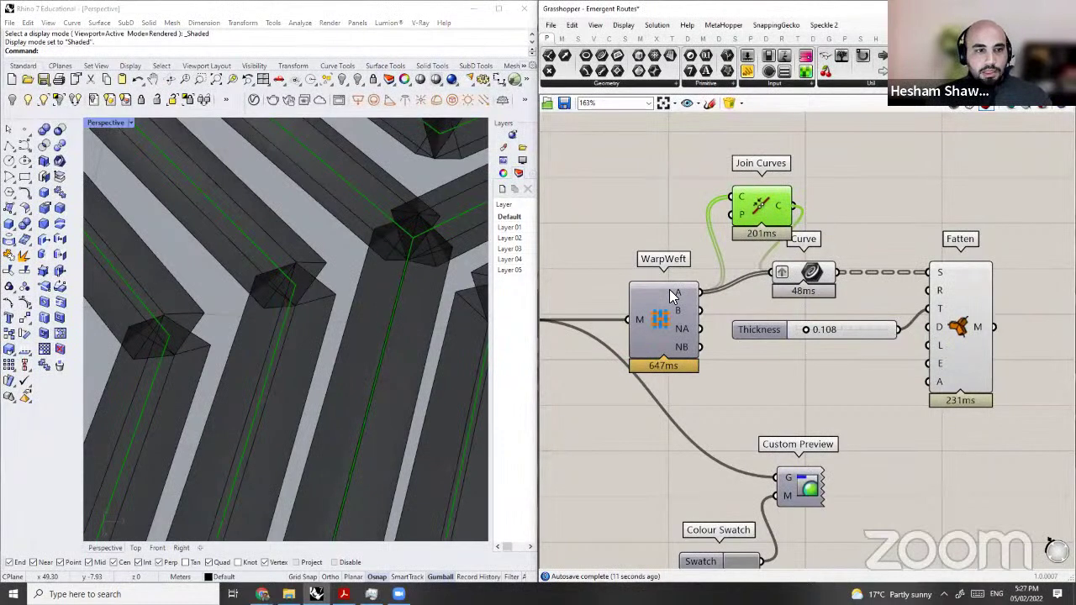
left_click(672, 296)
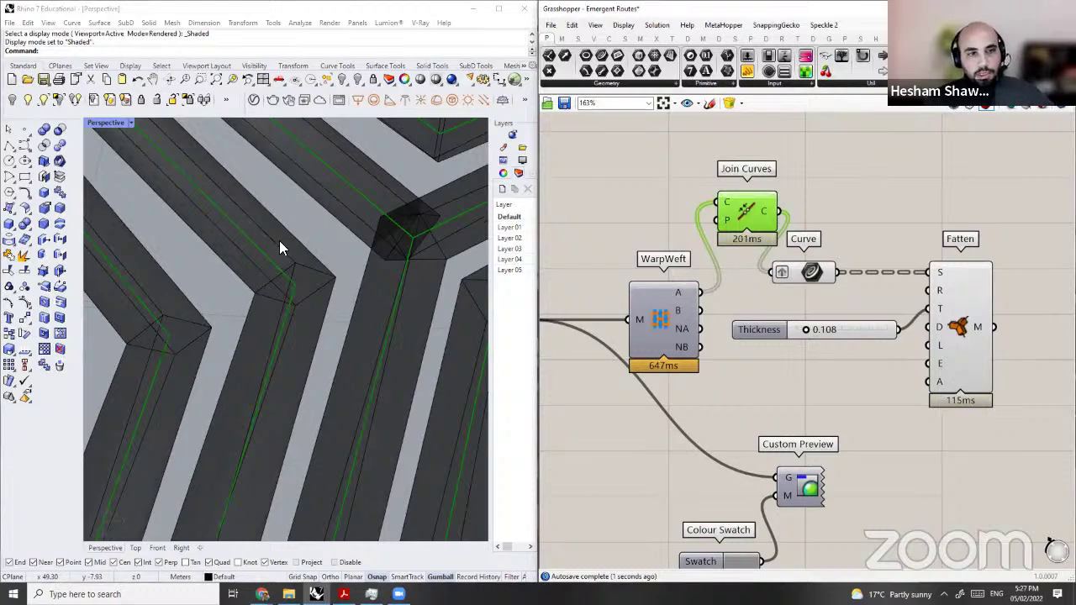
left_click(294, 303)
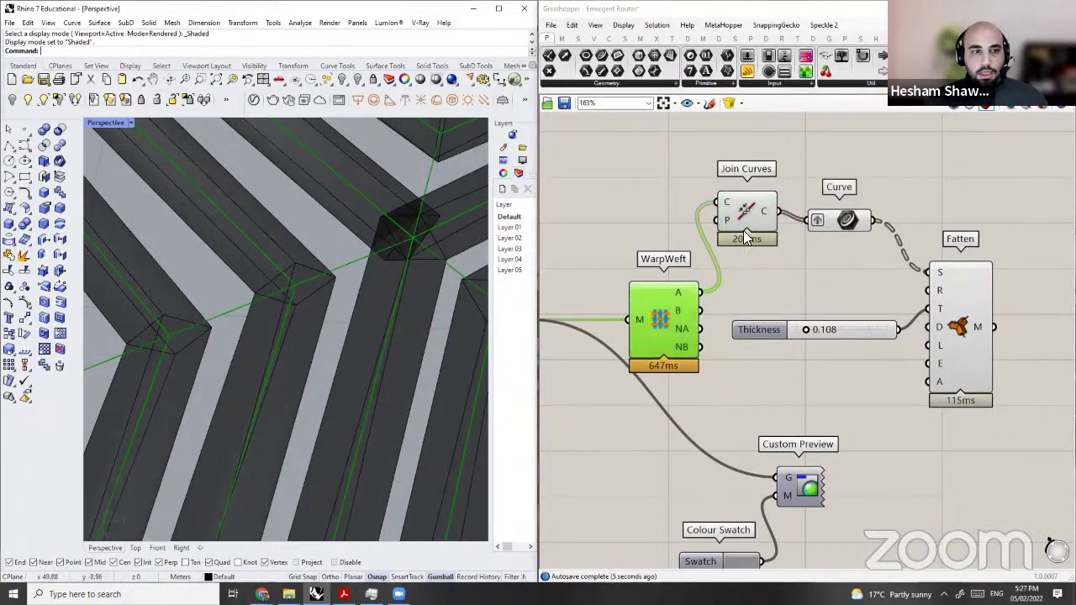
left_click_drag(745, 229, 745, 238)
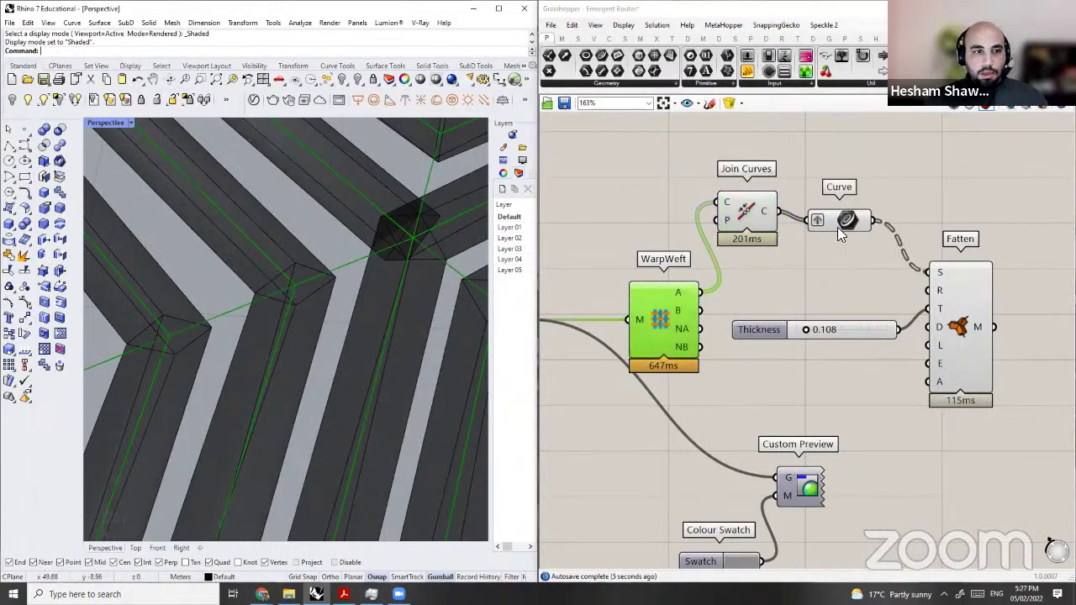
left_click(651, 296)
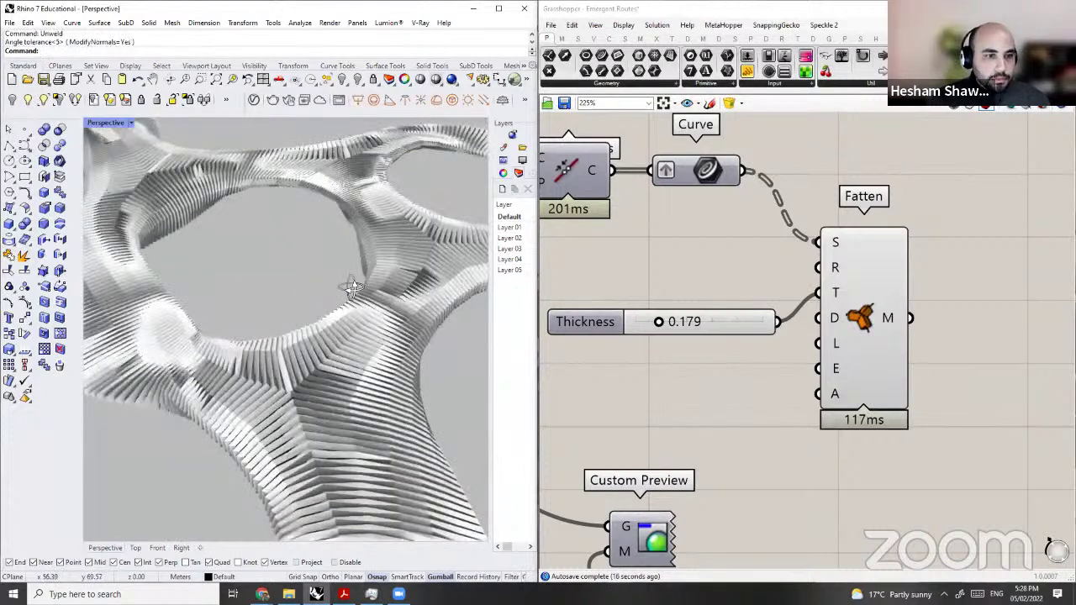
right_click_drag(341, 370, 395, 333)
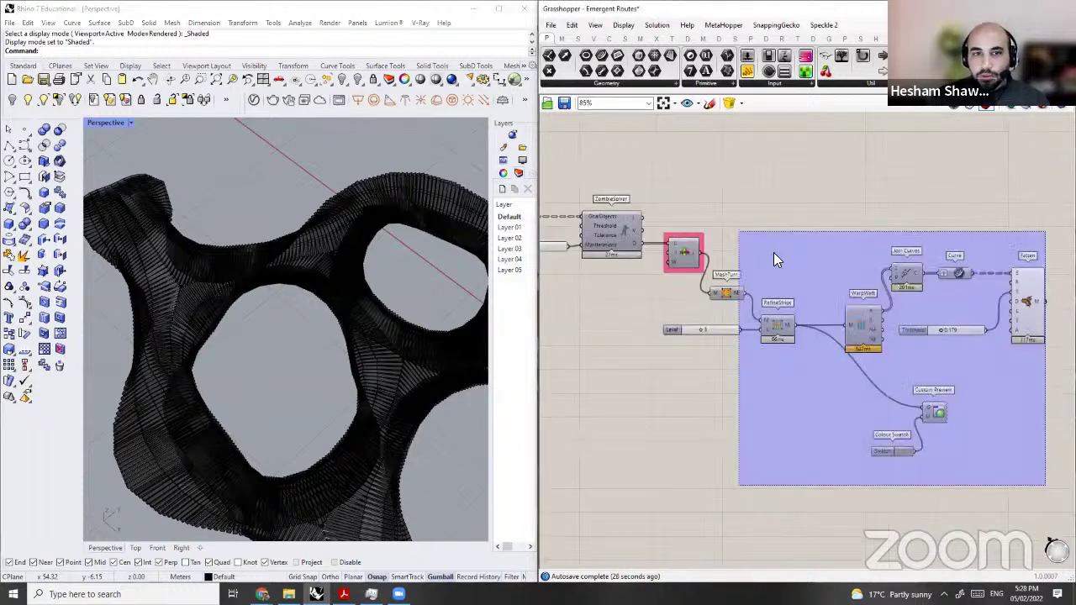
Step: Shift everything downstream of the List Item away from it, with MeshTurn aligned to its output, and disable the List Item
left_click_drag(774, 252, 739, 232)
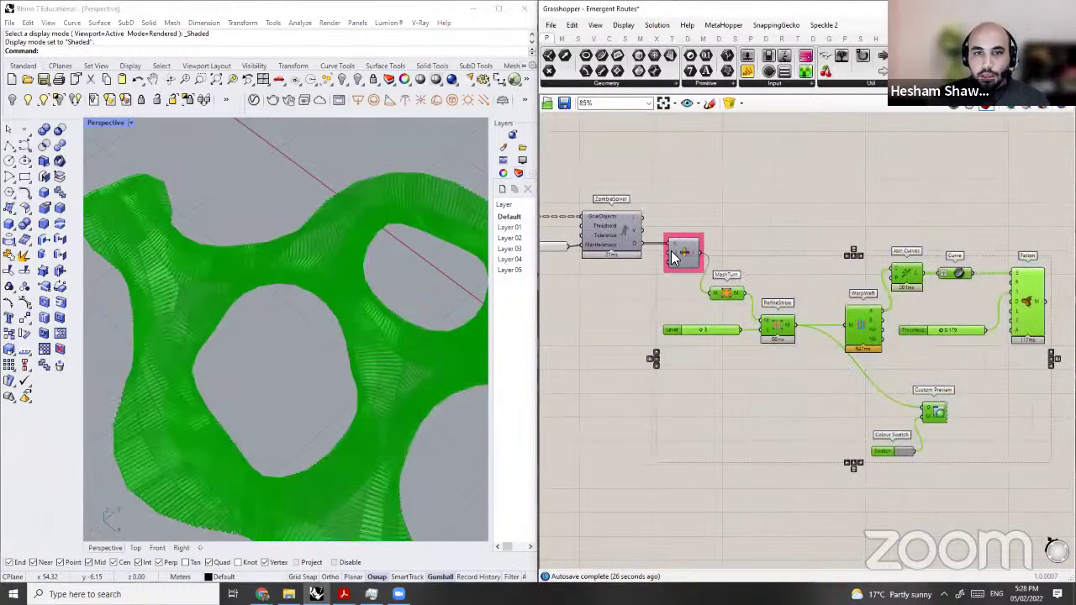
left_click_drag(725, 293, 773, 253)
left_click(683, 255)
key("ctrl+e")
left_click(724, 227)
Step: Duplicate the disabled List Item, enable the copy below the original, and connect its output to Custom Preview's G input
left_click_drag(690, 260, 686, 350, "alt")
left_click_drag(915, 451, 982, 377)
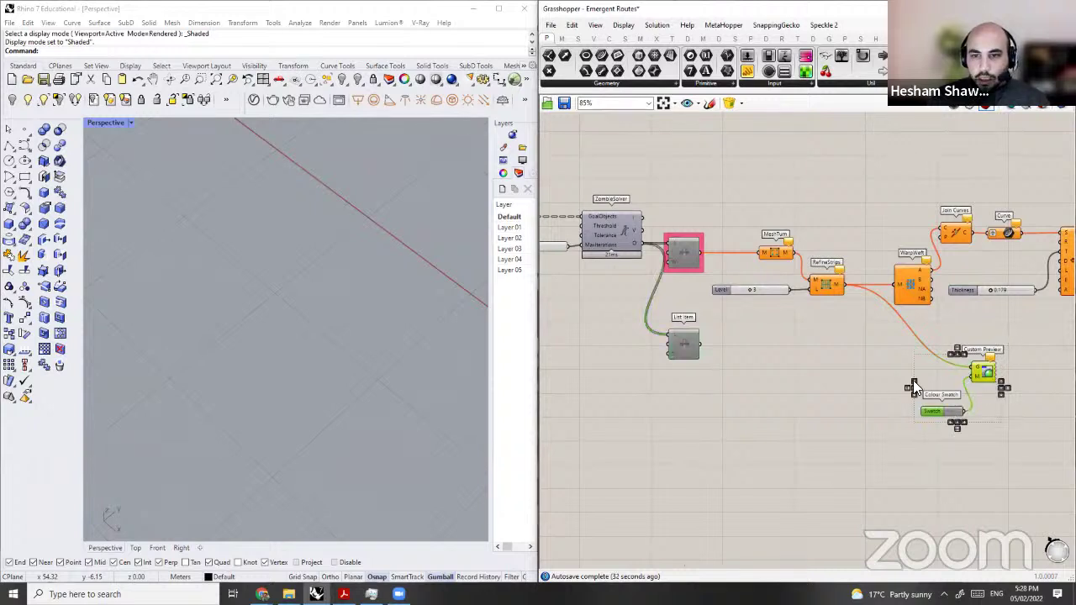
key("ctrl+z")
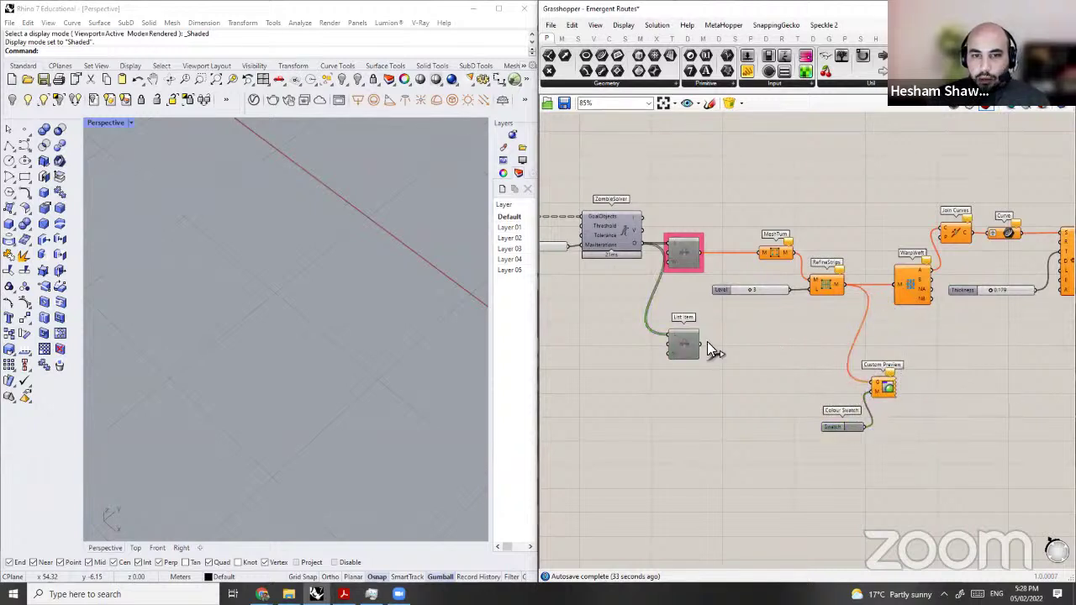
left_click_drag(685, 344, 729, 383)
key("ctrl+e")
left_click_drag(744, 383, 872, 375)
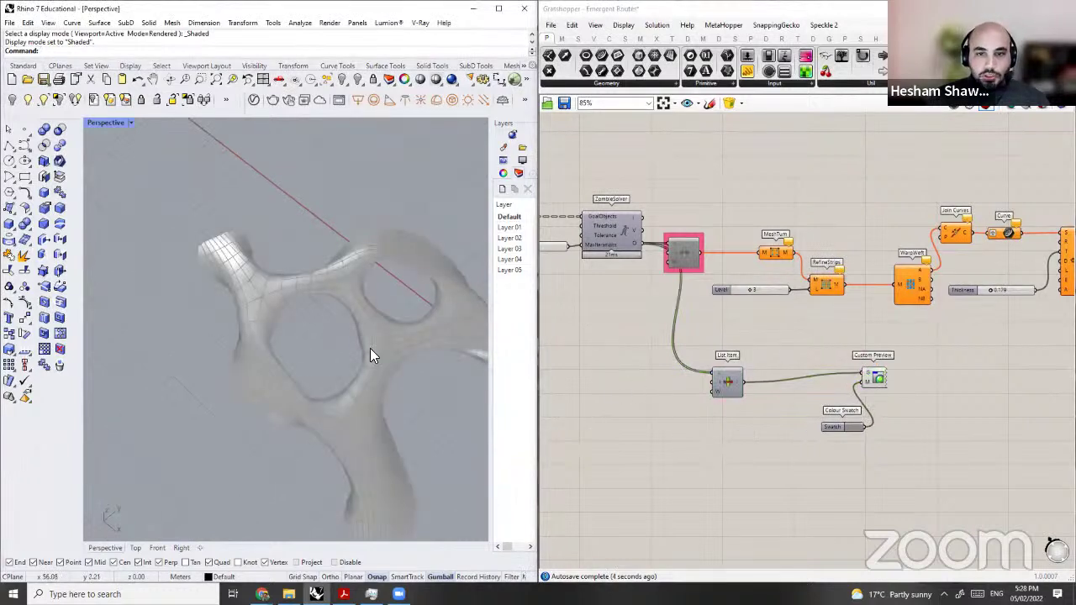
Step: Maximize the Grasshopper window and place a Bifocals component above the 01-MESH NETWORK components
double_click(617, 7)
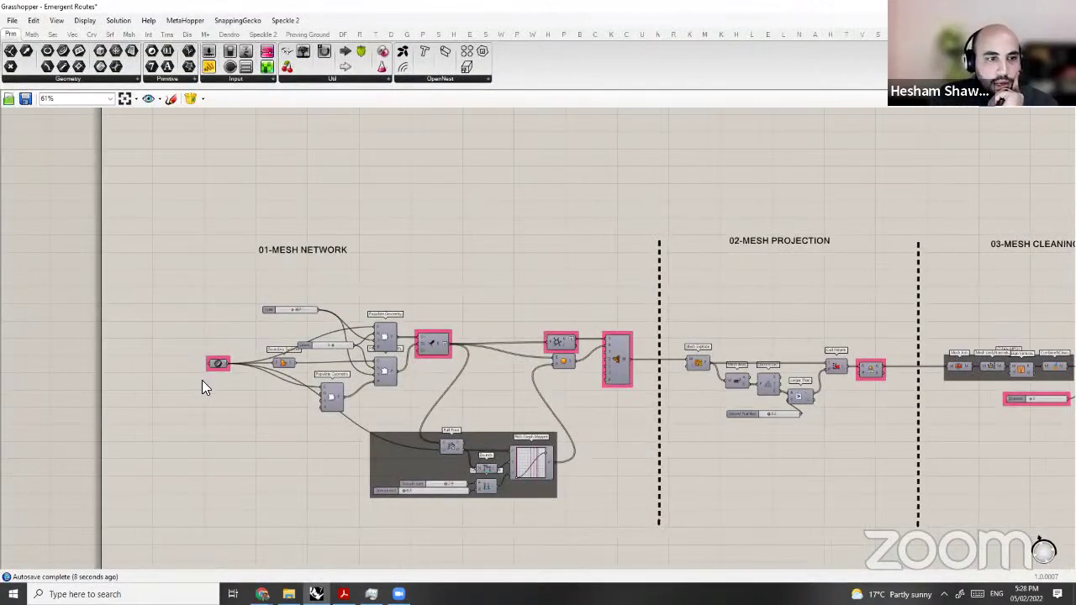
scroll(201, 380, "up", 1)
left_click_drag(178, 343, 201, 383)
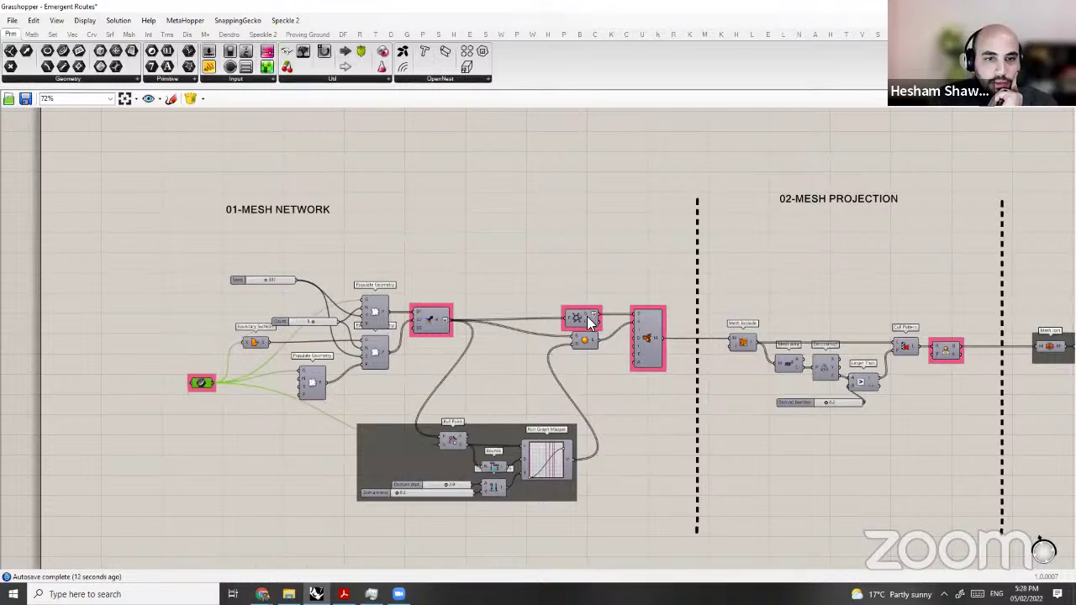
scroll(377, 345, "up", 2)
scroll(530, 209, "down", 1)
double_click(528, 204)
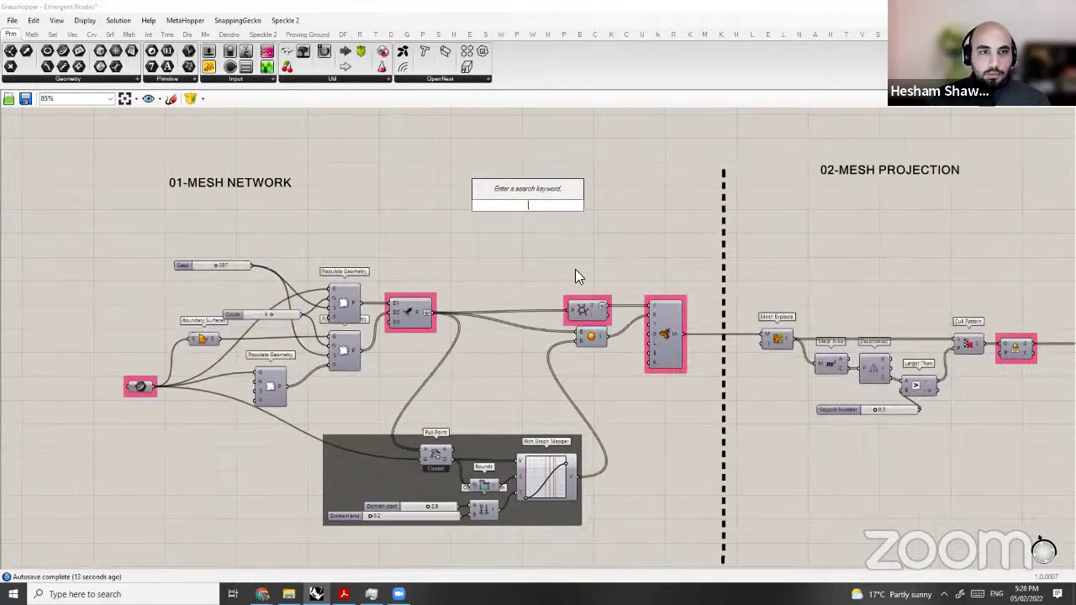
left_click(528, 192)
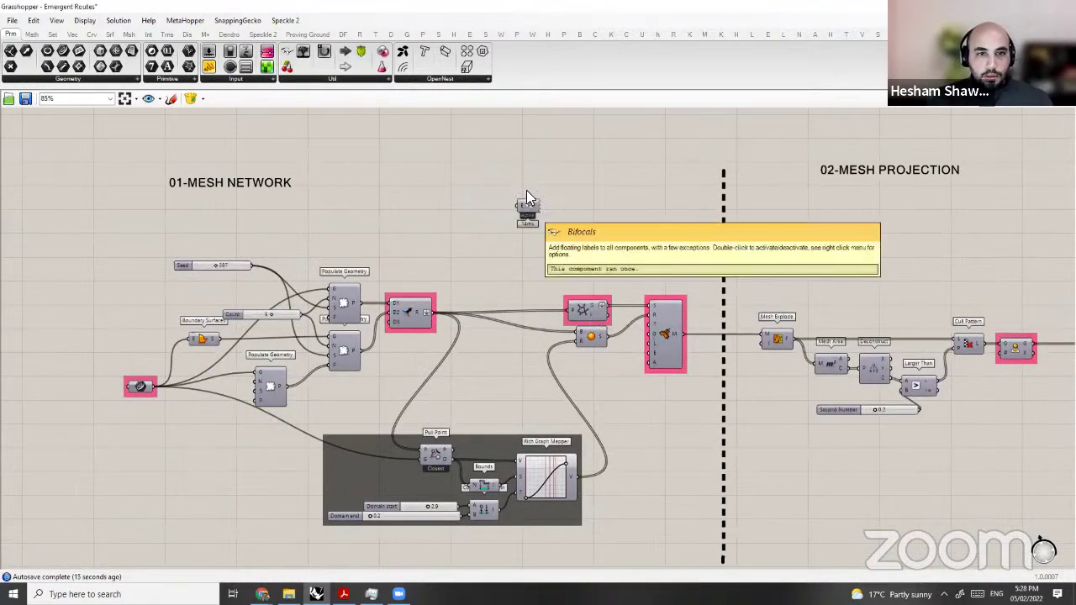
scroll(593, 314, "up", 1)
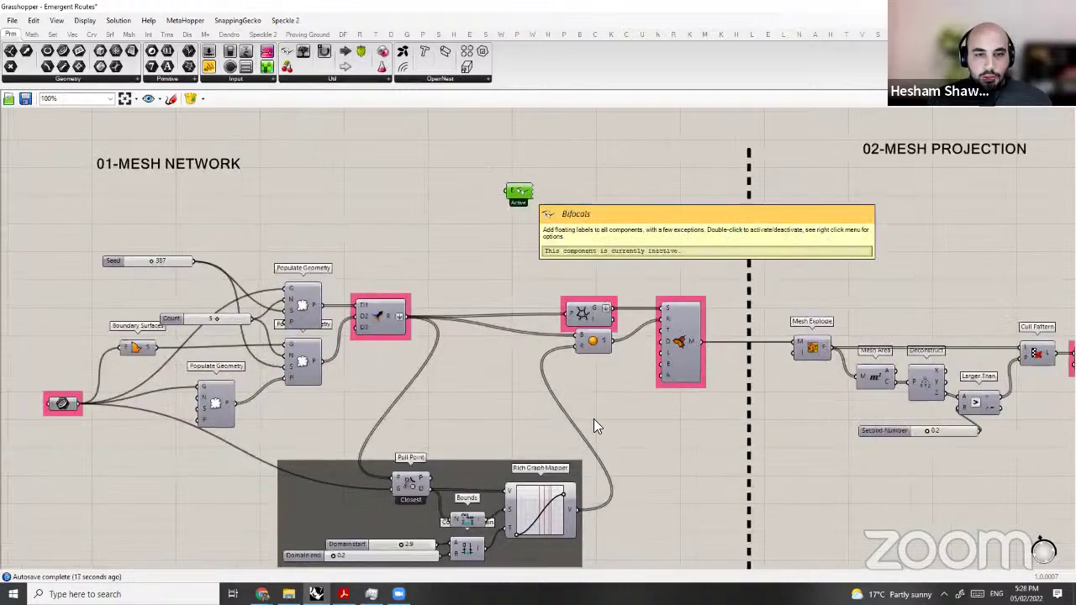
Step: Find Fatten in the mesh relaxation copy of the definition, select it, and restore the split window layout to view its mesh in Rhino
scroll(530, 378, "down", 1)
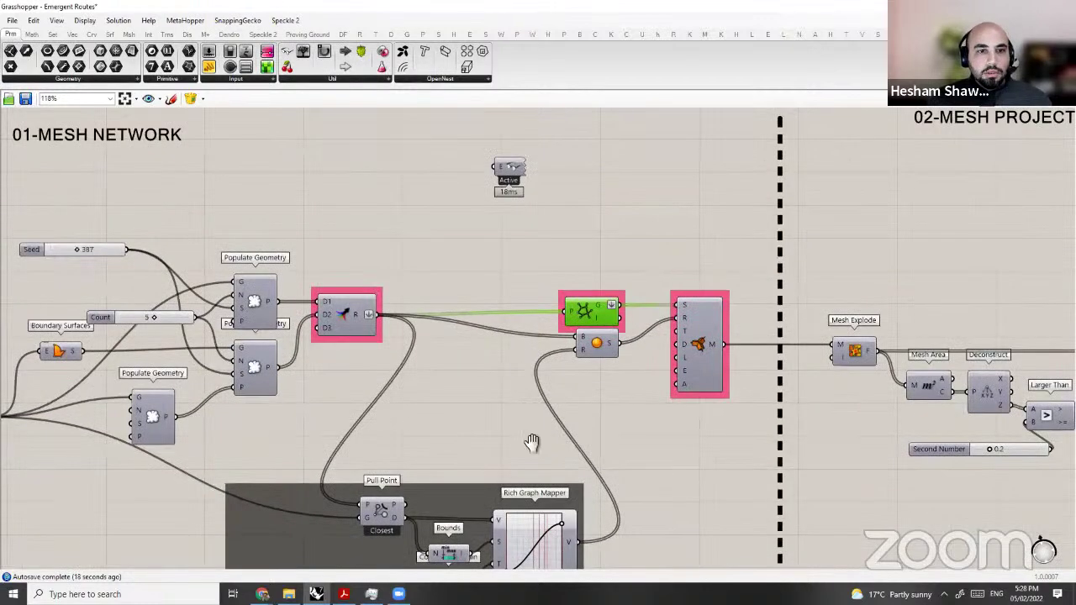
scroll(555, 475, "down", 8)
scroll(666, 387, "up", 3)
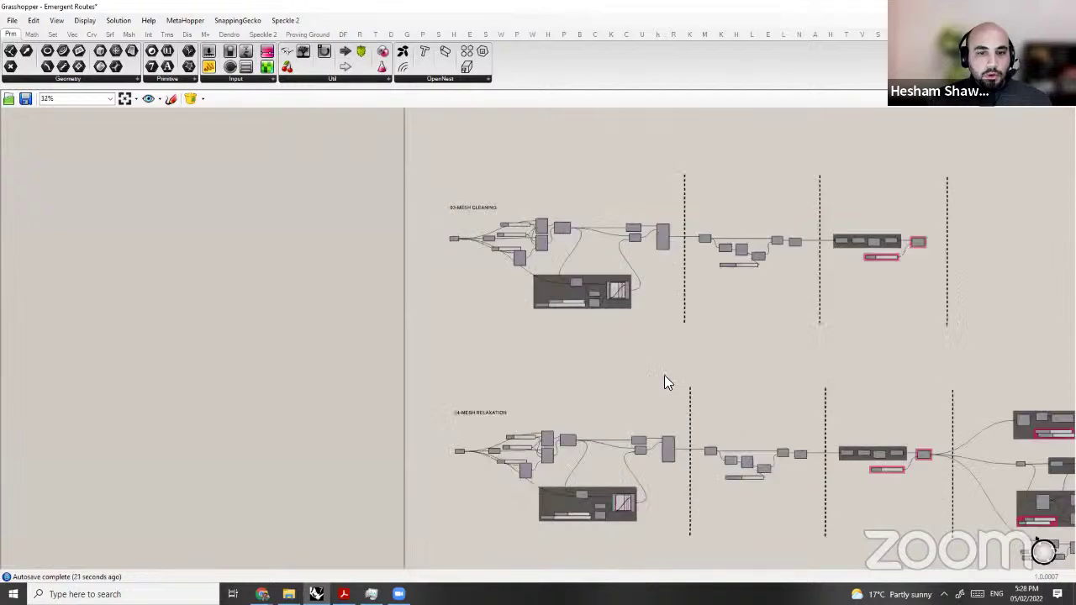
scroll(610, 336, "up", 5)
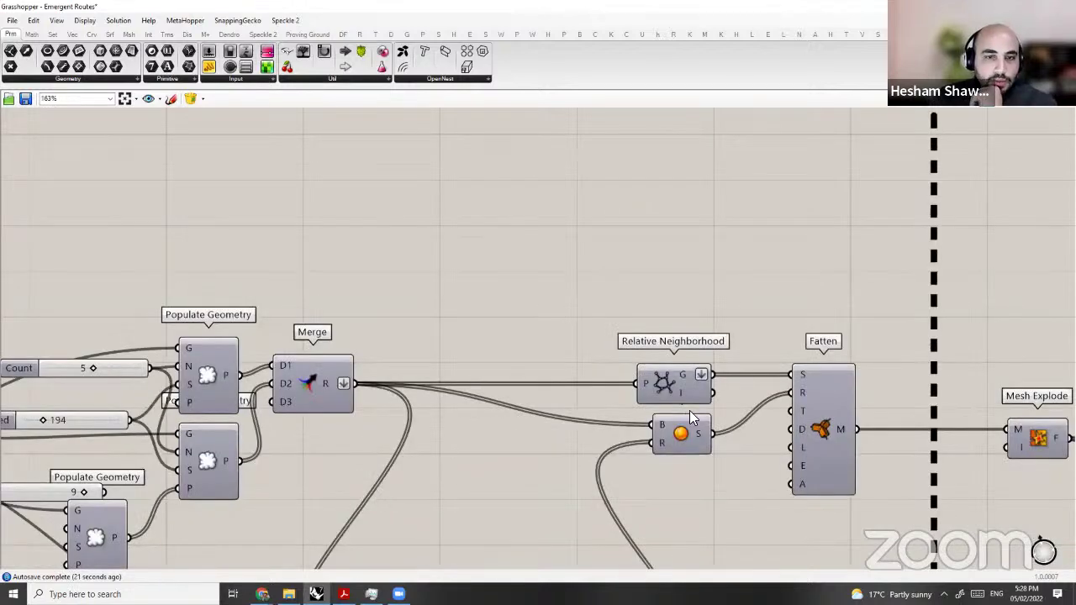
scroll(648, 363, "down", 2)
right_click_drag(647, 363, 529, 258)
left_click(678, 337)
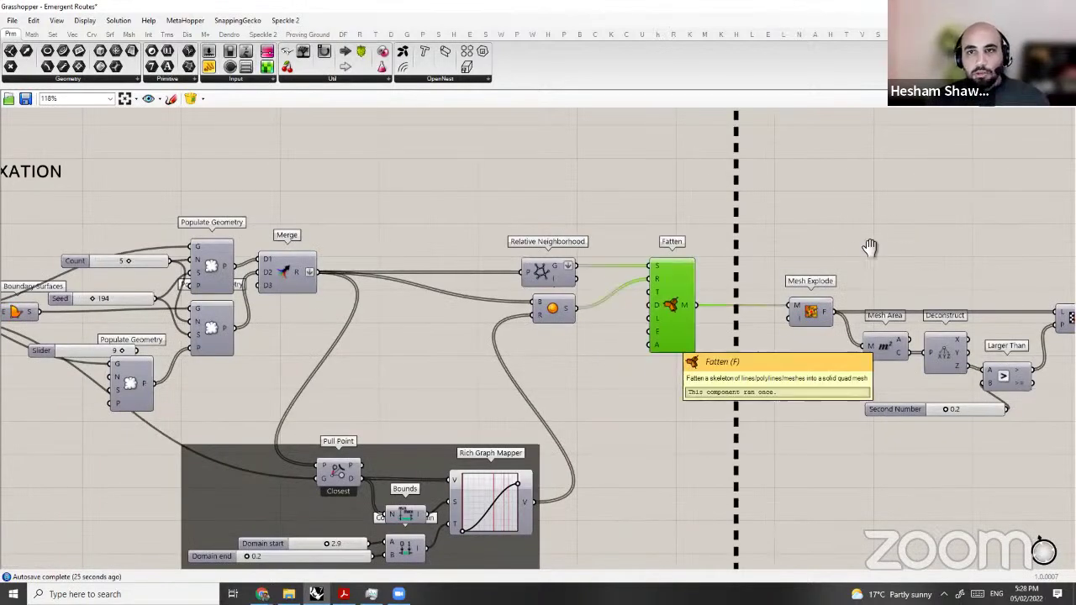
left_click(1038, 7)
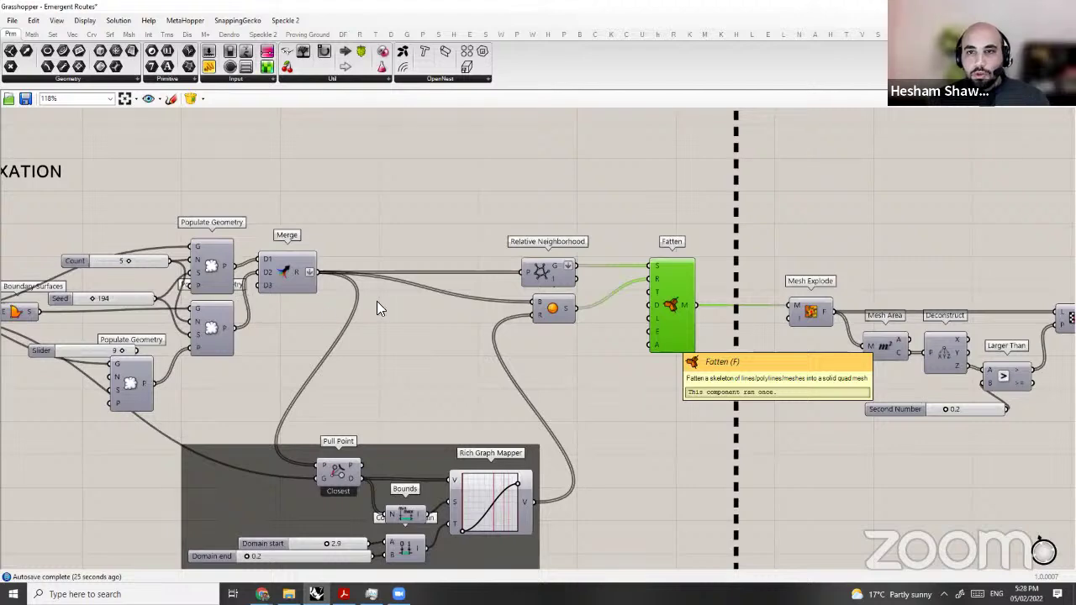
right_click_drag(376, 301, 338, 247)
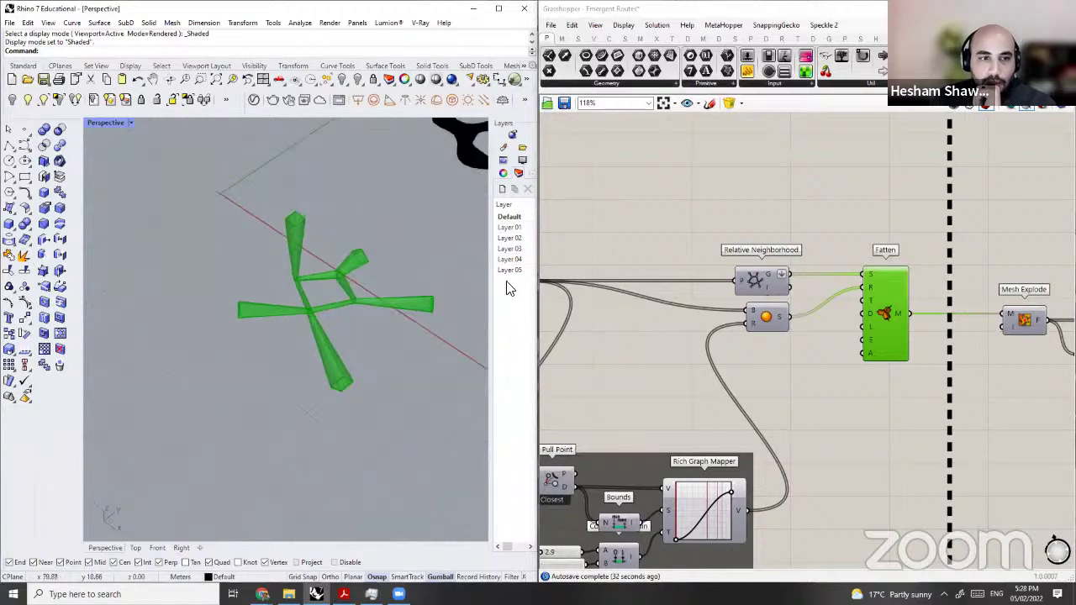
Step: Highlight the spheres together with the fattened network, and compare them with the Fatten mesh alone in the viewport
left_click(767, 319)
left_click(883, 315)
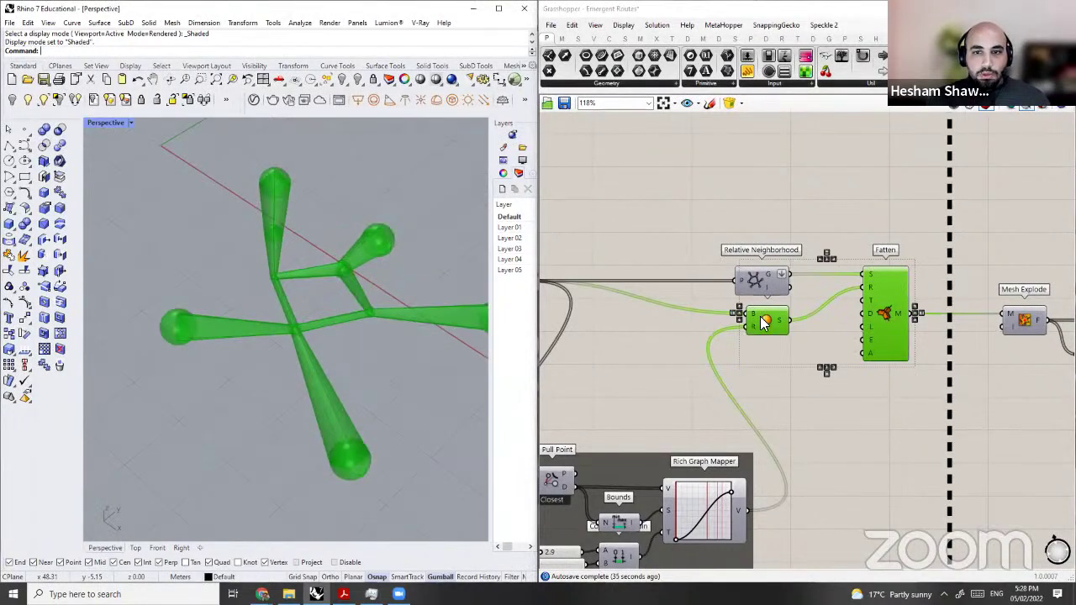
left_click(640, 315)
scroll(766, 308, "down", 1)
right_click_drag(869, 315, 640, 314)
left_click(640, 315)
right_click_drag(760, 314, 639, 315)
right_click_drag(359, 340, 320, 315)
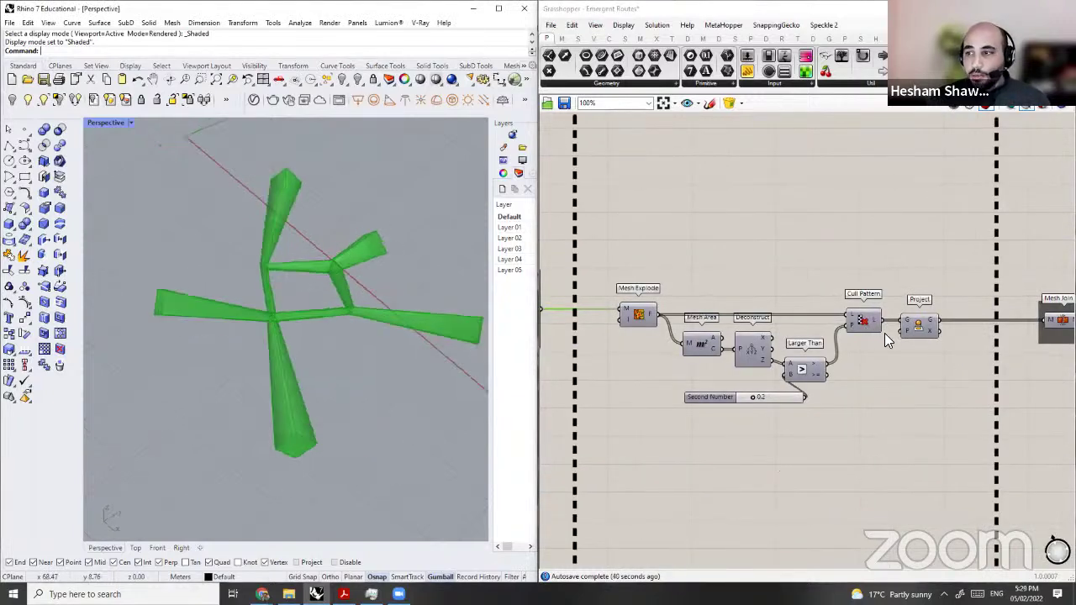
Step: Review the results of the Mesh Explode, Project and SUBDIVISION components one after another in the viewport
left_click(636, 313)
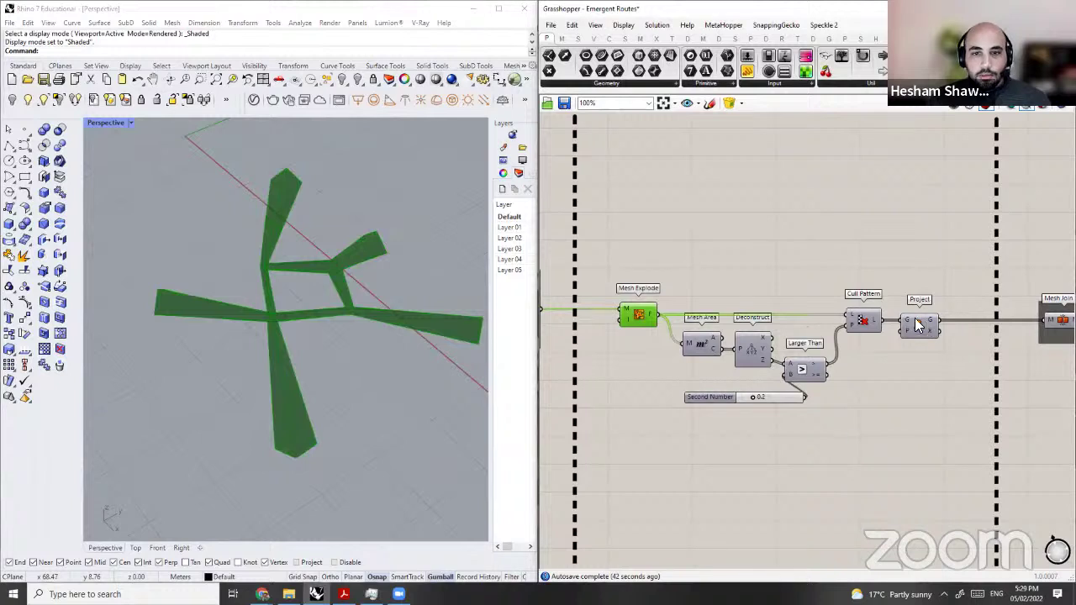
left_click(917, 319)
right_click_drag(388, 231, 402, 305)
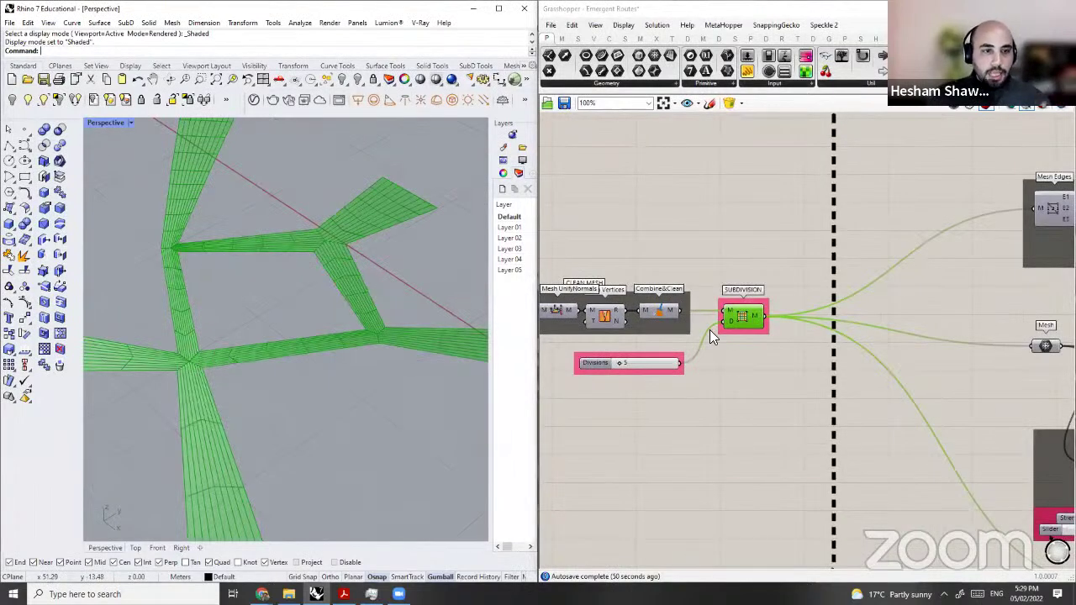
Step: Examine the rod, show and mesh relaxation goals and how they are flattened together for the ZombieSolver
scroll(771, 299, "down", 5)
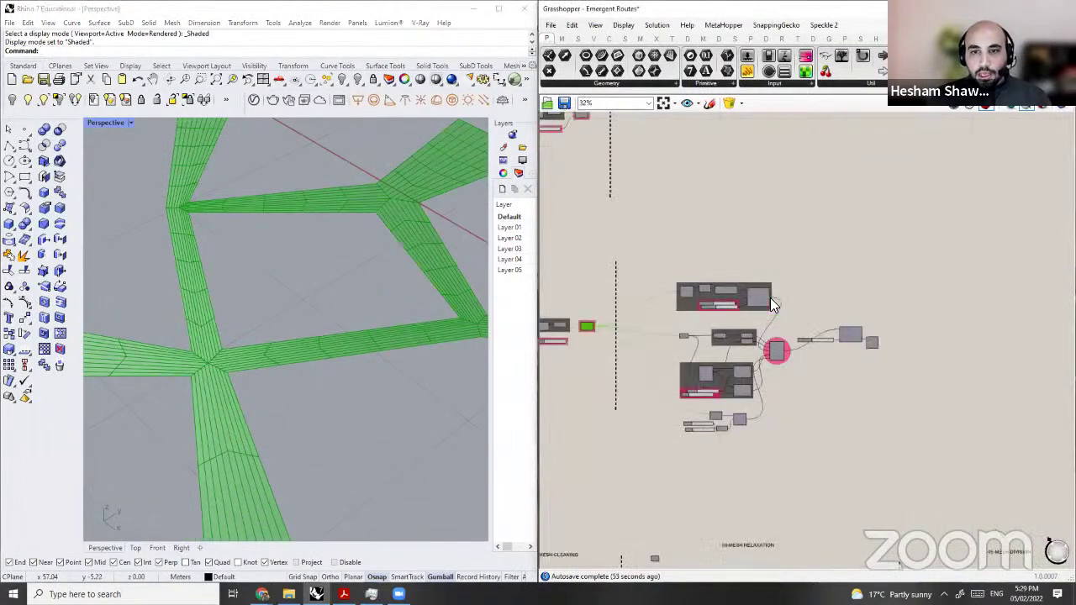
scroll(788, 328, "up", 4)
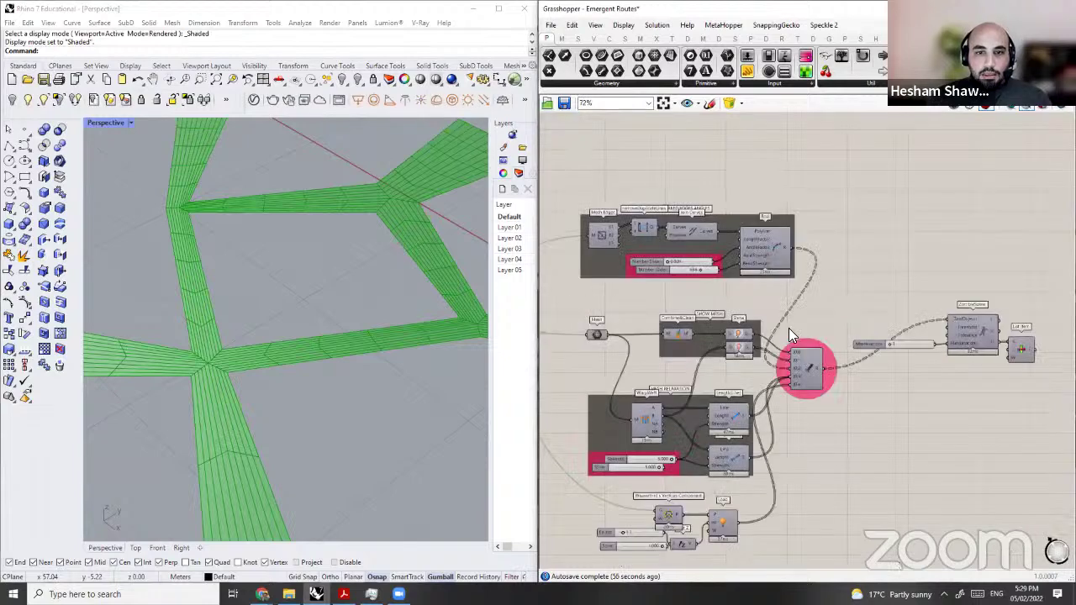
scroll(769, 303, "up", 2)
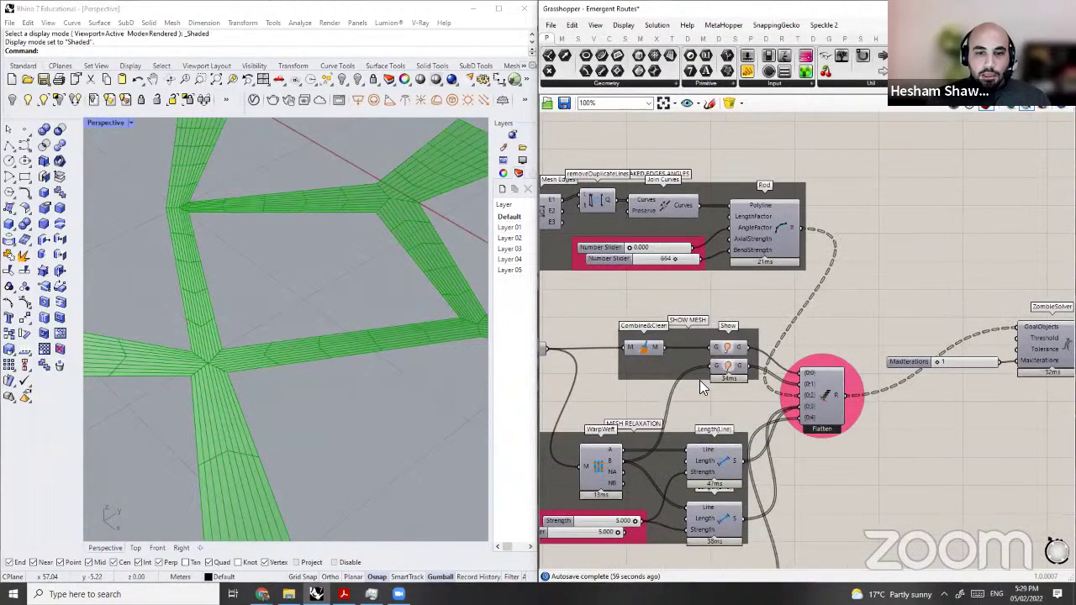
scroll(847, 413, "up", 1)
right_click_drag(846, 413, 978, 358)
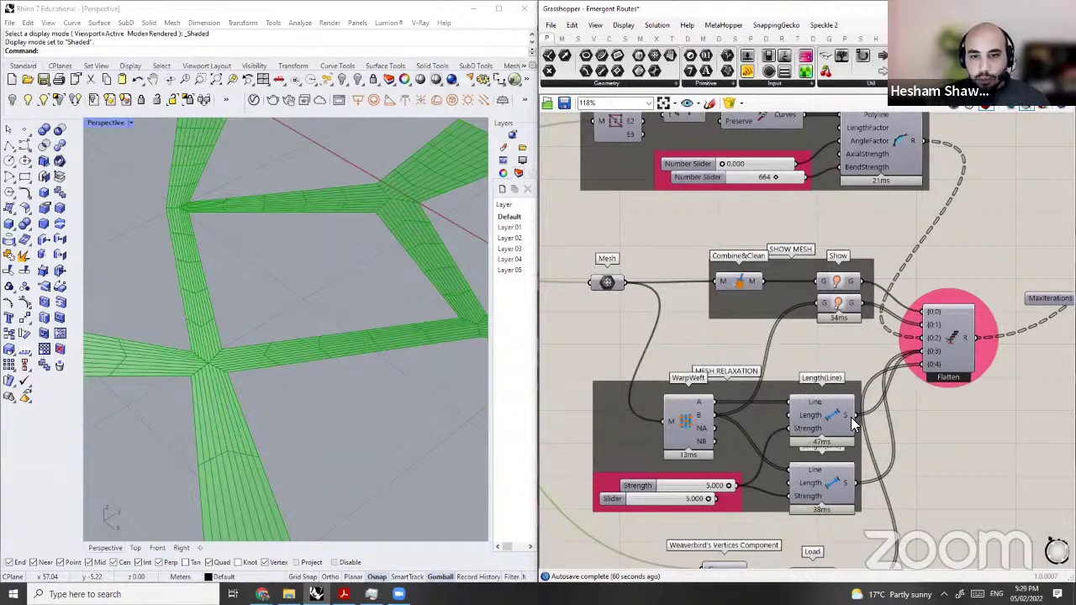
Step: Trace the rod, show, length and load goals into the flattened goal list, and highlight the List Item output after the ZombieSolver
right_click_drag(829, 338, 782, 399)
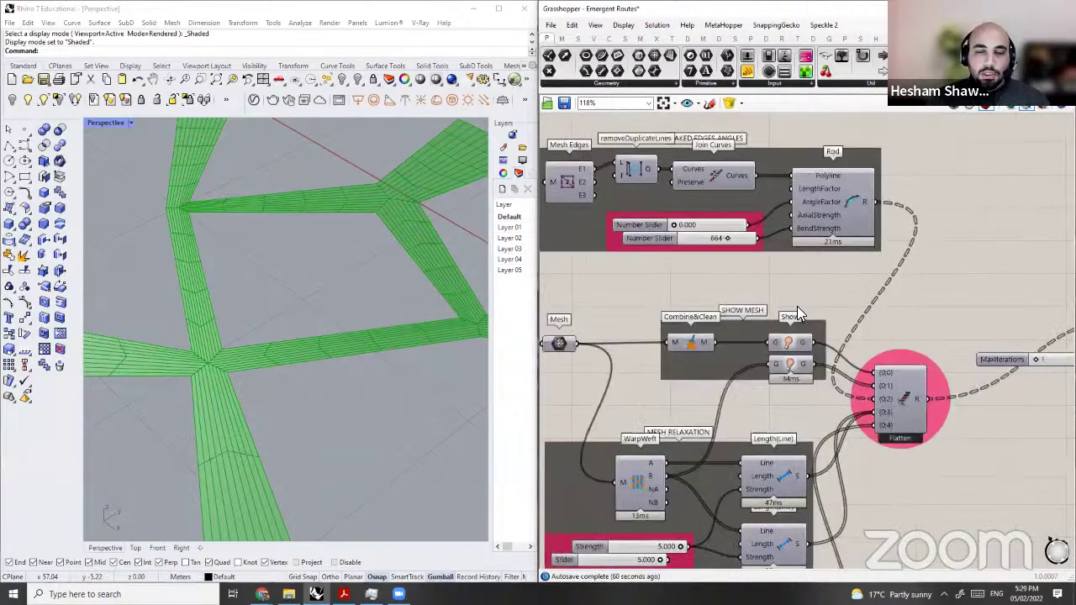
scroll(734, 370, "down", 1)
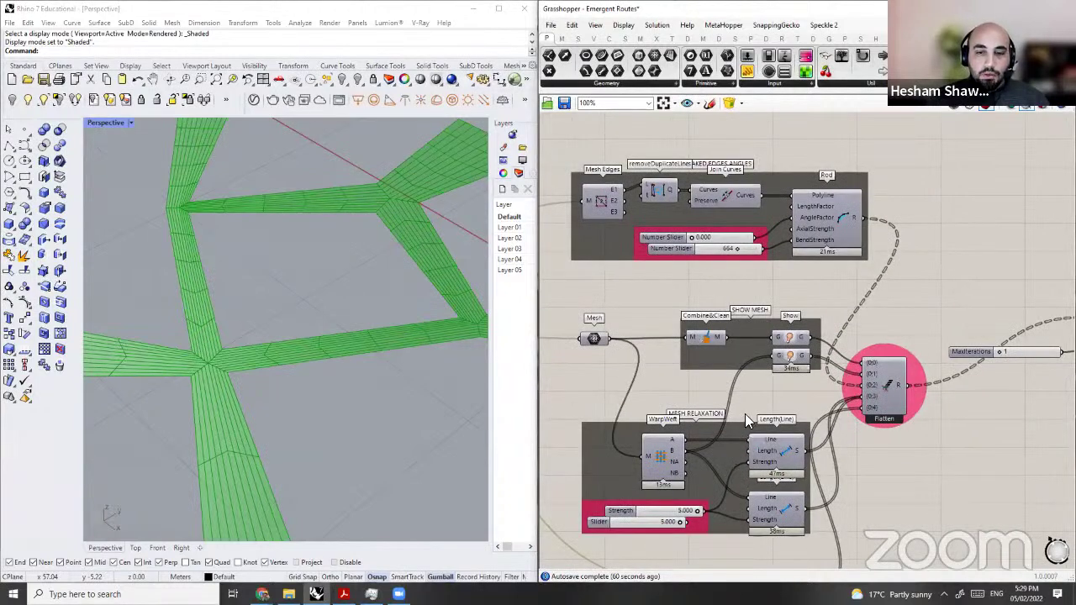
right_click_drag(748, 407, 744, 312)
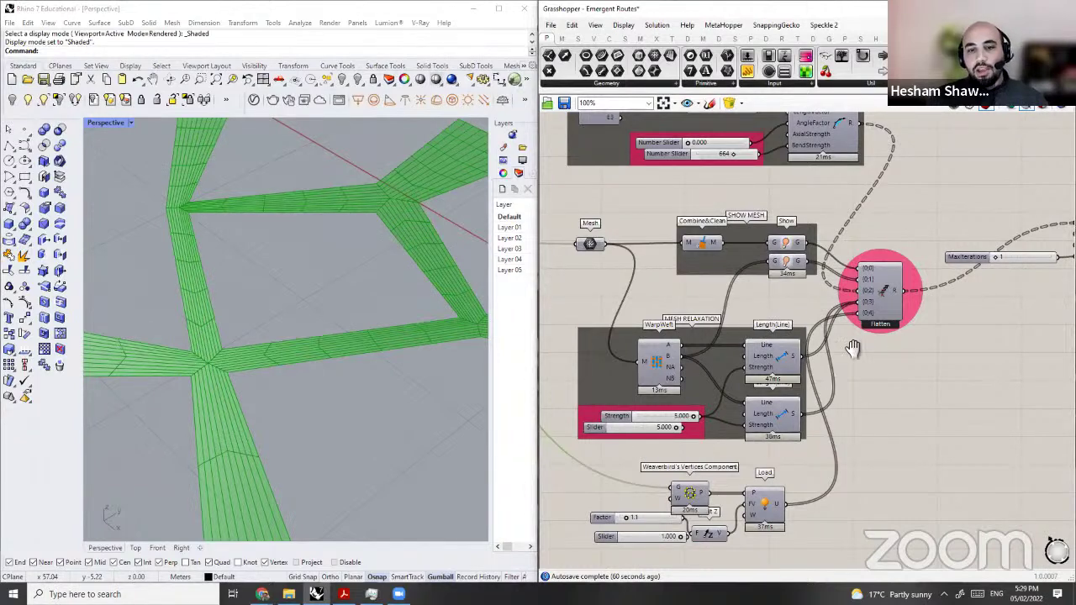
scroll(816, 468, "up", 2)
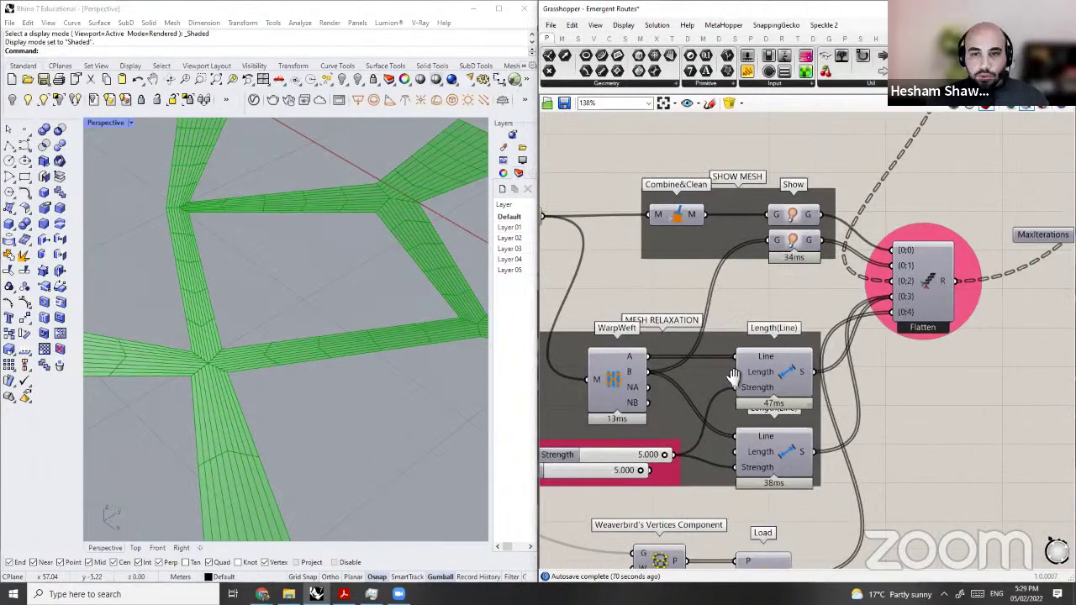
right_click_drag(768, 325, 793, 363)
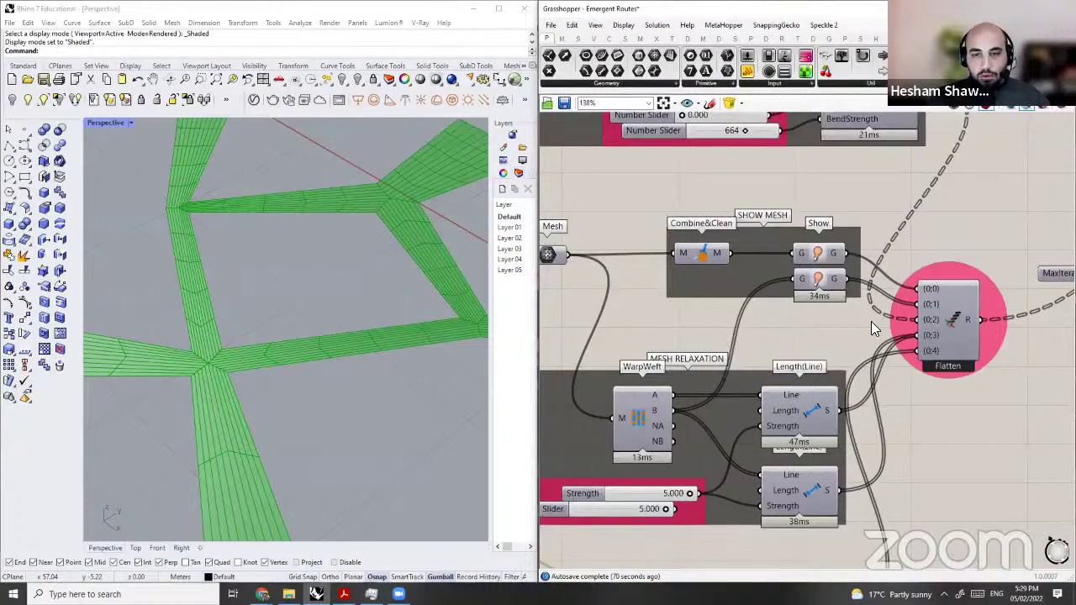
scroll(891, 318, "down", 2)
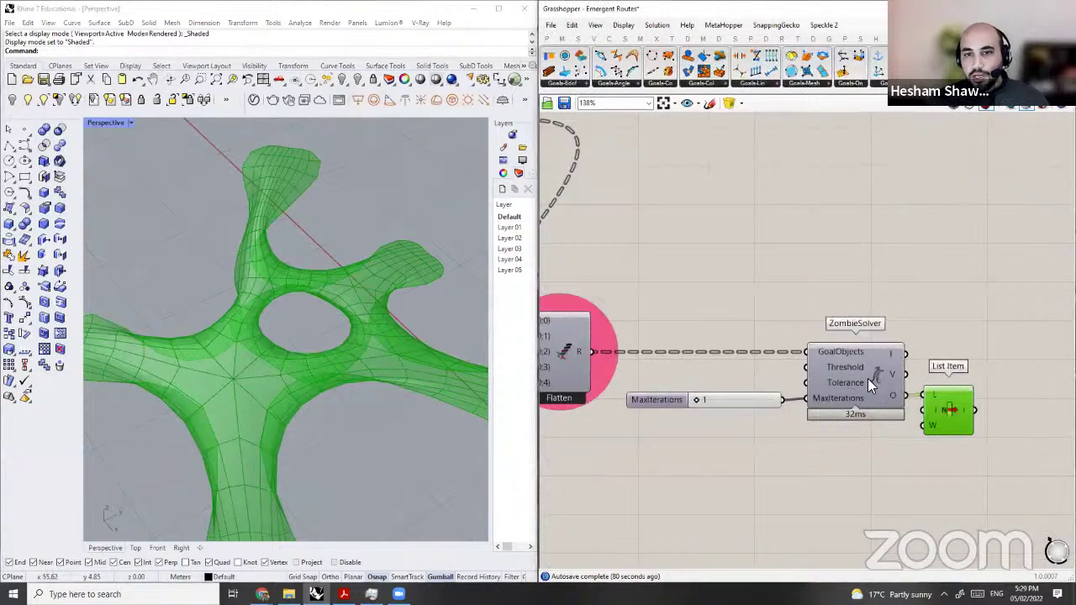
Step: Place a BouncySolver component above the ZombieSolver for comparison, and clear the List Item selection
left_click(942, 84)
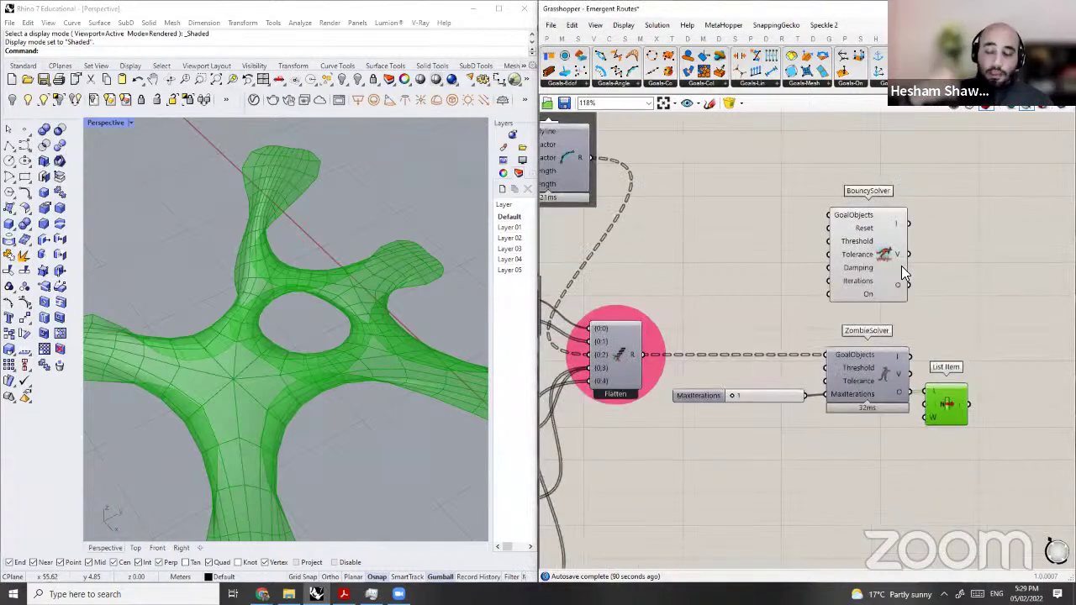
mouse_move(901, 266)
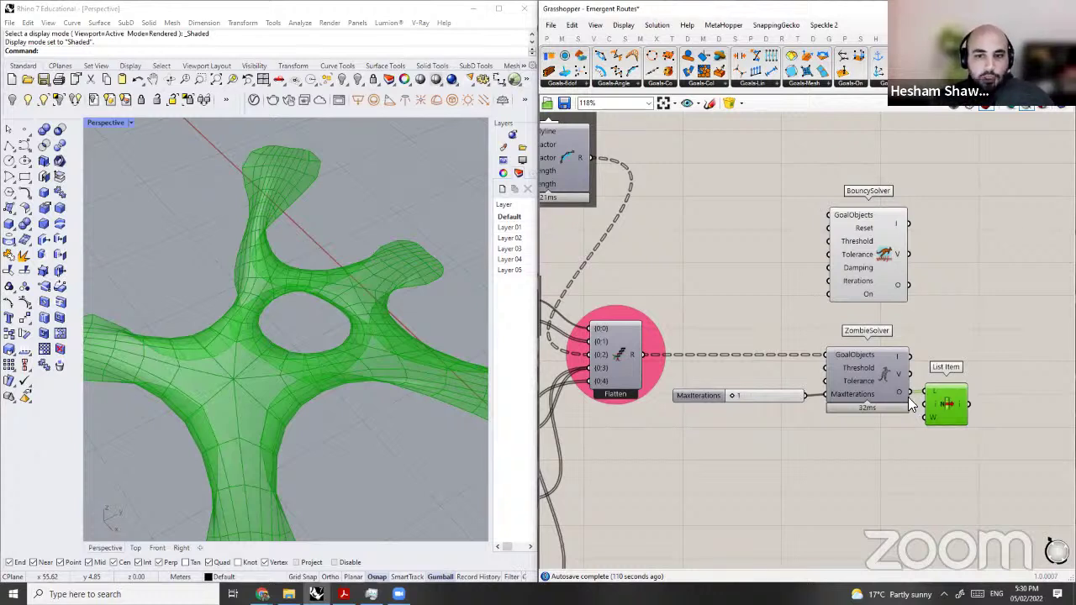
scroll(694, 361, "down", 3)
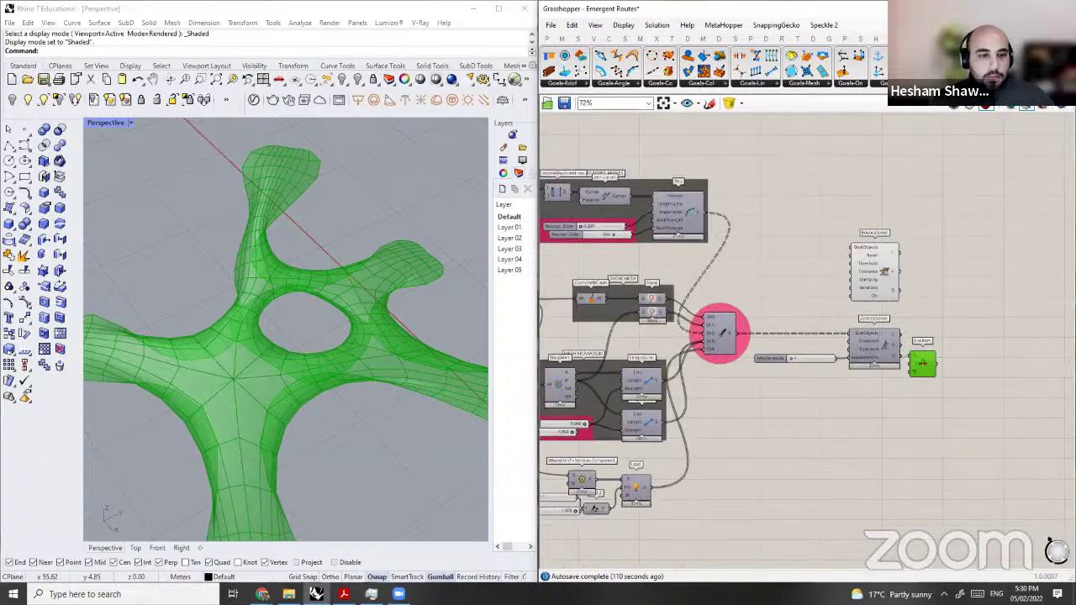
scroll(751, 463, "up", 2)
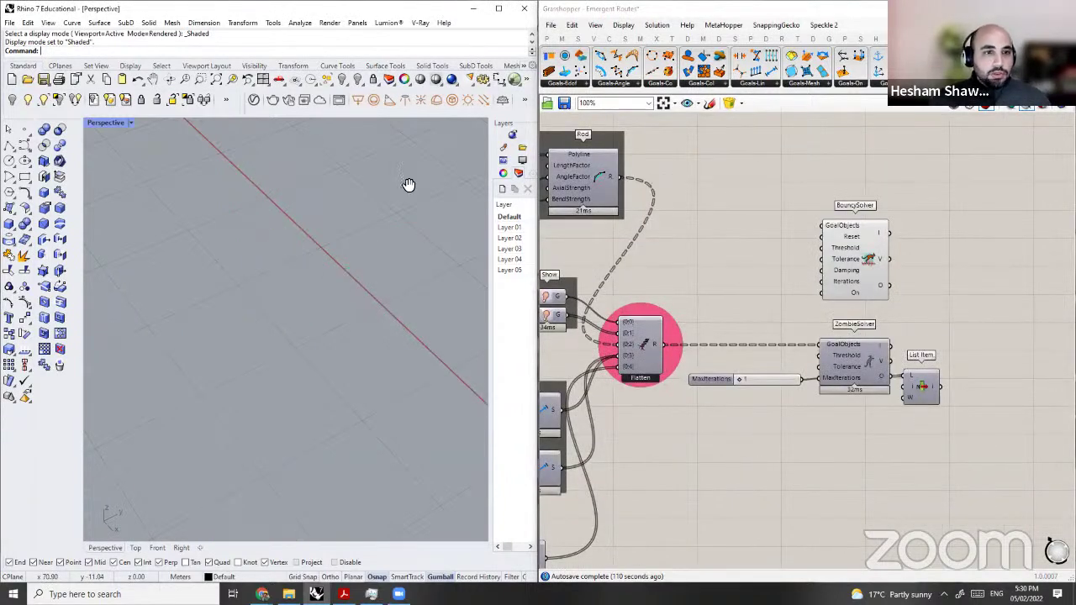
Step: Switch to the presentation PDF in Adobe Acrobat Reader, view the whole tutor and workflow page, and return to Rhino and Grasshopper
key("alt+Tab")
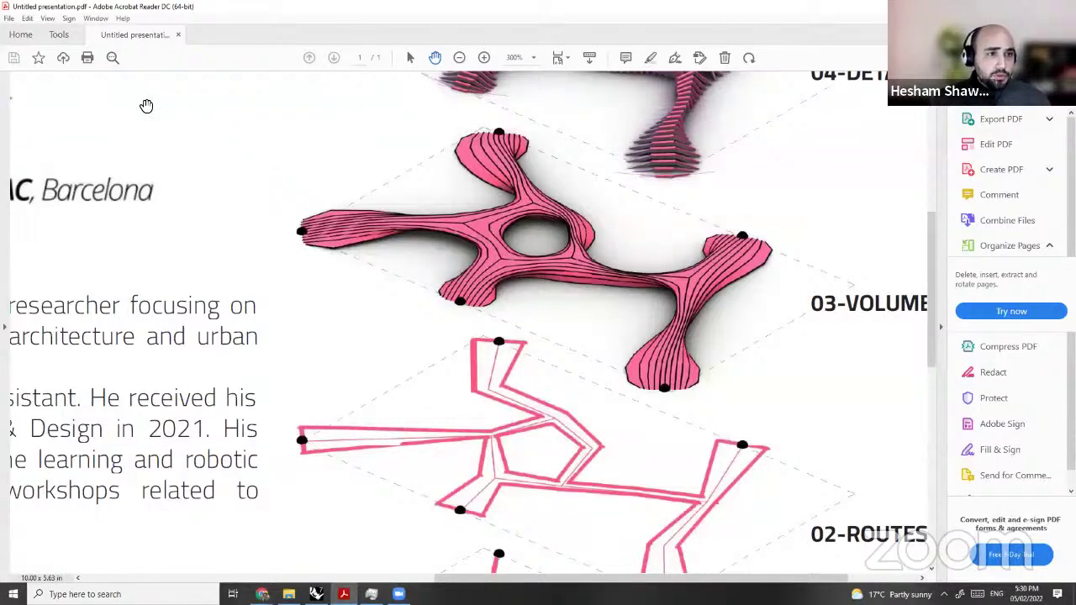
left_click_drag(271, 161, 527, 273)
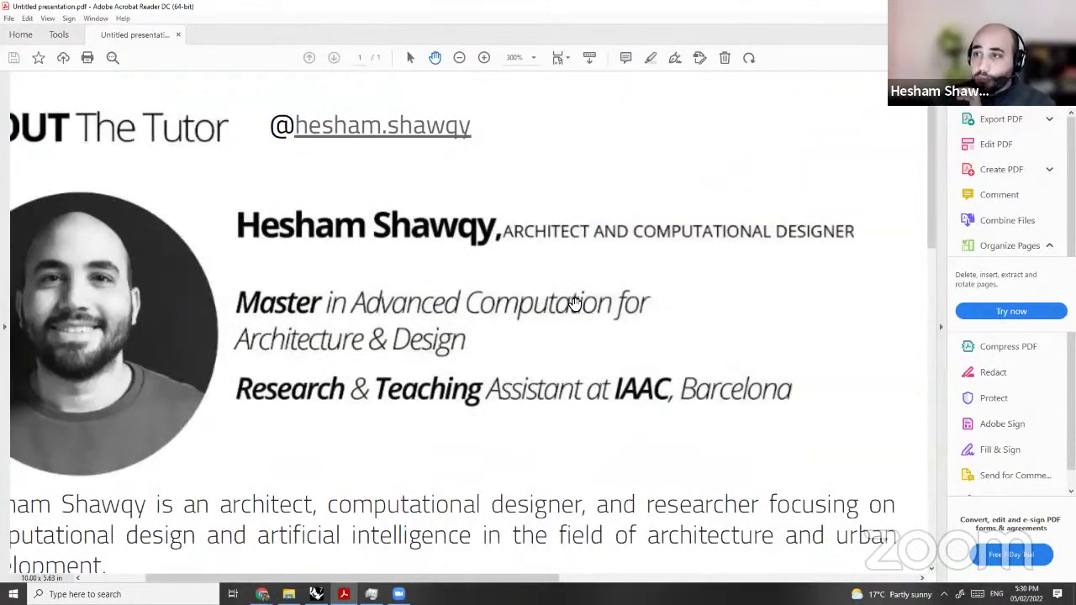
scroll(575, 304, "down", 3, "ctrl")
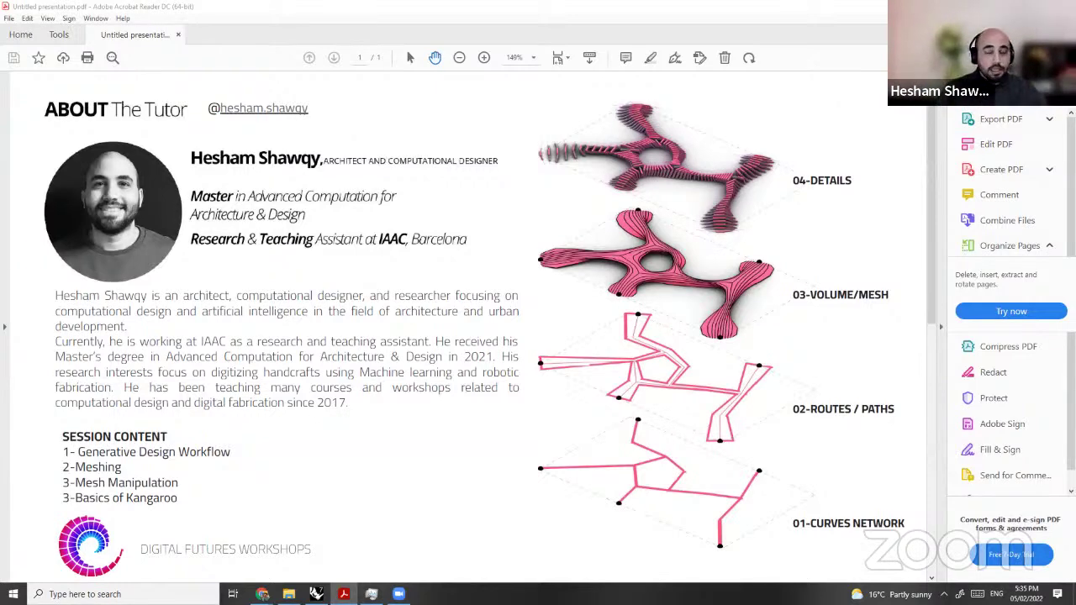
key("alt+Tab")
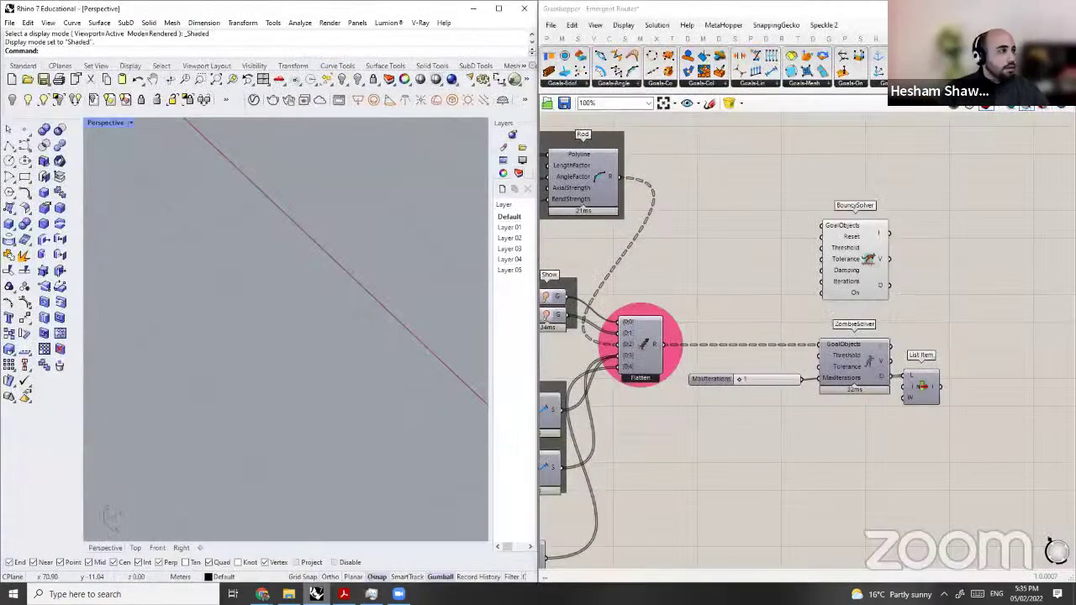